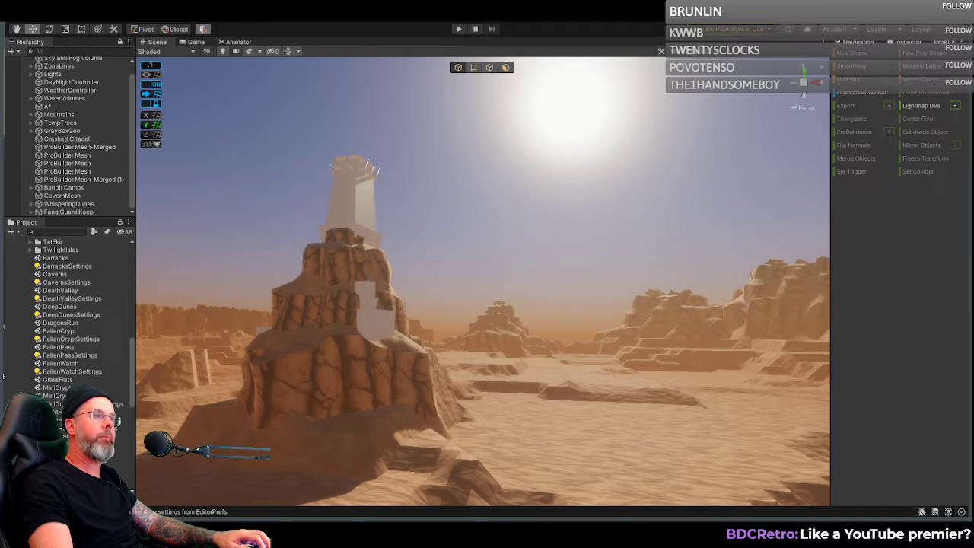
Step: Survey the desert terrain from ground level, examining the dunes, rock mounds and distant cliffs
mouse_move(552, 272)
right_mouse_down()
mouse_move(605, 292)
mouse_move(381, 241)
mouse_move(251, 243)
mouse_move(412, 257)
mouse_move(155, 275)
mouse_move(152, 261)
mouse_move(16, 269)
mouse_move(929, 269)
mouse_move(841, 289)
mouse_move(669, 282)
mouse_move(551, 291)
right_mouse_up()
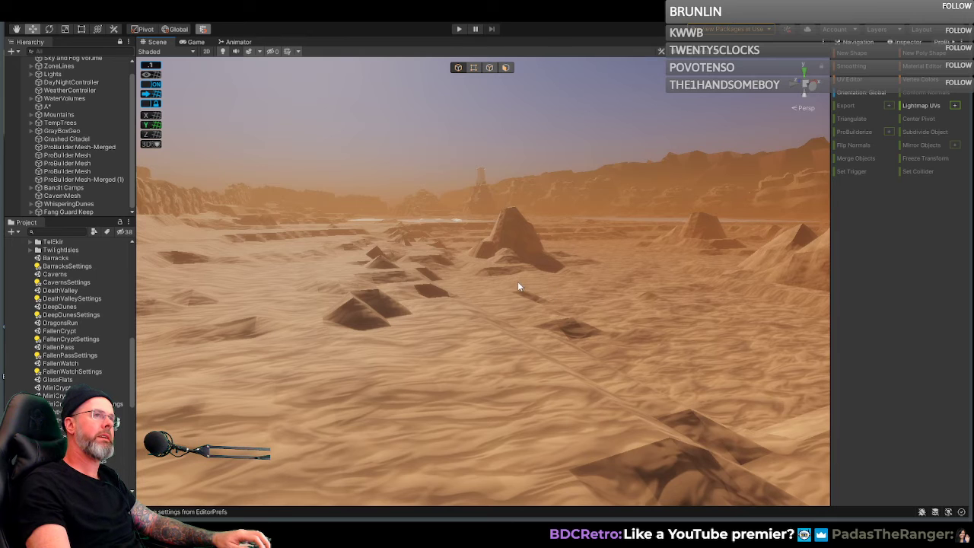
right_click_drag(534, 294, 494, 269)
right_click_drag(377, 301, 411, 293)
key("a")
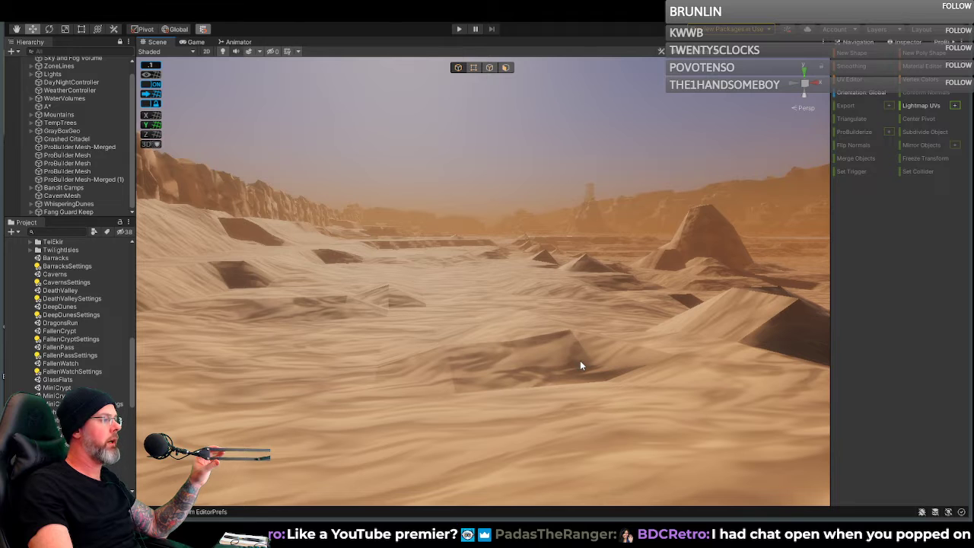
right_click_drag(583, 312, 702, 305)
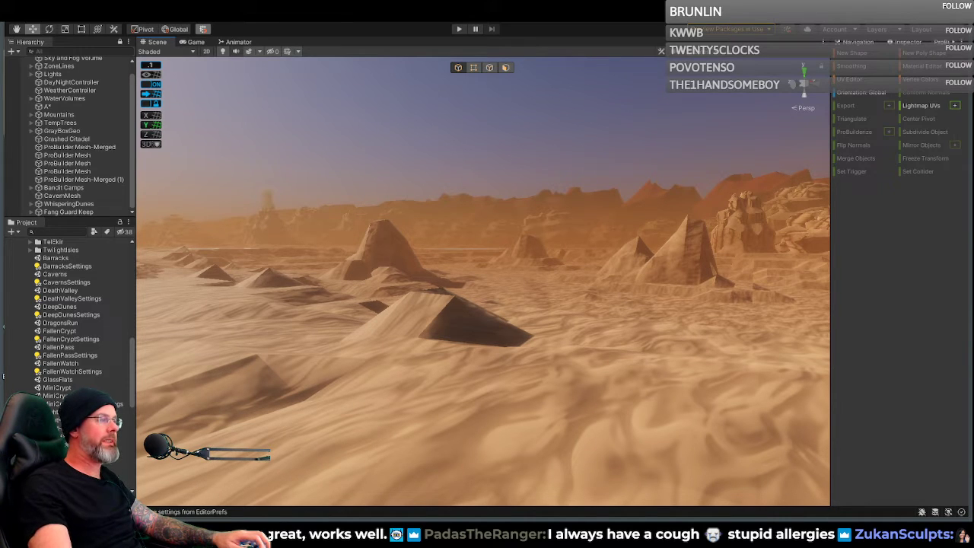
right_click_drag(644, 261, 537, 261)
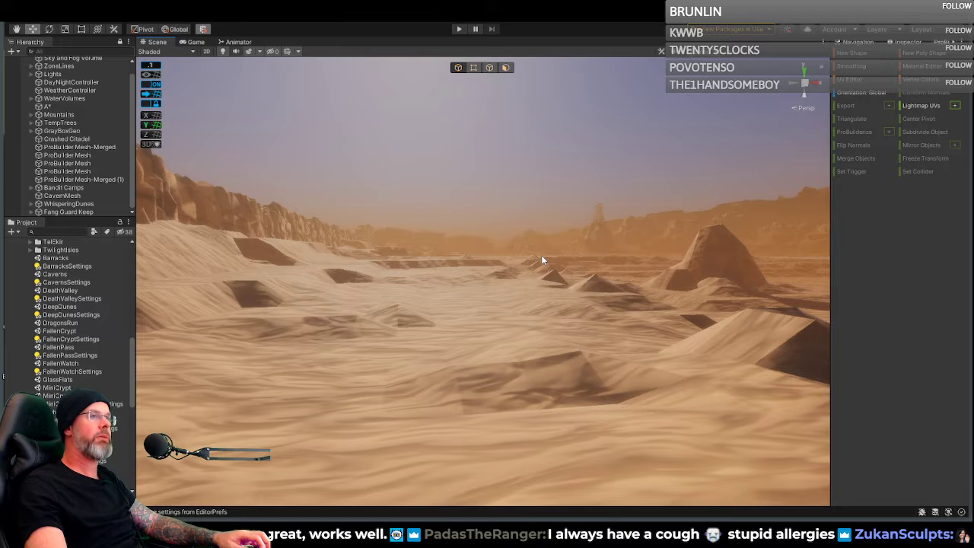
right_click_drag(488, 265, 515, 254)
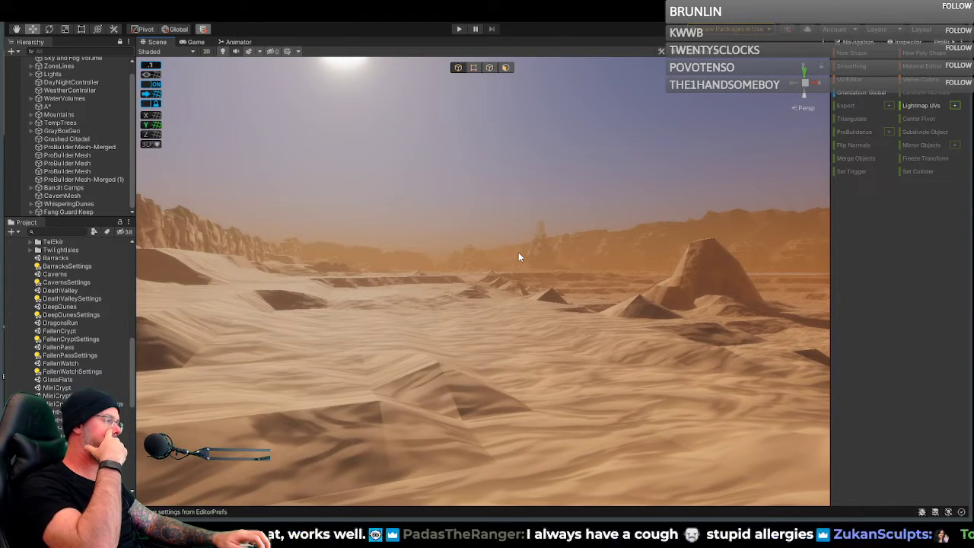
right_click_drag(548, 273, 477, 273)
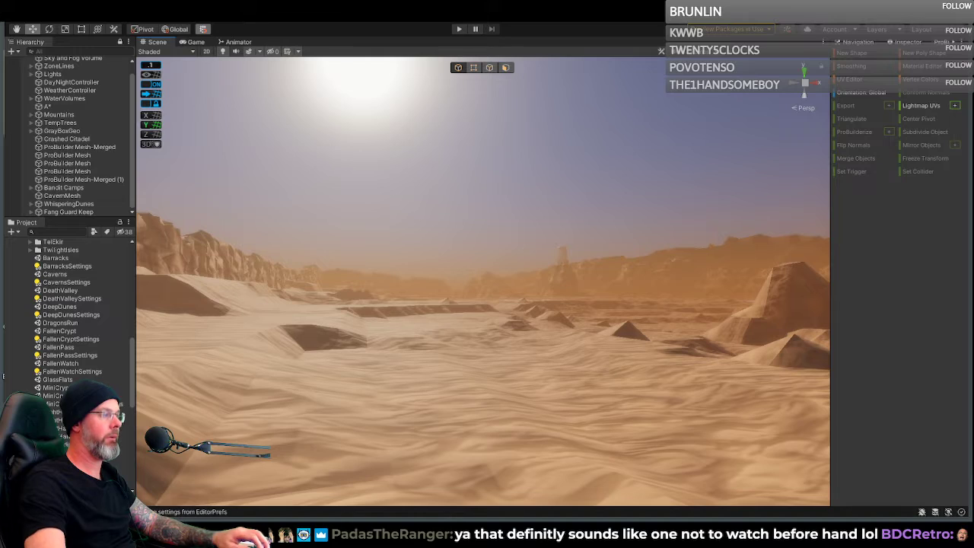
mouse_move(512, 305)
right_mouse_down()
mouse_move(613, 341)
mouse_move(741, 322)
mouse_move(411, 321)
mouse_move(456, 327)
mouse_move(517, 317)
right_mouse_up()
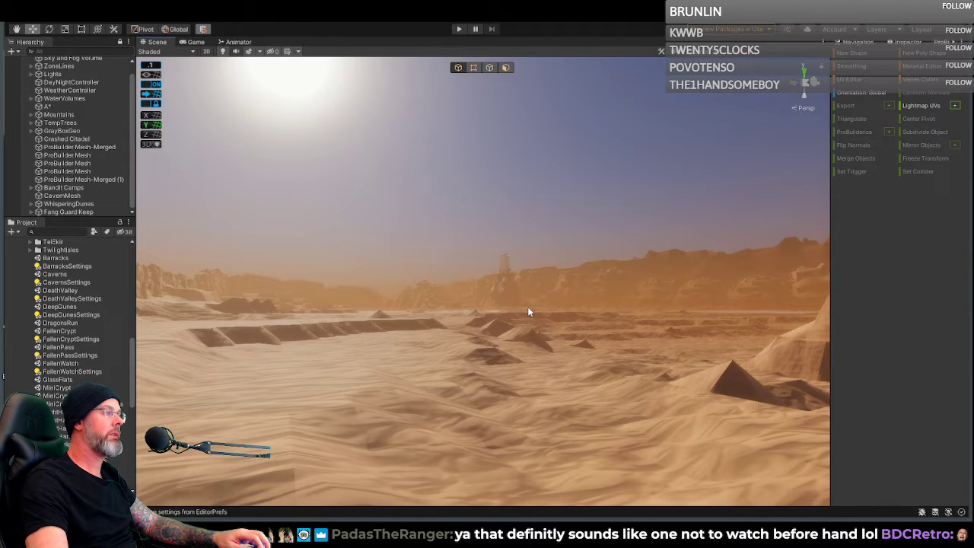
Step: Fly across the dunes to the white flat and examine its shoreline and the tower beyond
right_click_drag(499, 306, 475, 313)
key("w")
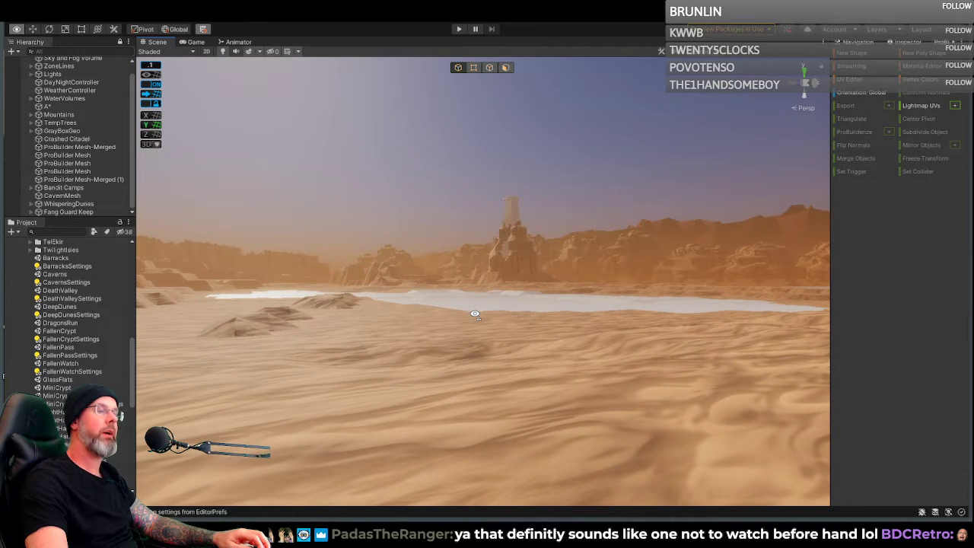
right_click_drag(475, 314, 475, 318)
key("w")
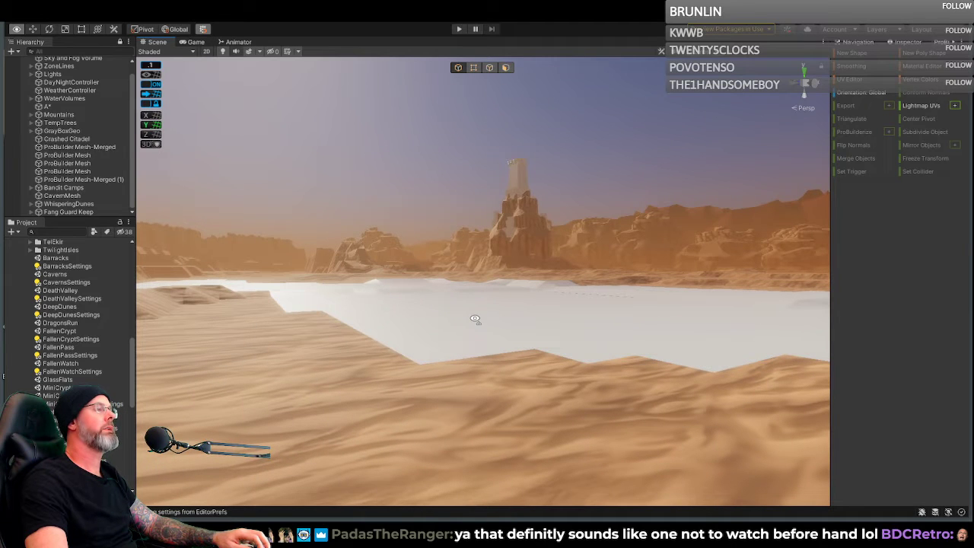
right_click_drag(475, 319, 476, 323)
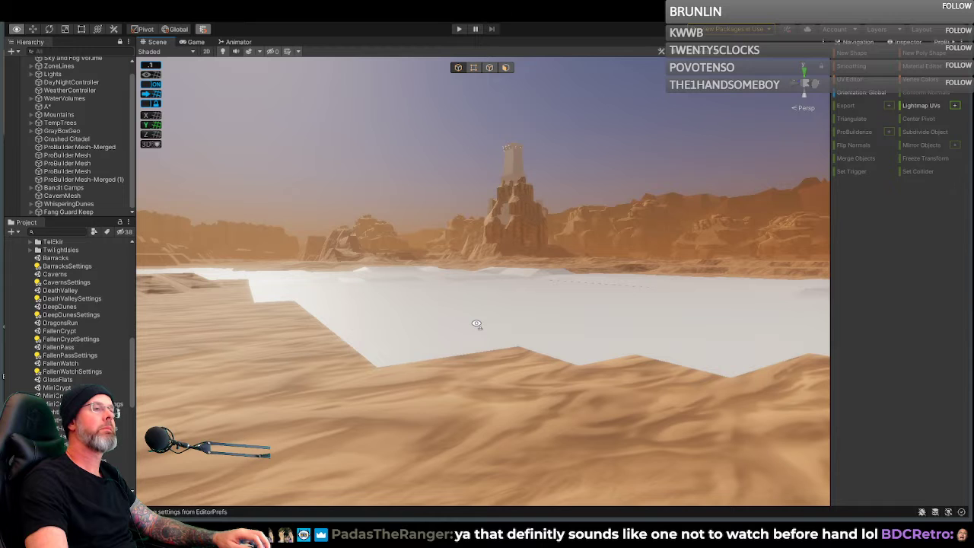
right_click_drag(476, 325, 478, 320)
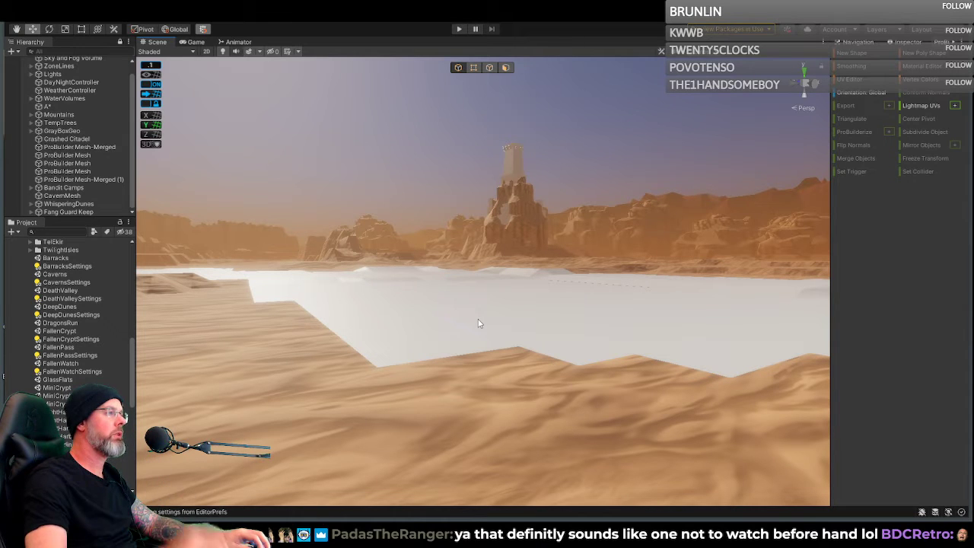
right_click_drag(498, 322, 533, 308)
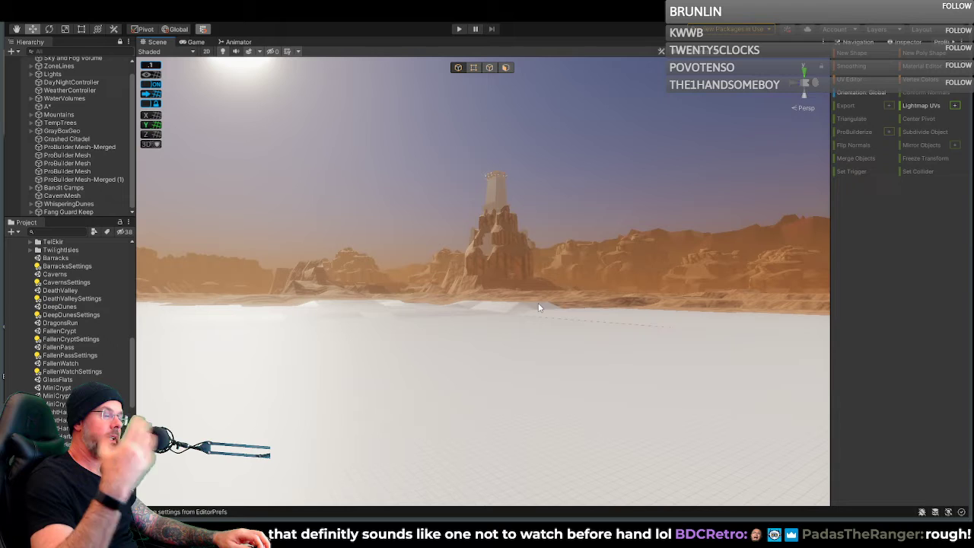
Step: Examine the surrounding desert, including the placeholder trees, the shaded dune ridge beside the cliff and the pointed rocks
right_click_drag(526, 307, 914, 297)
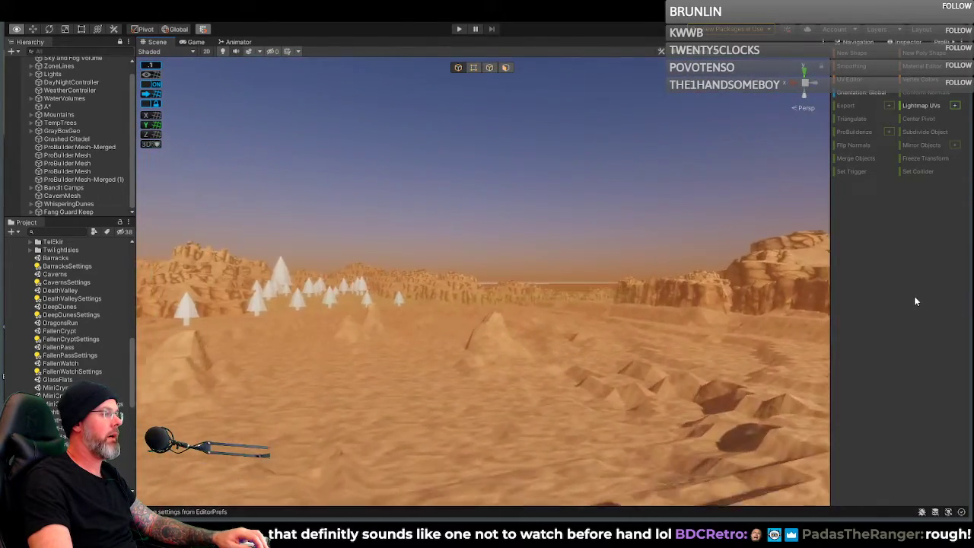
key("w")
right_click_drag(915, 301, 483, 310)
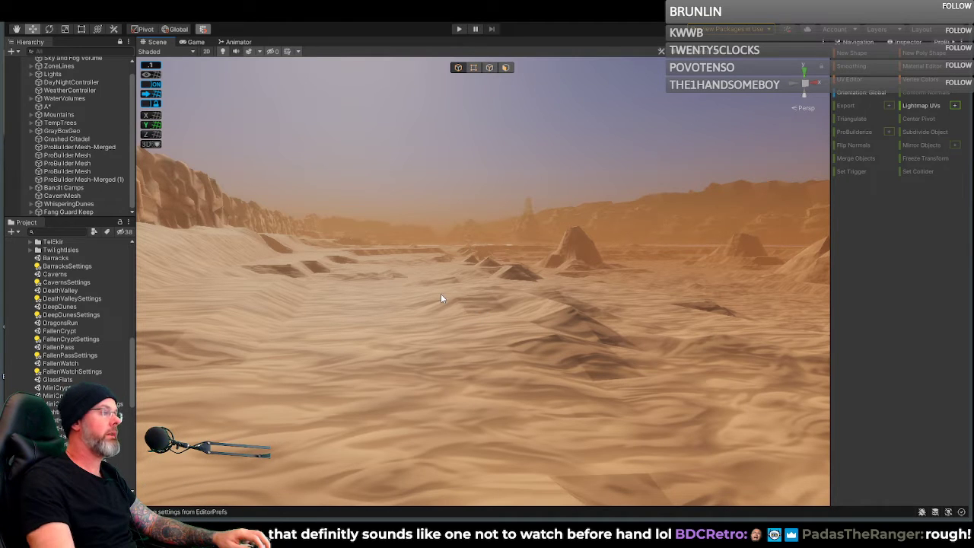
right_click_drag(436, 299, 515, 276)
key("w")
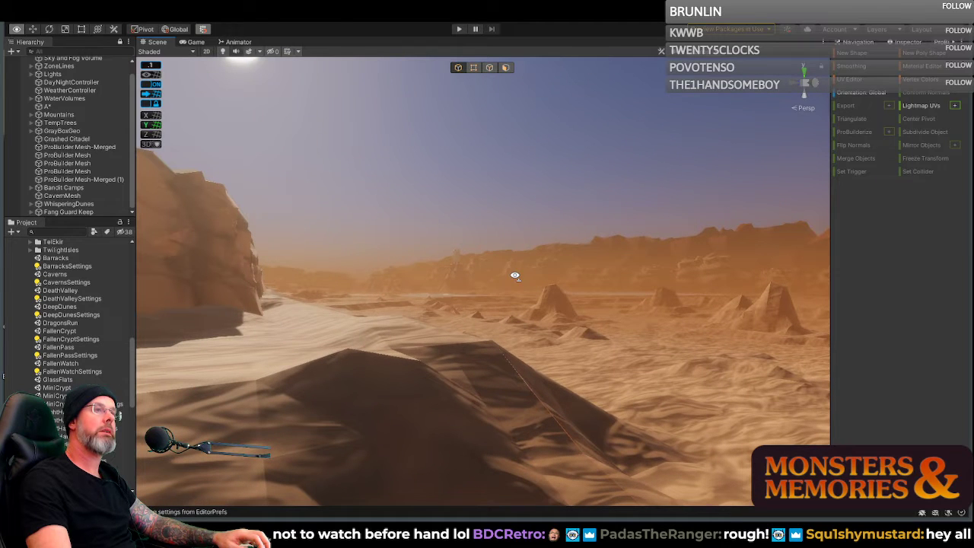
right_click_drag(515, 276, 401, 368)
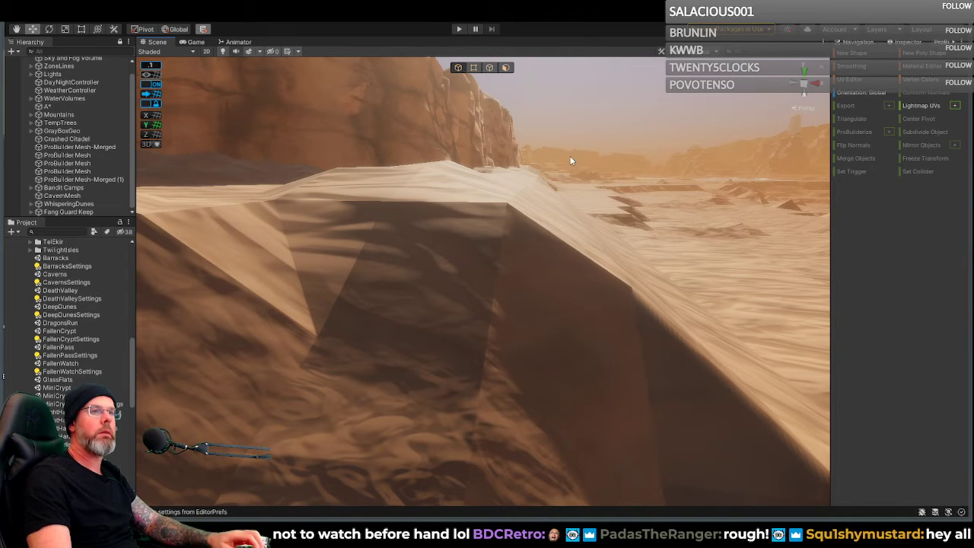
right_click_drag(561, 137, 301, 178)
right_click_drag(405, 166, 891, 114)
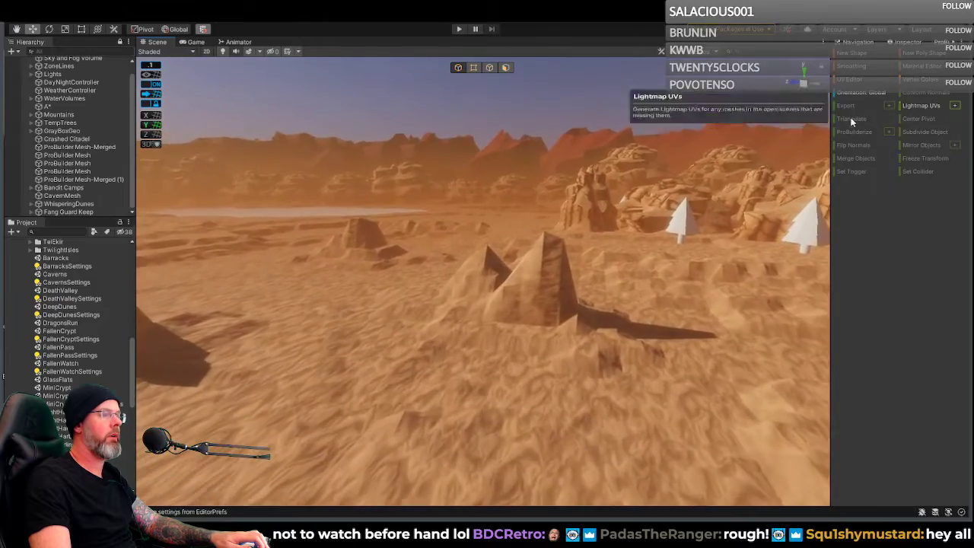
right_click_drag(681, 181, 544, 171)
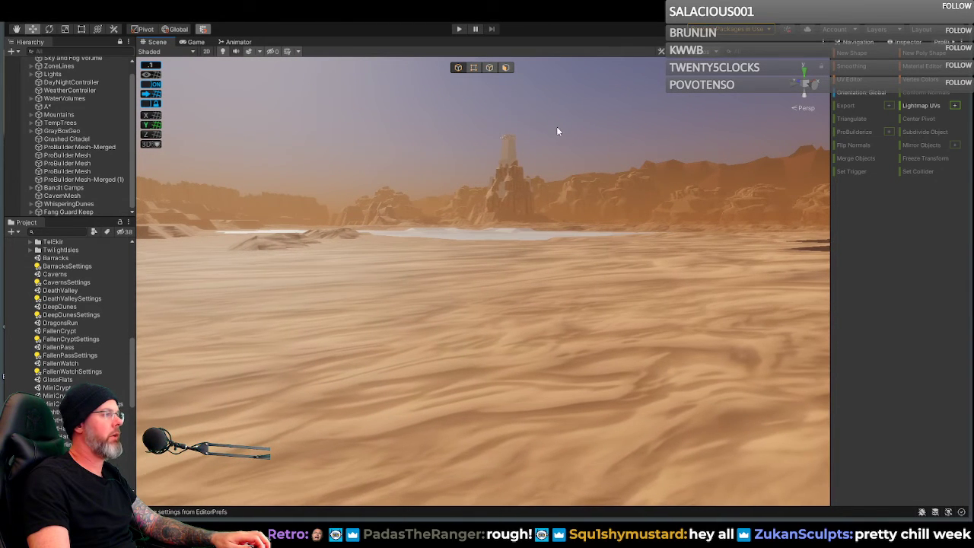
Step: Inspect the gray-box tower and its rocky base from above and around its sides
right_click_drag(536, 144, 137, 298)
scroll(530, 144, "up", 2)
scroll(530, 142, "down", 2)
scroll(520, 150, "up", 5)
scroll(517, 150, "up", 1)
right_click_drag(44, 291, 316, 183)
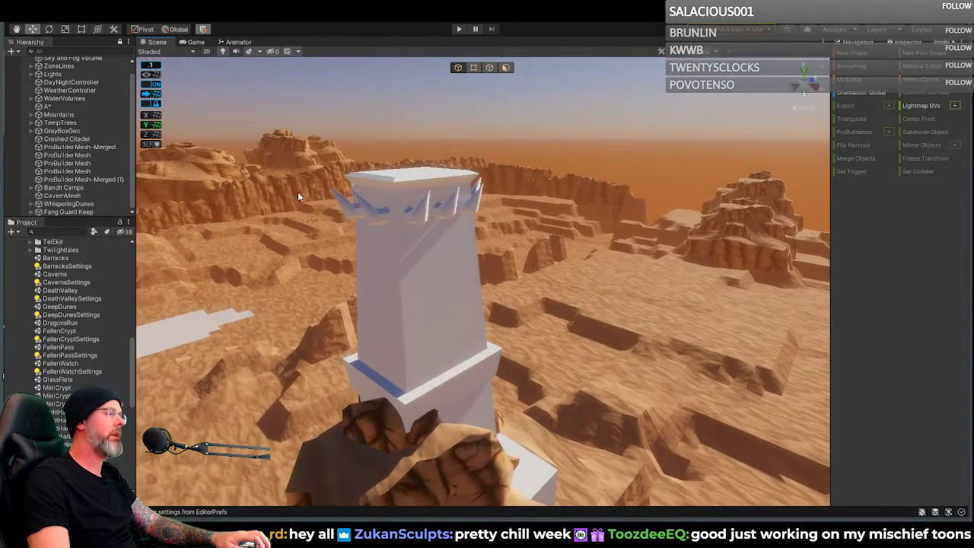
right_click_drag(417, 183, 375, 259)
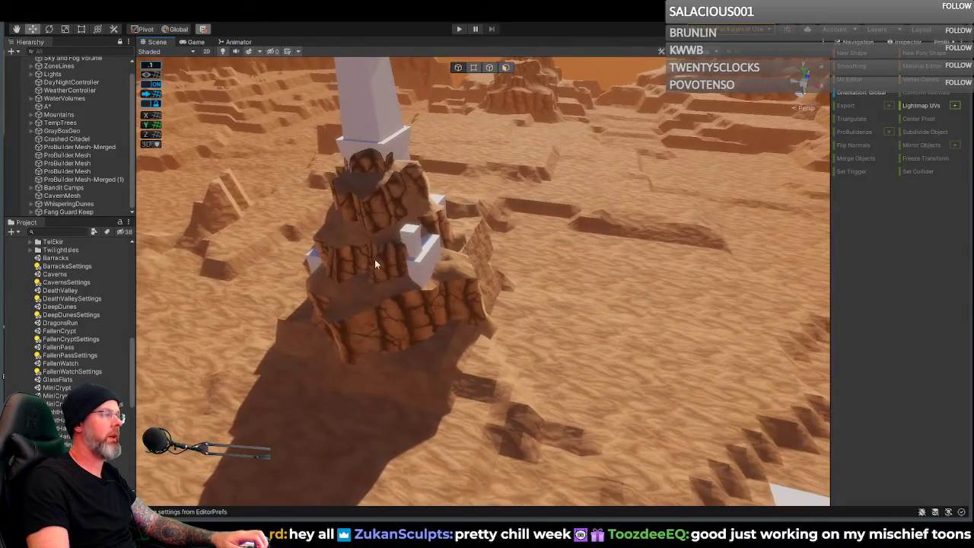
right_click_drag(394, 226, 506, 233)
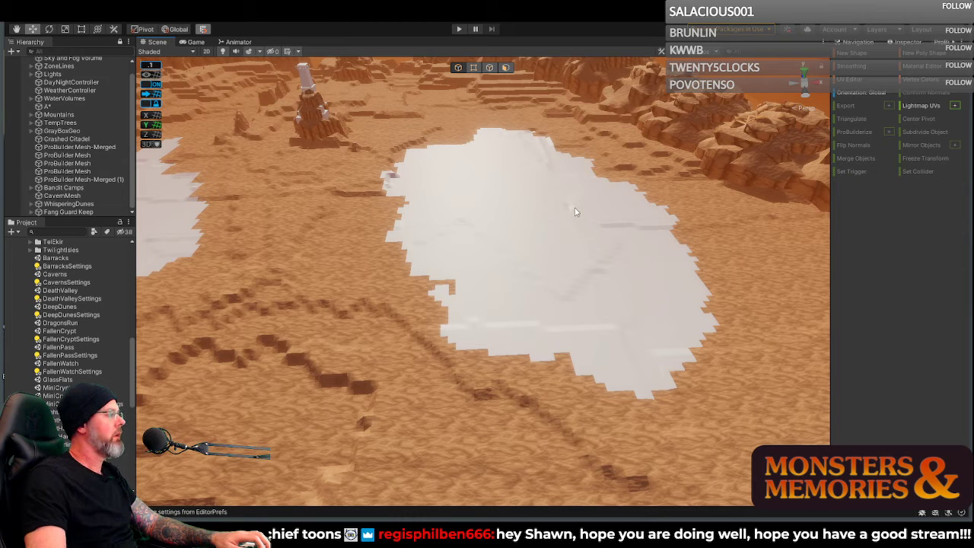
Step: Examine the large white flat from above and look through the scene assets in the project
mouse_move(574, 213)
right_mouse_down()
mouse_move(587, 213)
mouse_move(567, 208)
right_mouse_up()
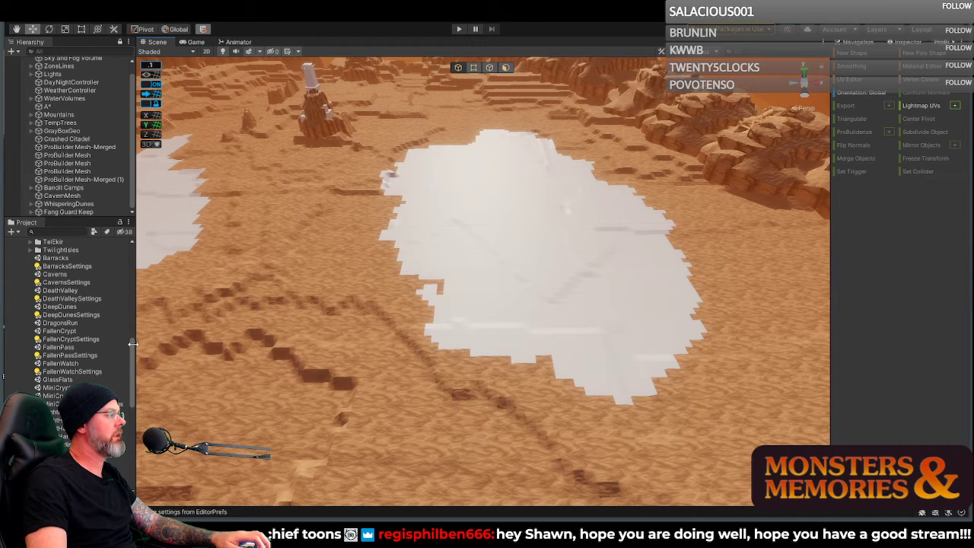
scroll(126, 358, "down", 3)
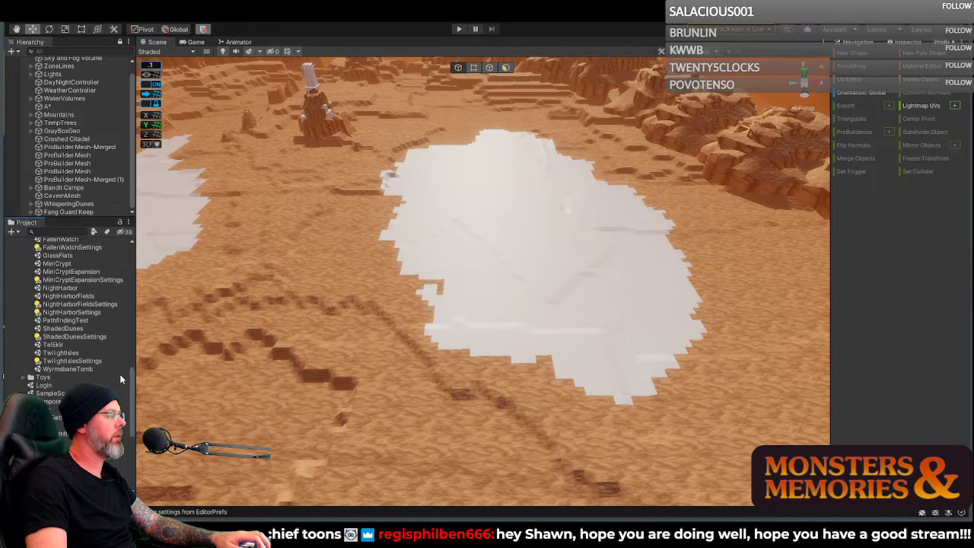
scroll(123, 356, "up", 1)
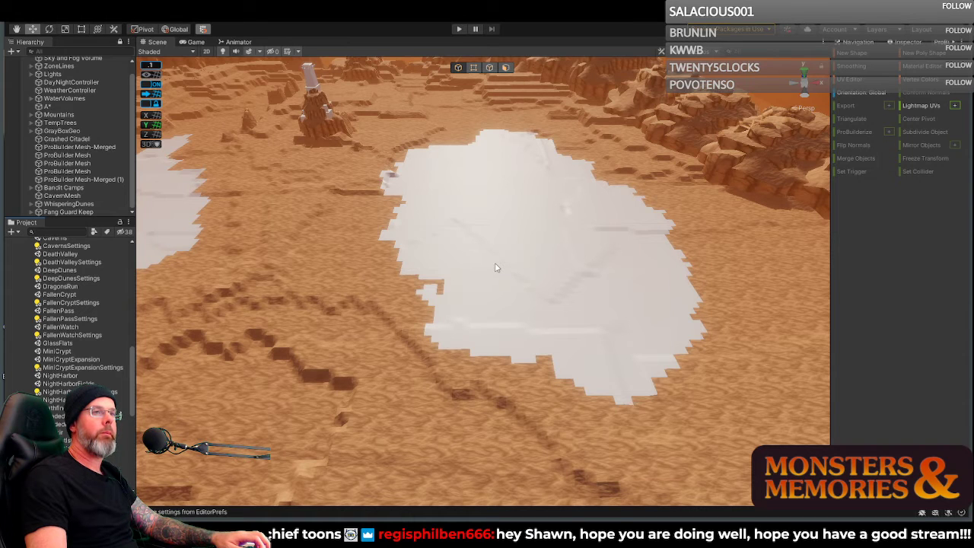
right_click_drag(538, 257, 494, 281)
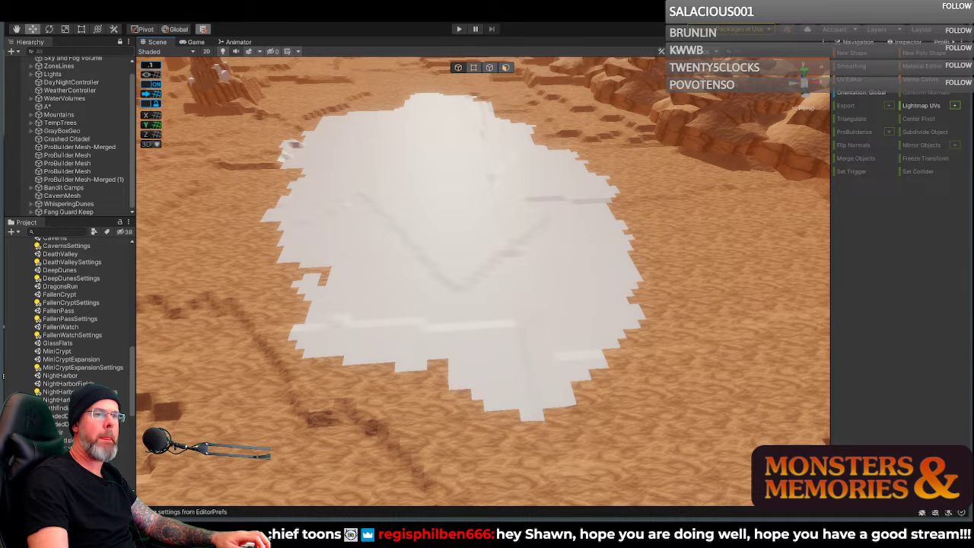
right_click_drag(597, 272, 552, 275)
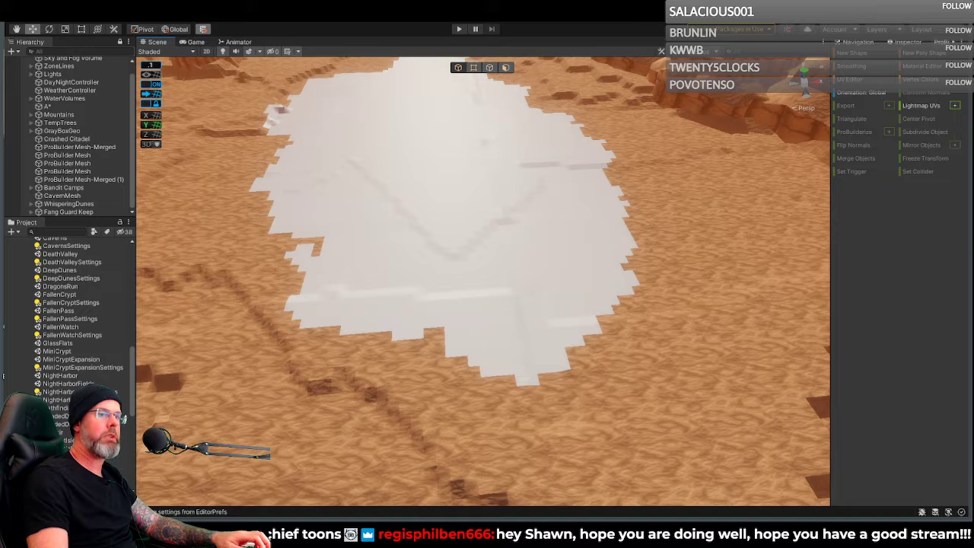
right_click_drag(575, 306, 522, 304)
Step: Highlight the GlassFlats scene asset and select the ProBuilder terrain mesh containing the white flat
left_click(396, 309)
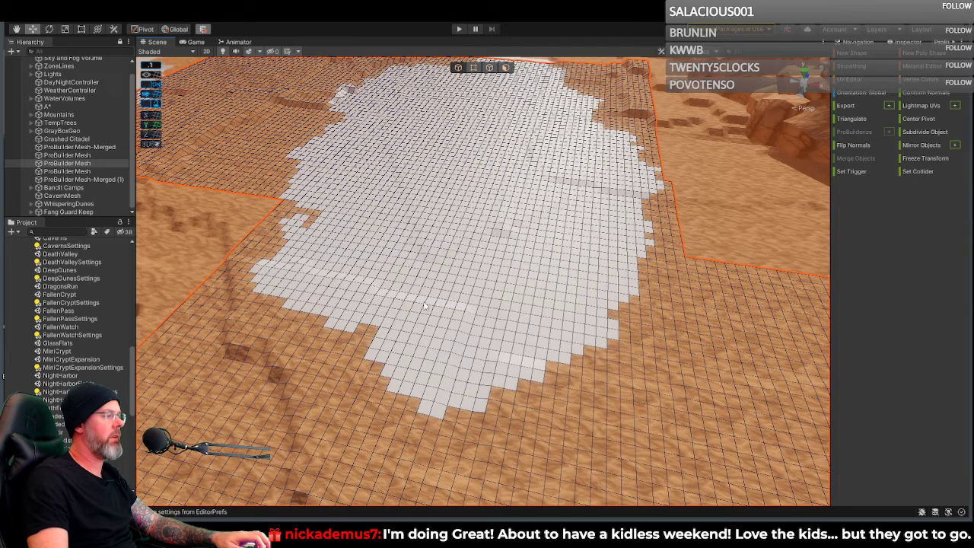
left_click(58, 344)
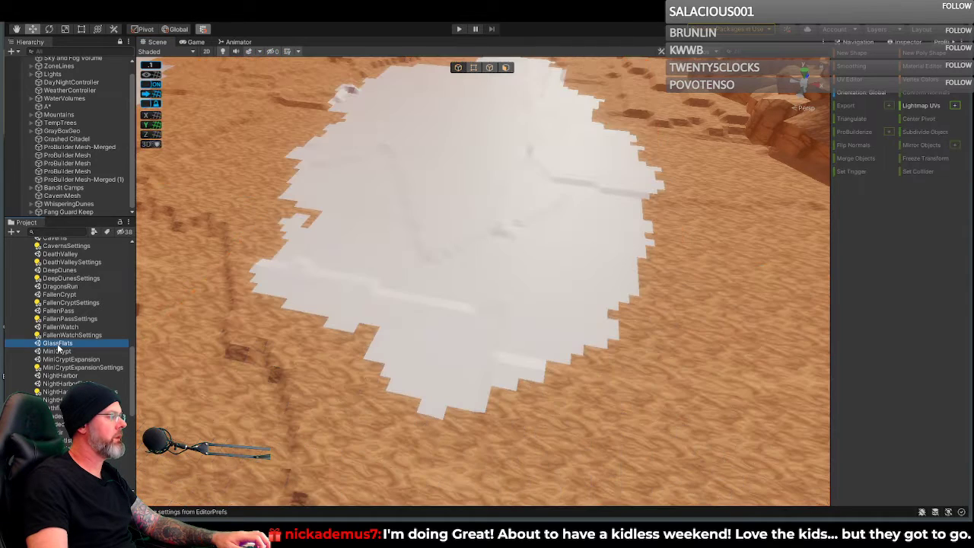
left_click(362, 361)
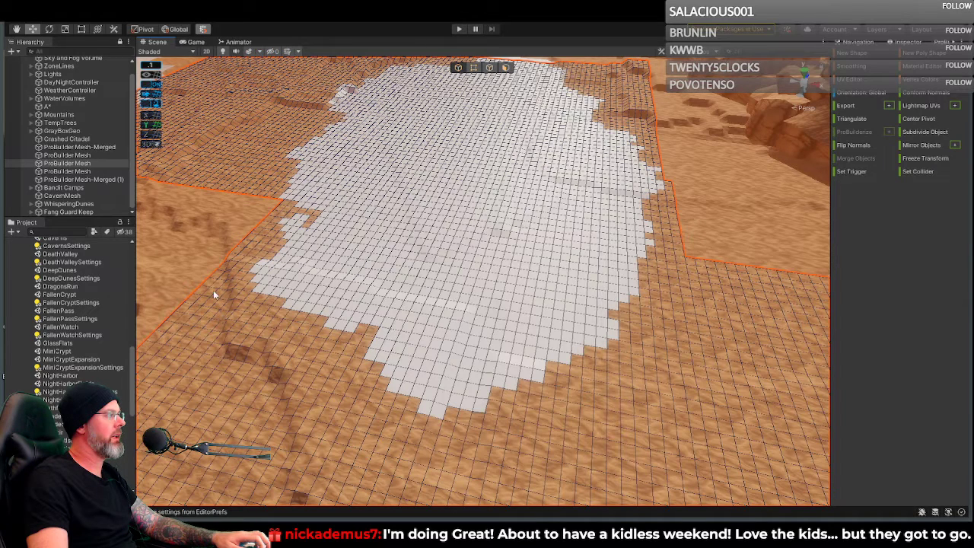
Step: Switch the terrain mesh to face selection with Shift set to Add, and select faces along the large white flat's near left edge
key("l")
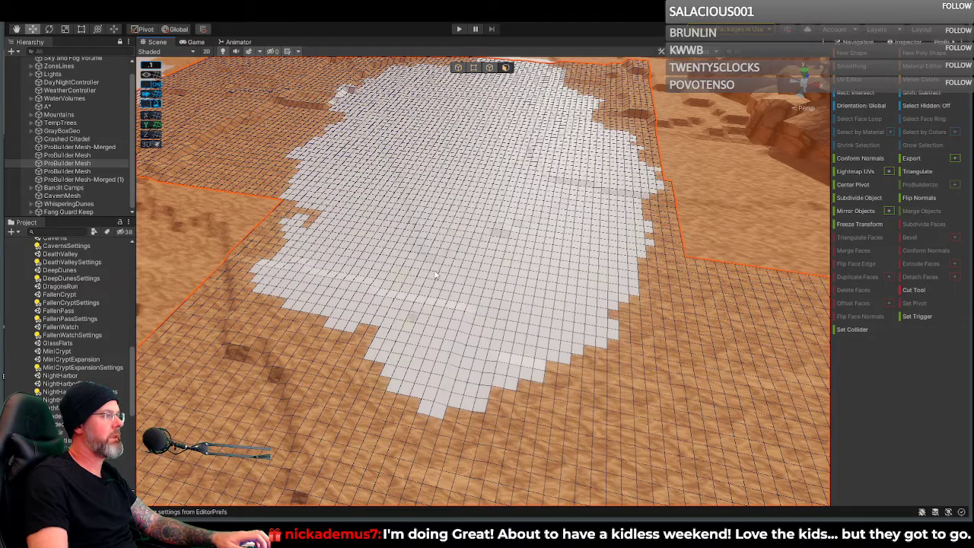
right_click_drag(426, 235, 474, 282)
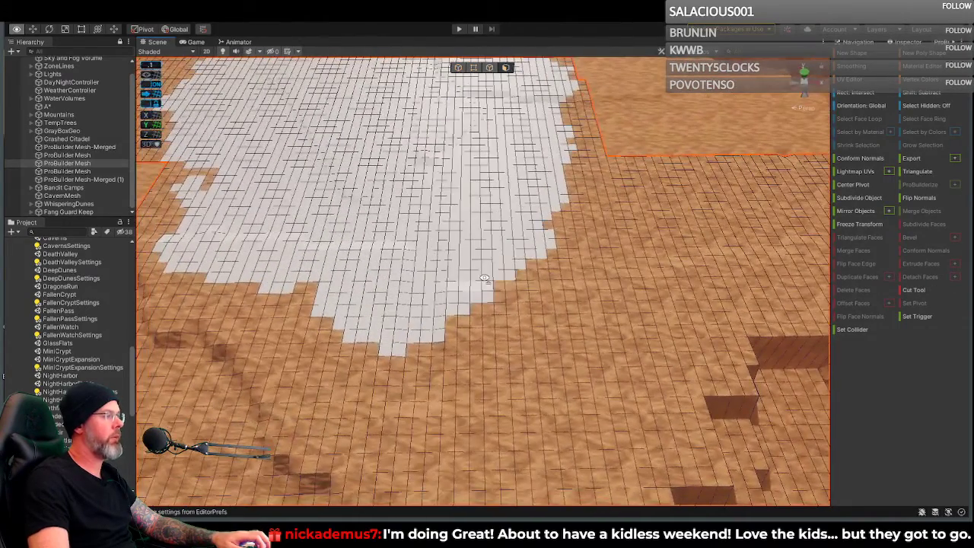
left_click(355, 340)
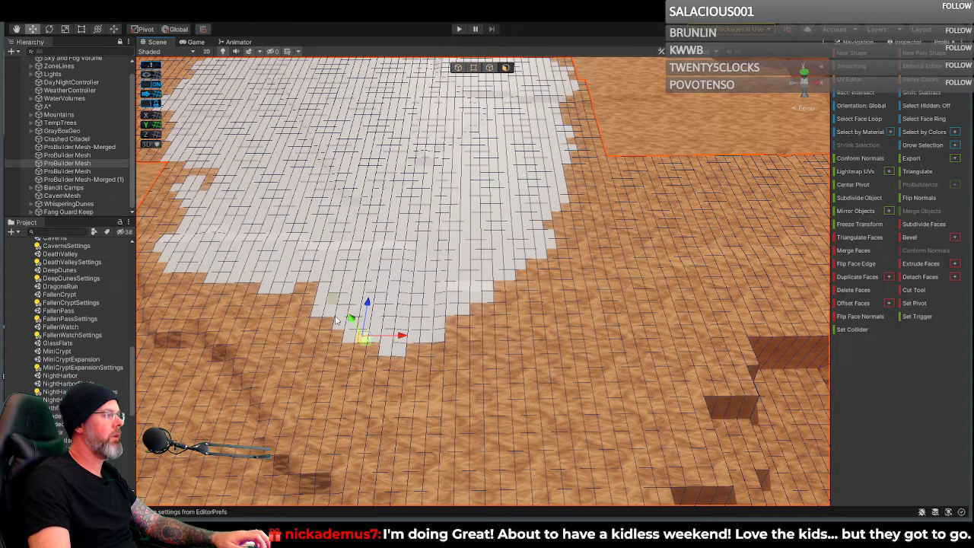
left_click(351, 340, "shift")
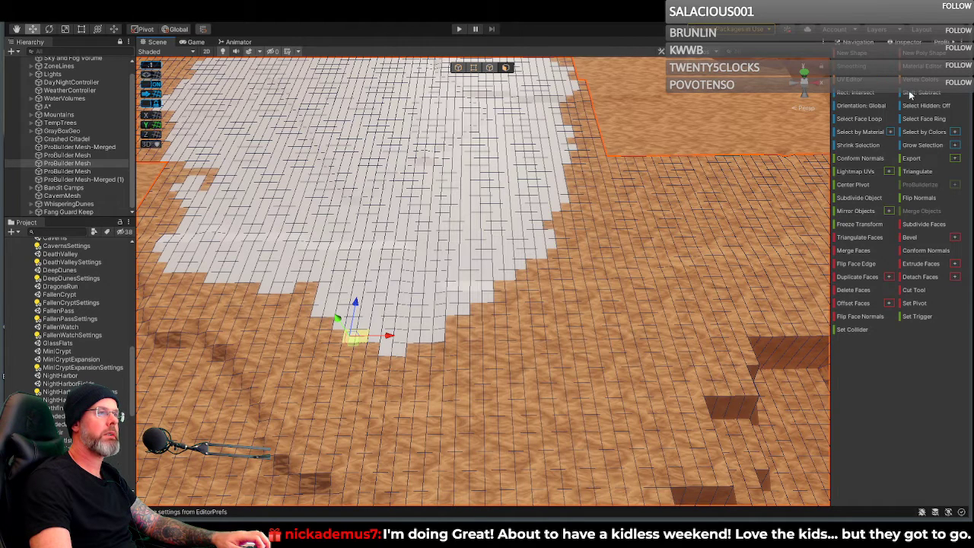
left_click(320, 312, "shift")
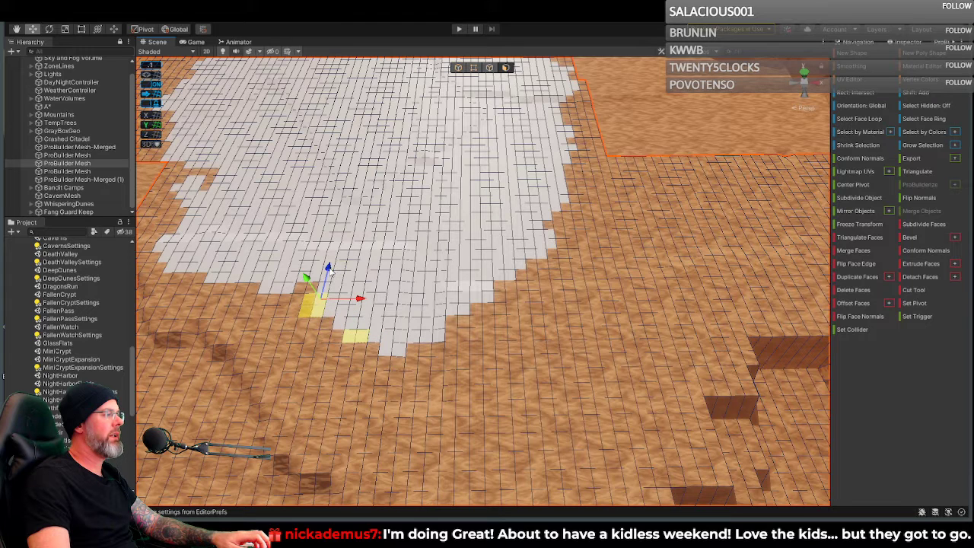
left_click(363, 270, "shift")
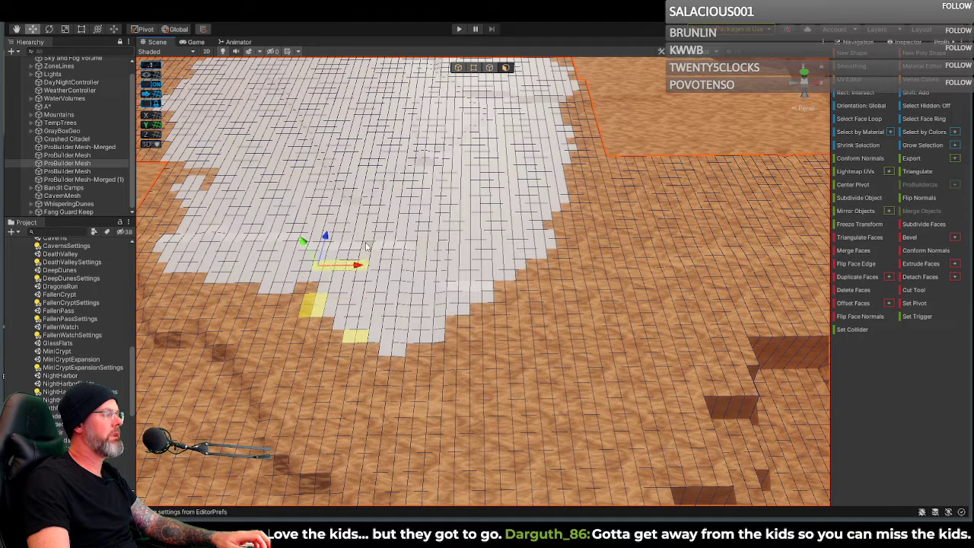
left_click_drag(320, 269, 319, 286, "shift")
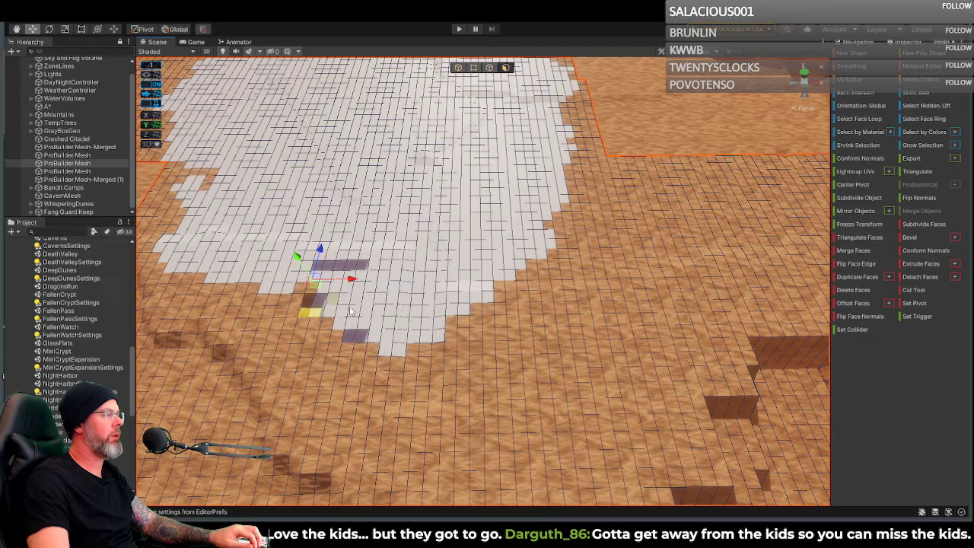
key("ctrl+z")
left_click_drag(317, 283, 292, 267, "shift")
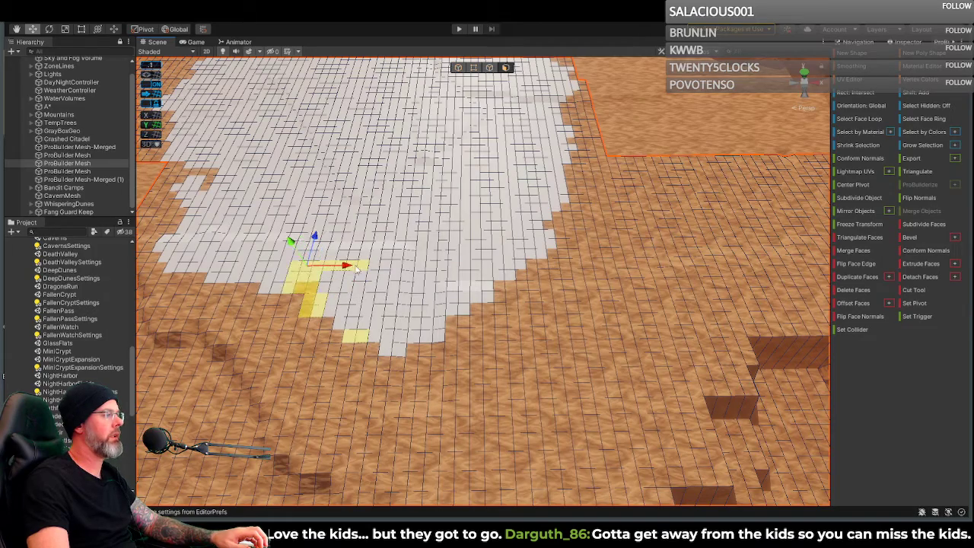
Step: Extend the face selection in an arc across the near tip of the large white flat
scroll(464, 303, "down", 10)
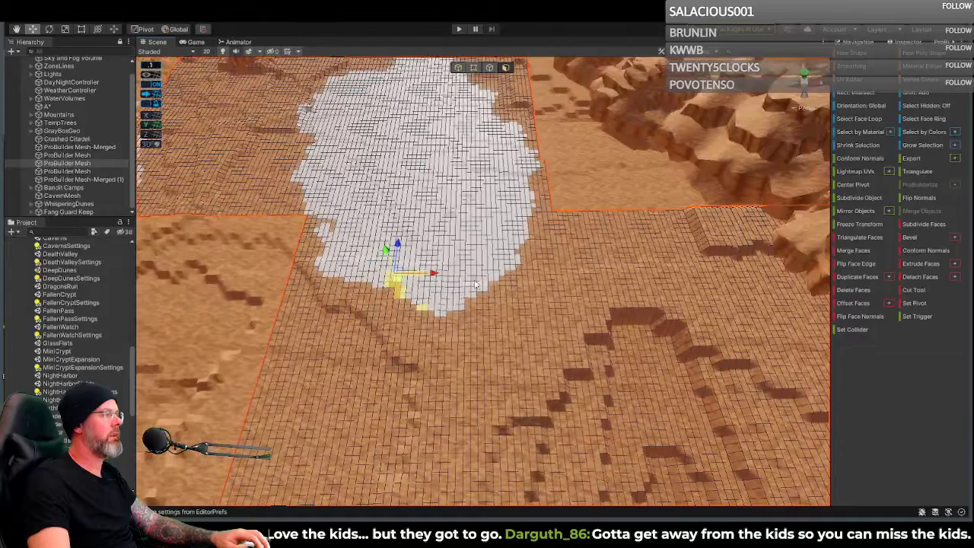
left_click(472, 283, "shift")
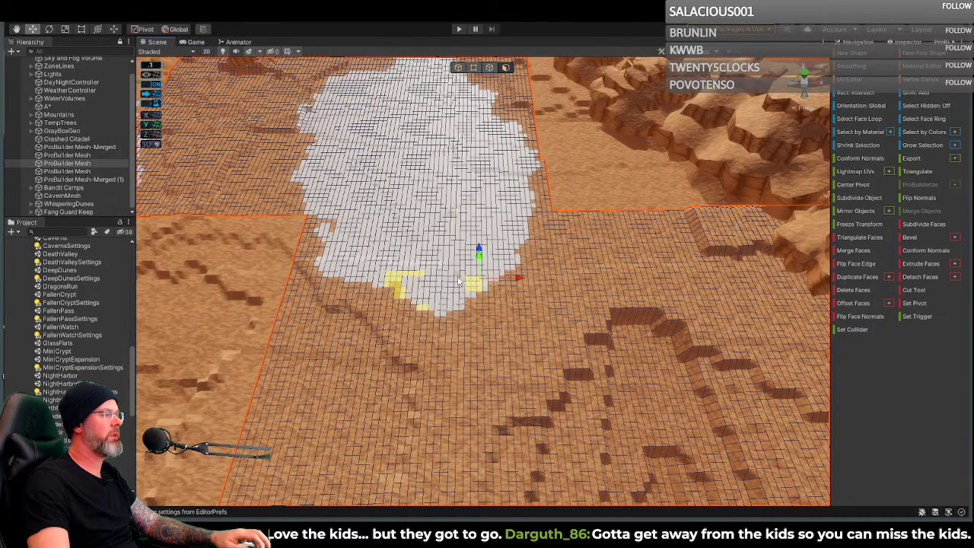
left_click(480, 288, "shift")
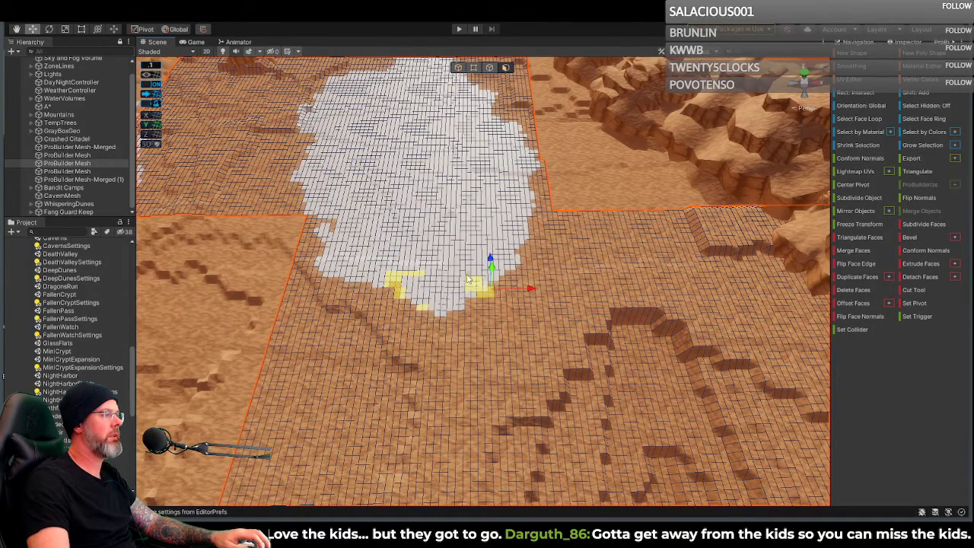
left_click(452, 268, "shift")
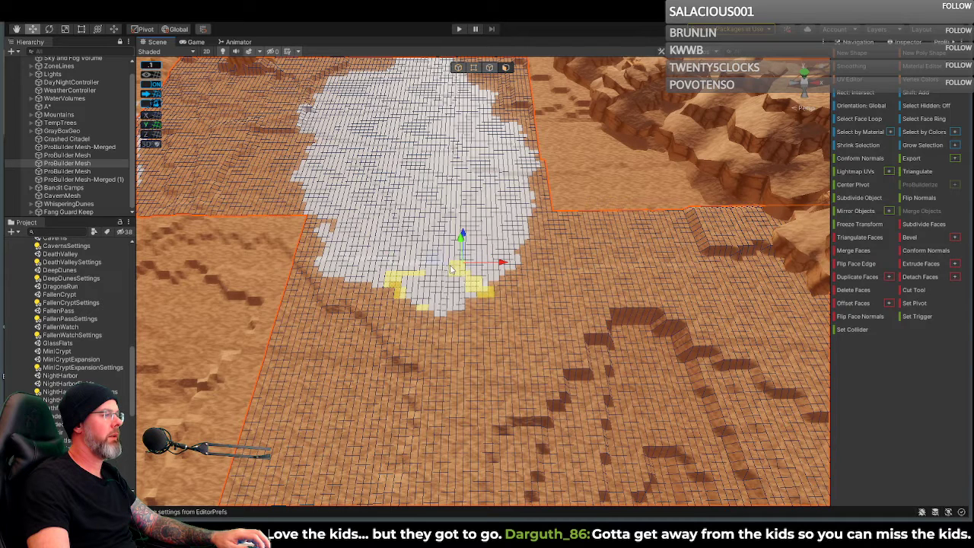
left_click(428, 264, "shift")
left_click(402, 286, "shift")
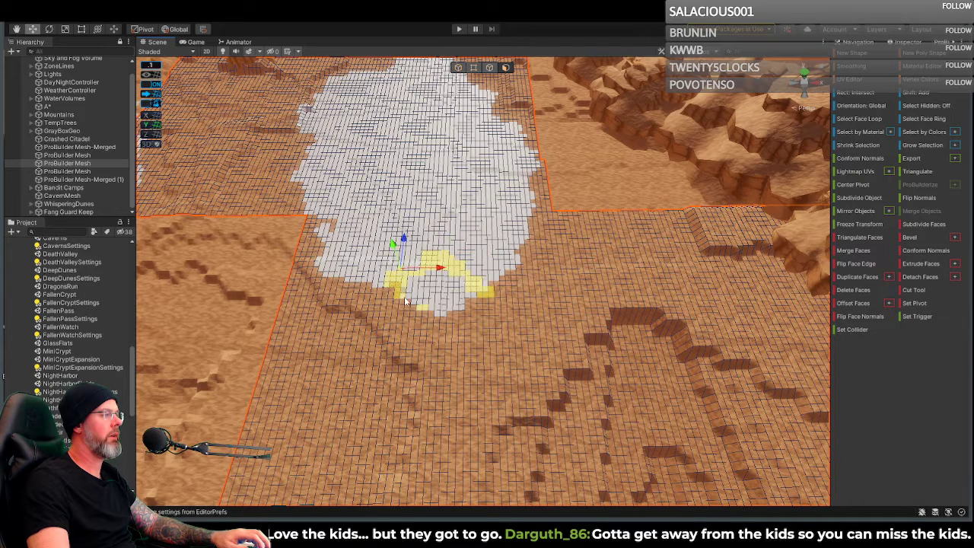
Step: Add patches of faces along the large white flat's near right edge to the selection
left_click(509, 283, "shift")
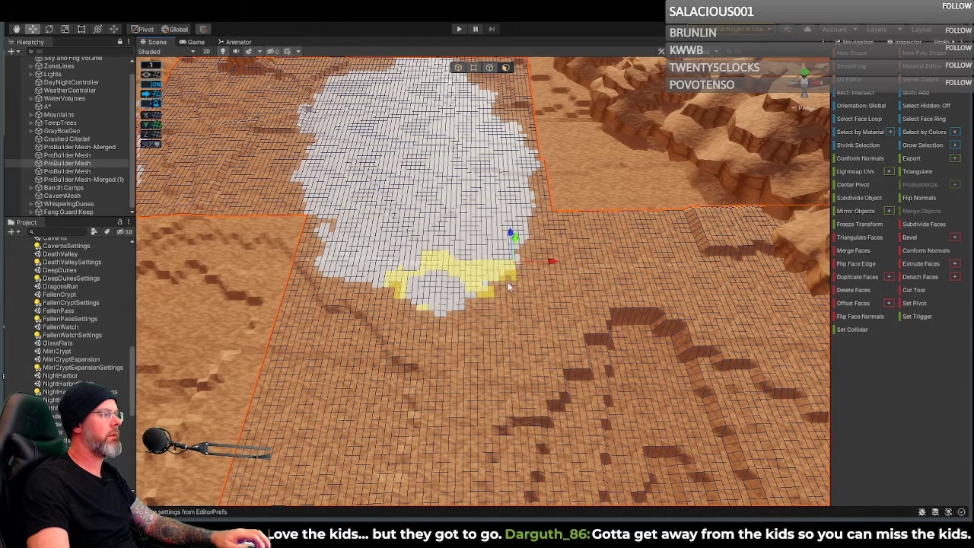
left_click(486, 280, "shift")
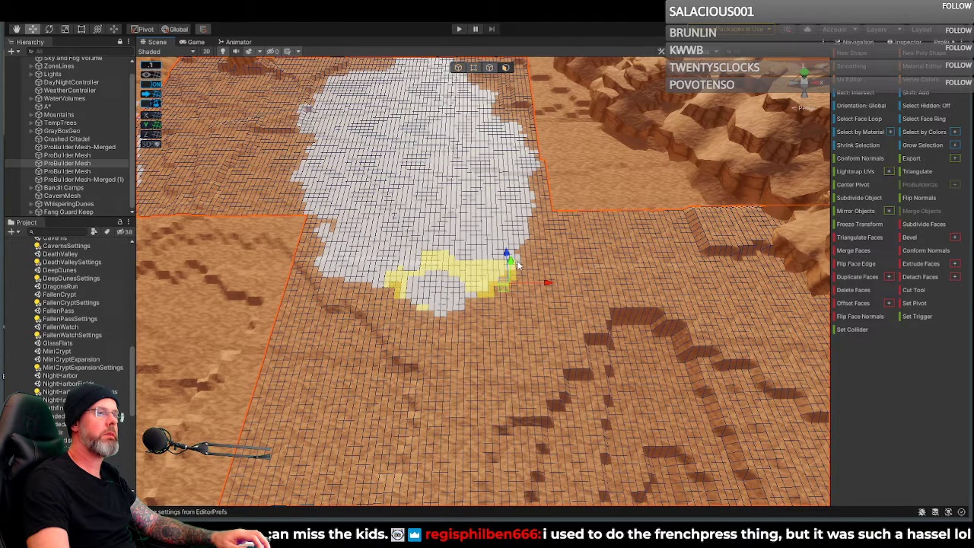
left_click(466, 257, "shift")
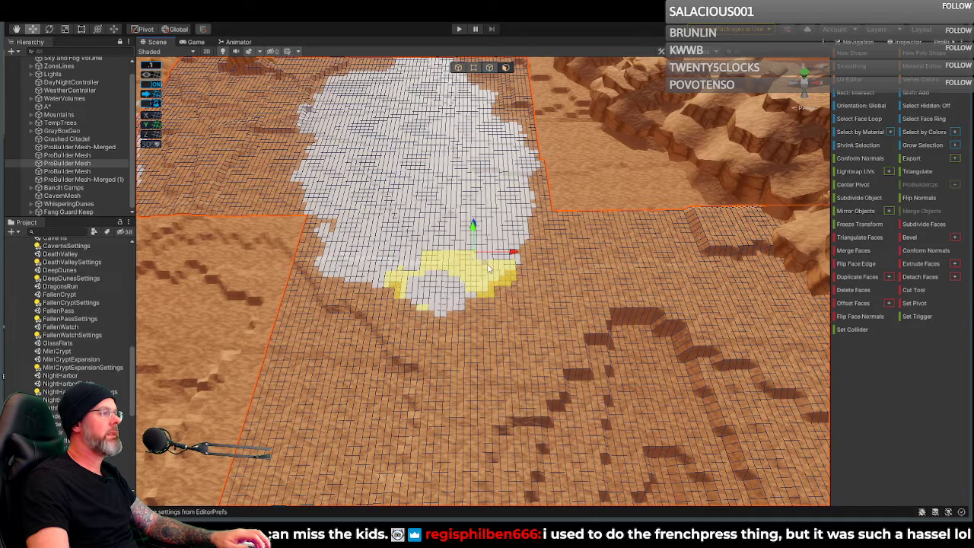
left_click(518, 259, "shift")
left_click(523, 225, "shift")
left_click(520, 231, "shift")
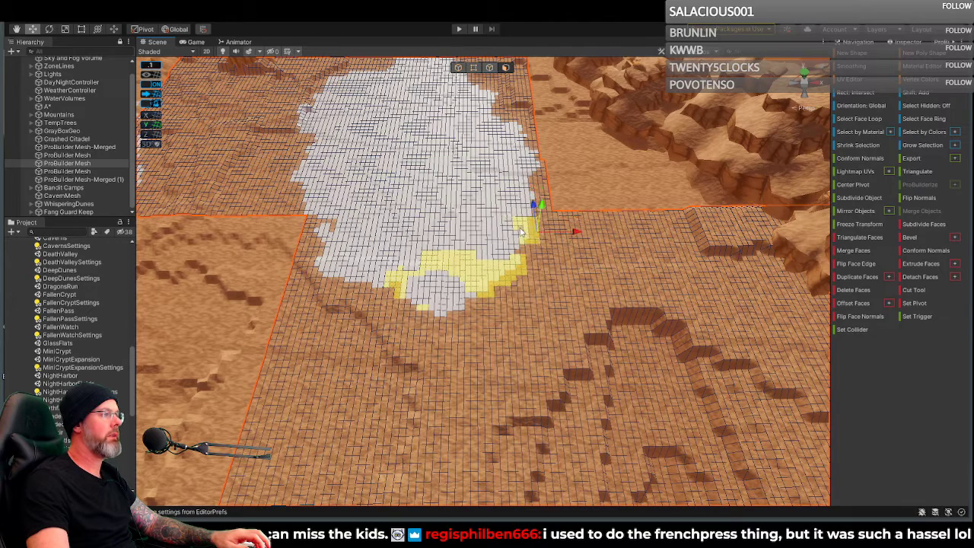
left_click(493, 223, "shift")
Step: Select all faces of the large white flat and its sand border across both terrain meshes it spans
scroll(456, 232, "down", 5)
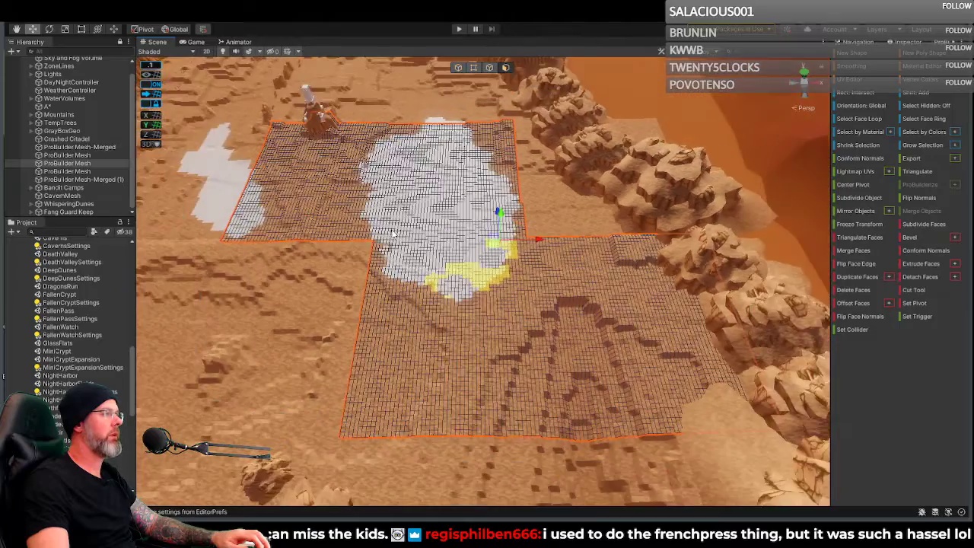
right_click_drag(392, 233, 410, 191)
left_click_drag(319, 202, 505, 404)
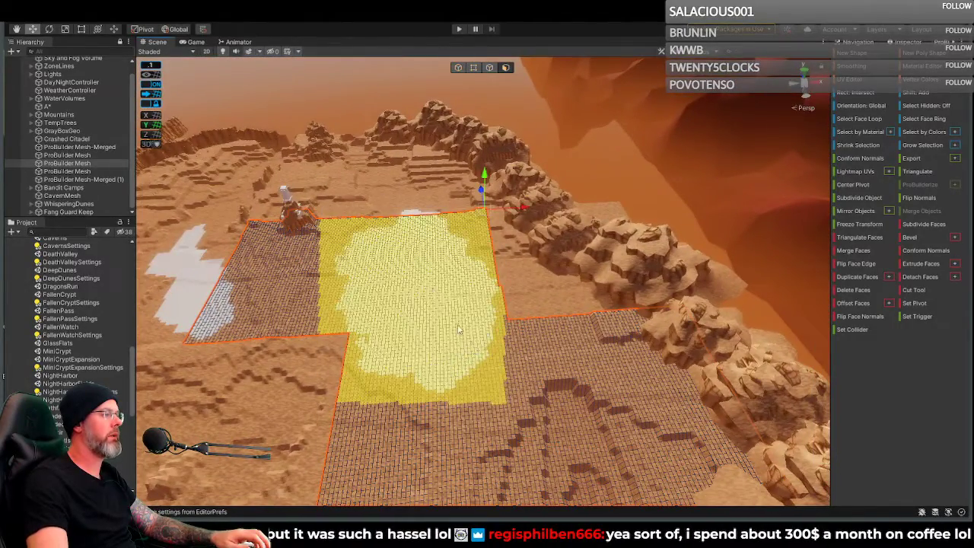
left_click(393, 213)
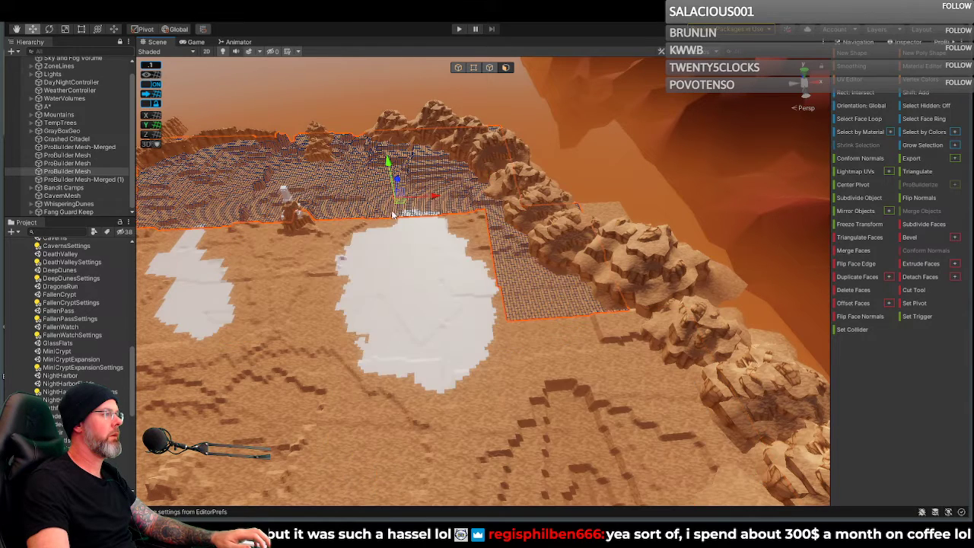
left_click(395, 252)
left_click_drag(360, 192, 511, 411)
left_click_drag(335, 226, 384, 365, "shift")
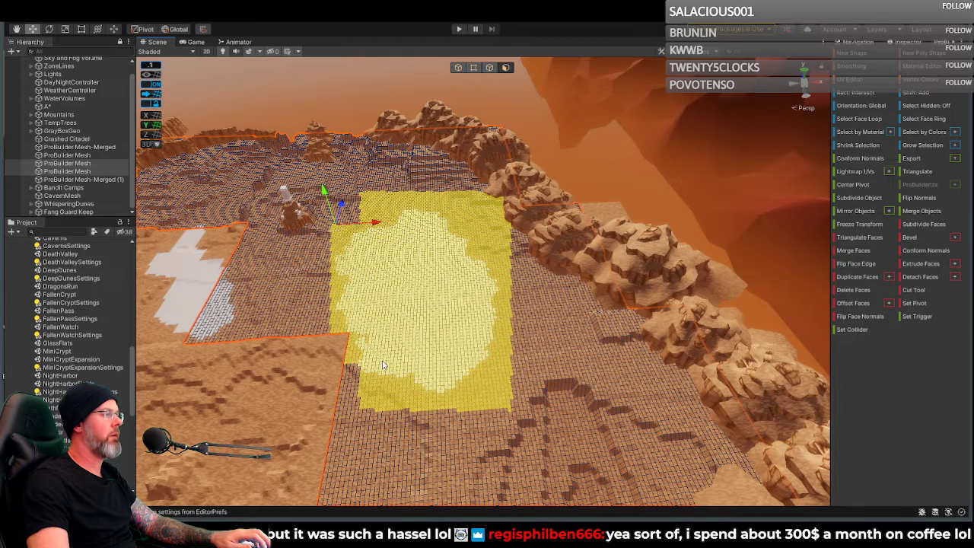
Step: Add the smaller white flat's faces to the selection, including the part on the third terrain mesh
left_click(196, 280, "shift")
left_click_drag(172, 223, 222, 268, "shift")
right_click_drag(278, 288, 296, 246)
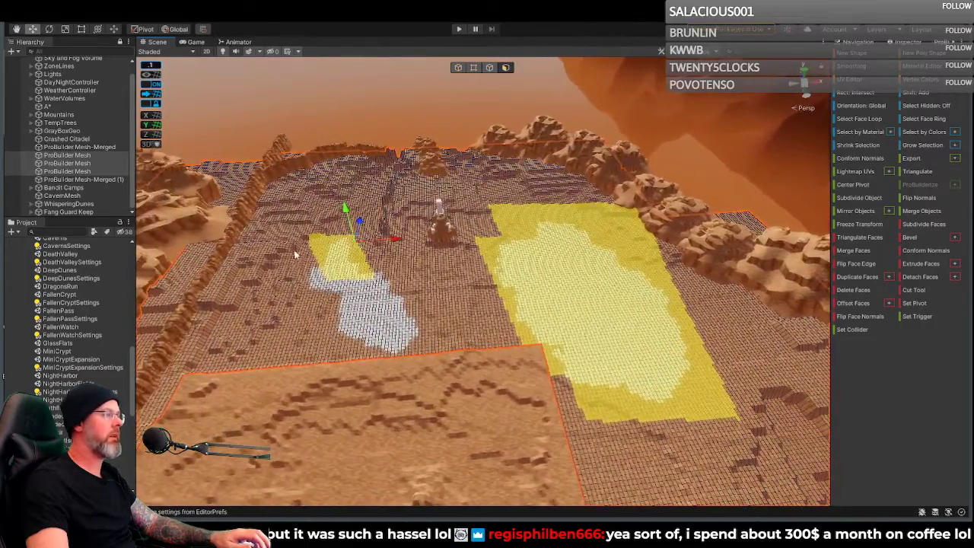
left_click_drag(424, 311, 337, 262, "shift")
left_click_drag(429, 346, 389, 350, "shift")
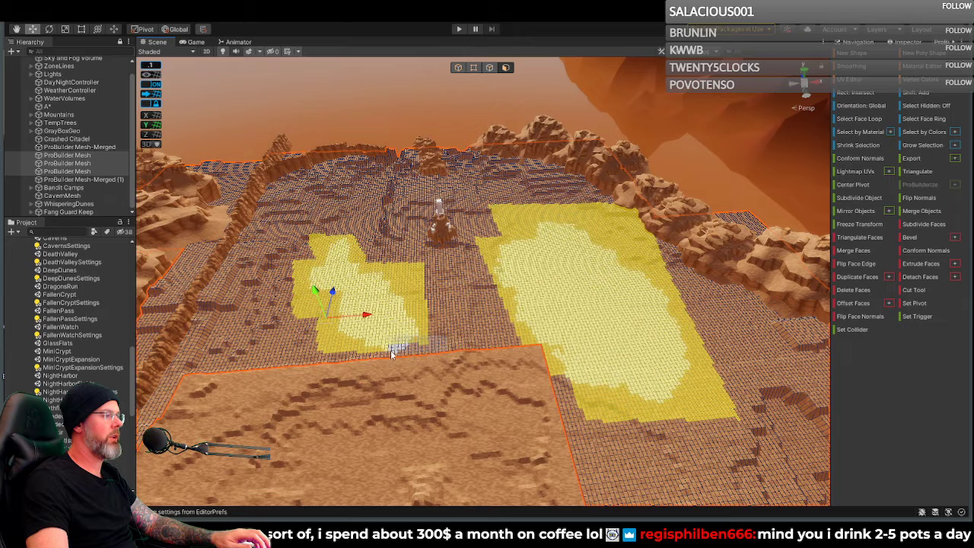
left_click_drag(365, 353, 366, 353, "shift")
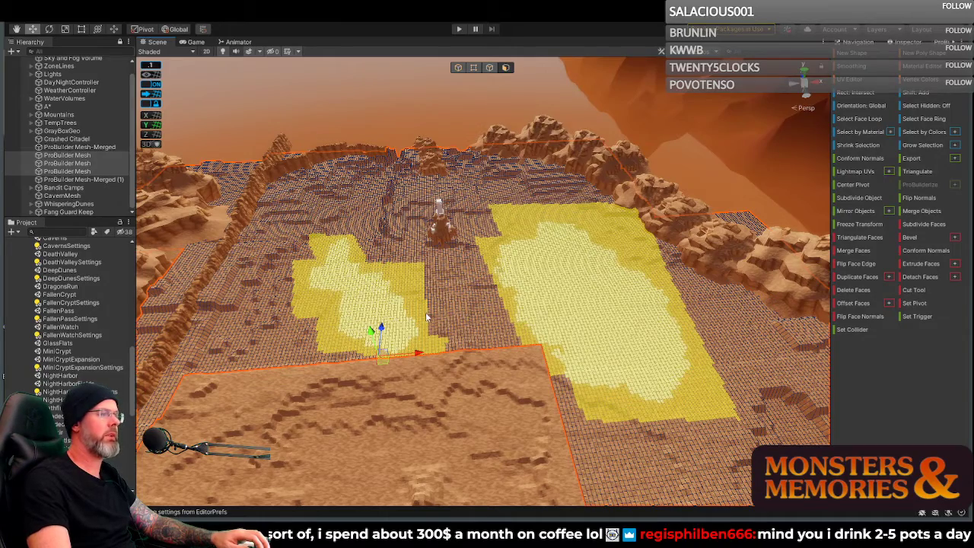
Step: Apply the FantasyDesertSand palette material to the selected faces of both white flats and close the Material Editor
right_click_drag(443, 282, 396, 292)
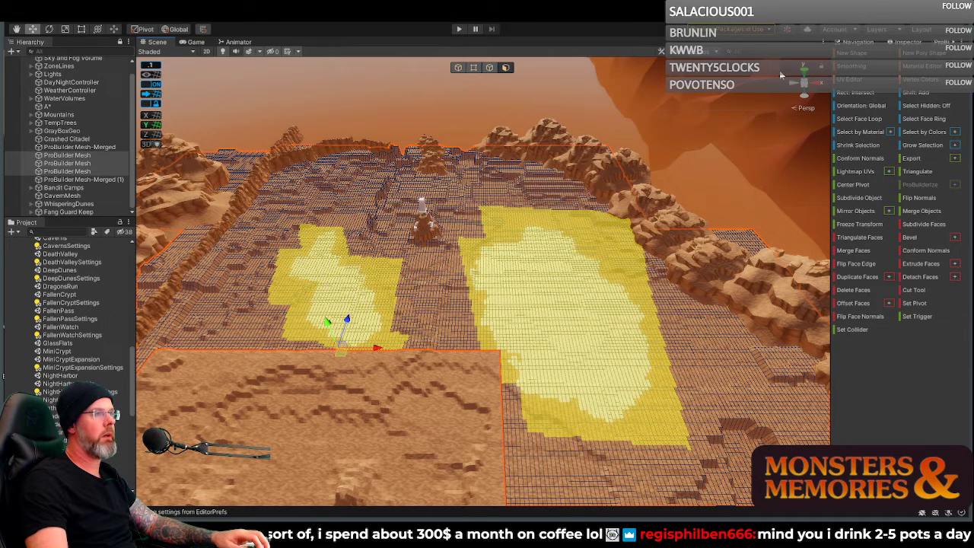
left_click(922, 66)
left_click_drag(721, 99, 779, 100)
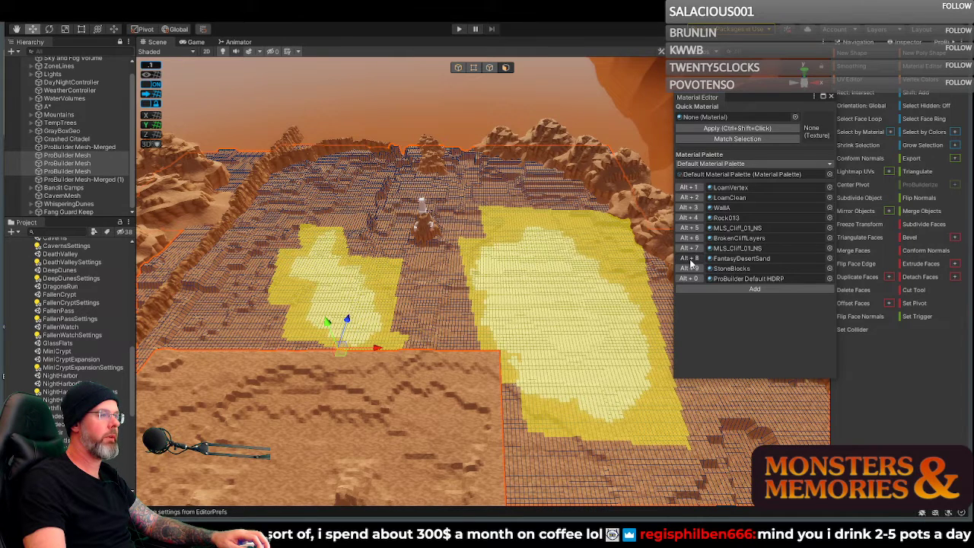
left_click(689, 258)
left_click(556, 267)
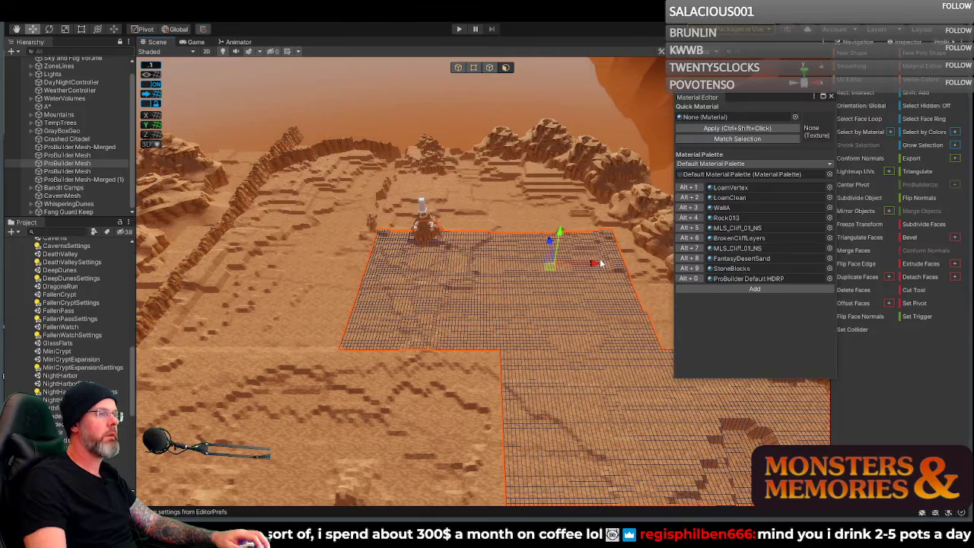
left_click(831, 97)
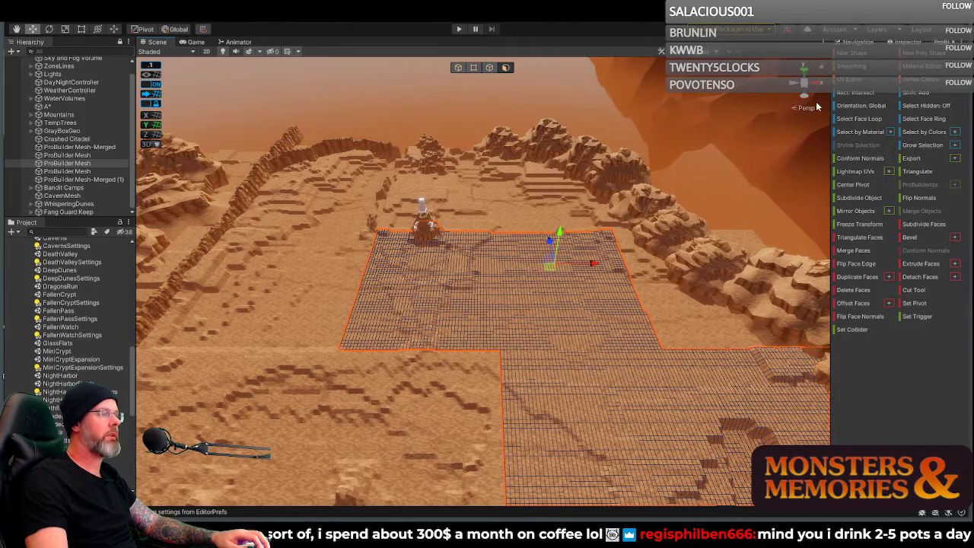
Step: Add the two neighboring terrain meshes to the selection so all three around the gray-box tower can be face-edited together
left_click_drag(629, 221, 614, 215, "alt")
key("w")
key("d")
right_click_drag(614, 215, 614, 215)
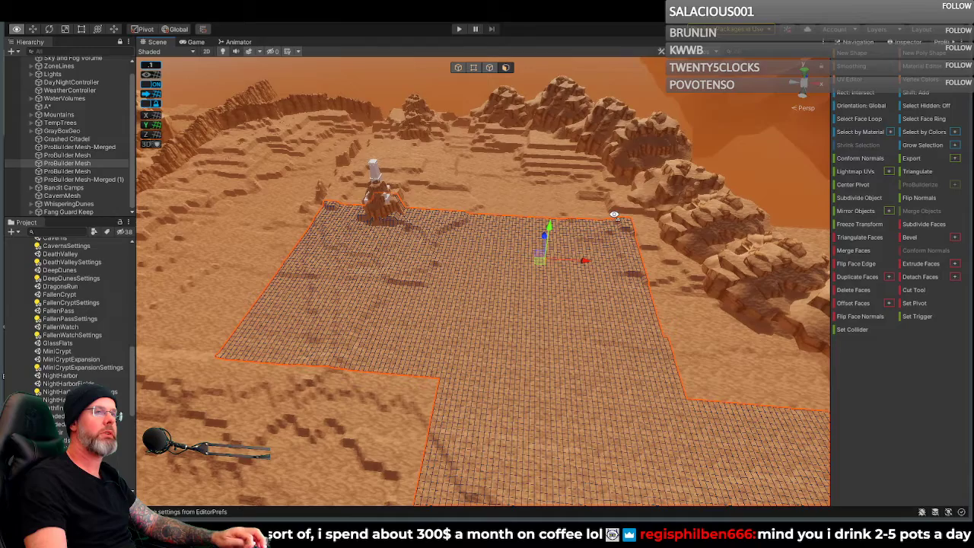
right_click_drag(614, 215, 591, 273)
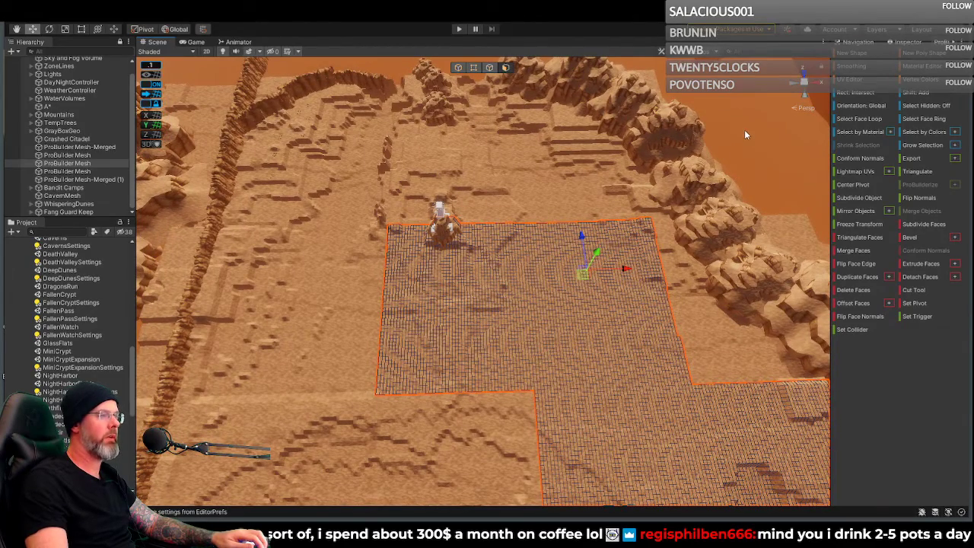
left_click(561, 203, "shift")
left_click(328, 275, "shift")
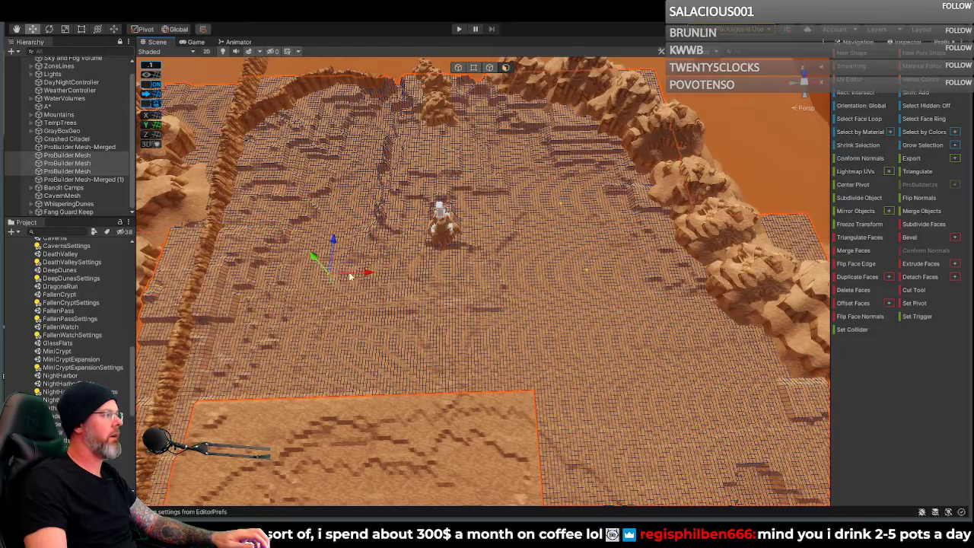
right_click_drag(505, 278, 517, 256)
key("w")
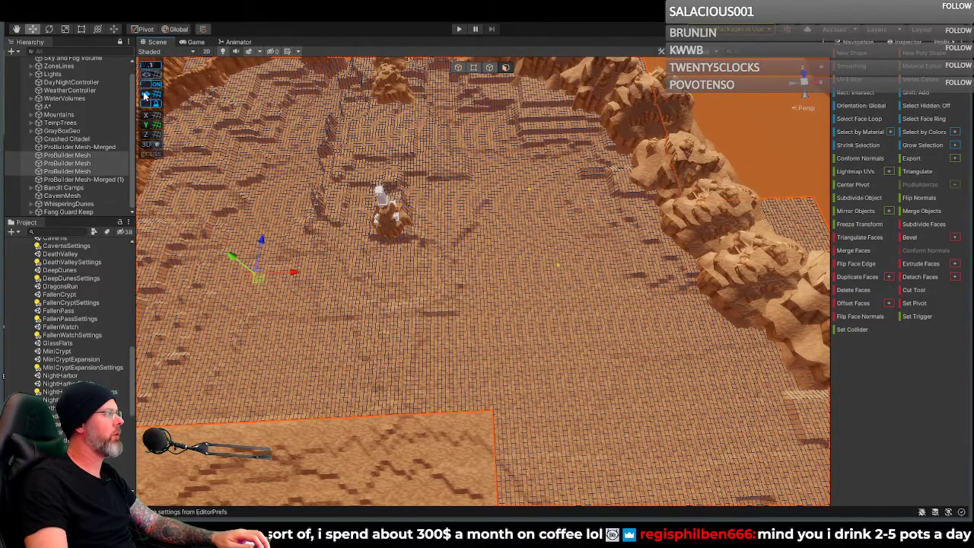
Step: Select four rounded patches of terrain faces on the flat between the gray-box tower and the long rock ridge
left_click(526, 196)
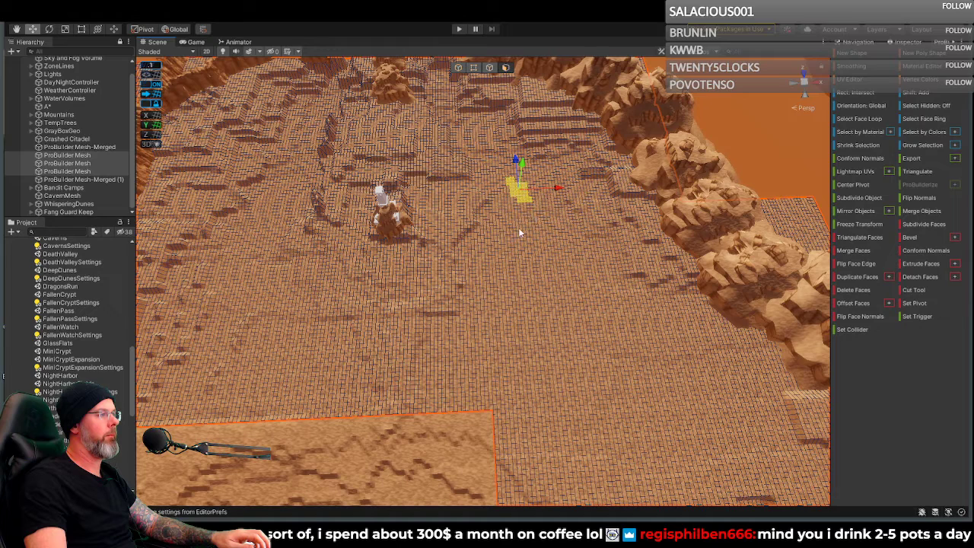
mouse_move(496, 226)
left_mouse_down("shift")
mouse_move(509, 235)
mouse_move(494, 240)
left_mouse_up("shift")
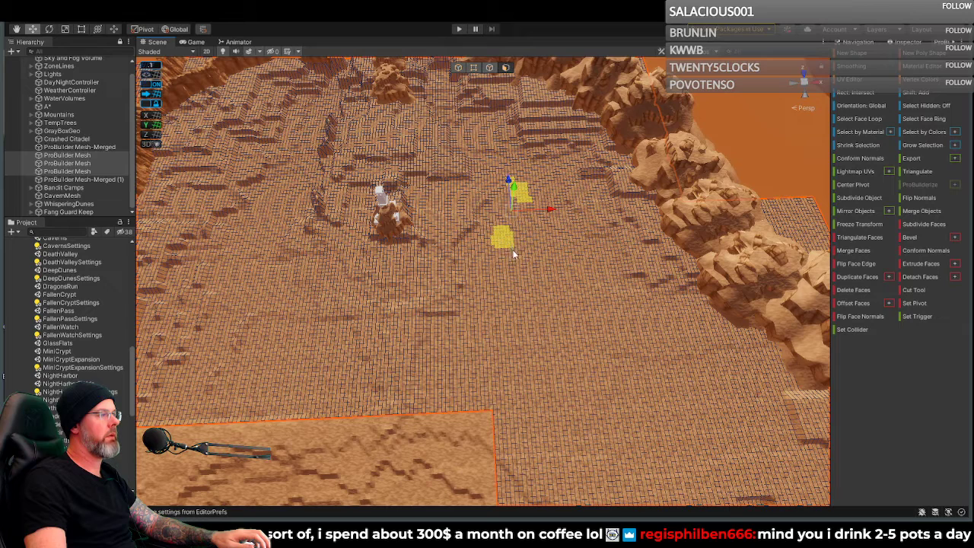
left_click(569, 240, "shift")
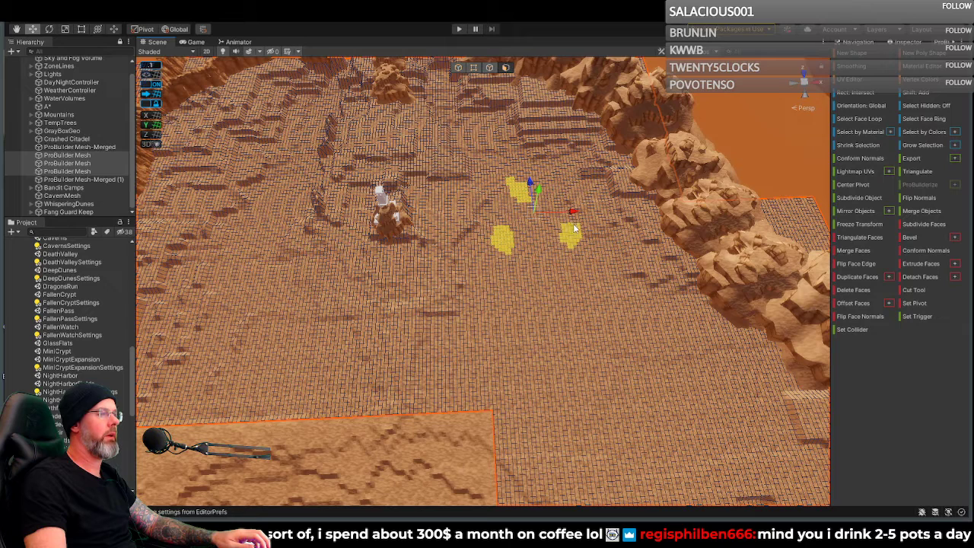
left_click(549, 278, "shift")
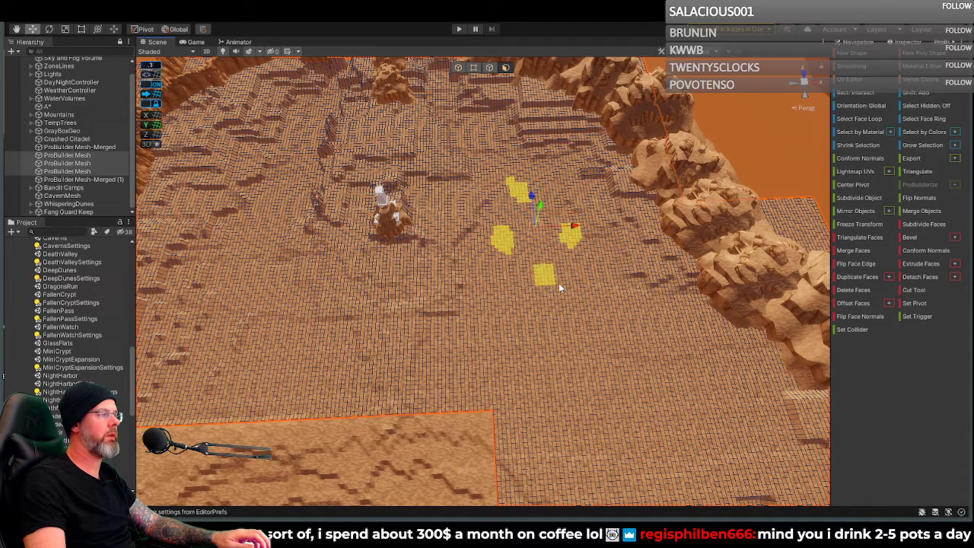
left_click(551, 284, "shift")
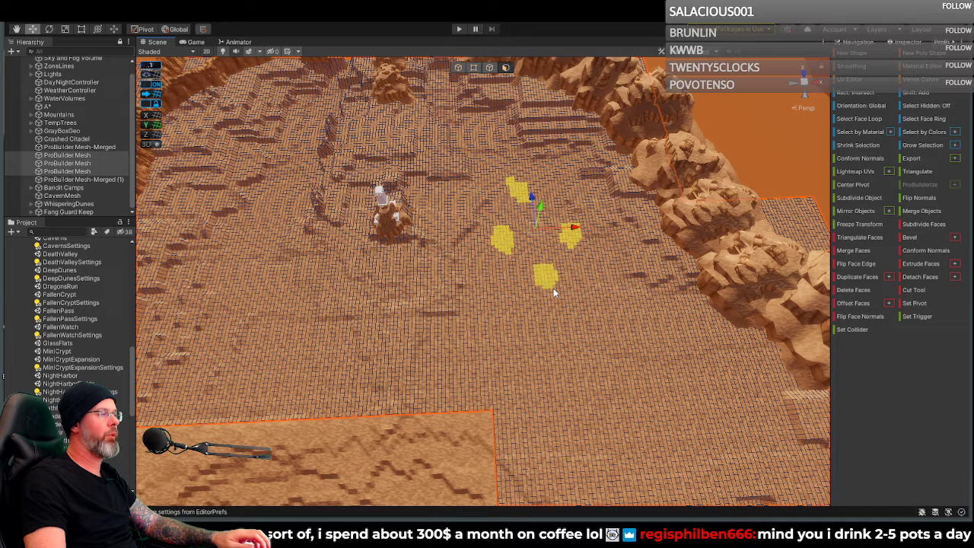
left_click(530, 270, "shift")
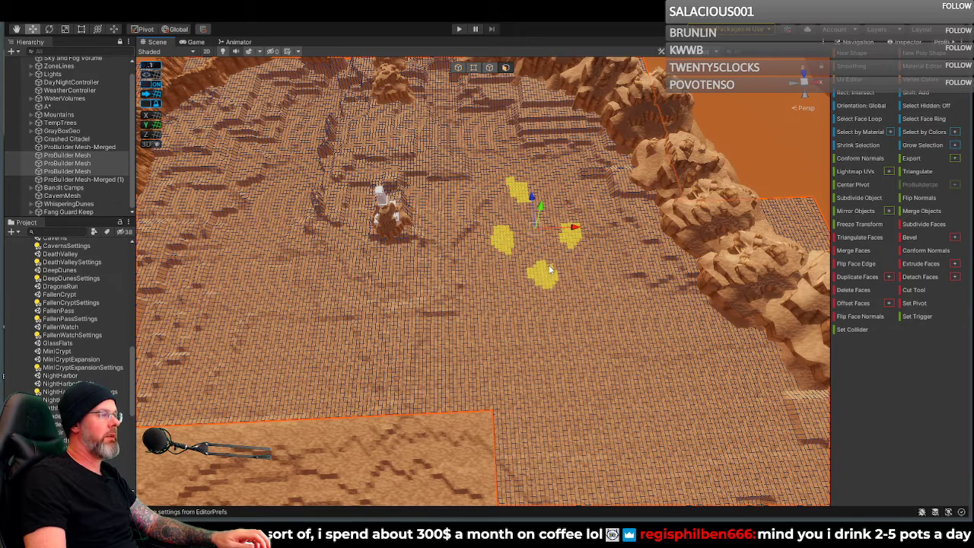
Step: Add a fifth rounded face patch to the selection, closer to the rock ridge than the other four
left_click(598, 285, "shift")
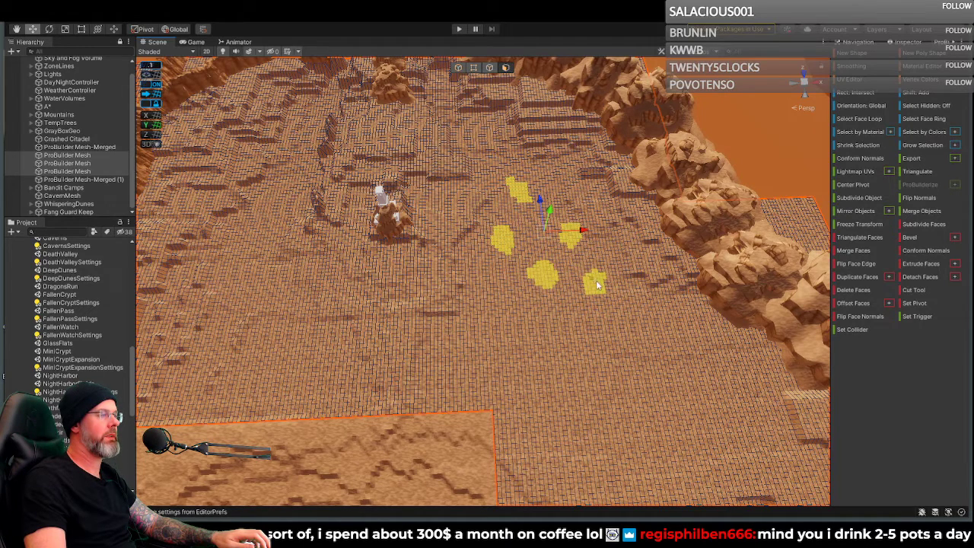
left_click(606, 289, "shift")
left_click(598, 296, "shift")
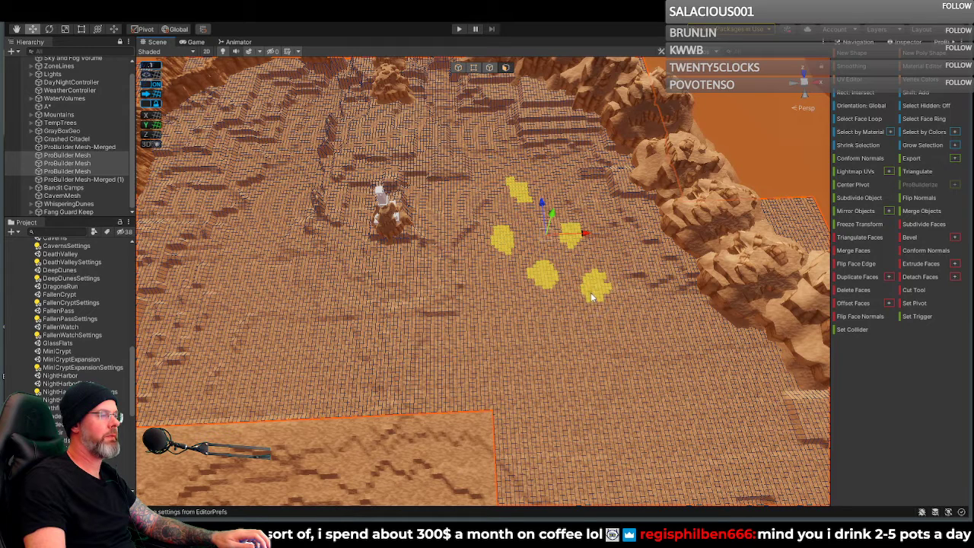
Step: Add a larger rounded face patch in the foreground of the ridge-side group and fill out its edges
left_click(504, 307, "shift")
left_click(503, 317, "shift")
left_click(493, 309, "shift")
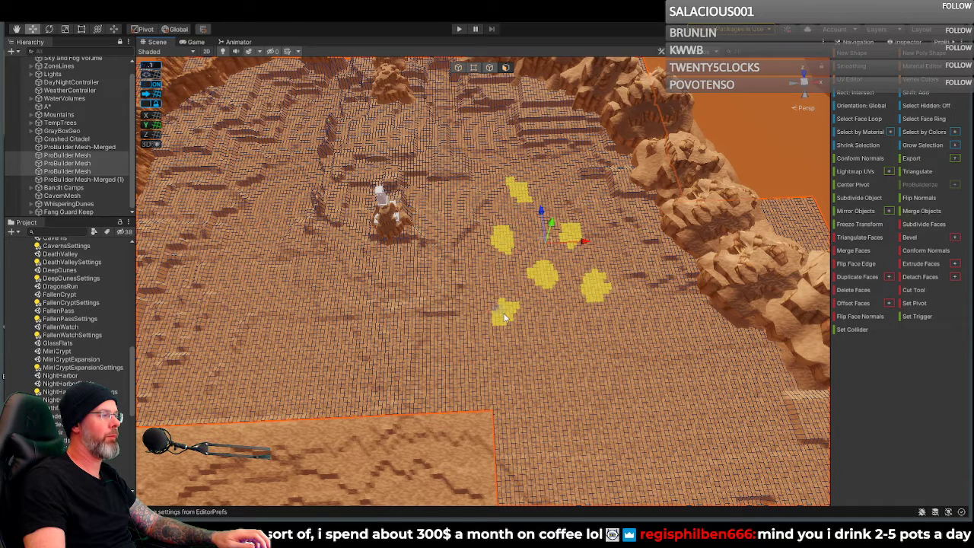
left_click(506, 322, "shift")
left_click(504, 327, "shift")
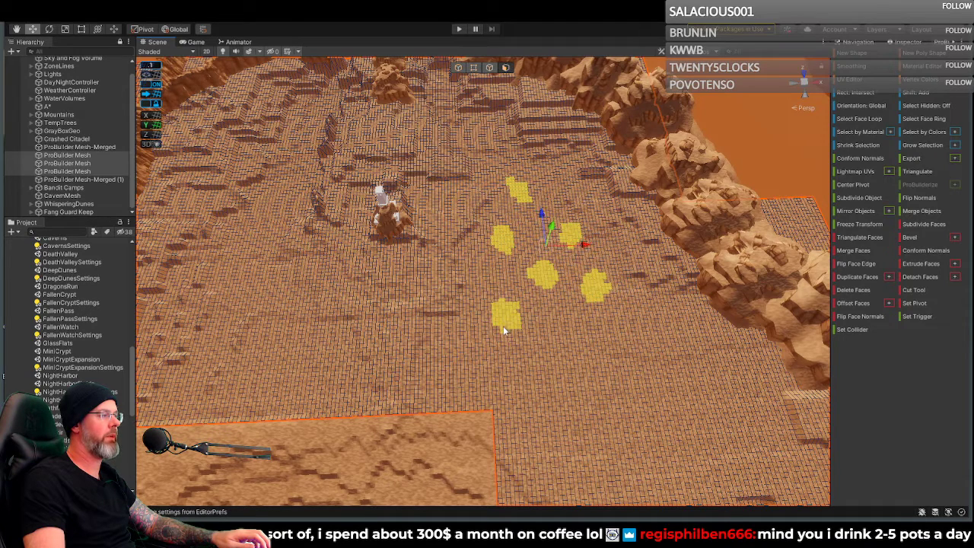
left_click(518, 311, "shift")
left_click(510, 300, "shift")
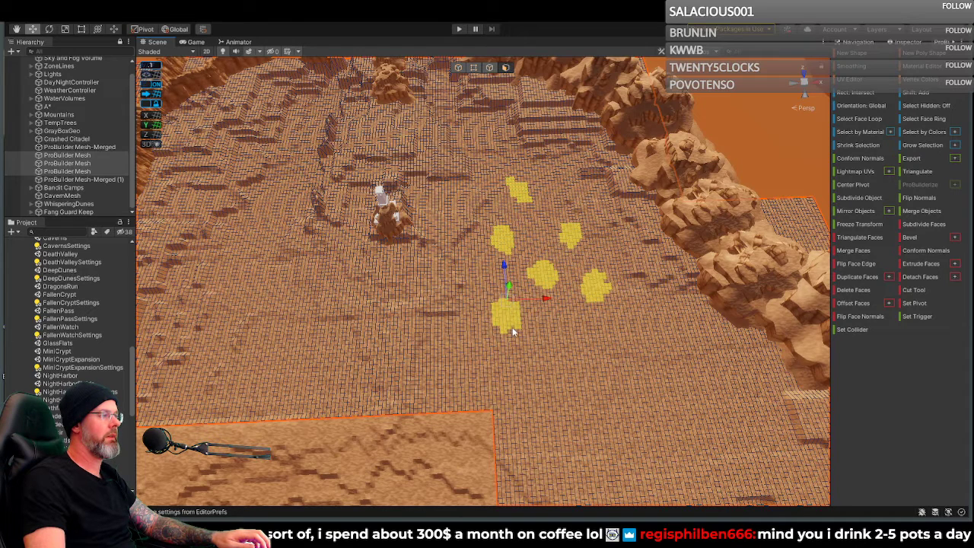
left_click(508, 330, "shift")
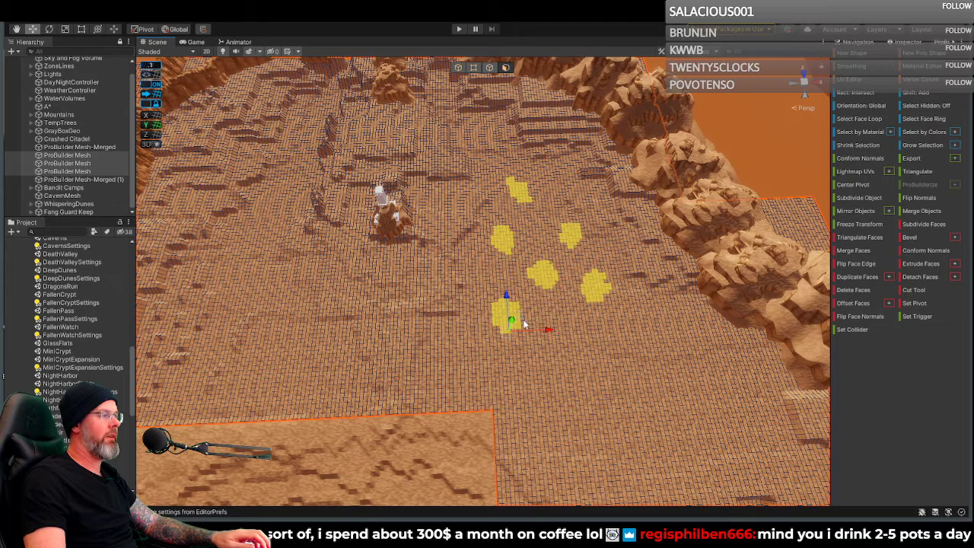
left_click(522, 310, "shift")
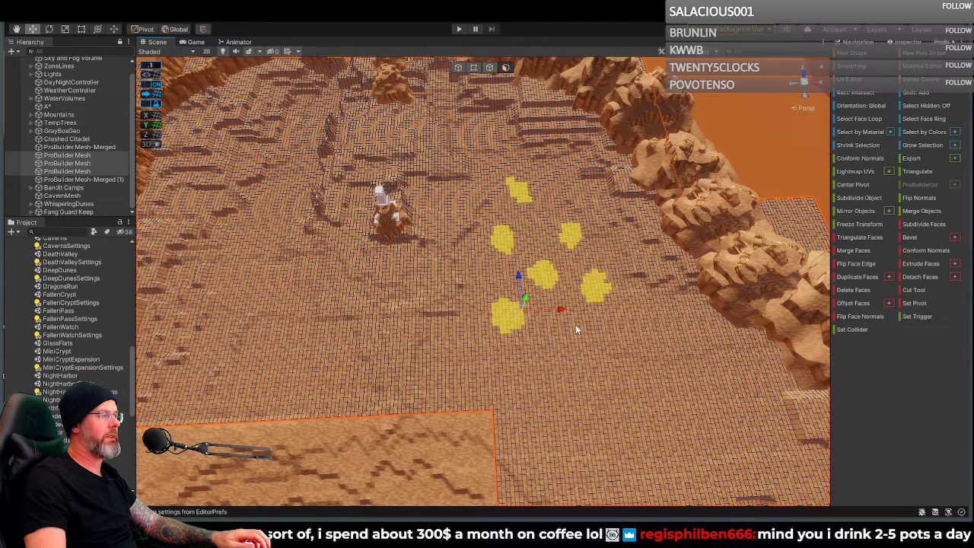
Step: Add an elongated face patch behind the ridge-side group and a small patch on the opposite side of the tower
left_click(482, 152, "shift")
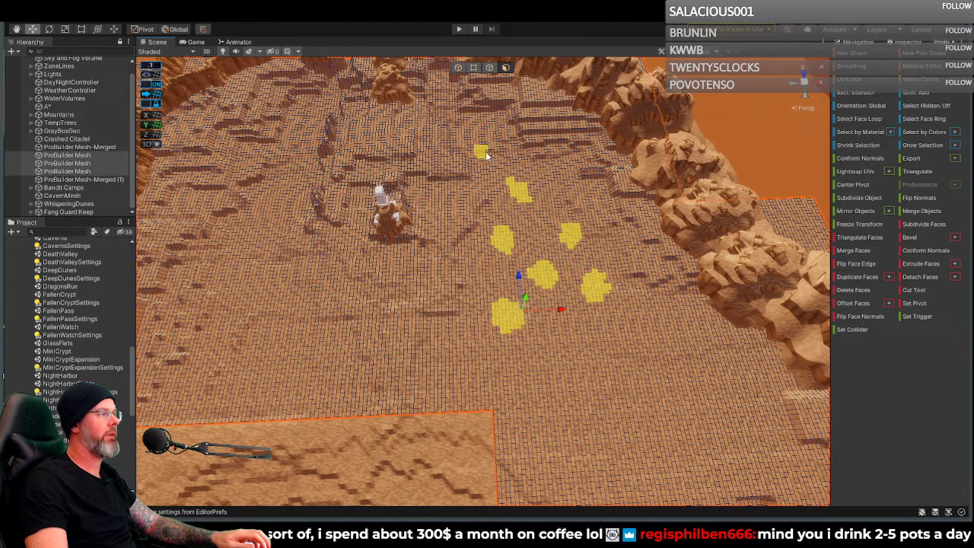
left_click(493, 160, "shift")
left_click(498, 167, "shift")
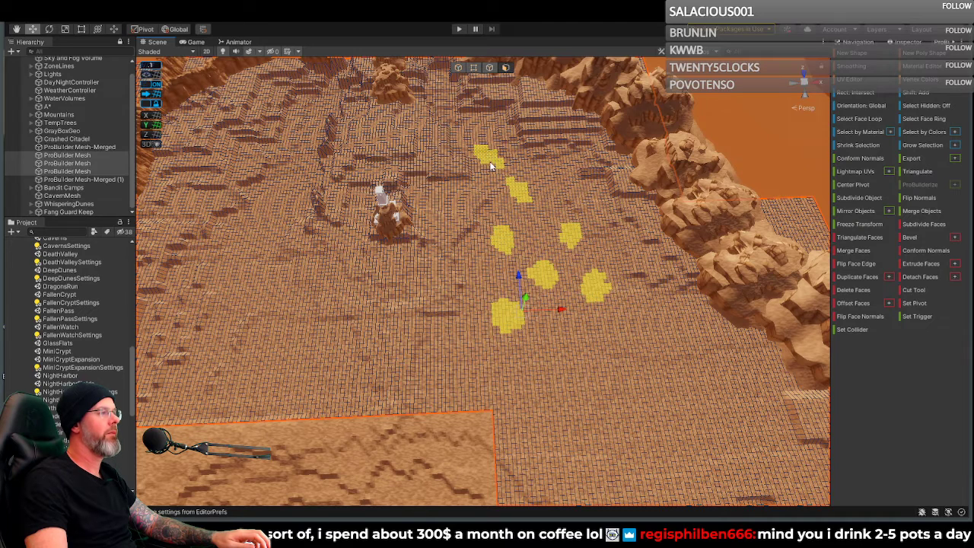
left_click(295, 186, "shift")
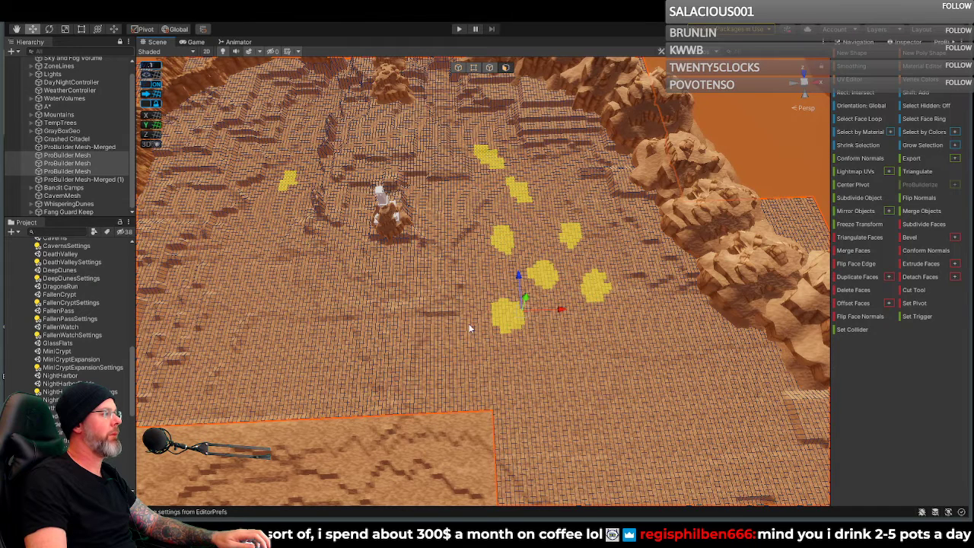
Step: Add a face patch near the ridge's foot, a tiny one within the ridge-side group, and a second patch across the tower
left_click(623, 318, "shift")
left_click(620, 318, "shift")
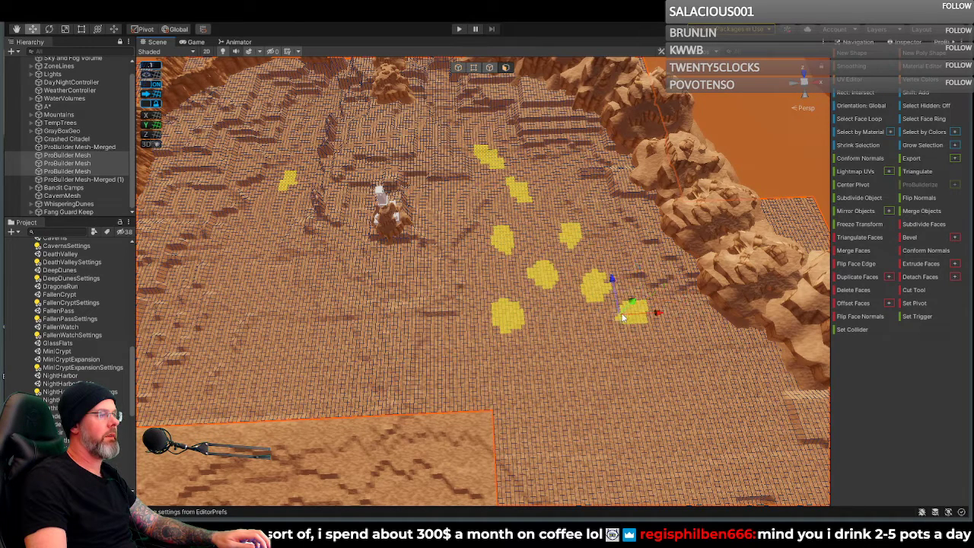
left_click(527, 226, "shift")
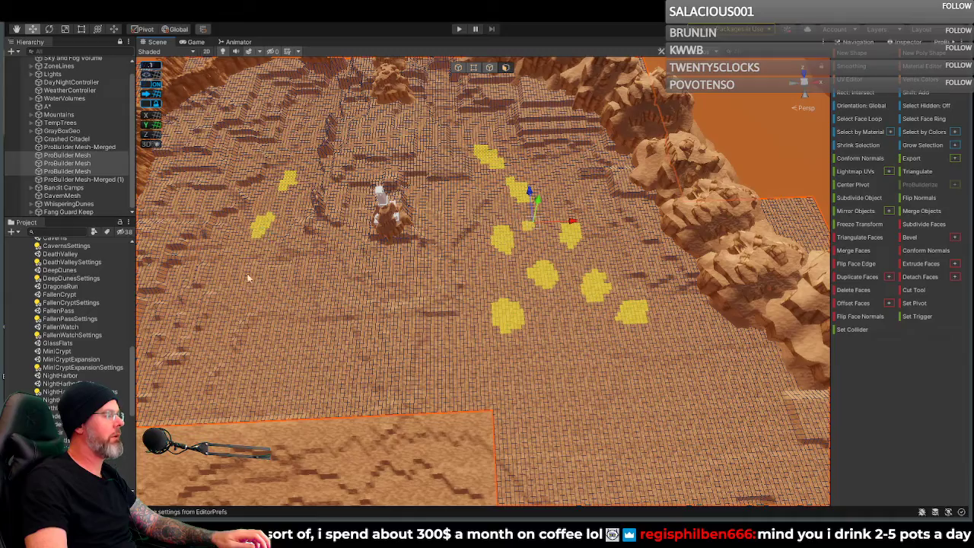
Step: Add a third face patch to the row on the tower's far side from the ridge and round out its edges
left_click_drag(384, 275, 361, 242, "alt")
key("w")
key("a")
right_click_drag(361, 242, 510, 248)
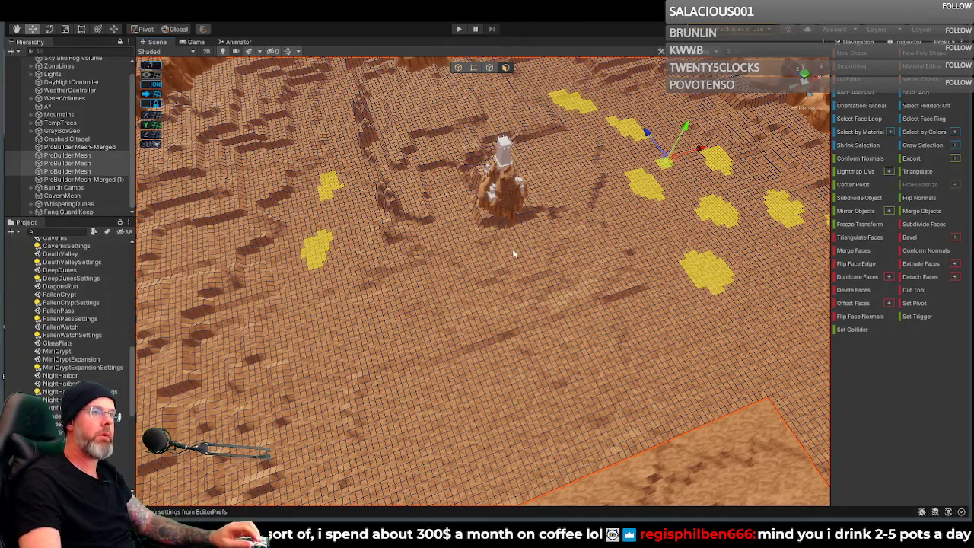
right_click_drag(569, 271, 514, 258)
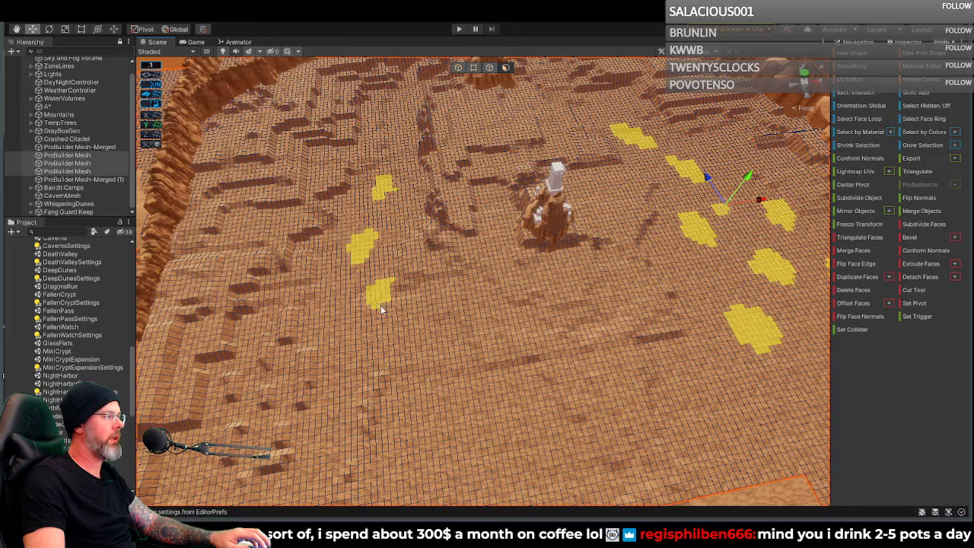
left_click_drag(384, 308, 374, 315, "shift")
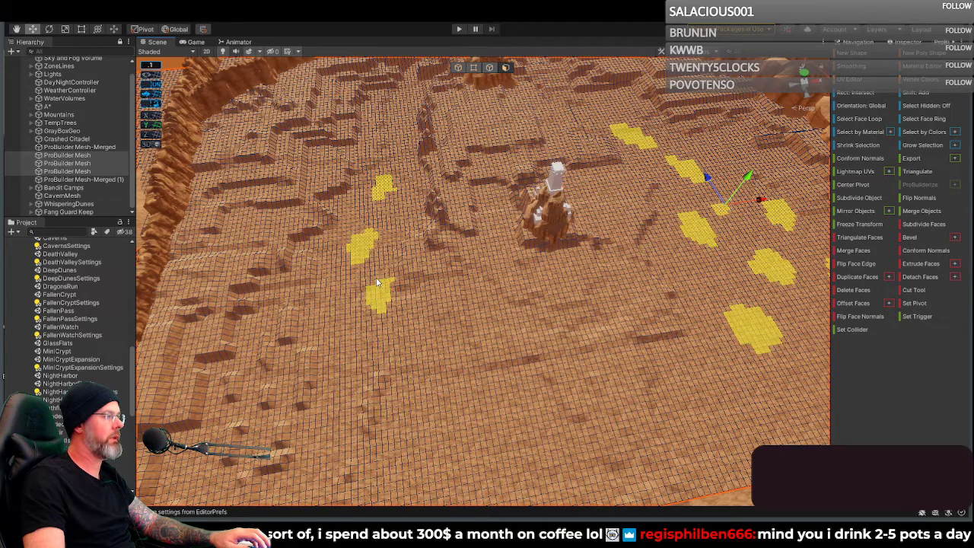
left_click(382, 282, "shift")
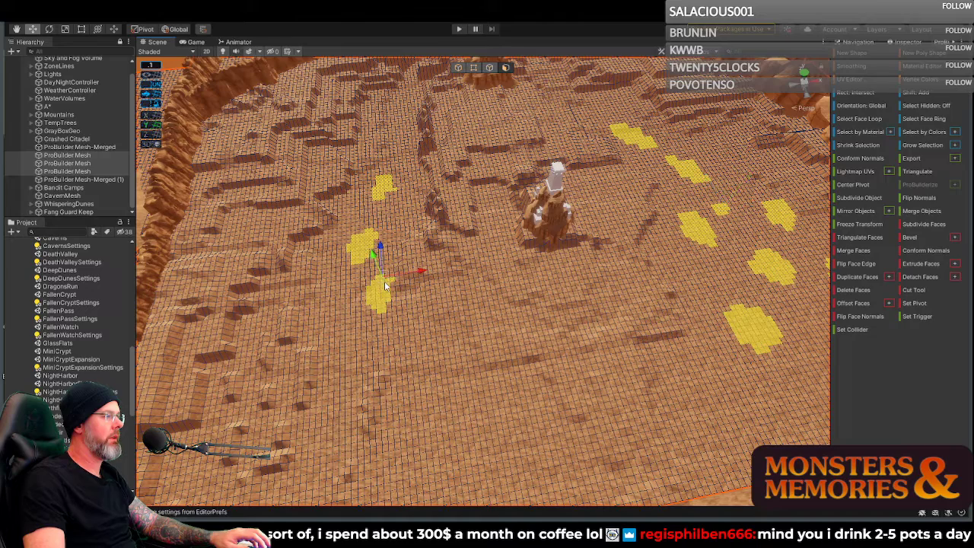
Step: Add a small, irregular fourth face patch in front of the row on the tower's far side from the ridge
left_click(335, 326, "shift")
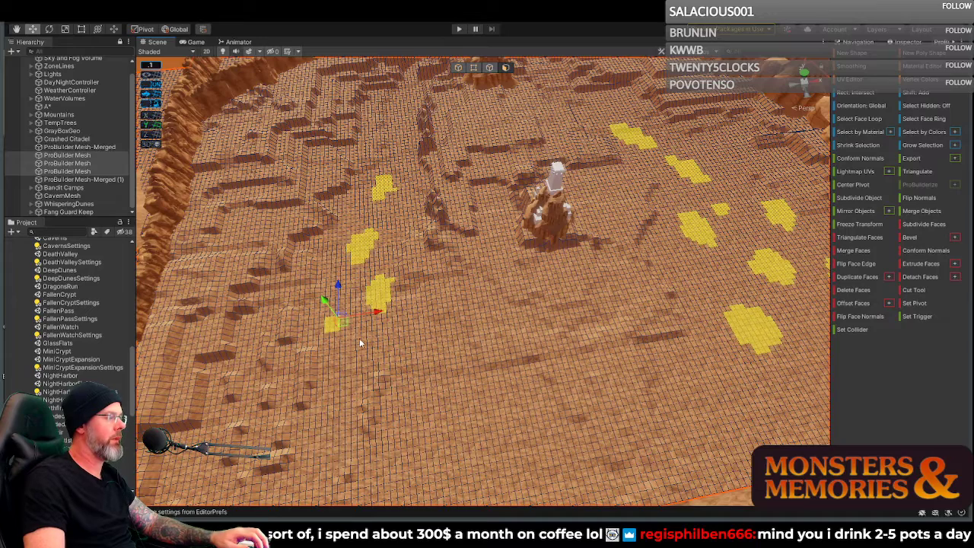
left_click(342, 327, "shift")
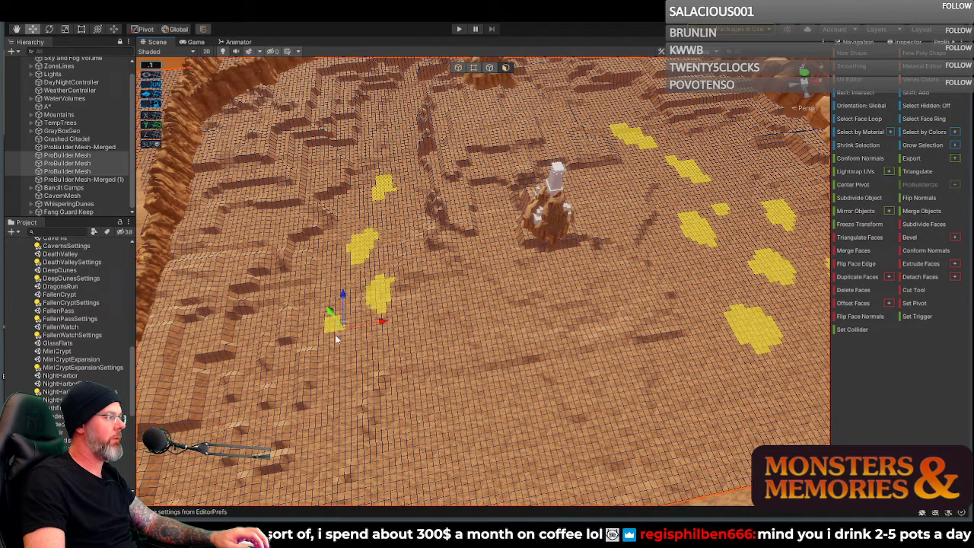
left_click(338, 340, "shift")
left_click(334, 313, "shift")
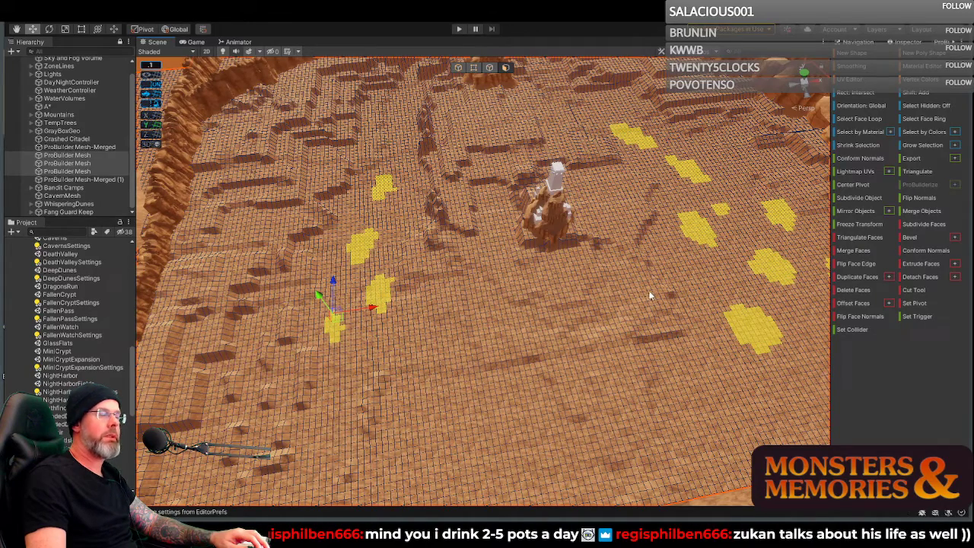
Step: Extend the edges of the rearmost face patch in the four-patch row with a few extra faces
right_click_drag(606, 289, 607, 276)
left_click(389, 218, "shift")
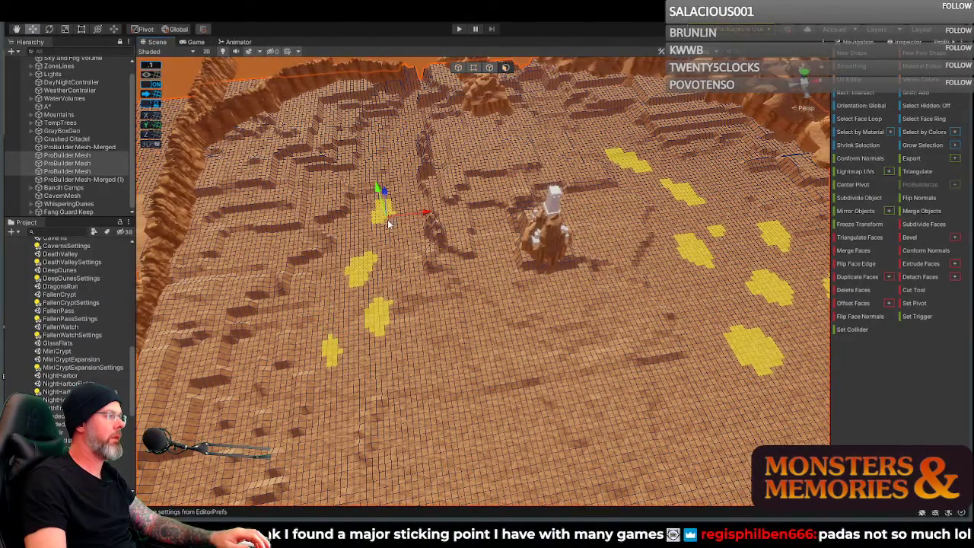
right_click_drag(464, 284, 670, 298)
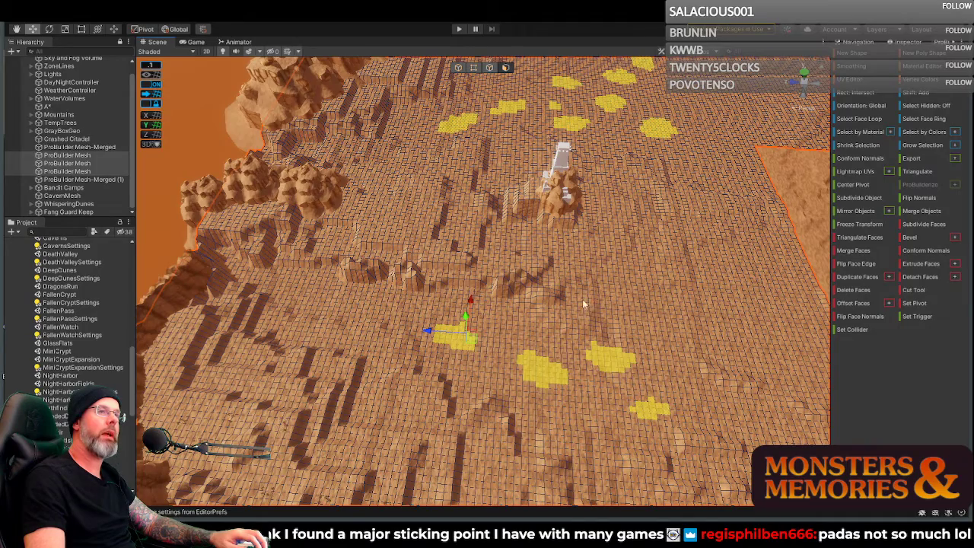
right_click_drag(548, 288, 567, 293)
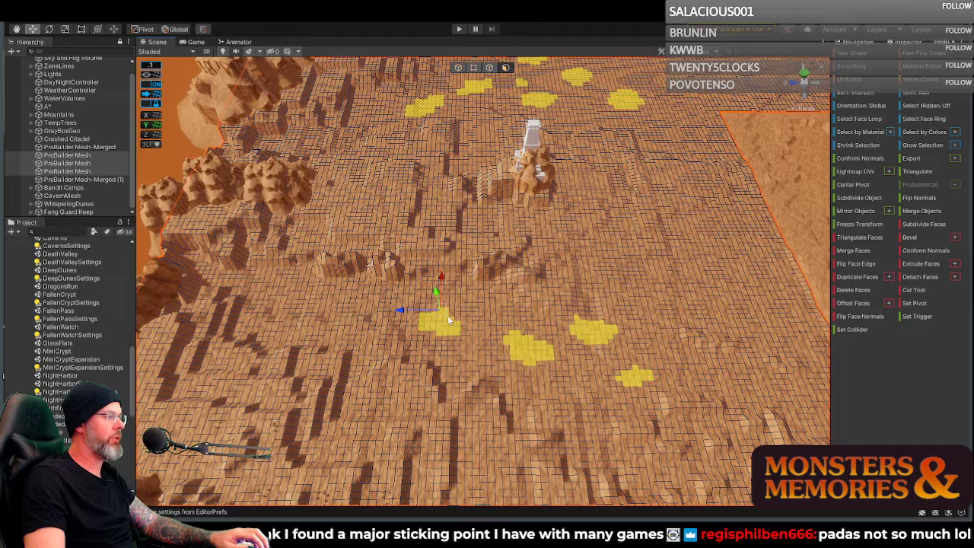
left_click(450, 314, "shift")
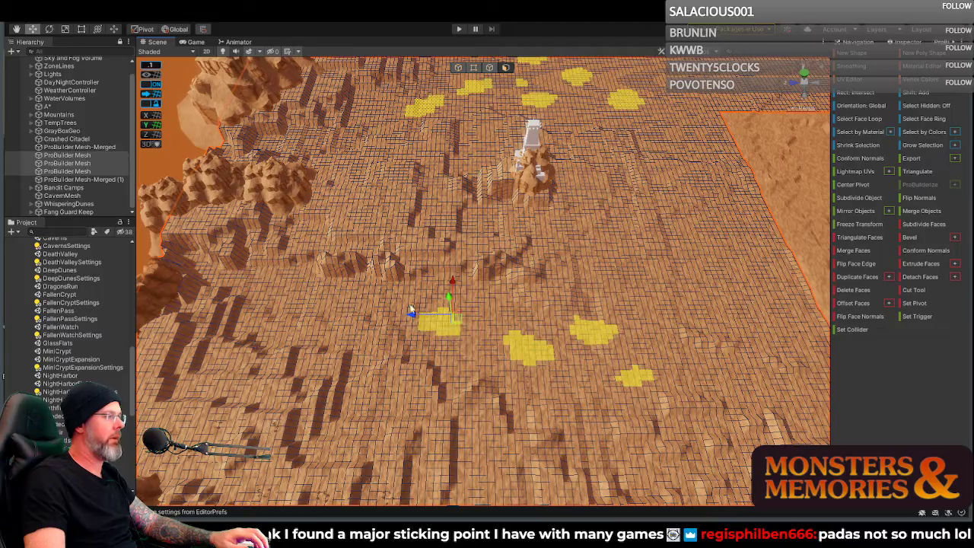
Step: Round out the smallest face patch at the end of the four-patch row with extra edge faces
right_click_drag(436, 269, 491, 315)
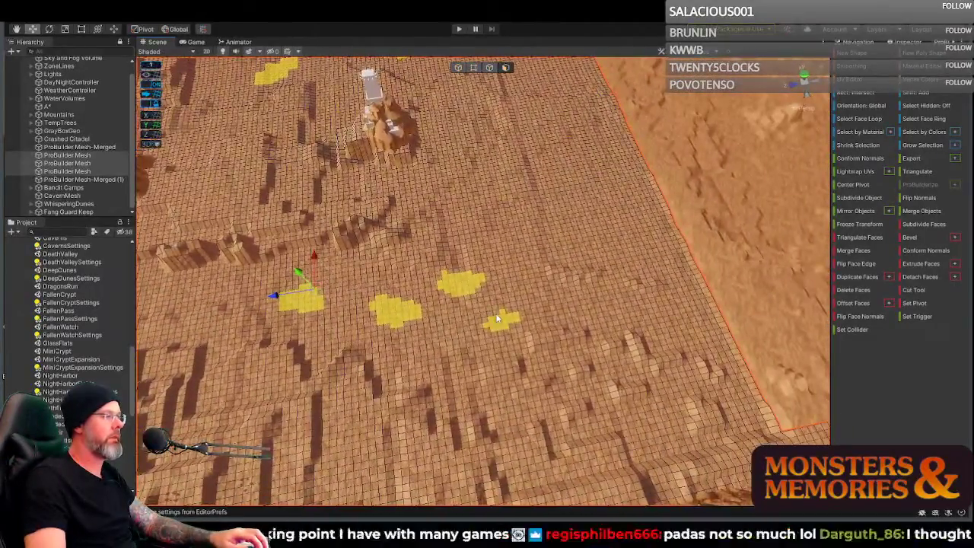
left_click(498, 318)
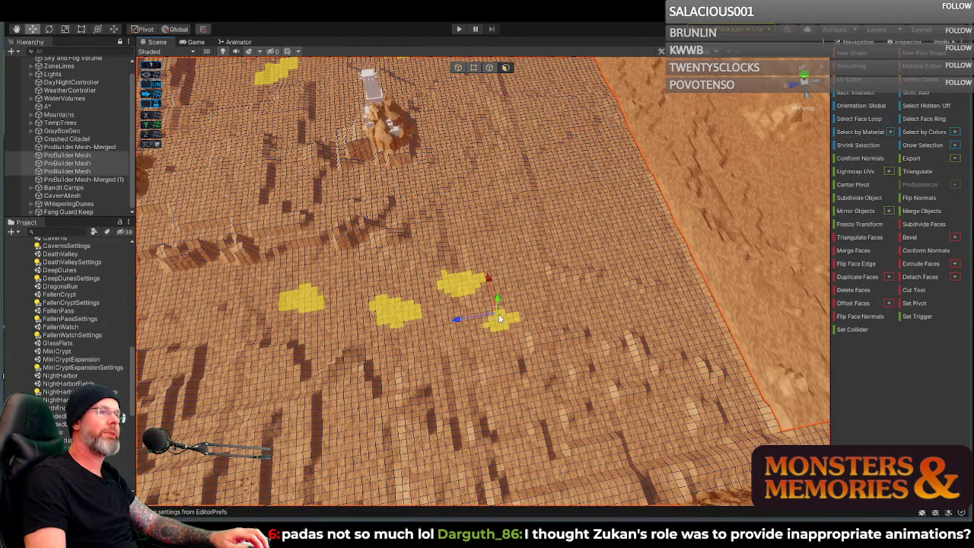
left_click(508, 313, "shift")
left_click(514, 325, "shift")
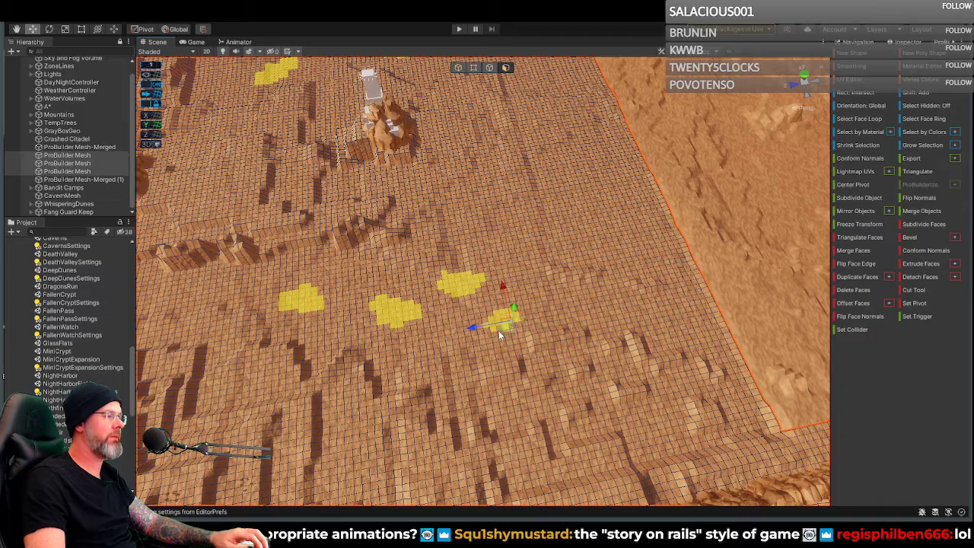
Step: Add two more small face patches beside the end of the four-patch row, toward the open flat
right_click_drag(462, 313, 310, 287)
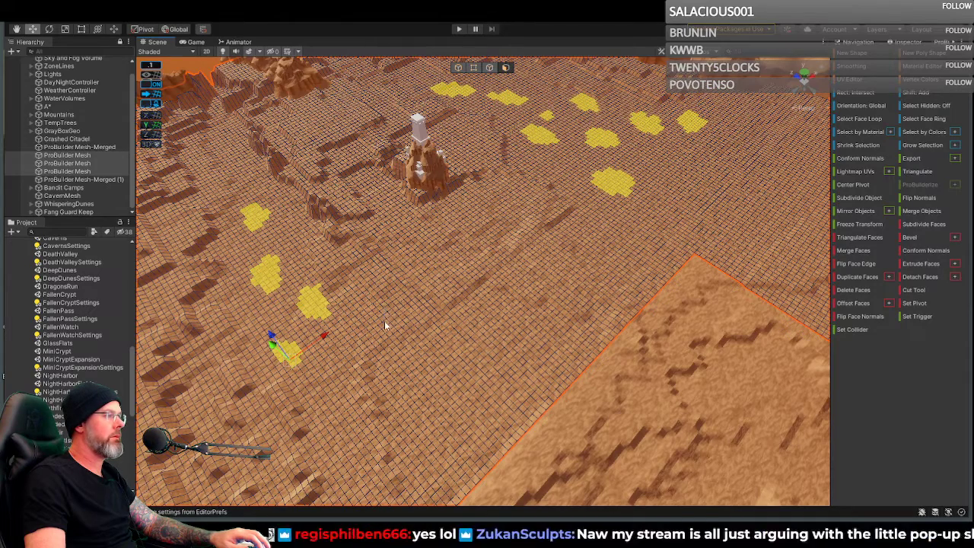
left_click(373, 315)
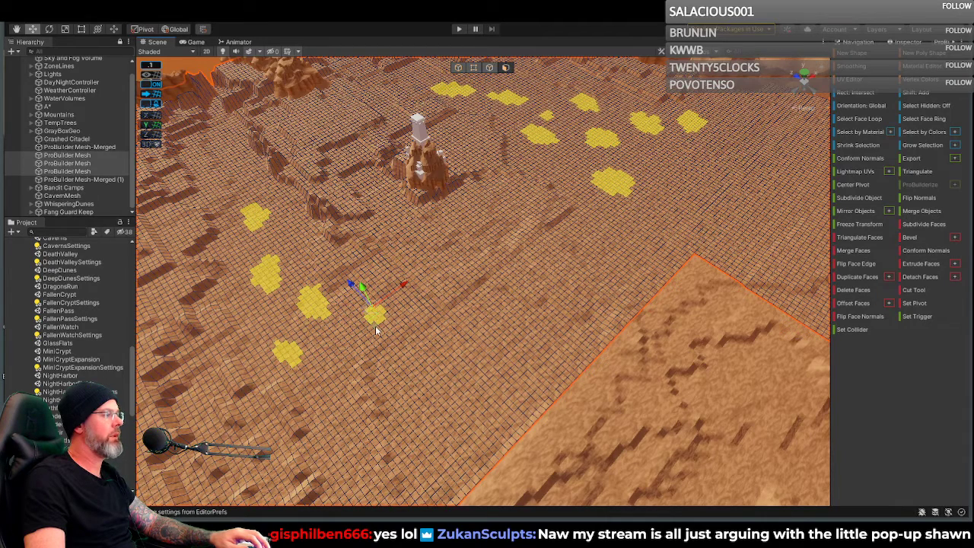
left_click(351, 356)
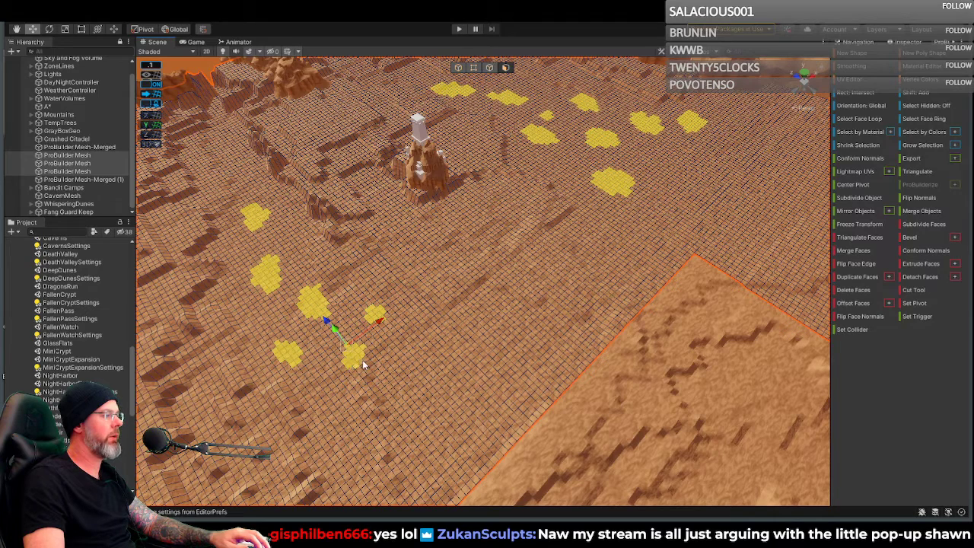
Step: Add edge faces to the small patch near the two-patch addition and to the tiny patch on the tower's opposite flat
left_click(367, 370)
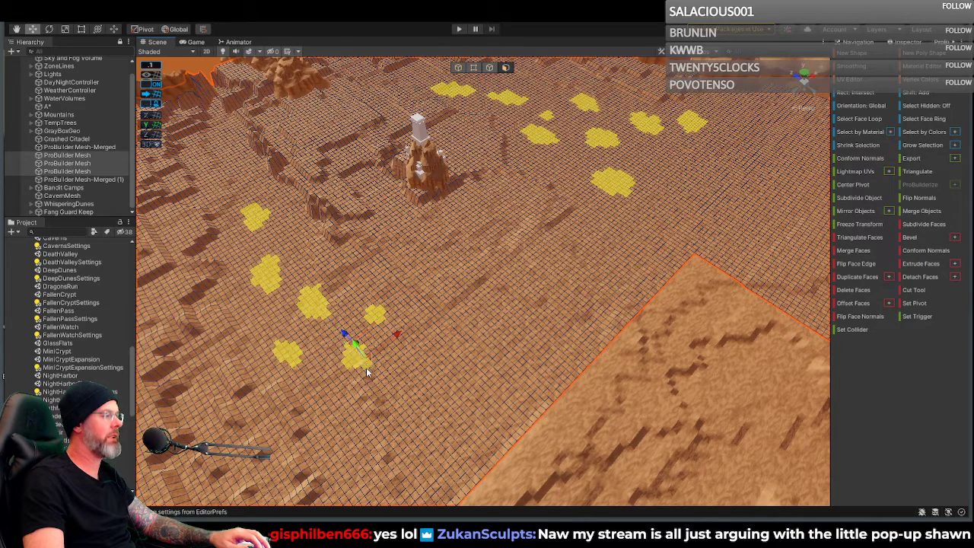
mouse_move(394, 359)
right_mouse_down()
mouse_move(455, 313)
mouse_move(304, 312)
mouse_move(246, 342)
mouse_move(369, 351)
mouse_move(358, 341)
mouse_move(397, 356)
right_mouse_up()
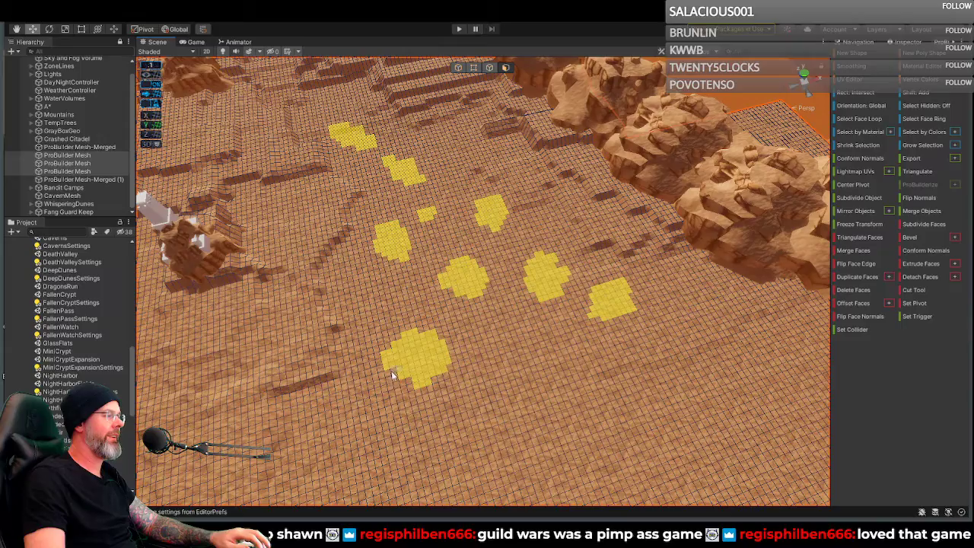
right_click_drag(463, 342, 467, 295)
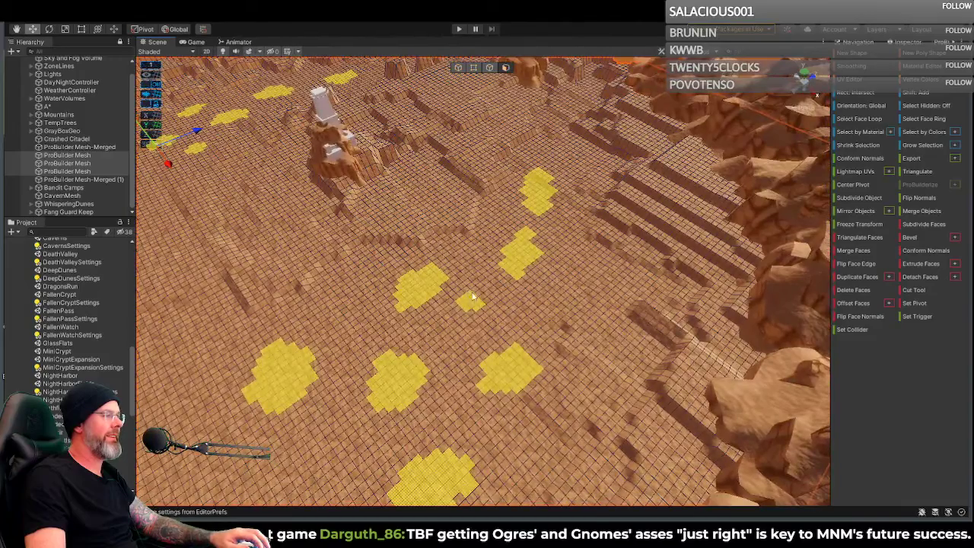
left_click(471, 293, "shift")
left_click(459, 296, "shift")
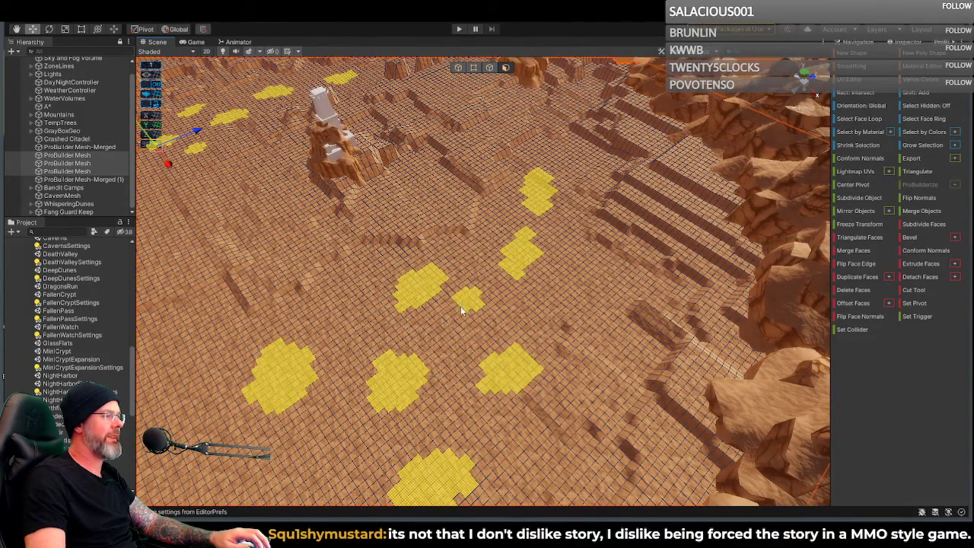
left_click(460, 307, "shift")
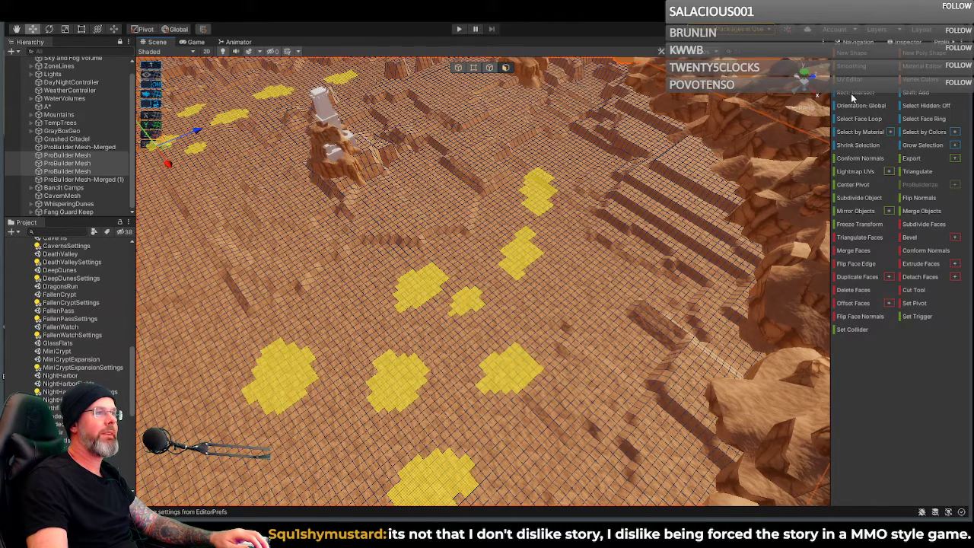
Step: Set the shift-selection mode to Difference and reshape the edge of the rearmost face patch on the flat beside the terraced slope
left_click(921, 92)
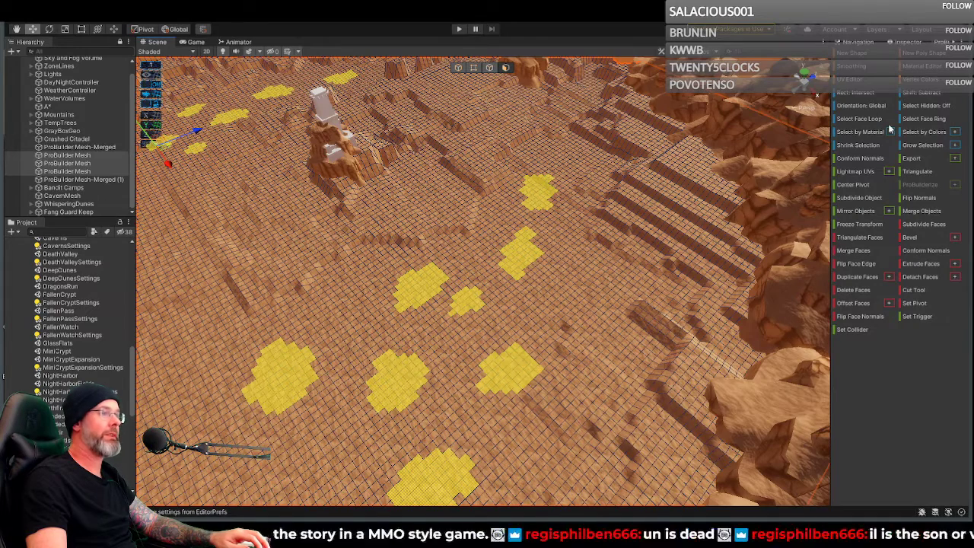
left_click(917, 93)
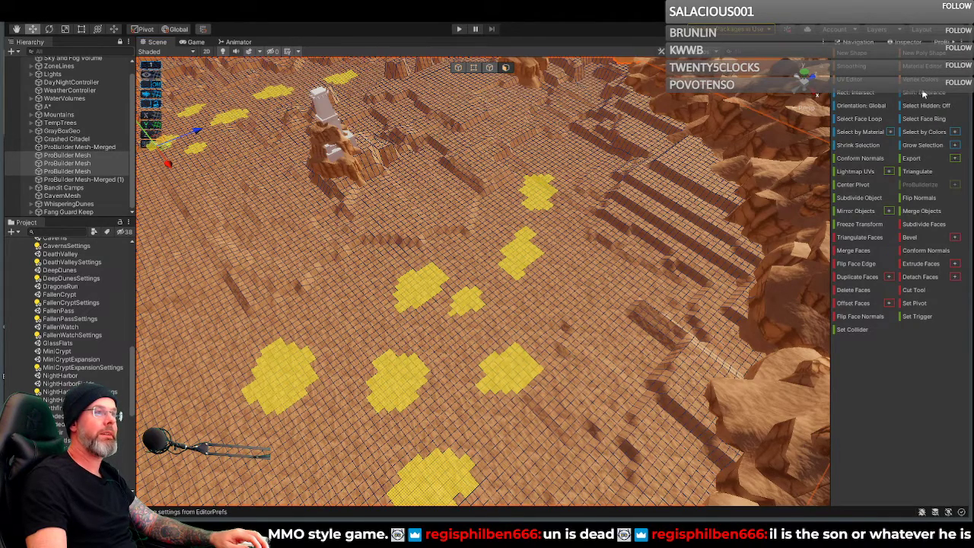
left_click(526, 199)
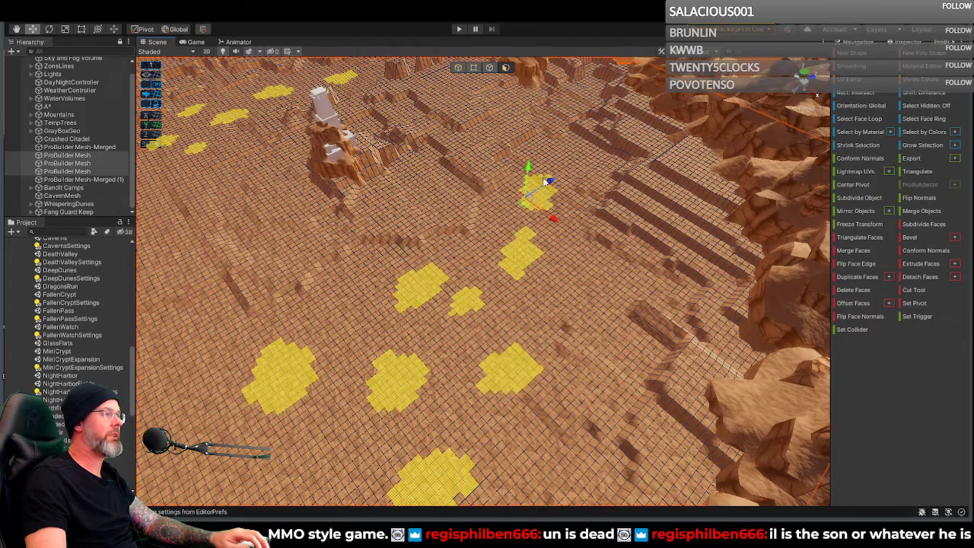
left_click_drag(534, 196, 515, 203, "alt")
left_click(515, 204)
Step: Adjust individual edge faces on the second-rearmost patch and on the larger patch beside the tiny one
left_click(522, 240)
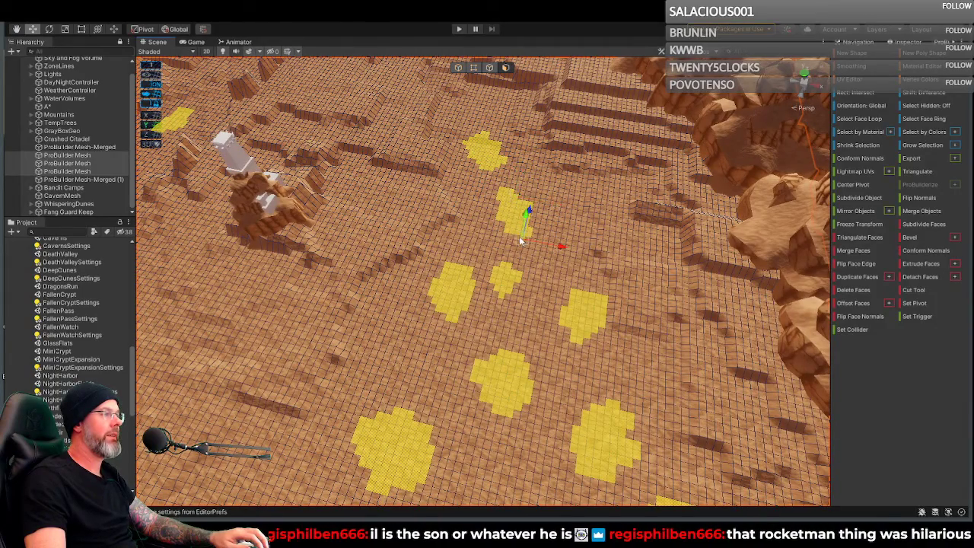
left_click(517, 241)
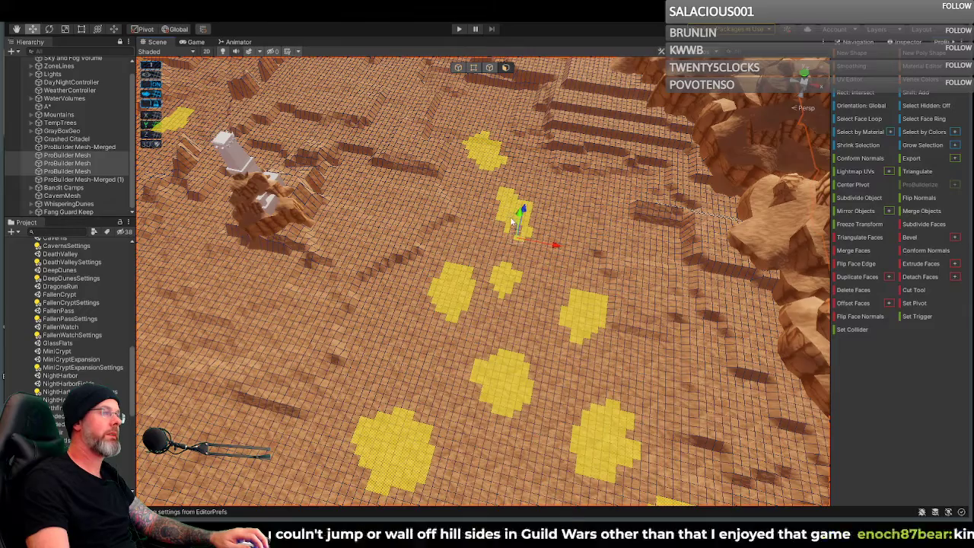
left_click(522, 238)
right_click_drag(539, 279, 497, 270)
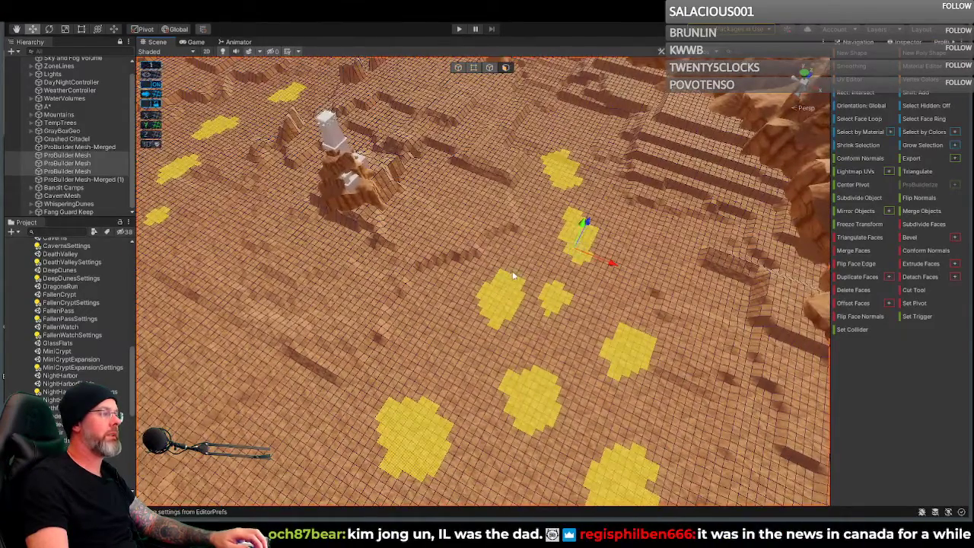
left_click(512, 273)
Step: Try to extrude all the selected face patches slightly upward, and undo the extrusion
left_click_drag(511, 251, 509, 245, "shift")
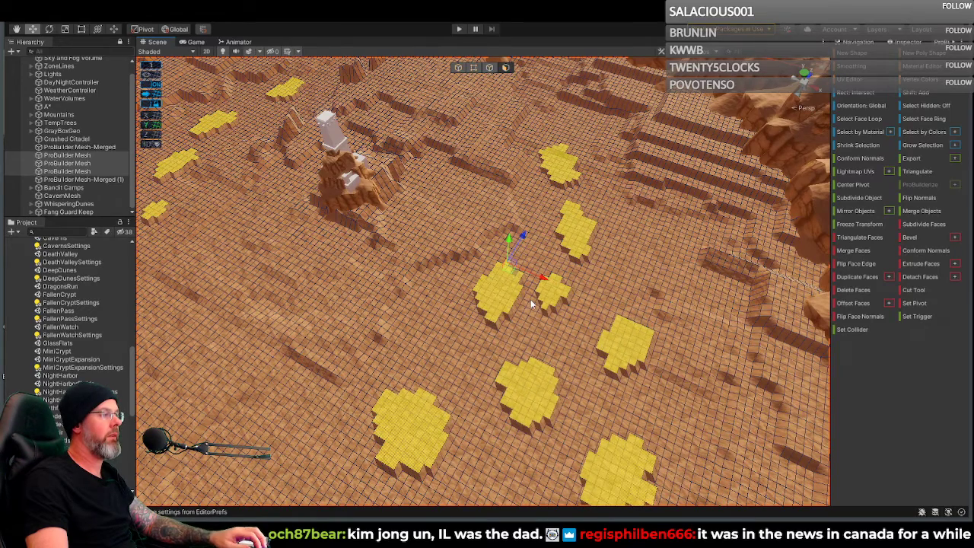
key("ctrl+z")
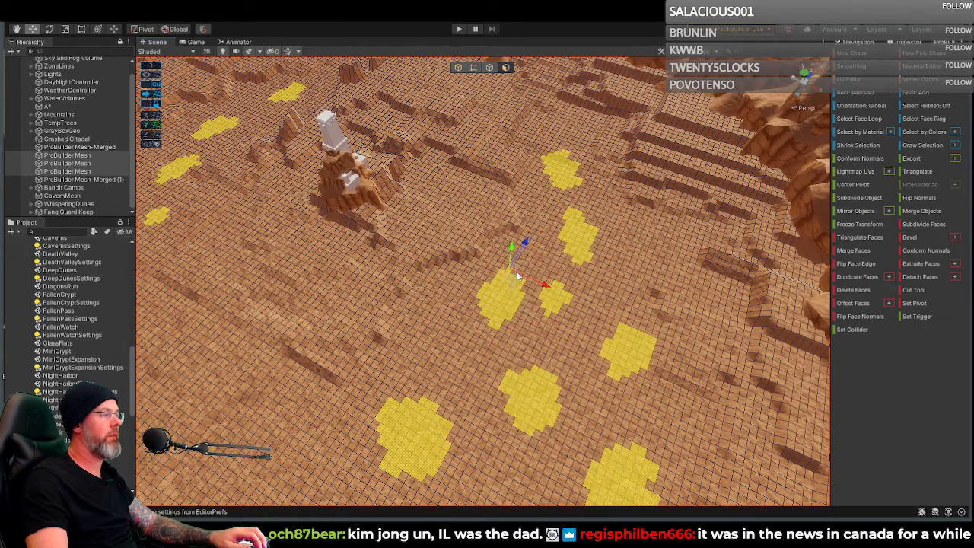
right_click_drag(484, 299, 524, 289)
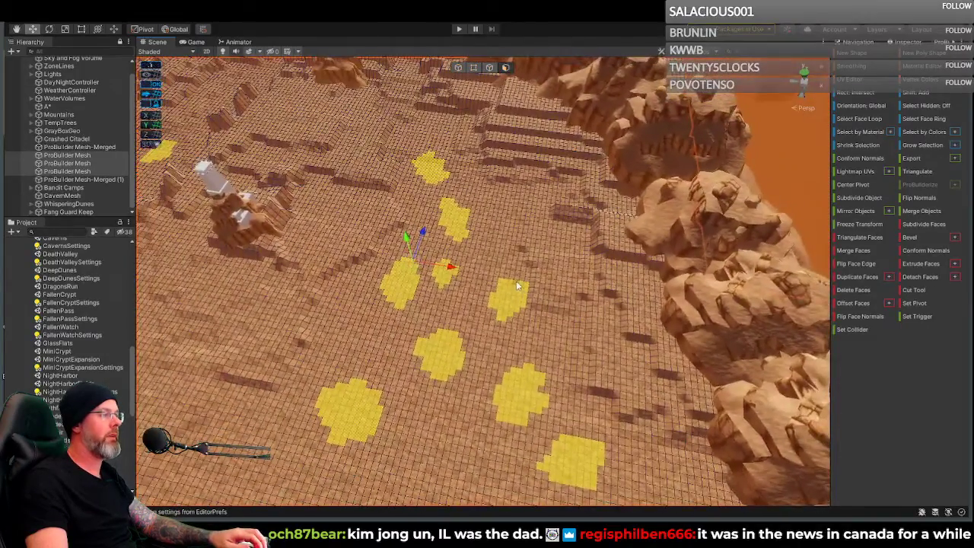
right_click_drag(568, 319, 558, 238)
Step: Open the Material Editor and bring up the material picker for its Quick Material
left_click(922, 66)
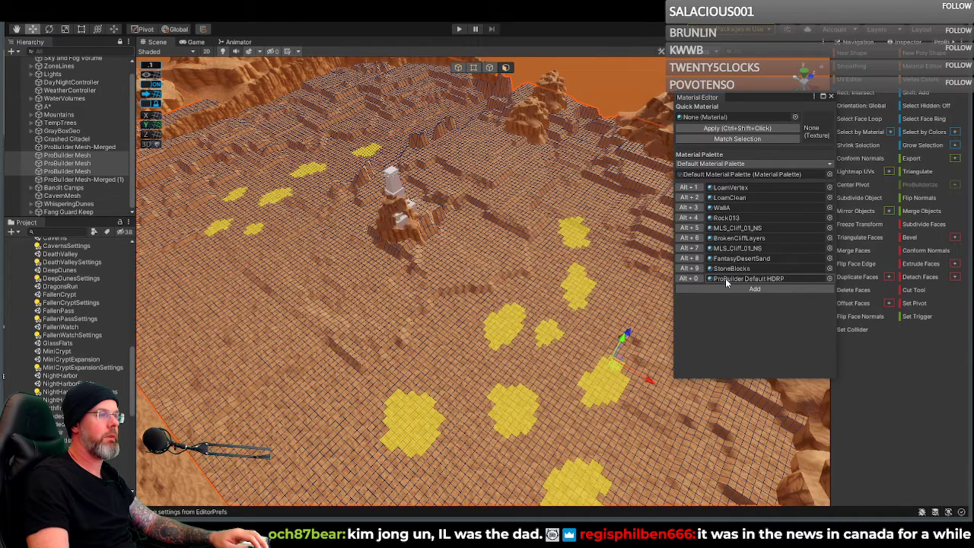
left_click(794, 116)
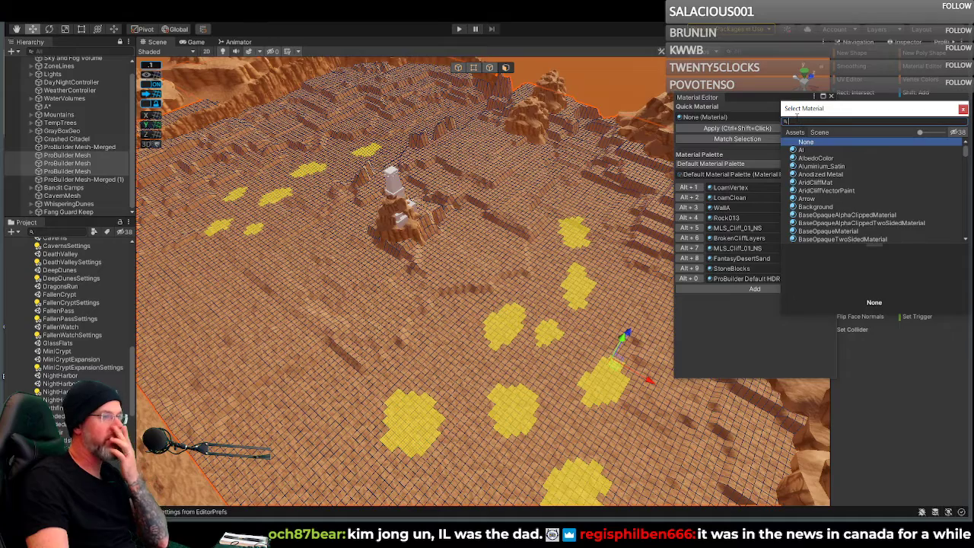
left_click_drag(858, 112, 796, 290)
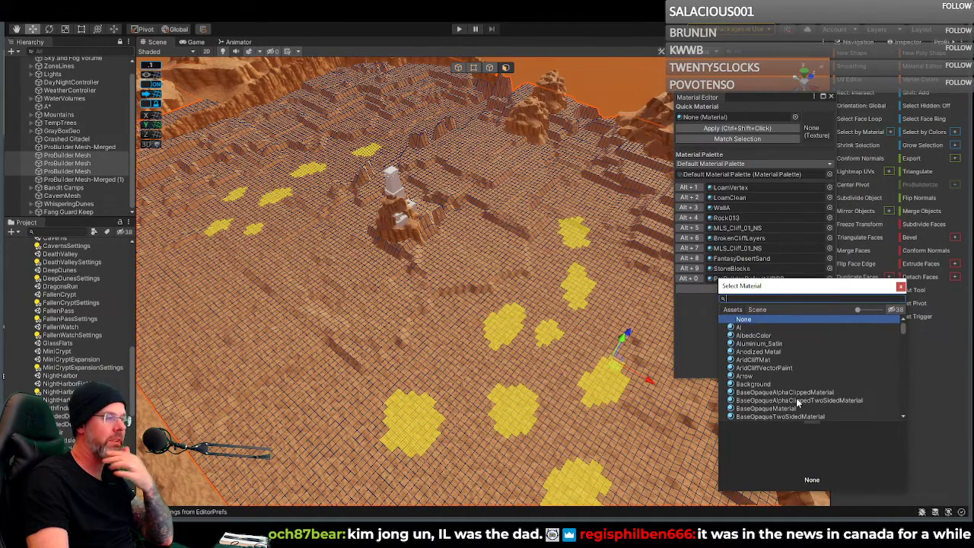
Step: Look through the project's materials for the patches and pick SoapBubble as the Quick Material
scroll(796, 397, "down", 5)
scroll(796, 398, "down", 4)
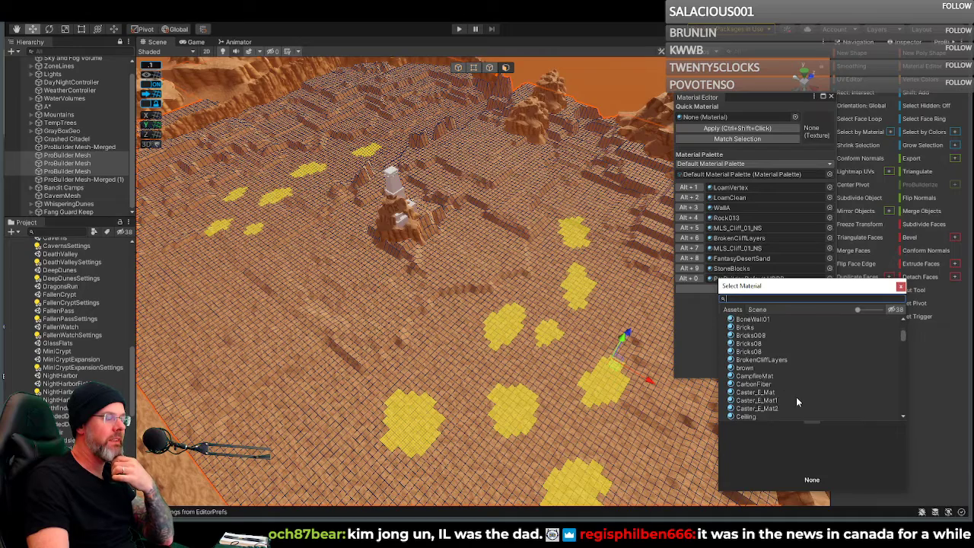
scroll(795, 397, "down", 3)
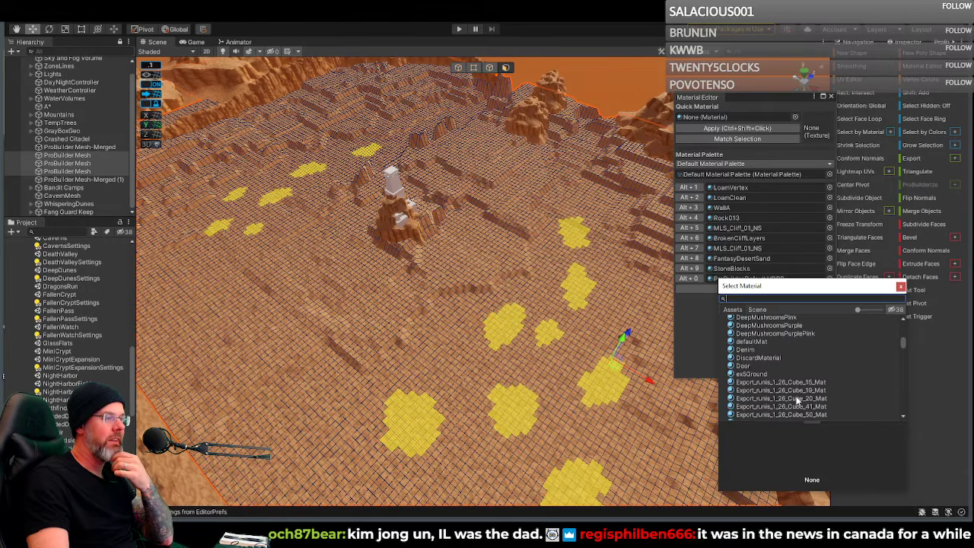
scroll(796, 397, "down", 4)
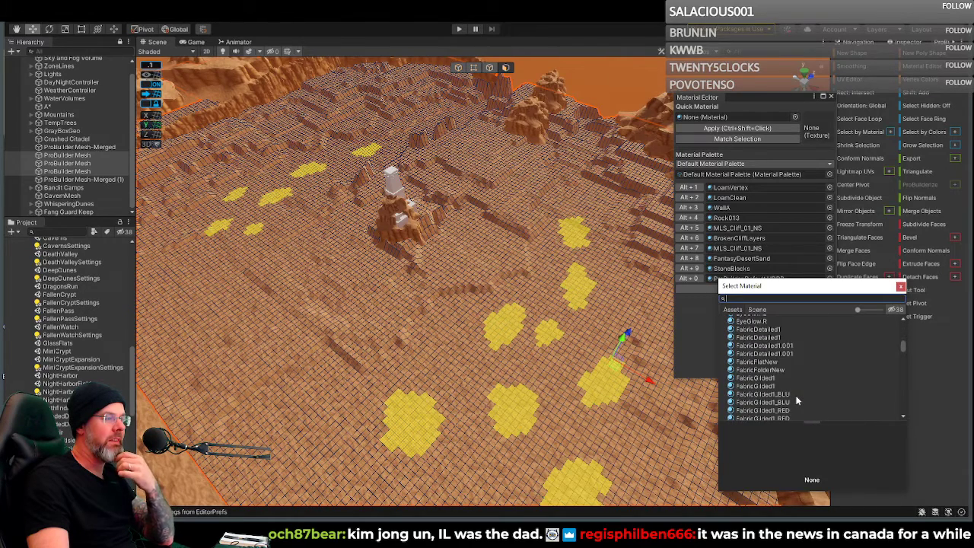
scroll(795, 400, "down", 4)
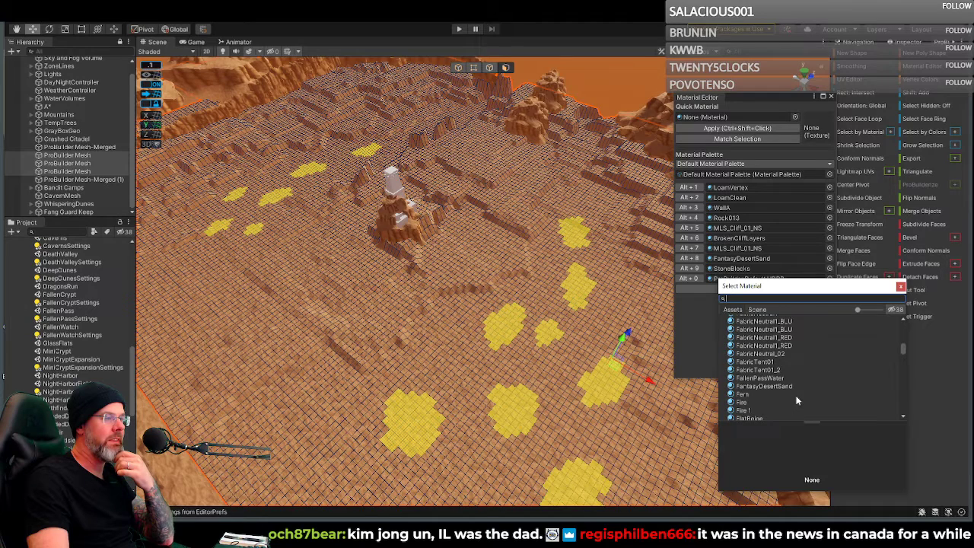
scroll(797, 400, "down", 3)
scroll(797, 400, "down", 10)
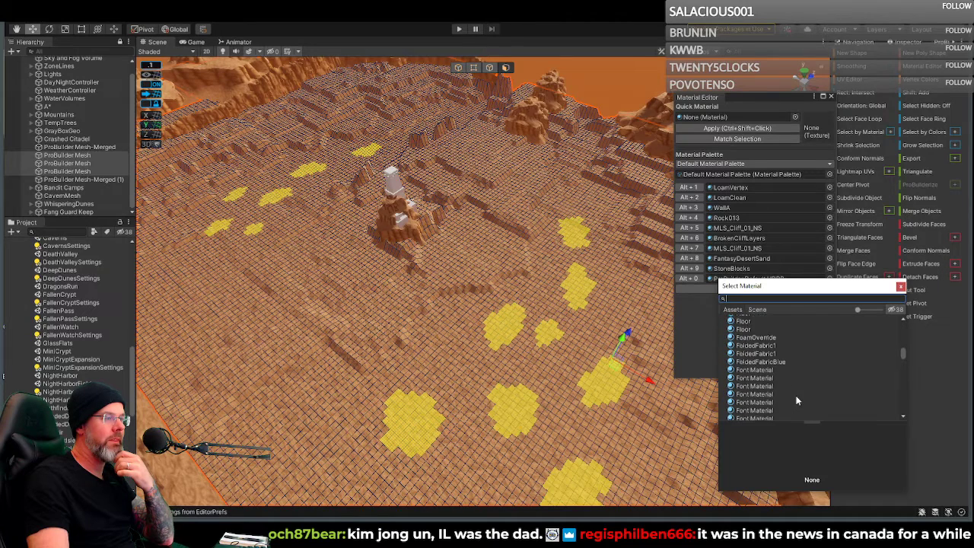
scroll(797, 400, "down", 2)
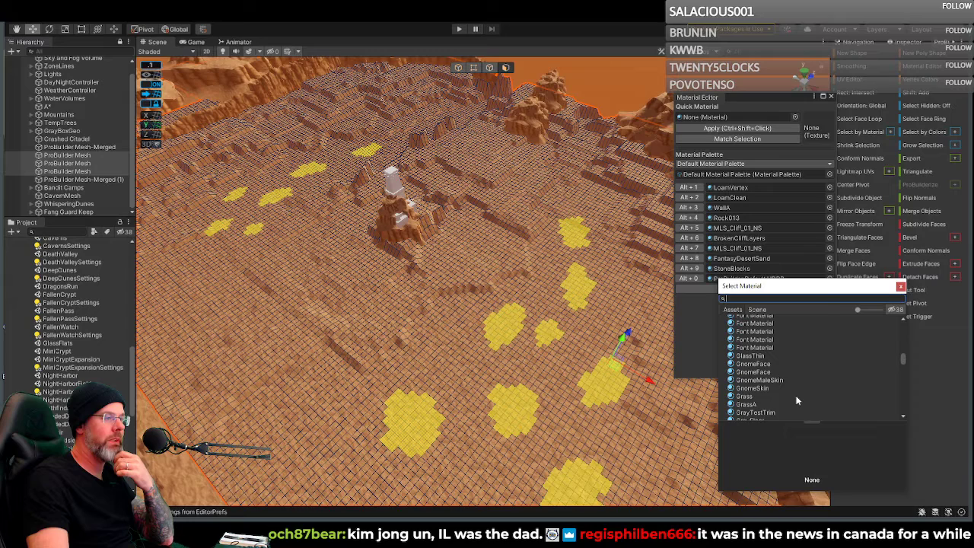
scroll(797, 400, "down", 1)
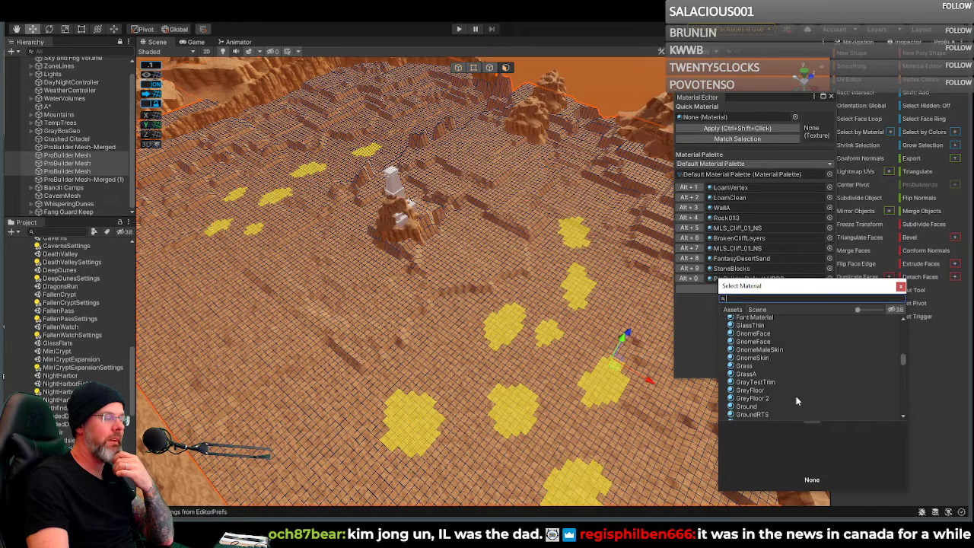
scroll(795, 397, "down", 5)
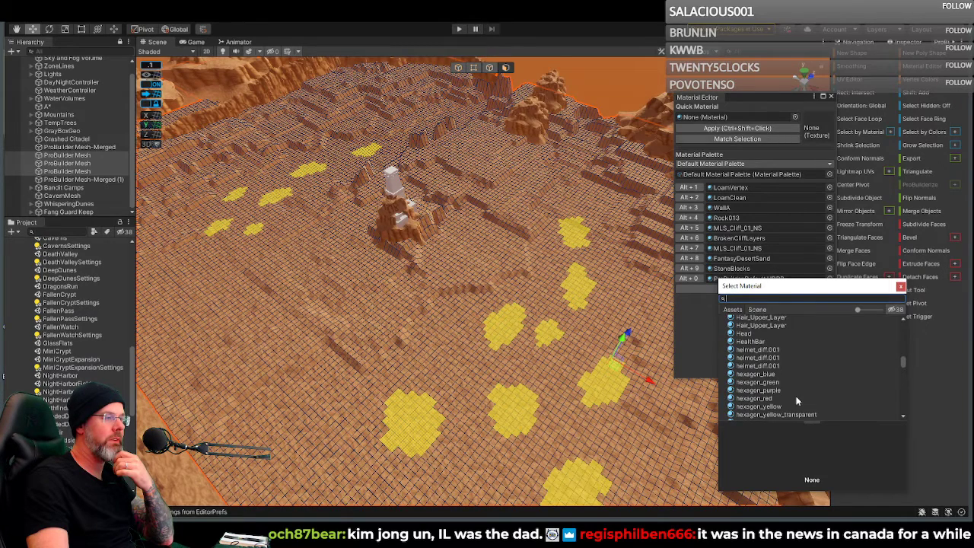
scroll(796, 396, "down", 8)
scroll(795, 397, "down", 8)
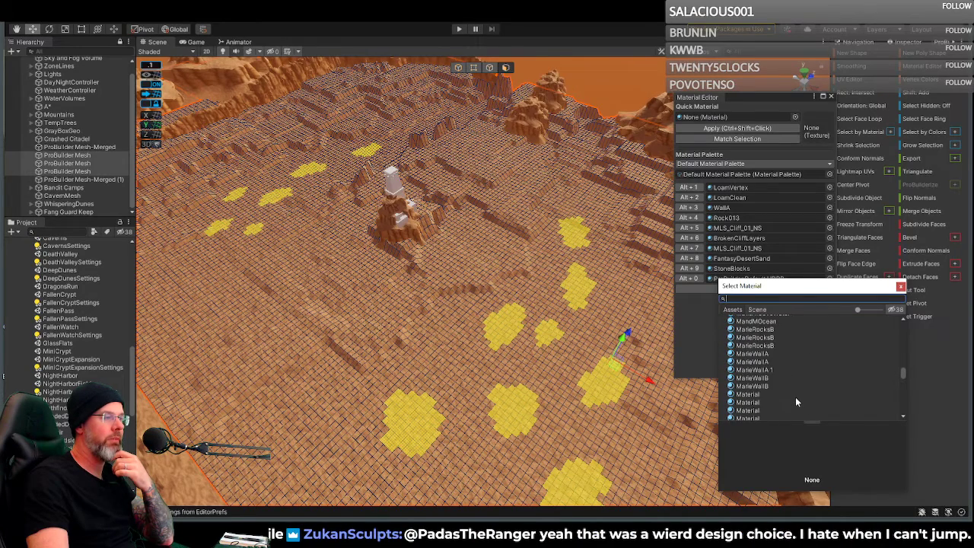
scroll(795, 397, "down", 3)
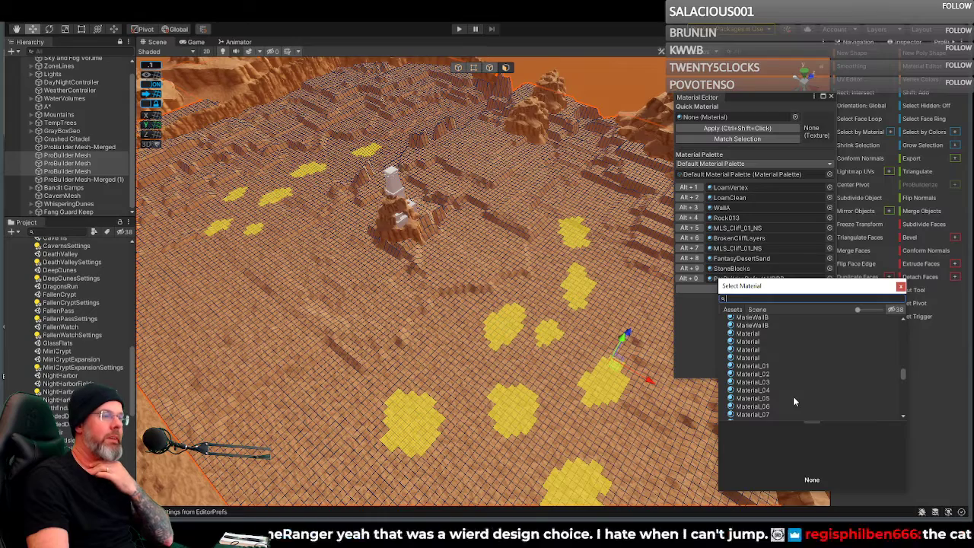
scroll(793, 396, "down", 5)
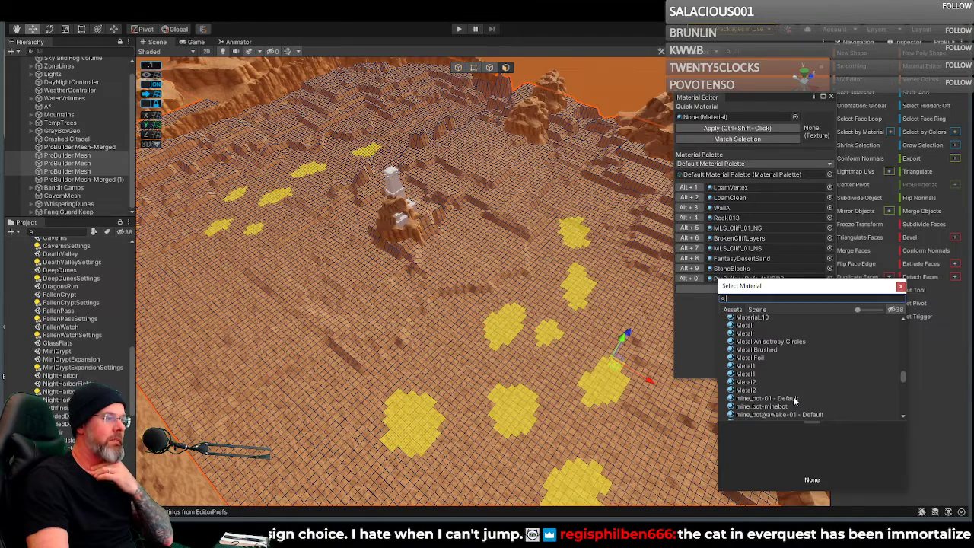
scroll(793, 399, "down", 5)
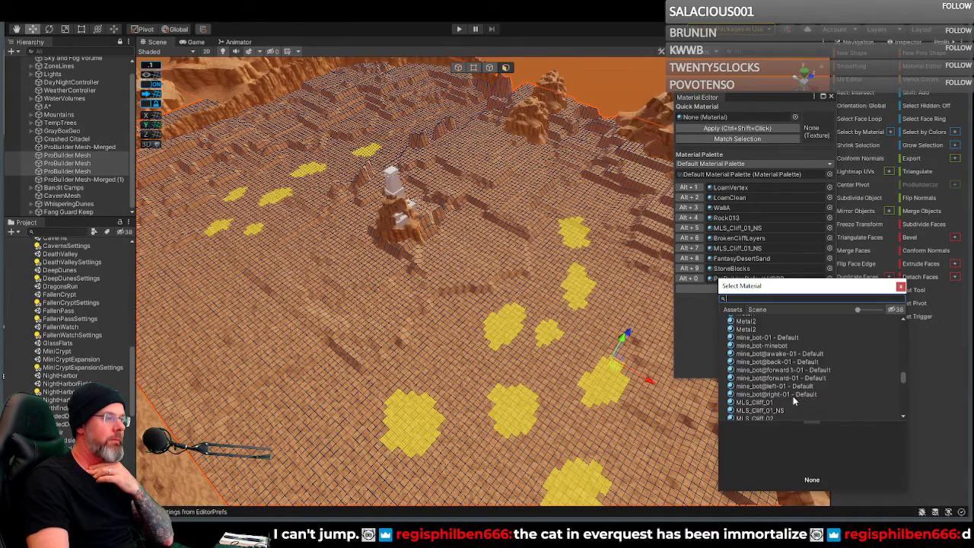
scroll(793, 399, "down", 5)
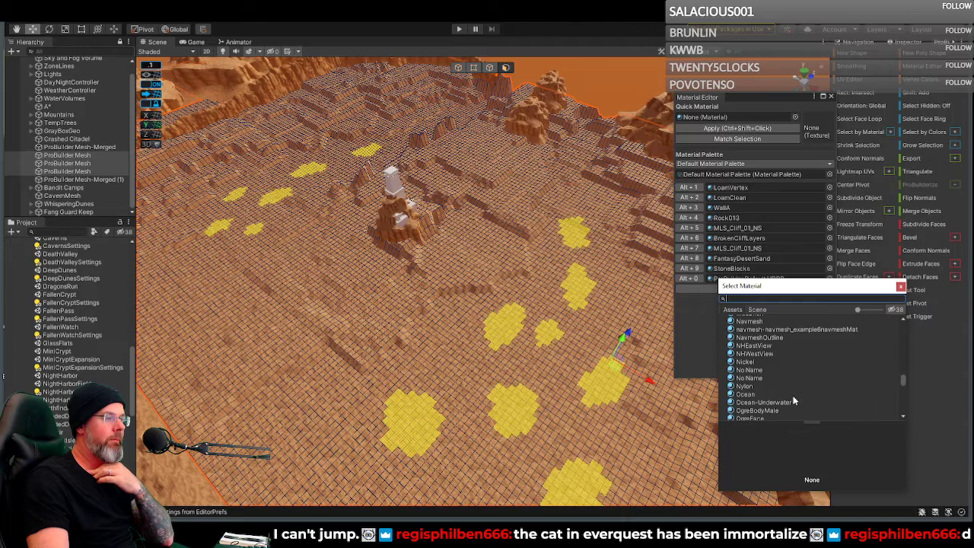
scroll(793, 399, "down", 3)
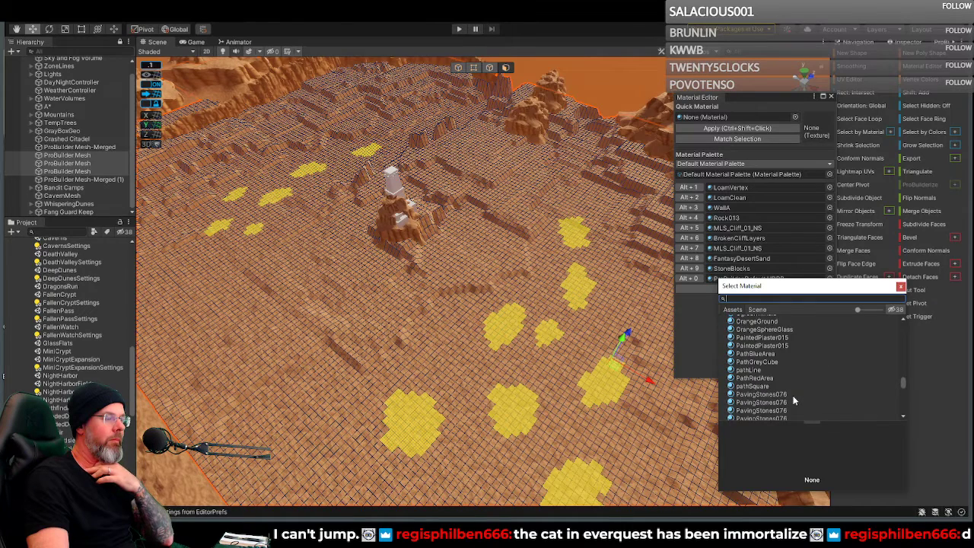
scroll(794, 399, "down", 8)
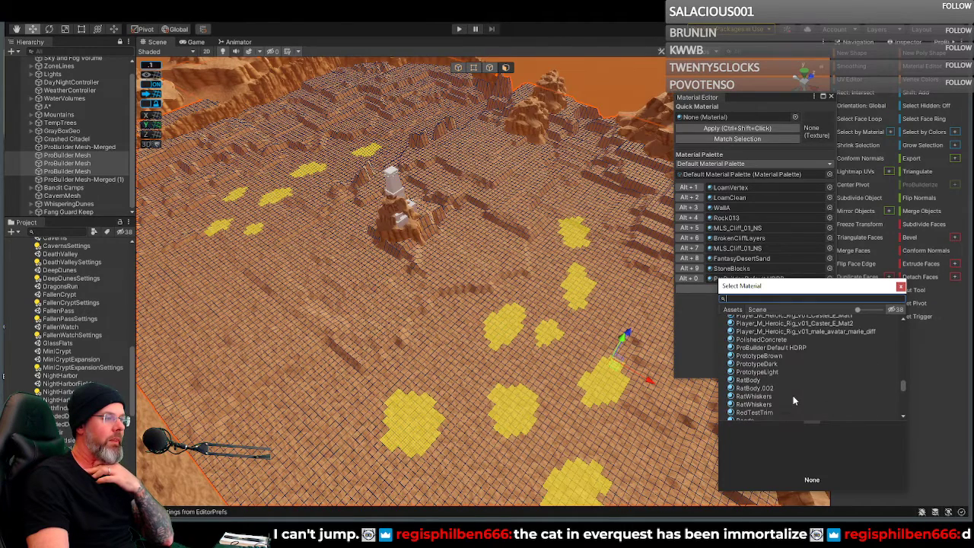
scroll(794, 399, "down", 8)
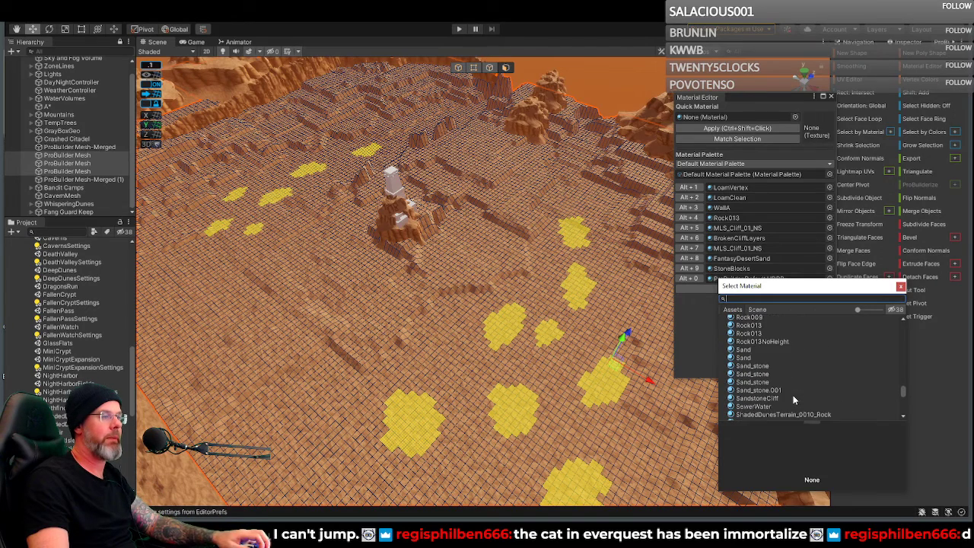
scroll(793, 397, "down", 5)
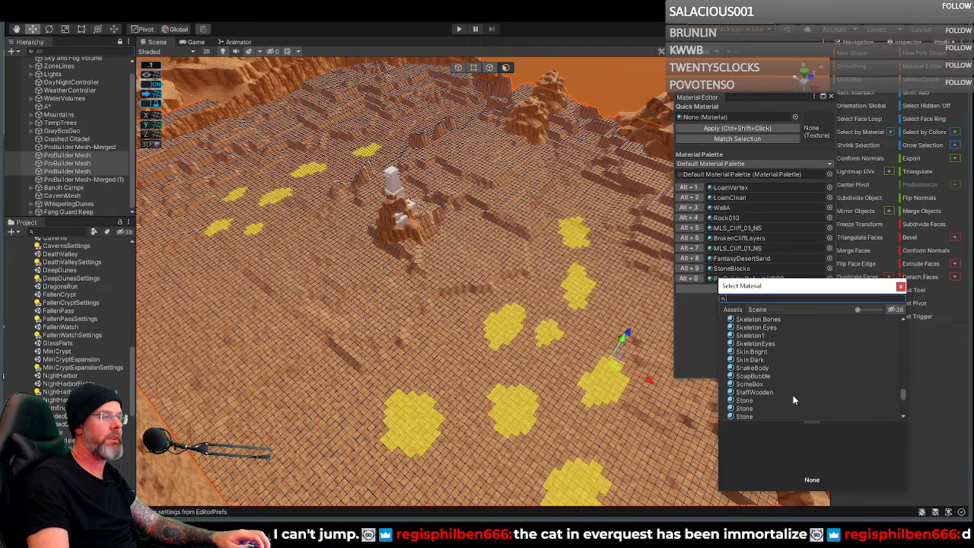
scroll(770, 369, "up", 2)
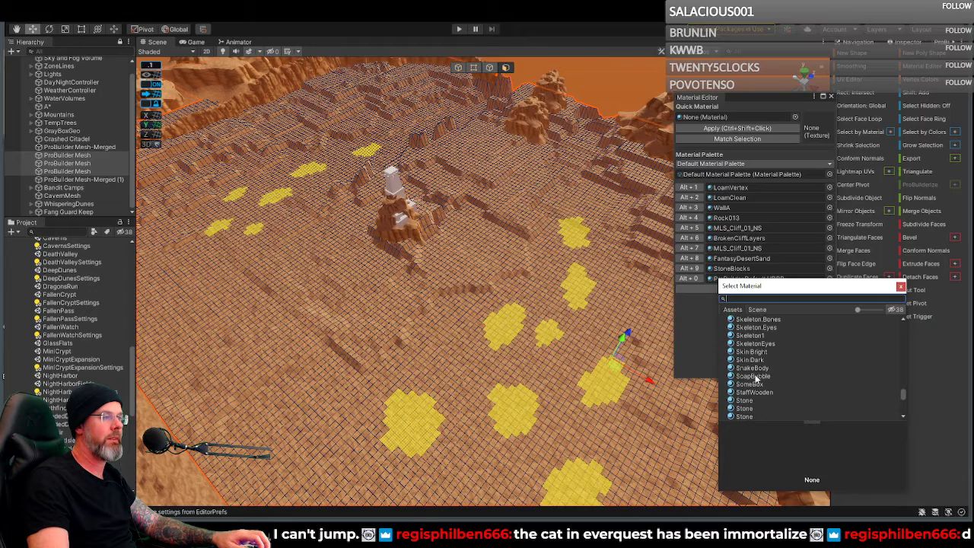
left_click(753, 377)
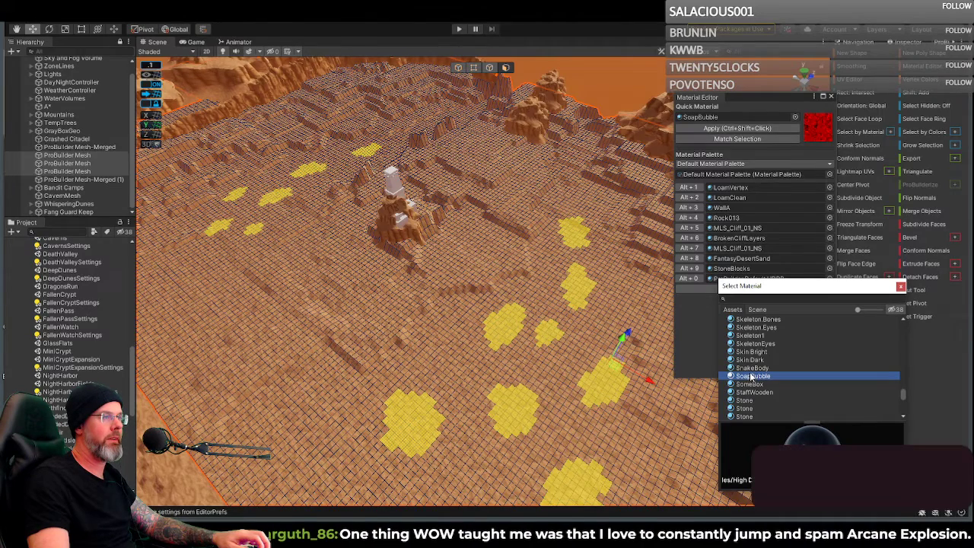
scroll(754, 374, "up", 5)
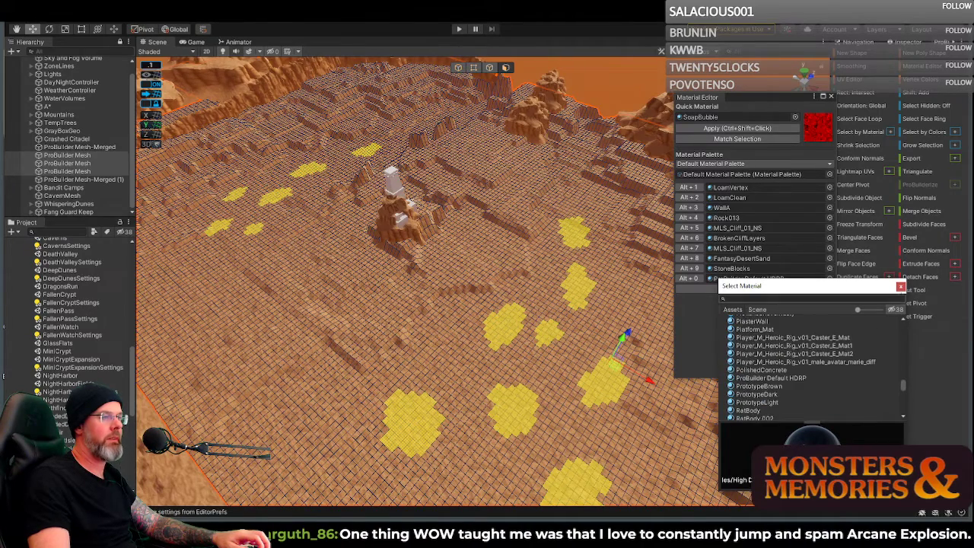
Step: Assign the ProBuilder Default HDRP palette material to all selected face patches, deselect them, and close the Material Editor
left_click(900, 286)
left_click(690, 279)
right_click_drag(600, 353, 833, 105)
left_click(484, 204)
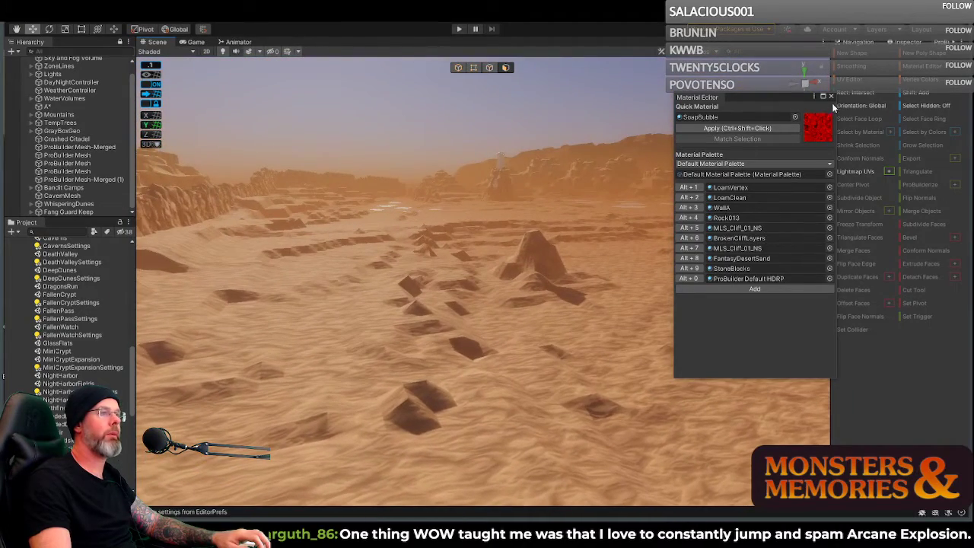
left_click(829, 97)
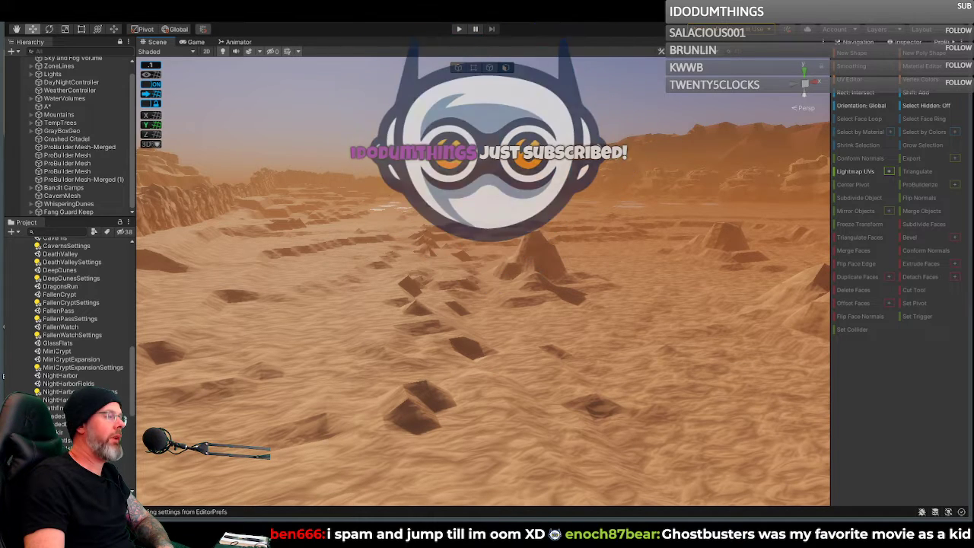
Step: Select several additional blocks of faces on the flat ground beside the white patches, on the terrain mesh in front of the cliffs
right_click_drag(608, 230, 567, 328)
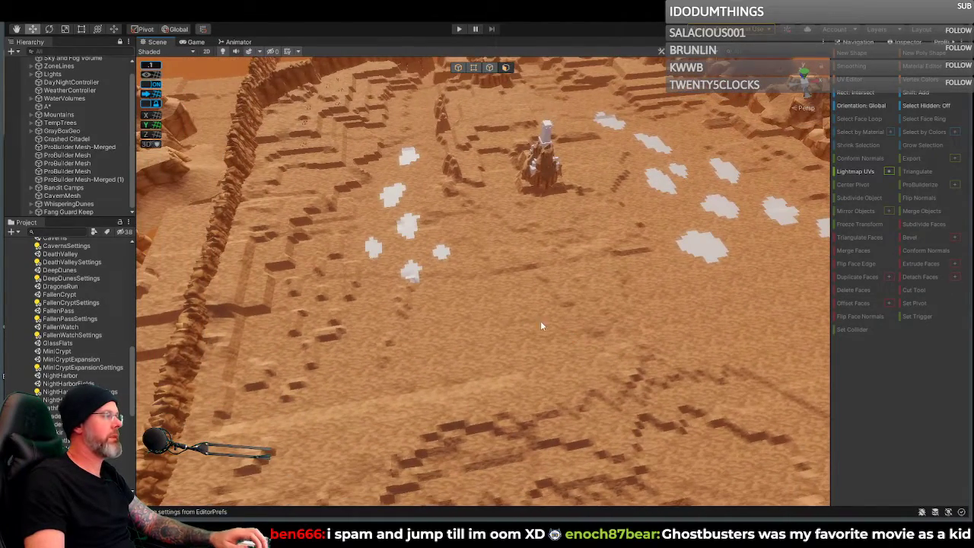
left_click(453, 295)
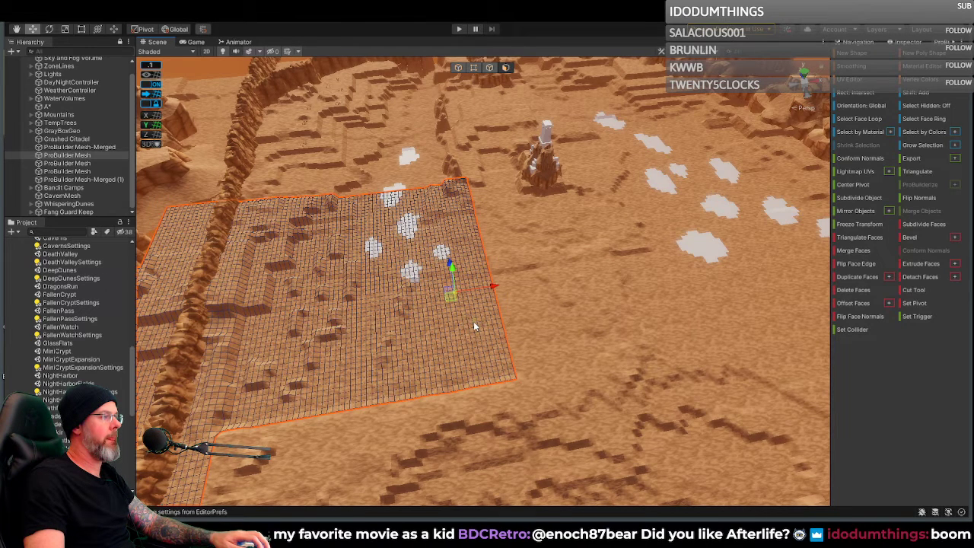
right_click_drag(534, 317, 652, 281)
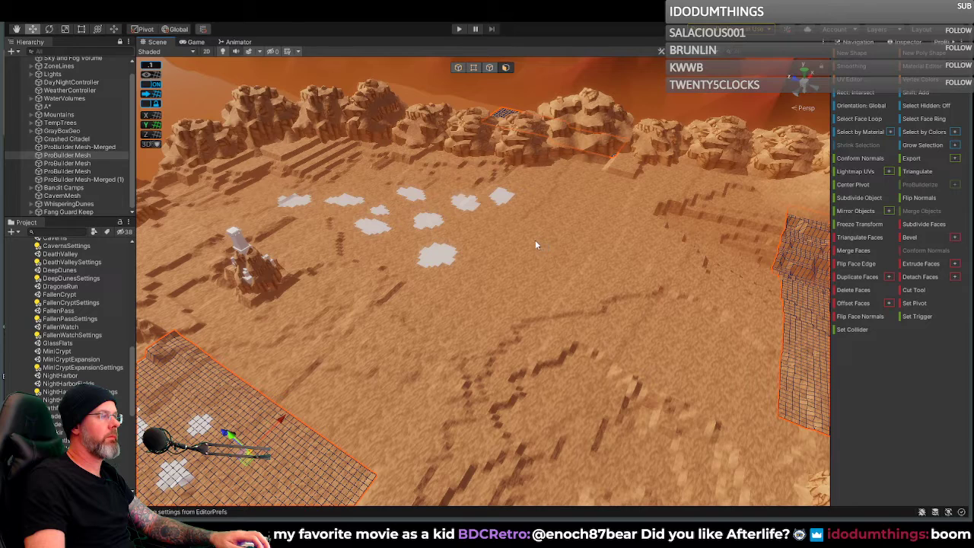
left_click(487, 230)
left_click(491, 231)
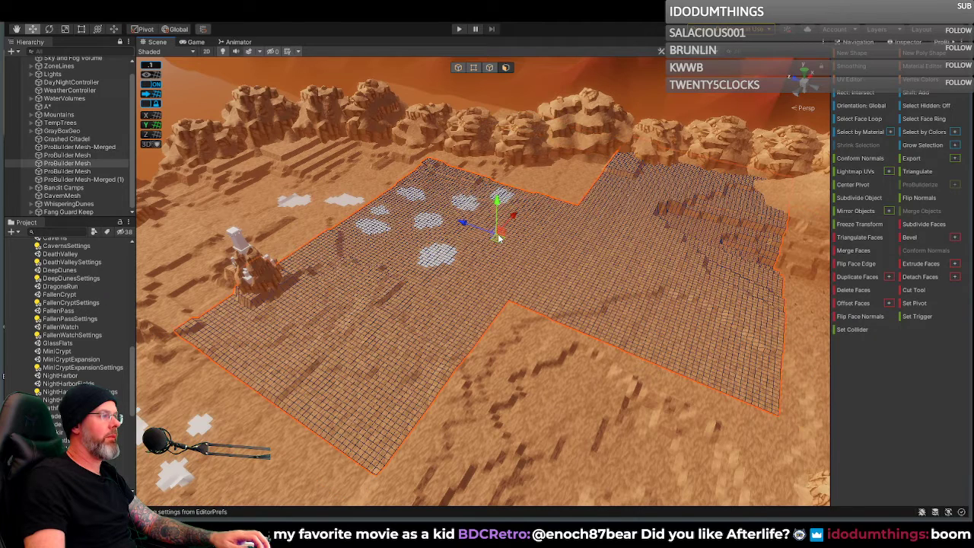
left_click(499, 241)
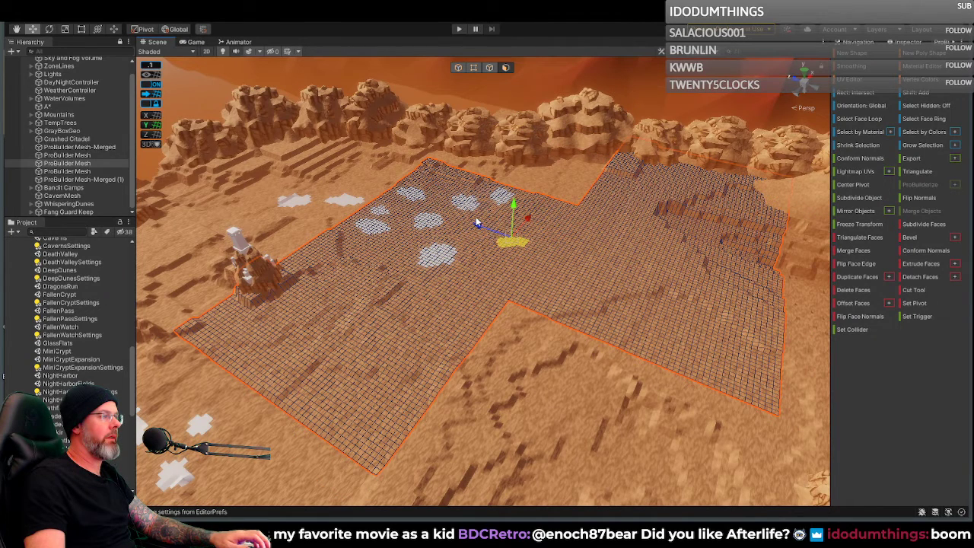
left_click(507, 228, "shift")
left_click_drag(468, 231, 508, 251, "shift")
left_click_drag(538, 220, 578, 248, "shift")
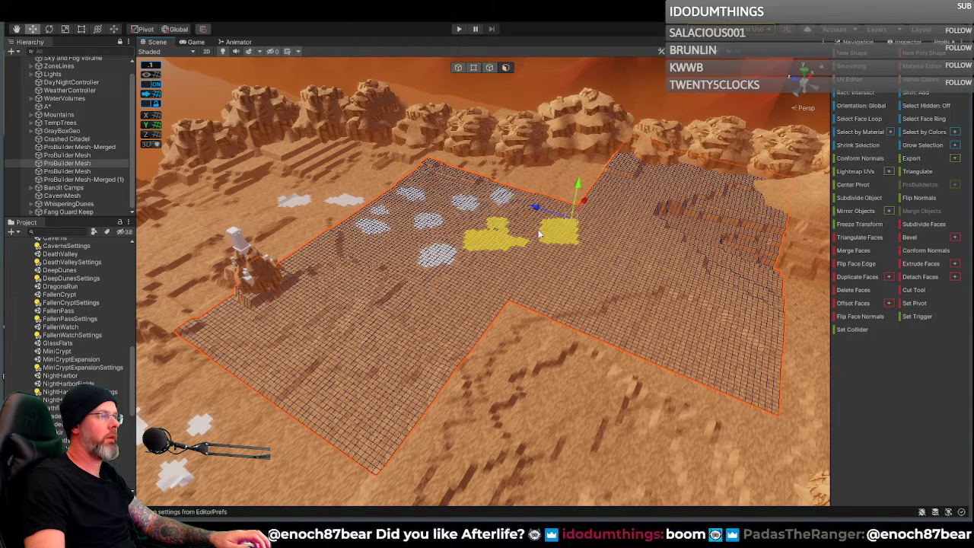
left_click(459, 297, "shift")
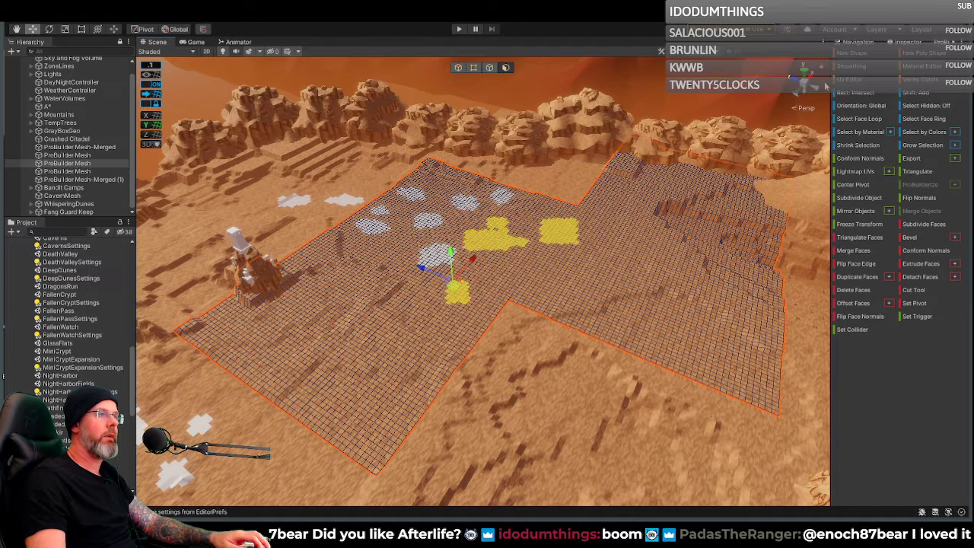
Step: Apply the ProBuilder Default HDRP palette material to the newly selected face blocks and drop their selection
left_click(921, 69)
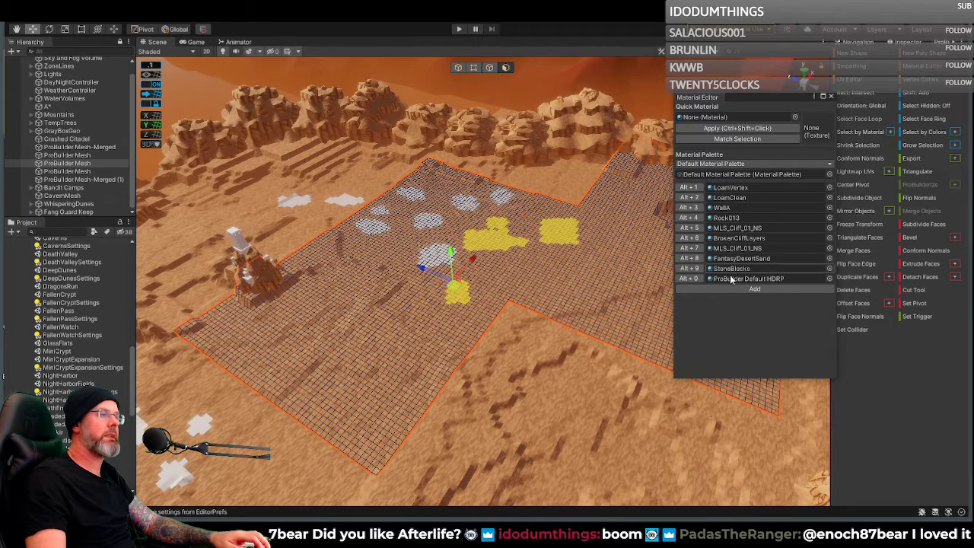
left_click(687, 279)
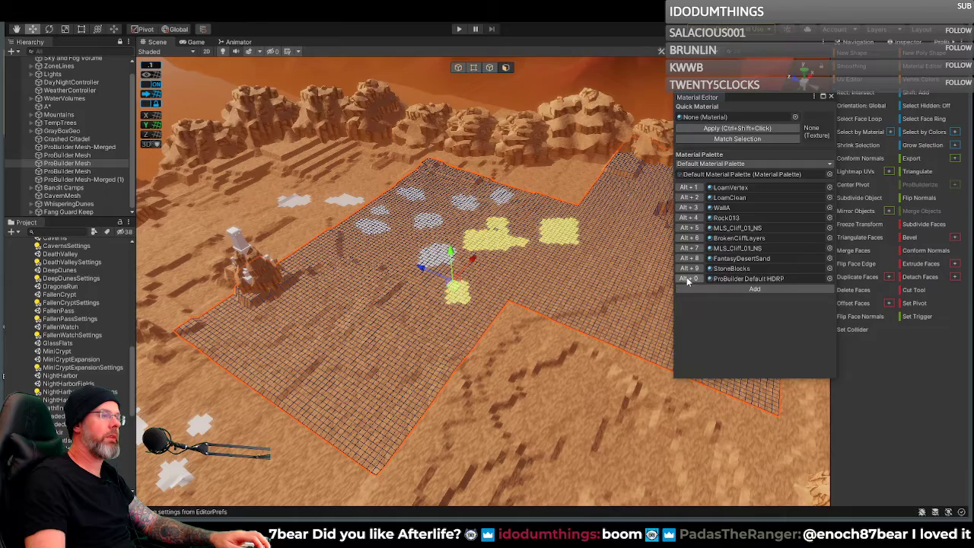
left_click(830, 97)
right_click_drag(655, 203, 539, 211)
left_click(641, 108)
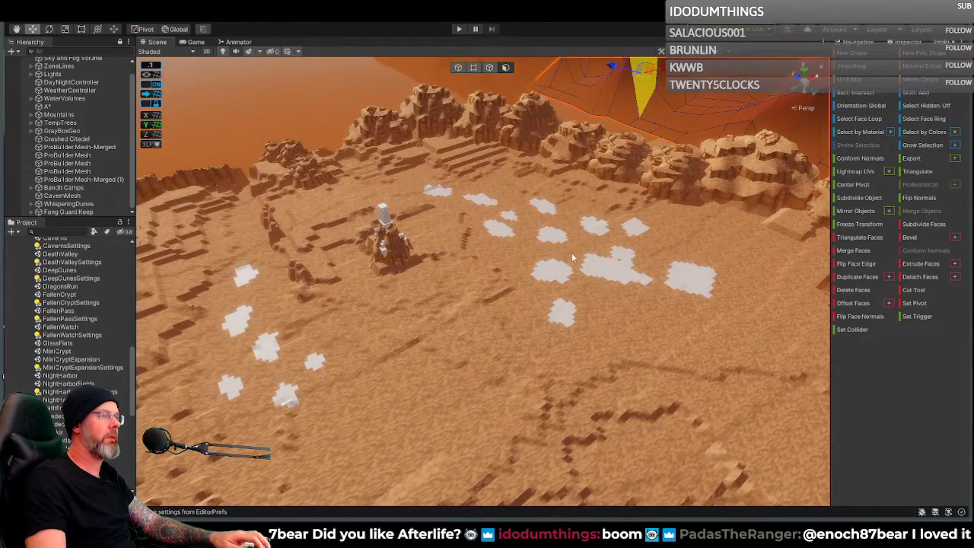
Step: Examine the white patches around the tower from low viewpoints across the desert
right_click_drag(413, 192, 345, 184)
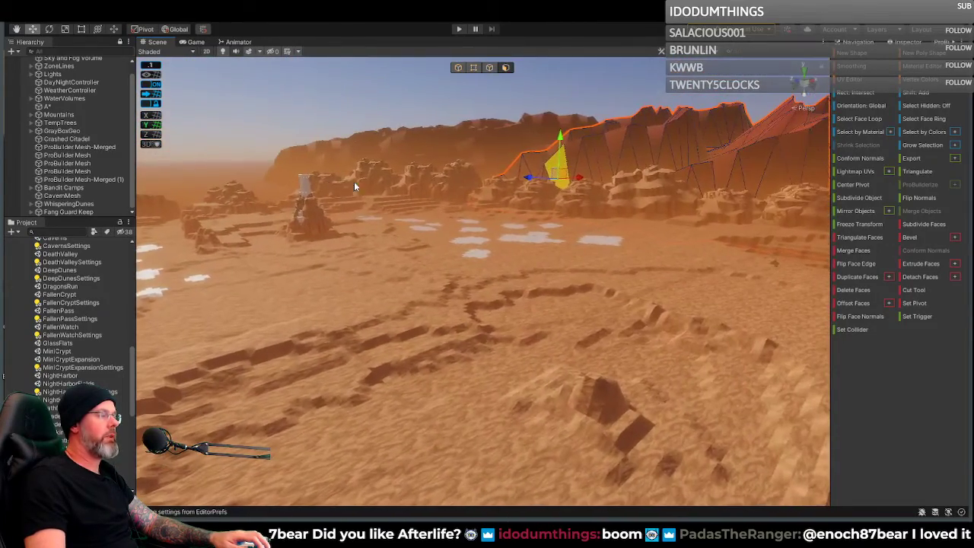
left_click(553, 166)
left_click(574, 154)
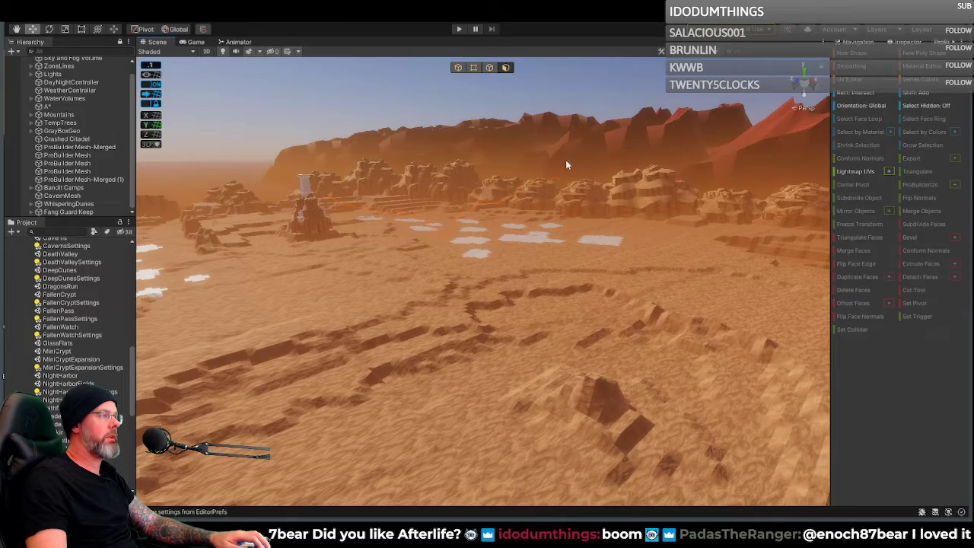
left_click(552, 174)
left_click(508, 139)
right_click_drag(518, 158, 435, 175)
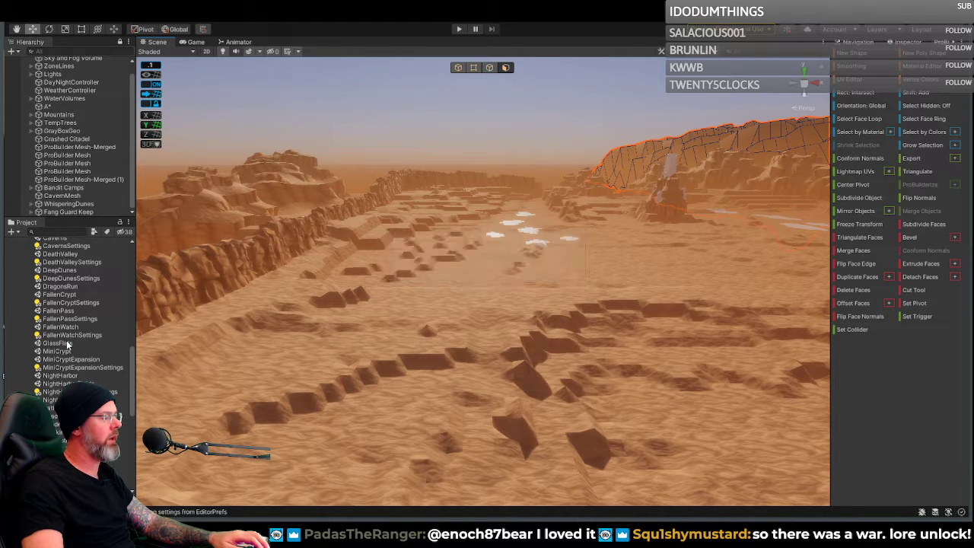
Step: Open the Zone scene from the project's scene assets
scroll(72, 341, "down", 5)
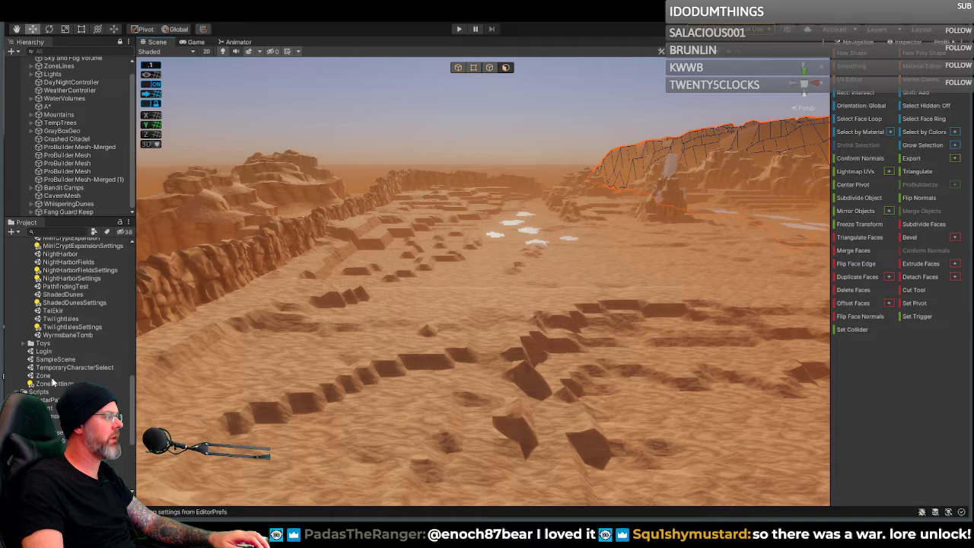
double_click(53, 377)
left_click(470, 284)
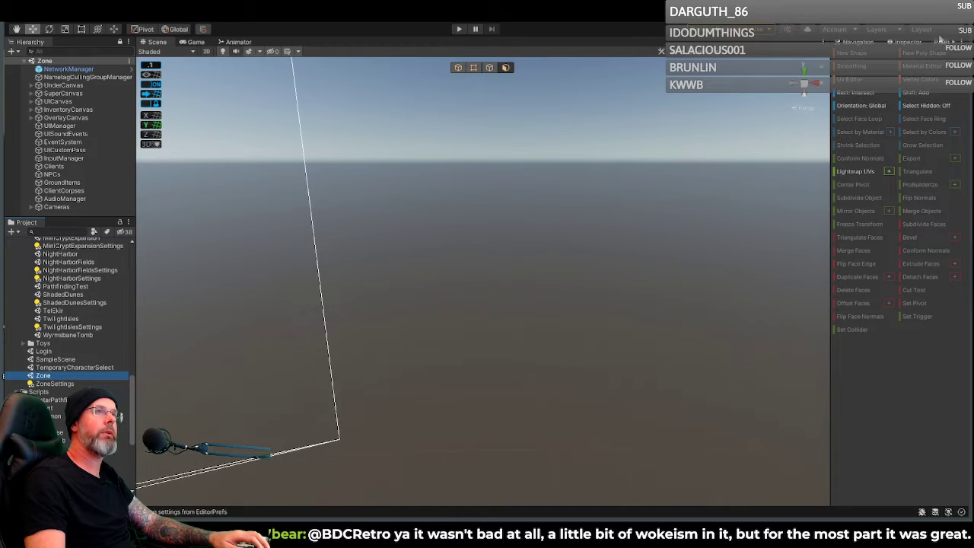
right_click_drag(544, 180, 479, 163)
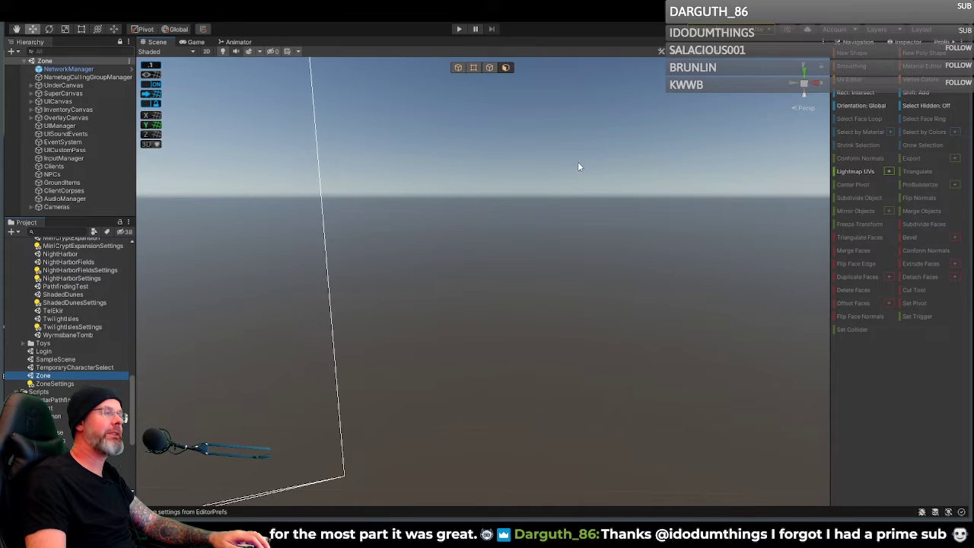
right_click_drag(561, 161, 510, 155)
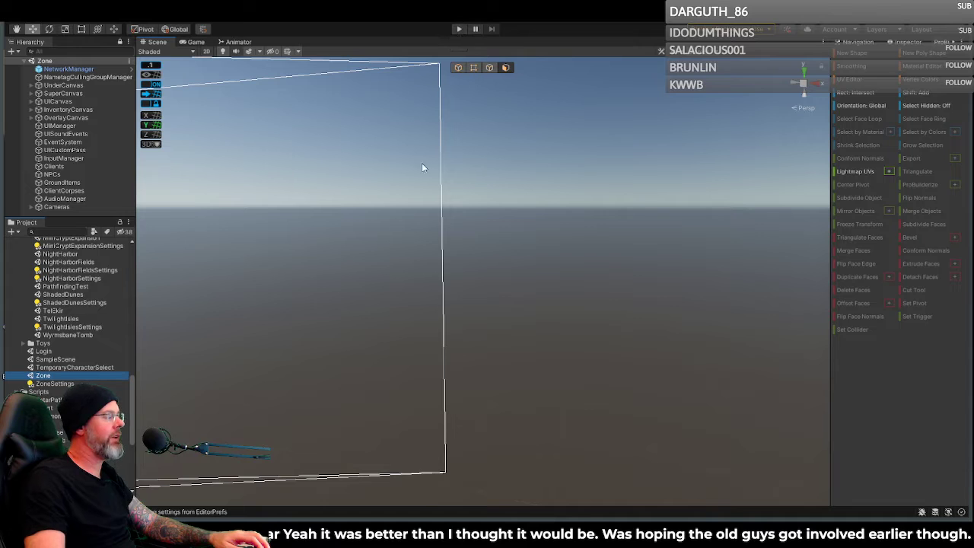
Step: Start Play mode and log into the game world with the Ogre Shadow Knight character Thursday
left_click(460, 34)
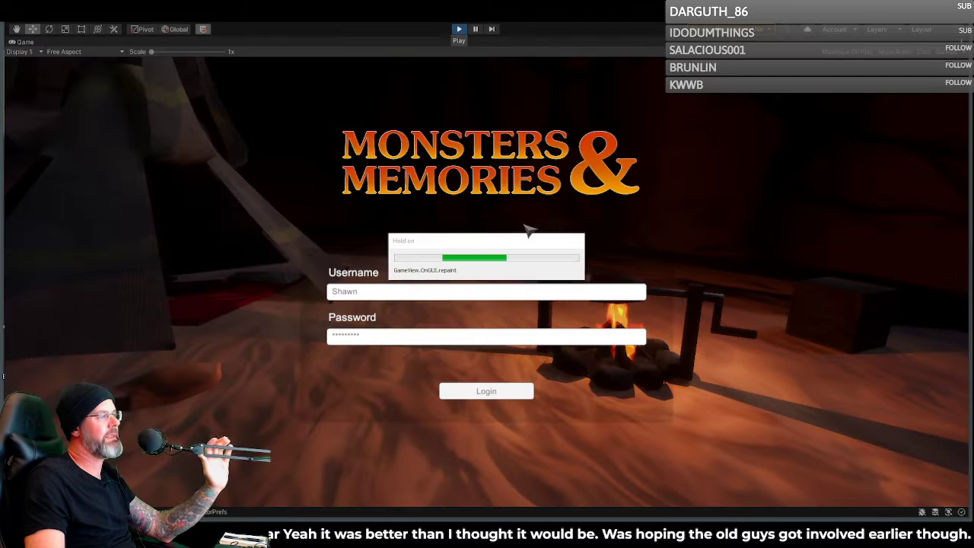
left_click(496, 394)
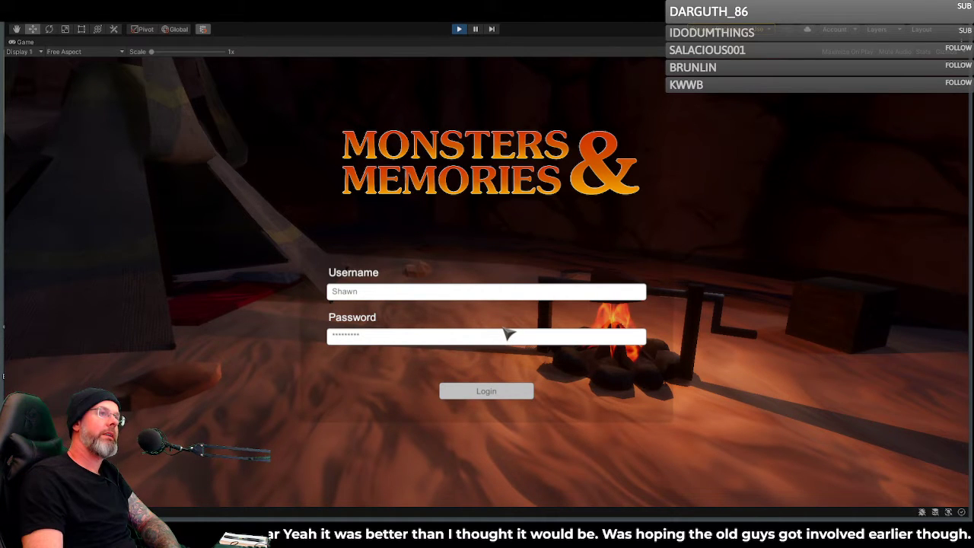
left_click(218, 488)
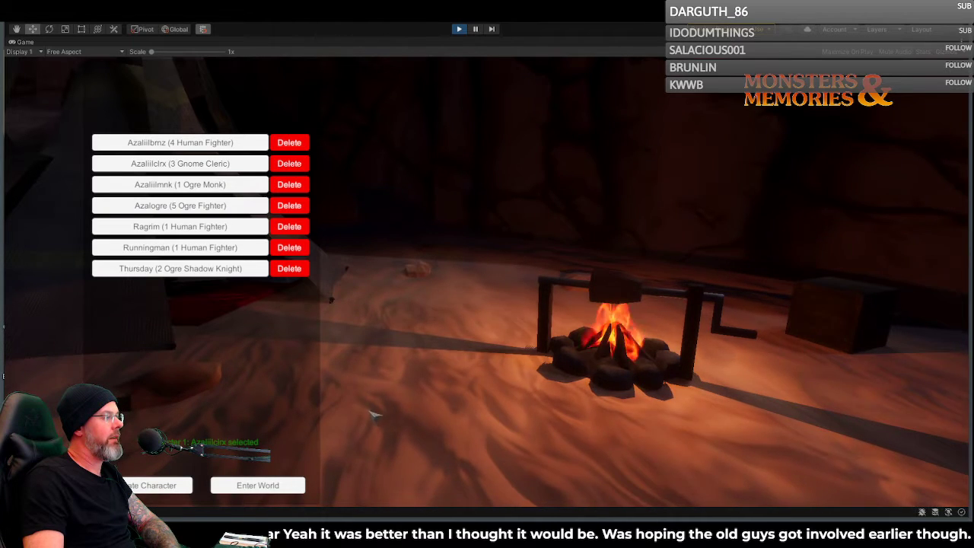
left_click(198, 268)
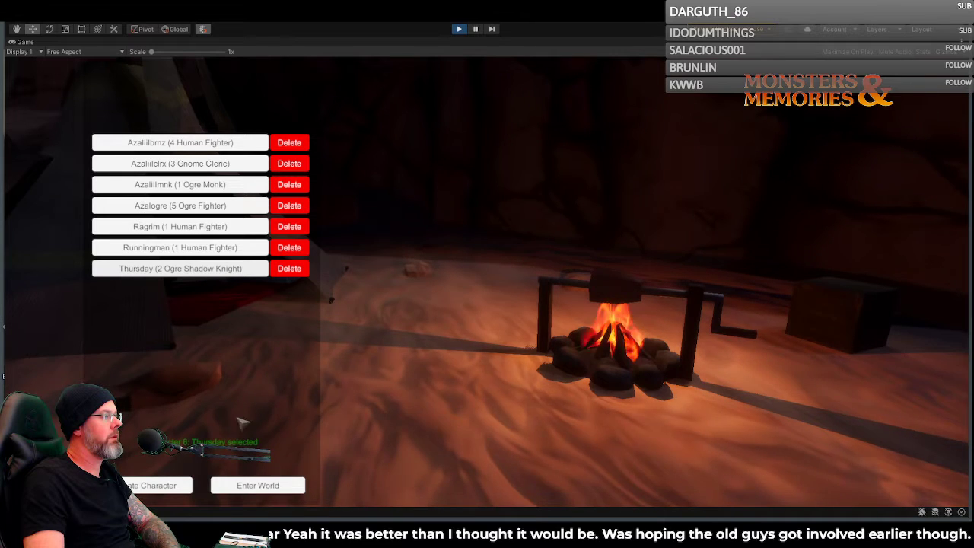
left_click(259, 491)
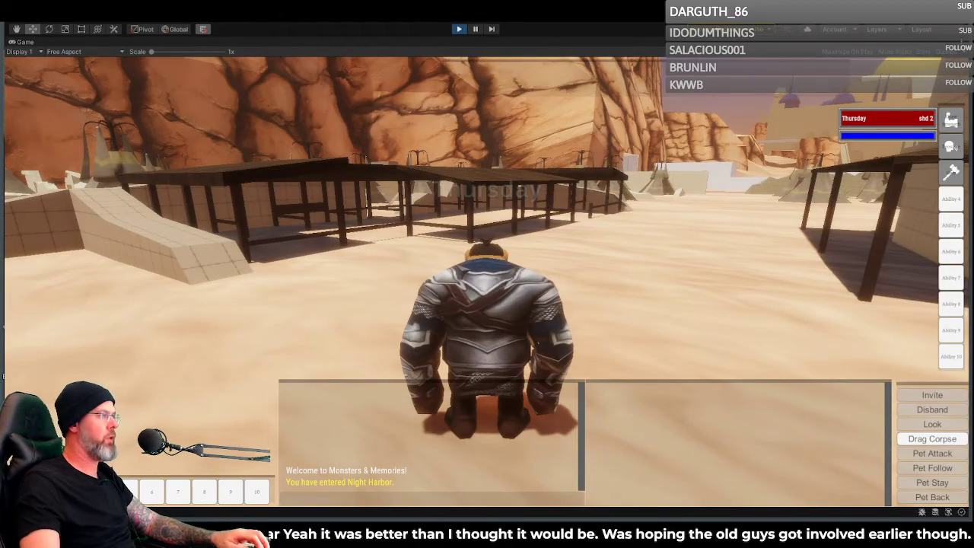
Step: Run the character under the wooden awnings beside the gray-box building in Night Harbor to inspect the area at ground level
key("w")
right_click_drag(487, 274, 685, 266)
key("q")
key("w")
key("a")
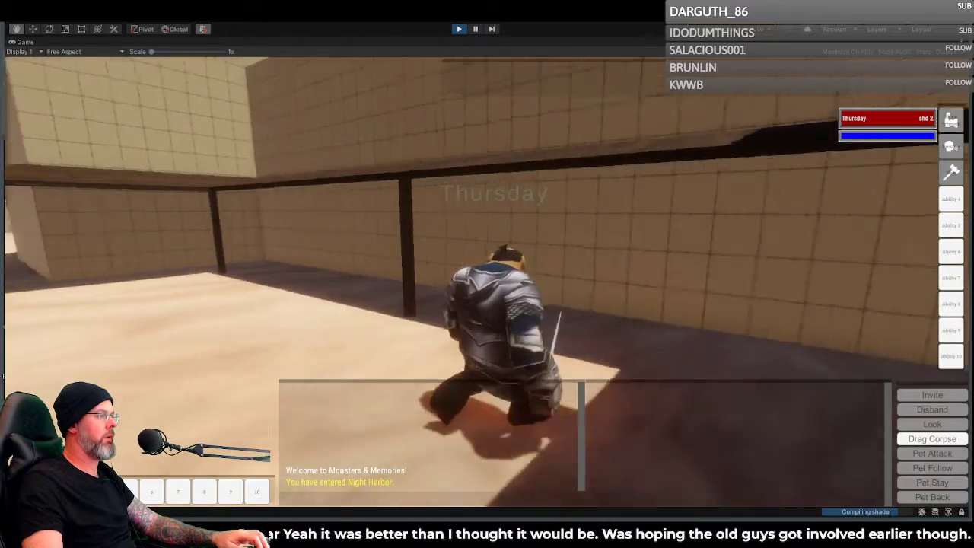
key("w")
key("a")
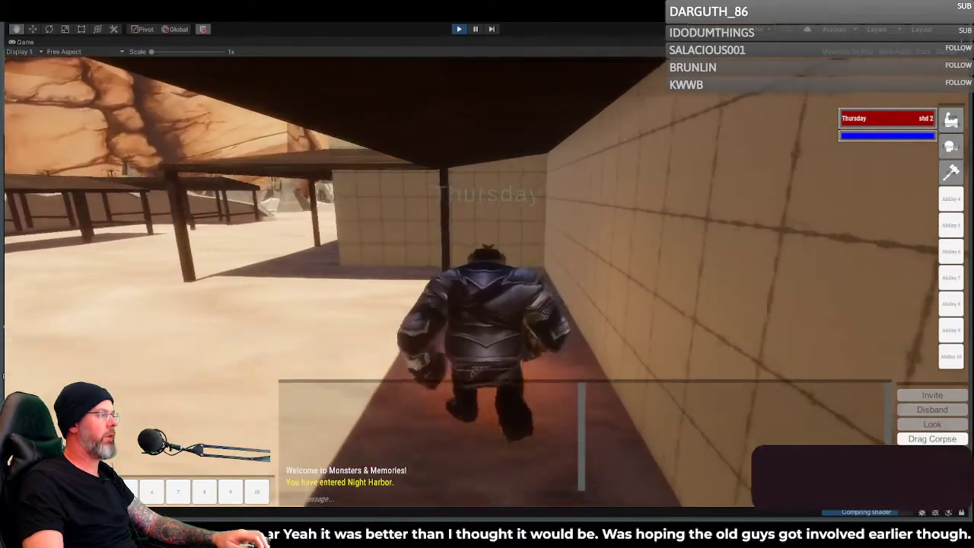
key("w")
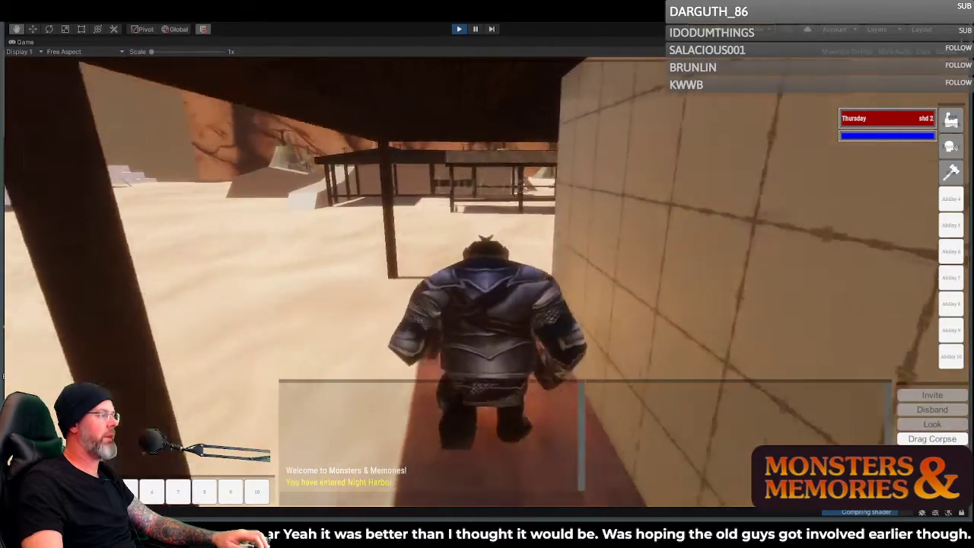
key("w")
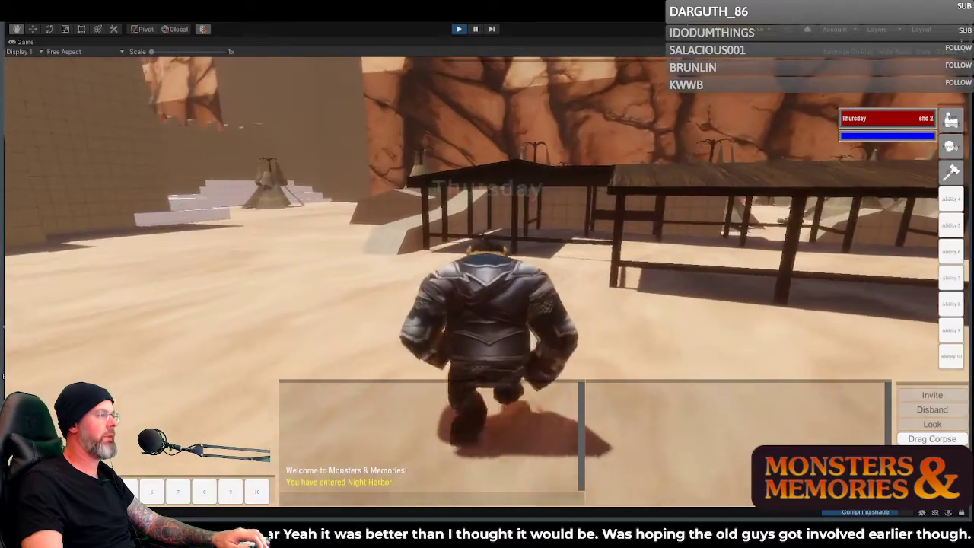
Step: Climb the gray-box ramp and cross the wooden shed roofs to check how the character moves over them
key("w")
key("a")
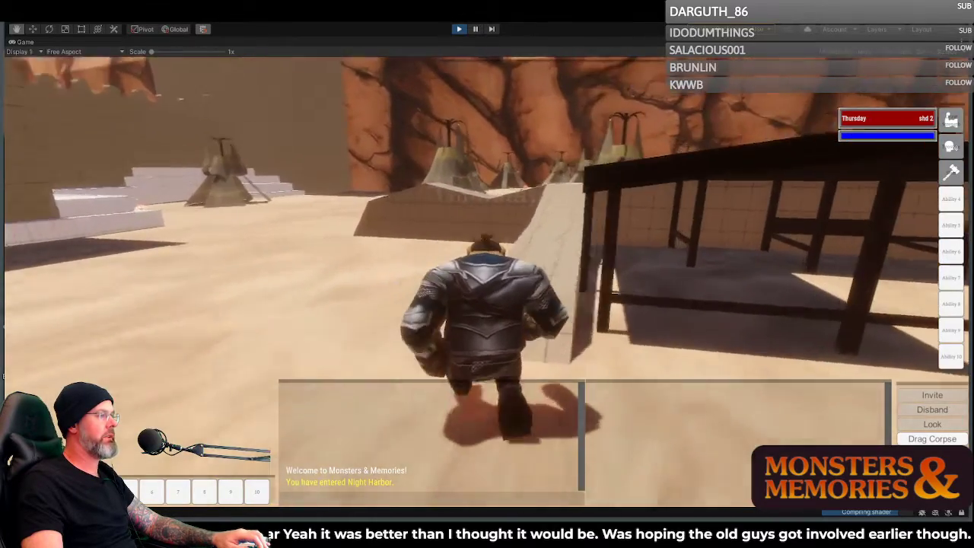
key("w")
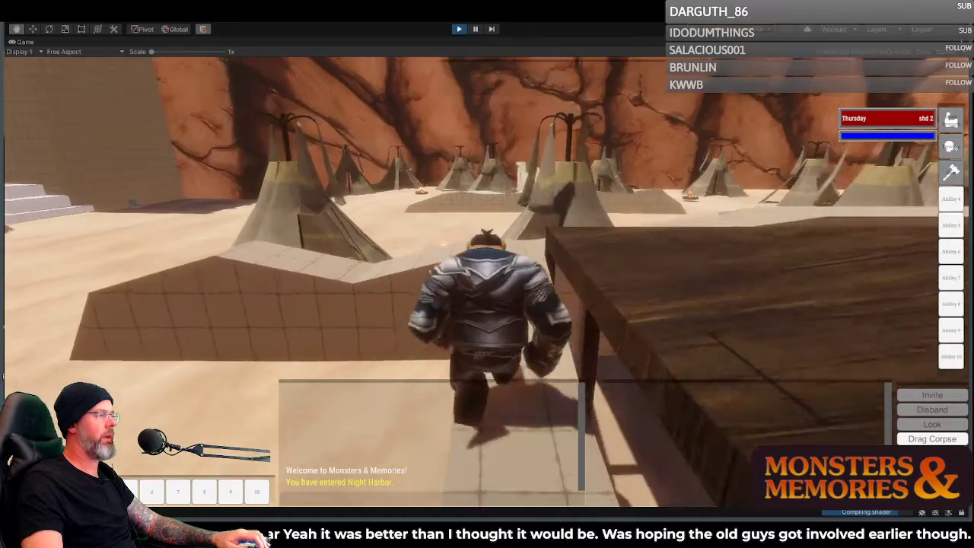
key("w")
key("d")
key("w")
key("d")
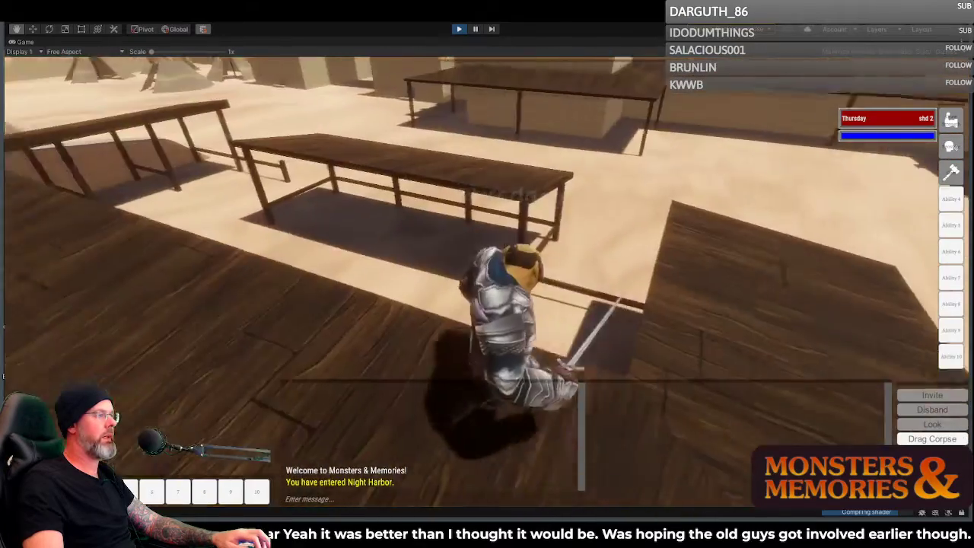
key("w")
key("a")
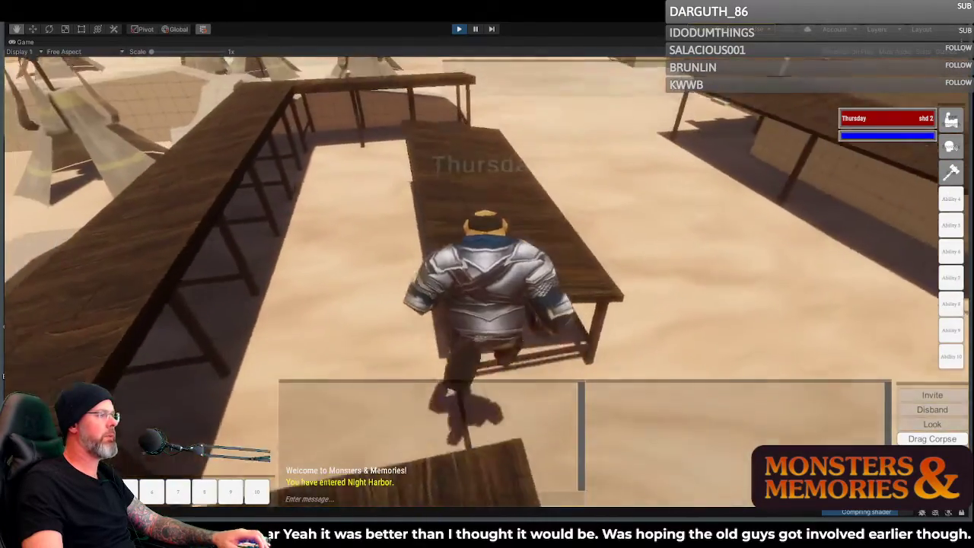
key("w")
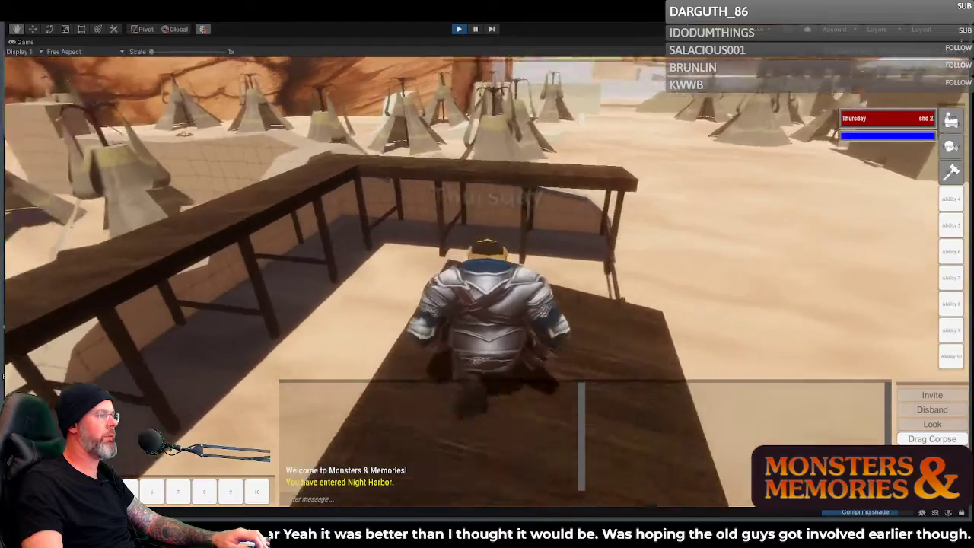
Step: Jump off the shed roofs, climb back up beside the tents, and follow the long wooden roof toward the white steps
key("w")
key("space")
key("d")
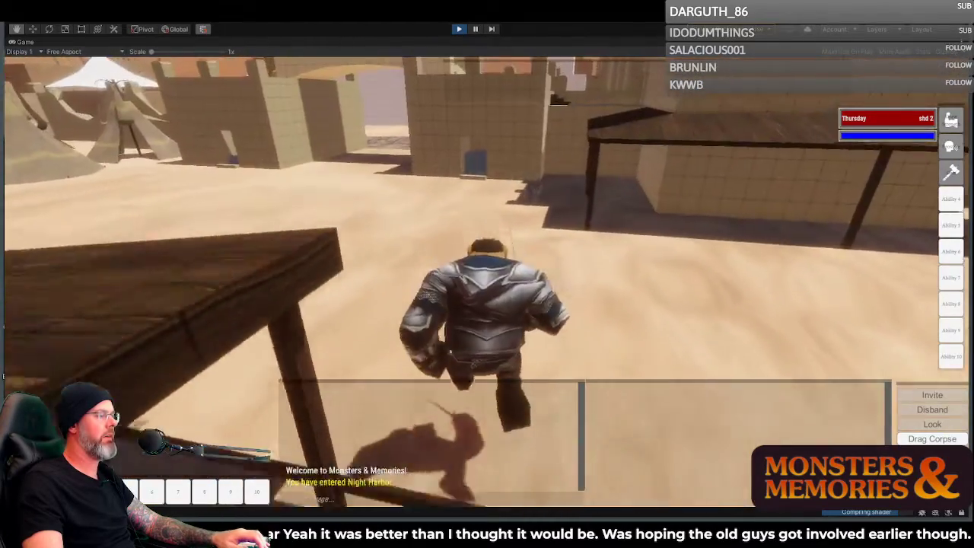
key("a")
key("w")
key("a")
key("space")
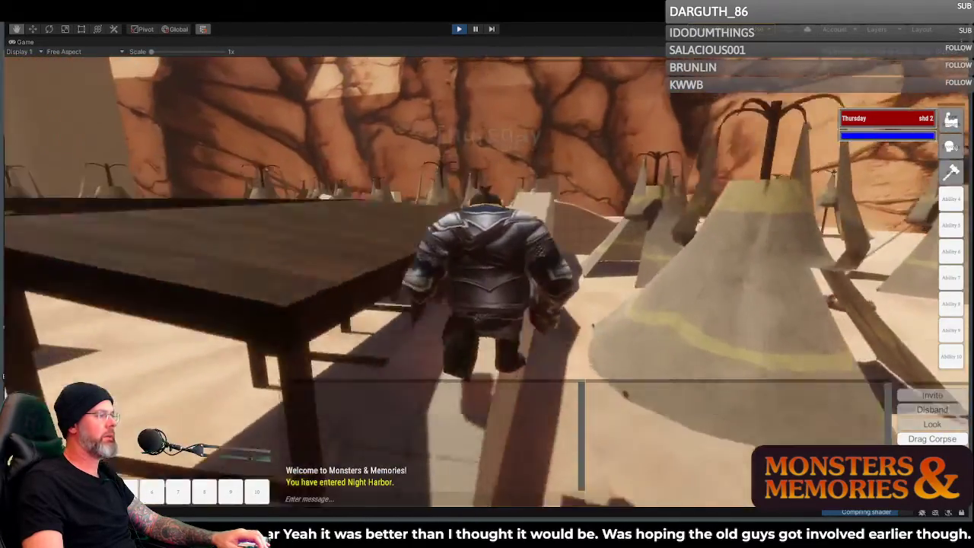
key("w")
key("space")
key("a")
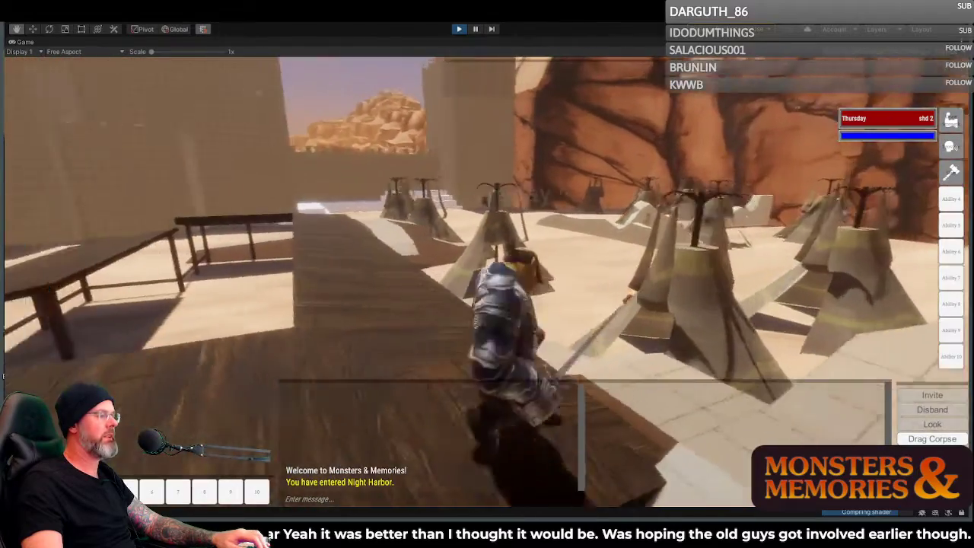
key("w")
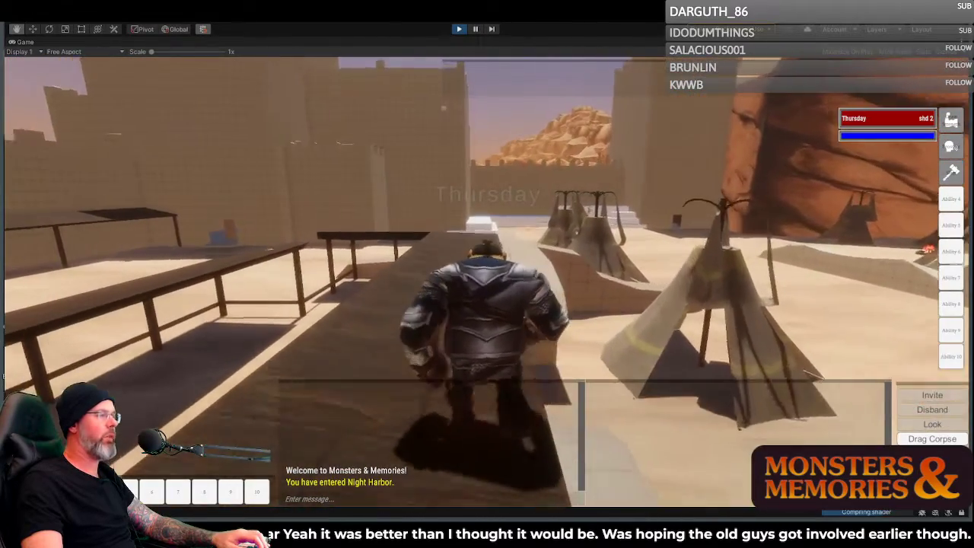
key("w")
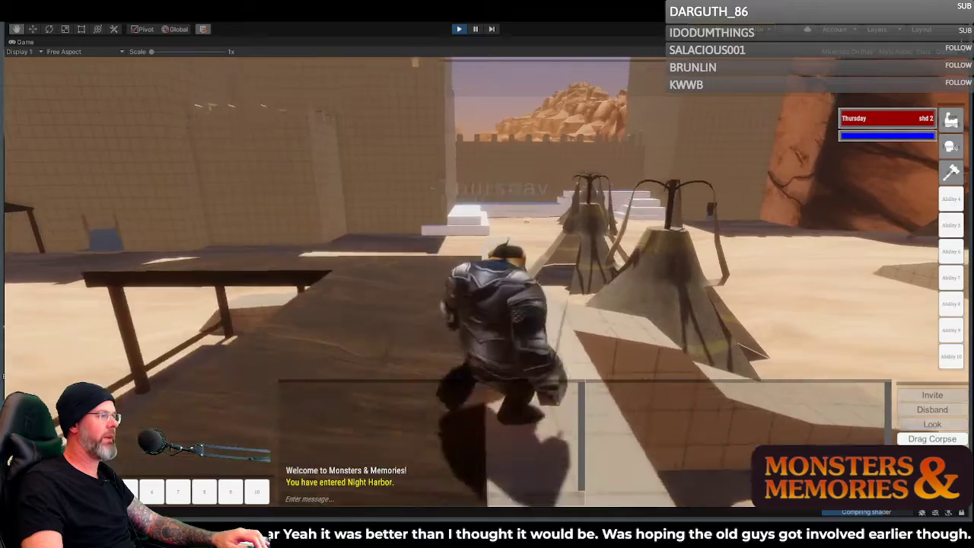
Step: Leap off the roof beside a tent and run through the tent camp below the cliffs to inspect its layout
key("w")
key("d")
key("space")
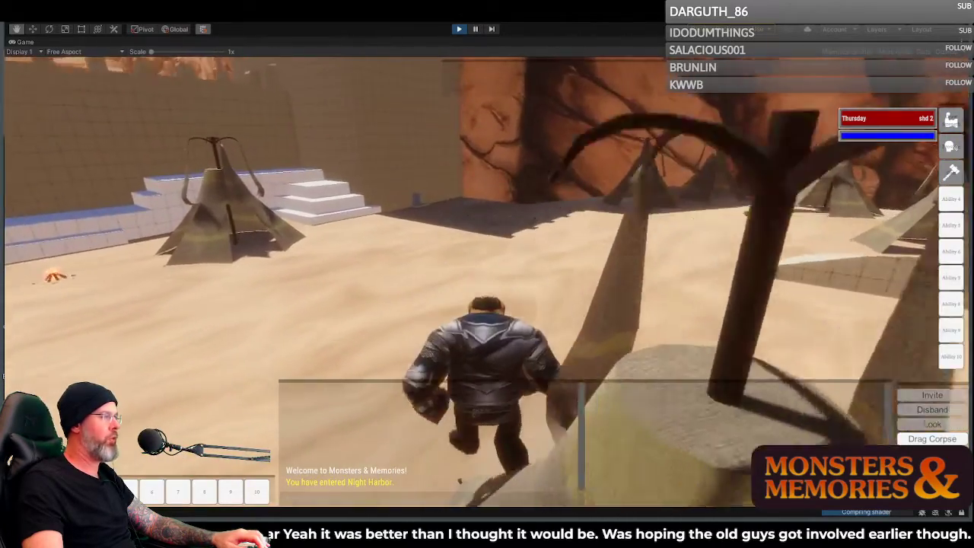
key("w")
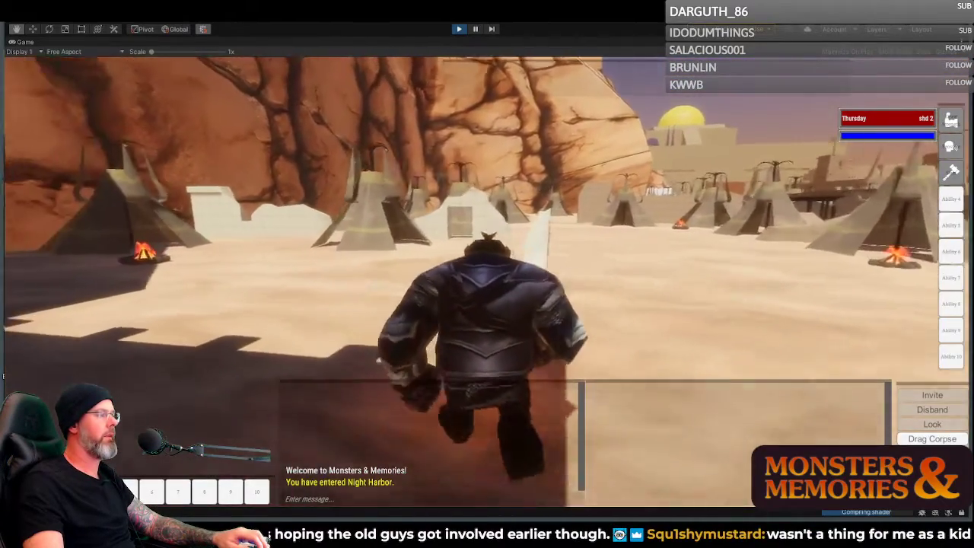
key("w")
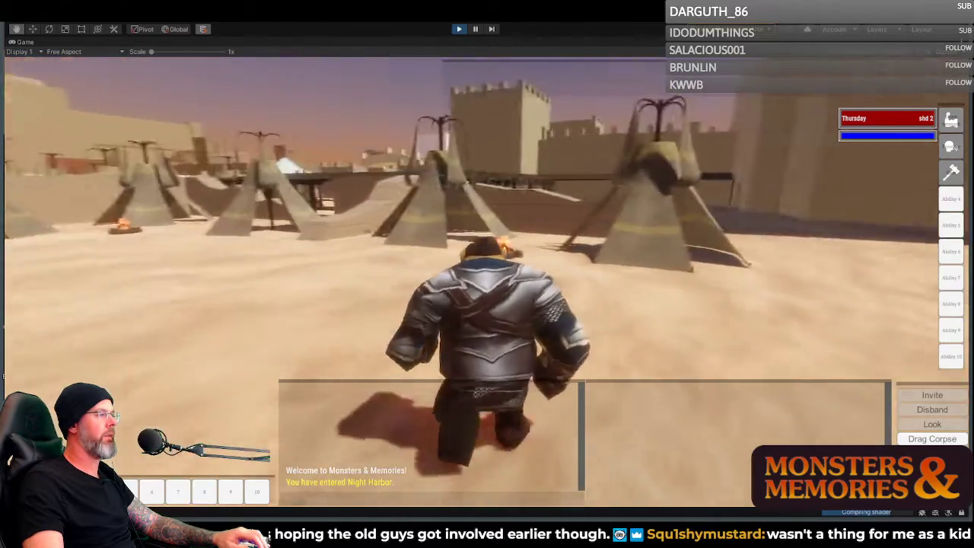
key("a")
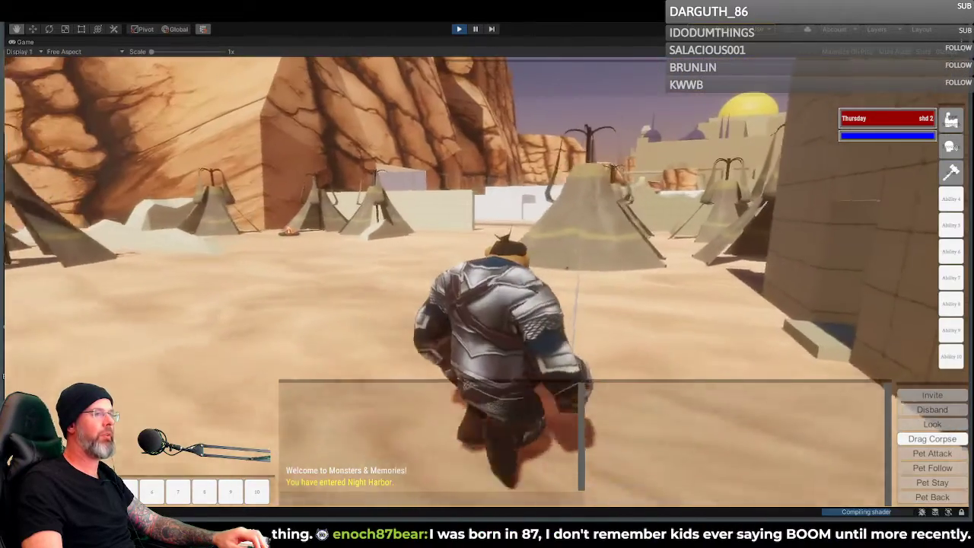
key("w")
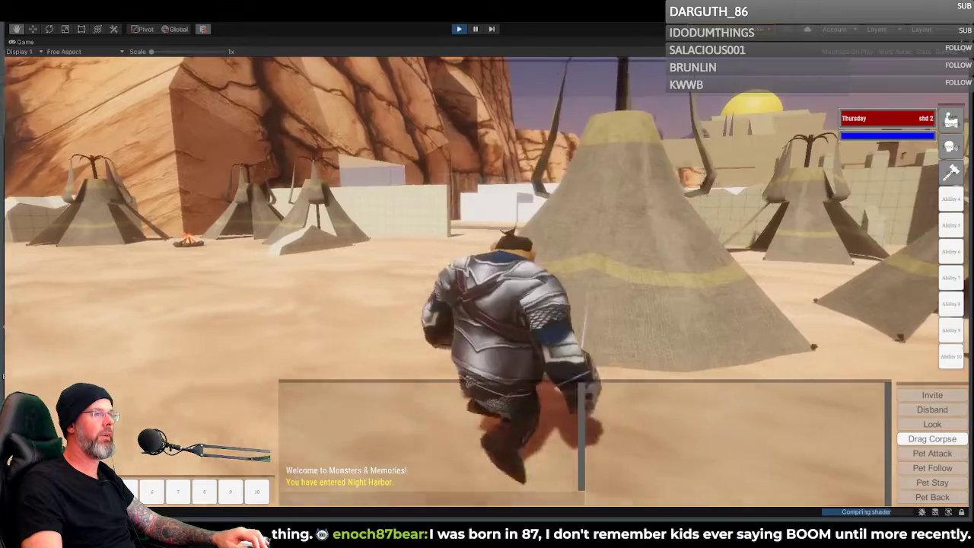
key("a")
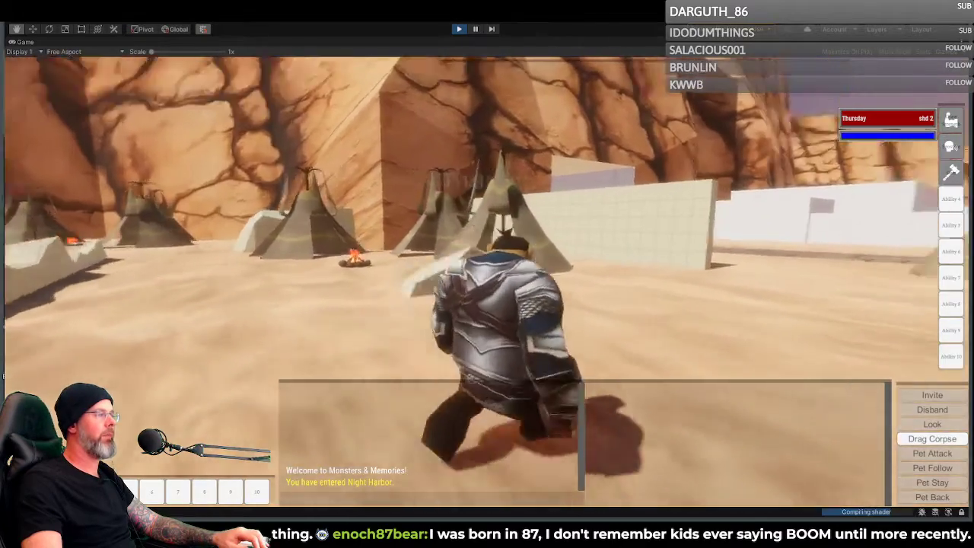
key("w")
key("d")
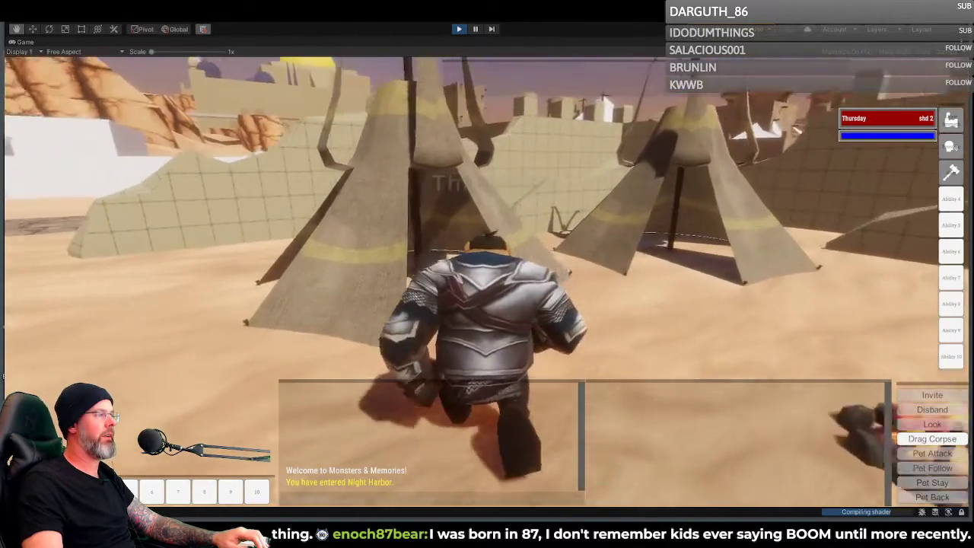
Step: Run past the white gray-box buildings and along the top of the broken wall beside the paved road to view the city
key("w")
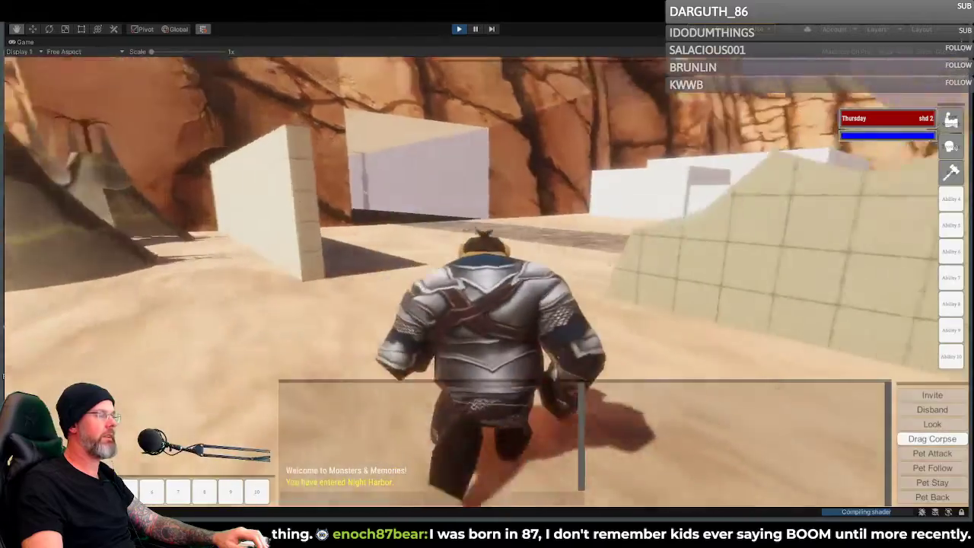
key("w")
key("d")
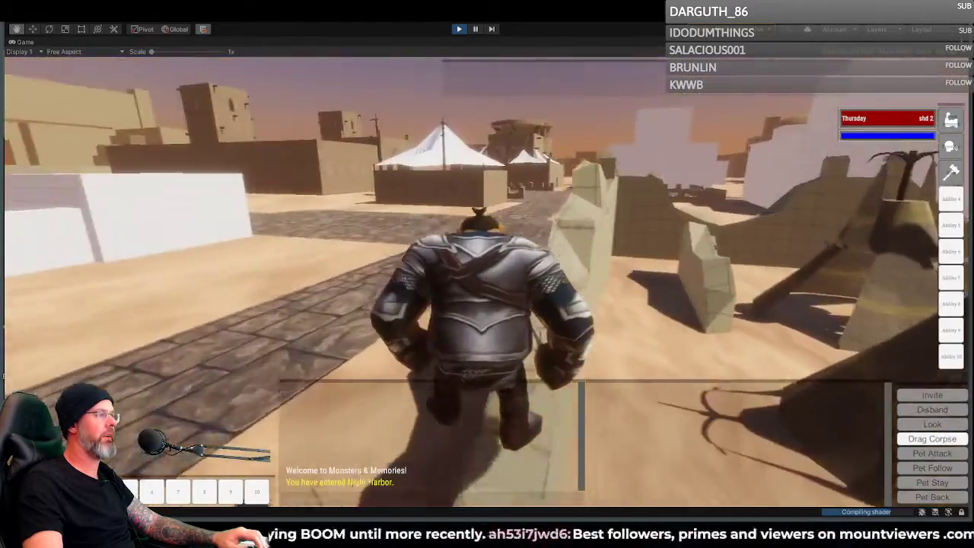
key("w")
key("d")
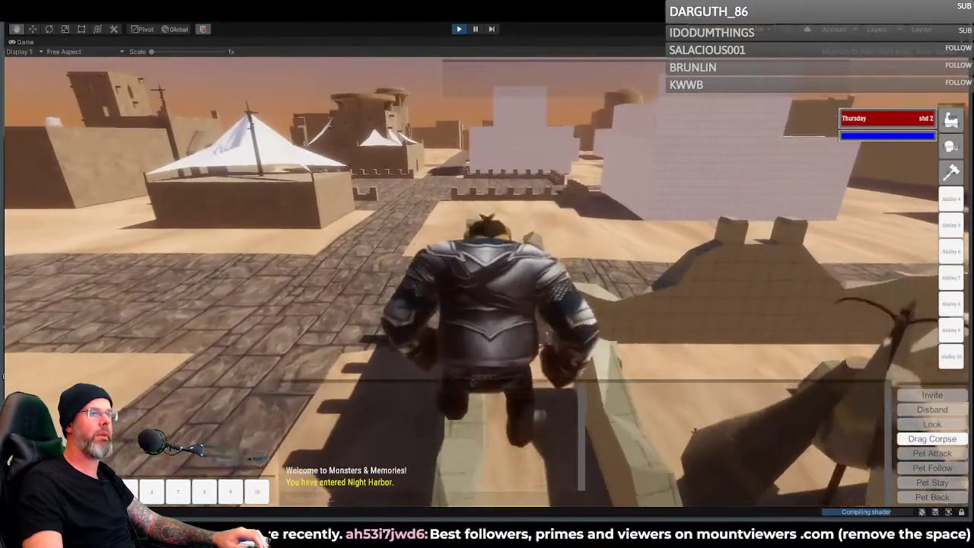
key("w")
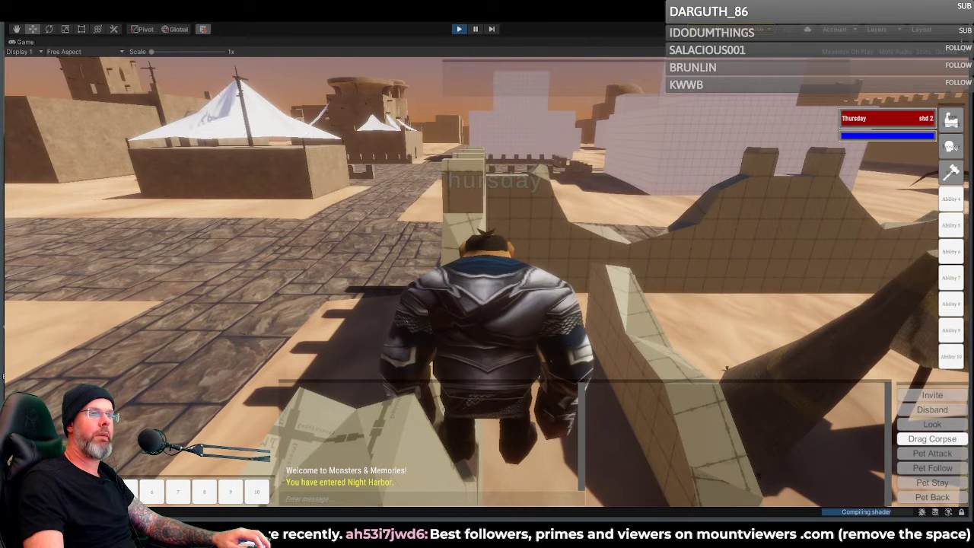
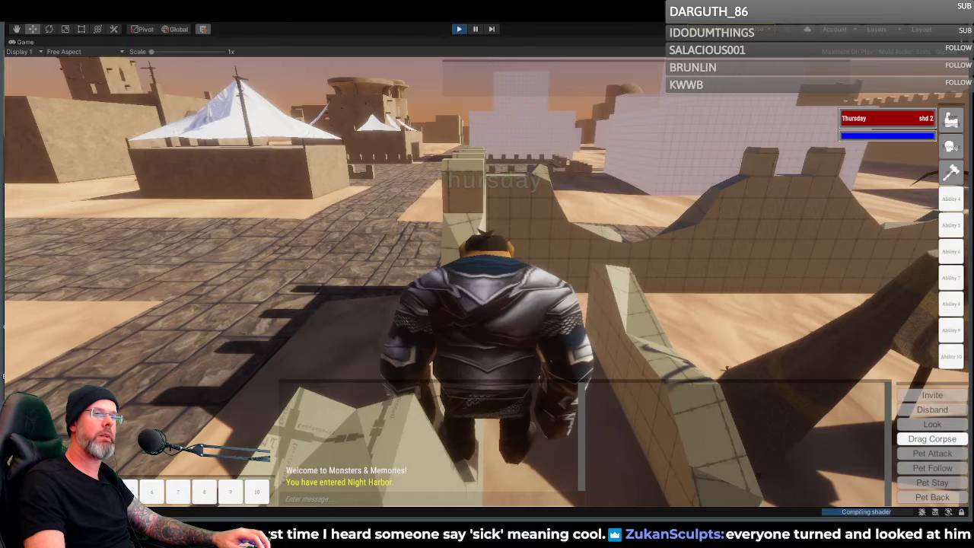
Step: Leave the broken wall and run along the paved road toward the city gate to inspect the surrounding walls
right_click_drag(588, 229, 666, 236)
key("w")
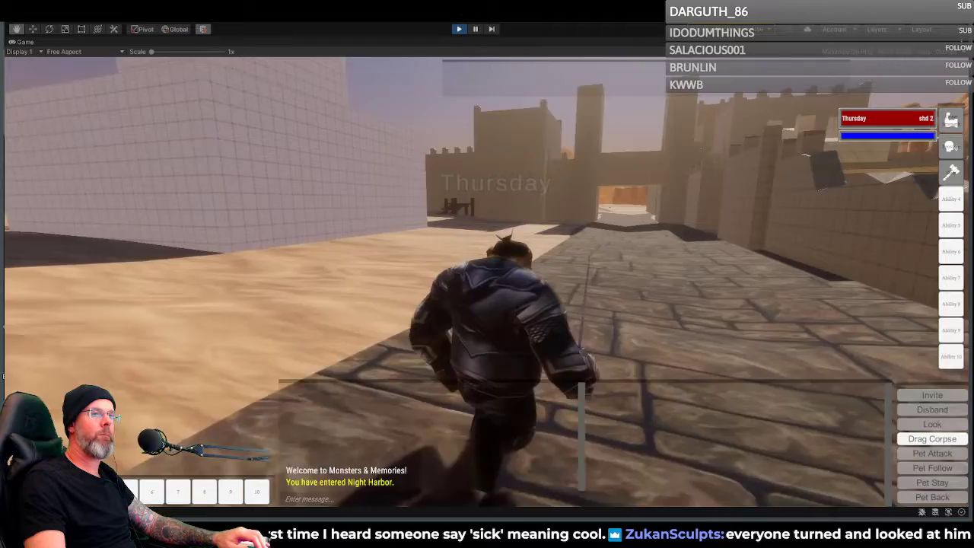
key("d")
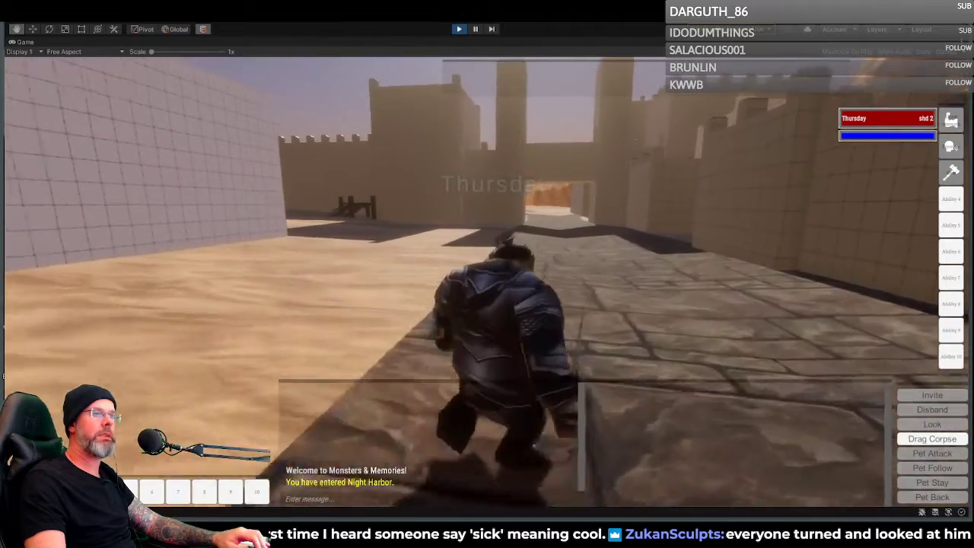
key("d")
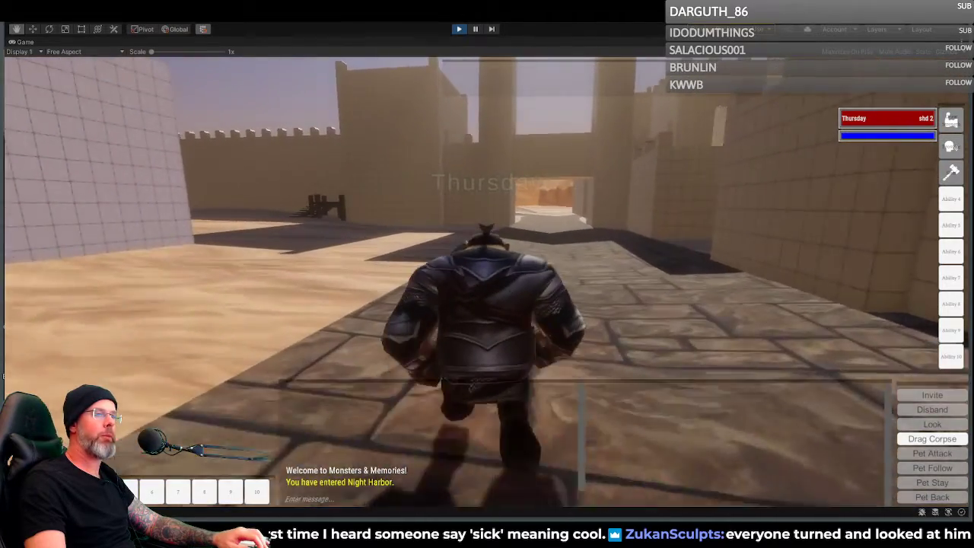
key("a")
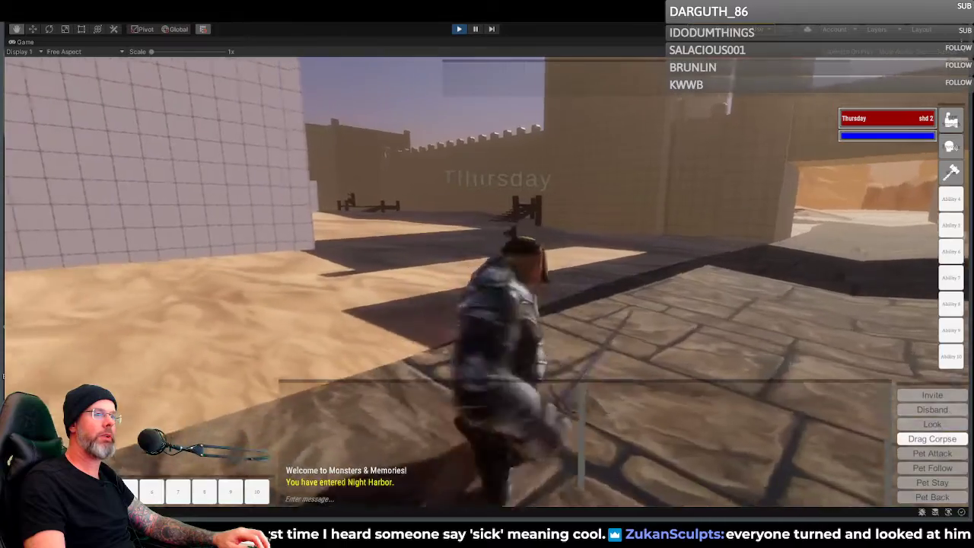
key("d")
key("a")
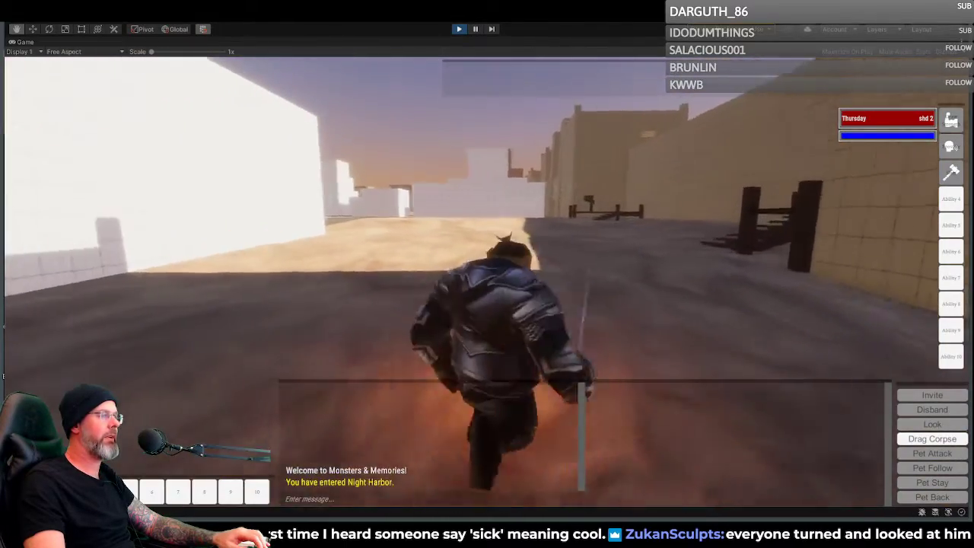
Step: Run along the inside of the city wall and climb the dark wooden steps to inspect the doorway
key("a")
key("d")
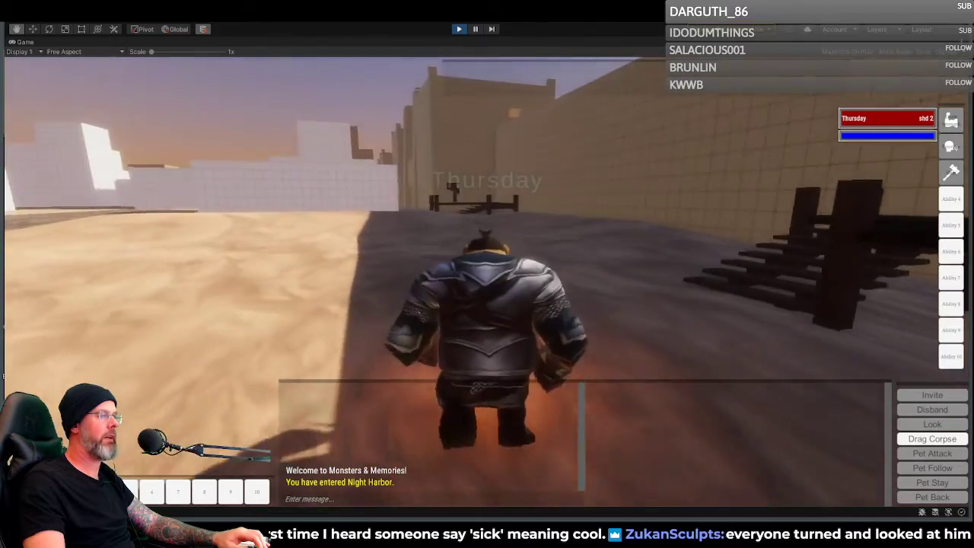
key("d")
key("d")
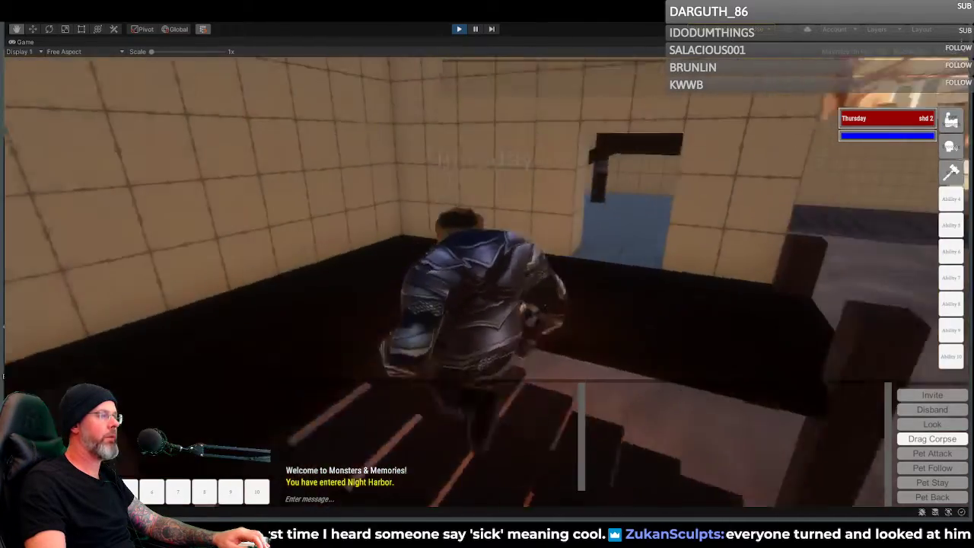
key("a")
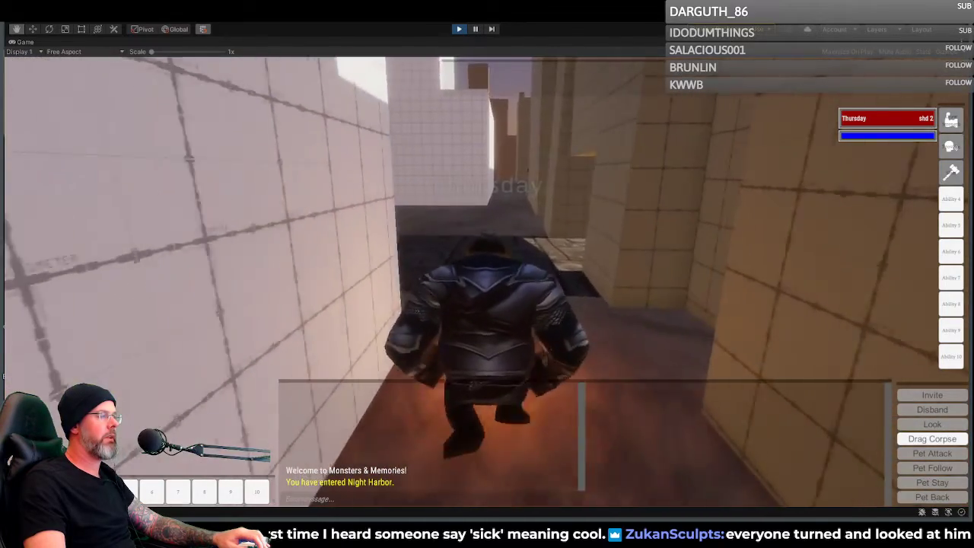
Step: Run through the alley between the gray-box buildings onto the paved road and survey the surrounding blocks
key("w")
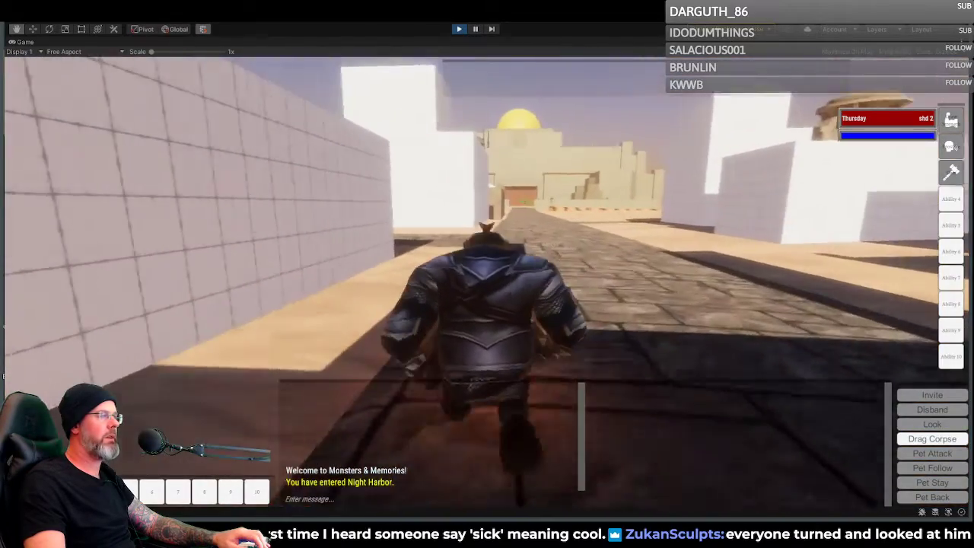
key("w")
key("a")
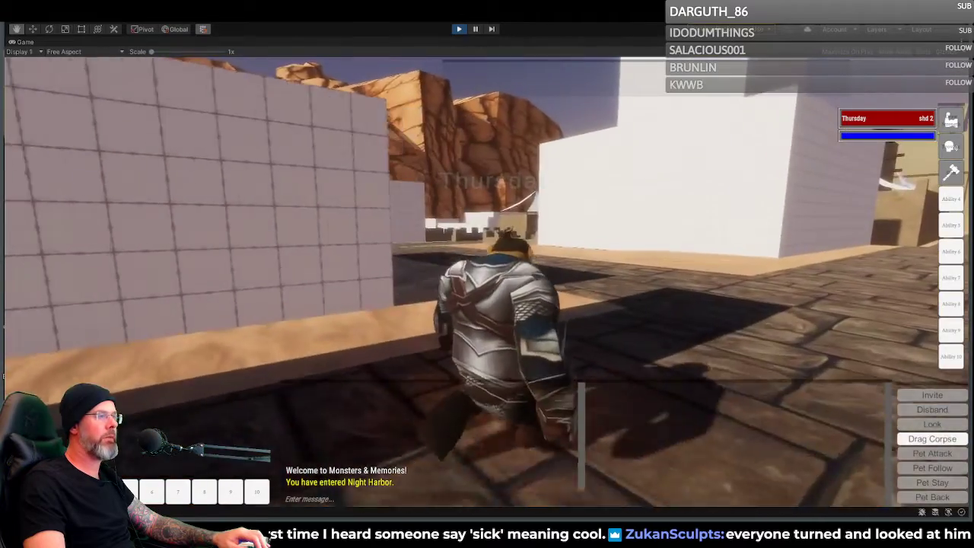
key("d")
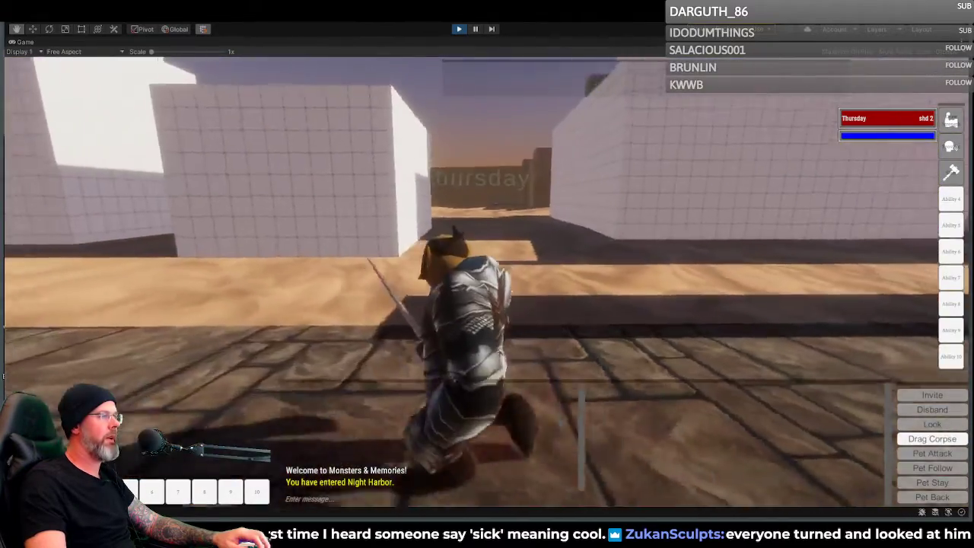
key("w")
key("a")
key("d")
key("a")
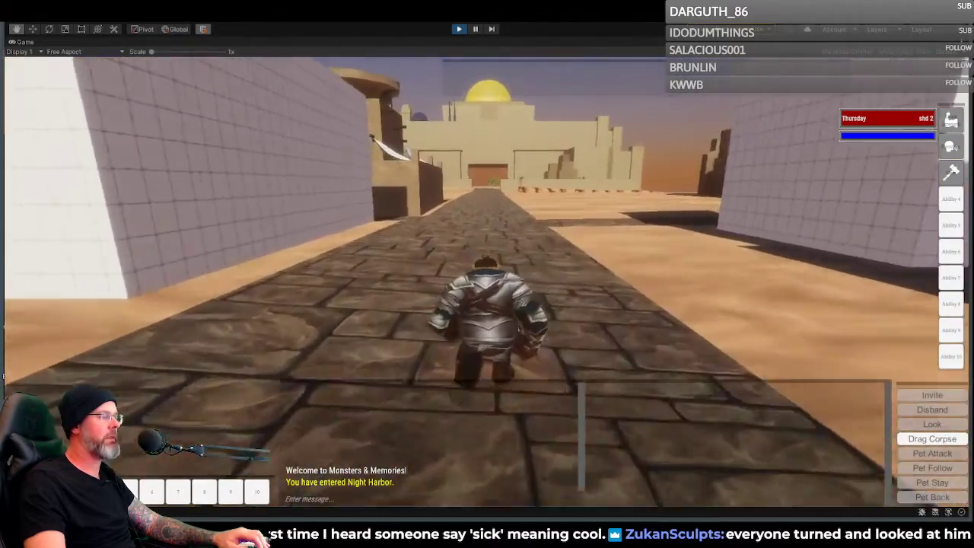
Step: Follow the paved road to the low crenellated wall, jump off it, and inspect the dark planks and nearby archway
key("w")
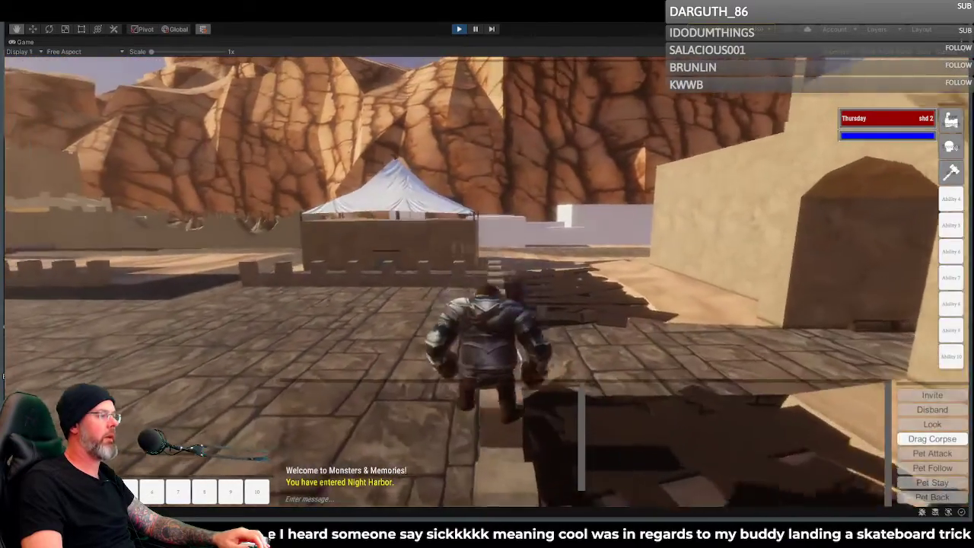
key("w")
key("space")
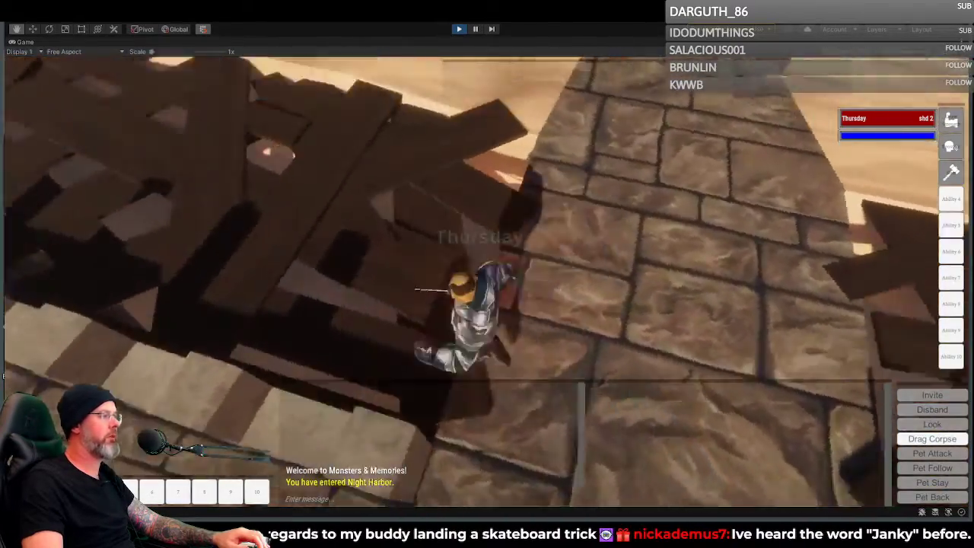
key("d")
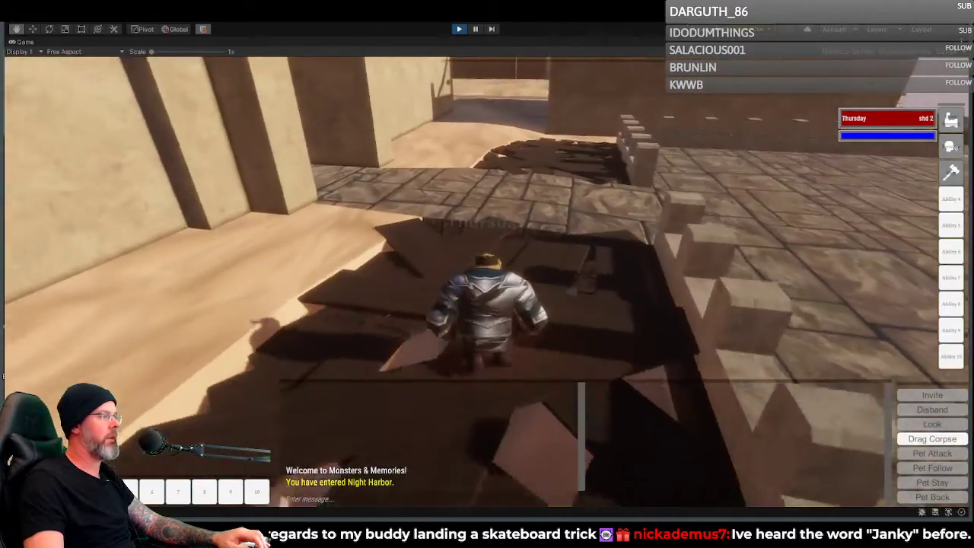
key("w")
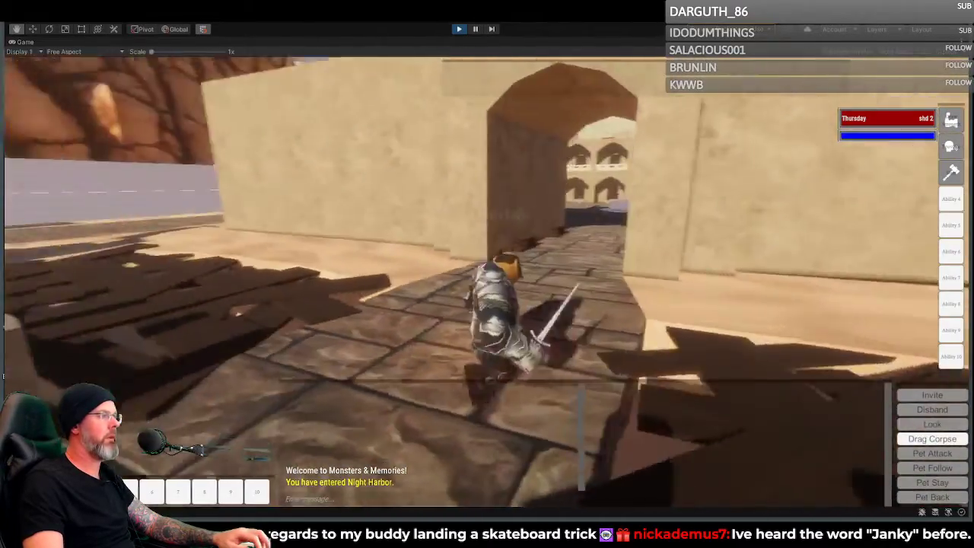
key("w")
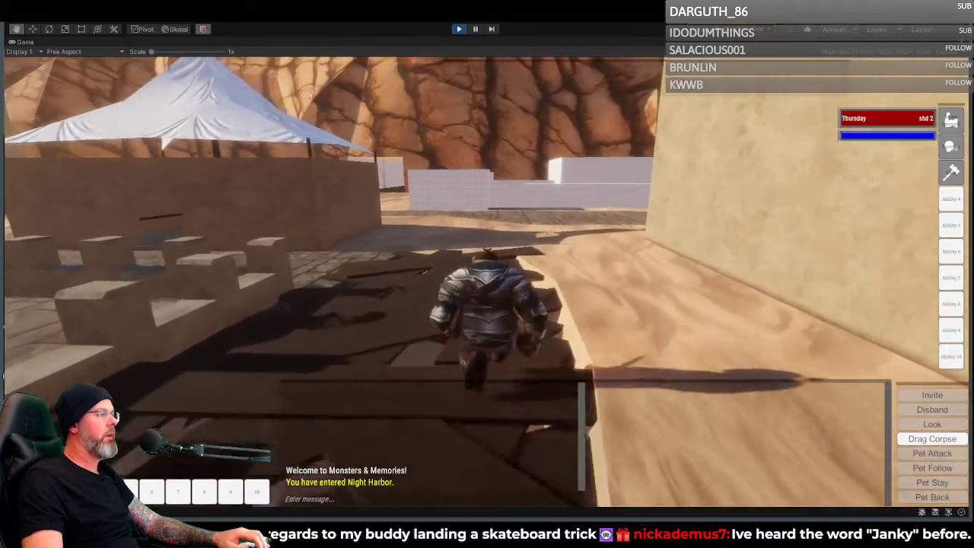
Step: Run around the tent-topped brown building and look into the gap between it and the neighboring walls
key("w")
key("a")
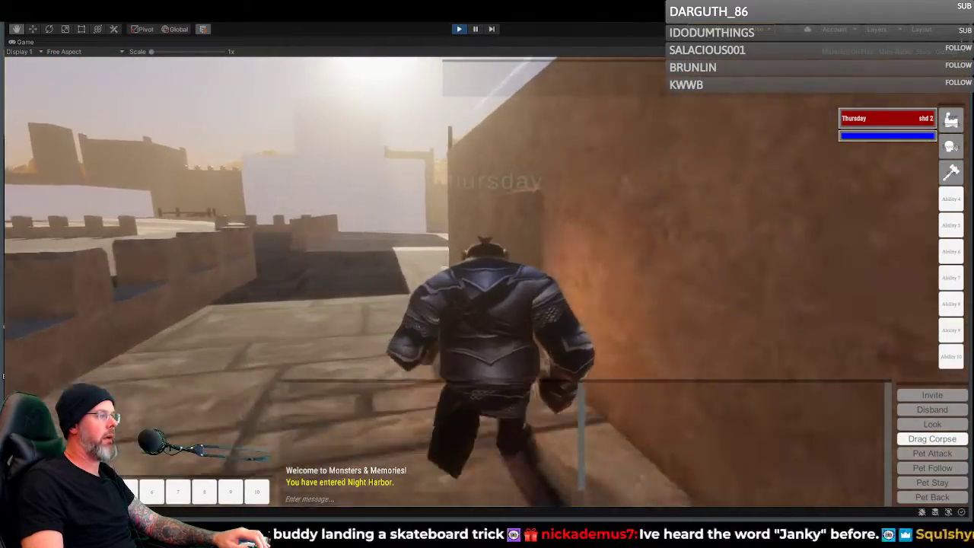
key("w")
key("w")
key("d")
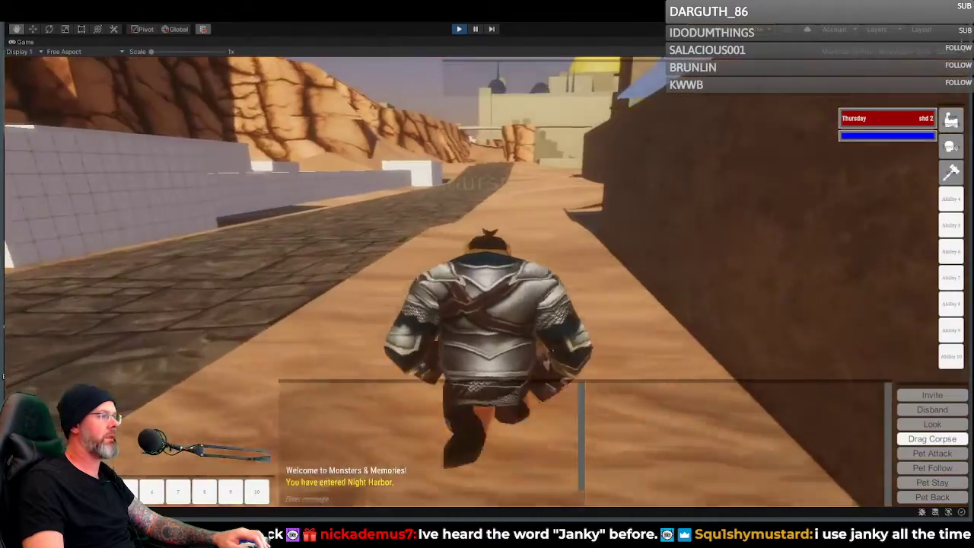
key("w")
key("d")
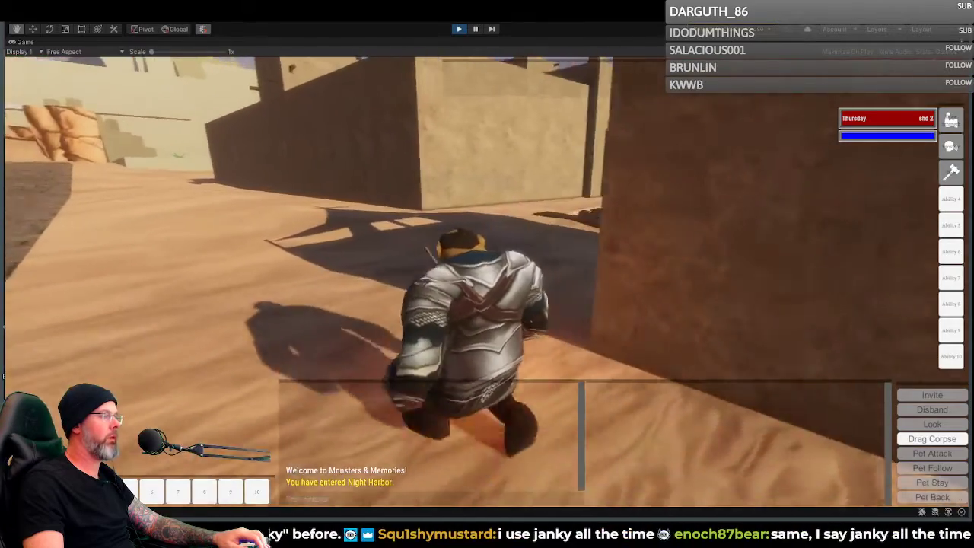
key("w")
key("a")
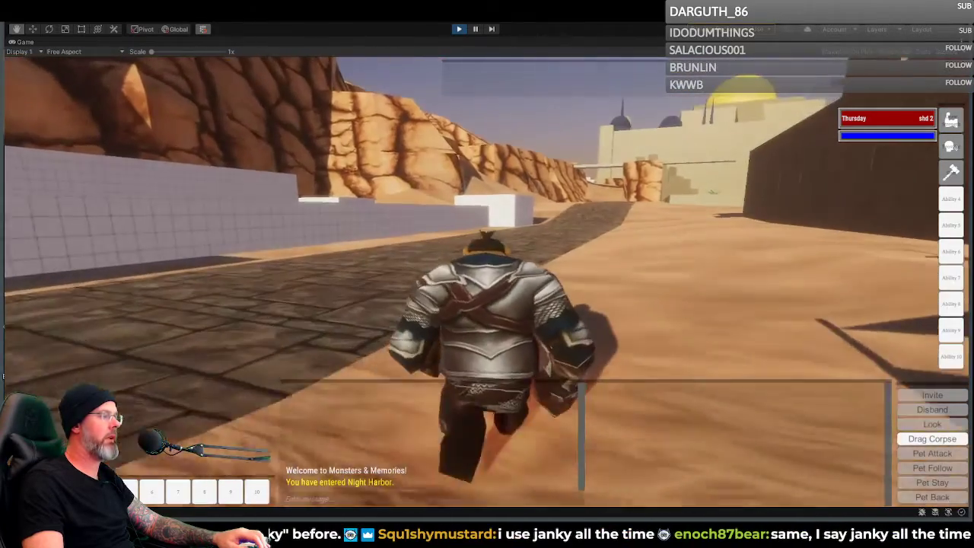
Step: Follow the paved road beside the cliffs and low gray-box wall, checking the view toward the golden-domed palace
key("w")
key("a")
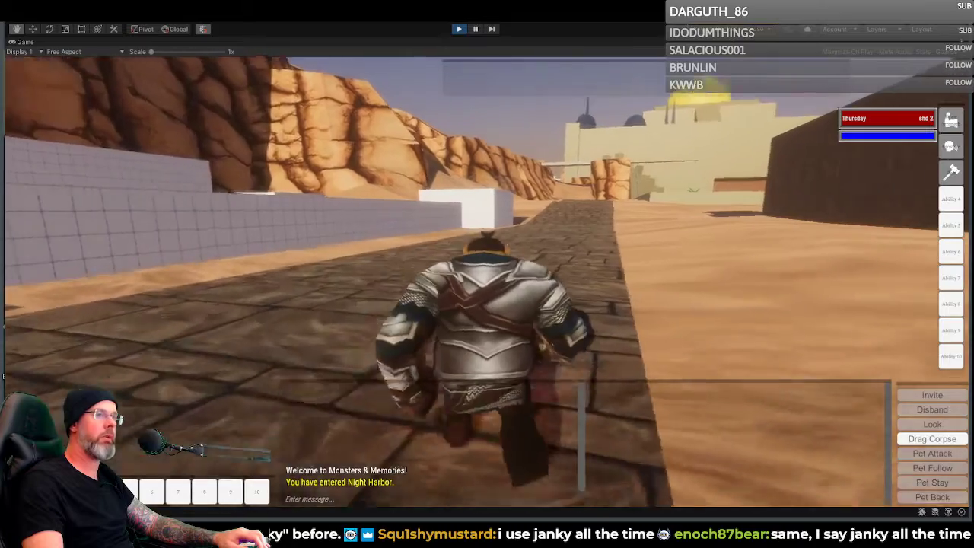
key("w")
key("d")
key("w")
key("d")
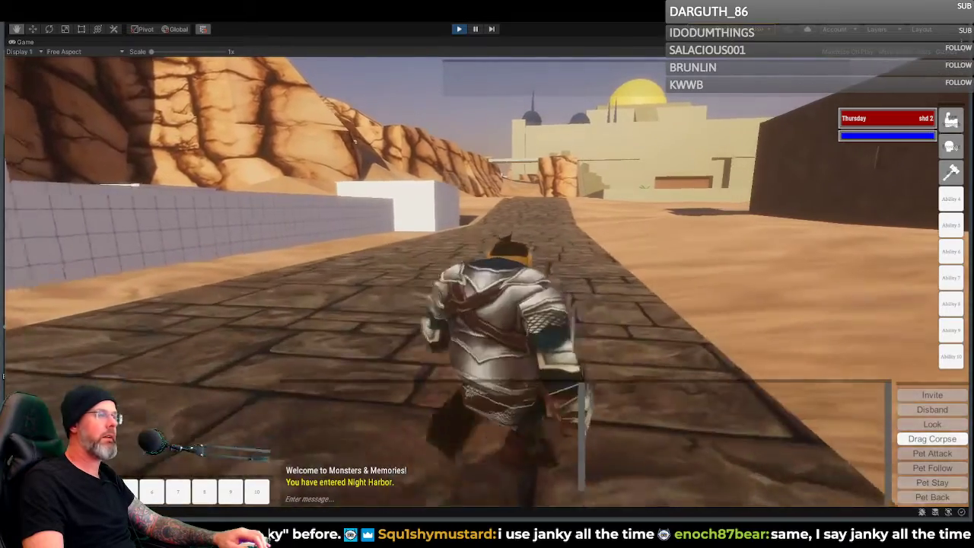
key("d")
key("w")
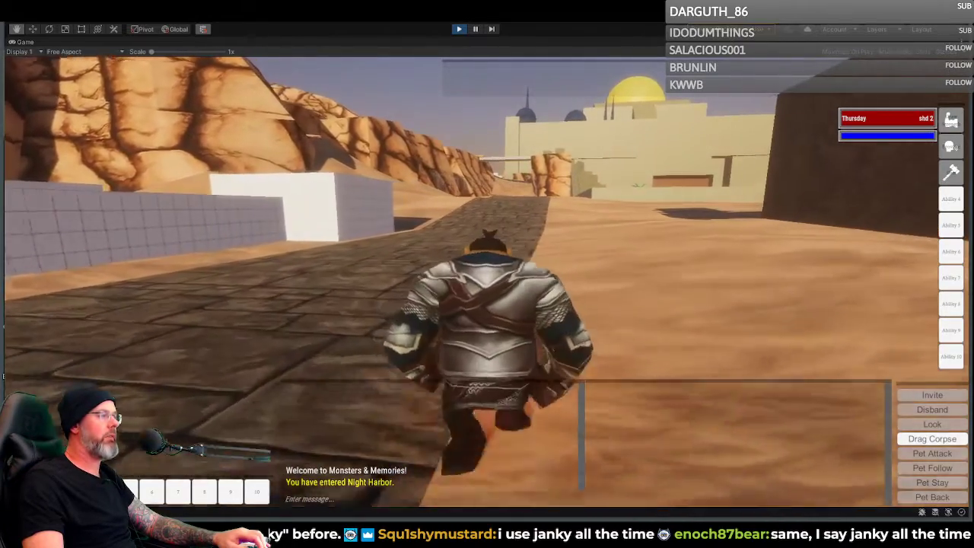
Step: Veer off the cliffside road onto the open sand and run into the large brown building's shadow
key("w")
key("a")
key("d")
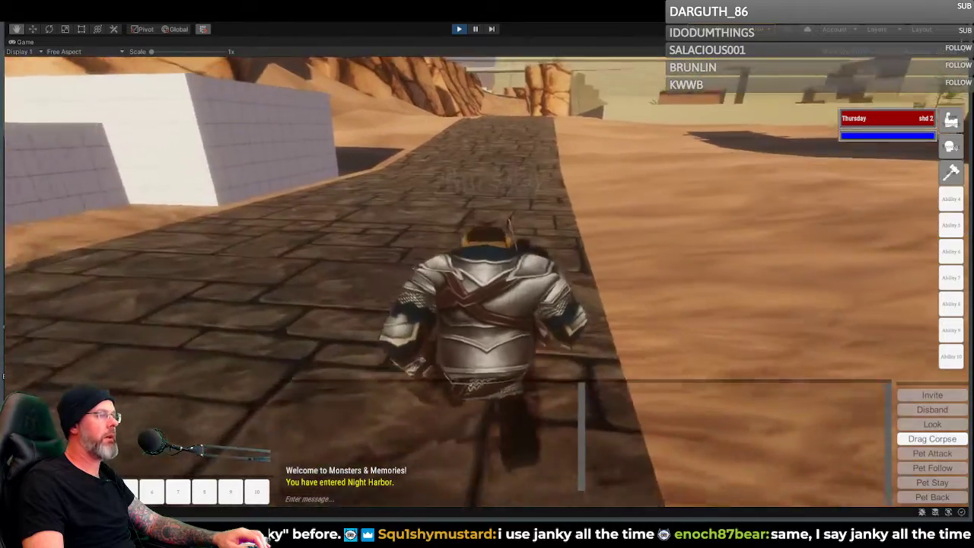
key("w")
key("d")
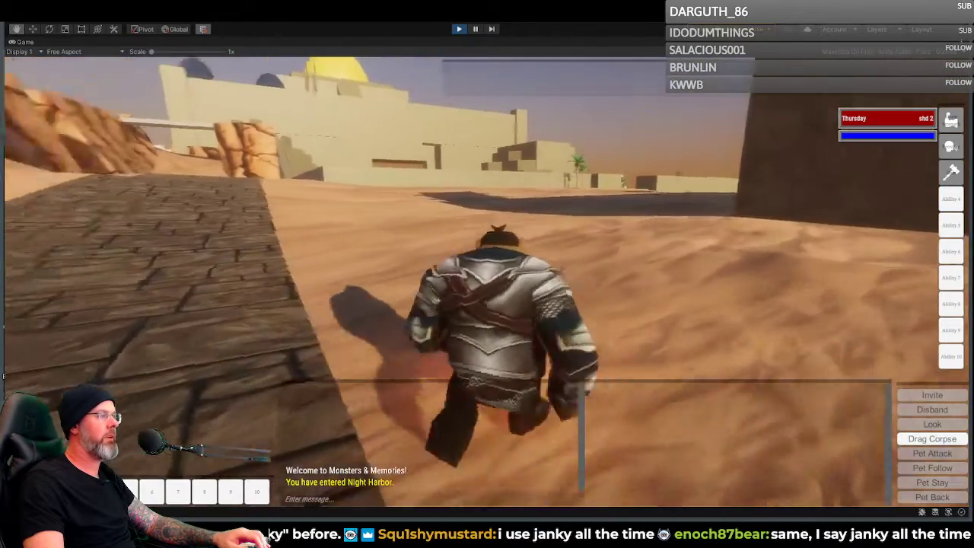
key("a")
key("w")
key("d")
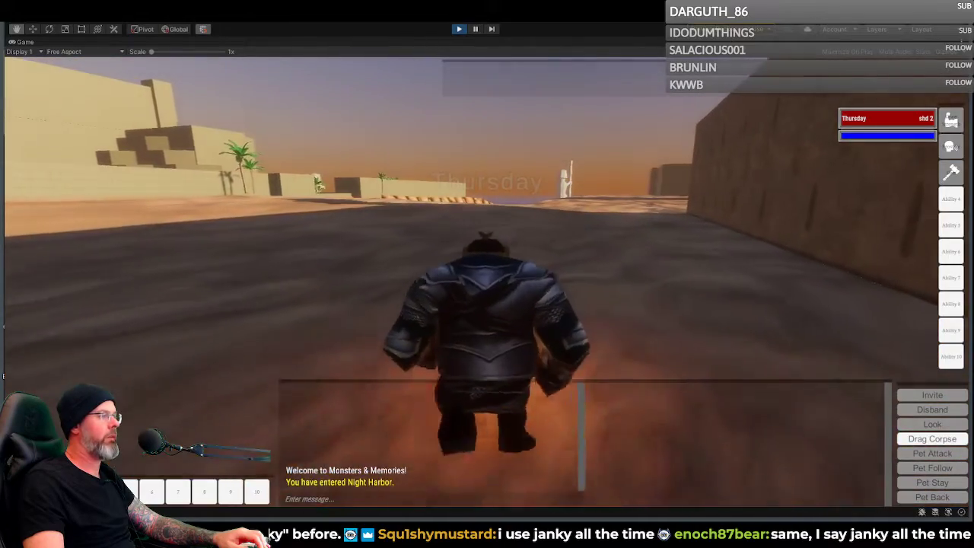
Step: Cross the shaded sand toward the distant white statue, examining the shoreline and the city buildings behind
key("a")
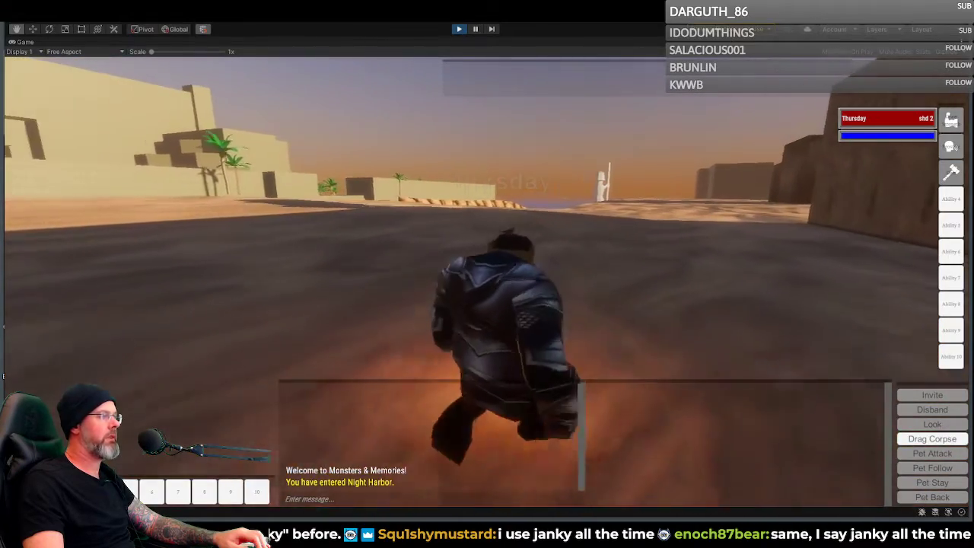
key("w")
key("d")
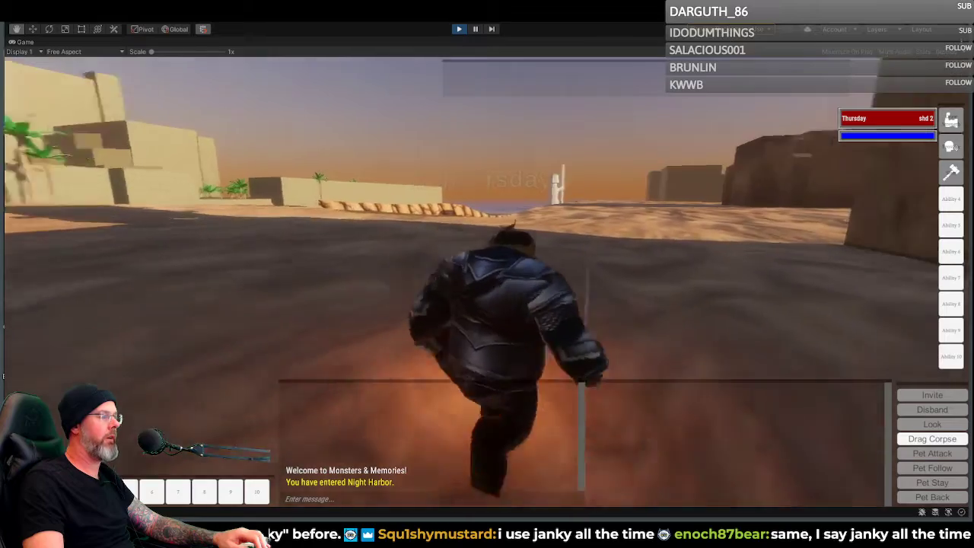
key("a")
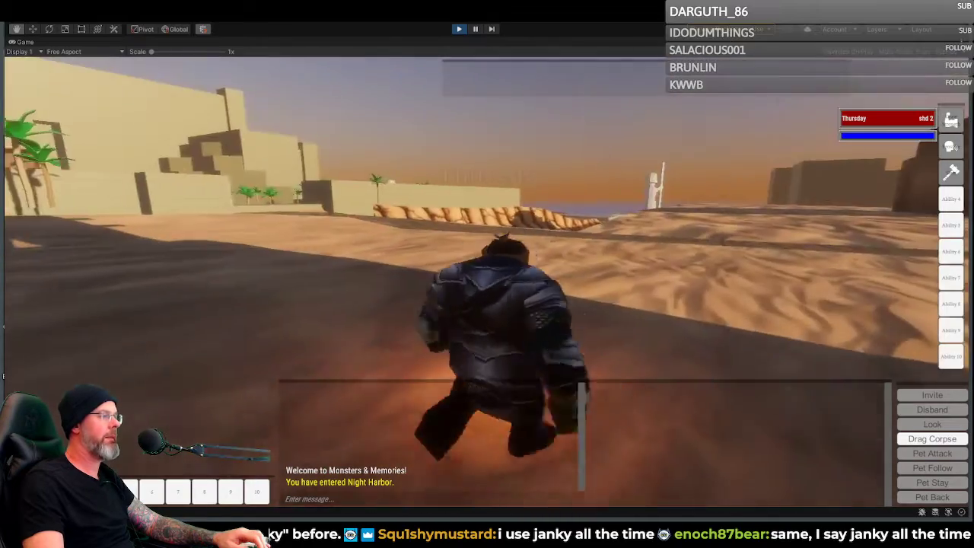
key("d")
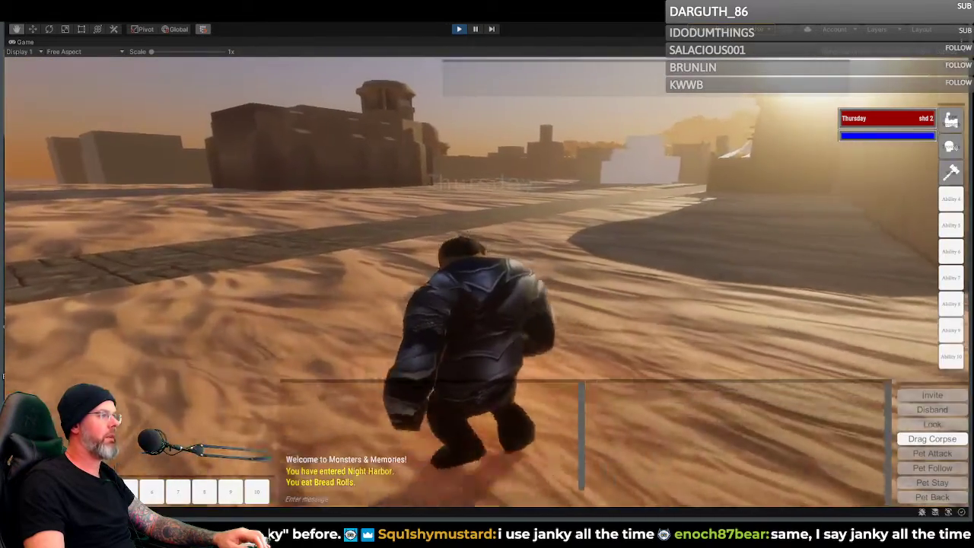
Step: Run up the paved road toward the golden-domed palace's gate, looking over its outer walls and the rocky shore
key("a")
key("a")
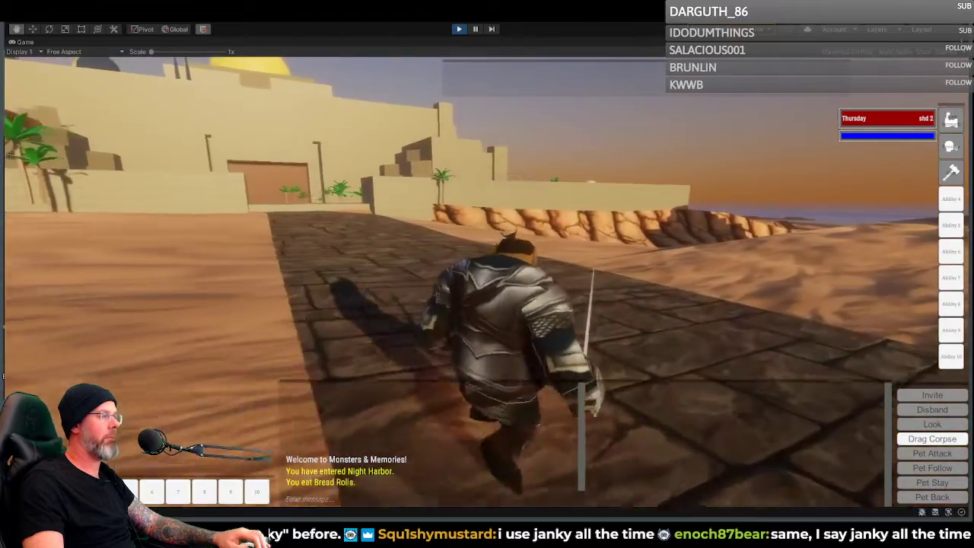
key("d")
key("a")
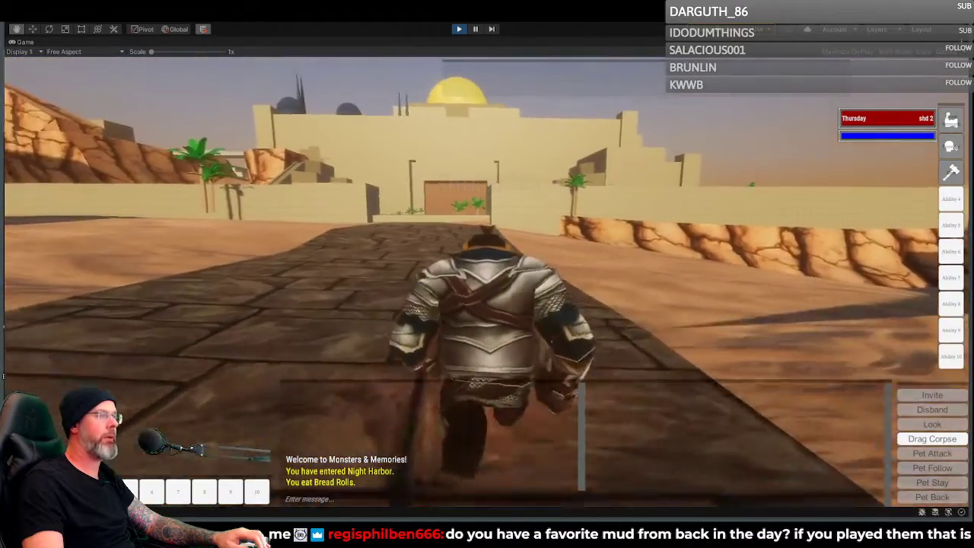
key("d")
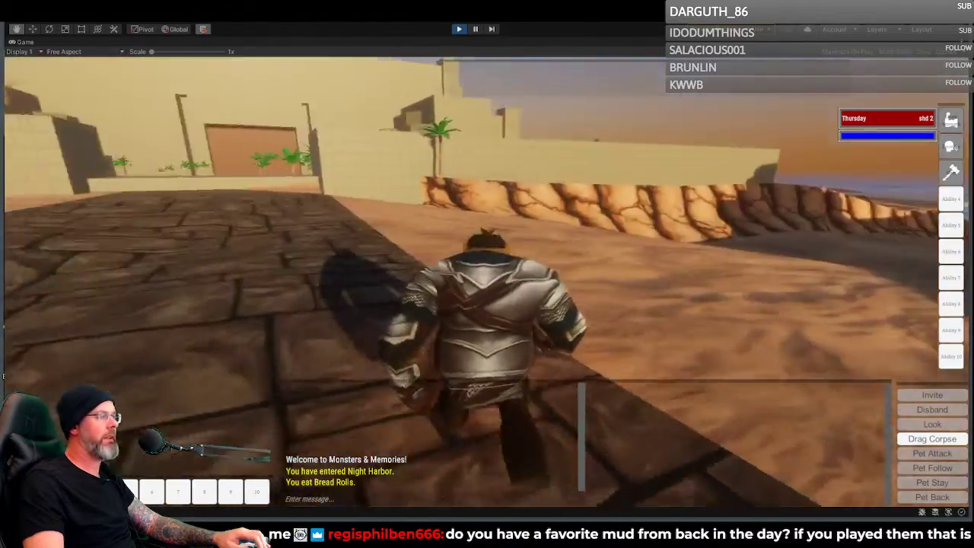
key("a")
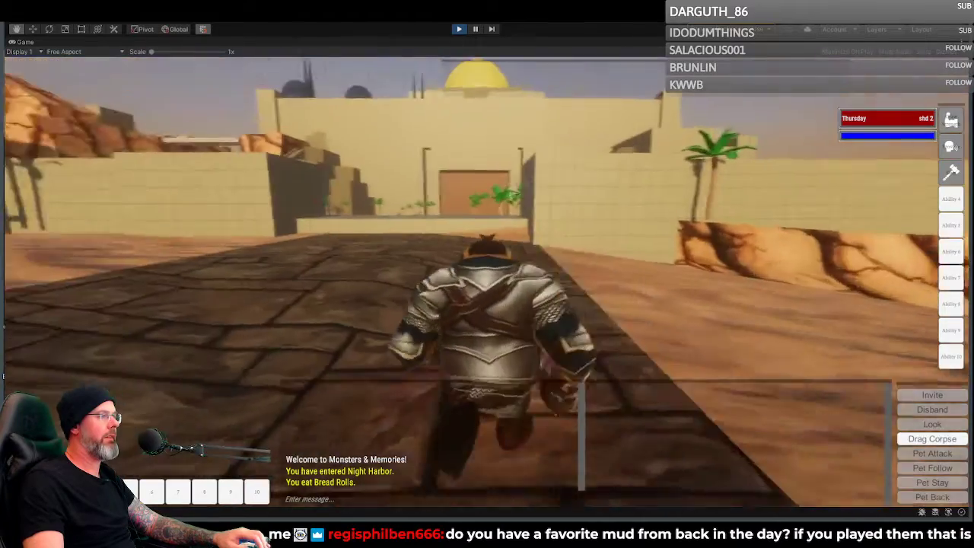
Step: Run the character through the opening in the palace's outer wall and jump around the wall's corner onto the sand
key("d")
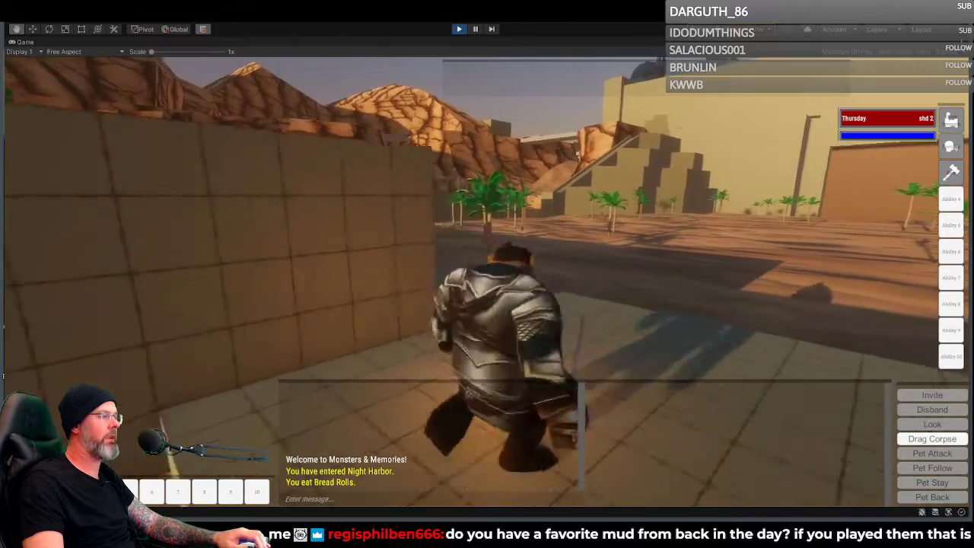
key("a")
key("space")
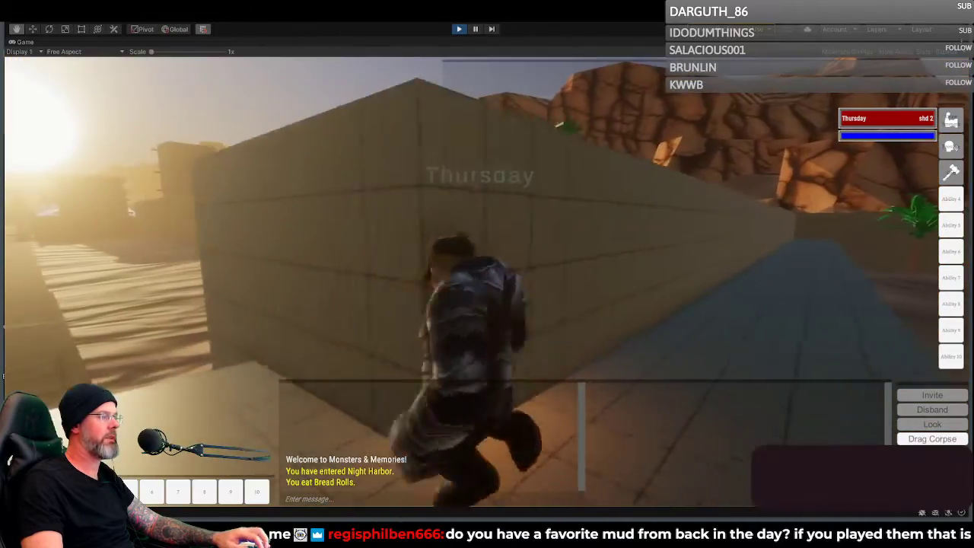
key("space")
key("d")
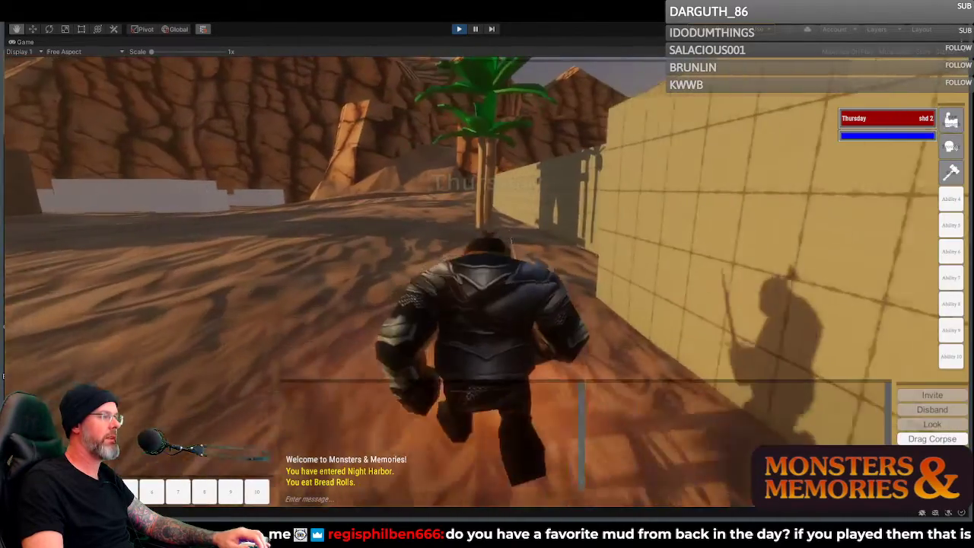
Step: Follow the yellow block wall across the open sand to the dark paved road beneath the cliffs
key("w")
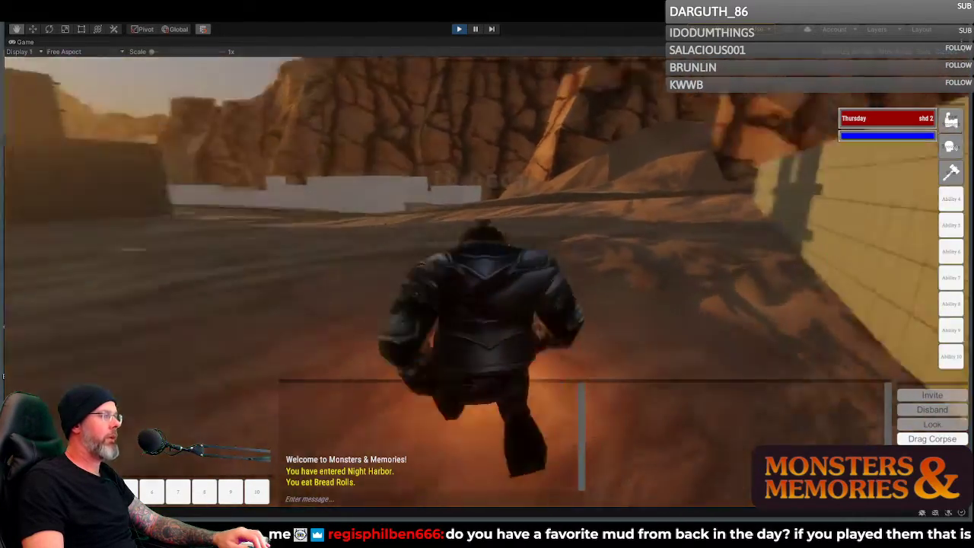
key("d")
key("a")
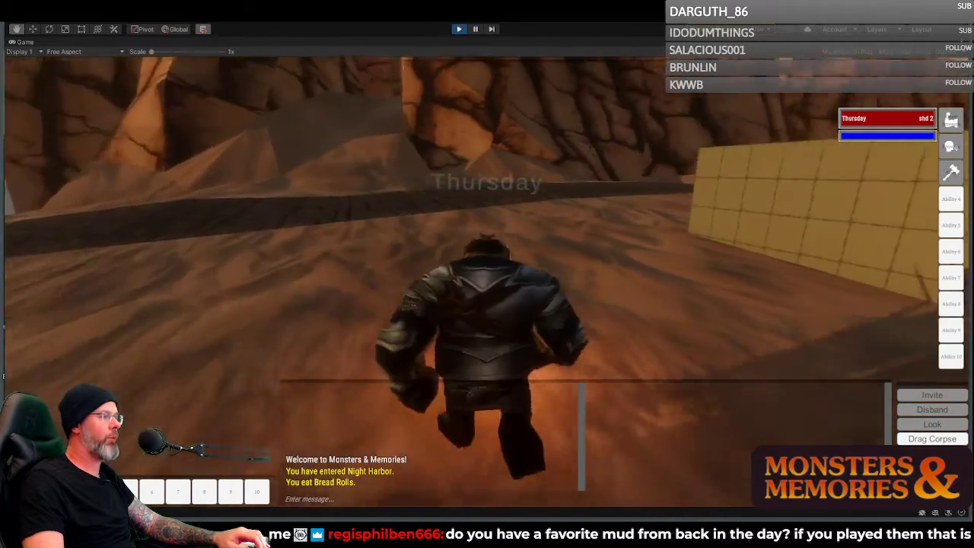
key("a")
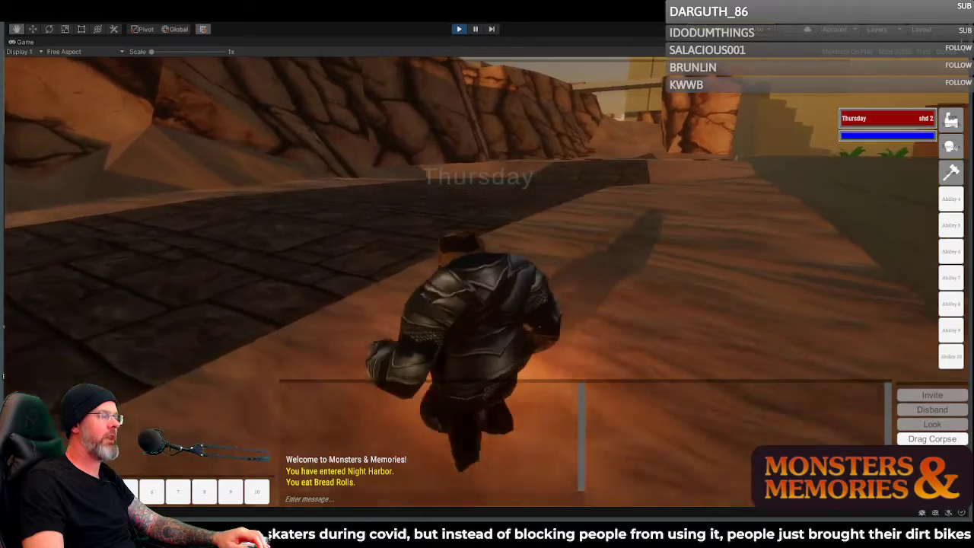
Step: Run along the paved road beside the cliffs to the tiled bridge, looking back at the city's sunset skyline
key("d")
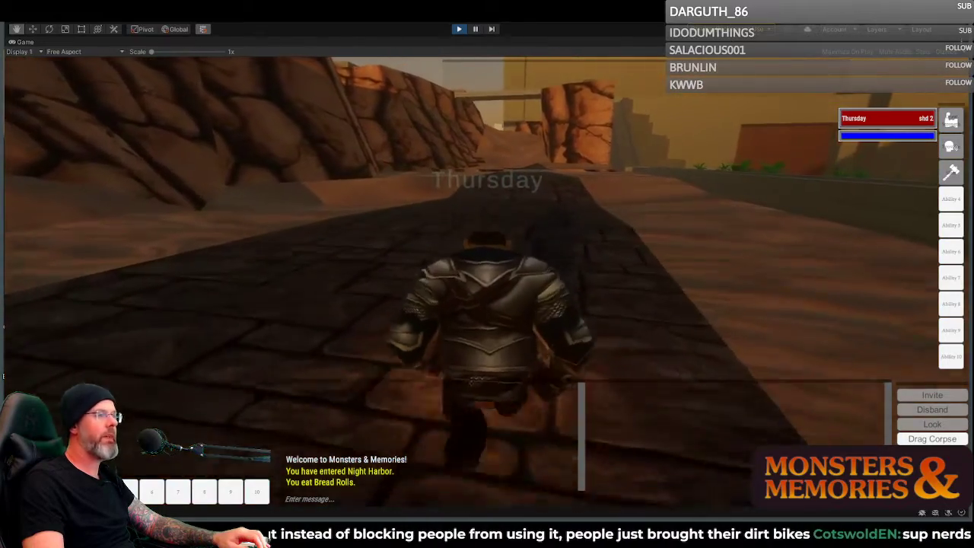
key("d")
key("a")
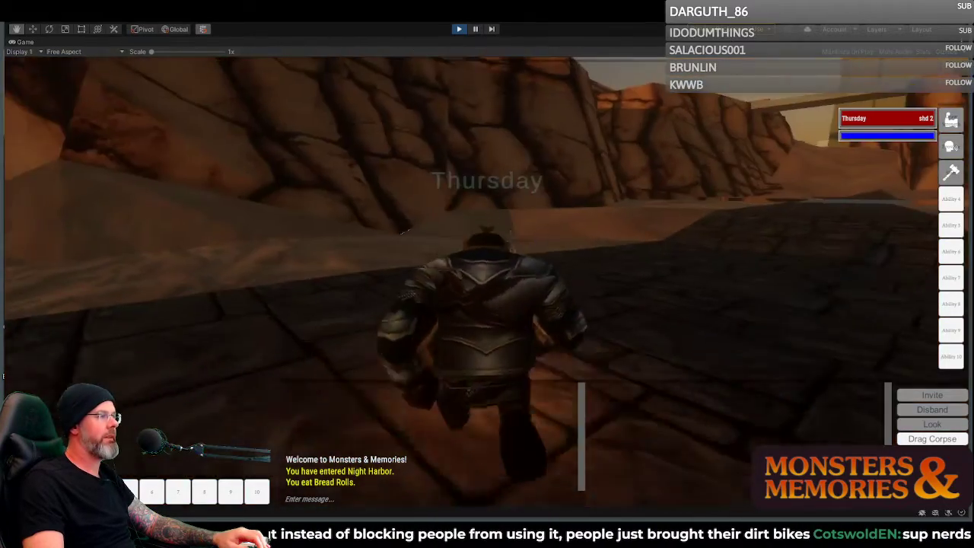
key("d")
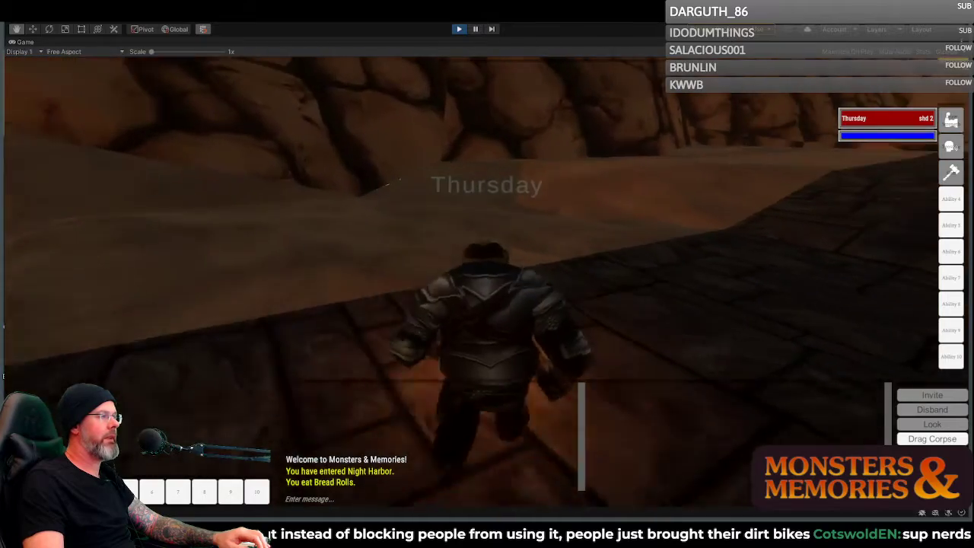
key("a")
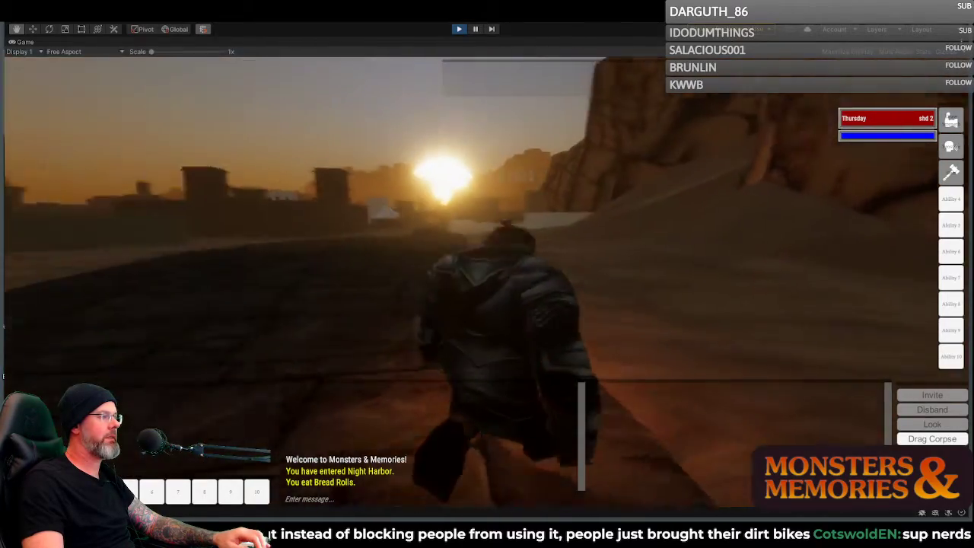
key("d")
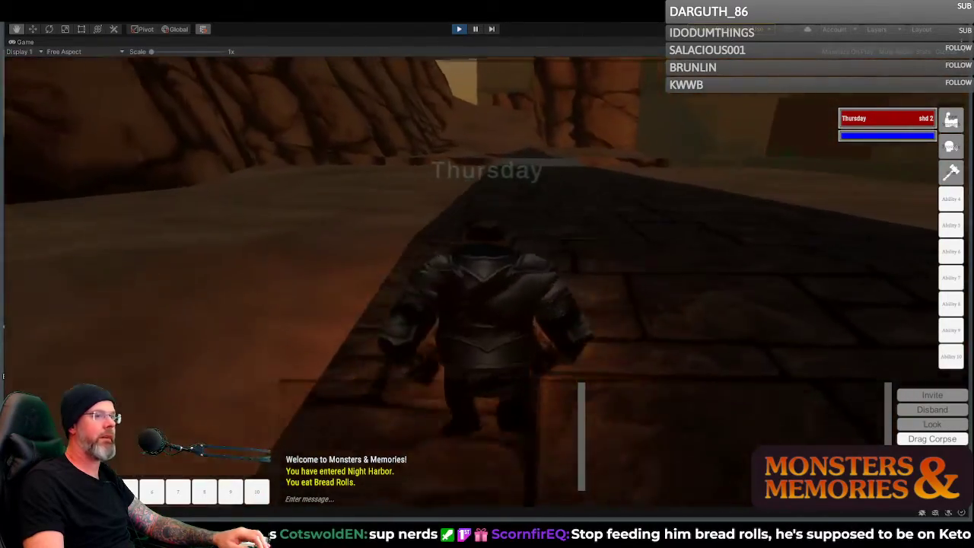
key("a")
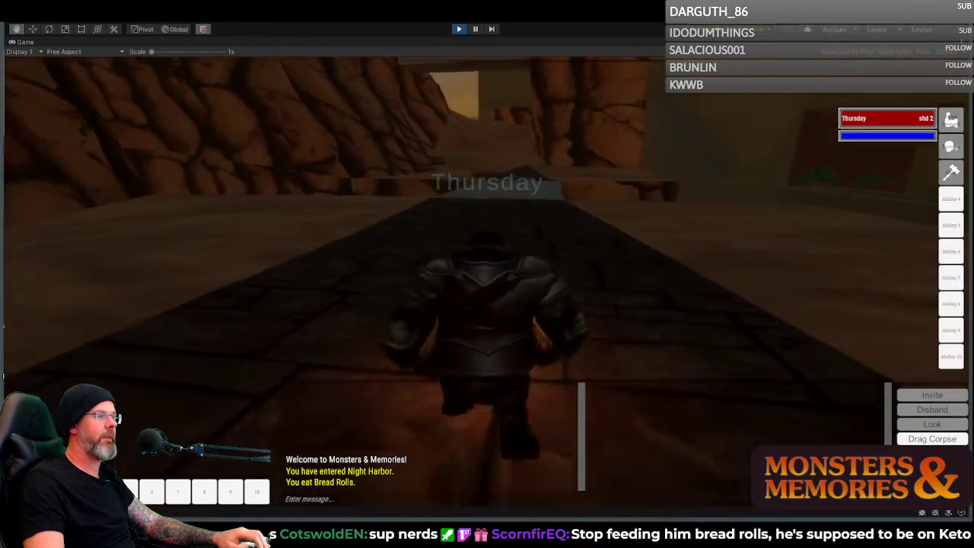
key("d")
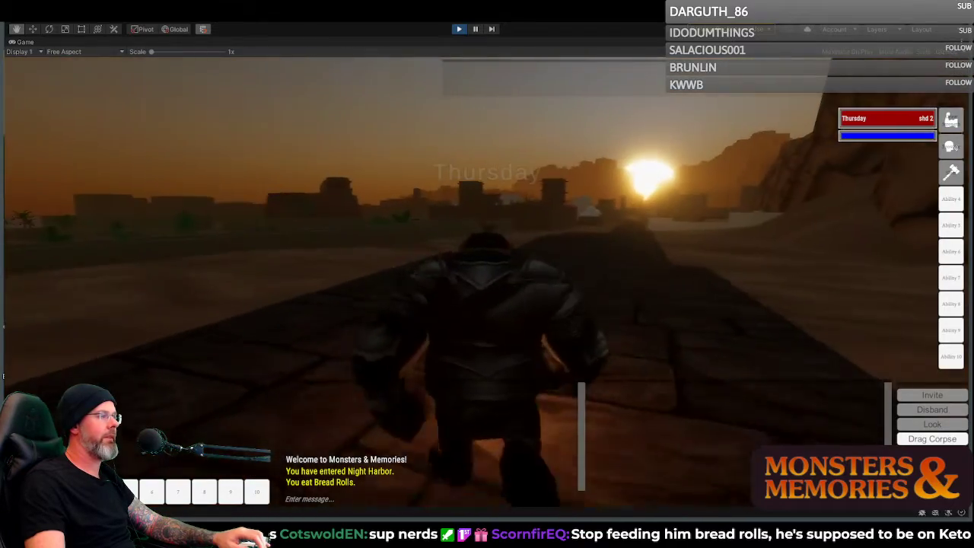
key("d")
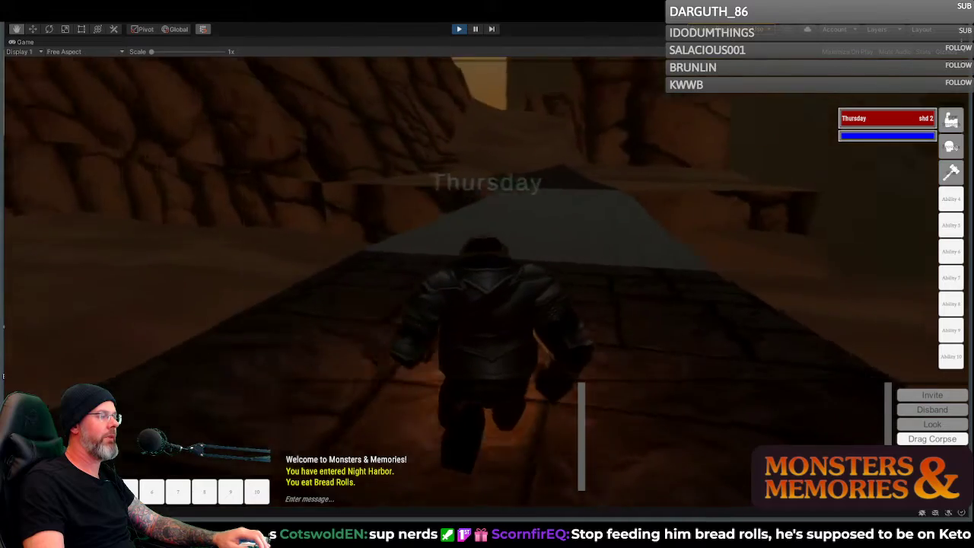
Step: Cross the tiled bridge to the paved road beyond, checking the view back toward the setting sun
key("w")
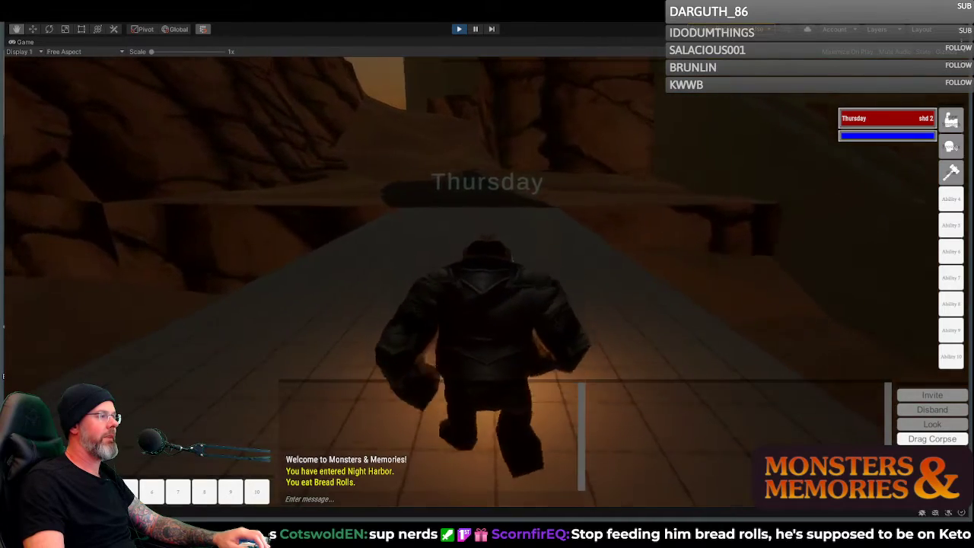
key("a")
key("d")
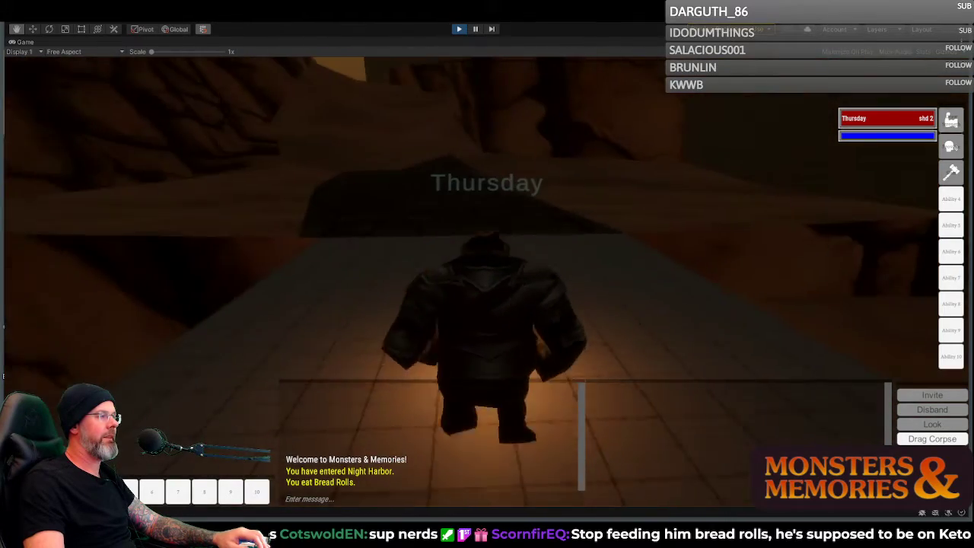
key("a")
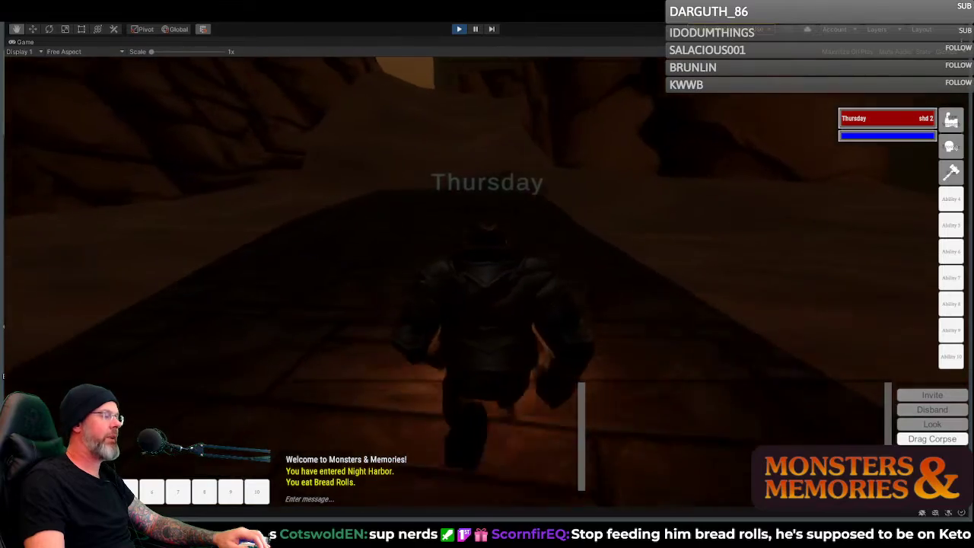
key("a")
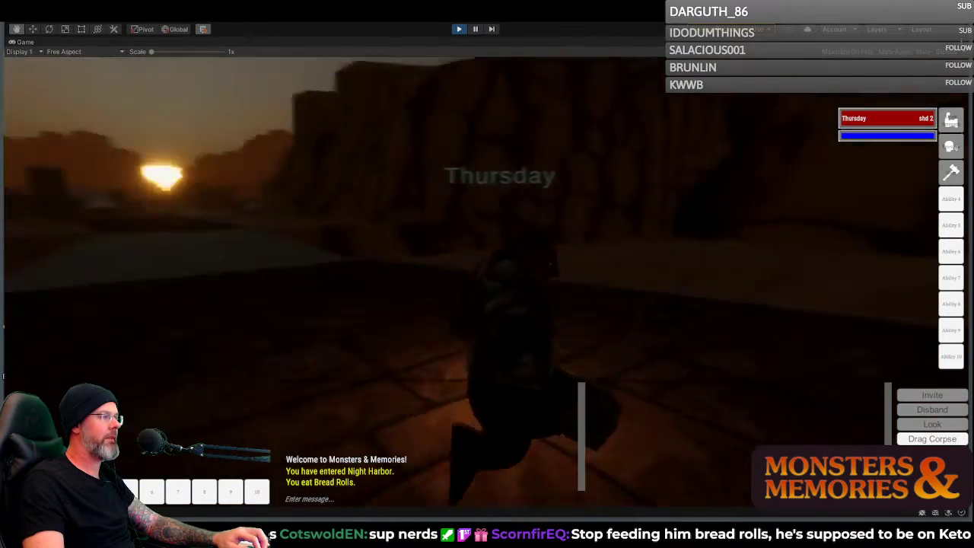
key("d")
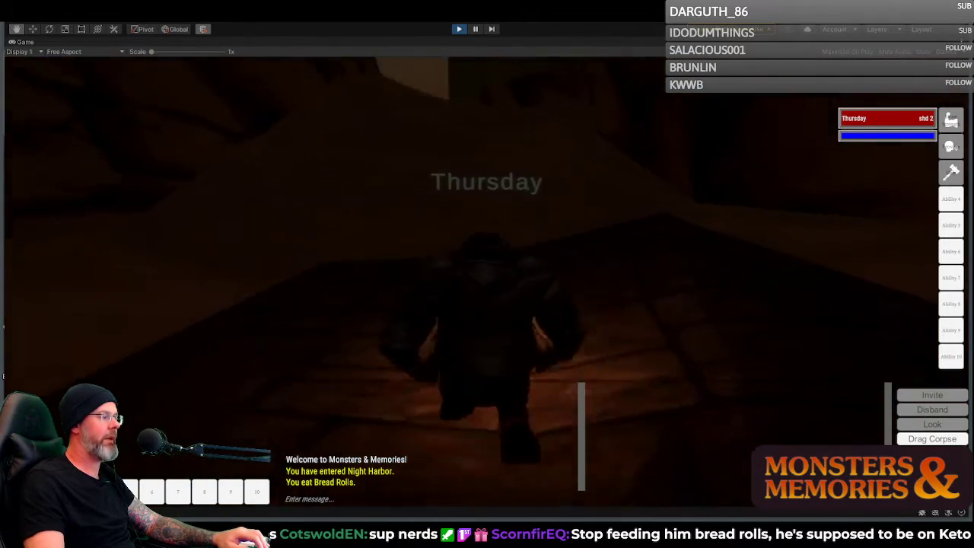
Step: Leave the end of the paved road and climb the dark sandy path through the canyon, looking around along the way
key("w")
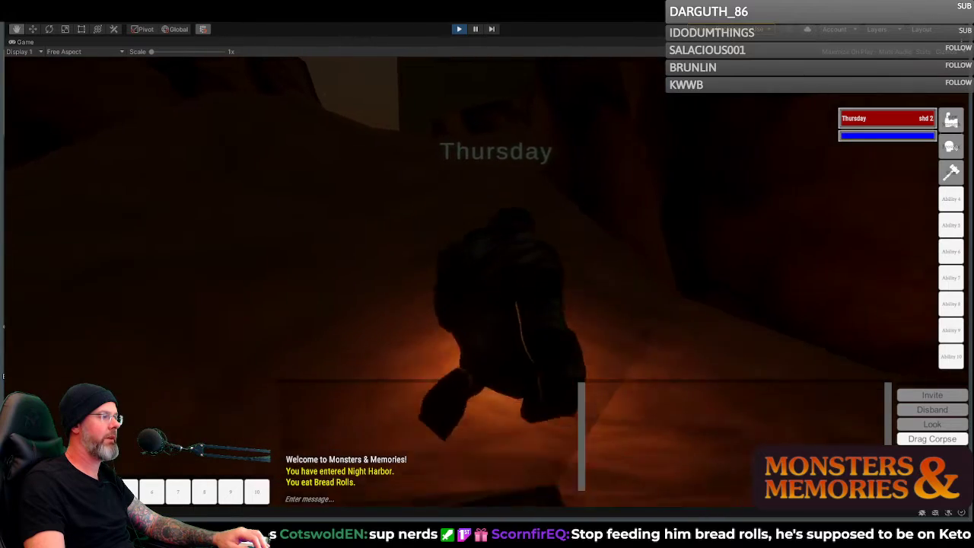
key("w")
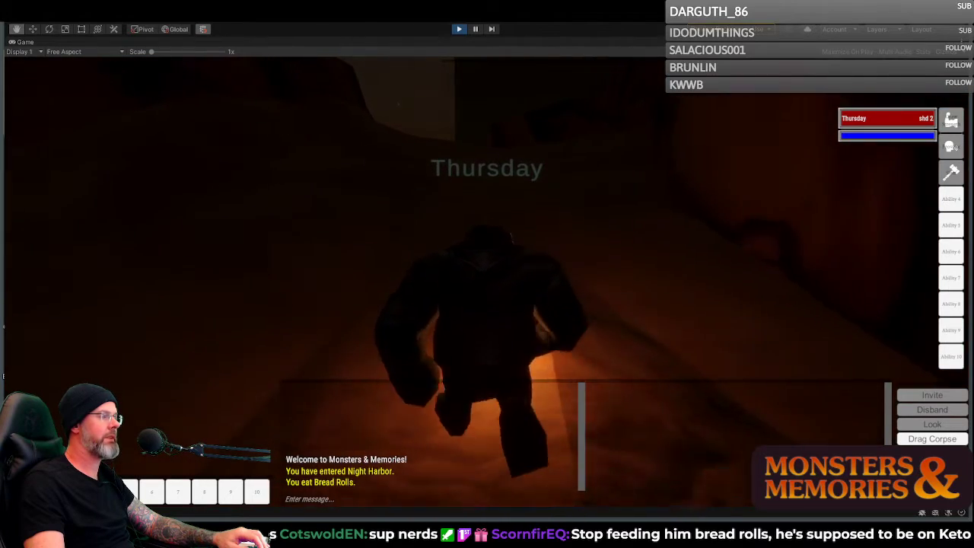
key("w")
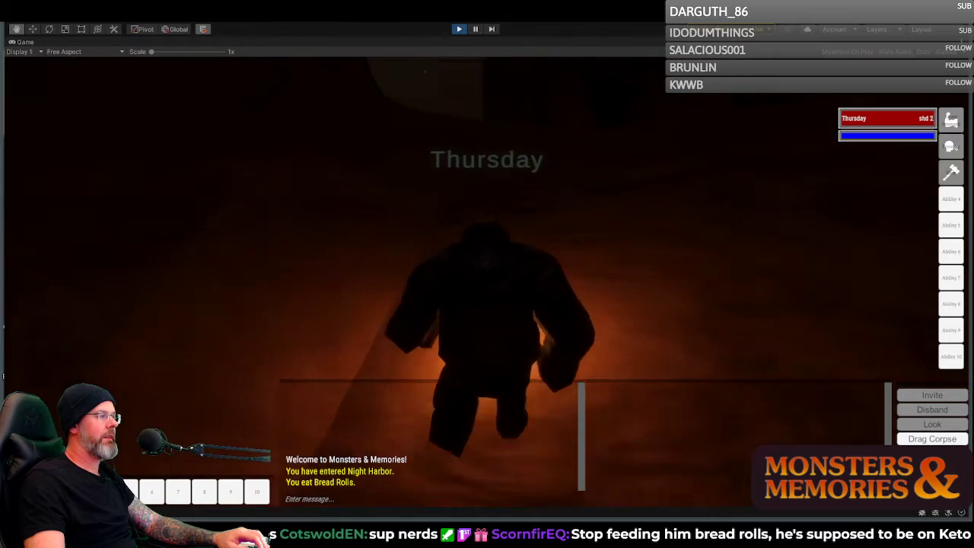
key("w")
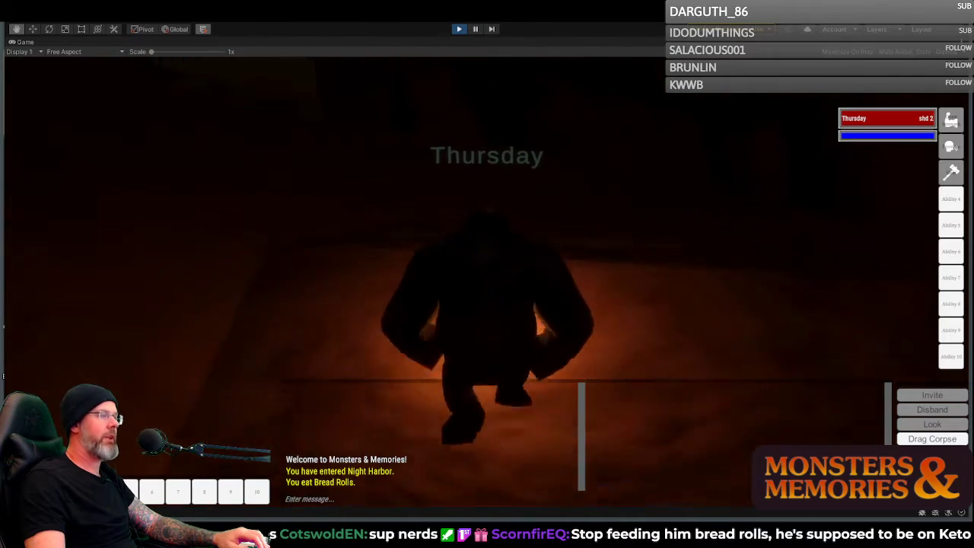
key("w")
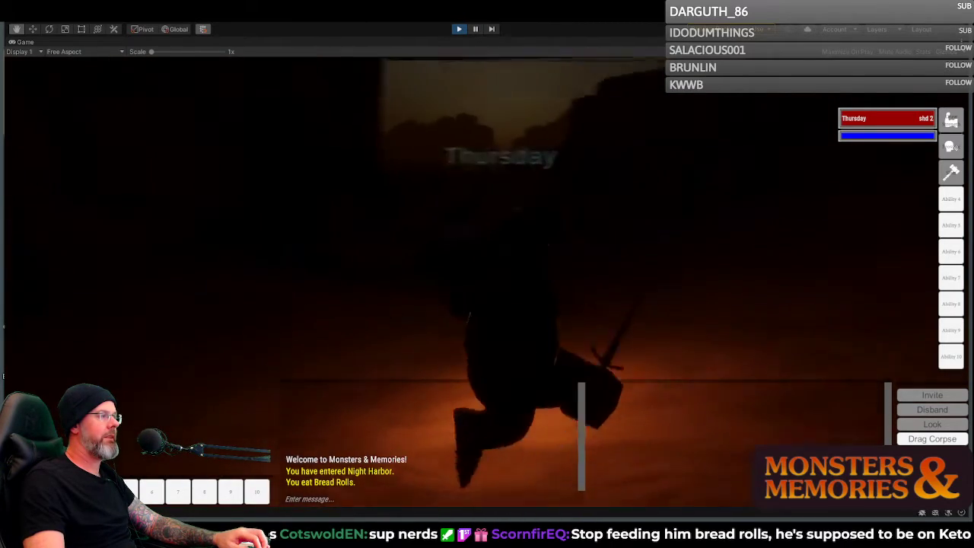
key("w")
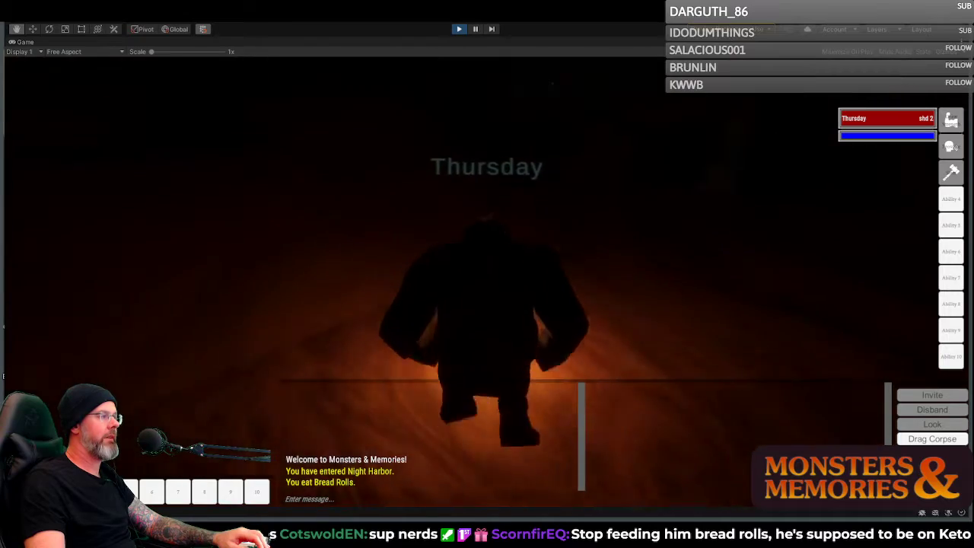
key("w")
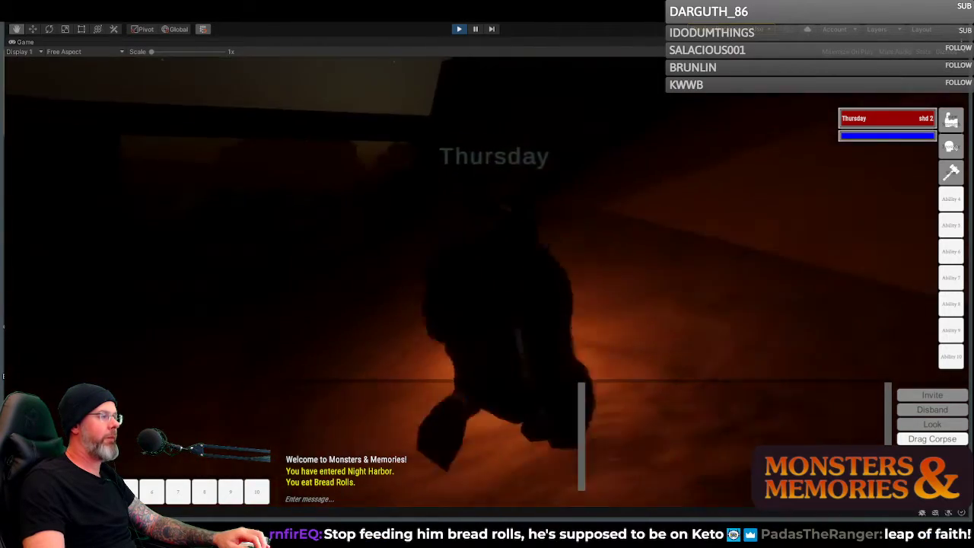
key("w")
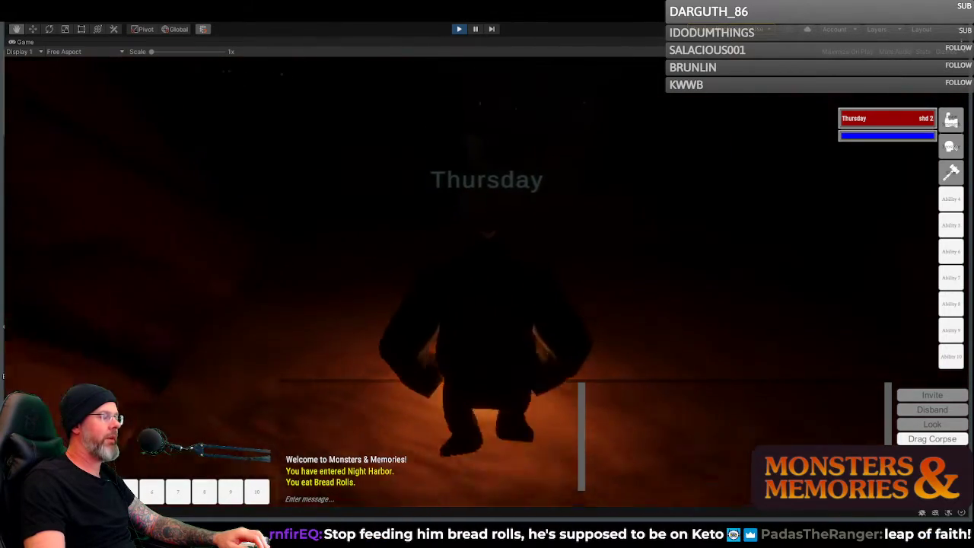
Step: Use a chat command to move the character to the Glass Flats zone and set the camera farther behind it
type("/")
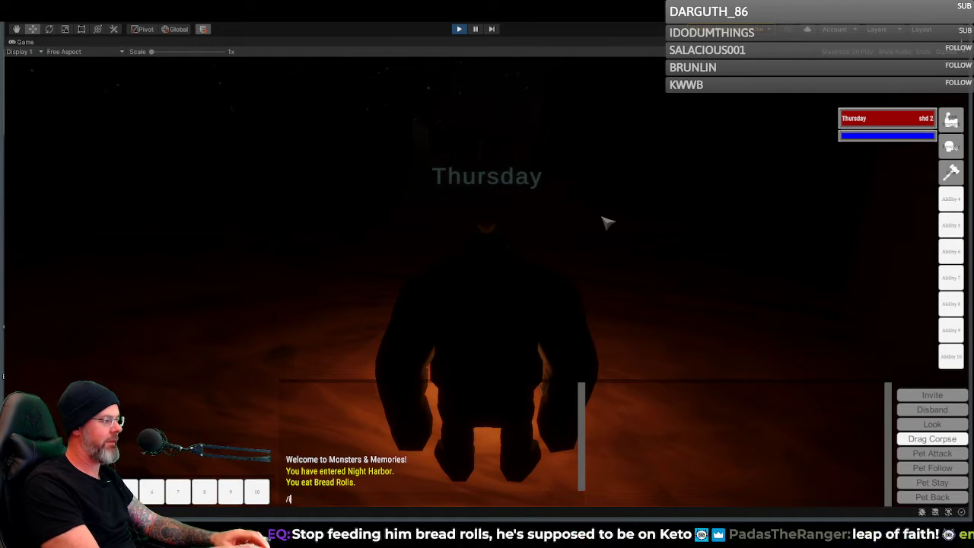
type("izone")
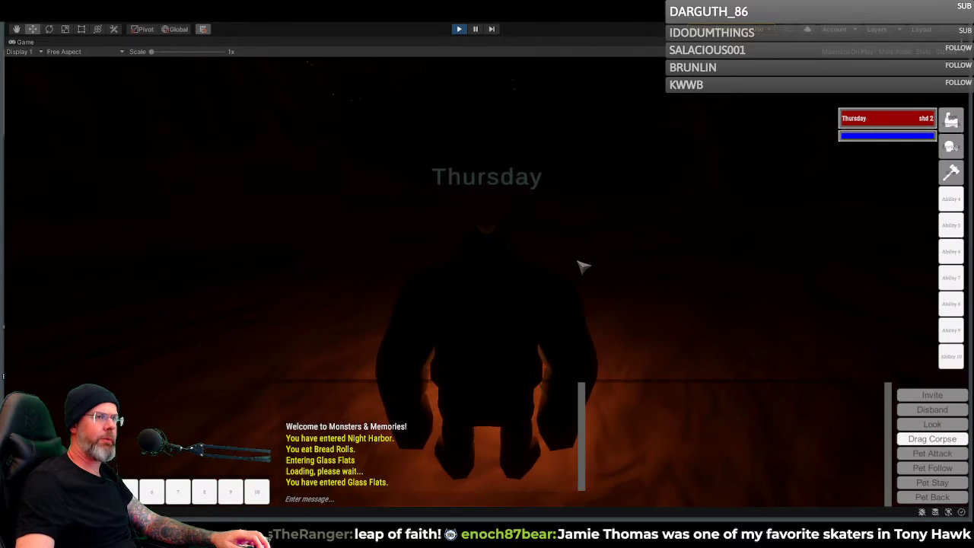
right_click_drag(579, 266, 579, 254)
key("w")
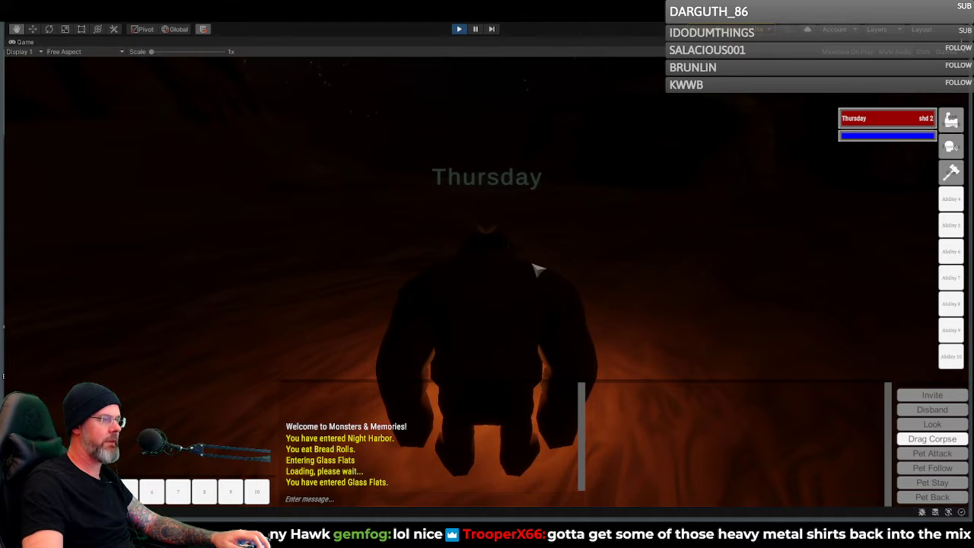
scroll(525, 266, "down", 3)
scroll(486, 274, "up", 2)
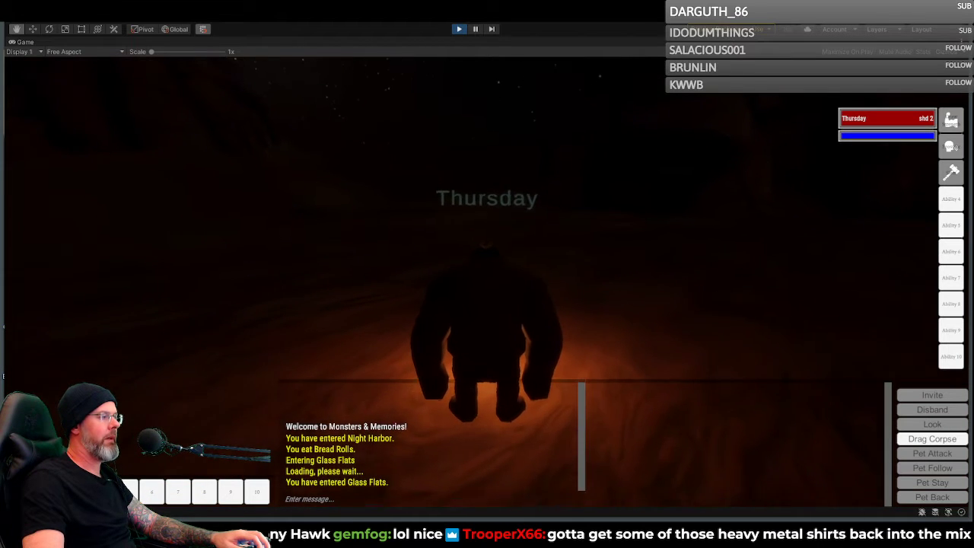
scroll(487, 274, "down", 1)
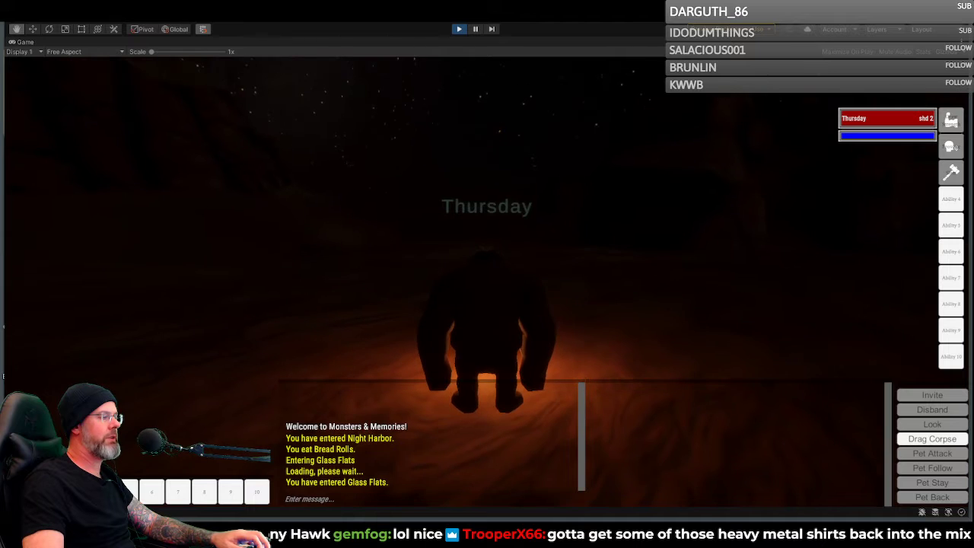
Step: Run across Glass Flats' dark sand, turning to examine the moonlit horizon and the surrounding cliffs
key("w")
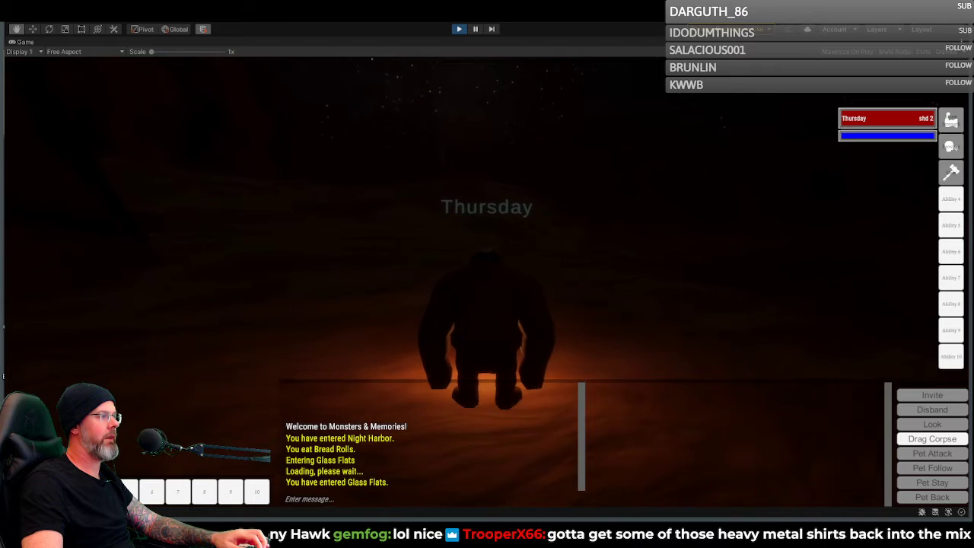
key("d")
key("d")
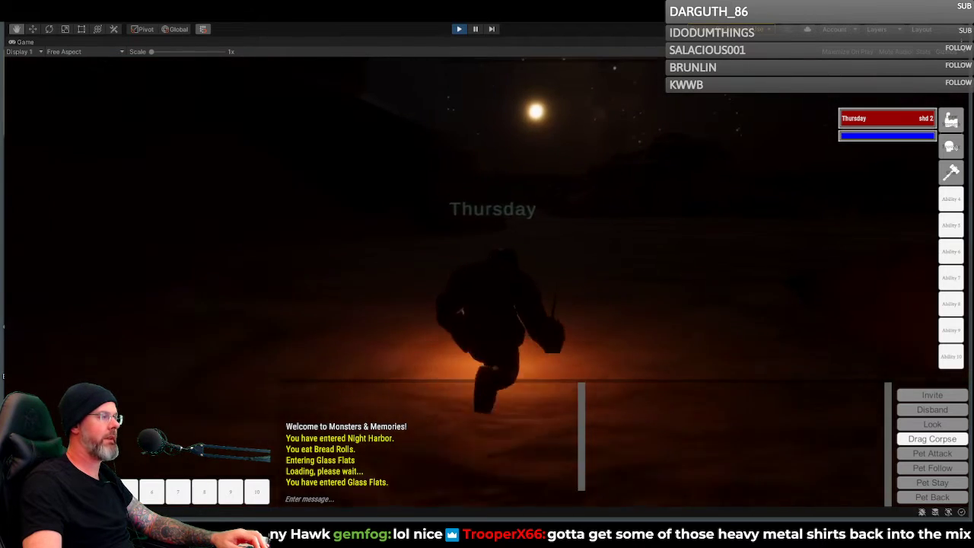
key("a")
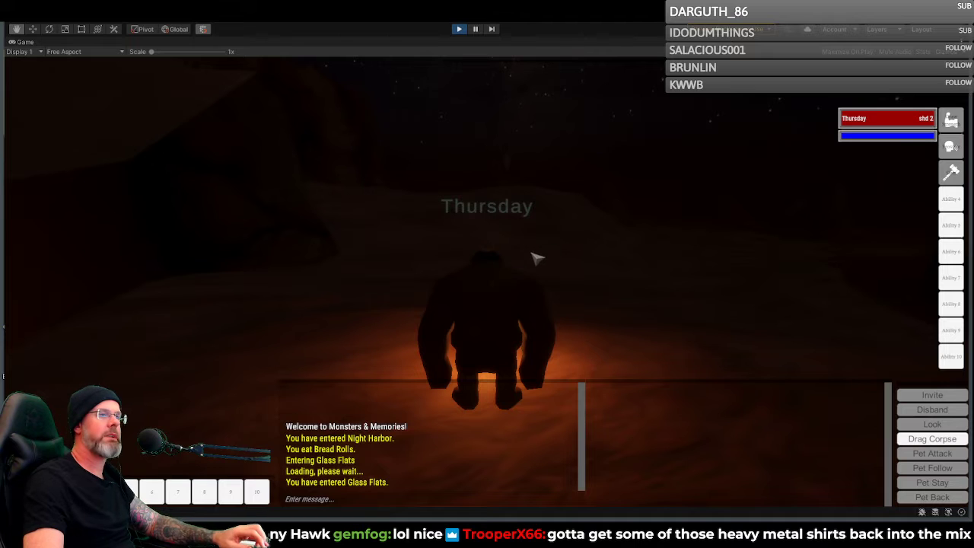
Step: Run the character through the dark dunes and onto the sandy ridge facing the distant white spires
mouse_move(574, 228)
right_mouse_down()
mouse_move(700, 228)
mouse_move(570, 228)
right_mouse_up()
key("w")
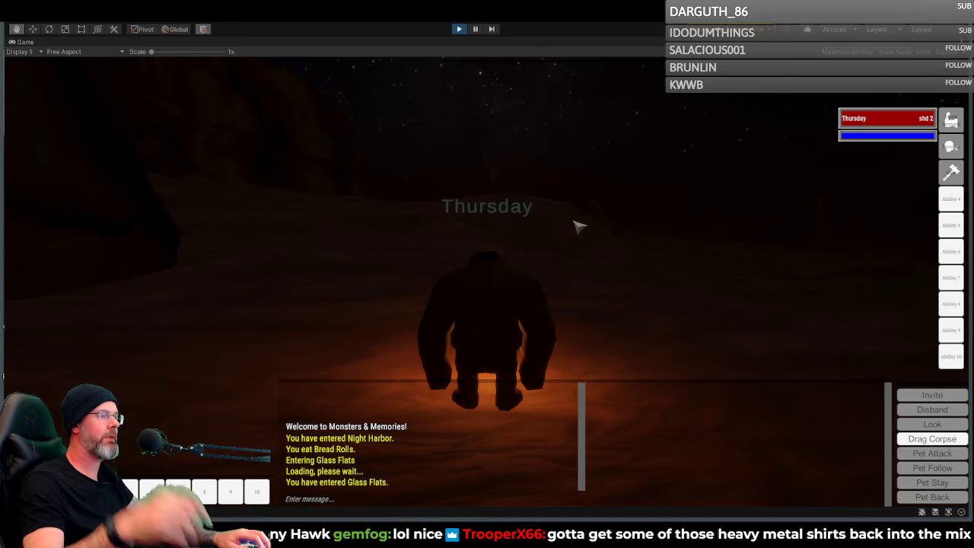
right_click_drag(576, 199, 434, 199)
key("w")
key("w")
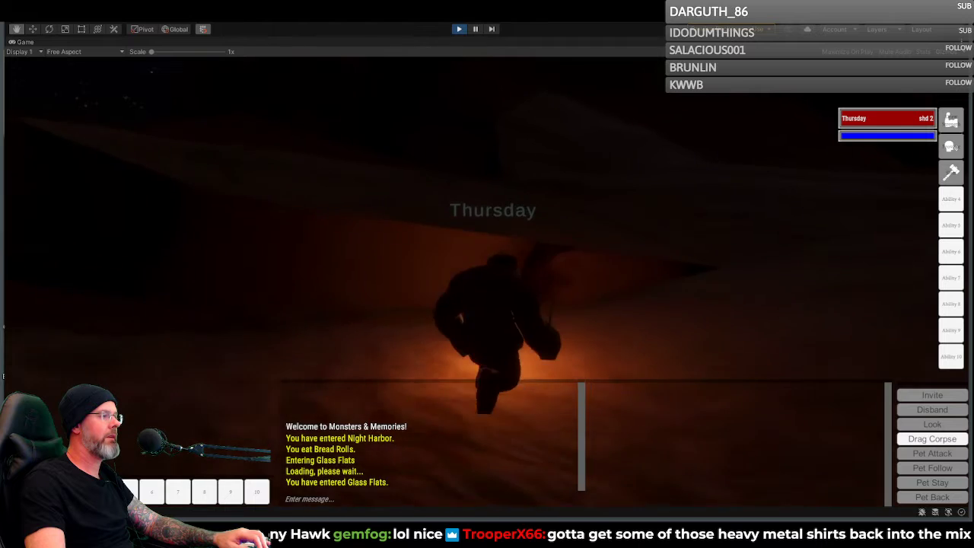
key("w")
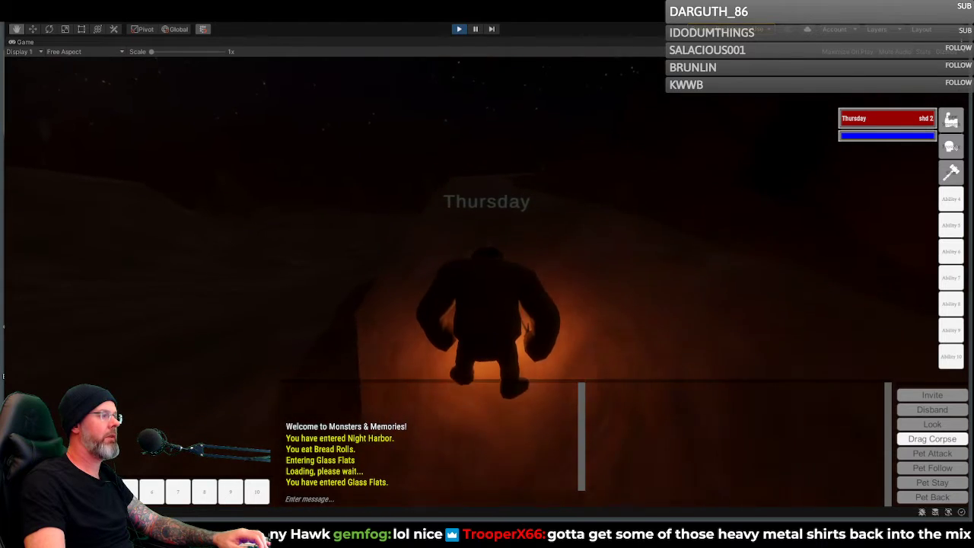
key("w")
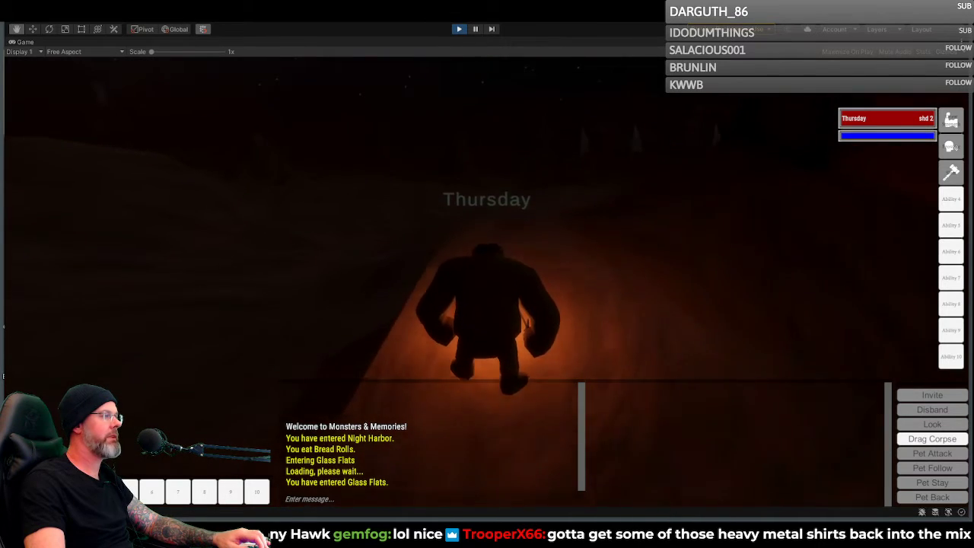
key("w")
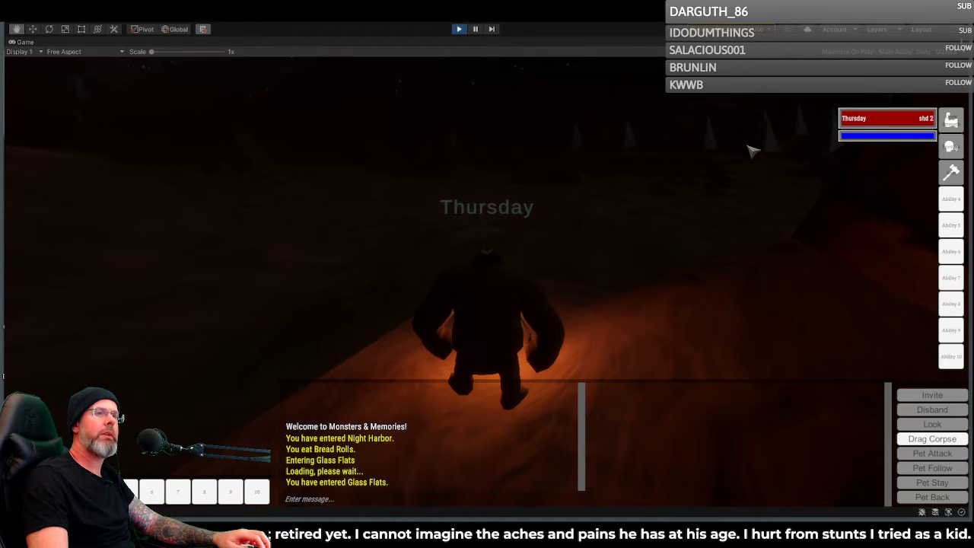
Step: Look around from the ridge, and descend onto the dark sand below it
right_click_drag(750, 146, 685, 146)
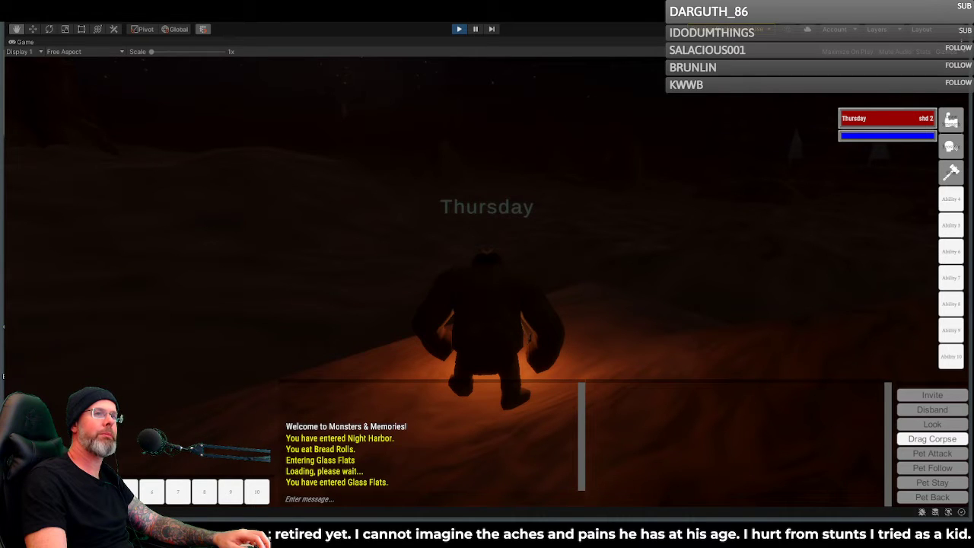
key("w")
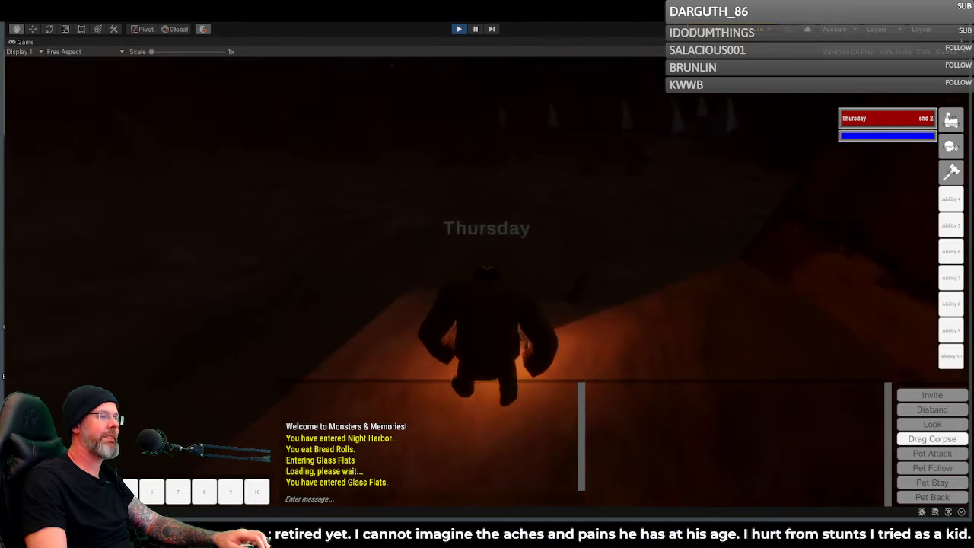
key("w")
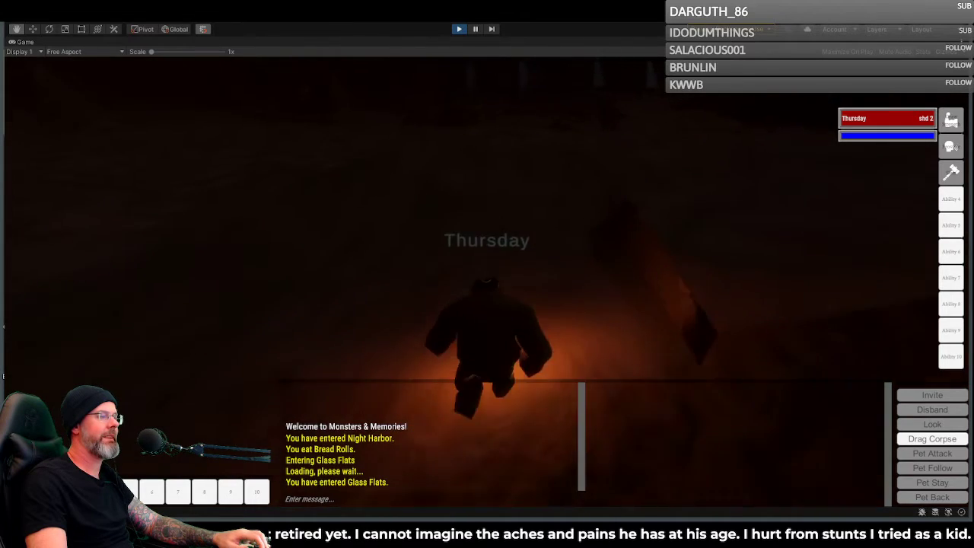
key("w")
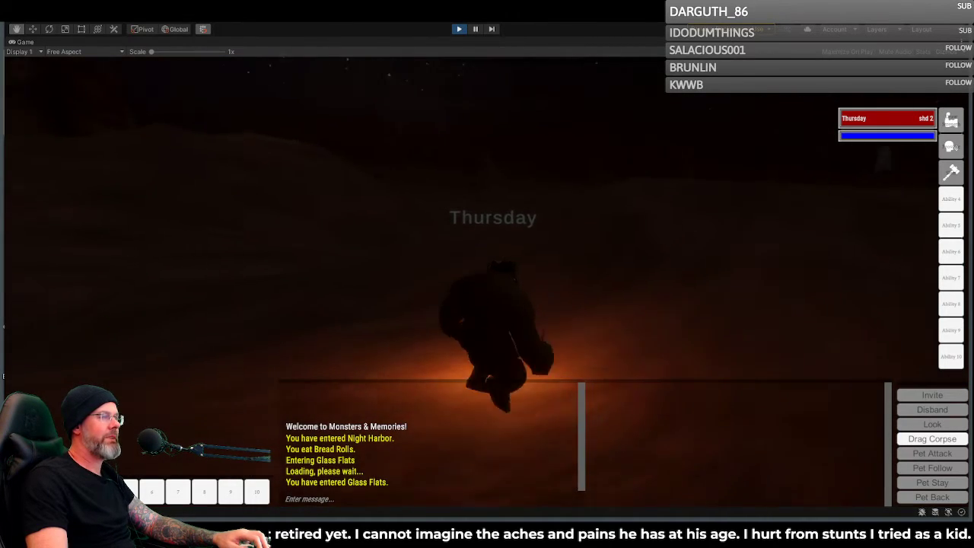
Step: Set the zone's world time to 6 am with the timeset chat command
type("/")
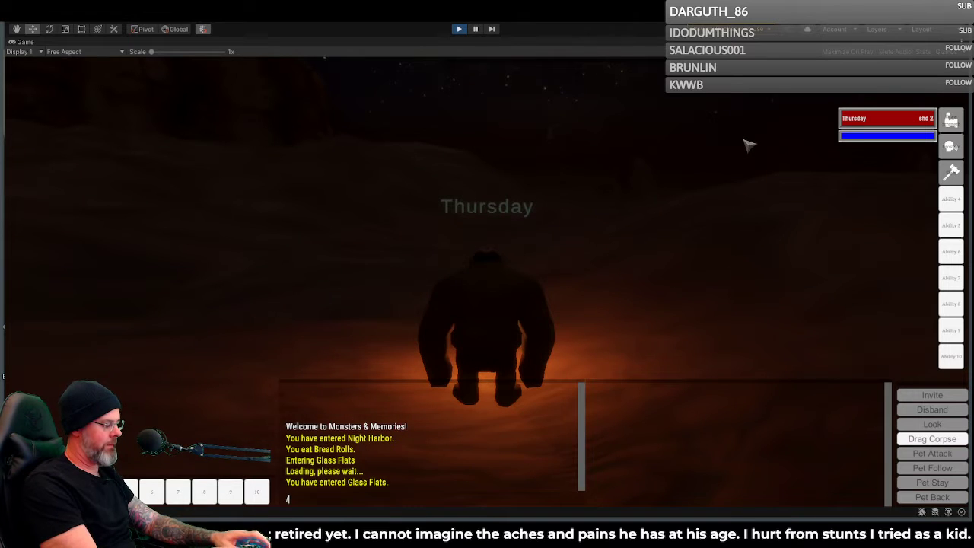
type("timeset 6 am")
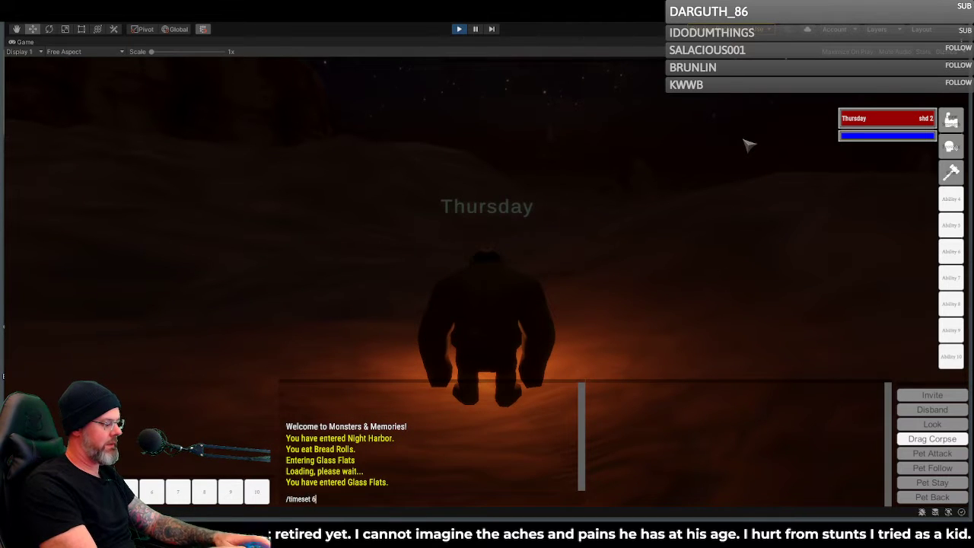
key("Return")
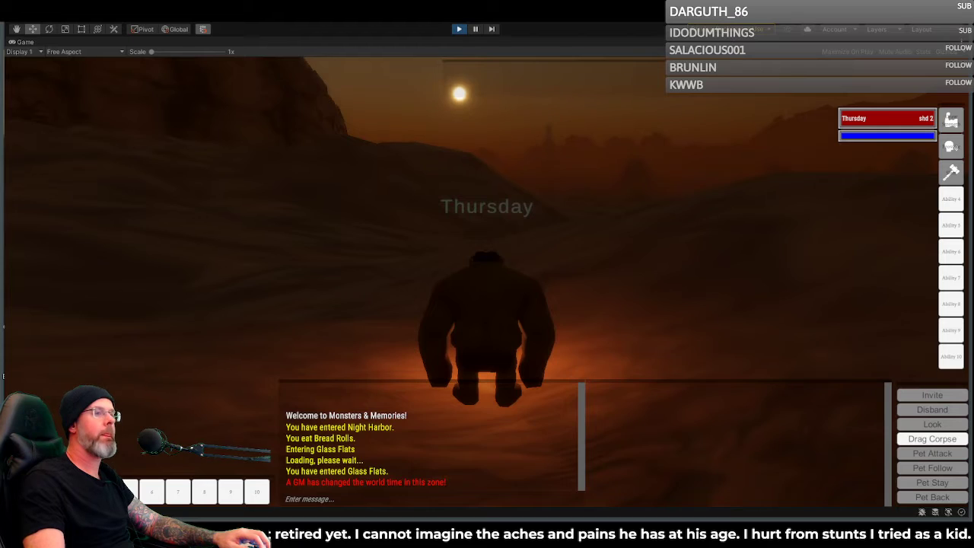
Step: Run across the dawn-lit sand toward the rising sun and along the slope of the large dune
key("w")
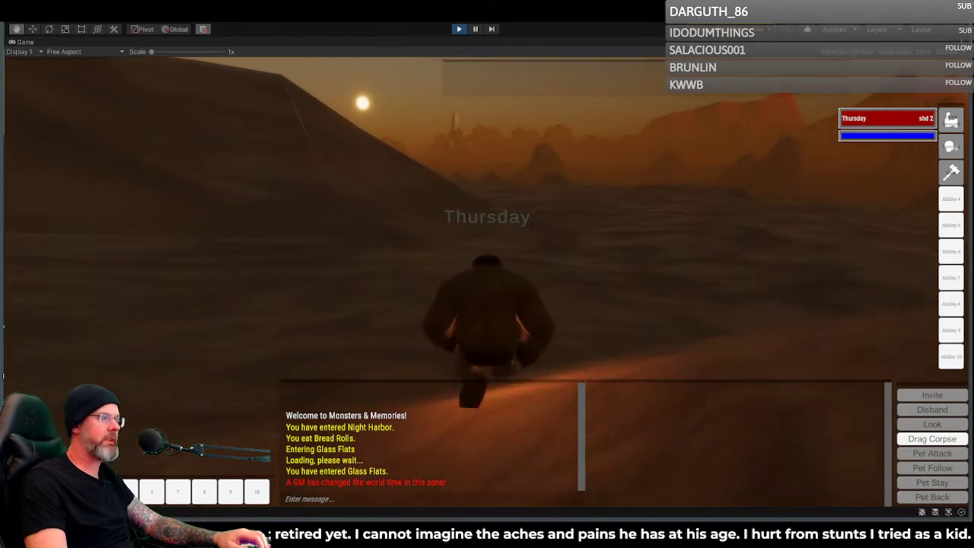
key("d")
key("d")
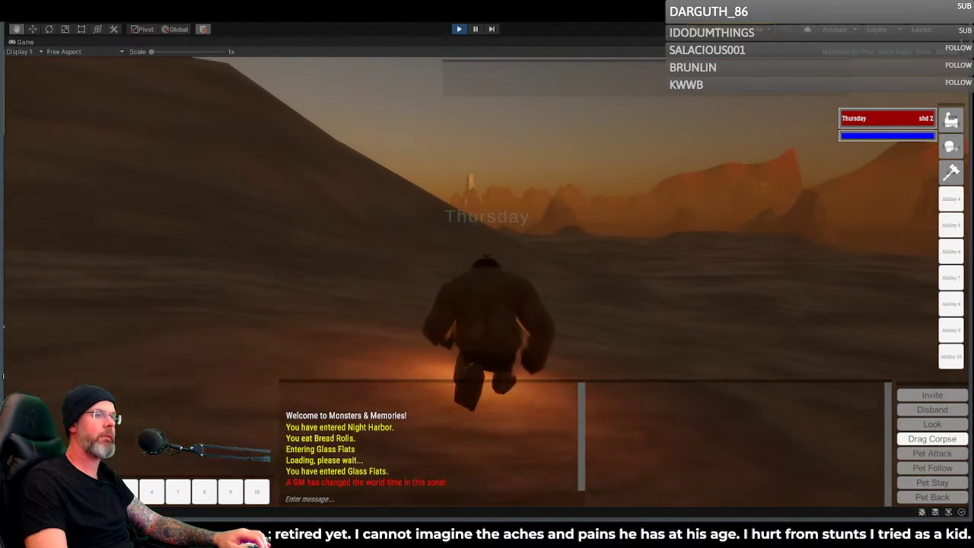
key("a")
key("a")
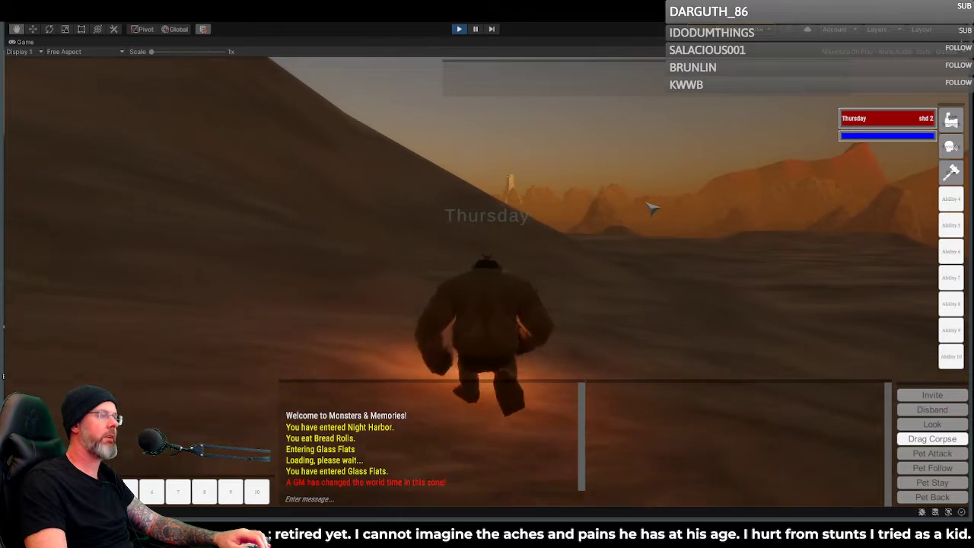
key("a")
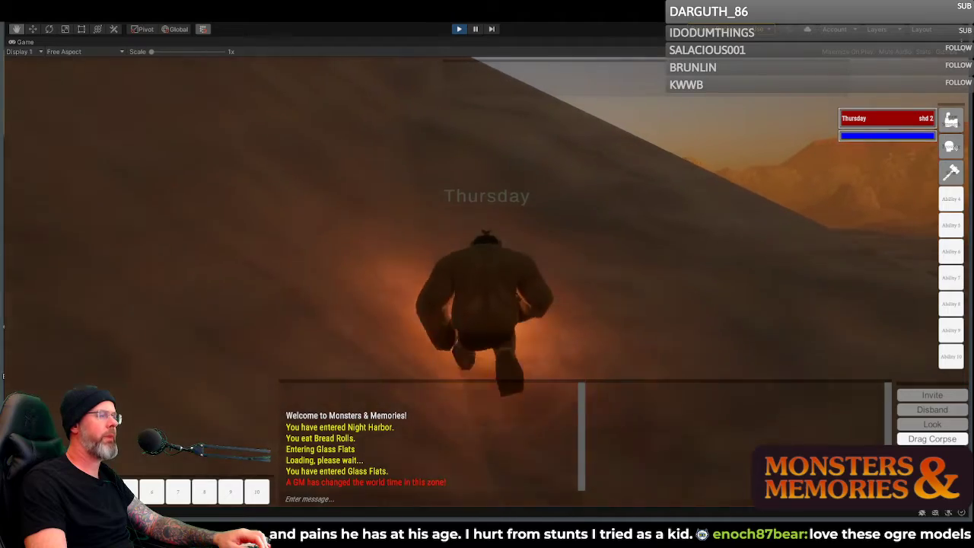
right_click_drag(585, 215, 475, 160)
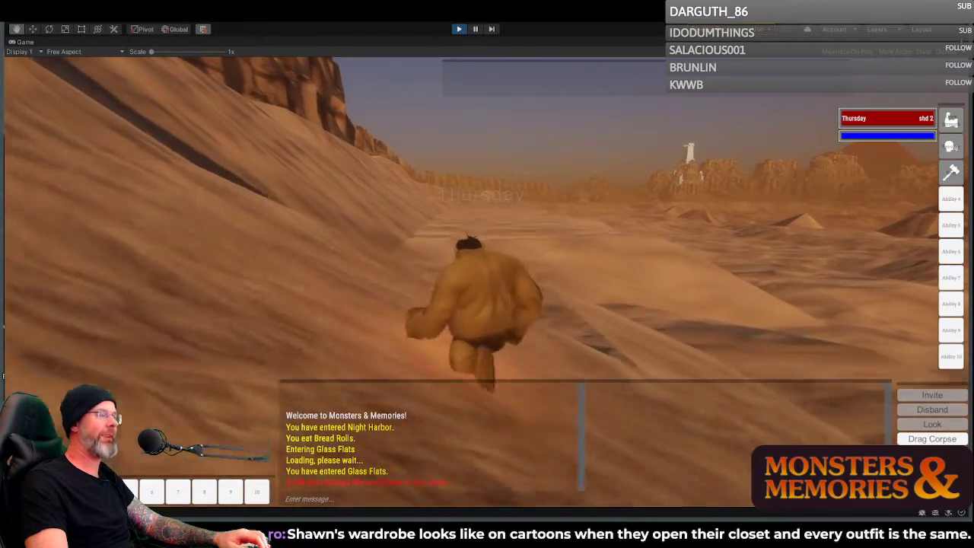
Step: Cross the daylit flats toward the distant white tower, swinging the camera around to view the character against the sun
key("d")
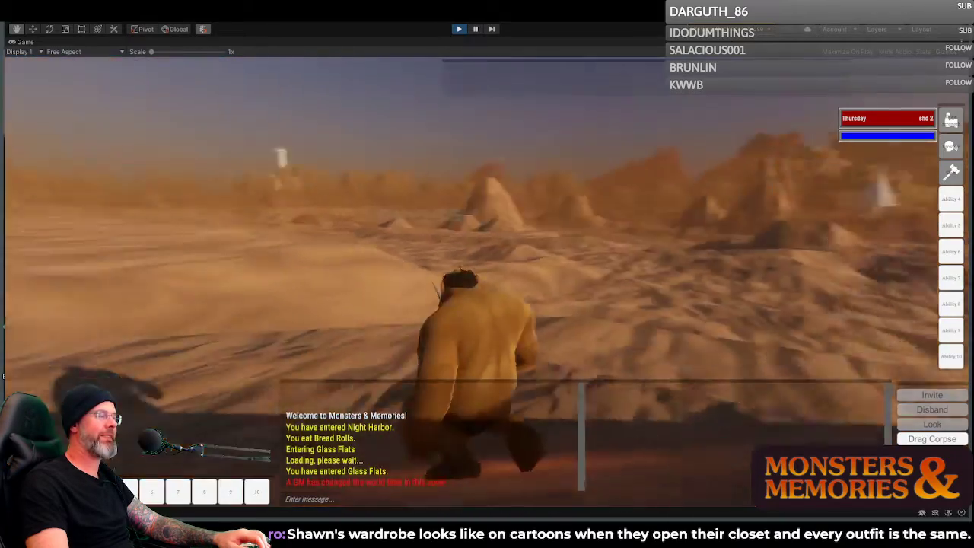
key("w")
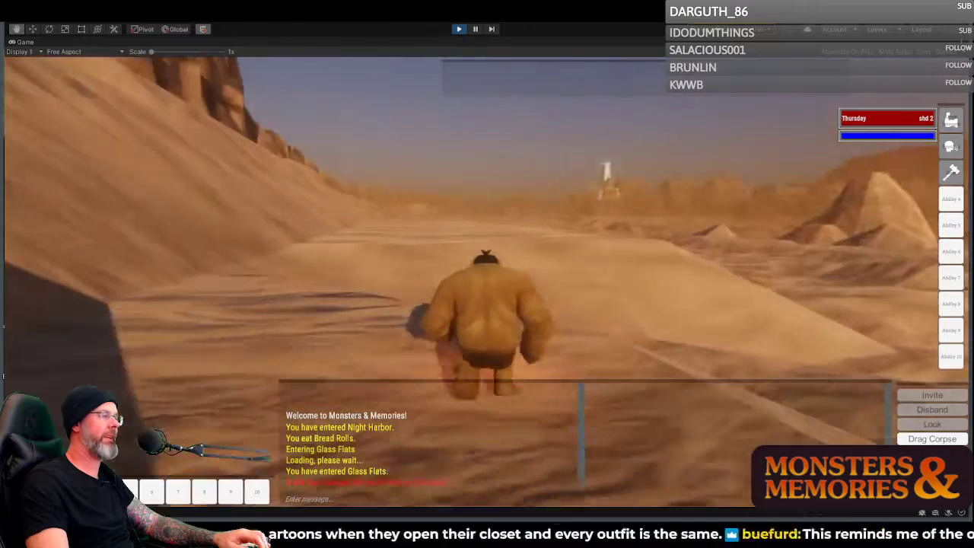
key("a")
key("d")
key("d")
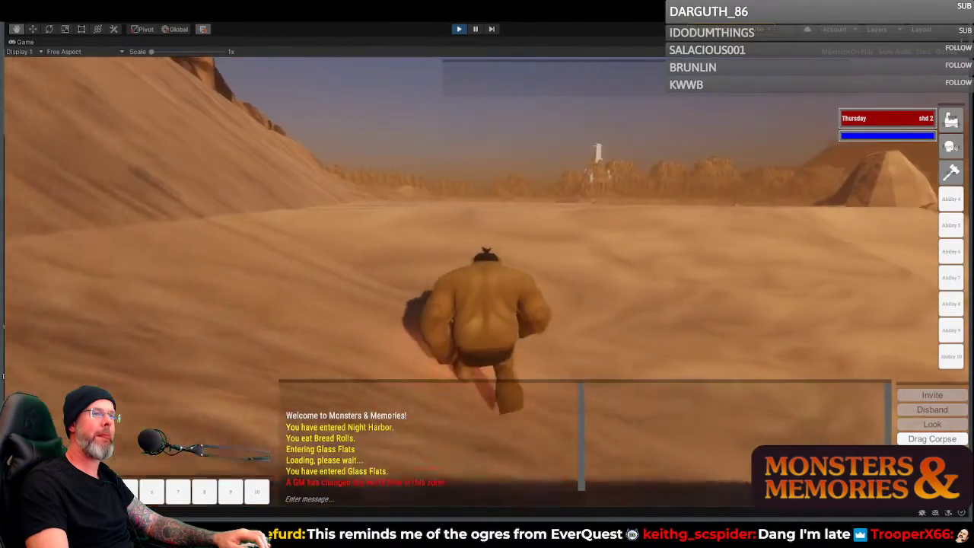
key("w")
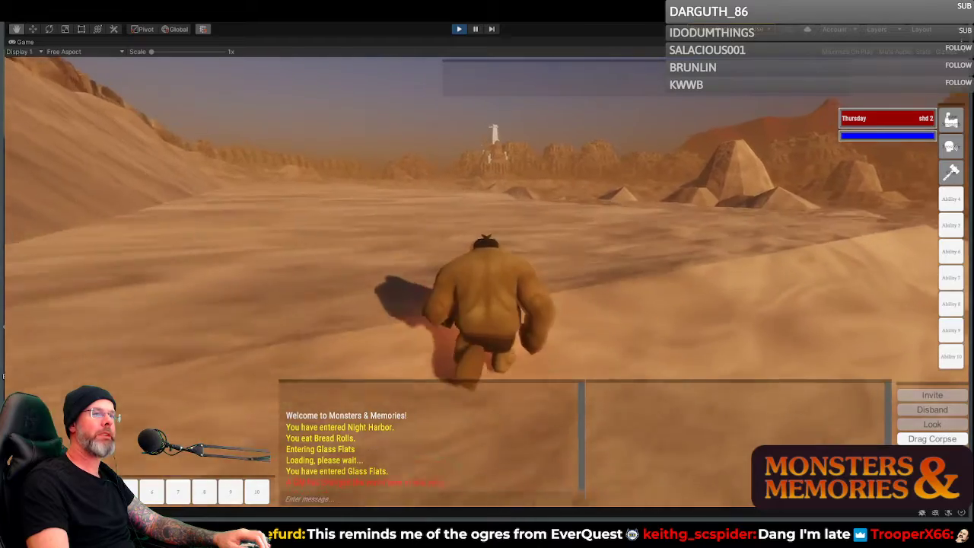
right_click_drag(433, 268, 631, 247)
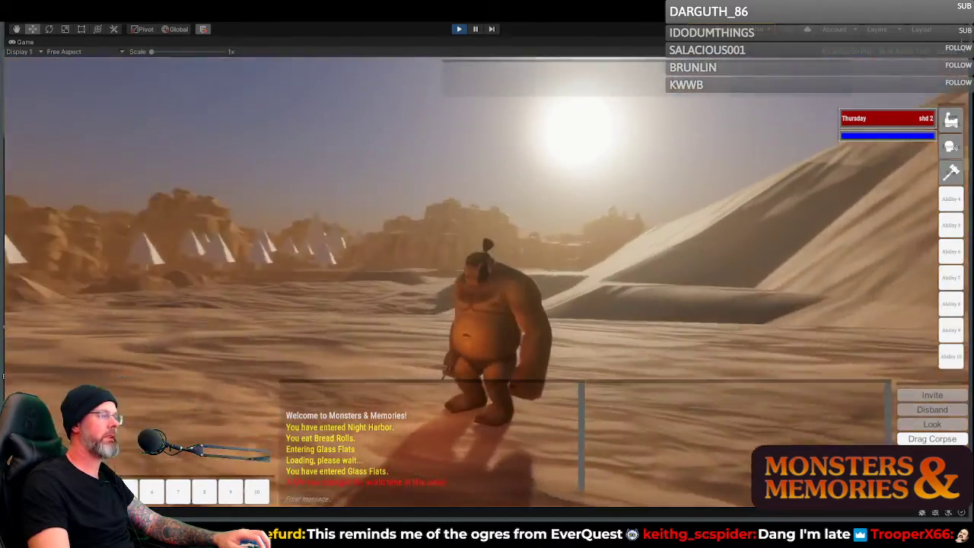
key("w")
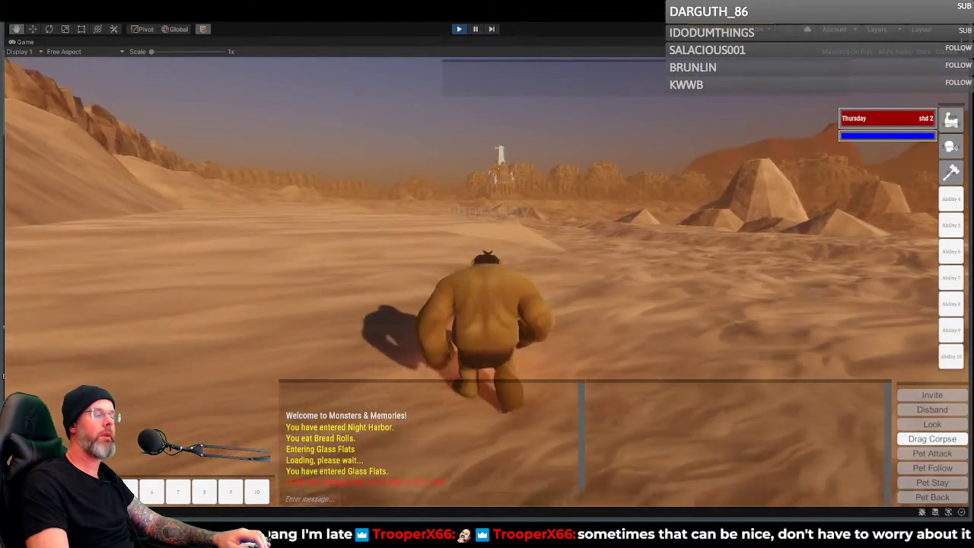
Step: Check the character's inventory and continue running over the open sand toward the white tower
key("i")
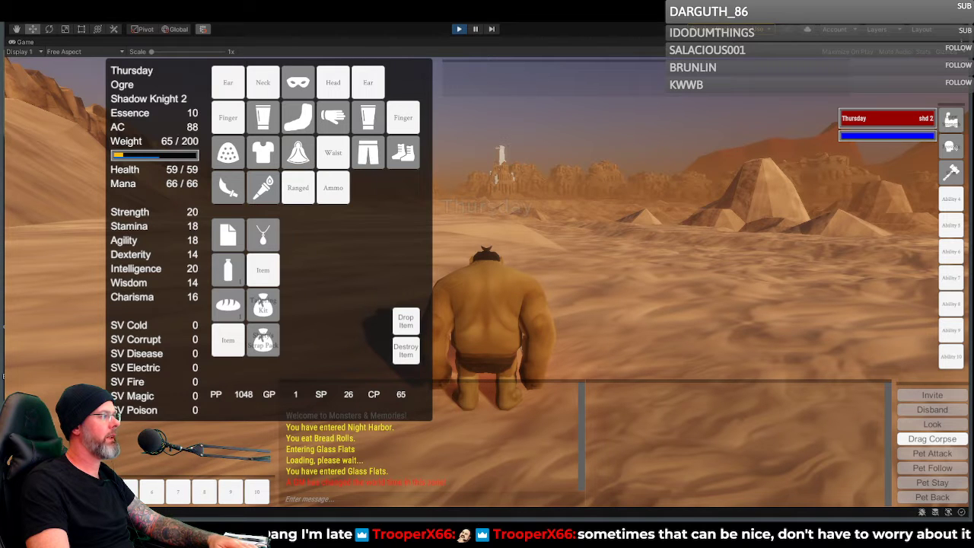
key("i")
key("w")
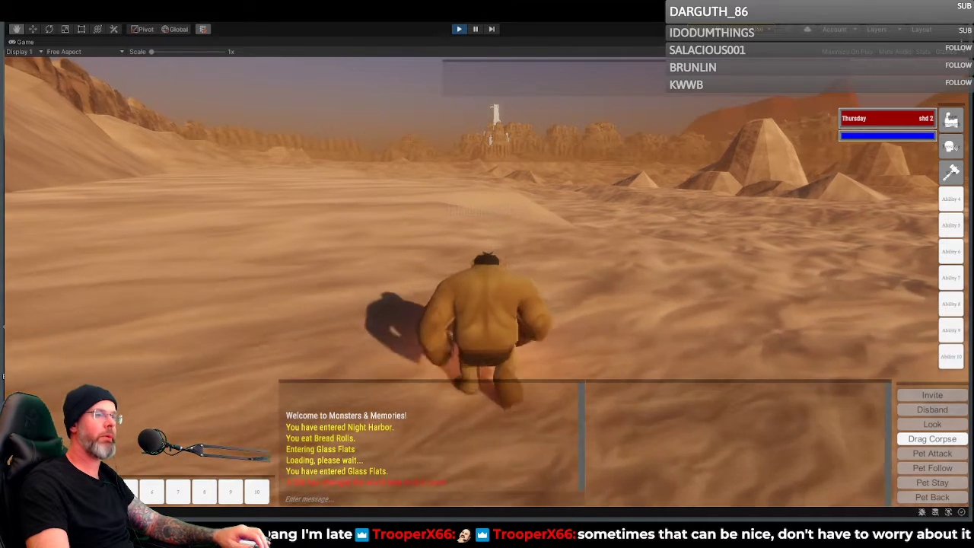
key("d")
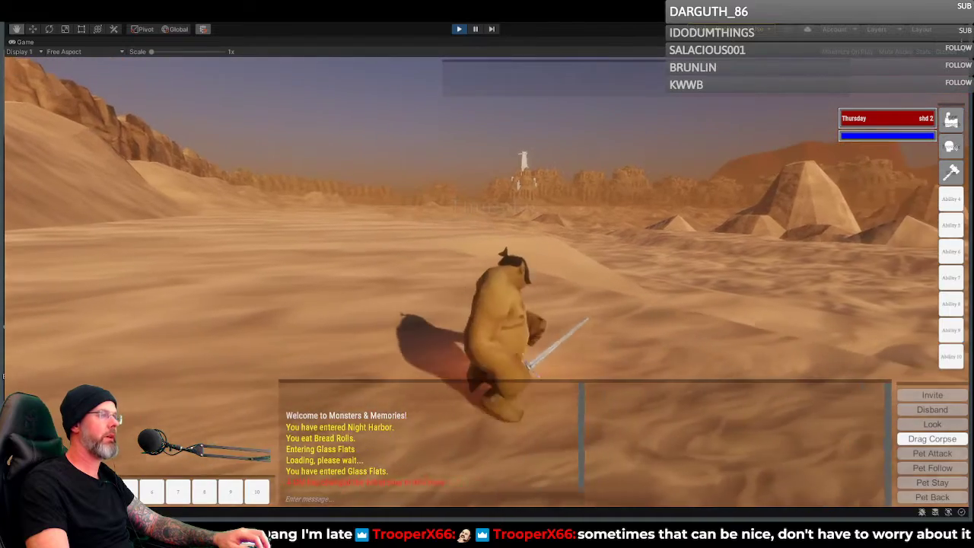
right_click_drag(458, 238, 411, 238)
key("w")
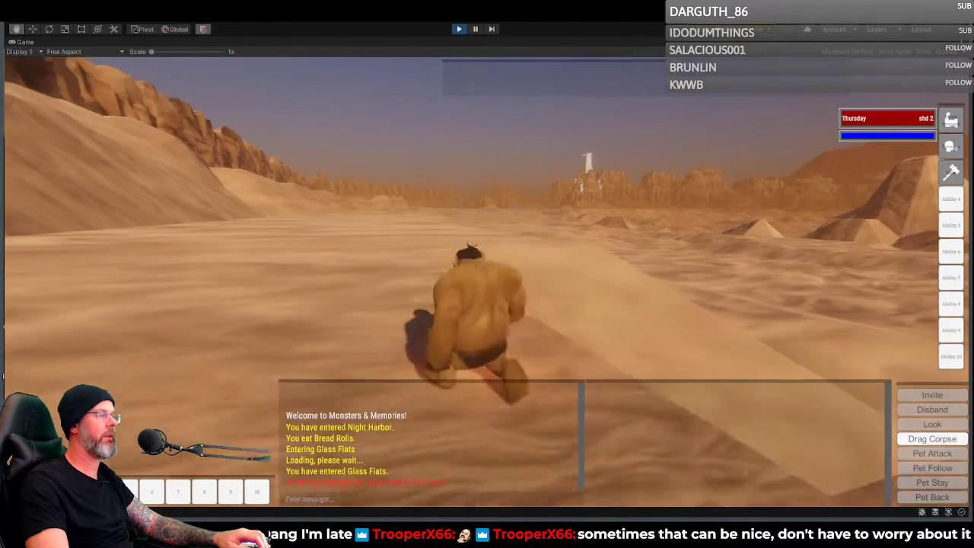
Step: Revisit the inventory, close it, and resume running across the pale flats along the cliff line
key("i")
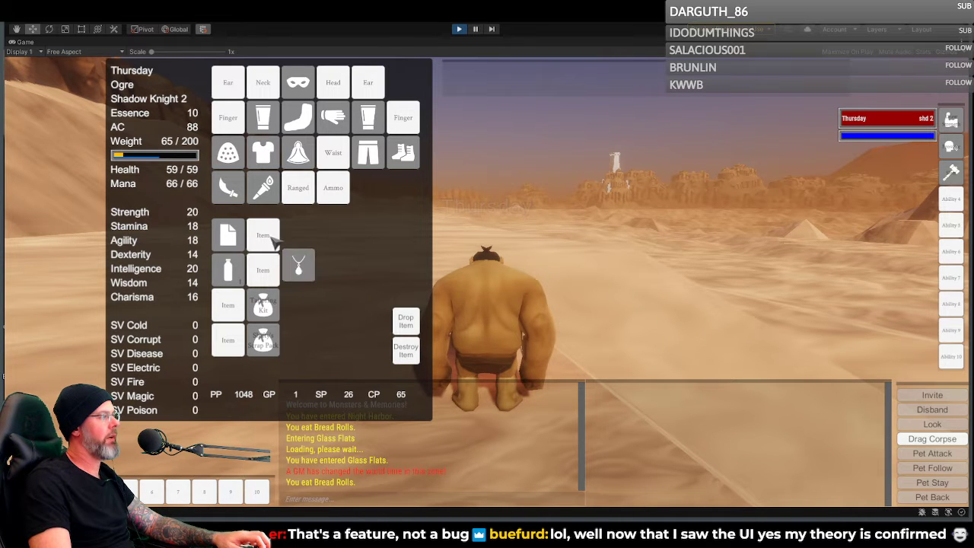
key("i")
key("w")
right_click_drag(423, 251, 339, 248)
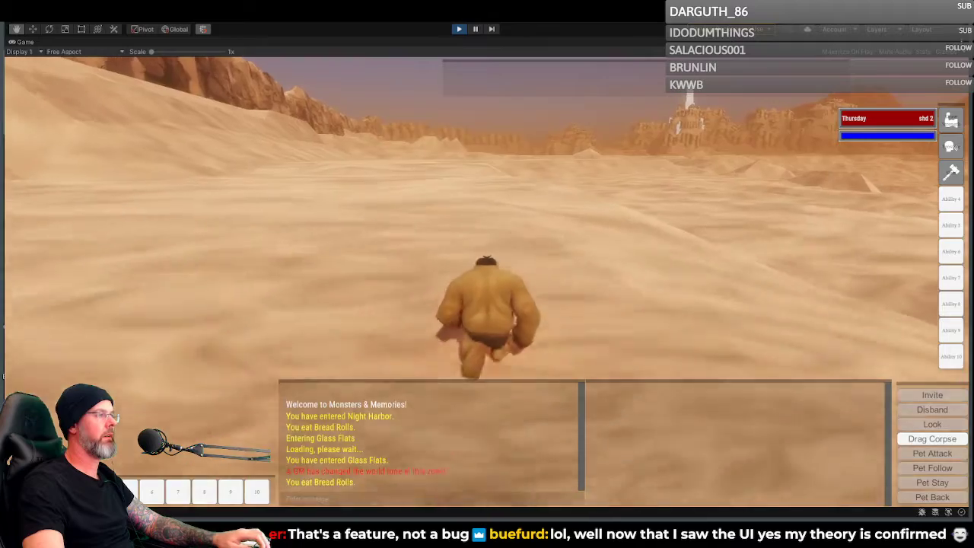
key("a")
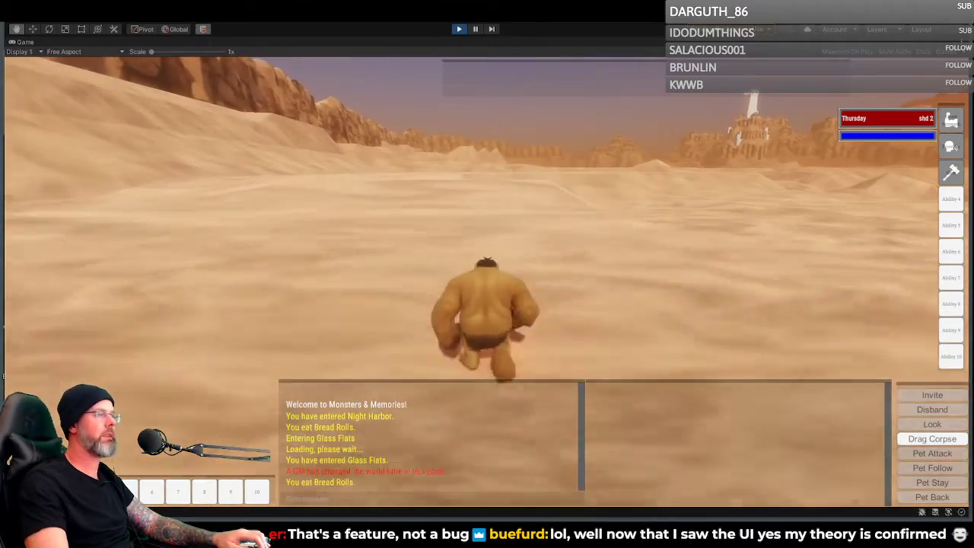
key("a")
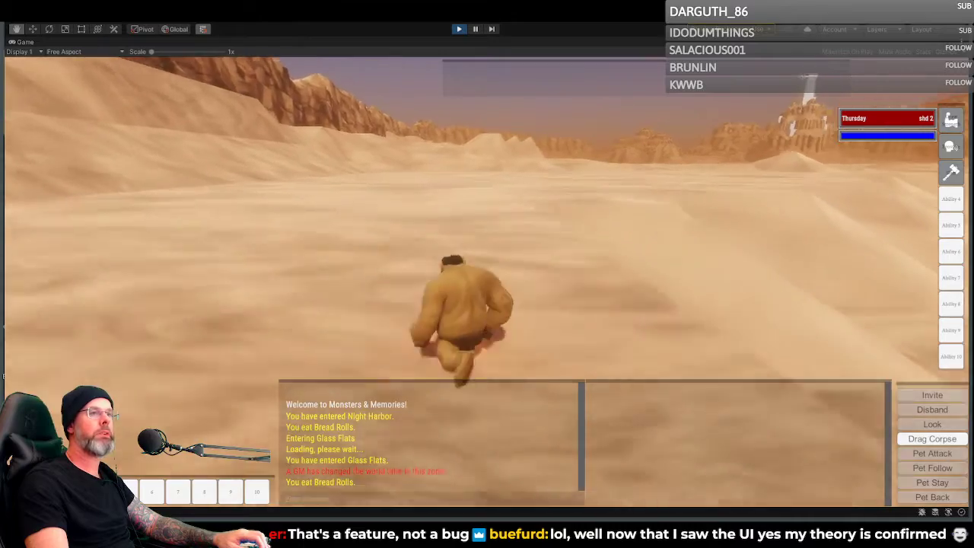
Step: Steer and jump across the pale sand past the pyramid-shaped dunes, surveying the tower and surrounding cliffs
key("d")
key("d")
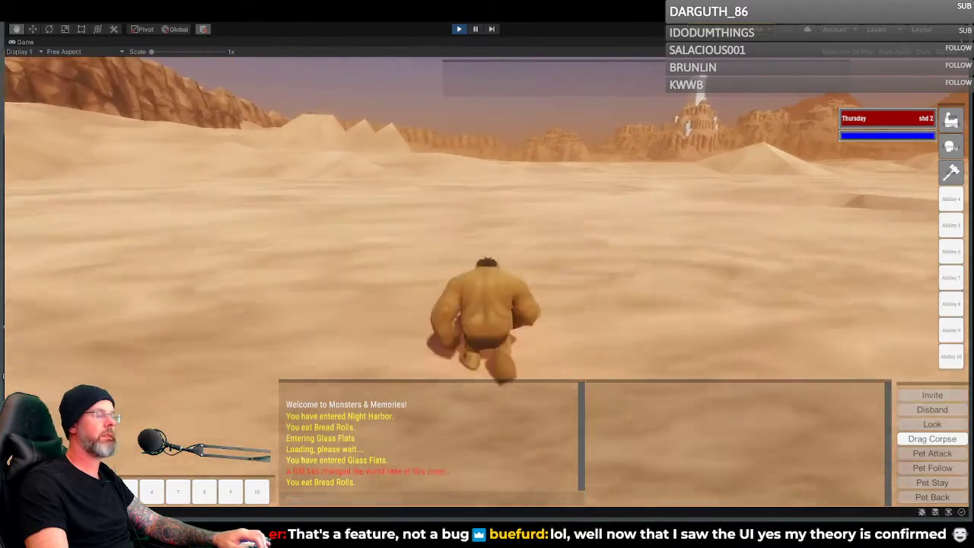
key("d")
key("a")
key("space")
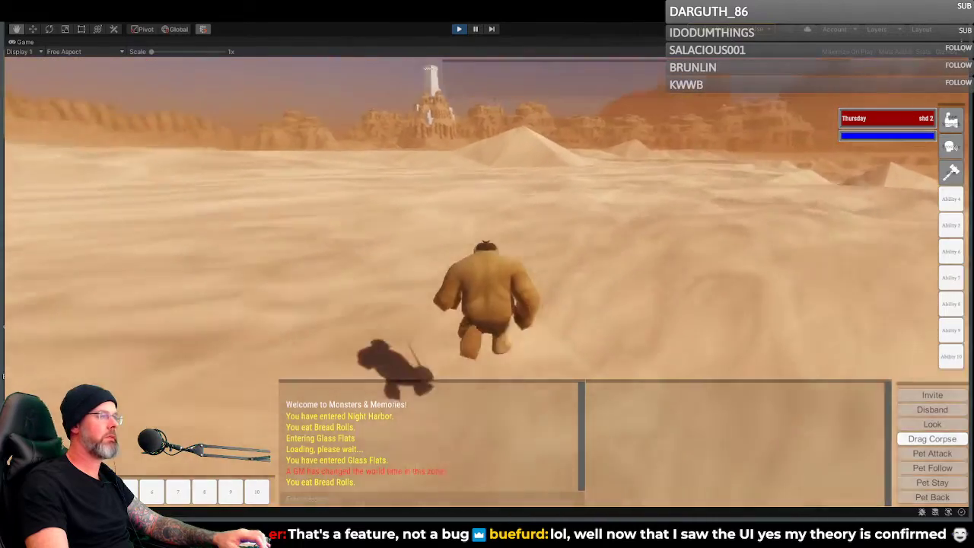
key("d")
key("d")
key("a")
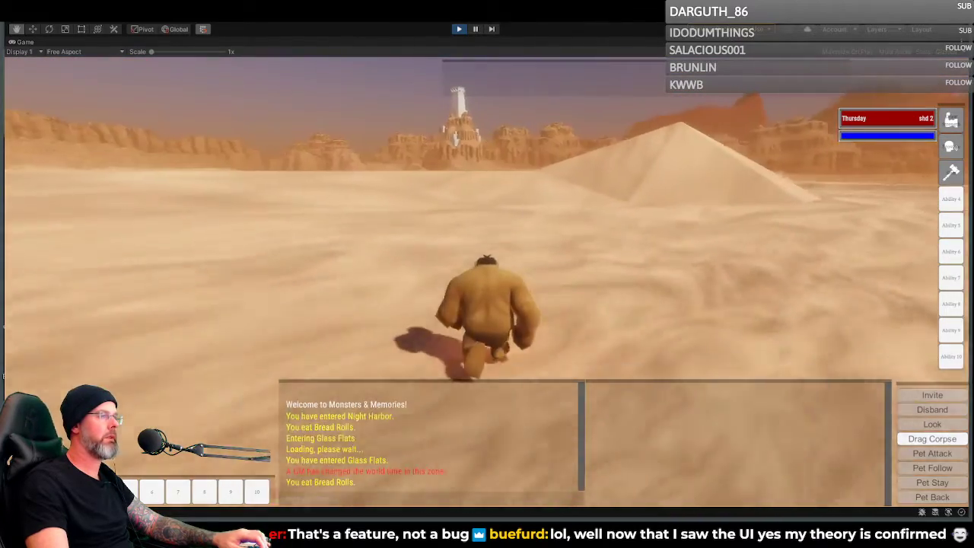
key("a")
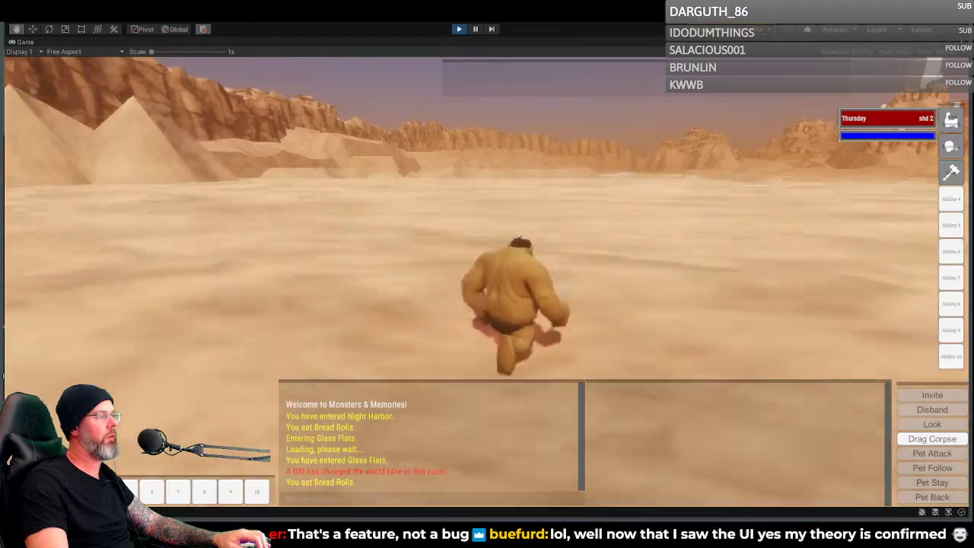
Step: Turn the character away from the pyramid-shaped dunes and run over the open sand toward the white tower
key("d")
key("d")
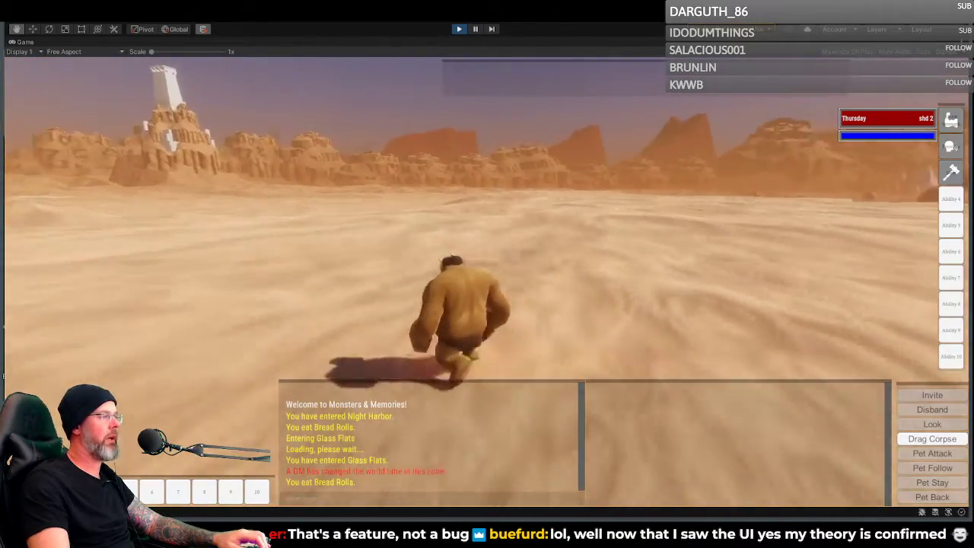
key("d")
key("a")
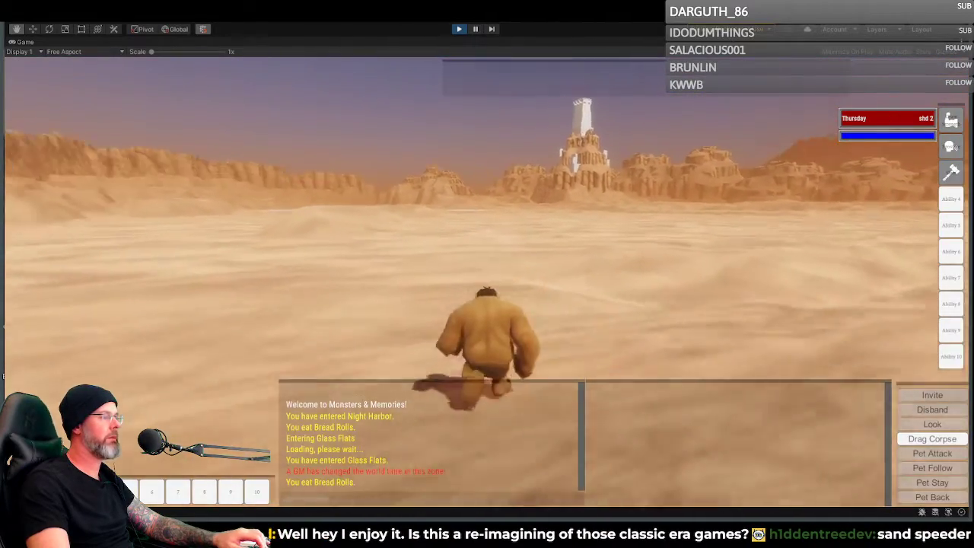
key("d")
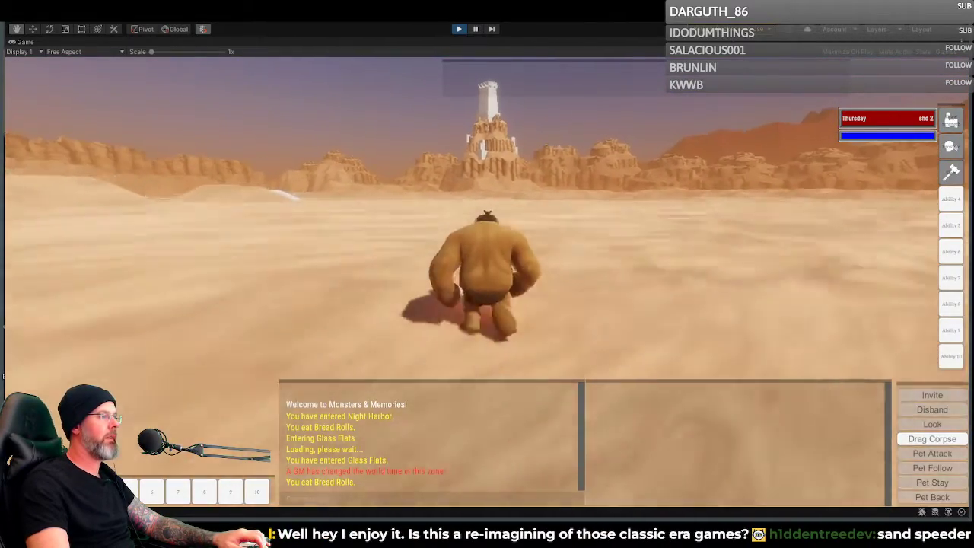
key("a")
key("a")
key("d")
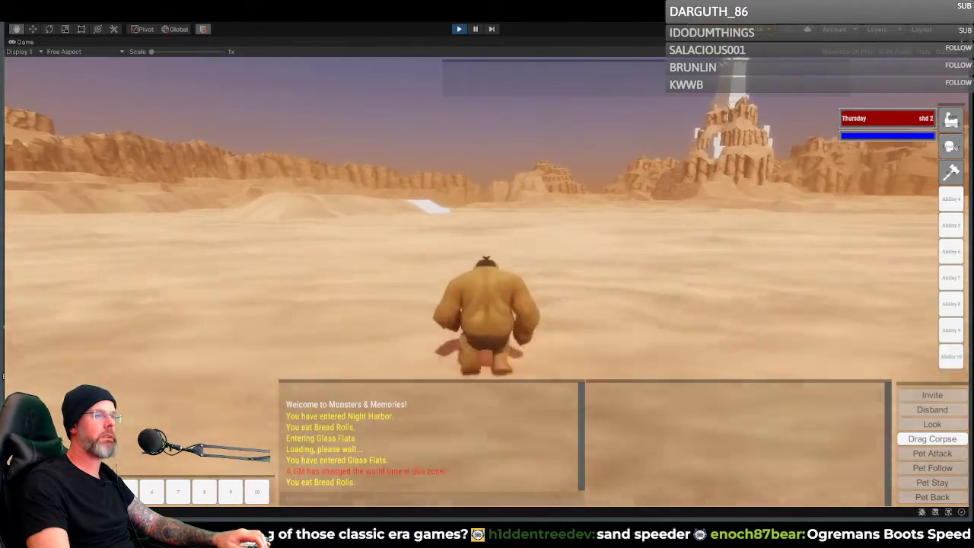
Step: Weave the character across the sand toward the untextured white slope beside the dunes, surveying the cliff line
key("a")
key("d")
key("a")
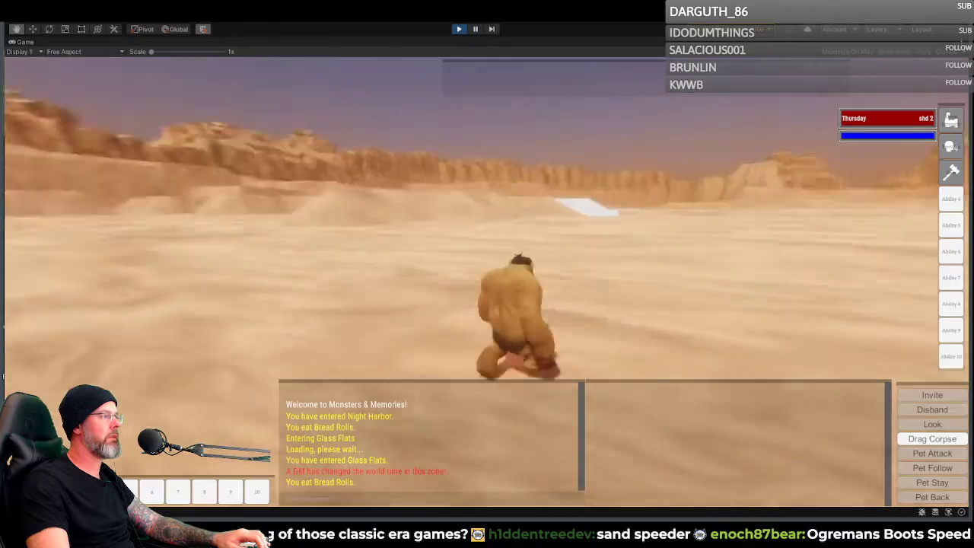
key("d")
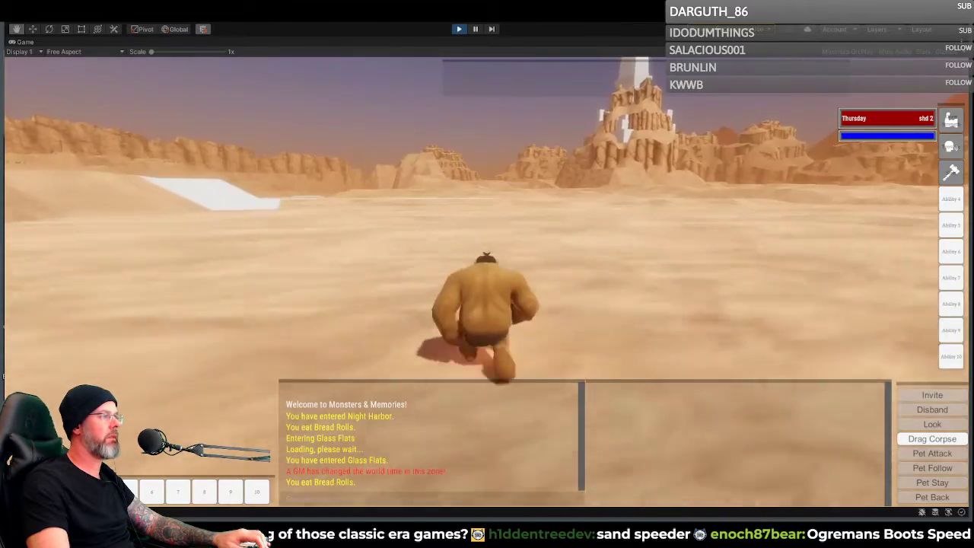
key("a")
key("d")
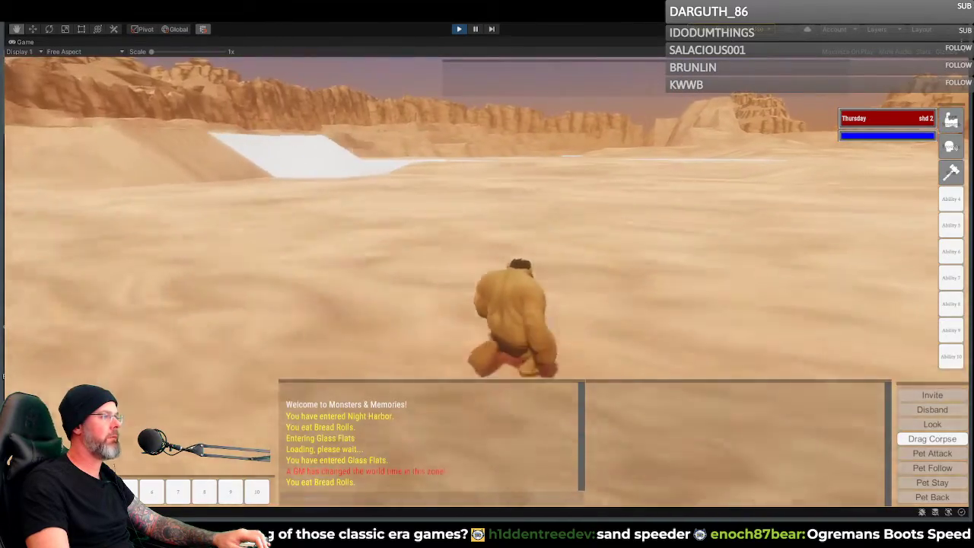
key("d")
key("a")
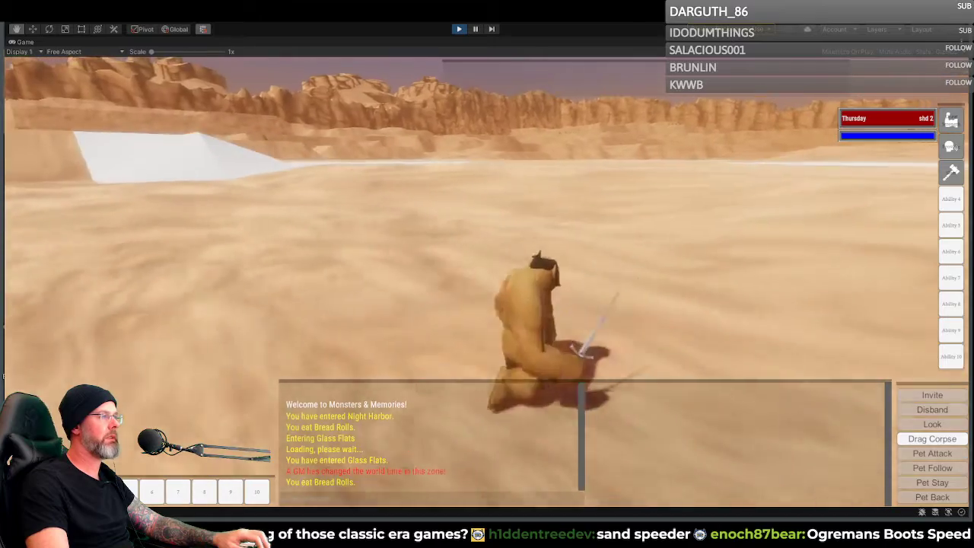
Step: Run across the flat white ground patches and turn back toward the tower's rock base
key("d")
key("d")
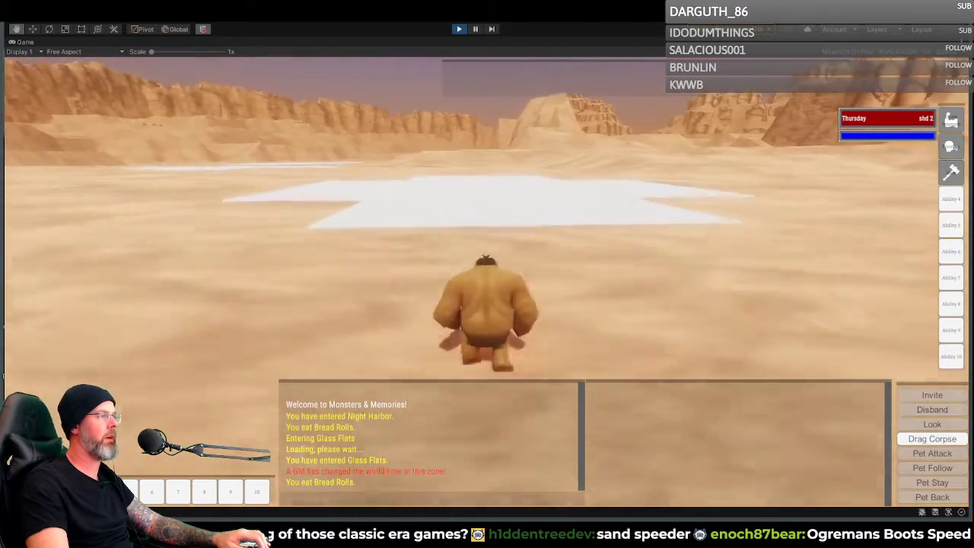
key("d")
key("a")
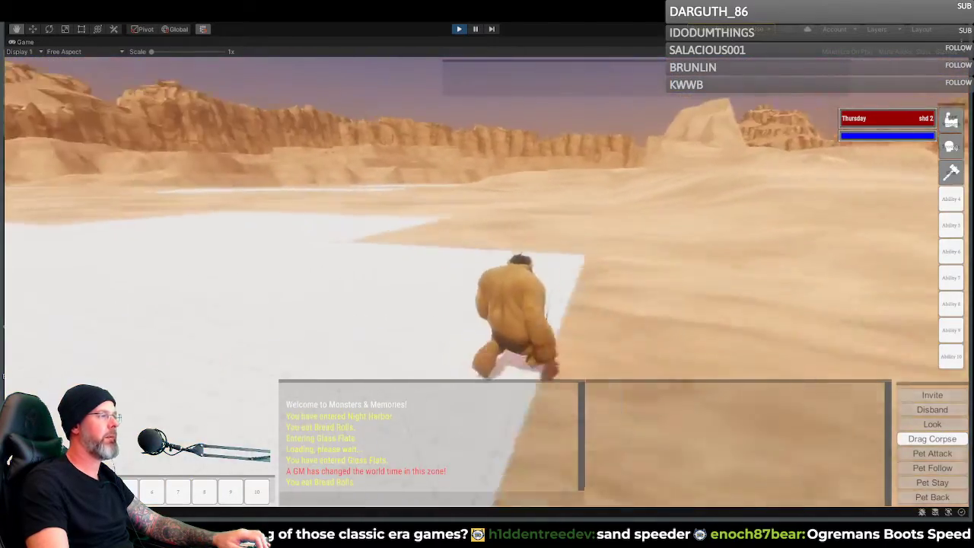
key("d")
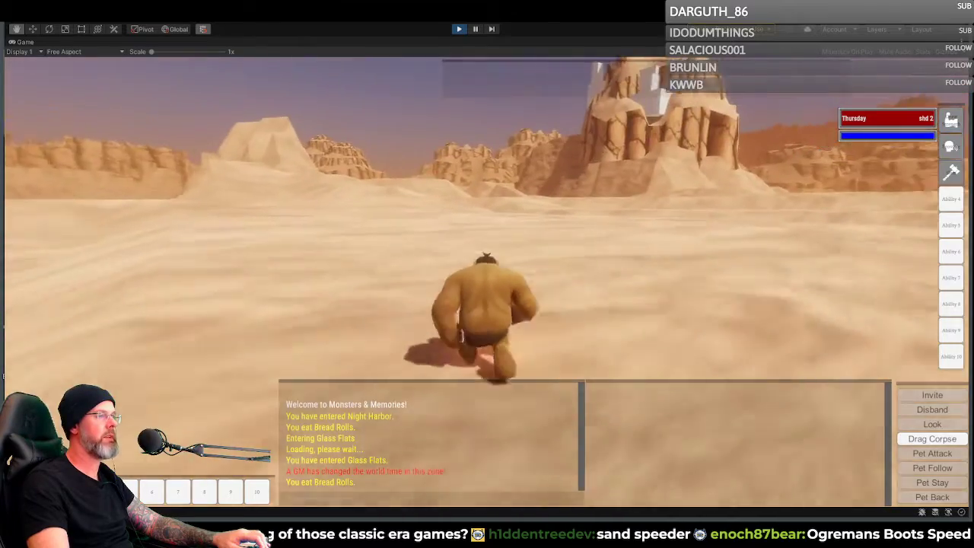
Step: Run between the dunes alongside the tower's rock base and stop near the sand ridge leading up to it
key("a")
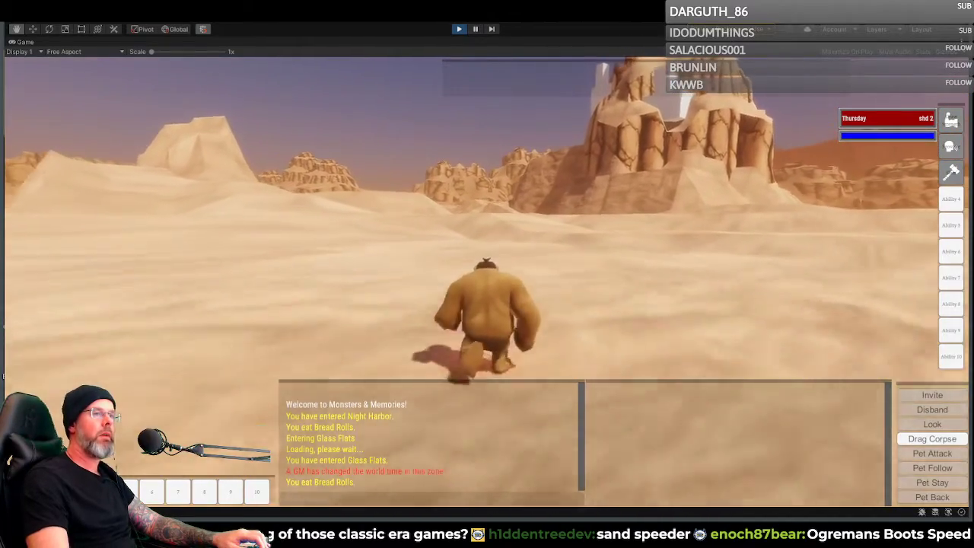
key("a")
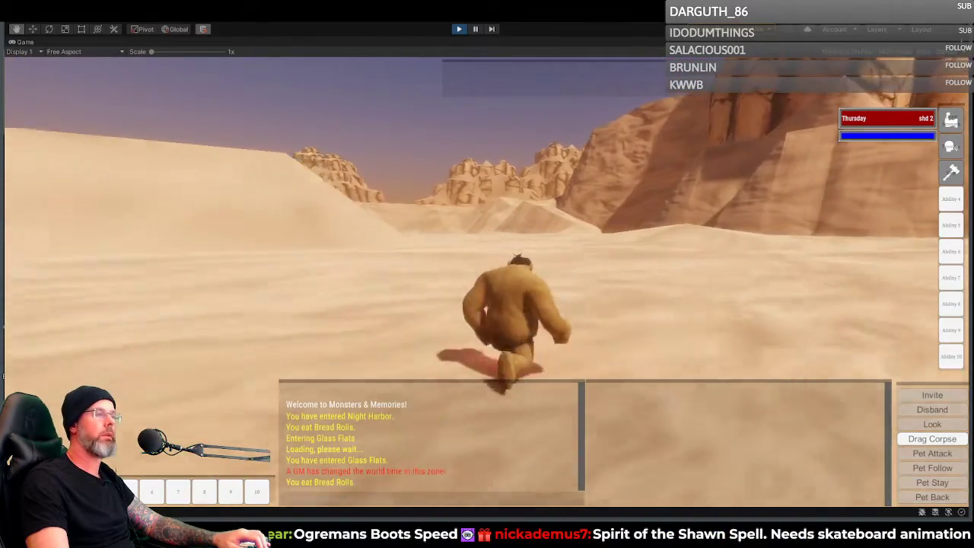
key("a")
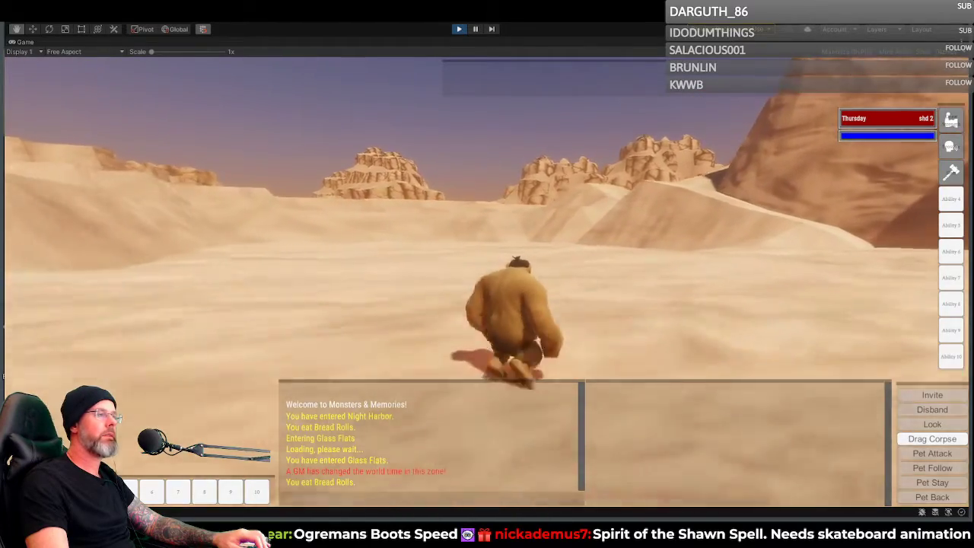
right_click_drag(682, 248, 683, 248)
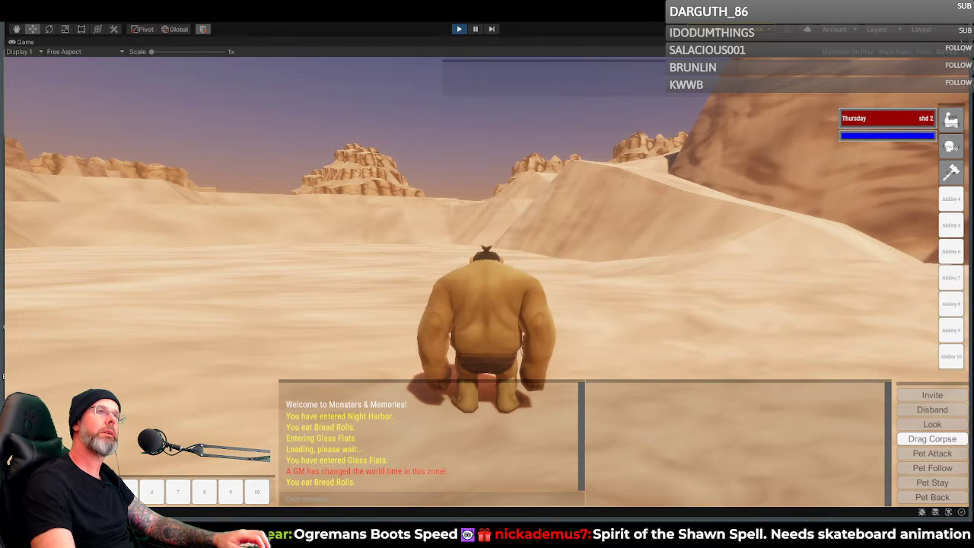
Step: Climb the sand ridge against the rock base and follow its crest toward the shaded upper ledge
key("w")
right_click_drag(691, 194, 788, 194)
key("w")
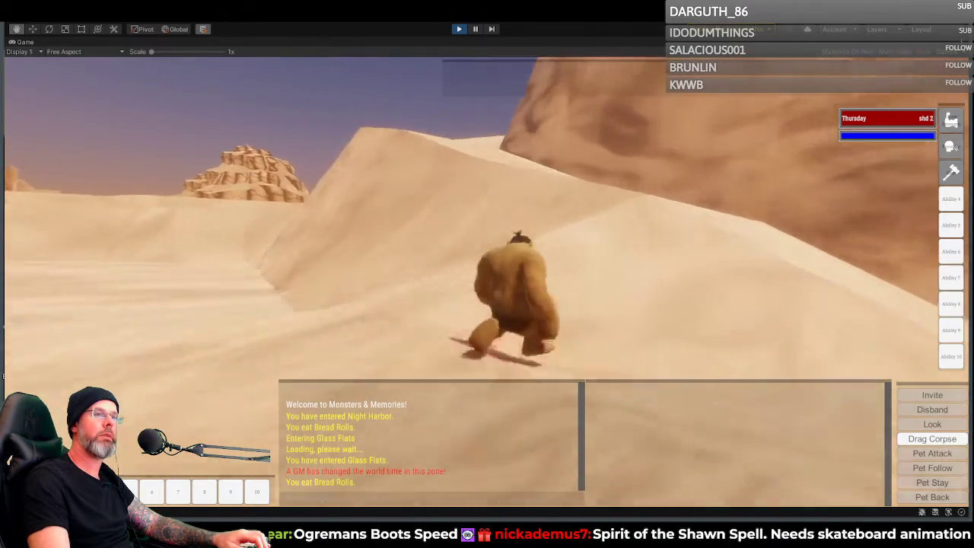
key("w")
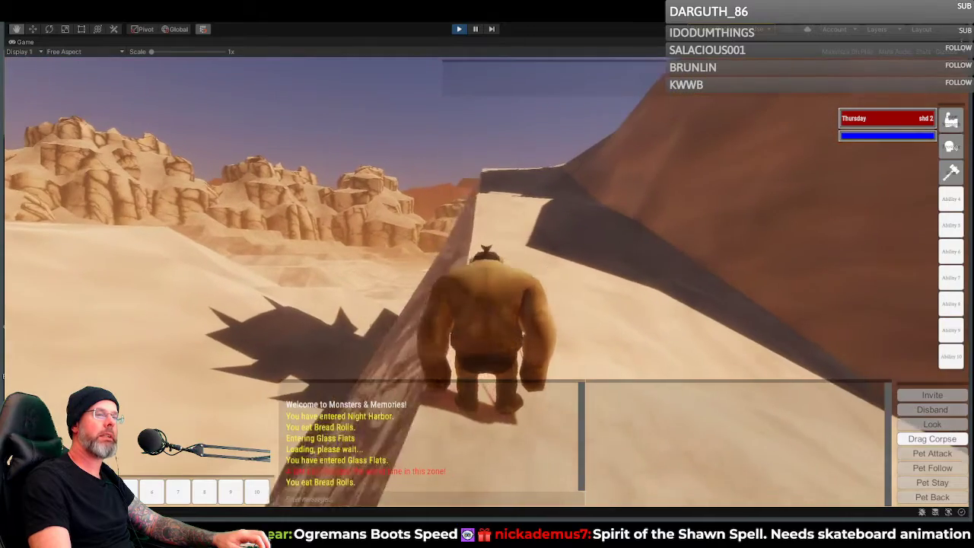
key("w")
key("w")
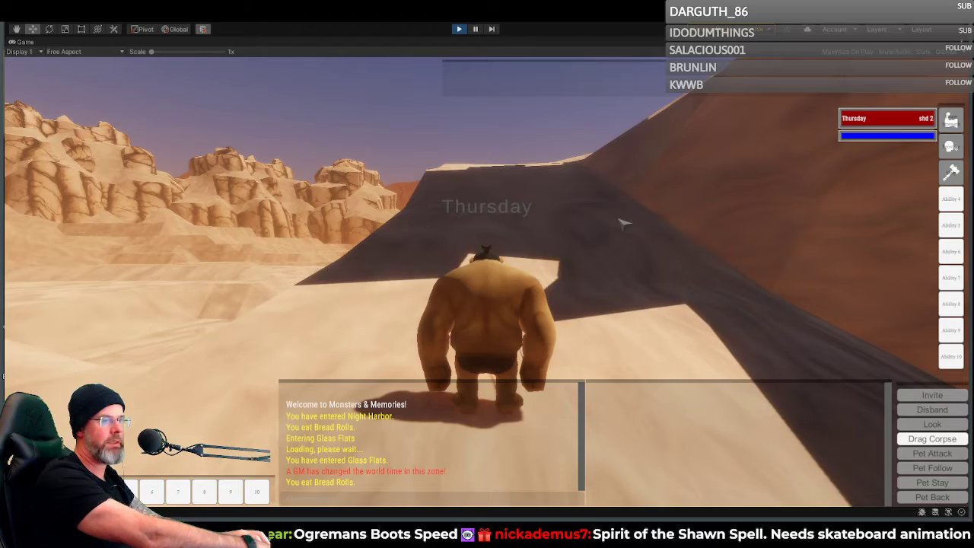
key("w")
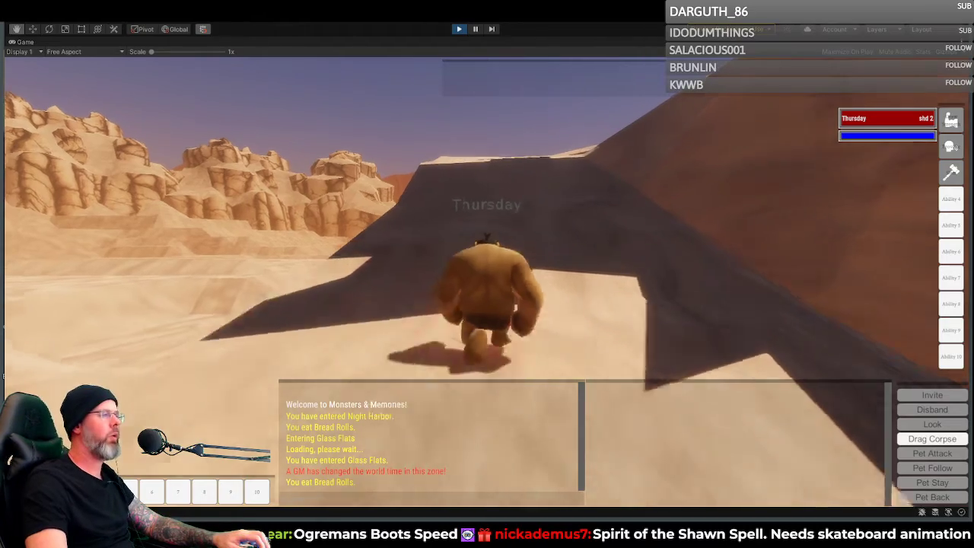
Step: Continue up the ledge to the grid-textured white tower wall and look up its face
mouse_move(504, 214)
right_mouse_down()
mouse_move(624, 289)
mouse_move(563, 289)
mouse_move(487, 251)
mouse_move(410, 175)
mouse_move(396, 144)
mouse_move(434, 182)
mouse_move(464, 259)
mouse_move(510, 266)
mouse_move(571, 297)
mouse_move(487, 205)
mouse_move(479, 228)
mouse_move(541, 251)
mouse_move(601, 259)
mouse_move(608, 236)
mouse_move(570, 236)
mouse_move(525, 267)
mouse_move(487, 236)
mouse_move(449, 266)
right_mouse_up()
key("w")
key("w")
key("w")
key("w")
key("w")
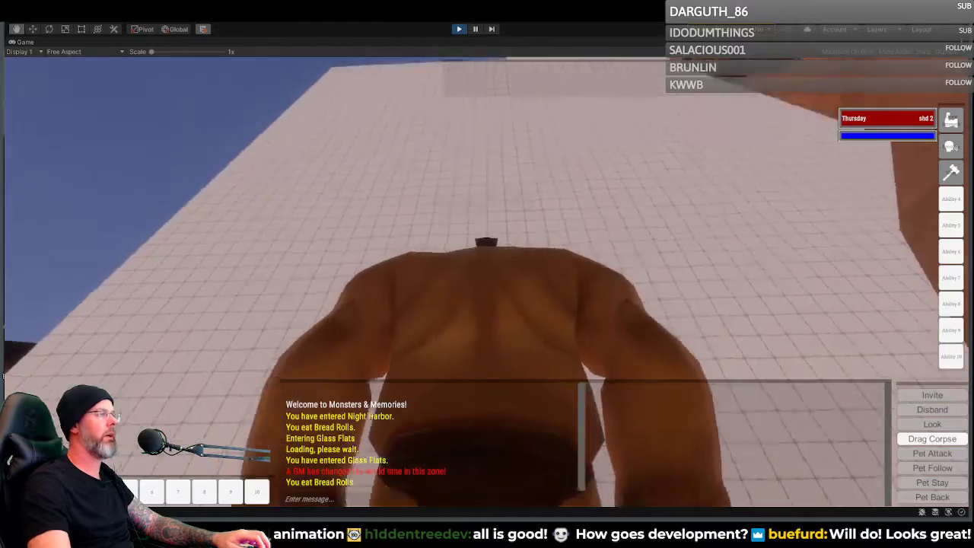
Step: Swing the camera around the sandy ledge, then run through the shadow toward the overhanging rock column
right_click_drag(487, 274, 449, 266)
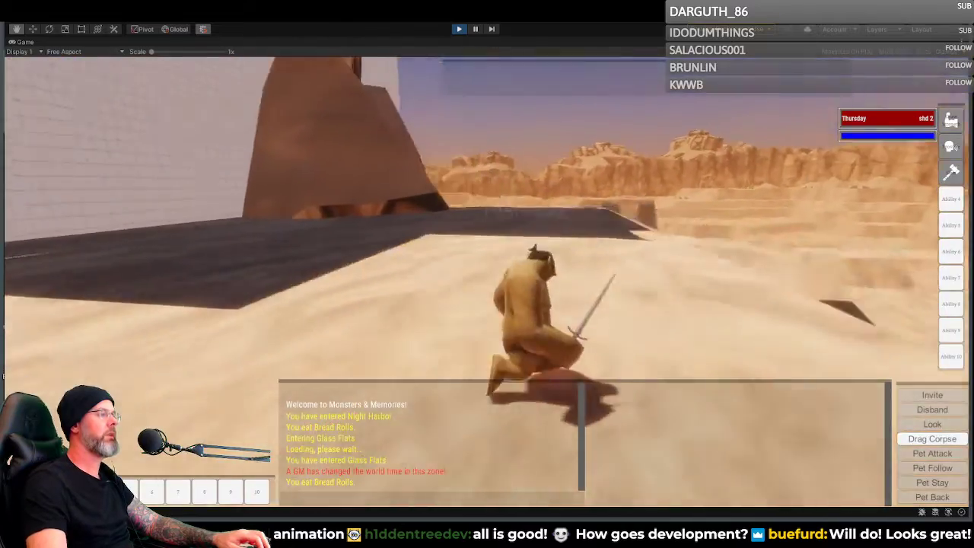
right_click_drag(487, 274, 411, 304)
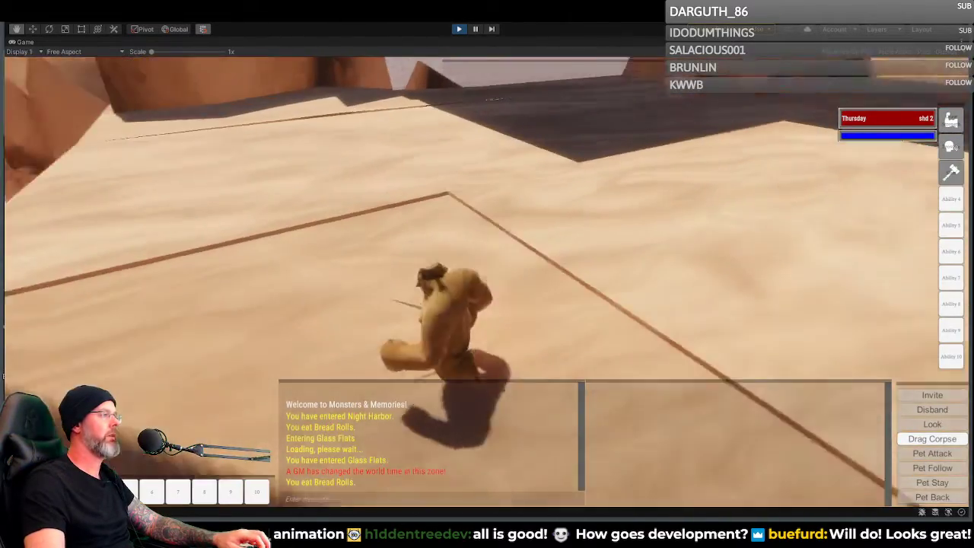
right_click_drag(487, 274, 555, 266)
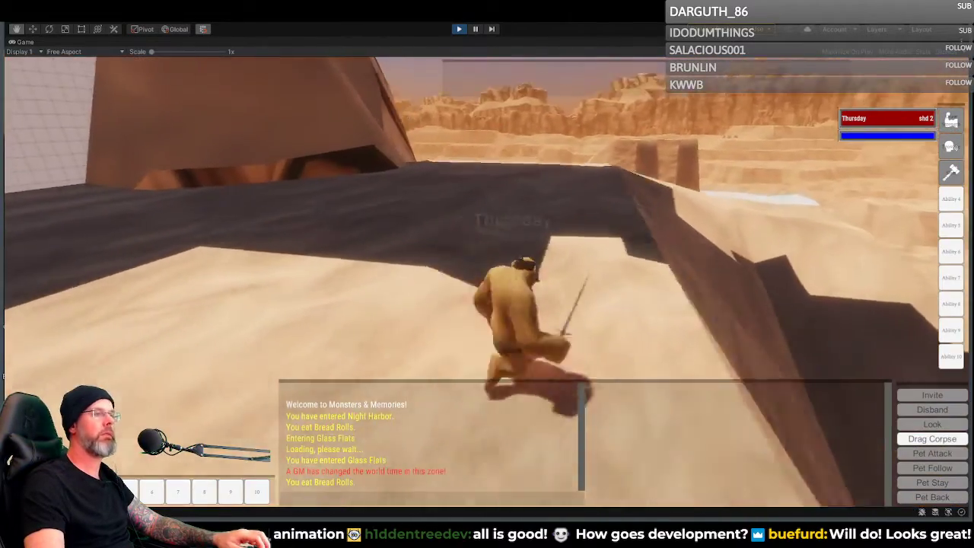
key("w")
right_click_drag(487, 274, 449, 297)
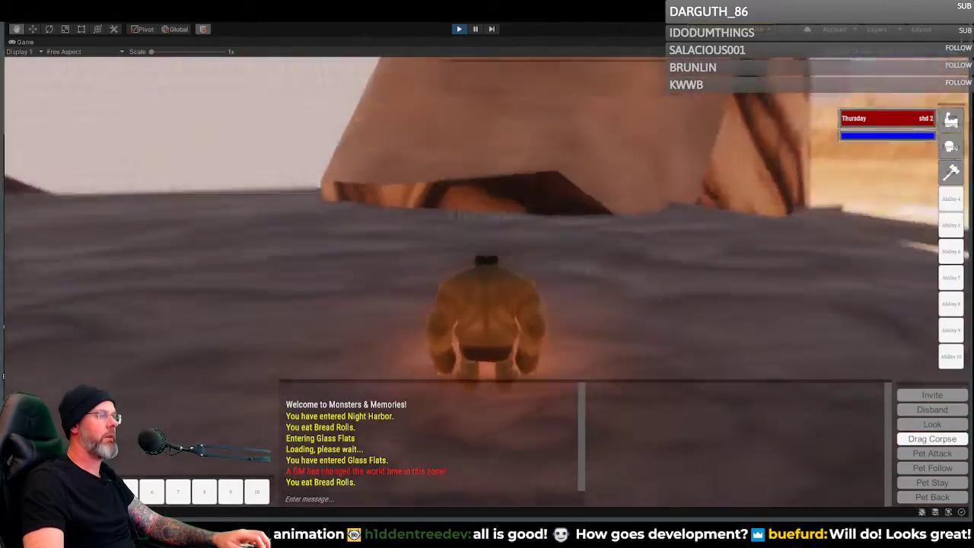
Step: Leave the ledge for the sand below, round the rock base, and look back up at the spiked white tower
key("w")
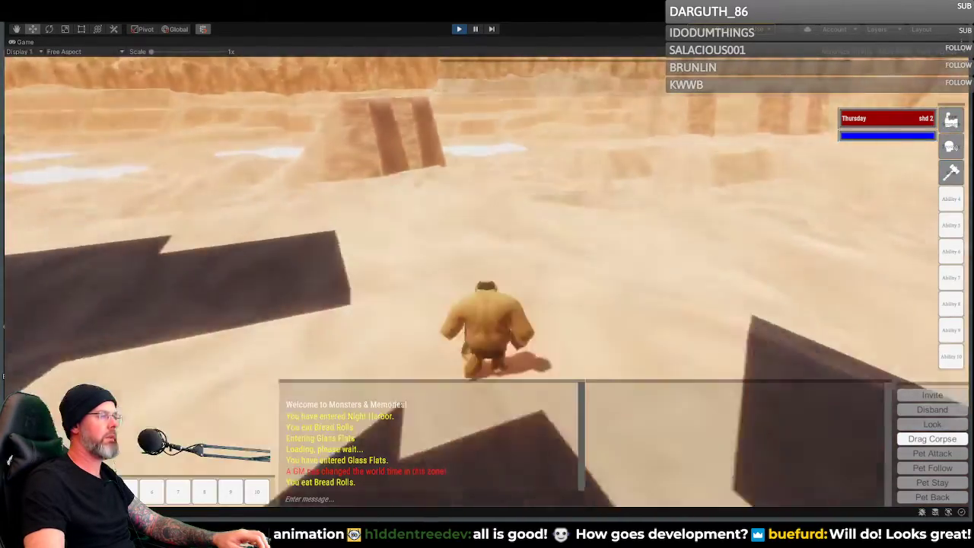
key("w")
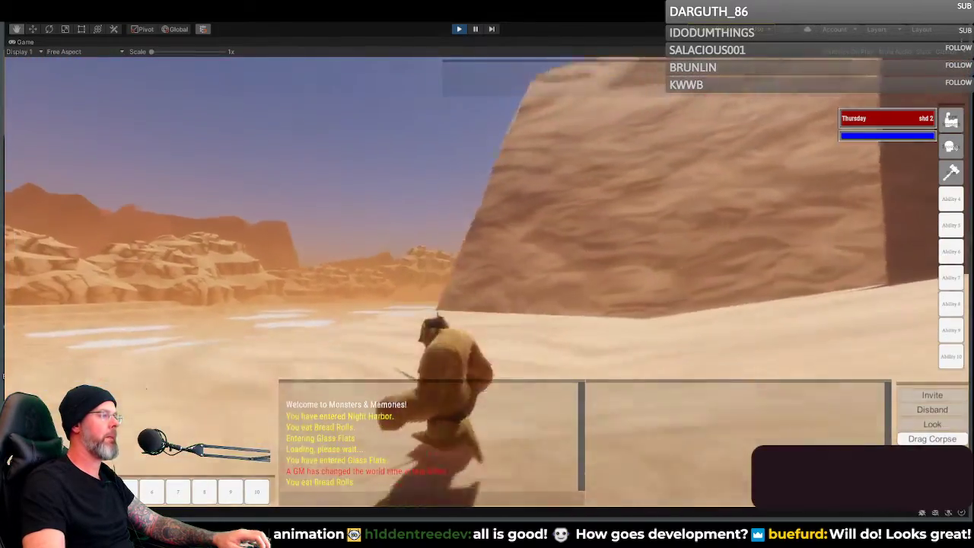
key("w")
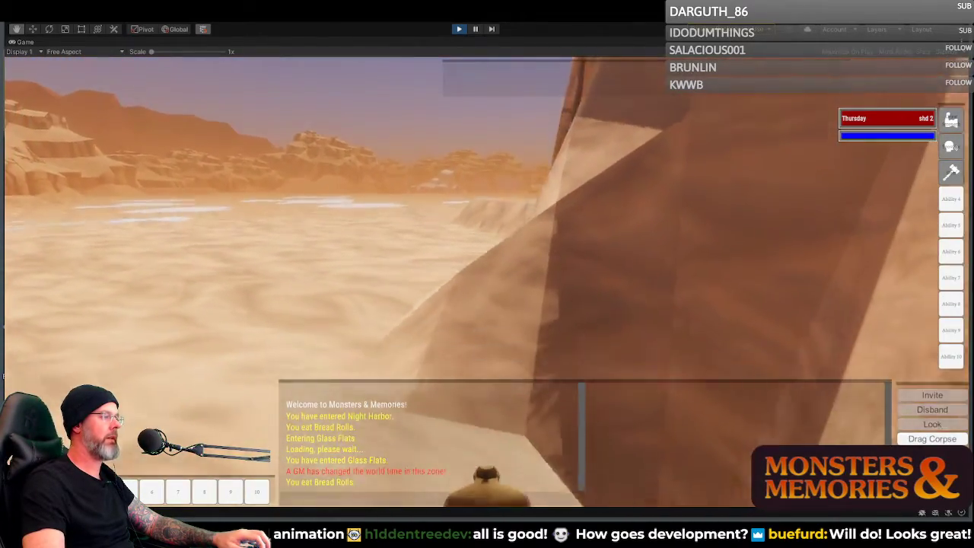
key("a")
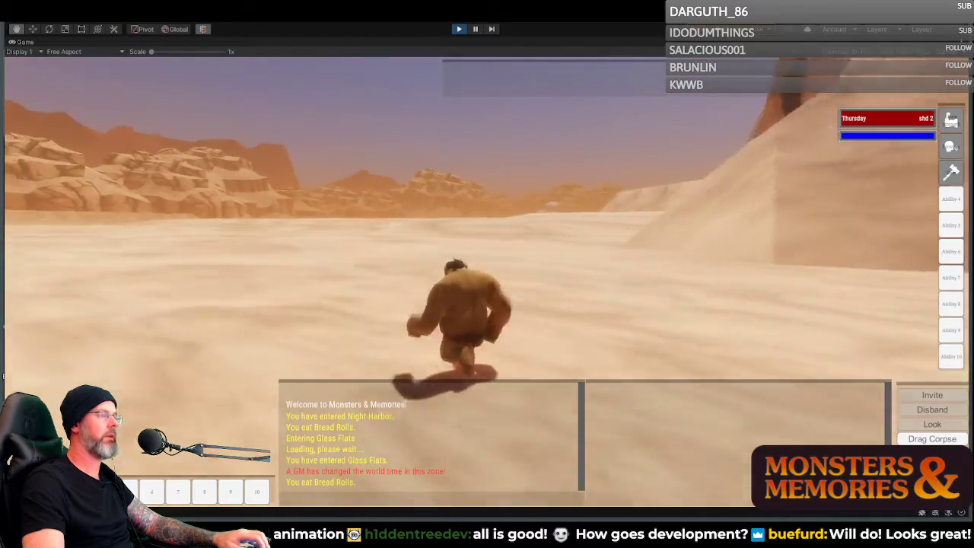
key("w")
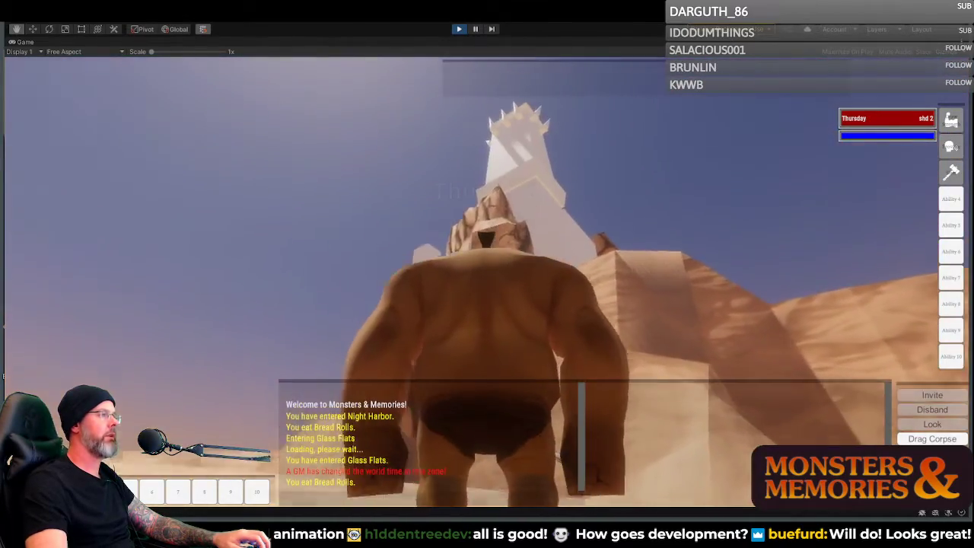
Step: Run away from the tower over the tall dune and across the open flats toward the distant blocky cliffs
key("w")
key("w")
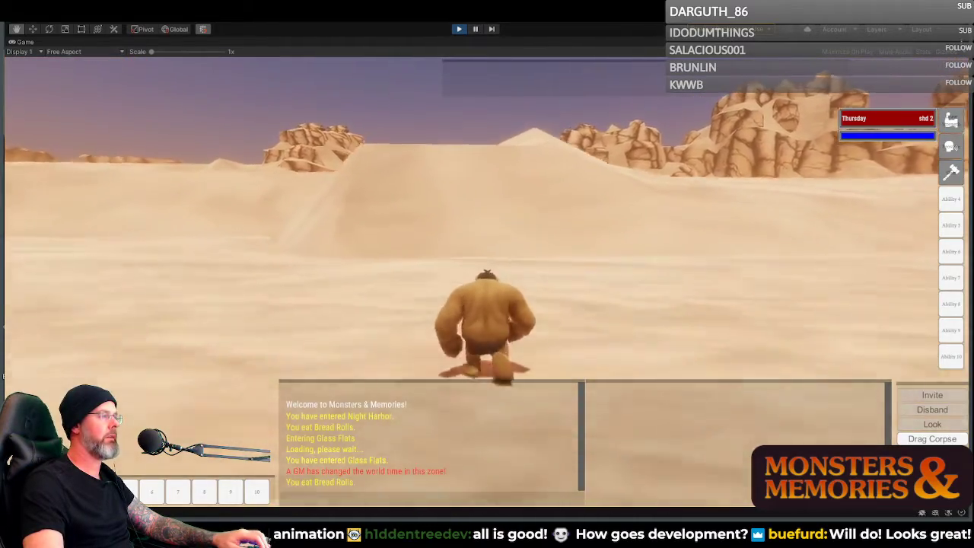
key("w")
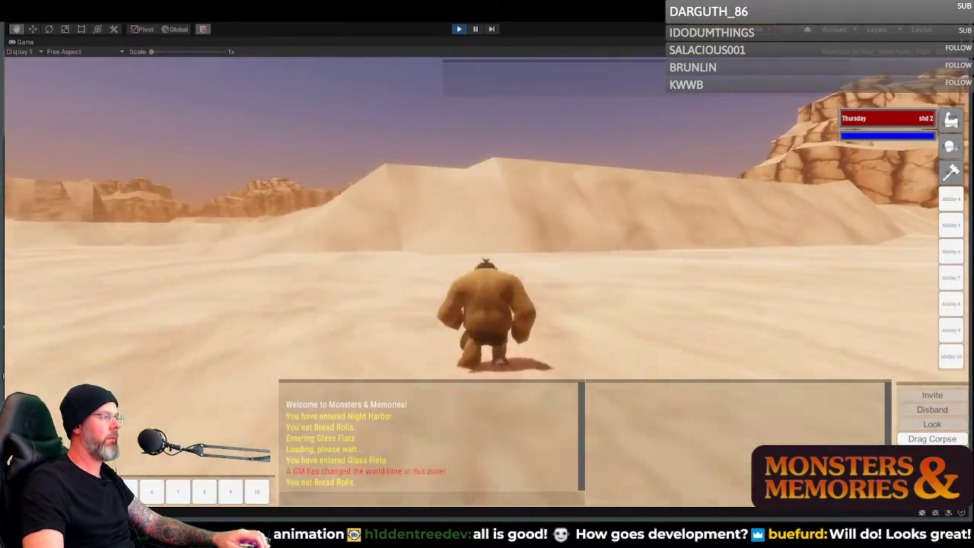
key("w")
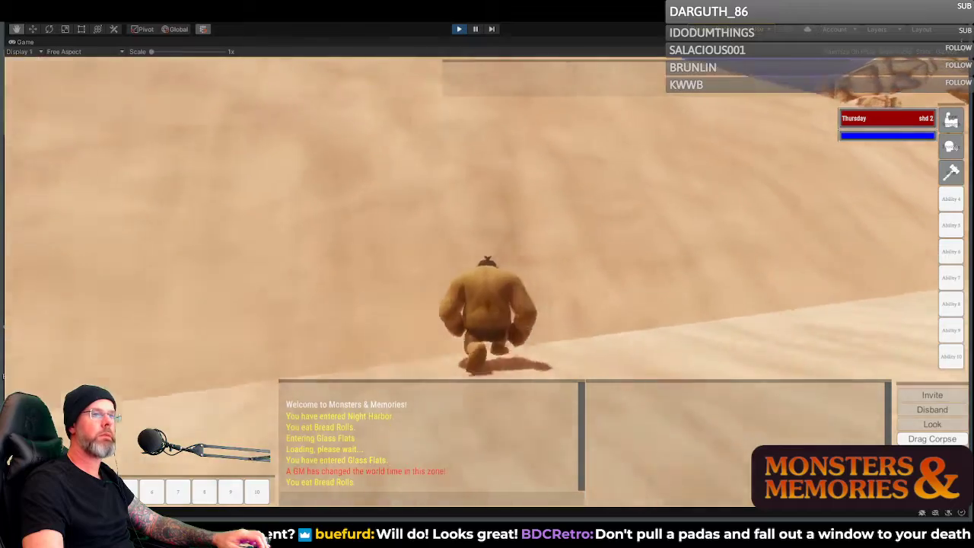
key("w")
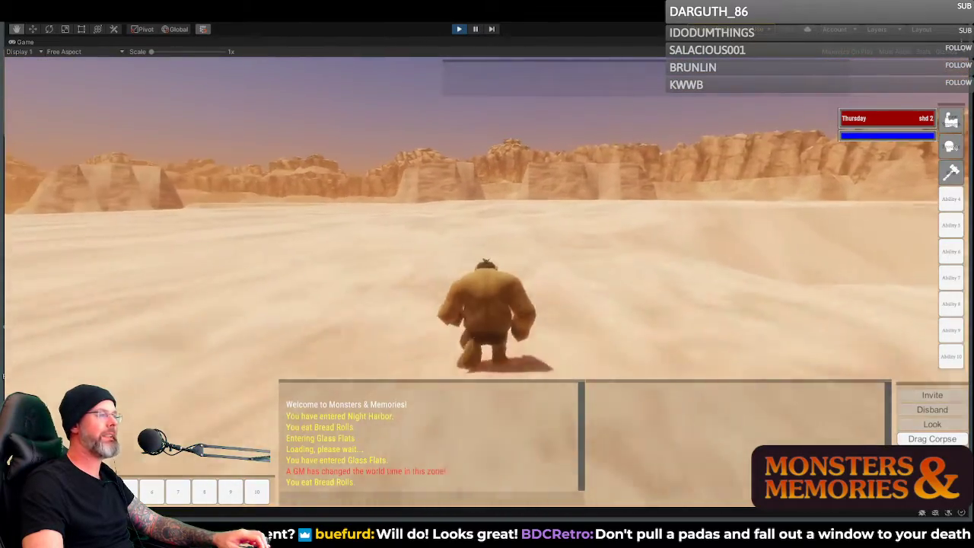
key("w")
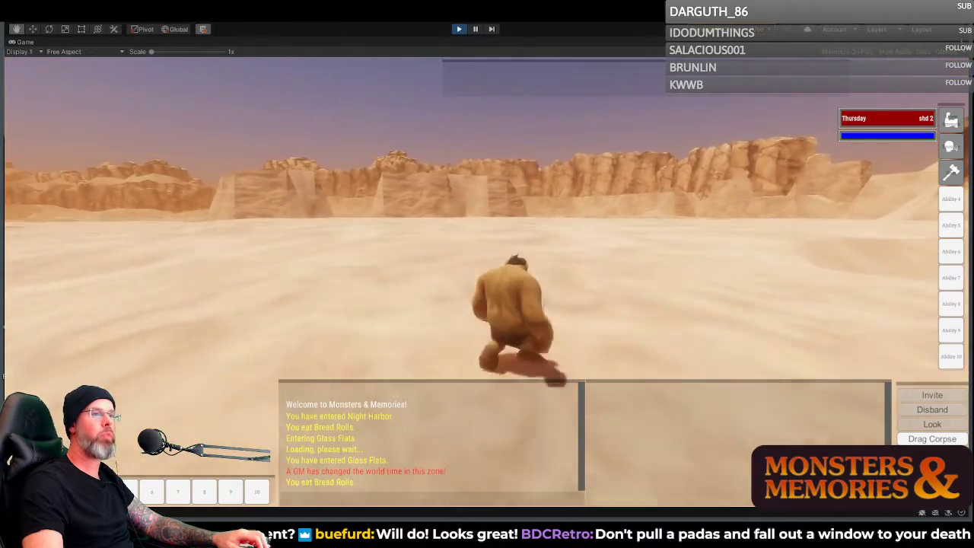
key("w")
key("d")
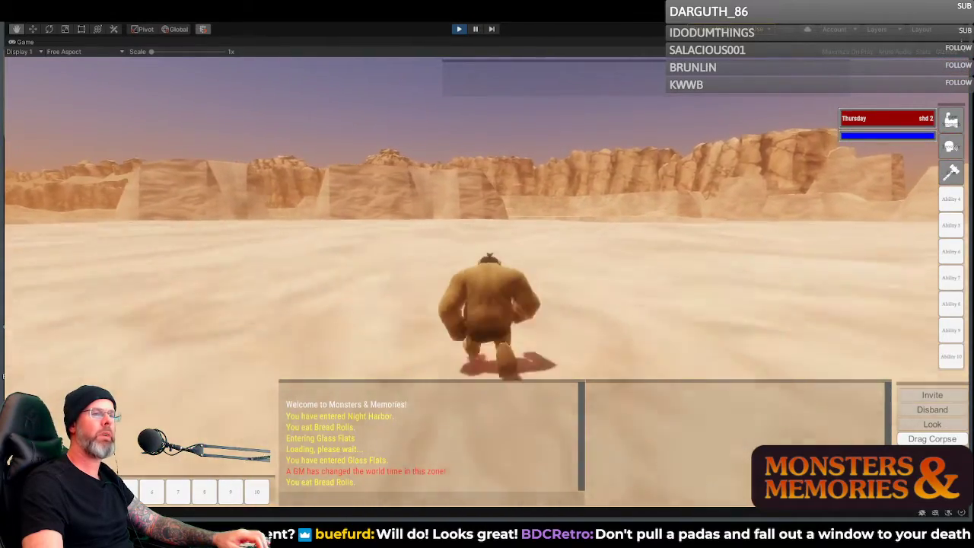
Step: Run across the open flats toward the blocky cliffs and steer past the tall striped rock wall
key("w")
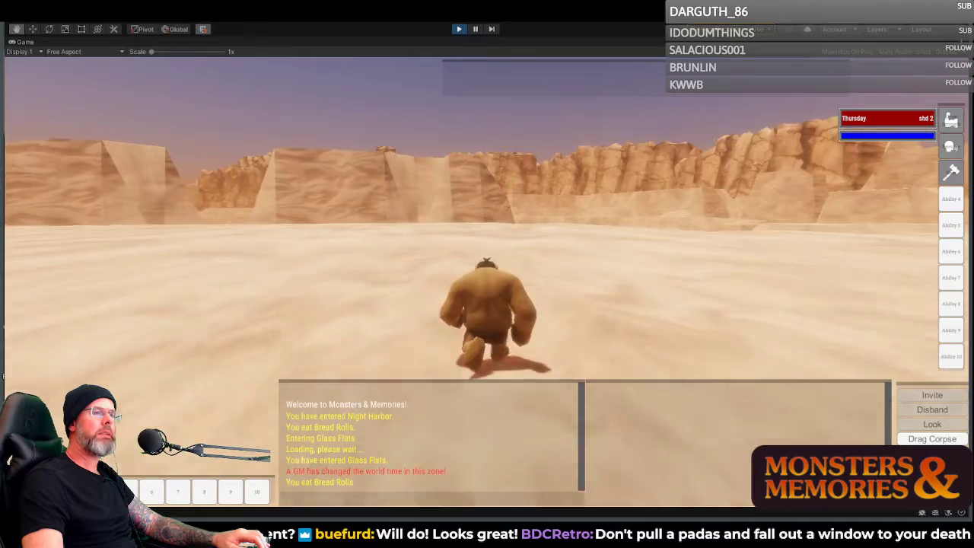
key("w")
key("d")
key("w")
key("d")
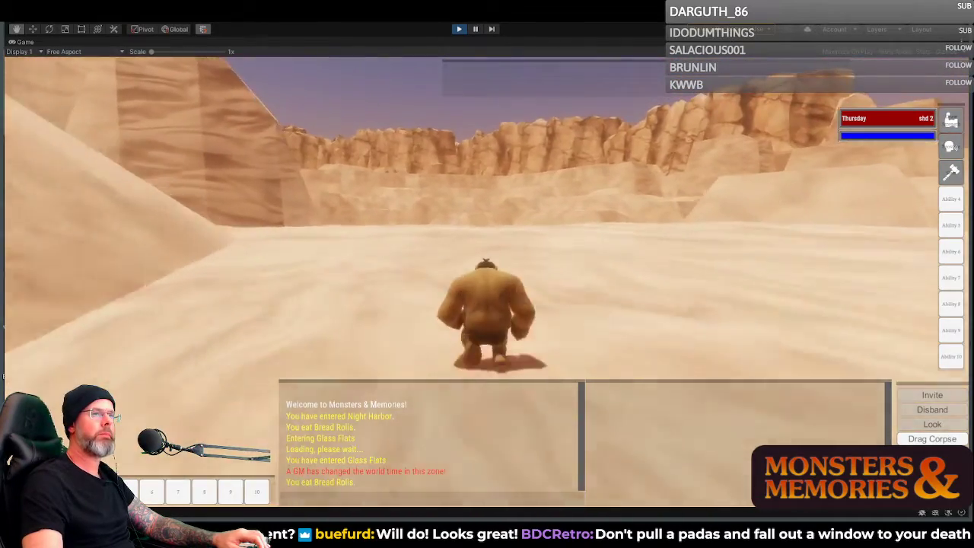
key("w")
key("w")
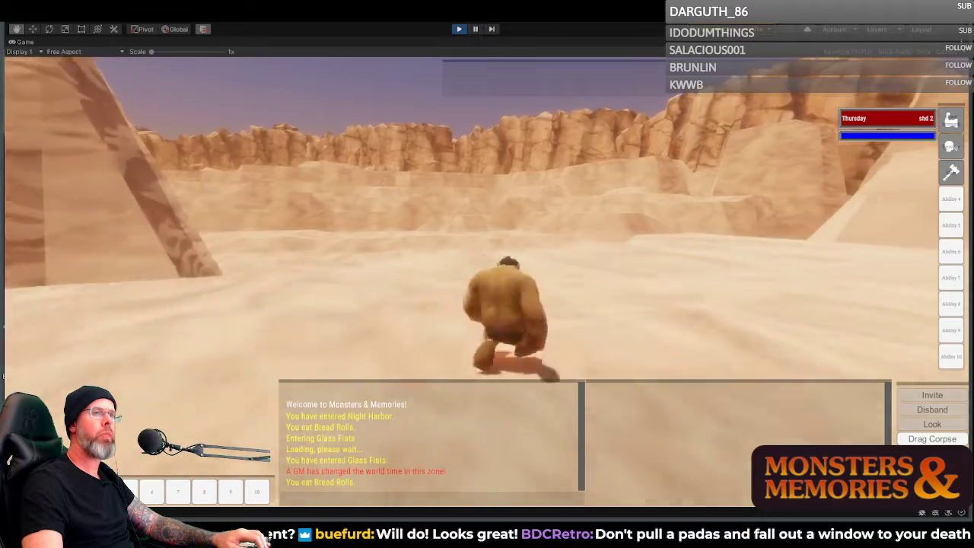
Step: Cross the sand toward the terraced dunes and climb the slope below the rocky cliff line
key("w")
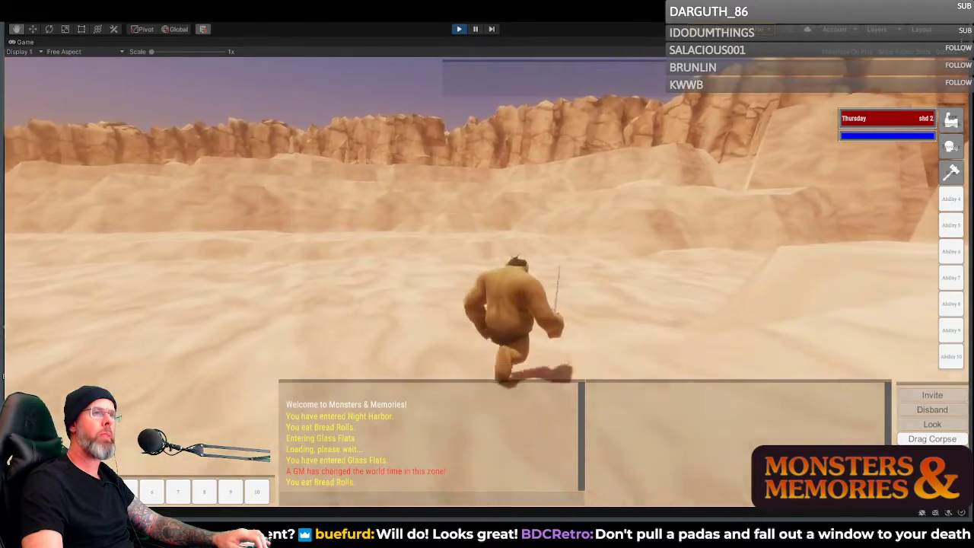
key("w")
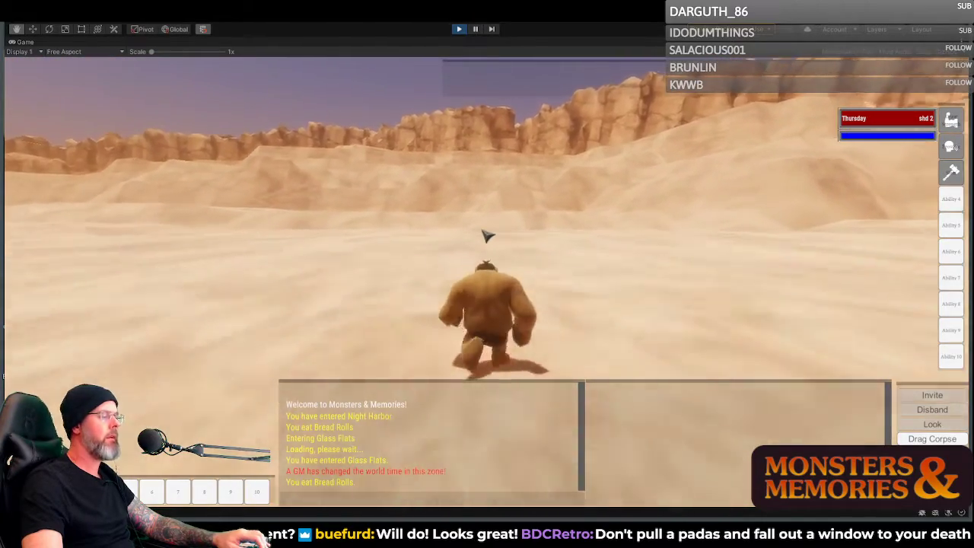
key("w")
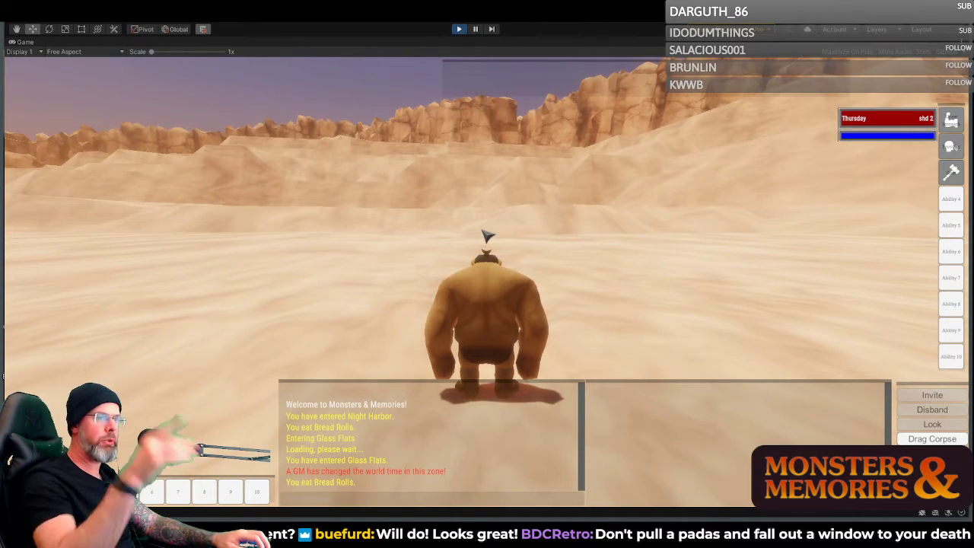
key("w")
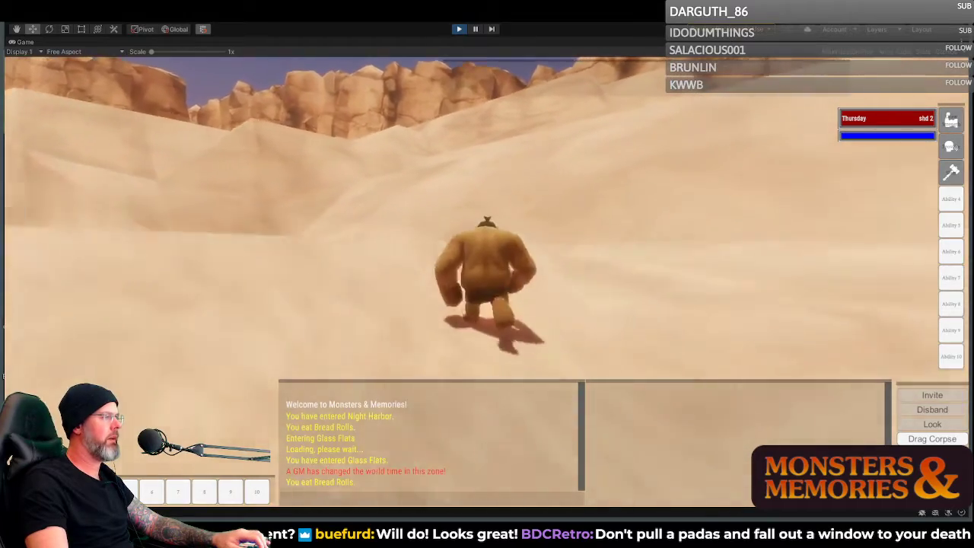
Step: Run through the tent camp beneath the cliffs and into the gap between the two high dunes
key("q")
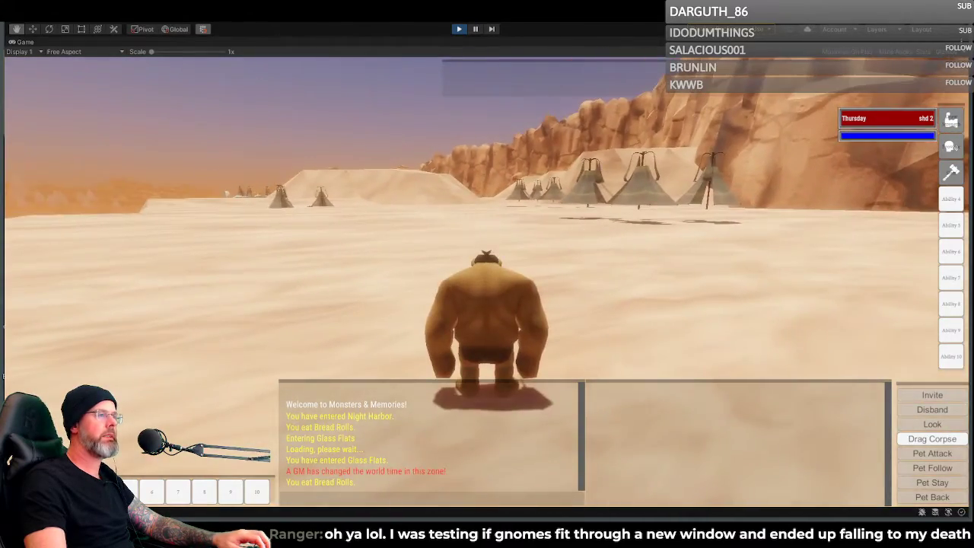
key("w")
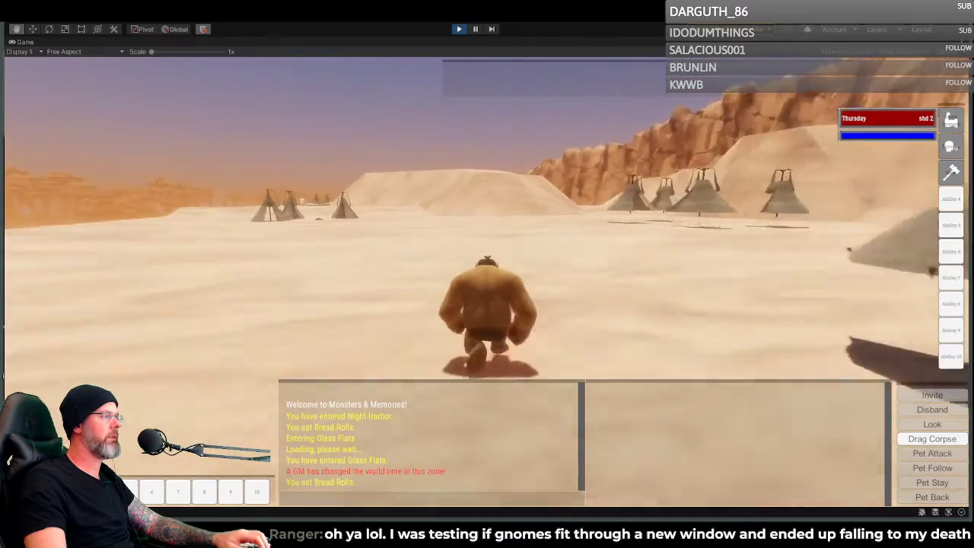
key("d")
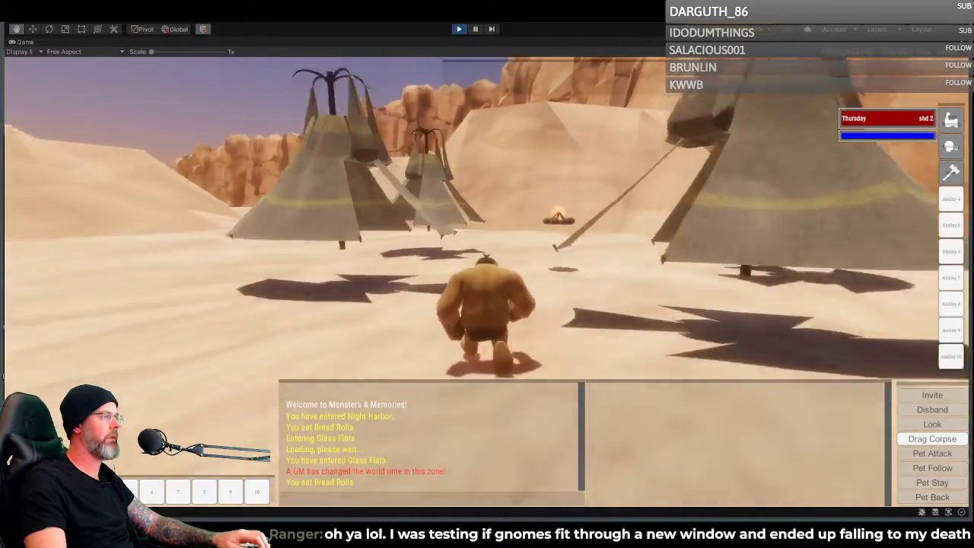
key("a")
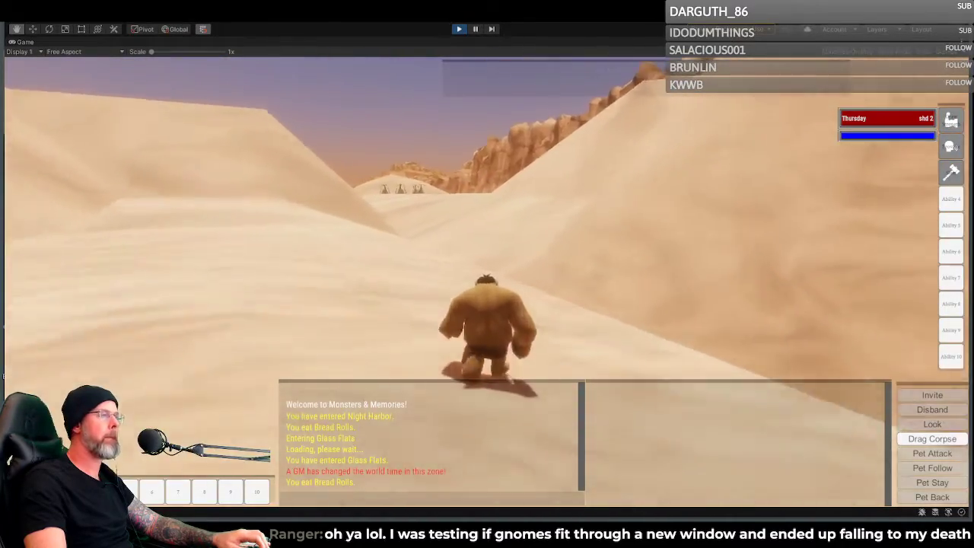
key("space")
key("d")
key("a")
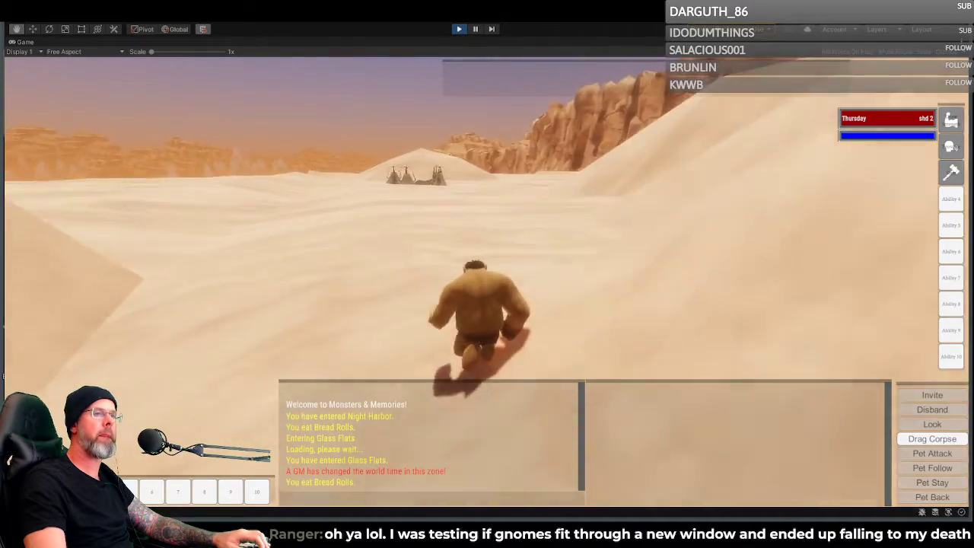
Step: Leave the dune gap, pass the second group of tents, and turn toward the dune beside the cliff wall
key("a")
key("d")
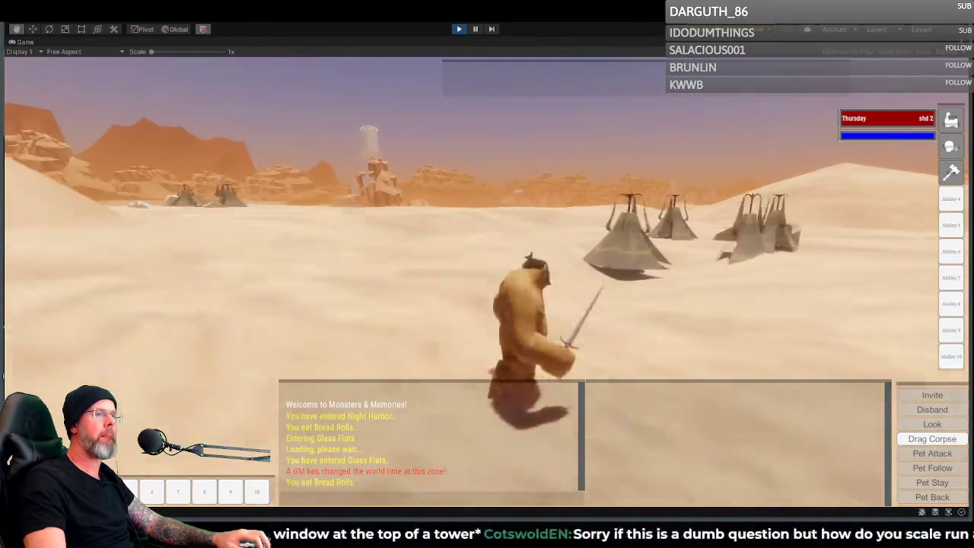
key("d")
key("a")
key("d")
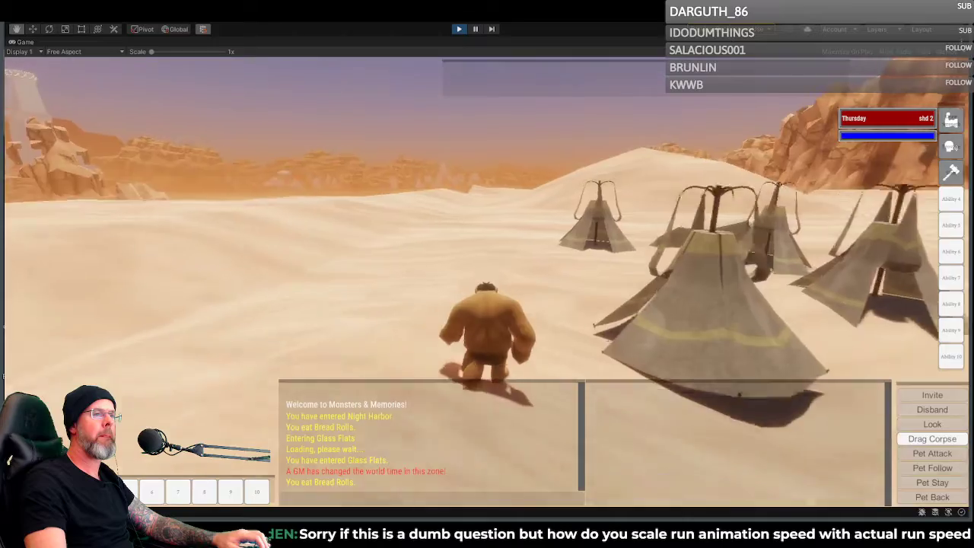
key("d")
key("d")
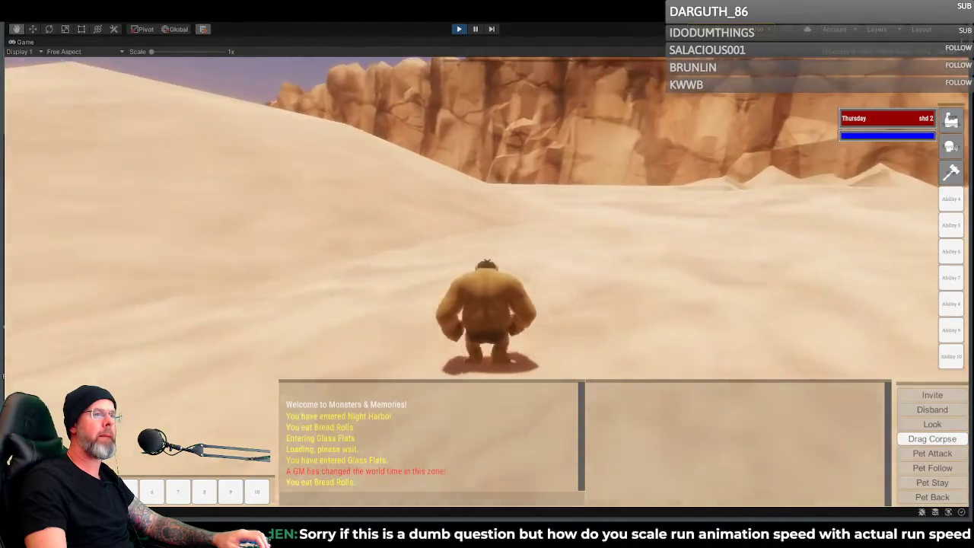
Step: Continue over the rolling dunes alongside the cliff wall to the flat sand near the pointed dunes
key("a")
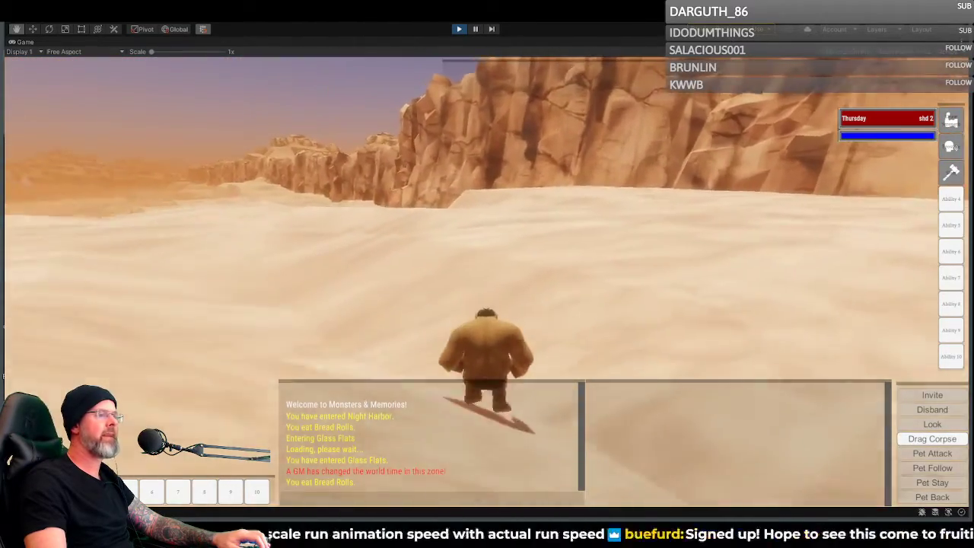
key("d")
key("a")
key("w")
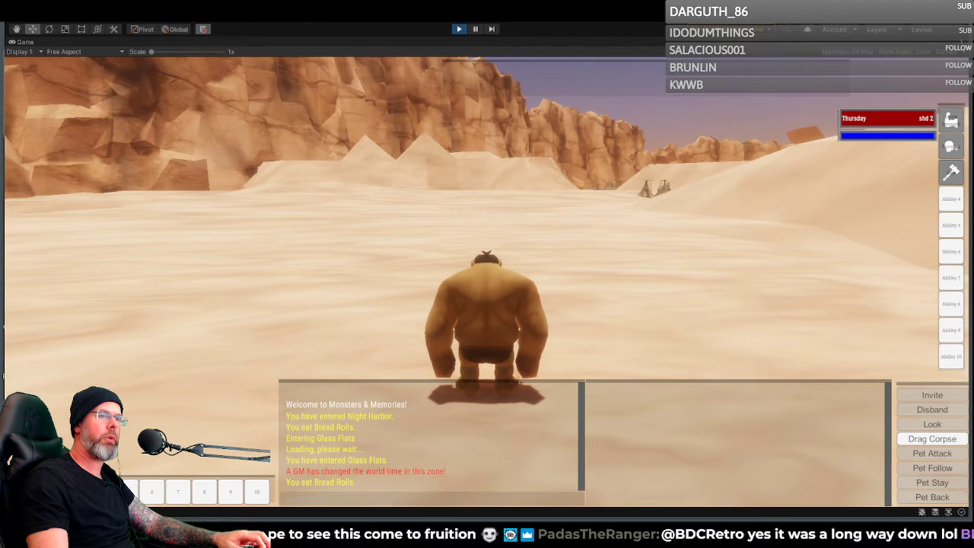
Step: Swing the camera around and run into the canyon between the tall striped rock walls
right_click_drag(687, 216, 609, 216)
key("w")
key("w")
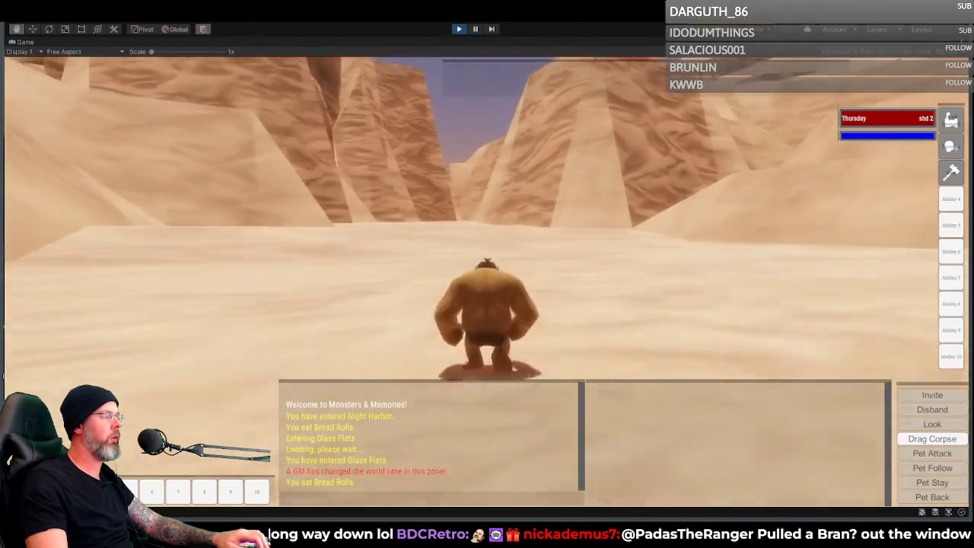
key("w")
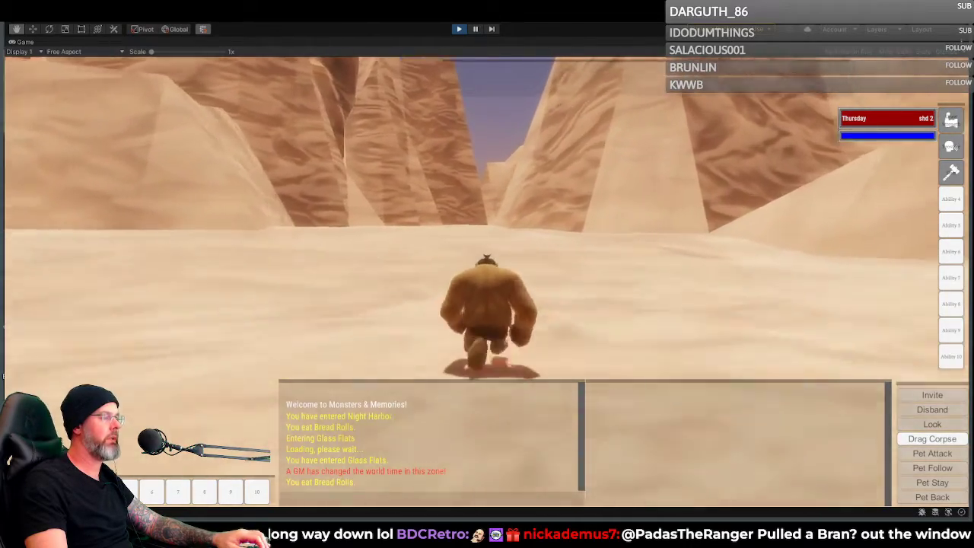
right_click_drag(657, 233, 648, 233)
key("w")
Step: Send the character to the Dragons Run zone with the /zone command, then stop play mode
key("7")
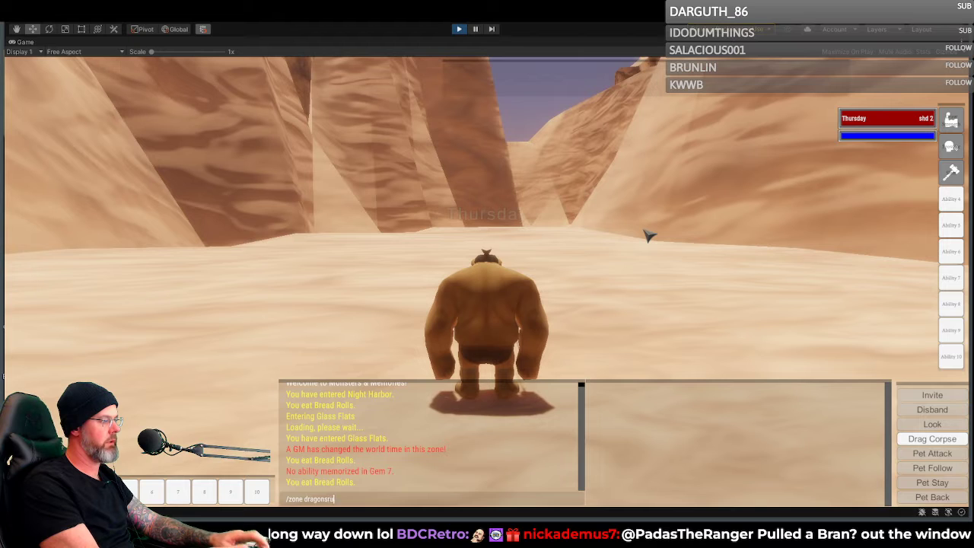
key("Return")
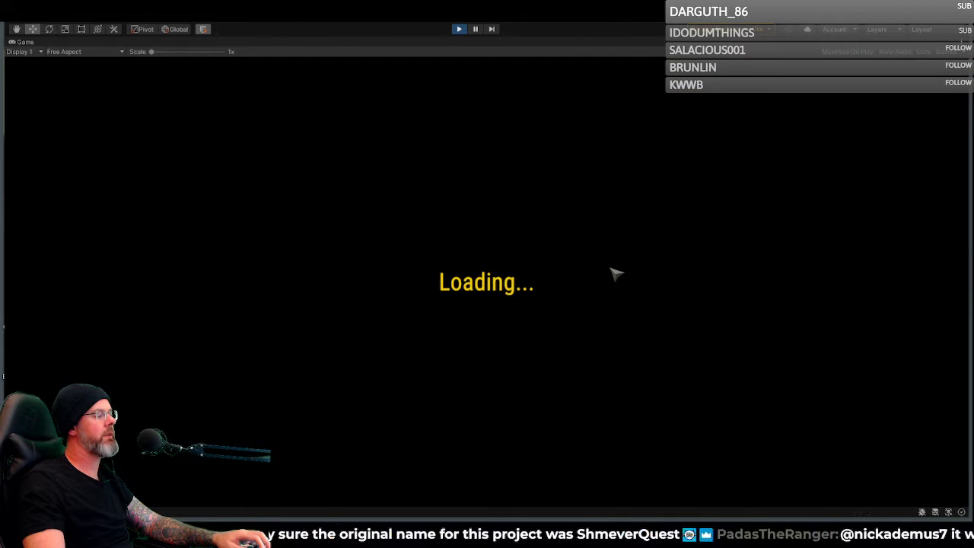
left_click(458, 29)
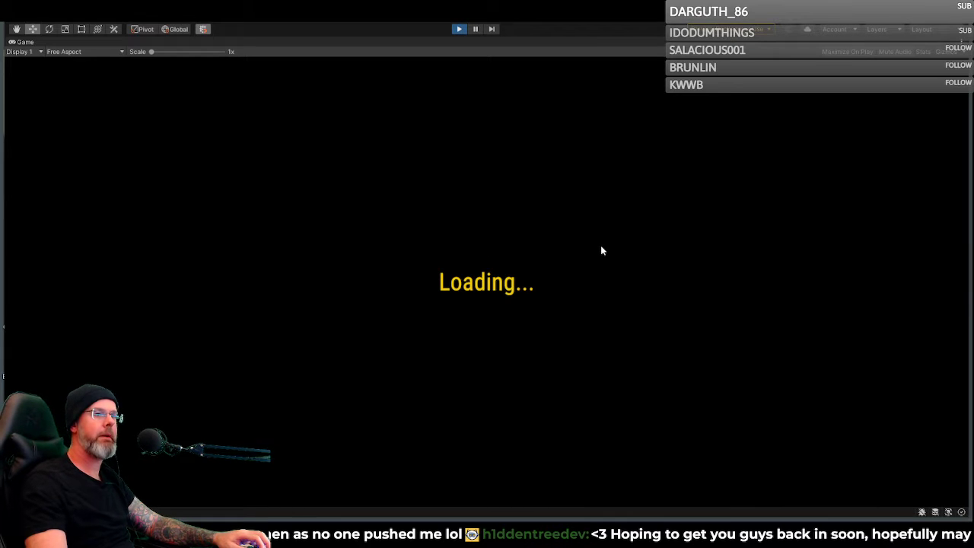
key("ctrl+p")
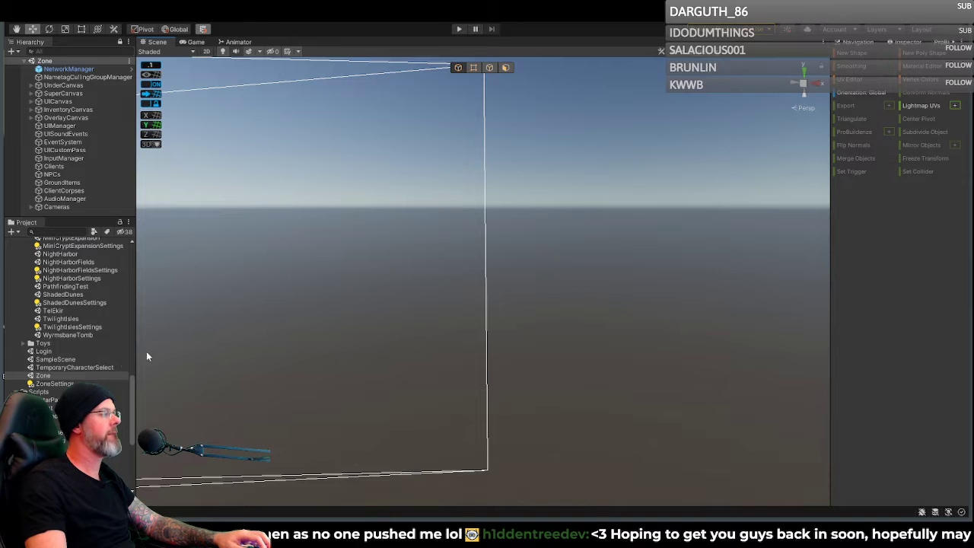
Step: Open the DragonsRun scene and look over its desert floor and surrounding cliffs
scroll(77, 328, "up", 4)
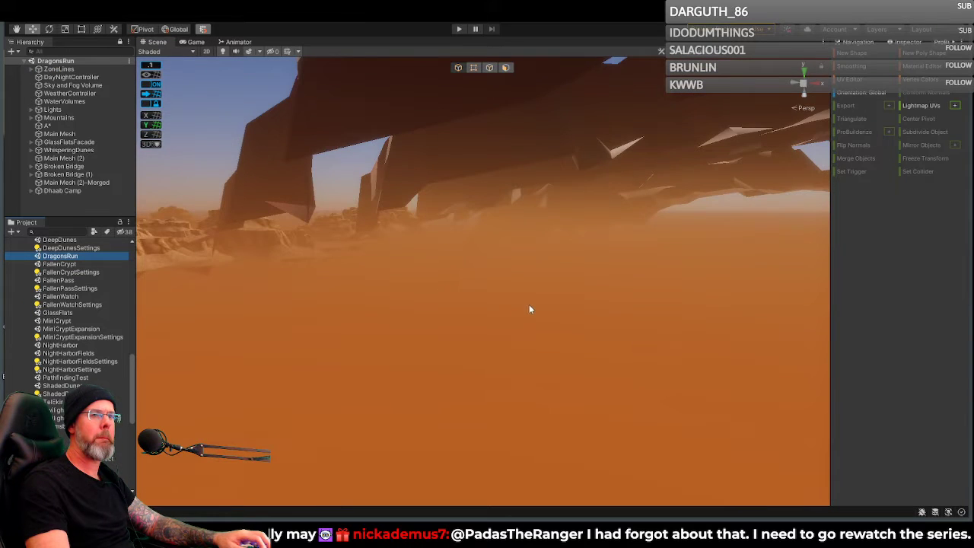
right_click_drag(530, 309, 17, 303)
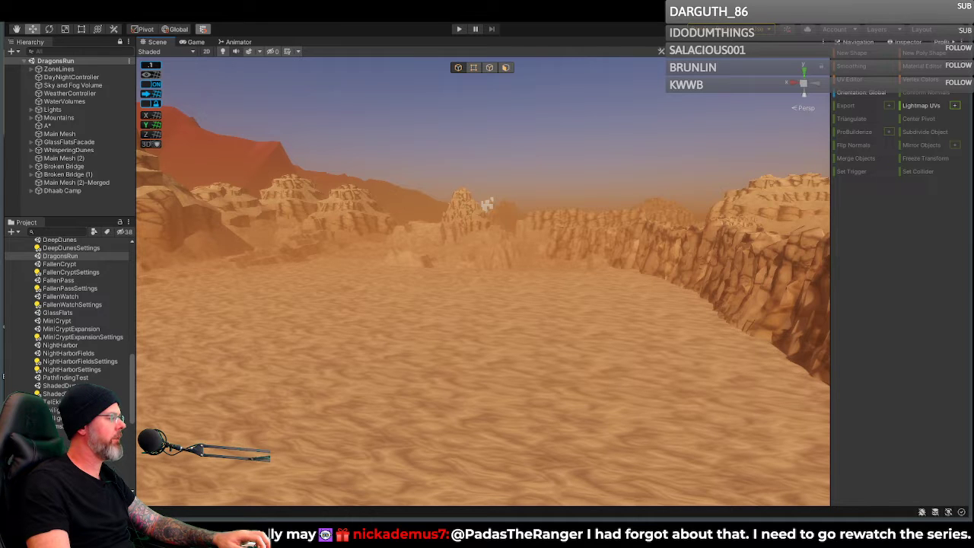
Step: Open the GlassFlats scene and copy the Fang Guard Keep object
left_click(57, 312)
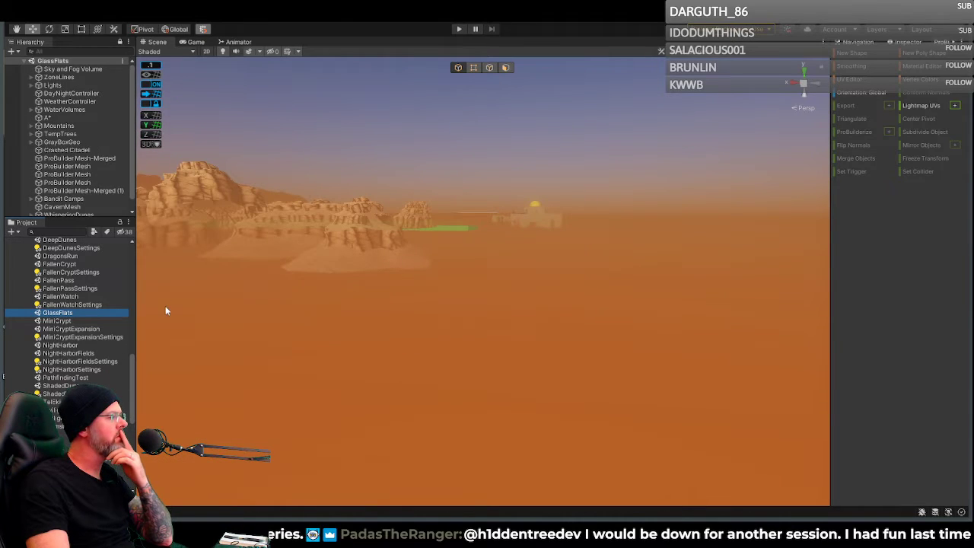
scroll(66, 188, "down", 1)
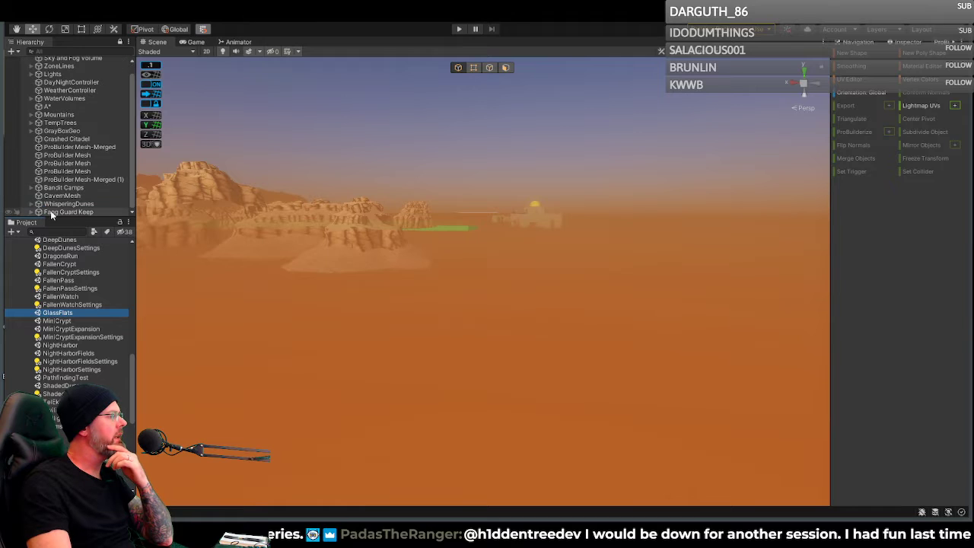
left_click(51, 212)
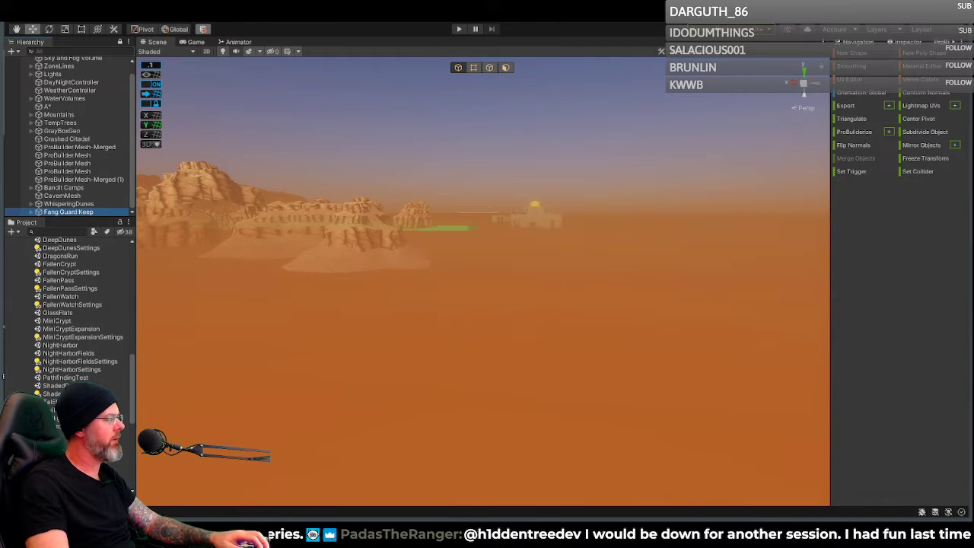
Step: Reopen the DragonsRun scene and paste Fang Guard Keep into its root
left_click(64, 258)
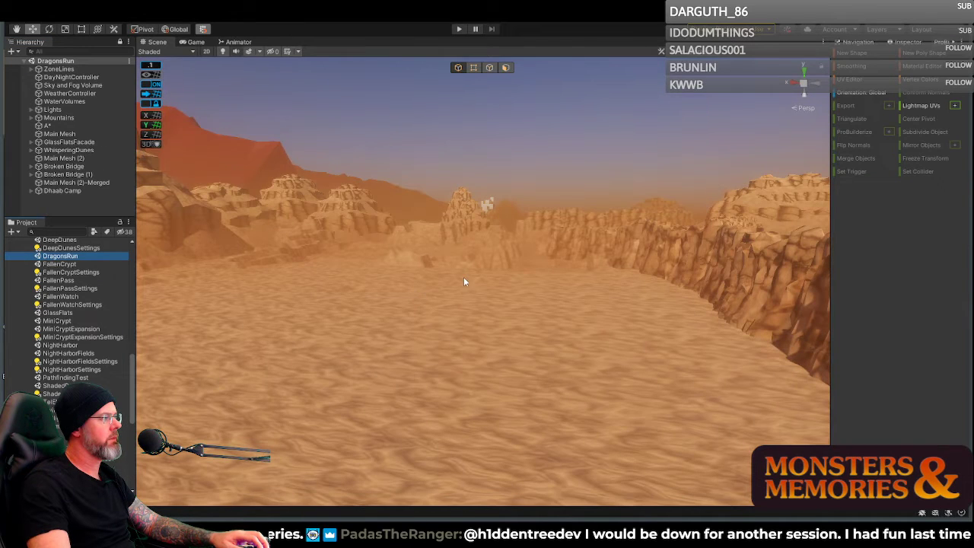
right_click_drag(464, 281, 296, 240)
left_click(66, 206)
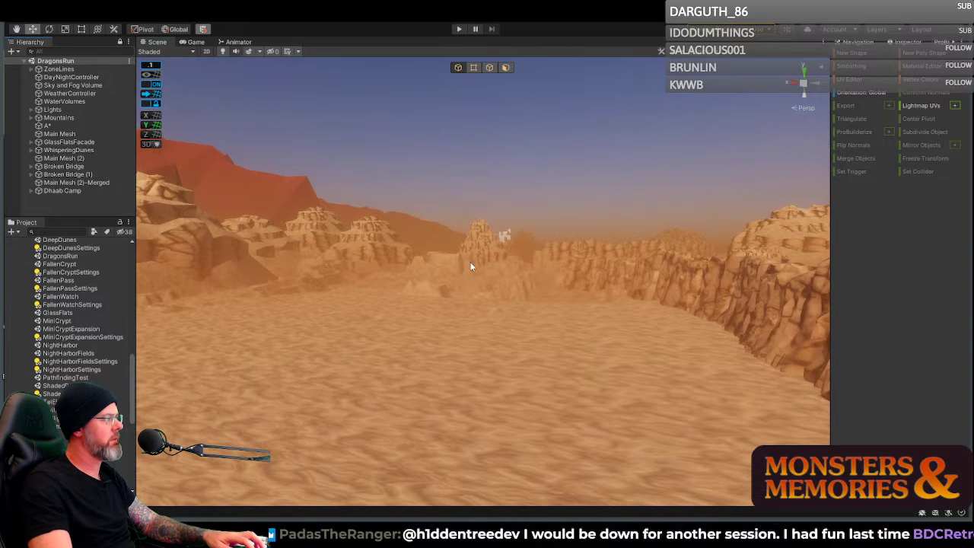
right_click_drag(504, 278, 521, 271)
key("ctrl+v")
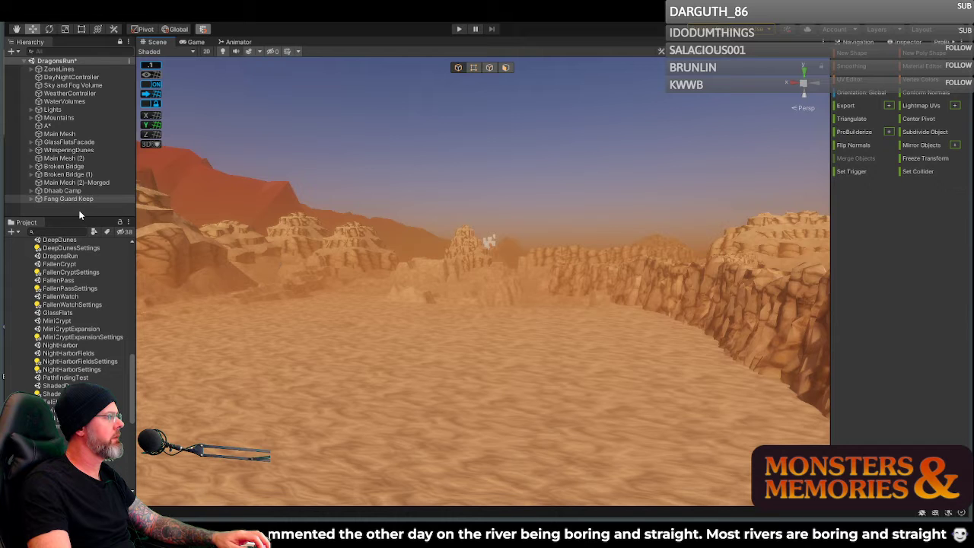
Step: Fly to the isolated rock spire with the white block-out on top and inspect its surroundings
key("w")
right_click_drag(276, 235, 1, 300)
scroll(292, 222, "up", 2)
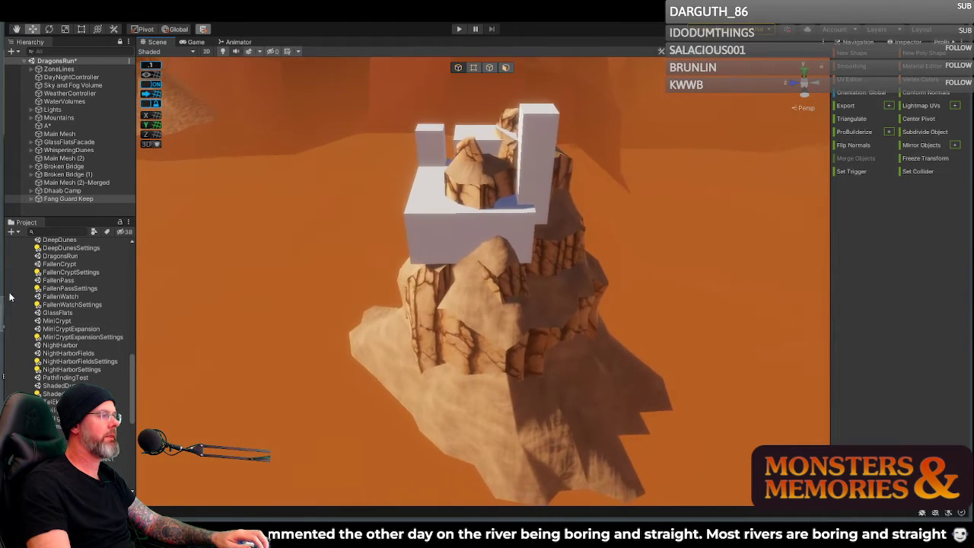
left_click(425, 243)
right_click_drag(426, 250, 62, 198)
Step: Move Fang Guard Keep across the DragonsRun map to the white block-out on the isolated rock spire
left_click(62, 199)
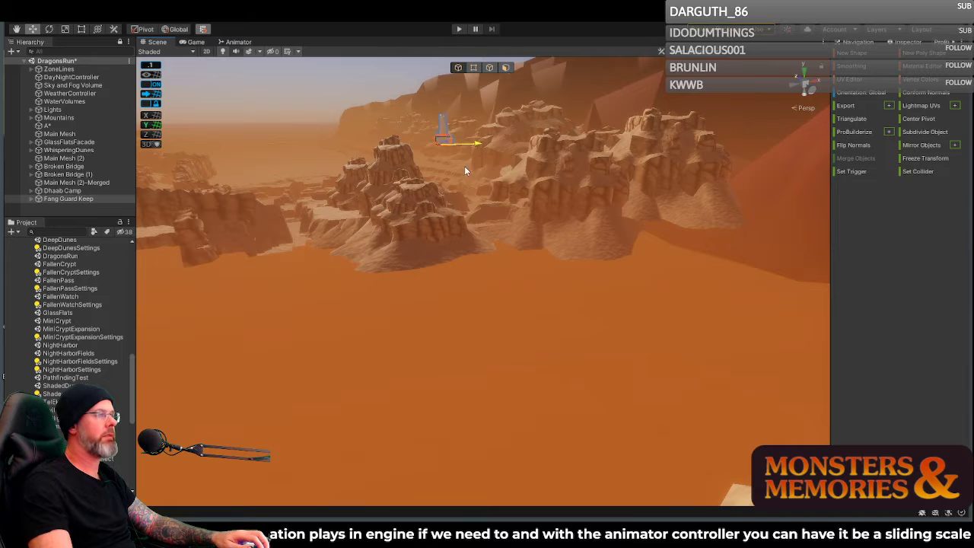
right_click_drag(388, 143, 517, 212)
scroll(517, 211, "up", 2)
key("s")
key("a")
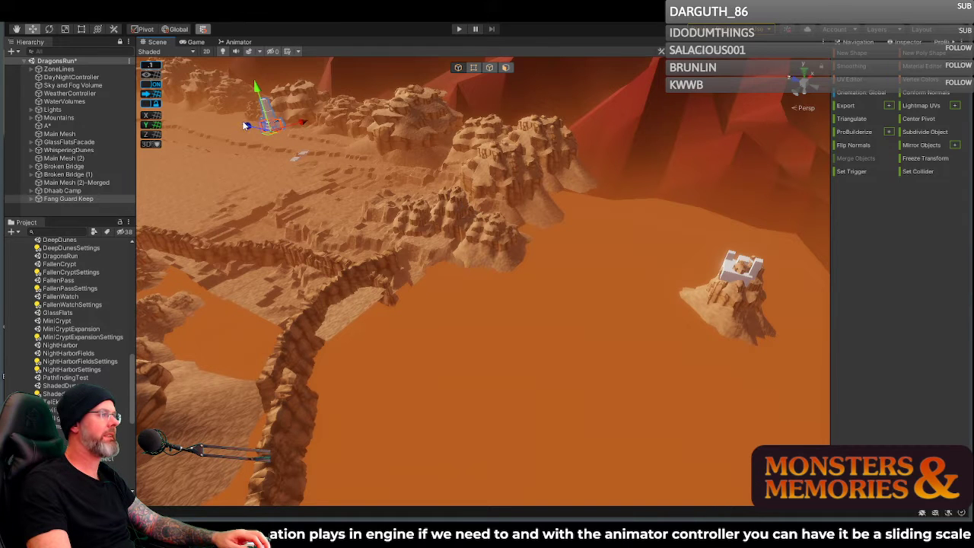
left_click_drag(246, 127, 709, 272)
right_click_drag(710, 277, 630, 250)
left_click_drag(630, 249, 607, 264)
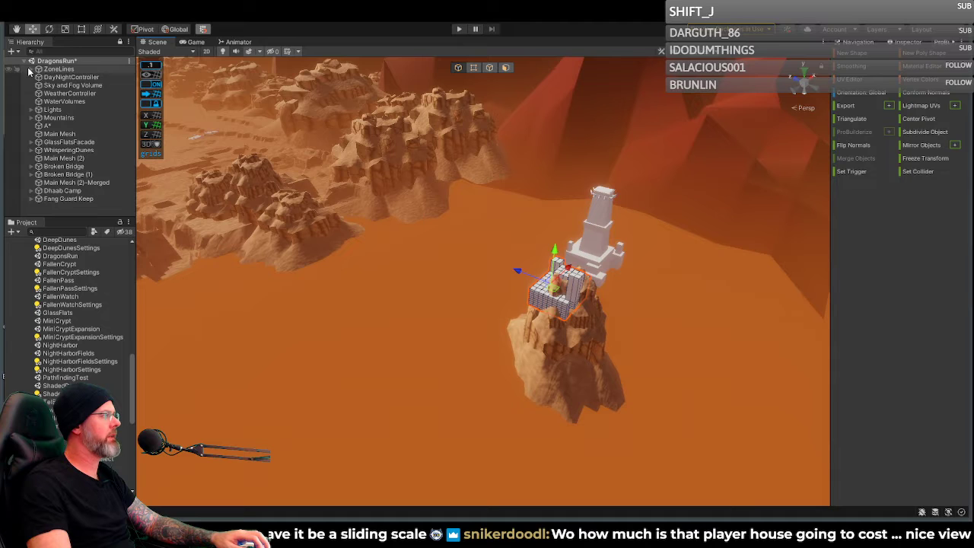
Step: Move Fang Guard Keep horizontally onto the rock spire so it overlaps the old white block-out
left_click_drag(519, 274, 476, 271)
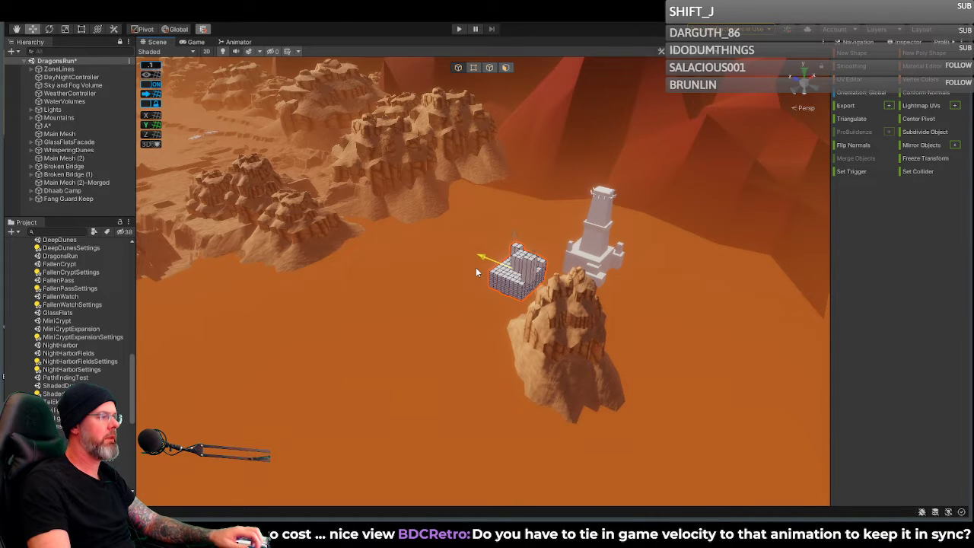
key("ctrl+z")
right_click_drag(444, 246, 501, 300)
key("w")
left_click(495, 286)
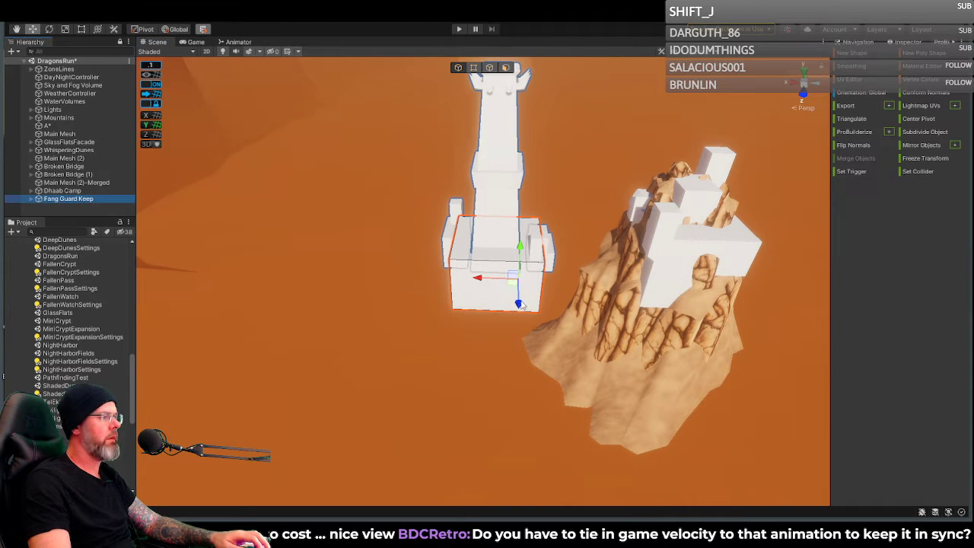
left_click_drag(517, 302, 651, 265)
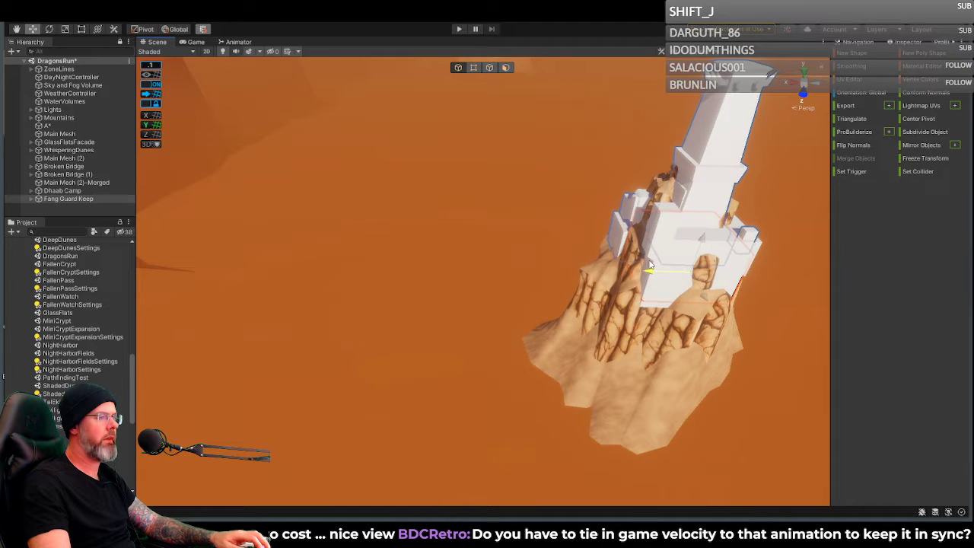
left_click_drag(650, 264, 650, 260)
Step: Lower Fang Guard Keep slightly so its base sits deeper in the rock spire
key("d")
right_click_drag(620, 259, 384, 295)
left_click_drag(416, 291, 249, 285, "alt")
right_click_drag(249, 285, 843, 336)
left_click_drag(842, 331, 608, 264, "alt")
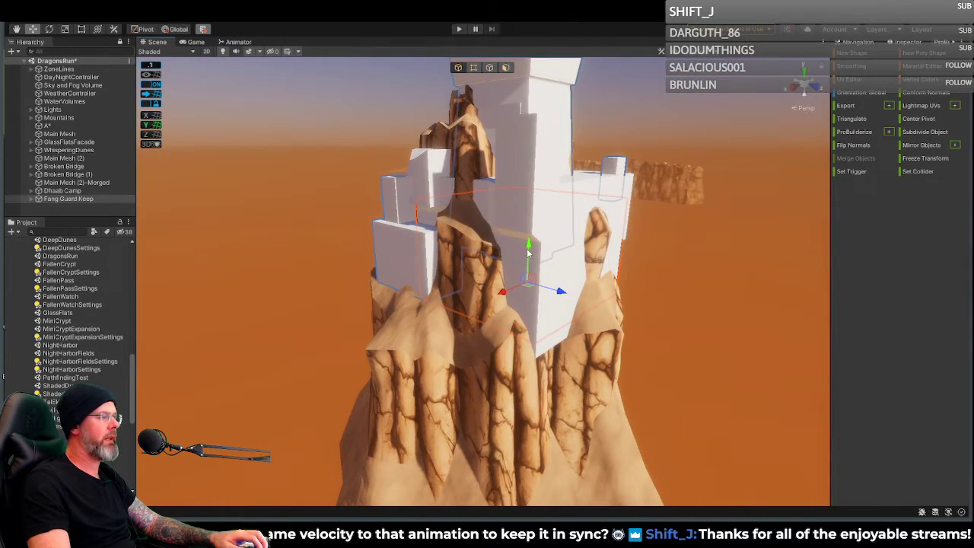
left_click_drag(527, 253, 523, 262)
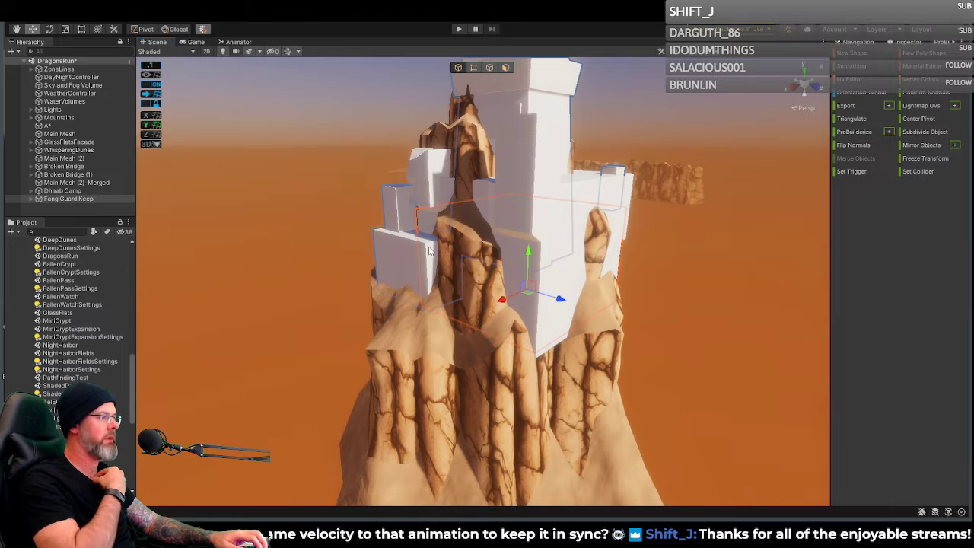
Step: Pull the old white block-out clear of the keep on the rock spire and delete it
left_click(391, 242)
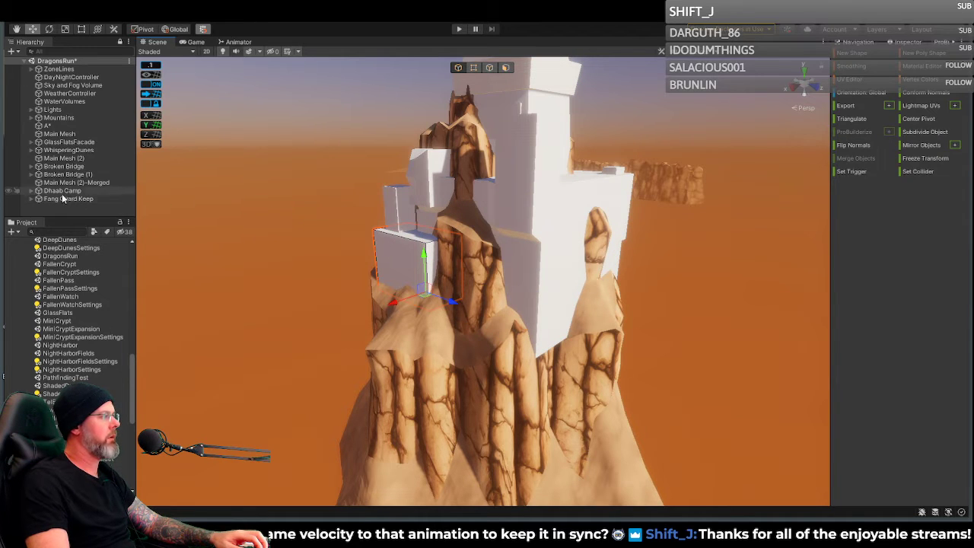
left_click(433, 175)
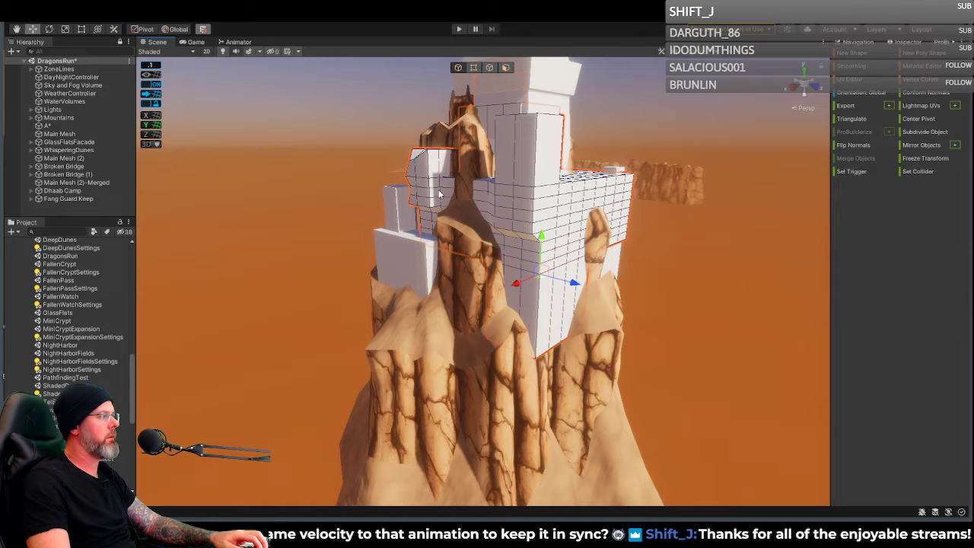
left_click_drag(575, 284, 308, 224)
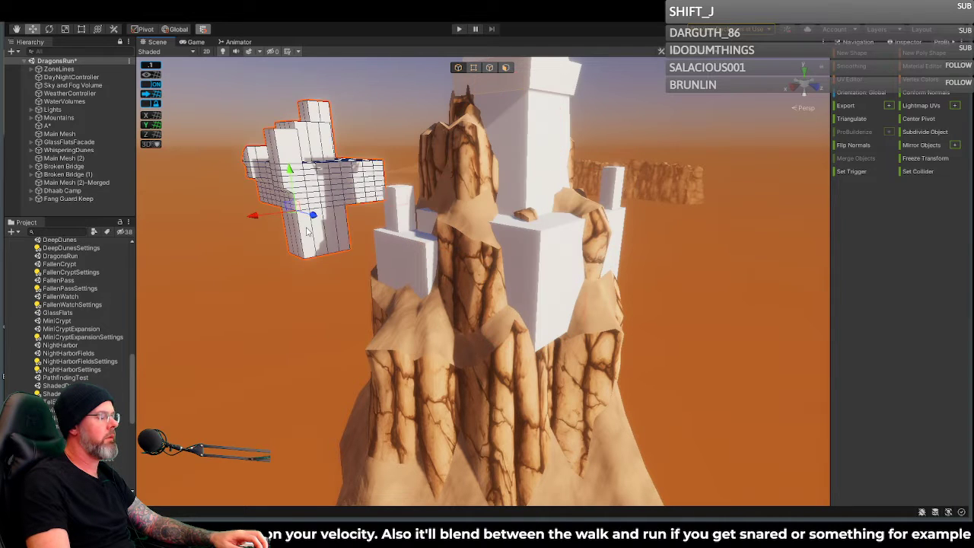
key("Delete")
Step: Select the whole Fang Guard Keep and adjust its height on the rock spire
right_click_drag(462, 213, 566, 180)
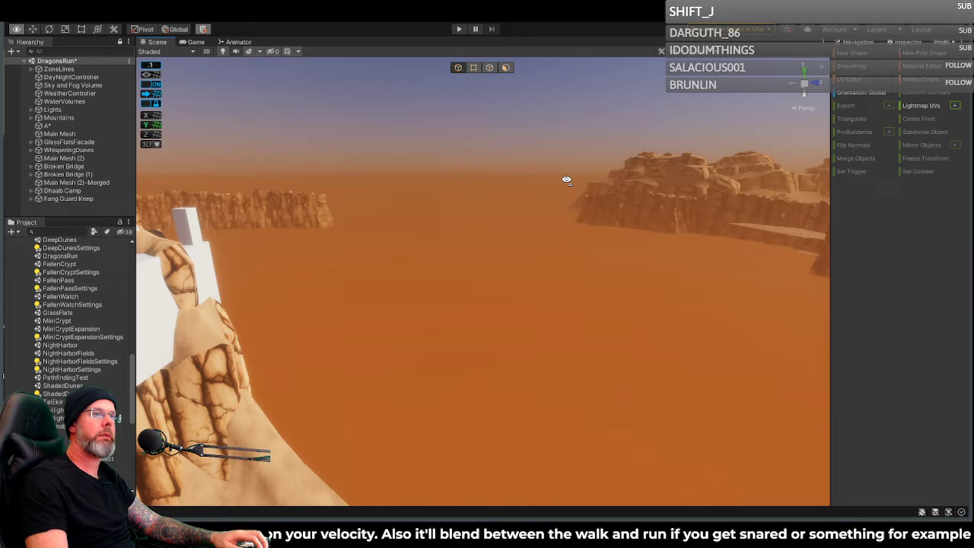
right_click_drag(567, 181, 363, 177)
left_click(69, 198)
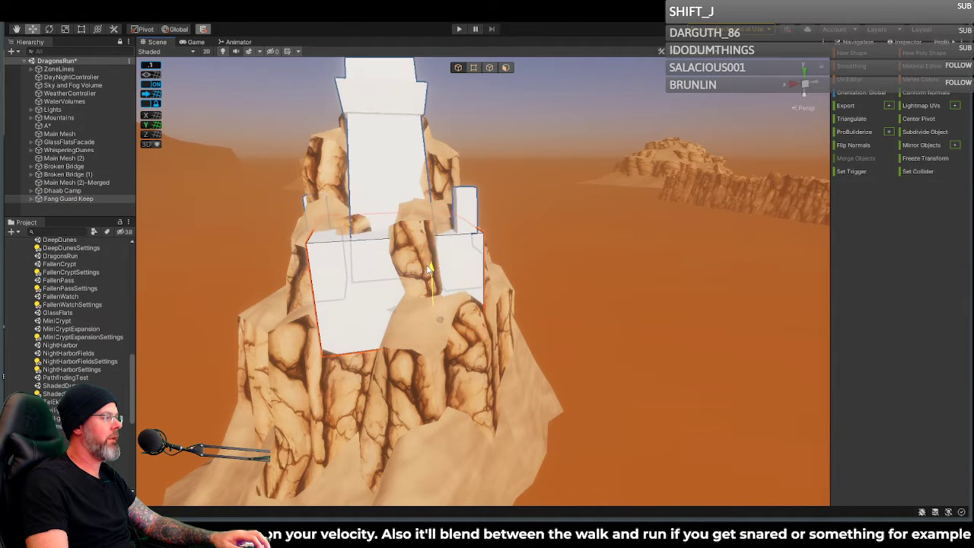
Step: In vertex editing, raise the Main Mesh vertex in the dark recess of the canyon's narrow rock wall up towards its crest
right_click_drag(235, 206, 656, 201)
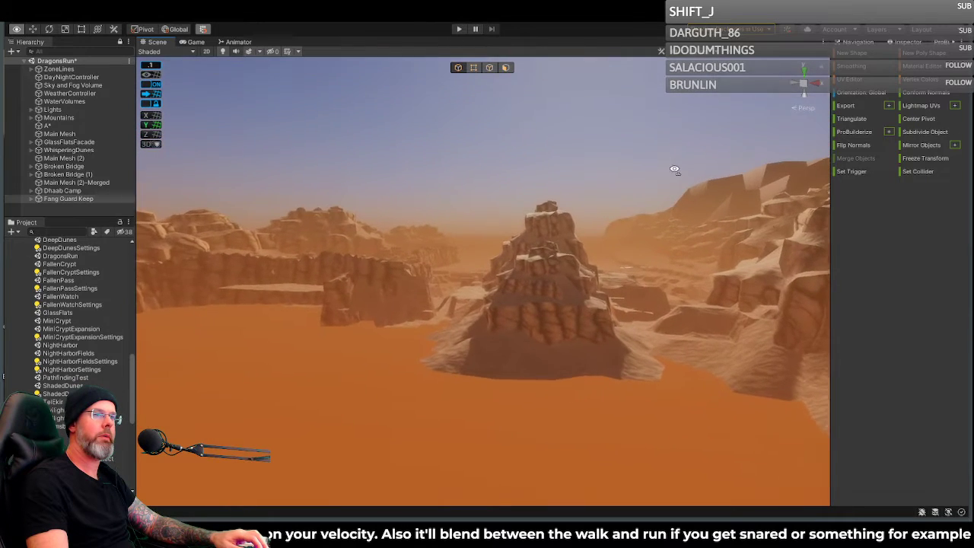
right_click_drag(675, 162, 490, 292)
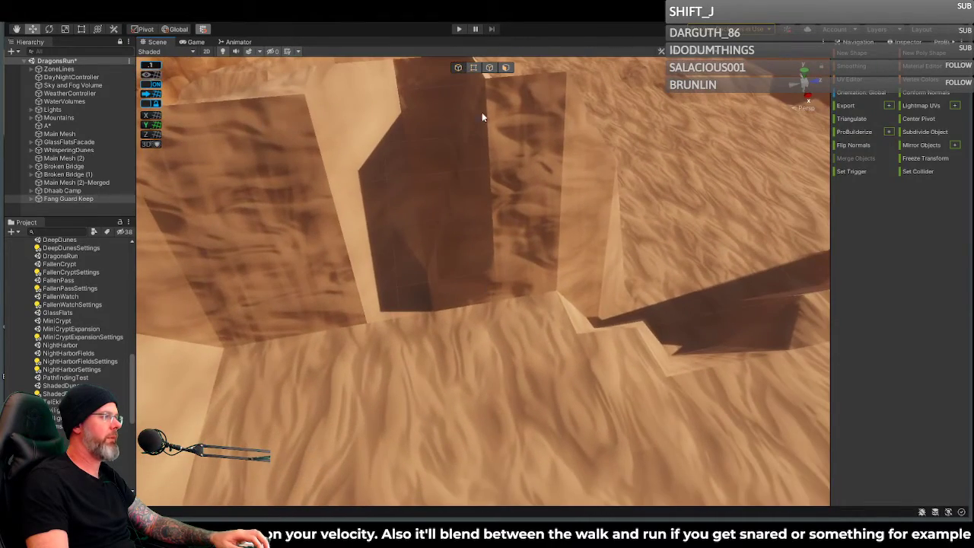
left_click(473, 68)
left_click(444, 275)
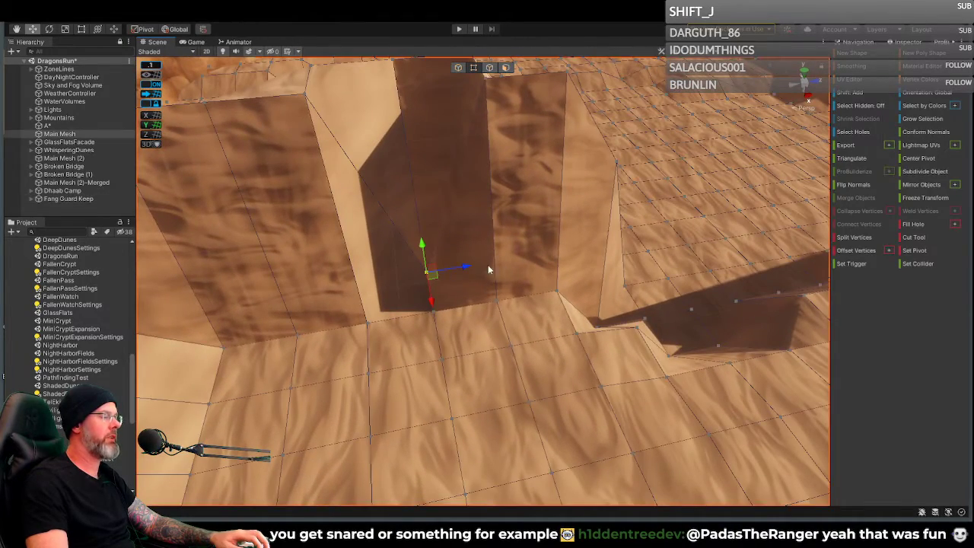
left_click_drag(423, 245, 363, 34)
Step: Select the Main Mesh vertices along both edges of the narrow rock wall's crest
right_click_drag(458, 183, 341, 149)
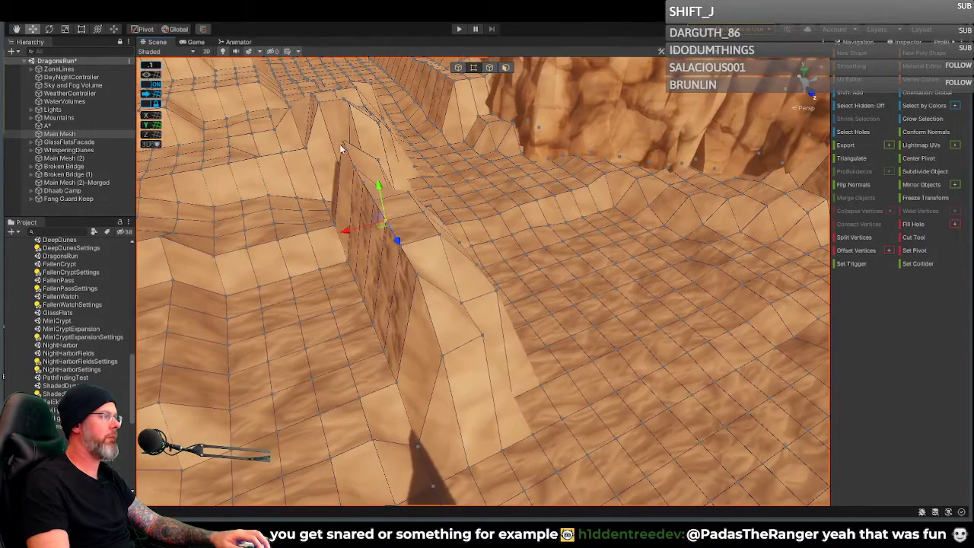
left_click(382, 181)
left_click(367, 186, "shift")
left_click(411, 197, "shift")
left_click(423, 212, "shift")
left_click_drag(451, 245, 452, 248, "shift")
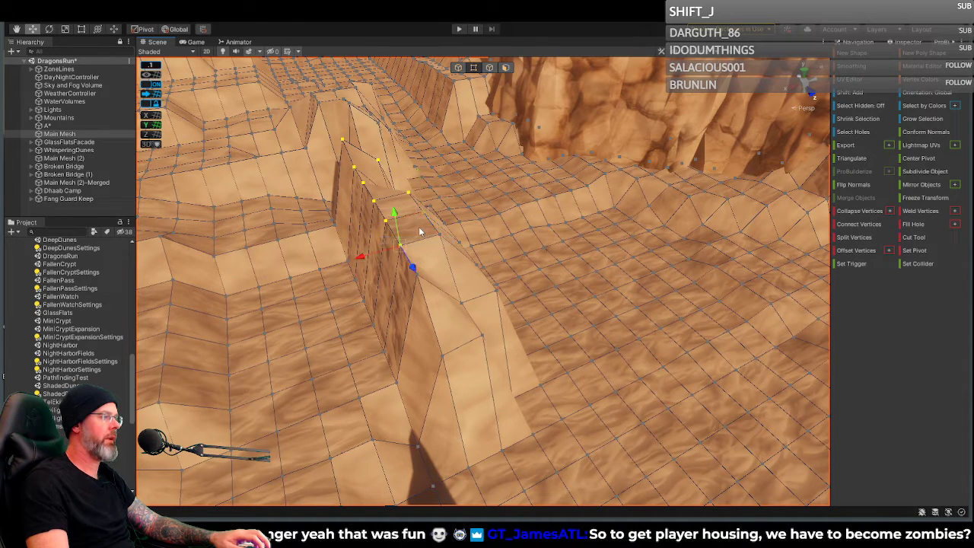
left_click(439, 239, "shift")
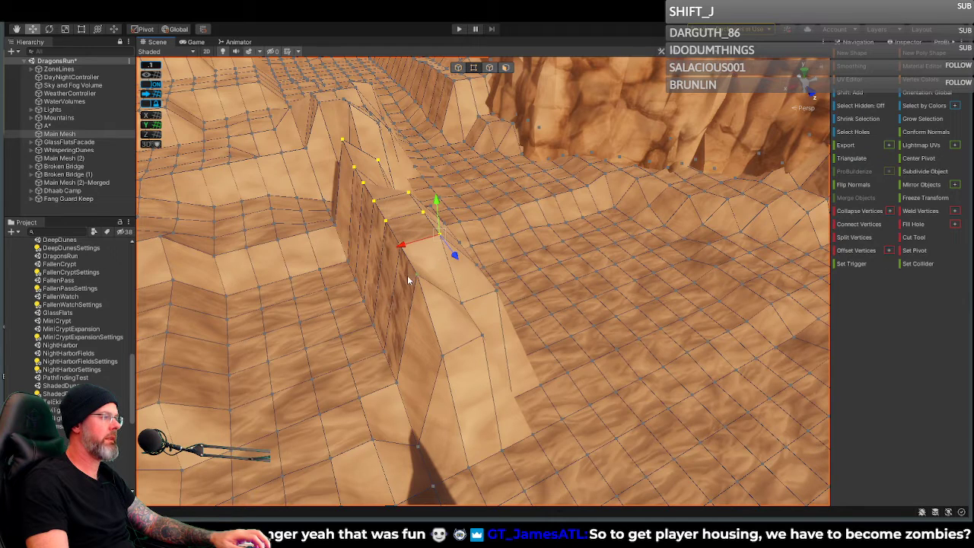
left_click(435, 289, "shift")
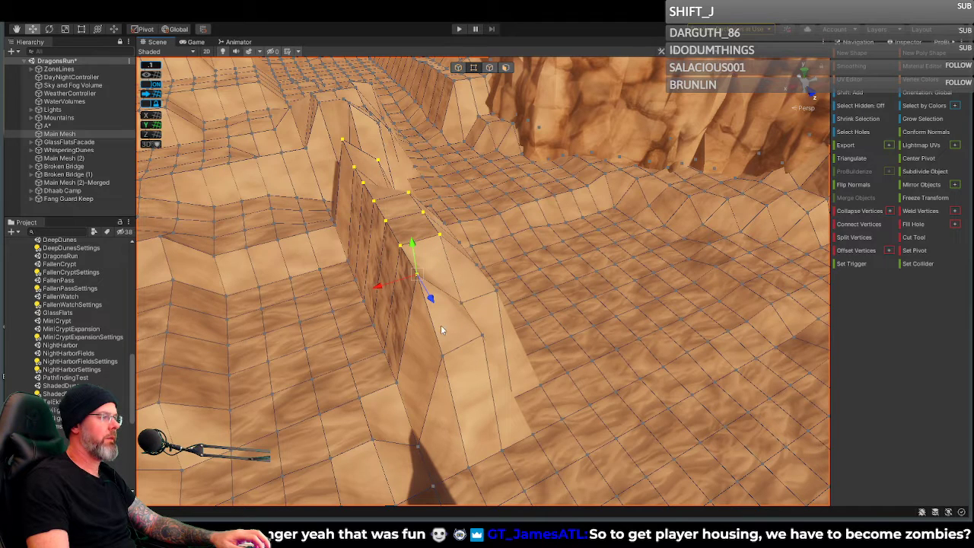
Step: Add the vertices at the near end of the rock ridge to the selection and lower them
left_click(456, 364, "shift")
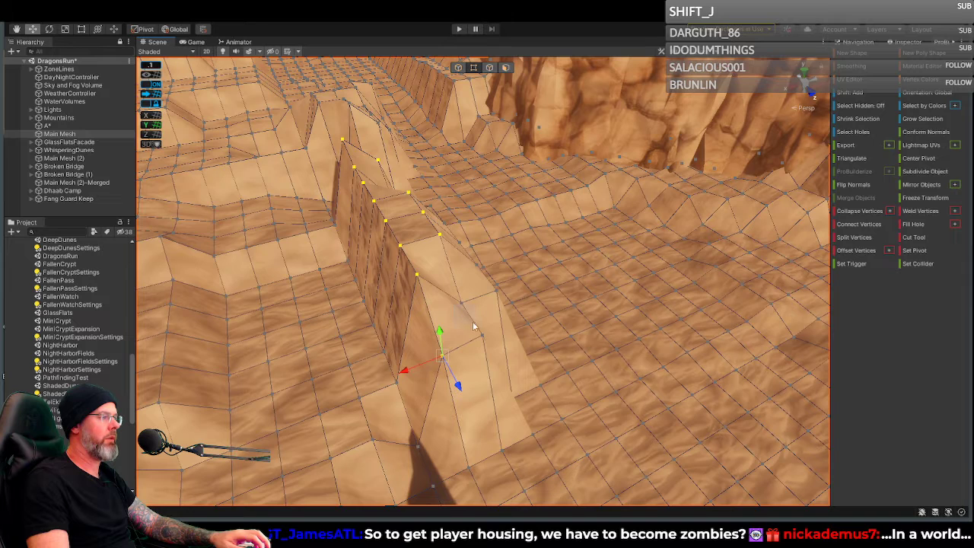
left_click(484, 337, "shift")
left_click(464, 311, "shift")
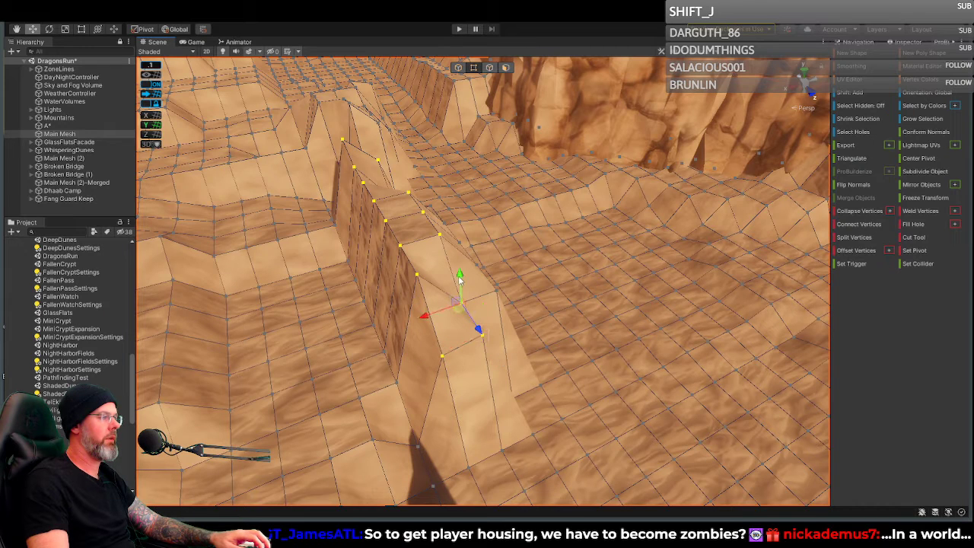
left_click_drag(459, 278, 439, 306)
Step: Select the tip vertex of the tall pointed spike on the Main Mesh and lower it toward the ground
right_click_drag(309, 261, 139, 220)
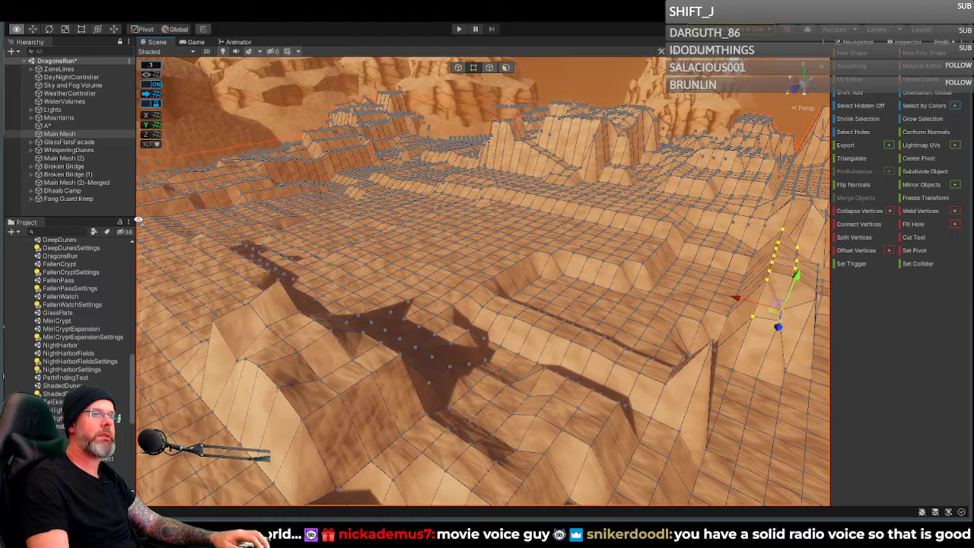
right_click_drag(138, 220, 138, 219)
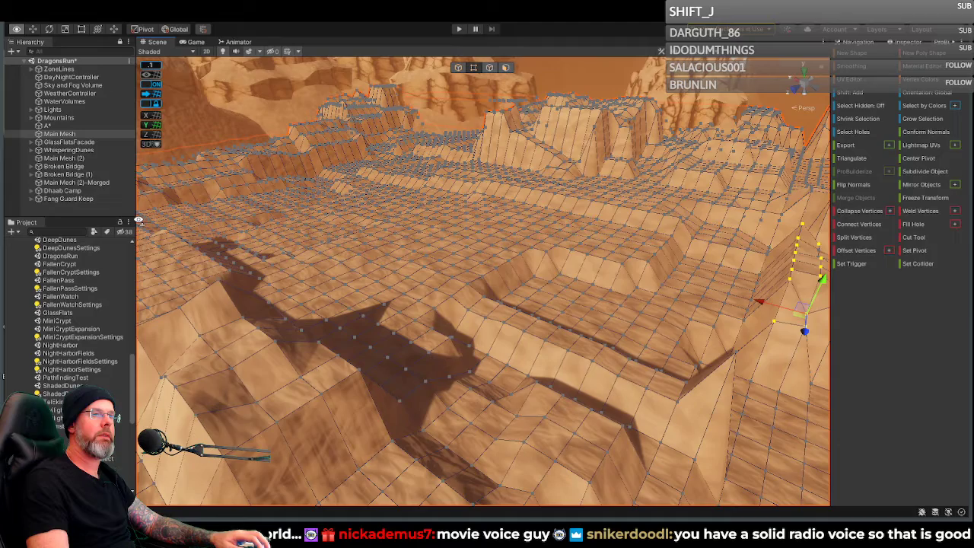
right_click_drag(139, 220, 196, 148)
left_click(443, 125)
right_click_drag(443, 126, 361, 241)
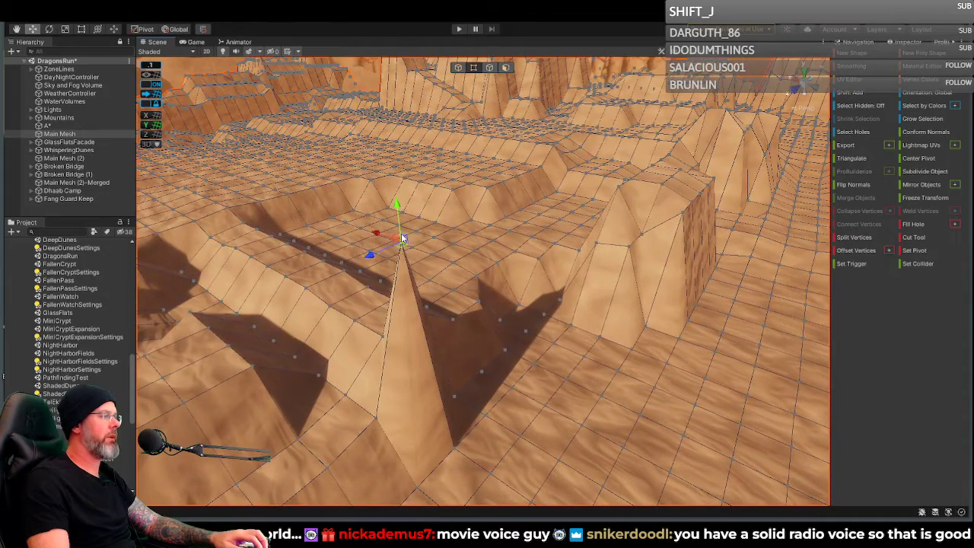
left_click_drag(396, 211, 430, 303)
Step: Select the raised vertices at the end of the ridge edge and lower them toward the surrounding sand
right_click_drag(430, 297, 329, 296)
left_click(361, 333)
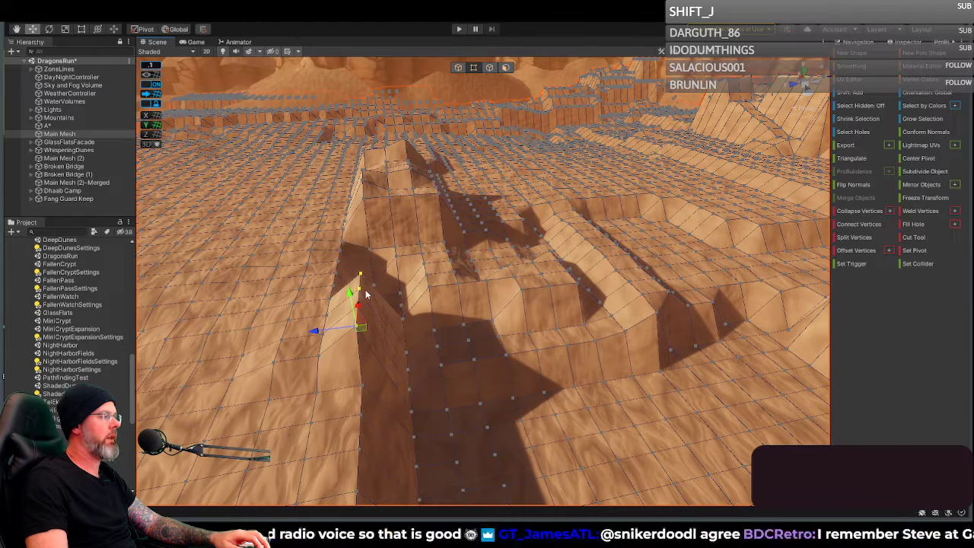
left_click_drag(350, 314, 343, 323)
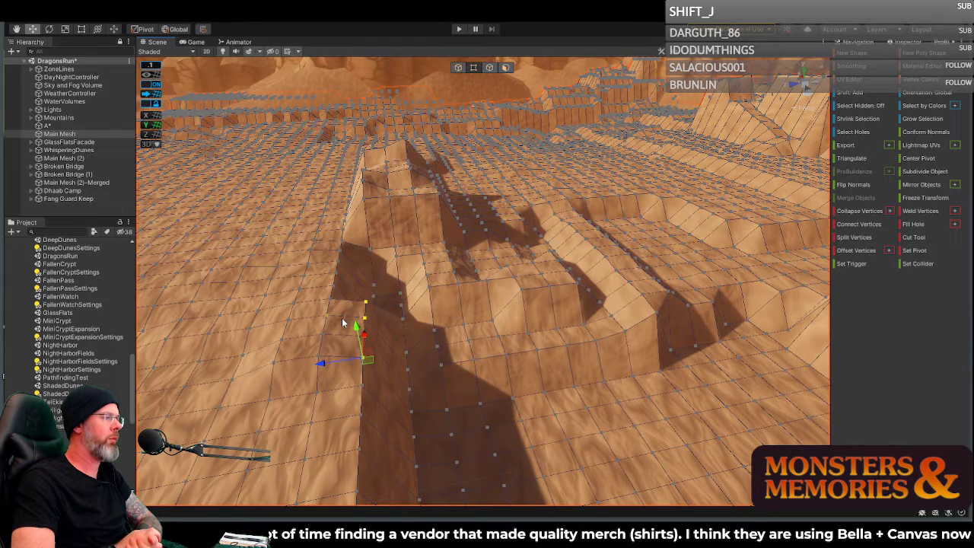
Step: Select more vertices around the flattened ridge and adjust their height to blend with the terrain
right_click_drag(403, 307, 360, 332)
left_click_drag(360, 332, 441, 368)
left_click_drag(438, 323, 434, 302)
left_click_drag(345, 373, 320, 324)
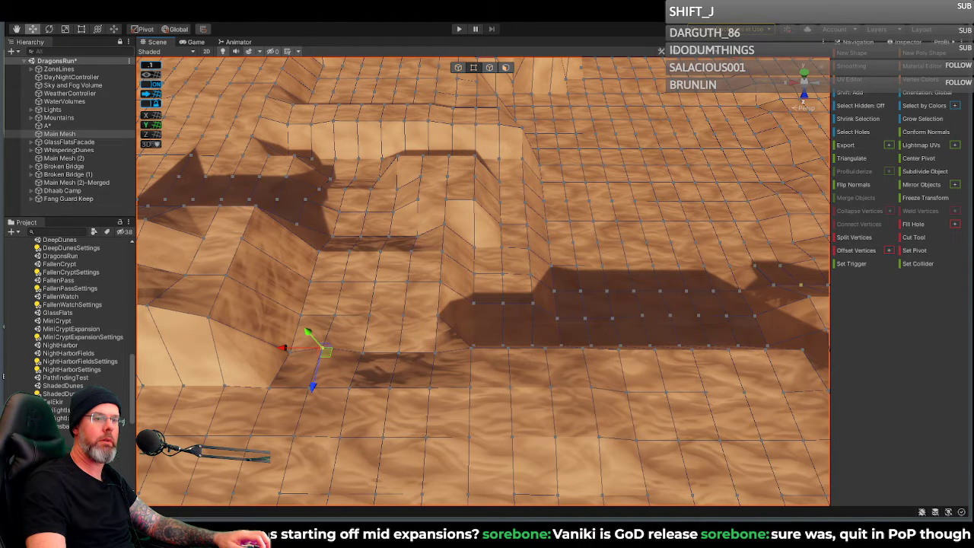
Step: Switch to the browser, enlarge its window and browse the YouTube results for "the finding what's next project"
left_click_drag(973, 213, 312, 38)
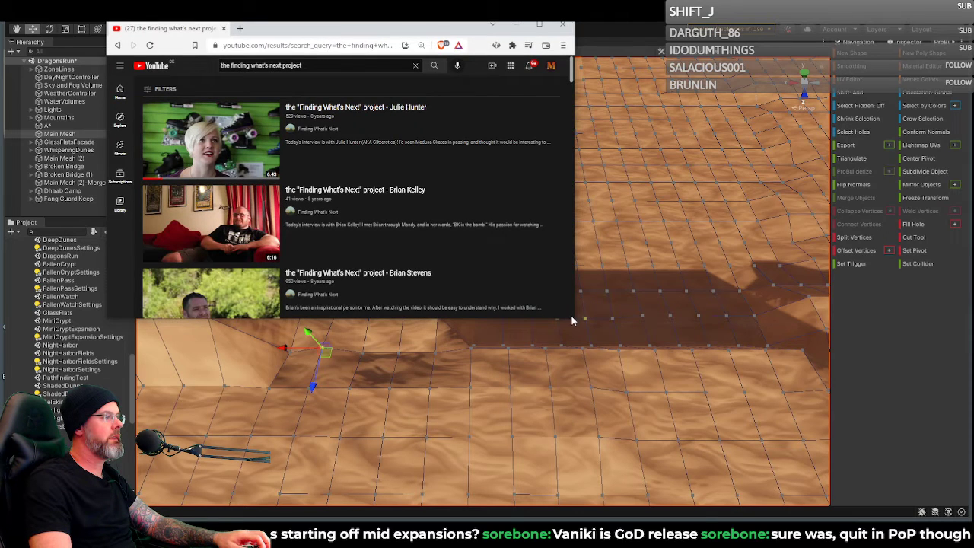
left_click_drag(575, 322, 809, 462)
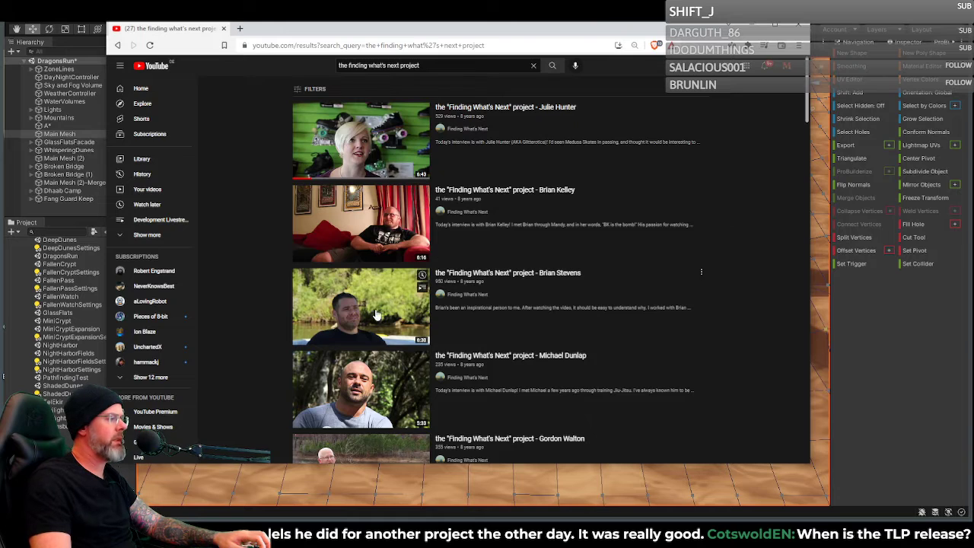
scroll(375, 319, "down", 5)
scroll(374, 320, "down", 1)
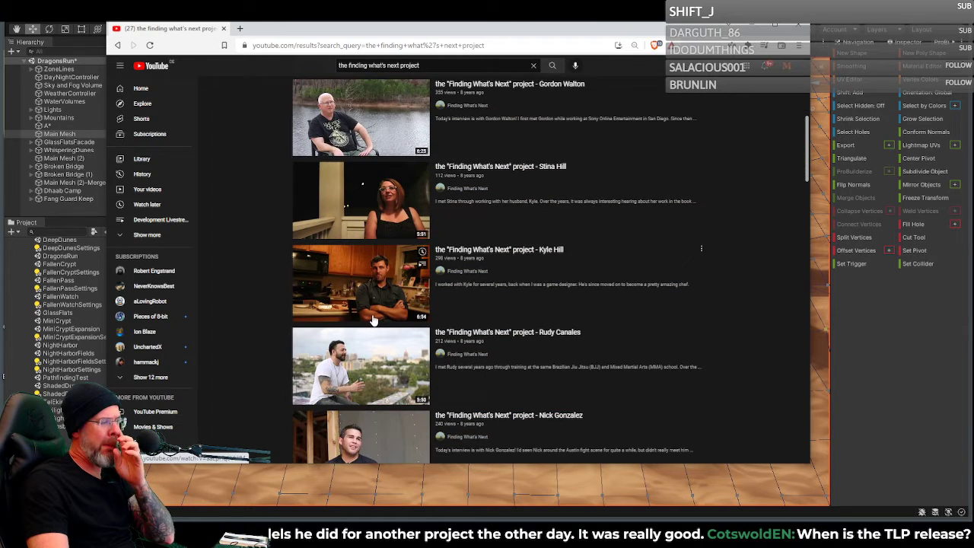
scroll(373, 320, "down", 3)
scroll(372, 320, "down", 5)
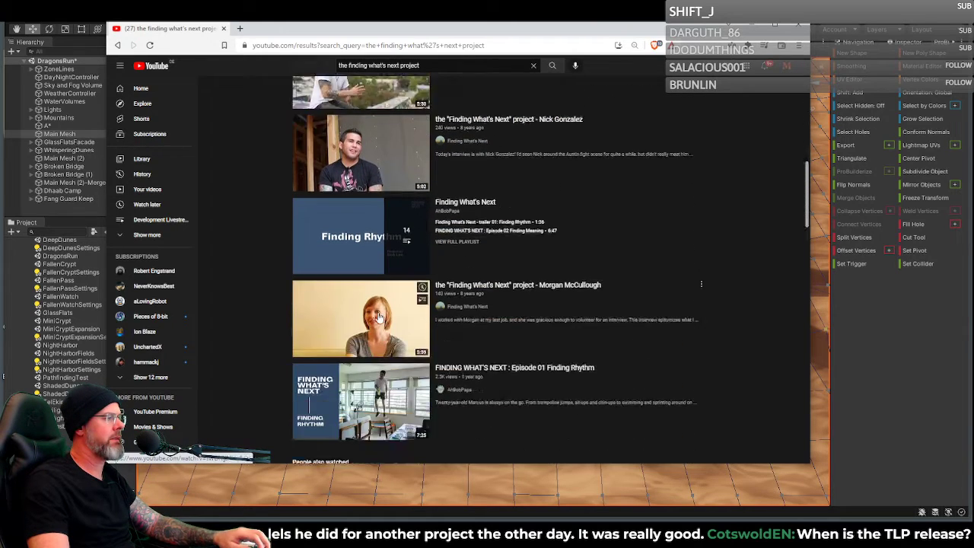
scroll(378, 312, "up", 1)
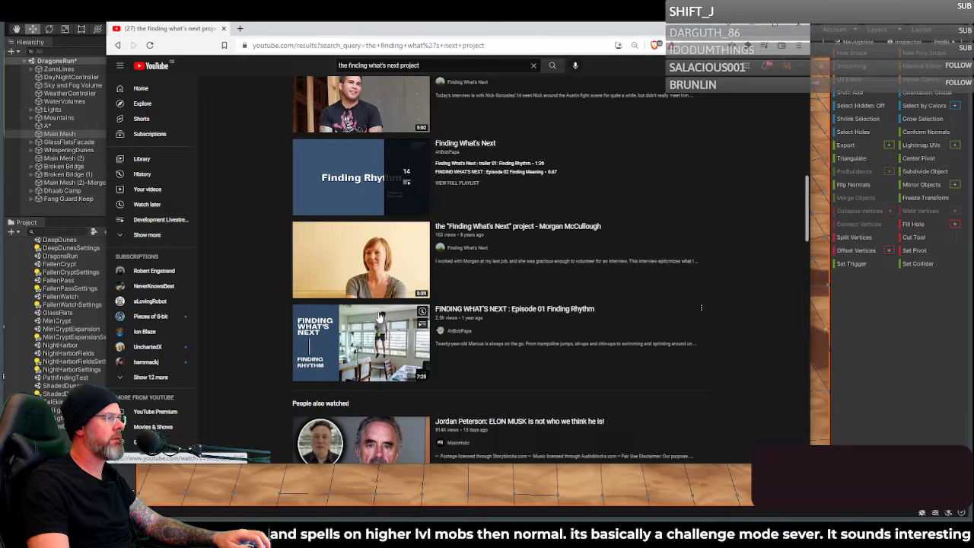
scroll(379, 308, "down", 2)
scroll(376, 308, "up", 3)
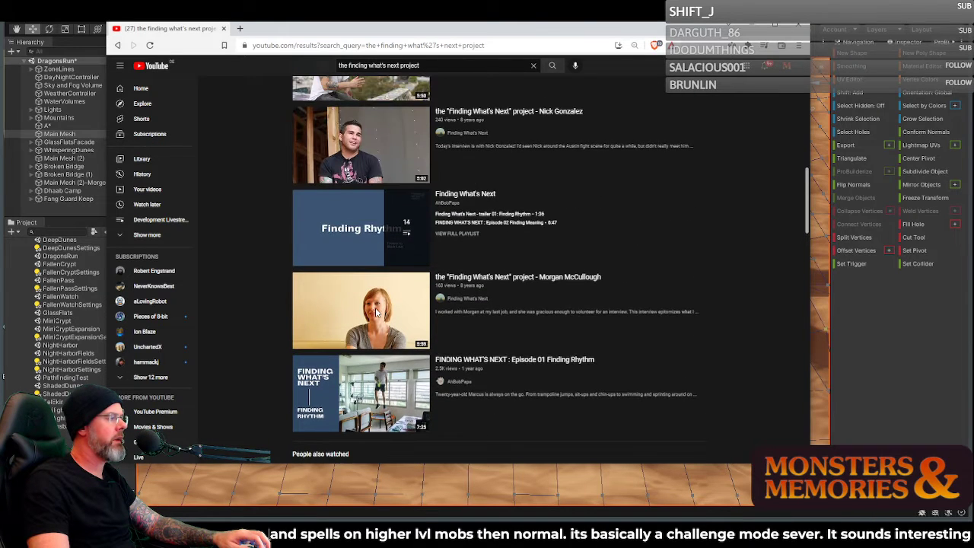
scroll(376, 310, "down", 2)
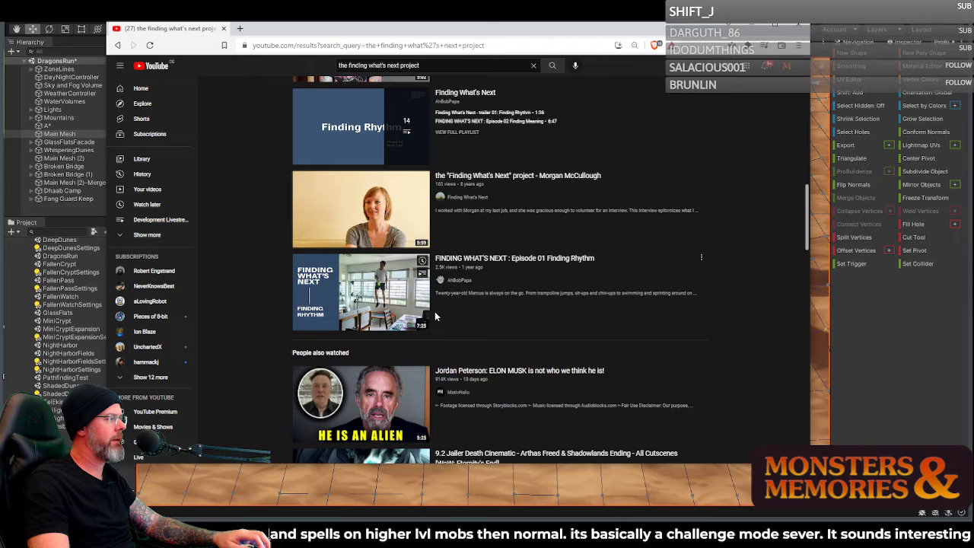
scroll(411, 308, "up", 4)
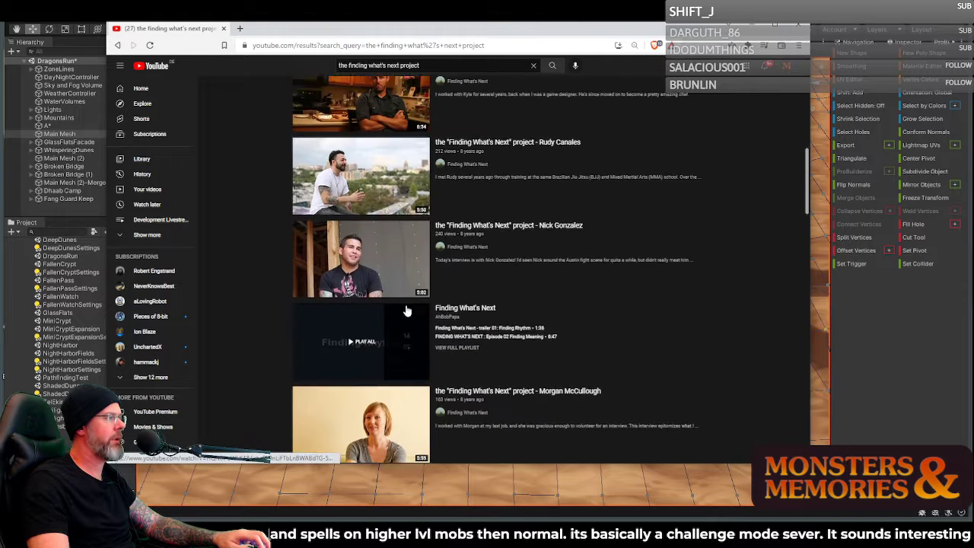
scroll(402, 278, "up", 6)
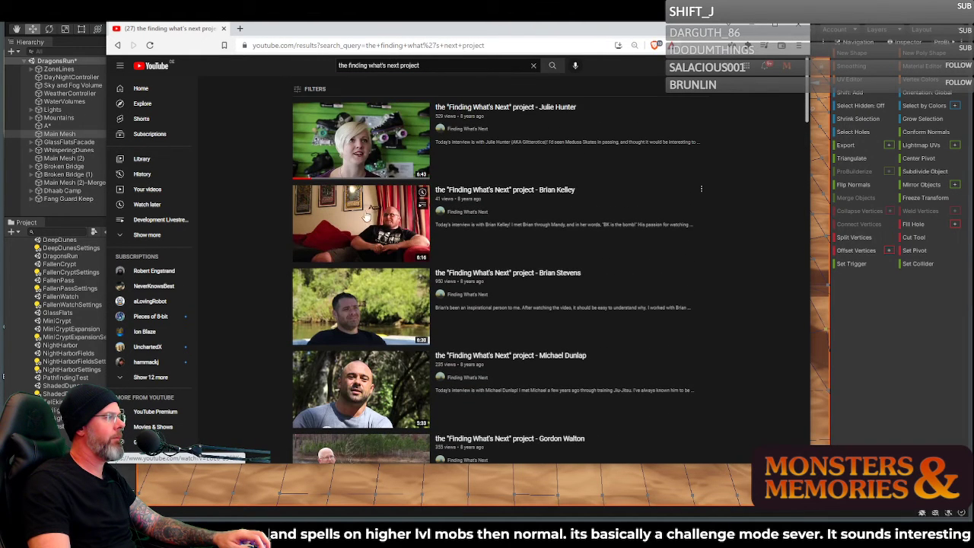
Step: Open the Finding What's Next channel and look through its uploaded videos
left_click(466, 129)
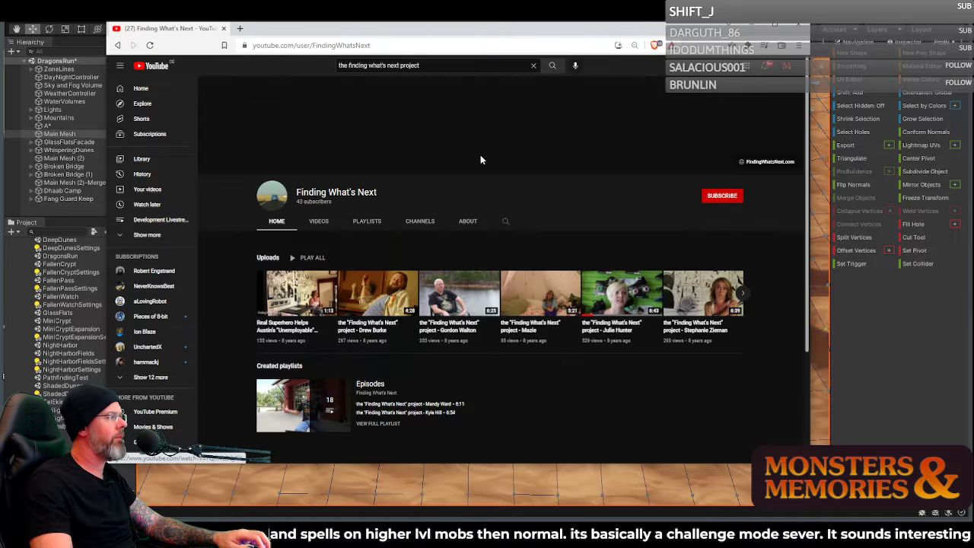
left_click(324, 223)
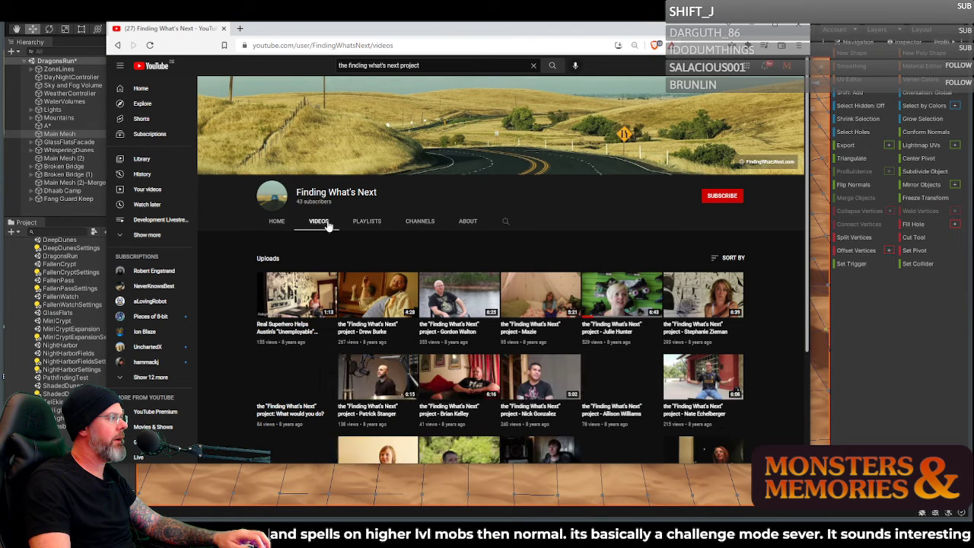
scroll(361, 256, "down", 2)
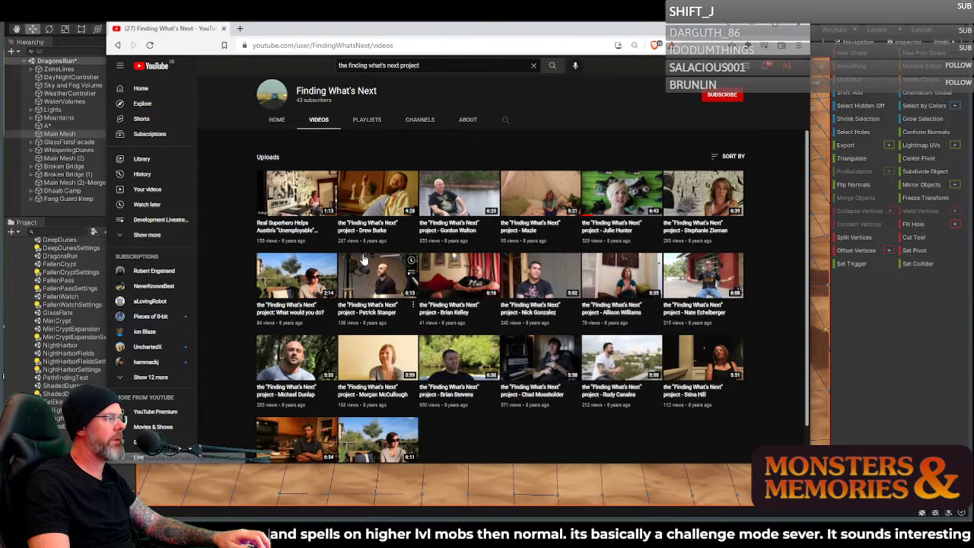
scroll(363, 259, "down", 1)
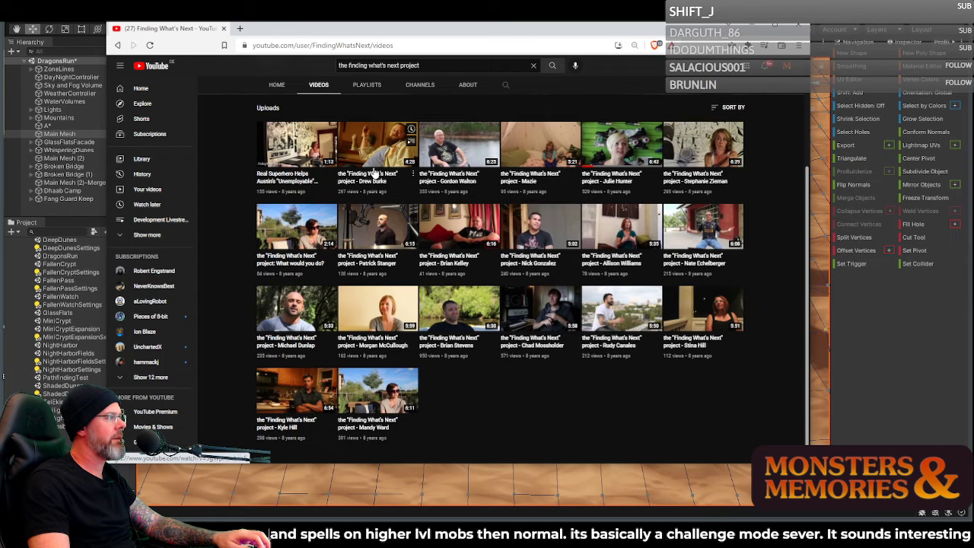
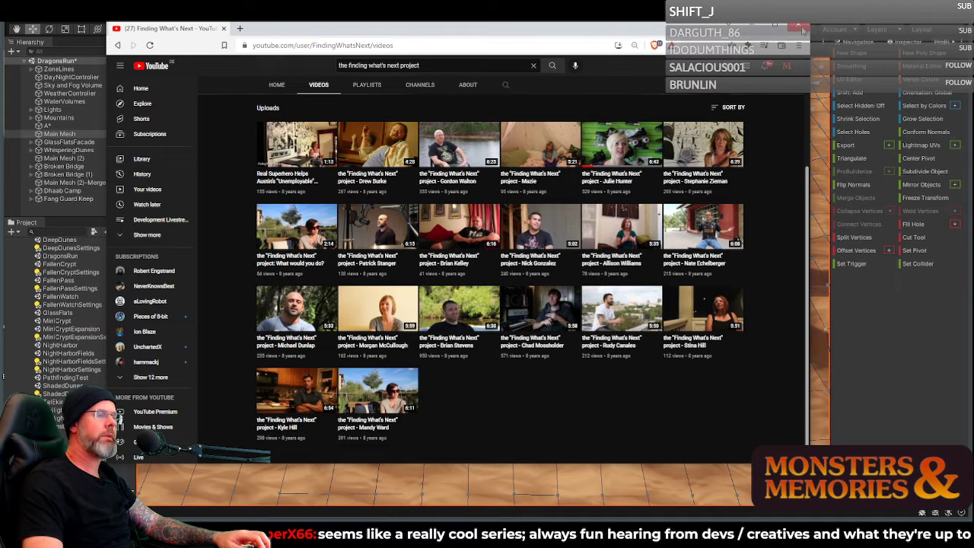
Step: Reposition and enlarge the browser window, and close the channel page to return to the Unity scene
left_click_drag(703, 29, 762, 25)
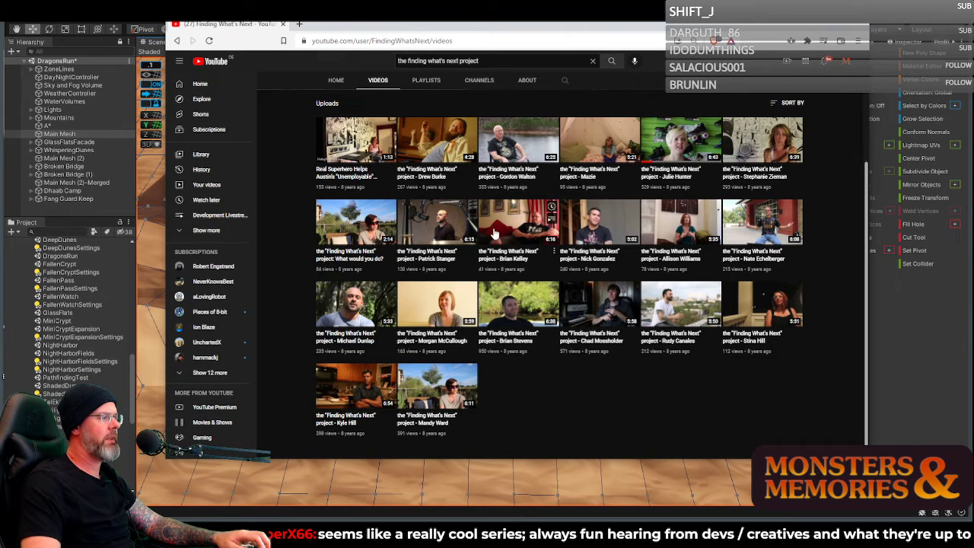
left_click_drag(461, 461, 469, 493)
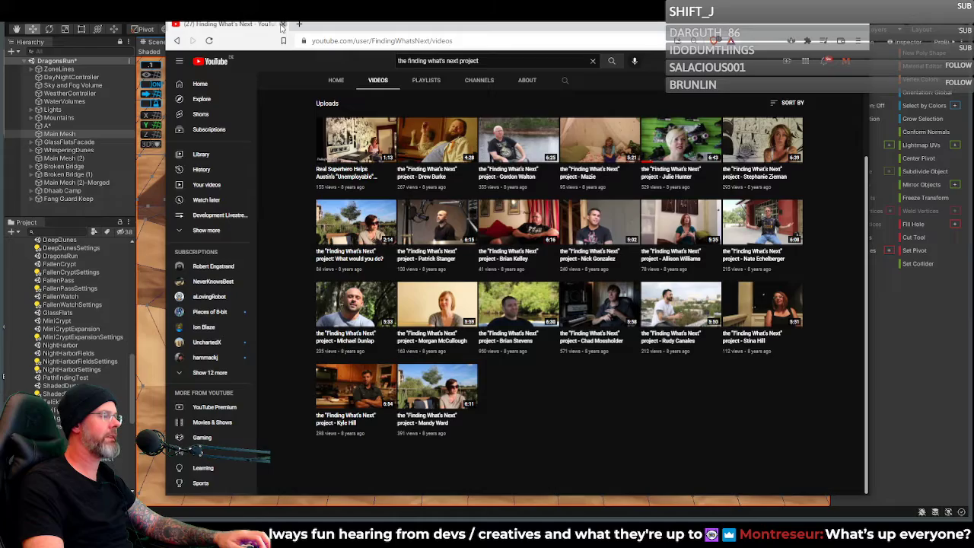
left_click(282, 25)
Step: Examine the DragonsRun zone's overall layout from above, including the open sand, the cliff lines and the bordering mountains
right_click_drag(659, 204, 360, 188)
key("w")
right_click_drag(467, 236, 235, 335)
scroll(220, 334, "up", 1)
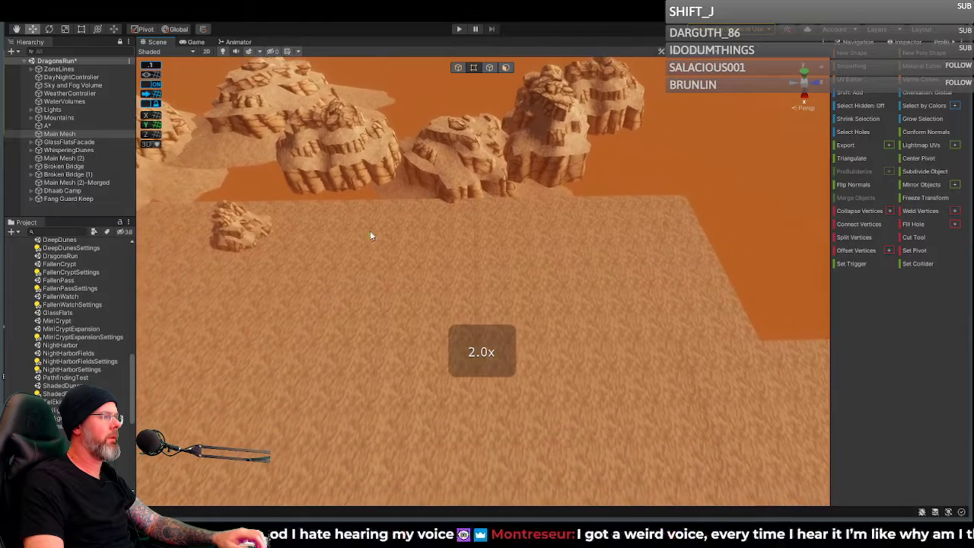
left_click(805, 73)
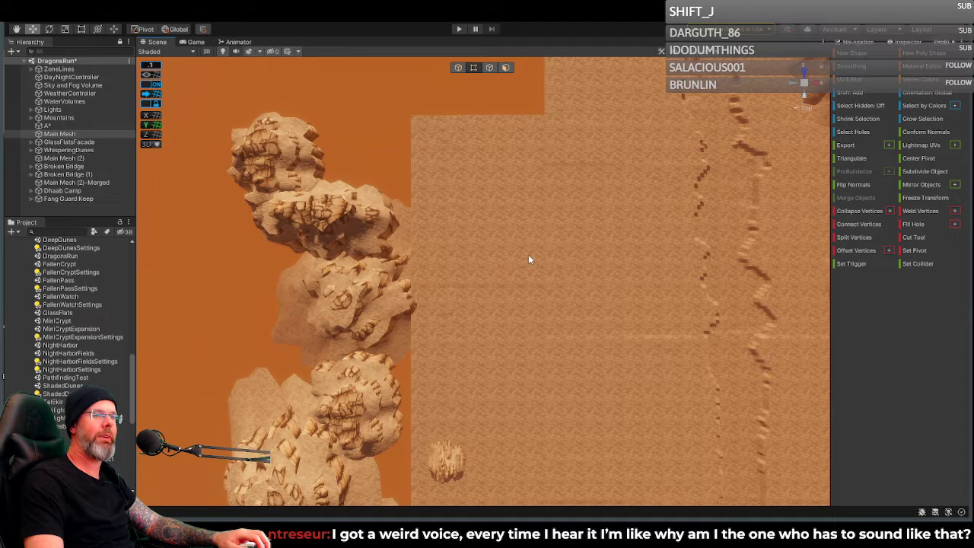
middle_click_drag(535, 259, 498, 93)
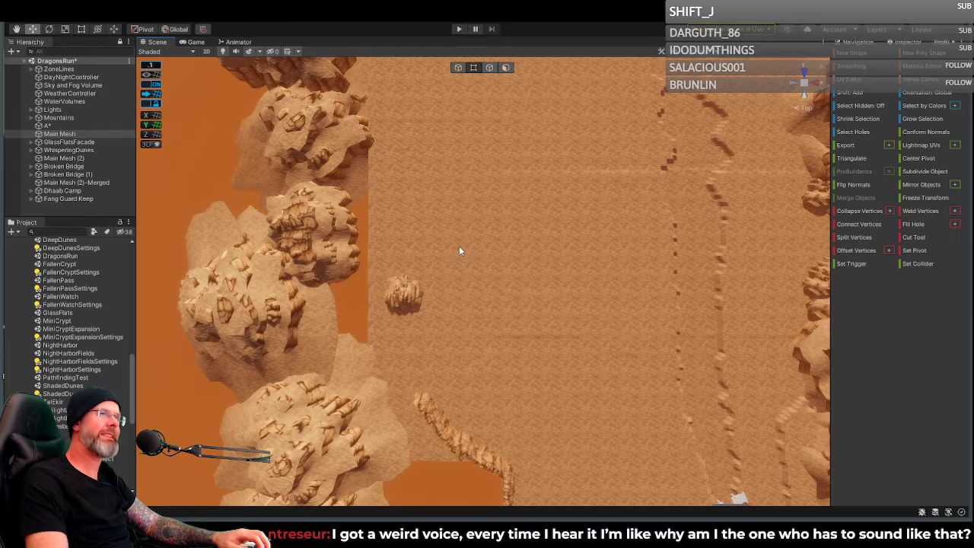
middle_click_drag(471, 263, 401, 264)
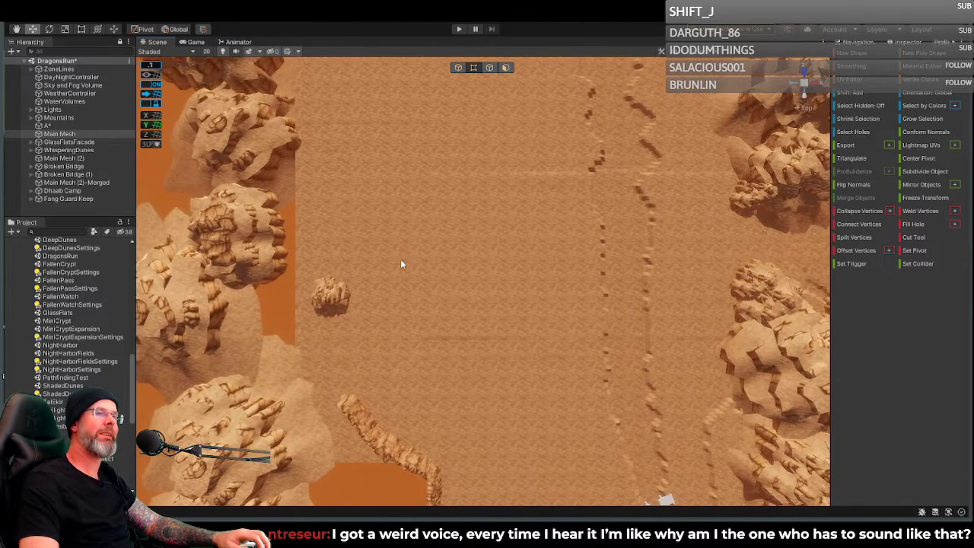
middle_click_drag(399, 255, 398, 290)
scroll(398, 285, "down", 5)
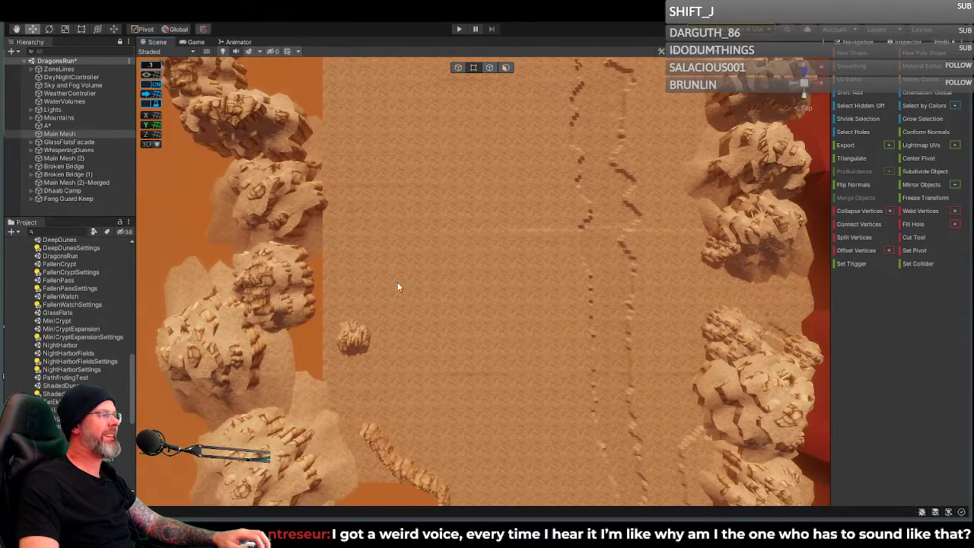
middle_click_drag(405, 247, 397, 291)
scroll(398, 290, "down", 3)
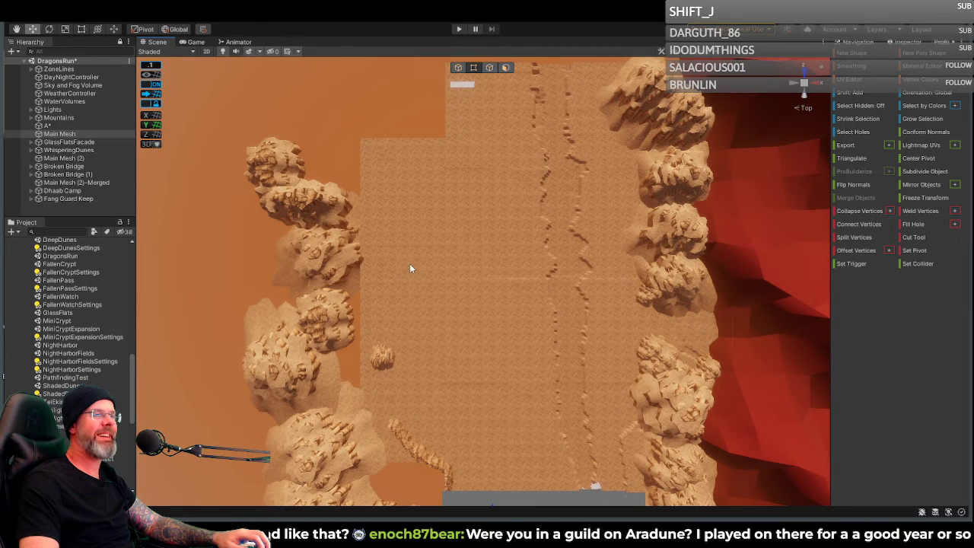
scroll(416, 270, "up", 1)
scroll(415, 271, "down", 1)
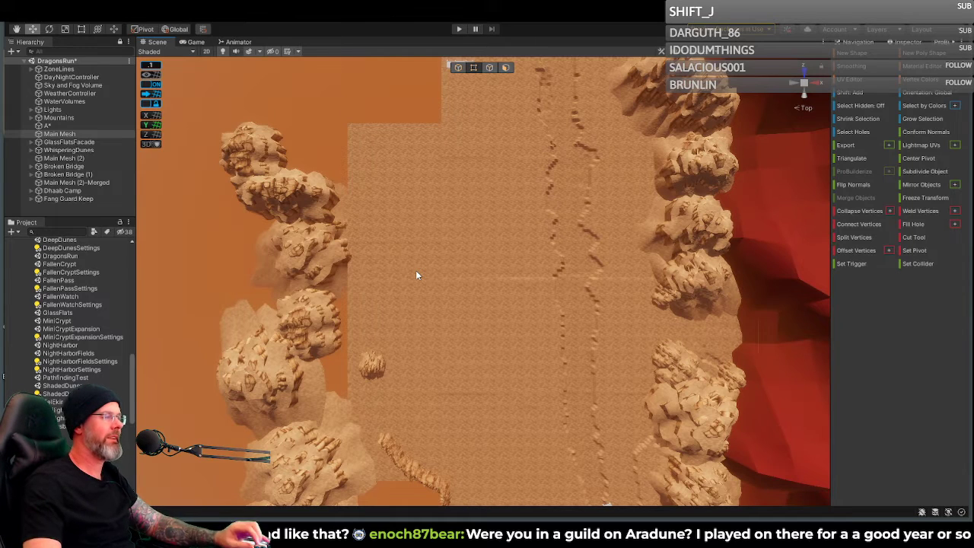
left_click_drag(404, 264, 417, 269, "alt")
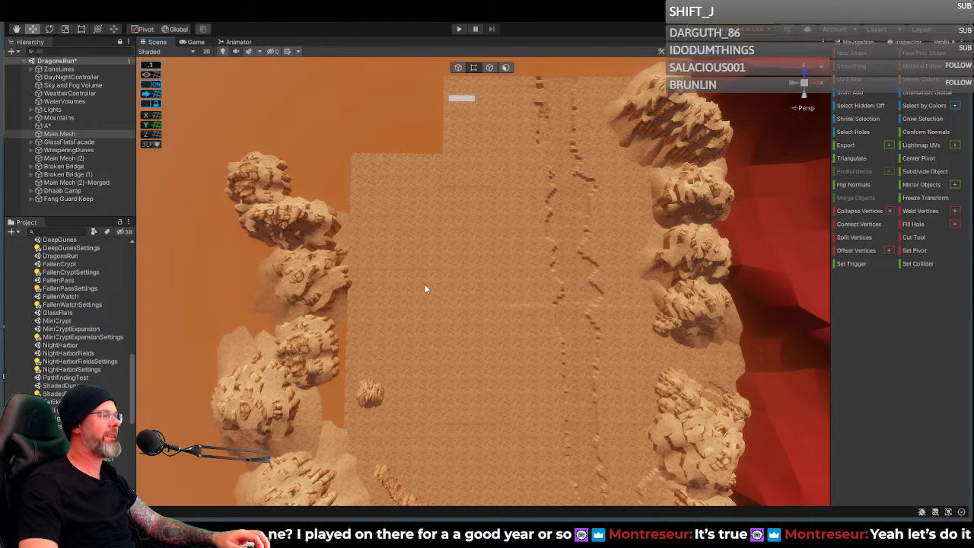
left_click_drag(428, 277, 428, 278, "alt")
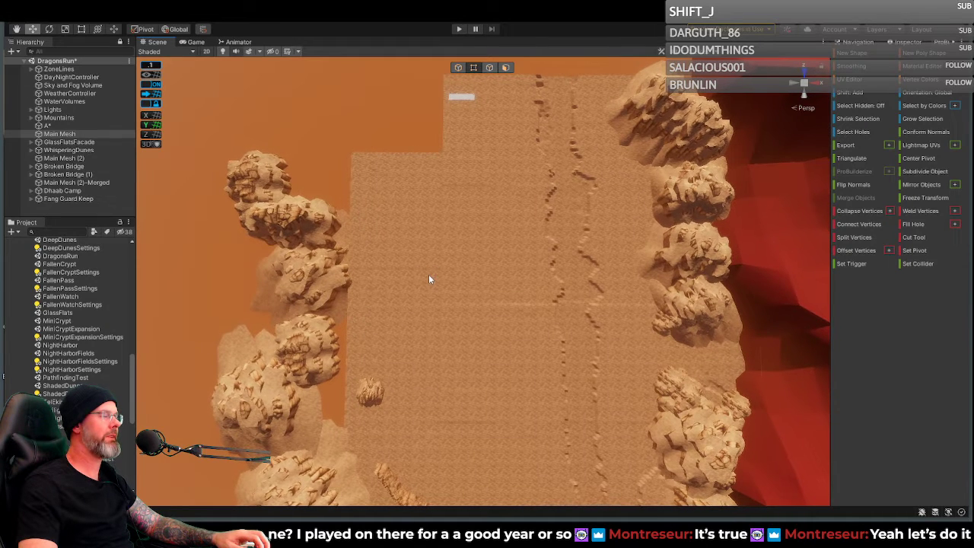
left_click_drag(430, 339, 375, 290, "alt")
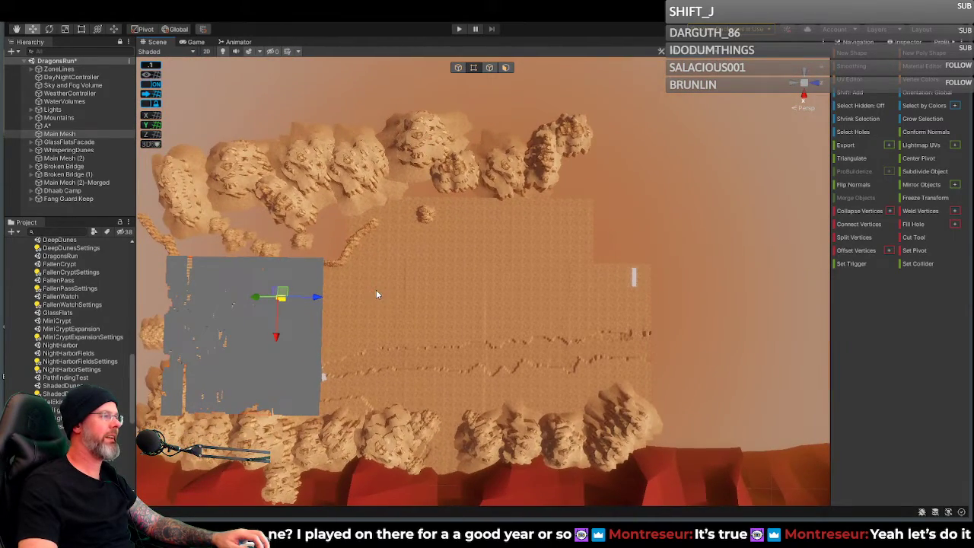
left_click(805, 73)
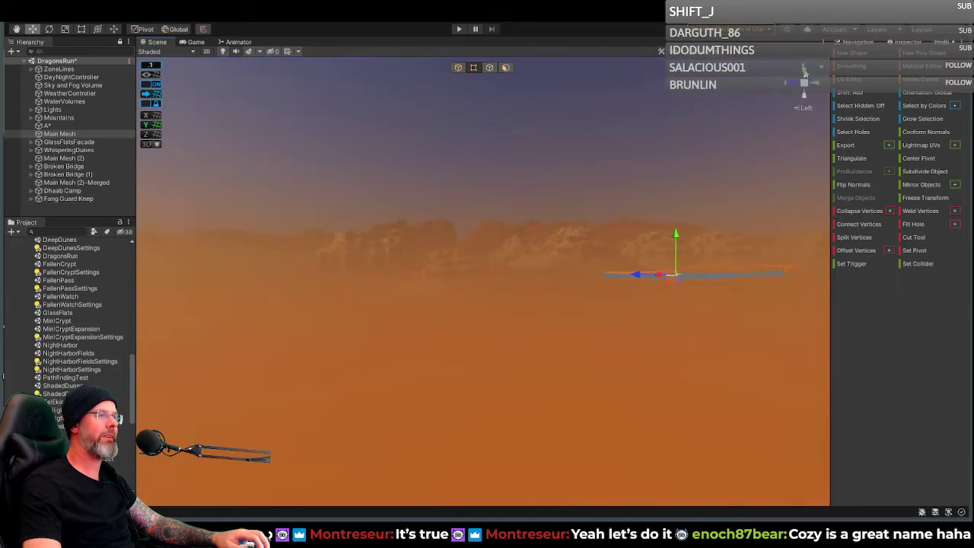
Step: Examine the DragonsRun zone from the top view, with nothing selected, including the open sand and the mountain rows bordering it
left_click(804, 73)
scroll(546, 248, "down", 2)
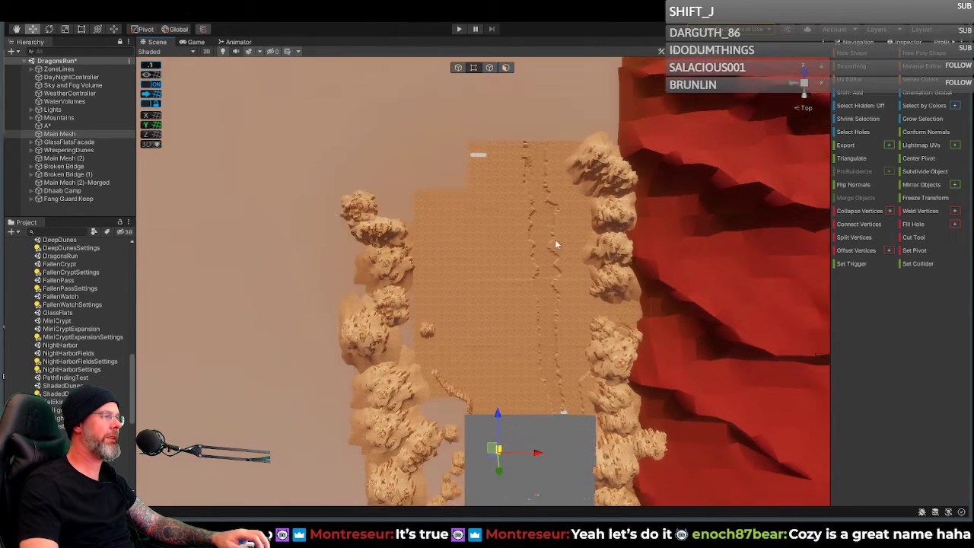
left_click_drag(561, 225, 293, 234, "alt")
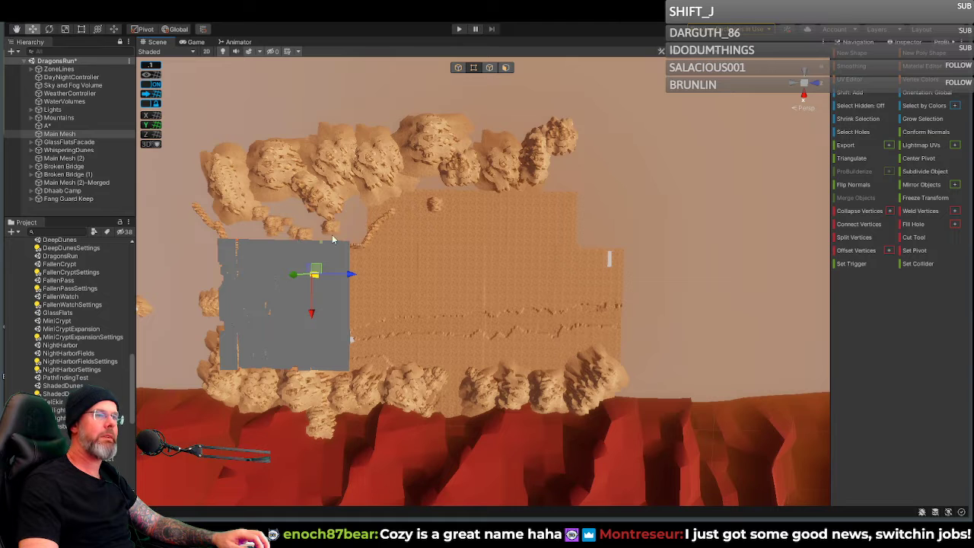
scroll(510, 234, "up", 2)
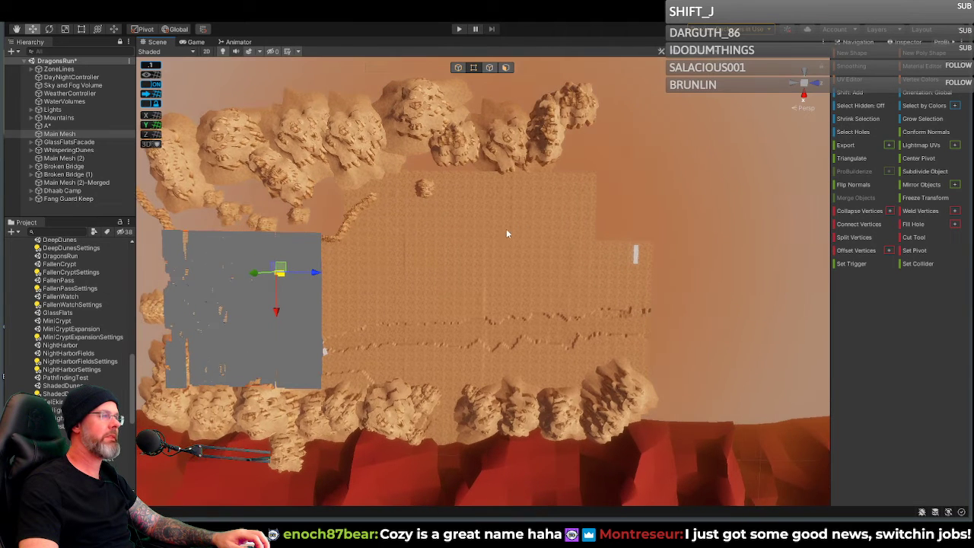
right_click_drag(463, 217, 457, 219)
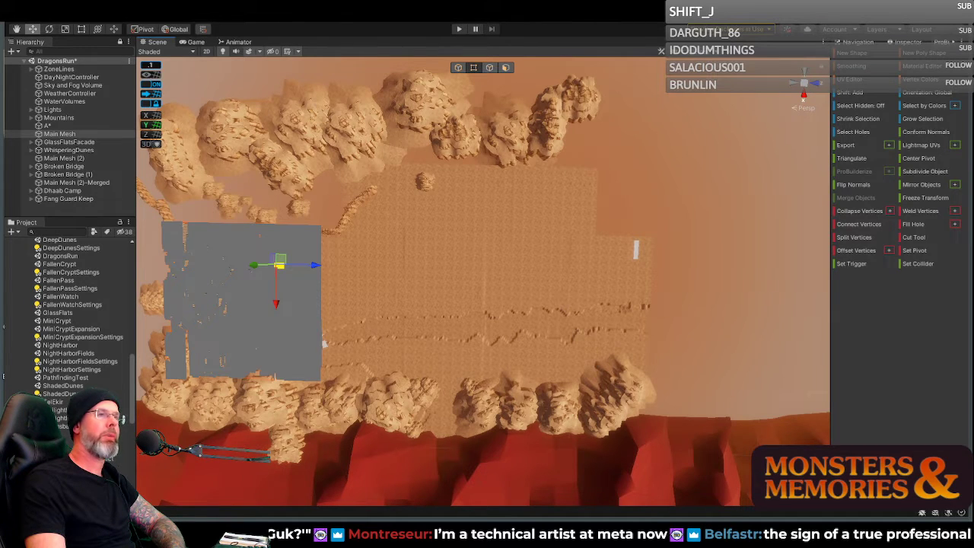
left_click_drag(480, 259, 481, 256, "alt")
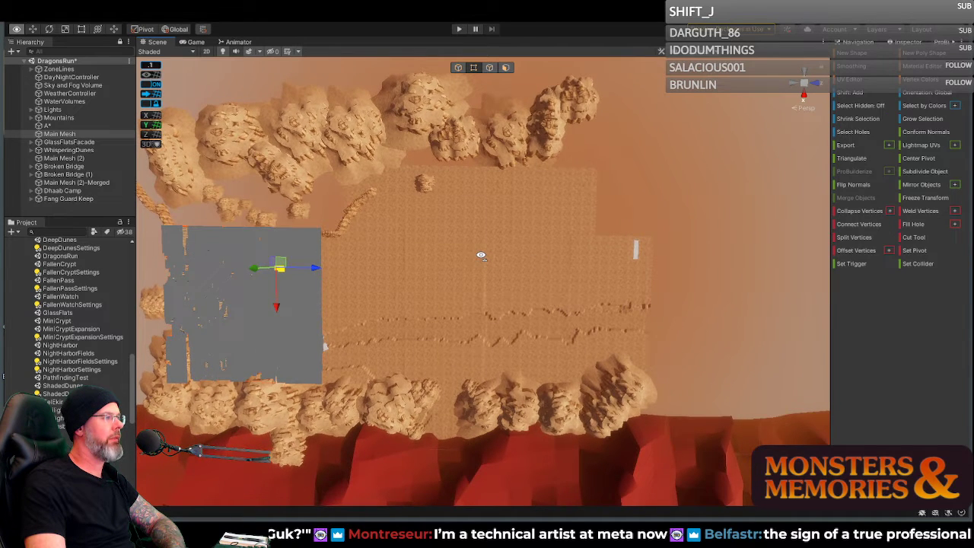
left_click_drag(481, 255, 482, 255, "alt")
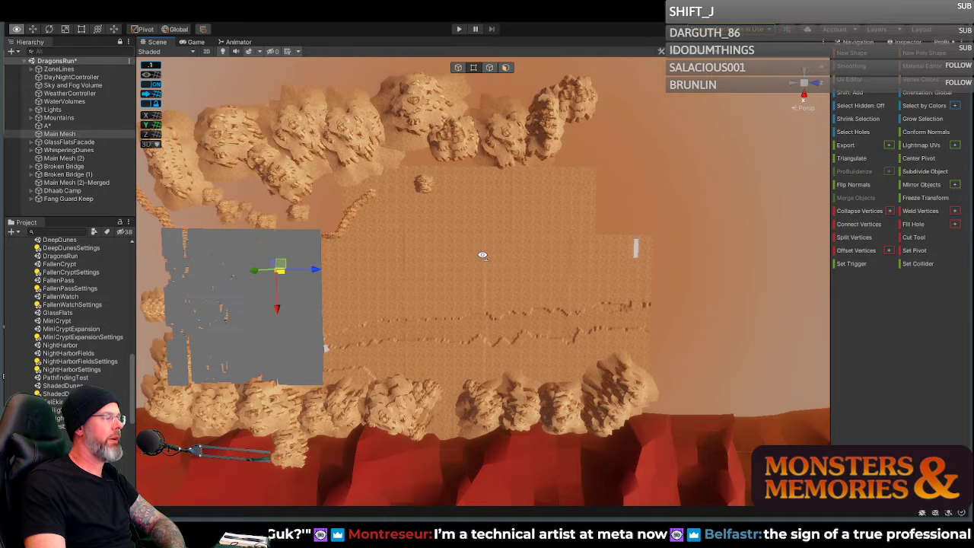
left_click_drag(482, 255, 483, 256, "alt")
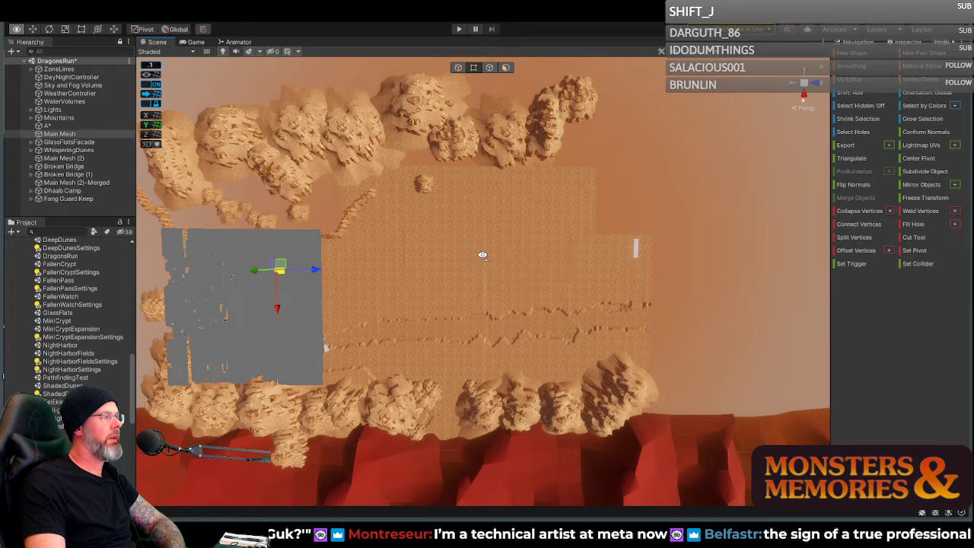
middle_click_drag(450, 255, 471, 274)
left_click_drag(472, 274, 472, 269, "alt")
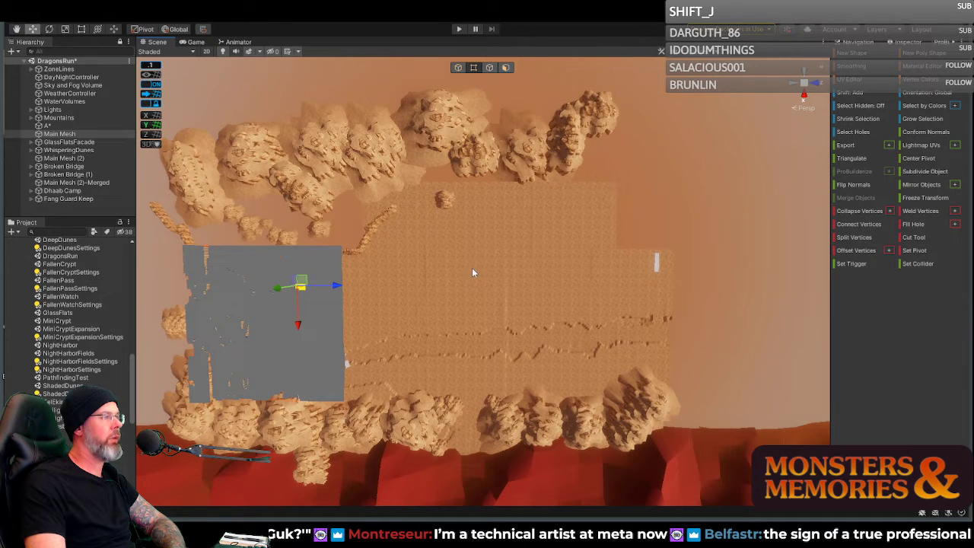
middle_click_drag(450, 269, 471, 269)
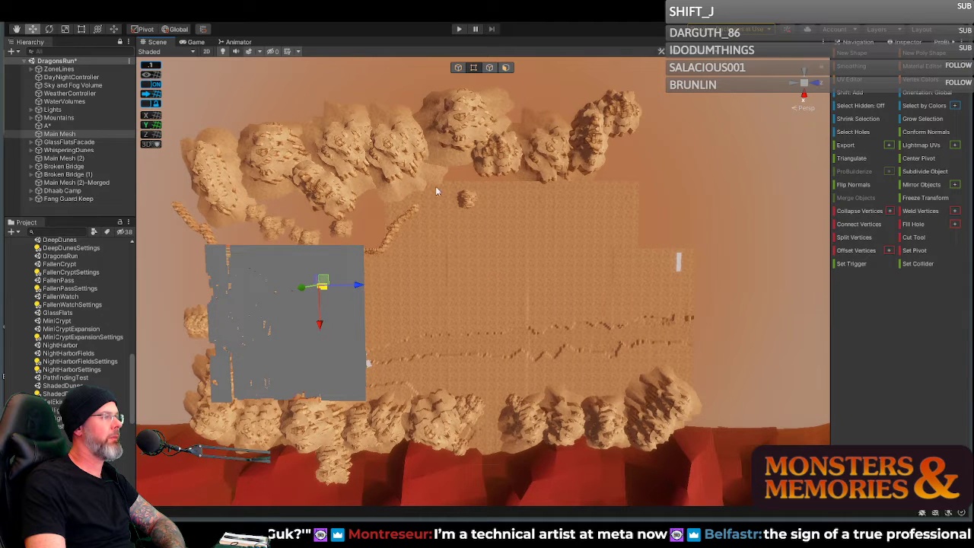
left_click(689, 200)
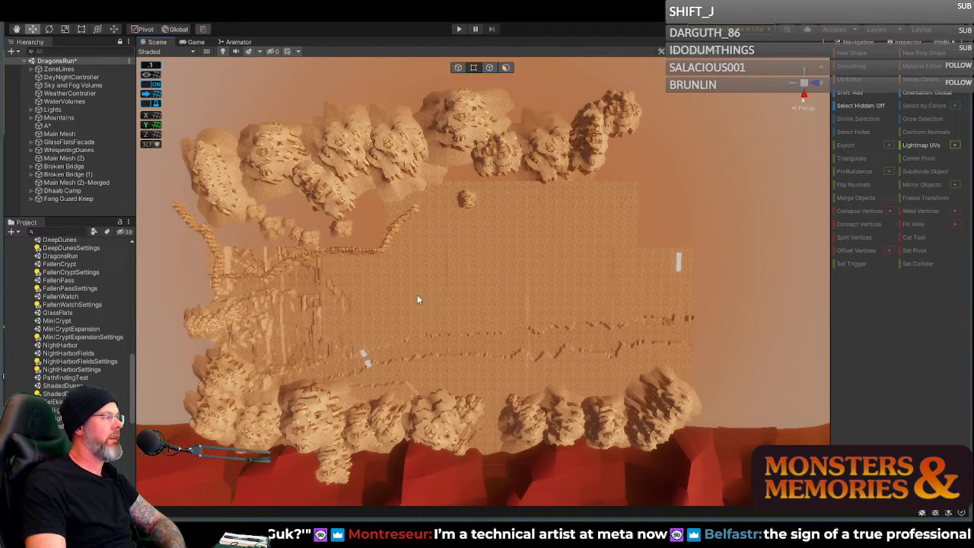
mouse_move(400, 302)
middle_mouse_down()
mouse_move(407, 297)
mouse_move(394, 298)
mouse_move(403, 305)
middle_mouse_up()
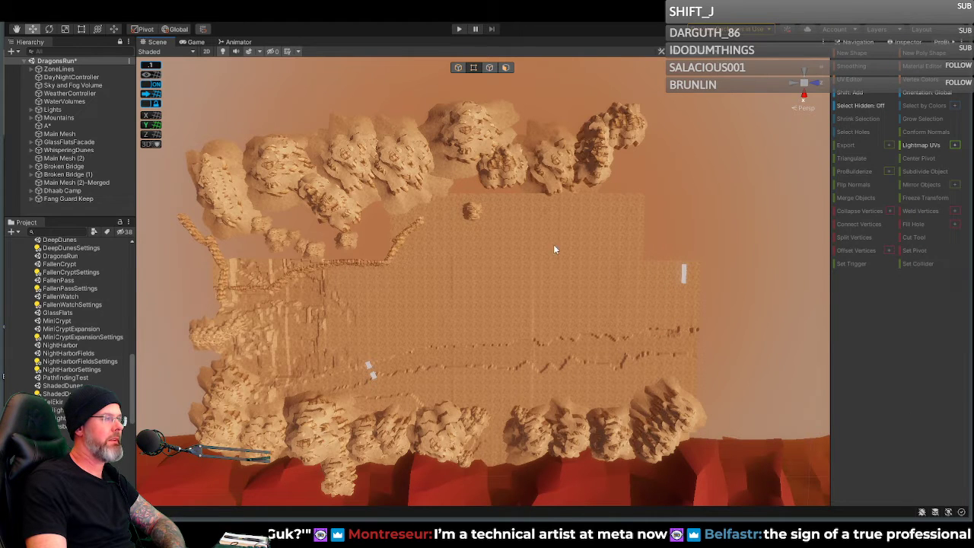
Step: In object mode, move the small mountain beside the lone rock along the X axis towards the open sand
left_click(472, 213)
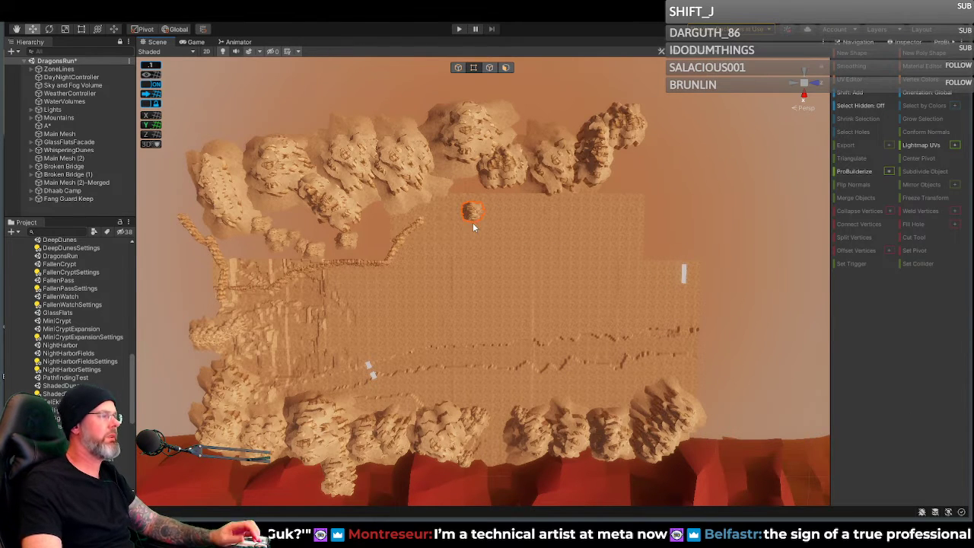
left_click(498, 171)
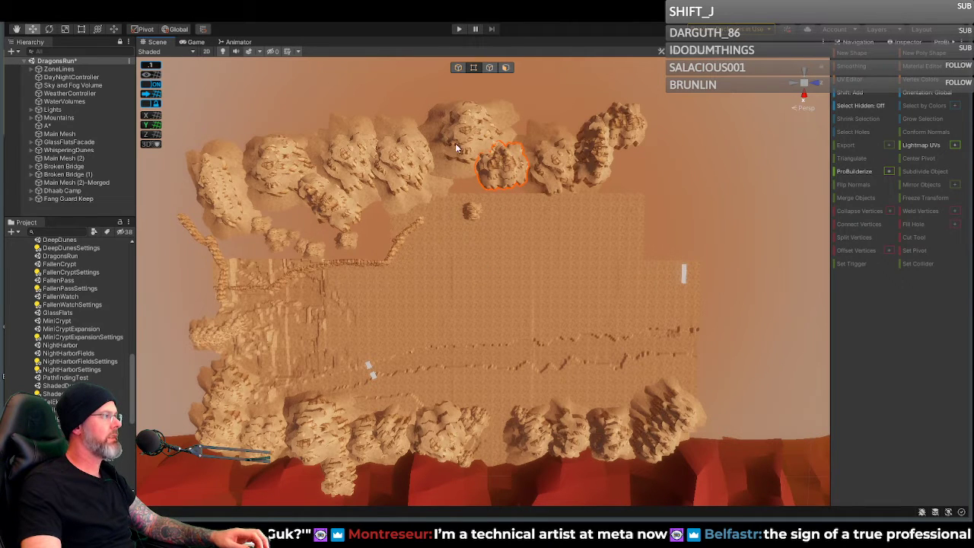
left_click(457, 67)
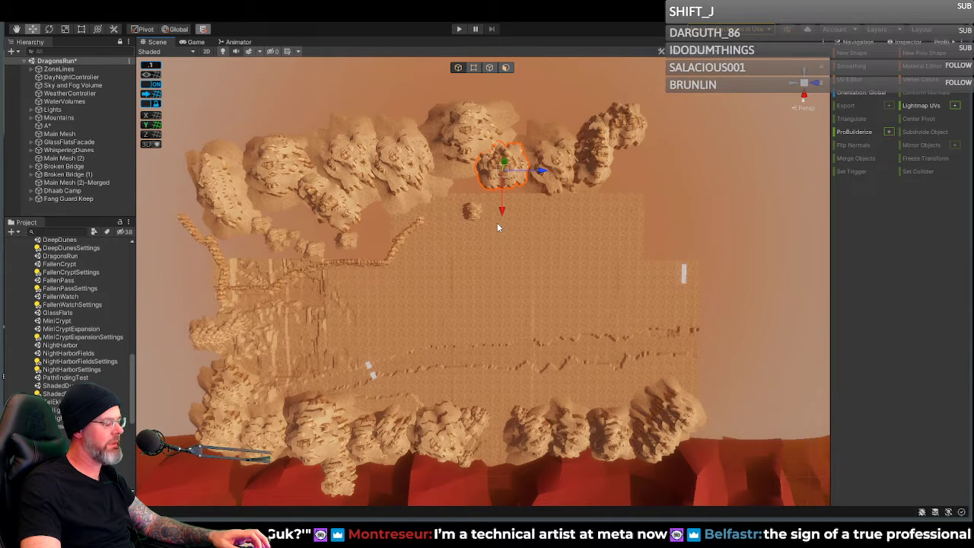
left_click_drag(503, 210, 502, 218)
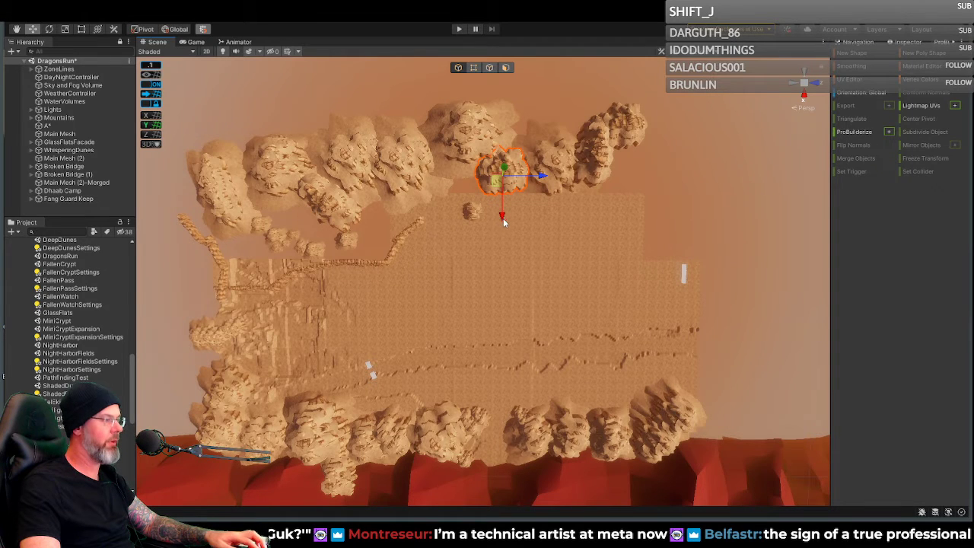
Step: Try moving the small mountain farther onto the open sand along the X axis, and undo the attempts
left_click_drag(501, 220, 500, 243)
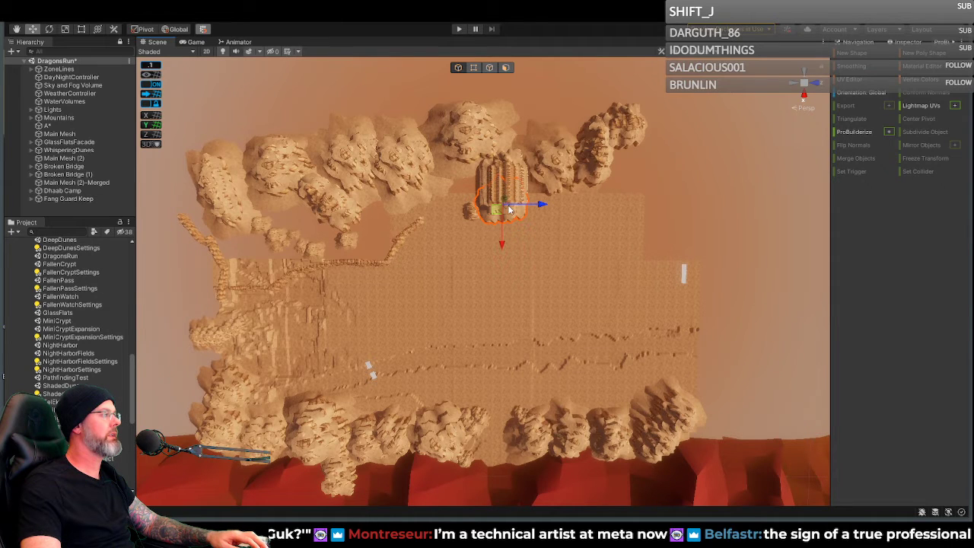
left_click_drag(501, 229, 498, 204)
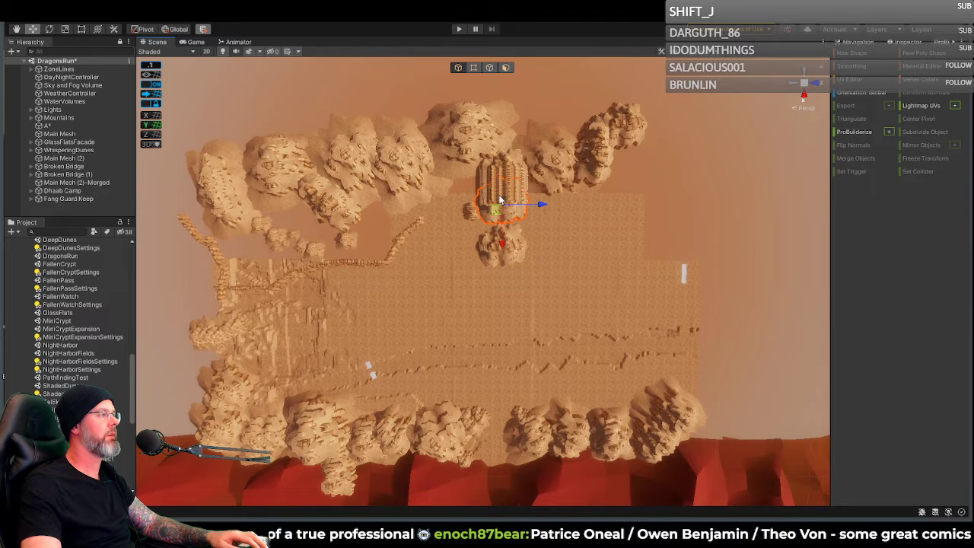
key("ctrl+z")
key("ctrl+z")
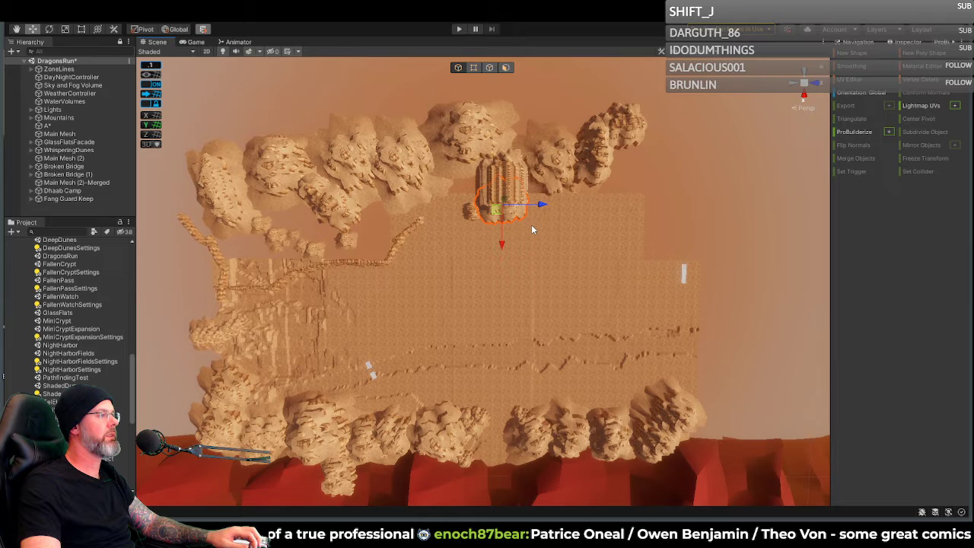
key("ctrl+z")
key("ctrl+z")
key("ctrl+z")
key("ctrl+z")
key("ctrl+z")
key("ctrl+z")
key("ctrl+z")
key("ctrl+z")
key("ctrl+z")
key("ctrl+z")
key("ctrl+z")
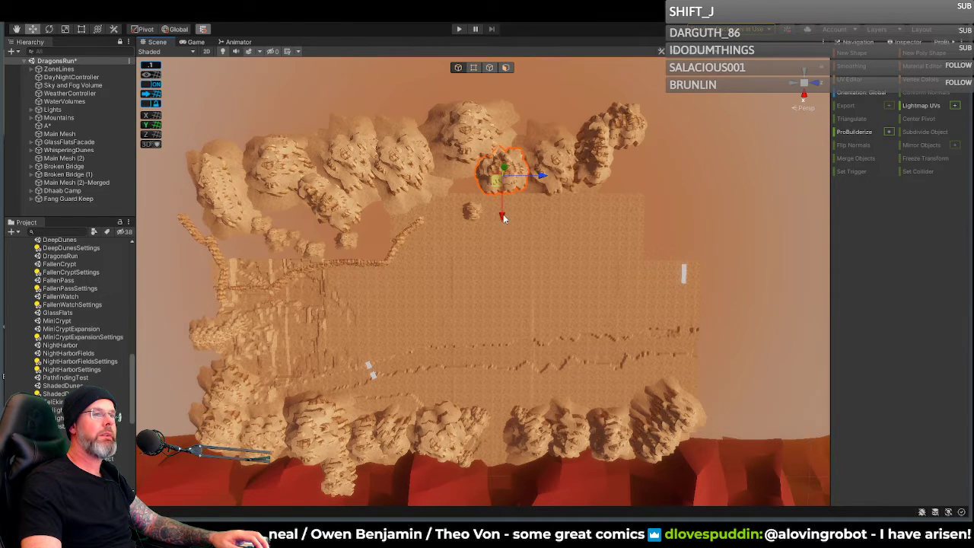
Step: Pull the stacked duplicates off the small mountain at the sand's edge and delete them one by one
scroll(499, 204, "up", 5)
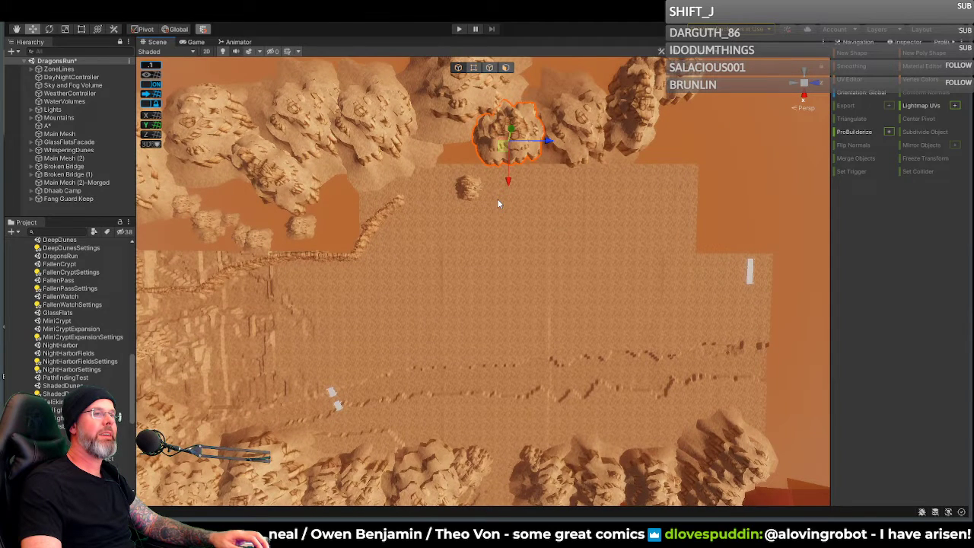
middle_click_drag(469, 204, 508, 236)
left_click_drag(537, 251, 538, 297)
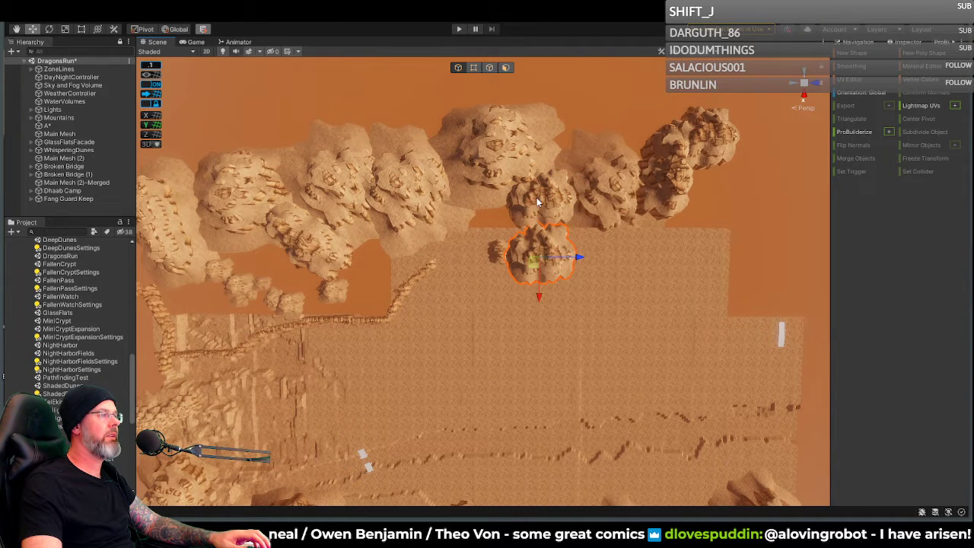
left_click_drag(536, 253, 531, 336)
key("Delete")
left_click(532, 261)
key("Delete")
left_click(533, 207)
left_click_drag(539, 243, 539, 345)
key("Delete")
left_click(531, 197)
left_click_drag(540, 248, 543, 301)
key("Delete")
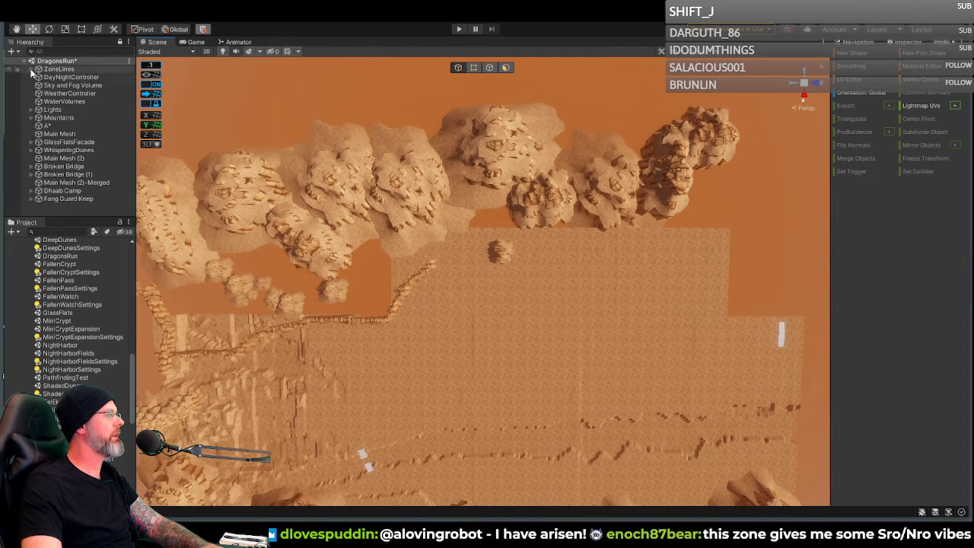
Step: Expand the Mountains group and delete its last four ShadedDunes_Mountian entries
left_click(31, 118)
scroll(77, 131, "down", 3)
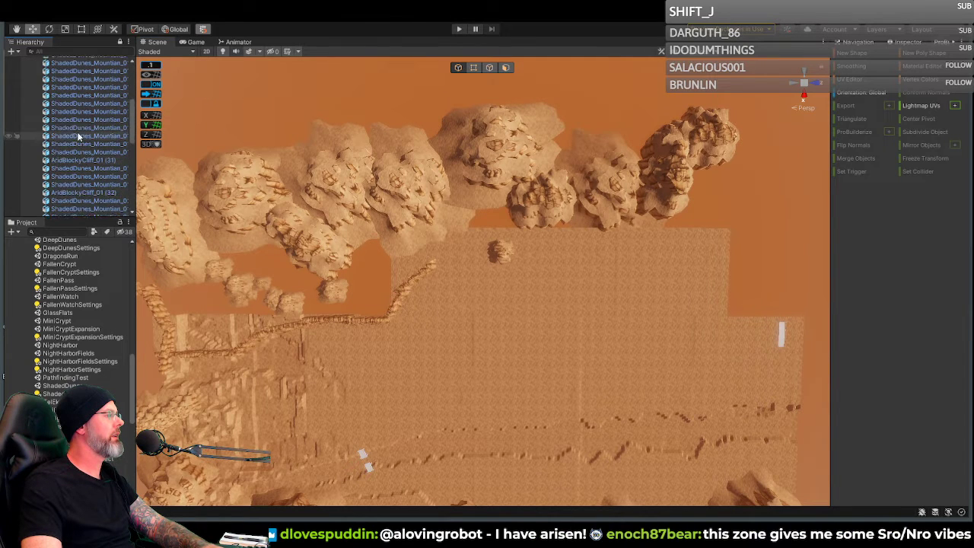
scroll(77, 131, "up", 3)
left_click(84, 96)
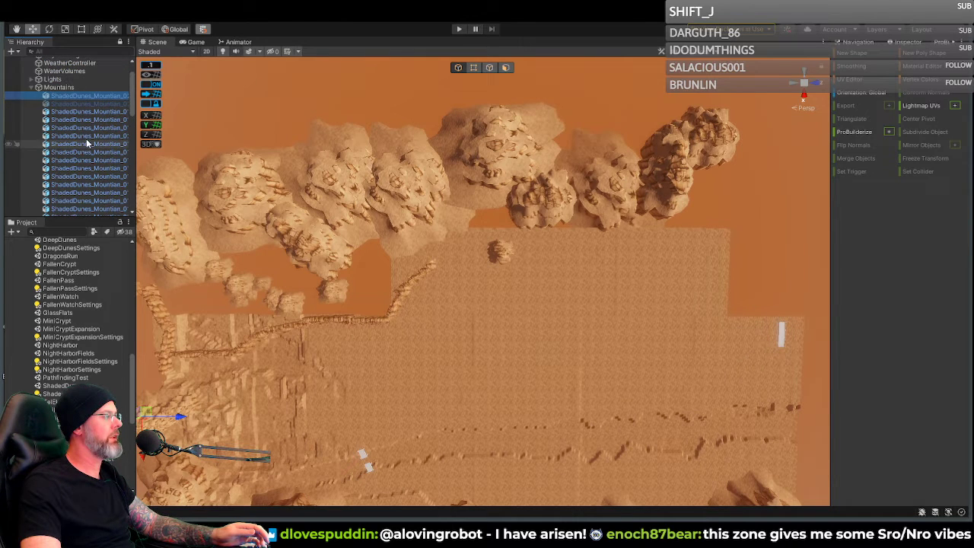
scroll(87, 144, "down", 10)
left_click(89, 146)
left_click(88, 138)
left_click(86, 113)
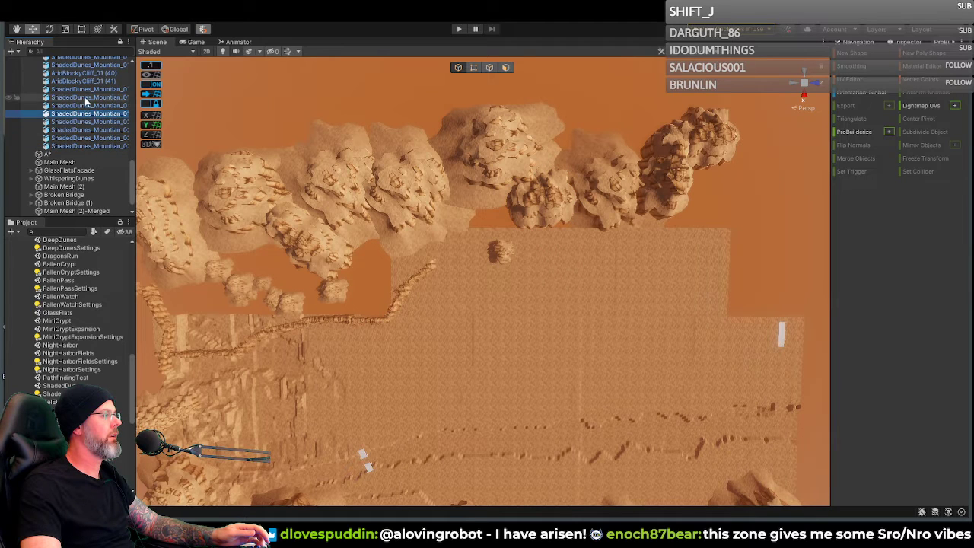
left_click(87, 121)
left_click(87, 130)
left_click(87, 123)
left_click(88, 146, "shift")
key("Delete")
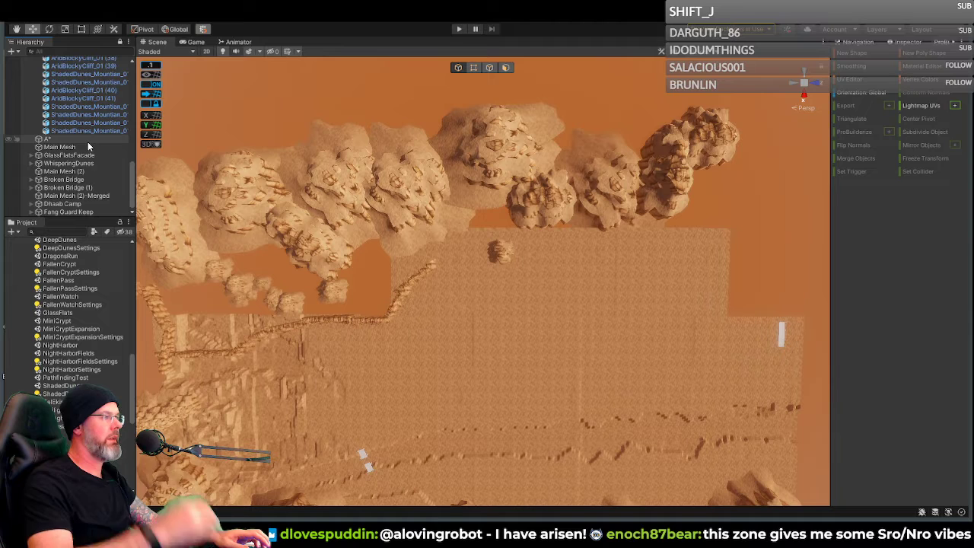
Step: Check the small mountain at the sand's edge and the last entries of the Mountains group for leftover duplicates
left_click(92, 124)
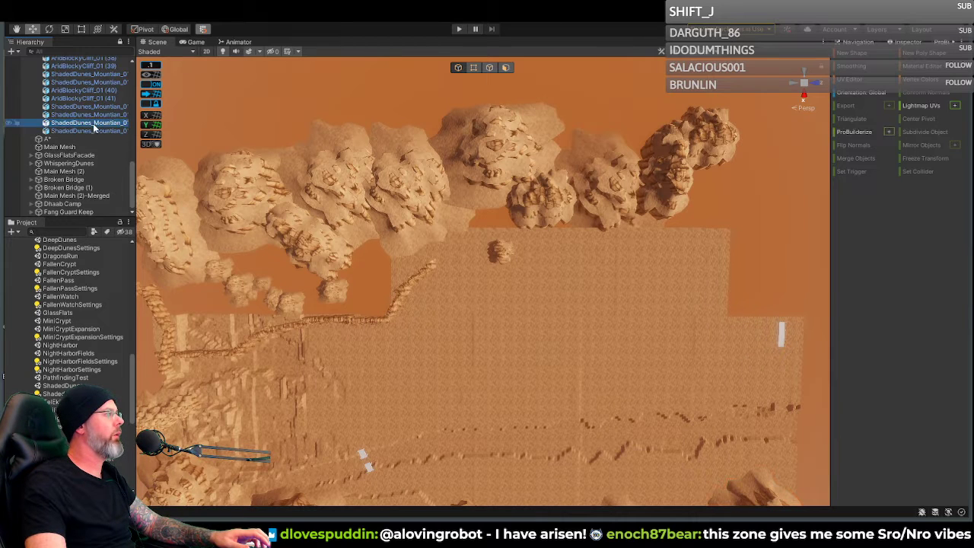
left_click(540, 203)
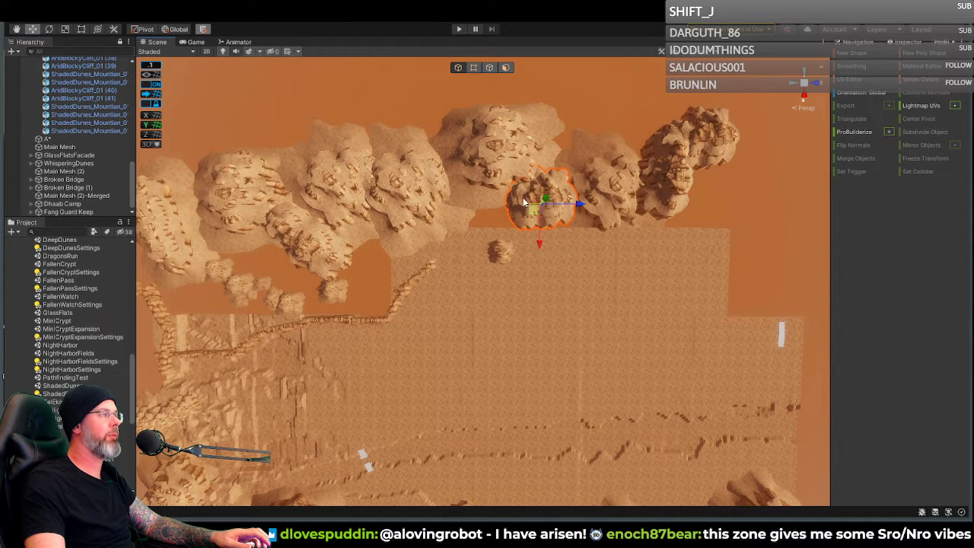
left_click(550, 204)
left_click(552, 204)
left_click(81, 131)
left_click(560, 211)
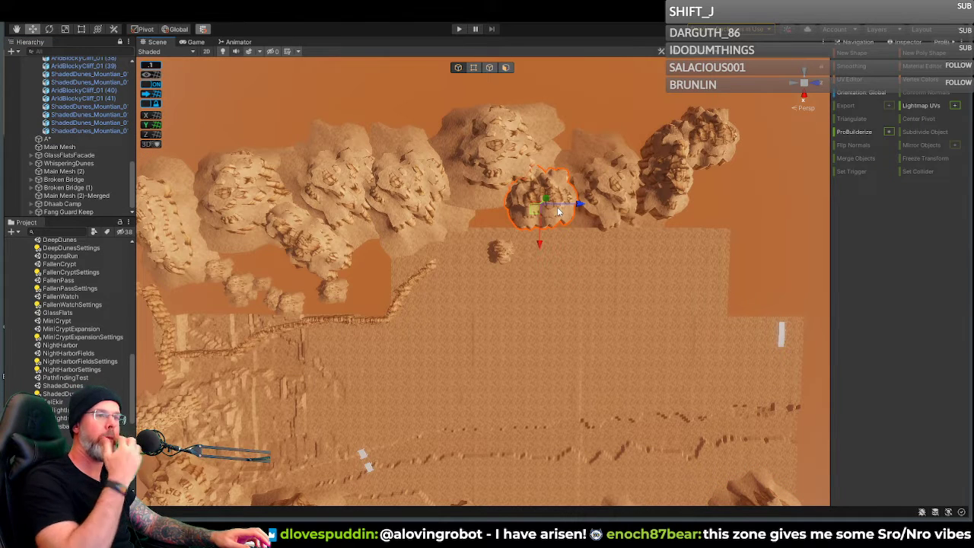
Step: Move the small mountain along X over the edge of the sand and slightly along Z towards the lone rock
left_click_drag(558, 212, 496, 199, "alt")
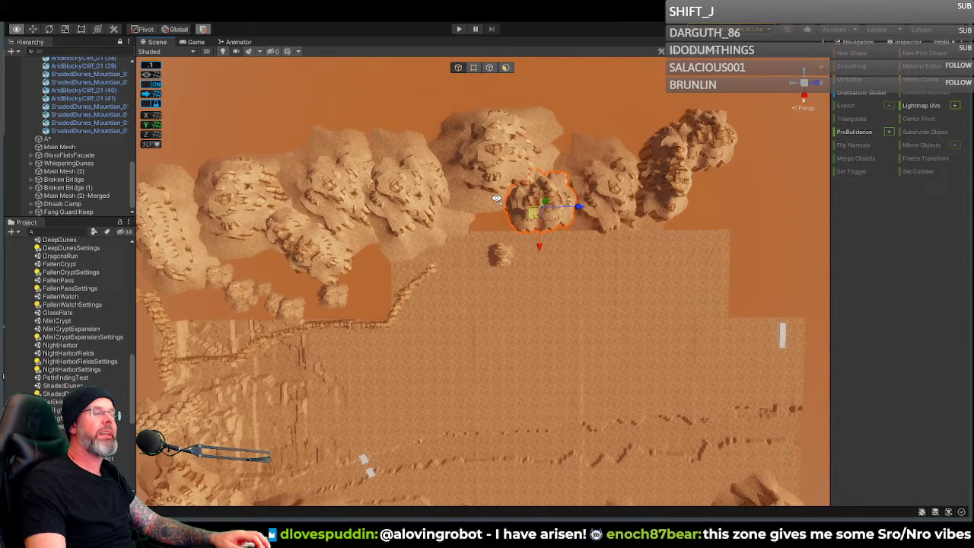
mouse_move(539, 245)
left_mouse_down()
mouse_move(535, 270)
mouse_move(529, 259)
left_mouse_up()
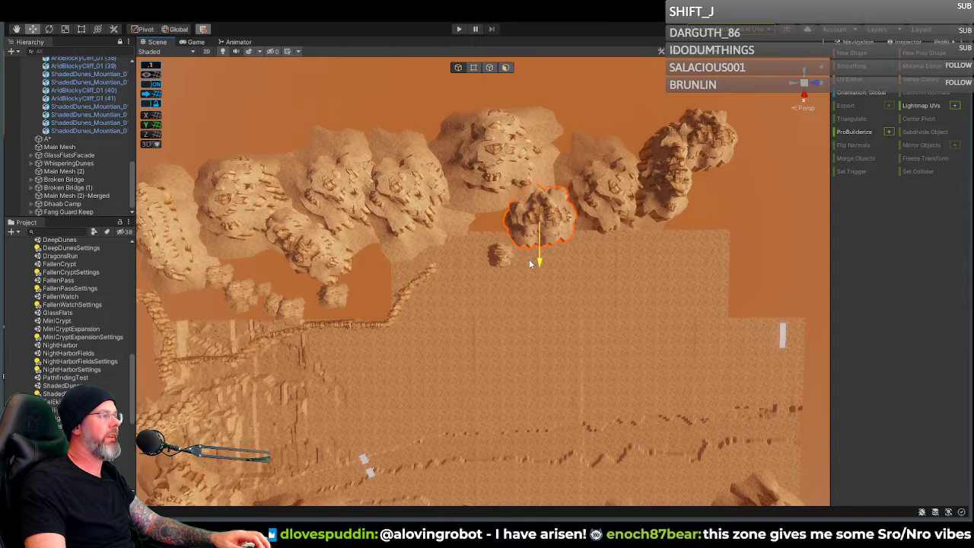
left_click_drag(579, 226, 564, 226)
left_click_drag(527, 266, 527, 266)
mouse_move(527, 265)
right_mouse_down()
mouse_move(591, 277)
mouse_move(555, 228)
mouse_move(528, 221)
mouse_move(530, 270)
right_mouse_up()
mouse_move(535, 283)
right_mouse_down()
mouse_move(543, 276)
mouse_move(522, 283)
mouse_move(529, 287)
mouse_move(533, 261)
mouse_move(540, 273)
right_mouse_up()
Step: Duplicate the small mountain and place the copy beside it along Z, shifted slightly along X over the sand's edge
scroll(528, 285, "up", 2)
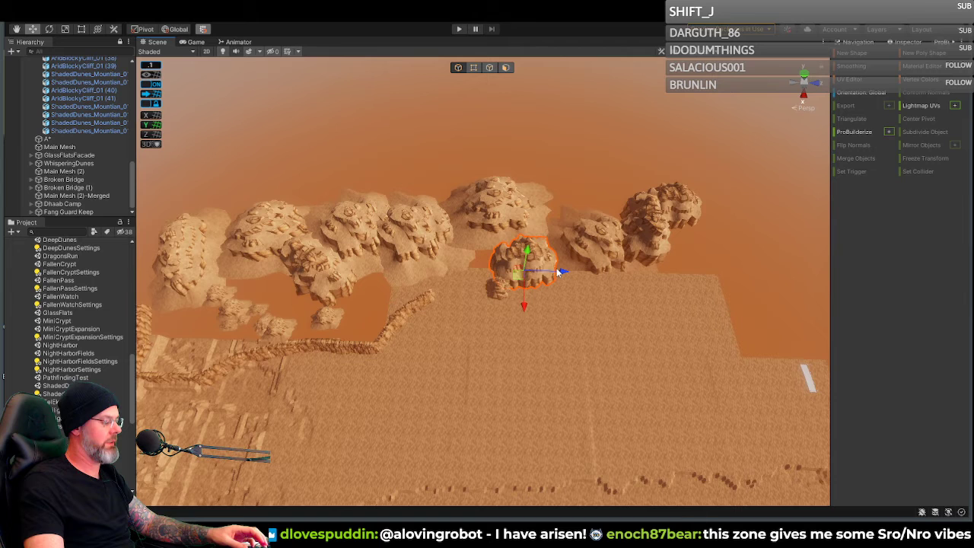
key("ctrl+d")
left_click_drag(561, 275, 497, 271)
left_click(522, 275)
left_click(522, 260)
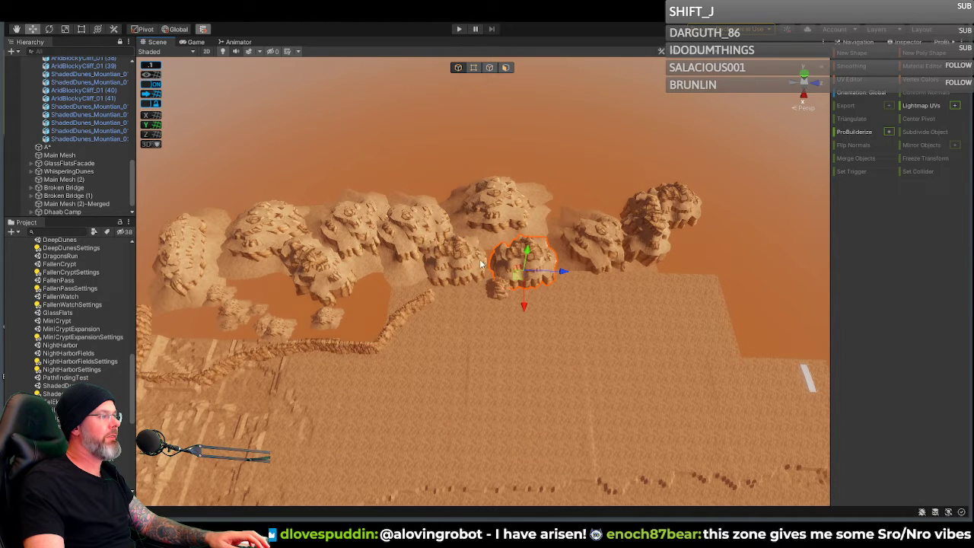
left_click(467, 265)
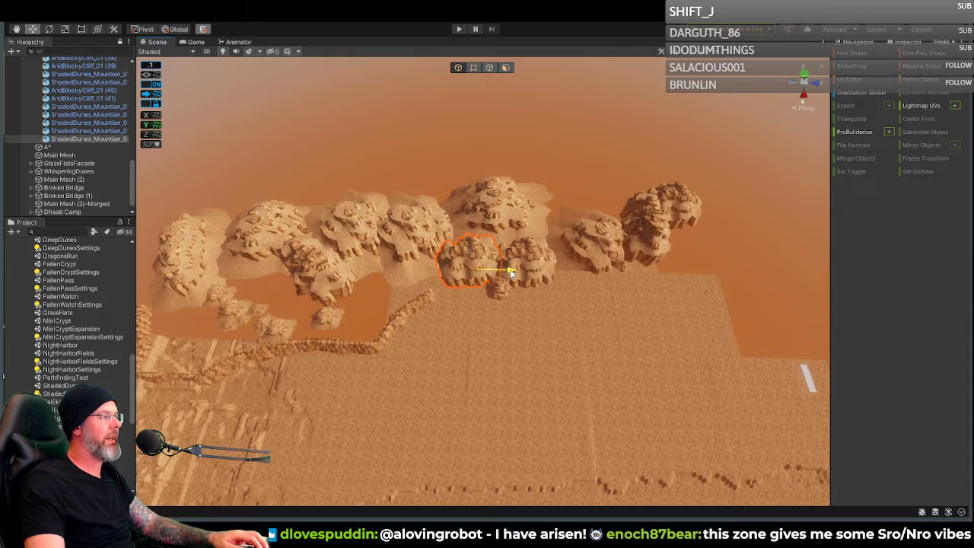
left_click_drag(471, 302, 467, 316)
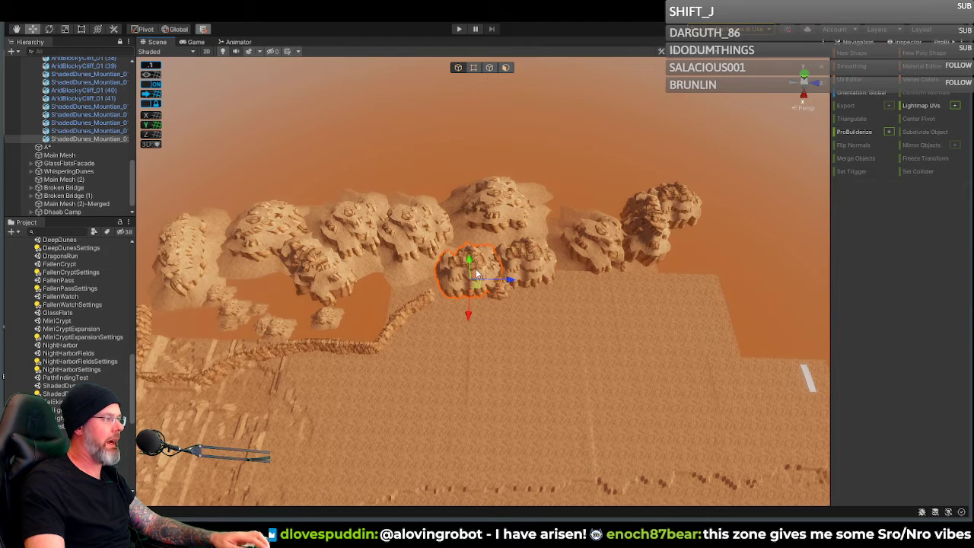
Step: Scale down the copied small mountain and move it along X back from the sand, adjusting it slightly along Z
key("r")
mouse_move(511, 272)
left_mouse_down()
mouse_move(493, 276)
mouse_move(466, 251)
mouse_move(502, 275)
left_mouse_up()
left_click_drag(466, 248, 508, 275)
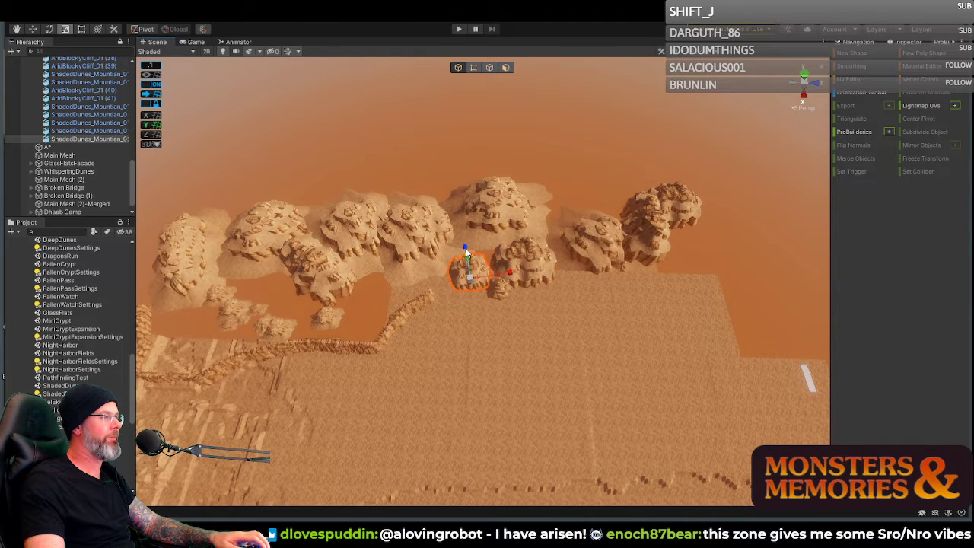
left_click_drag(463, 250, 463, 251)
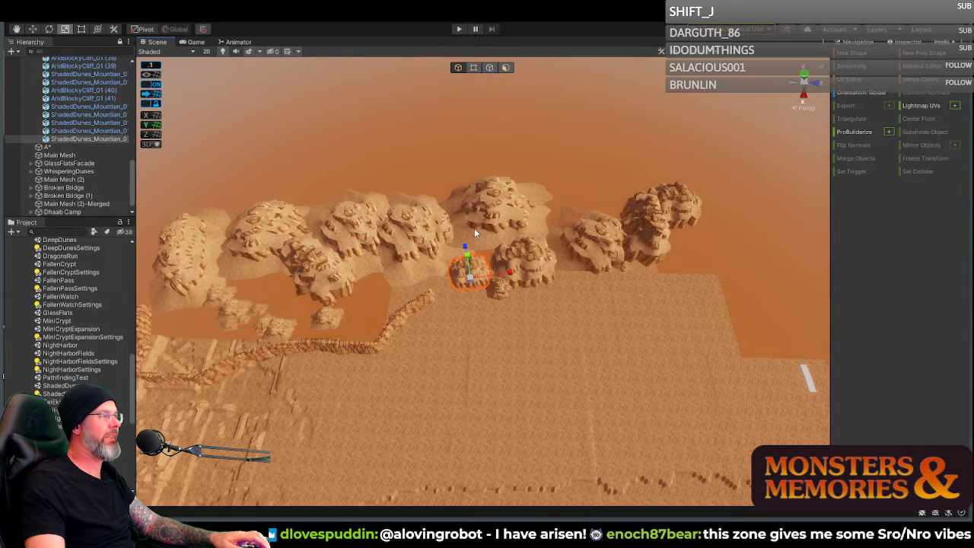
key("w")
left_click_drag(469, 266, 515, 281)
left_click_drag(476, 317, 475, 304)
left_click_drag(515, 271, 510, 271)
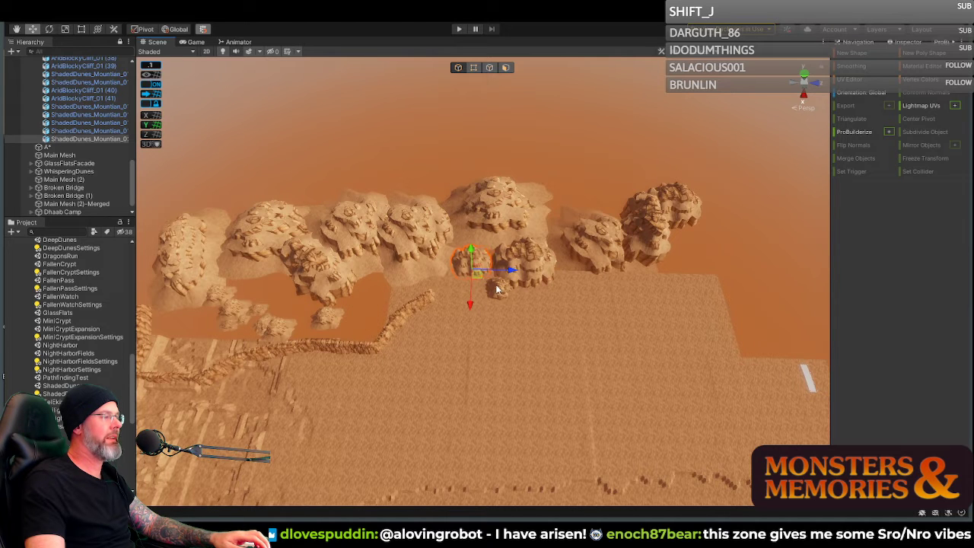
Step: Nudge the shrunken mountain along Z towards the larger mountain beside it and along X farther back from the sand
left_click(494, 286)
left_click(493, 286)
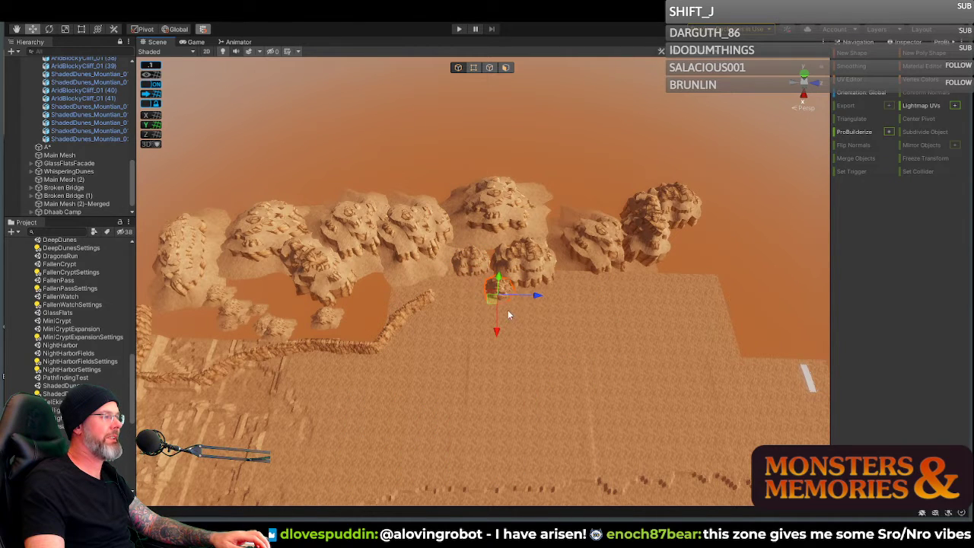
left_click(474, 267)
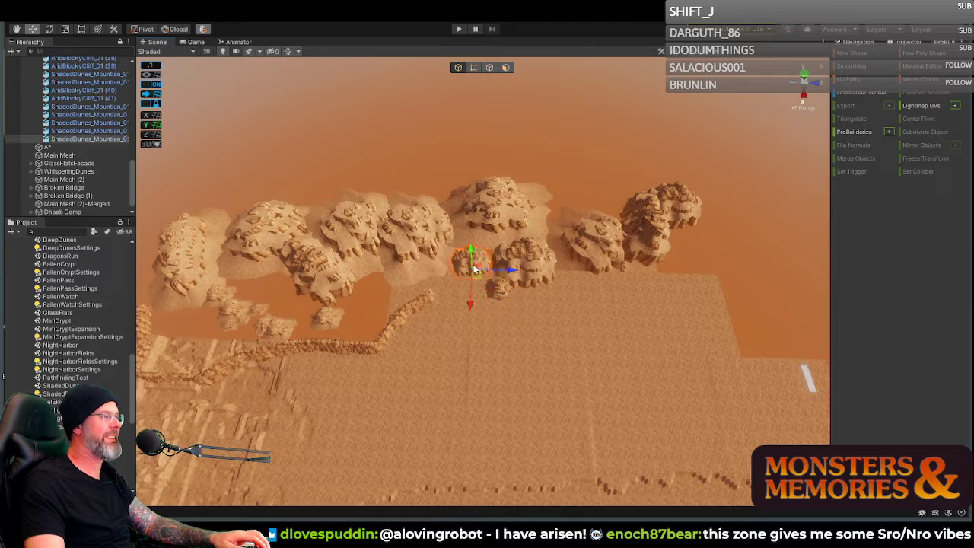
left_click(521, 266)
left_click(469, 268)
left_click_drag(511, 270, 515, 271)
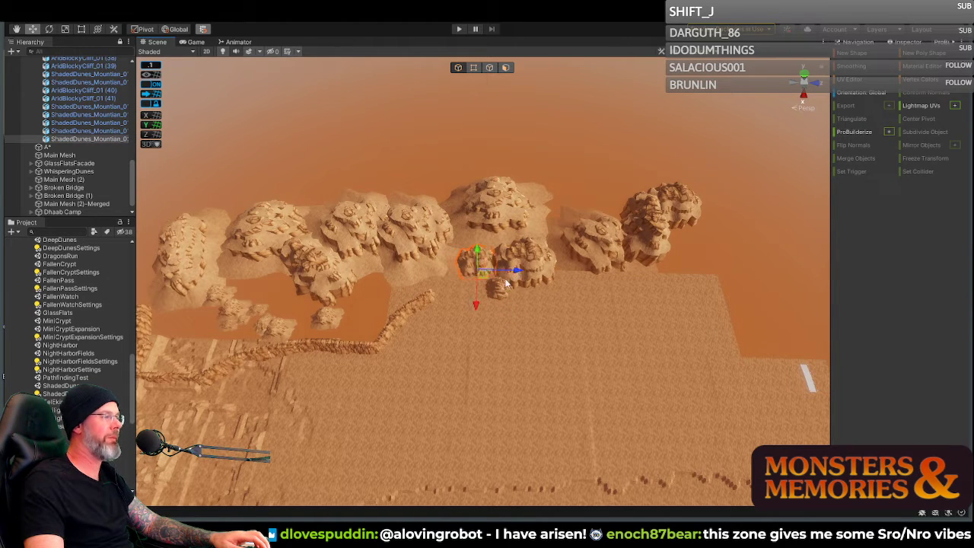
left_click_drag(475, 306, 476, 300)
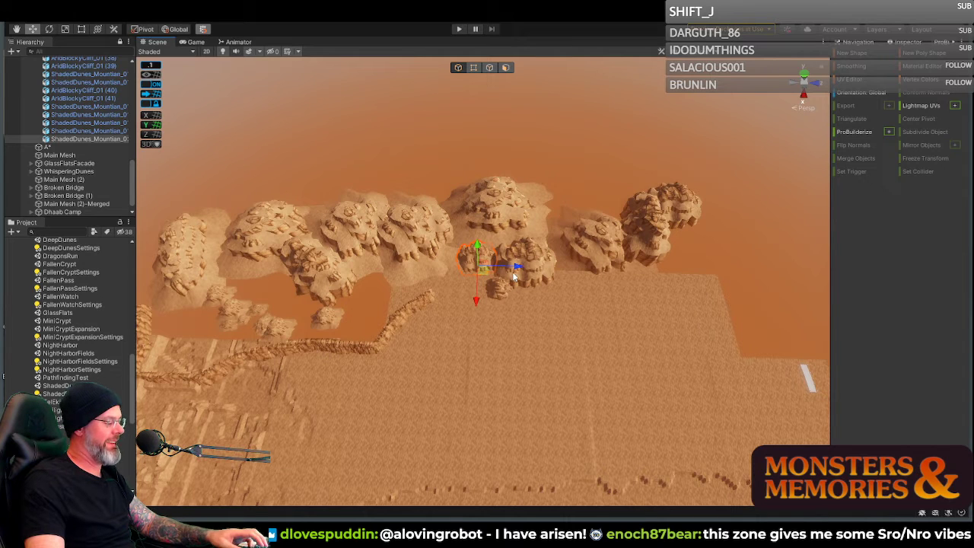
Step: Duplicate the shrunken mountain and place the copy along Z towards the end of the cliff wall, adjusting it along X
key("ctrl+d")
left_click_drag(519, 271, 454, 307)
left_click_drag(494, 282, 482, 284)
left_click_drag(444, 318, 448, 314)
left_click_drag(489, 277, 492, 277)
Step: Move the lone rock along Z and slightly along X to the foot of the larger mountain
left_click(504, 296)
left_click(499, 290)
left_click_drag(538, 299, 560, 299)
left_click_drag(516, 331, 516, 334)
mouse_move(530, 300)
right_mouse_down()
mouse_move(495, 311)
mouse_move(538, 306)
right_mouse_up()
key("f")
scroll(538, 304, "down", 1)
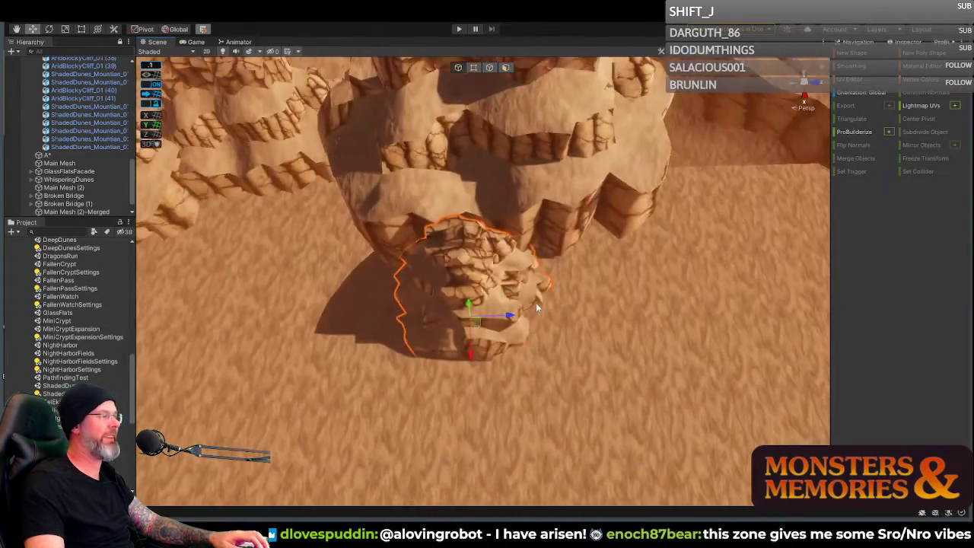
scroll(536, 303, "down", 5)
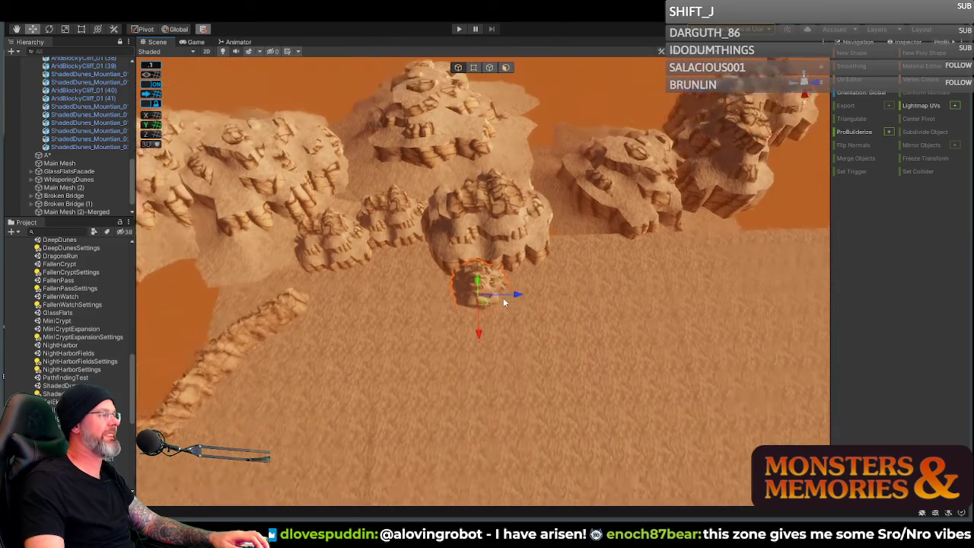
scroll(503, 303, "down", 1)
Step: Move the copied small mountain along Z against the end of the cliff wall, rotate it about Y and shift it along X
left_click(400, 232)
right_click_drag(515, 270, 435, 213)
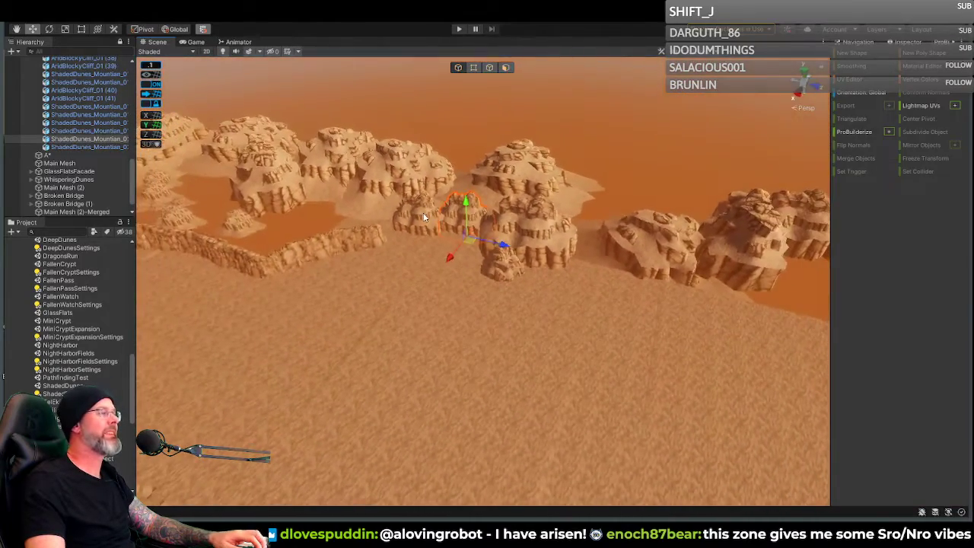
left_click(422, 227)
left_click_drag(456, 245, 440, 240)
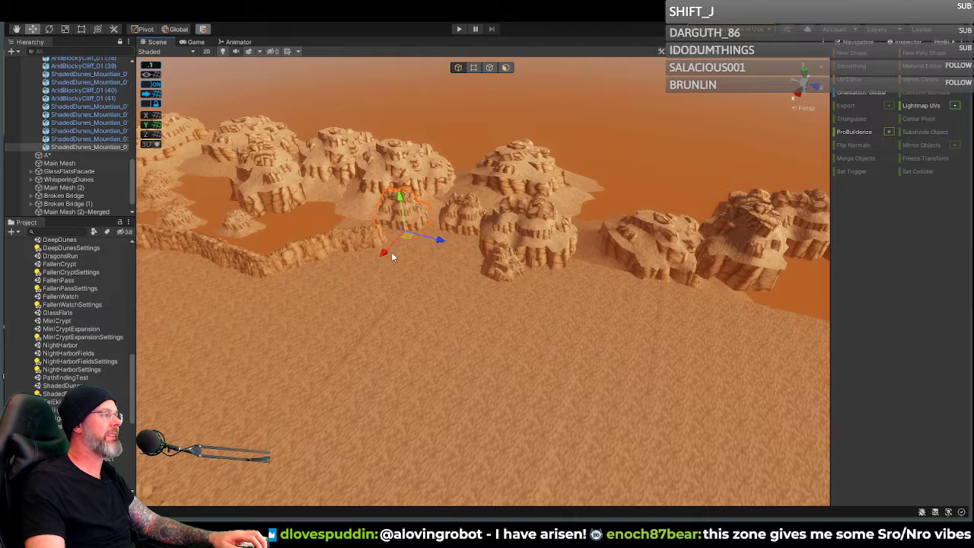
key("e")
left_click_drag(406, 254, 462, 239)
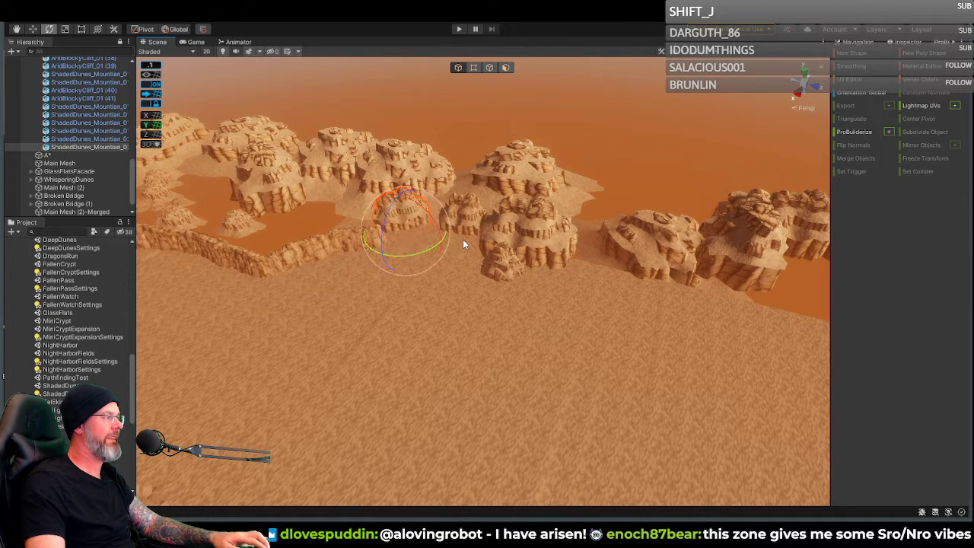
key("w")
left_click_drag(374, 246, 372, 265)
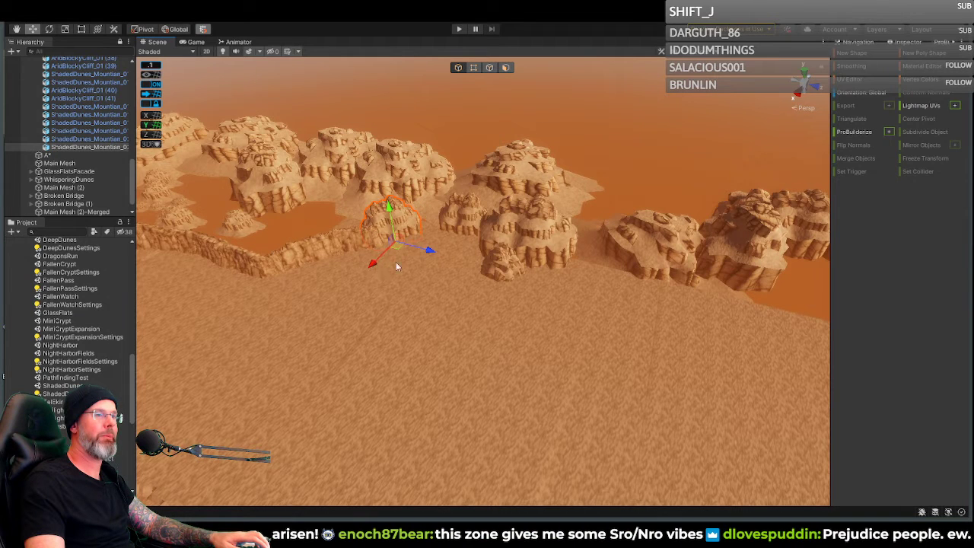
Step: Rotate the other small mountain about Y and move it along Z and X against the one at the cliff wall's end
left_click(461, 222)
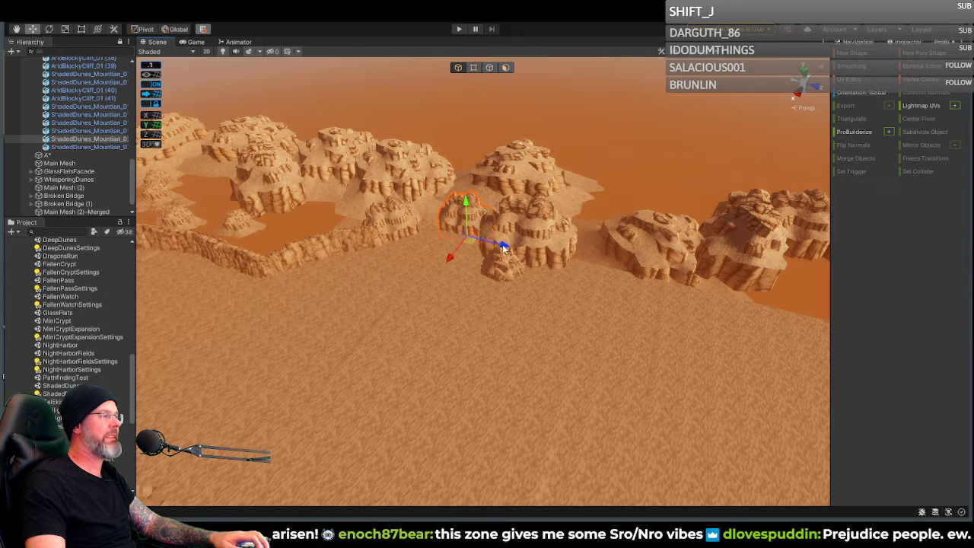
key("e")
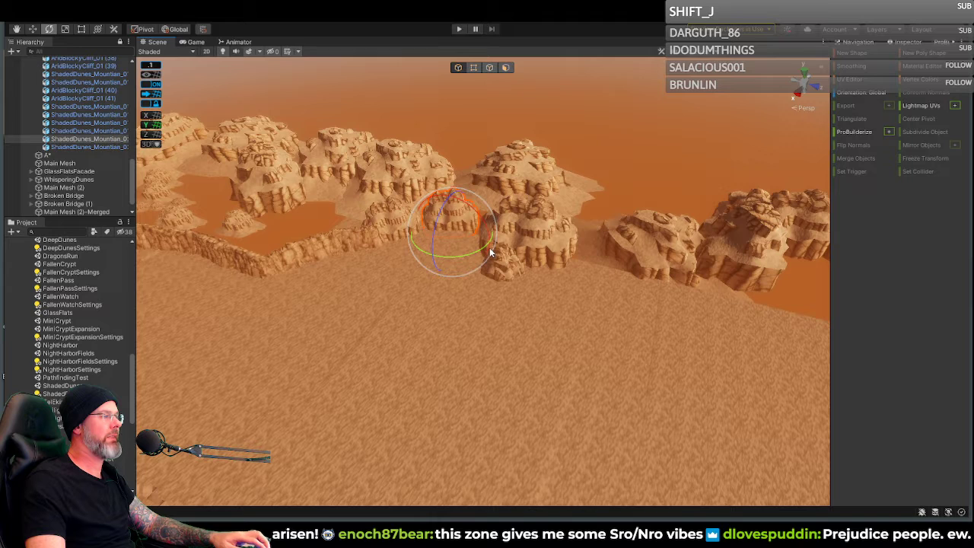
key("w")
left_click_drag(433, 252, 425, 258)
left_click_drag(480, 245, 471, 248)
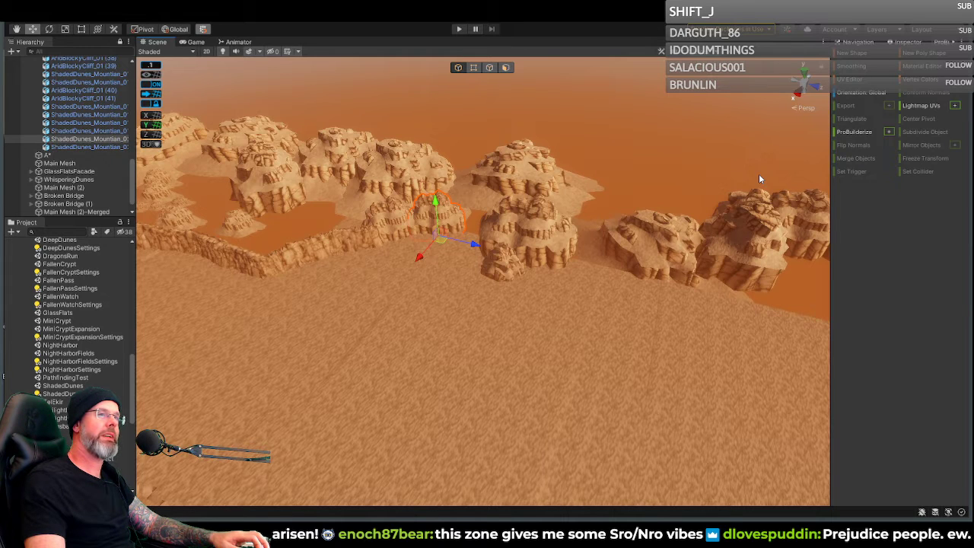
Step: Duplicate the second small mountain, move the copy along Z into the gap before the larger mountain, and rotate it about Y
right_click_drag(697, 201, 555, 209)
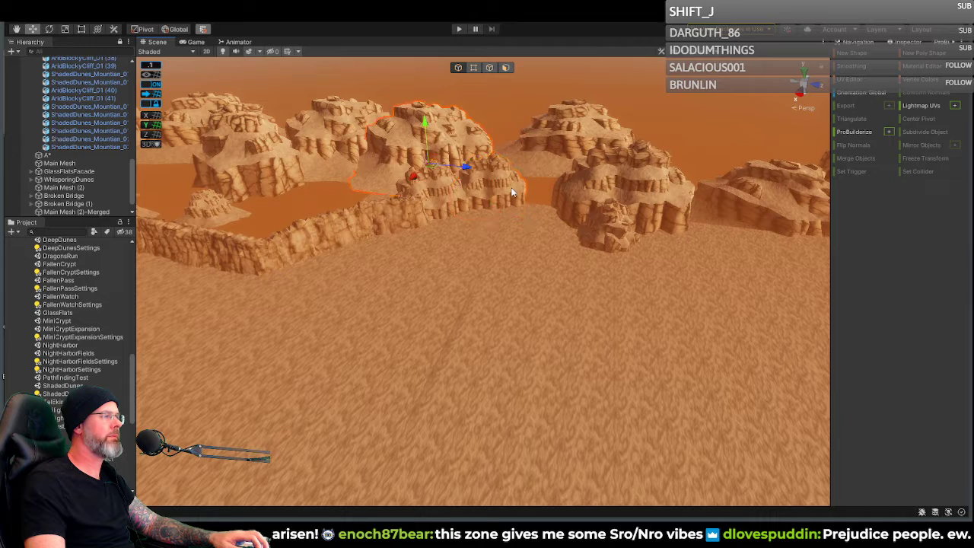
left_click(496, 203)
left_click(502, 182)
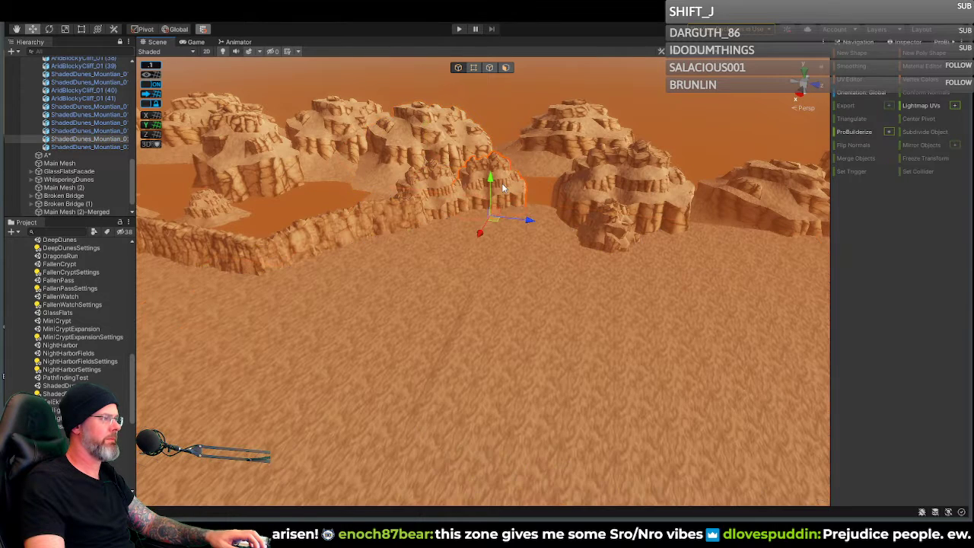
left_click_drag(530, 220, 561, 227)
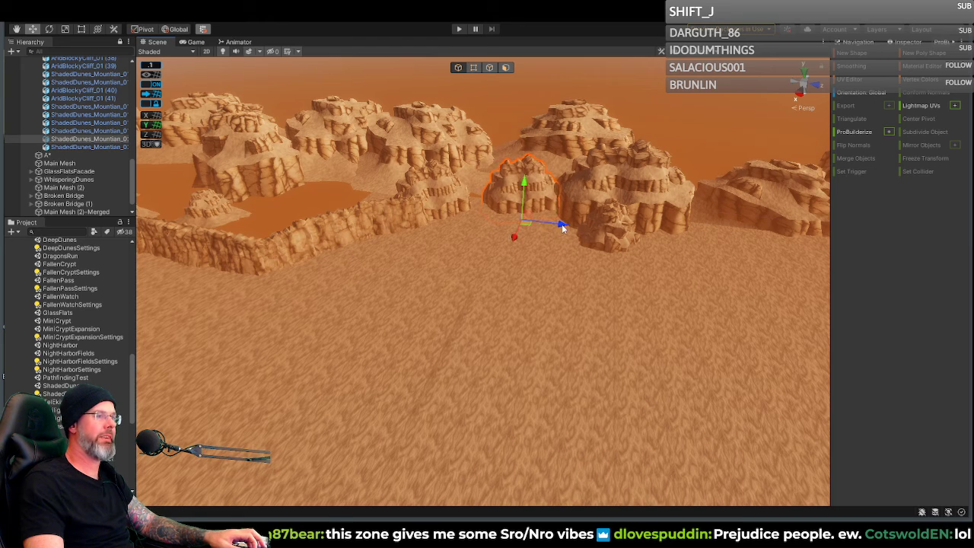
key("ctrl+z")
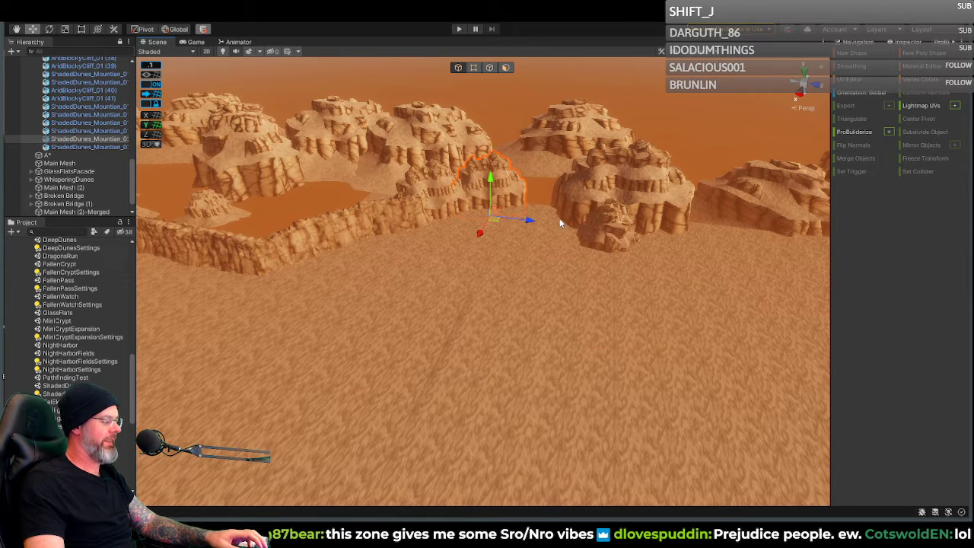
key("ctrl+d")
left_click_drag(533, 220, 575, 227)
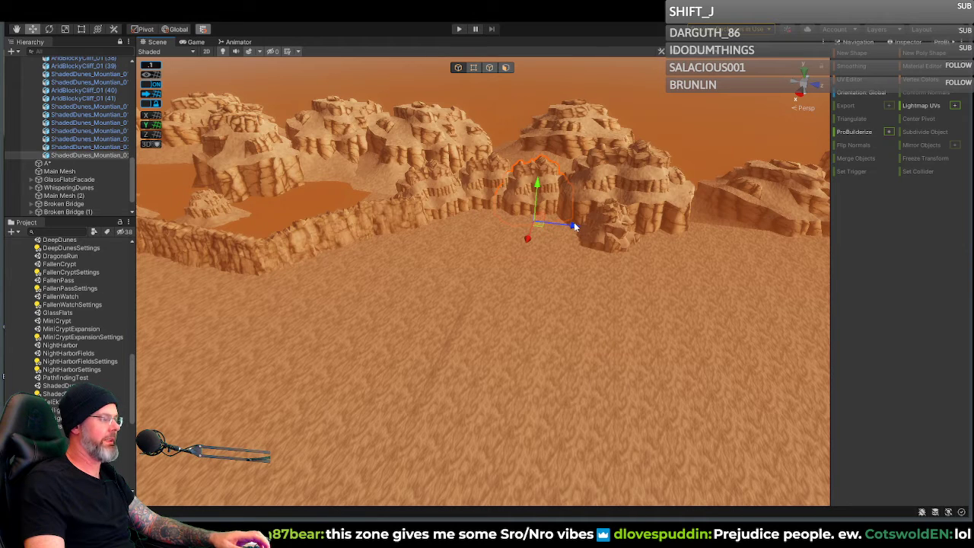
key("e")
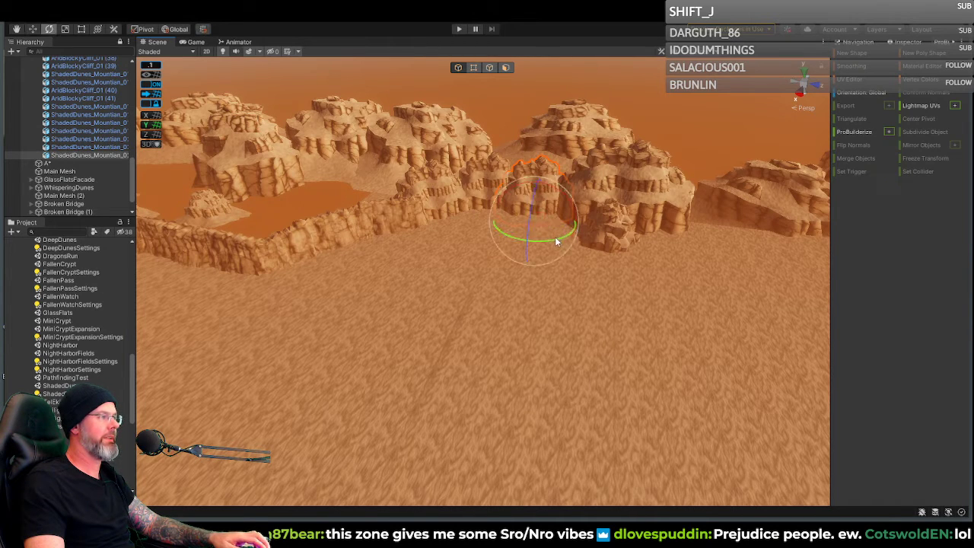
left_click_drag(557, 239, 530, 237)
key("w")
right_click_drag(566, 238, 580, 239)
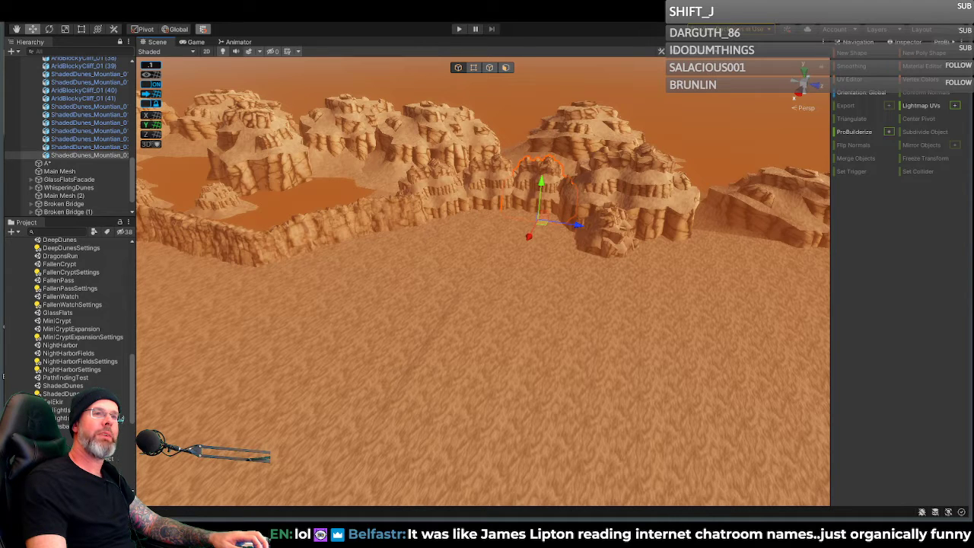
Step: Move the broad mountain with the sandy base along X and Z, closer to the tall mountain at the sand's edge
right_click_drag(719, 148, 733, 127)
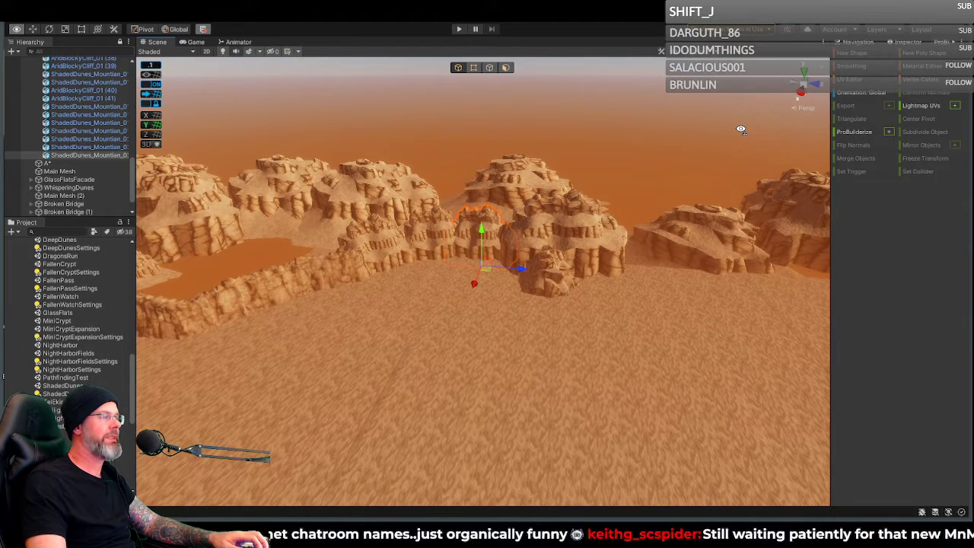
right_click_drag(740, 130, 632, 208)
key("s")
left_click(661, 220)
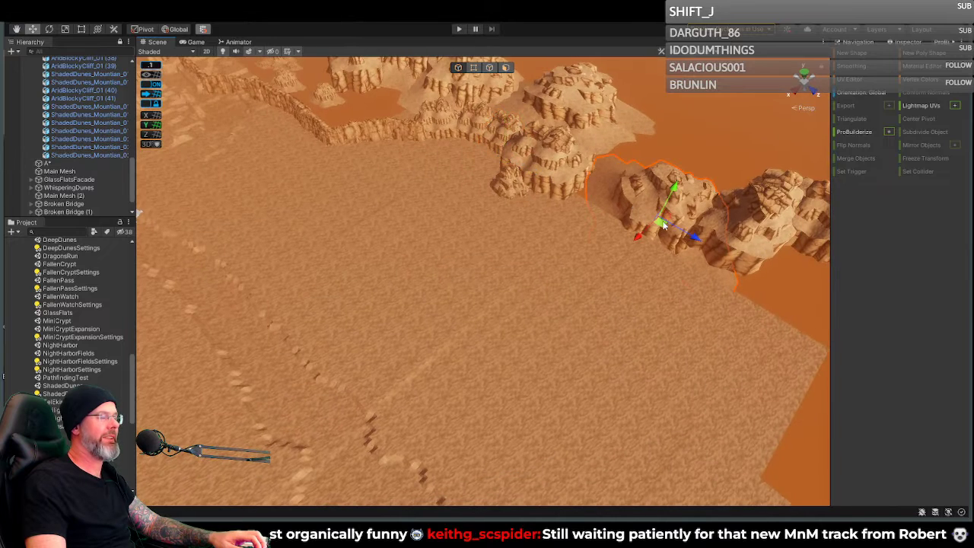
left_click_drag(648, 237, 741, 246)
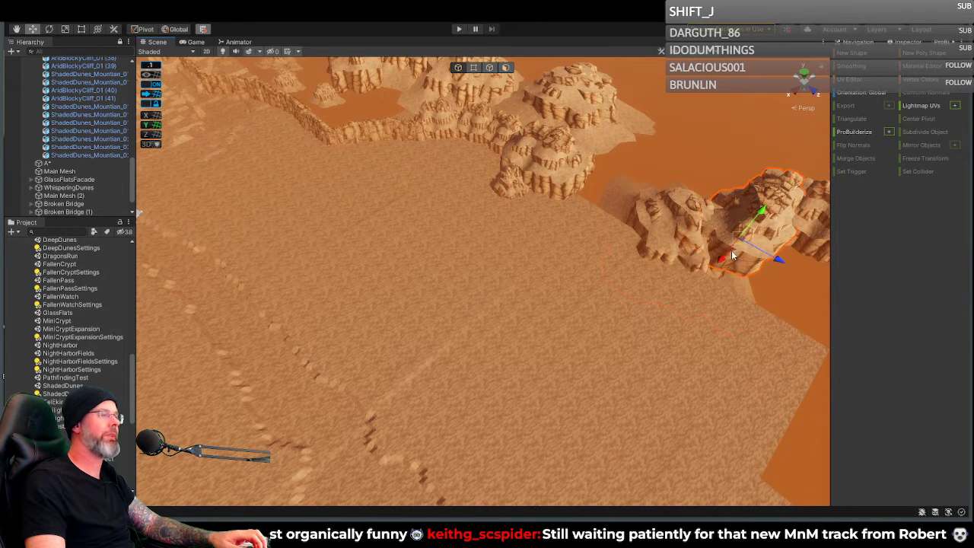
left_click(676, 255)
left_click_drag(657, 260, 665, 256)
Step: Move the mountain behind the tall one along X and Z to the corner of the open sand
right_click_drag(665, 257, 825, 235)
left_click(589, 201)
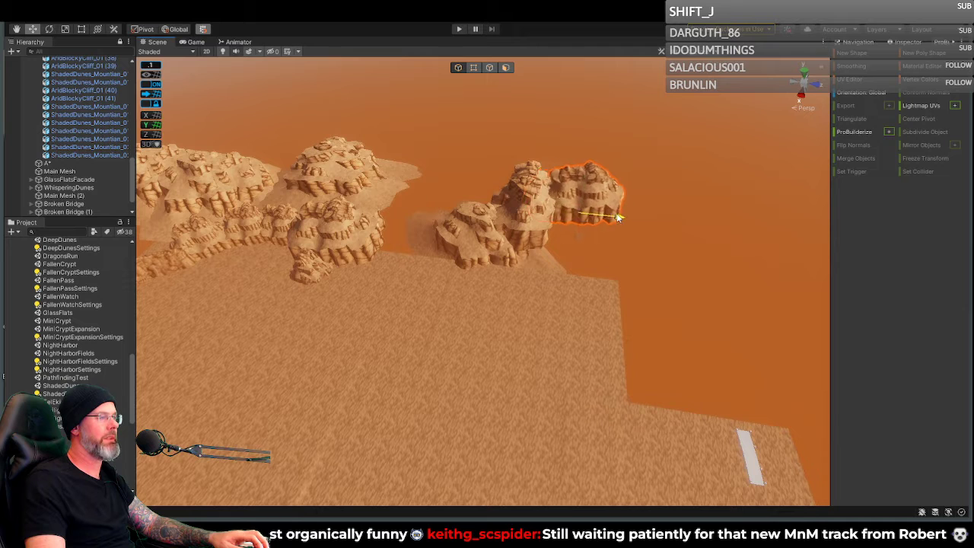
left_click_drag(602, 229, 539, 288)
left_click_drag(592, 235, 589, 237)
left_click_drag(620, 269, 617, 268)
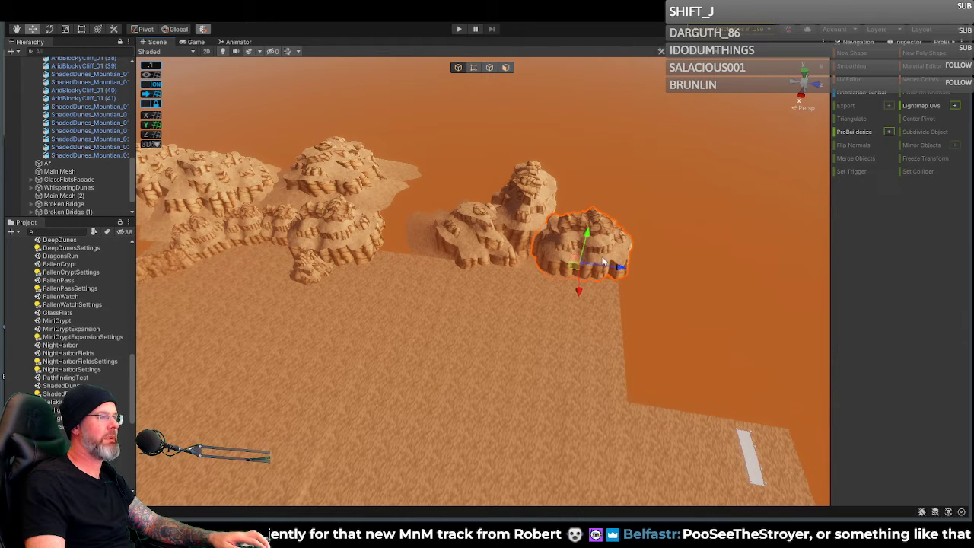
Step: Rotate the corner mountain about Y and lower it slightly, and move the tall mountain along Z in behind it
key("e")
left_click_drag(610, 293, 592, 295)
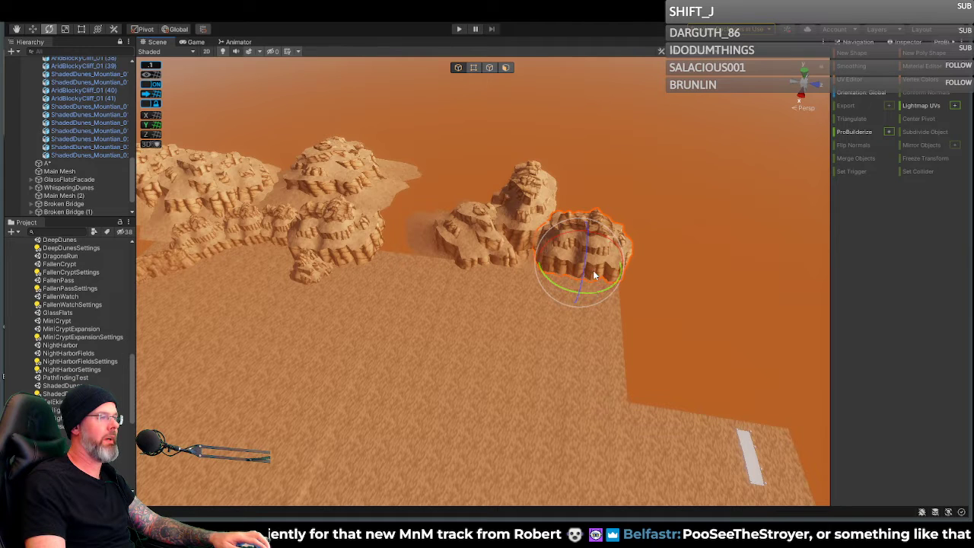
key("w")
left_click_drag(585, 236, 620, 279)
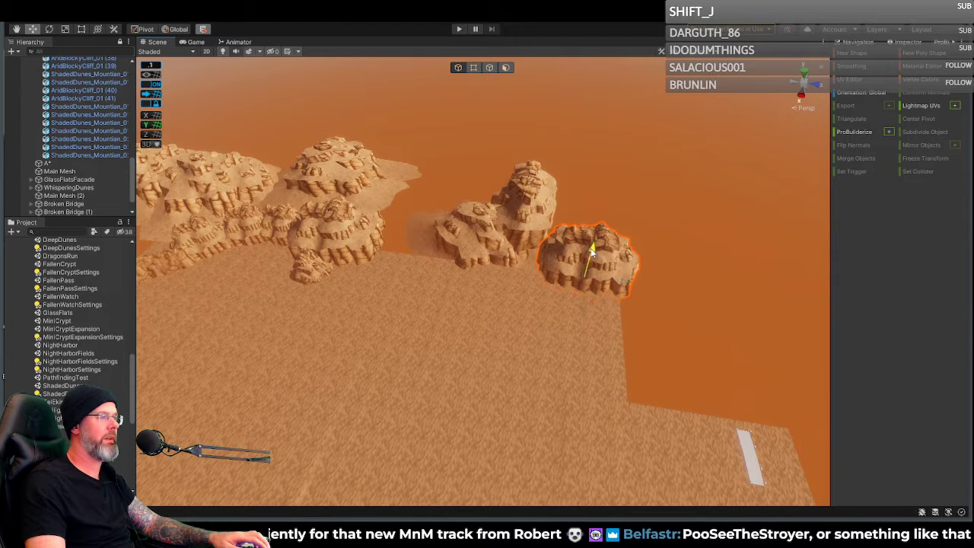
left_click(535, 229)
left_click_drag(562, 226, 580, 228)
Step: Rotate the broad mountain beside the tall one about Y and move it slightly along X towards the open sand
left_click(474, 241)
left_click_drag(467, 241, 487, 243, "alt")
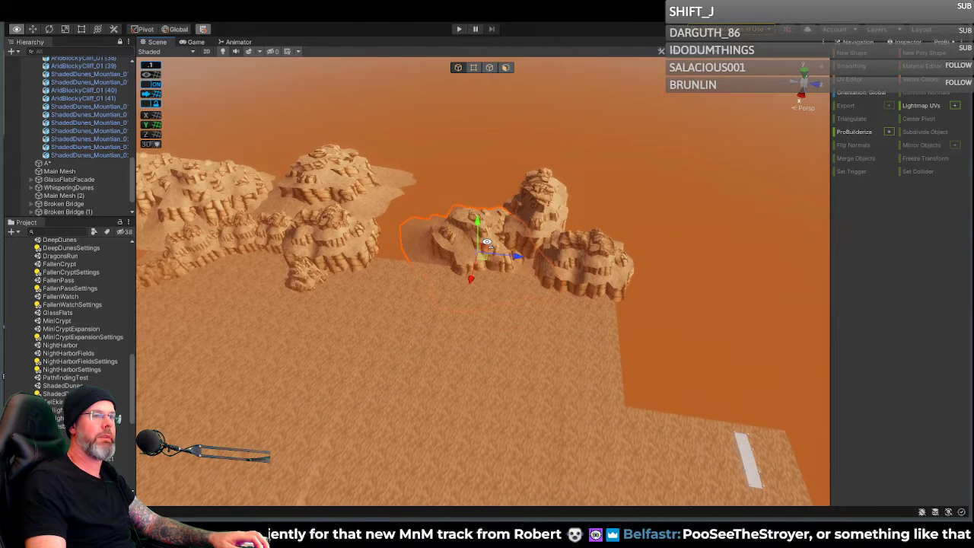
key("a")
key("a")
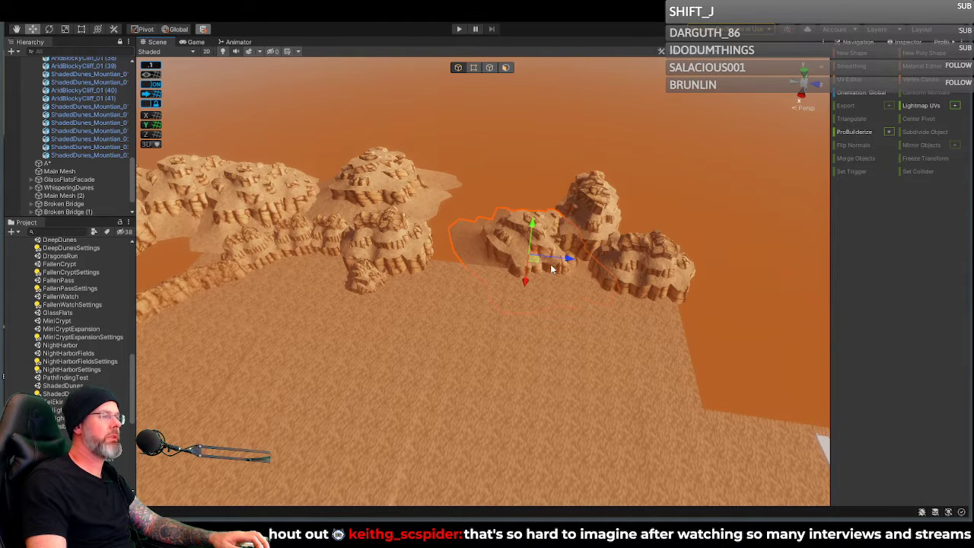
key("e")
left_click_drag(509, 276, 580, 281)
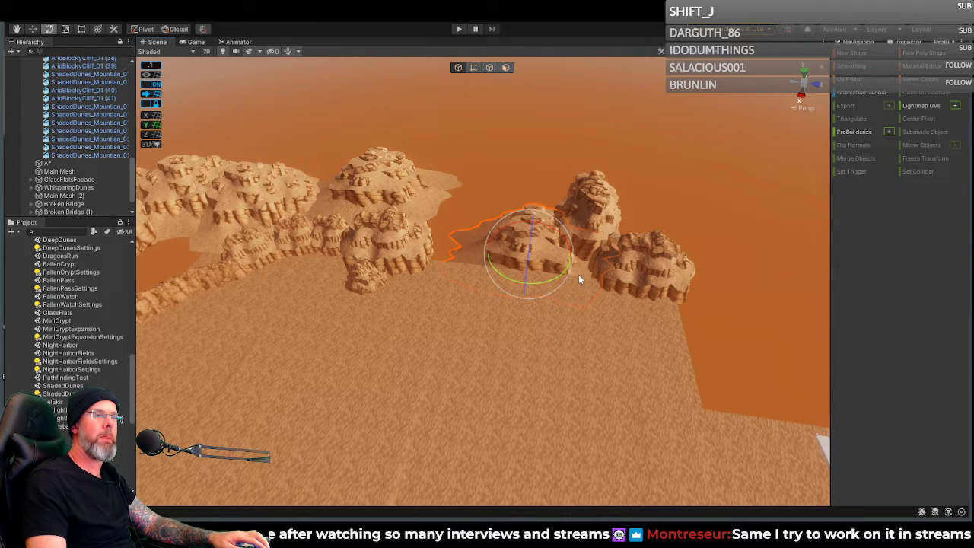
key("w")
left_click_drag(532, 227, 532, 225)
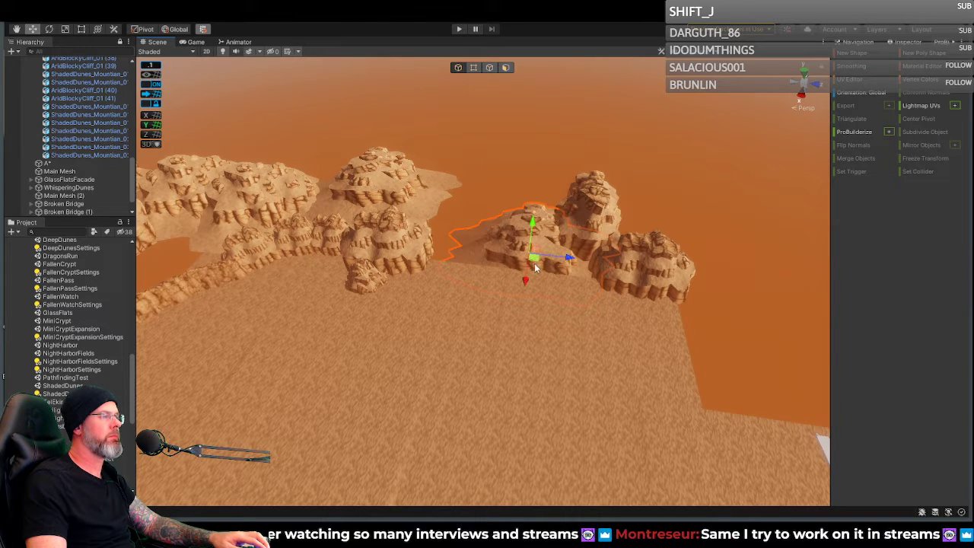
left_click_drag(523, 278, 519, 285)
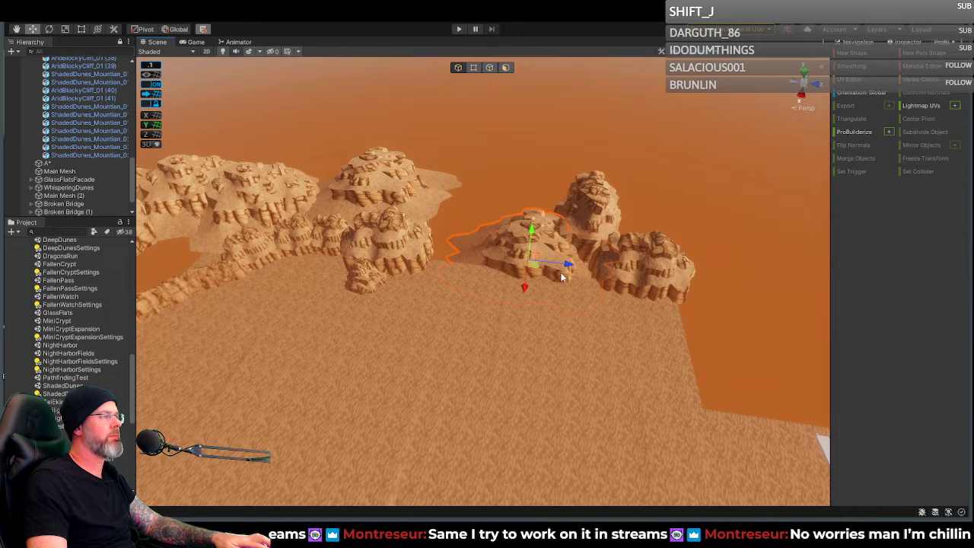
Step: Rotate the broad mountain about Y and move it along Z, away from the tall mountain towards the neighbouring border cluster
key("e")
key("r")
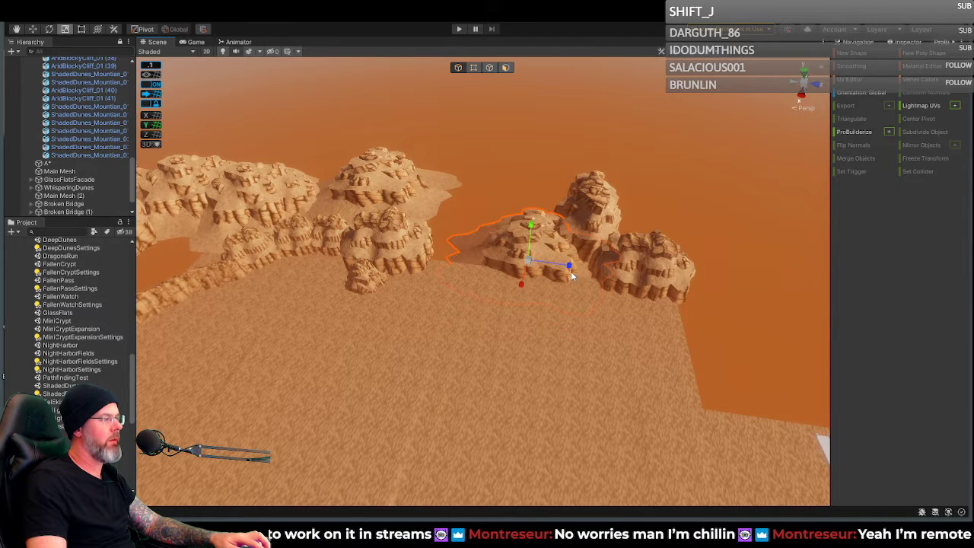
key("w")
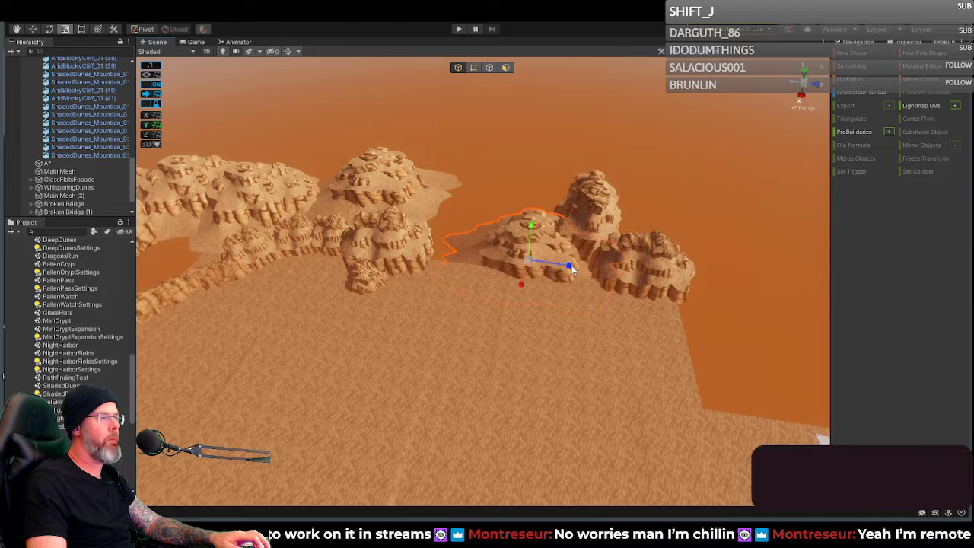
key("e")
left_click_drag(531, 293, 502, 285)
key("w")
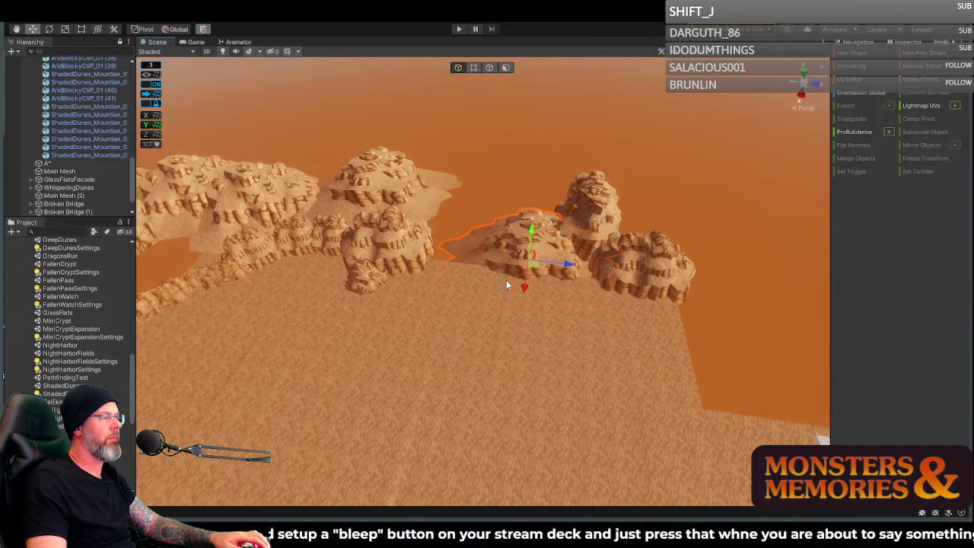
left_click_drag(573, 265, 463, 274)
right_click_drag(582, 267, 598, 292)
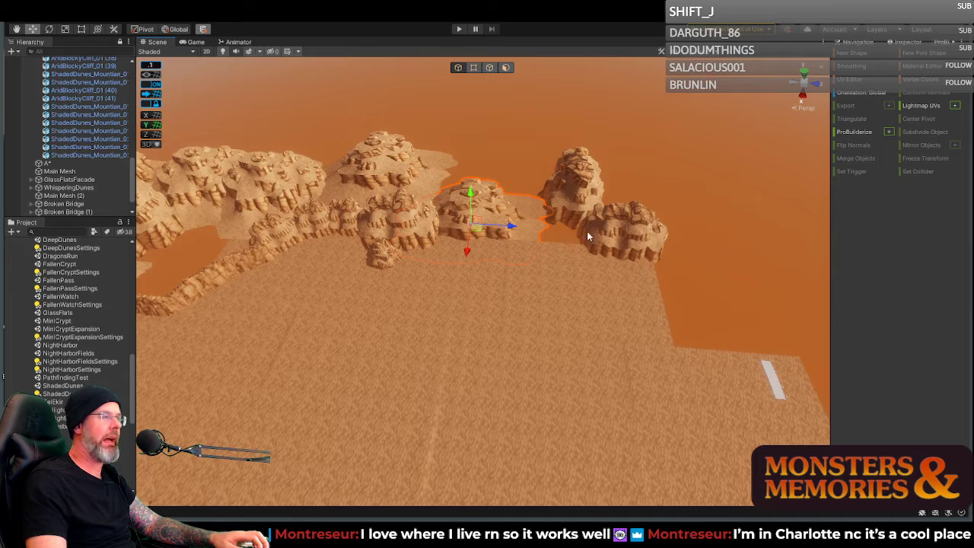
Step: Reselect the broad mountain beside the tall one and nudge its position at the edge of the open sand
left_click(584, 199)
right_click_drag(578, 240, 521, 253)
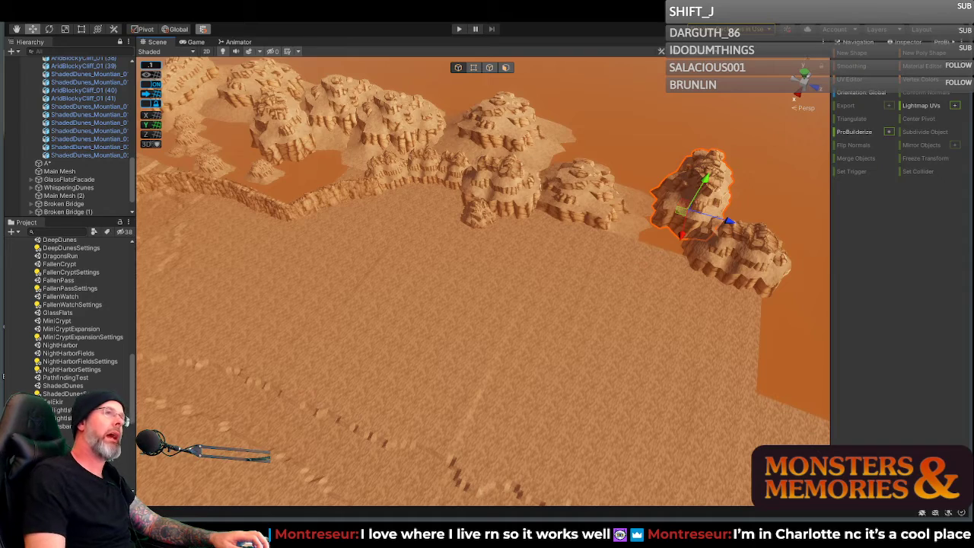
right_click_drag(520, 210, 613, 187)
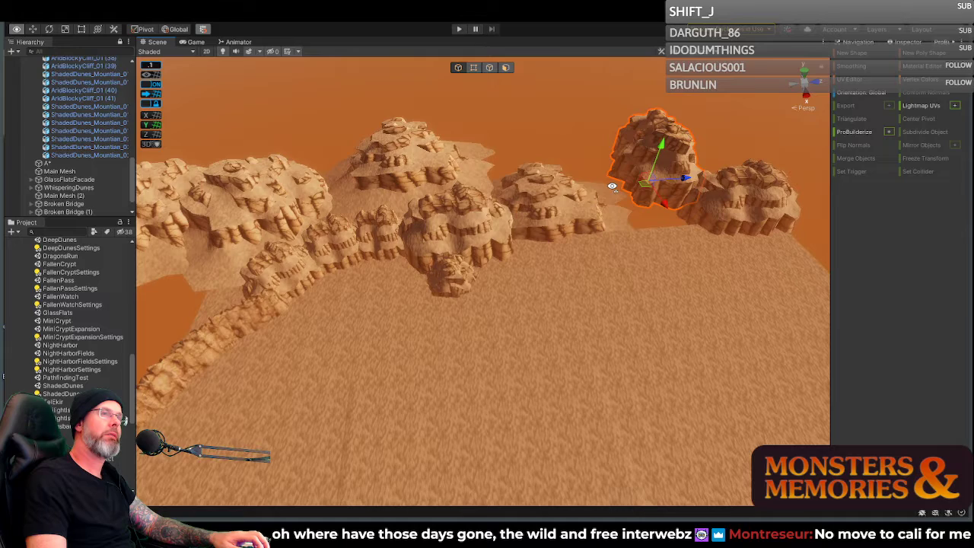
right_click_drag(612, 187, 551, 198)
left_click(550, 198)
mouse_move(552, 221)
left_mouse_down()
mouse_move(548, 233)
mouse_move(543, 223)
left_mouse_up()
mouse_move(543, 223)
right_mouse_down()
mouse_move(520, 241)
mouse_move(541, 214)
right_mouse_up()
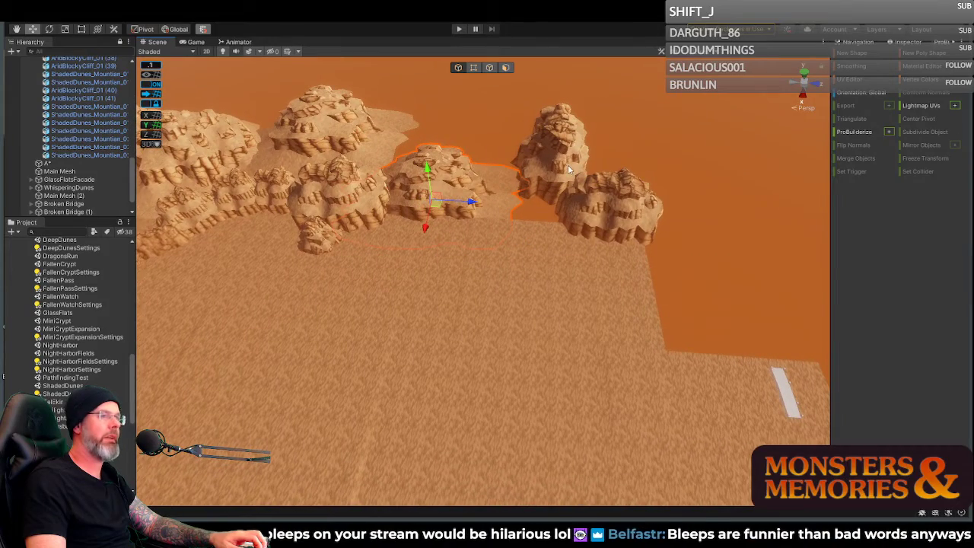
Step: Move the broad mountain along Z towards the tall mountain and fine-tune its X position and height
right_click_drag(571, 187, 440, 184)
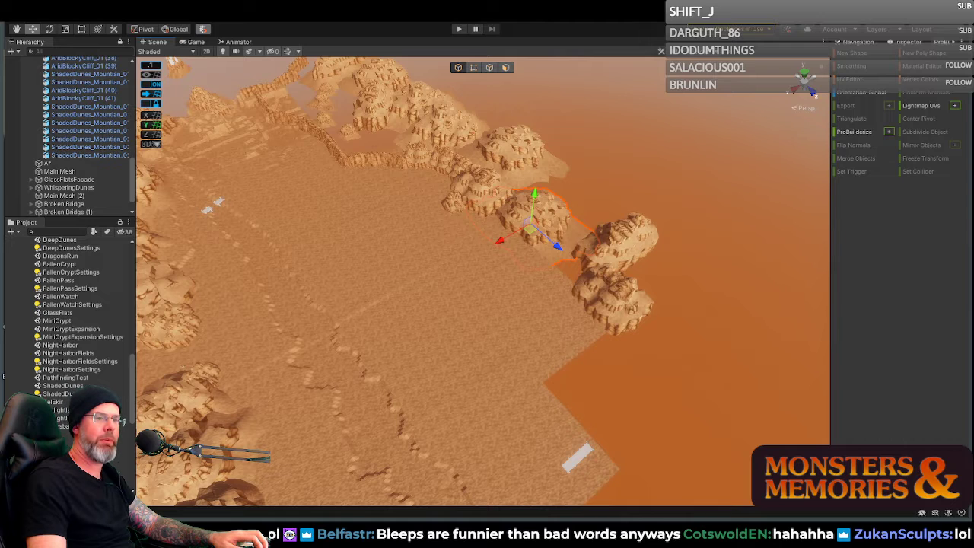
right_click_drag(597, 275, 651, 298)
left_click_drag(535, 153, 536, 161)
left_click_drag(570, 131, 585, 131)
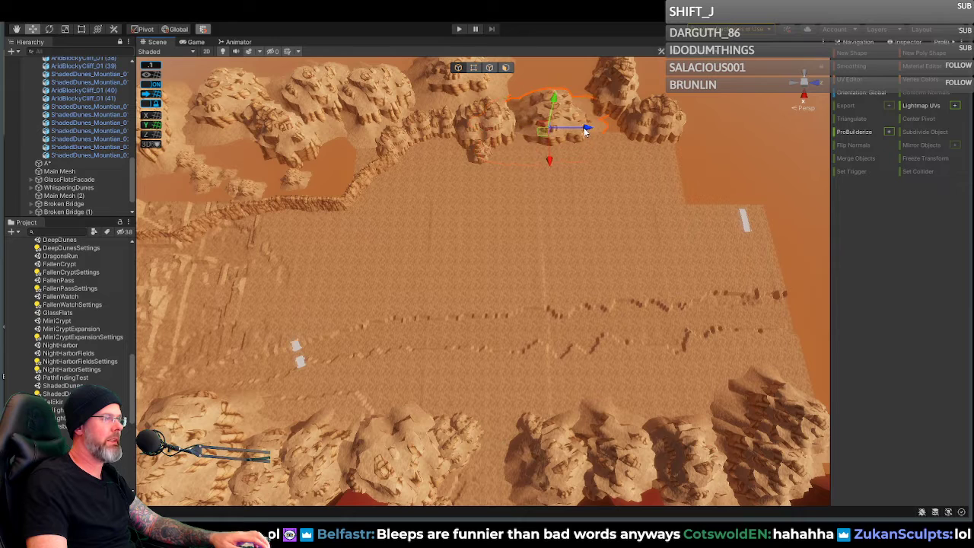
left_click_drag(551, 160, 550, 163)
left_click_drag(585, 131, 595, 132)
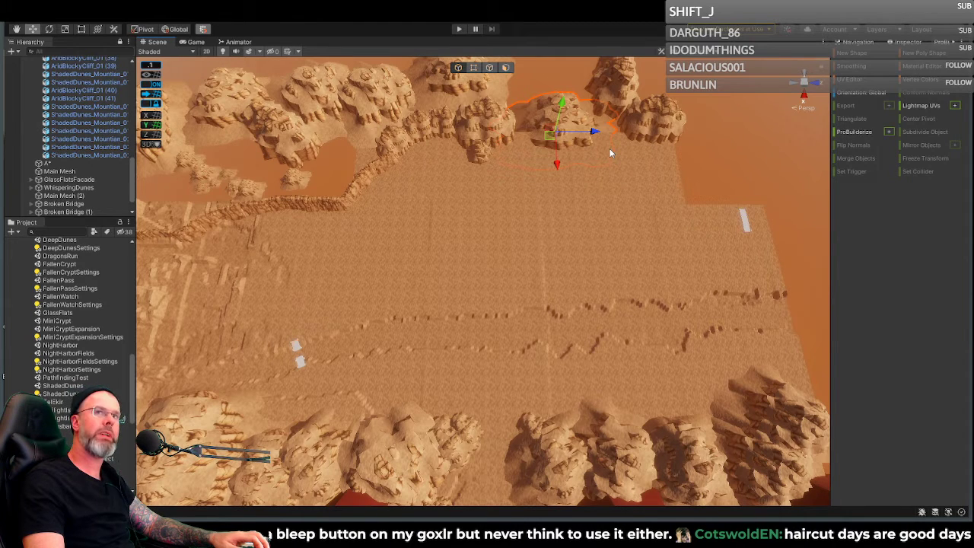
left_click_drag(596, 133, 564, 107)
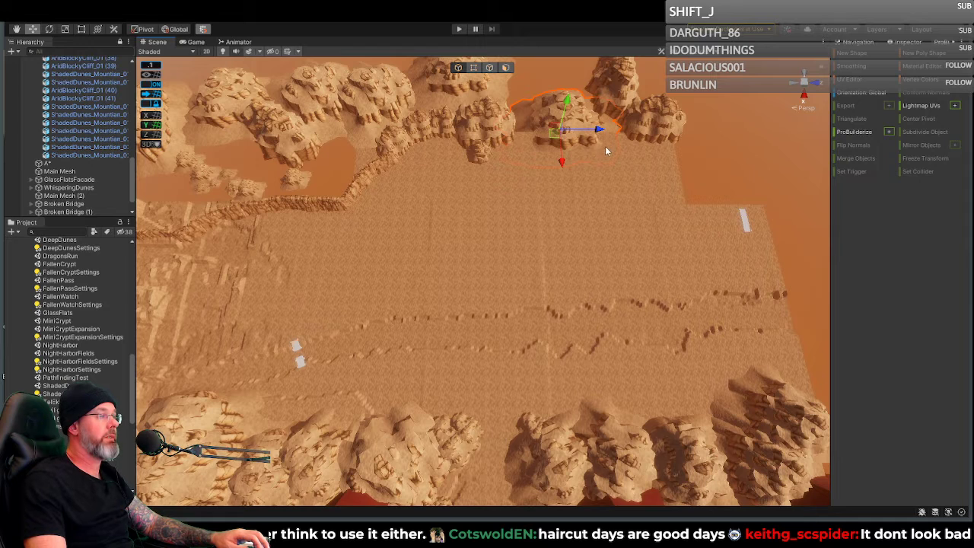
Step: Duplicate the tall mountain and move the copy along X to the edge of the open sand
left_click(615, 92)
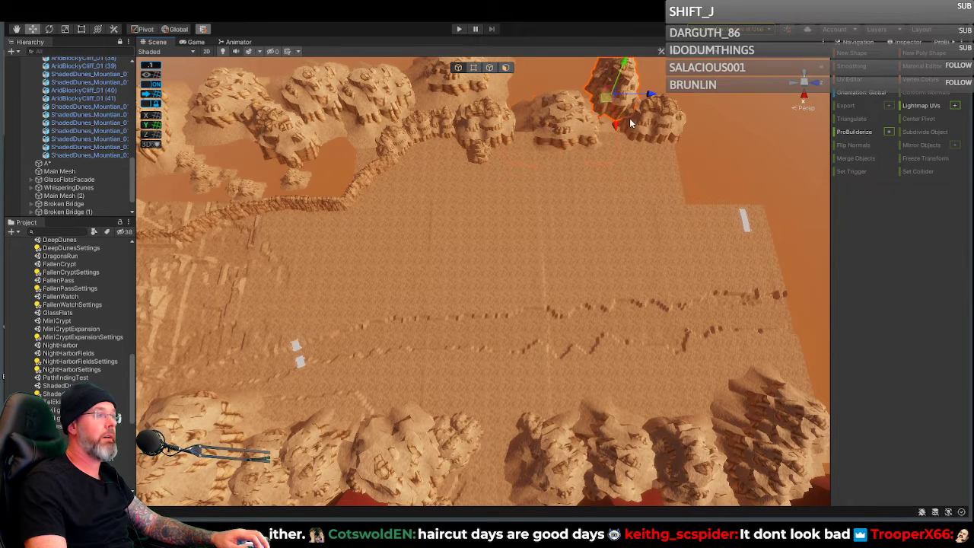
key("ctrl+d")
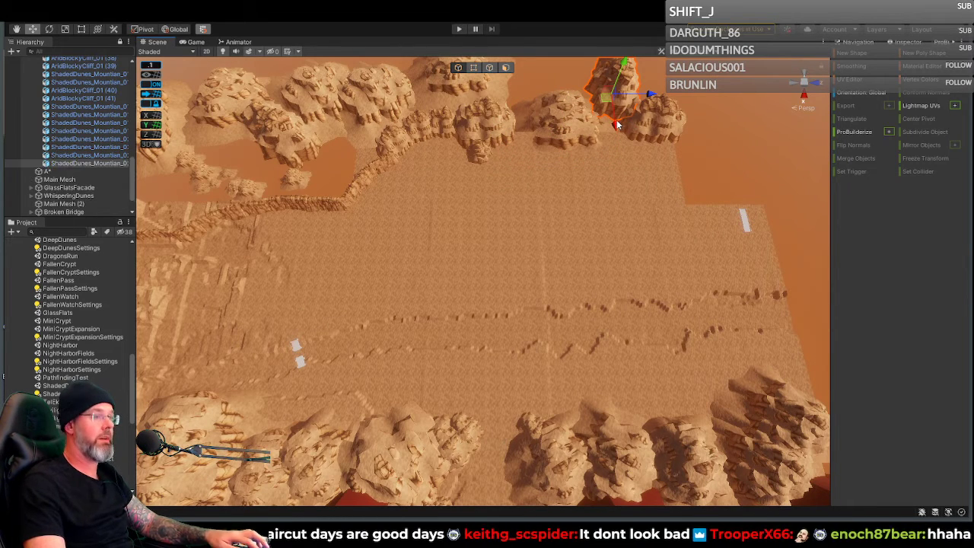
left_click_drag(615, 122, 612, 153)
left_click_drag(622, 99, 625, 99)
Step: Move the corner mountain along X into the open sand and shift it slightly along Z
left_click_drag(670, 132, 675, 135)
left_click_drag(654, 168, 656, 184)
left_click_drag(690, 147, 695, 147)
Step: Adjust the tall mountain's copy along X and Z, and move the corner mountain slightly back along X
left_click(634, 142)
right_click_drag(635, 142, 615, 146)
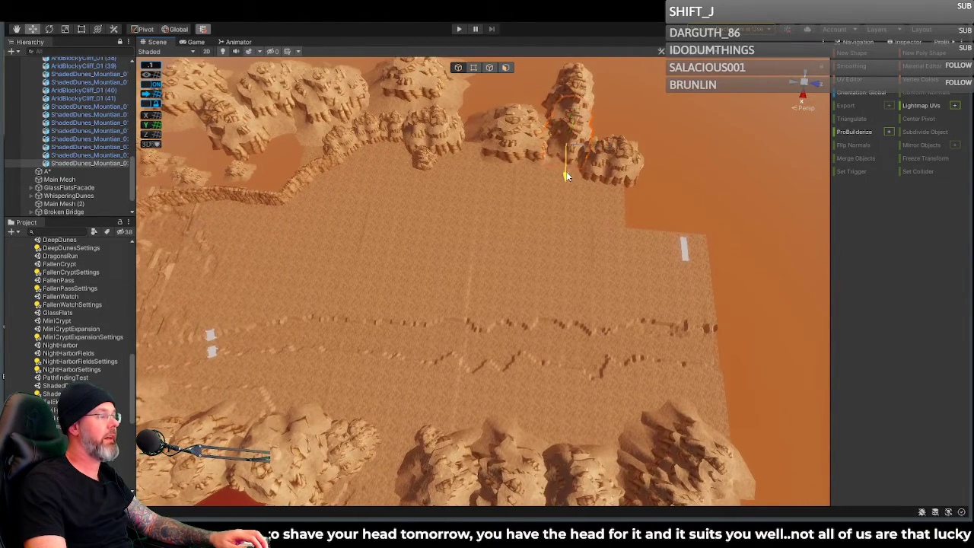
mouse_move(564, 176)
left_mouse_down()
mouse_move(559, 213)
mouse_move(559, 182)
left_mouse_up()
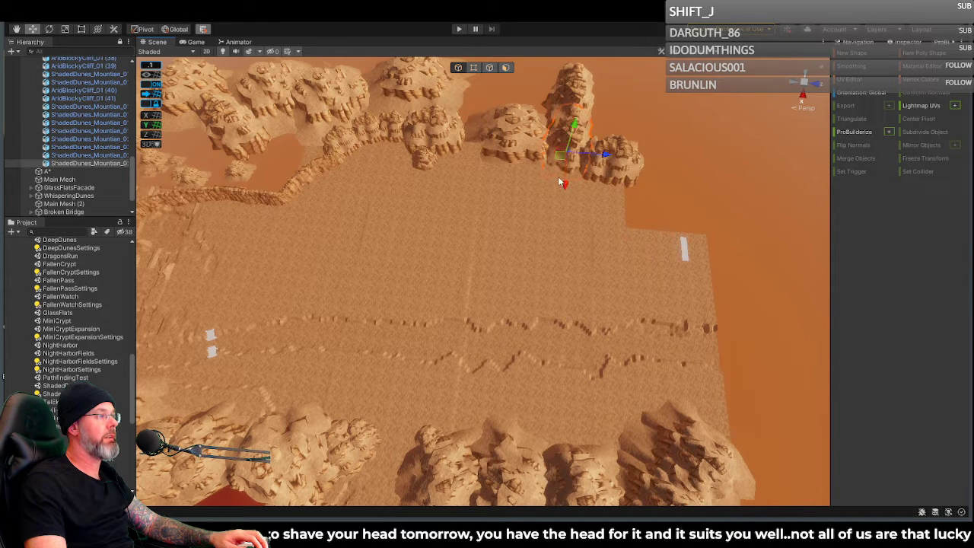
left_click_drag(602, 152, 594, 159)
left_click(609, 163)
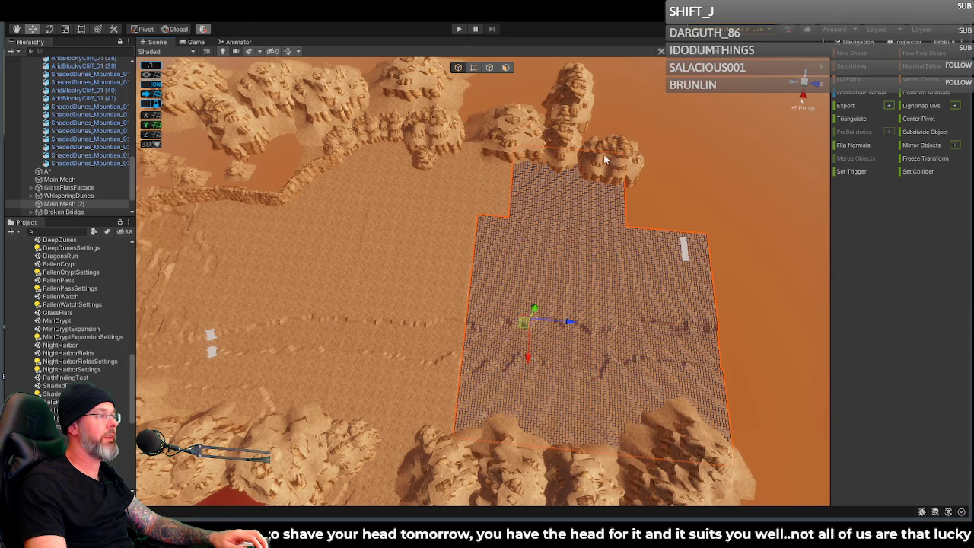
left_click(629, 158)
mouse_move(602, 202)
left_mouse_down()
mouse_move(606, 190)
mouse_move(603, 199)
left_mouse_up()
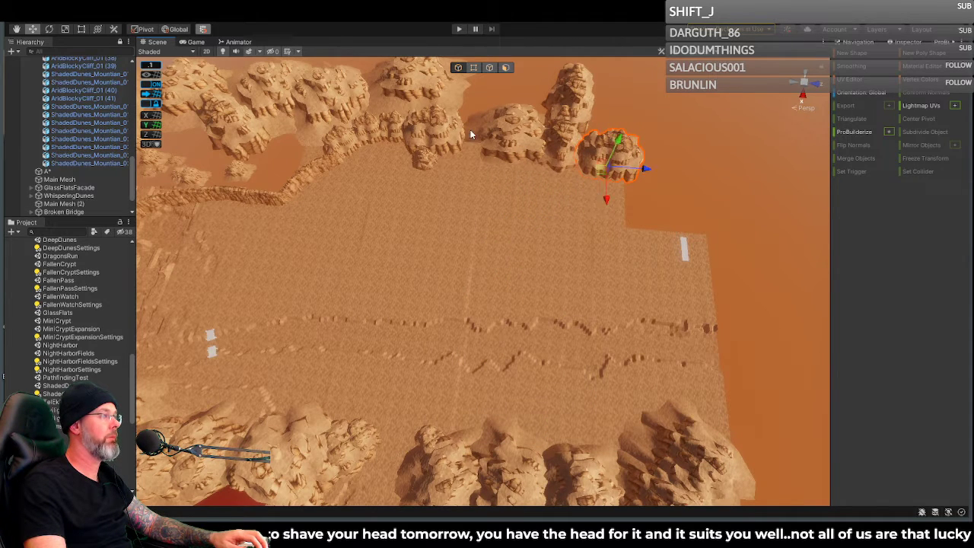
Step: Duplicate the large sandy-based mountain at the back and place the copy beyond the corner mountain, at the sand's outer edge
left_click(416, 91)
key("ctrl+d")
left_click_drag(464, 88, 652, 219)
left_click_drag(688, 174, 685, 175)
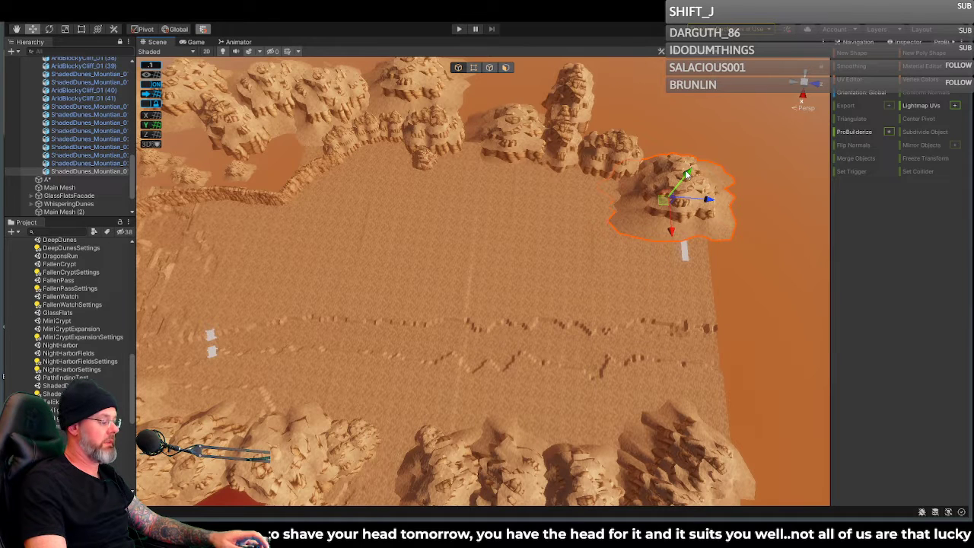
Step: Scale the copied sandy-based mountain up slightly, move it along Z towards the corner mountain and adjust its height
key("e")
key("r")
left_click_drag(689, 170, 715, 195)
left_click_drag(674, 230, 678, 235)
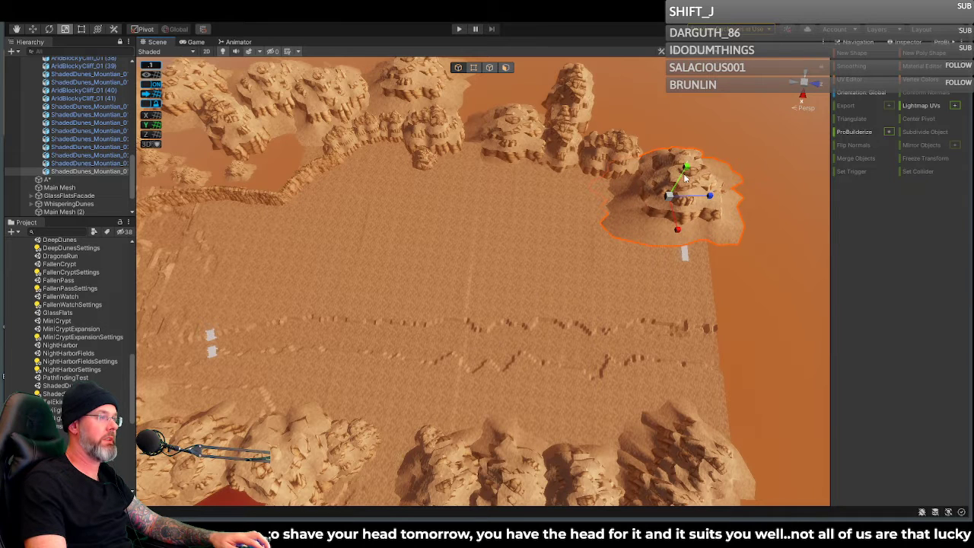
key("w")
left_click_drag(687, 175, 682, 175)
left_click_drag(704, 210, 667, 179)
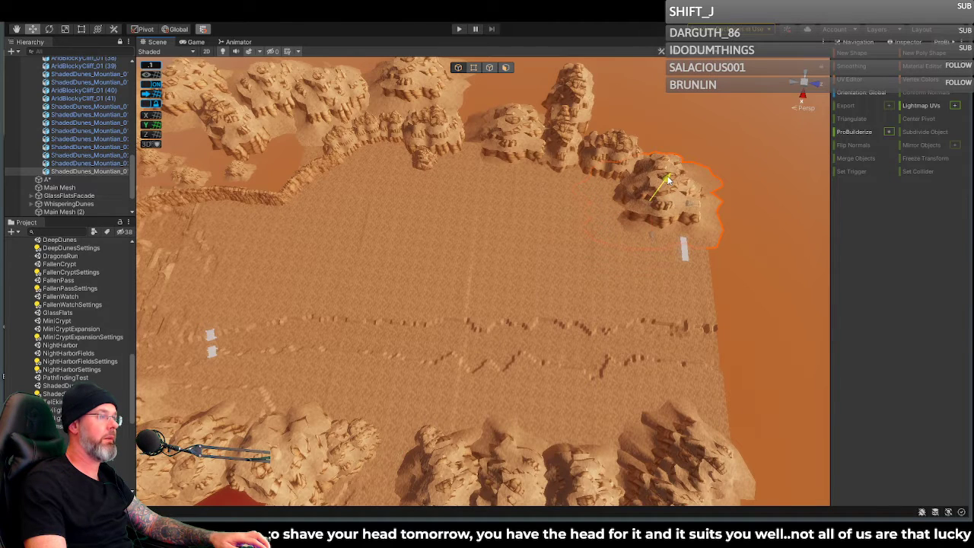
Step: Examine the mountain border around the open sand and the terrain beside the low cliff wall
right_click_drag(594, 217, 542, 189)
key("w")
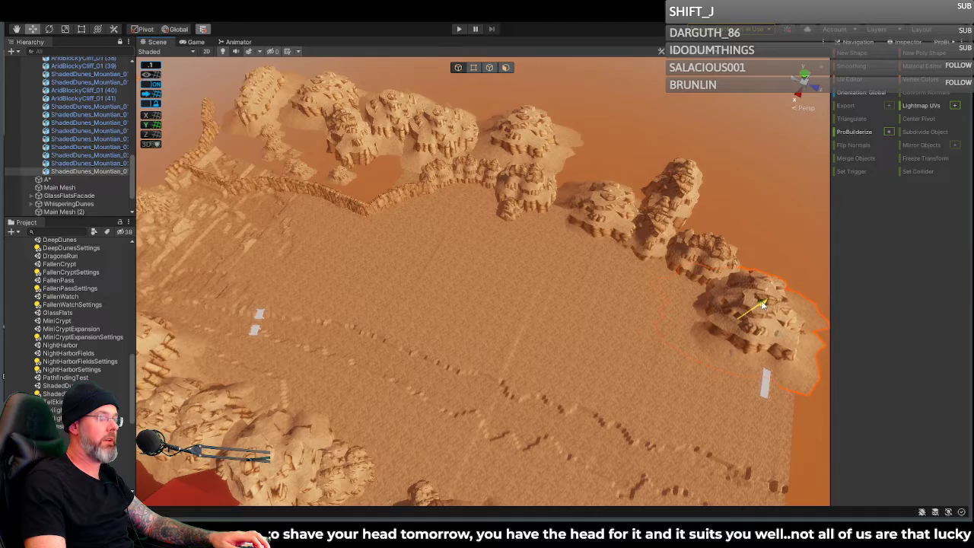
right_click_drag(668, 306, 905, 233)
right_click_drag(806, 228, 638, 247)
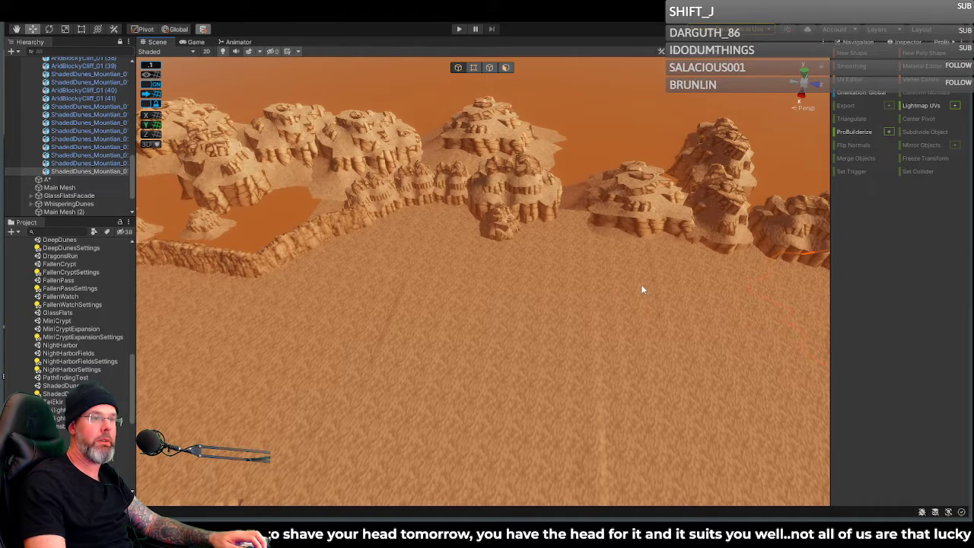
mouse_move(633, 284)
right_mouse_down()
mouse_move(663, 282)
mouse_move(642, 289)
right_mouse_up()
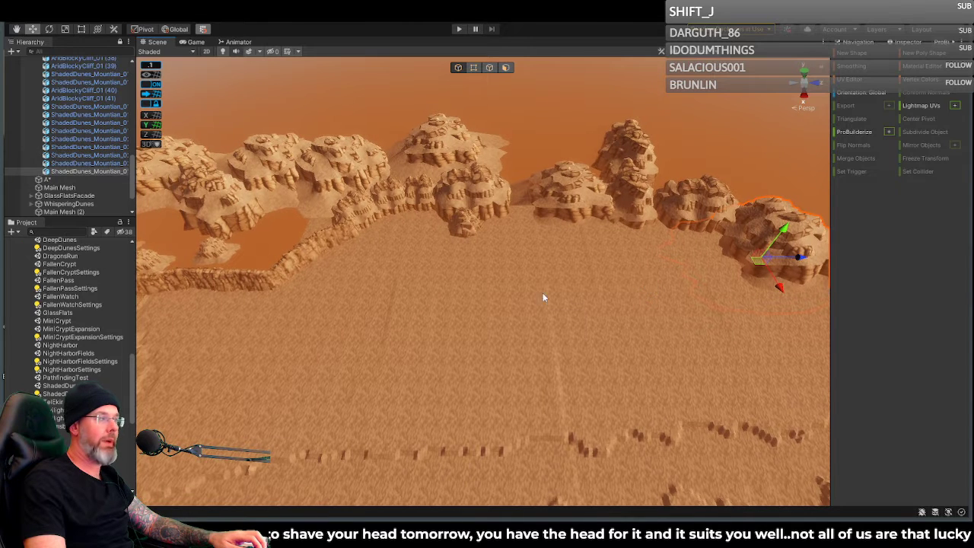
left_click(366, 245)
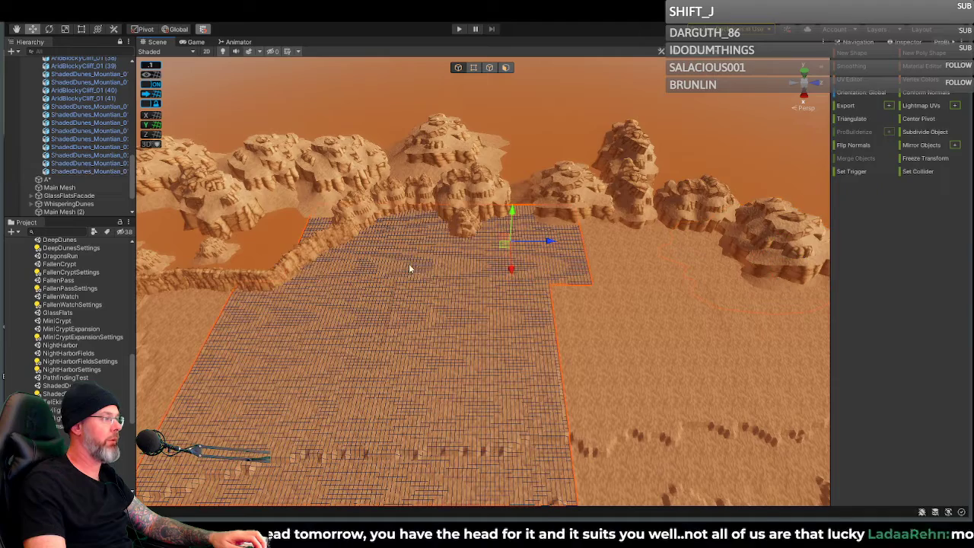
right_click_drag(680, 267, 524, 267)
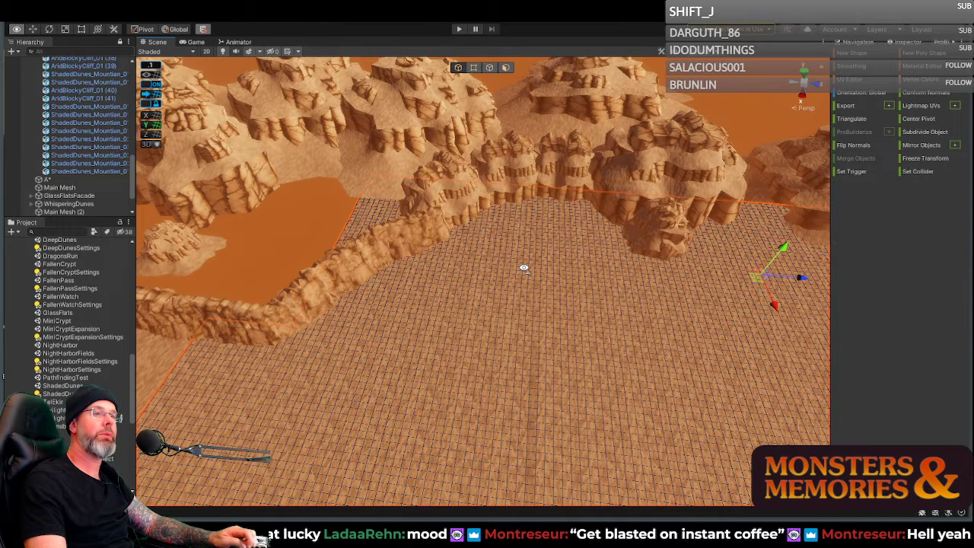
right_click_drag(524, 268, 503, 244)
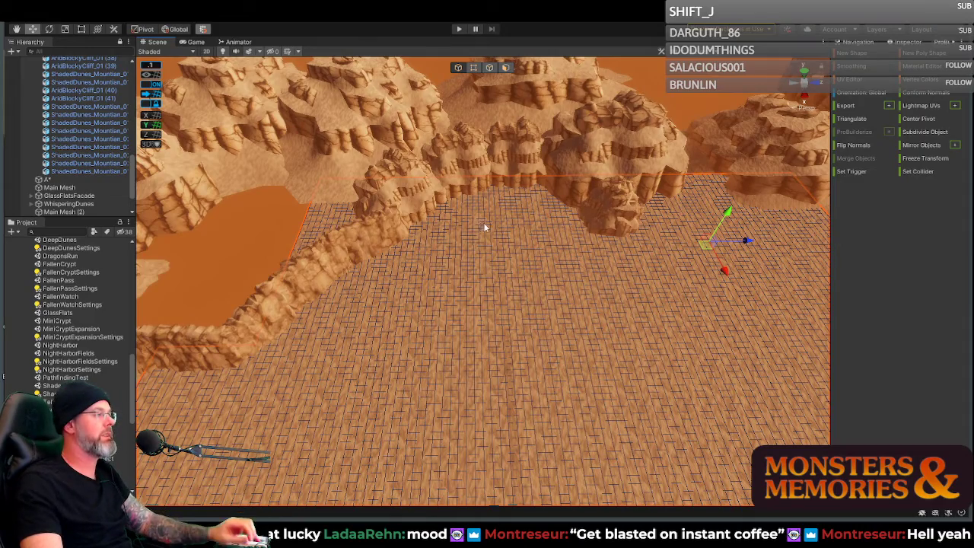
mouse_move(496, 217)
right_mouse_down()
mouse_move(558, 220)
mouse_move(624, 200)
mouse_move(496, 212)
mouse_move(500, 221)
mouse_move(601, 202)
mouse_move(483, 211)
mouse_move(491, 223)
right_mouse_up()
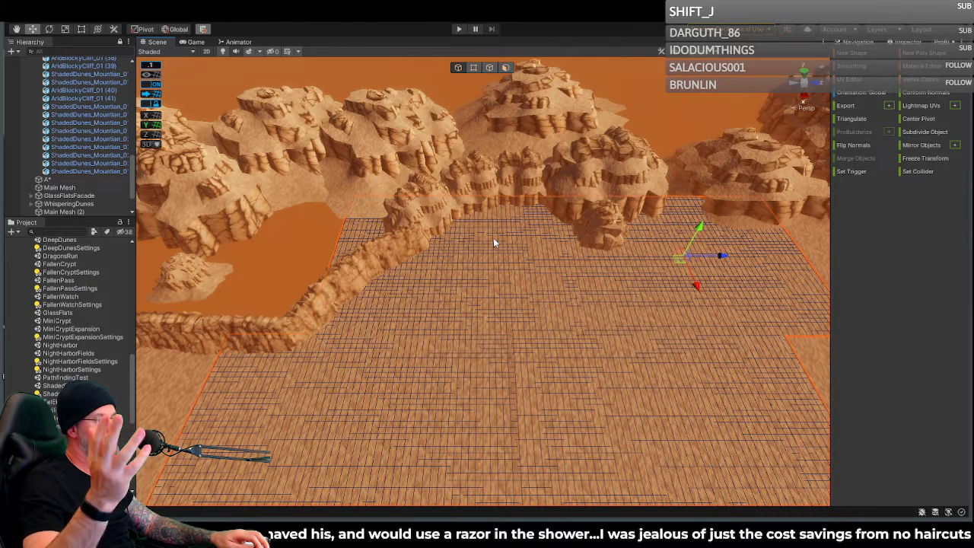
Step: Move the cliff wall segment before the wall's bend back along X and rotate it about Y to follow the wall
right_click_drag(479, 245, 509, 276)
key("w")
left_click(400, 283)
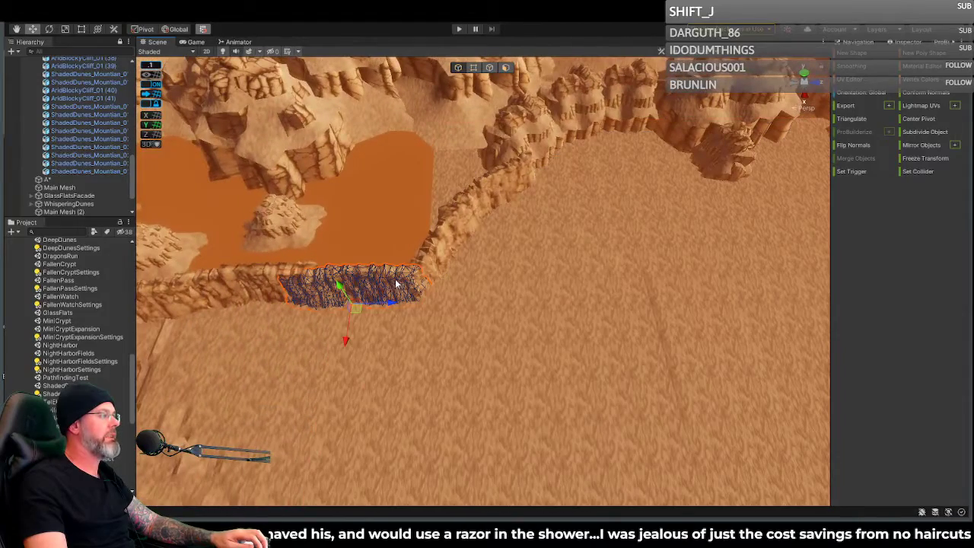
left_click(344, 336)
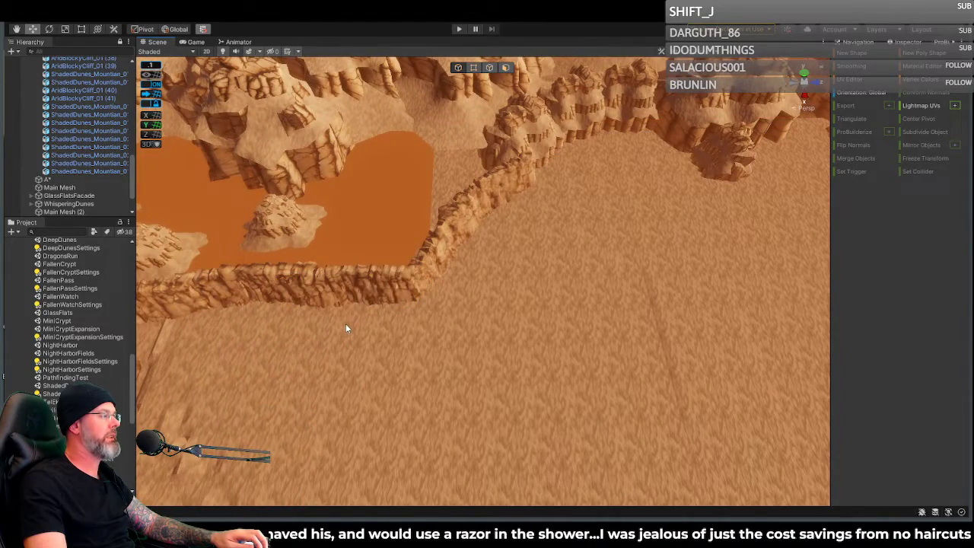
left_click(353, 286)
left_click_drag(346, 340, 348, 324)
key("e")
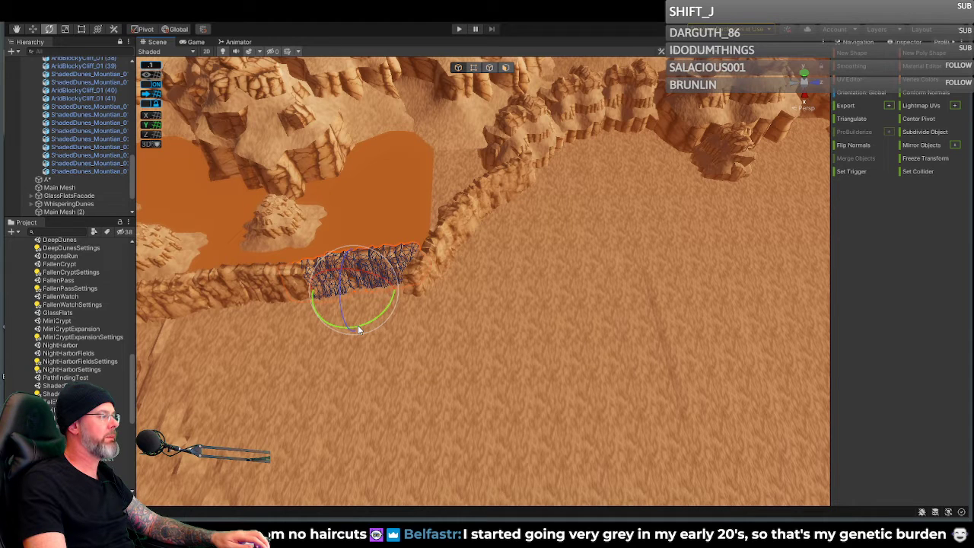
key("w")
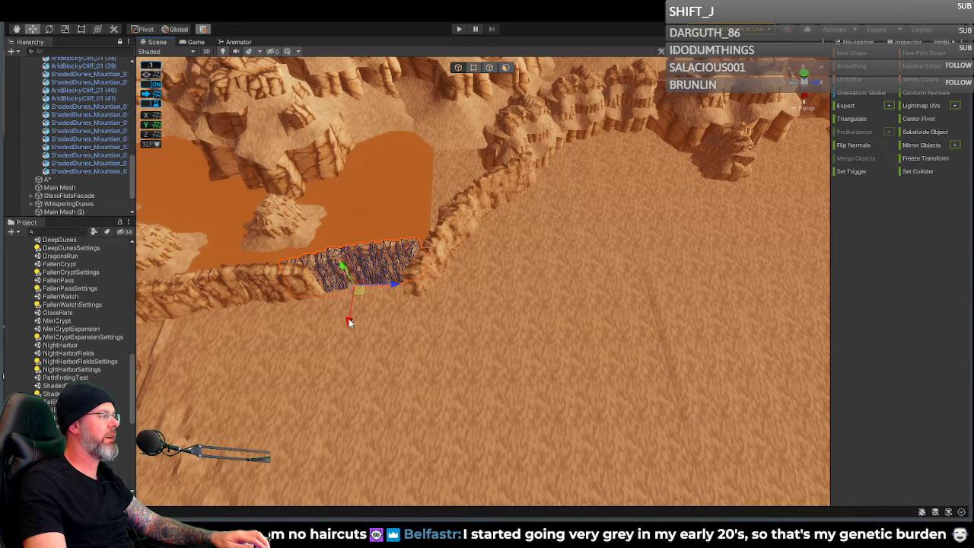
left_click_drag(350, 321, 348, 327)
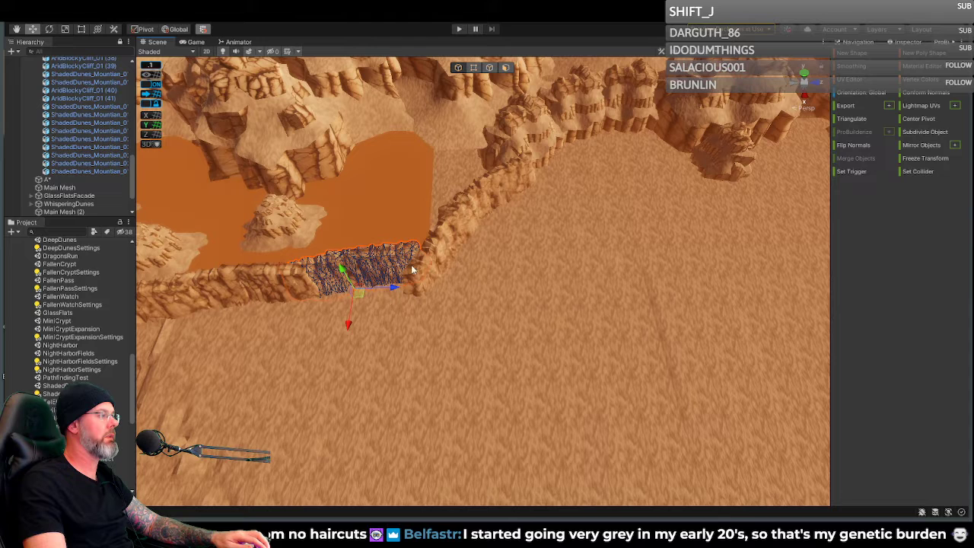
Step: Move the cliff wall segment at the bend back along X, and shift the adjoining segment along X and Z
left_click(430, 250)
left_click_drag(452, 291, 452, 271)
left_click(493, 193)
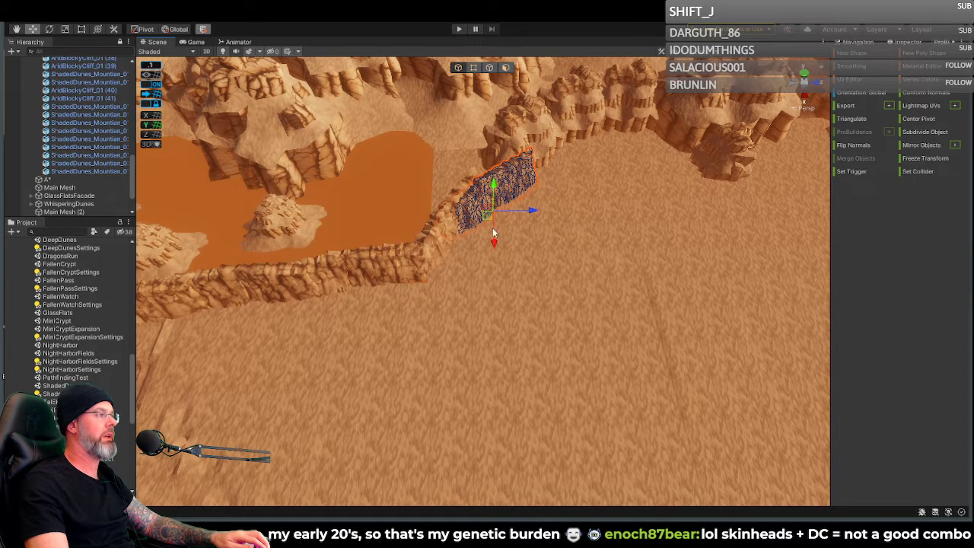
left_click_drag(494, 243, 494, 231)
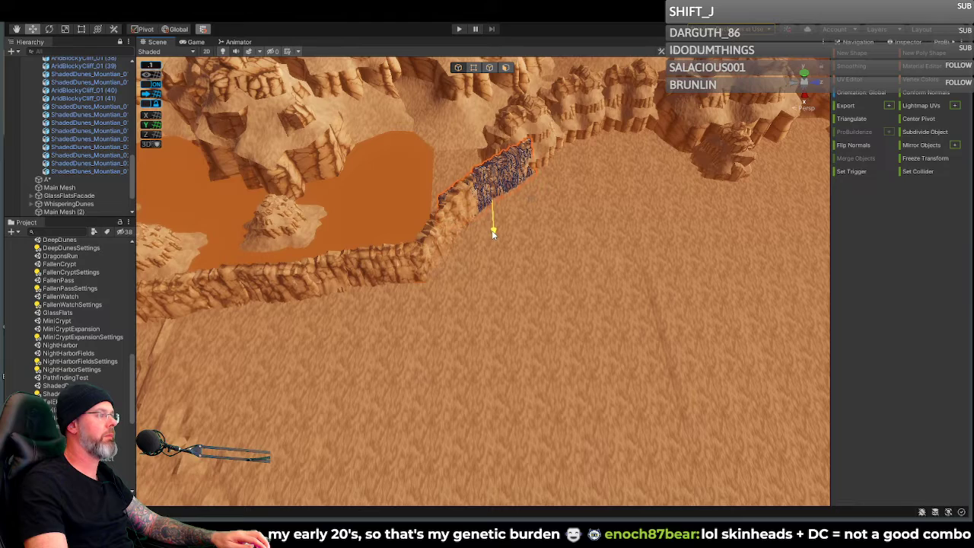
left_click_drag(535, 196, 503, 209)
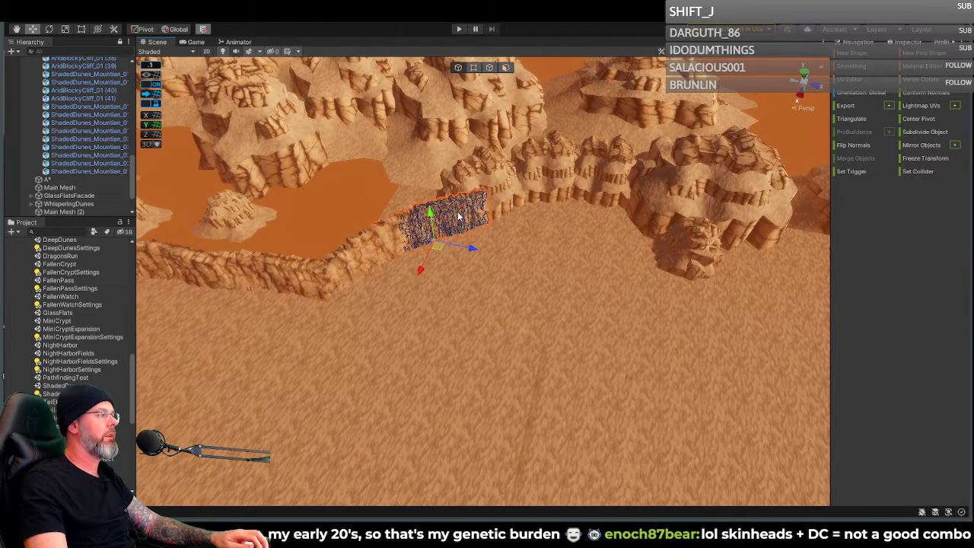
Step: Rotate the cliff wall segment beside the first small mountain about Y to line it up with the wall
key("e")
left_click_drag(450, 270, 457, 270)
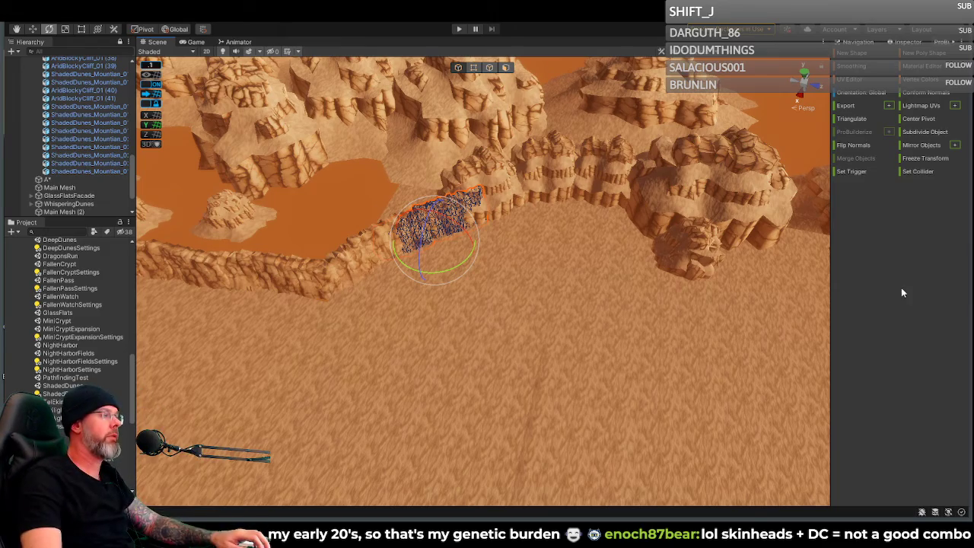
right_click_drag(630, 264, 525, 235)
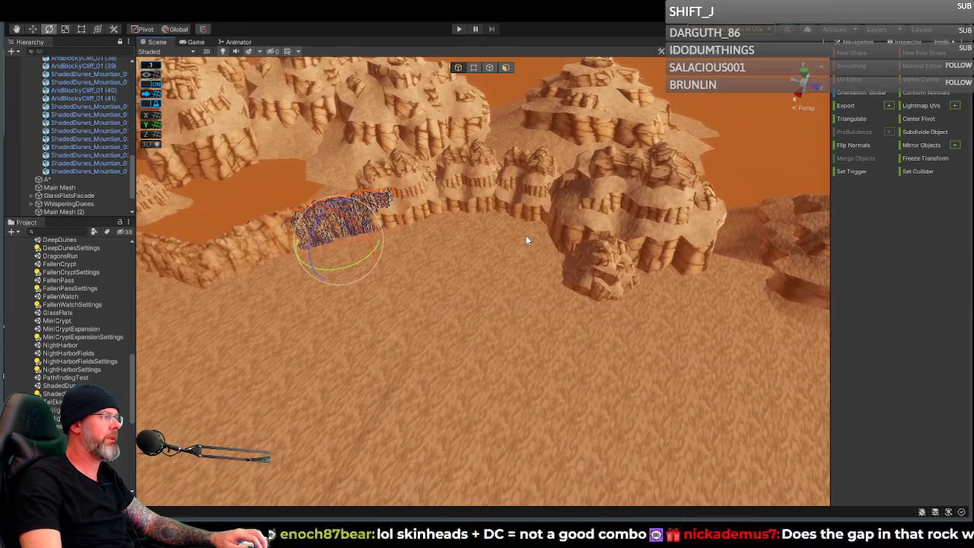
left_click(409, 201)
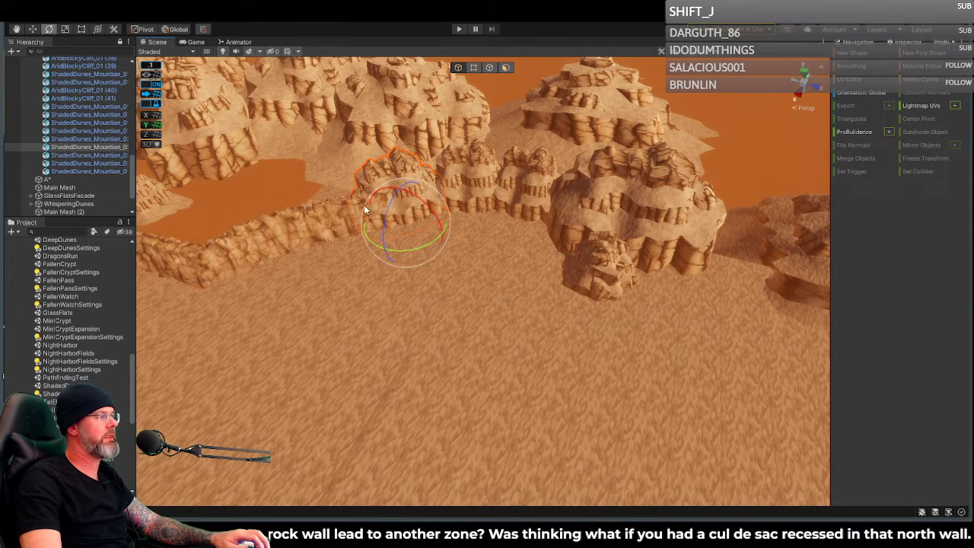
left_click(342, 233)
left_click_drag(345, 261, 373, 263)
right_click_drag(452, 261, 432, 241)
Step: Move the small mountain at the wall's end slightly back along X and adjust the position of the small mountains next to it
left_click(442, 233)
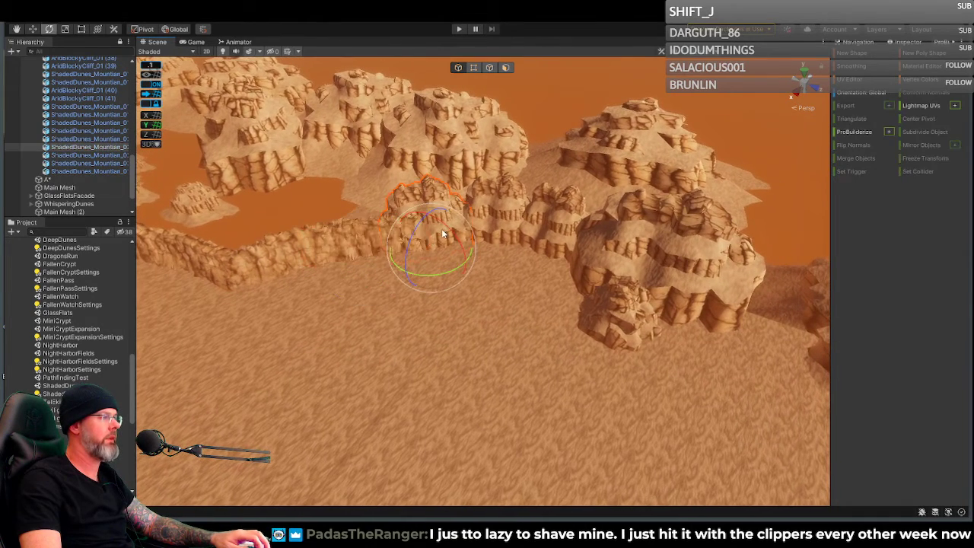
key("w")
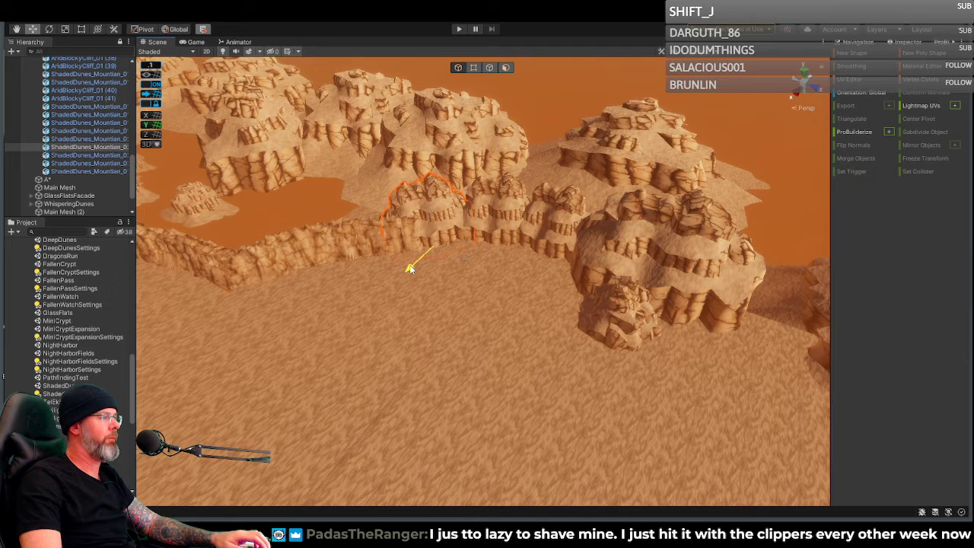
left_click_drag(408, 265, 414, 258)
left_click(506, 223)
left_click(557, 227)
left_click(502, 246)
left_click_drag(481, 266, 537, 249)
left_click(550, 248)
right_click_drag(548, 250, 569, 305)
Step: Duplicate the small rocky mountain in front of the large one and move the copy along Z and X onto the open sand
left_click(605, 296)
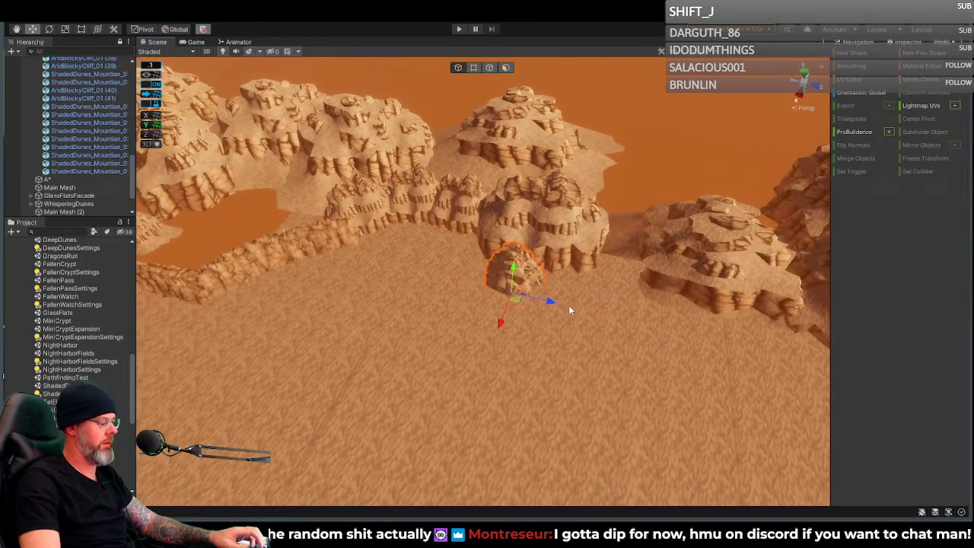
left_click_drag(550, 302, 584, 310)
left_click_drag(535, 329, 529, 344)
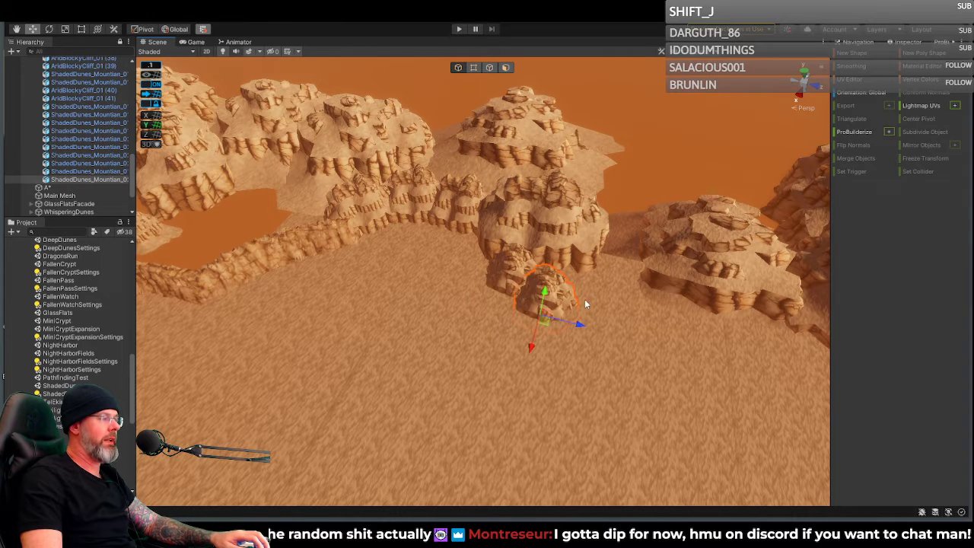
Step: Scale the original small rocky mountain up along X and adjust its scale slightly along Z
left_click(551, 303)
left_click(516, 272)
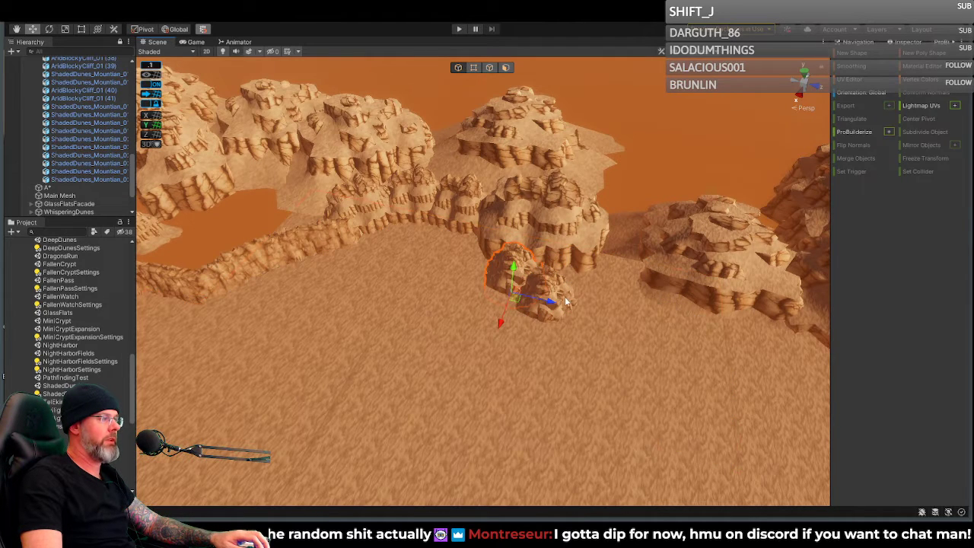
key("e")
key("w")
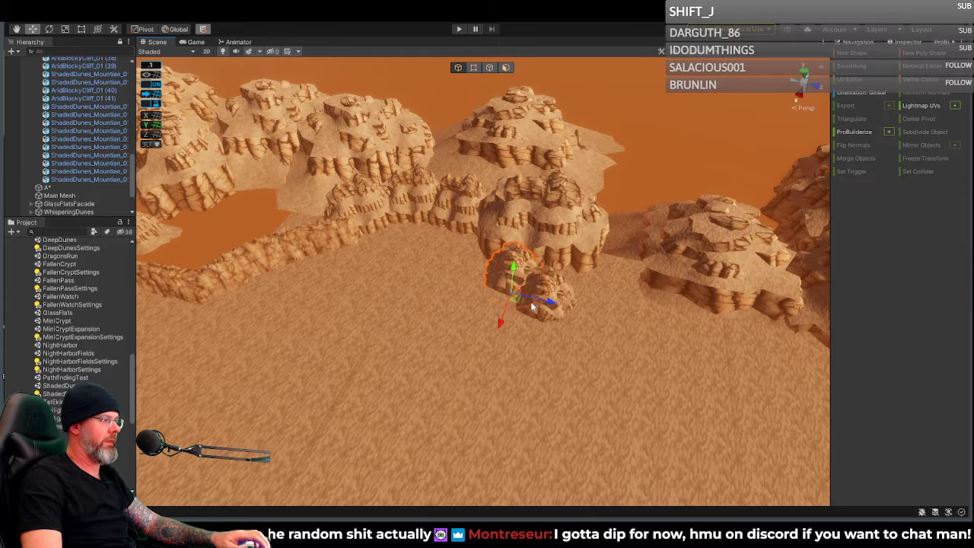
key("r")
left_click_drag(497, 324, 494, 337)
left_click_drag(554, 304, 549, 305)
key("w")
Step: Move the copied small rocky mountain farther out along X and slightly back along Z
left_click(559, 300)
left_click_drag(529, 345, 521, 367)
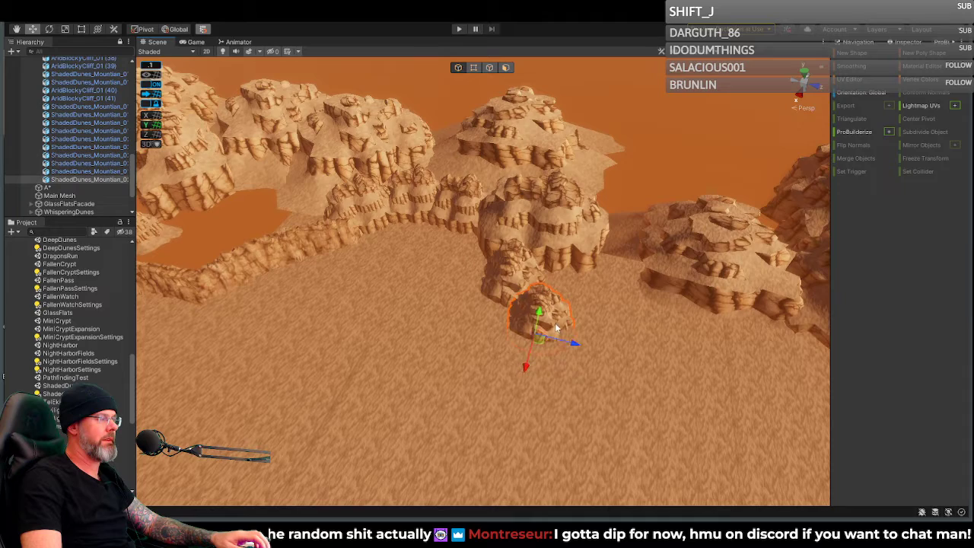
right_click_drag(569, 323, 600, 305)
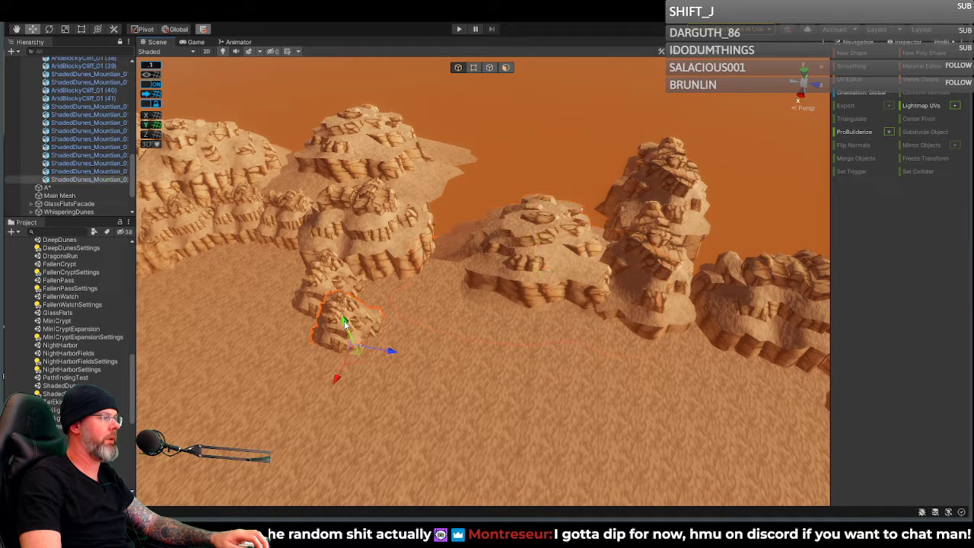
left_click_drag(393, 356, 380, 350)
right_click_drag(484, 321, 497, 310)
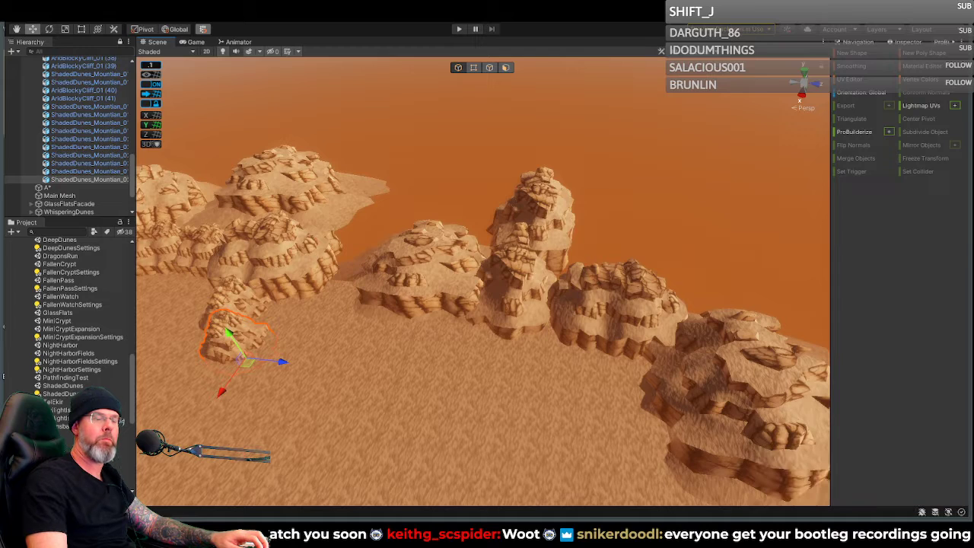
key("alt+Tab")
left_click_drag(735, 62, 973, 213)
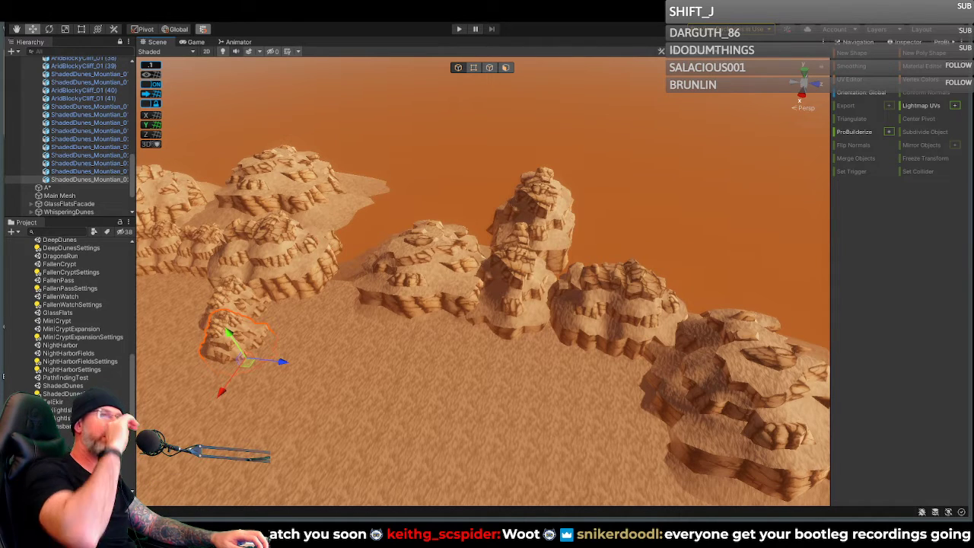
Step: Shift the large sandy-based mountain near the white slab along Z and X, and rotate it slightly about Y
right_click_drag(559, 333, 592, 325)
left_click(593, 325)
mouse_move(654, 318)
left_mouse_down()
mouse_move(679, 306)
mouse_move(671, 312)
left_mouse_up()
right_click_drag(663, 313, 650, 315)
left_click_drag(673, 314, 663, 343)
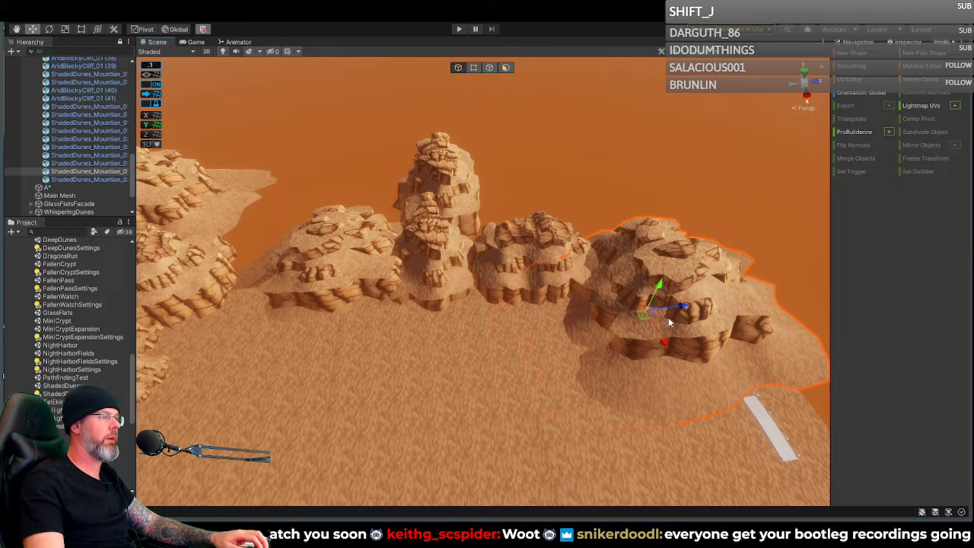
key("e")
left_click_drag(645, 342, 667, 339)
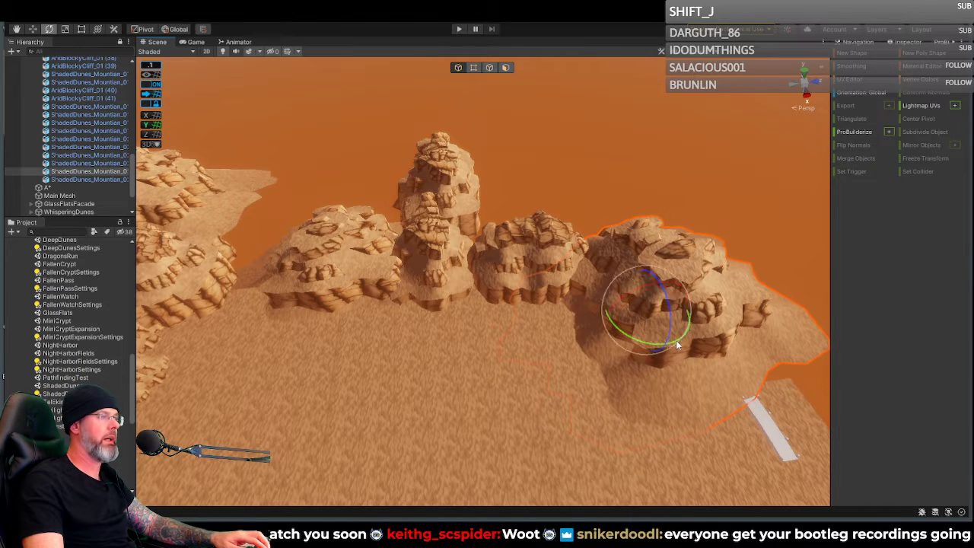
key("w")
key("ctrl+z")
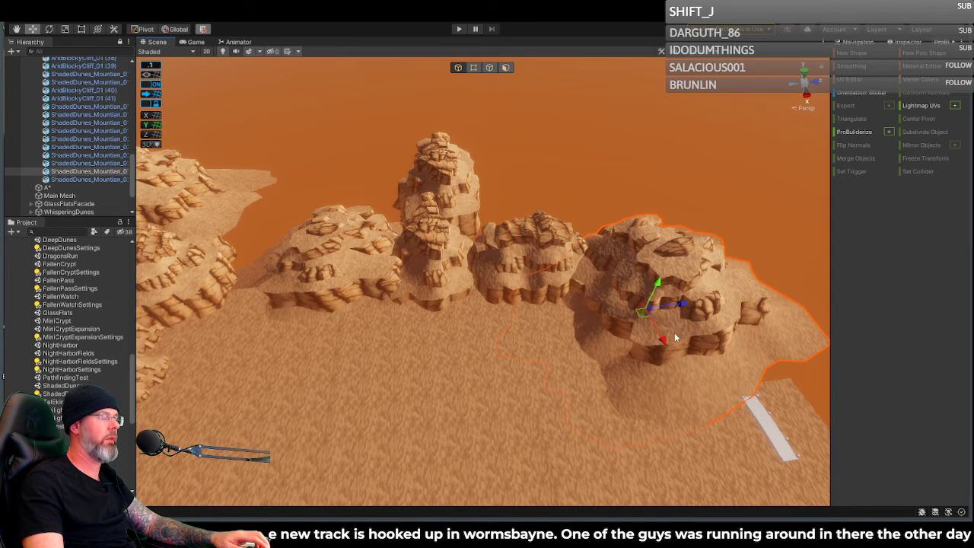
Step: Examine the mountain border along the far edge of the sand and the gap beside the broad mountain
left_click_drag(678, 307, 494, 316, "alt")
right_click_drag(494, 317, 576, 306)
key("a")
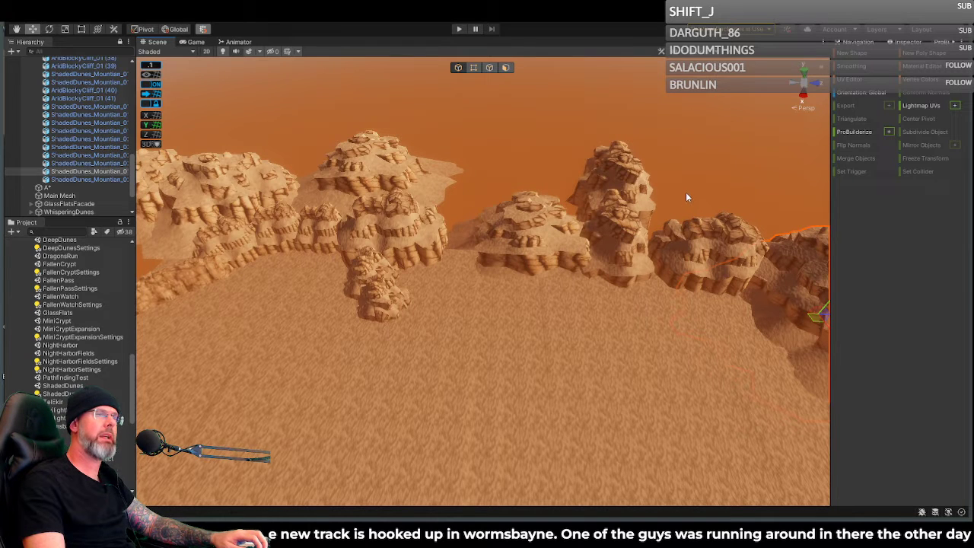
left_click(684, 192)
left_click(563, 255)
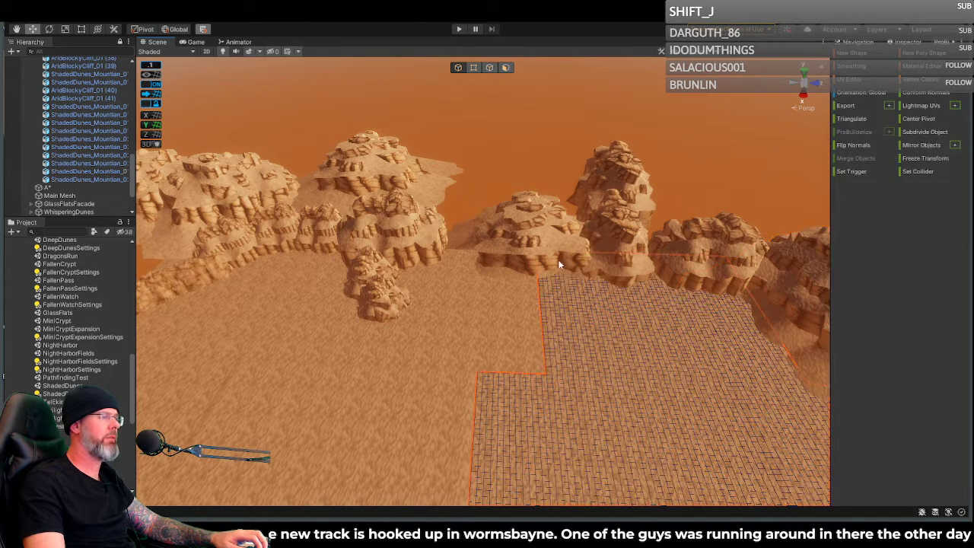
left_click(538, 234)
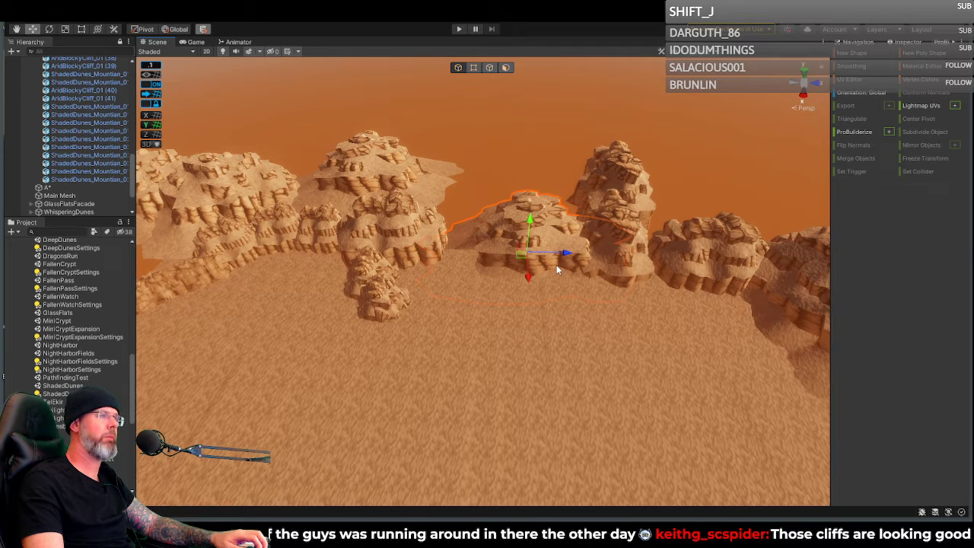
right_click_drag(566, 261, 448, 286)
Step: Select the rectangular block of ground mesh faces in the corner beside the mountains, working in face mode from the top view
left_click(530, 281)
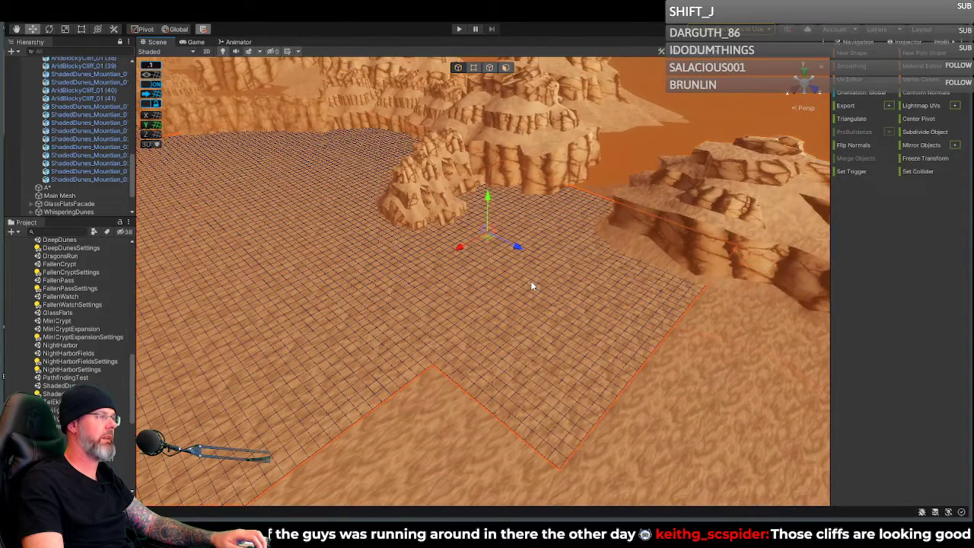
right_click_drag(531, 285, 599, 295)
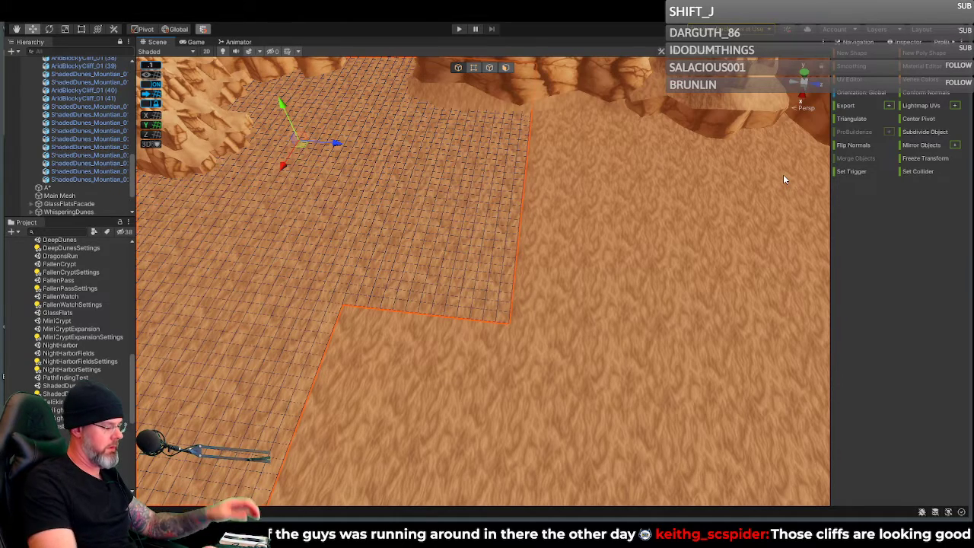
left_click(805, 74)
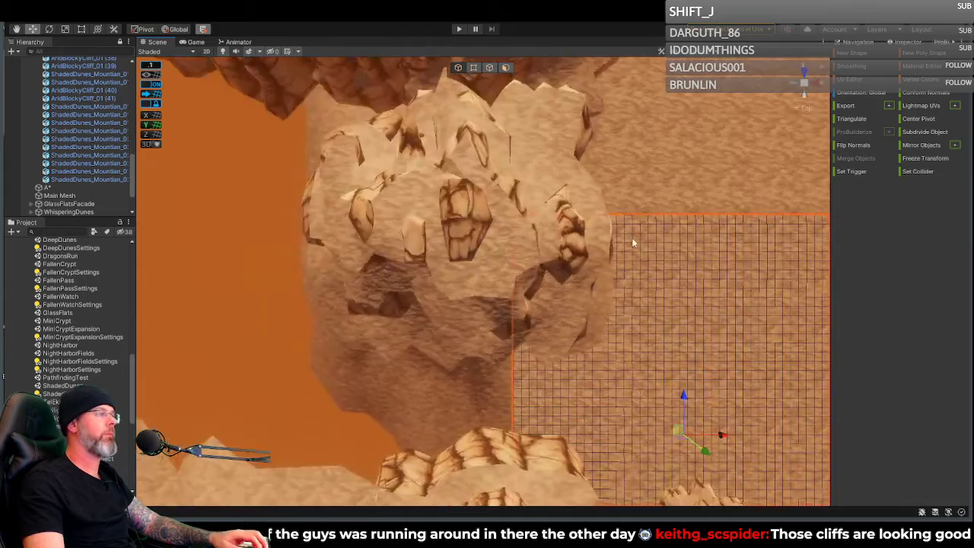
scroll(631, 239, "down", 3)
middle_click_drag(635, 238, 616, 231)
scroll(614, 232, "down", 1)
scroll(513, 201, "down", 1)
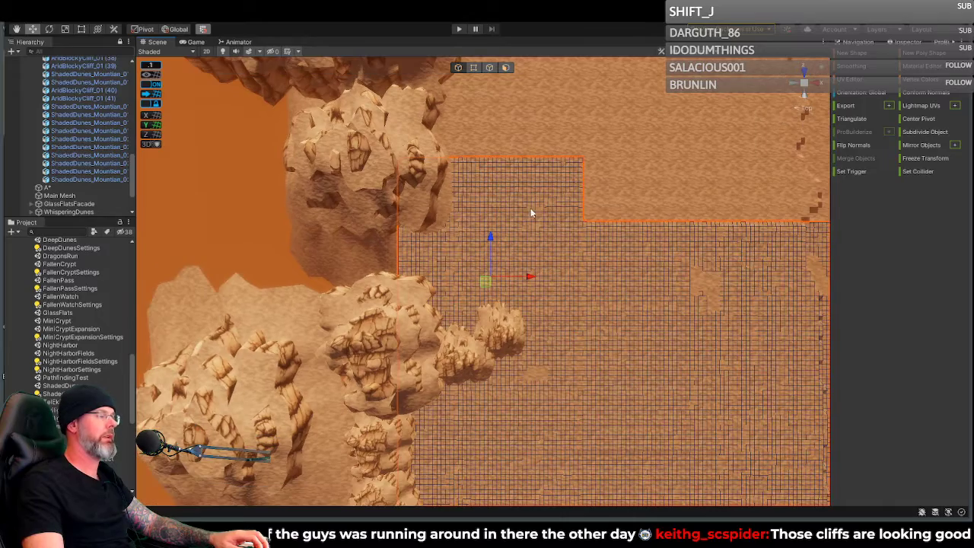
scroll(556, 213, "down", 2)
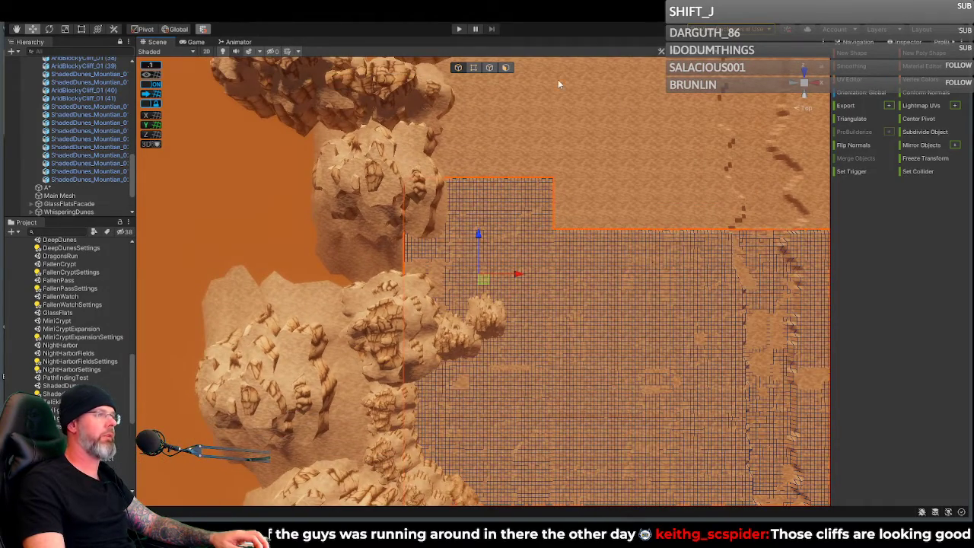
left_click(505, 67)
left_click_drag(449, 252, 549, 354)
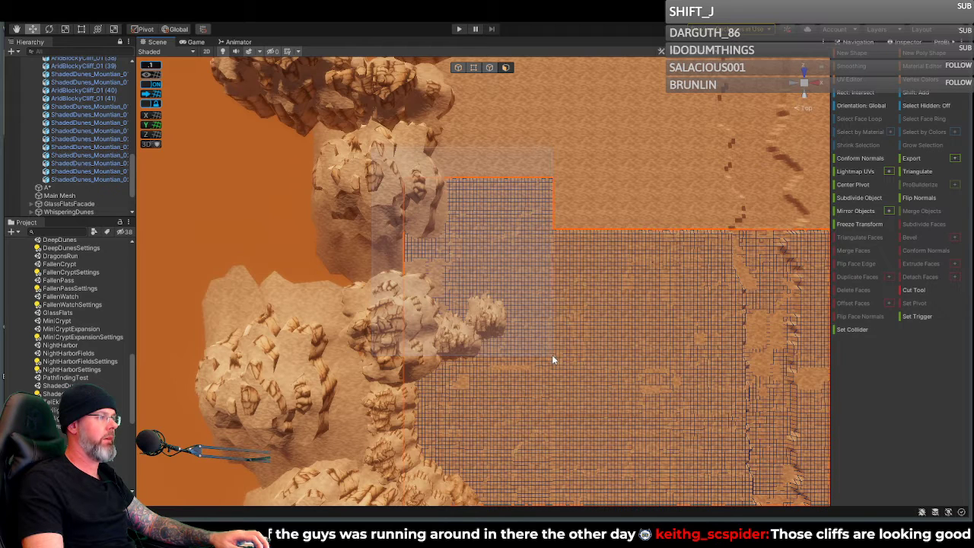
left_click_drag(550, 354, 550, 354)
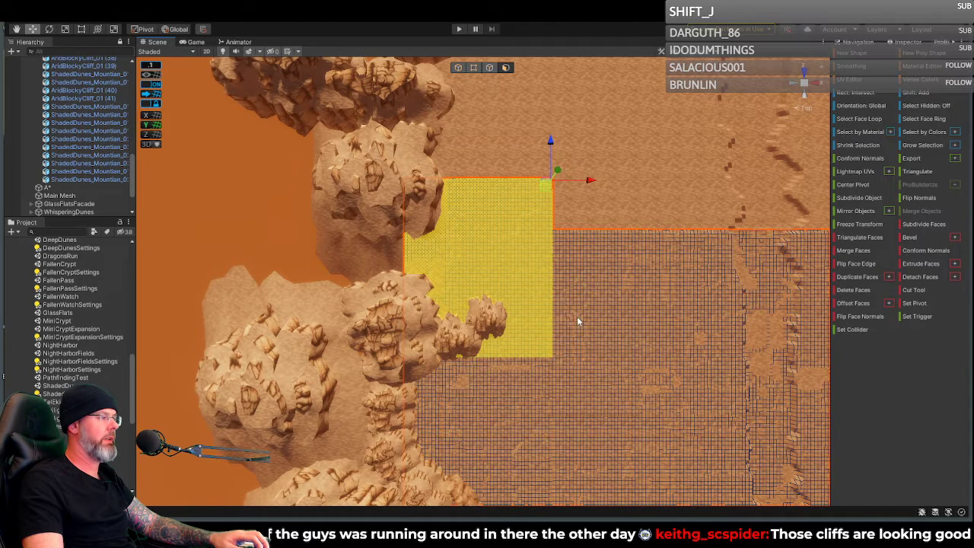
Step: Set the Duplicate Faces option to duplicate the selection to a Game Object
right_click_drag(613, 207, 430, 197)
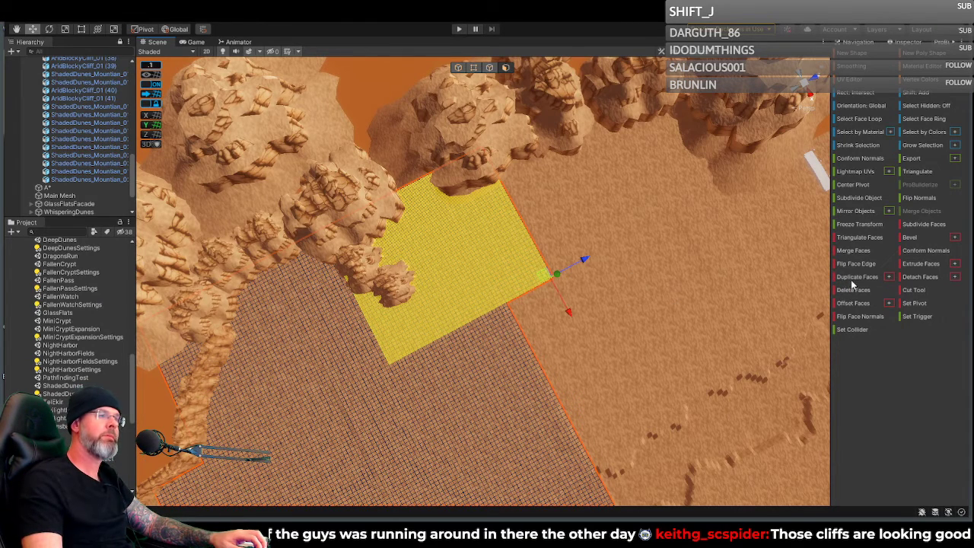
left_click(888, 277)
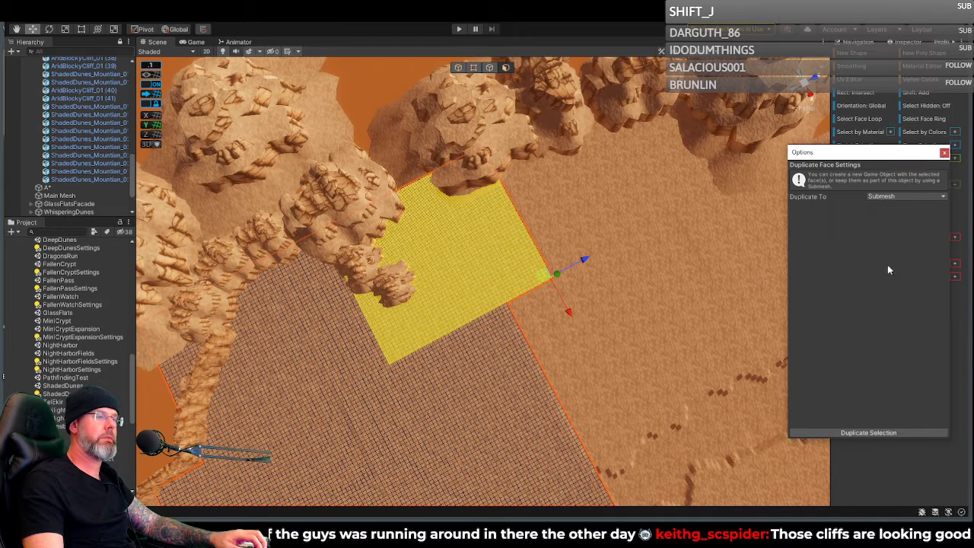
left_click(922, 196)
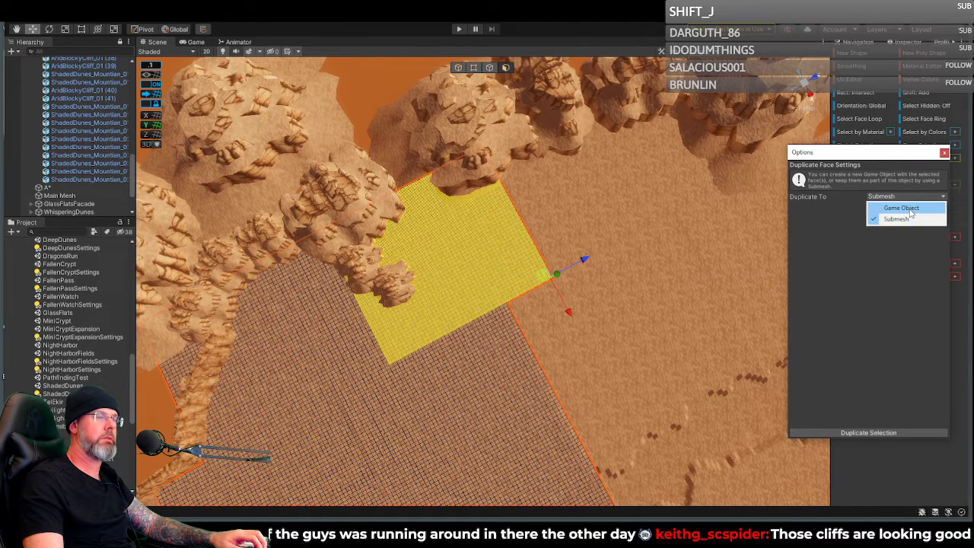
left_click(910, 210)
left_click(943, 153)
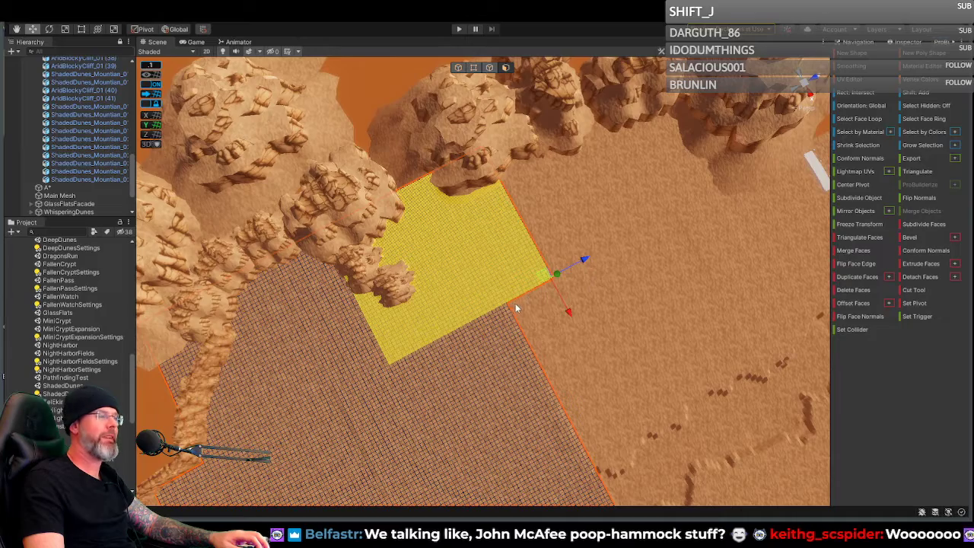
Step: Inspect the selected ground faces and the surrounding mountain border from directly above
left_click_drag(518, 302, 719, 260, "alt")
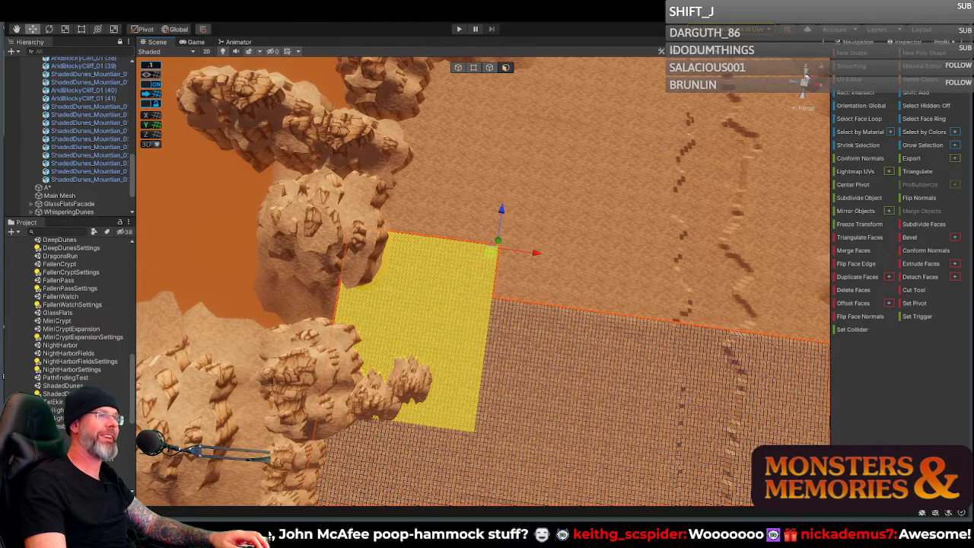
left_click(803, 95)
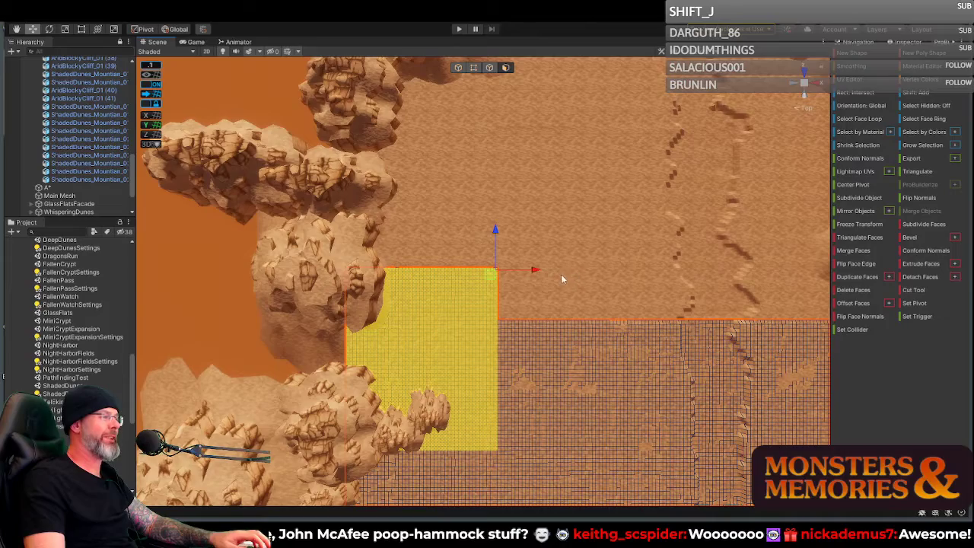
scroll(566, 264, "down", 1)
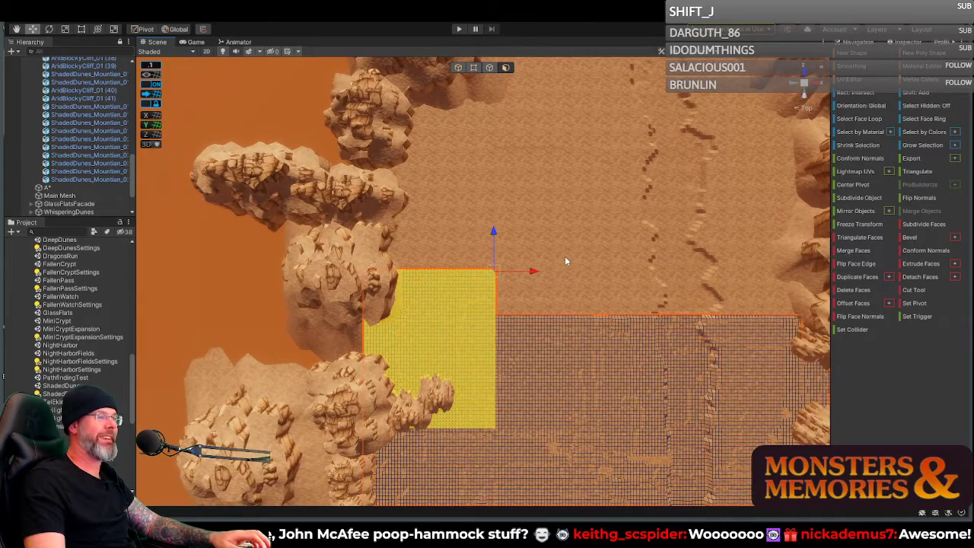
middle_click_drag(565, 257, 570, 241)
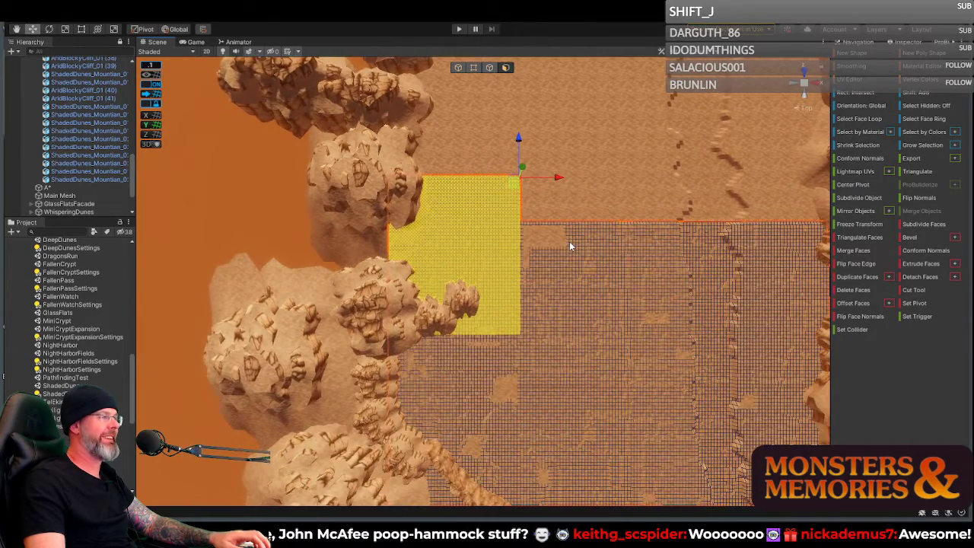
scroll(554, 207, "up", 1)
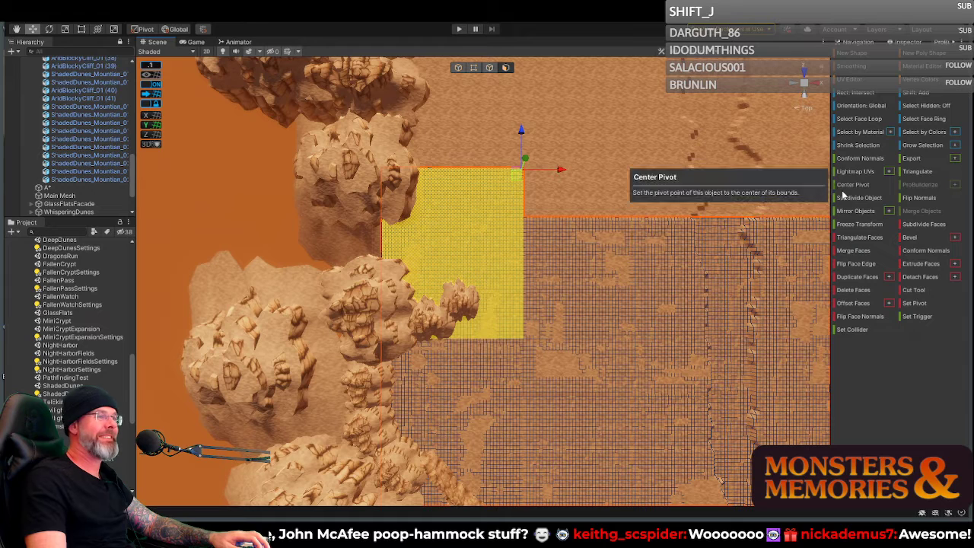
Step: Set the Duplicate Faces option to duplicate the selection to a Submesh
left_click(890, 279)
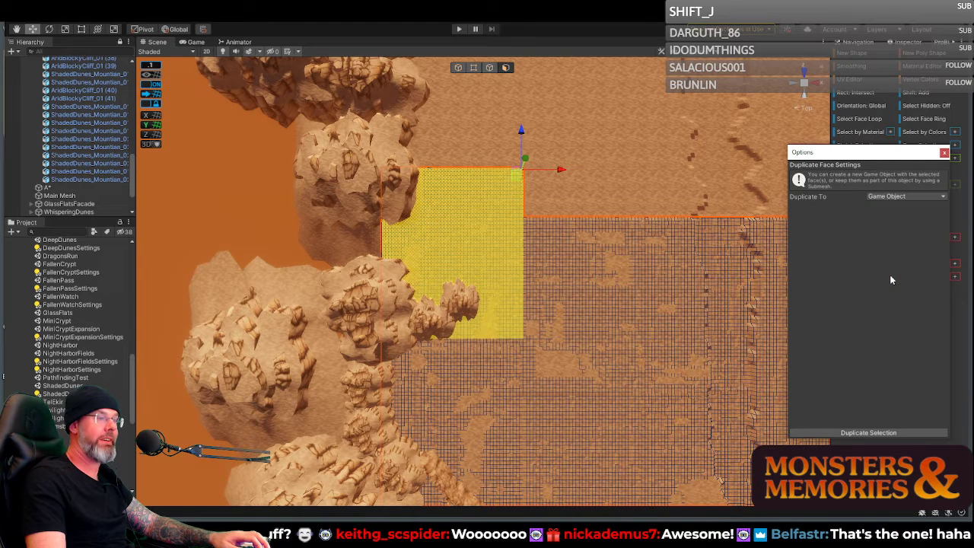
left_click(898, 196)
left_click(886, 215)
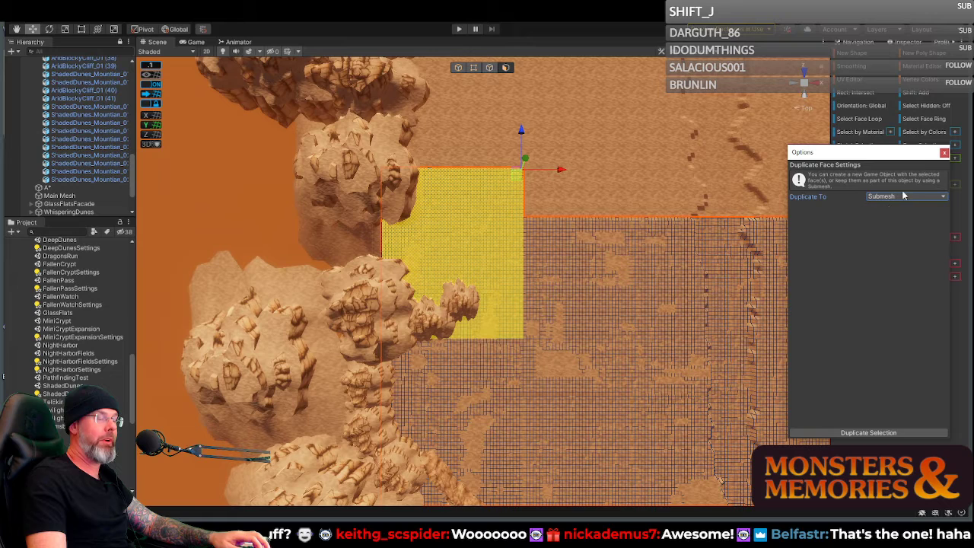
left_click(944, 155)
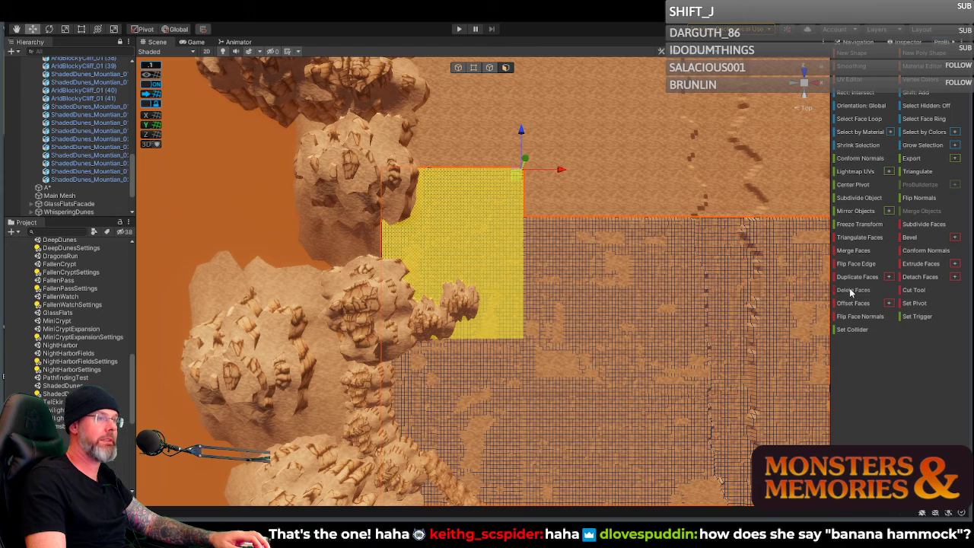
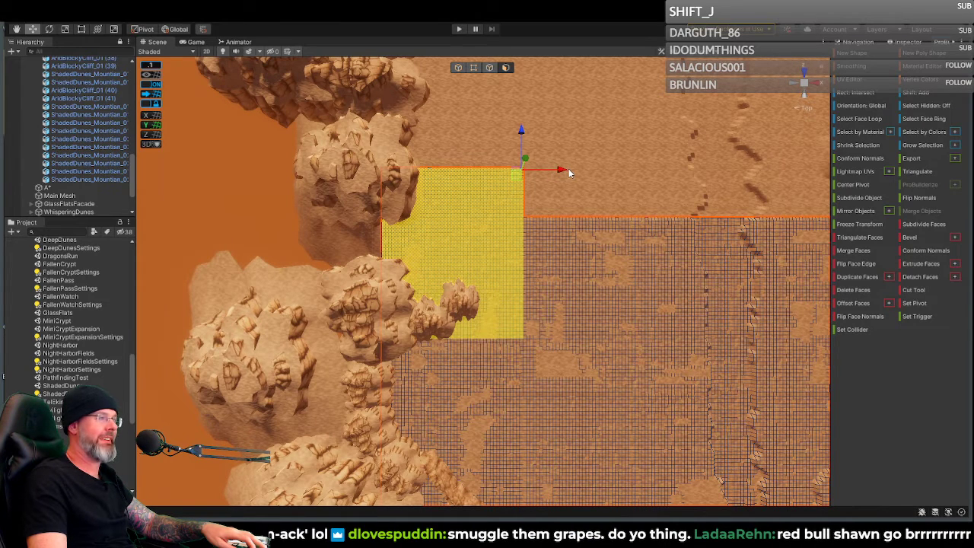
left_click(890, 276)
left_click(943, 155)
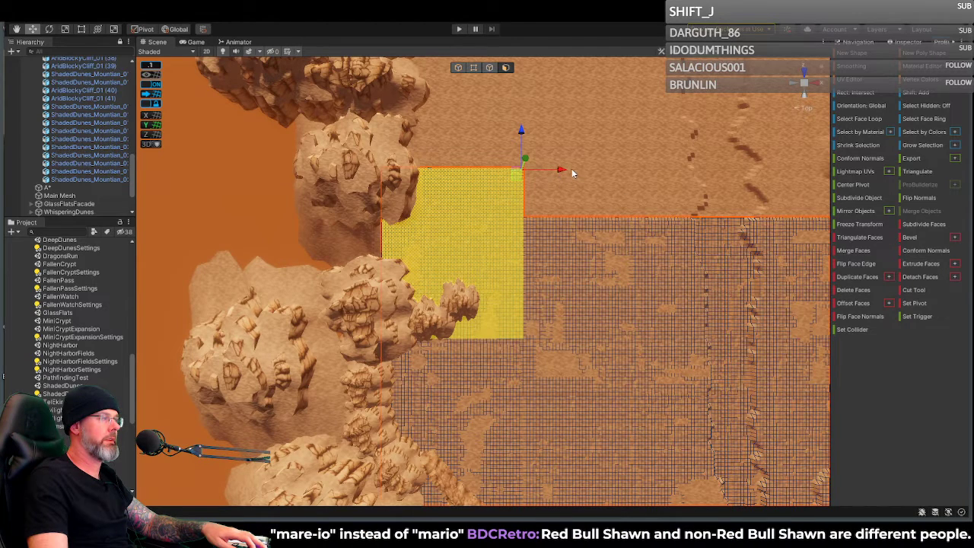
Step: Move the block of duplicated ground faces outward along the X axis until its edge lines up with the existing ground mesh's border
left_click_drag(563, 170, 422, 192)
left_click_drag(463, 222, 557, 215, "alt")
scroll(556, 212, "up", 2)
key("w")
right_click_drag(556, 214, 466, 82)
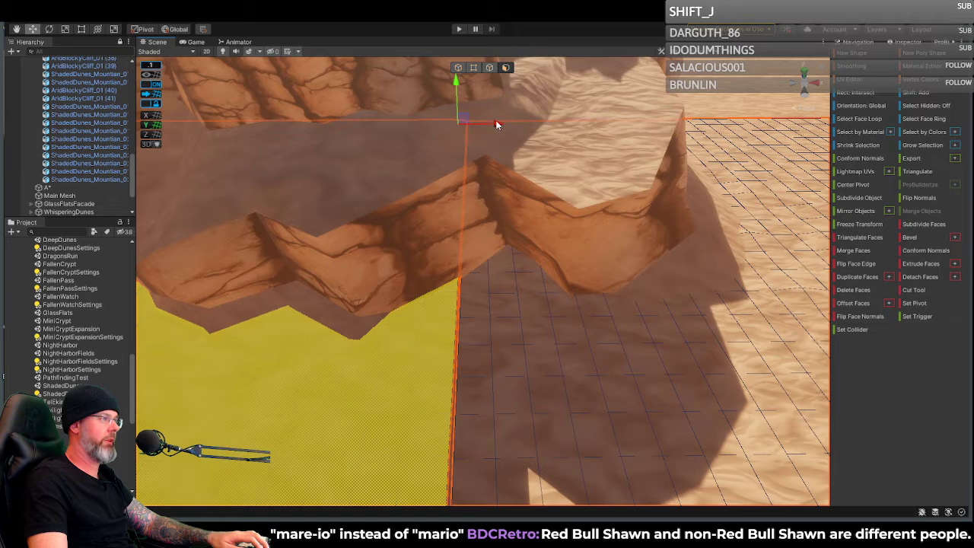
left_click_drag(499, 128, 495, 127)
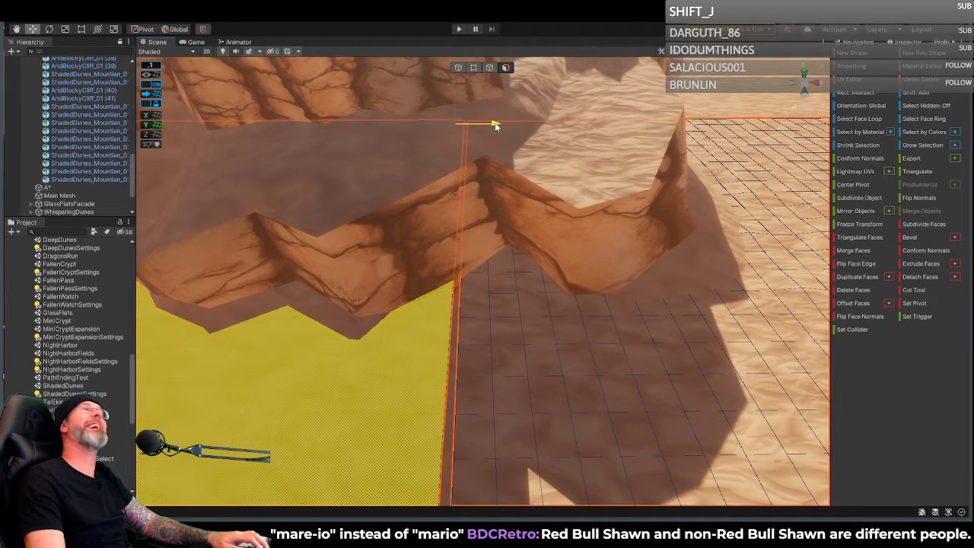
left_click_drag(495, 125, 499, 134)
right_click_drag(499, 134, 458, 288)
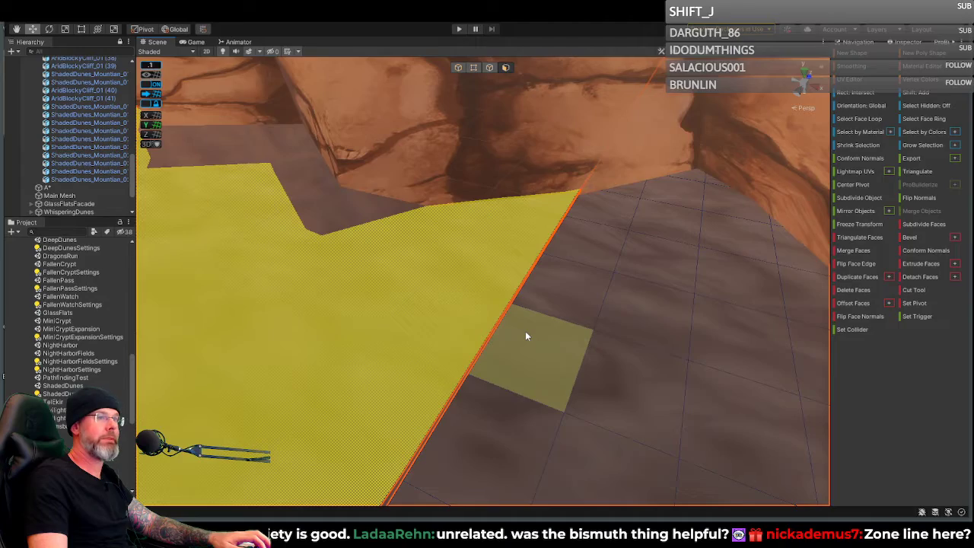
Step: Leave face editing on the extended ground mesh and return to whole-object selection
right_click_drag(529, 335, 354, 303)
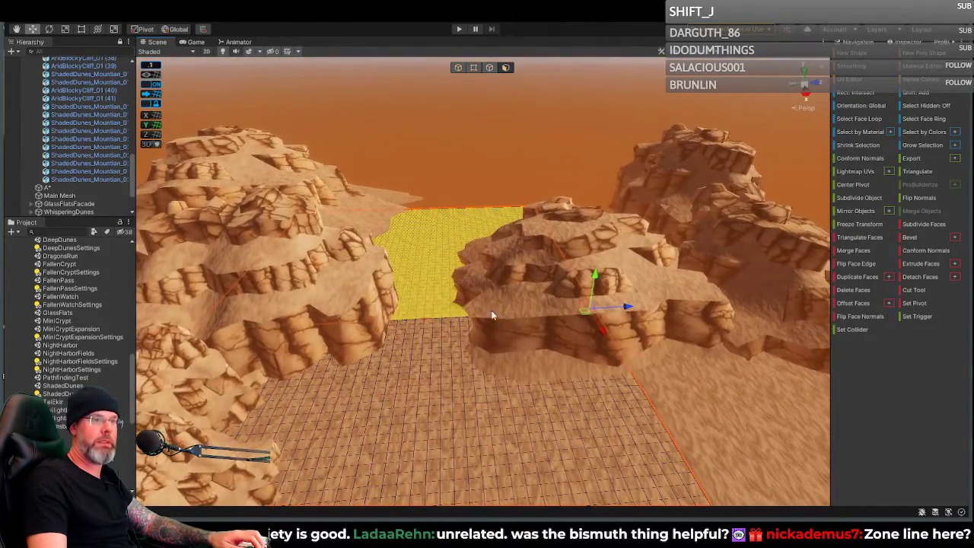
right_click_drag(536, 272, 464, 298)
right_click_drag(470, 311, 510, 255)
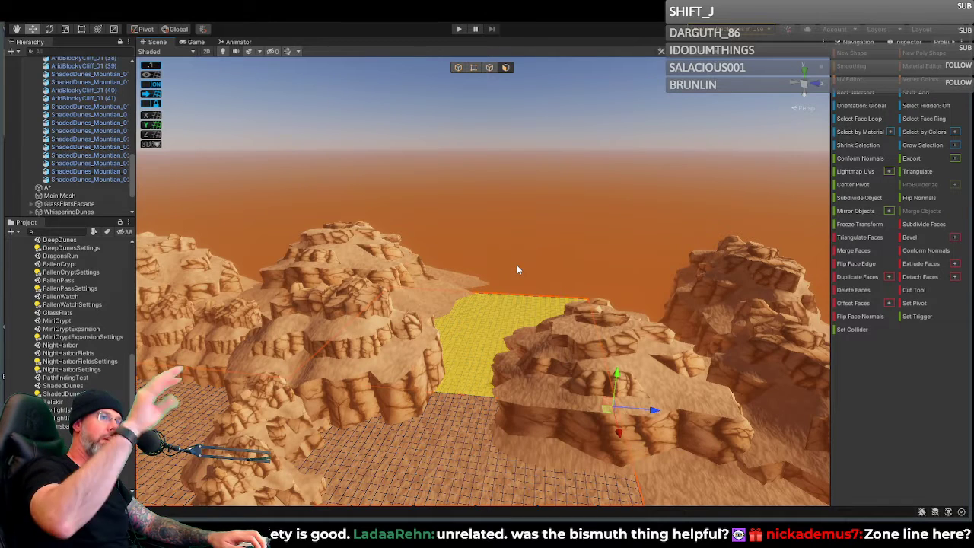
right_click_drag(594, 303, 496, 328)
left_click(640, 351)
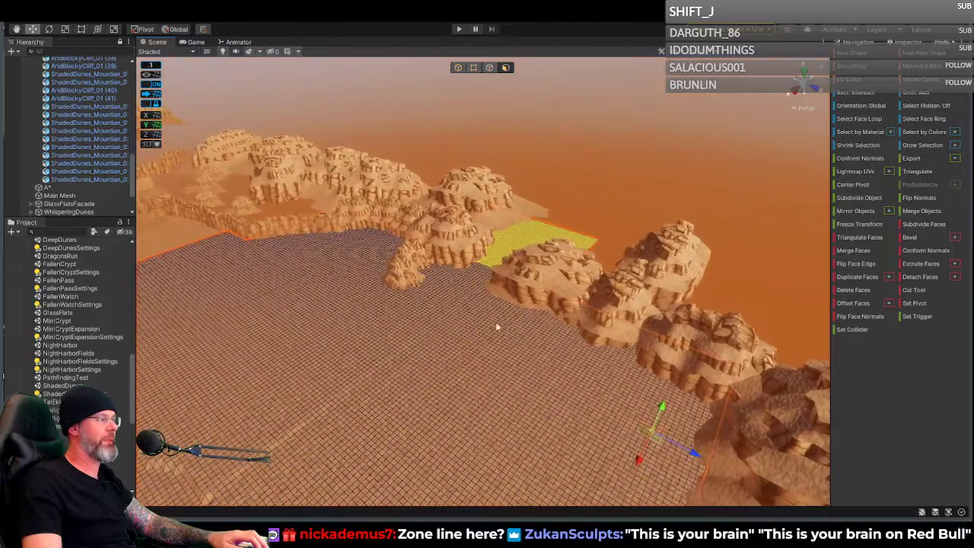
left_click(419, 275)
left_click(407, 271)
left_click(407, 276)
left_click(459, 67)
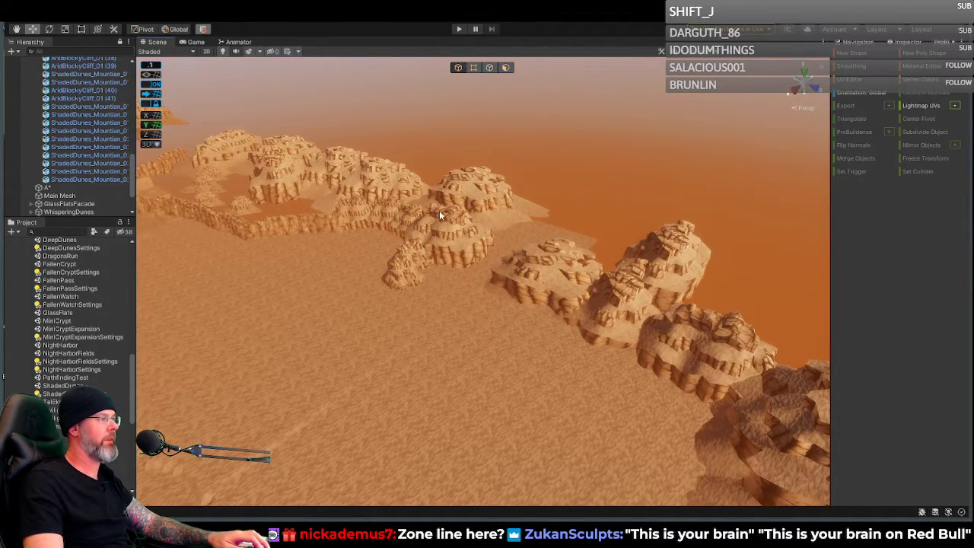
Step: Duplicate the pair of small rocky mountains and place the copies across the gap, in front of the broad mountain
left_click(403, 274)
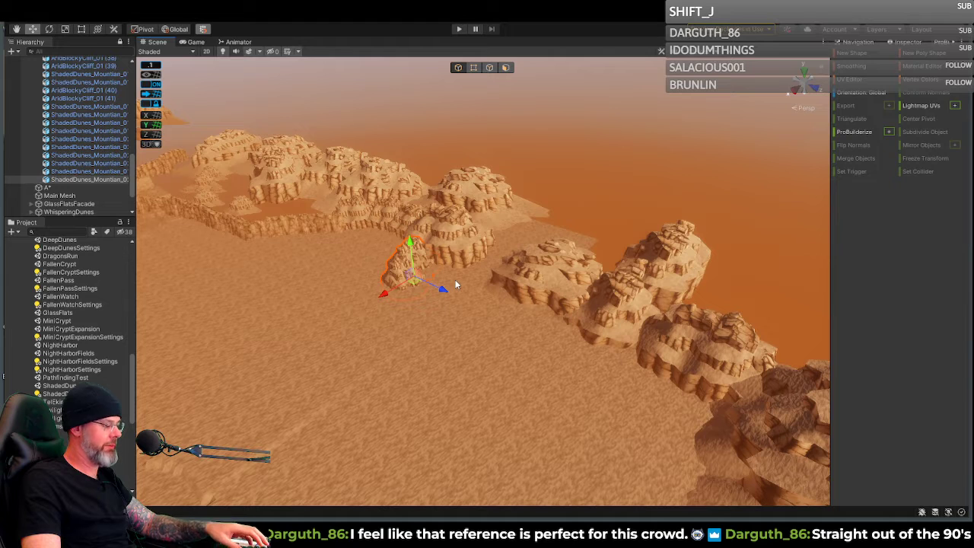
key("ctrl+d")
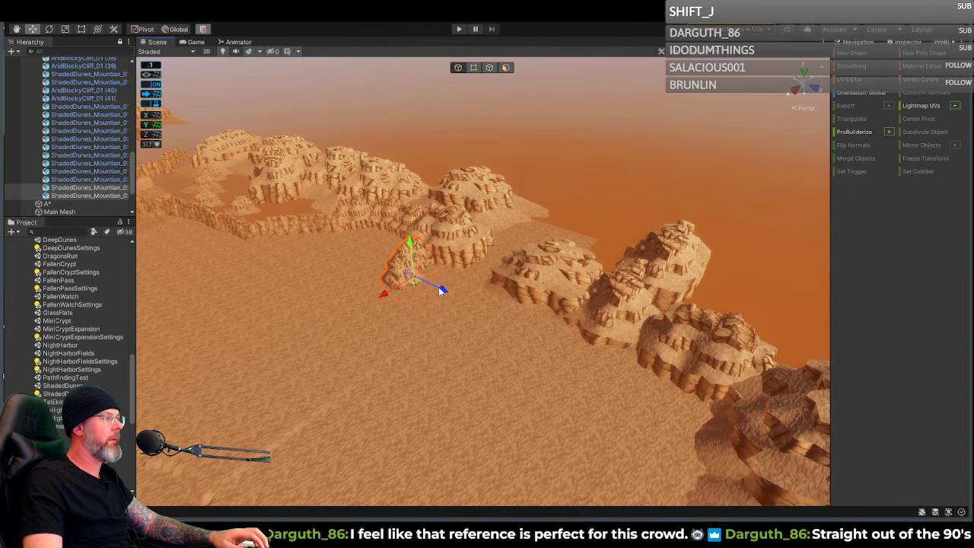
left_click_drag(443, 291, 506, 320)
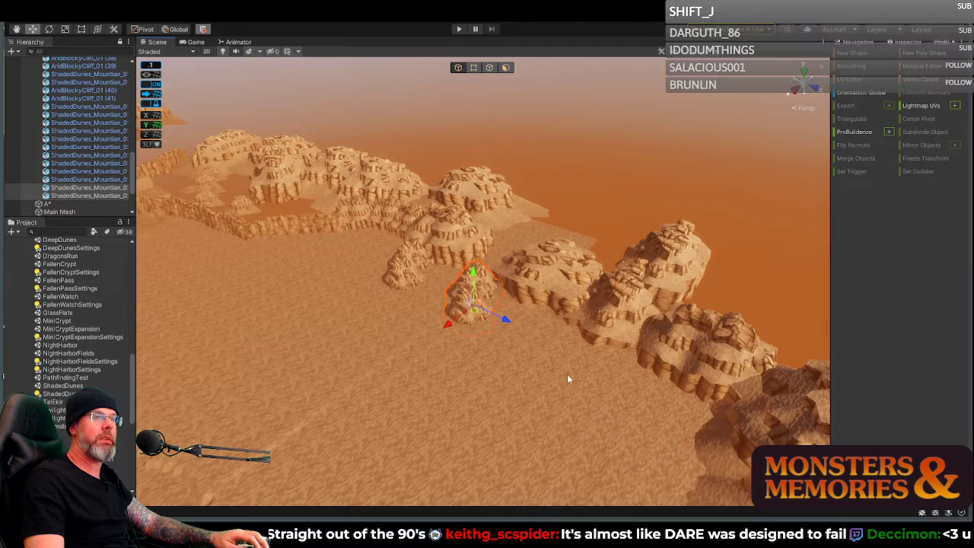
mouse_move(545, 316)
right_mouse_down()
mouse_move(516, 303)
mouse_move(637, 323)
mouse_move(548, 308)
right_mouse_up()
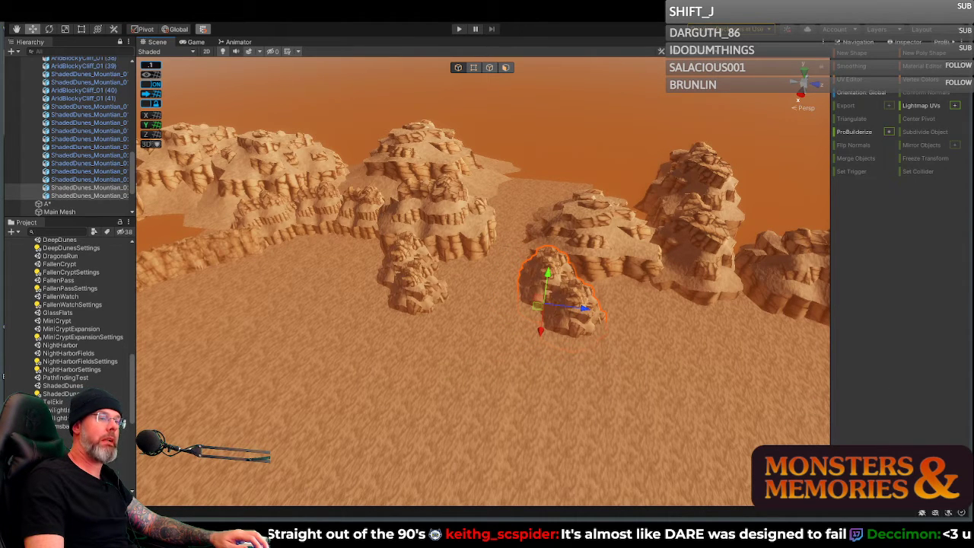
right_click_drag(677, 365, 826, 384)
left_click_drag(466, 304, 460, 300)
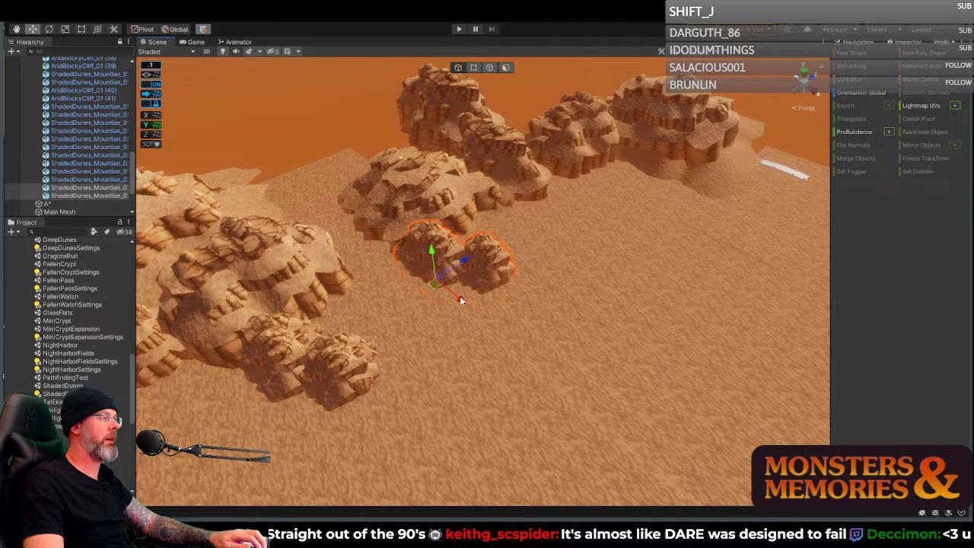
left_click_drag(464, 263, 464, 259)
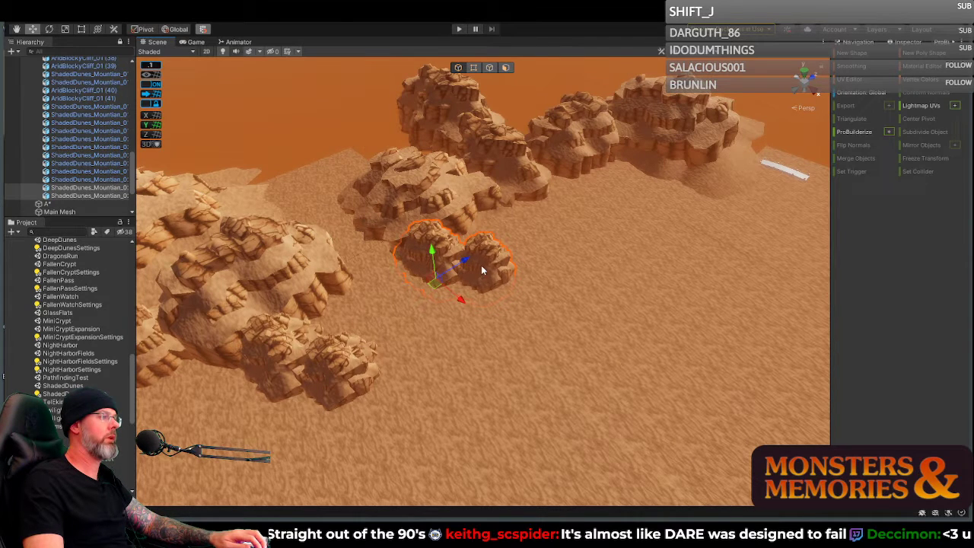
Step: Reposition the outer copied small mountain along the X and Z axes so it overlaps the front of its neighbour
left_click(472, 286)
left_click(487, 273)
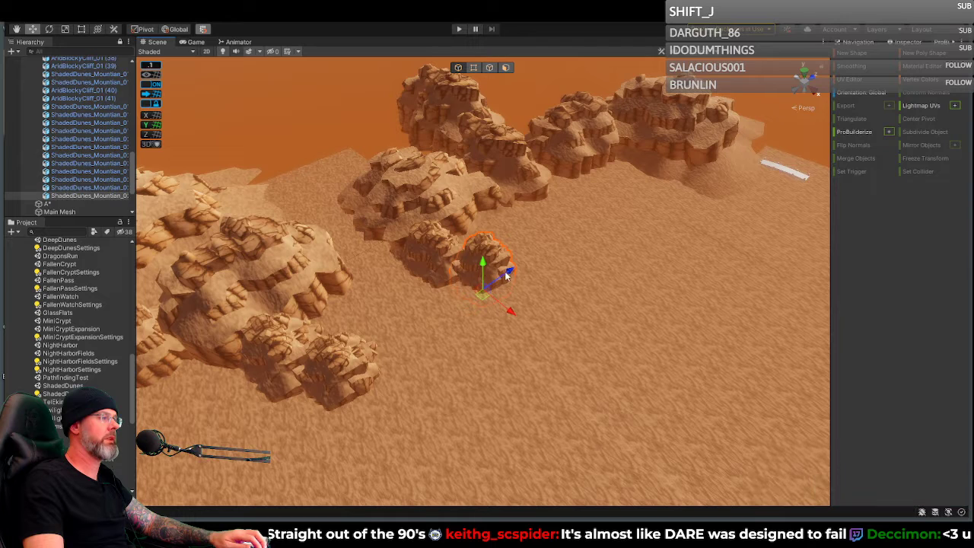
left_click_drag(506, 277, 463, 296)
mouse_move(470, 339)
left_mouse_down()
mouse_move(455, 337)
mouse_move(456, 327)
left_mouse_up()
left_click_drag(461, 284, 468, 289)
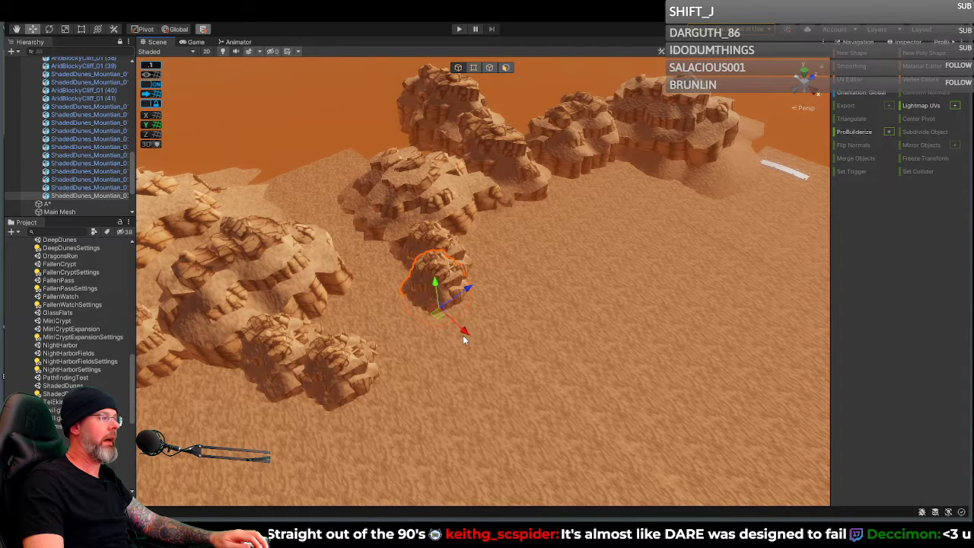
left_click_drag(459, 332, 434, 332, "alt")
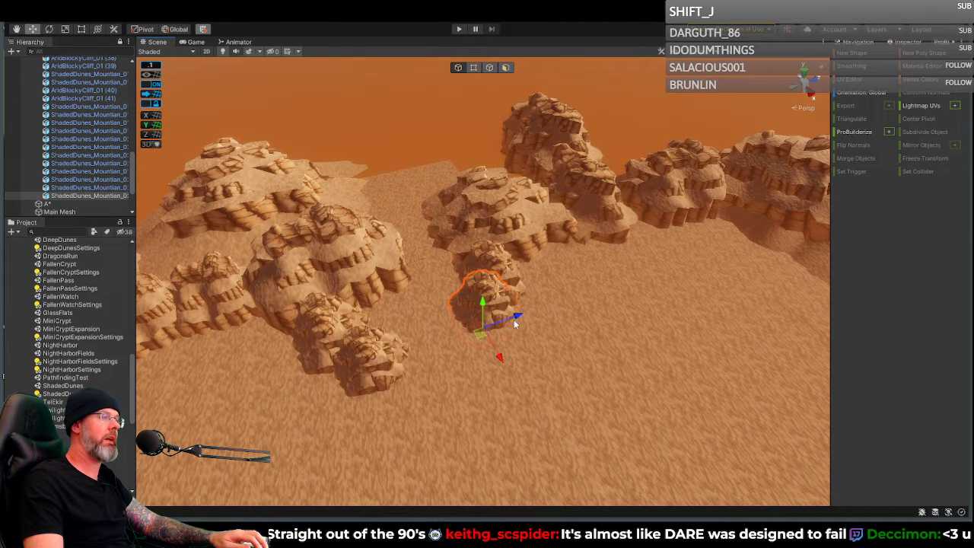
left_click_drag(548, 332, 397, 369, "alt")
mouse_move(480, 350)
left_mouse_down()
mouse_move(473, 337)
mouse_move(475, 346)
left_mouse_up()
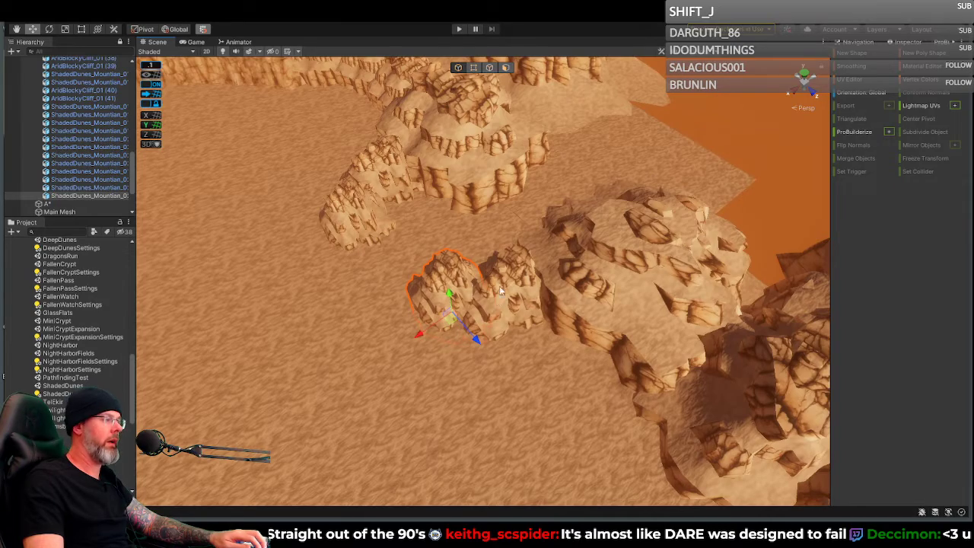
left_click_drag(500, 304, 575, 266, "alt")
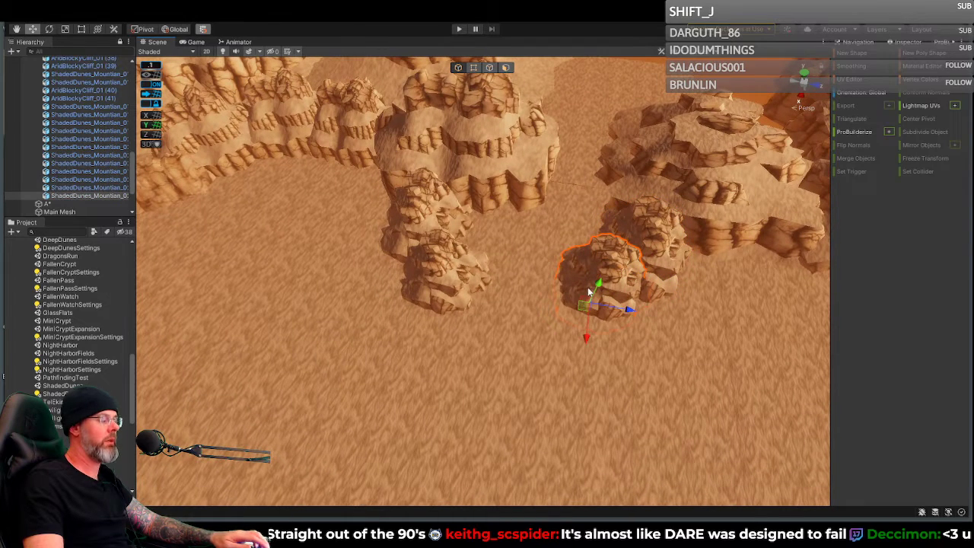
Step: Stretch the outer small mountain slightly along the Z axis and shift it a little toward the gap
key("e")
key("q")
key("e")
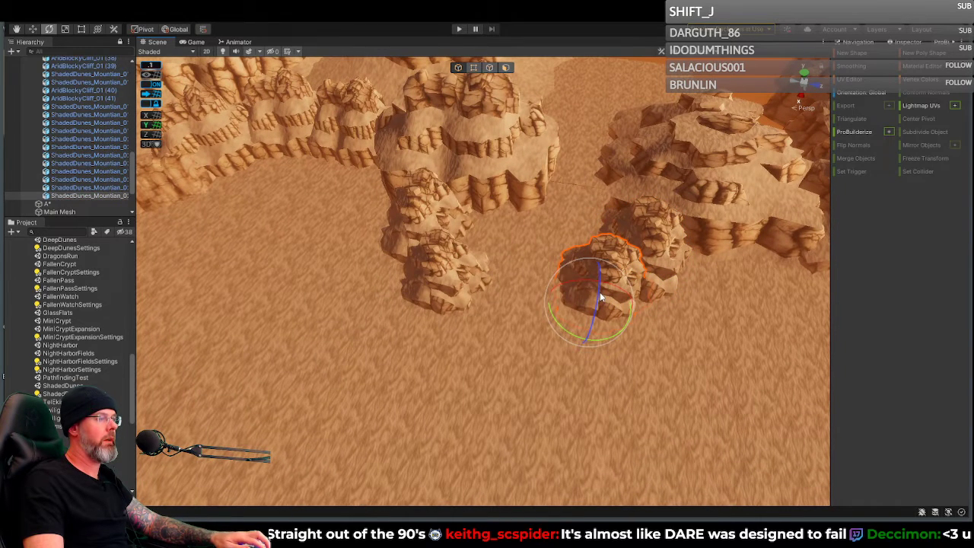
key("r")
left_click_drag(630, 309, 639, 306)
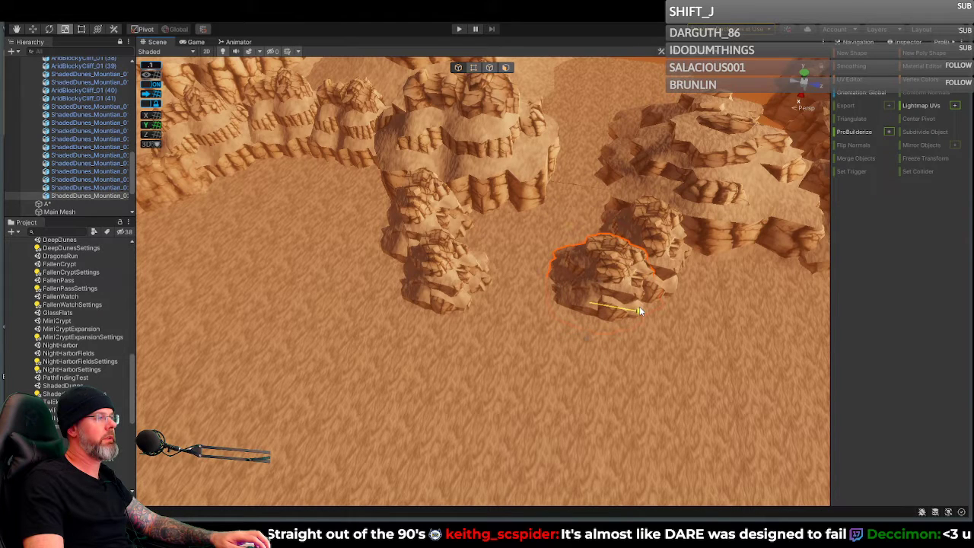
key("w")
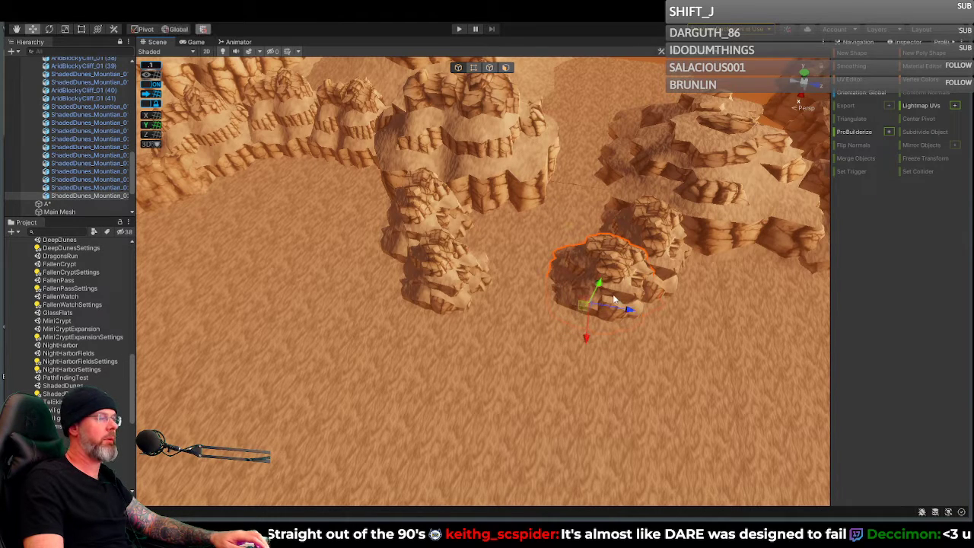
mouse_move(628, 310)
left_mouse_down()
mouse_move(604, 302)
mouse_move(619, 309)
left_mouse_up()
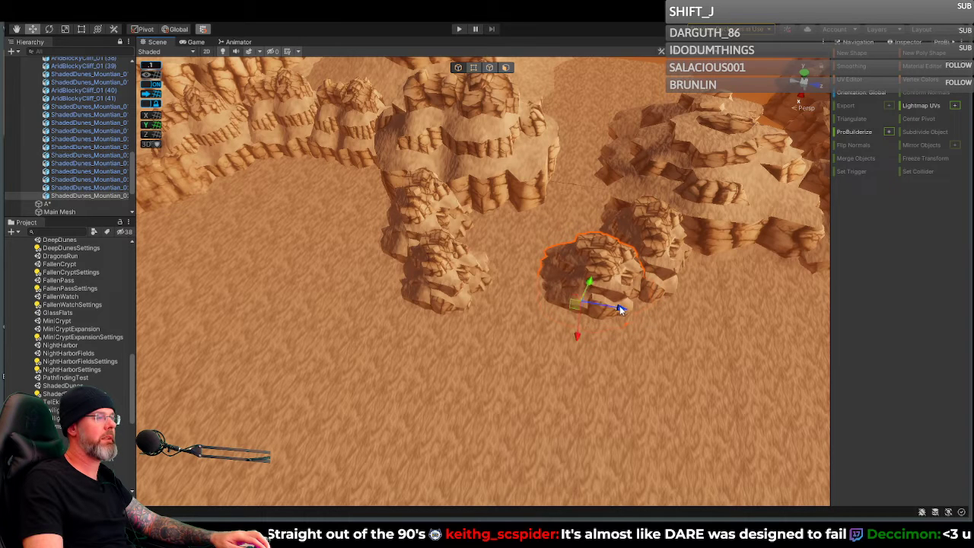
left_click_drag(579, 333, 573, 336)
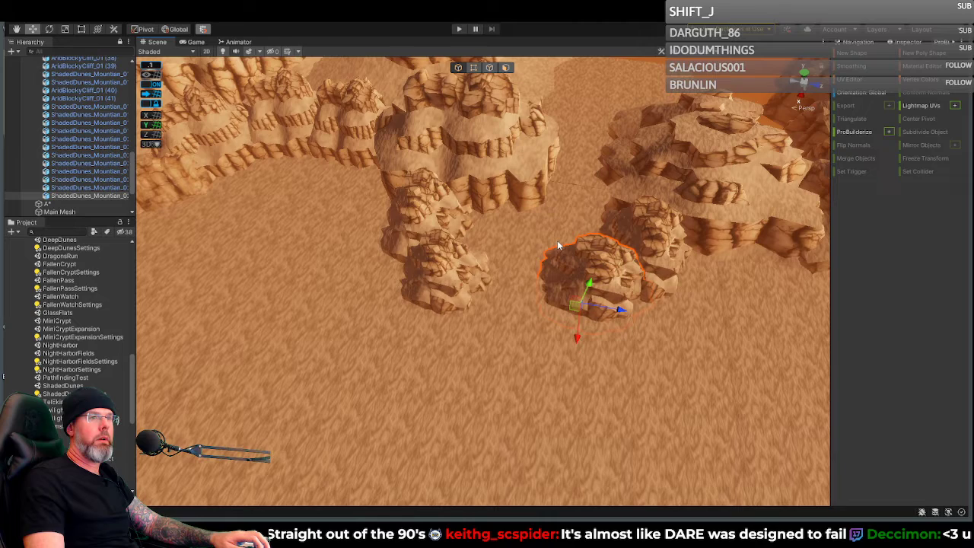
Step: Nudge the large mountain behind the original pair of small mountains slightly along the Z axis toward the pass
left_click_drag(568, 230, 519, 216, "alt")
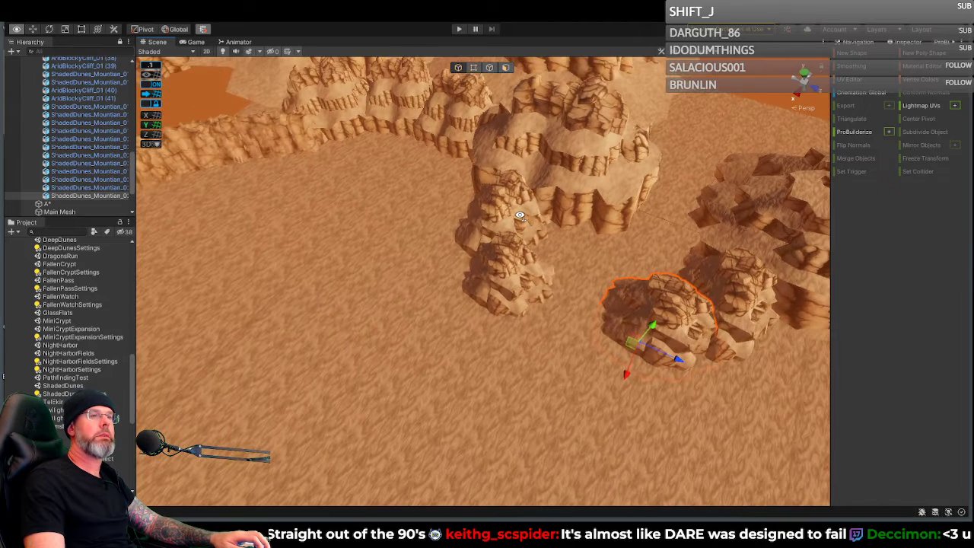
left_click_drag(520, 217, 600, 109, "alt")
right_click_drag(601, 110, 560, 205)
key("s")
right_click_drag(544, 211, 496, 209)
key("d")
left_click(499, 193)
left_click(463, 145)
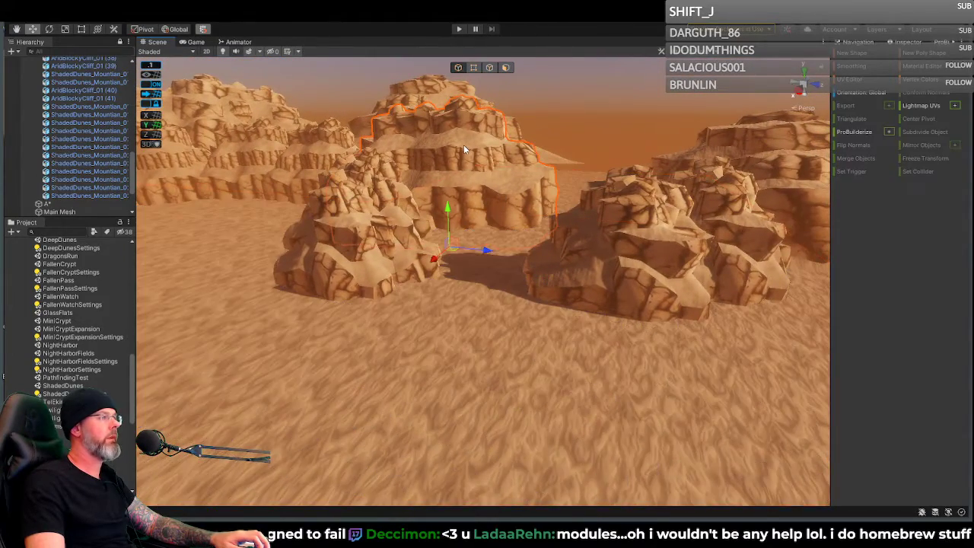
left_click_drag(491, 253, 494, 254)
Step: Rotate the large mountain on the far side of the pass slightly about the Y axis and shift it along Z toward the gap
key("w")
right_click_drag(516, 201, 550, 185)
key("a")
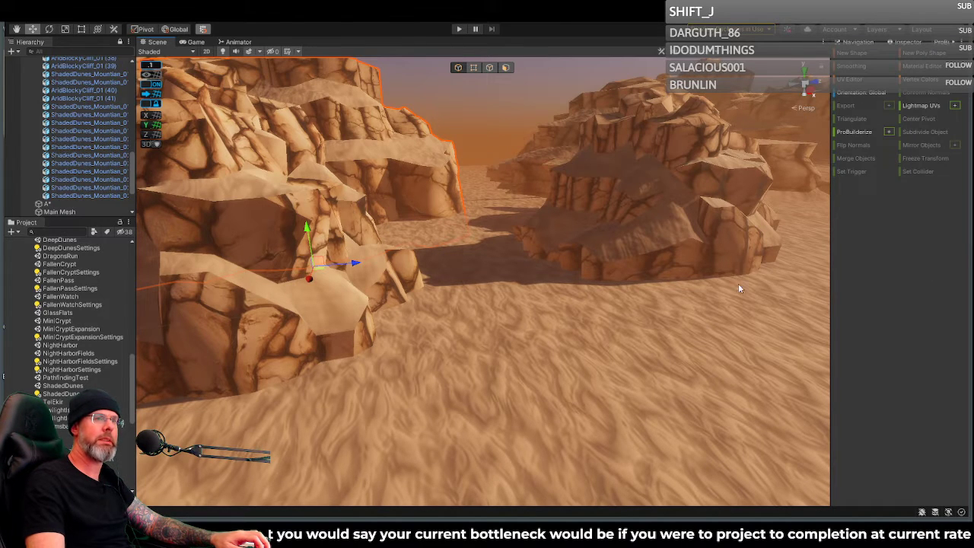
right_click_drag(783, 288, 918, 259)
right_click_drag(806, 251, 437, 266)
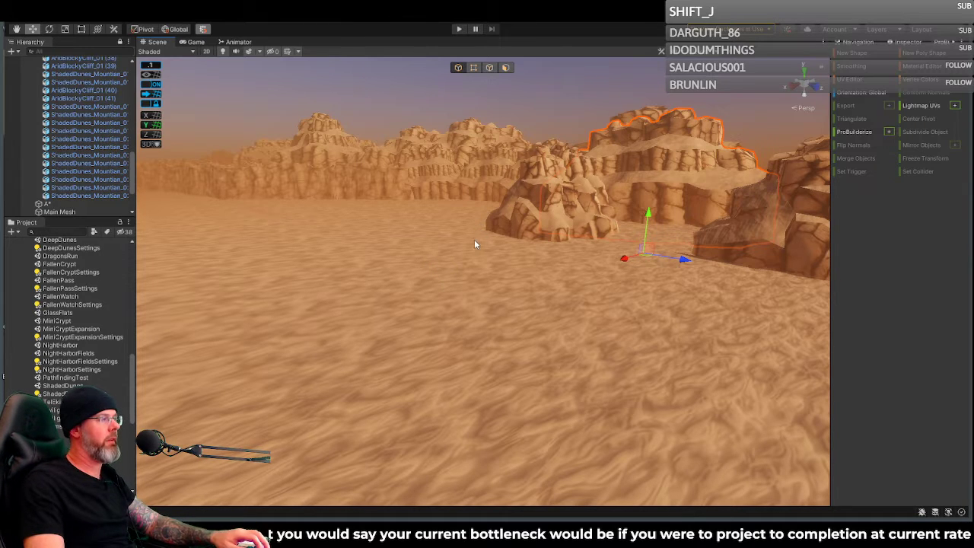
right_click_drag(525, 256, 578, 240)
left_click(576, 236)
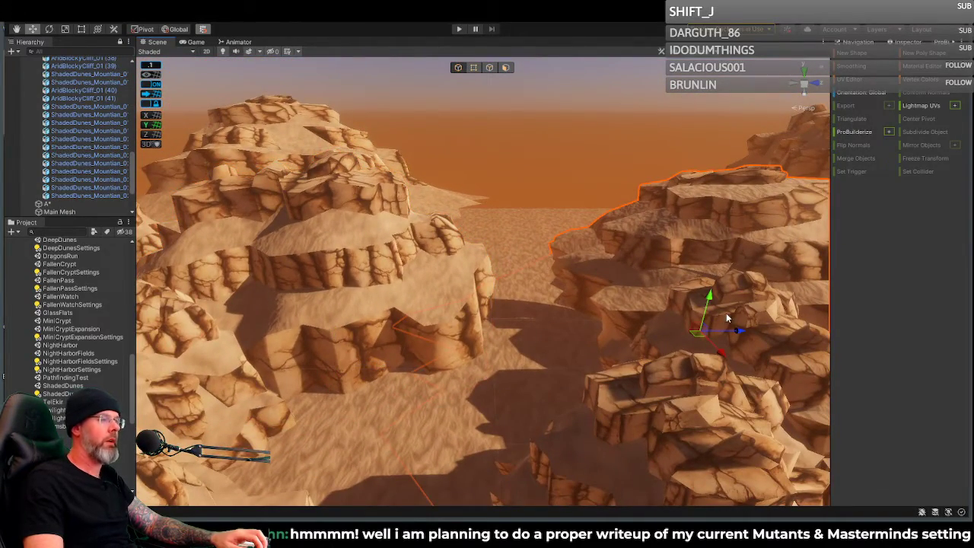
key("e")
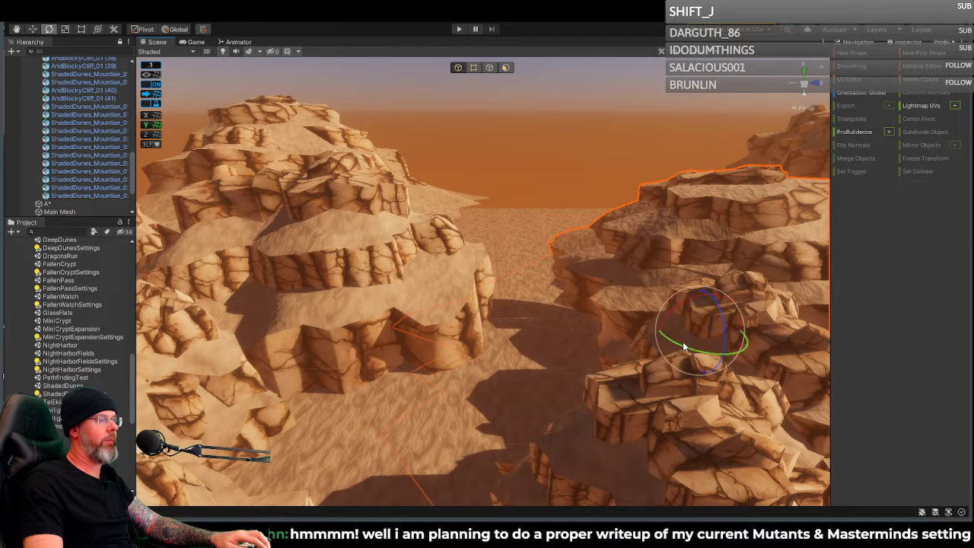
left_click_drag(683, 349, 698, 354)
key("w")
left_click_drag(743, 332, 723, 333)
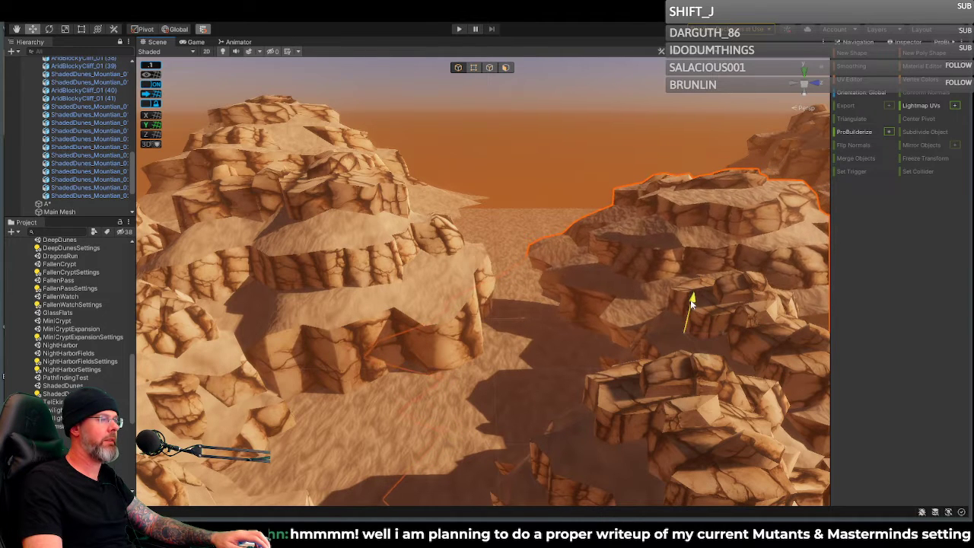
Step: Inspect the mountains around the pass from several angles, including the small rocky mountain at its mouth and the open desert beside it
left_click_drag(690, 303, 550, 316, "alt")
key("w")
mouse_move(550, 316)
right_mouse_down()
mouse_move(803, 326)
mouse_move(408, 279)
mouse_move(490, 315)
mouse_move(531, 296)
mouse_move(517, 283)
mouse_move(514, 249)
mouse_move(550, 202)
mouse_move(590, 334)
mouse_move(526, 312)
right_mouse_up()
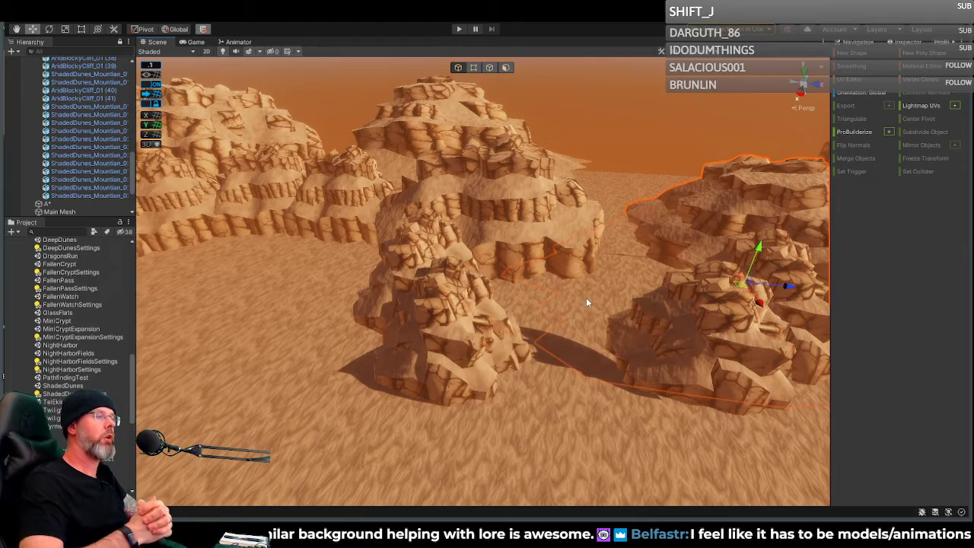
right_click_drag(456, 271, 421, 228)
key("w")
left_click(447, 212)
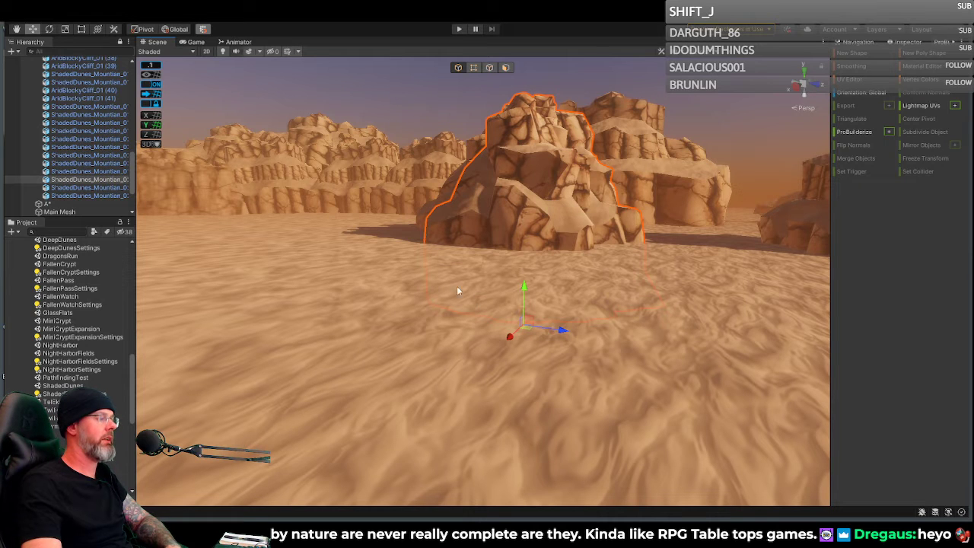
right_click_drag(542, 213, 560, 265)
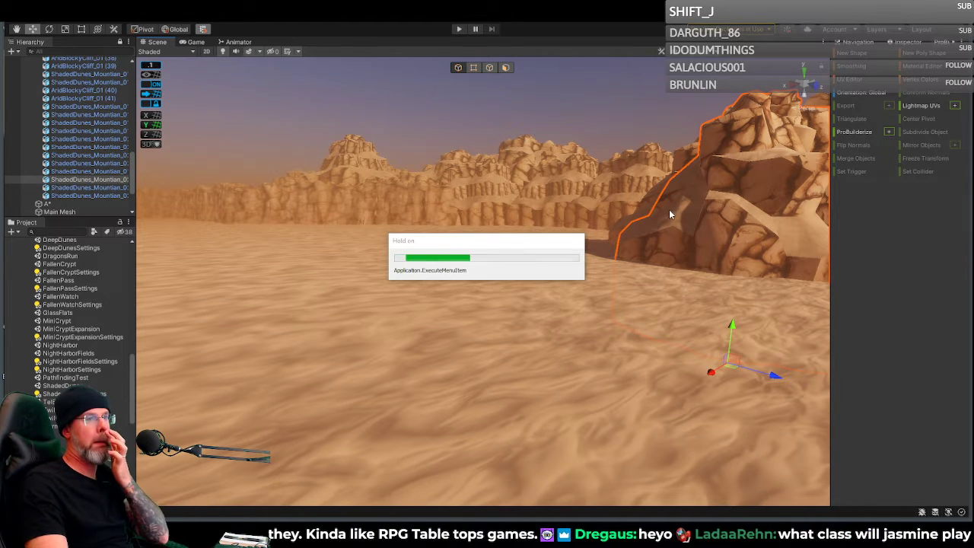
right_click_drag(583, 228, 499, 205)
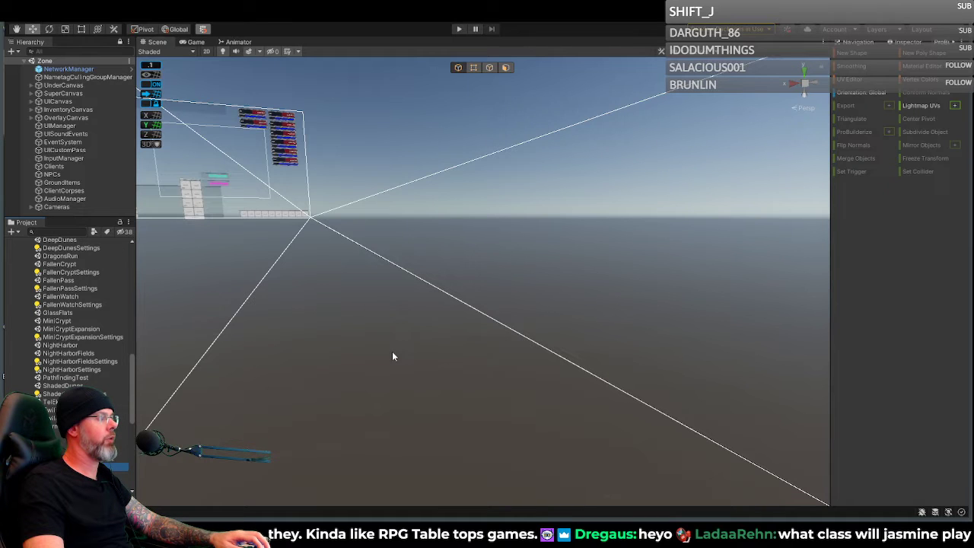
Step: Find the WyrmsbaneTomb scene among the project's zone scenes and open it
scroll(117, 386, "up", 2)
scroll(116, 381, "up", 2)
scroll(115, 382, "down", 2)
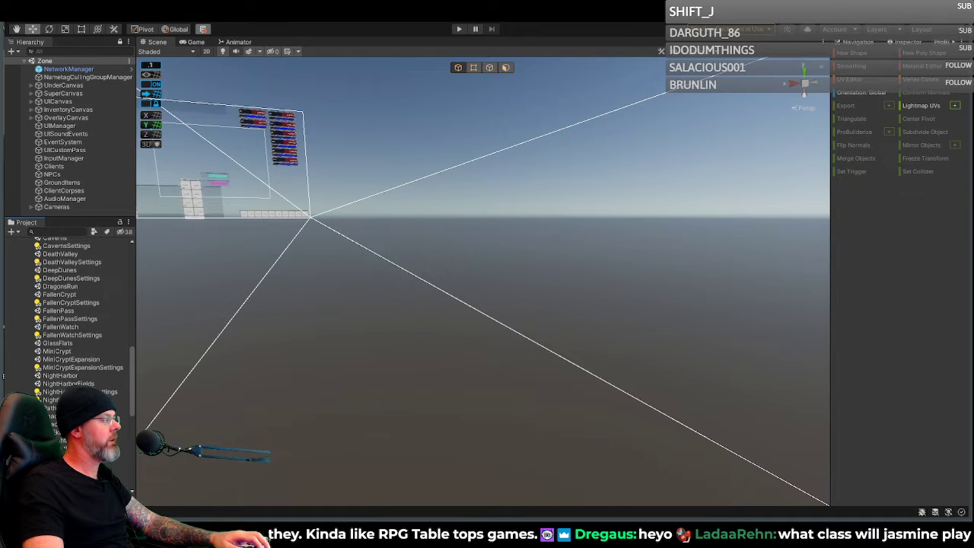
scroll(88, 343, "up", 2)
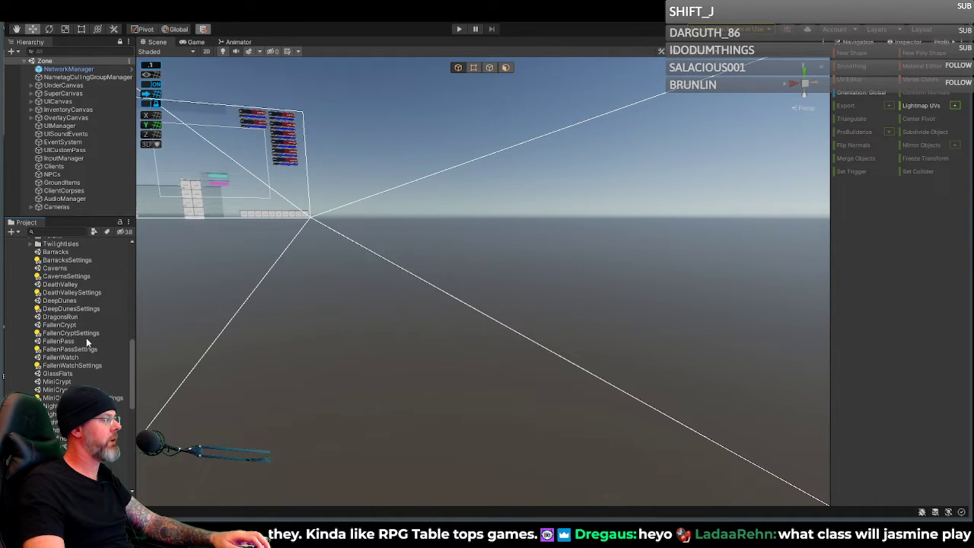
scroll(83, 335, "down", 4)
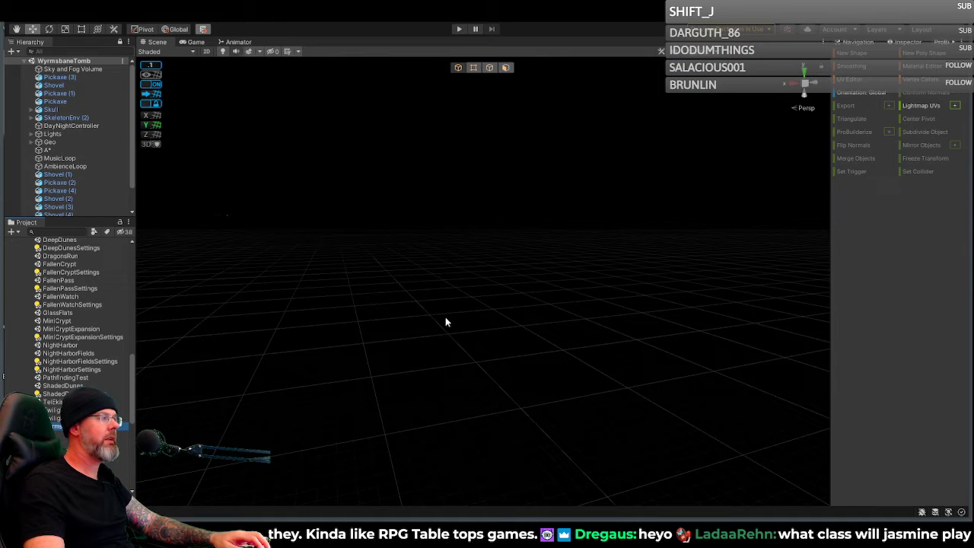
Step: Open the Zone scene from the project's scenes and start play mode
scroll(55, 366, "down", 8)
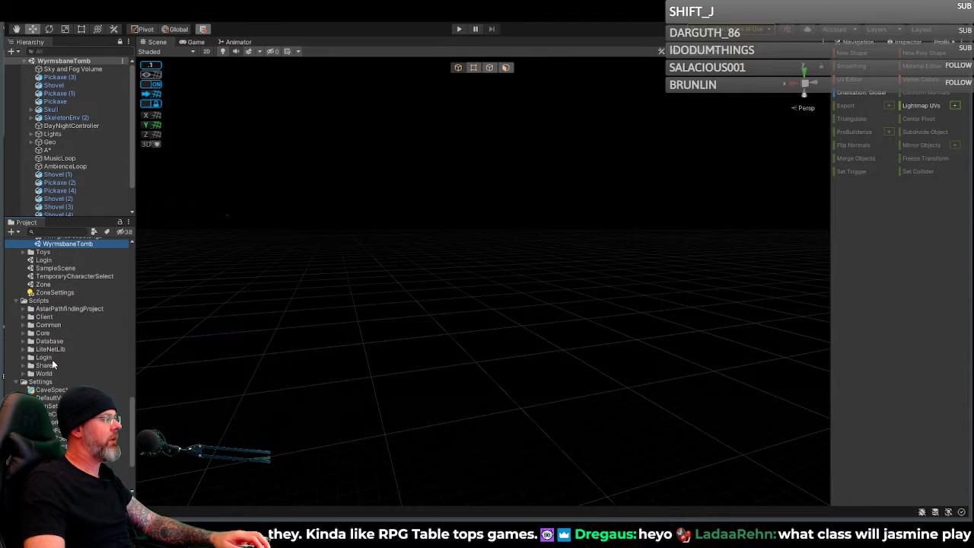
double_click(43, 284)
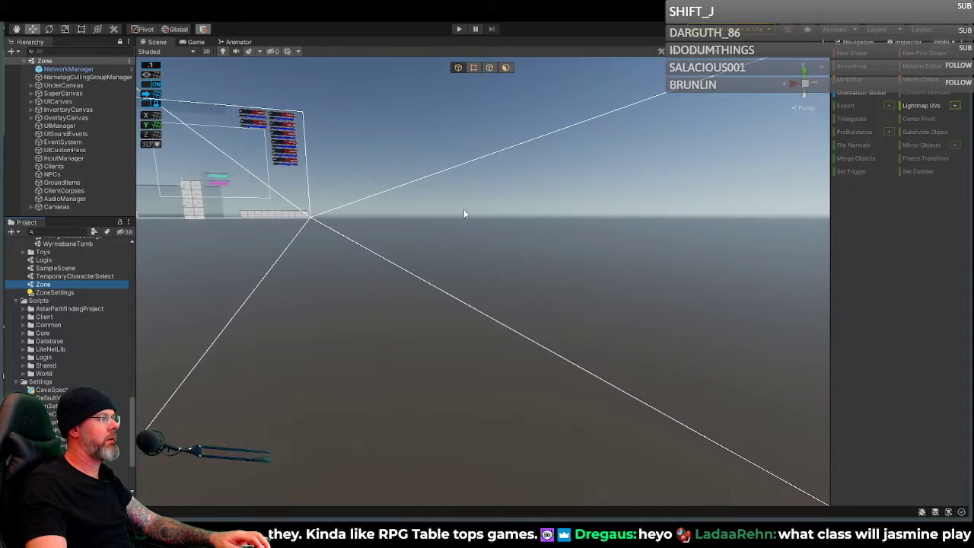
left_click(458, 29)
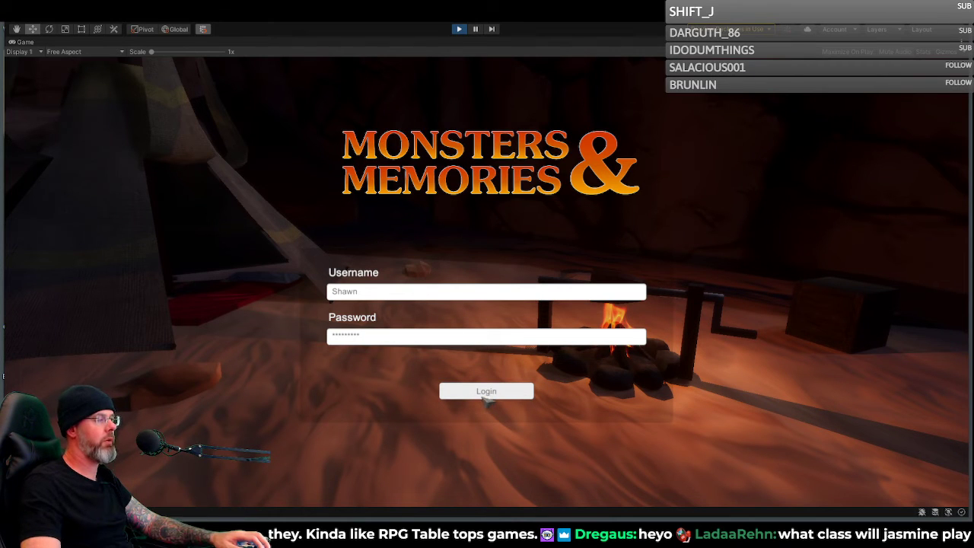
Step: Log in with the prefilled account, connecting to TestWorld, and enter the world as the Runningman character
left_click(486, 391)
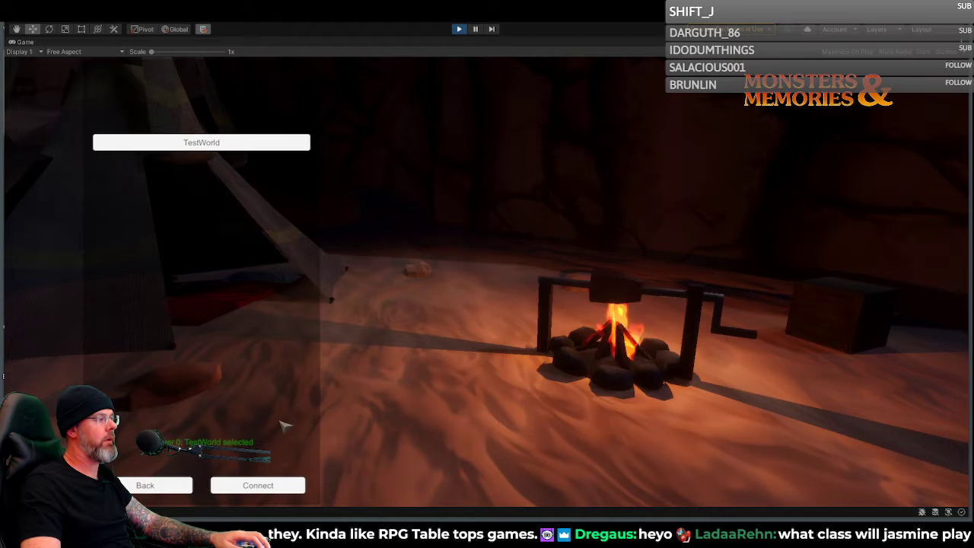
left_click(257, 484)
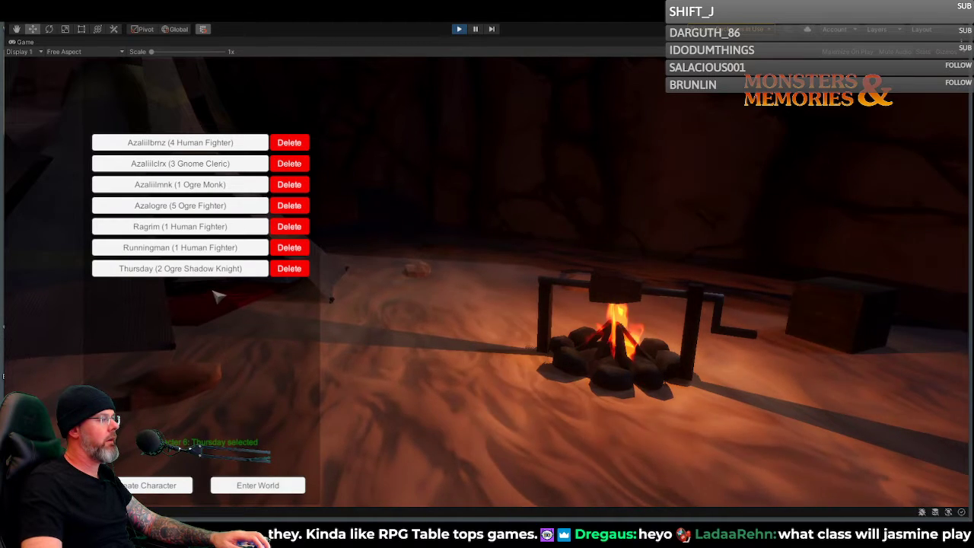
left_click(204, 251)
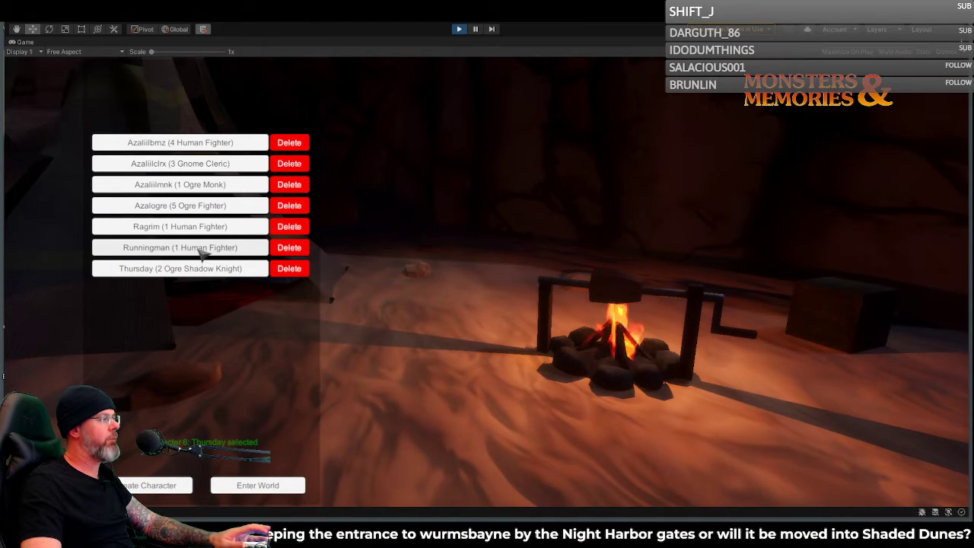
left_click(257, 485)
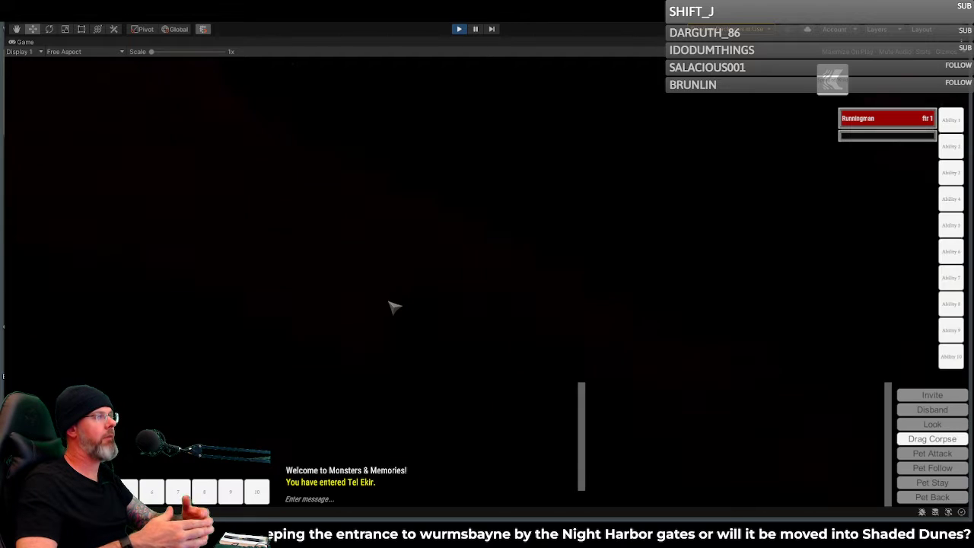
Step: Run the chat command "/zone wyrmsbane" to send the character to the tomb zone
mouse_move(423, 287)
right_mouse_down()
mouse_move(456, 286)
mouse_move(457, 243)
mouse_move(426, 287)
right_mouse_up()
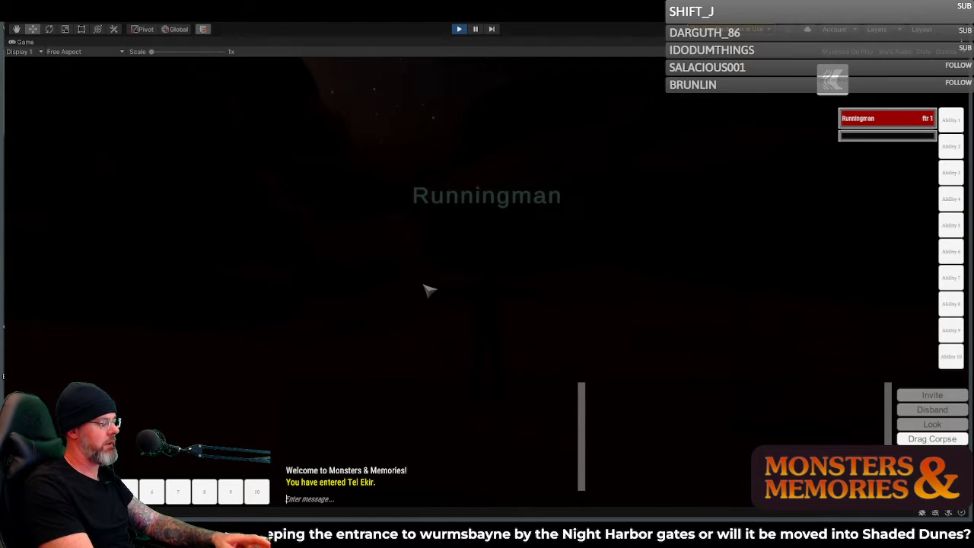
type("/zone")
key("BackSpace")
key("BackSpace")
key("BackSpace")
type("one")
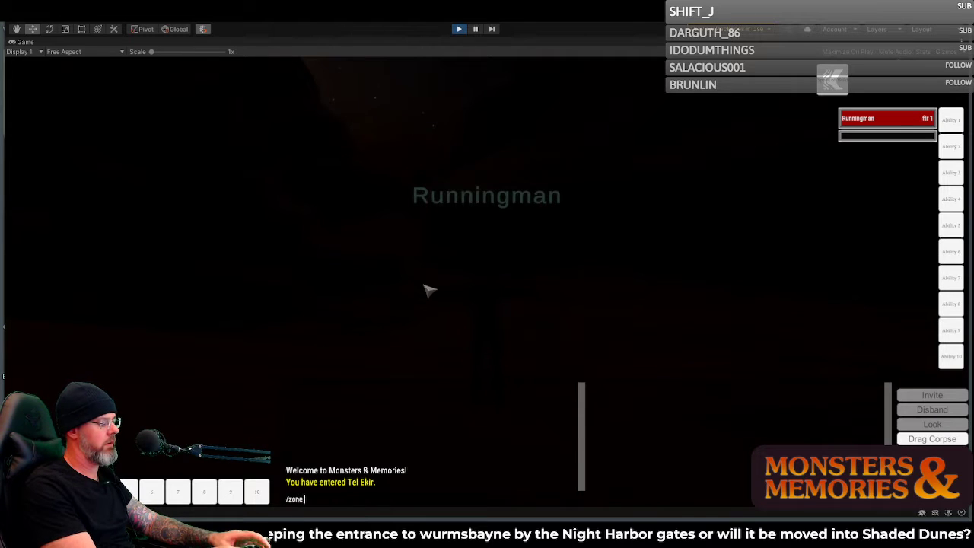
type(" wyrms")
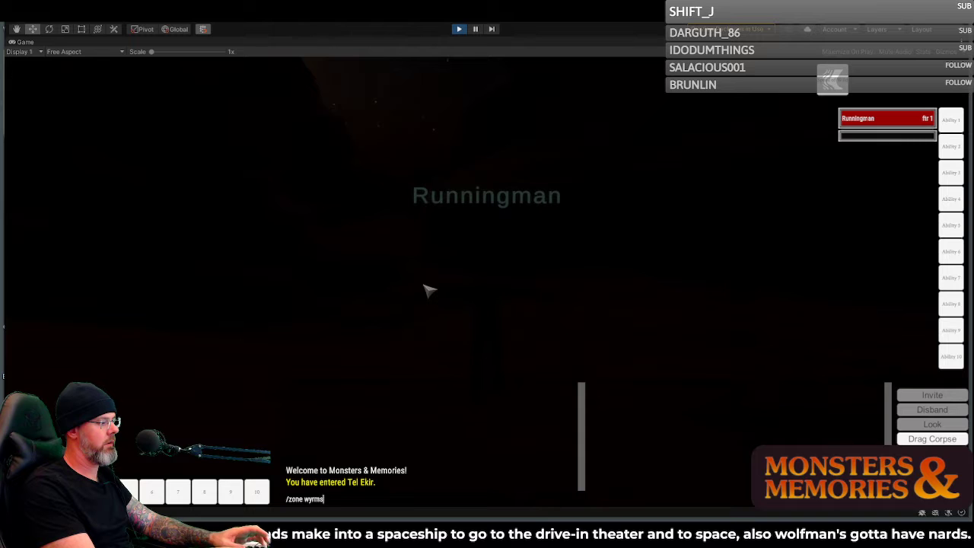
type("bane")
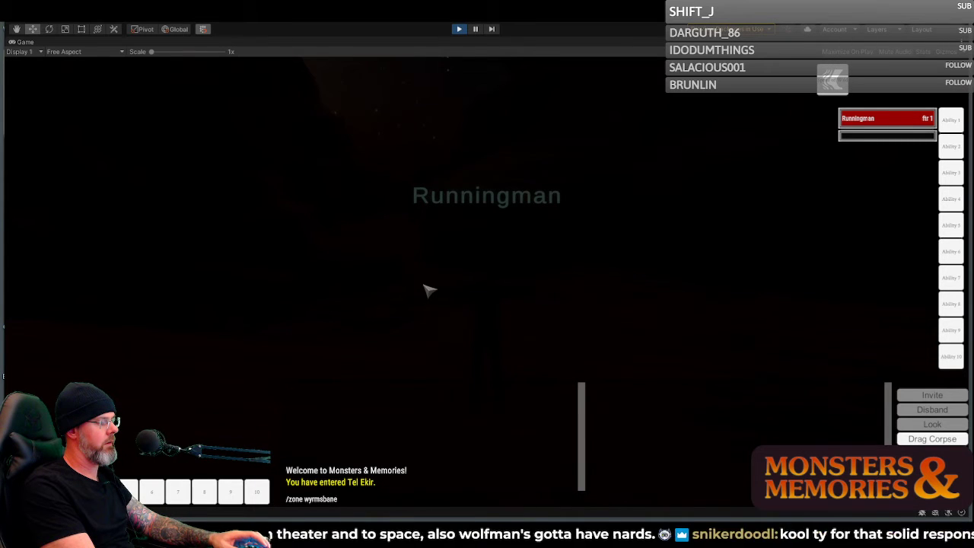
key("Return")
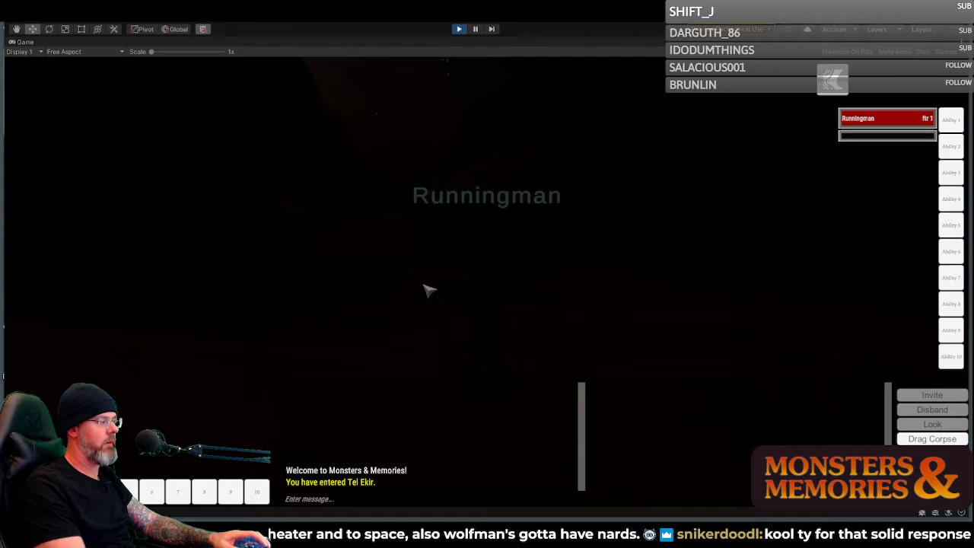
key("Up")
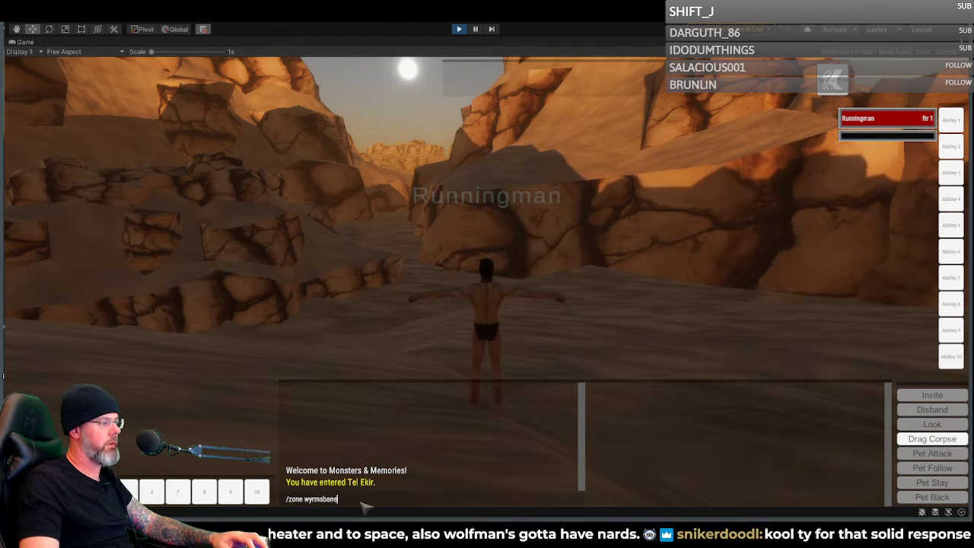
key("Return")
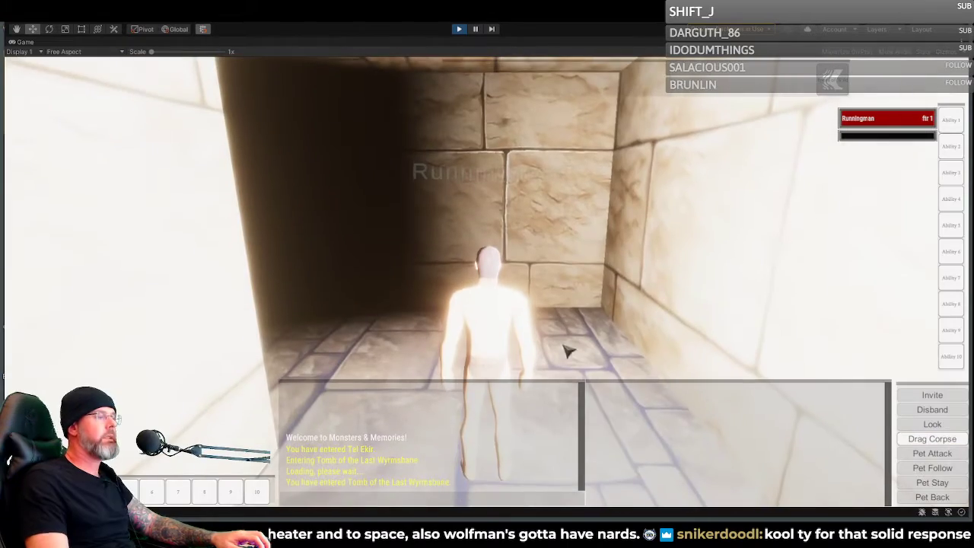
Step: Walk the character through the tomb's entrance corridor and examine the transition from bright to dark lighting
key("w")
right_click_drag(565, 297, 434, 298)
key("a")
key("d")
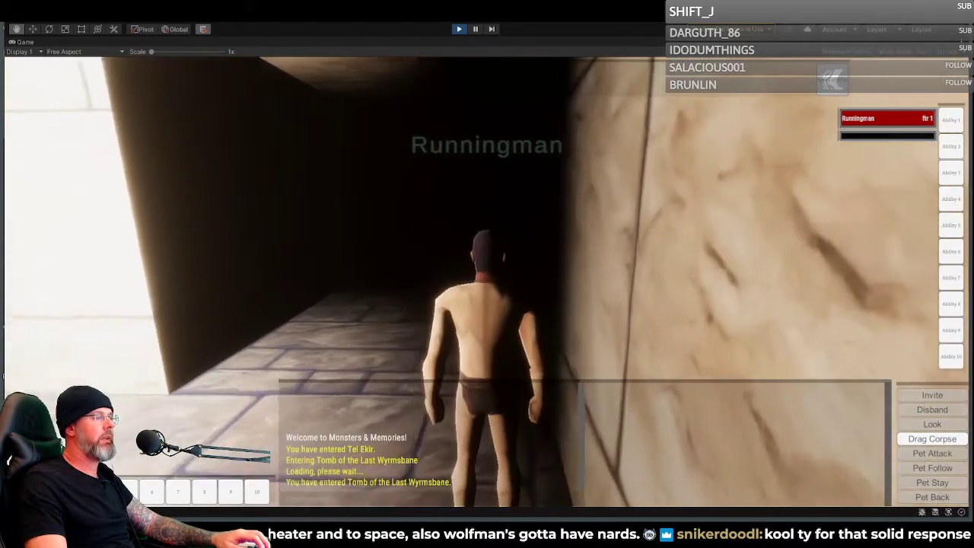
key("a")
key("w")
key("d")
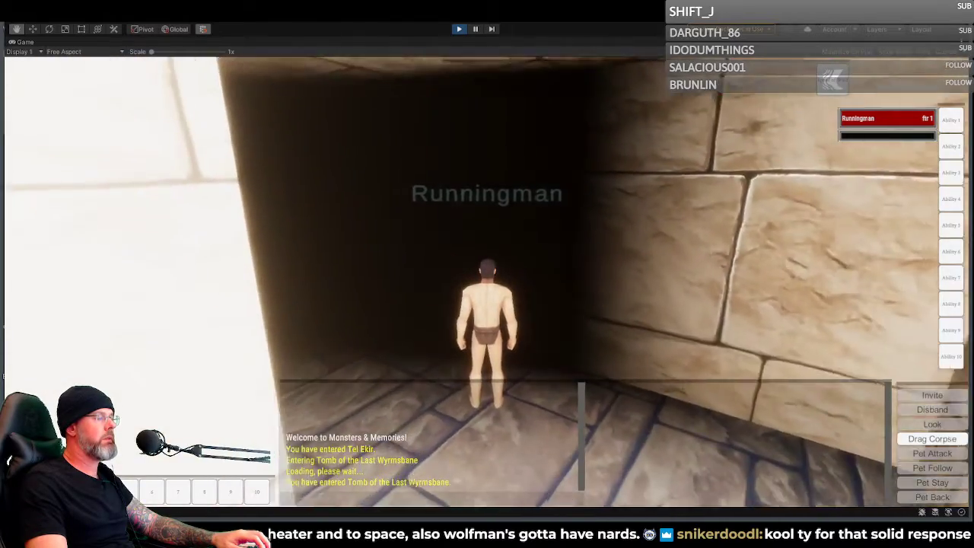
key("a")
key("a")
key("w")
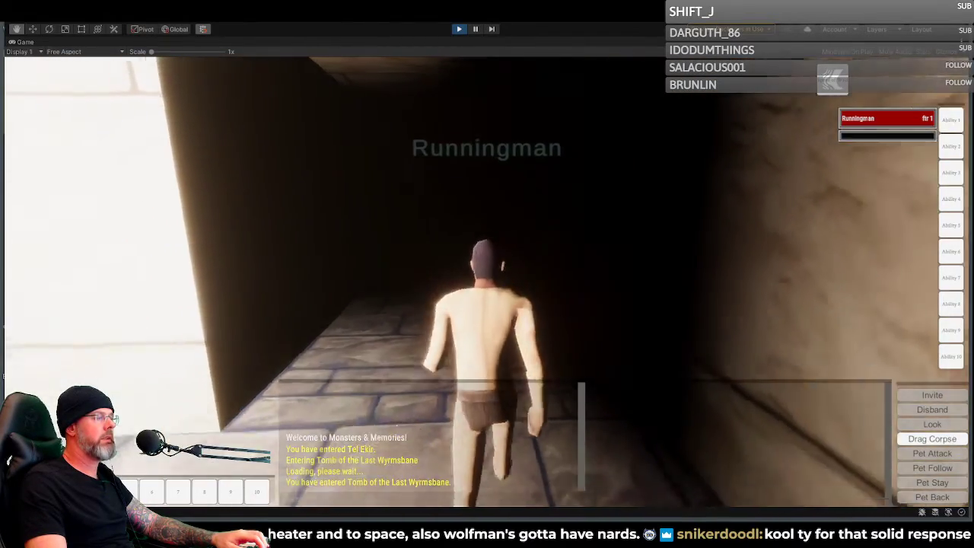
key("a")
right_click_drag(574, 289, 570, 288)
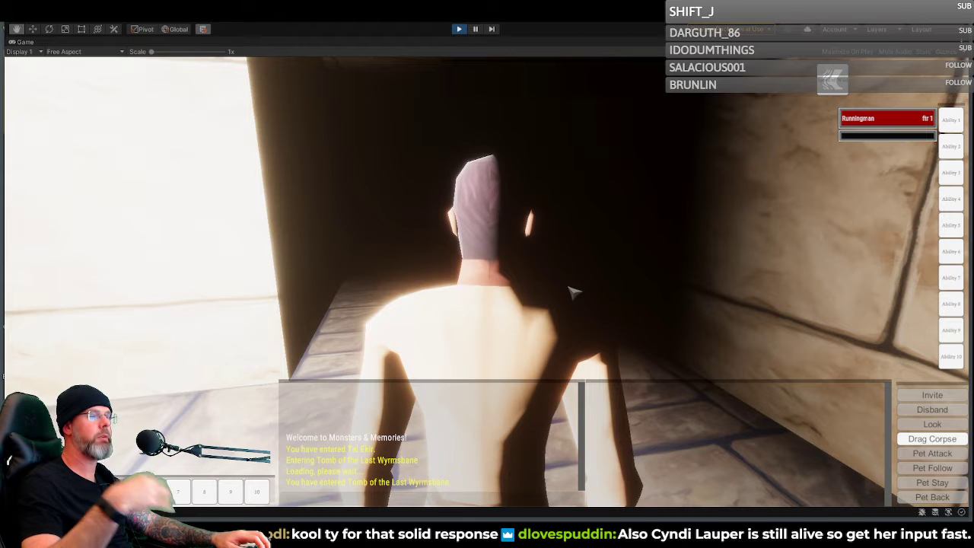
right_click_drag(509, 264, 532, 267)
scroll(509, 264, "down", 3)
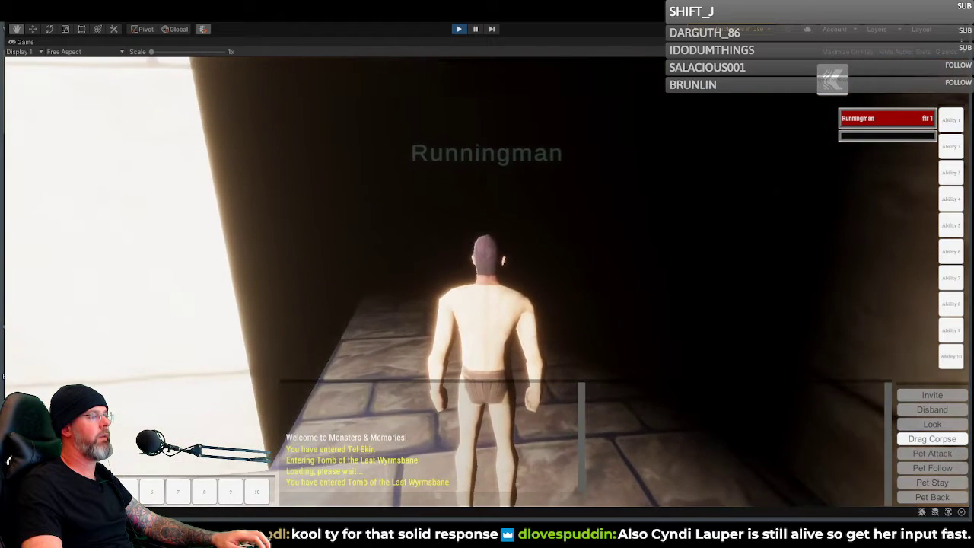
key("w")
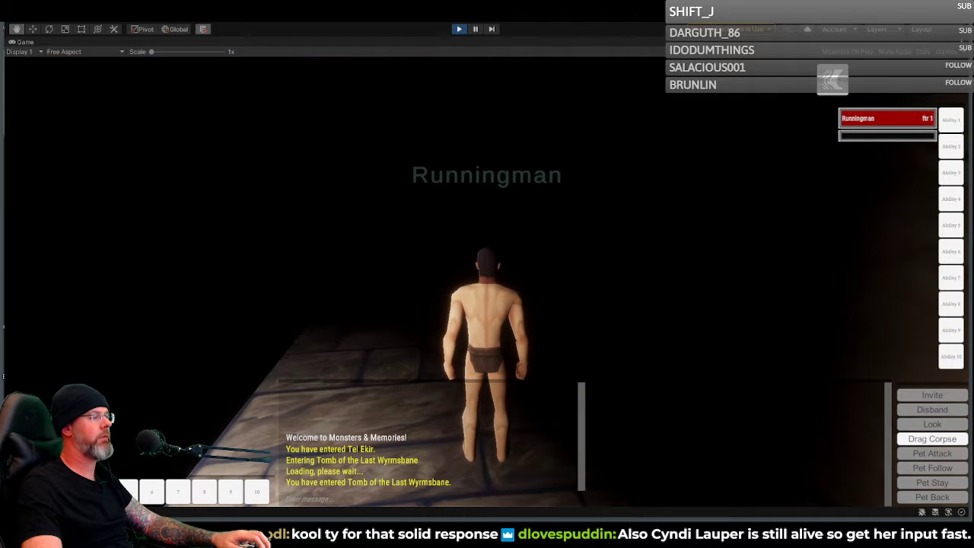
Step: Check the character's inventory and stats, then close them and view the character up close in the dark
key("i")
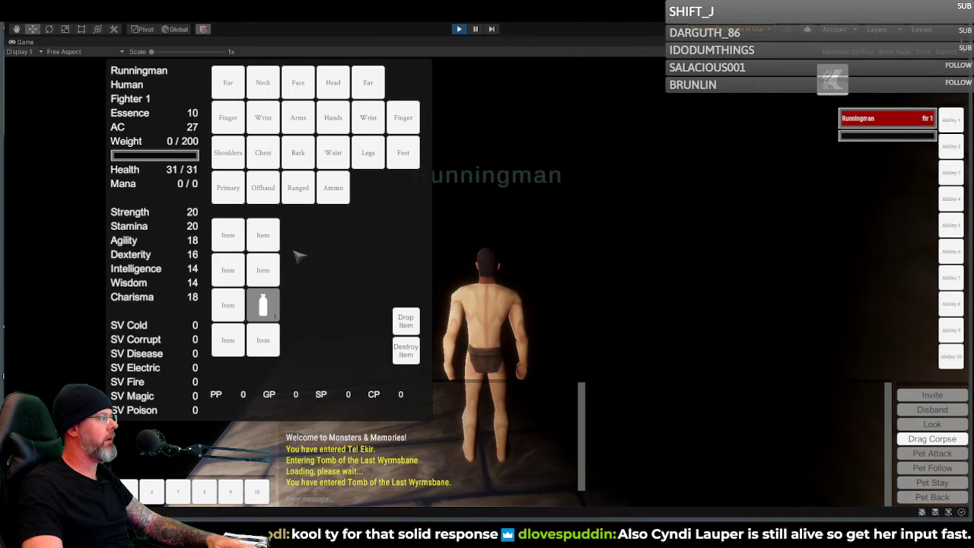
key("i")
scroll(463, 258, "up", 5)
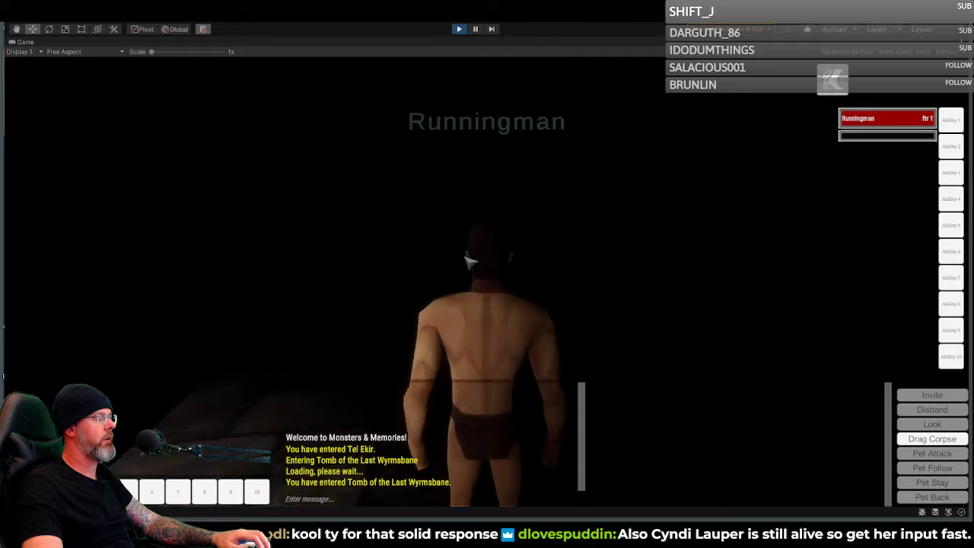
scroll(466, 272, "down", 5)
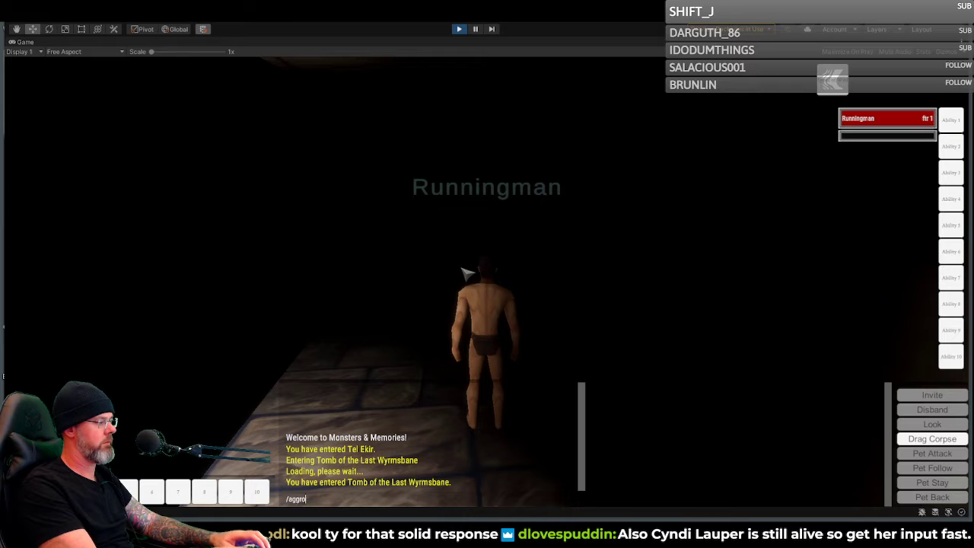
Step: Run the chat commands "/aggro" and "/invuln" to turn off aggro and make the character invulnerable
key("Return")
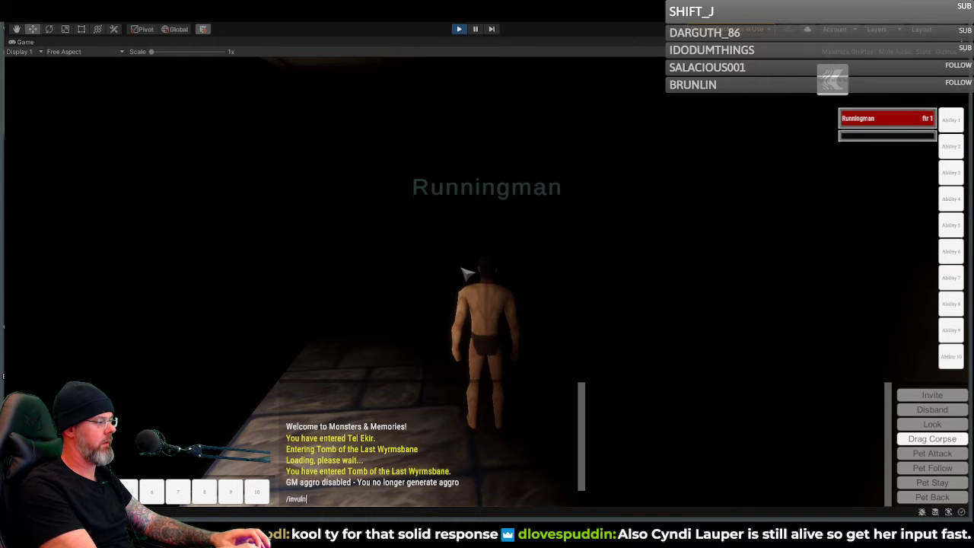
type("/invuln")
key("Return")
Step: Switch to the first-person view, run the "/sl" chat command to light the surroundings, and briefly check the inventory
scroll(533, 290, "up", 5)
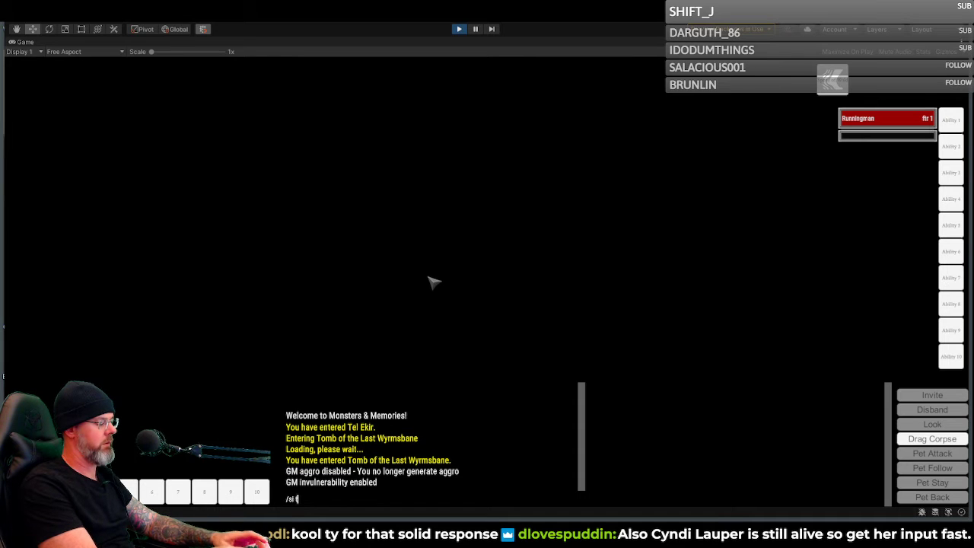
type("h")
key("Return")
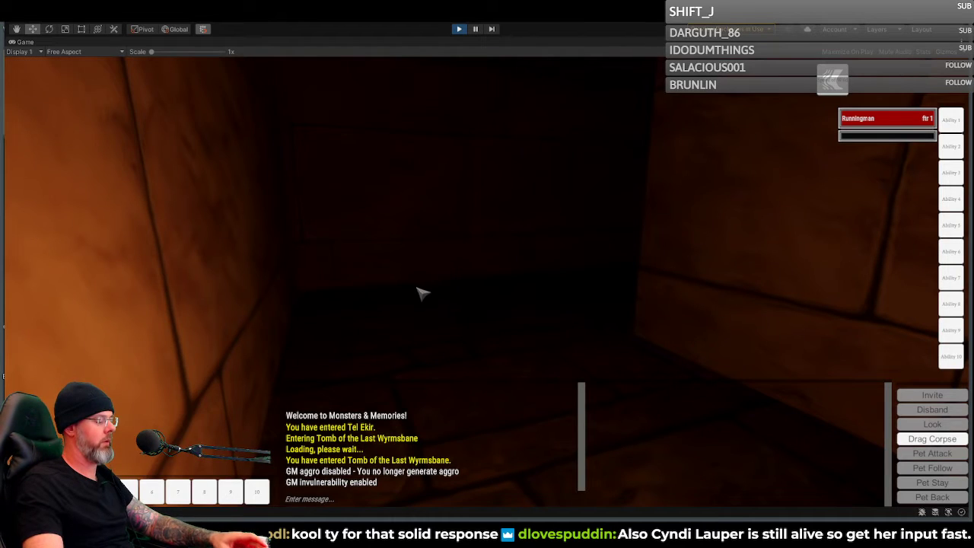
key("i")
key("i")
Step: Examine the boundary between the bright entrance and dark corridor, and walk the character into the torchlit passage
key("w")
mouse_move(379, 301)
right_mouse_down()
mouse_move(578, 300)
mouse_move(396, 304)
right_mouse_up()
right_click_drag(491, 288, 469, 291)
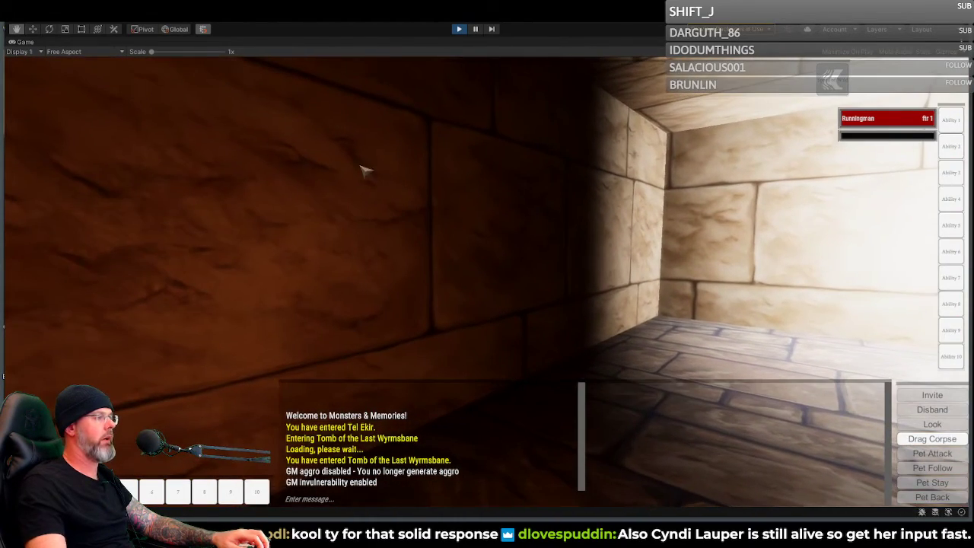
right_click_drag(553, 277, 306, 277)
key("w")
key("a")
right_click_drag(433, 270, 457, 263)
key("w")
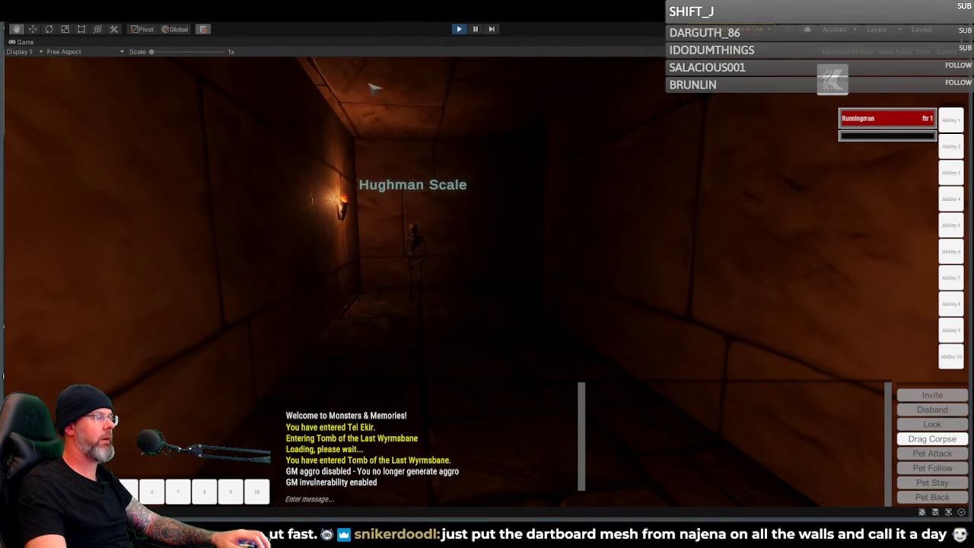
Step: Walk past the skeleton near the wall torch and turn into the next long corridor
key("w")
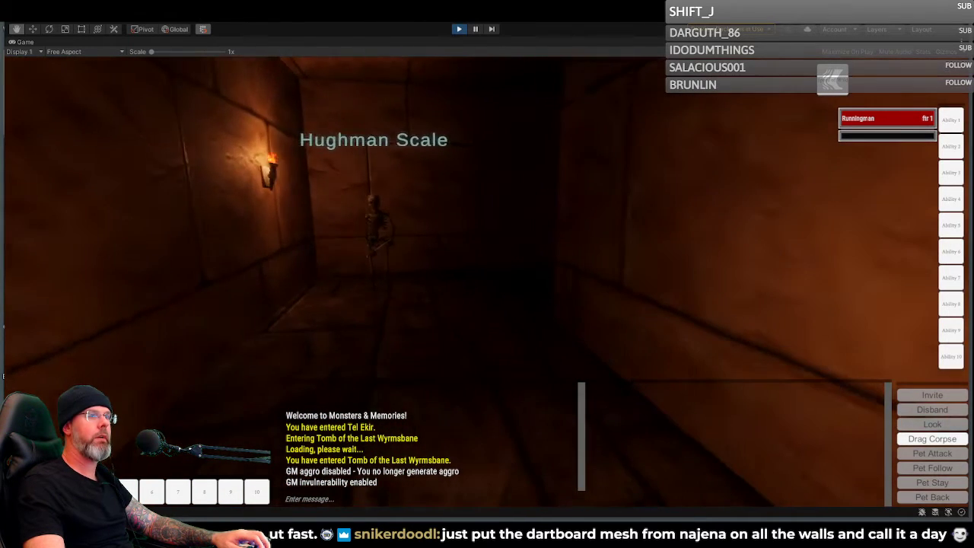
key("w")
right_click_drag(487, 263, 593, 263)
key("w")
key("w")
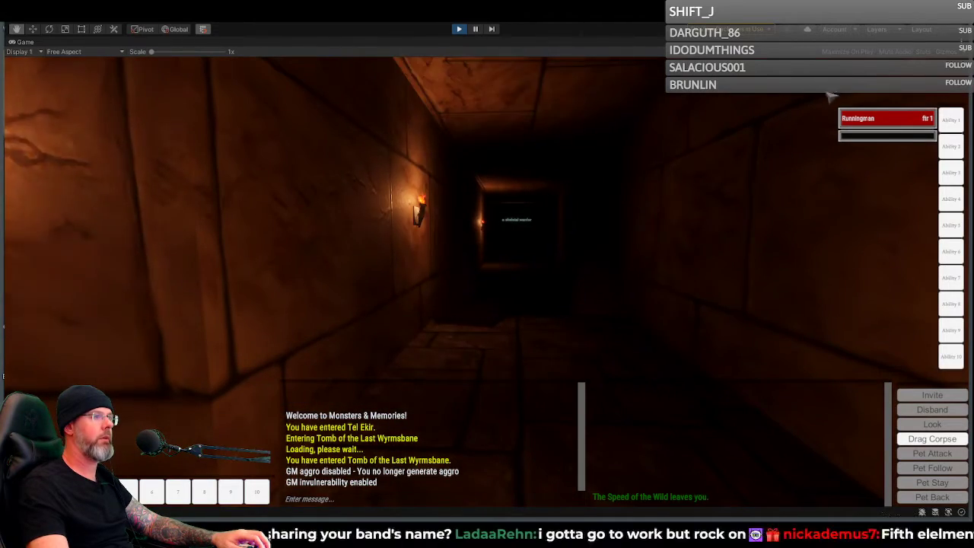
Step: Walk down the long corridor past the wall torch and examine how its light falls off into darkness
right_click_drag(531, 286, 480, 331)
key("w")
key("w")
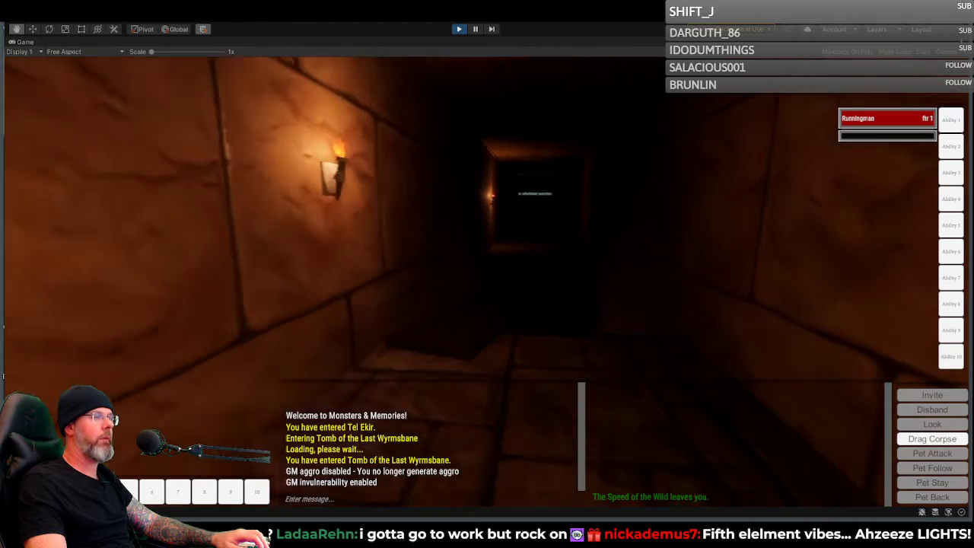
key("w")
key("w")
right_click_drag(480, 331, 465, 282)
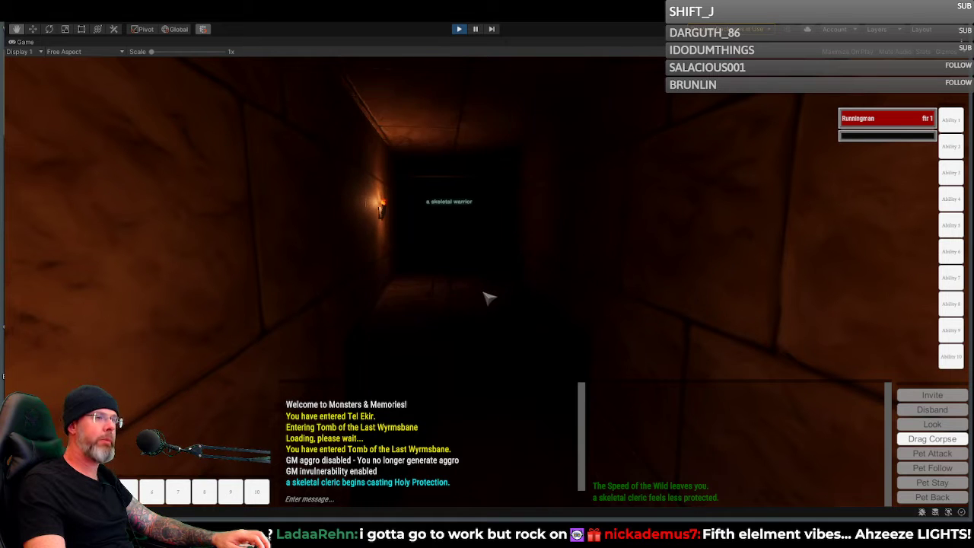
Step: Approach the skeletal warrior at the dark end of the corridor and examine its visibility up close
key("w")
right_click_drag(469, 305, 530, 321)
key("w")
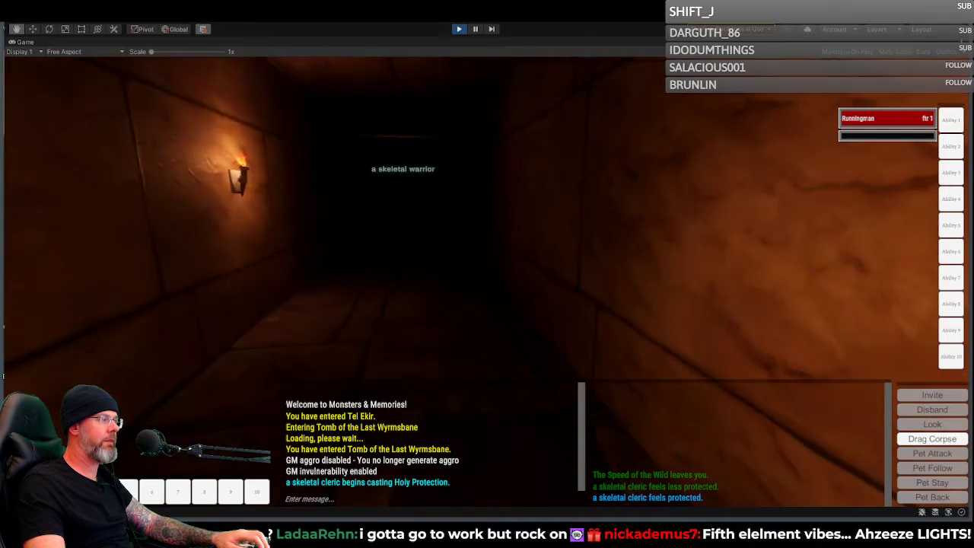
key("w")
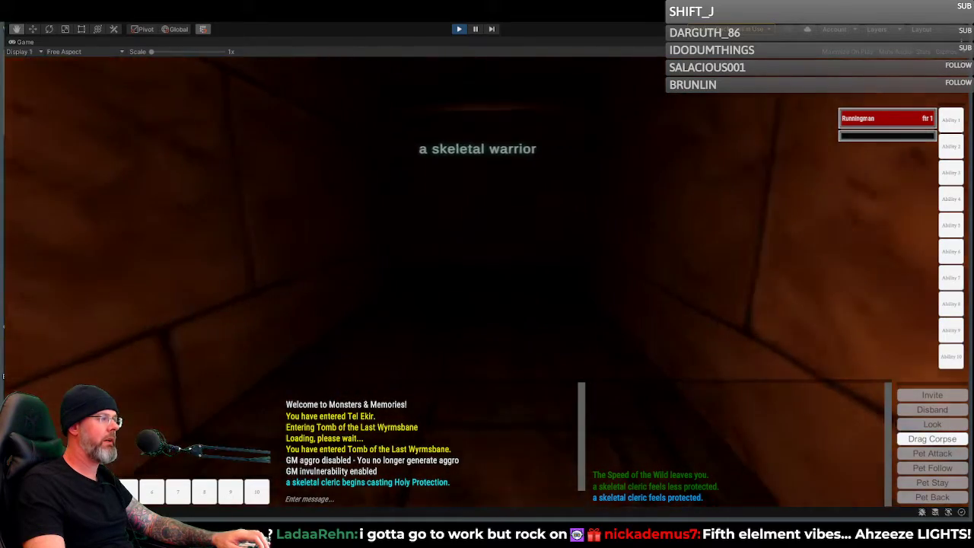
key("w")
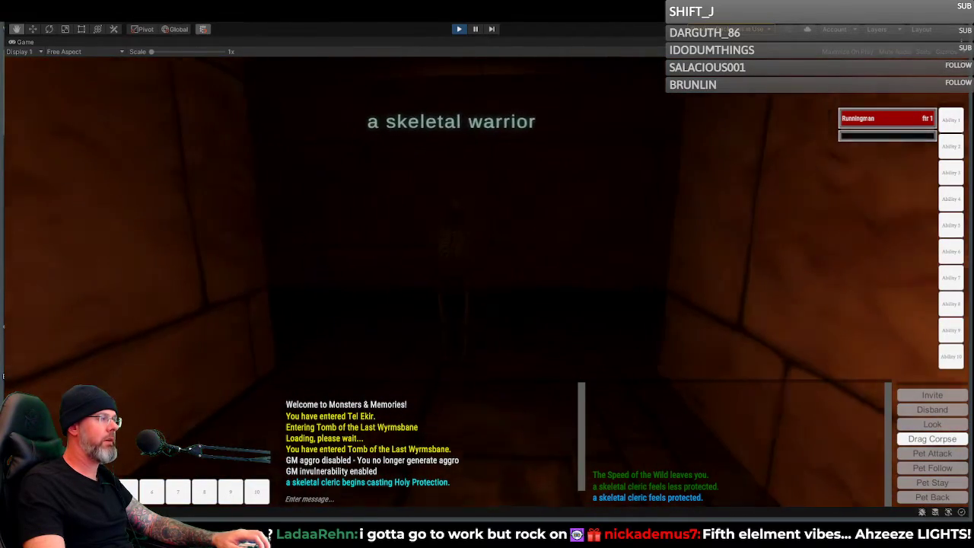
key("w")
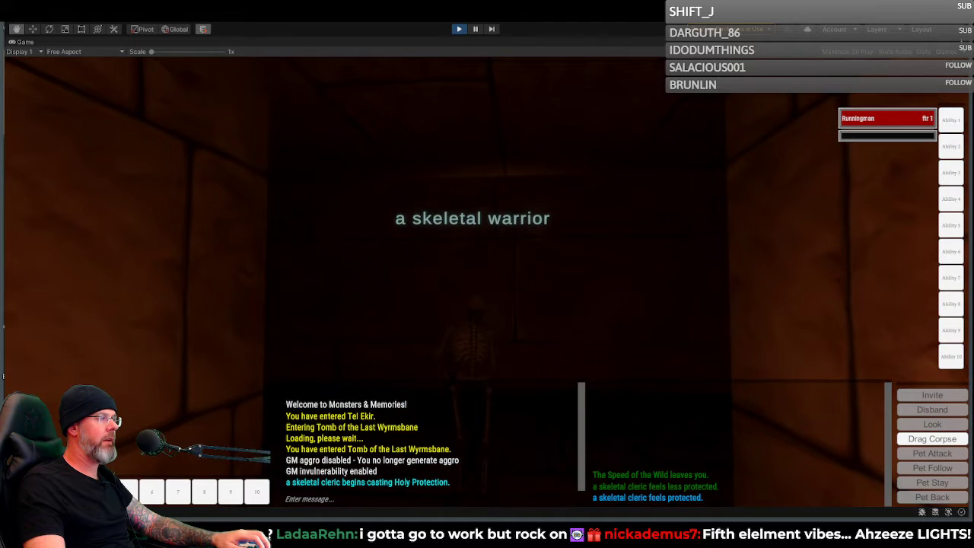
key("w")
Step: Follow the passage around the corner past the skeletal warrior and examine the torch lighting at the next junction
right_click_drag(428, 278, 228, 278)
key("w")
key("a")
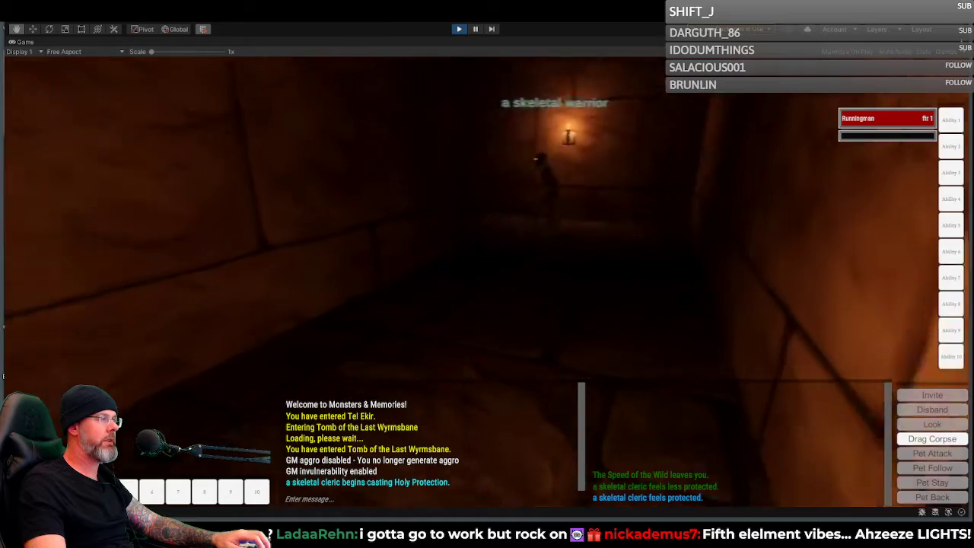
key("w")
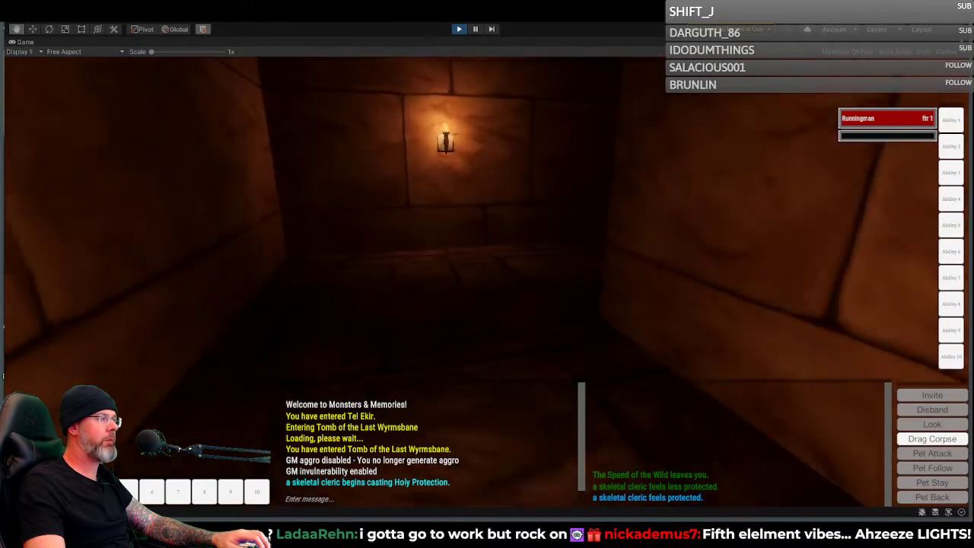
key("d")
key("w")
key("d")
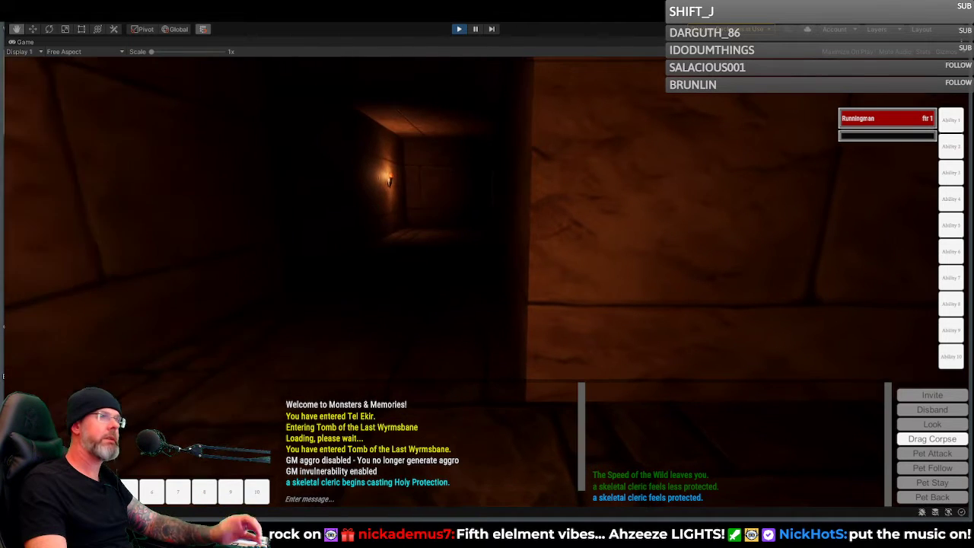
key("a")
key("a")
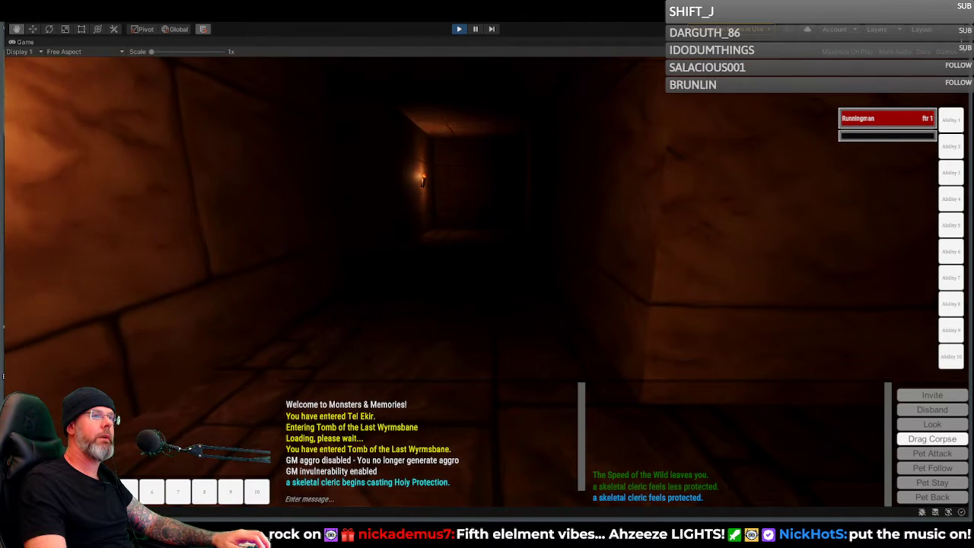
right_click_drag(502, 276, 505, 280)
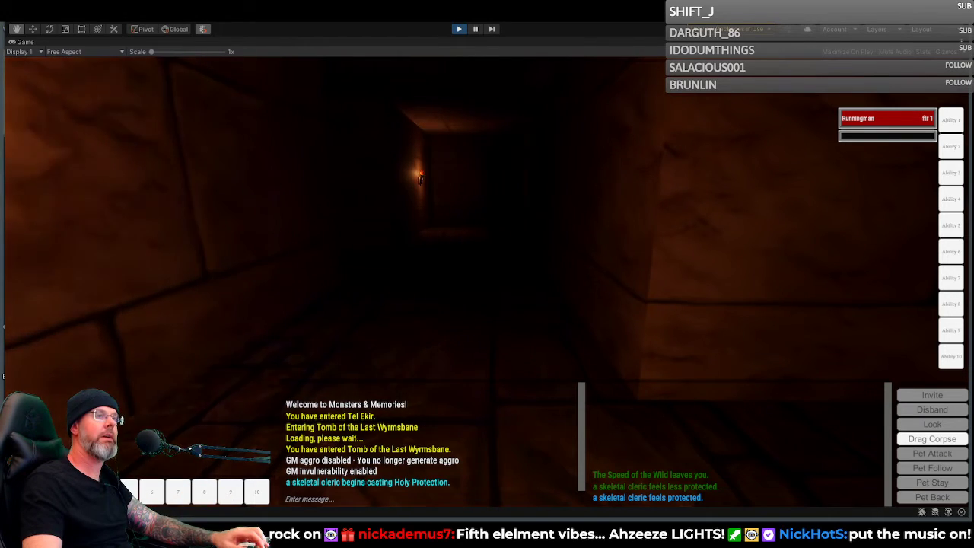
Step: Move around the junction and examine the side passage and the corridor leading to the distant wall torch
right_click_drag(556, 280, 814, 270)
key("w")
mouse_move(613, 263)
right_mouse_down()
mouse_move(585, 312)
mouse_move(792, 319)
mouse_move(517, 327)
mouse_move(612, 274)
right_mouse_up()
key("a")
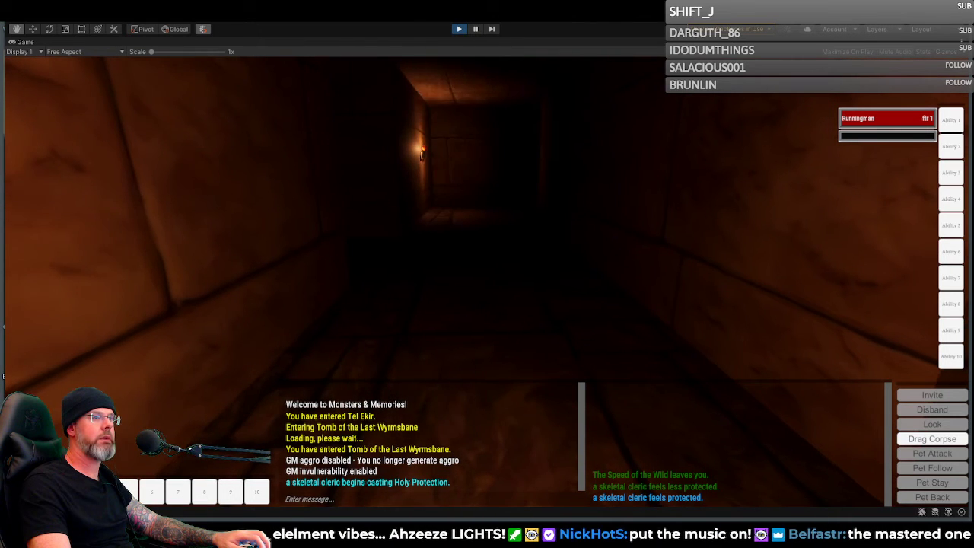
right_click_drag(612, 274, 599, 244)
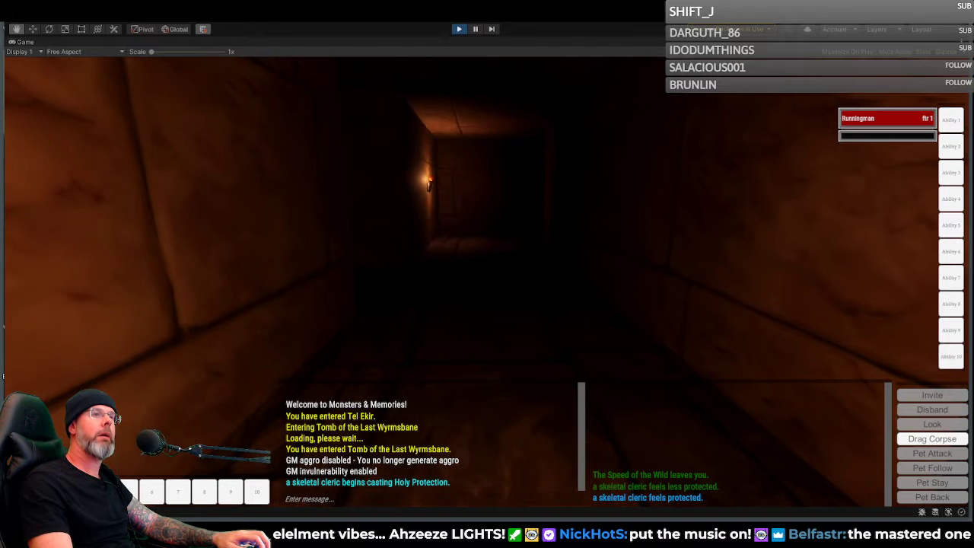
key("w")
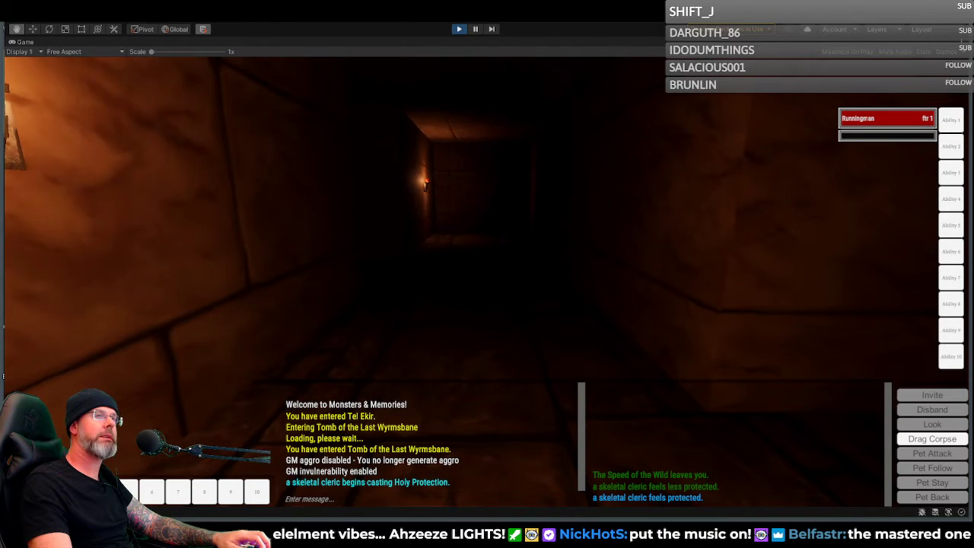
key("w")
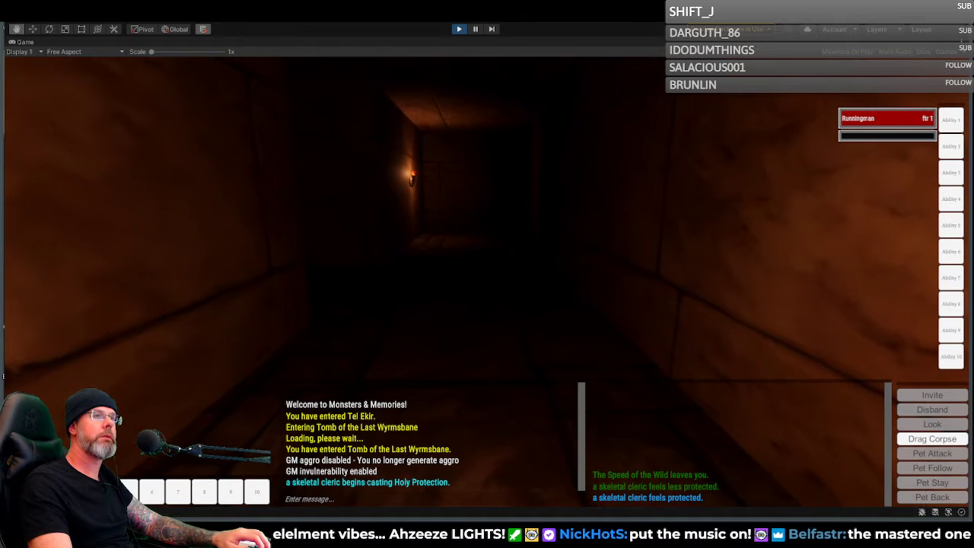
key("w")
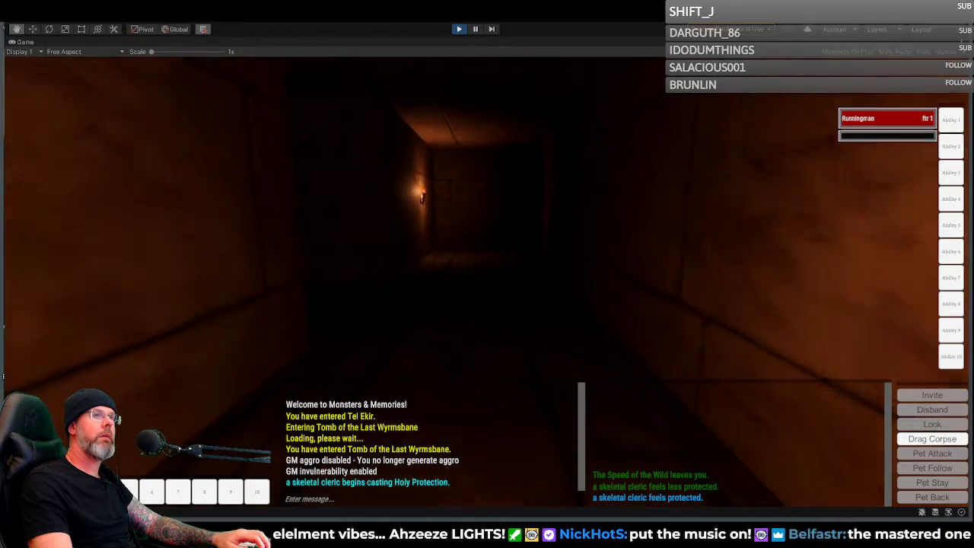
key("w")
key("w")
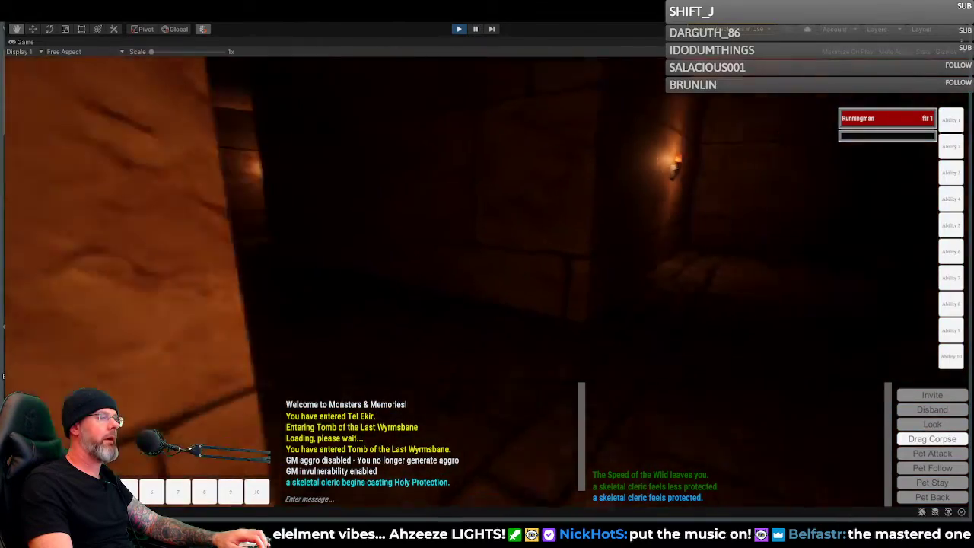
key("w")
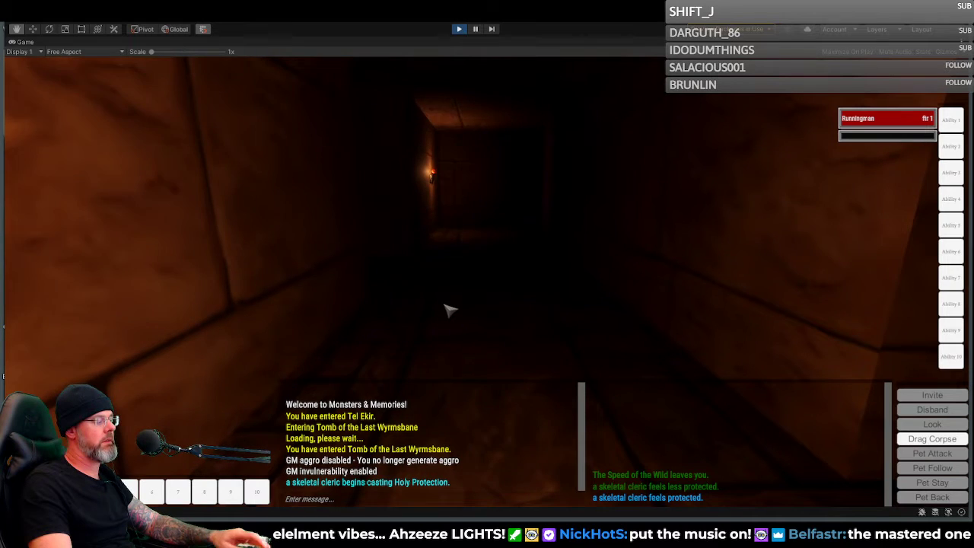
Step: Open the character's inventory and stats window, move it aside to check the corridor, and close it
key("i")
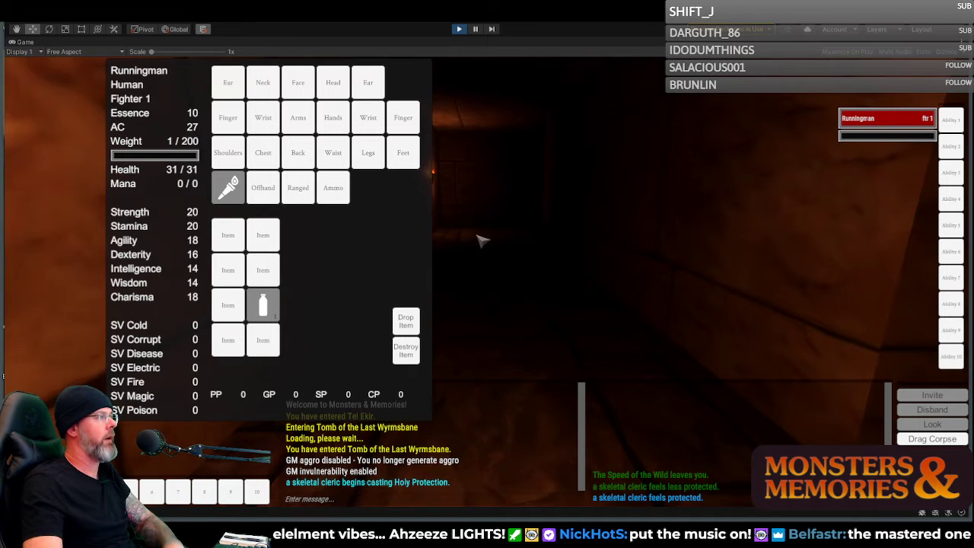
left_click_drag(404, 81, 308, 79)
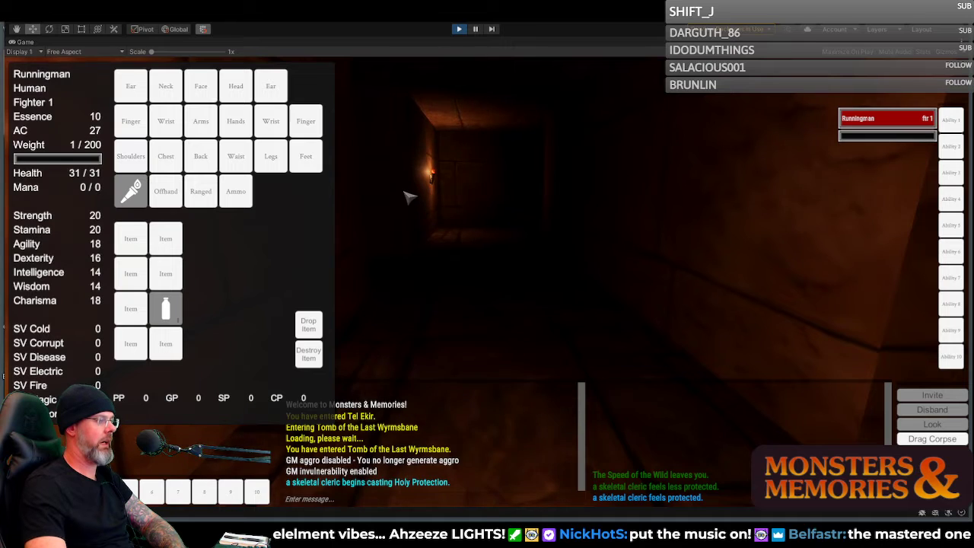
key("i")
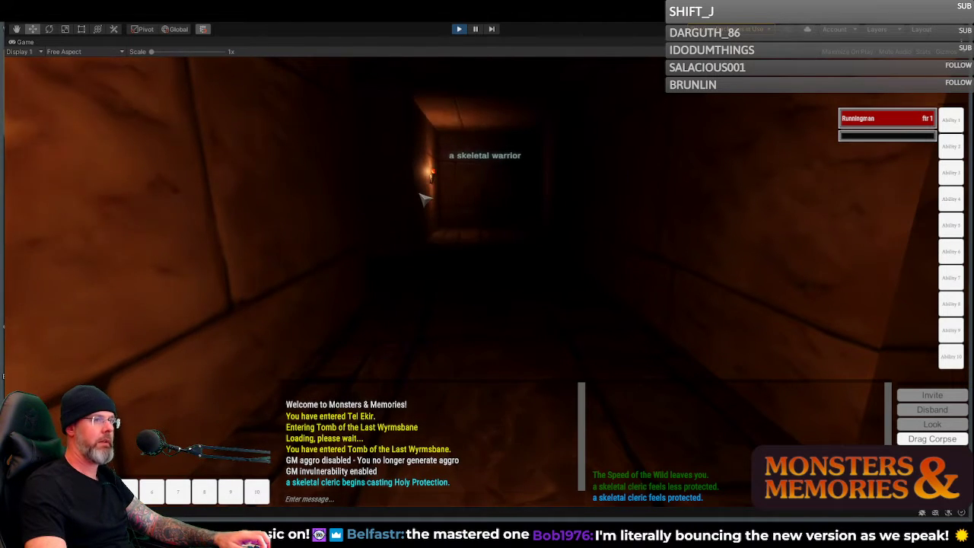
Step: Turn away from the distant torch and walk through the corridors into an unlit stretch of the tomb
mouse_move(439, 200)
right_mouse_down()
mouse_move(593, 201)
mouse_move(593, 210)
mouse_move(426, 211)
mouse_move(455, 211)
right_mouse_up()
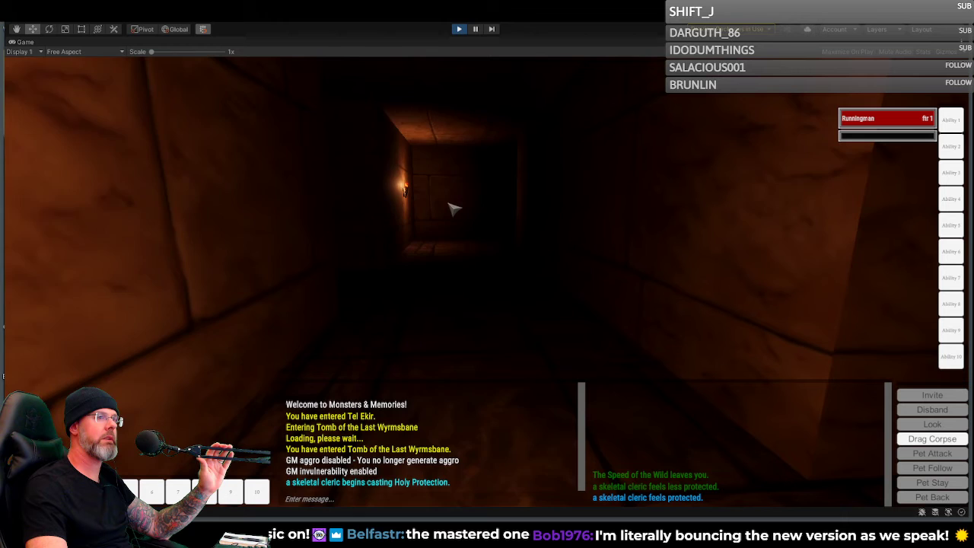
right_click_drag(498, 218, 473, 220)
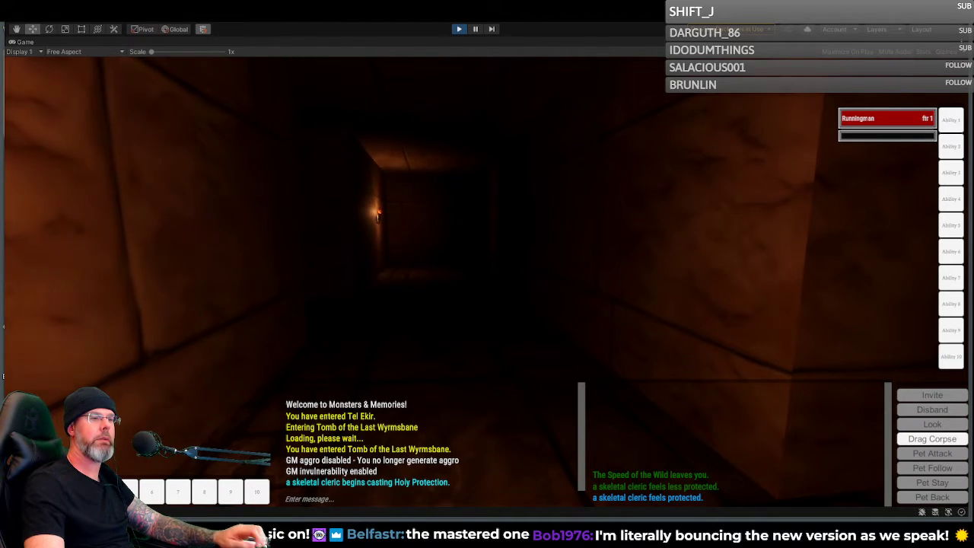
key("w")
right_click_drag(612, 325, 884, 325)
key("w")
key("w")
key("w")
key("w")
key("w")
right_click_drag(629, 305, 579, 306)
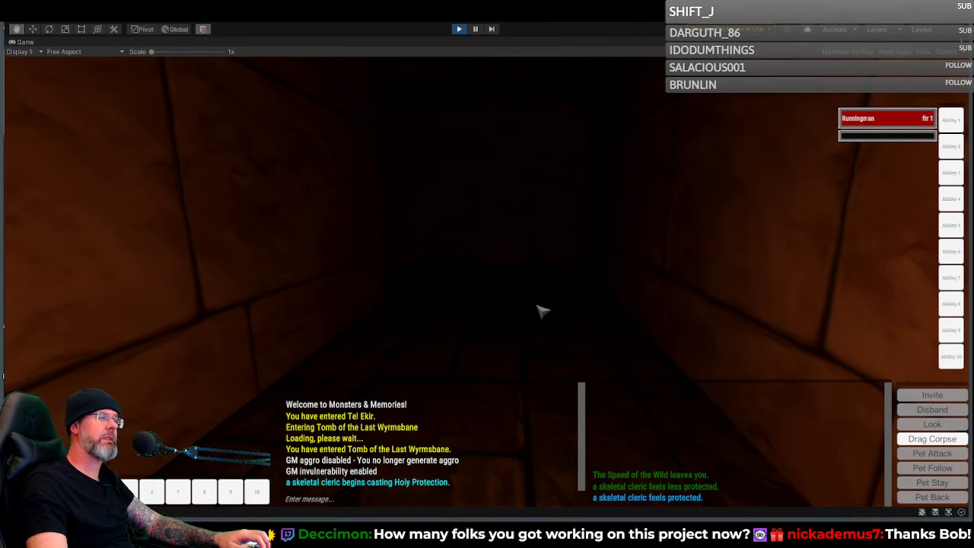
Step: Walk on to the next wall torch and look around to examine its light on the walls, ceiling and floor
mouse_move(597, 304)
right_mouse_down()
mouse_move(426, 304)
mouse_move(684, 304)
mouse_move(597, 302)
right_mouse_up()
key("w")
key("w")
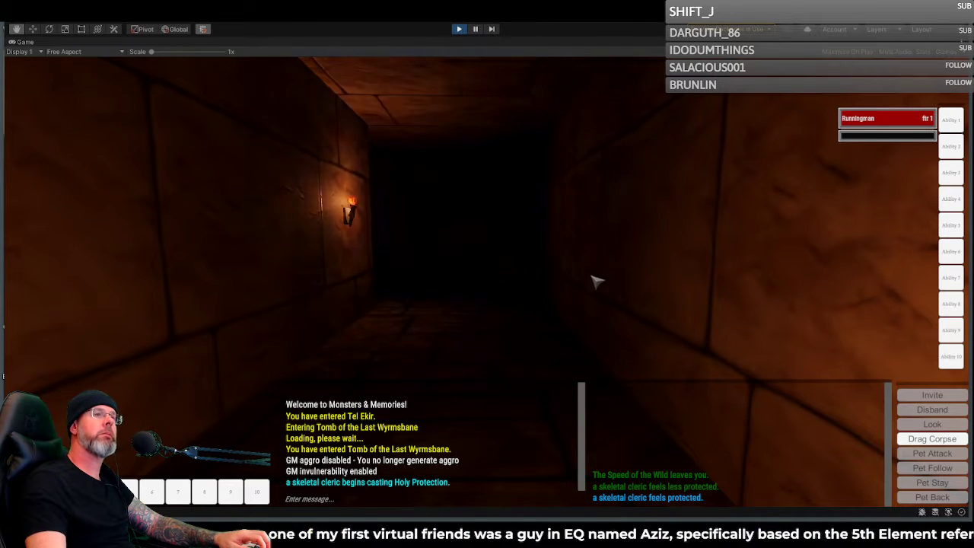
mouse_move(583, 268)
right_mouse_down()
mouse_move(539, 278)
mouse_move(566, 277)
right_mouse_up()
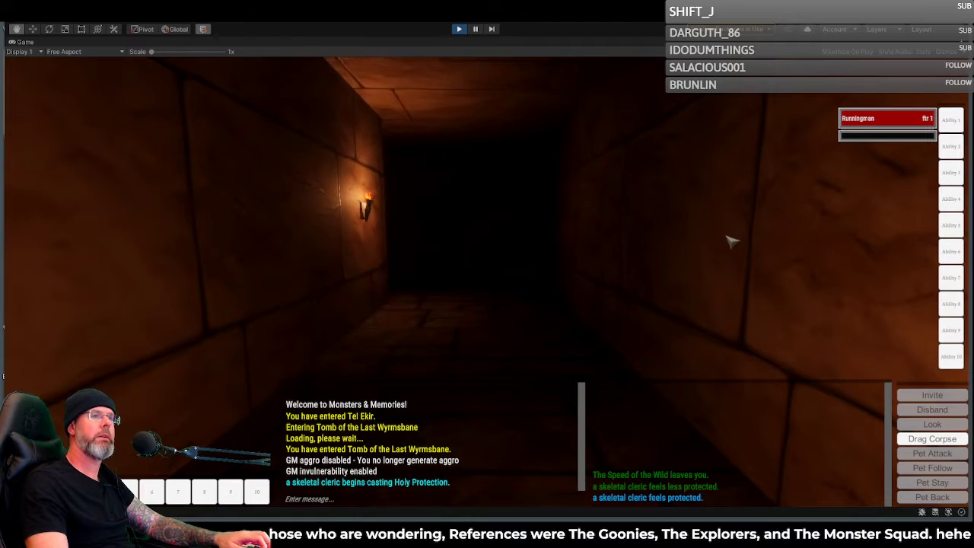
right_click_drag(677, 235, 913, 235)
right_click_drag(652, 235, 738, 235)
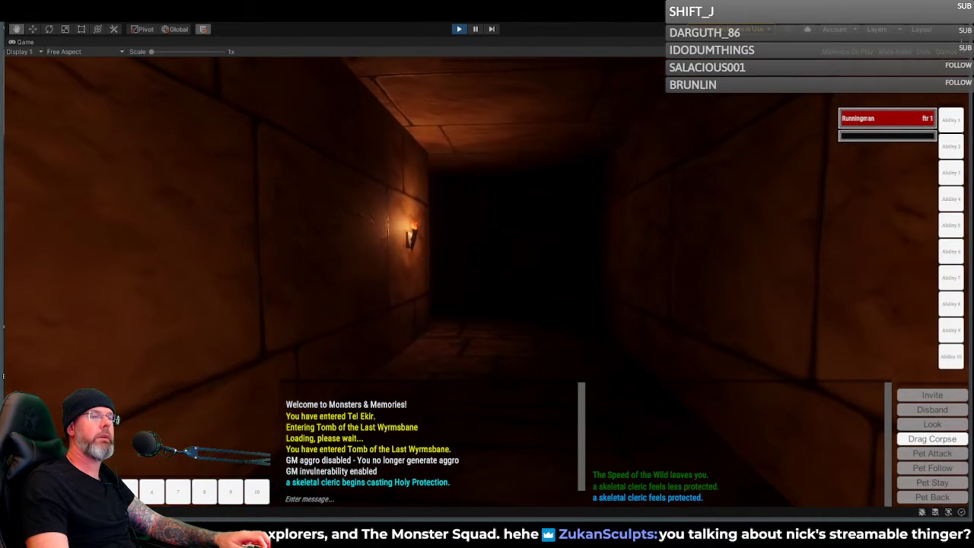
right_click_drag(588, 238, 588, 257)
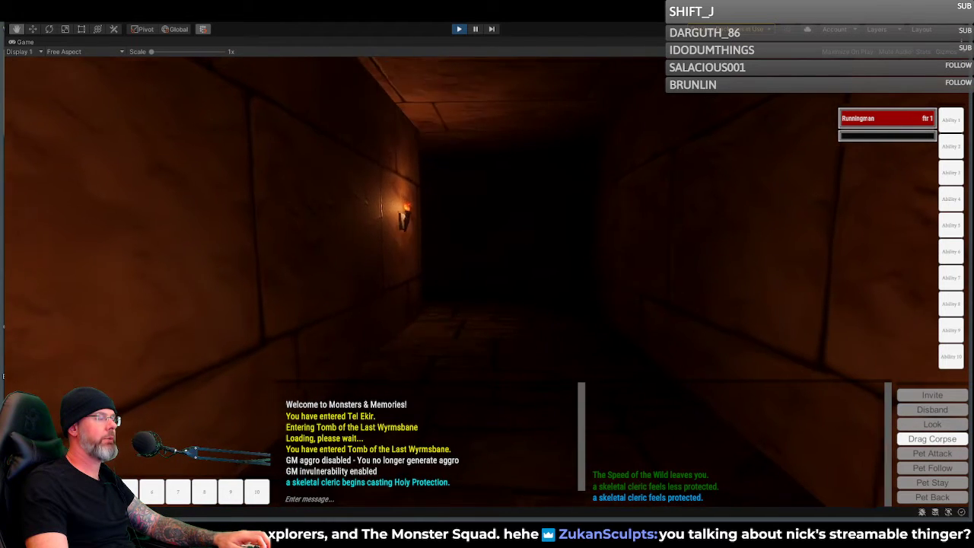
Step: Walk along the tomb corridor to the wall torch and examine it up close
key("w")
key("s")
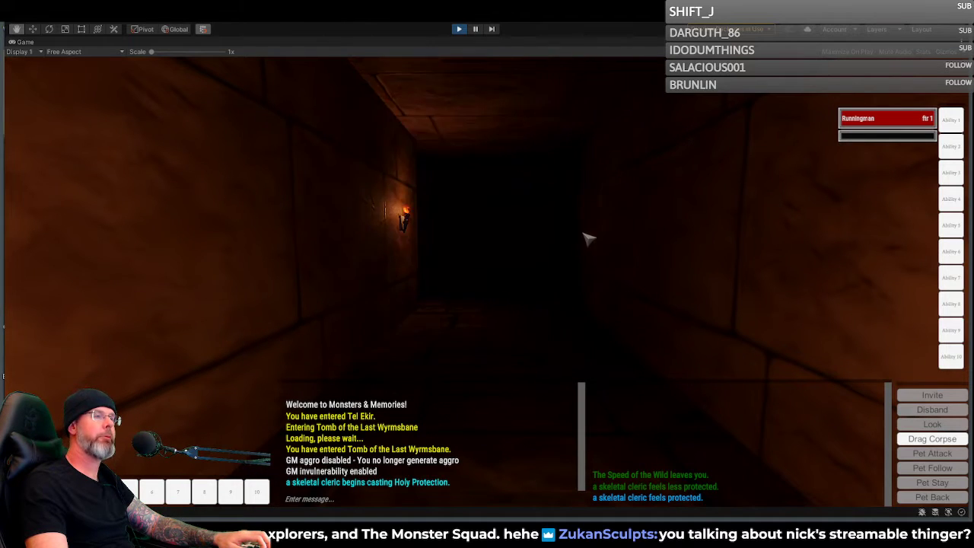
key("w")
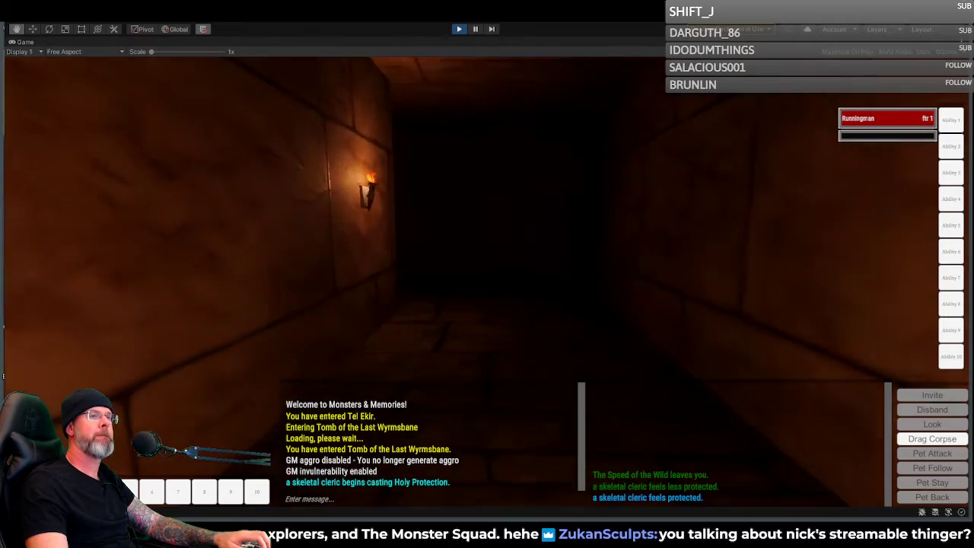
key("w")
key("a")
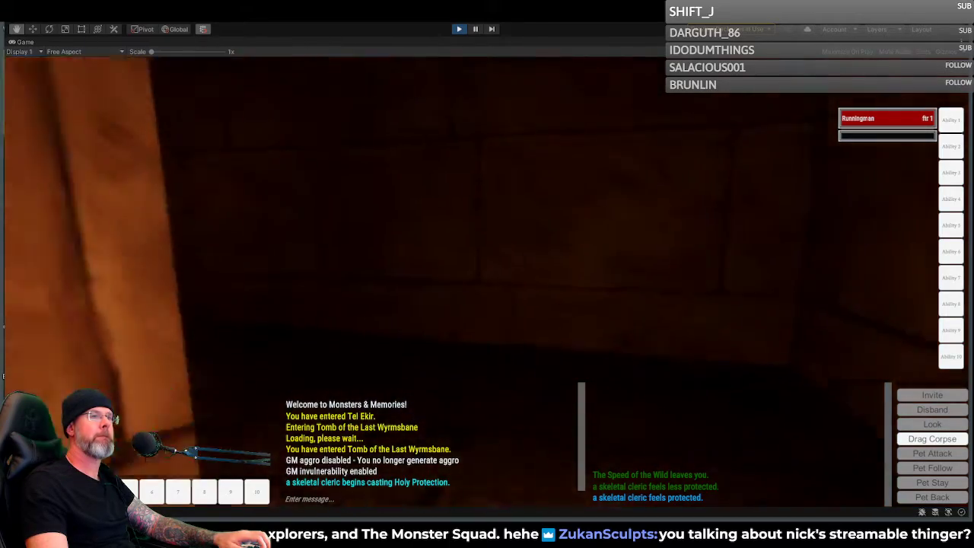
key("w")
key("d")
key("a")
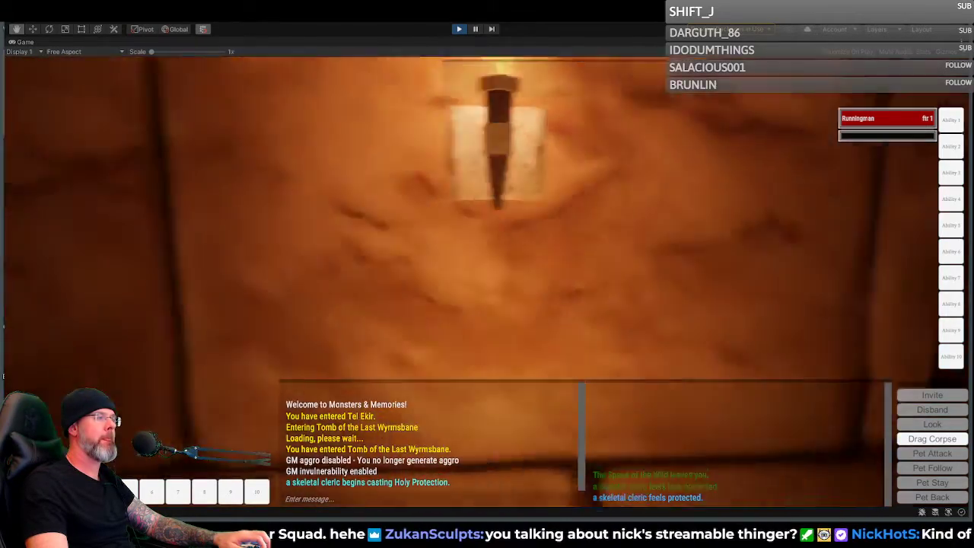
Step: Turn between the adjoining corridors and examine how the successive wall torches light their walls and floors
key("d")
key("a")
key("d")
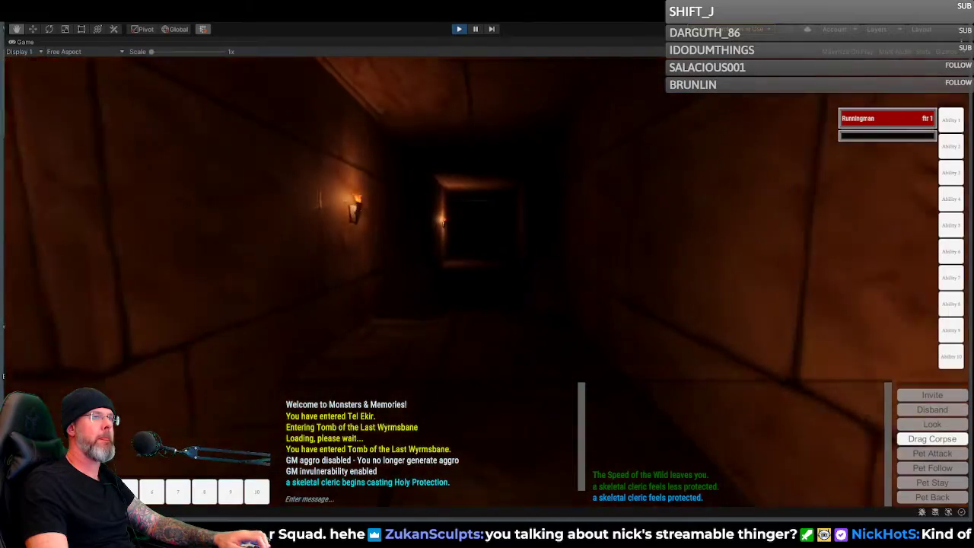
key("a")
key("w")
key("a")
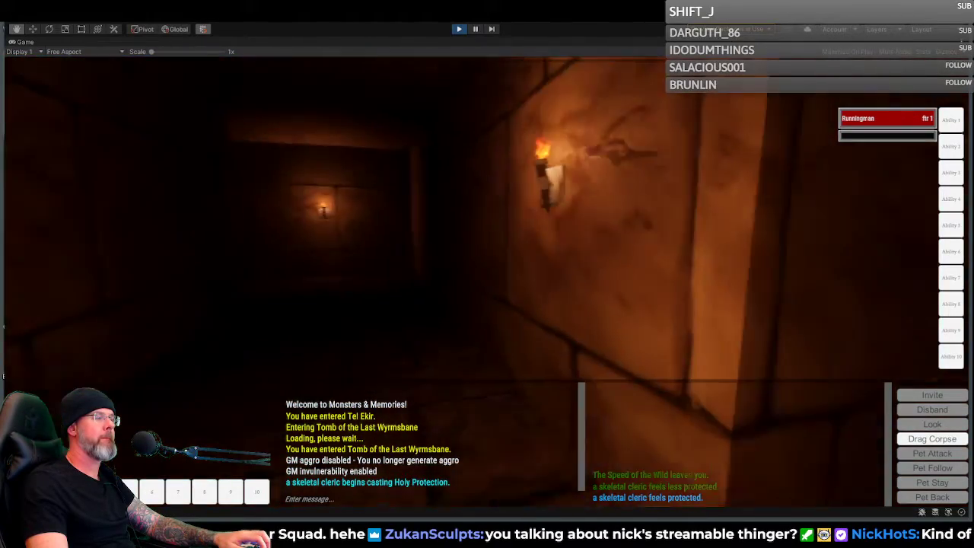
key("d")
key("w")
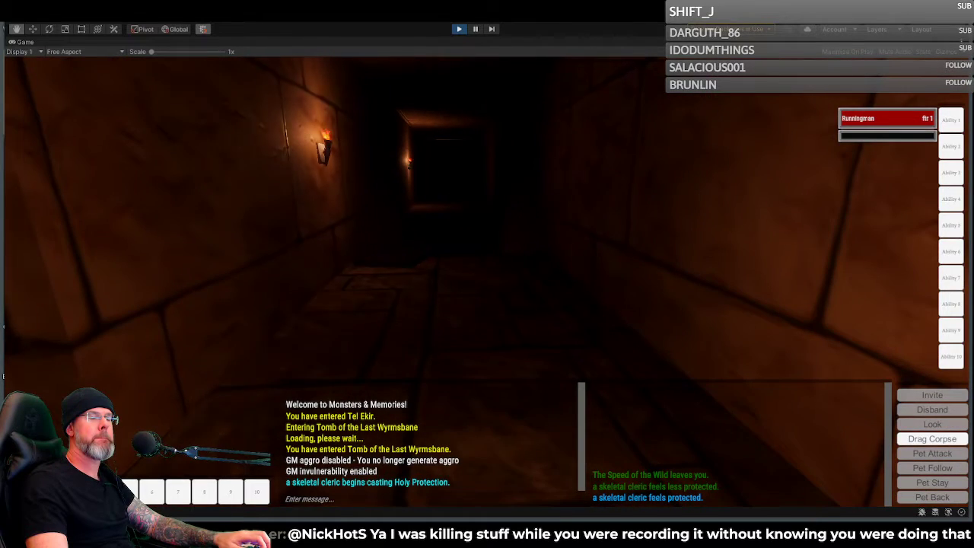
key("s")
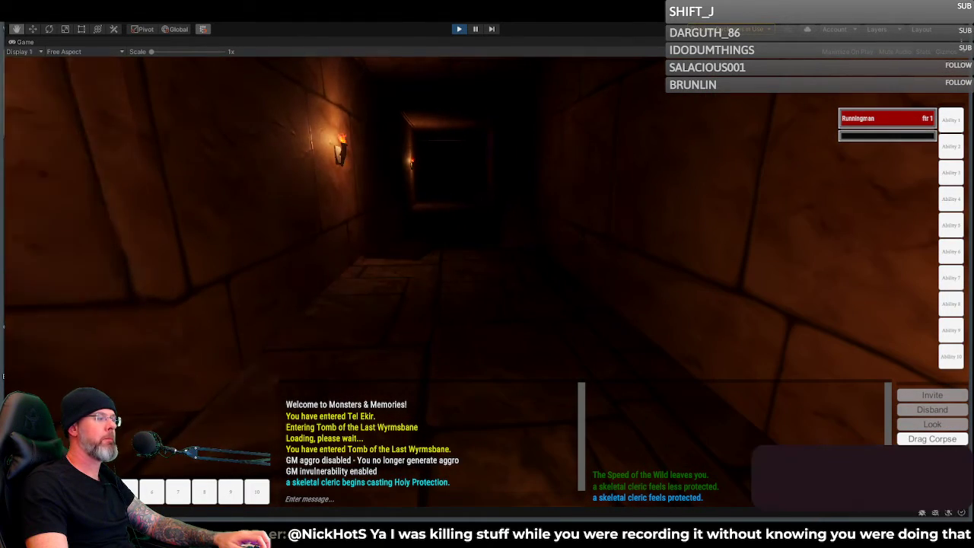
Step: Walk down the long corridor and through its turns, checking the dark stretches between the wall torches
key("w")
key("w")
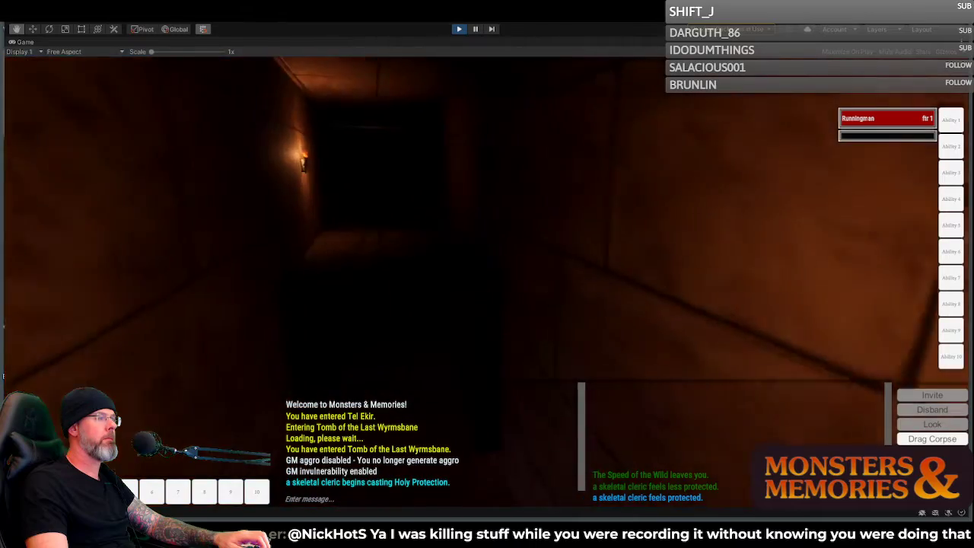
key("w")
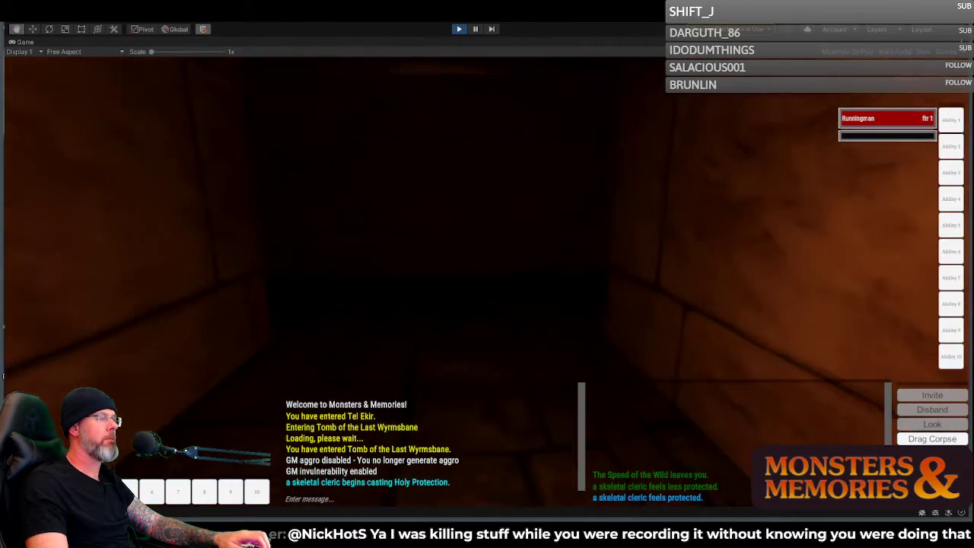
key("w")
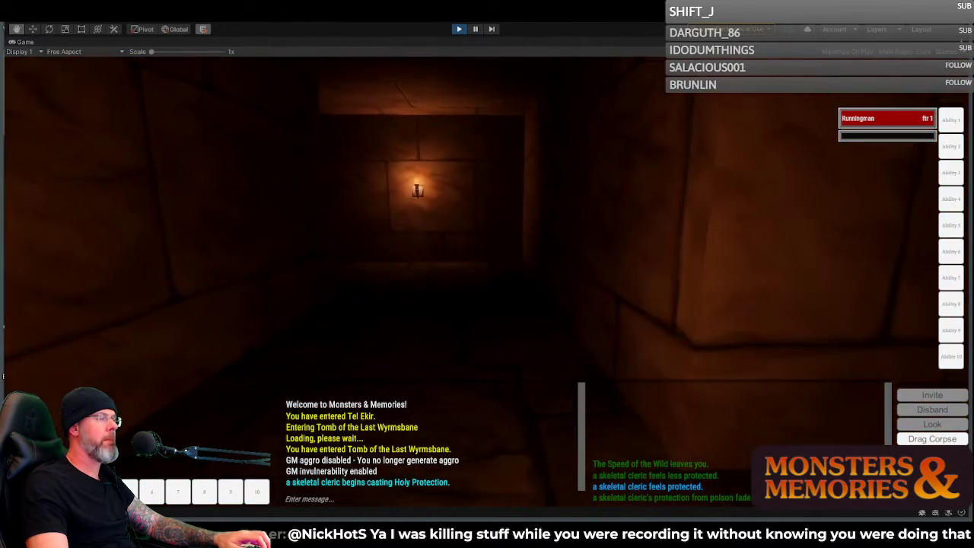
key("w")
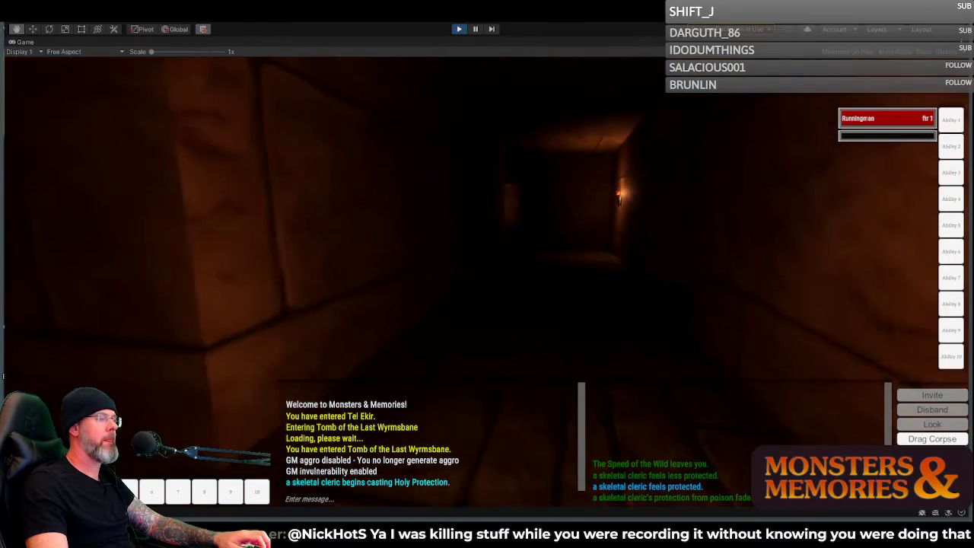
key("w")
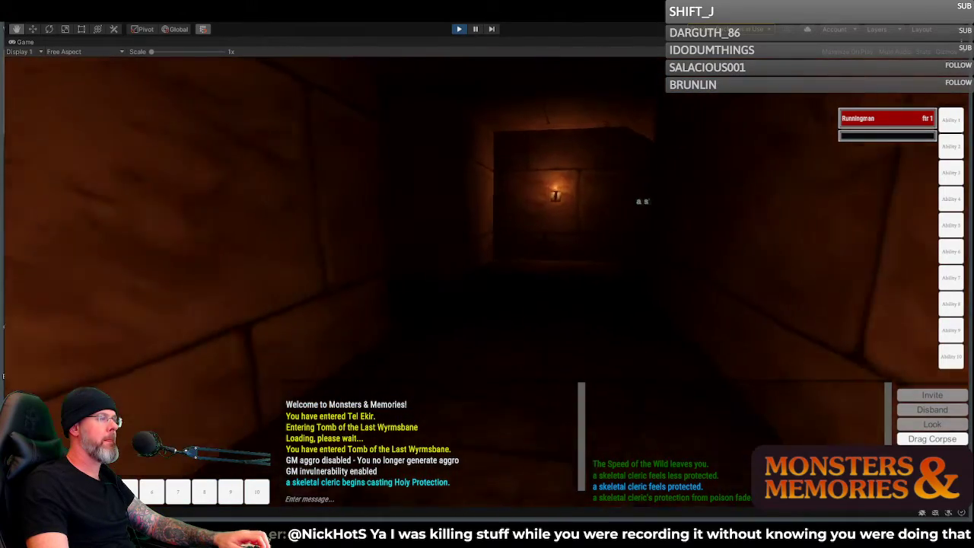
key("w")
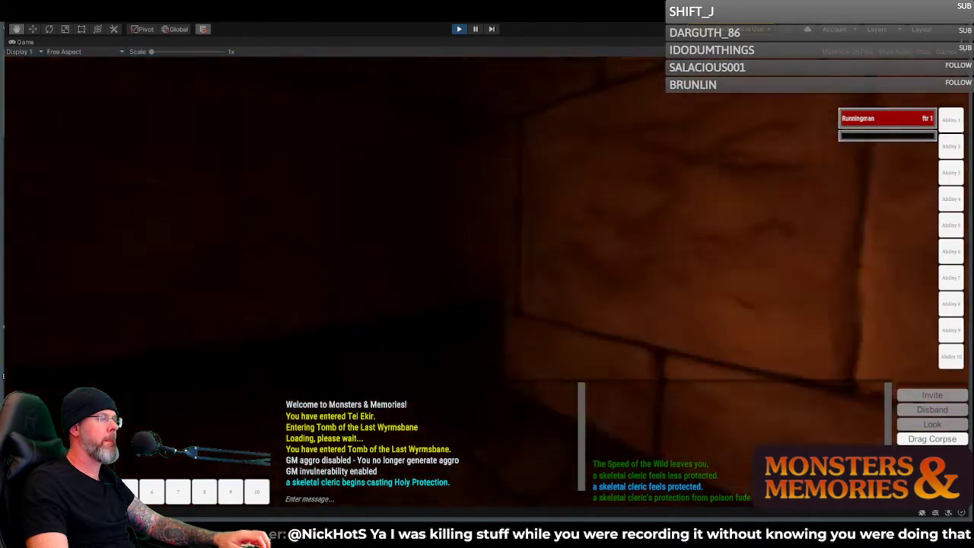
Step: Cross the dark junction and follow the corridor past the skeletal warrior toward the blue-lit passage
key("w")
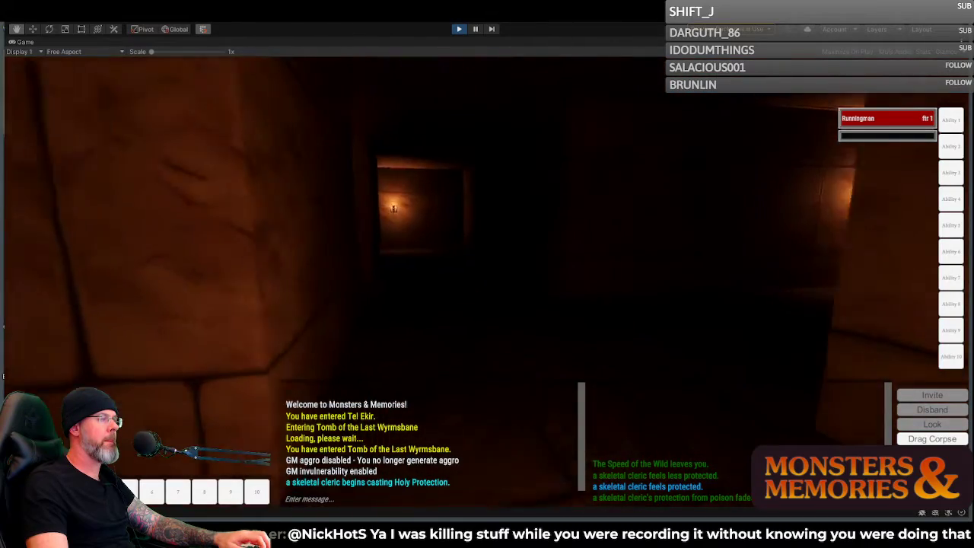
key("w")
key("w")
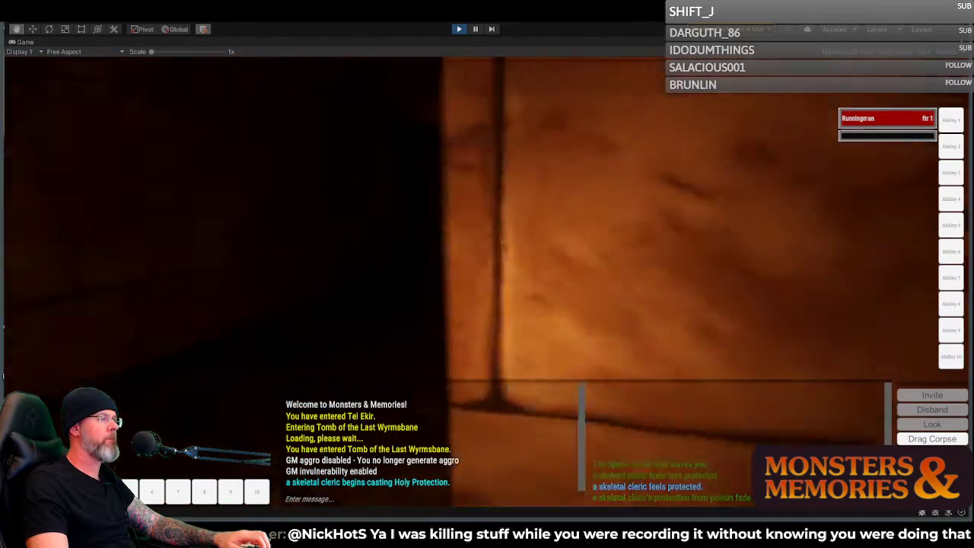
key("w")
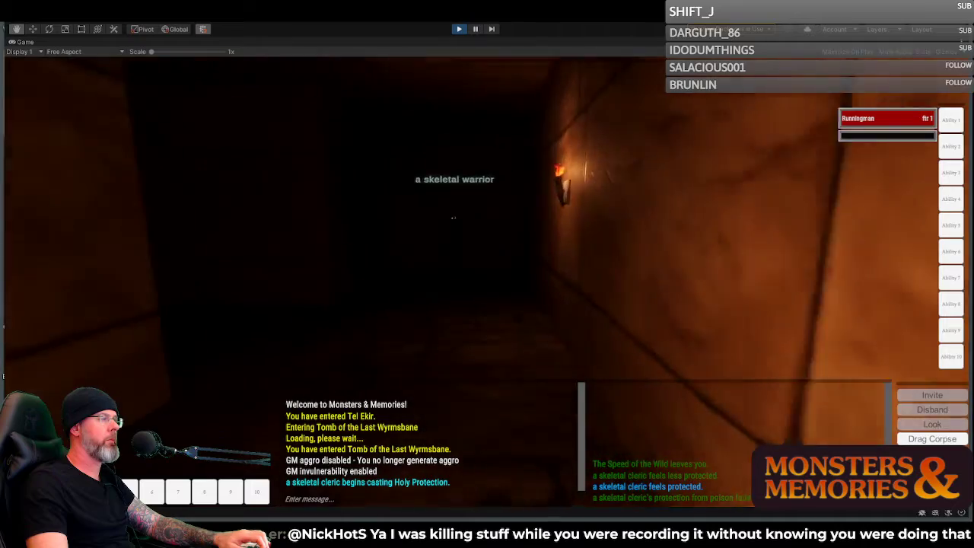
key("w")
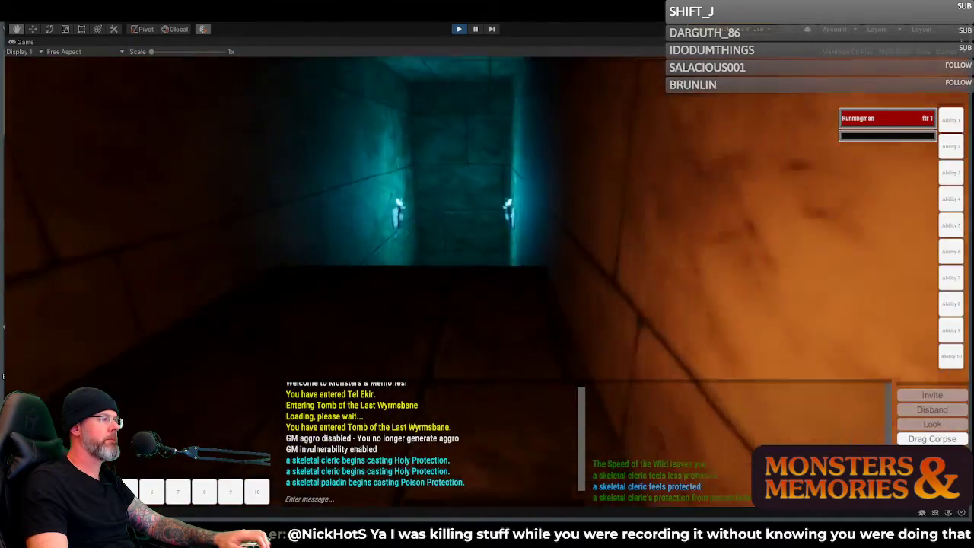
Step: Approach the skeletal paladin near the blue-lit passage and examine its spell glow and glowing eyes in the dark
key("w")
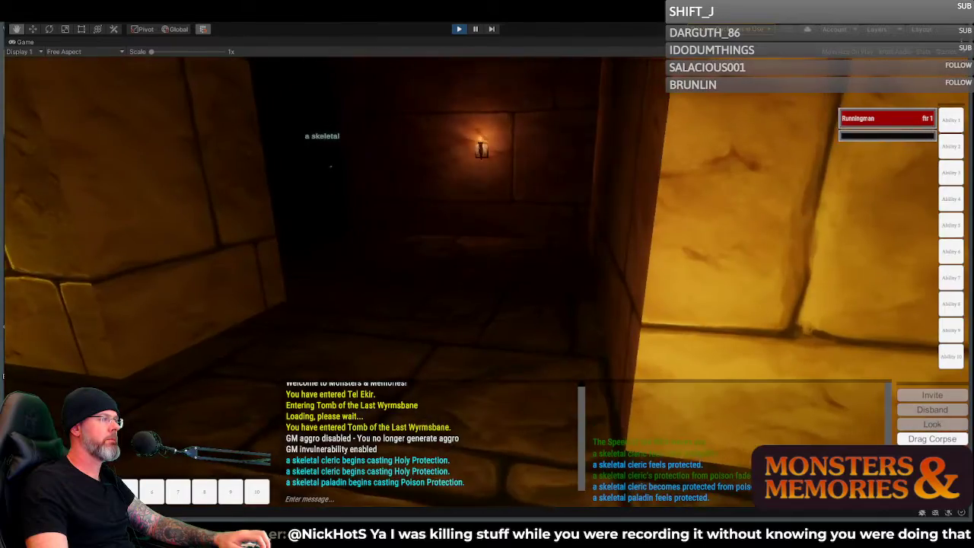
key("w")
key("s")
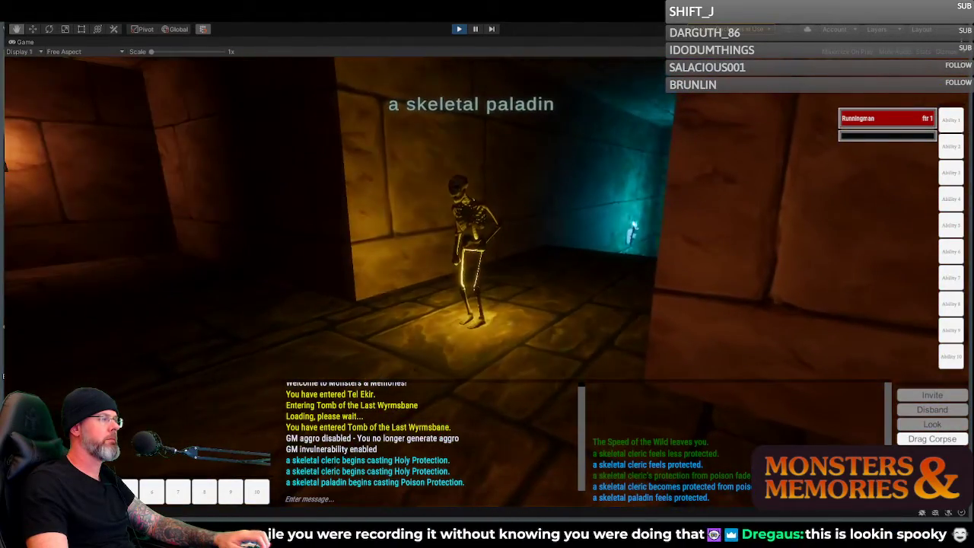
key("a")
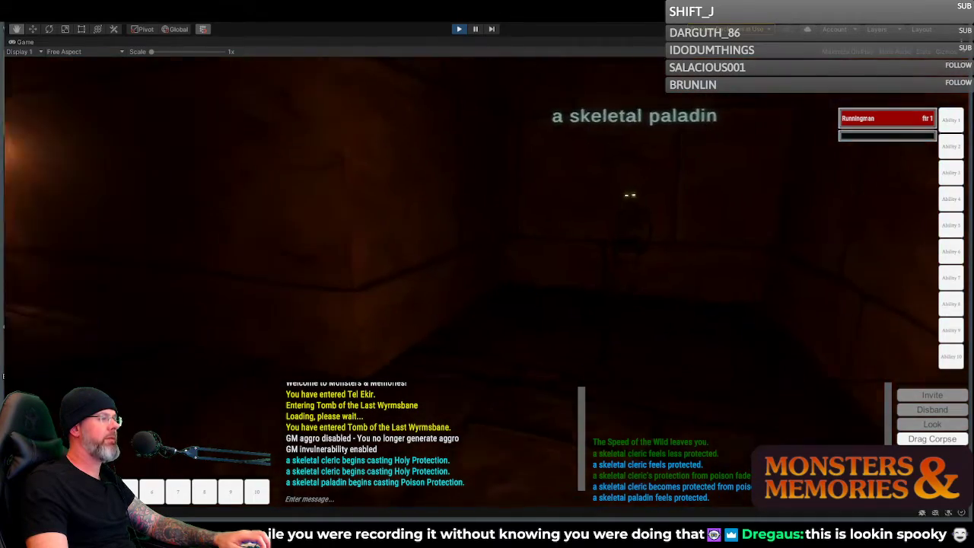
Step: Enter the furnished tomb room and look around at its table, skeleton, barrels, crates and wall torches
key("w")
key("a")
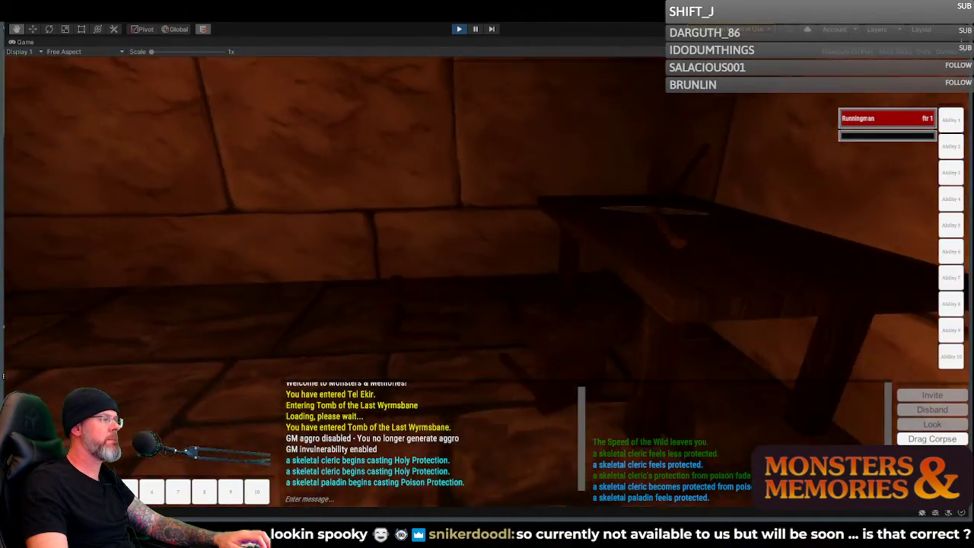
key("a")
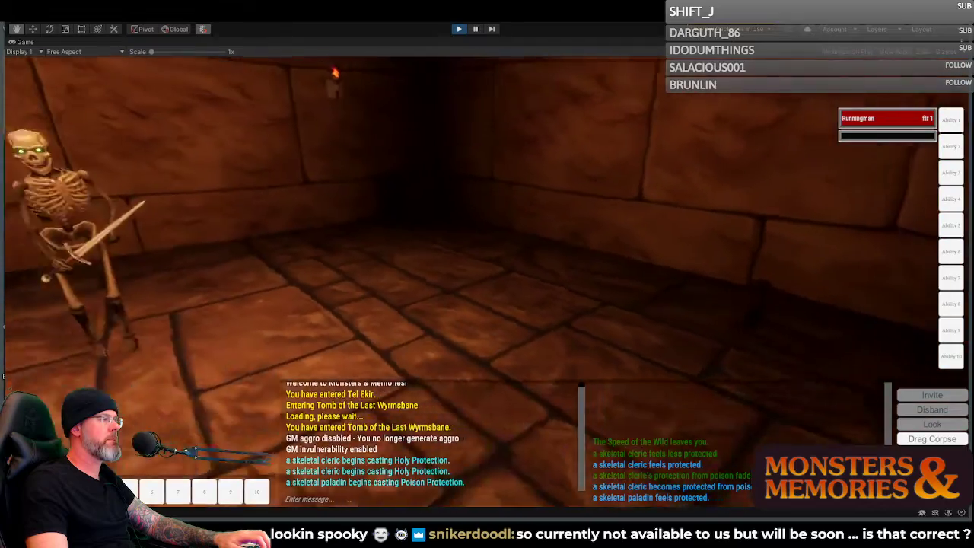
key("a")
key("w")
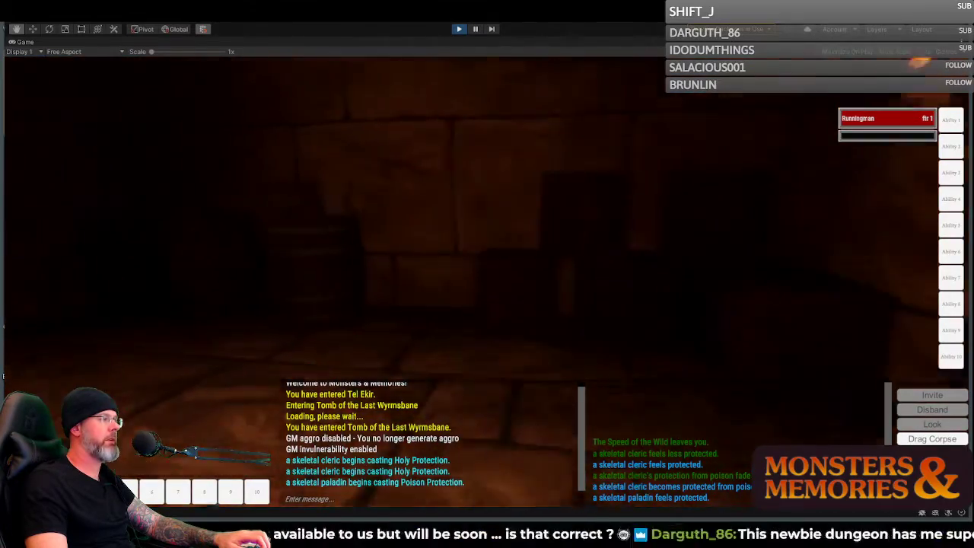
key("a")
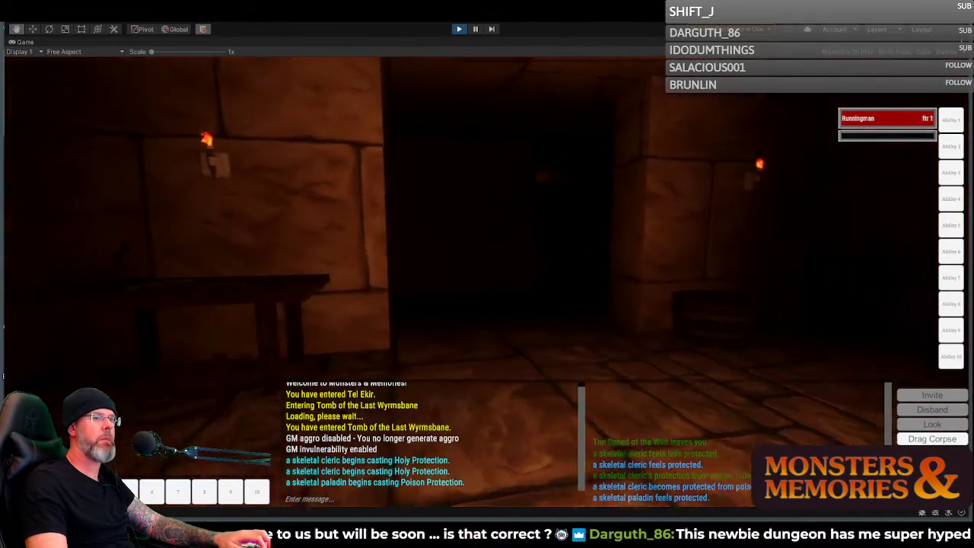
Step: Leave the furnished room and walk through the dark corridors to the passage with a row of wall torches
key("w")
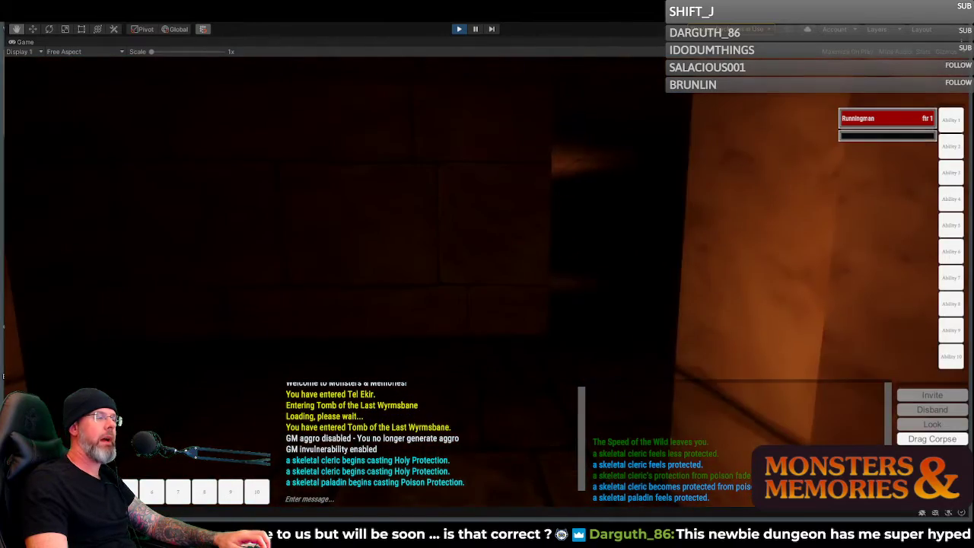
key("w")
key("a")
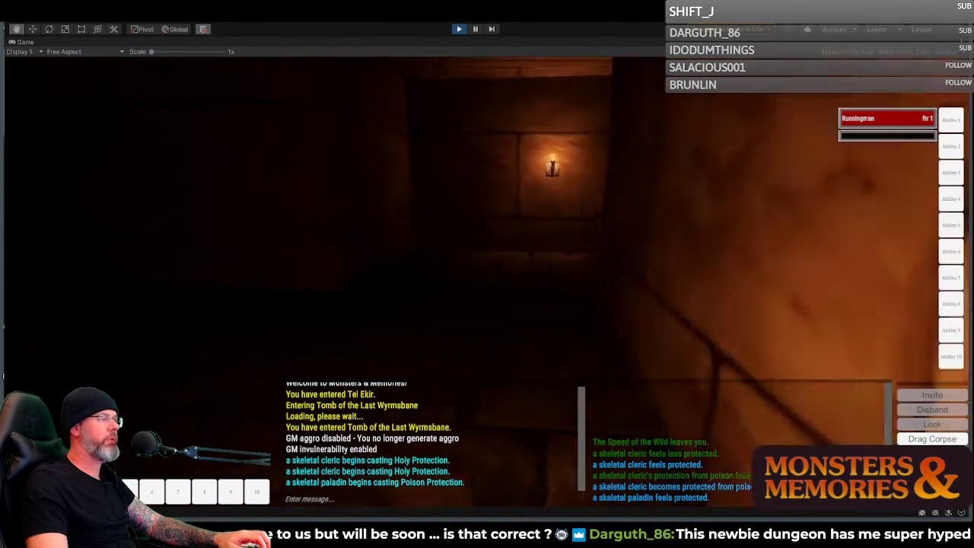
key("d")
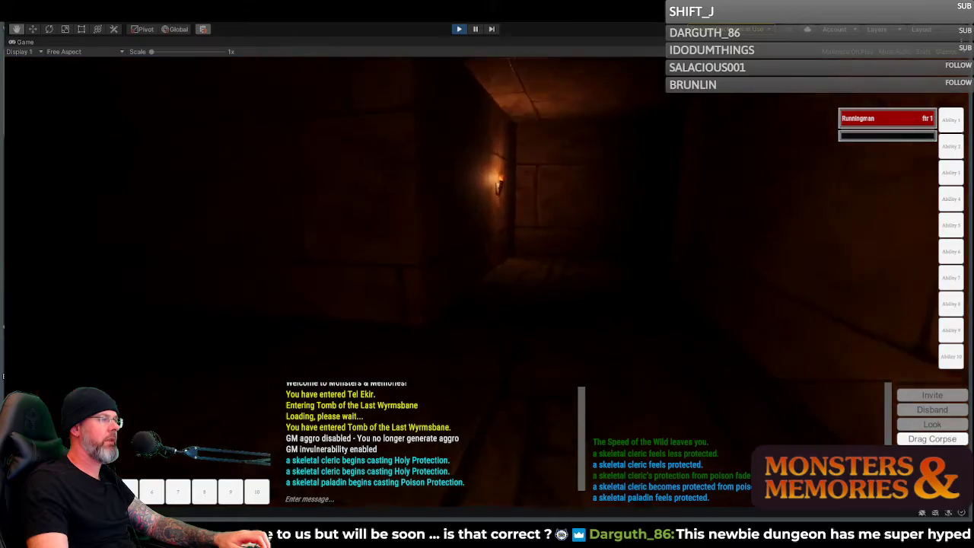
key("w")
key("d")
key("w")
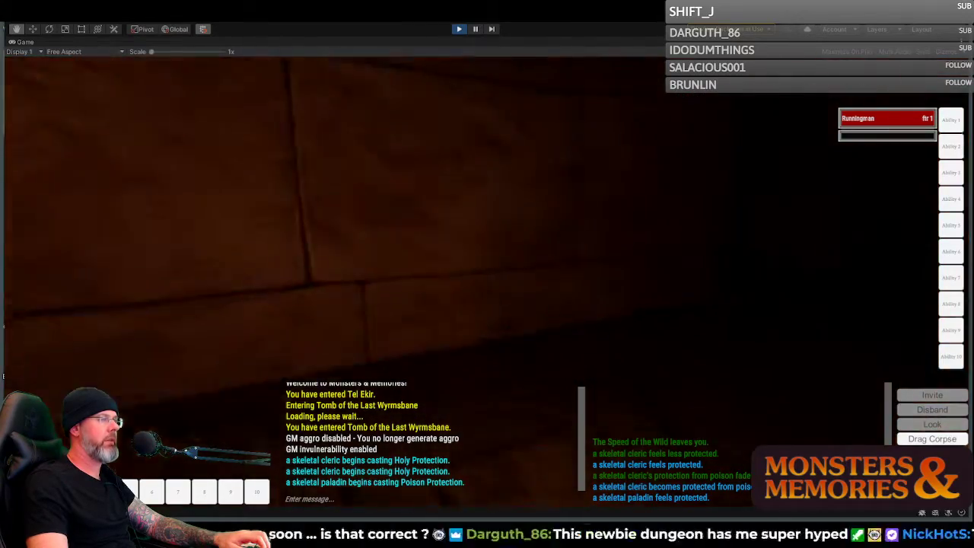
key("w")
key("a")
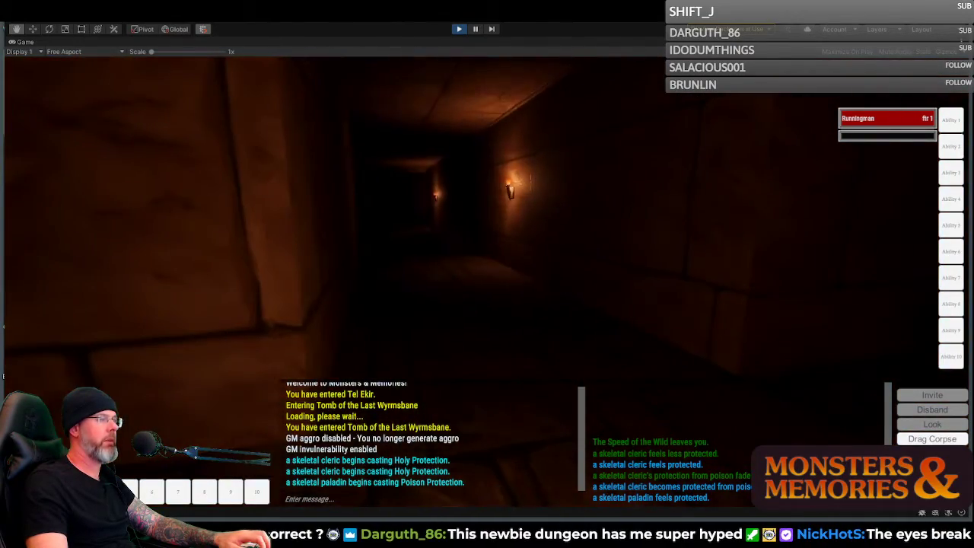
Step: Follow the tomb's torchlit corridors through their turns and check how the wall torches light the stonework
key("w")
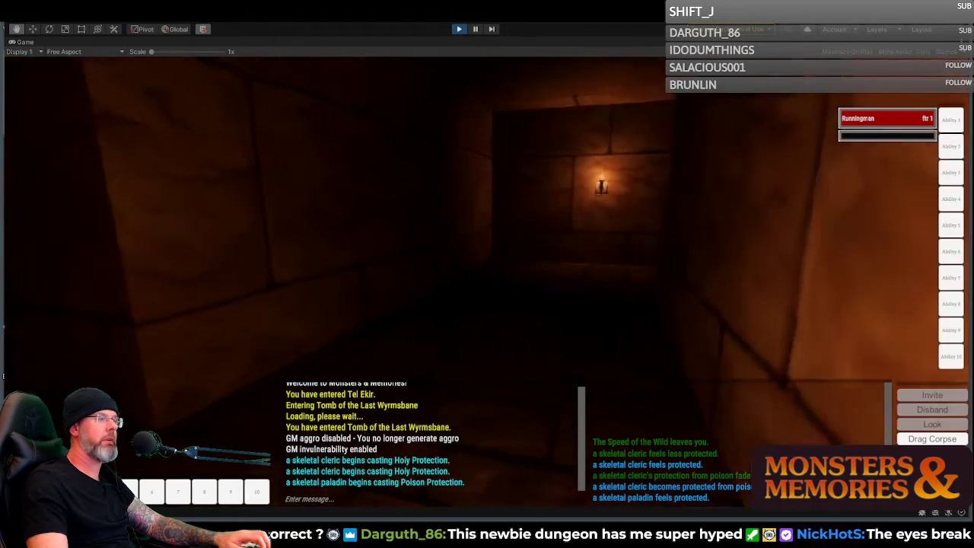
key("d")
key("w")
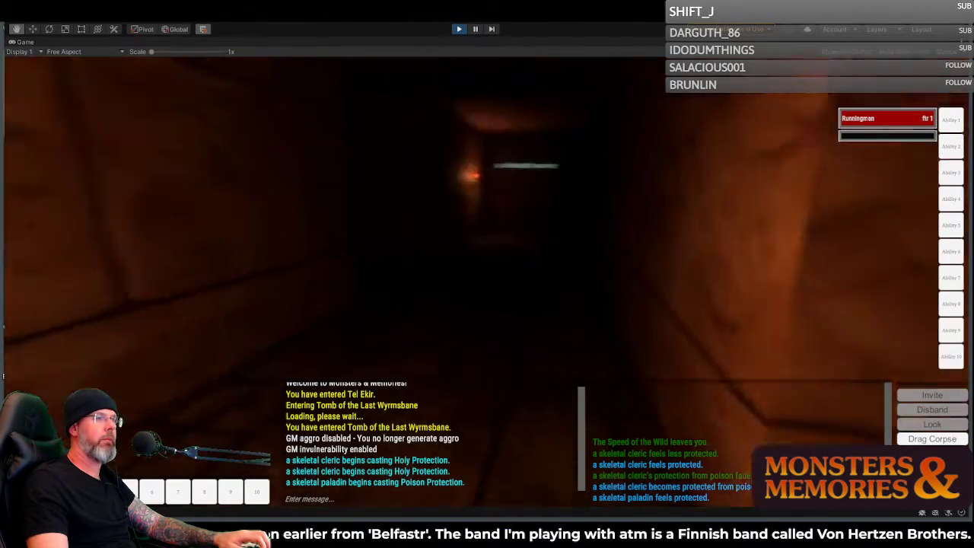
key("a")
key("w")
key("d")
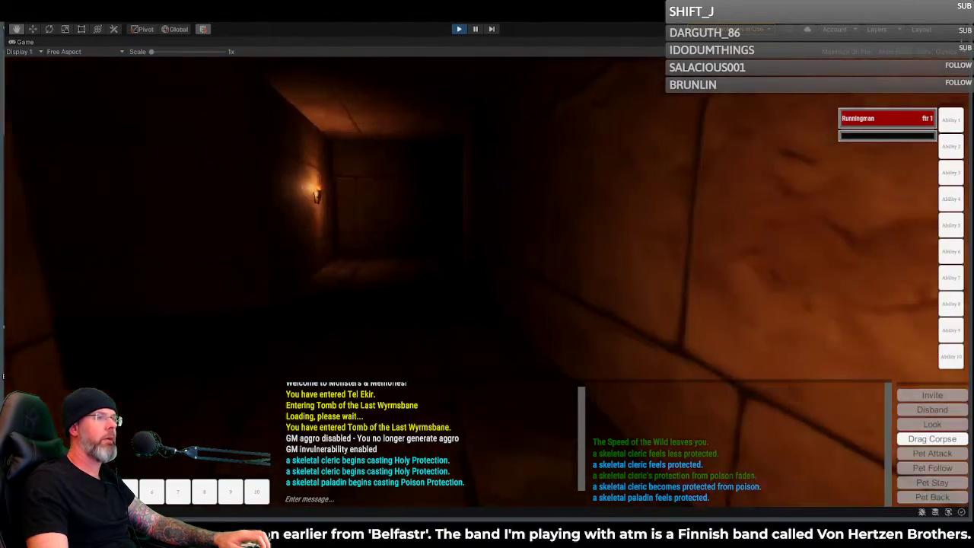
key("a")
key("w")
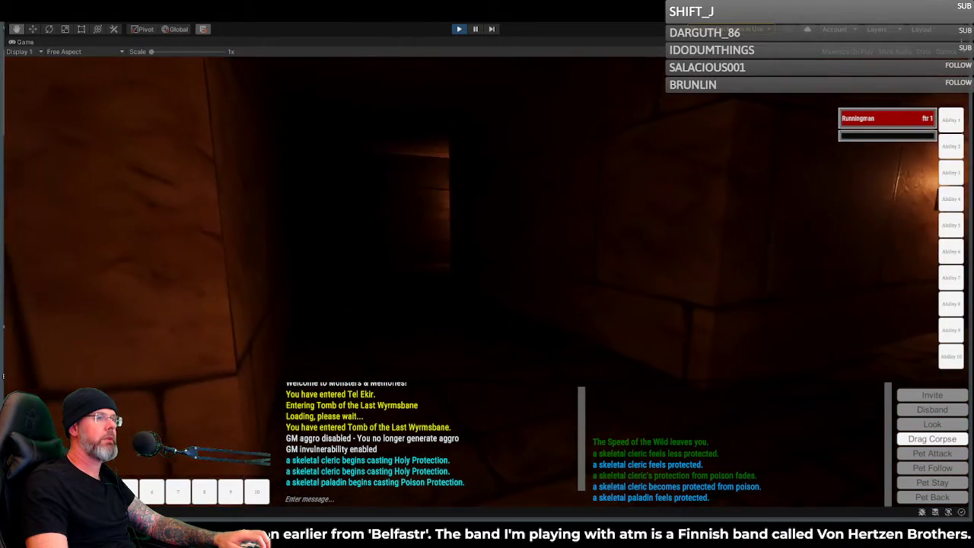
Step: Continue past the corner wall torch and look down the darker side corridors of the tomb
key("a")
key("w")
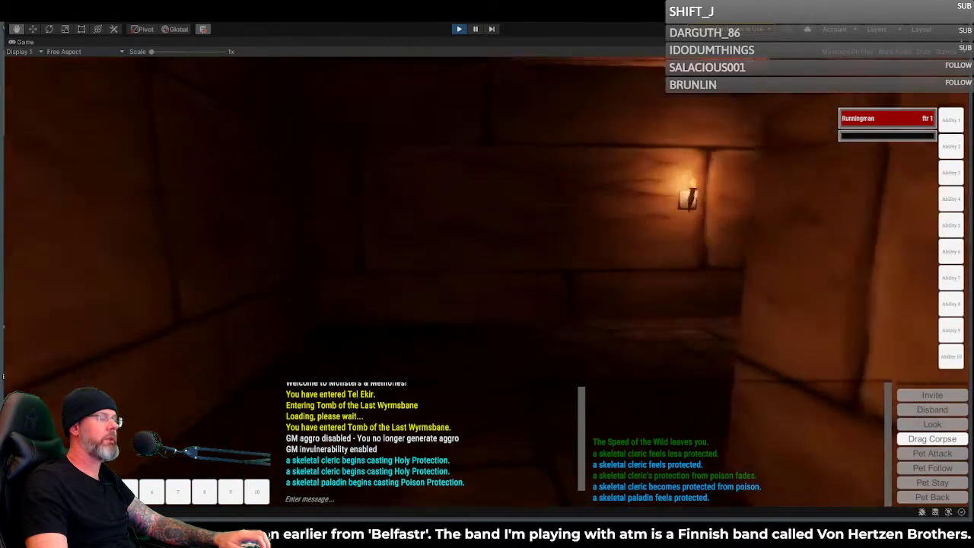
key("d")
key("w")
key("a")
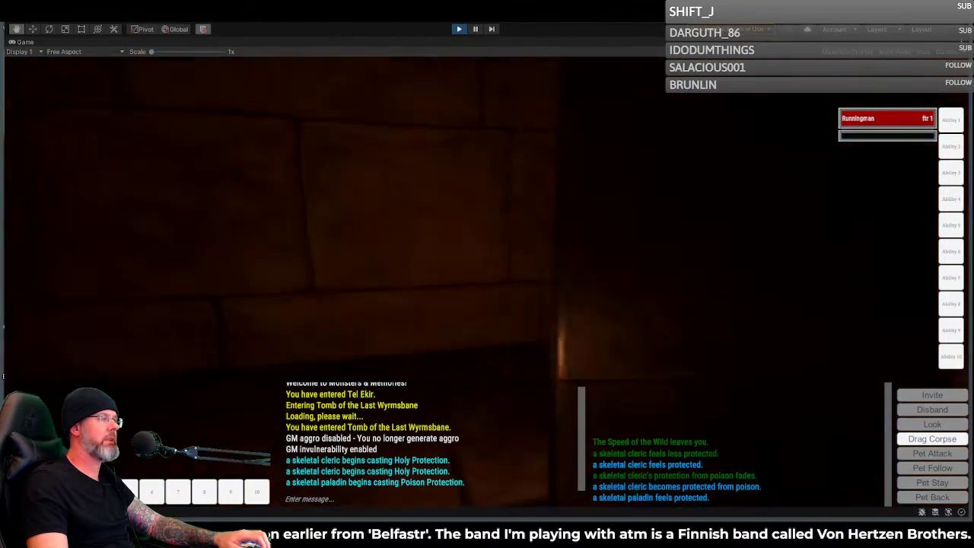
key("w")
key("d")
key("a")
mouse_move(575, 237)
right_mouse_down()
mouse_move(456, 237)
mouse_move(575, 237)
right_mouse_up()
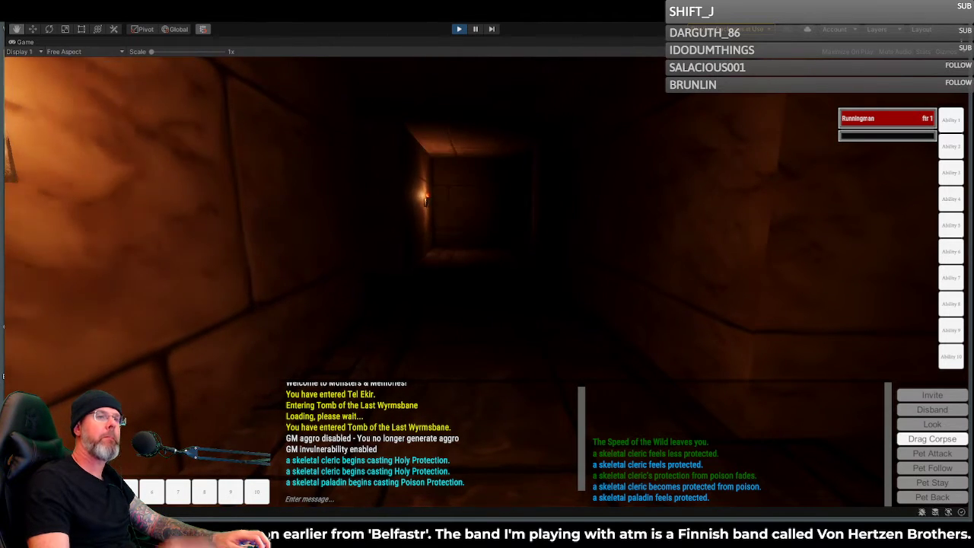
Step: Walk to the torchlit room with the zombie laborers and look around it
right_click_drag(750, 179, 179, 141)
key("w")
key("w")
key("w")
key("w")
key("w")
key("w")
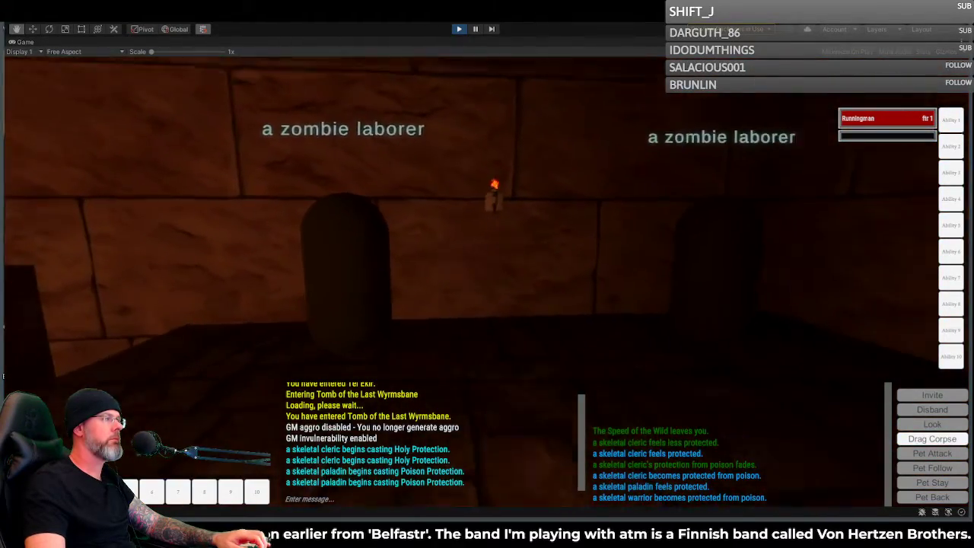
right_click_drag(487, 273, 236, 312)
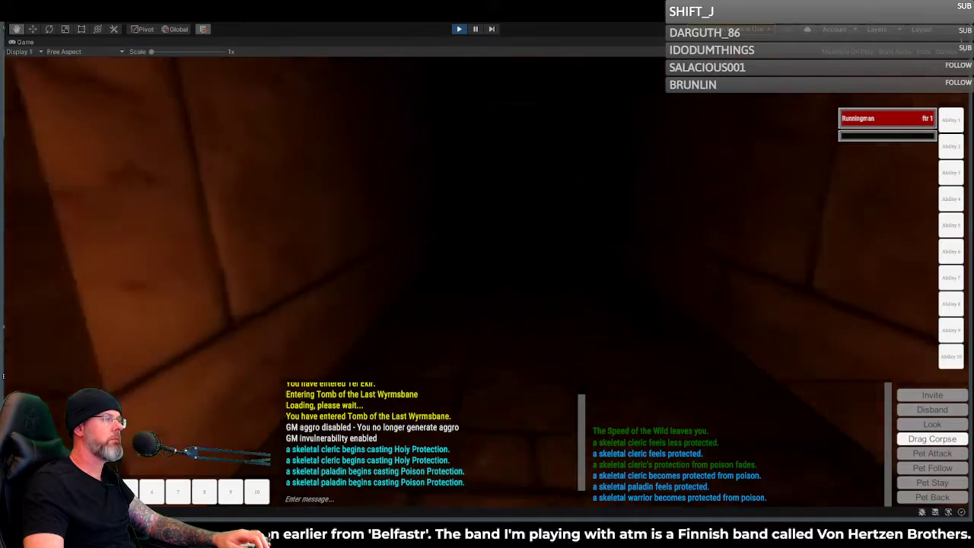
Step: Leave the zombie laborers through the dark passage and pass the stone-floored room with the skeletal warrior
key("w")
right_click_drag(487, 274, 411, 274)
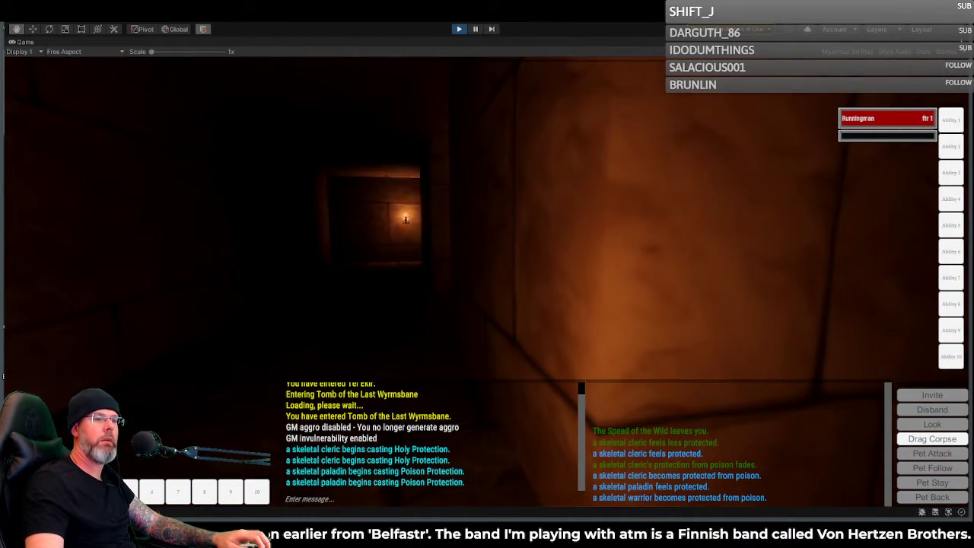
key("a")
right_click_drag(559, 270, 608, 274)
key("w")
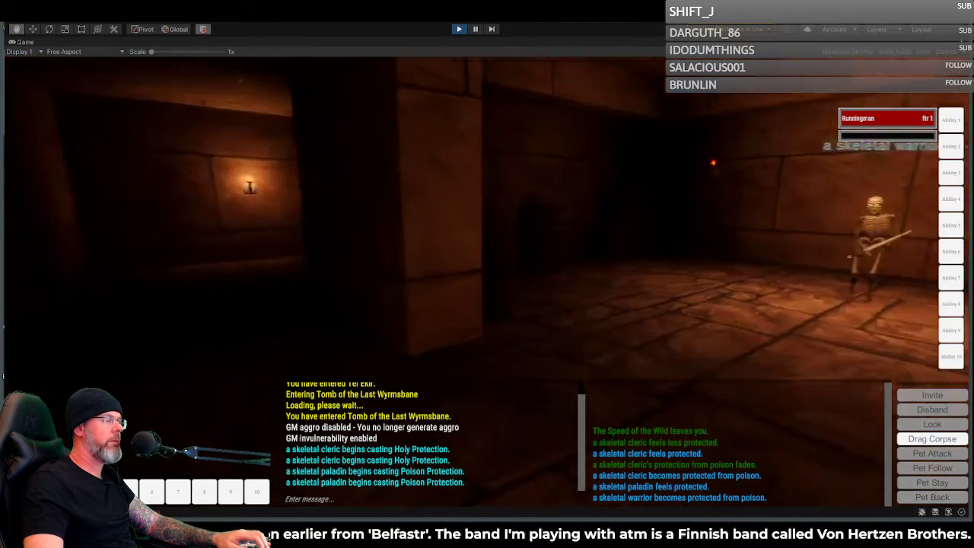
right_click_drag(487, 274, 730, 274)
key("w")
key("w")
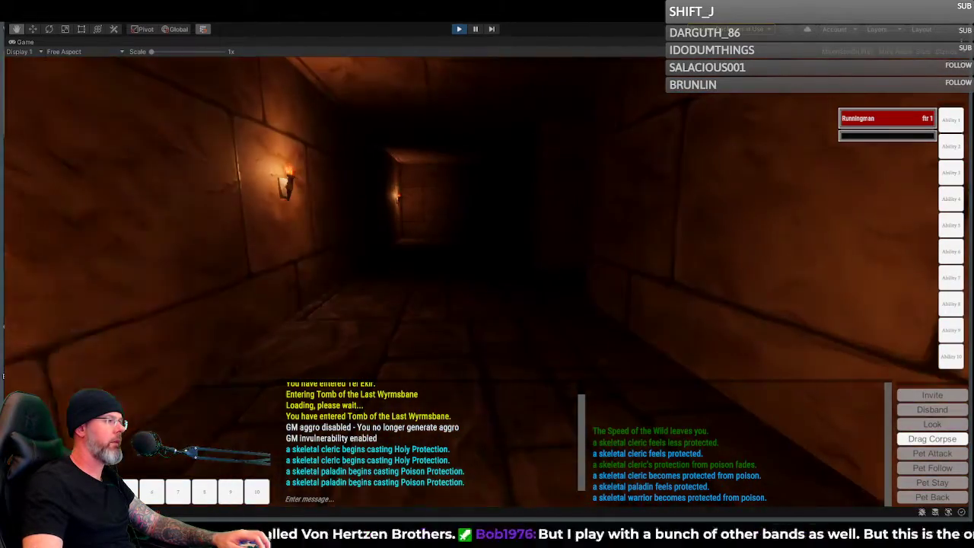
Step: Follow the torchlit corridor around its corners to the entrance of the blue-lit hall
key("w")
right_click_drag(487, 274, 319, 274)
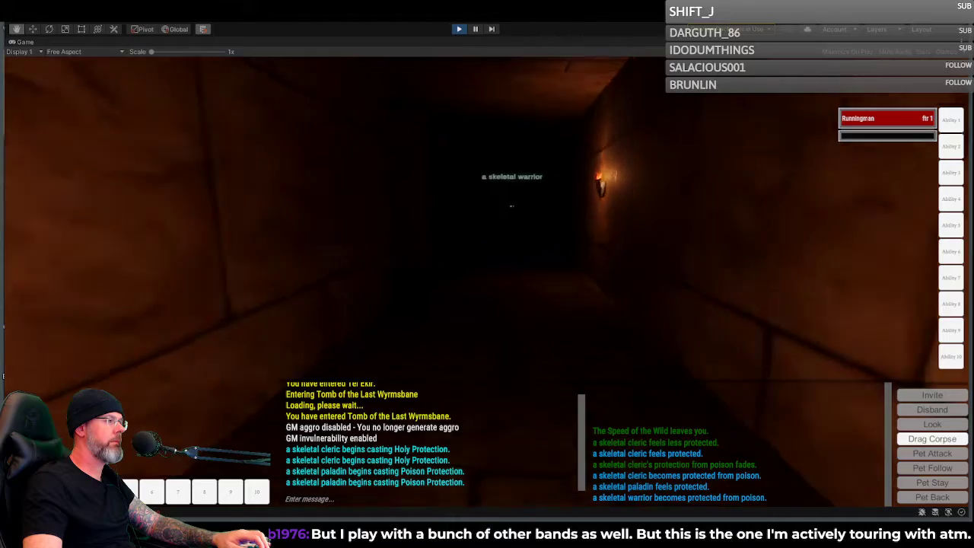
key("w")
right_click_drag(487, 274, 221, 274)
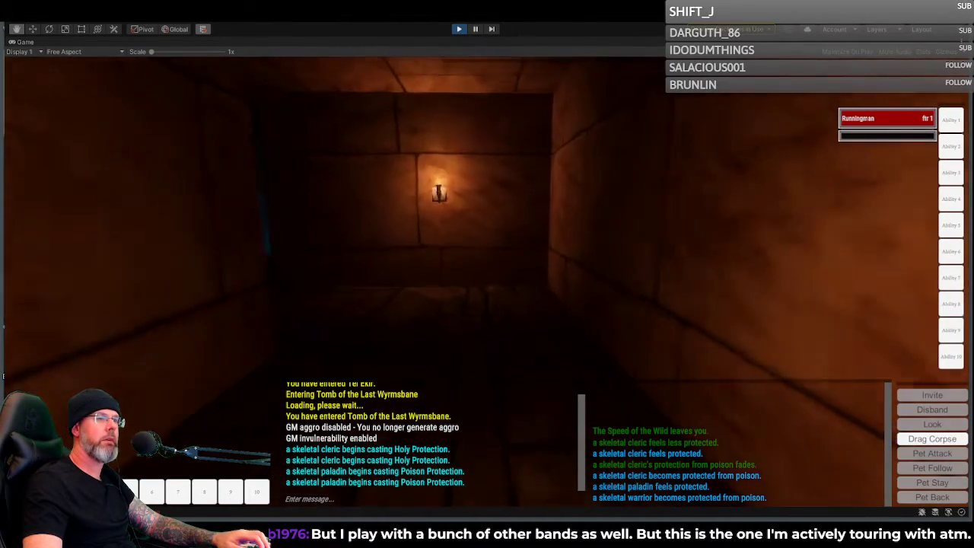
key("w")
right_click_drag(487, 274, 289, 274)
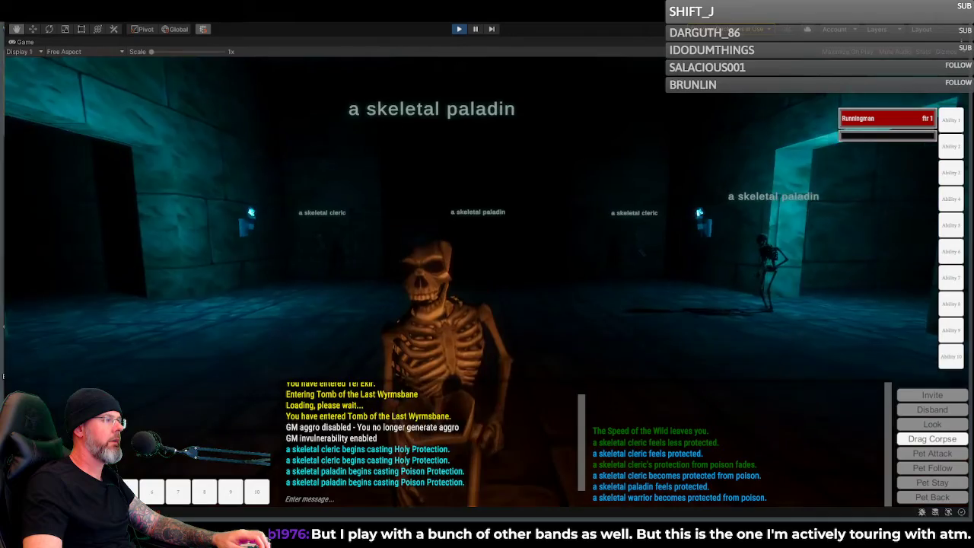
Step: Look around the blue-lit hall at its skeletal paladins, skeletal clerics, blue torches and dark doorways
key("w")
right_click_drag(487, 274, 792, 266)
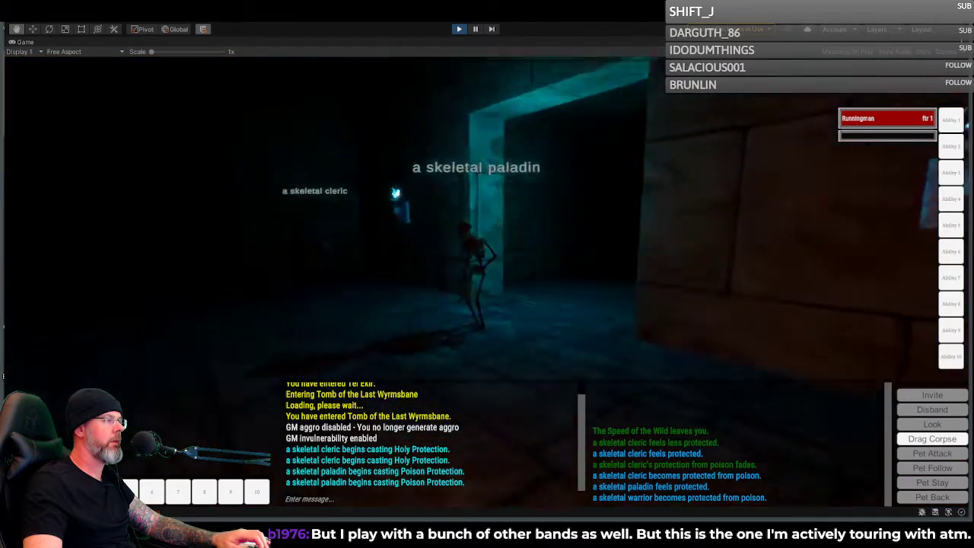
key("w")
right_click_drag(487, 274, 761, 274)
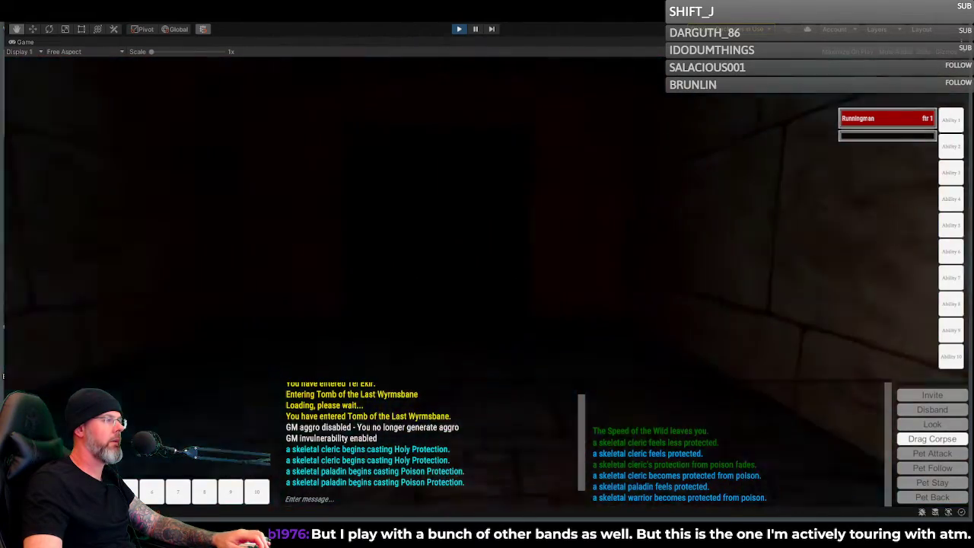
right_click_drag(487, 274, 852, 274)
key("w")
key("a")
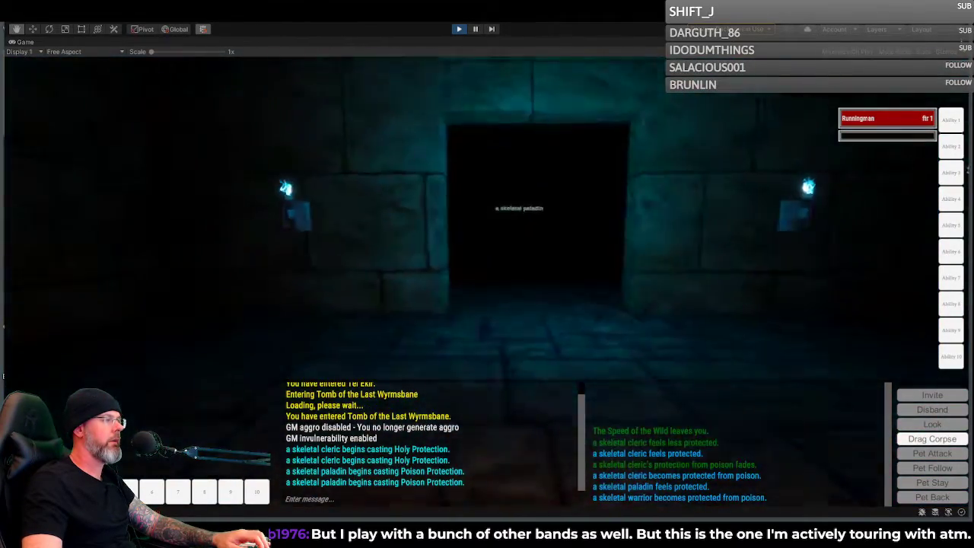
Step: Go through the doorway between the blue torches, cross the dark passage and climb the stone stairs
key("w")
key("w")
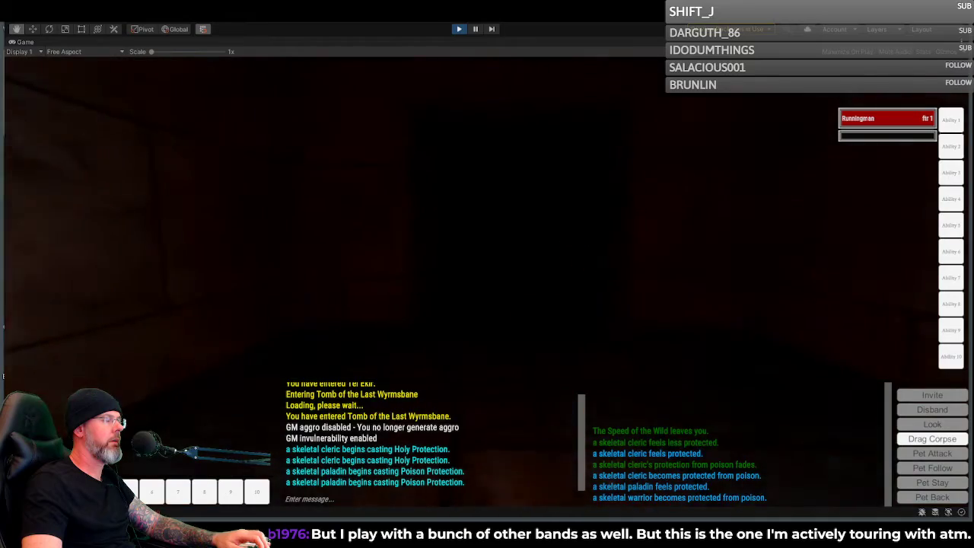
key("w")
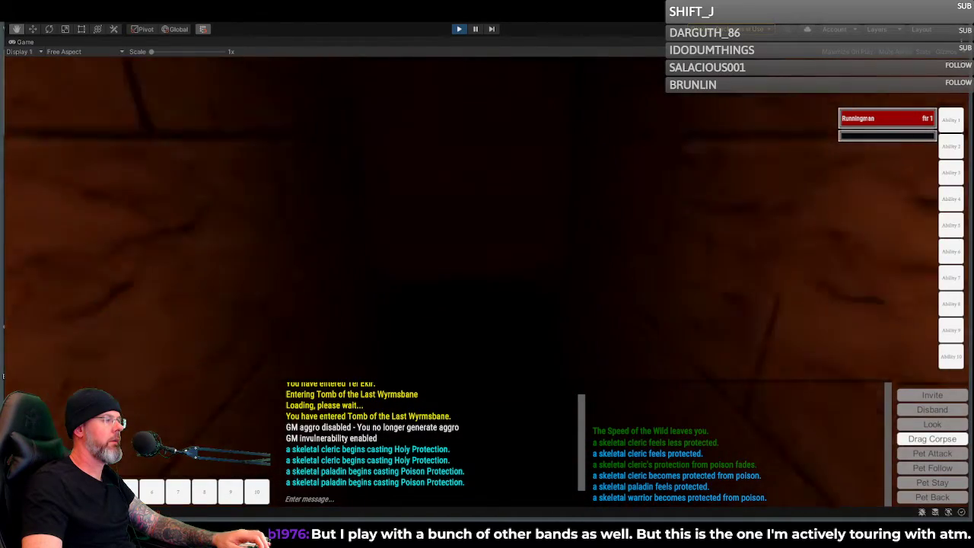
key("w")
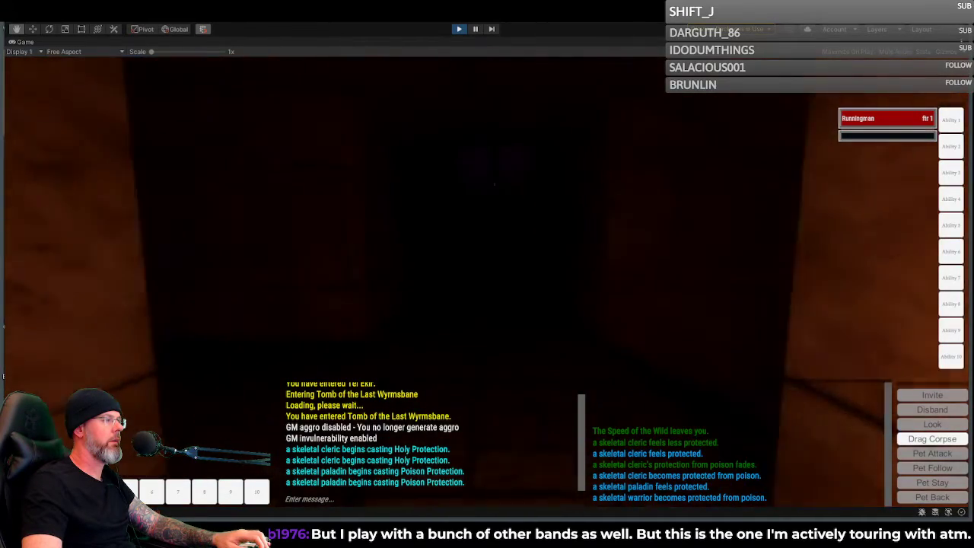
key("w")
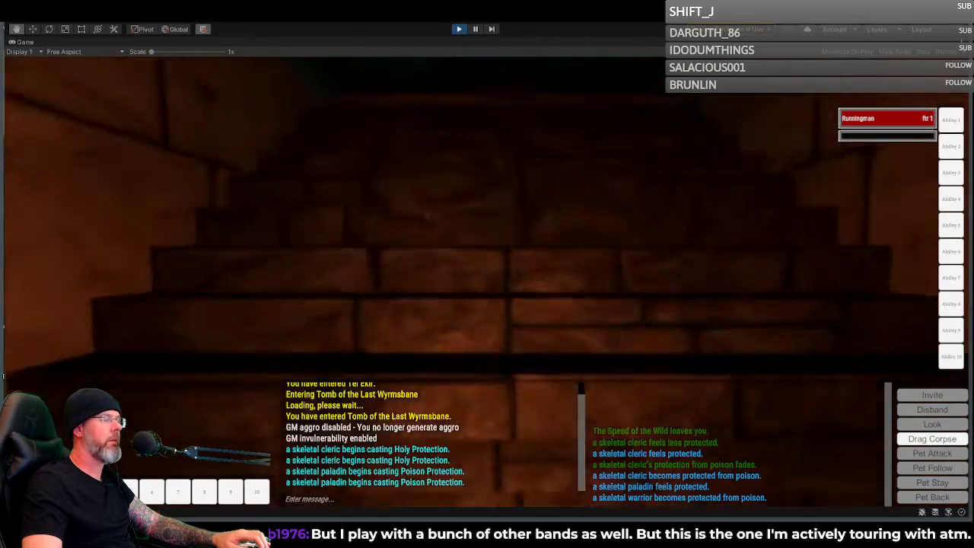
key("w")
Step: Examine the large green-lit chamber and its group of skeletal warriors from a third-person view of the character
scroll(486, 282, "down", 3)
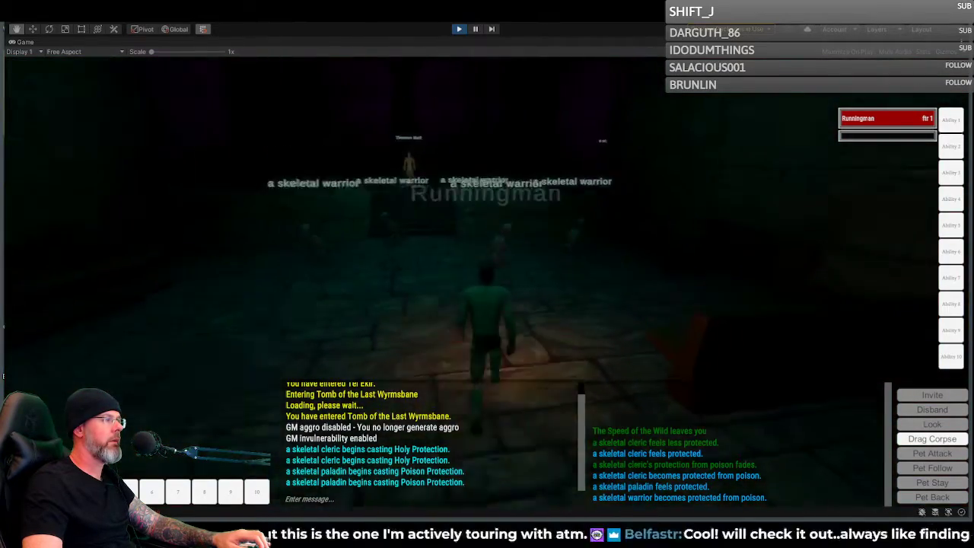
key("w")
key("d")
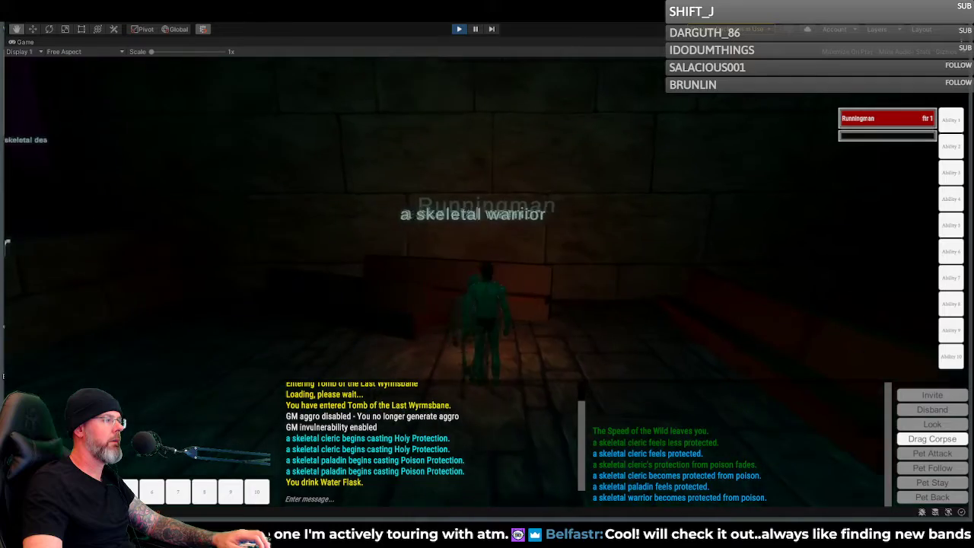
key("a")
key("w")
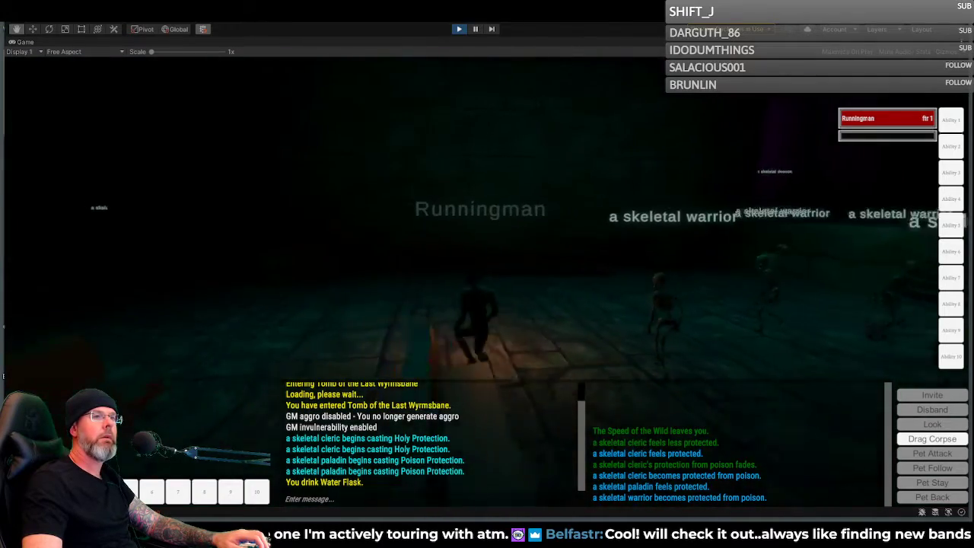
key("w")
key("d")
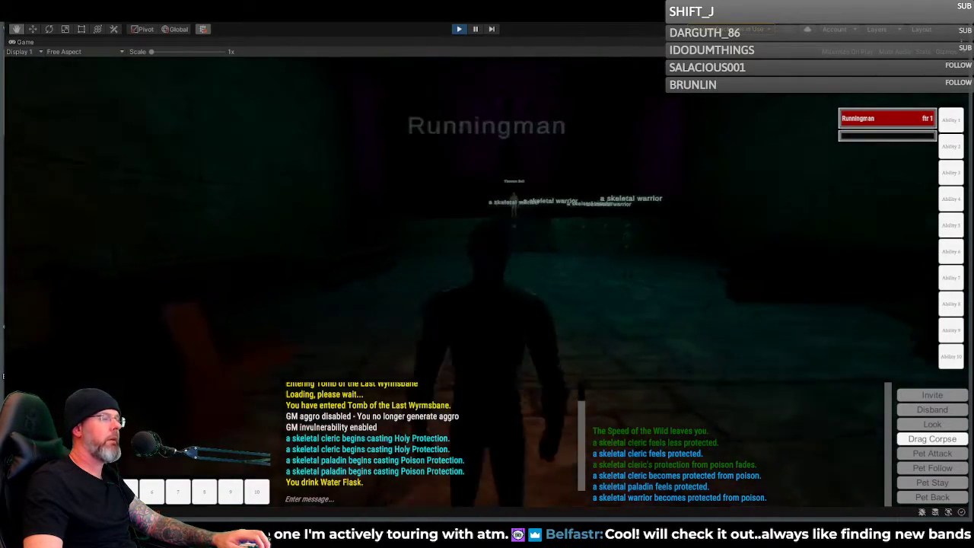
Step: Return to first-person view and examine the chamber's purple-lit dais and skeletal warriors from the top of the stairs
scroll(487, 274, "up", 3)
key("w")
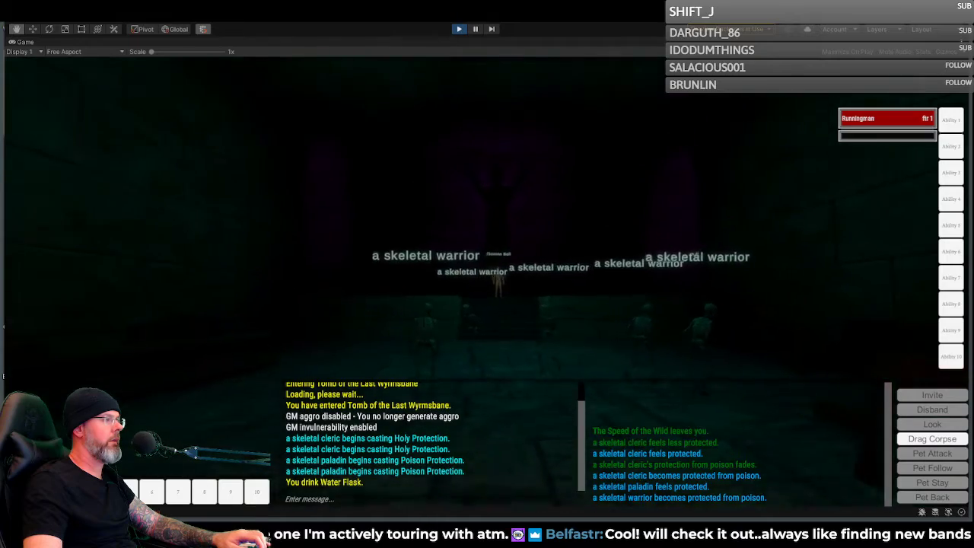
key("s")
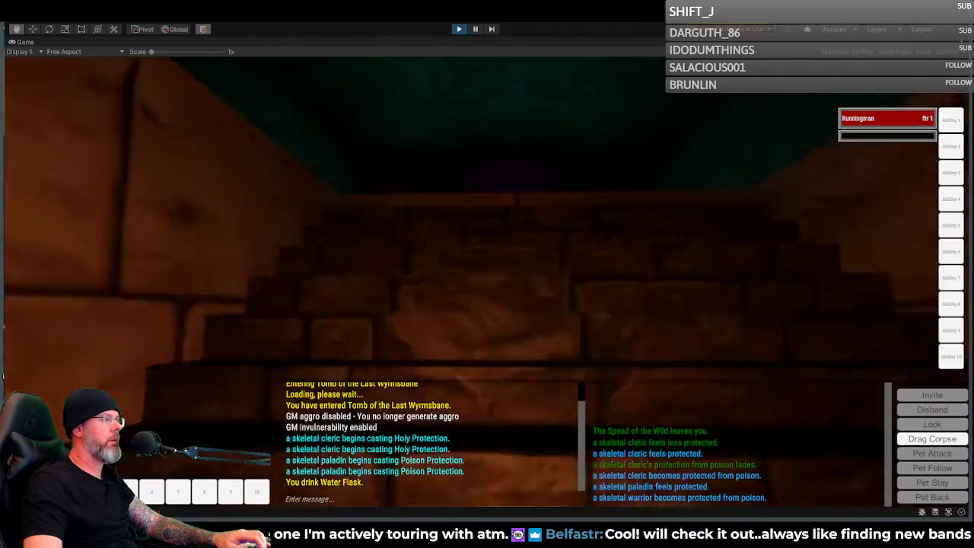
key("w")
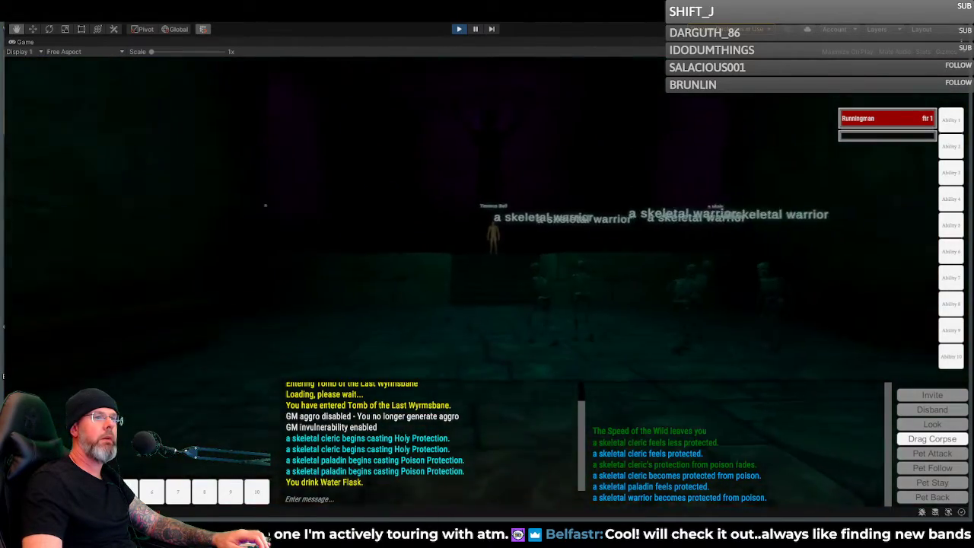
key("w")
key("d")
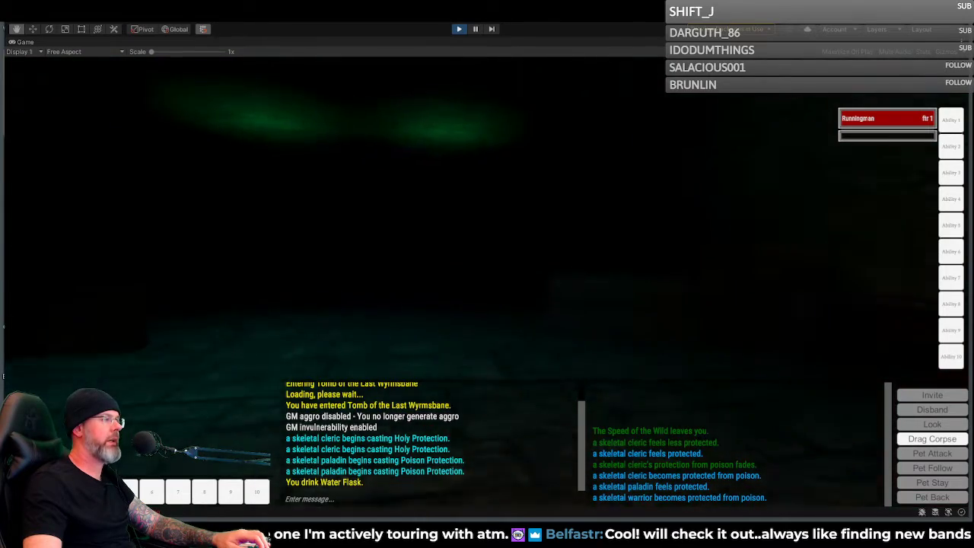
Step: Leave the large chamber down the dark stairwell and walk the unlit passage past the skeletal paladin
key("w")
key("w")
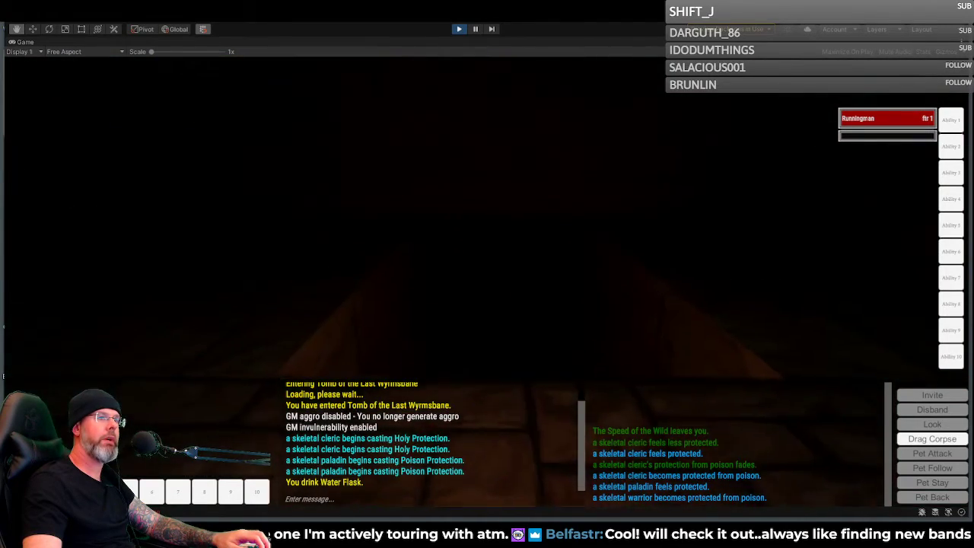
key("w")
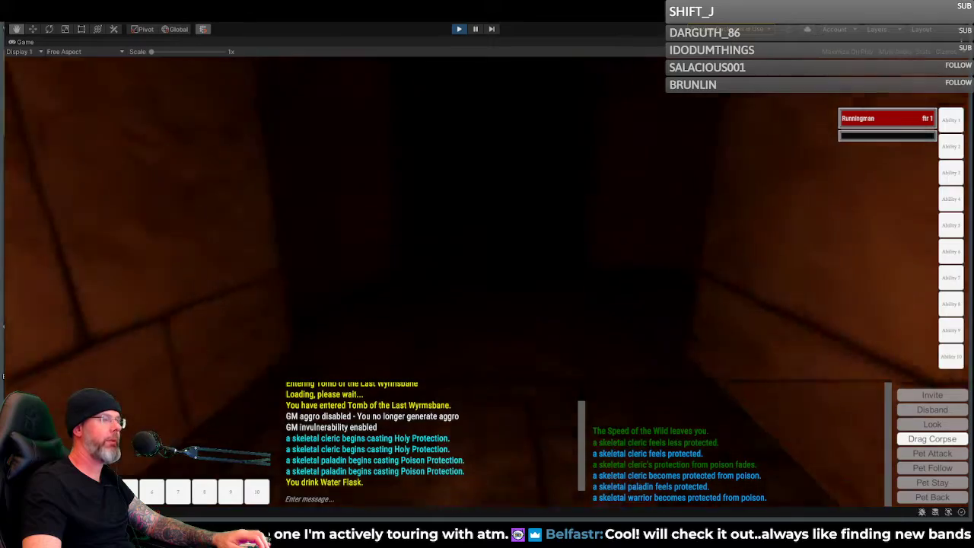
key("w")
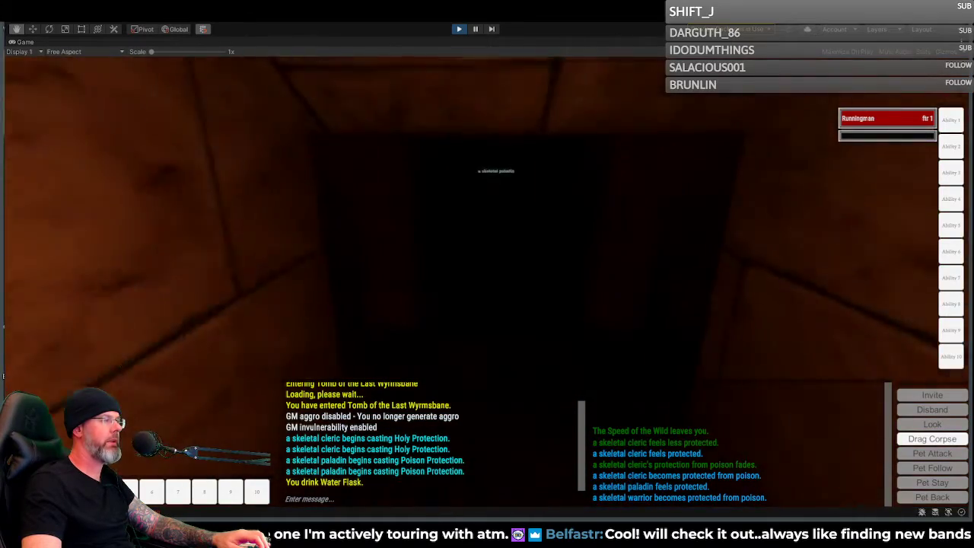
key("w")
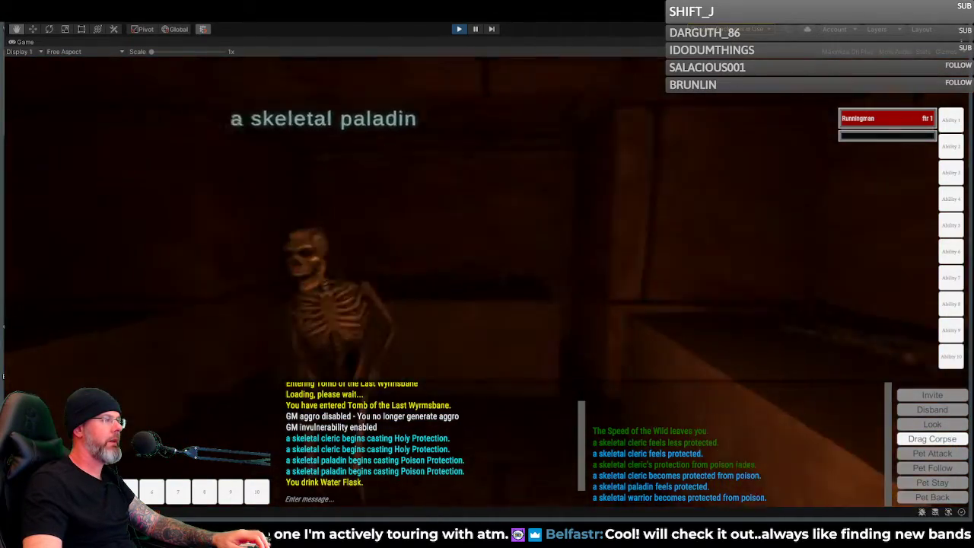
key("w")
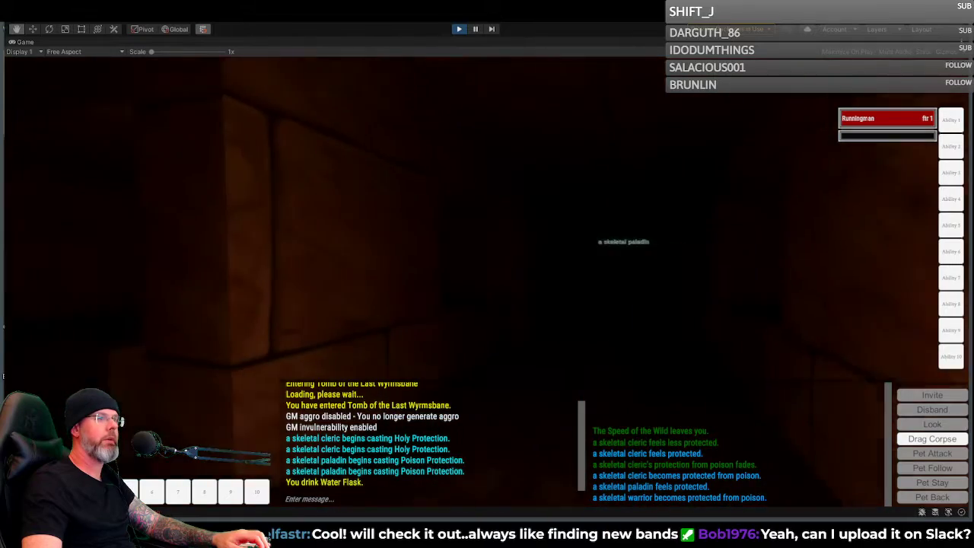
Step: Walk down the unlit passage past the skeletal paladins and enter the blue-torch chamber with the giant skeleton
key("w")
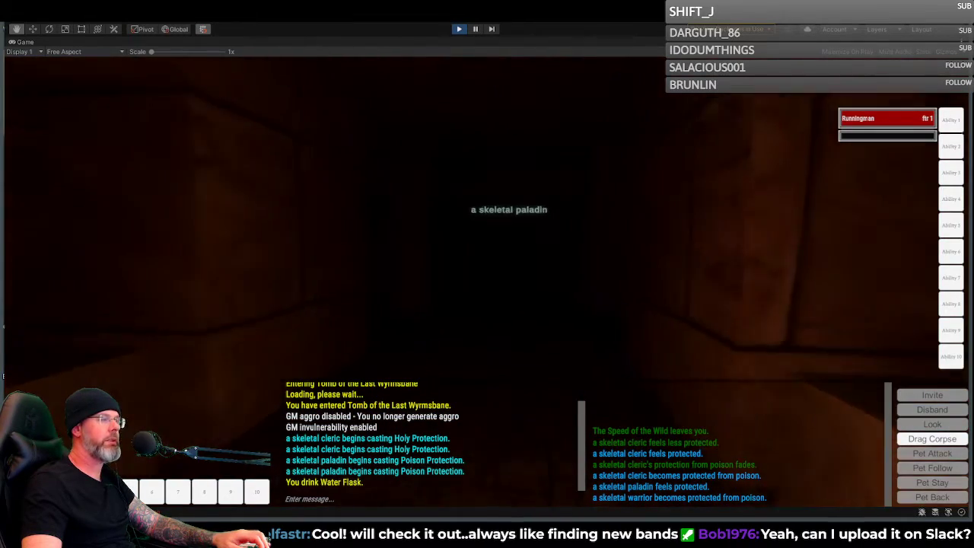
key("w")
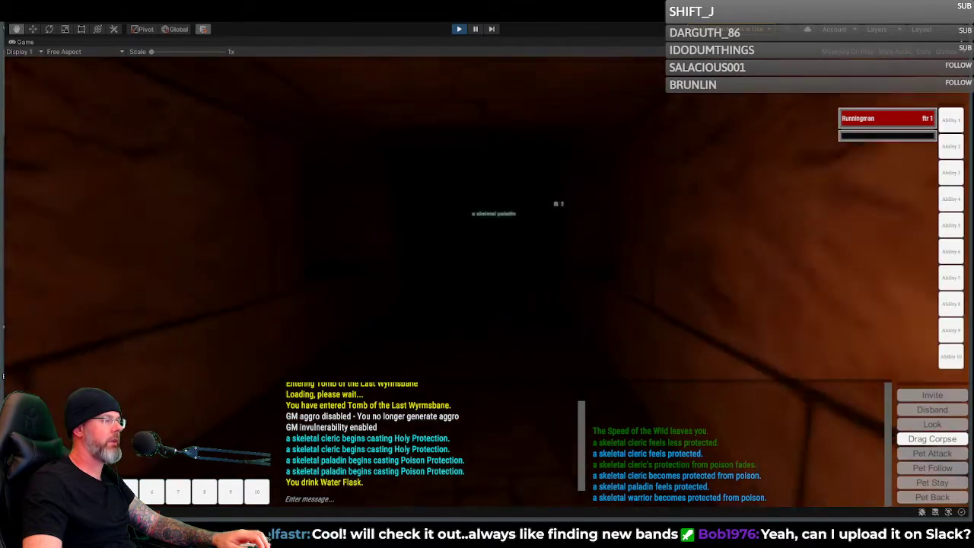
key("w")
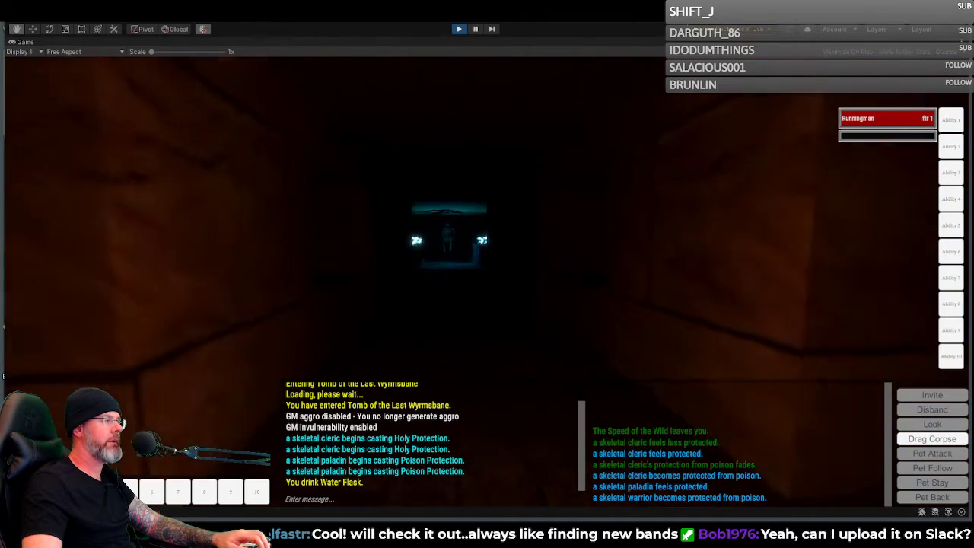
key("w")
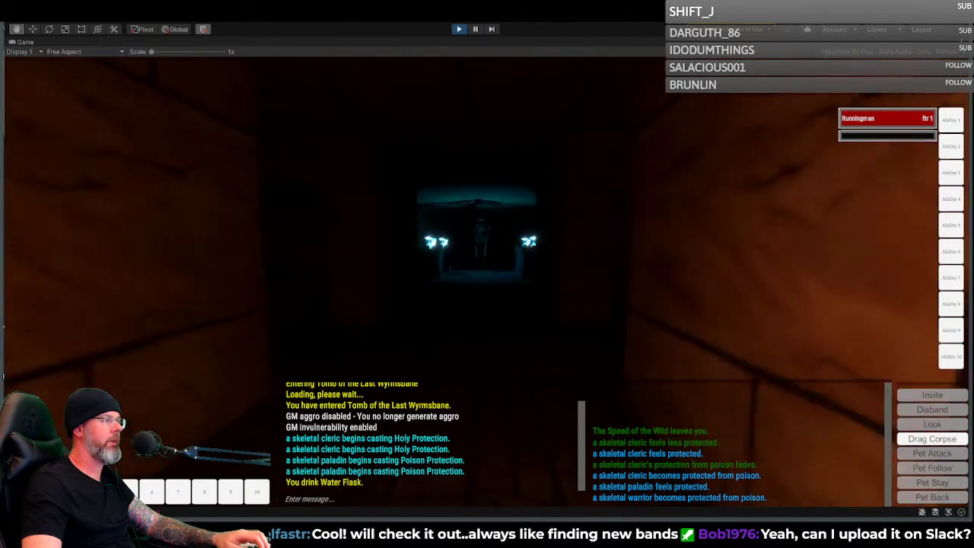
key("w")
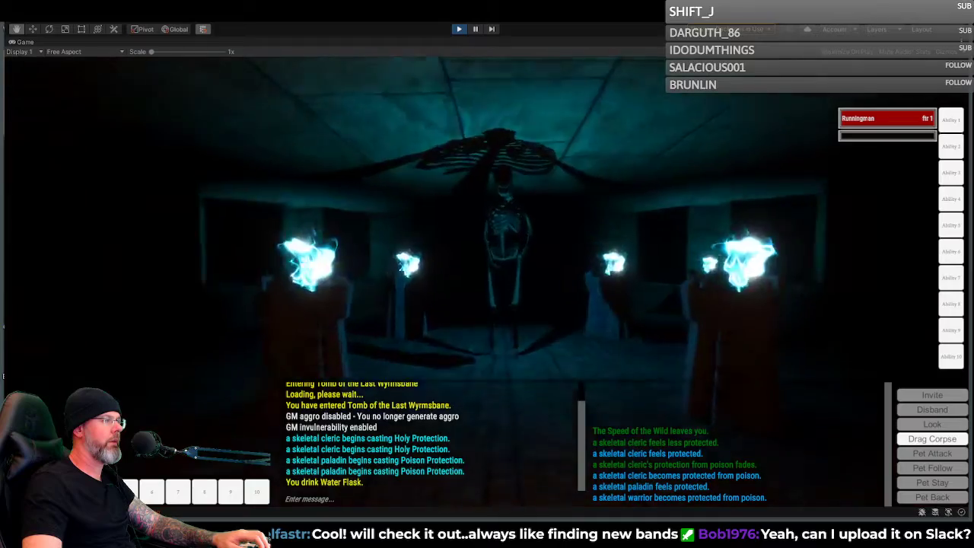
Step: Compare the character's scale with the giant skeleton in third-person view and target the Bone Construct
scroll(487, 282, "down", 5)
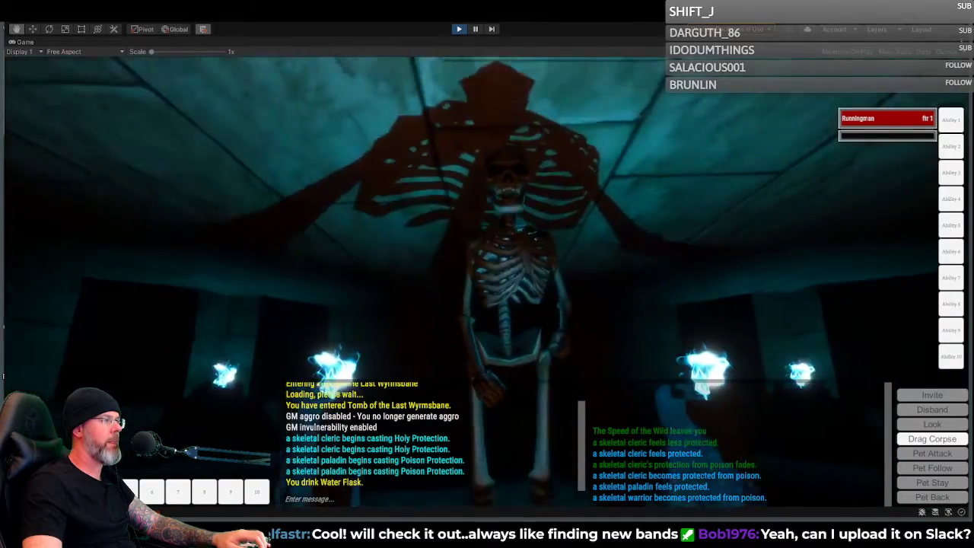
key("w")
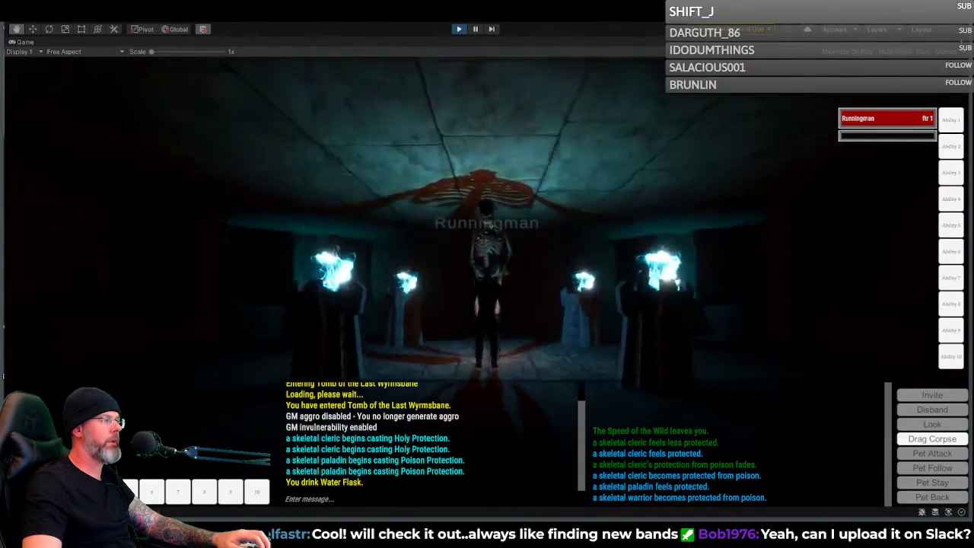
key("s")
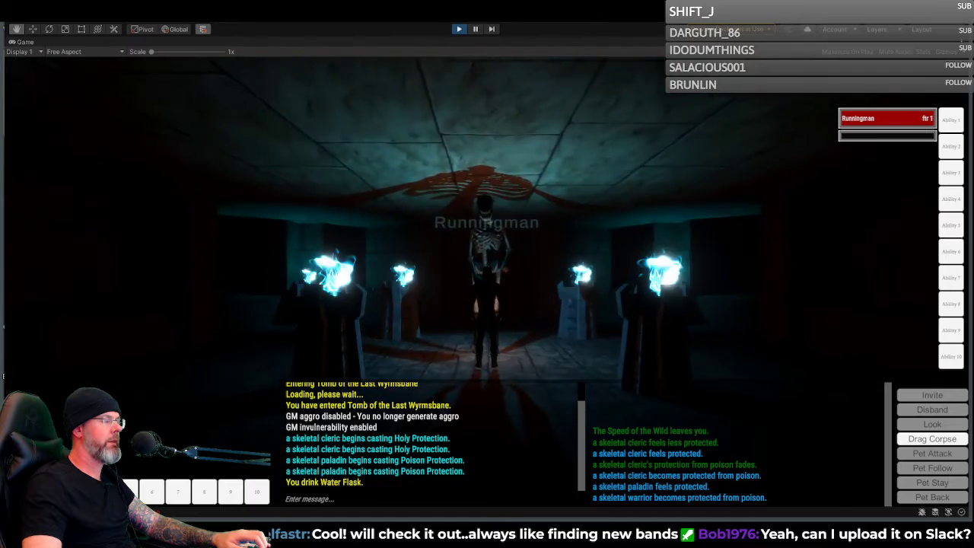
key("w")
left_click(475, 251)
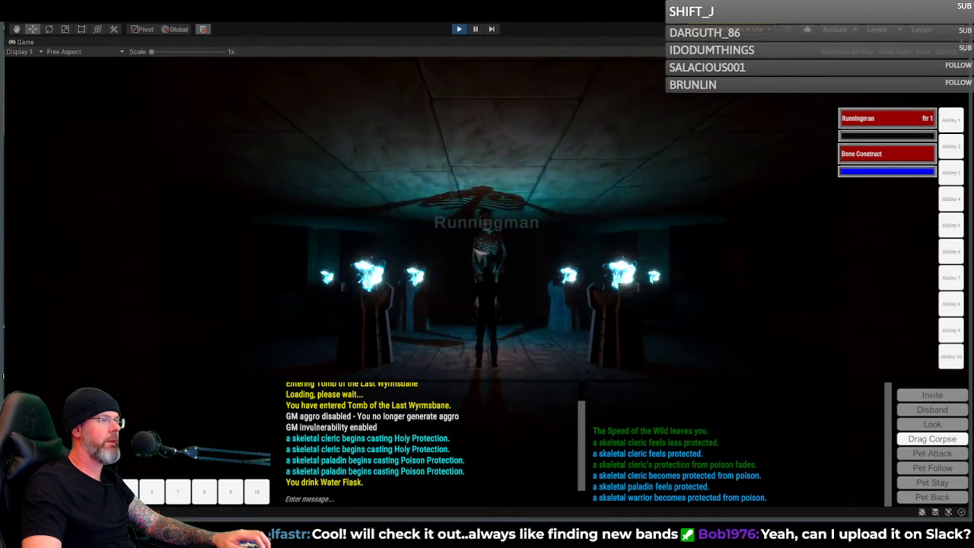
Step: Examine the Bone Construct and its ceiling shadow in first-person view from several spots, then back into the entrance corridor
key("w")
right_click_drag(479, 253, 538, 201)
scroll(487, 274, "up", 3)
scroll(487, 274, "up", 3)
key("s")
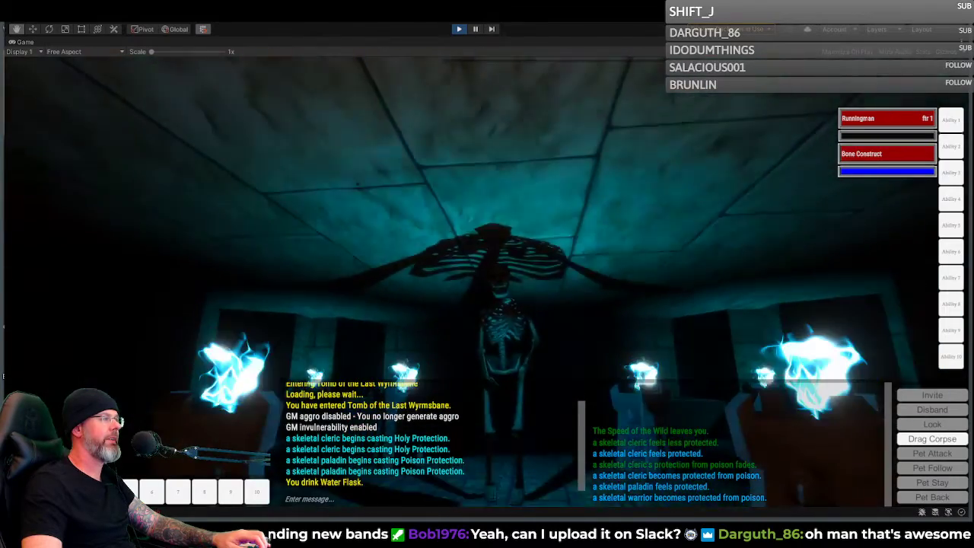
key("w")
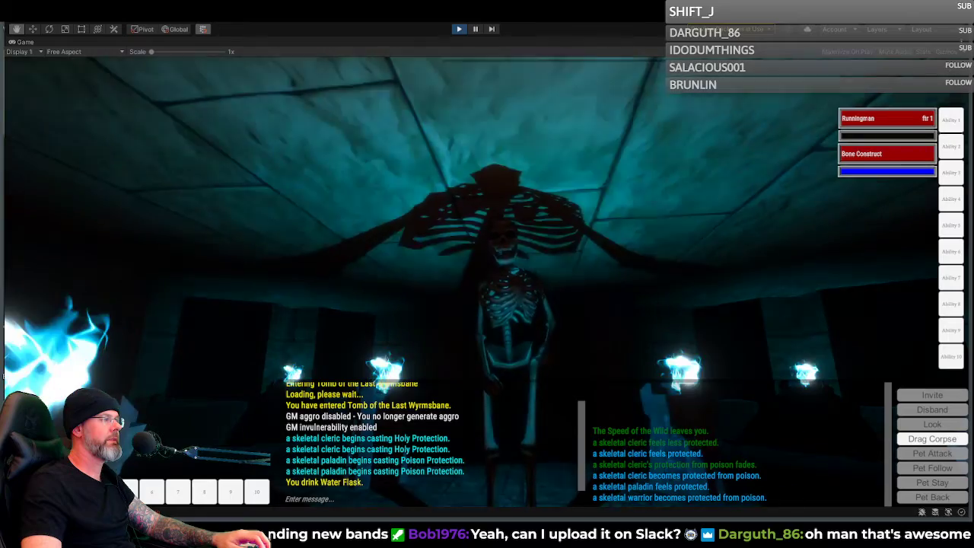
key("a")
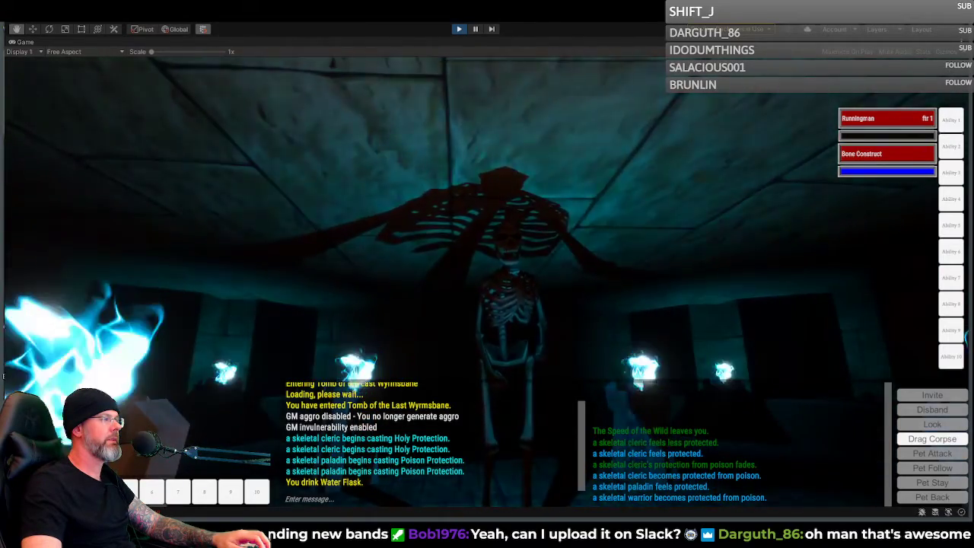
key("s")
key("s")
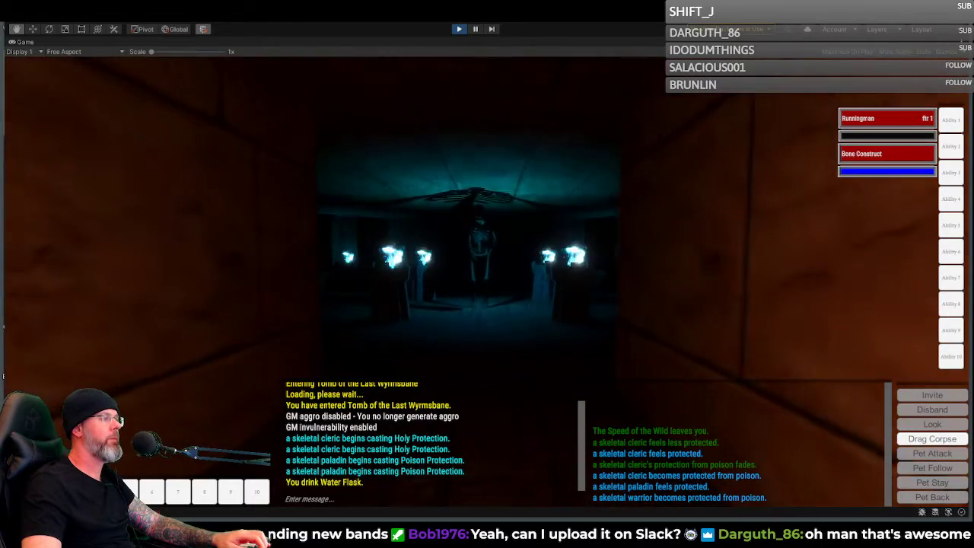
Step: Examine the skeletal remains laid on the stone slab in the orange-lit burial alcove
key("w")
key("a")
key("s")
key("a")
mouse_move(408, 275)
right_mouse_down()
mouse_move(533, 276)
mouse_move(408, 275)
right_mouse_up()
key("w")
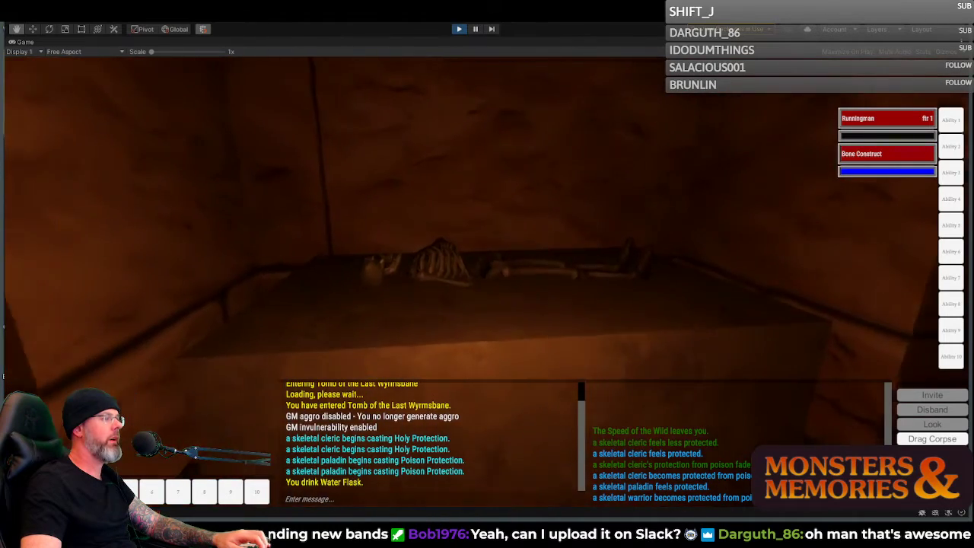
Step: Move on to another burial slab and inspect the skeleton lying on it from above
key("s")
right_click_drag(463, 232, 213, 236)
key("w")
key("w")
key("d")
key("w")
key("d")
key("w")
right_click_drag(517, 183, 460, 240)
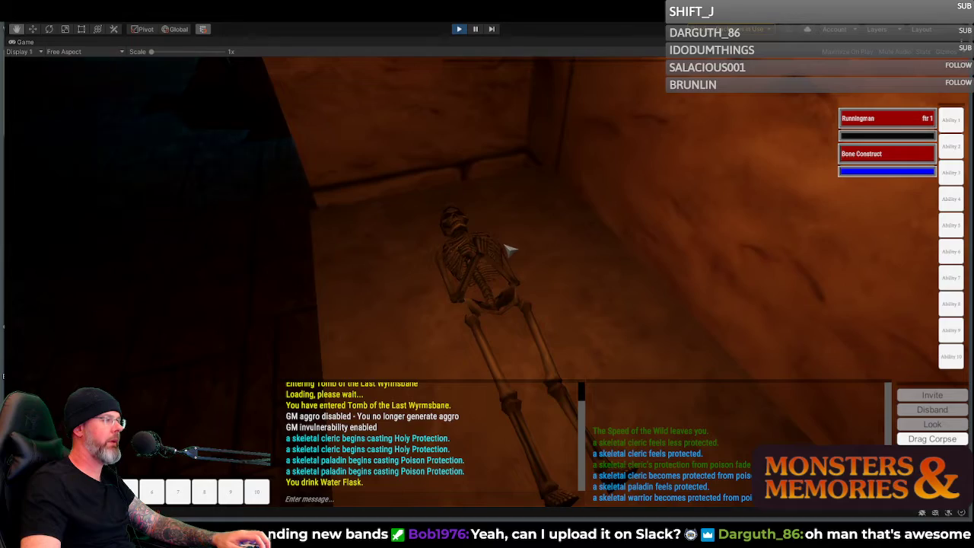
Step: Look around the torch-lit chamber and its side openings, then view the Bone Construct framed from the entrance corridor
key("s")
right_click_drag(502, 287, 373, 274)
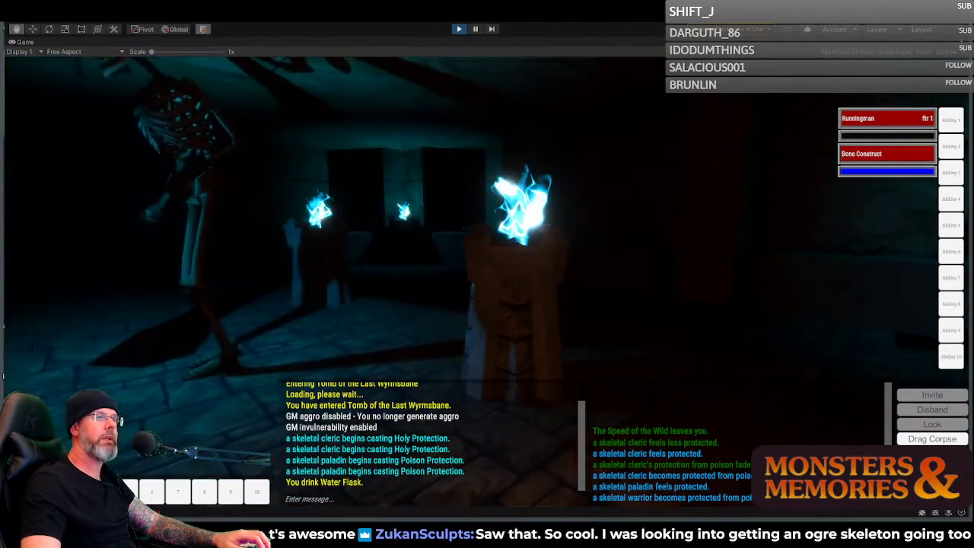
key("w")
right_click_drag(486, 274, 152, 273)
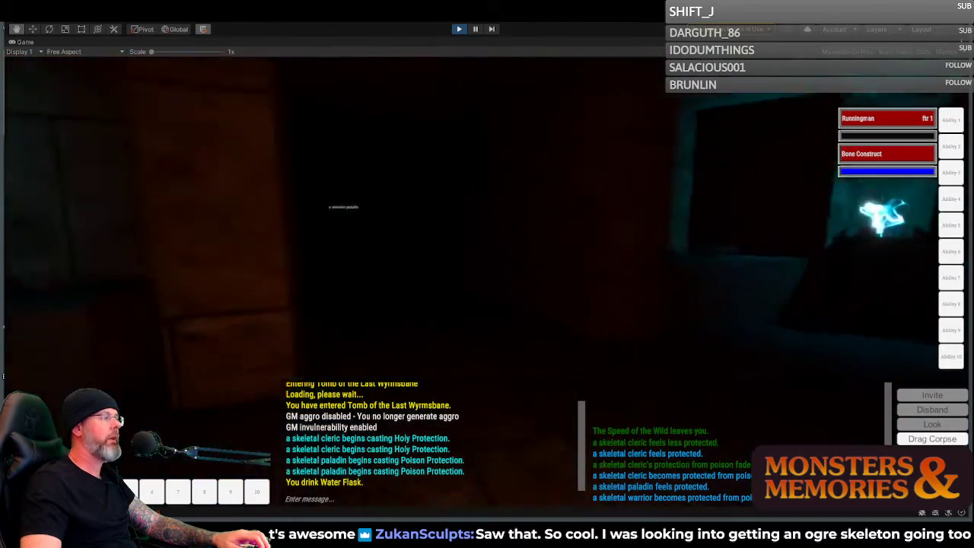
right_click_drag(487, 274, 799, 274)
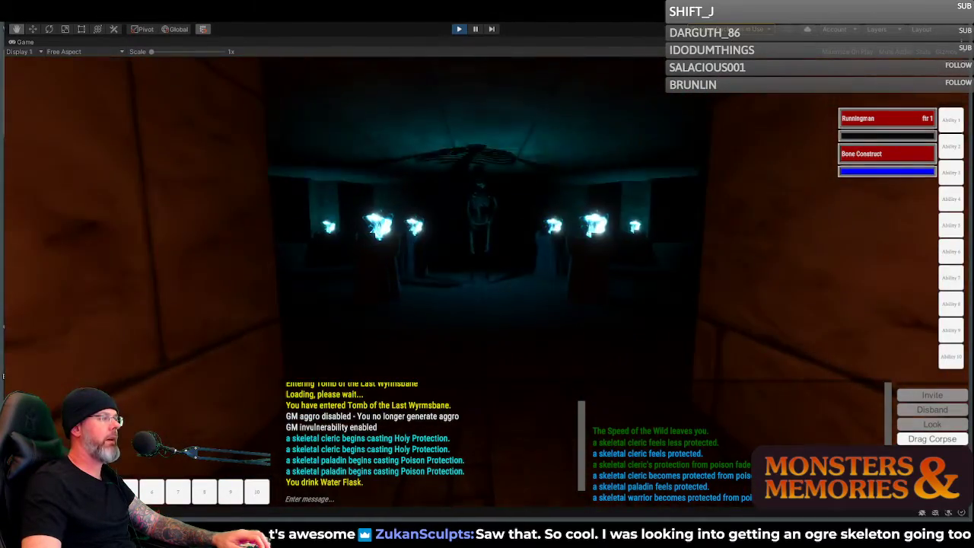
key("w")
mouse_move(487, 274)
right_mouse_down()
mouse_move(563, 267)
mouse_move(487, 263)
right_mouse_up()
key("s")
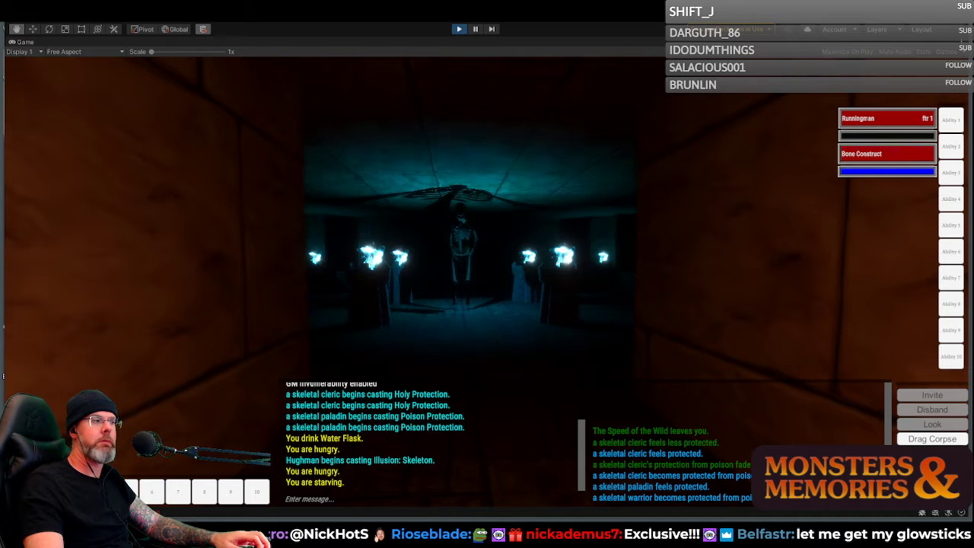
Step: Check the chamber's lighting and the Bone Construct's shadow from different distances in the entrance corridor, trying third-person view briefly
right_click_drag(567, 318, 546, 351)
key("w")
key("w")
scroll(486, 274, "down", 3)
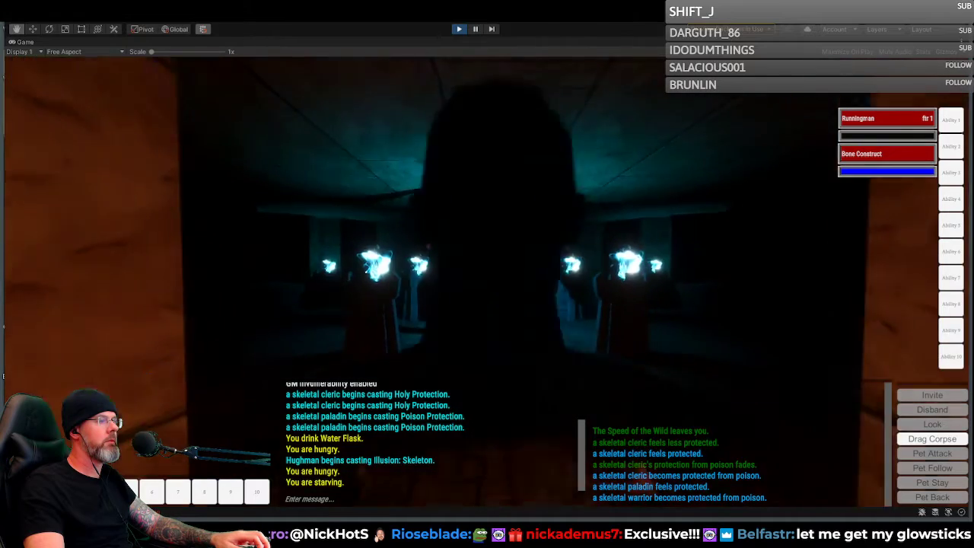
scroll(487, 274, "up", 3)
key("s")
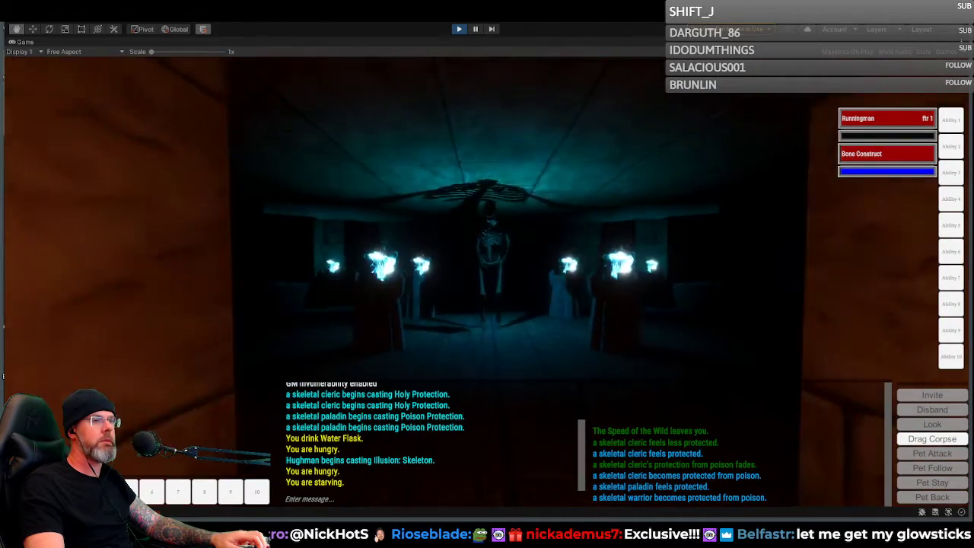
key("s")
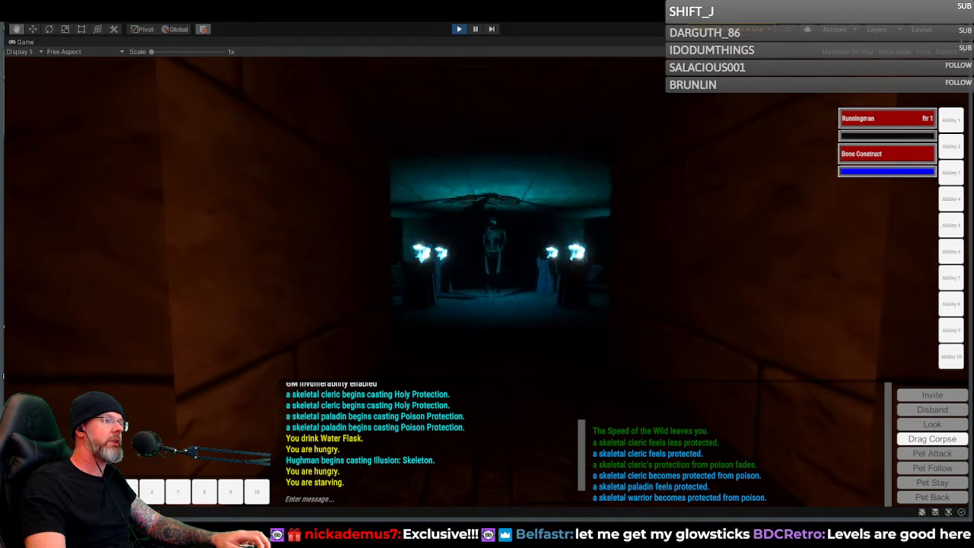
key("w")
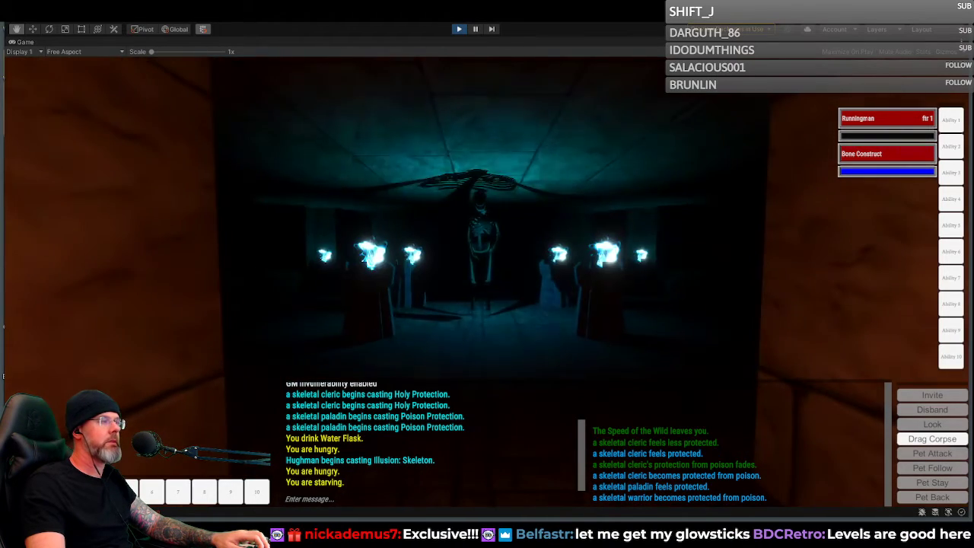
Step: Leave the chamber entrance and look around the dark corridor junctions guarded by skeletal paladins
key("a")
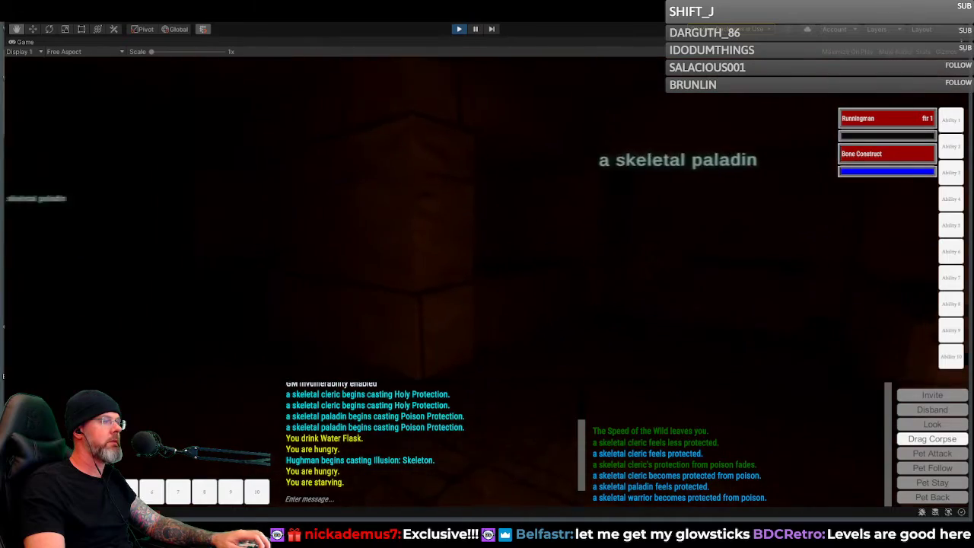
key("a")
key("d")
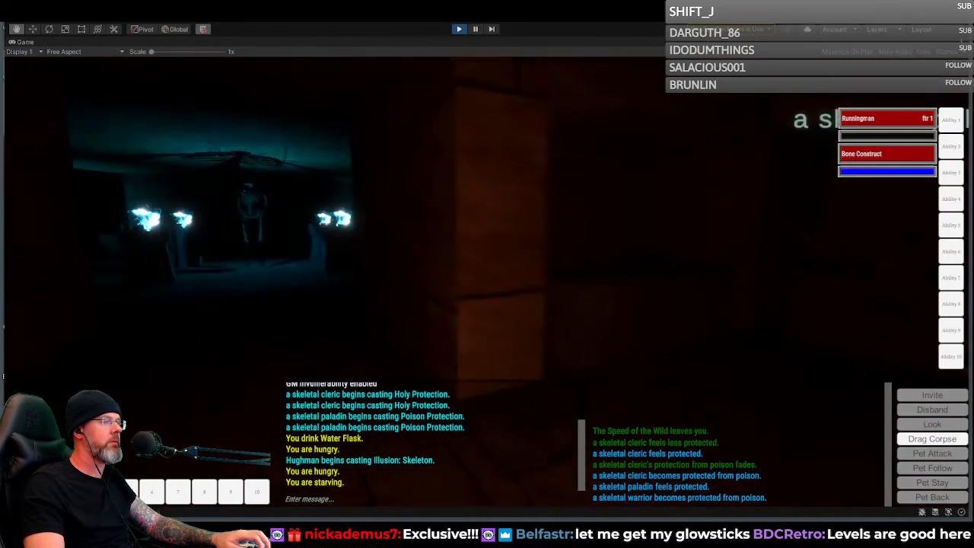
key("d")
key("a")
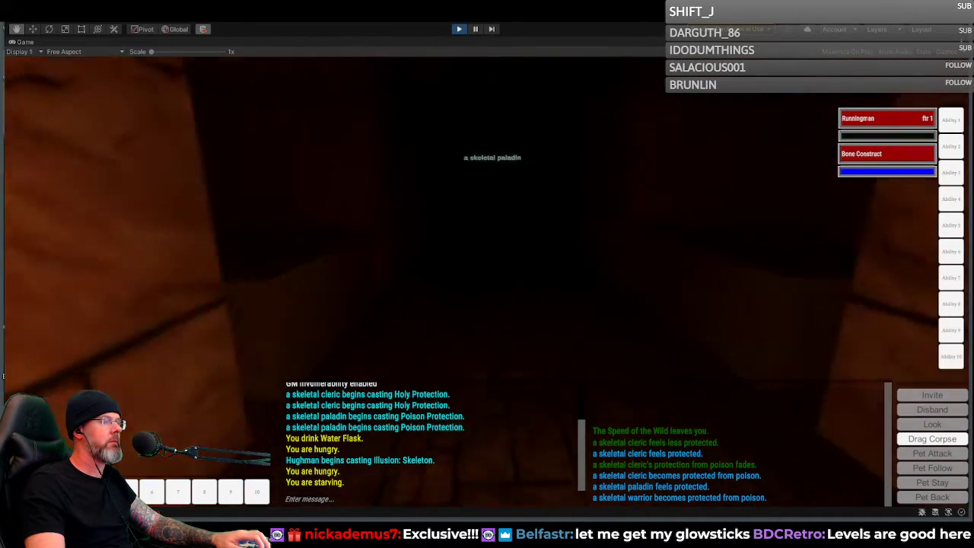
key("d")
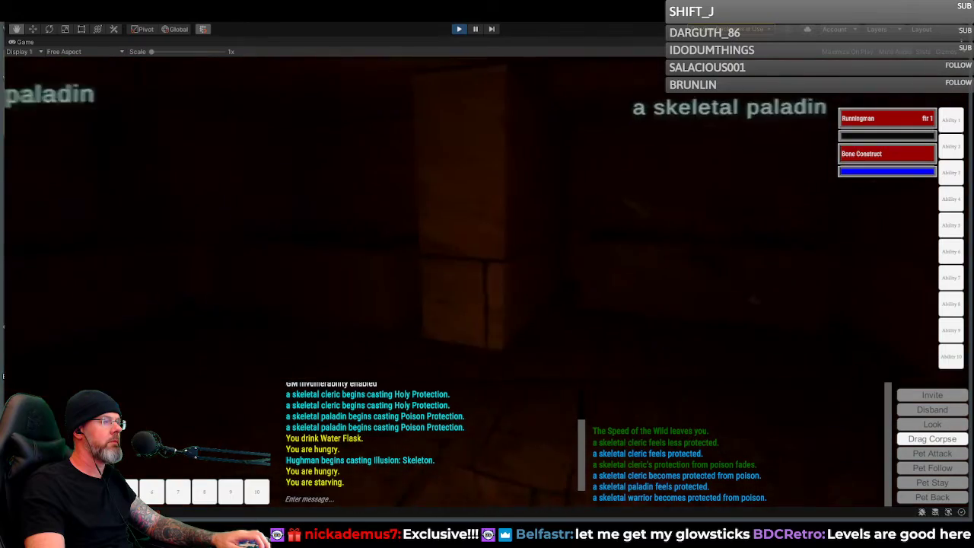
key("a")
key("d")
key("a")
key("a")
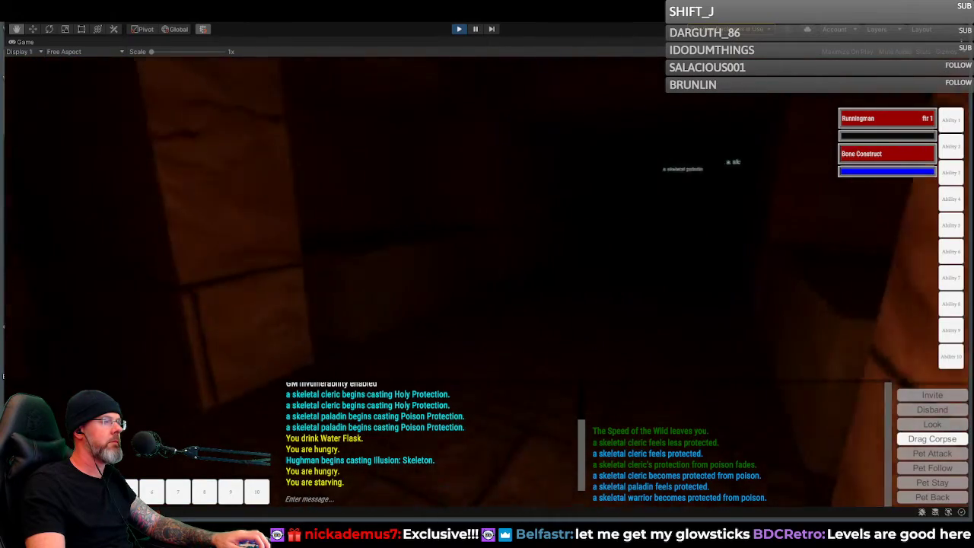
key("d")
key("w")
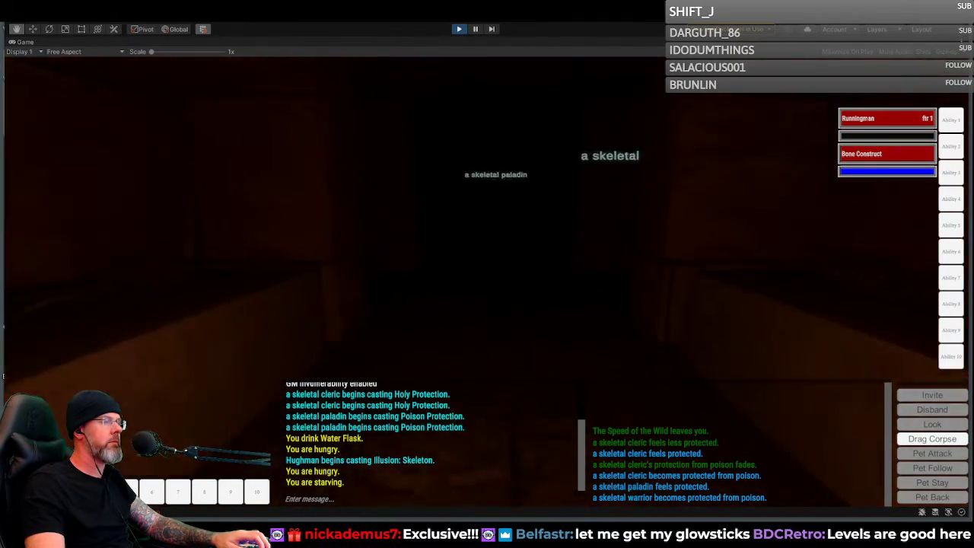
Step: Follow the unlit corridor away from the Bone Construct's chamber to the next junction with a skeletal paladin
key("a")
key("w")
key("a")
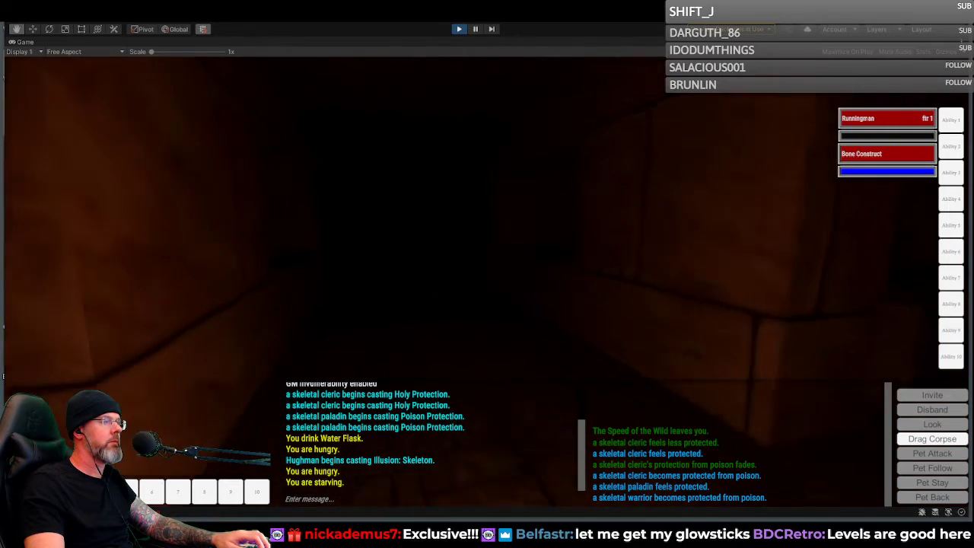
key("w")
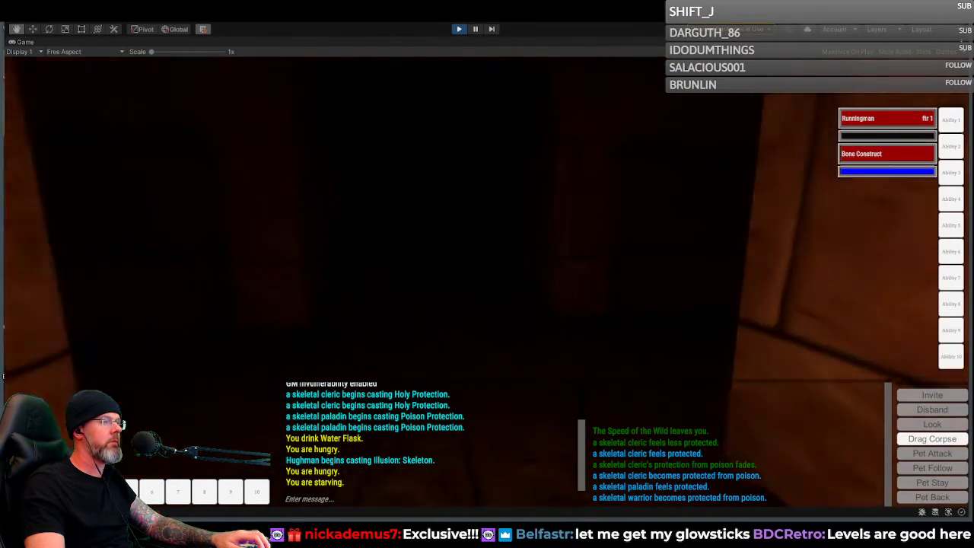
key("d")
key("a")
key("w")
key("a")
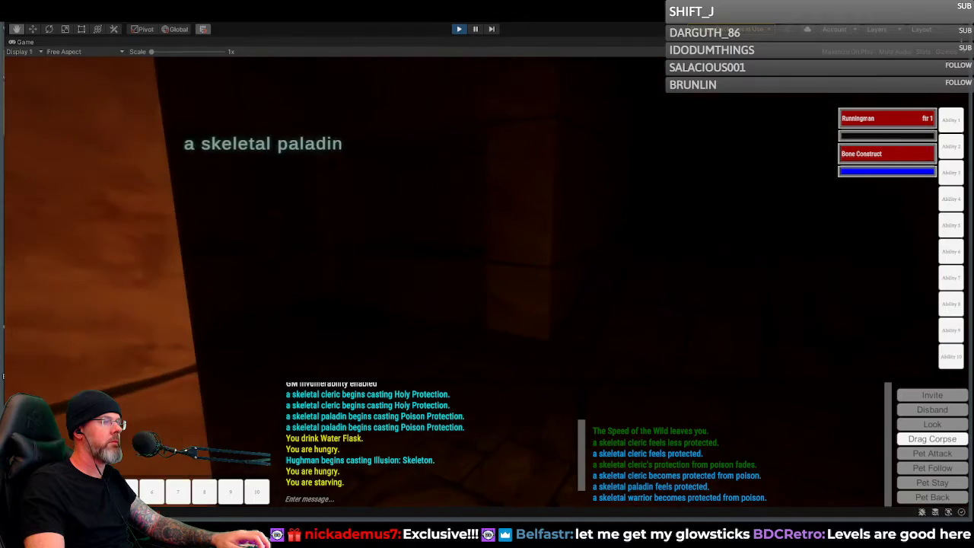
Step: Continue through the narrow dark passage to the stone stairs leading up toward the blue light
key("d")
key("w")
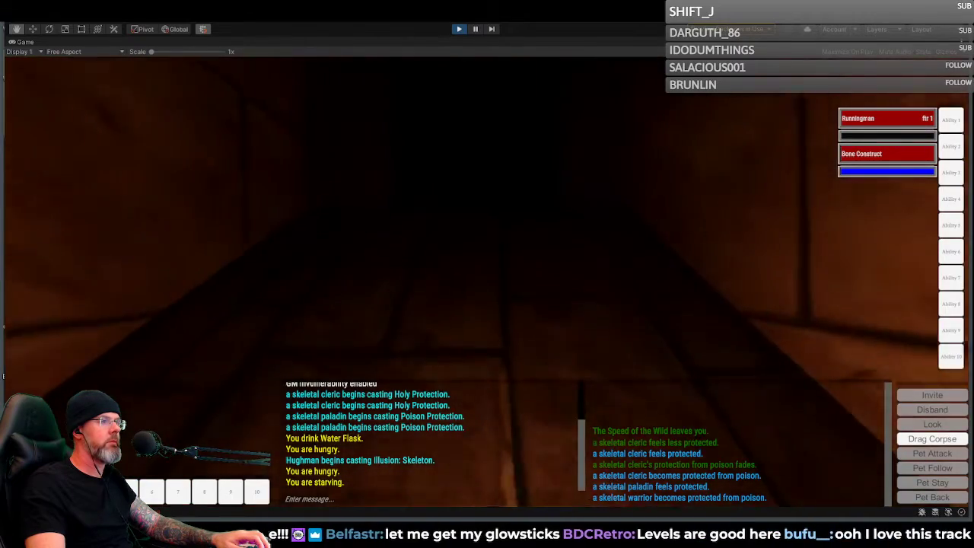
key("d")
key("w")
key("a")
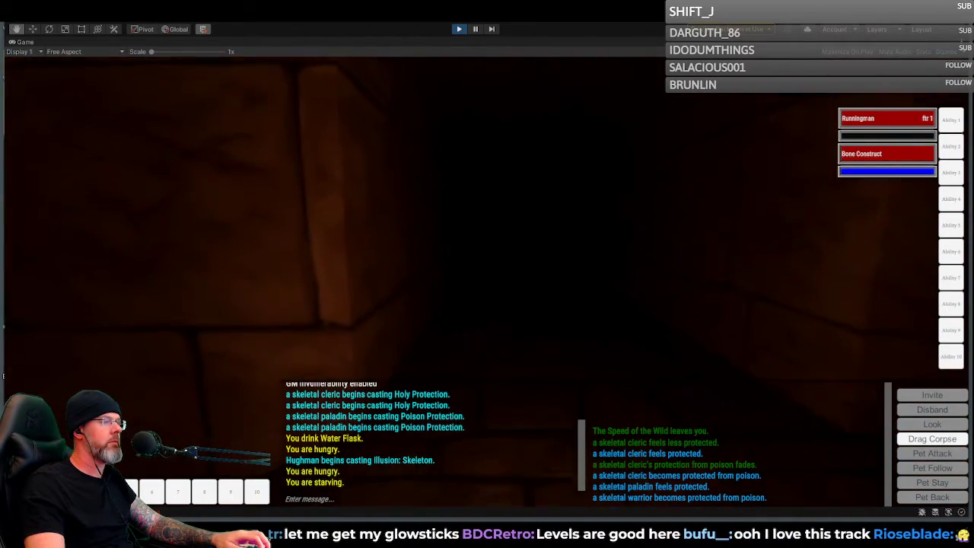
key("d")
key("w")
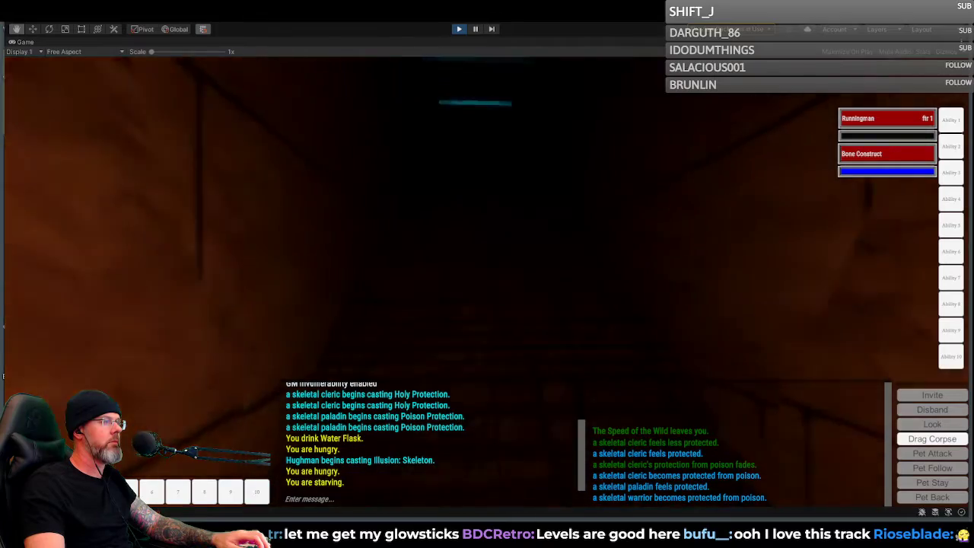
Step: Climb the dark brick stairway into the blue-lit chamber to examine its doorway and wall torches
key("w")
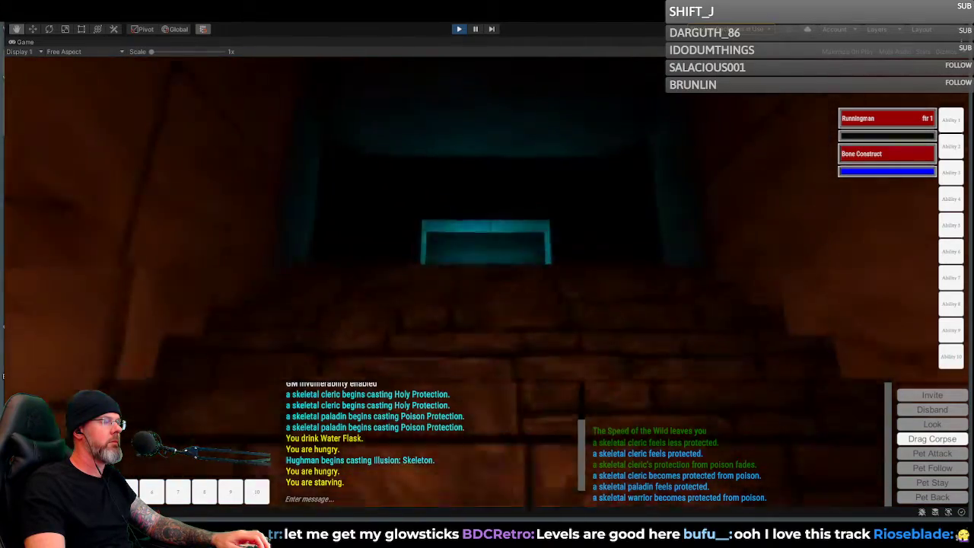
key("w")
key("a")
key("d")
key("d")
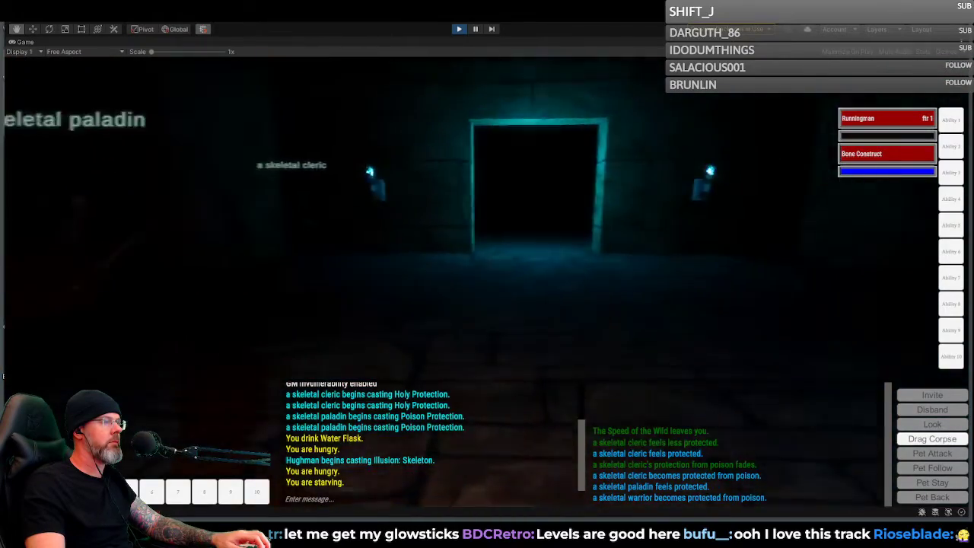
Step: Cross the blue-lit chamber and follow the narrow passage beyond it to check the purple-lit section
key("a")
key("w")
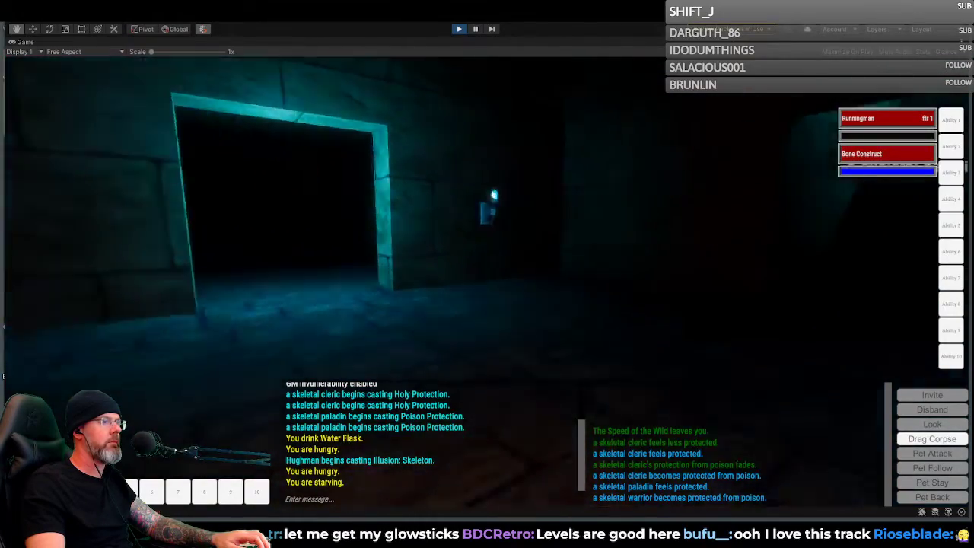
key("w")
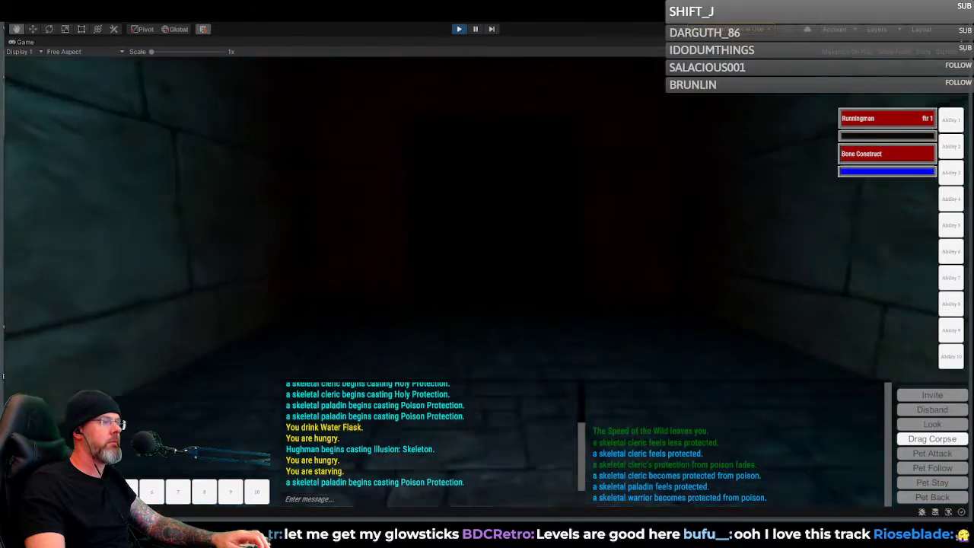
key("w")
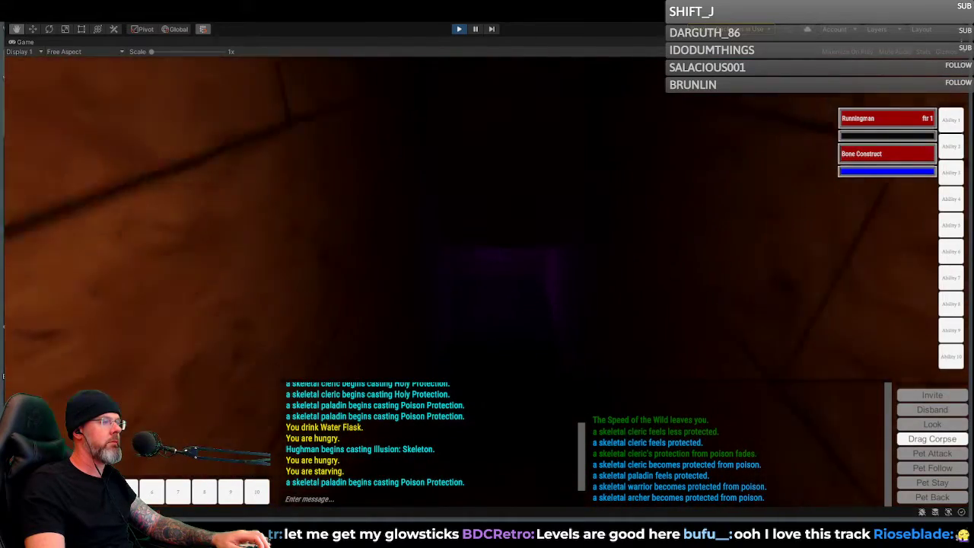
key("w")
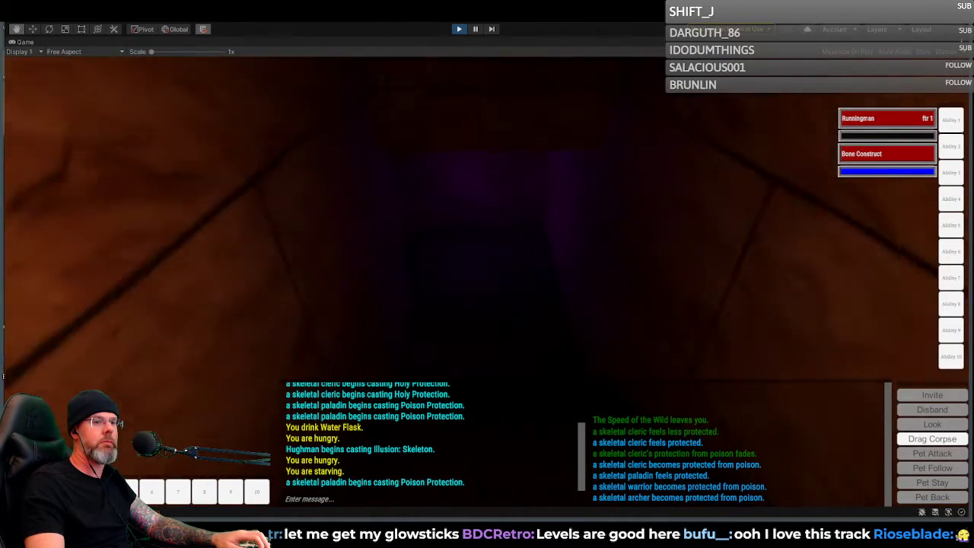
key("a")
key("a")
key("w")
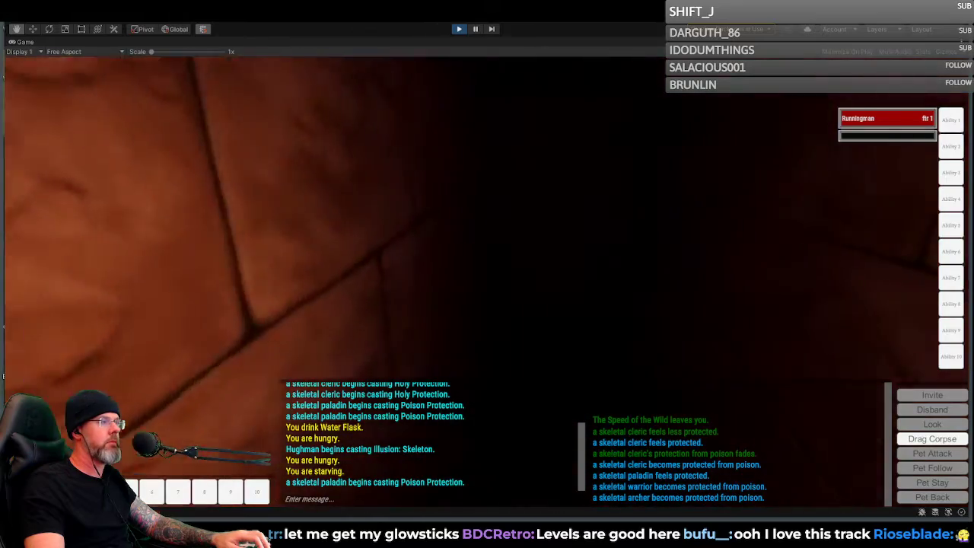
Step: Explore the dark brick corridors past the distant blue torches and the skeletal warriors
key("w")
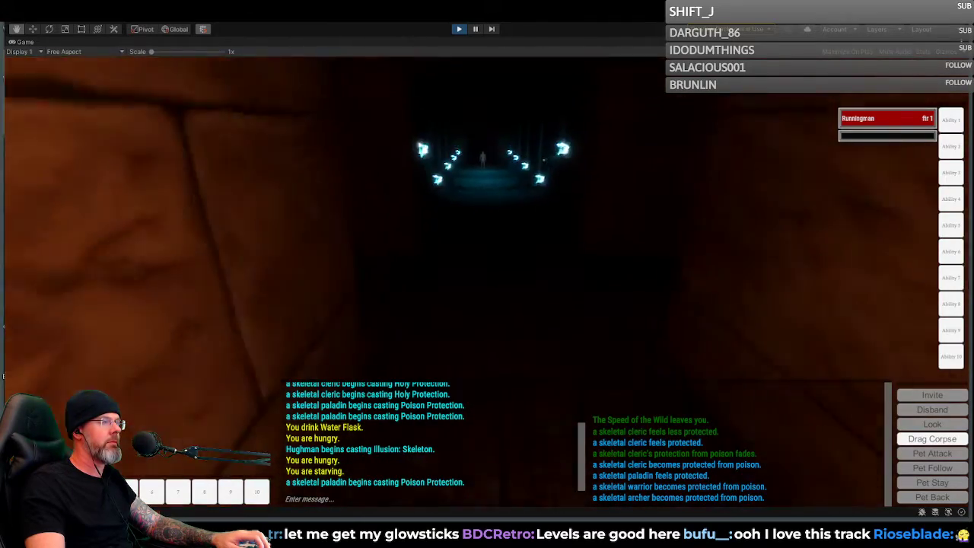
key("a")
key("w")
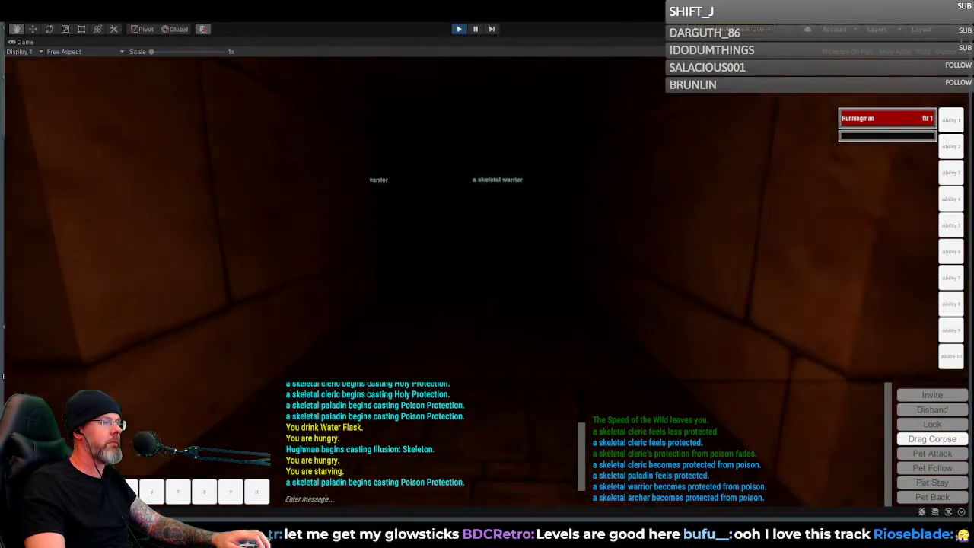
key("a")
key("w")
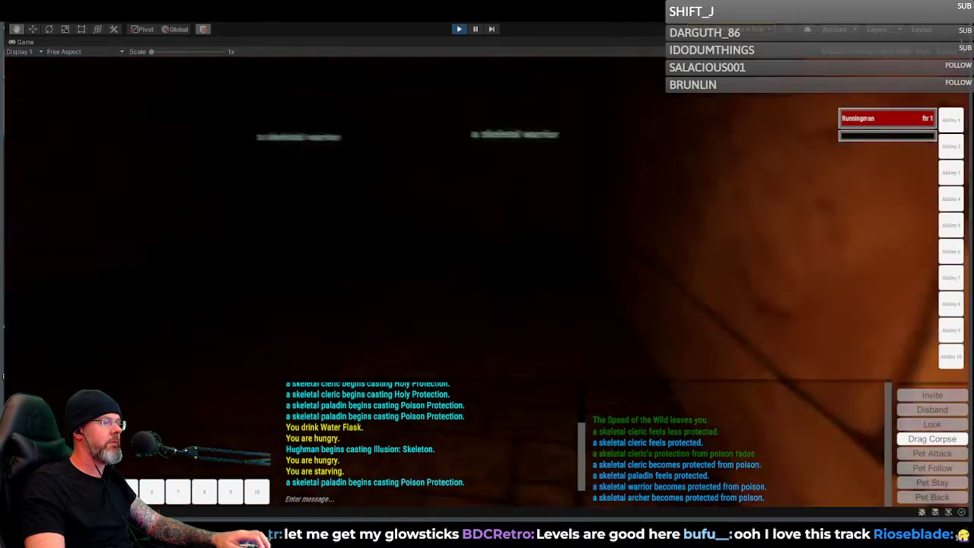
key("w")
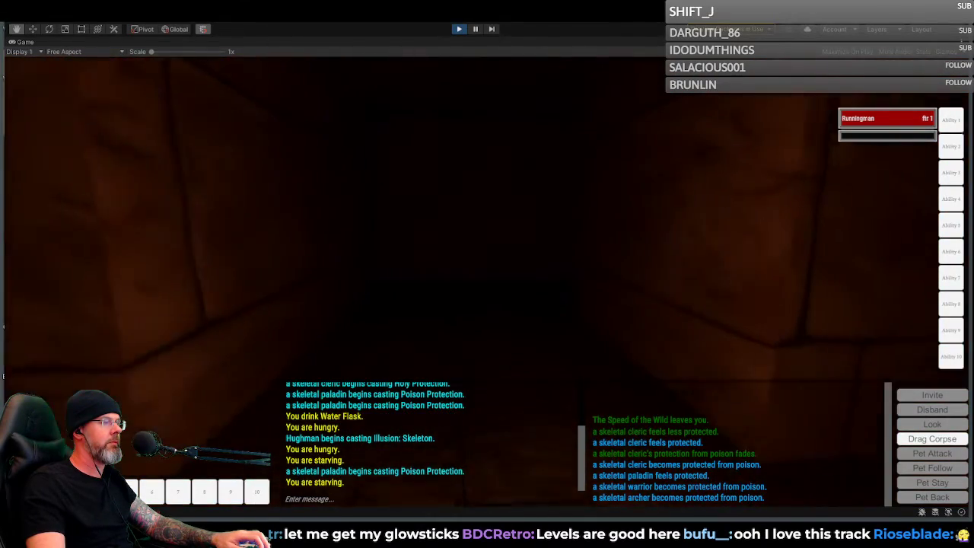
key("w")
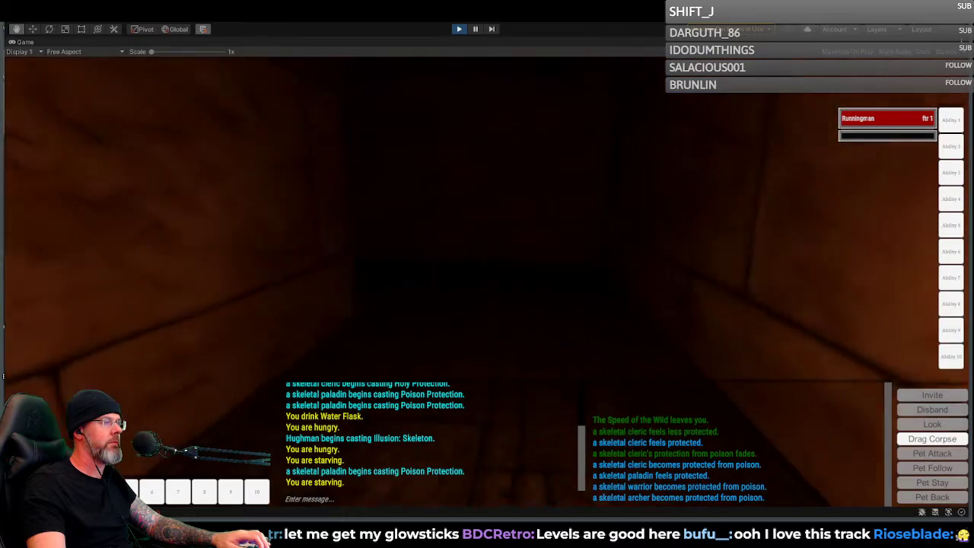
Step: Enter the teal-lit crypt hall and inspect its skull niches, wall openings, skeletal paladin and archers
key("w")
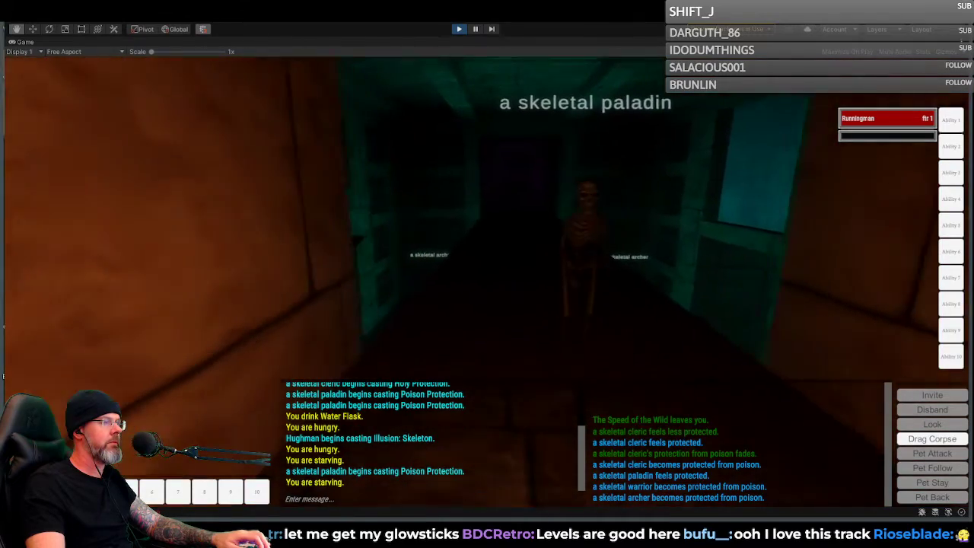
key("w")
key("w")
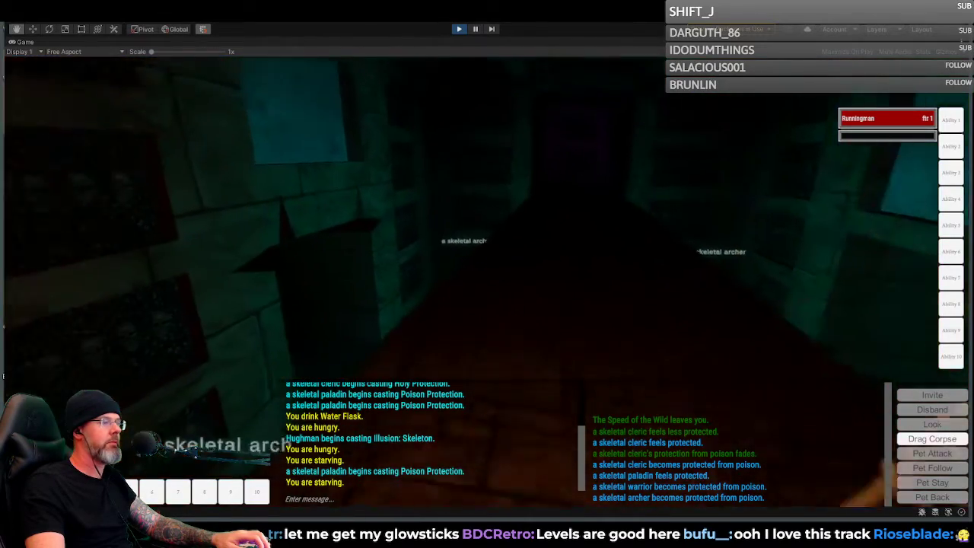
key("w")
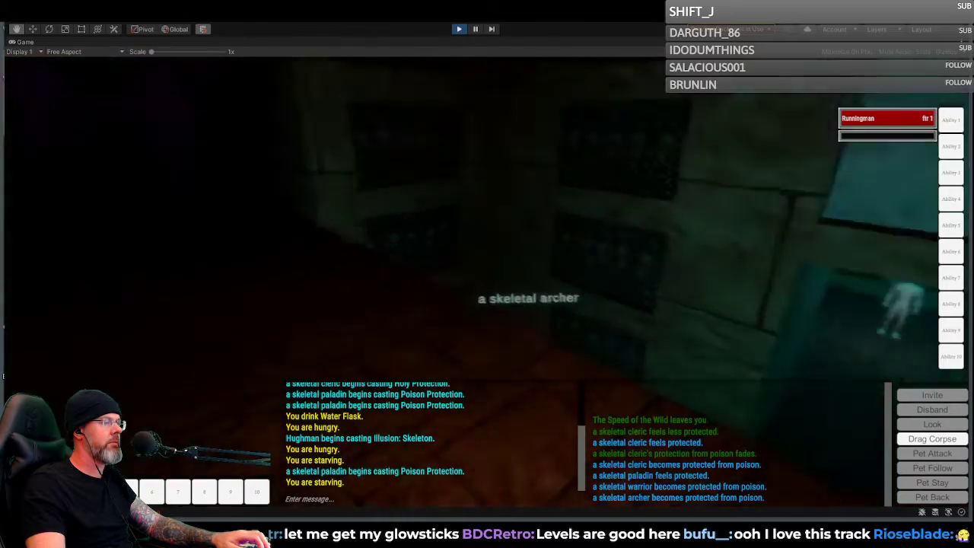
key("d")
key("a")
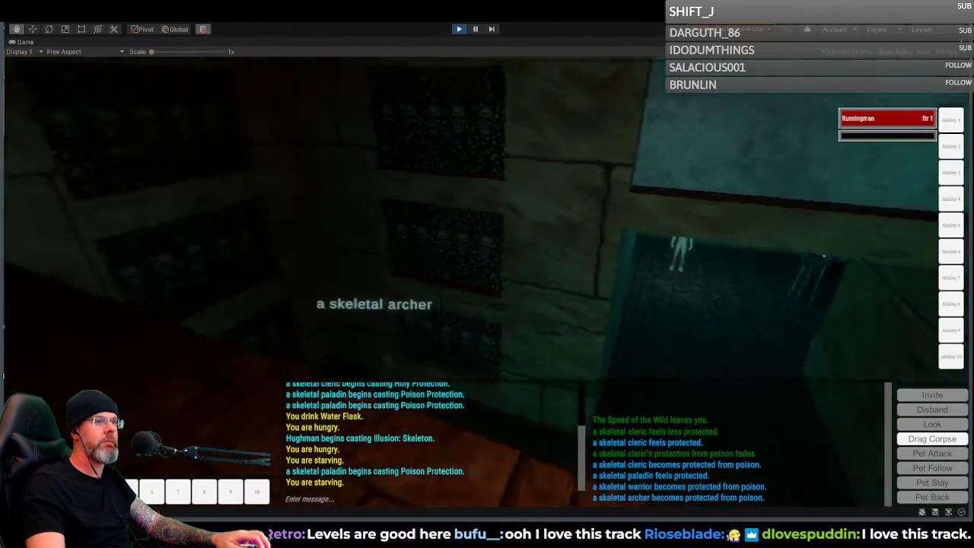
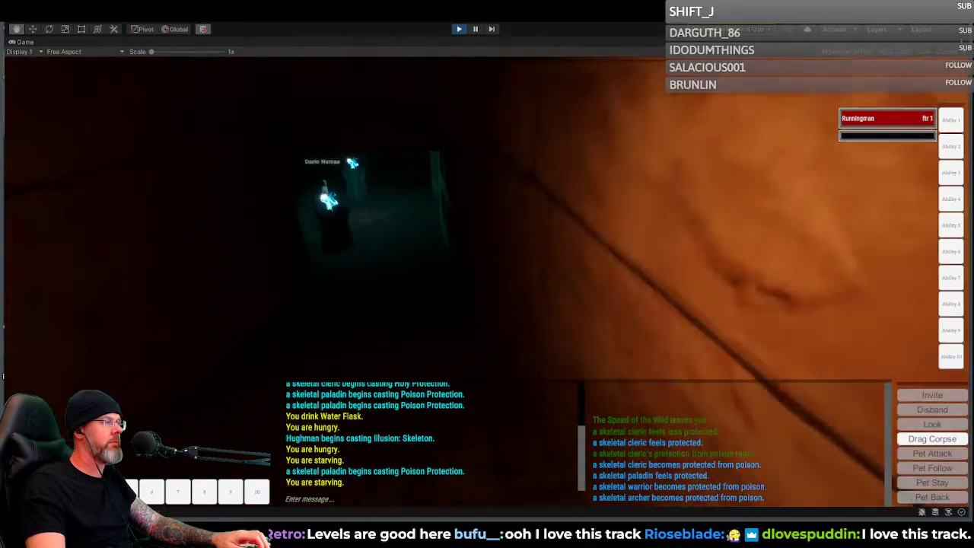
Step: Walk into the brazier-lit crypt room and inspect the named NPC and the skull-filled wall niches
key("w")
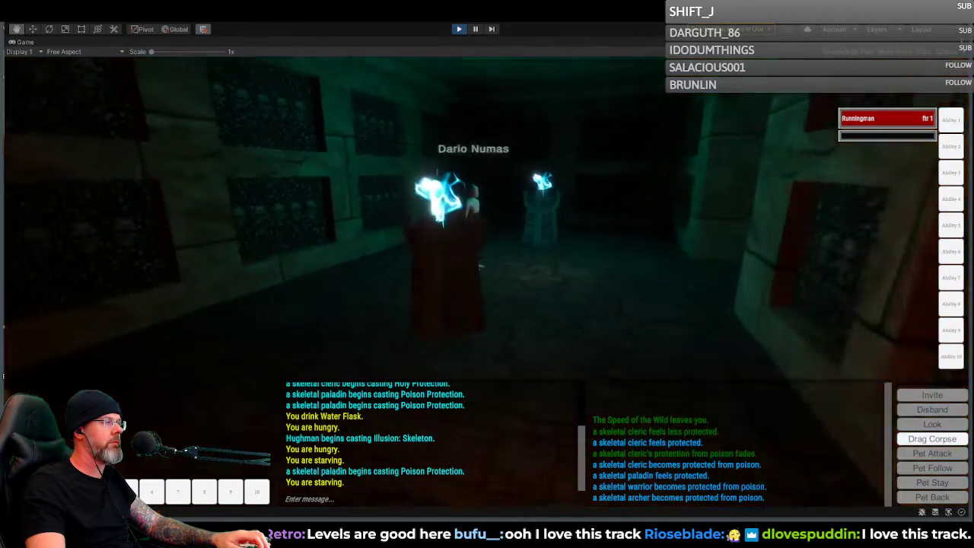
key("w")
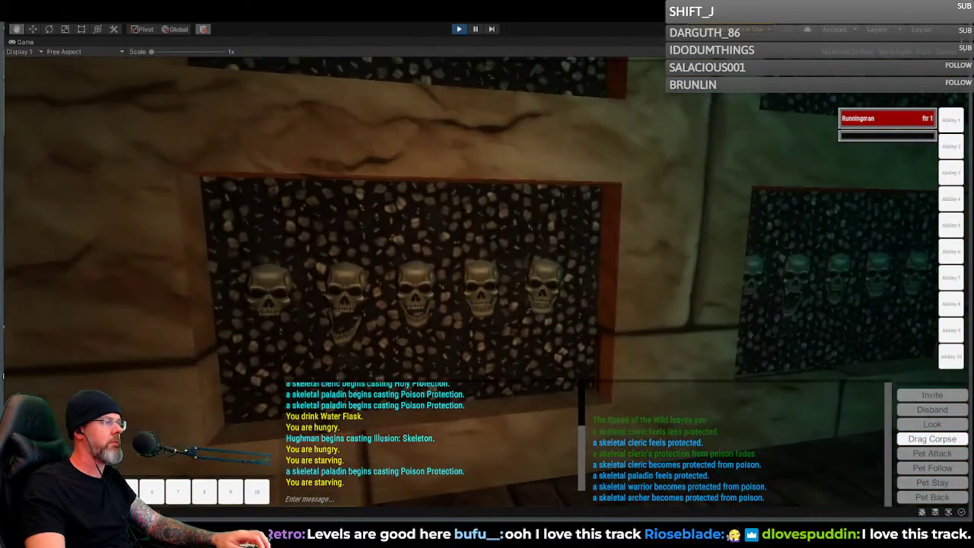
key("w")
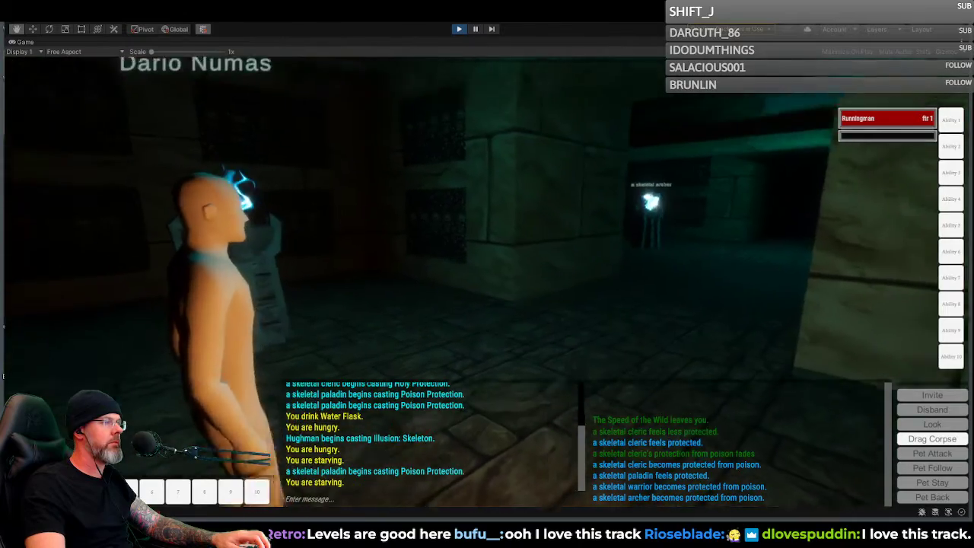
Step: Continue into the neighbouring chamber to examine the skeletal archers around the blue-flame brazier and its dark exit
key("w")
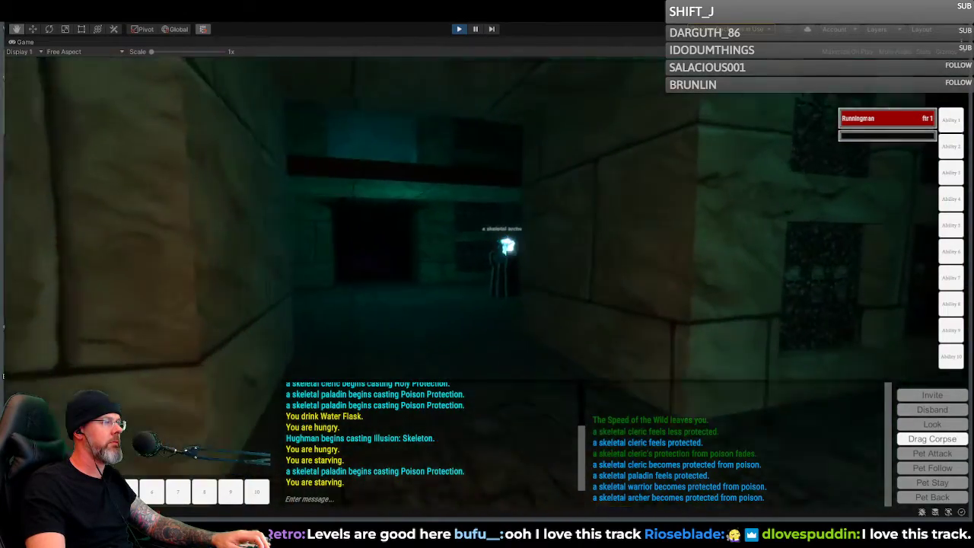
key("w")
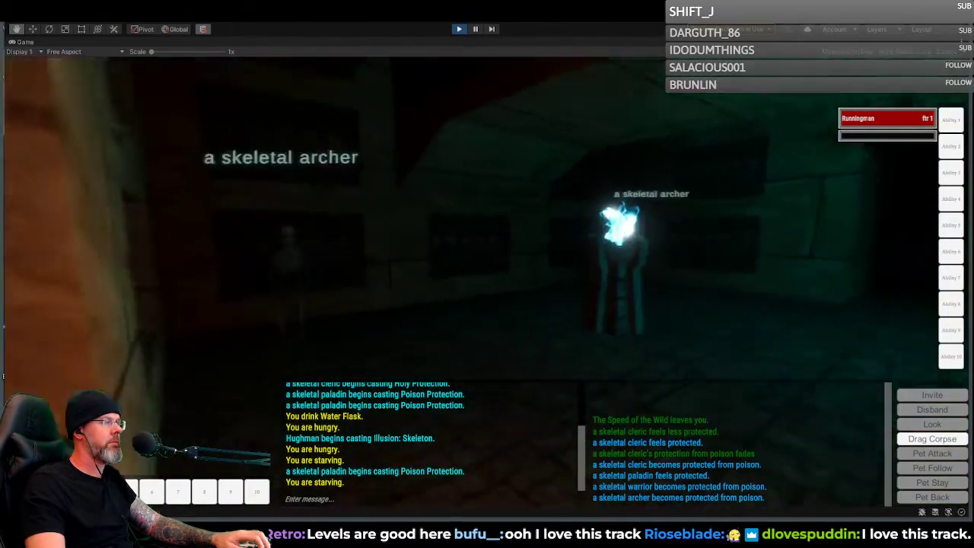
key("w")
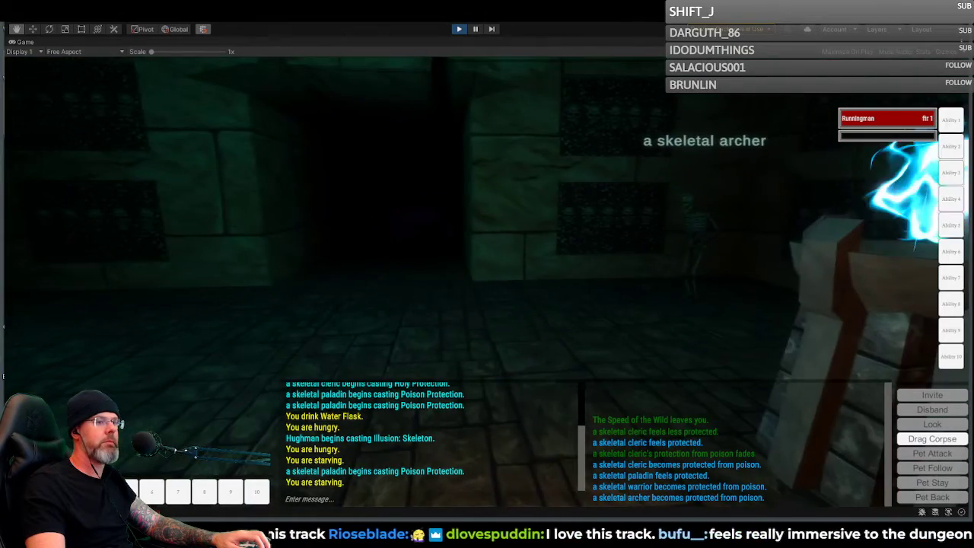
key("w")
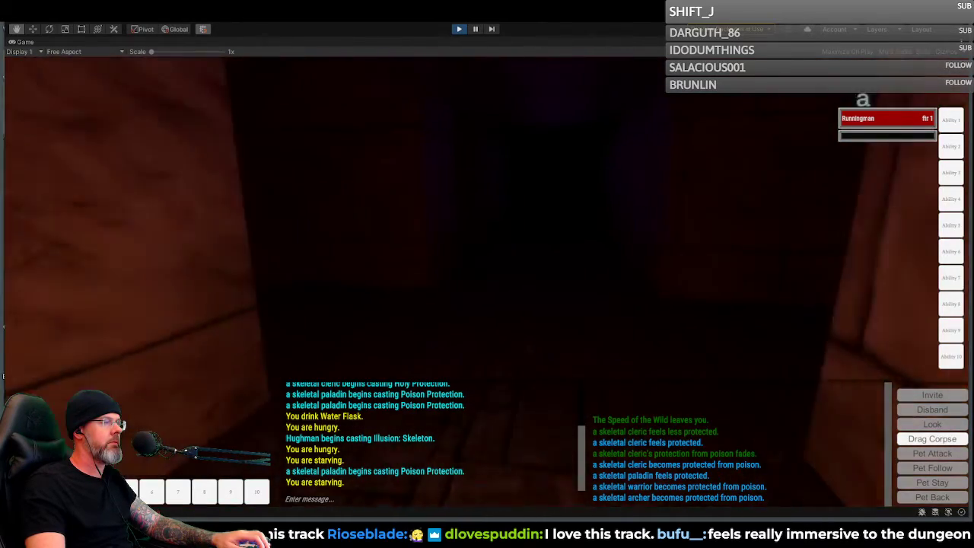
Step: Follow the faint purple-lit passage and the dark brick corridor to the green-lit side rooms
key("d")
key("a")
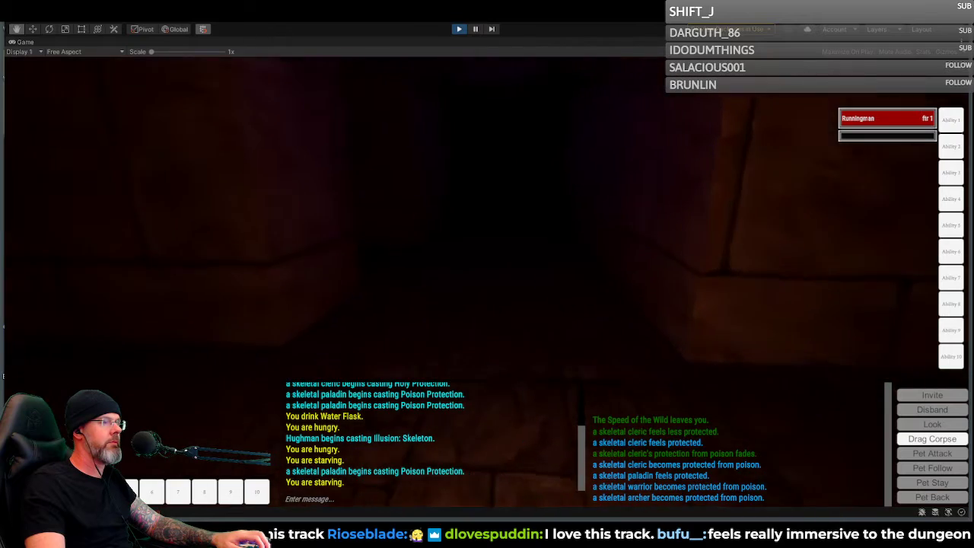
key("w")
key("w")
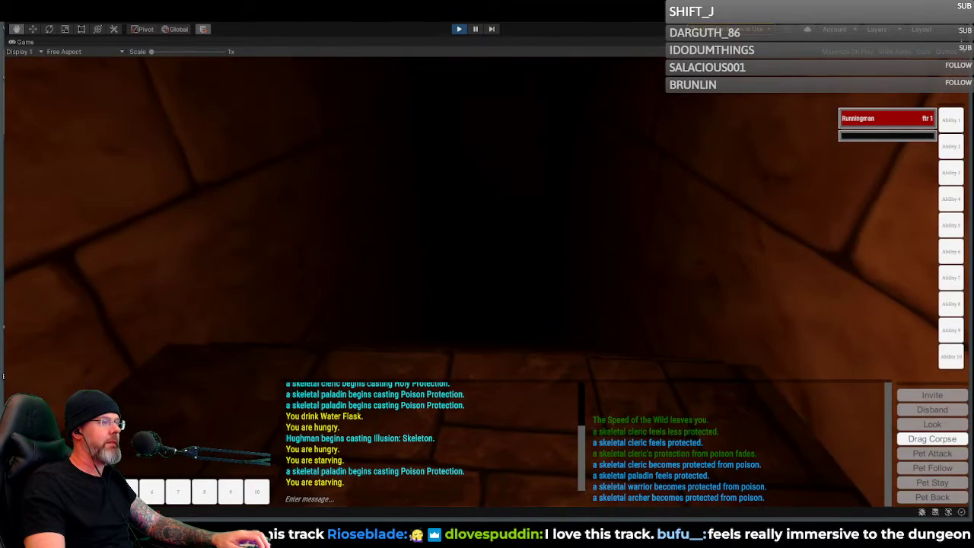
key("w")
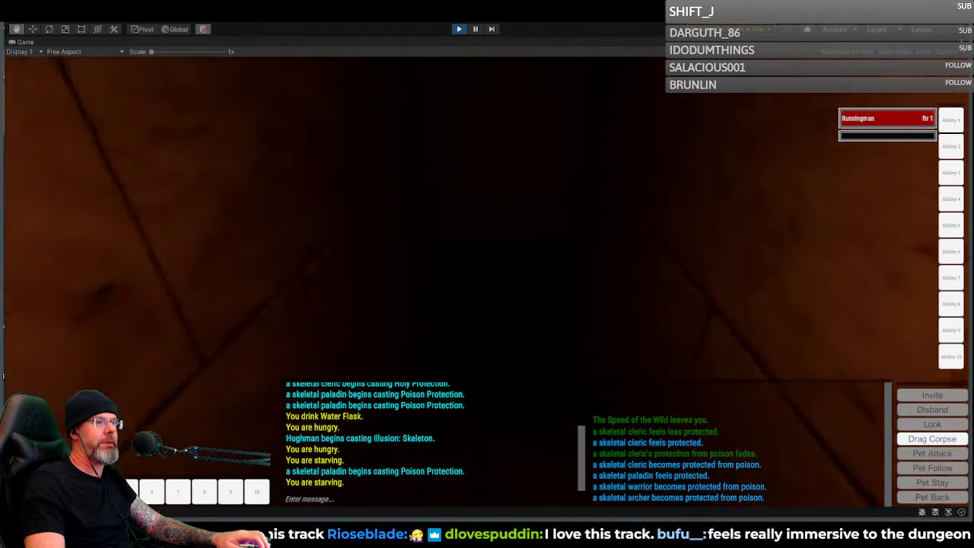
key("w")
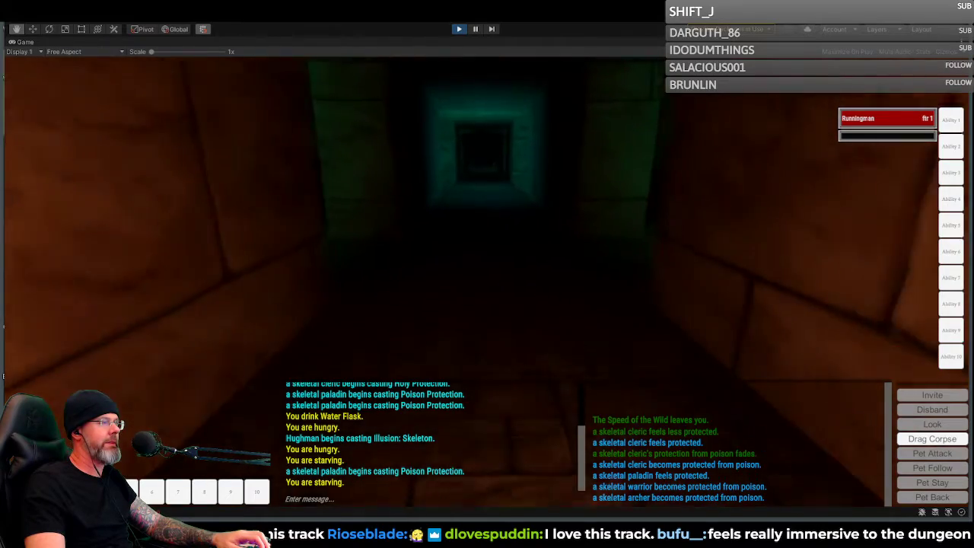
Step: Inspect the green-lit skeletal paladin rooms and the crossing lit by blue-flame braziers
key("w")
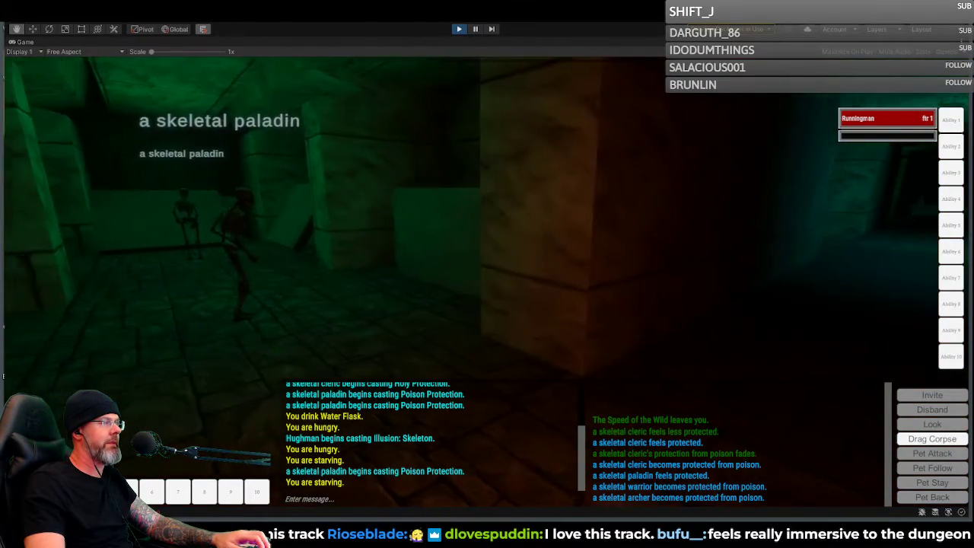
key("w")
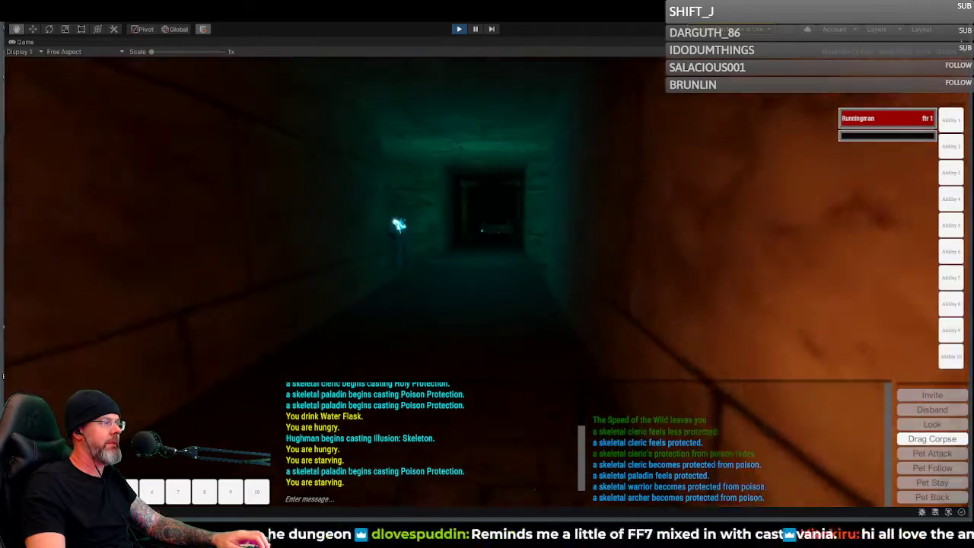
key("w")
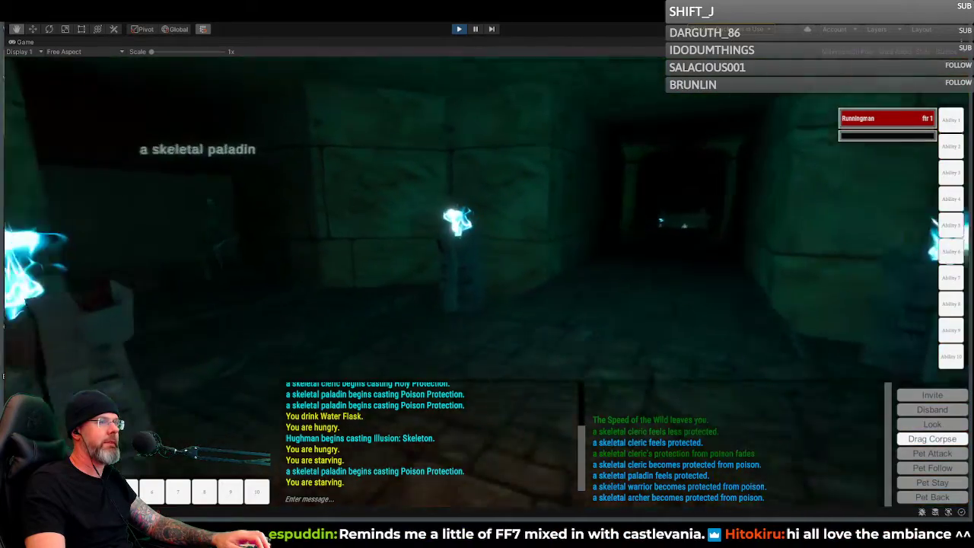
key("w")
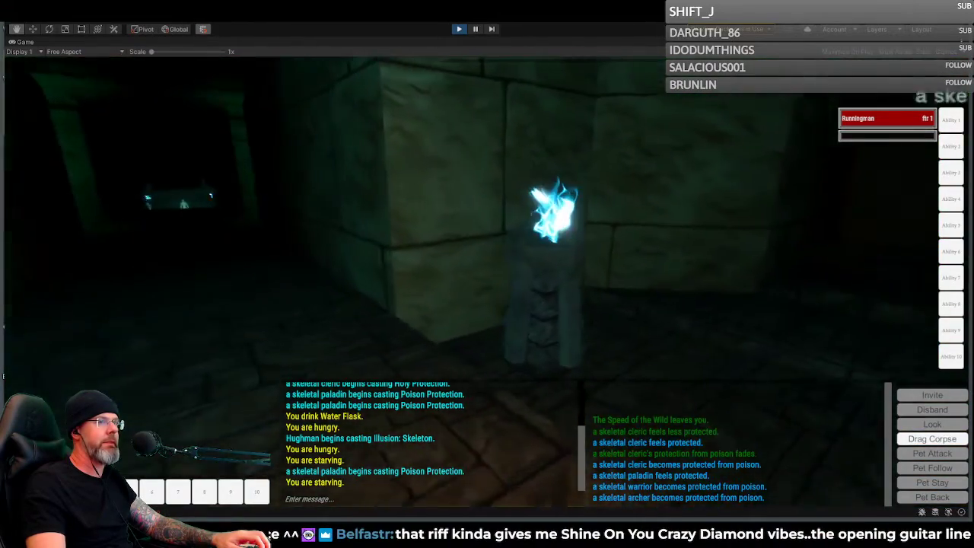
key("w")
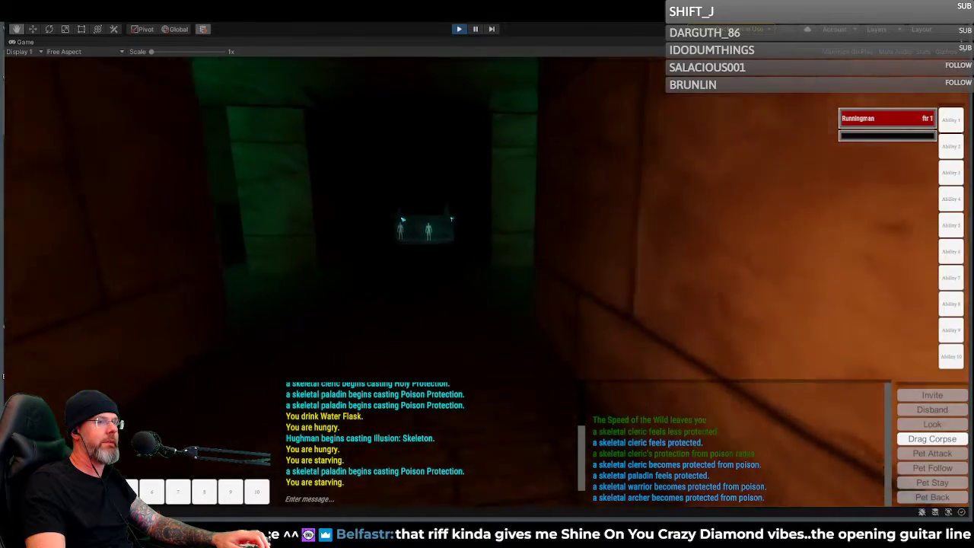
key("w")
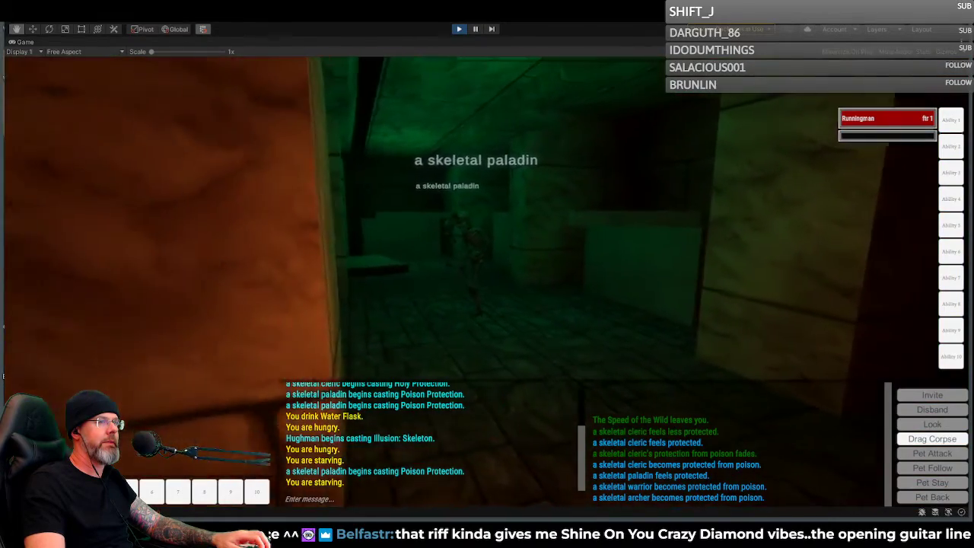
key("d")
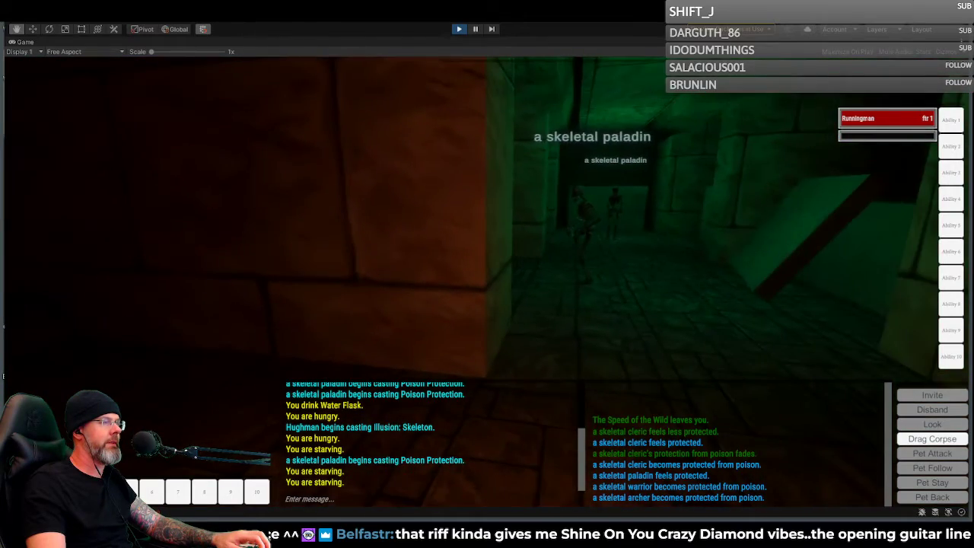
Step: Inspect the stepped dais hall with the Wyrmsbane elites, the named NPC and the surrounding blue-flame braziers
key("a")
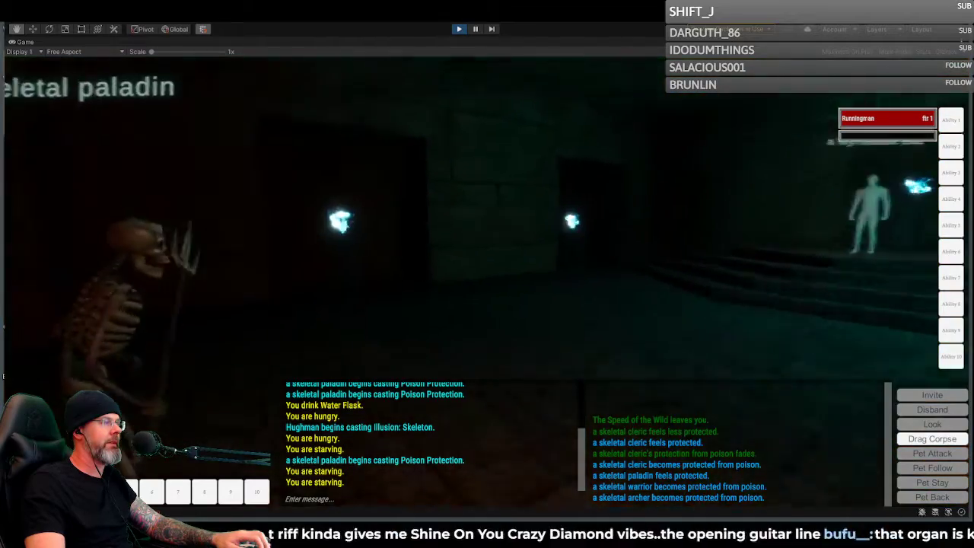
key("d")
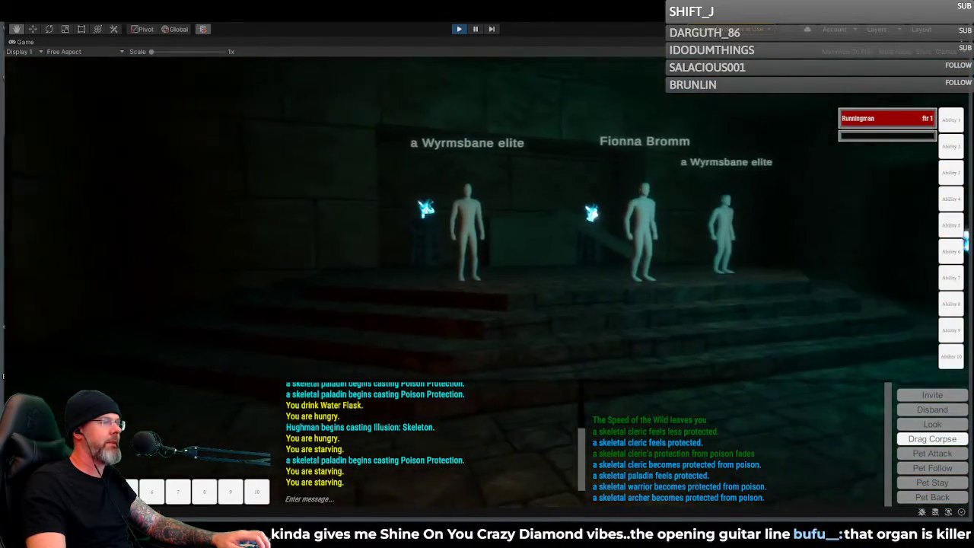
key("d")
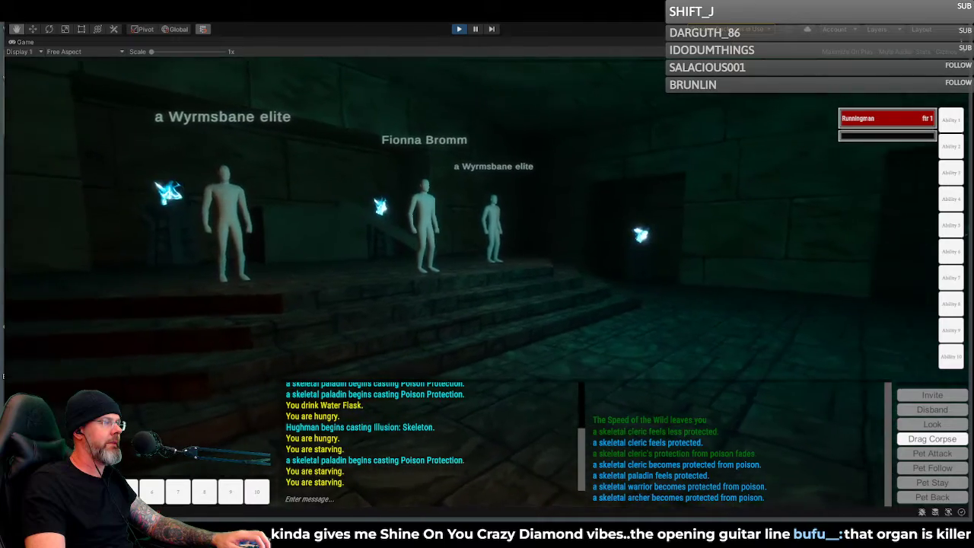
key("d")
key("w")
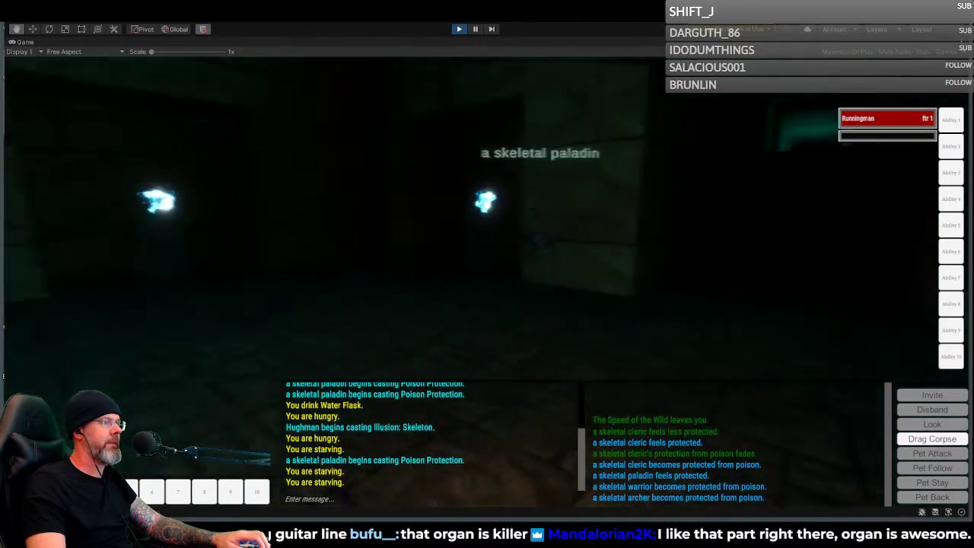
key("a")
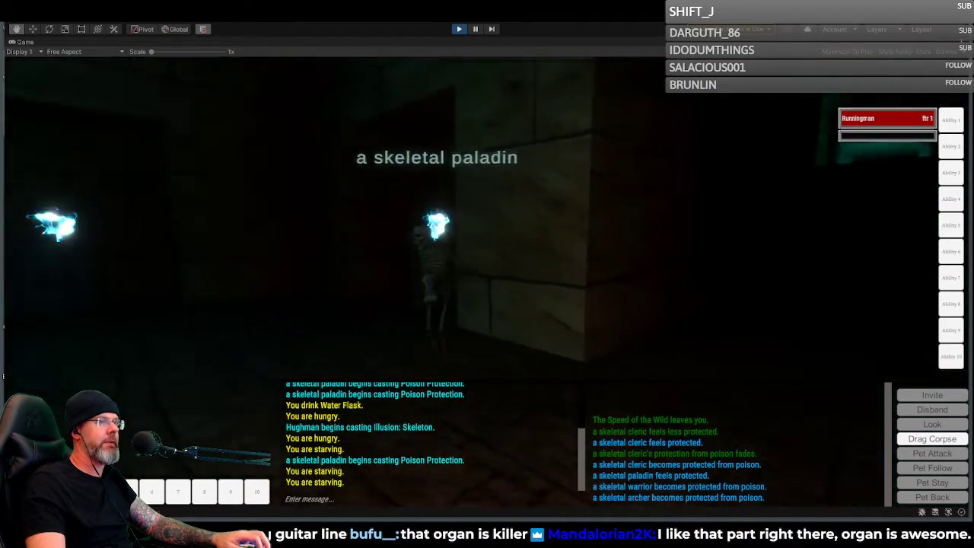
Step: Leave the dais hall through the dark brick corridor and check the green-lit skeletal paladin room along it
key("d")
key("w")
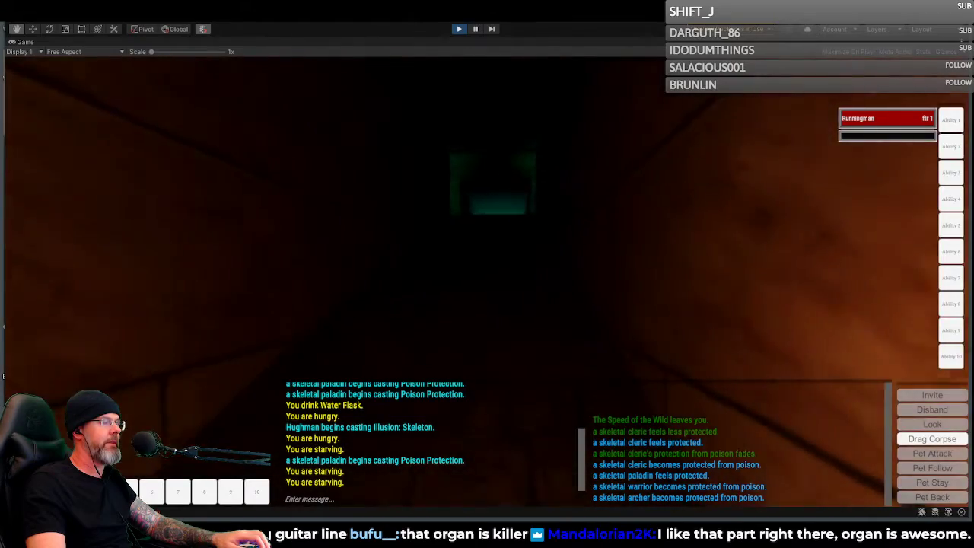
key("w")
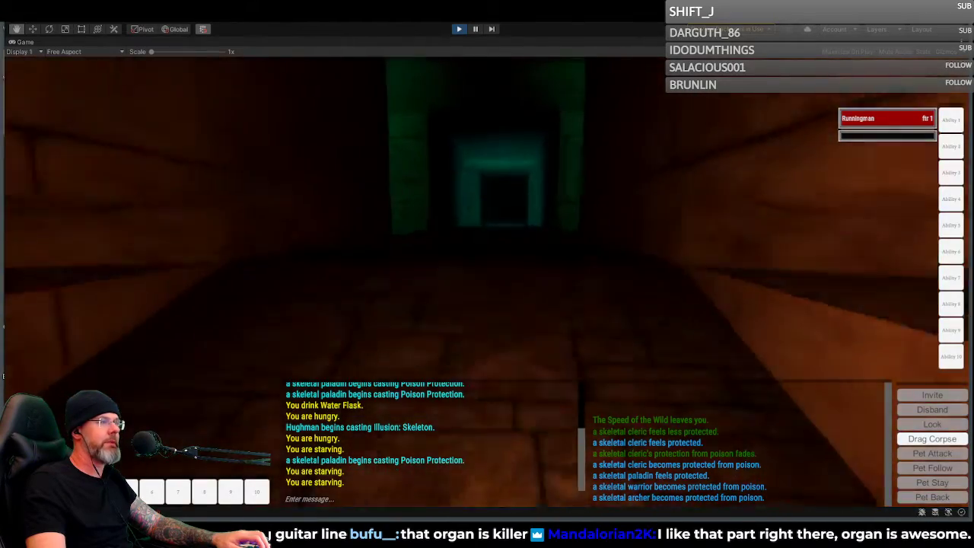
key("w")
key("a")
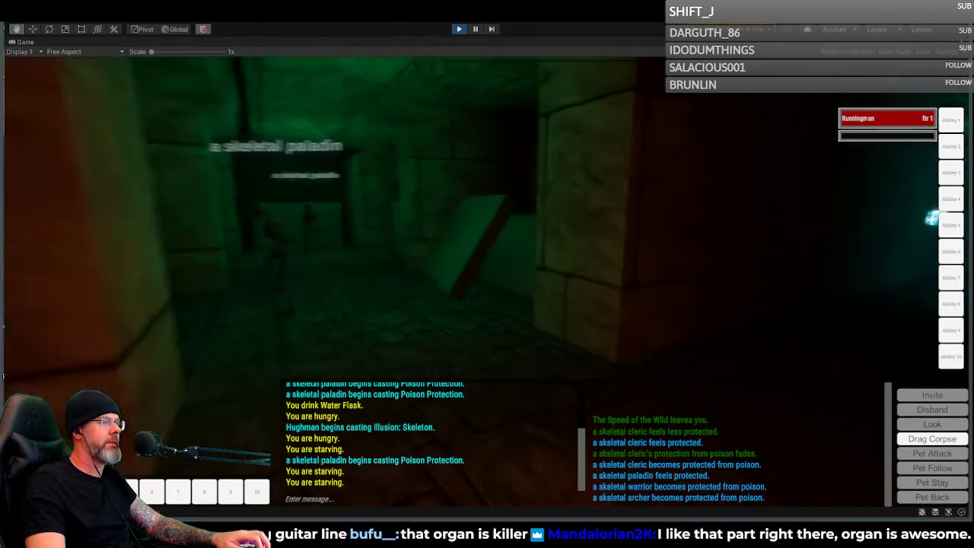
key("d")
key("w")
key("d")
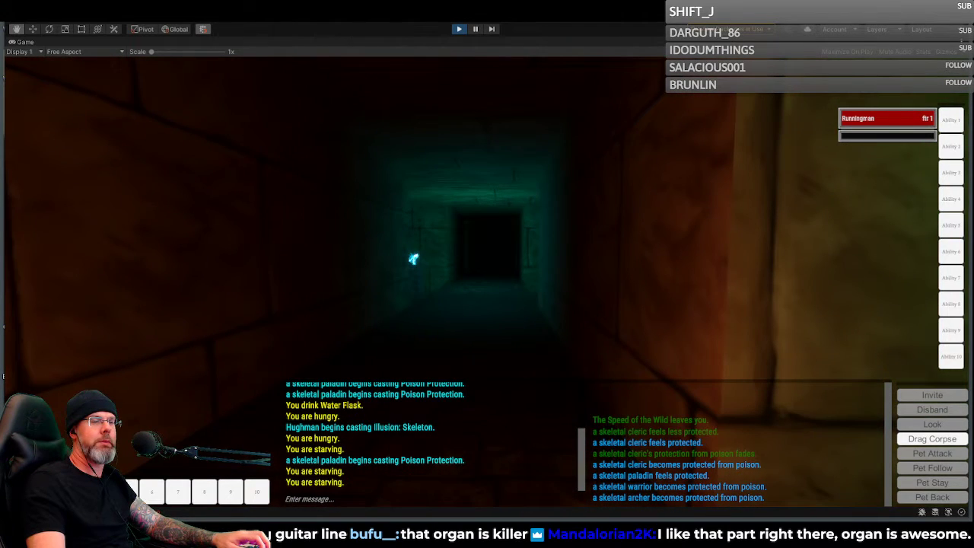
Step: Cross the teal junction between the two blue-flame braziers and follow the dark corridor to the next green-lit opening
key("w")
mouse_move(499, 297)
right_mouse_down()
mouse_move(723, 285)
mouse_move(502, 285)
right_mouse_up()
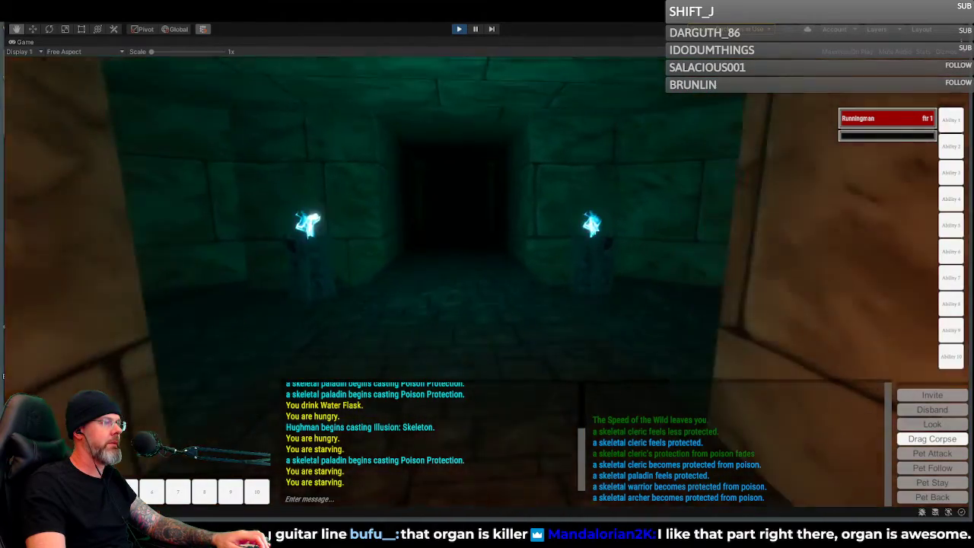
key("w")
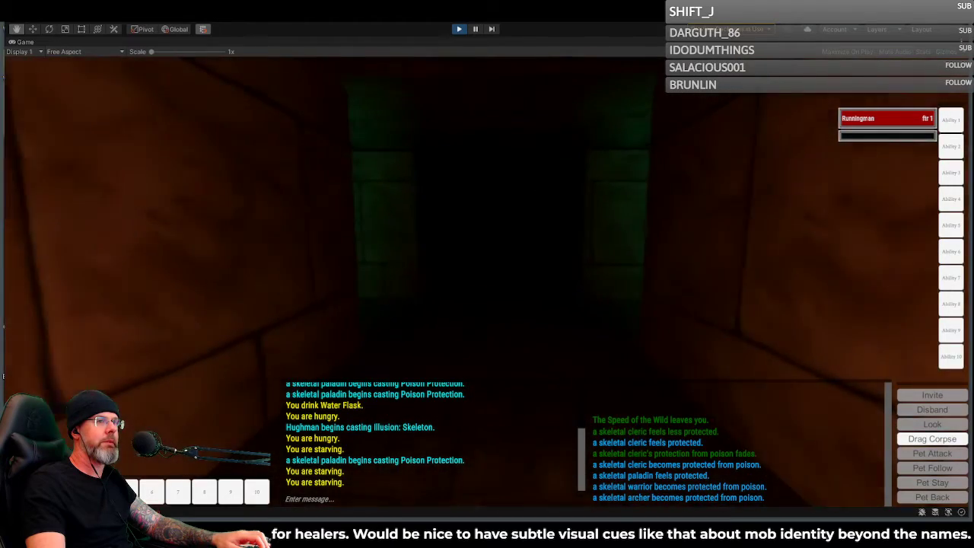
key("w")
Step: Walk among the skeletal paladins and stone slabs in the green-lit tomb room to review their placement
right_click_drag(487, 285, 197, 285)
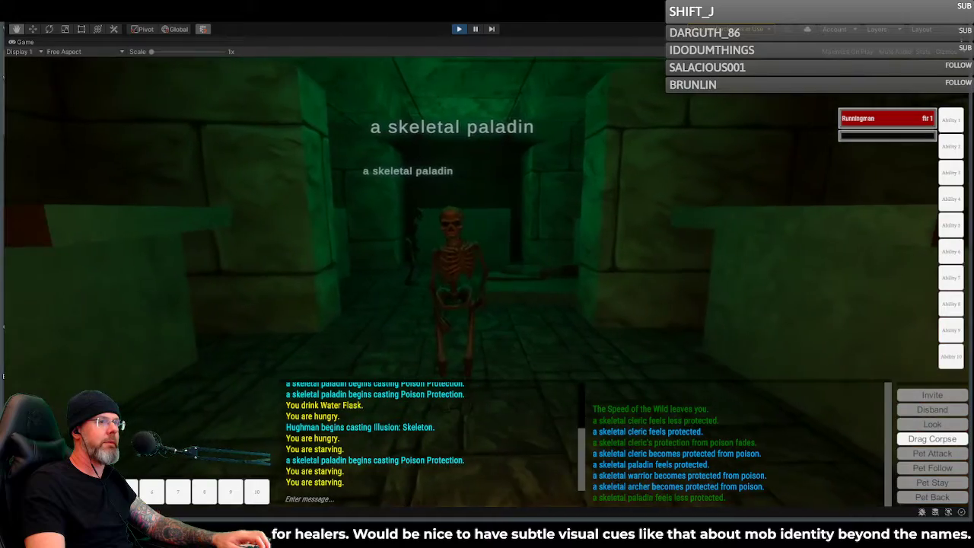
key("w")
key("w")
right_click_drag(487, 285, 860, 286)
key("w")
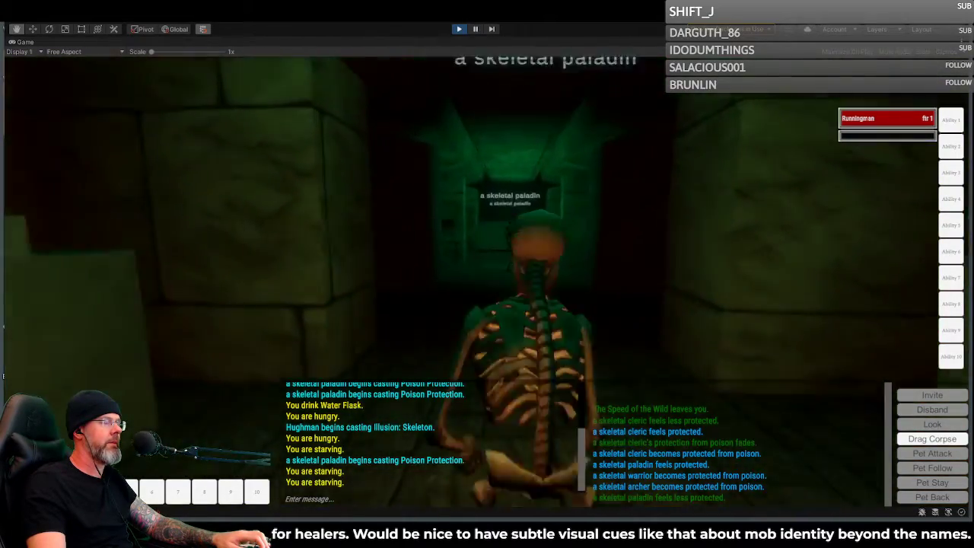
Step: Leave the paladin tomb and climb the dark brick stairs to the faint purple-lit corridor
right_click_drag(487, 285, 252, 286)
key("w")
key("w")
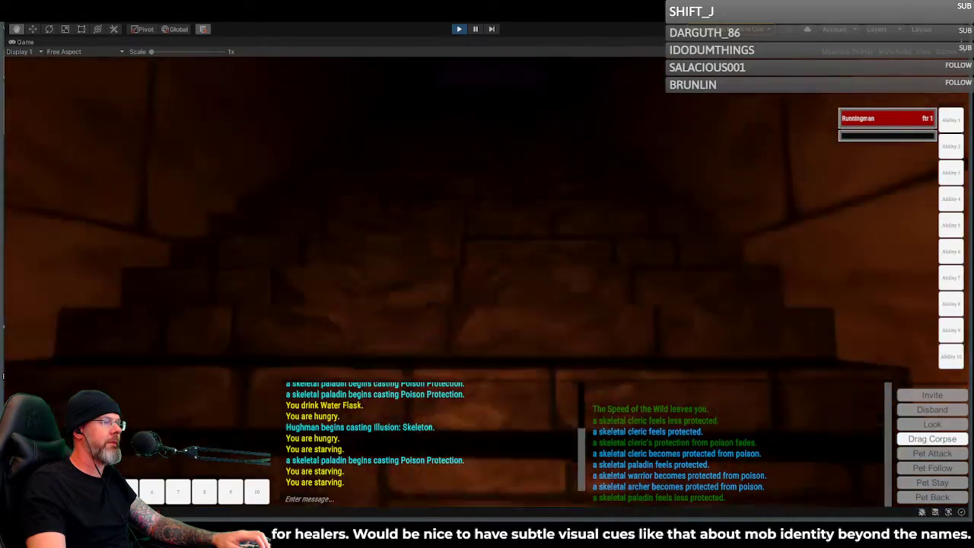
key("w")
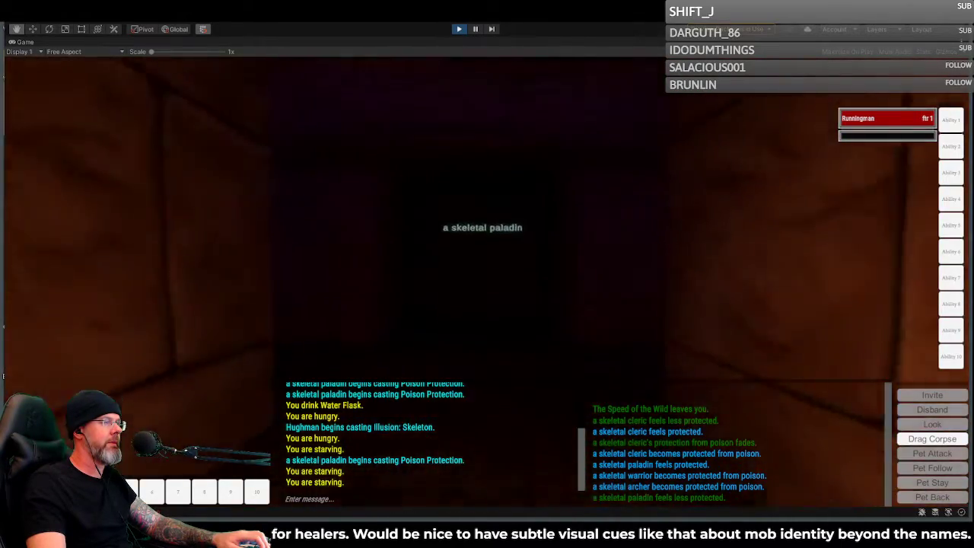
key("w")
Step: Explore the side openings and turns of the purple-lit corridor near the top of the stairs
right_click_drag(487, 286, 251, 286)
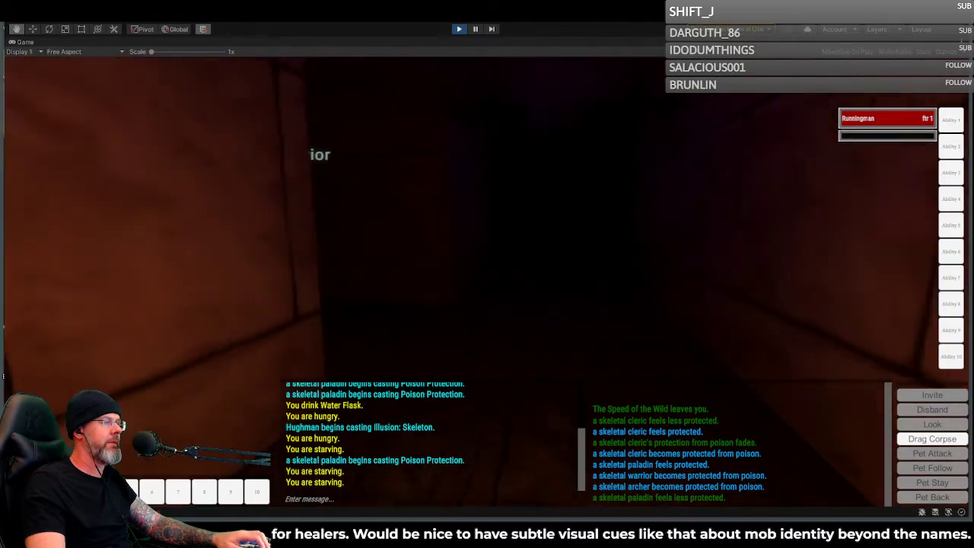
key("w")
right_click_drag(487, 285, 411, 286)
key("w")
right_click_drag(486, 286, 251, 285)
key("w")
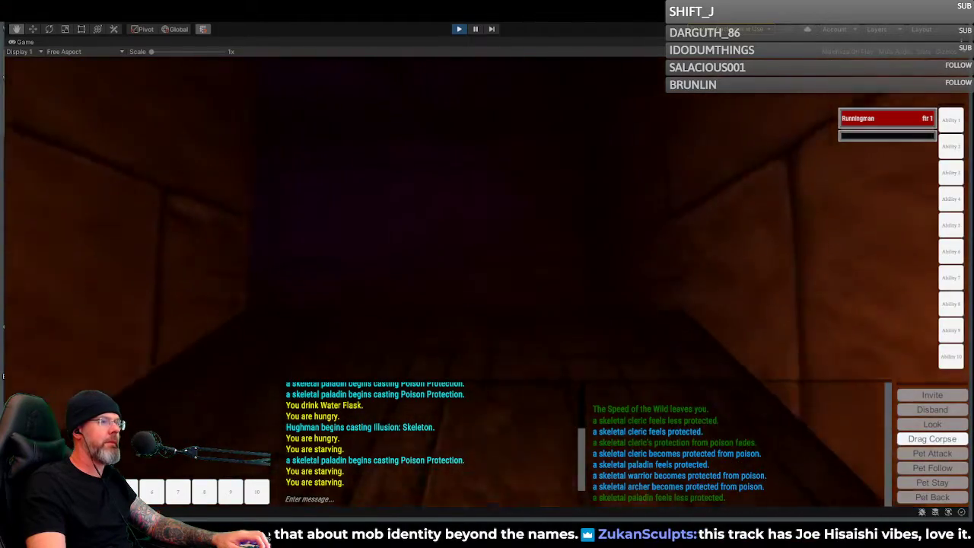
key("w")
right_click_drag(487, 285, 335, 285)
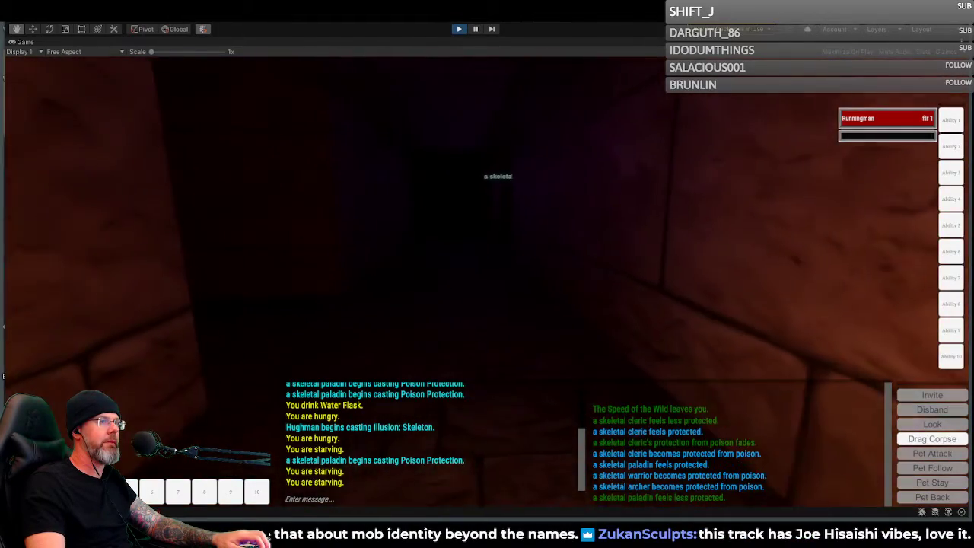
Step: Continue along the dark purple corridor to the blue-flame brazier guarded by a skeletal archer
right_click_drag(487, 285, 350, 285)
key("w")
key("w")
key("w")
right_click_drag(487, 285, 236, 286)
key("w")
key("w")
key("w")
key("w")
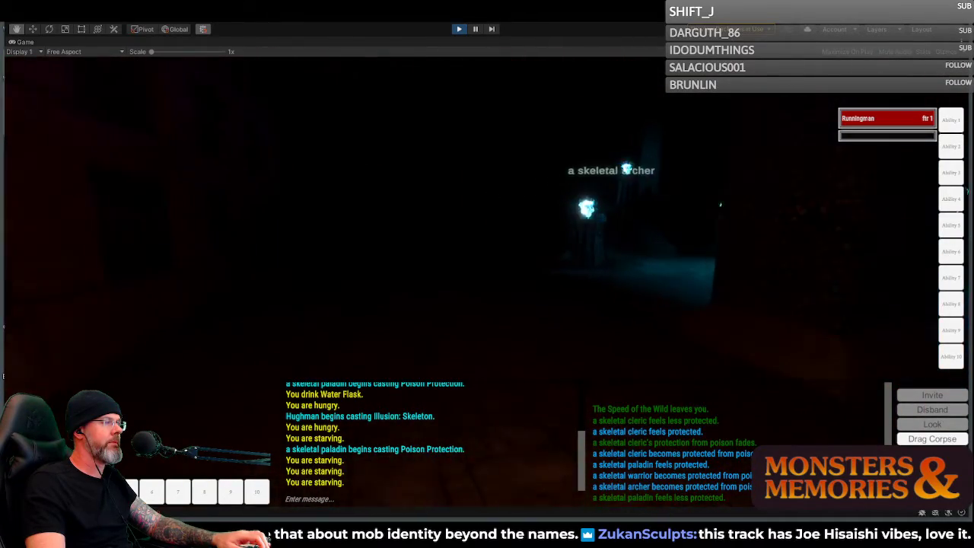
Step: Walk through the unlit brick passages beyond the archer's brazier and check the skeletal warriors stationed there
key("w")
right_click_drag(487, 285, 236, 285)
key("w")
key("w")
key("w")
right_click_drag(487, 286, 548, 285)
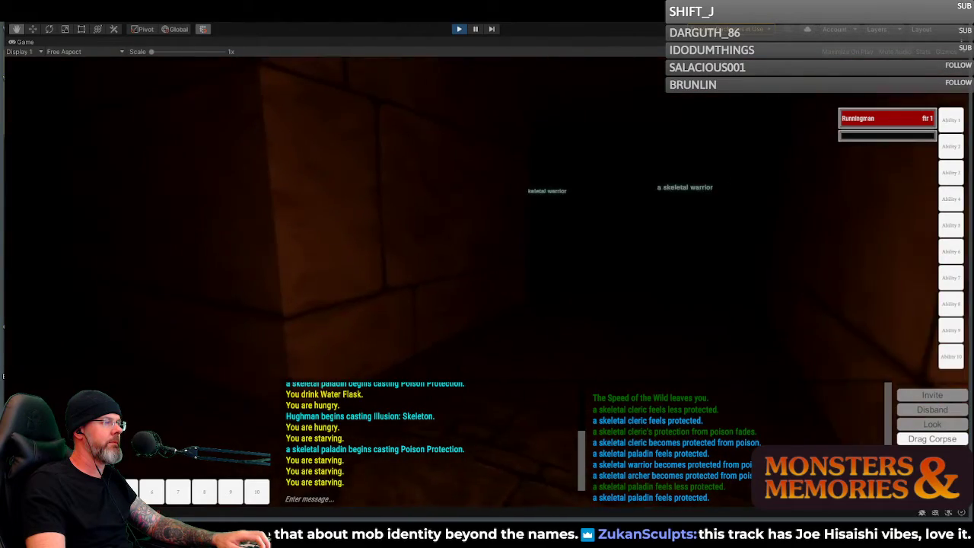
key("w")
key("w")
right_click_drag(487, 285, 145, 286)
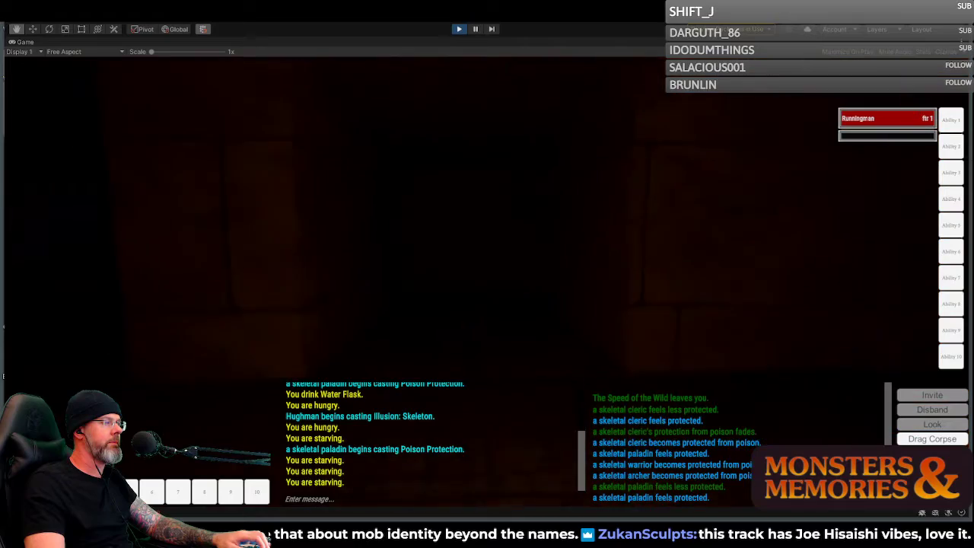
Step: Pass through the dark doorway and the teal-lit hall to review the skeletal archers on both sides
key("w")
right_click_drag(487, 286, 700, 286)
key("w")
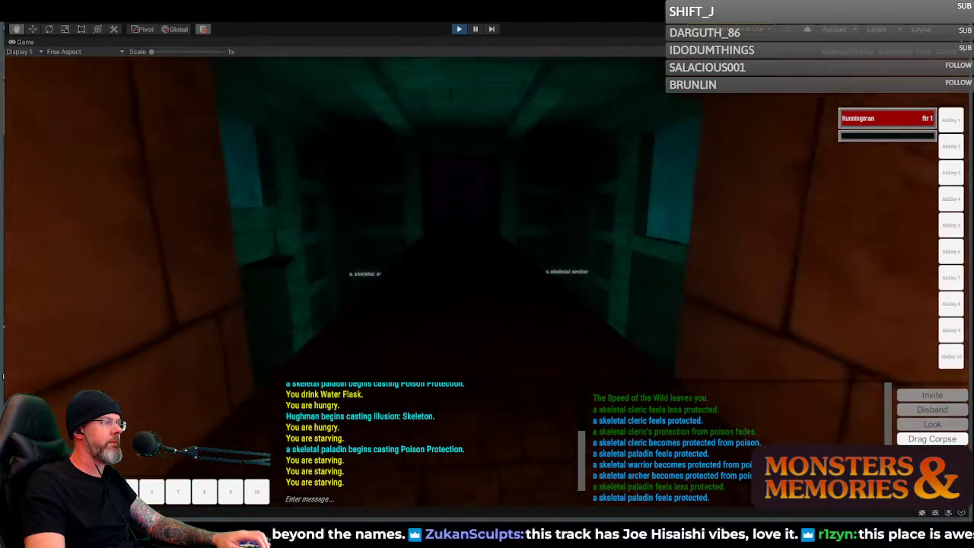
key("w")
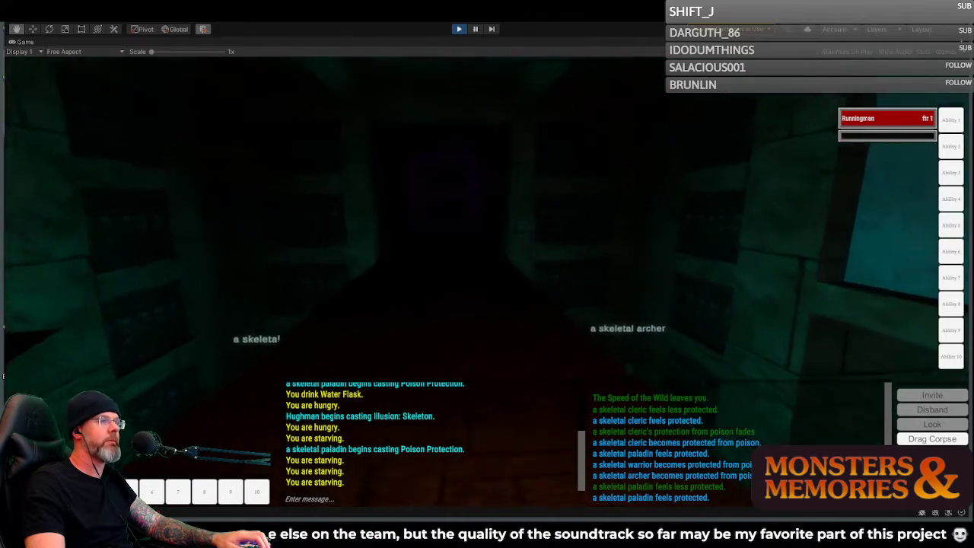
key("w")
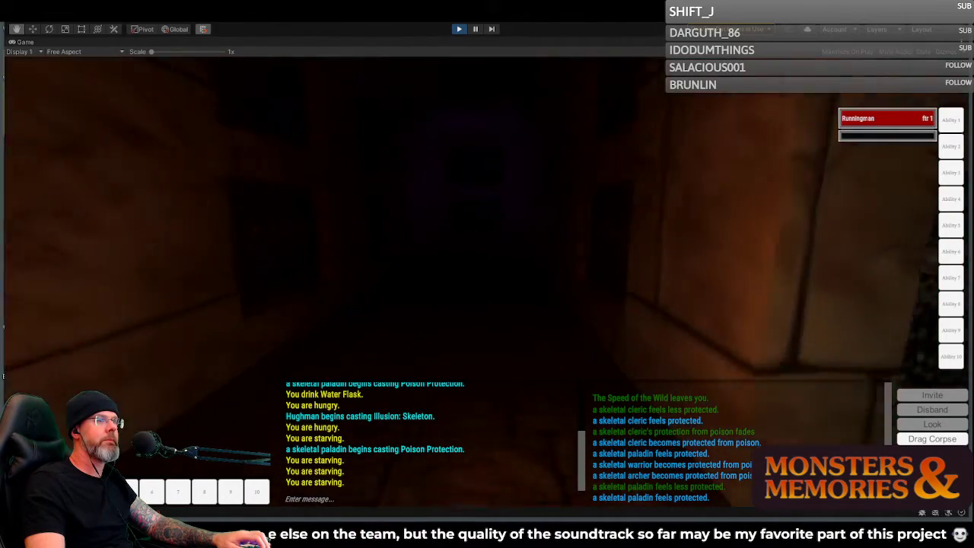
Step: Examine the skull-filled wall niches and the skeletal warrior in the dim purple crypt chamber
key("w")
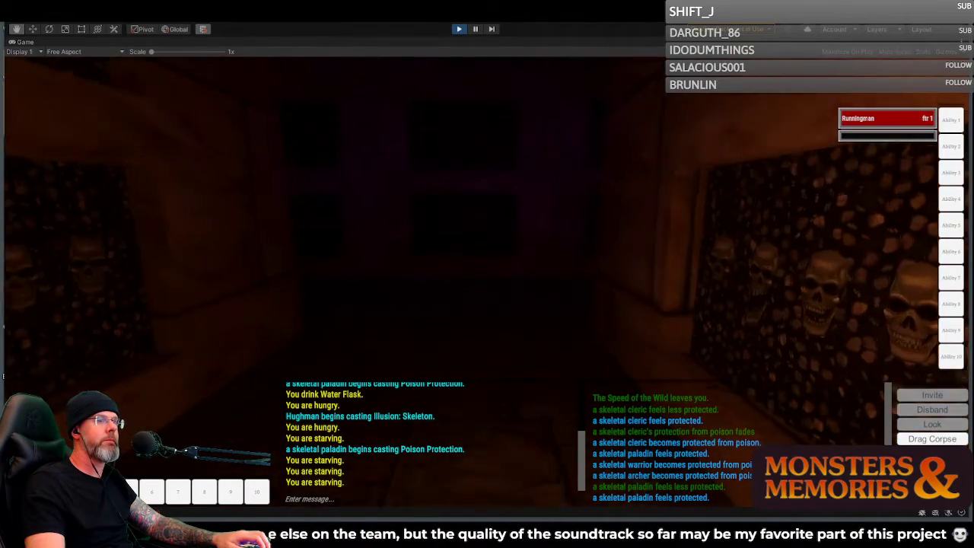
key("w")
key("a")
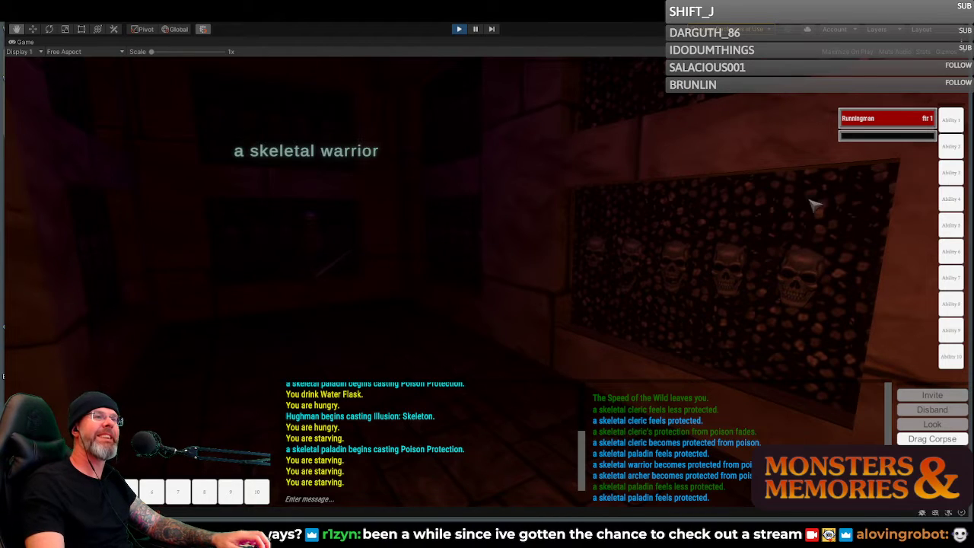
right_click_drag(585, 196, 753, 217)
Step: Walk from the skull-niche chamber into the blue-flame crypt room and inspect its named NPC and braziers
key("w")
key("w")
key("w")
key("w")
key("d")
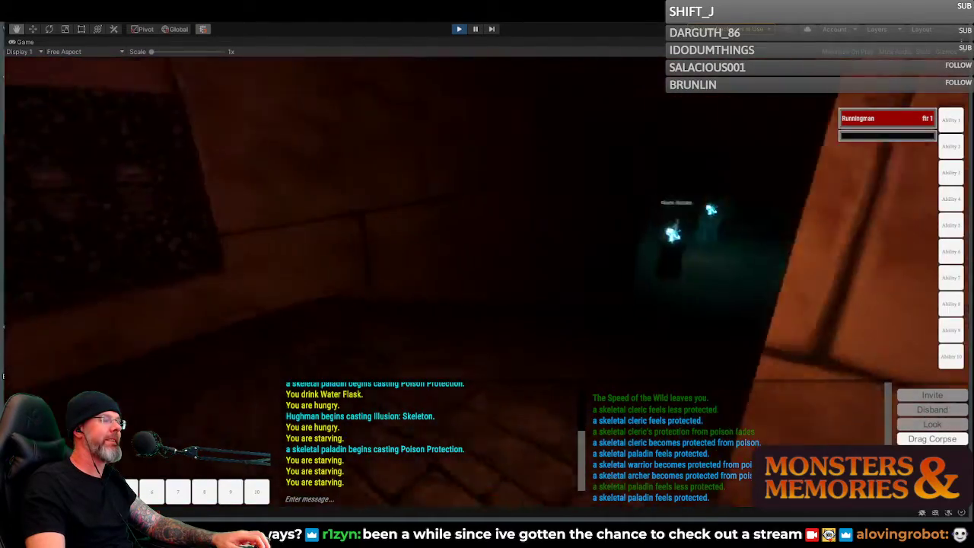
key("w")
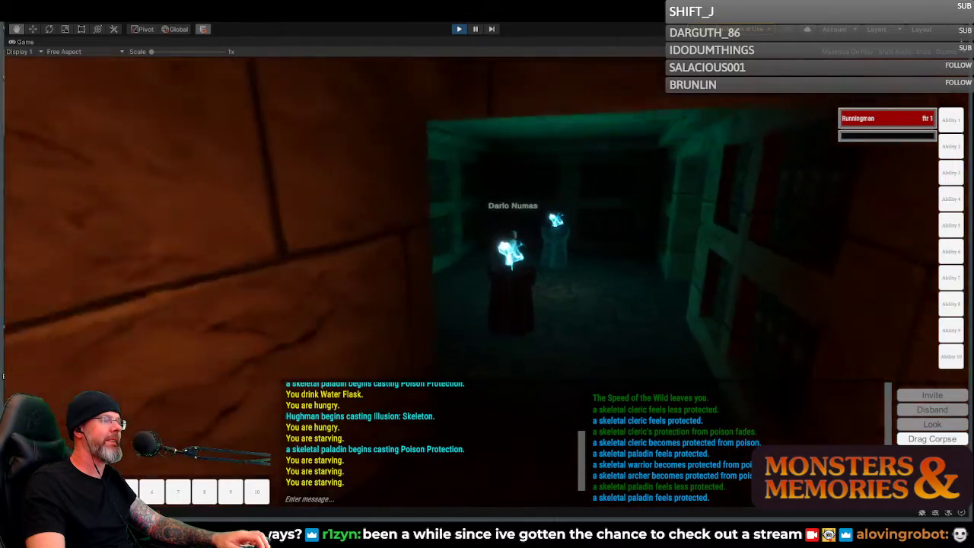
key("w")
key("d")
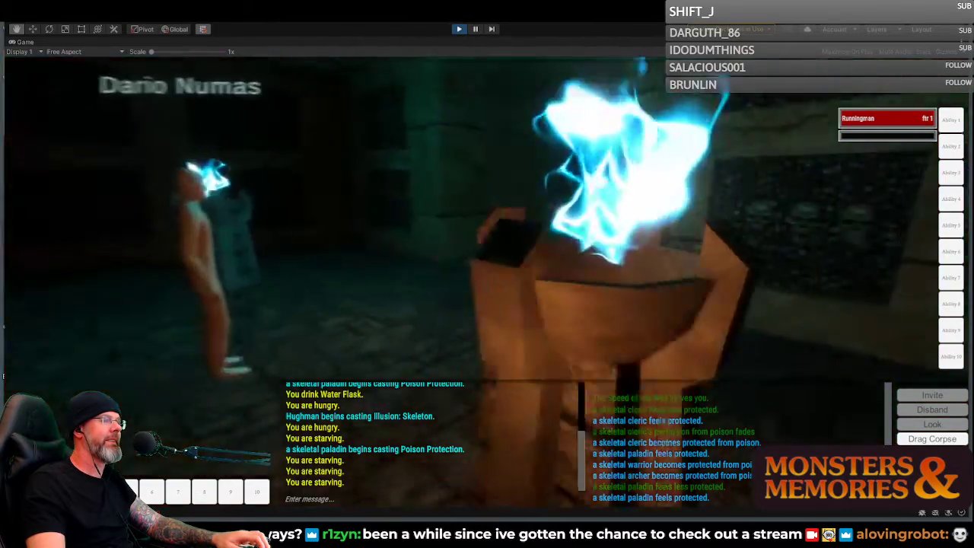
Step: Cross the skeletal archer's brazier room, leave by its dark exit and follow the brick corridor past the skeletal warrior
key("w")
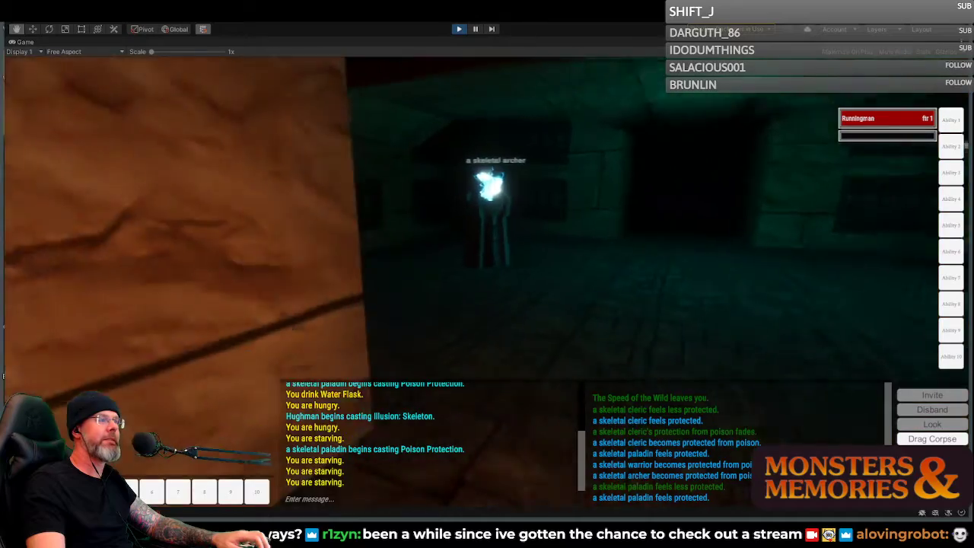
key("w")
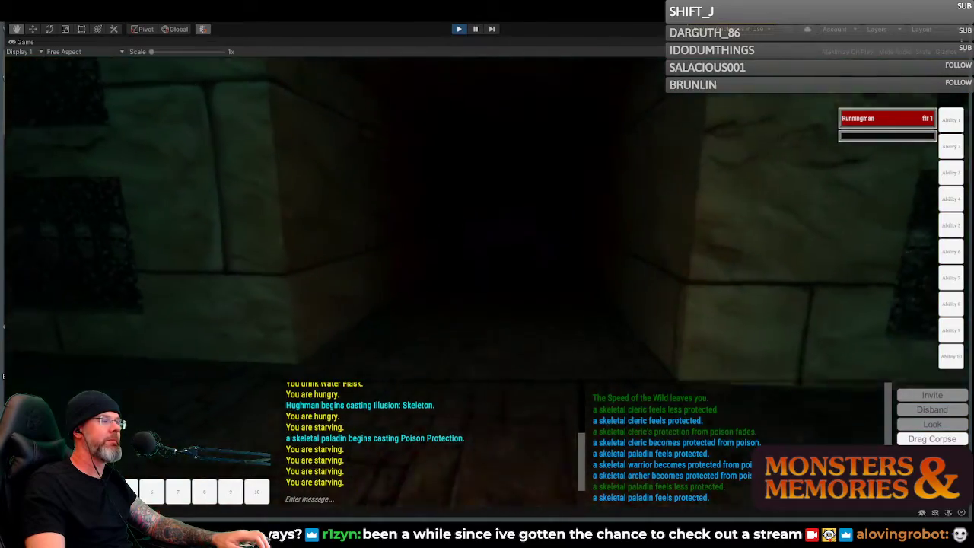
key("w")
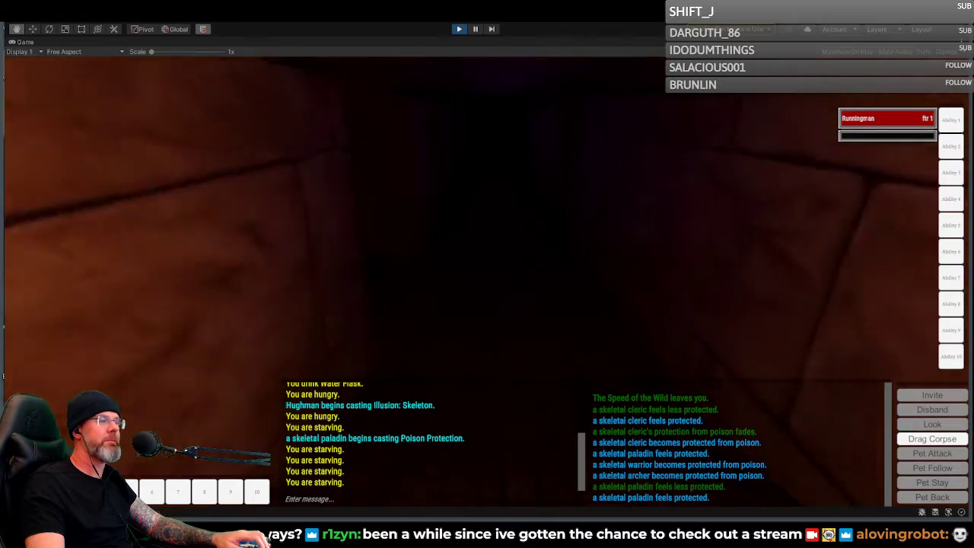
key("w")
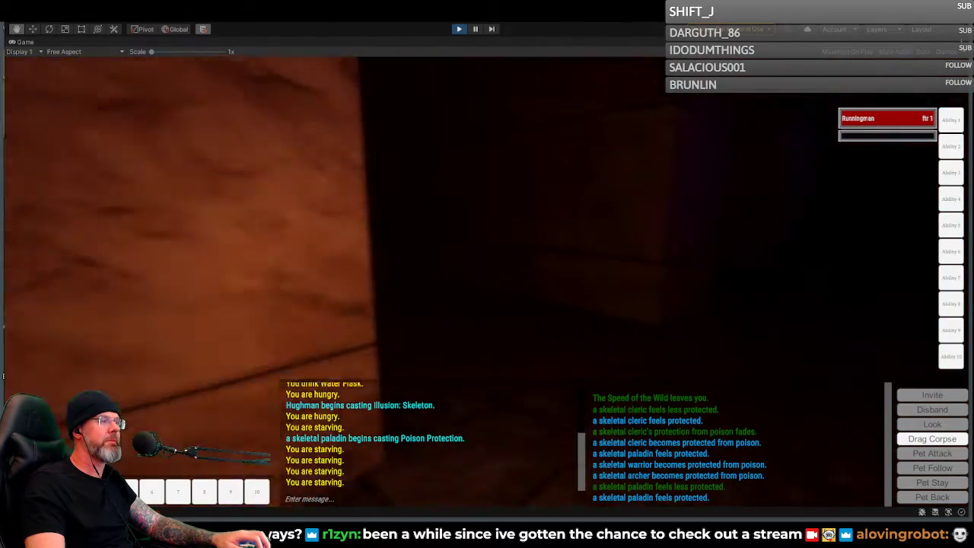
key("w")
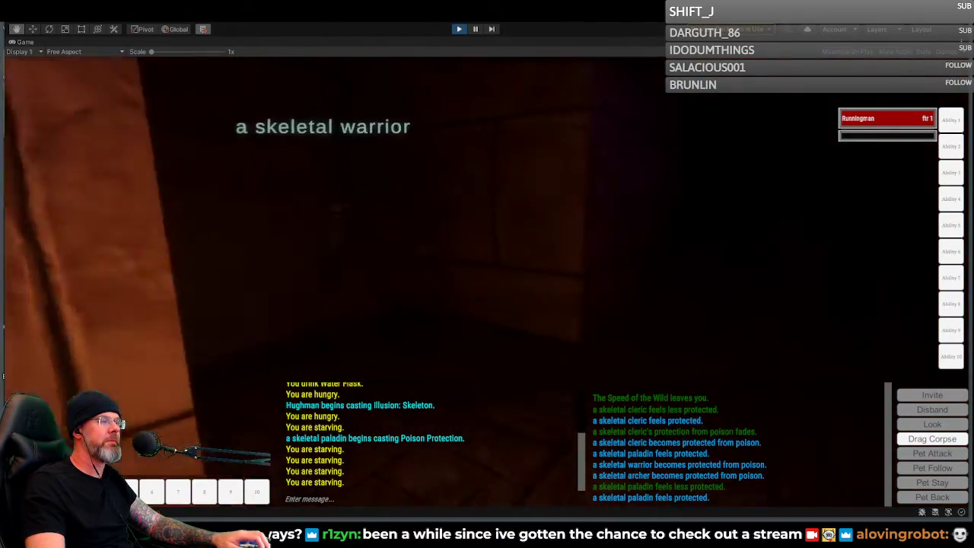
key("w")
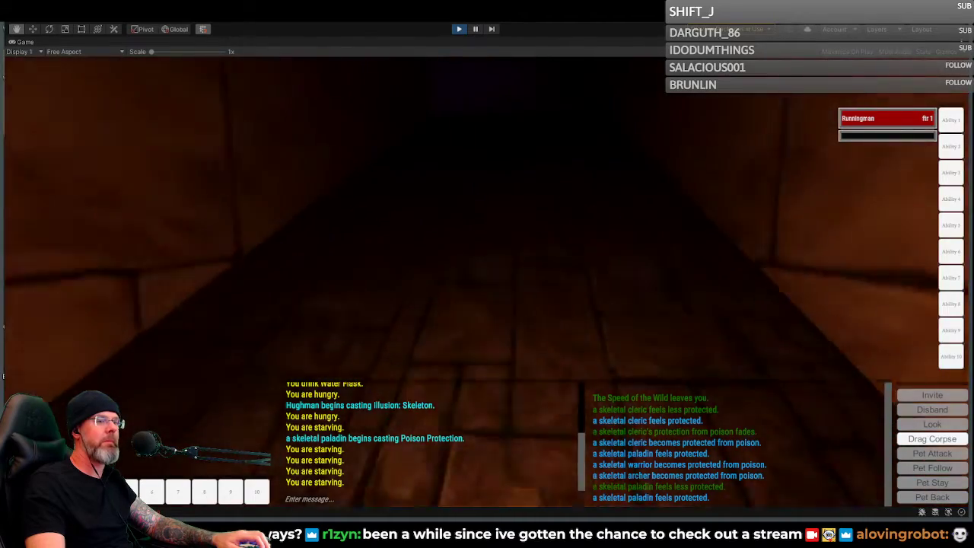
Step: Follow the dark brick corridor to its purple-lit junction and look around at the skeletal warriors placed there
key("w")
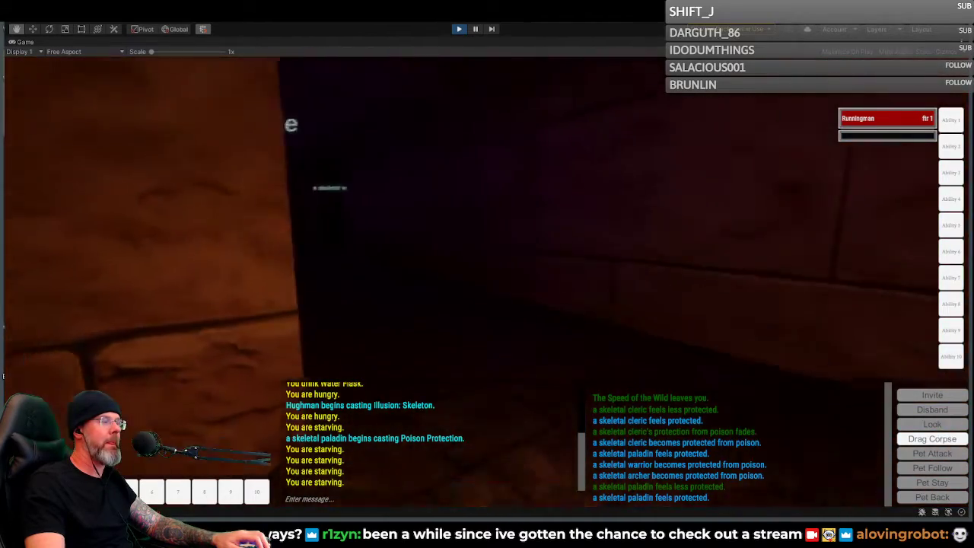
key("d")
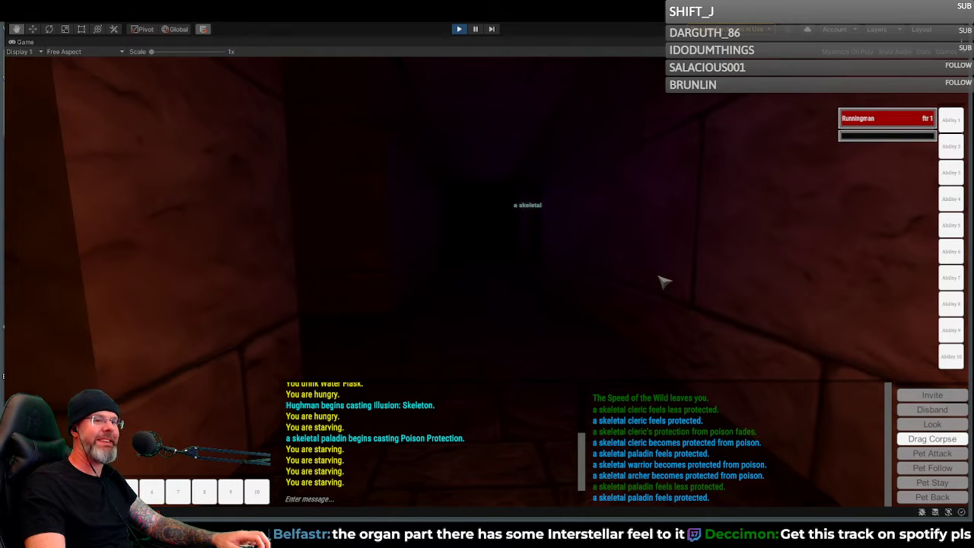
key("w")
mouse_move(664, 258)
right_mouse_down()
mouse_move(449, 258)
mouse_move(659, 259)
right_mouse_up()
key("w")
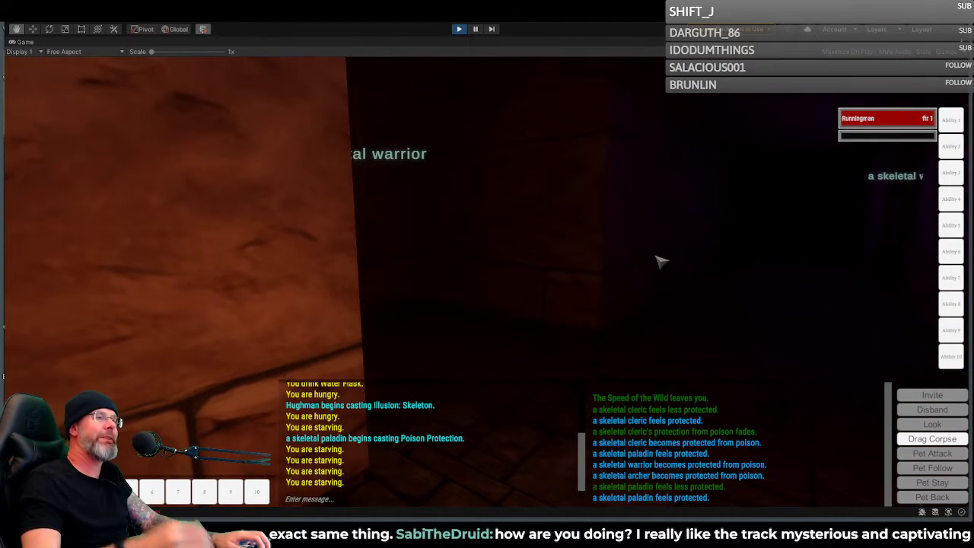
right_click_drag(659, 248, 723, 248)
key("w")
right_click_drag(555, 246, 638, 244)
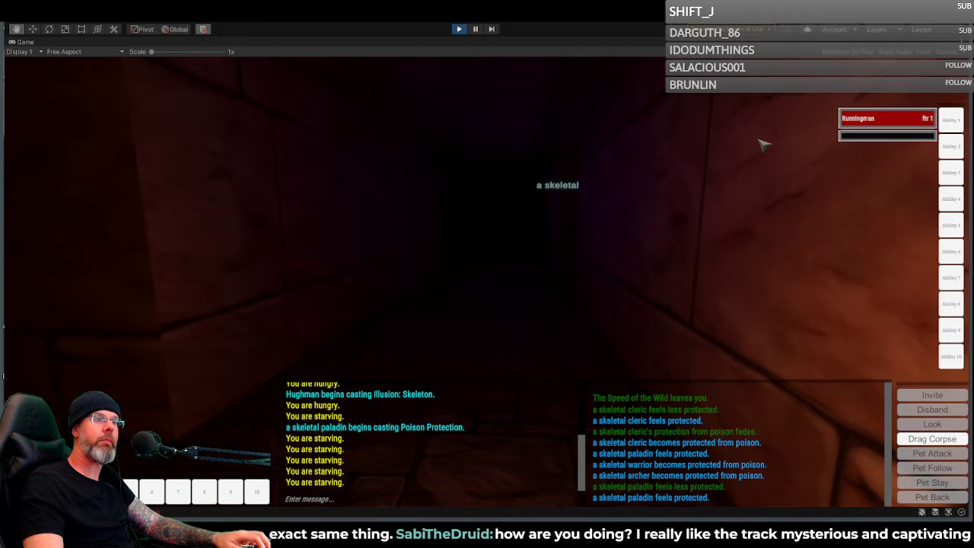
Step: Walk down the purple-lit corridor past the skeletal warrior and enter the hall with the blue-flame braziers
right_click_drag(756, 143, 715, 143)
key("w")
key("w")
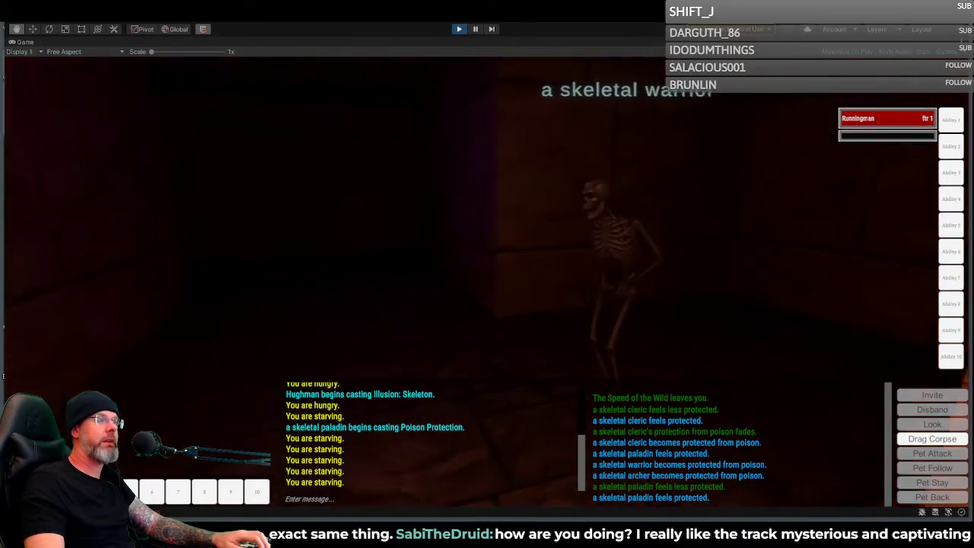
key("w")
right_click_drag(716, 144, 818, 143)
key("w")
key("w")
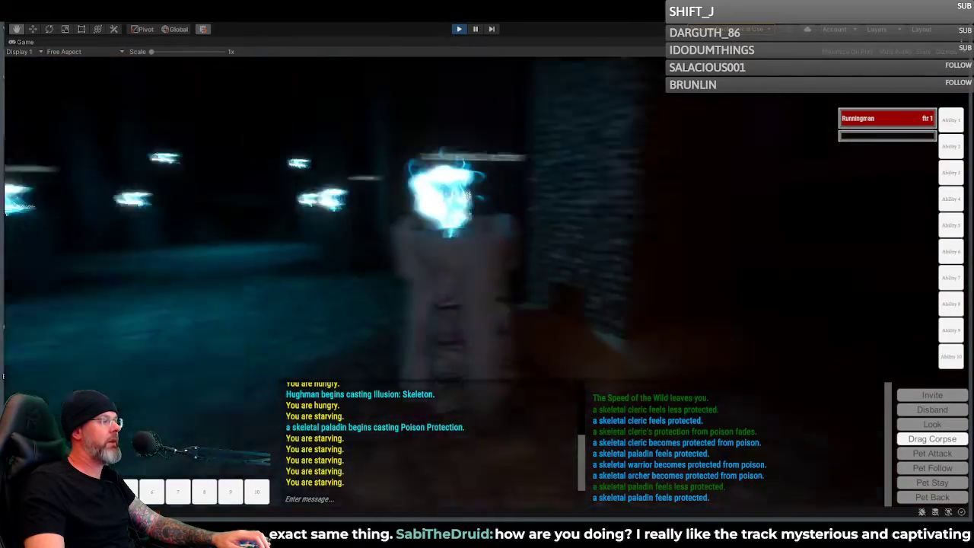
Step: Cross the blue-flame brazier hall past the skeletal archers and pillars into the dark area beyond
key("w")
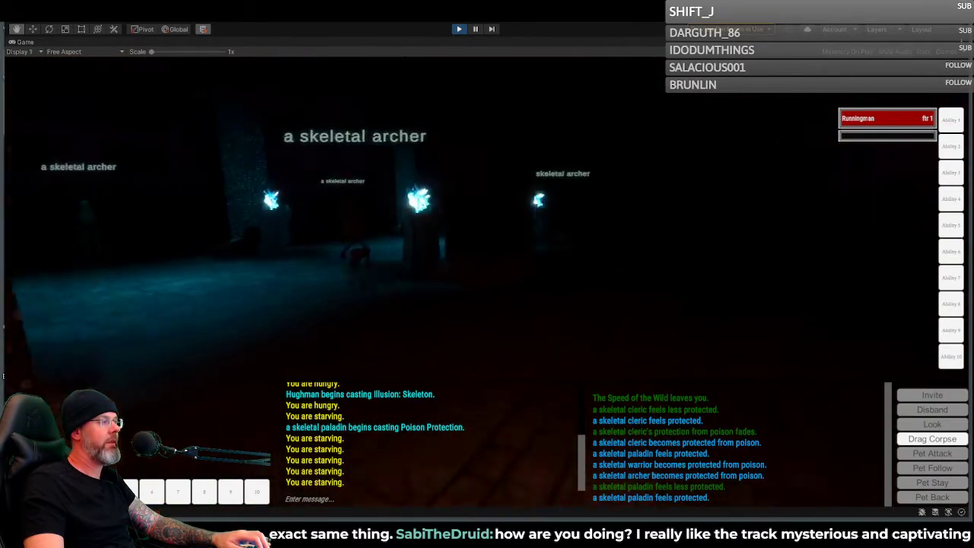
key("w")
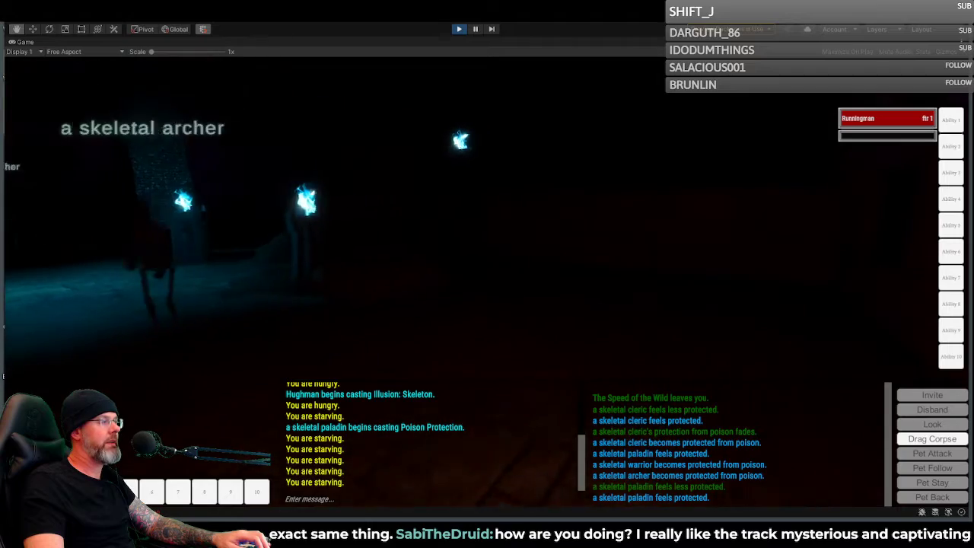
key("w")
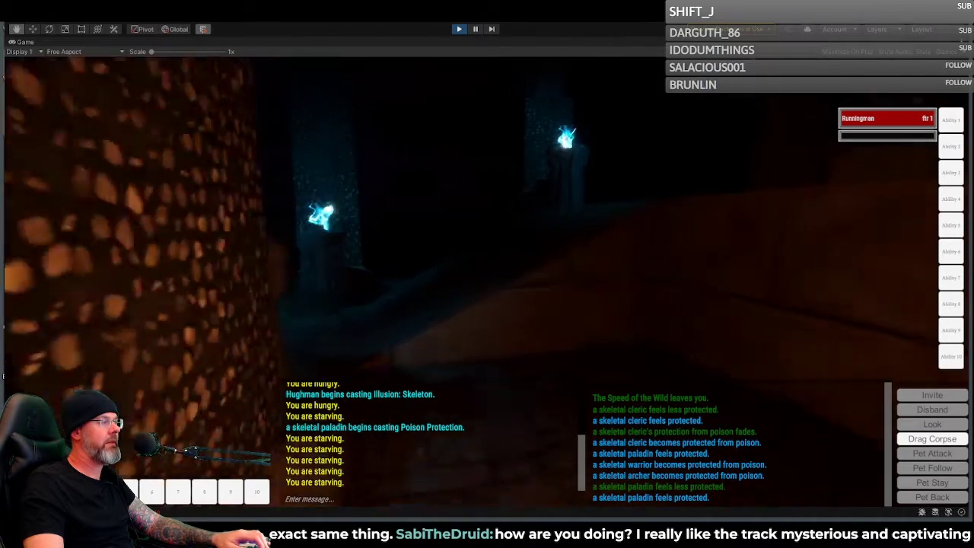
key("w")
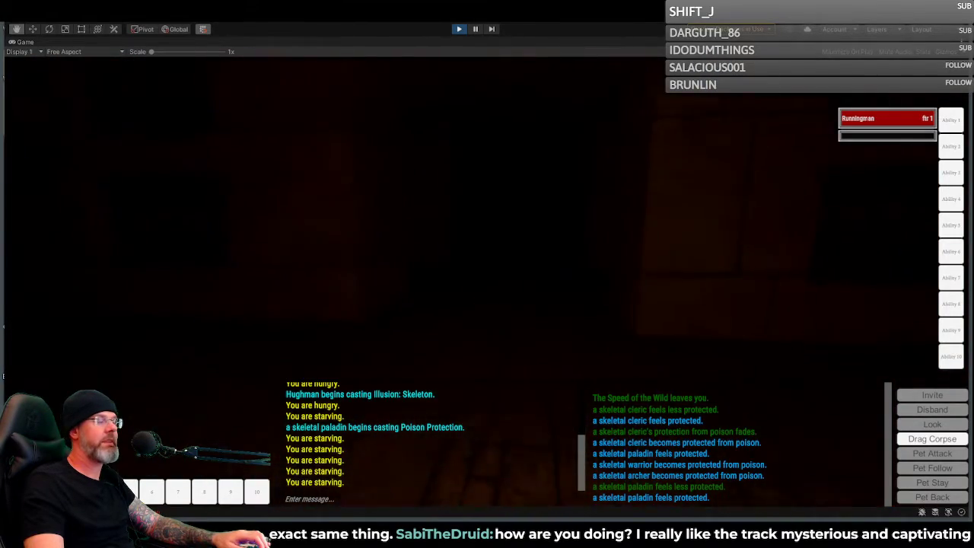
Step: Walk through the dark brick passages past the skeletal paladin to the entrance of the teal-lit archers' hall
key("w")
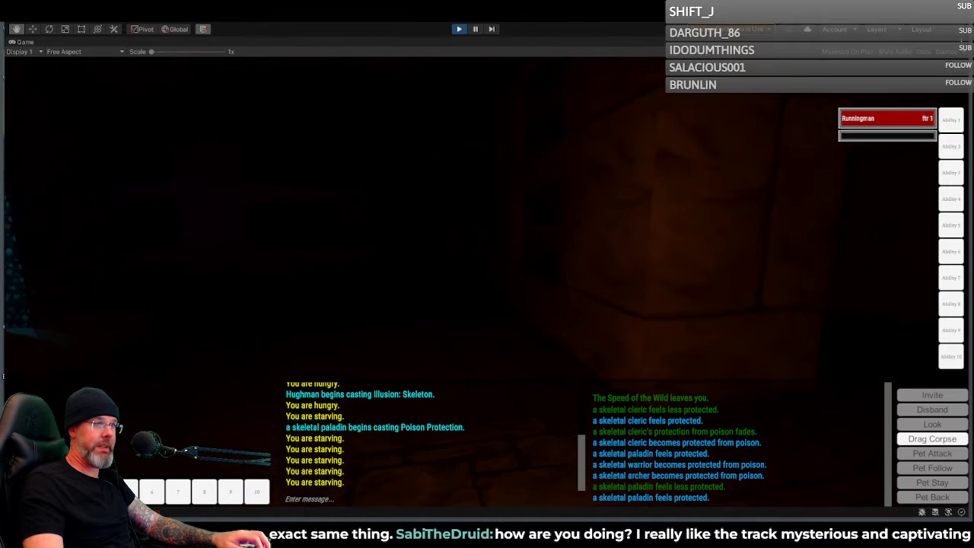
key("w")
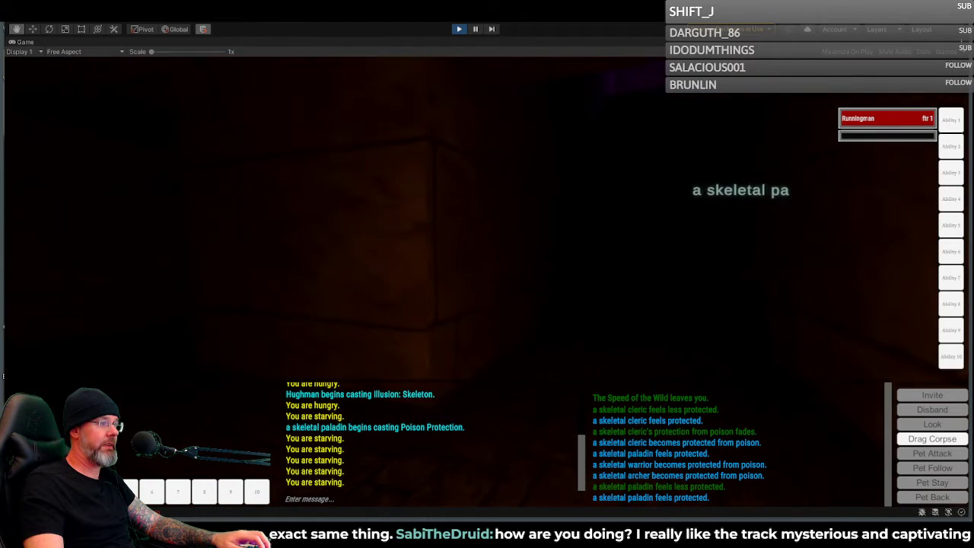
key("w")
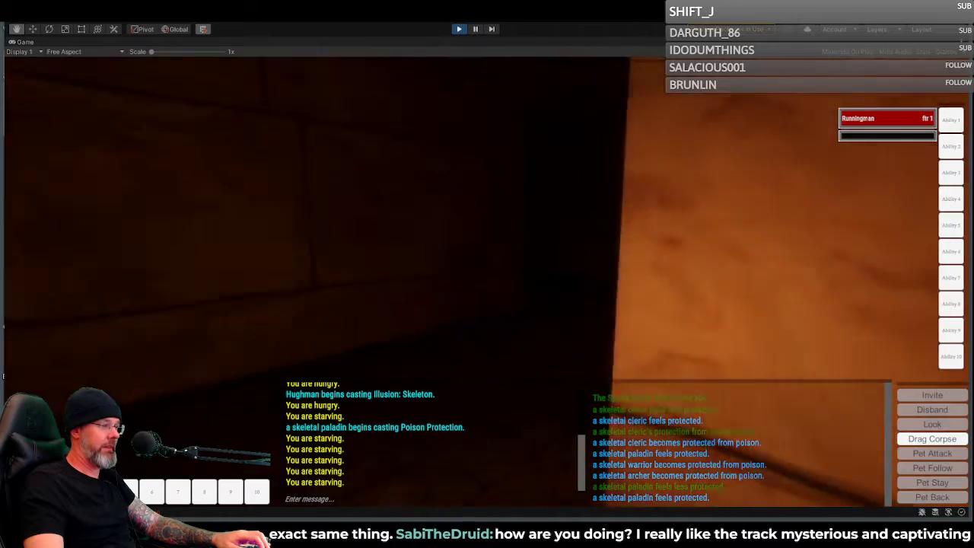
key("w")
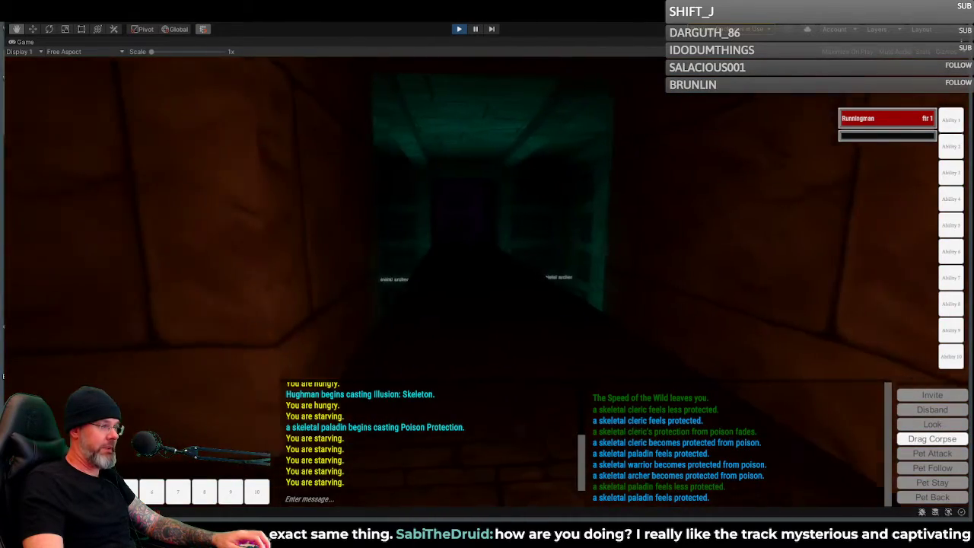
key("w")
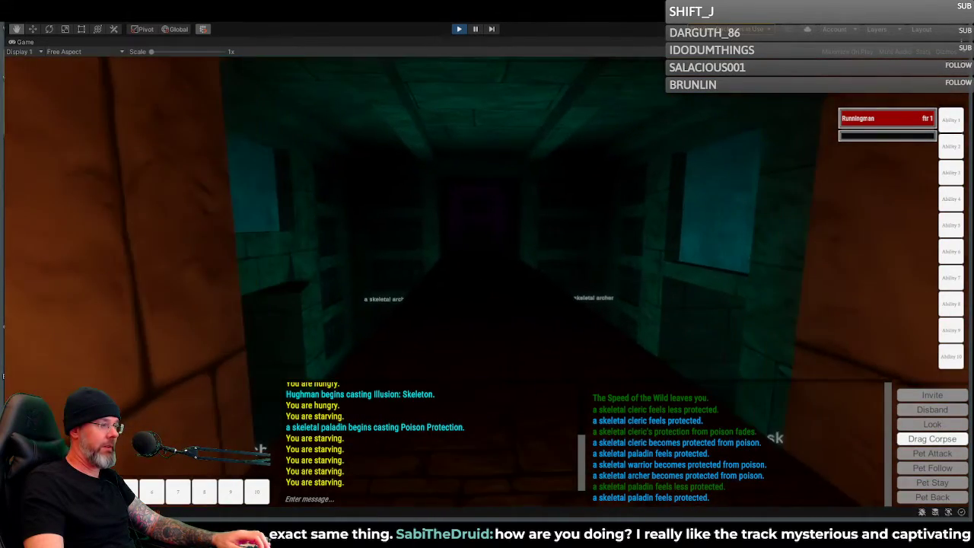
Step: Back away from the teal-lit hall and explore the dark side passages where the skeletal warriors stand
key("s")
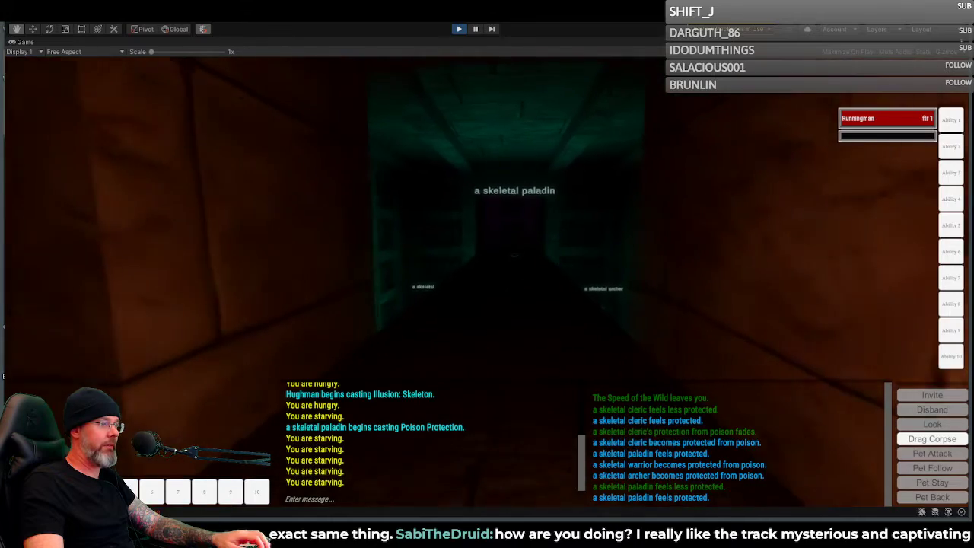
key("a")
key("a")
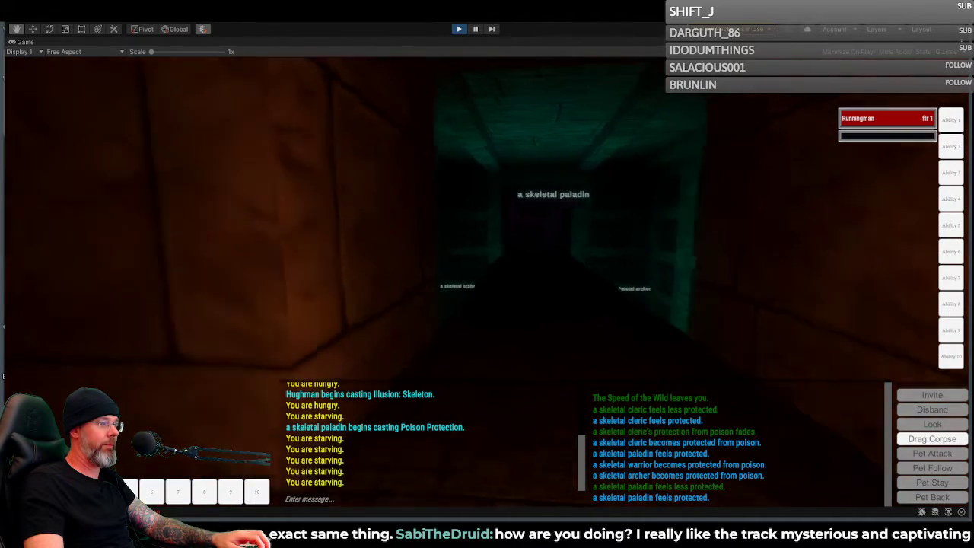
key("a")
key("w")
key("w")
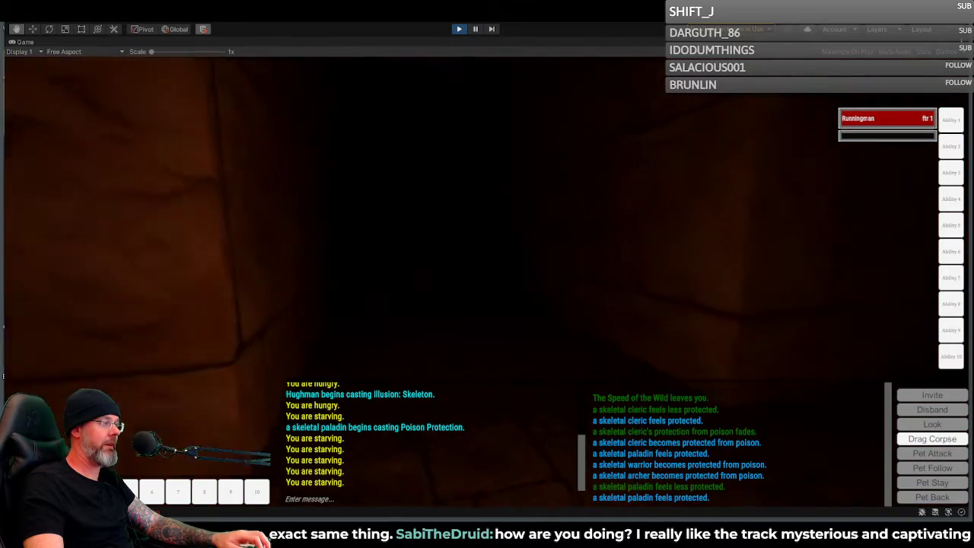
key("d")
key("a")
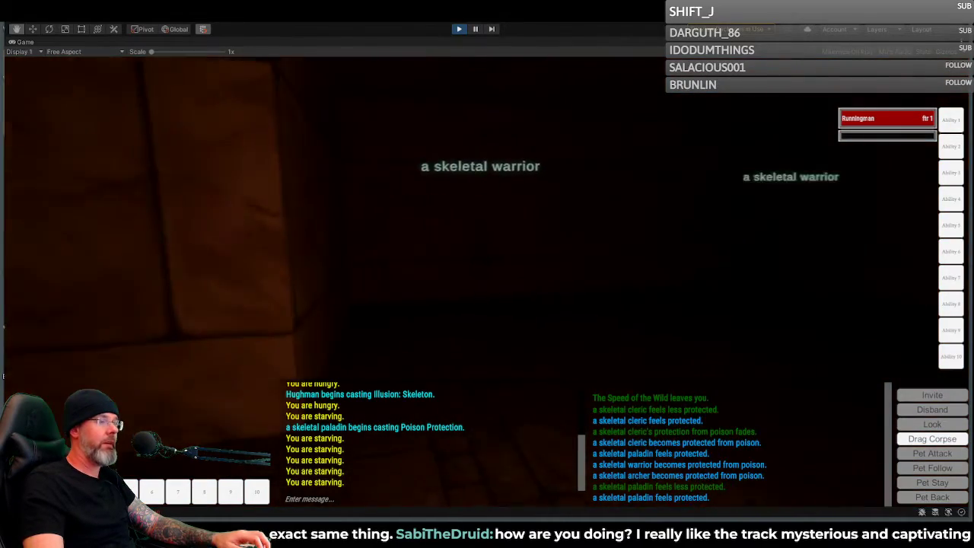
key("a")
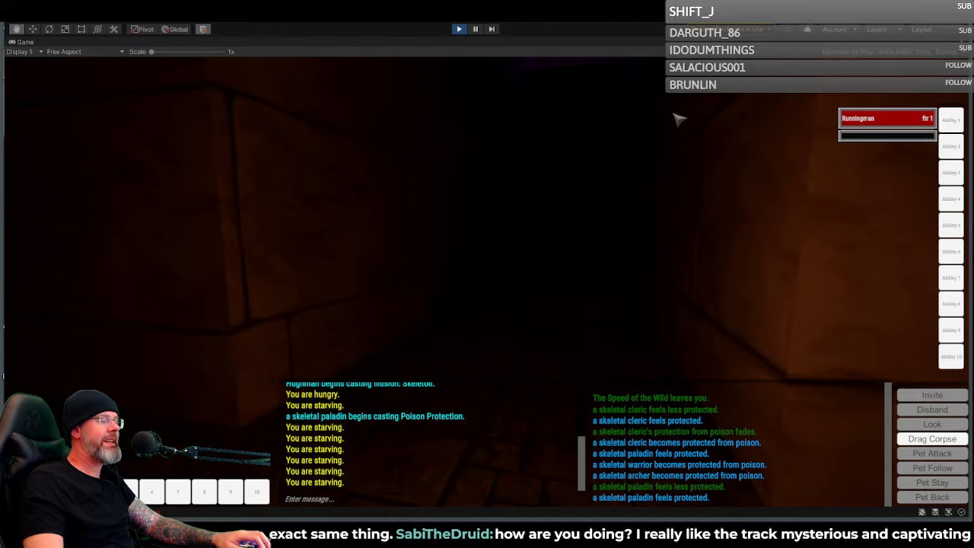
Step: Climb the brick stairways past the purple-lit landing to the teal-lit doorway at the top
key("w")
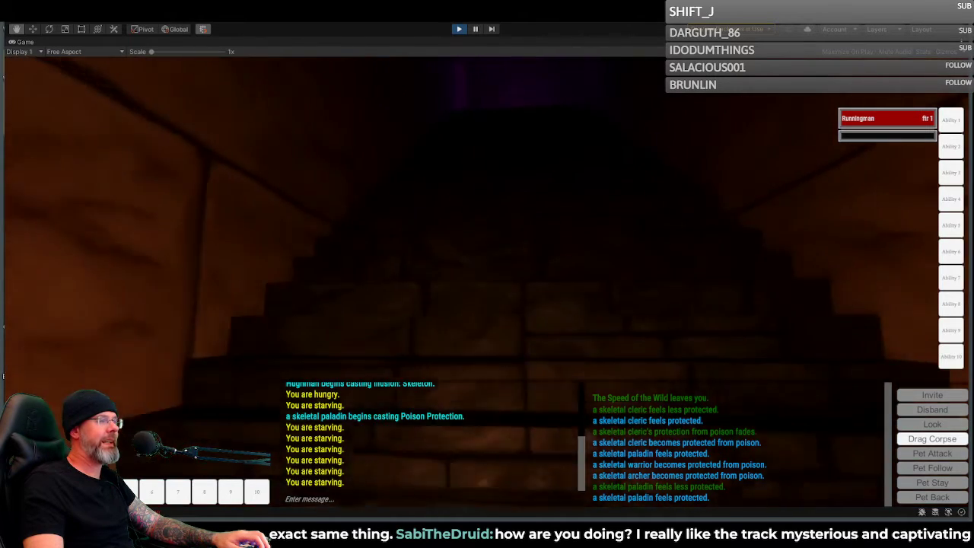
key("w")
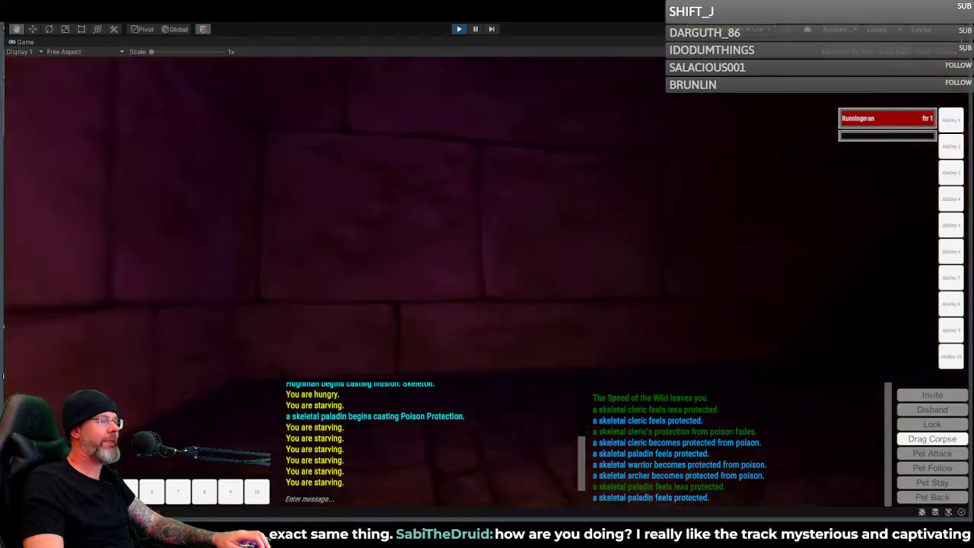
key("w")
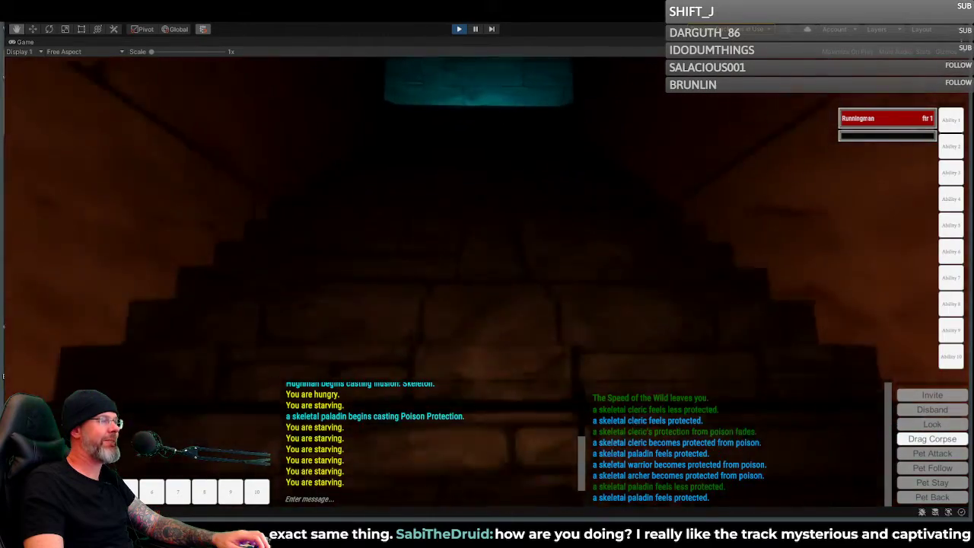
key("w")
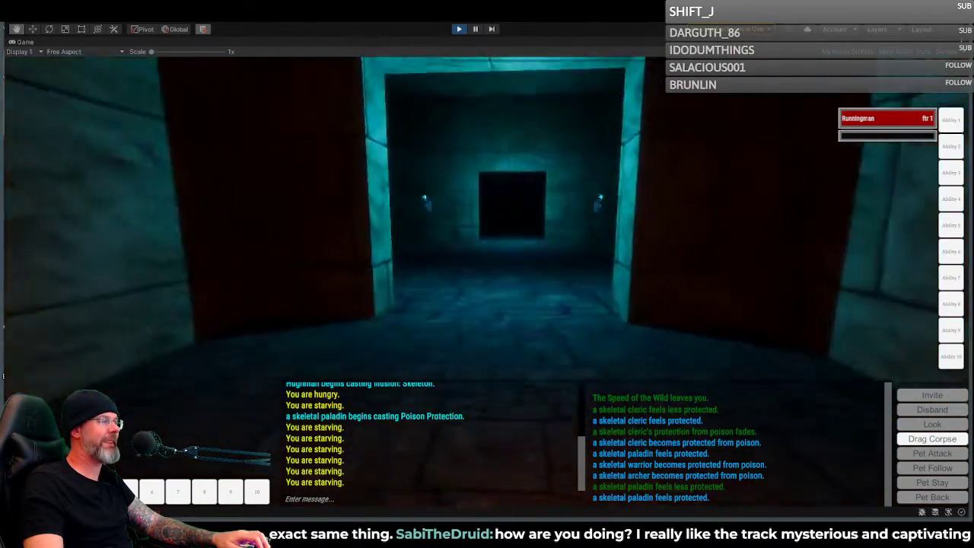
Step: Review the skeletal clerics and paladins in the torch-lit teal chamber and the dark room beside it
key("w")
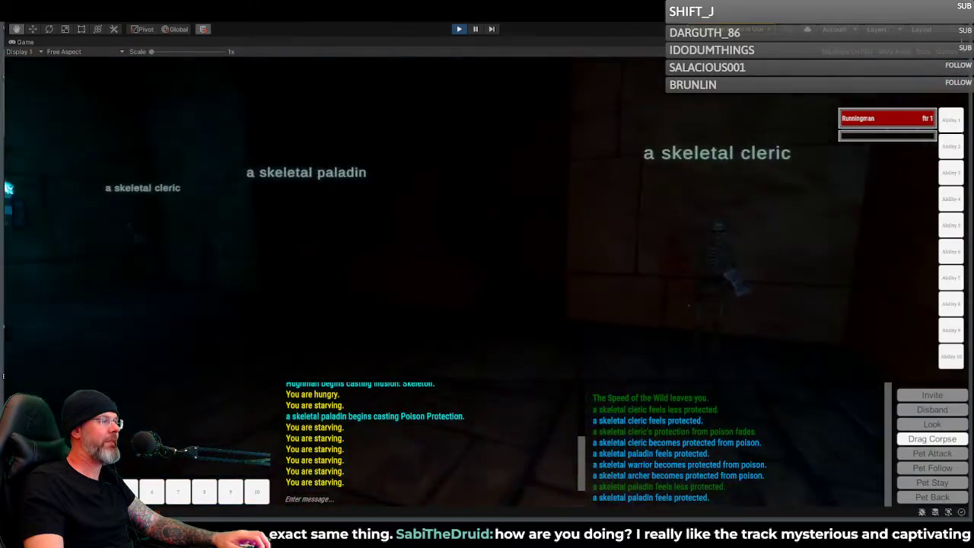
key("w")
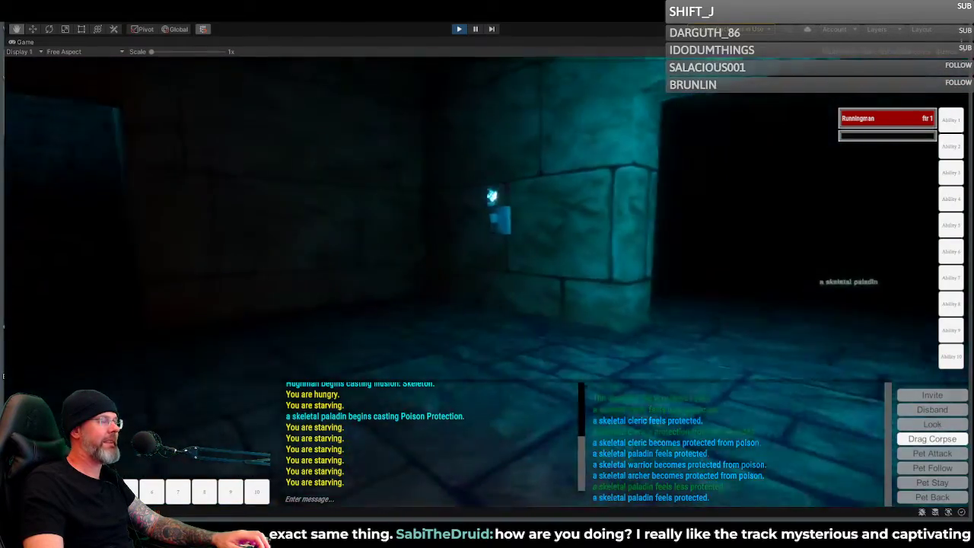
key("w")
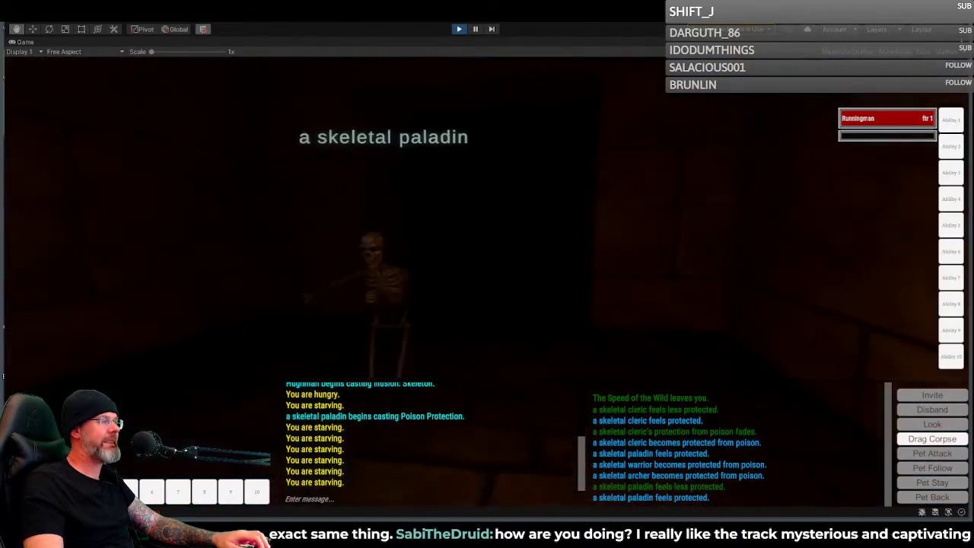
Step: Leave the skeletal paladin's room and follow the unlit brick corridor to the next wide staircase
key("w")
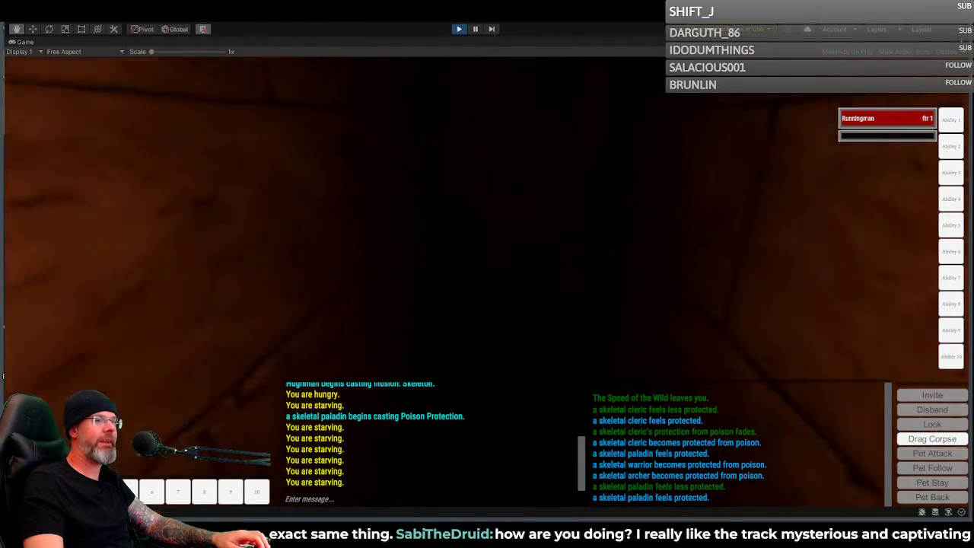
key("w")
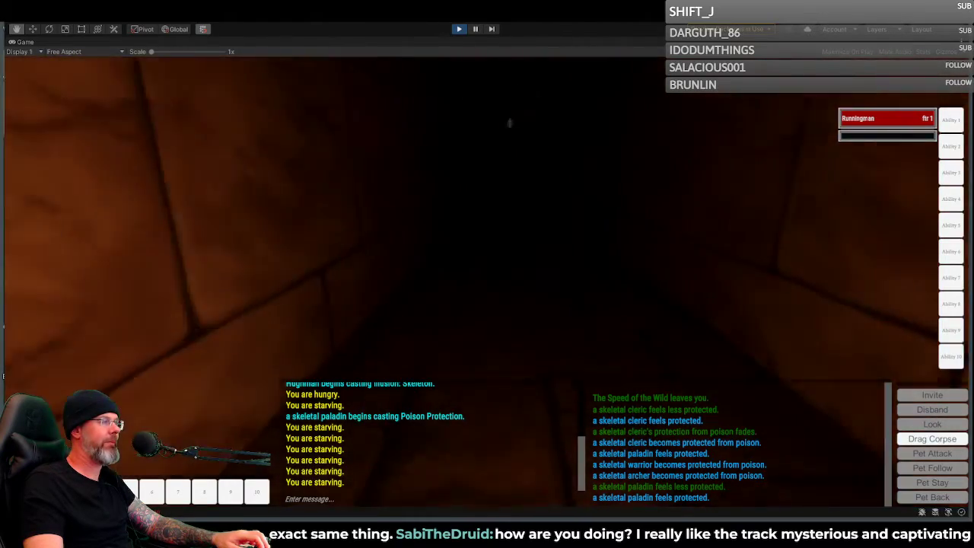
key("w")
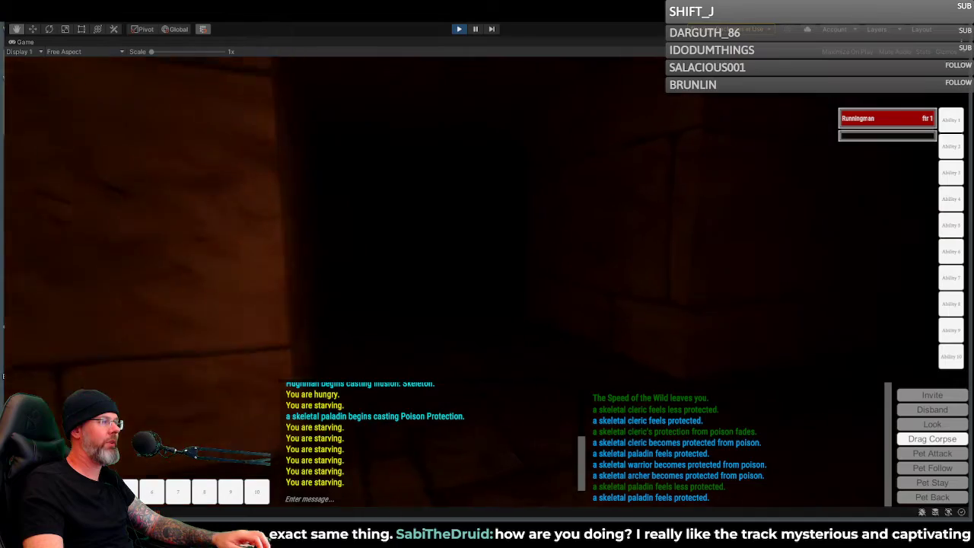
key("w")
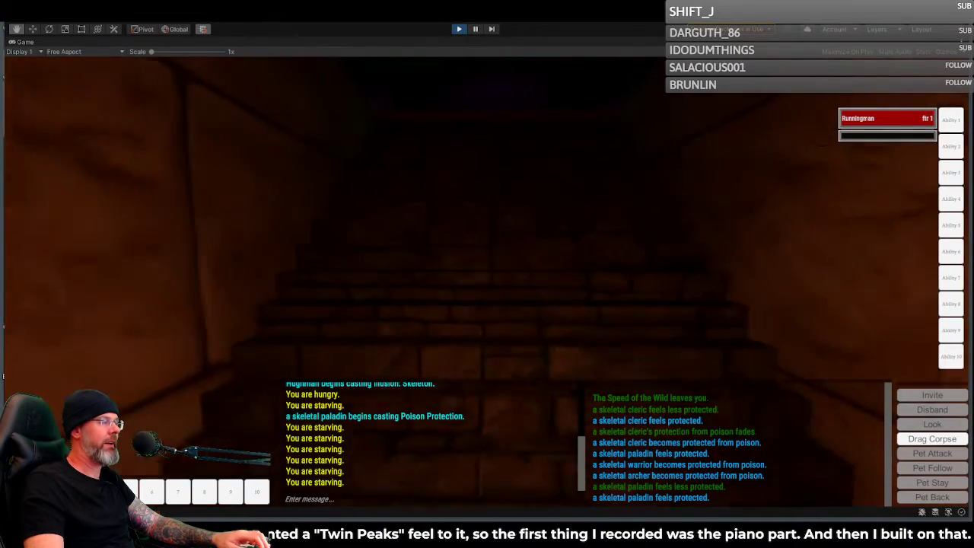
Step: Enter the large hall at the top of the stairs and review its skeletal warriors, raised platform and purple-lit statue
key("w")
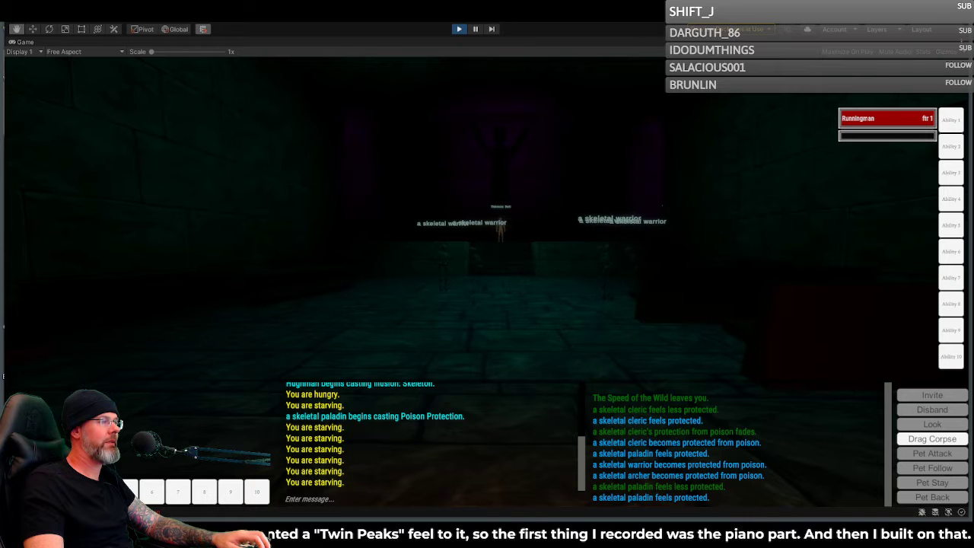
key("w")
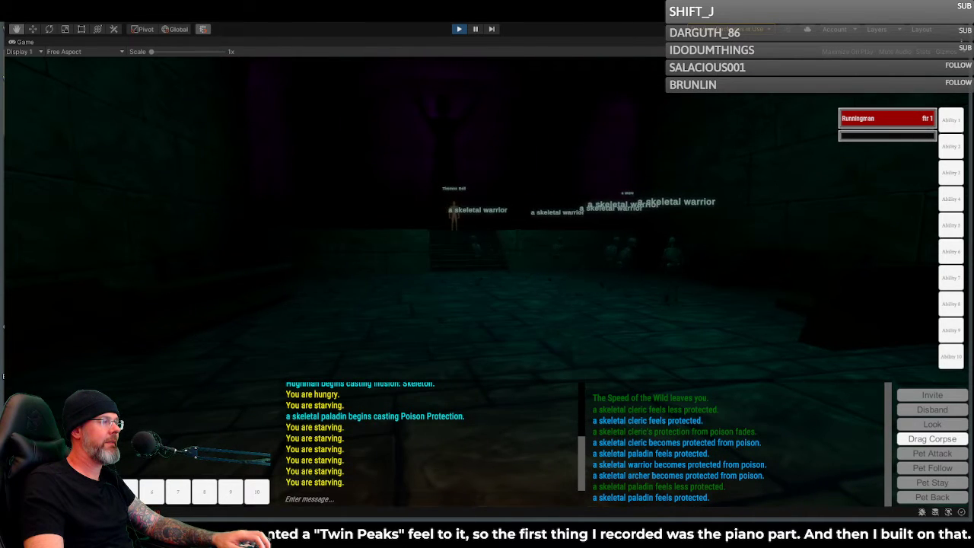
key("w")
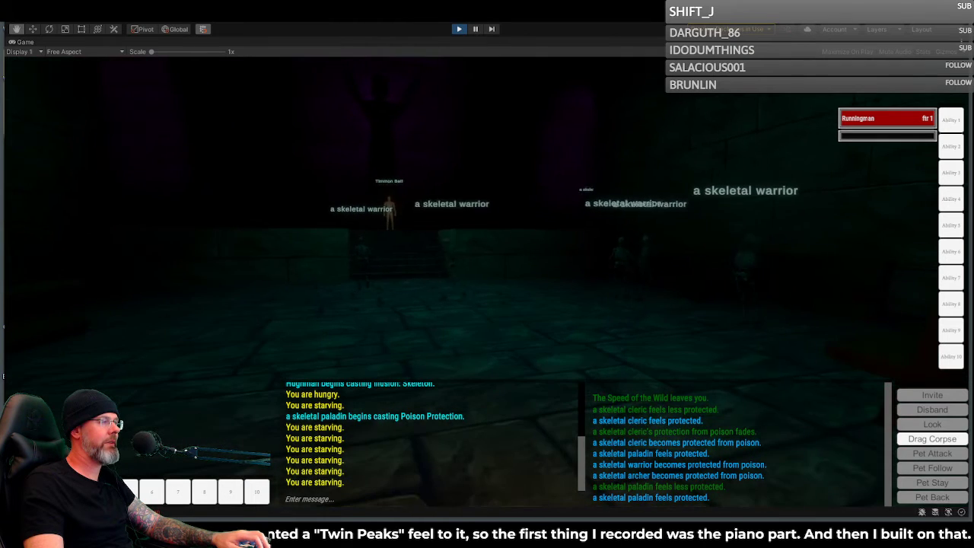
key("s")
key("a")
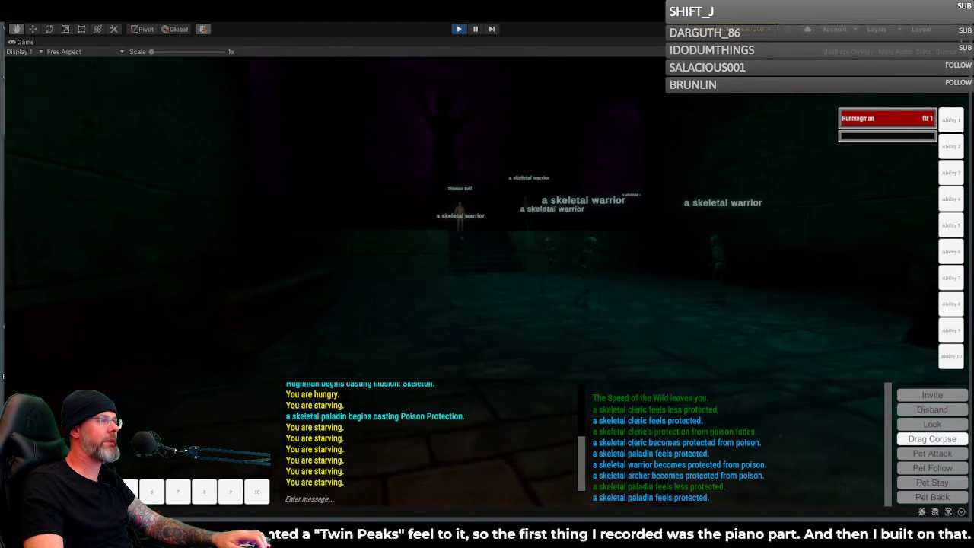
Step: Cross the hall past the skeletal warriors, climb the platform steps and review the skeletal deacon's dark purple-lit corner
key("w")
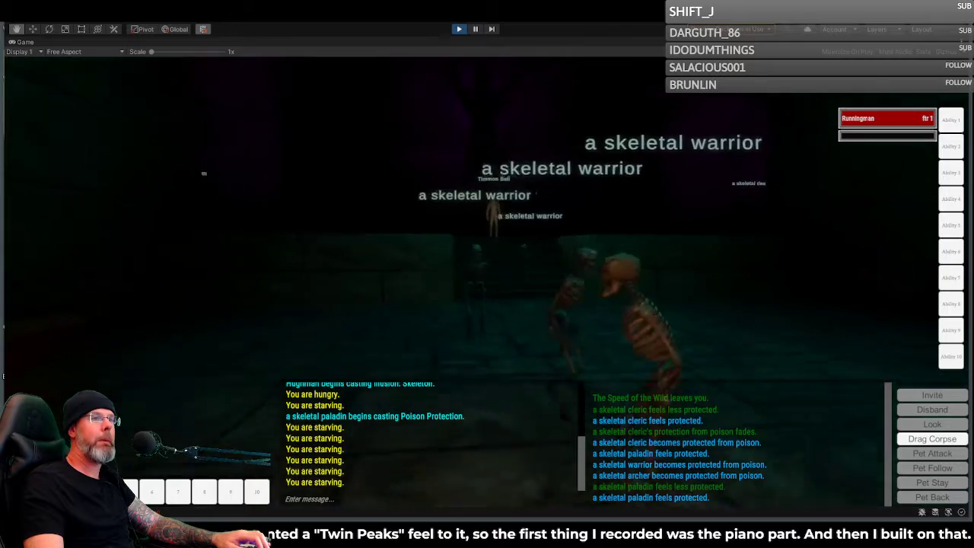
key("w")
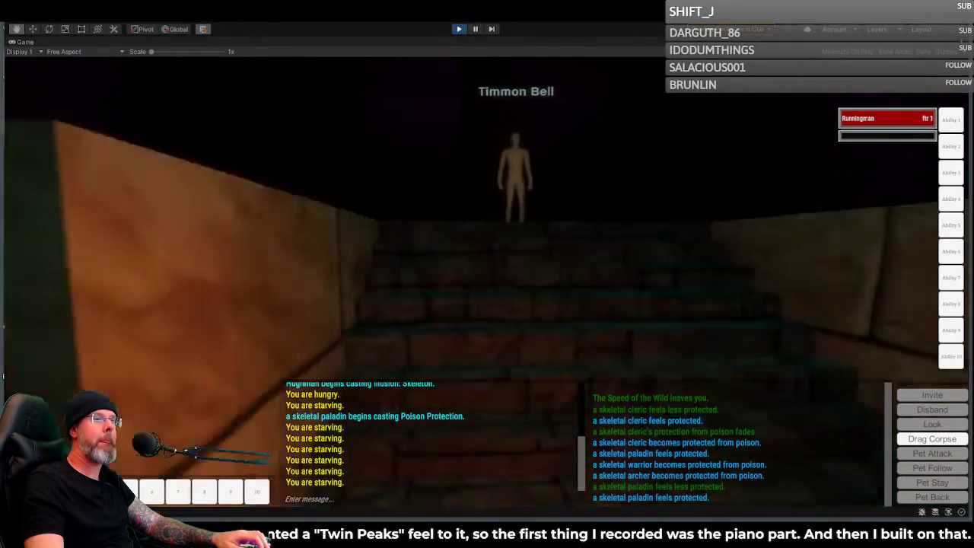
key("w")
key("a")
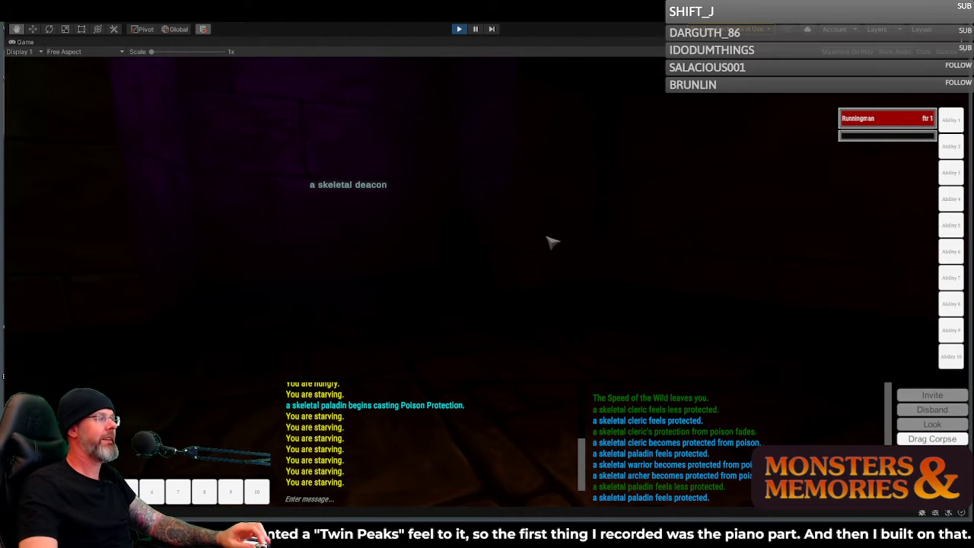
key("w")
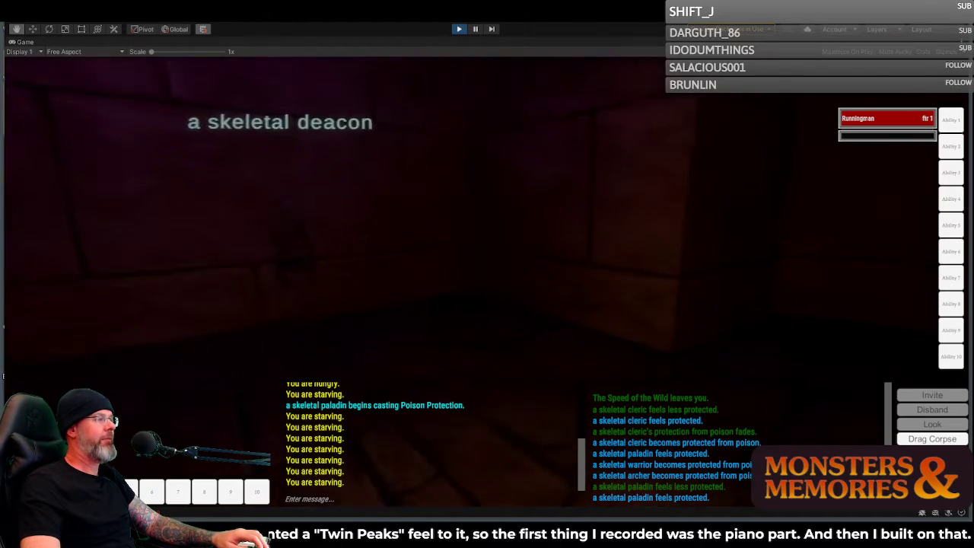
key("w")
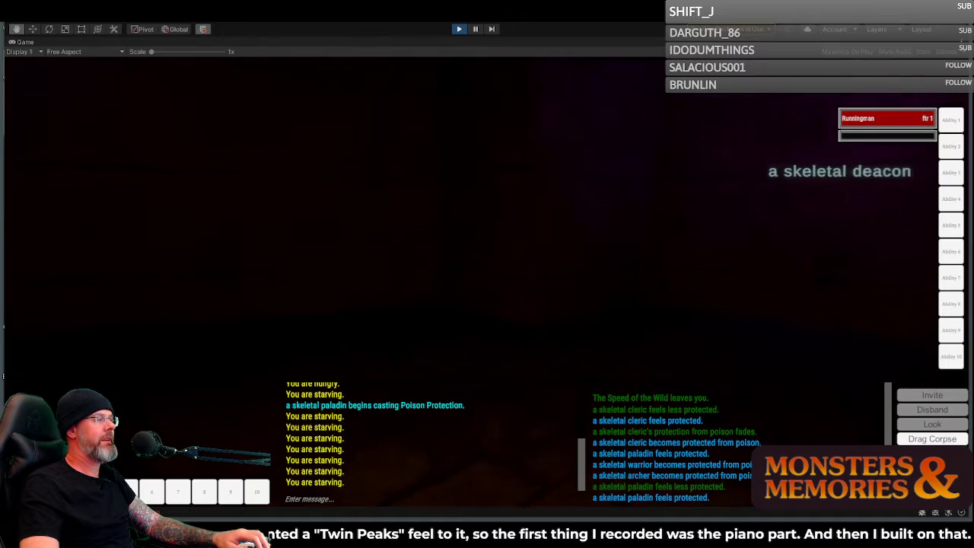
Step: Leave the platform and walk back through the skeletal warriors' hall into the unlit brick corridor
key("w")
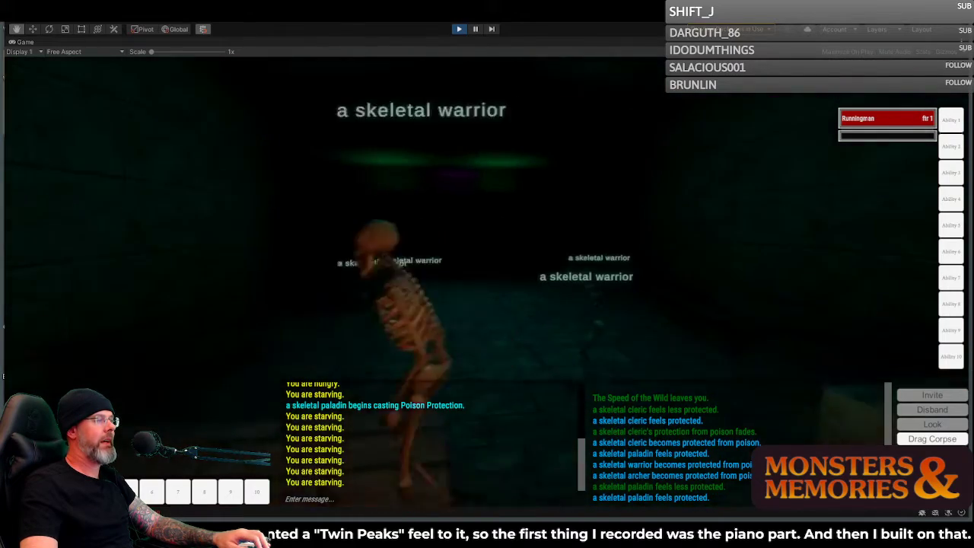
key("w")
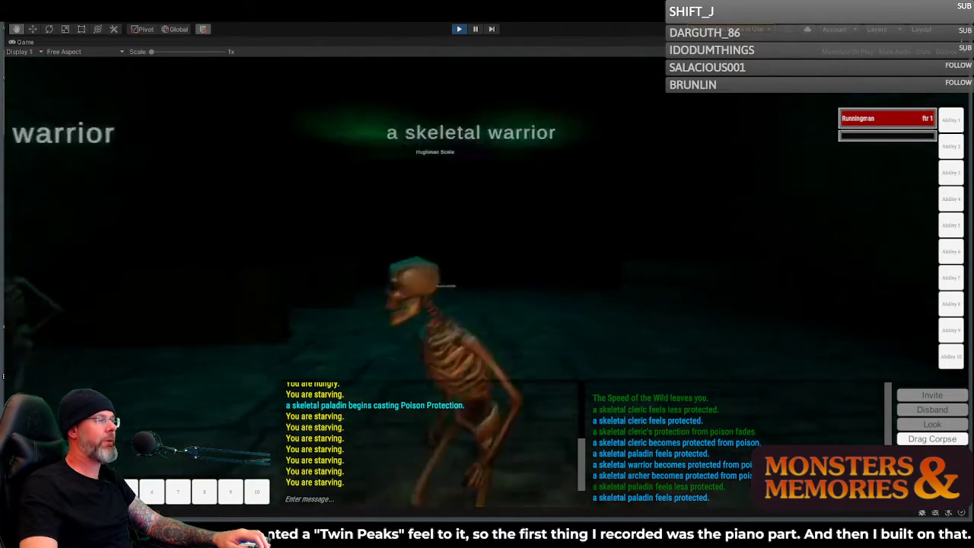
key("w")
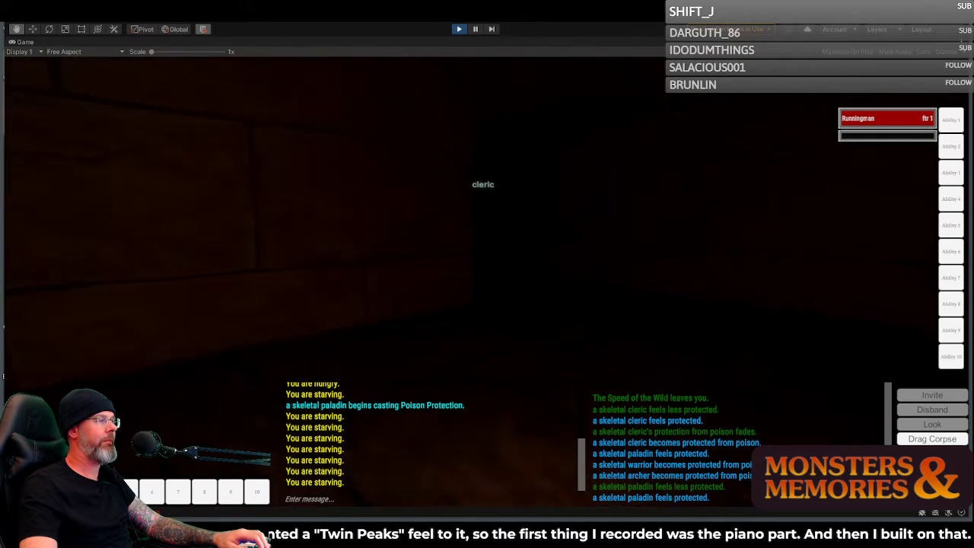
key("w")
key("w")
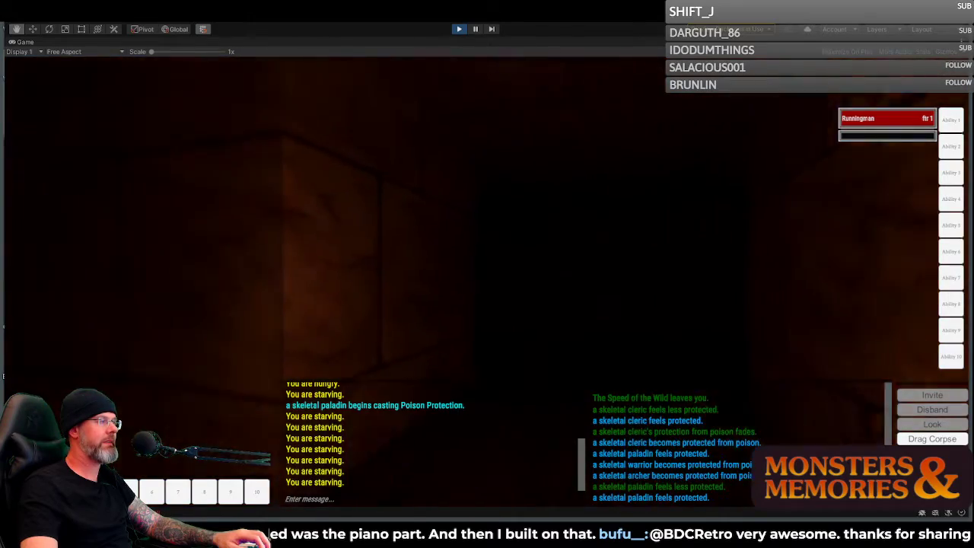
Step: Climb the wide brick staircase into the teal torch-lit chamber and approach the skeletal cleric's corner
key("w")
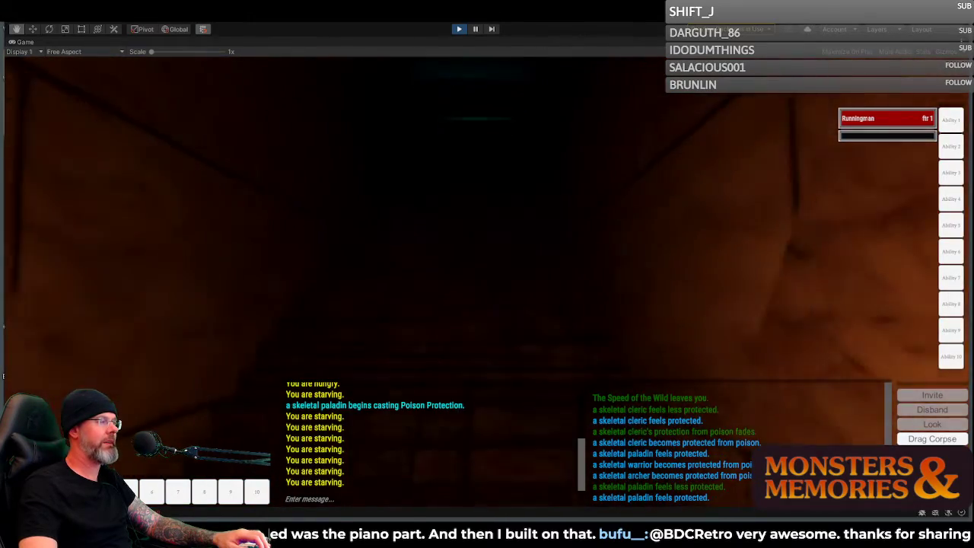
key("w")
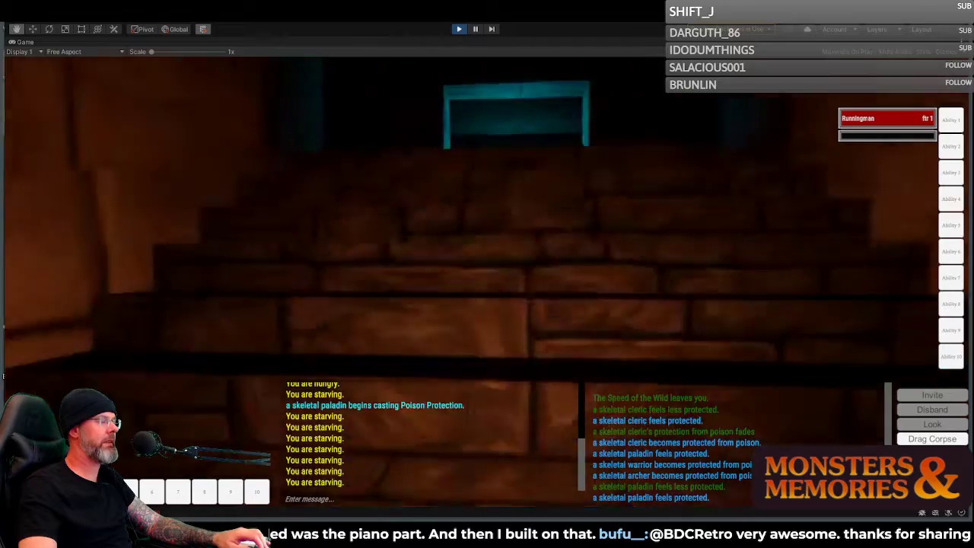
key("w")
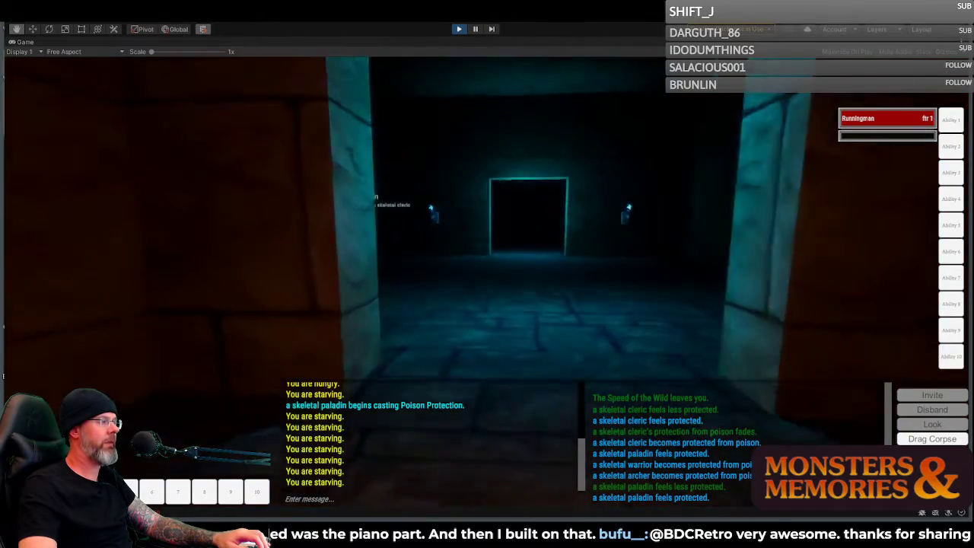
key("w")
key("a")
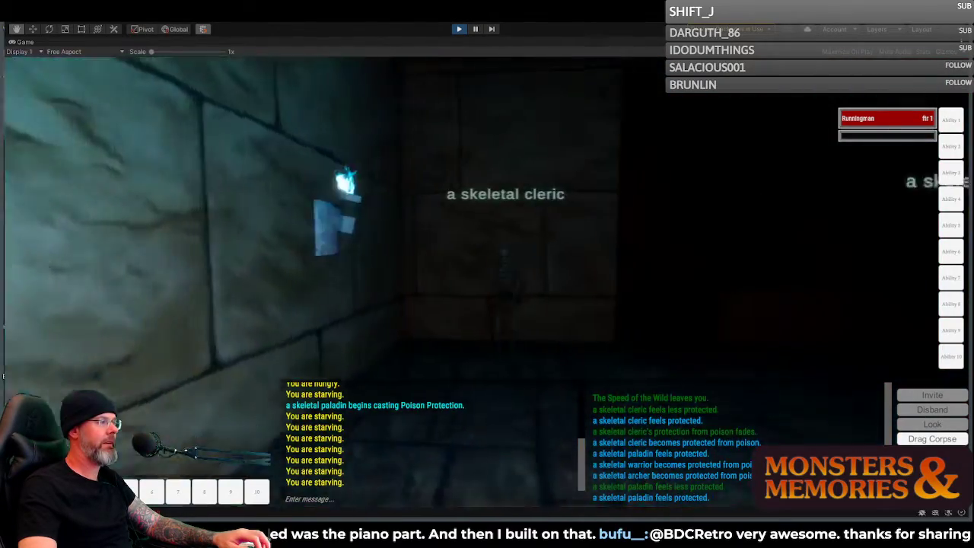
Step: Exit the teal chamber through the dark side room and climb the stairway to the skeletal paladin's corridor
key("d")
key("w")
key("d")
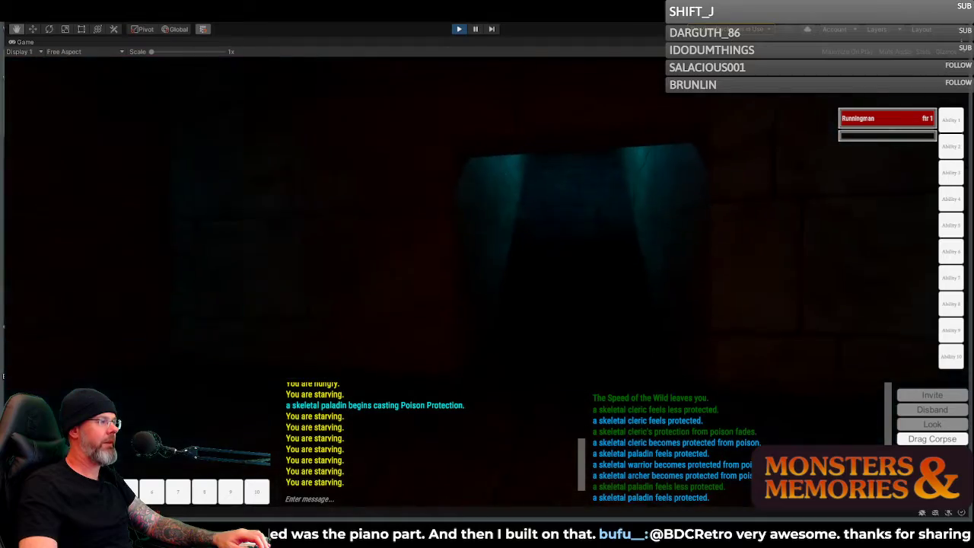
key("w")
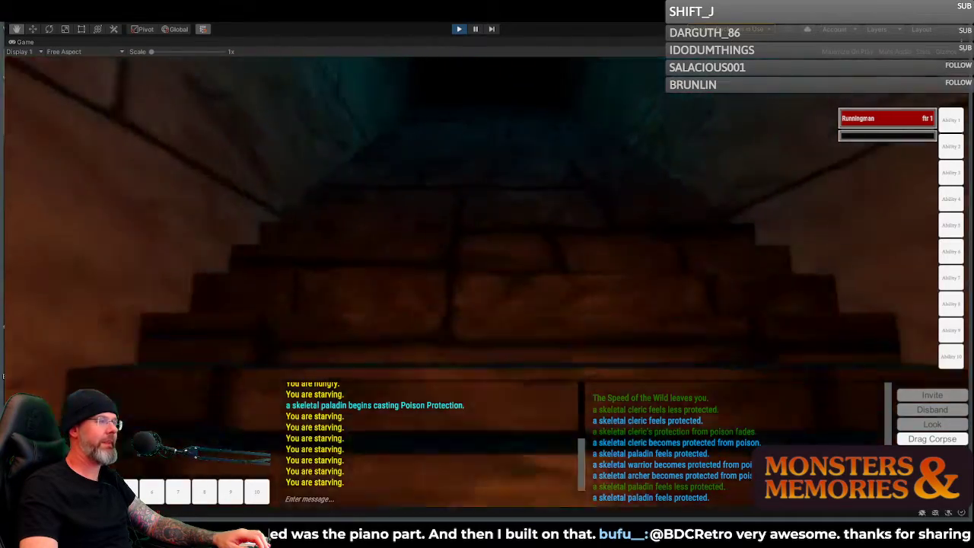
key("w")
key("w")
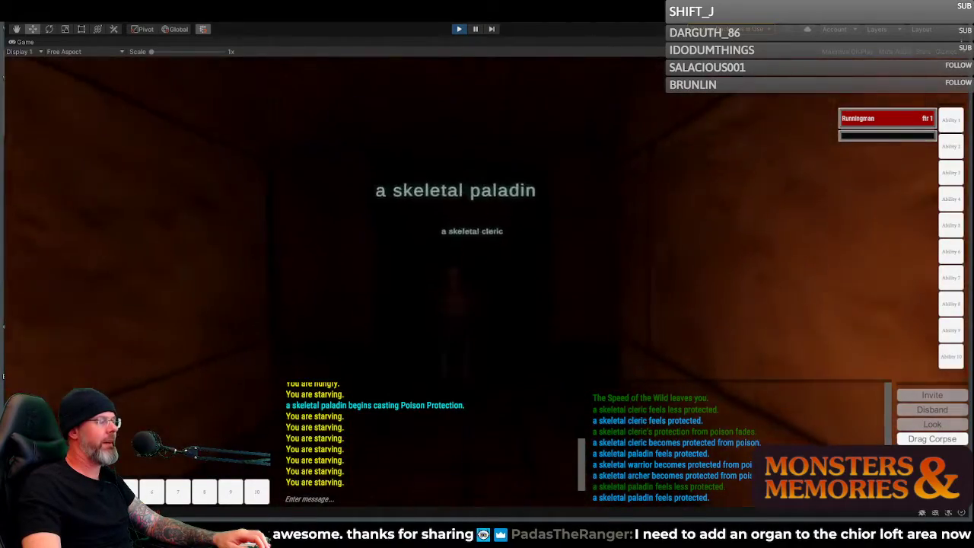
Step: Walk past the skeletal paladin and cleric and follow the brick corridors lit by orange wall torches
key("q")
key("w")
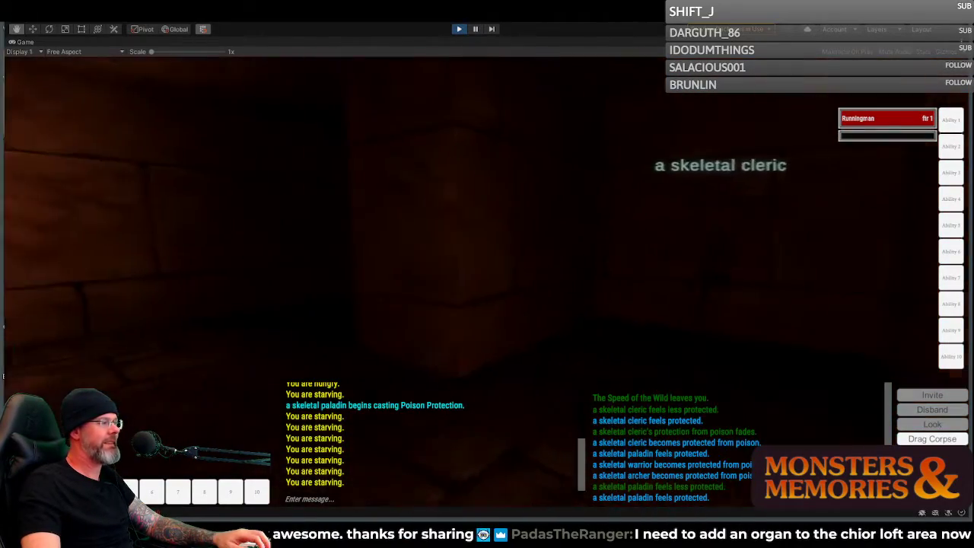
key("w")
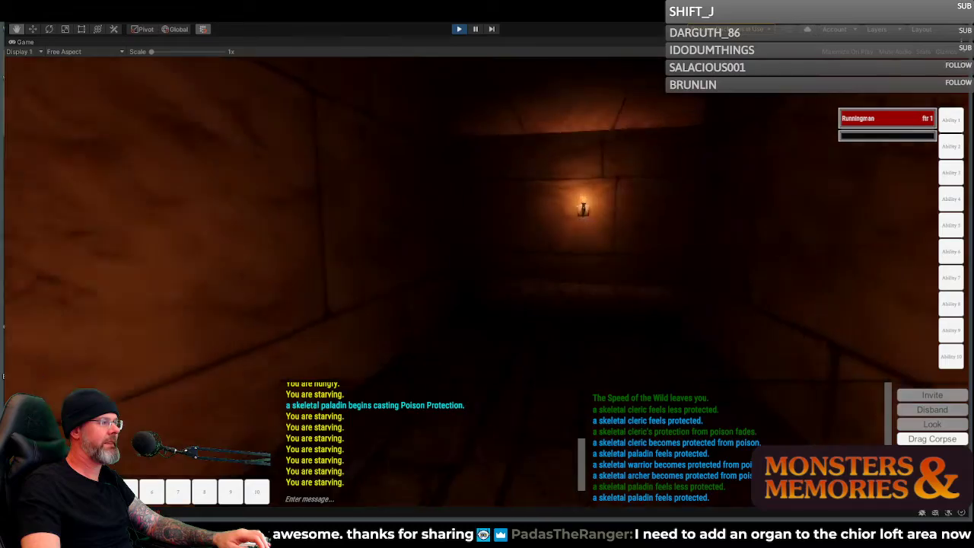
key("w")
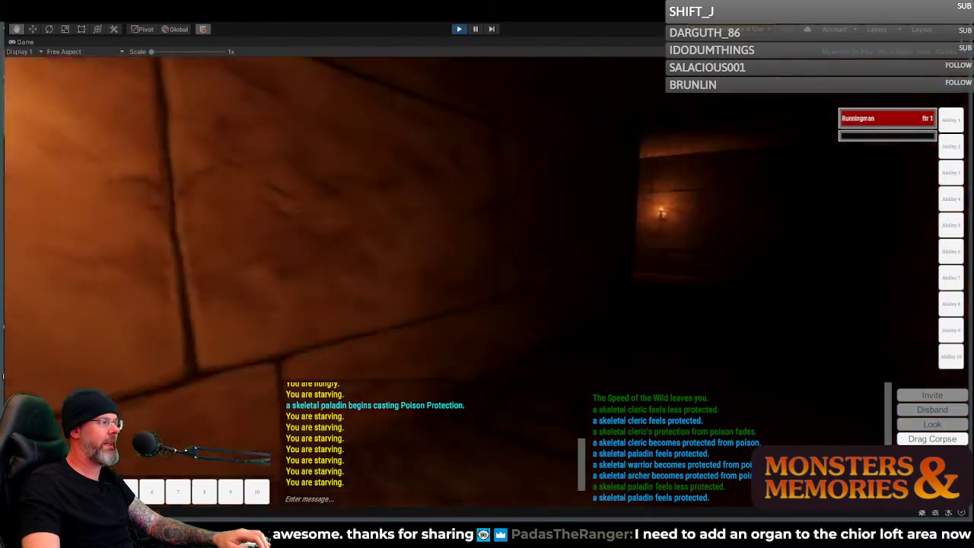
key("w")
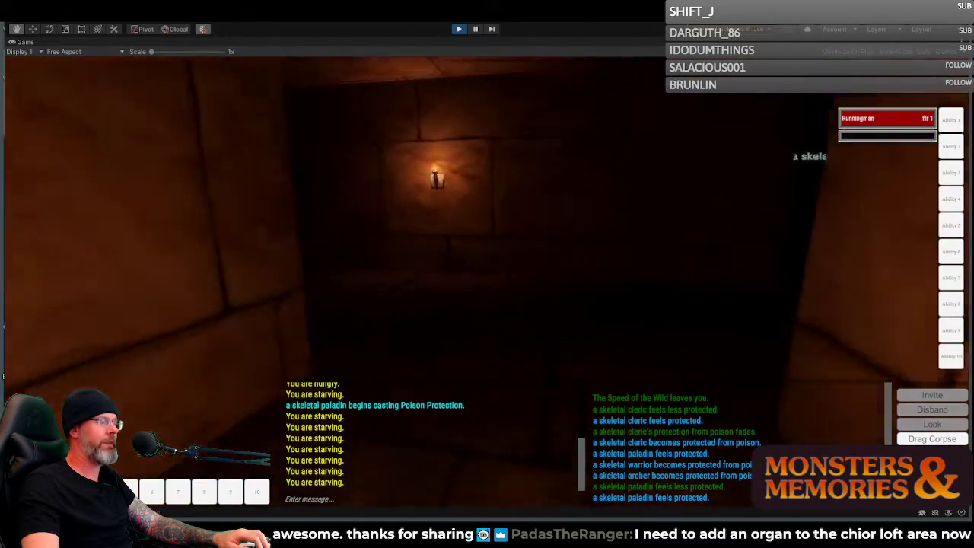
key("w")
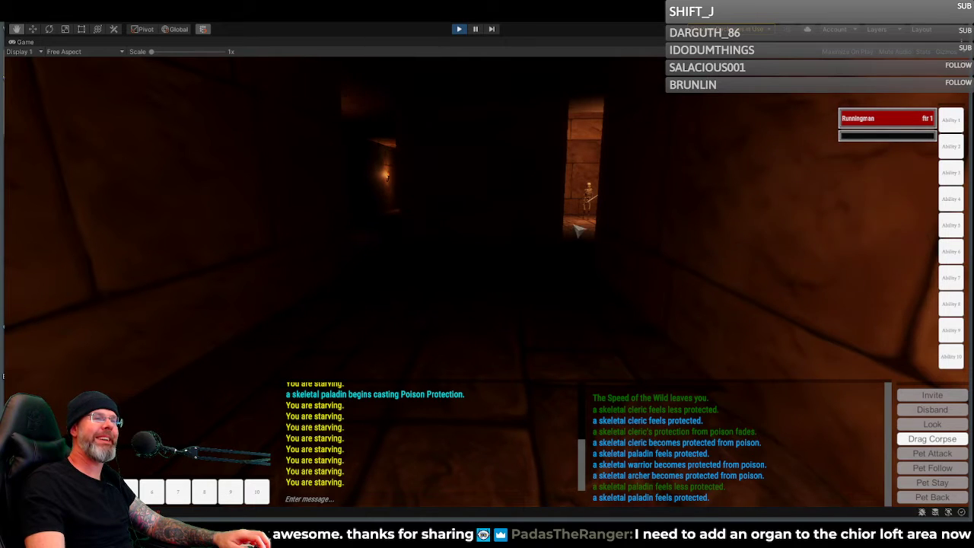
Step: Approach the brightly lit brick room and review its lighting and skeletal warriors from the entrance
key("w")
right_click_drag(545, 234, 502, 234)
key("w")
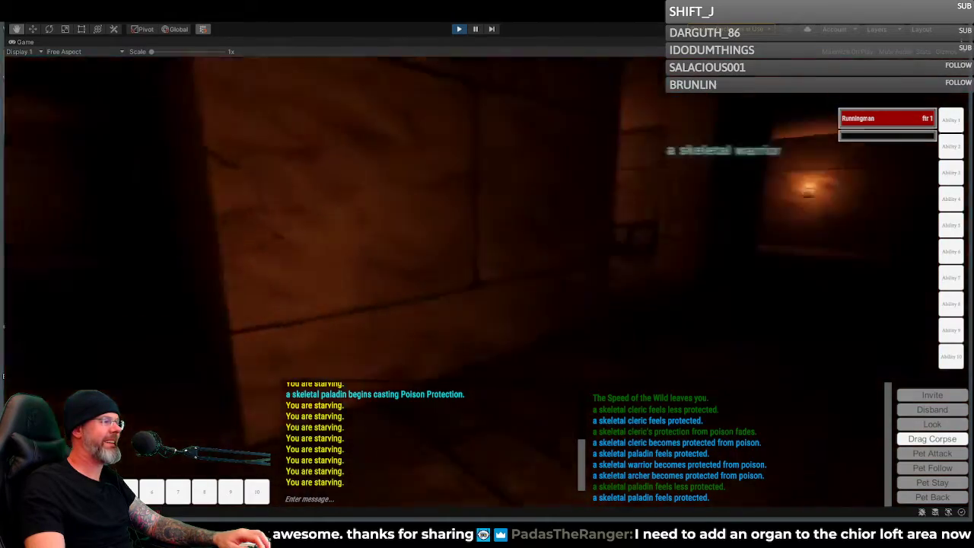
key("w")
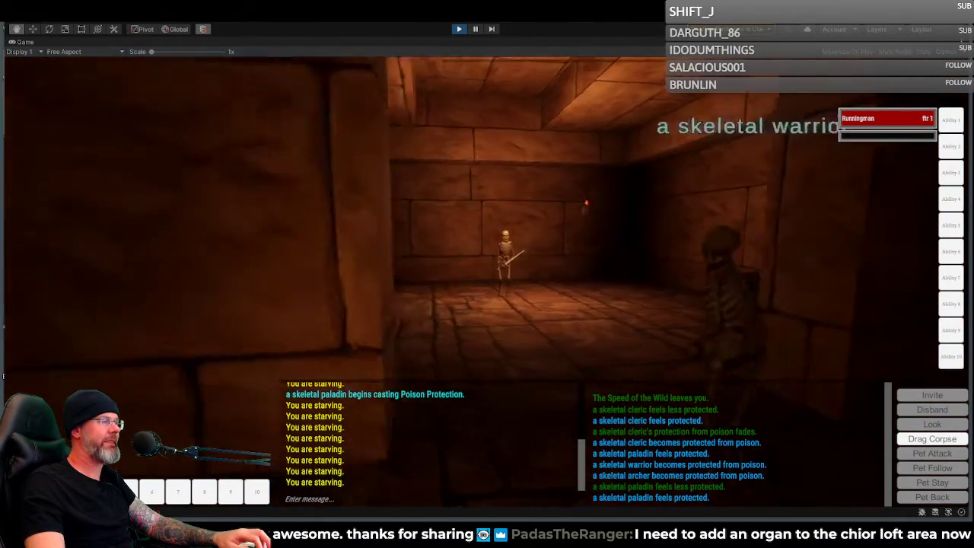
key("d")
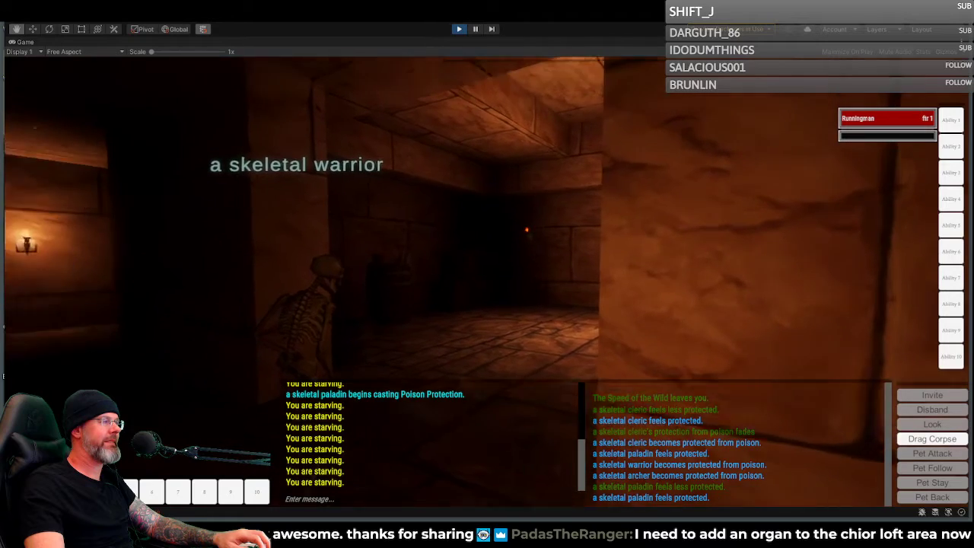
key("w")
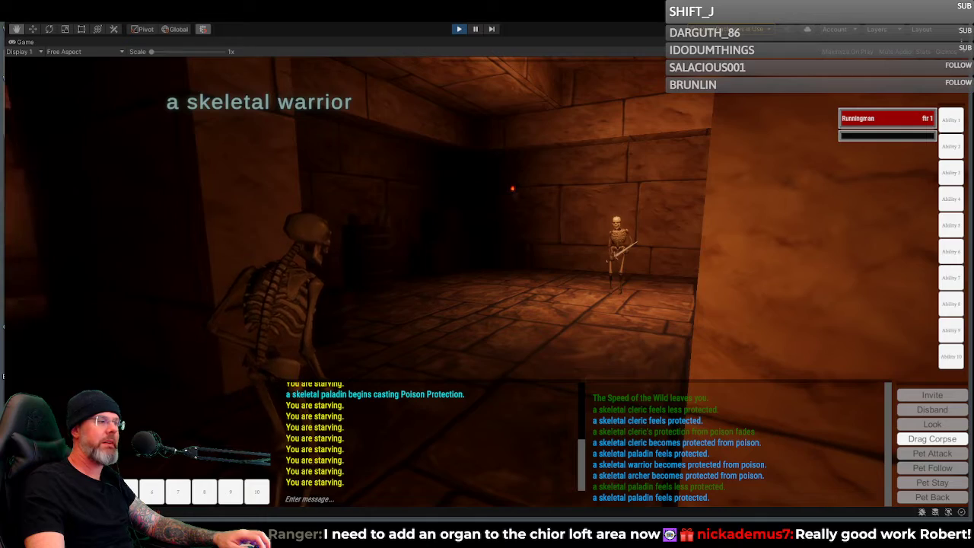
Step: Continue from the skeletal warriors' room through the brick passages to the top of the teal-lit stairwell
right_click_drag(551, 290, 384, 290)
key("w")
key("w")
key("w")
right_click_drag(563, 258, 700, 259)
right_click_drag(469, 240, 526, 240)
key("w")
key("s")
key("w")
key("w")
key("w")
key("w")
key("w")
key("w")
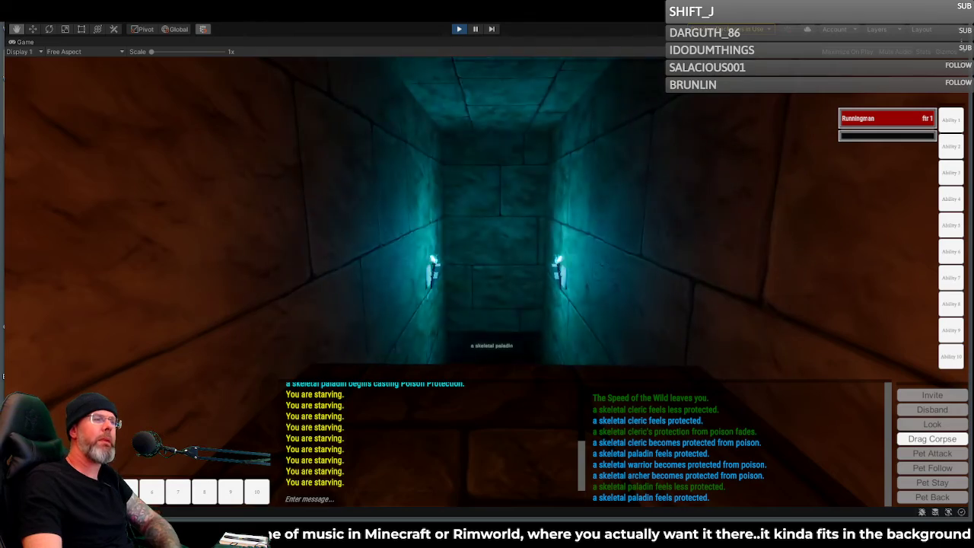
Step: Turn away from the teal-lit stairwell and review the skeletons in the dark brick room
right_click_drag(736, 300, 913, 369)
key("w")
key("s")
key("w")
key("d")
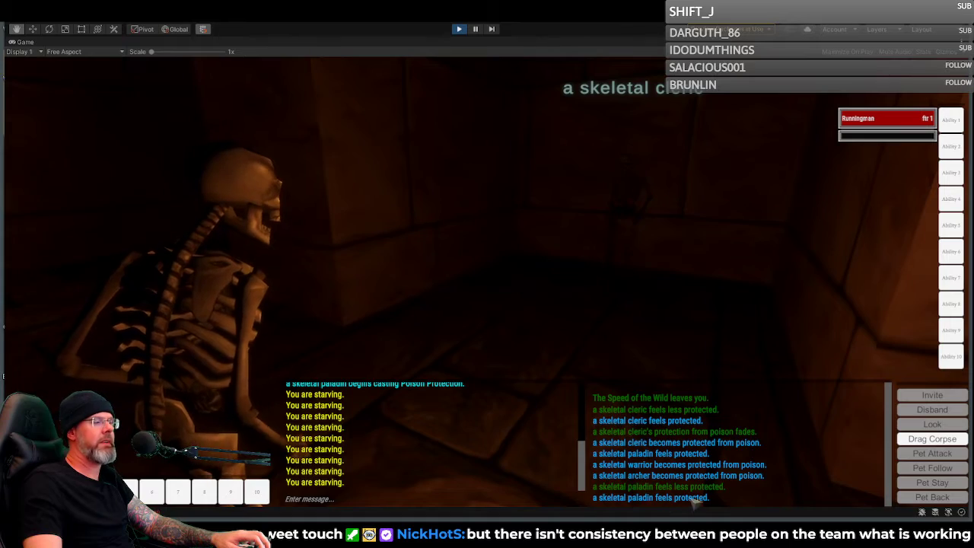
Step: Leave the skeletal cleric's room and descend the teal-lit stairwell between its two wall torches
right_click_drag(650, 251, 578, 251)
key("w")
key("w")
key("w")
key("w")
key("w")
key("w")
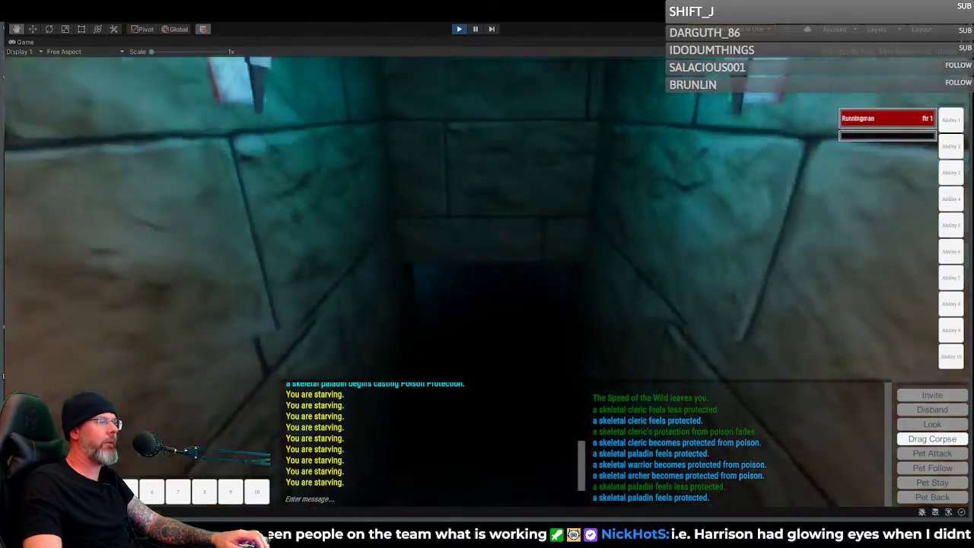
Step: Review the skeletal clerics and paladins in the teal chamber and its adjoining dark room
key("w")
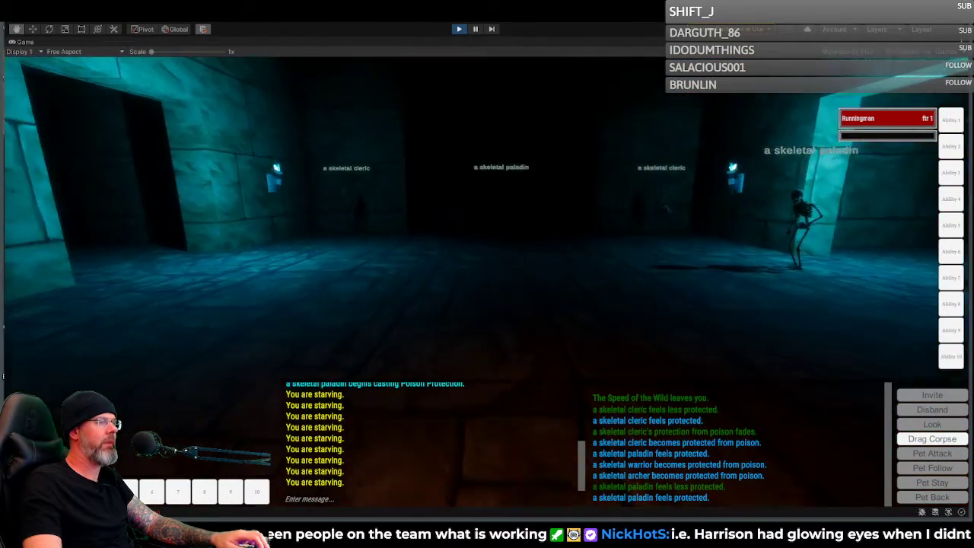
right_click_drag(486, 273, 350, 251)
key("w")
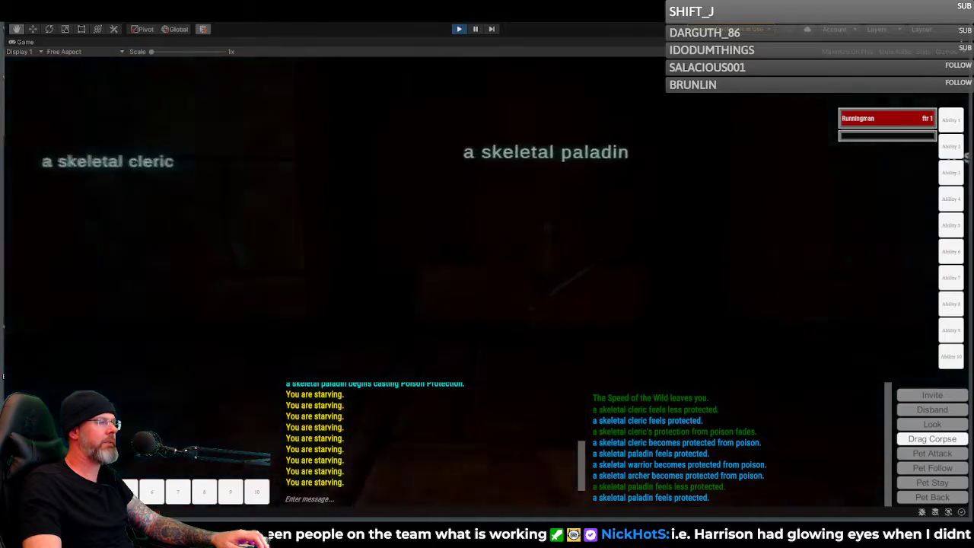
key("s")
key("w")
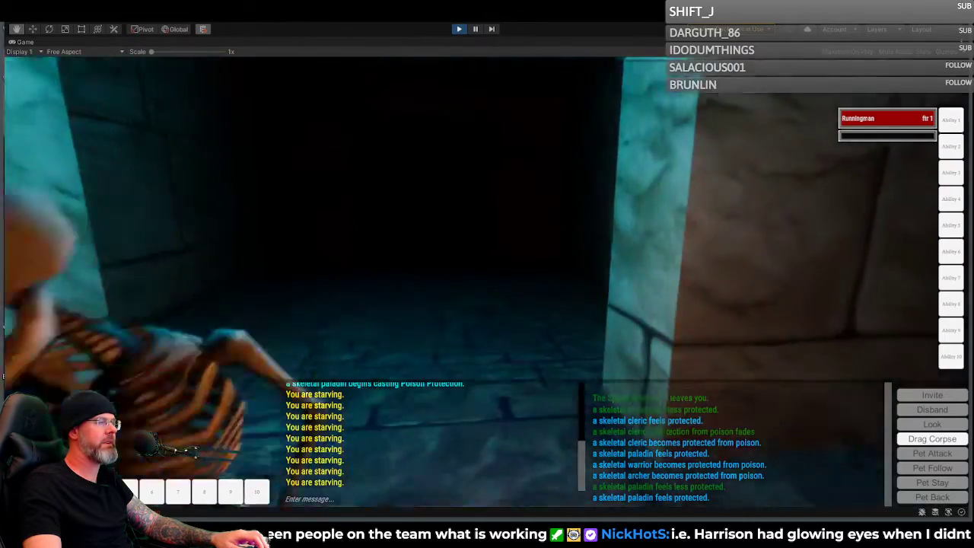
Step: Descend the brick stairways past the purple-lit landing to the opening facing the long blue torch-lit hall
key("w")
key("w")
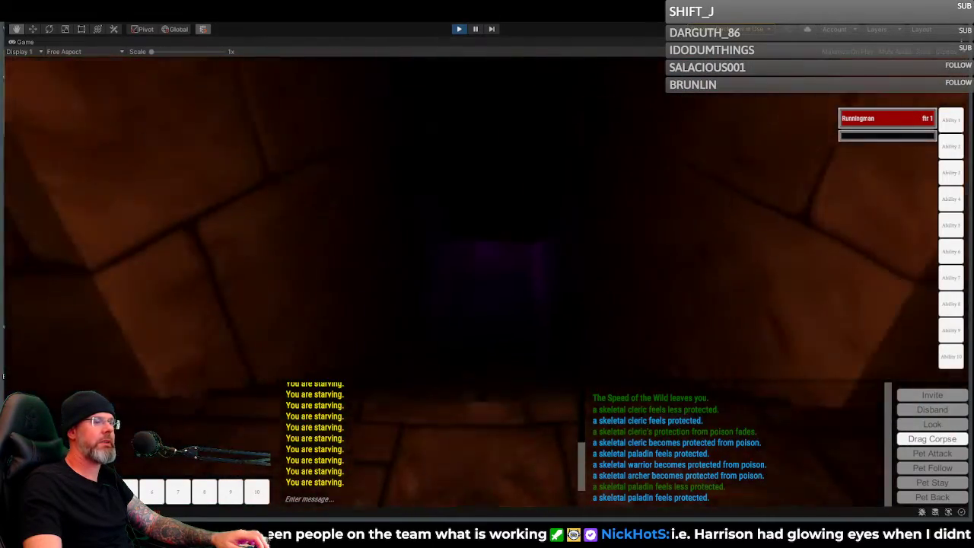
key("w")
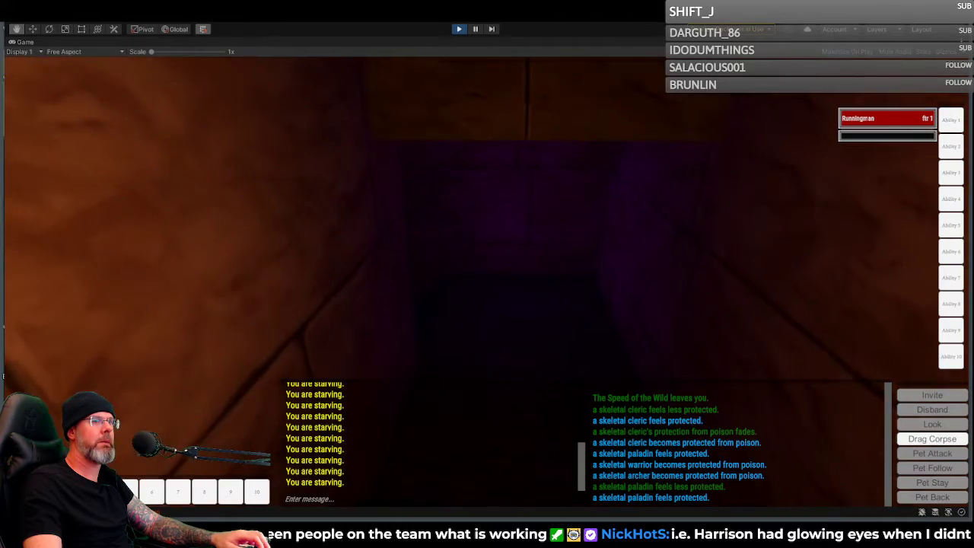
key("w")
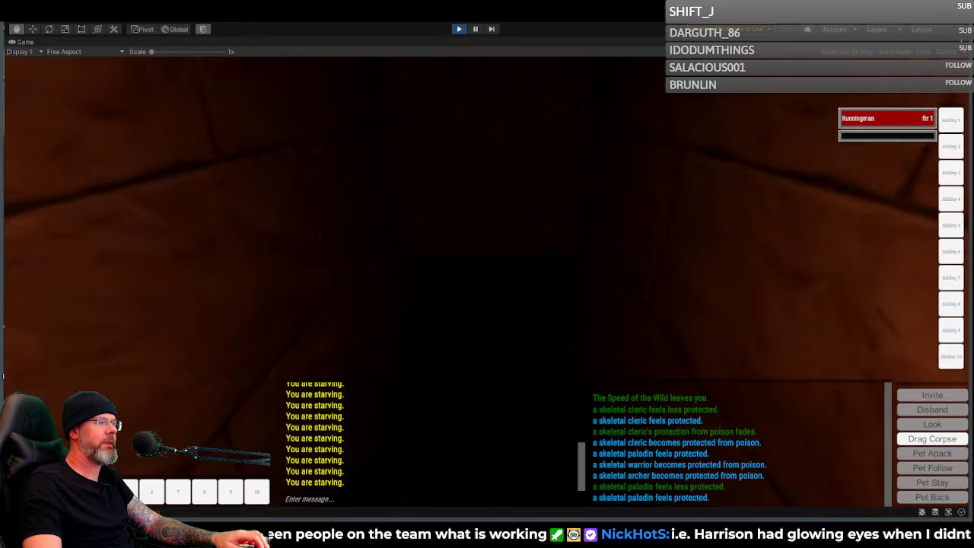
key("w")
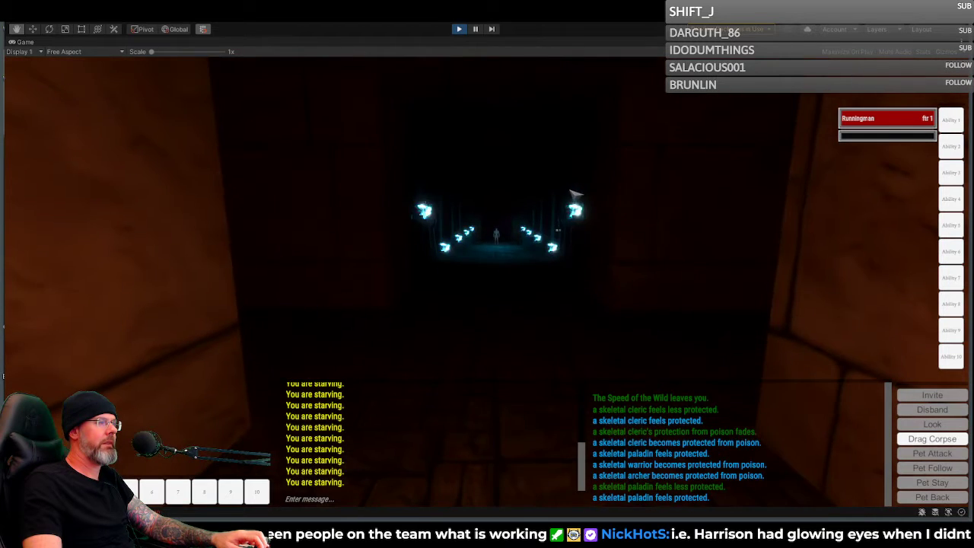
Step: Examine the long blue torch-lit hall through the brick opening from several distances and viewing angles
right_click_drag(475, 184, 475, 170)
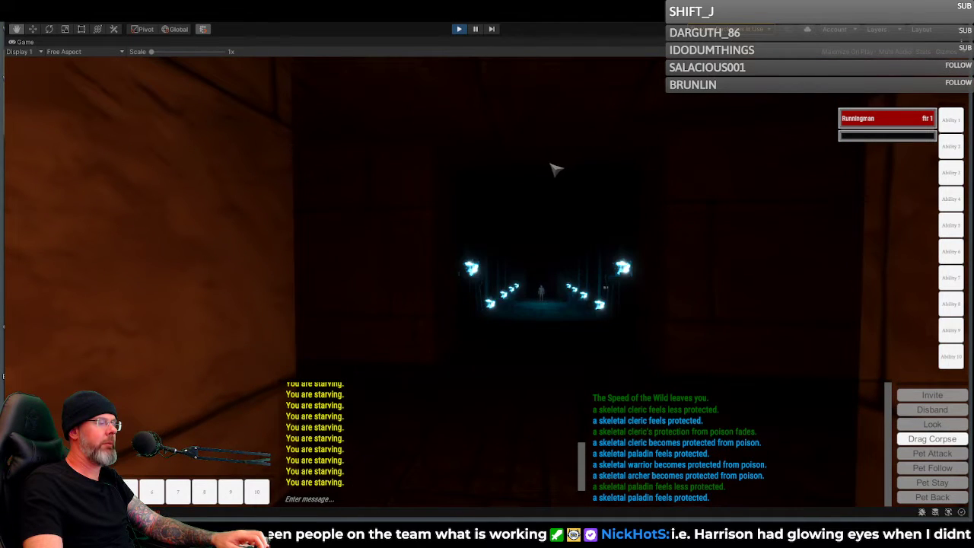
key("s")
right_click_drag(650, 248, 663, 267)
key("w")
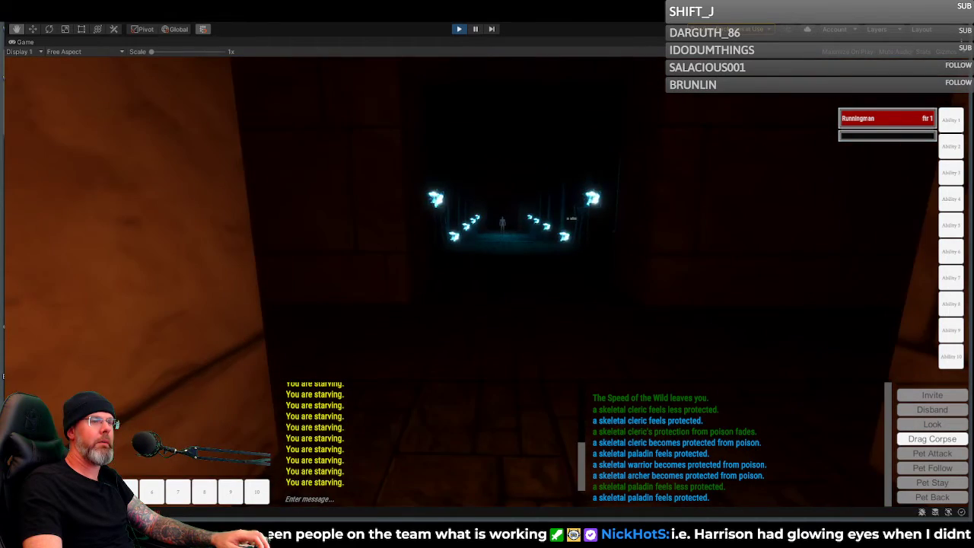
right_click_drag(663, 267, 662, 229)
key("s")
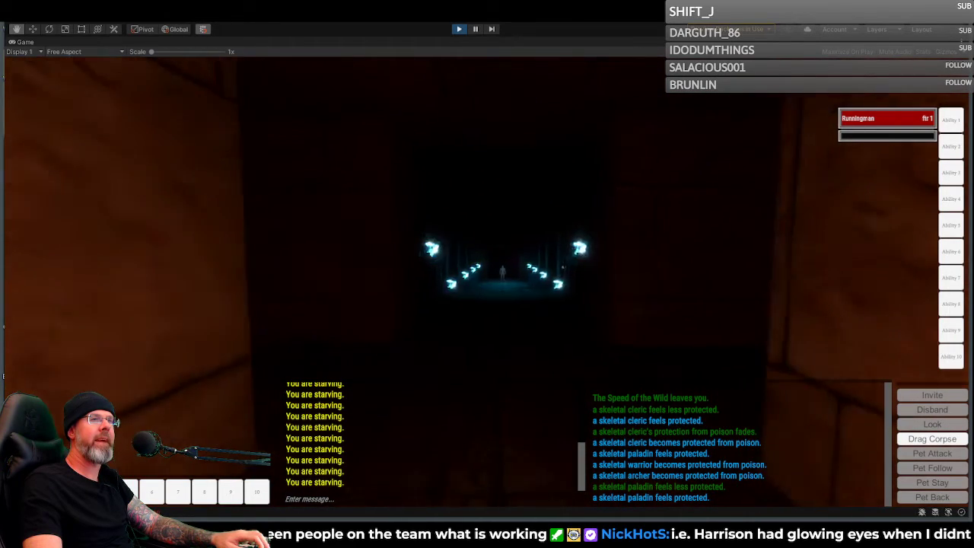
key("s")
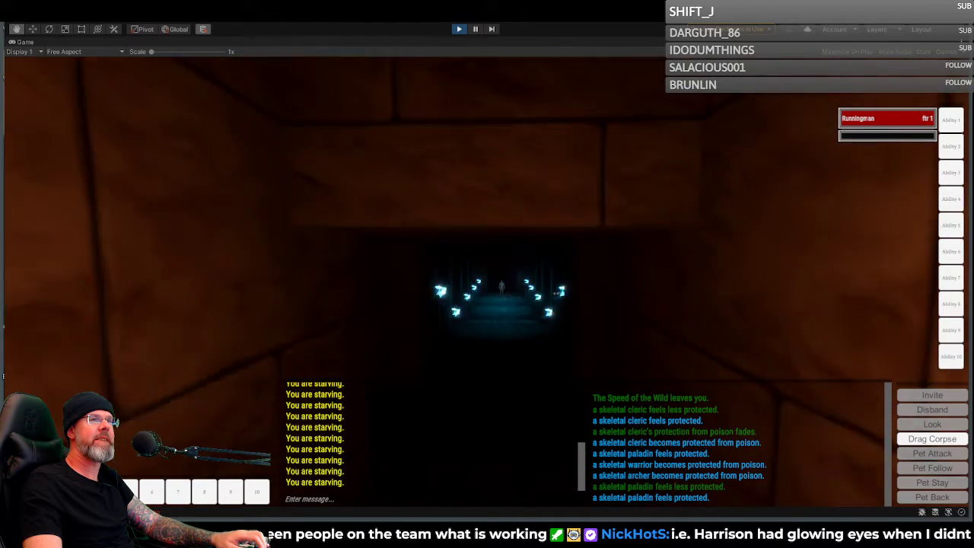
key("w")
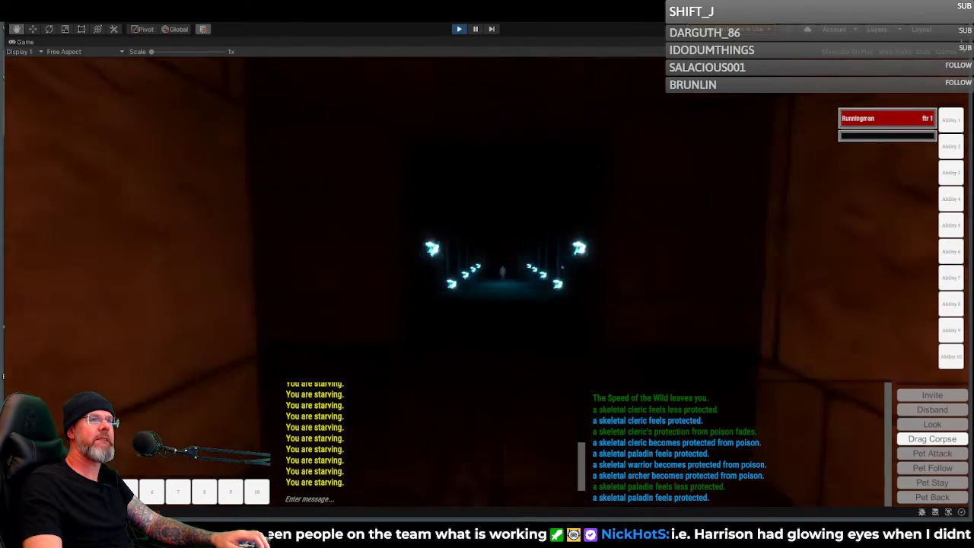
key("s")
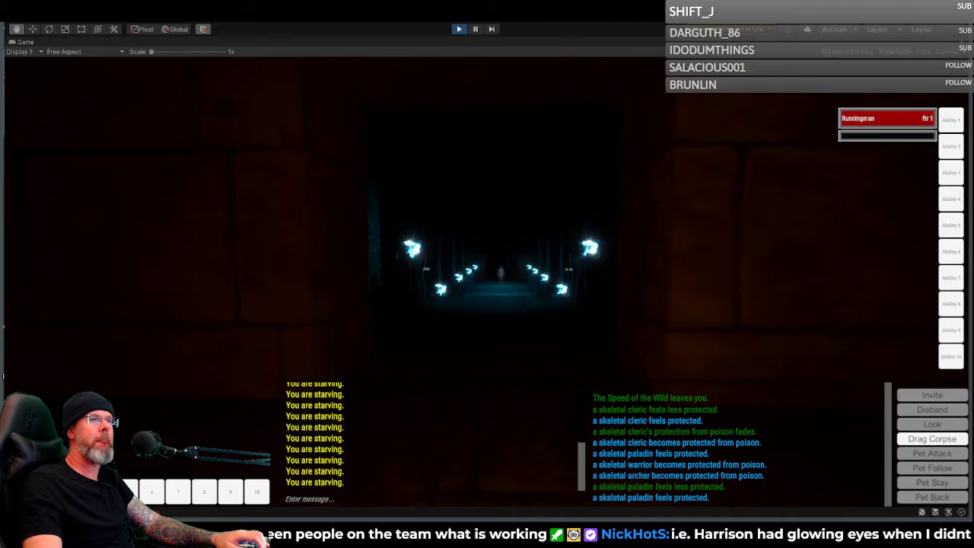
Step: Back into the dark brick passage towards the purple-lit landing, and return to the opening beside the blue torch-lit hall
key("s")
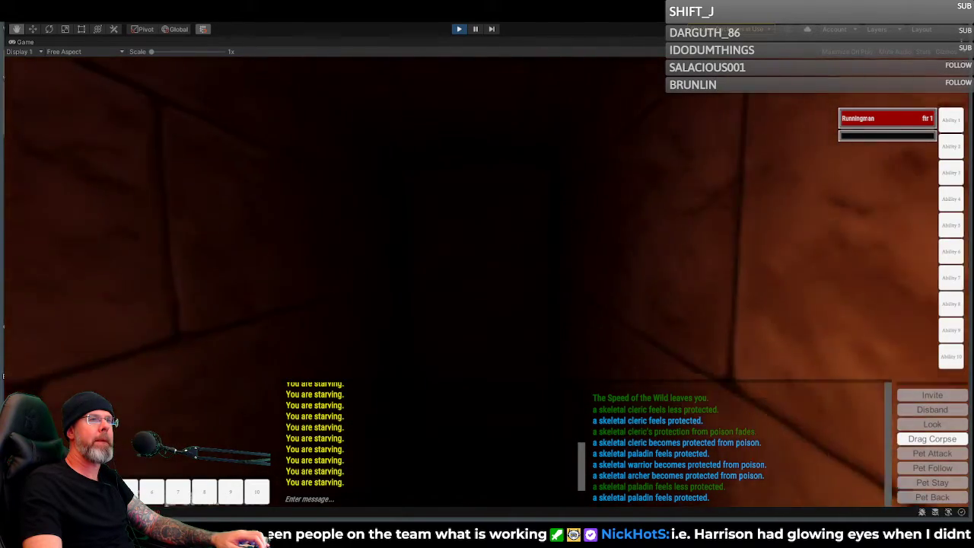
key("s")
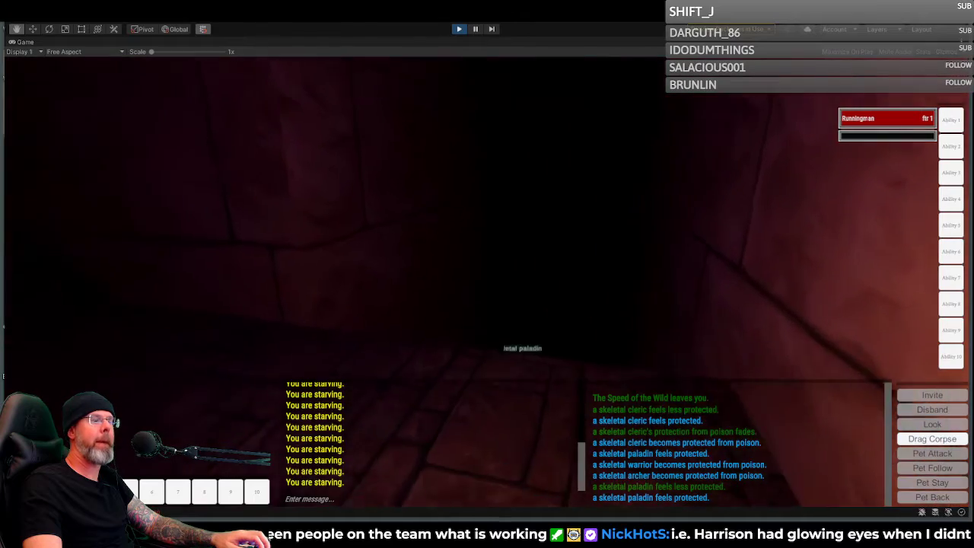
key("w")
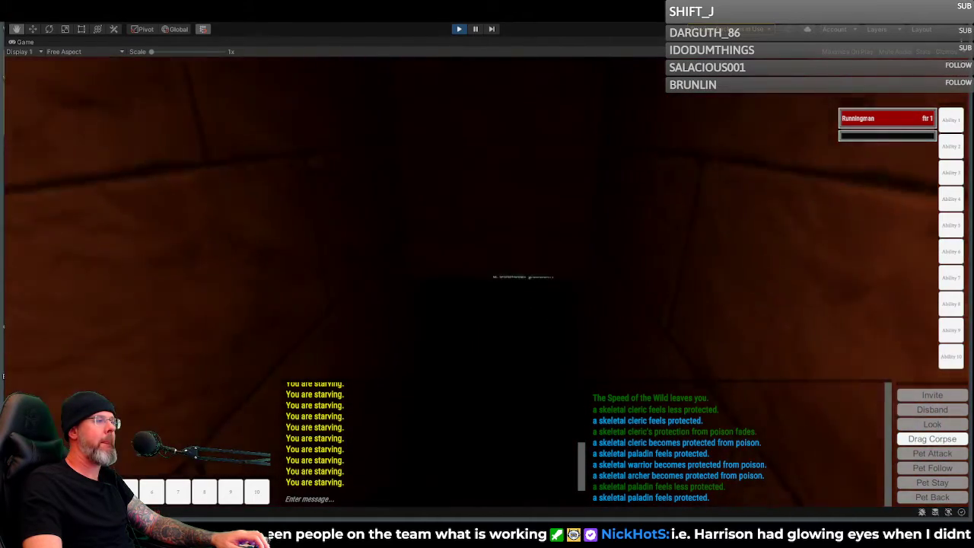
key("w")
key("d")
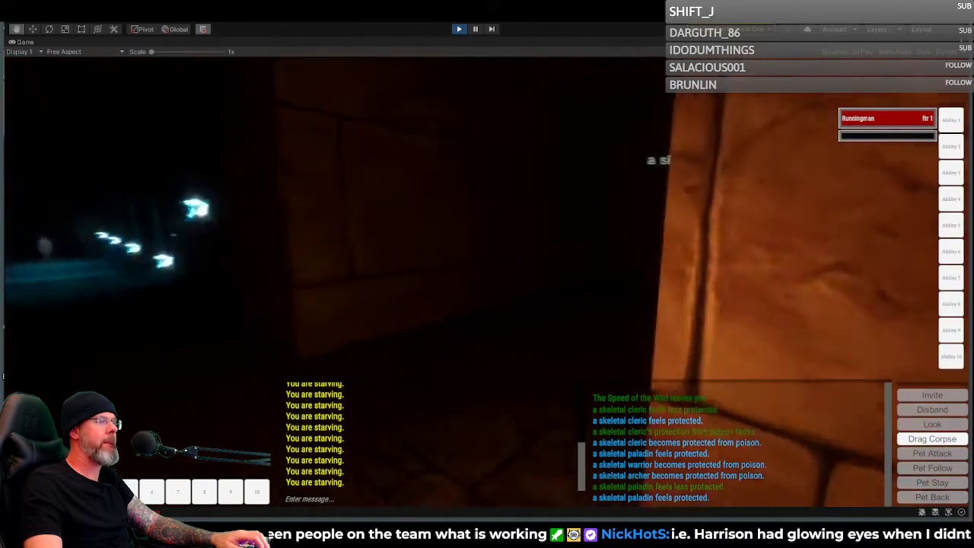
Step: Climb the brick stairways past the purple-lit landing to the teal chamber and look around its torch-lit walls
key("w")
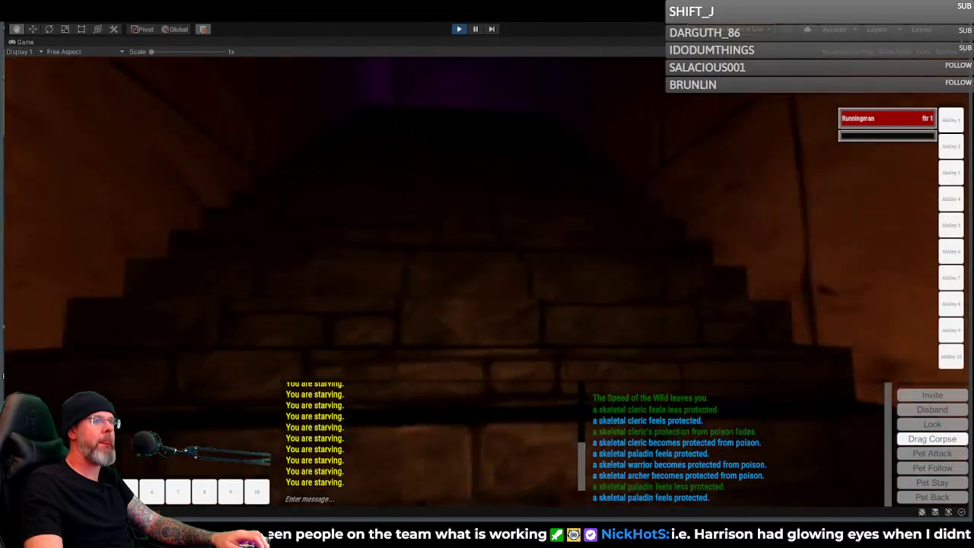
key("w")
key("d")
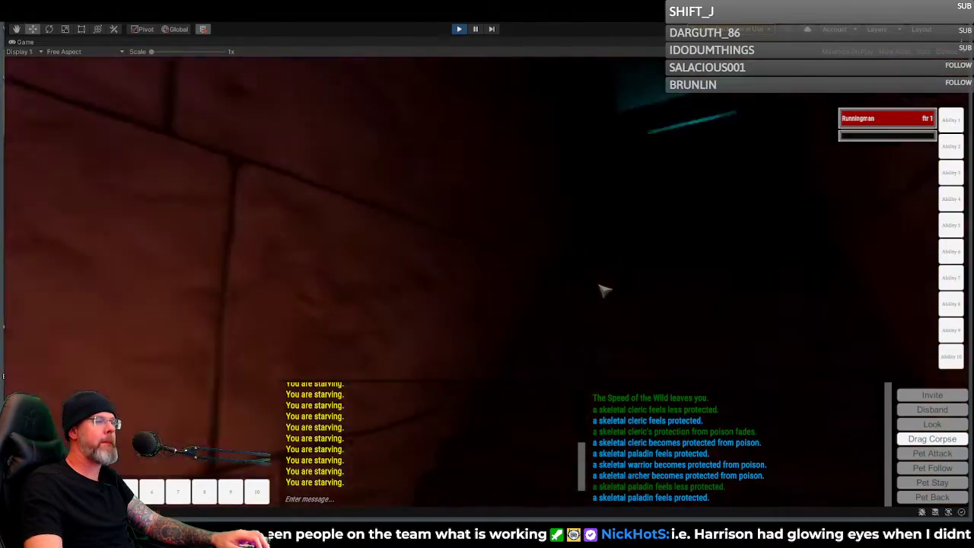
key("w")
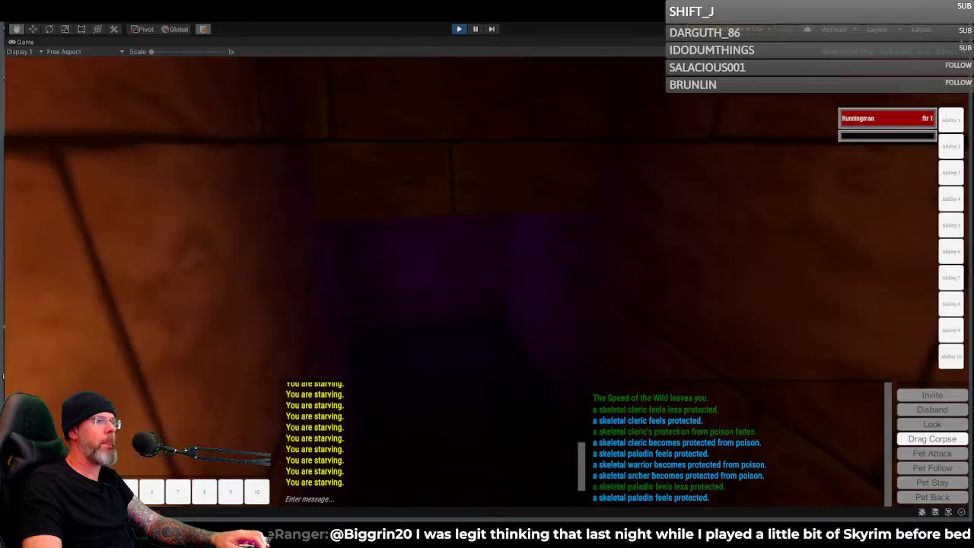
key("d")
key("d")
key("w")
key("a")
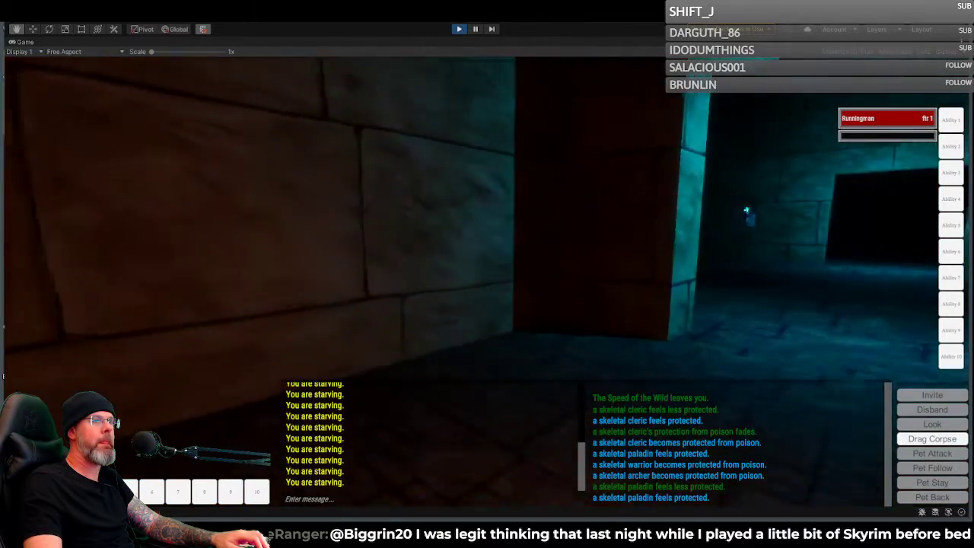
key("d")
key("w")
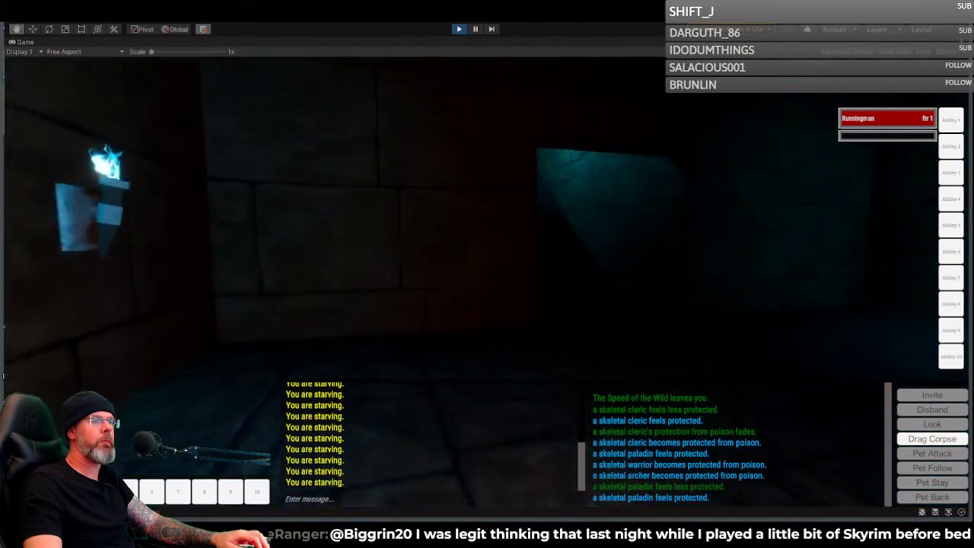
Step: Leave through the teal-edged doorway and descend the dark brick stairs to the purple-lit landing
key("w")
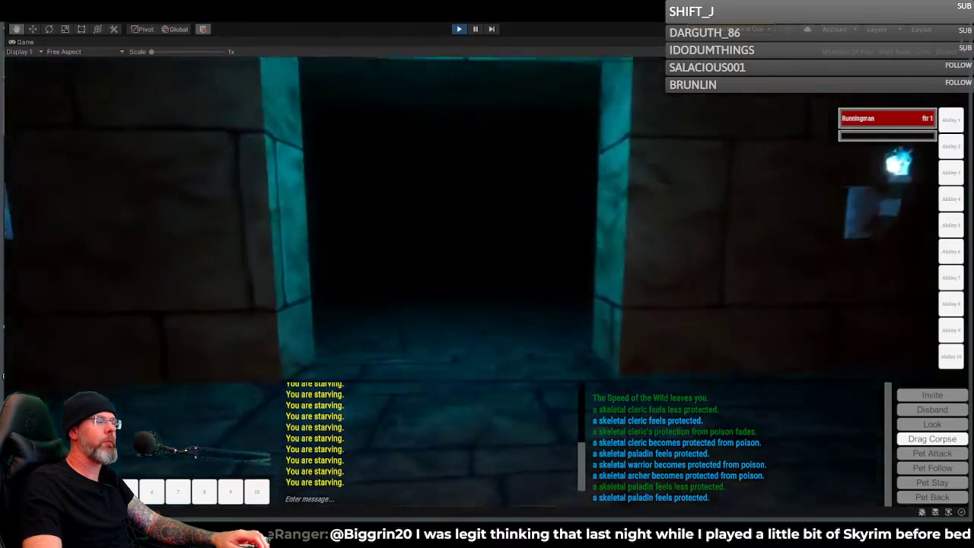
key("w")
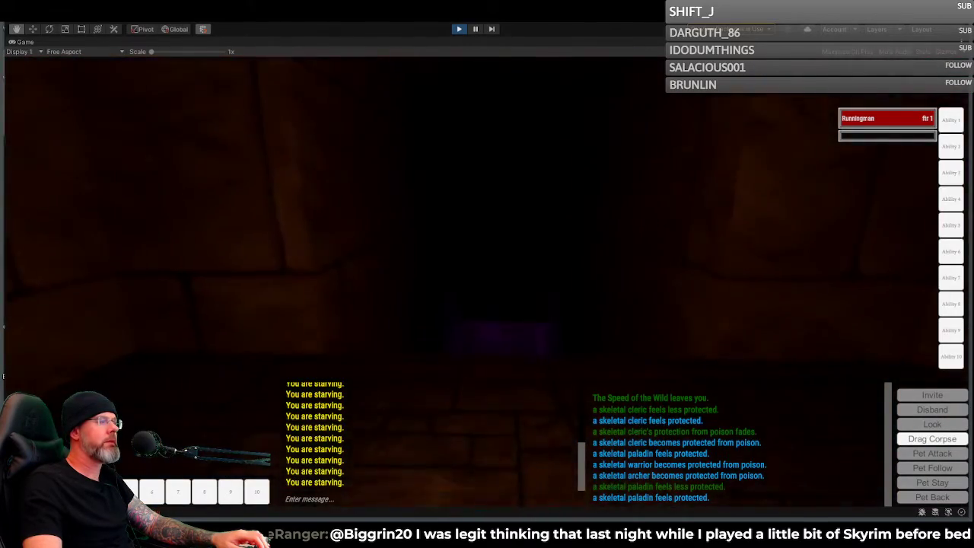
key("w")
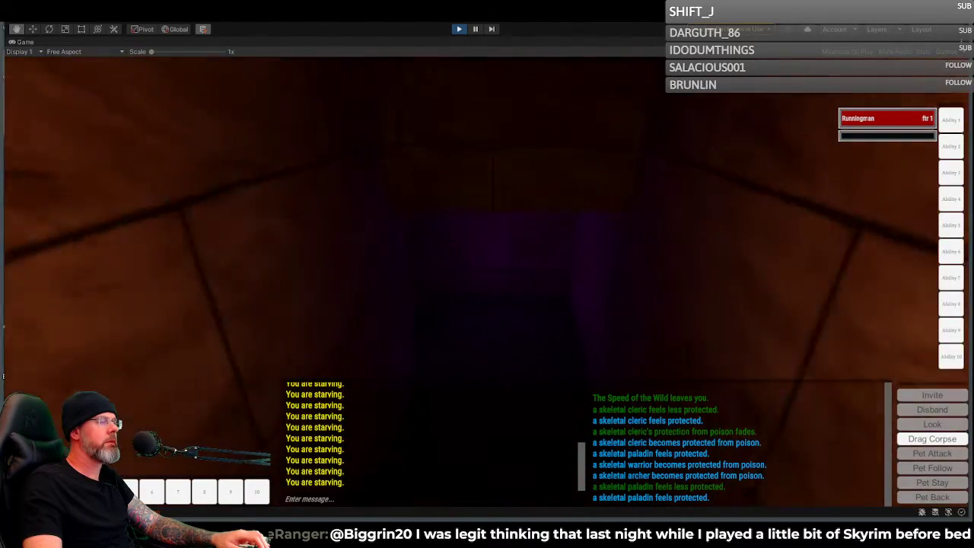
key("w")
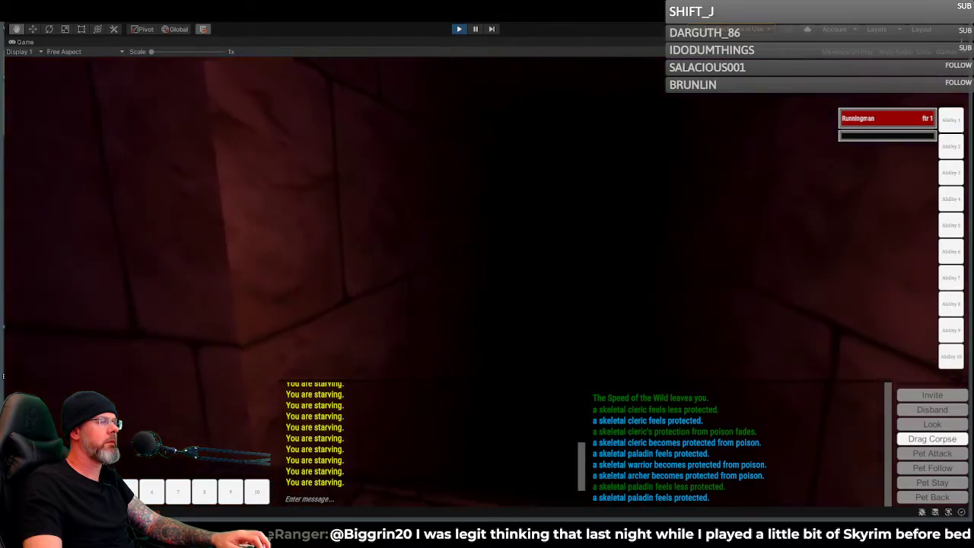
key("w")
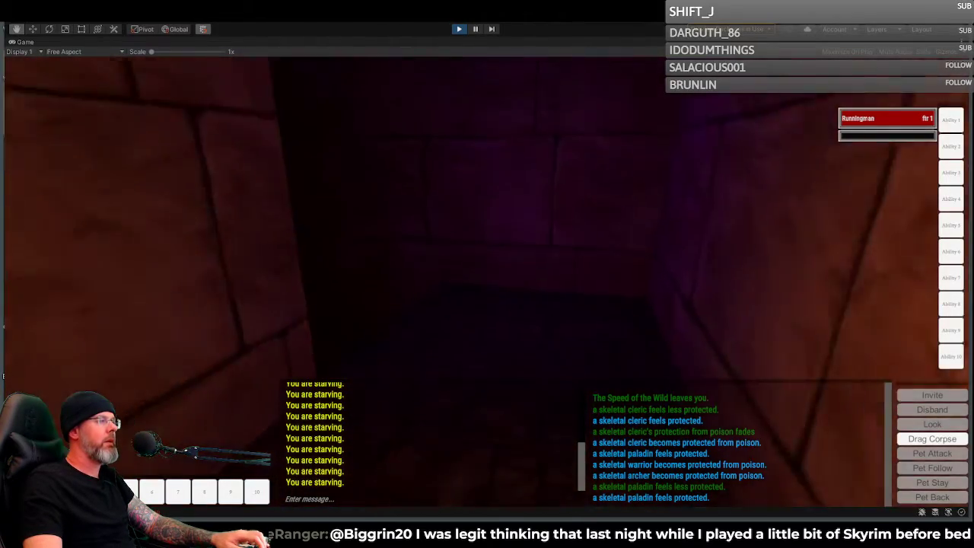
key("w")
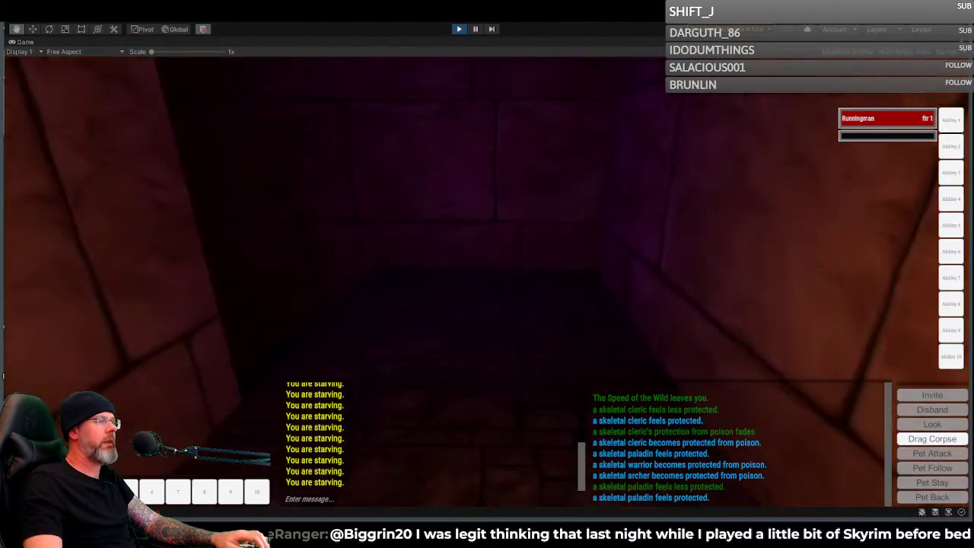
Step: Inspect the purple lighting on the landing walls in both third-person and first-person view
key("s")
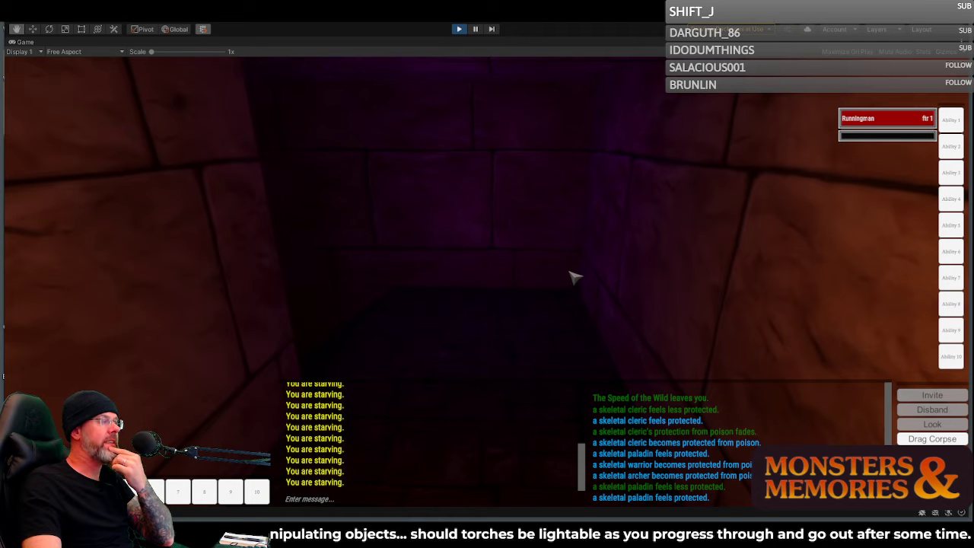
scroll(570, 274, "down", 3)
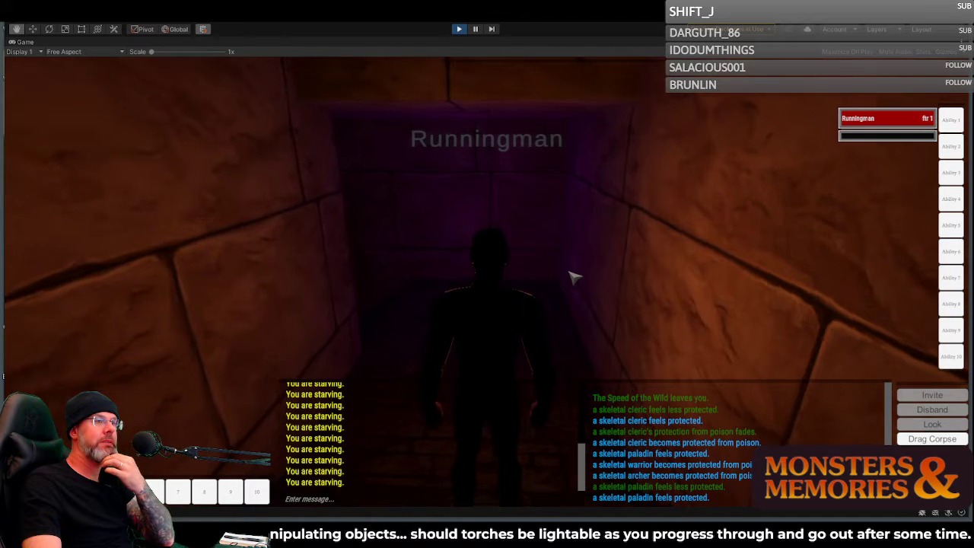
scroll(569, 273, "up", 3)
right_click_drag(561, 280, 600, 195)
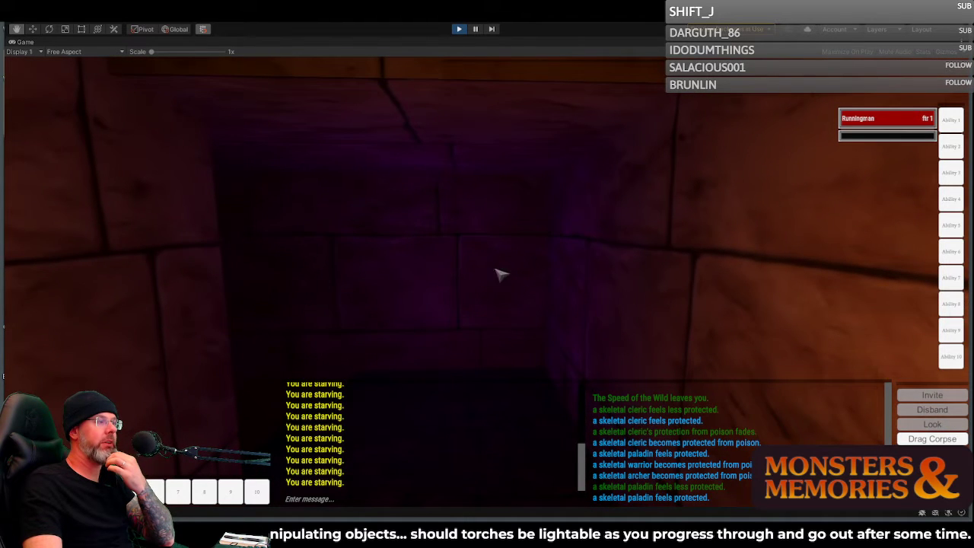
right_click_drag(550, 281, 495, 285)
Step: Climb from the purple-lit landing into the teal chamber, past the skeletal paladin at its entrance
key("s")
key("w")
key("w")
key("w")
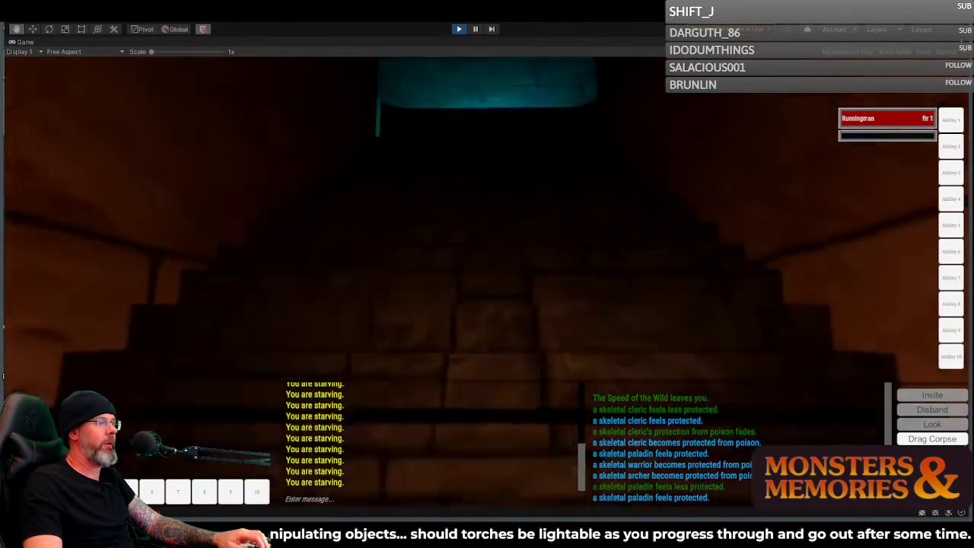
key("w")
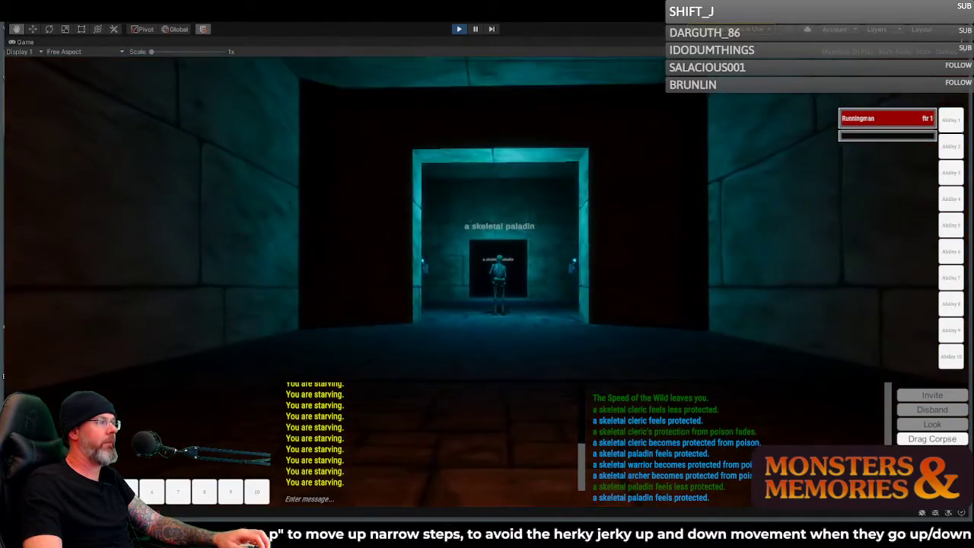
key("w")
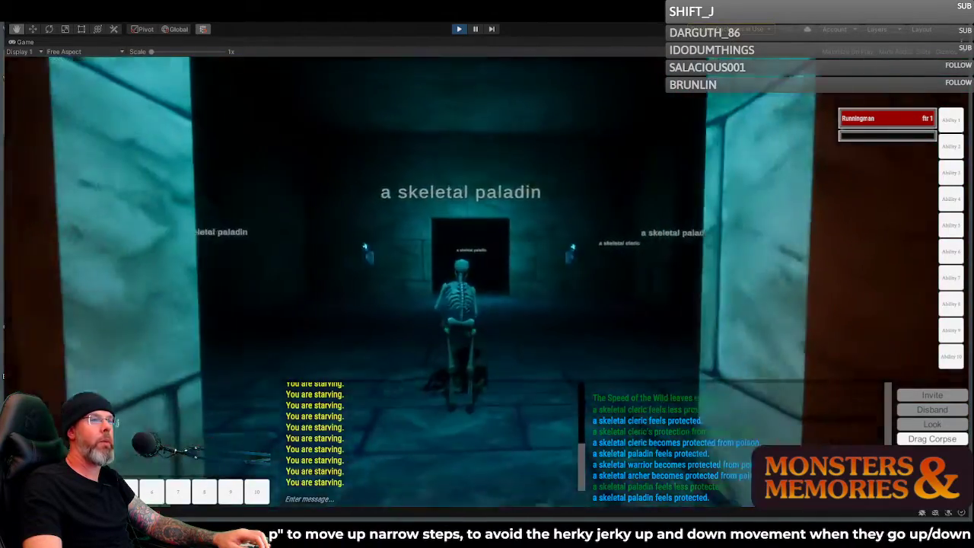
key("w")
key("a")
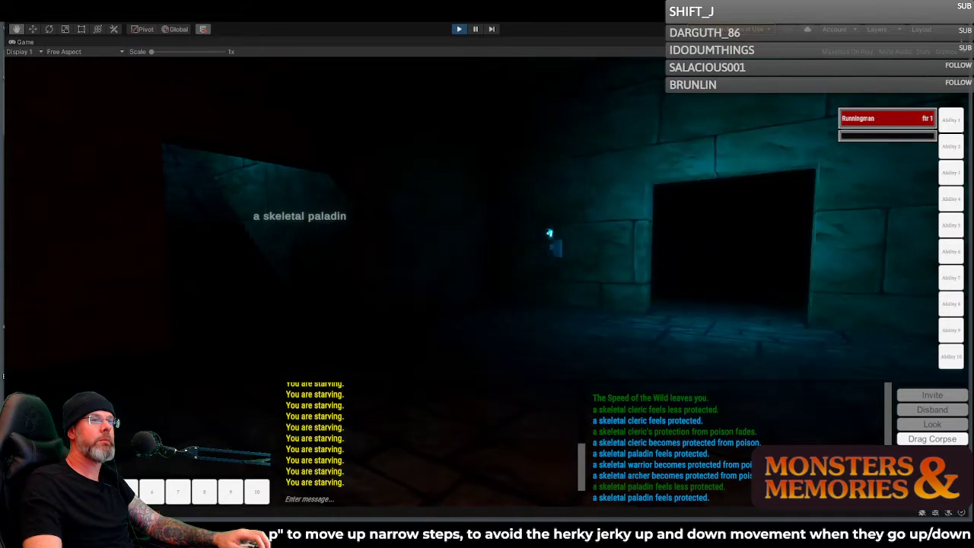
Step: Look around the teal chamber from its dark side opening to the skeletal paladin's torch-flanked doorway
right_click_drag(709, 277, 555, 277)
key("w")
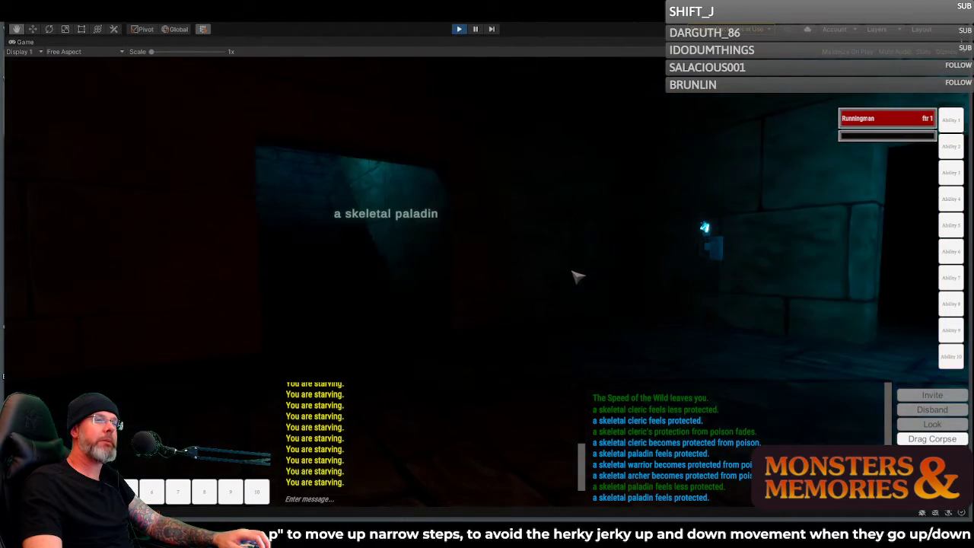
right_click_drag(594, 267, 70, 290)
key("w")
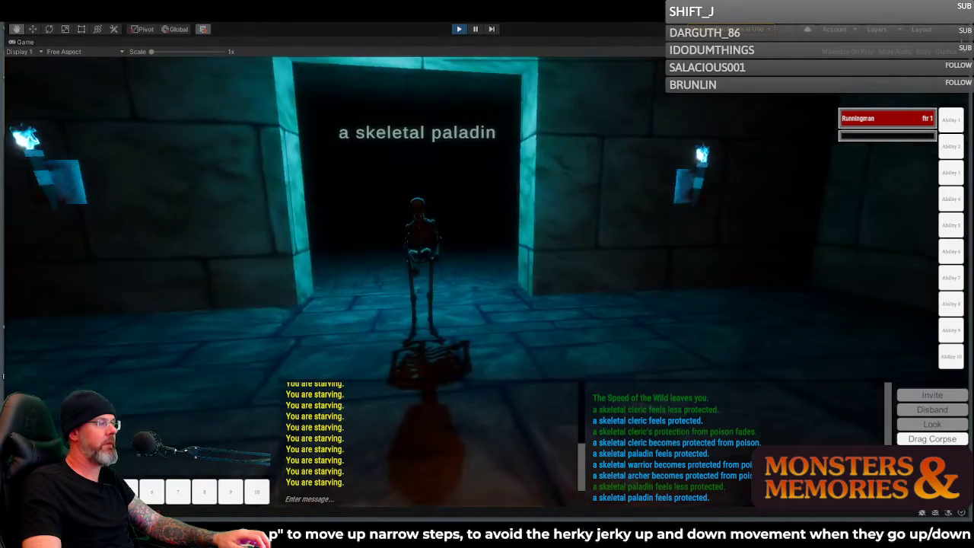
Step: Pass the skeletal paladin to check the dark stairs towards the purple landing, and return to the teal chamber's side opening
key("w")
right_click_drag(482, 302, 426, 298)
key("w")
key("w")
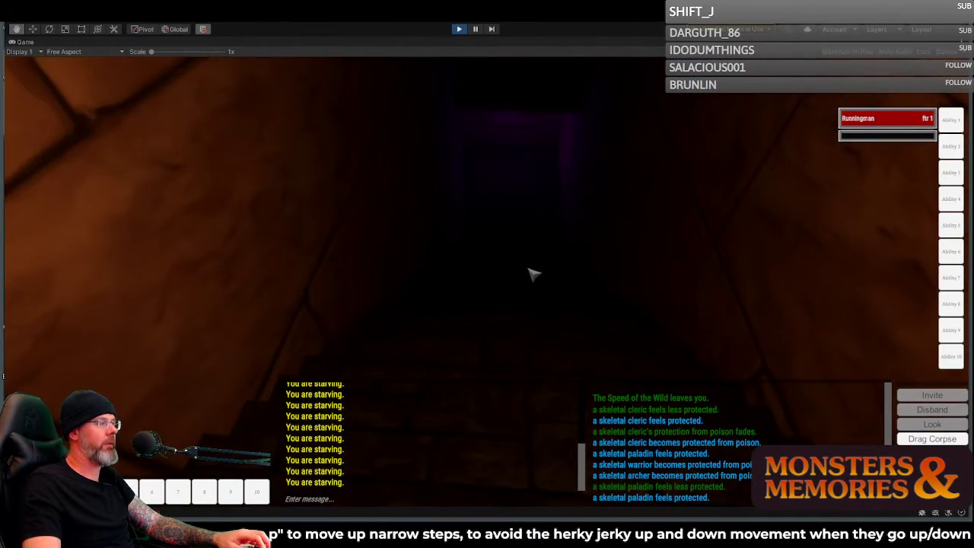
right_click_drag(530, 271, 609, 270)
key("w")
key("w")
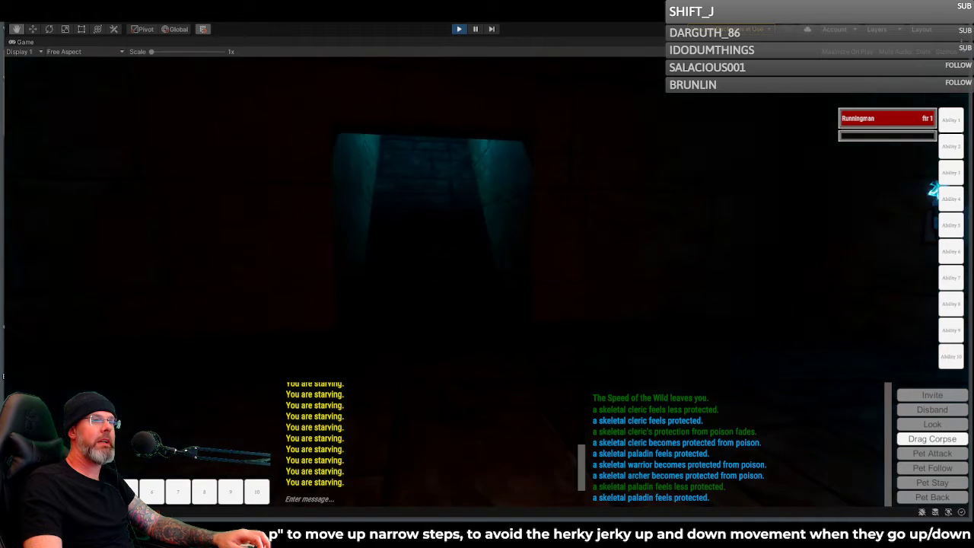
Step: Examine the lighting around the dark side opening and nearby wall torch from different distances and angles
key("w")
right_click_drag(489, 251, 489, 232)
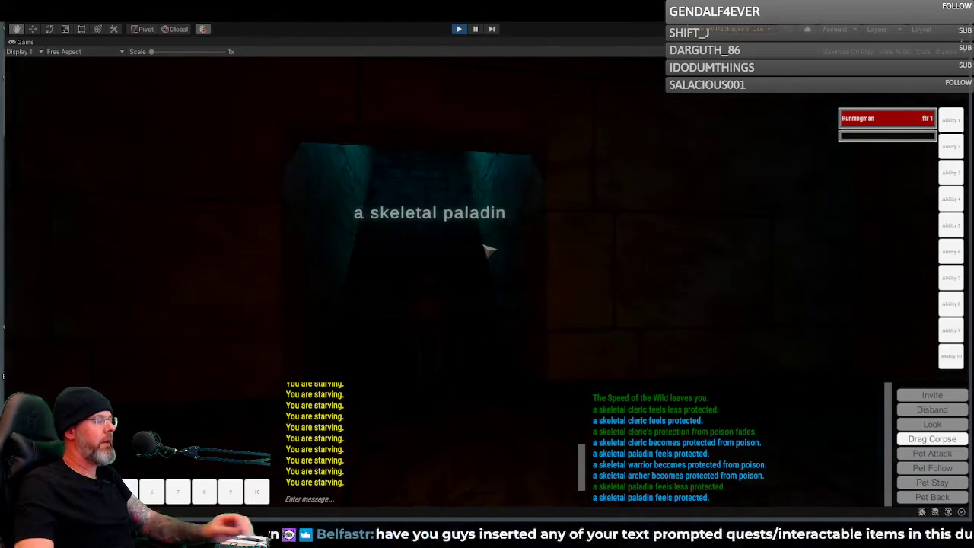
right_click_drag(494, 248, 350, 252)
key("s")
key("w")
key("s")
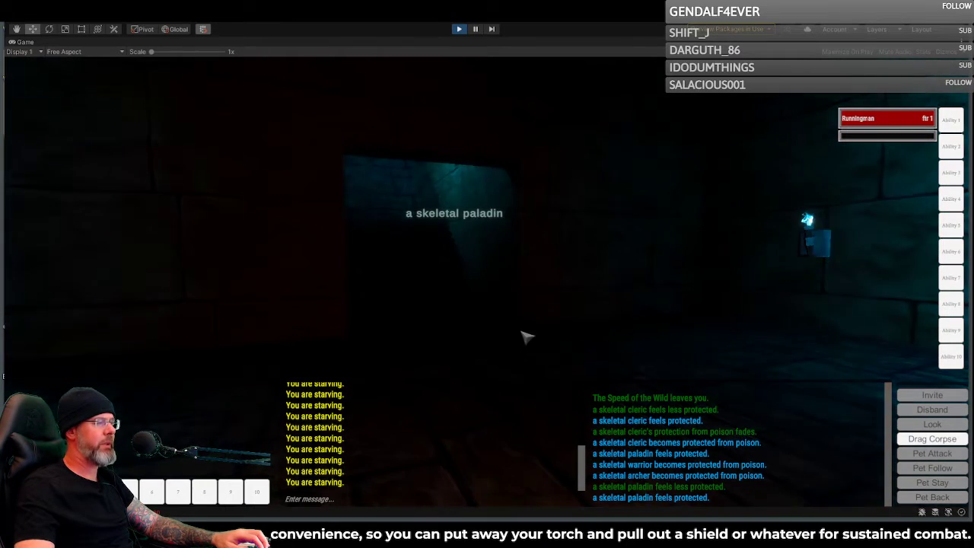
key("s")
right_click_drag(502, 286, 450, 274)
key("w")
key("s")
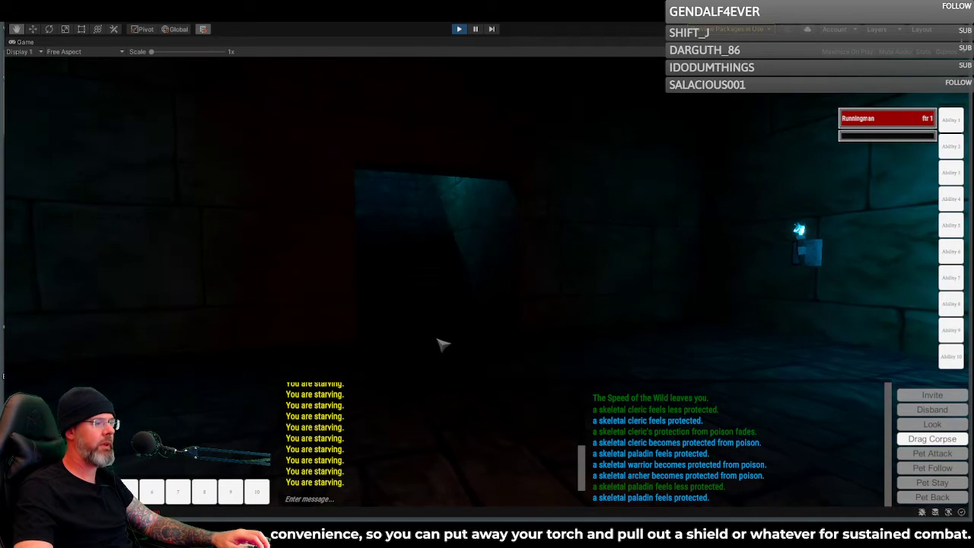
Step: Examine the dark stairway opening and its teal side lighting by stepping in and backing out several times
right_click_drag(542, 356, 513, 338)
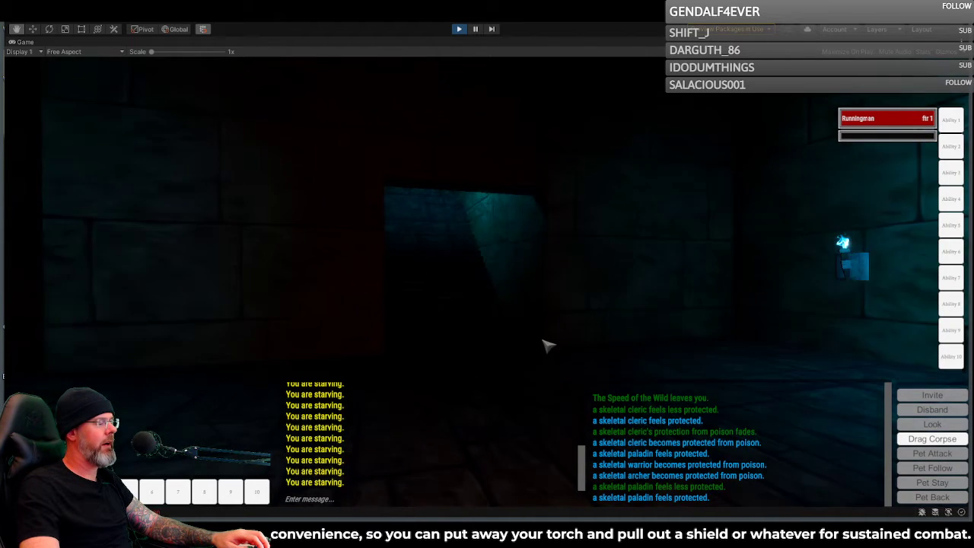
mouse_move(550, 340)
right_mouse_down()
mouse_move(517, 340)
mouse_move(539, 344)
right_mouse_up()
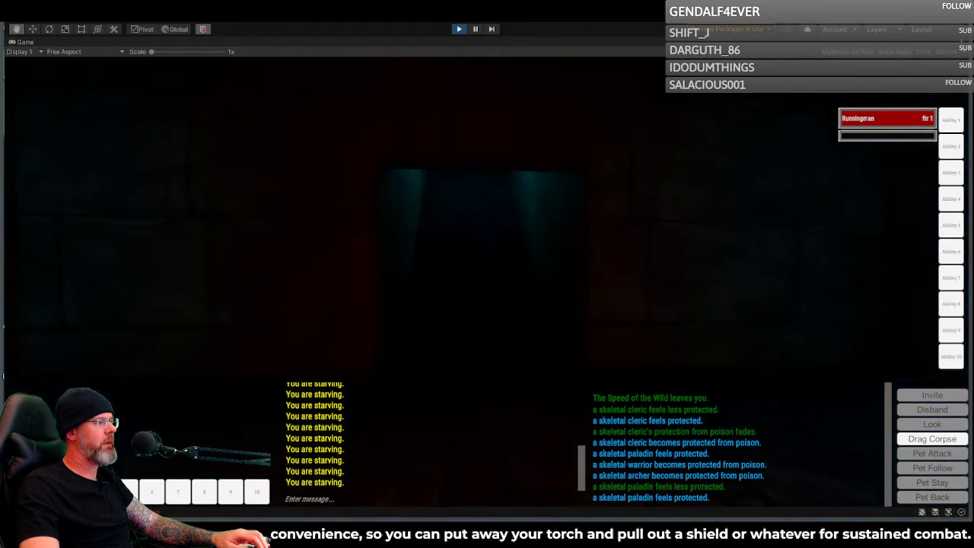
key("w")
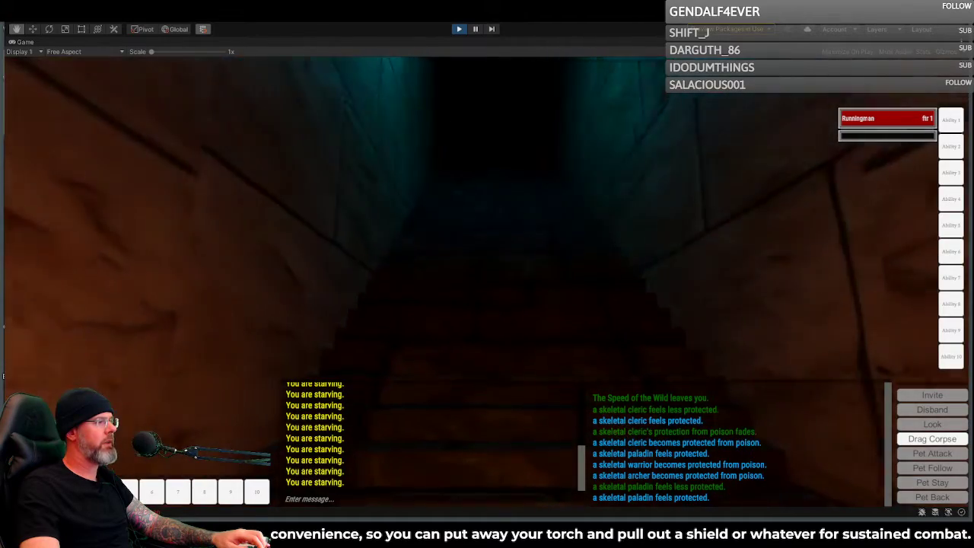
key("s")
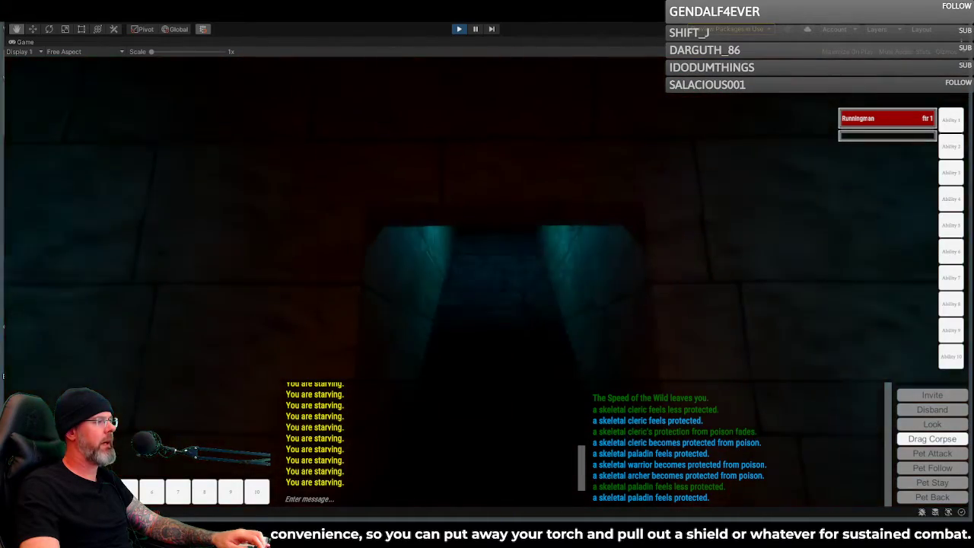
key("w")
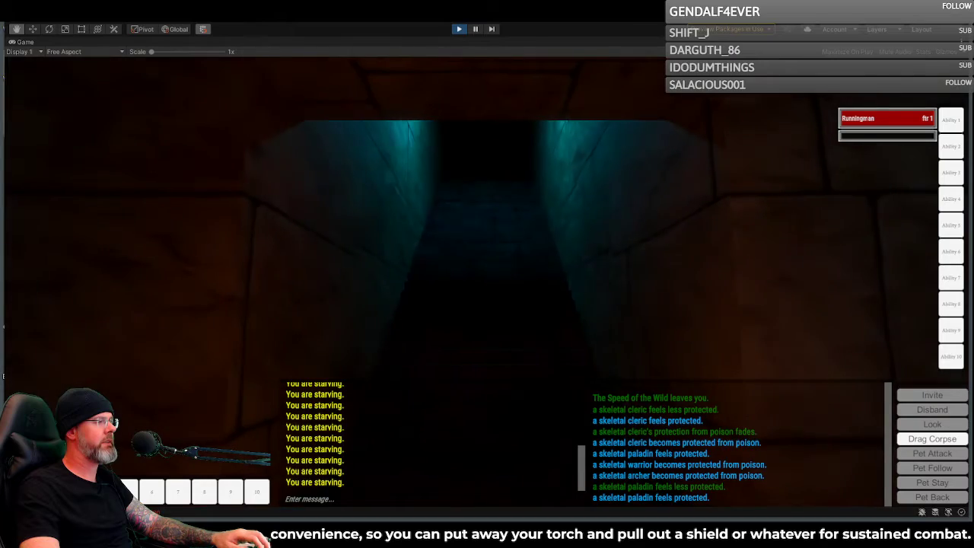
key("w")
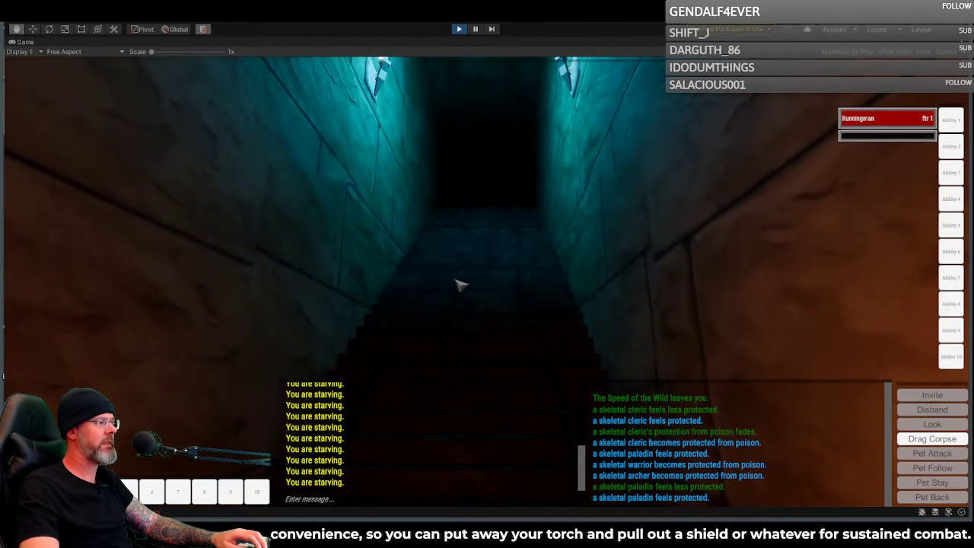
key("s")
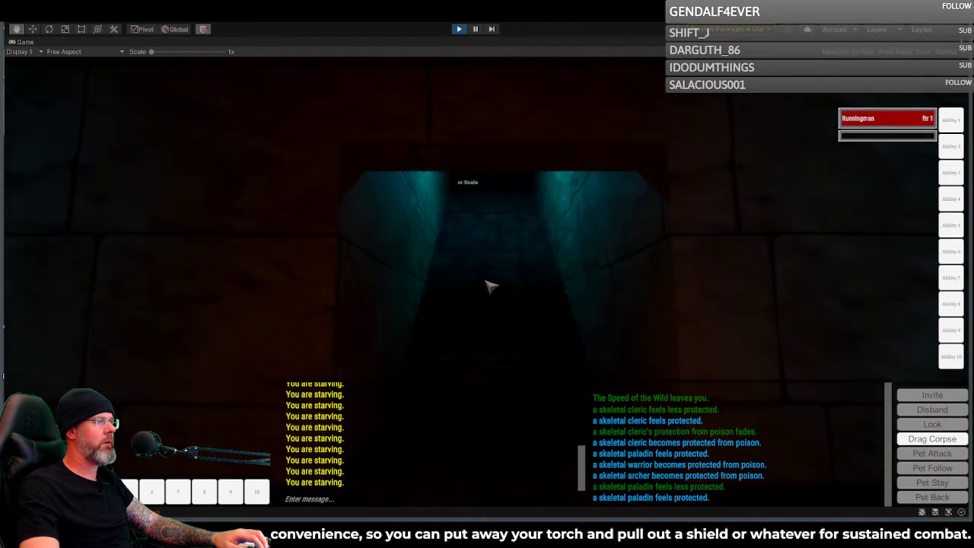
key("w")
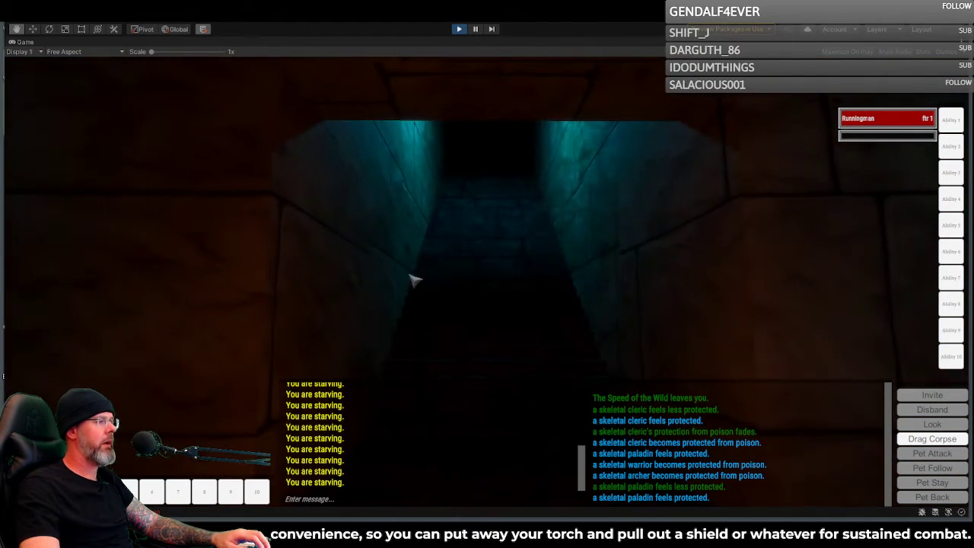
key("s")
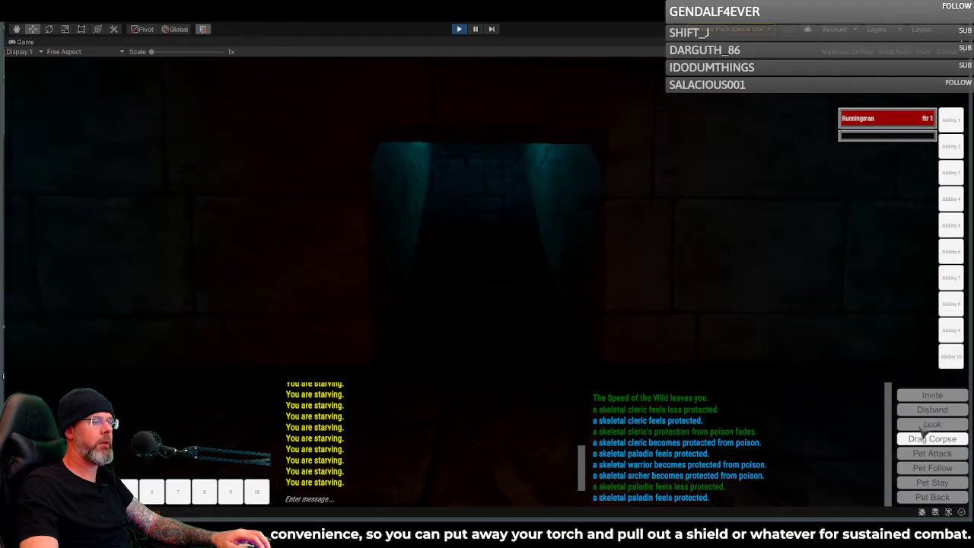
Step: Leave the stairway opening and cross the chamber towards the skeletal paladin standing between two skeletal clerics
right_click_drag(522, 310, 650, 299)
key("w")
key("w")
key("w")
key("w")
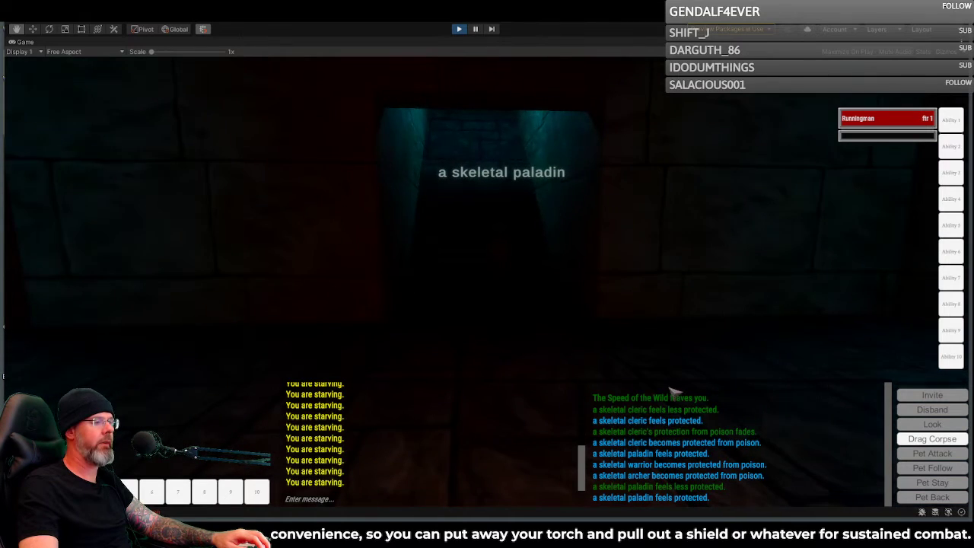
right_click_drag(642, 284, 259, 292)
key("w")
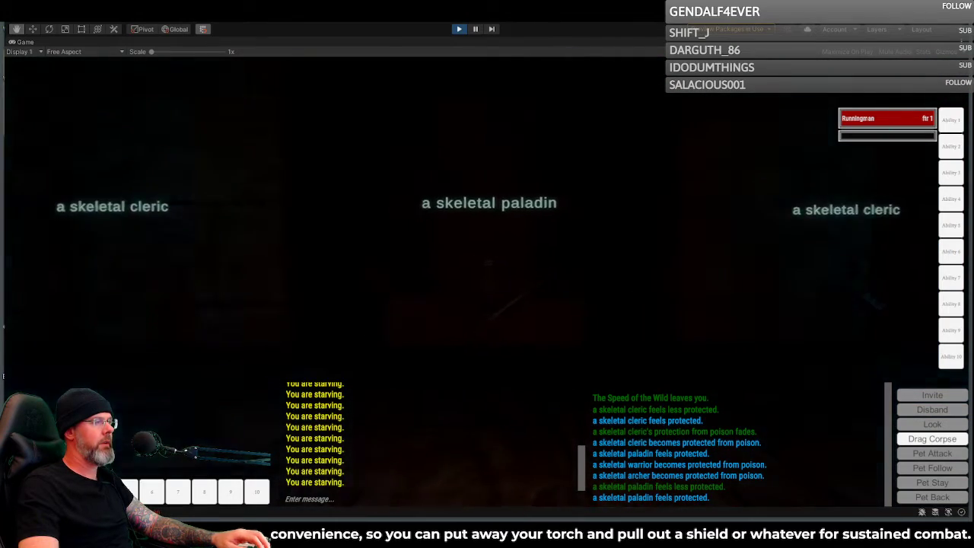
Step: Examine the lighting on the skeletal paladin and its two flanking clerics from nearer and farther viewpoints
right_click_drag(643, 284, 616, 284)
key("w")
right_click_drag(677, 279, 498, 217)
key("s")
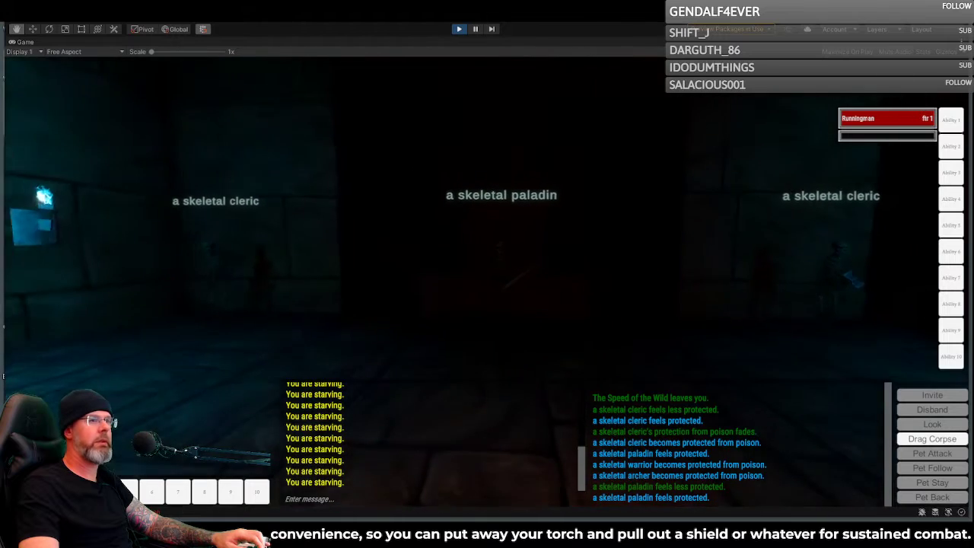
key("w")
right_click_drag(422, 206, 411, 145)
key("s")
mouse_move(551, 242)
right_mouse_down()
mouse_move(562, 263)
mouse_move(565, 250)
right_mouse_up()
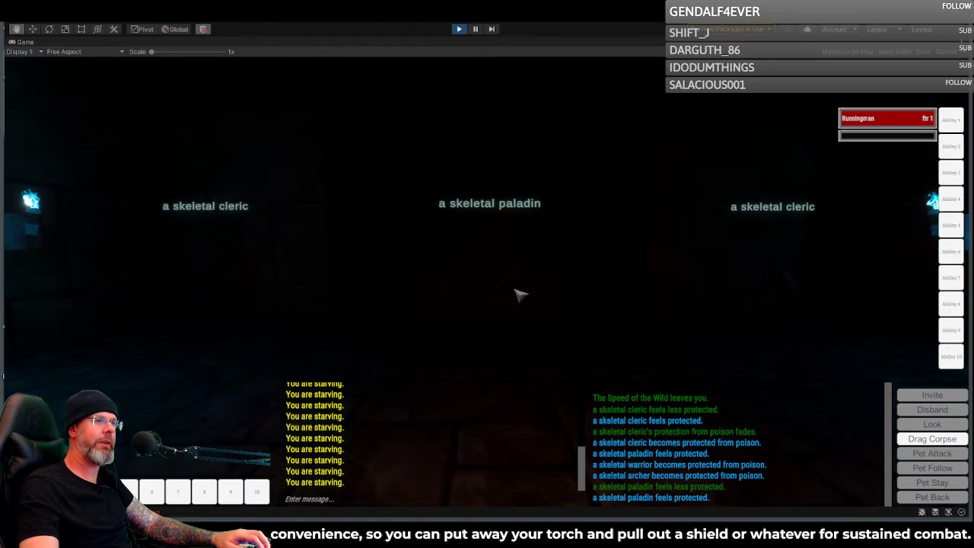
right_click_drag(590, 278, 572, 297)
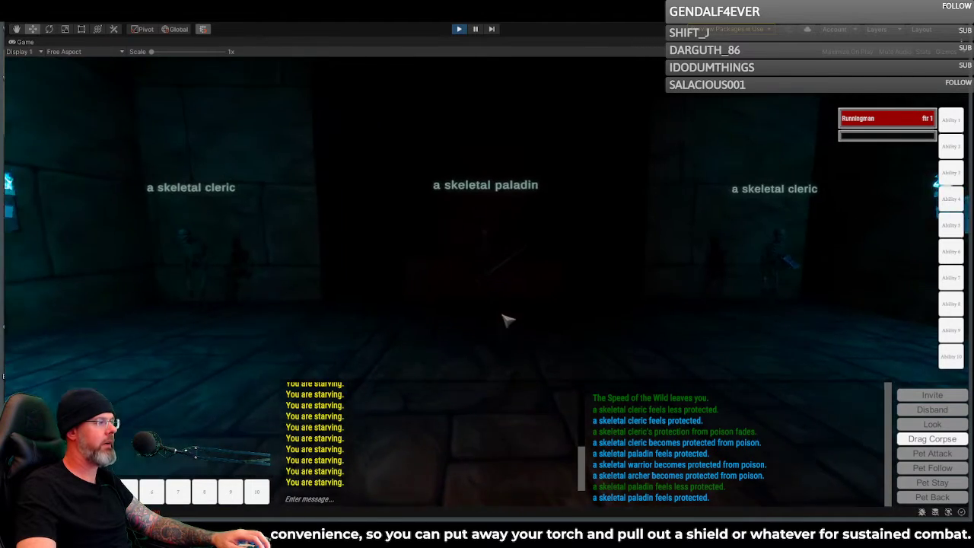
Step: Approach the skeletal paladin between the clerics, target and hail it, and back away to the middle of the chamber
key("w")
left_click(493, 282)
key("h")
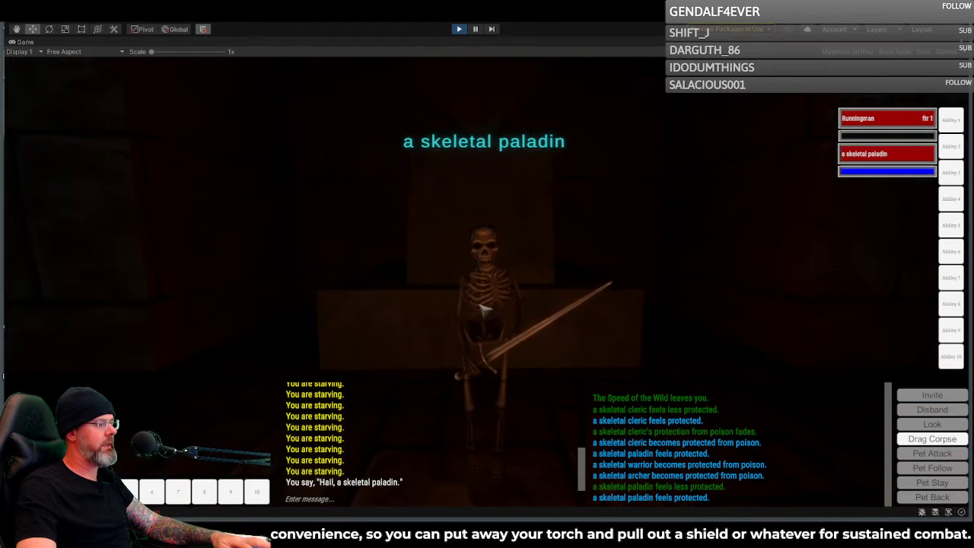
key("s")
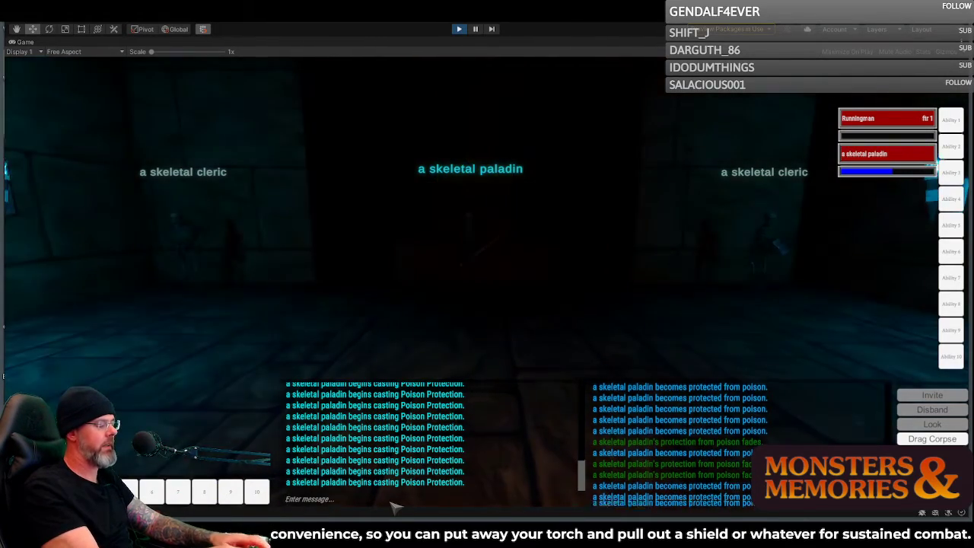
Step: Send the chat message "/Say Hey, you look protected from poison."
type("/SAy")
key("BackSpace")
key("BackSpace")
type("ay ")
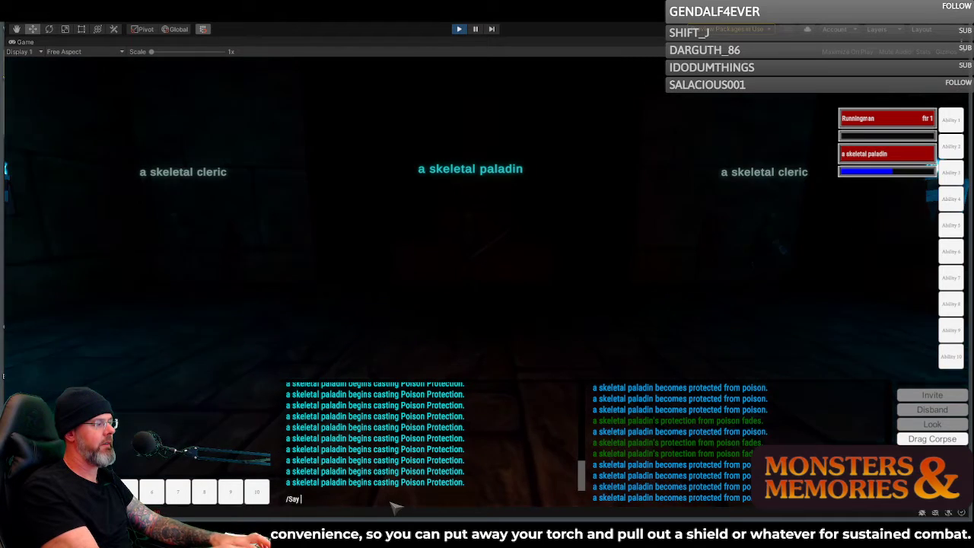
type("Hey, you")
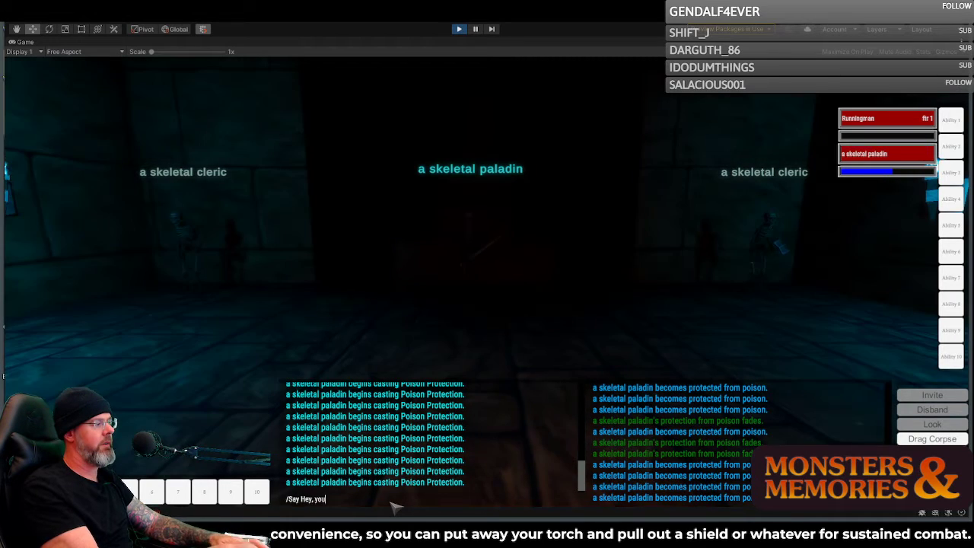
type(" look prote")
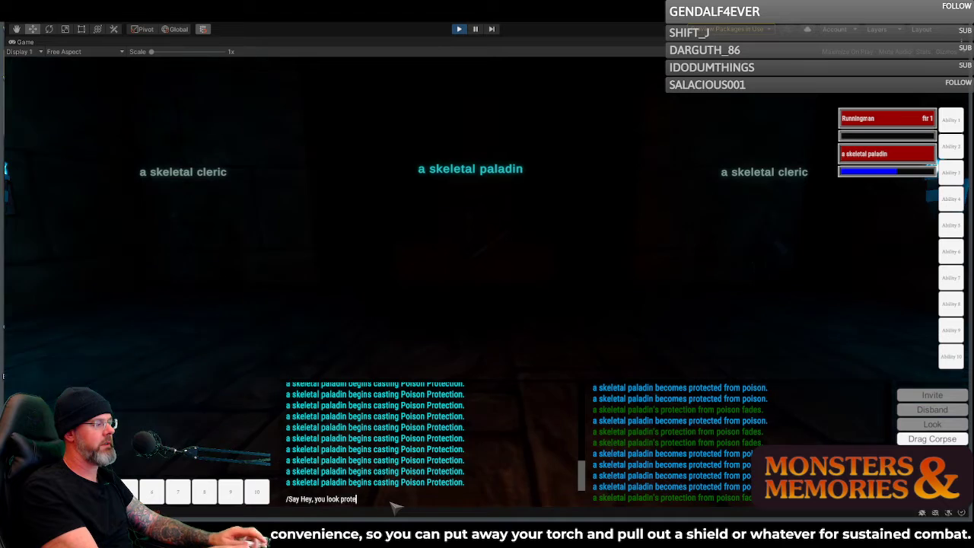
type("cted from poison.")
key("Return")
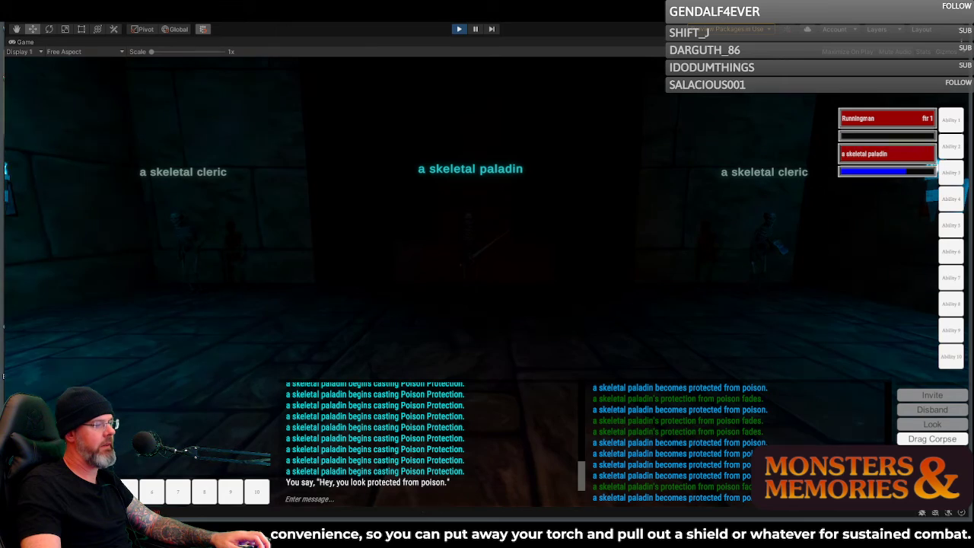
Step: Switch to a third-person view of the character and walk up to the stone throne beside the skeletal paladin
right_click_drag(342, 244, 379, 293)
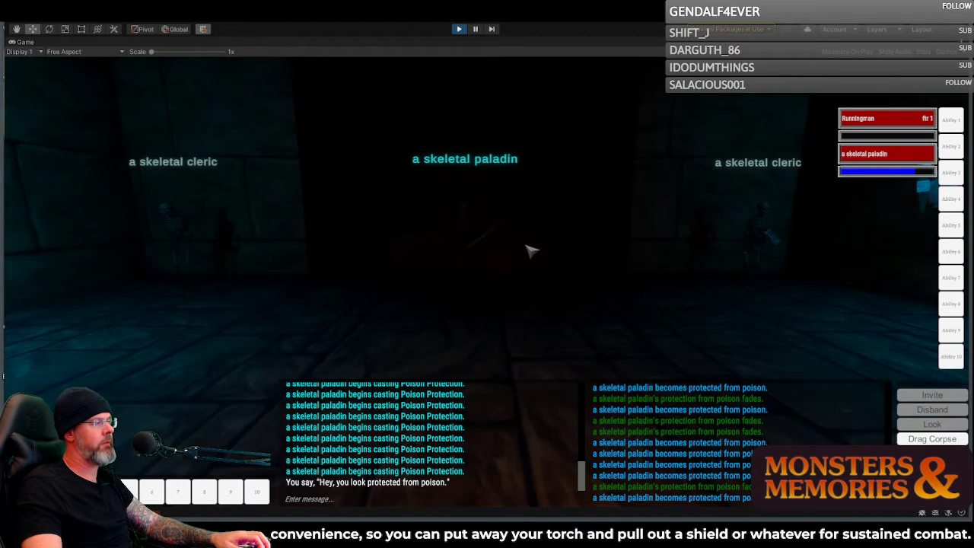
right_click_drag(428, 307, 335, 304)
key("w")
right_click_drag(441, 282, 514, 289)
scroll(441, 306, "down", 3)
key("w")
key("w")
key("w")
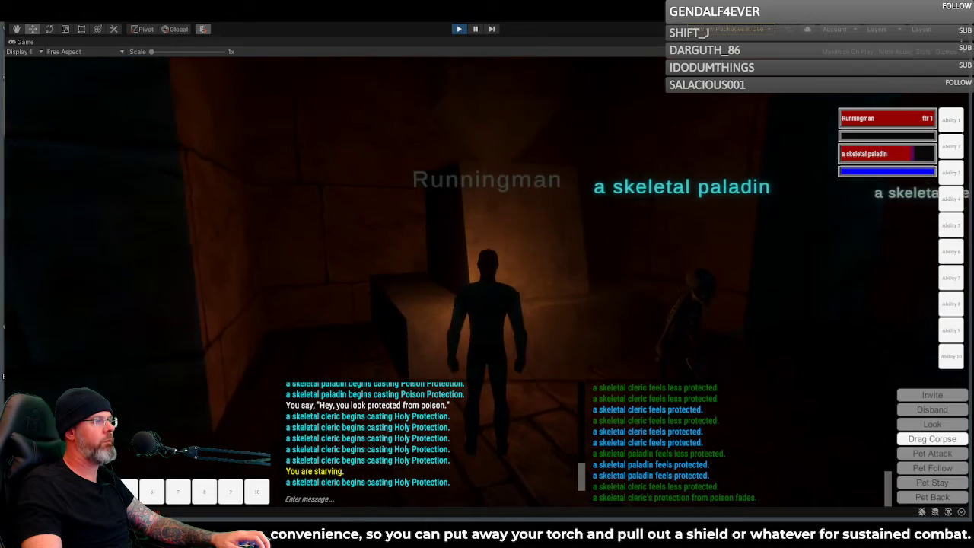
Step: Examine the light falling on the stone throne from behind the character at several distances and angles
right_click_drag(591, 303, 567, 289)
key("s")
key("w")
key("s")
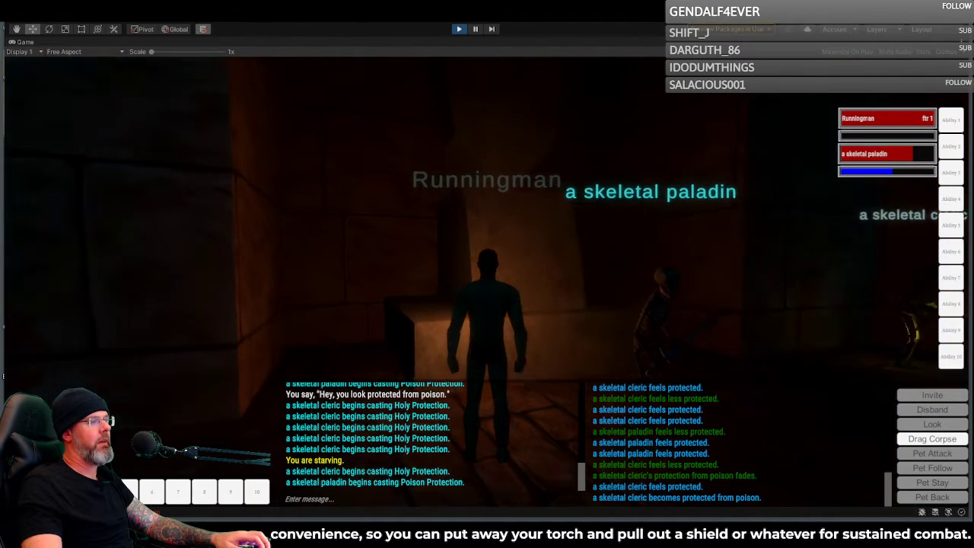
right_click_drag(585, 325, 562, 312)
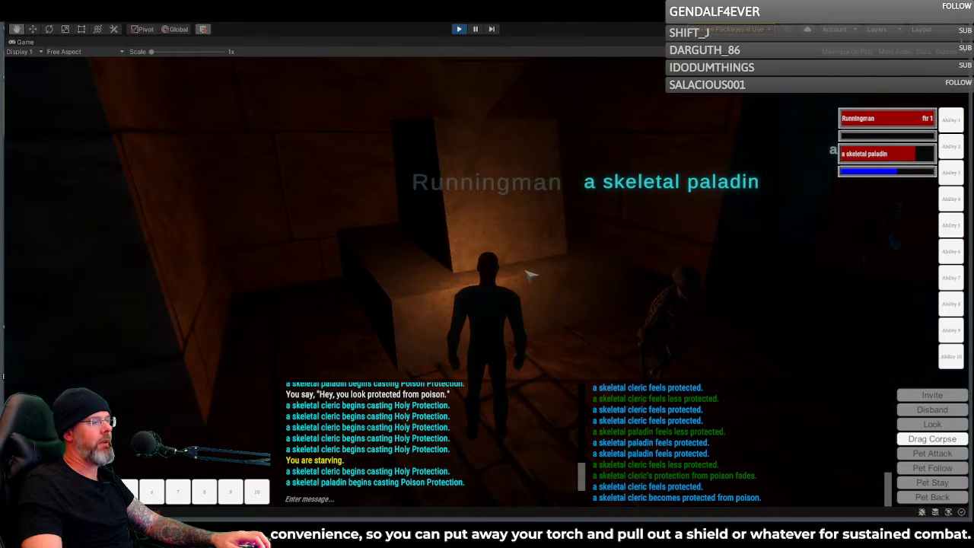
right_click_drag(495, 267, 511, 295)
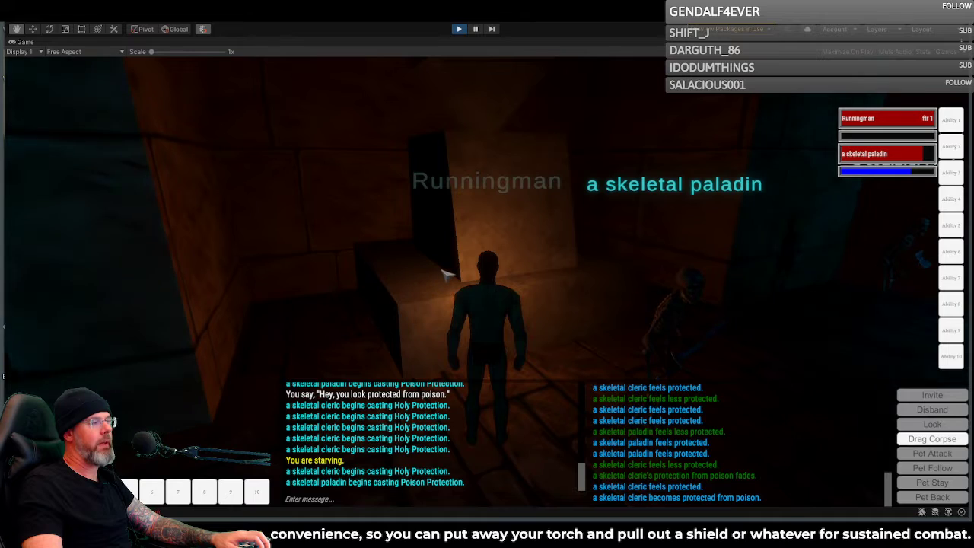
Step: Move in beside the stone throne and inspect its side and base in a close first-person view
key("w")
right_click_drag(445, 274, 411, 274)
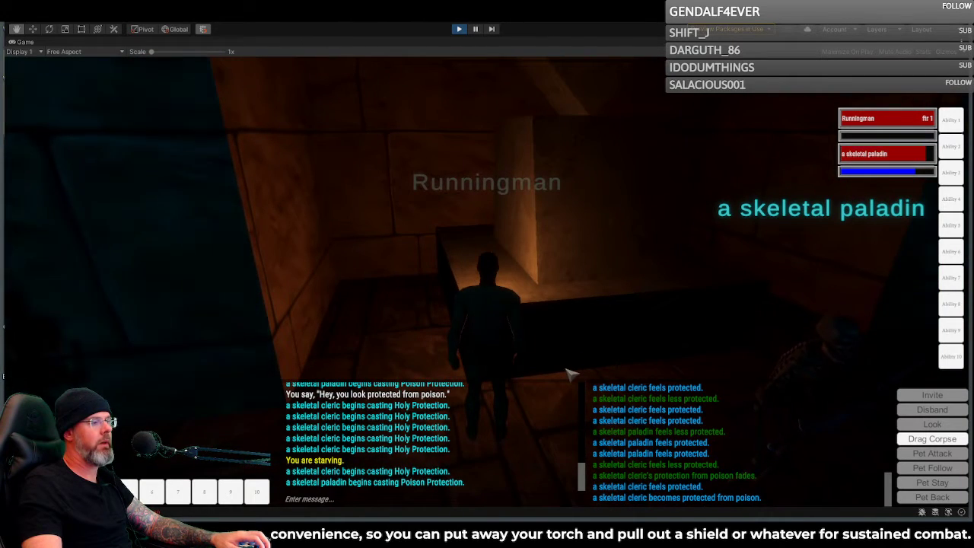
right_click_drag(557, 317, 350, 317)
key("w")
key("w")
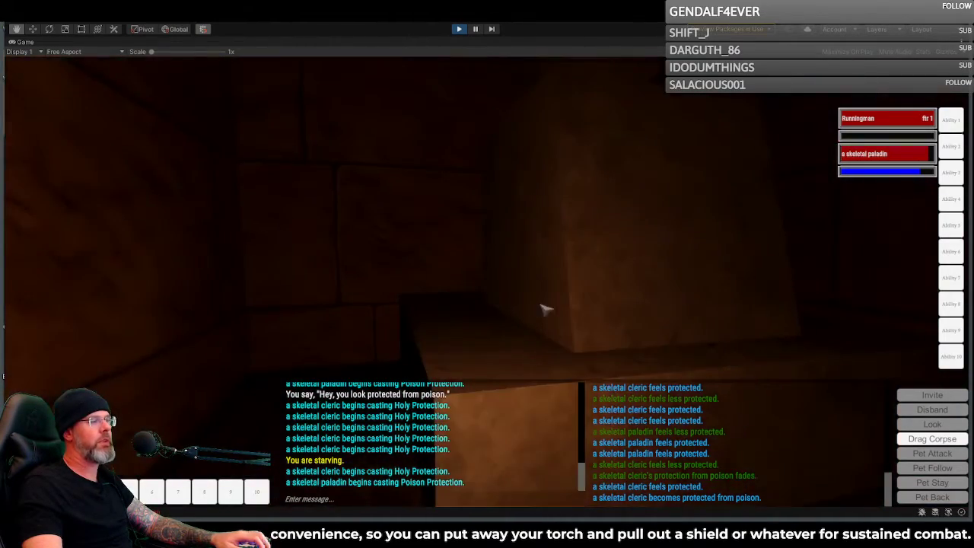
right_click_drag(517, 295, 518, 283)
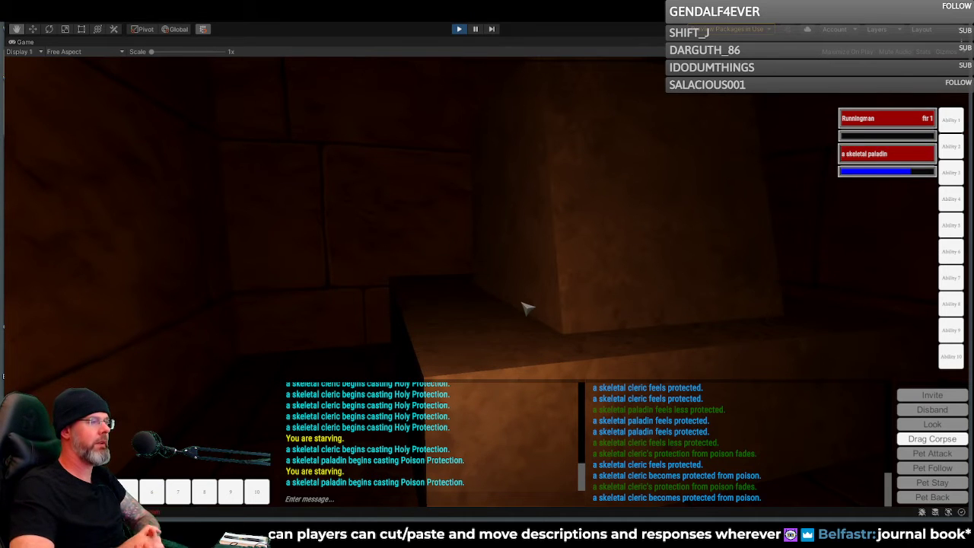
Step: Look back at the torch-flanked teal doorway, and face the skeletal cleric and paladin again from the chamber floor
right_click_drag(516, 254, 692, 232)
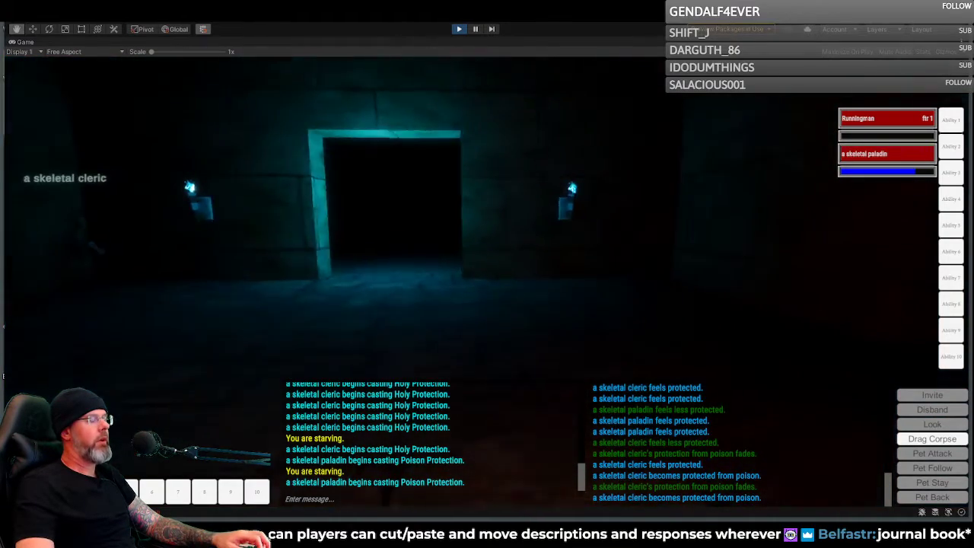
key("w")
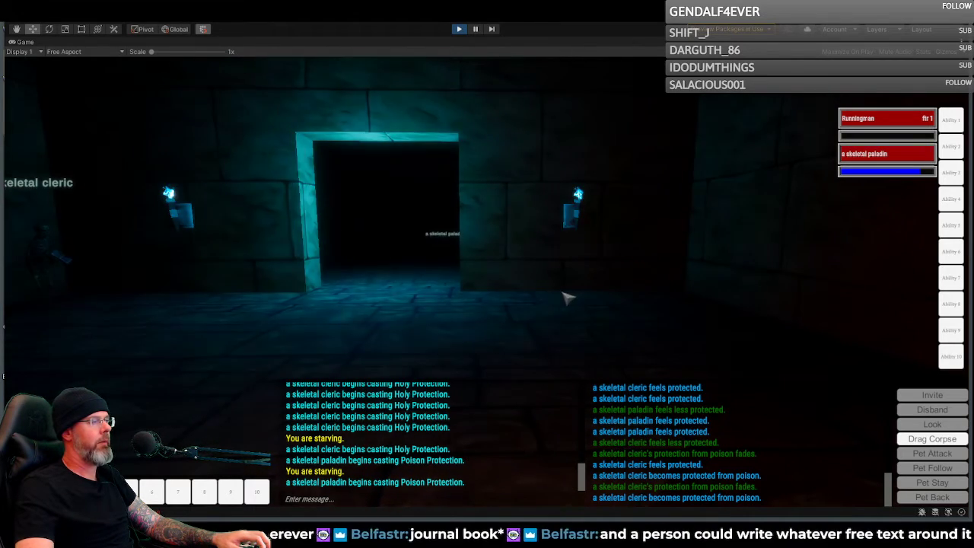
right_click_drag(463, 341, 228, 341)
key("w")
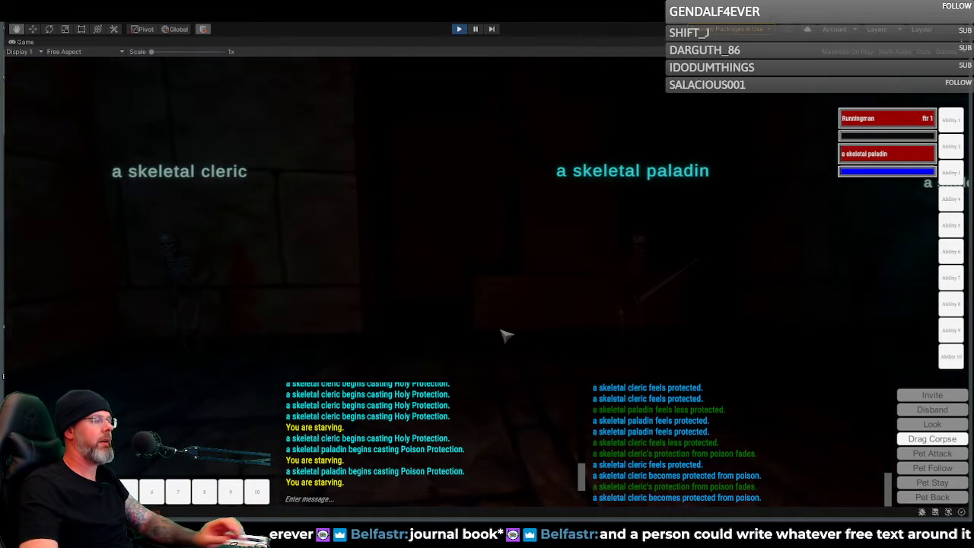
mouse_move(391, 301)
right_mouse_down()
mouse_move(490, 301)
mouse_move(378, 301)
right_mouse_up()
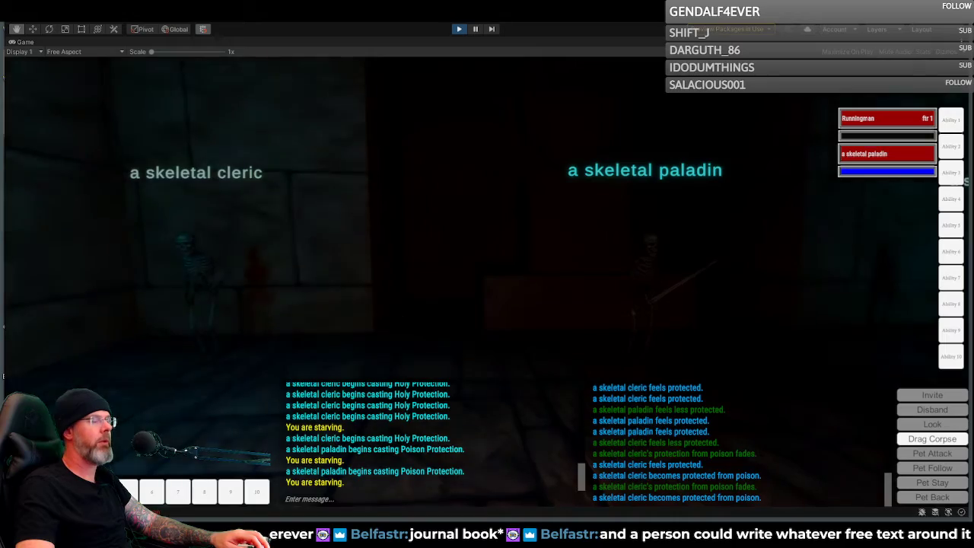
Step: Turn away from the skeletal paladin and cross the chamber into the dark stairway opening
key("s")
right_click_drag(377, 301, 738, 301)
key("w")
key("w")
key("w")
key("w")
right_click_drag(487, 301, 635, 281)
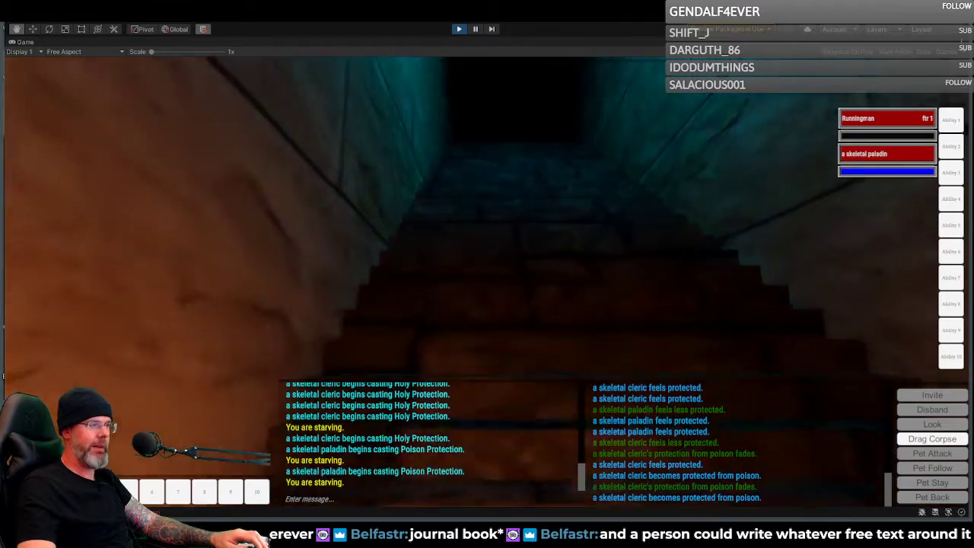
Step: Climb the stairs into the dark corridor and turn into the passage lit by an orange wall torch
key("w")
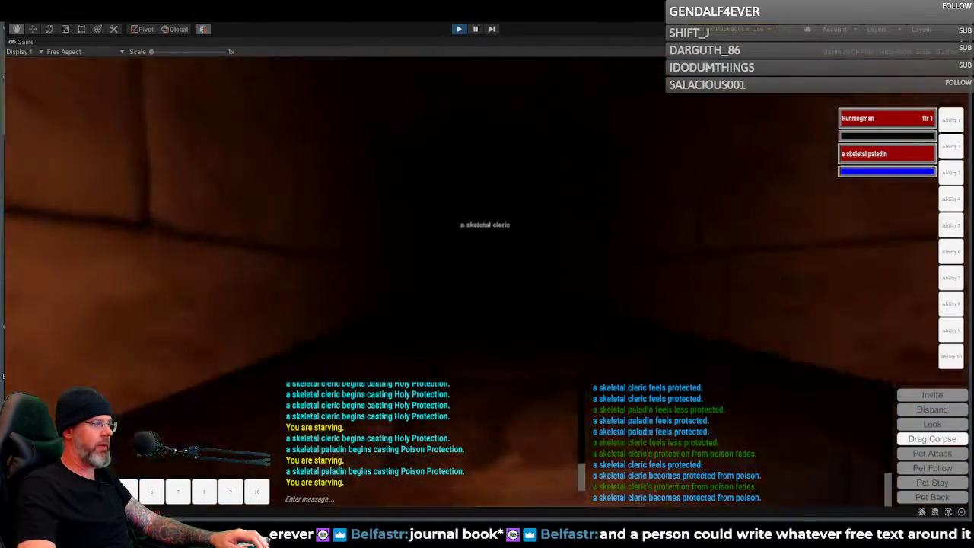
key("w")
right_click_drag(487, 301, 160, 302)
key("w")
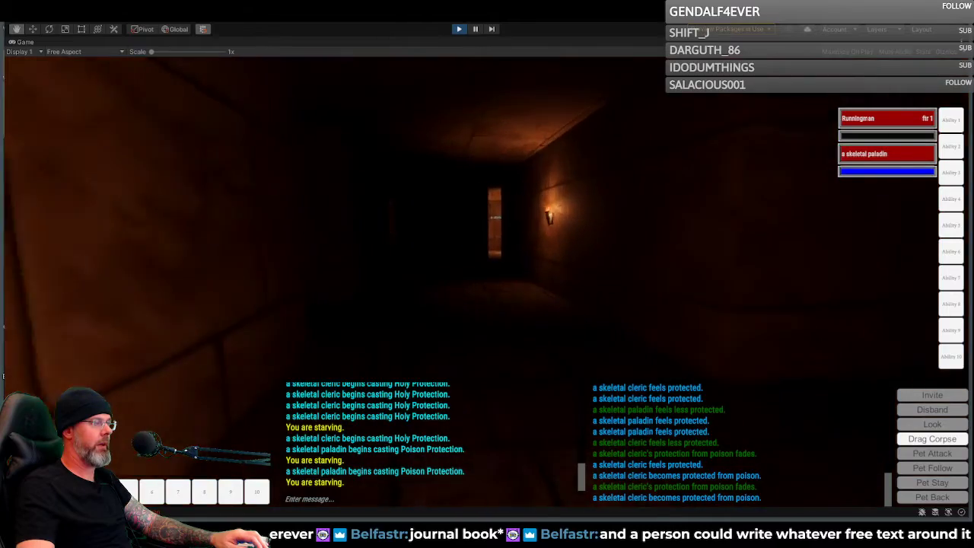
Step: Walk down the dark passage past the side opening and turn into the long corridor lit by orange wall torches
key("w")
right_click_drag(487, 302, 334, 302)
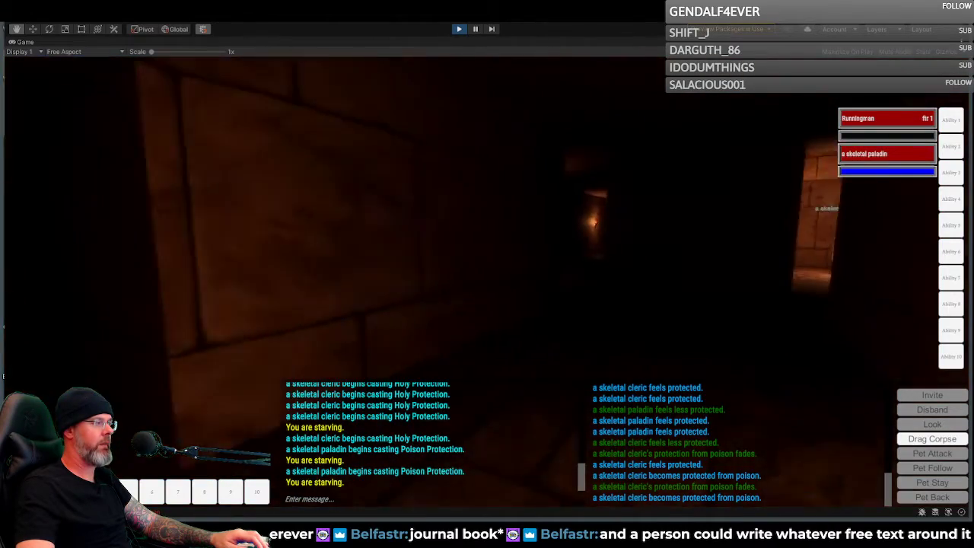
key("w")
right_click_drag(487, 301, 320, 301)
key("w")
right_click_drag(487, 301, 61, 301)
key("w")
key("w")
key("w")
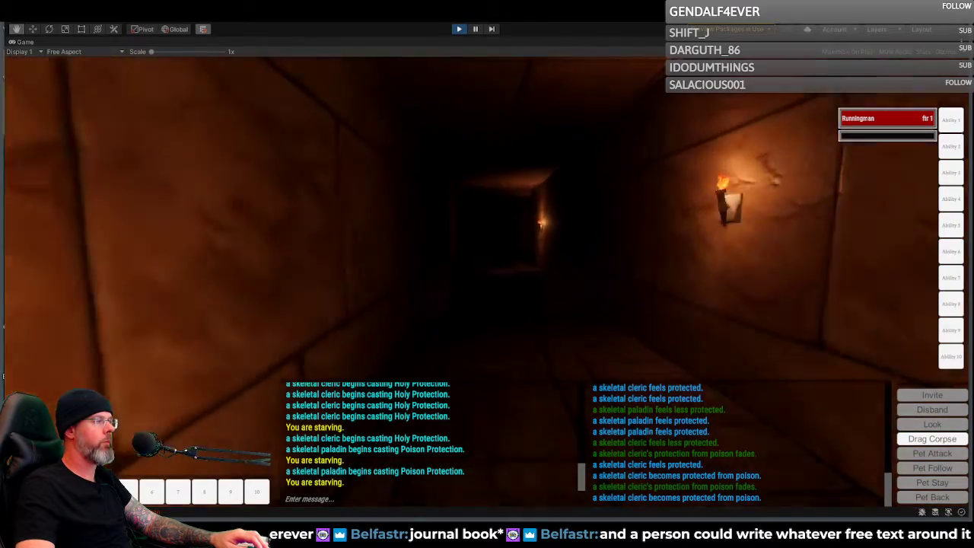
Step: Advance down the torch-lit corridor while looking at the floor, and drop into the spike pit
key("w")
right_click_drag(486, 301, 487, 464)
key("w")
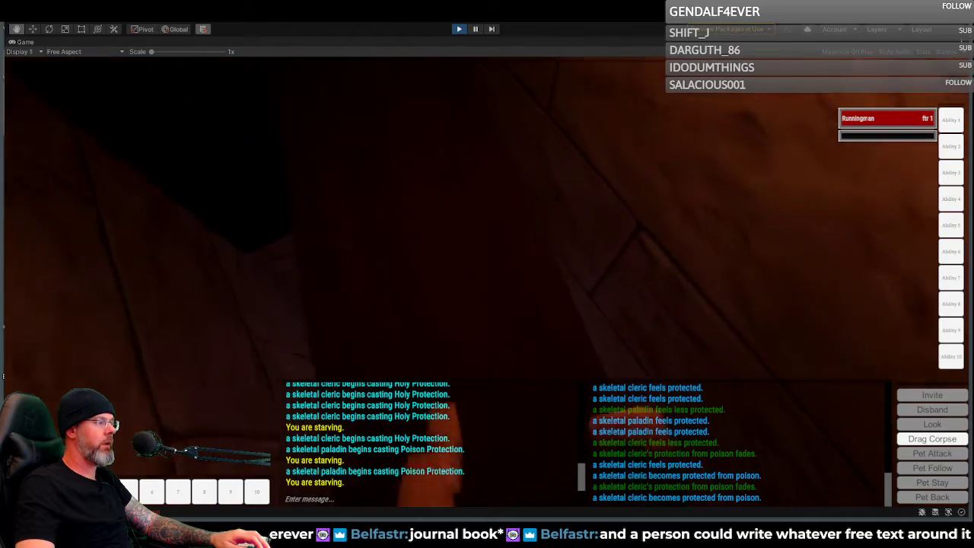
key("w")
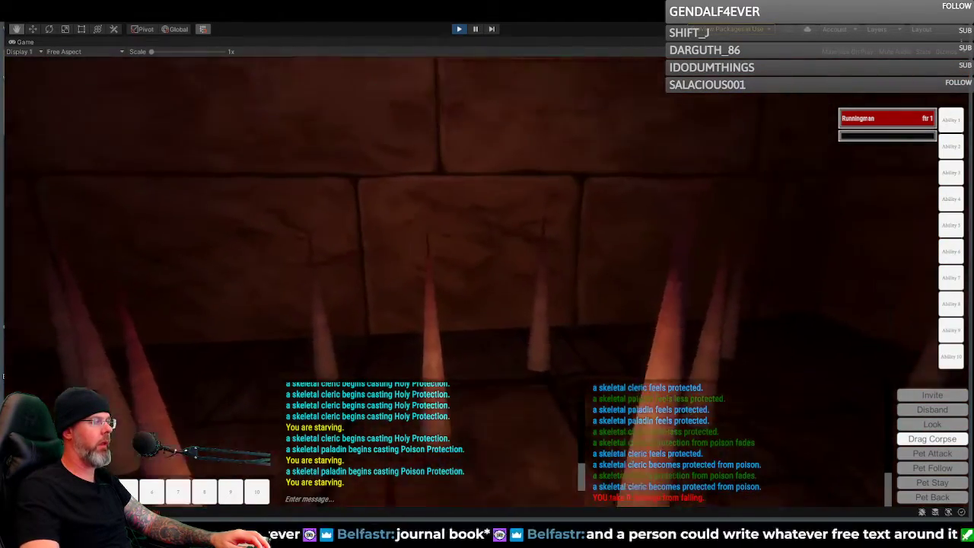
Step: Look around the spike pit, examining its brick walls, the spikes and the remains on the floor
right_click_drag(486, 301, 509, 168)
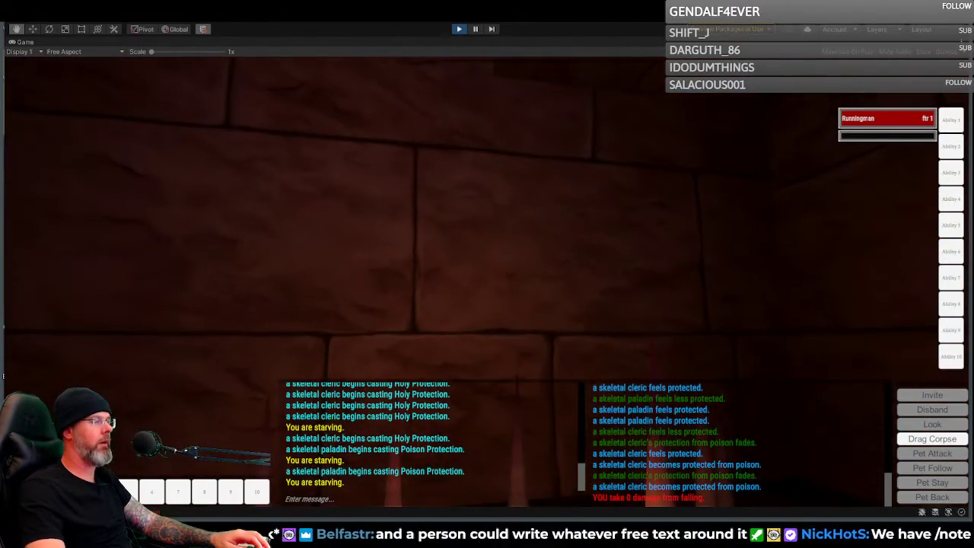
right_click_drag(453, 321, 799, 358)
right_click_drag(487, 304, 251, 296)
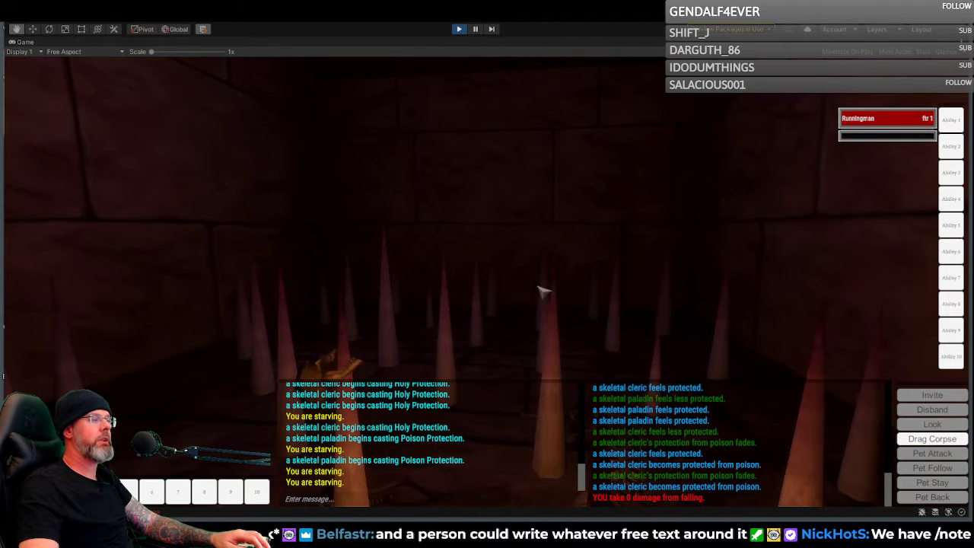
right_click_drag(539, 290, 489, 335)
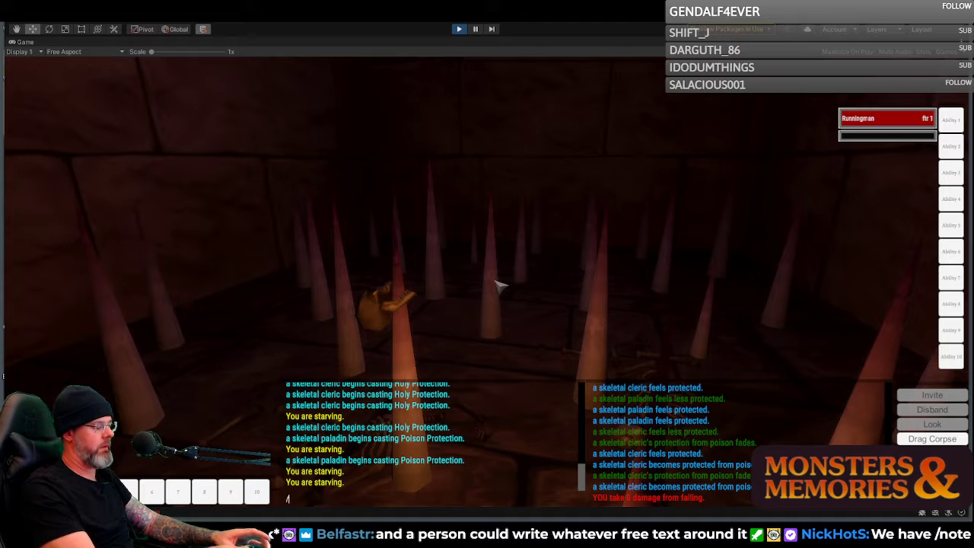
Step: Open the Notes window from the chat line, enter filler lines such as "asdf", and try selecting and overwriting several lines
key("Return")
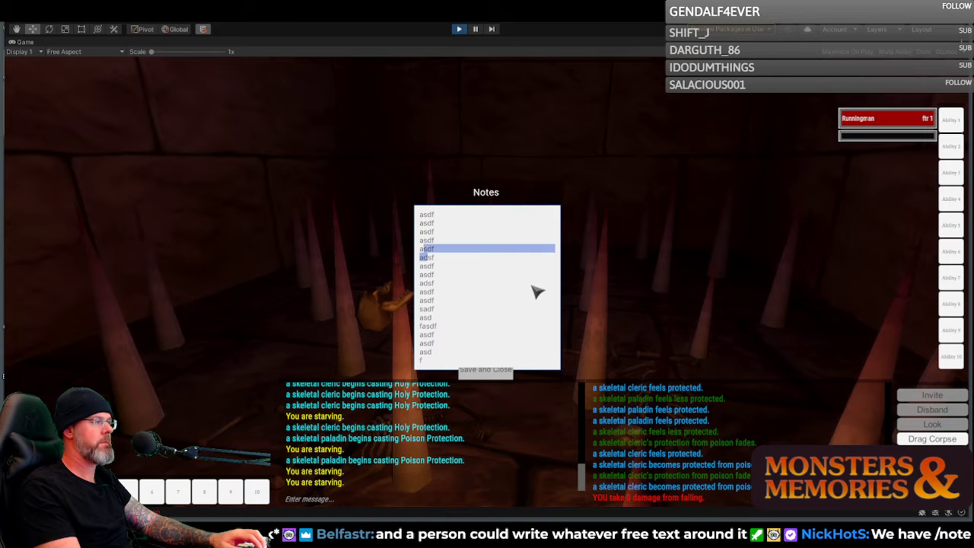
key("shift+Up")
key("shift+Up")
key("shift+Up")
key("shift+Up")
key("shift+Up")
key("shift+Up")
key("shift+Up")
key("shift+Up")
type("s")
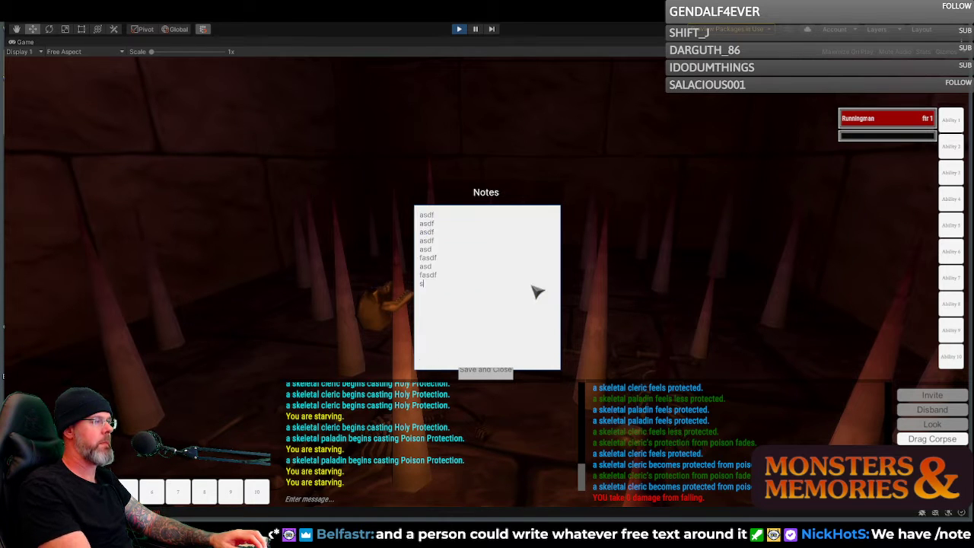
Step: Clear all the filler text from the Notes window, then save and close it
key("shift+Up")
key("shift+Up")
key("shift+Up")
key("shift+Up")
key("shift+Up")
key("shift+Up")
key("shift+Up")
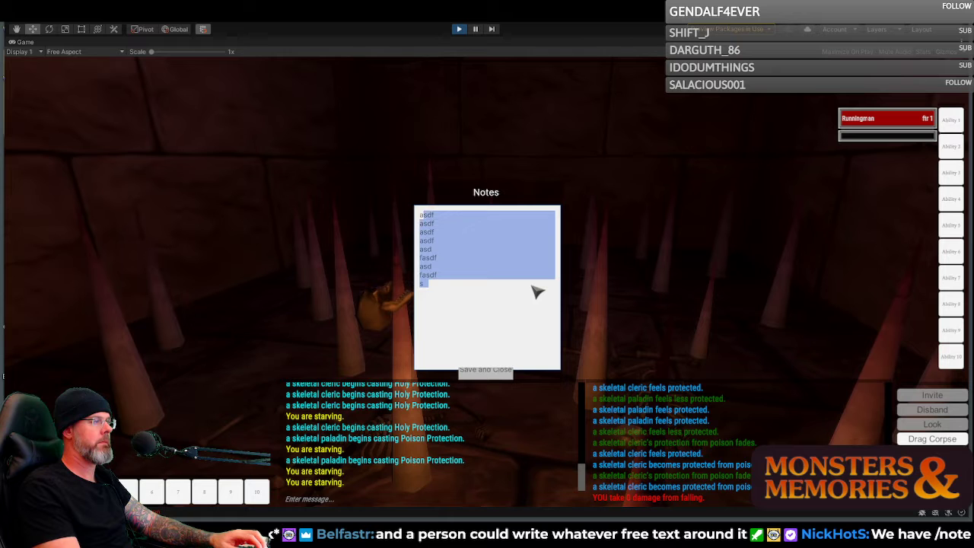
key("BackSpace")
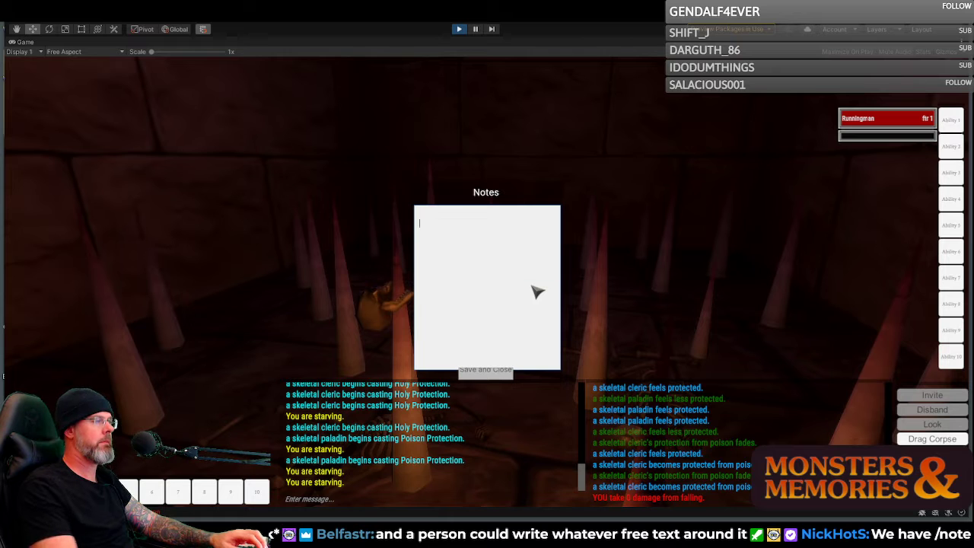
left_click(487, 372)
Step: Leave the spike pit and make the way through the dark brick corridor beyond it
right_click_drag(542, 193, 217, 175)
key("w")
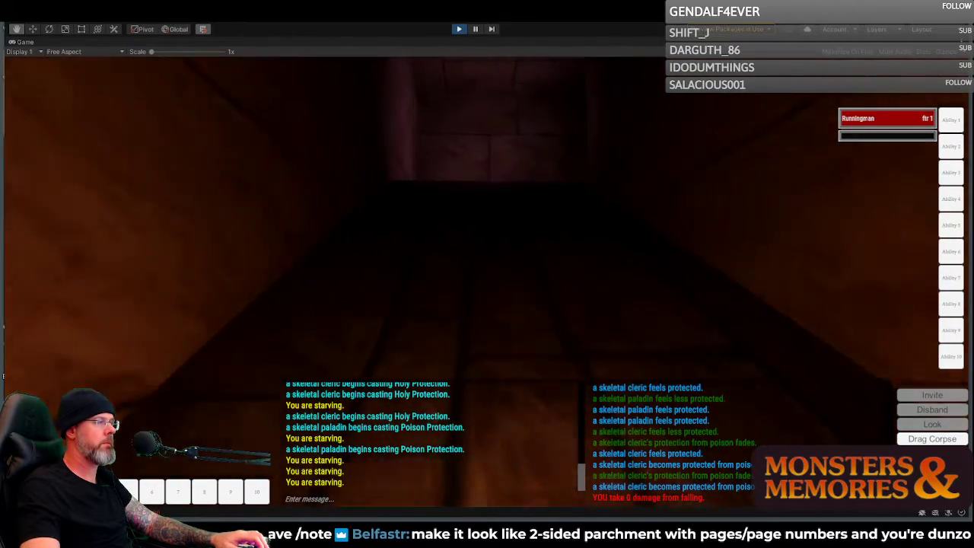
key("w")
key("d")
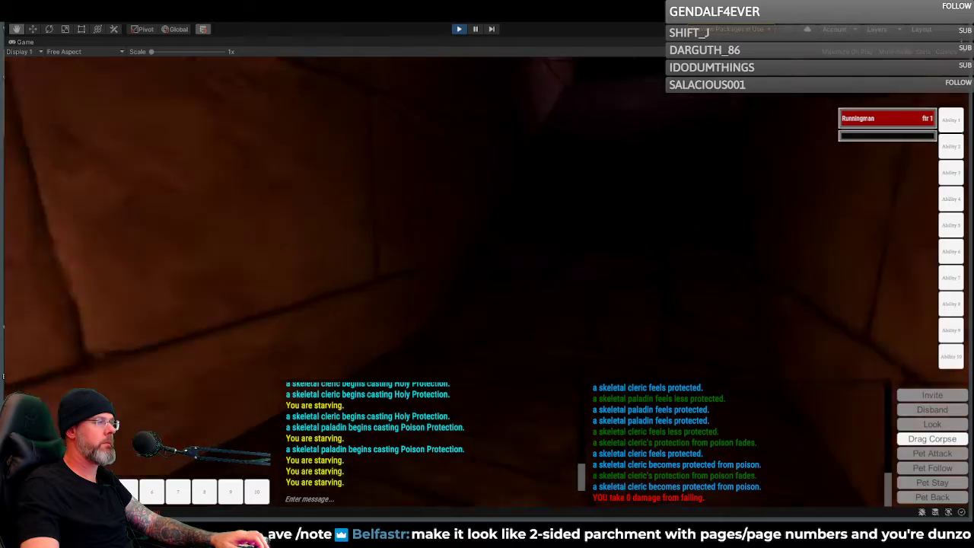
key("w")
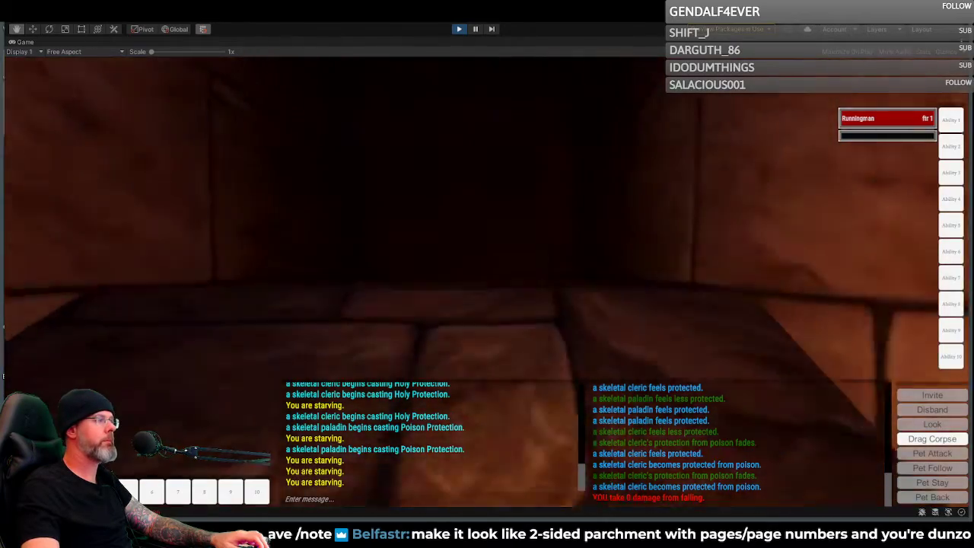
key("d")
key("w")
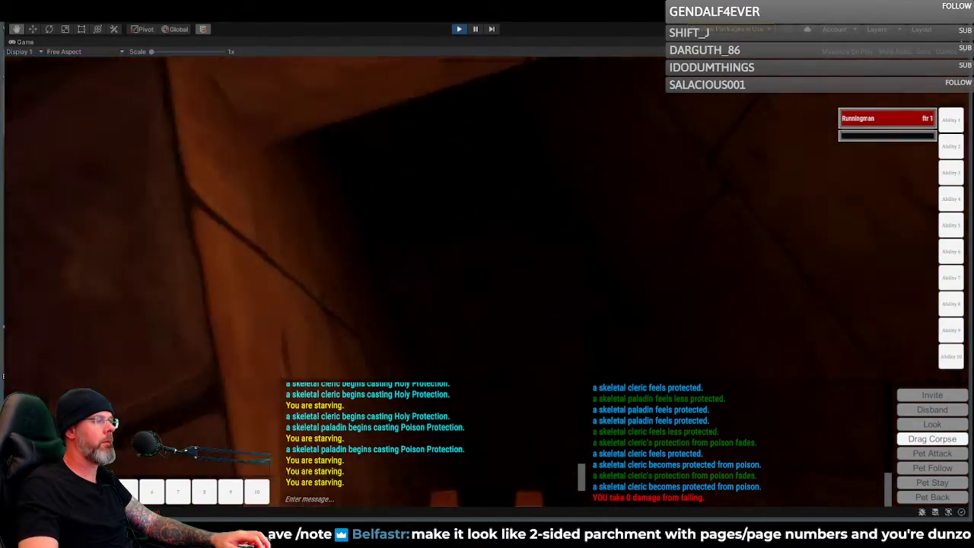
Step: Follow the dark passage to the brightly lit dungeon exit and cross into Night Harbor
key("w")
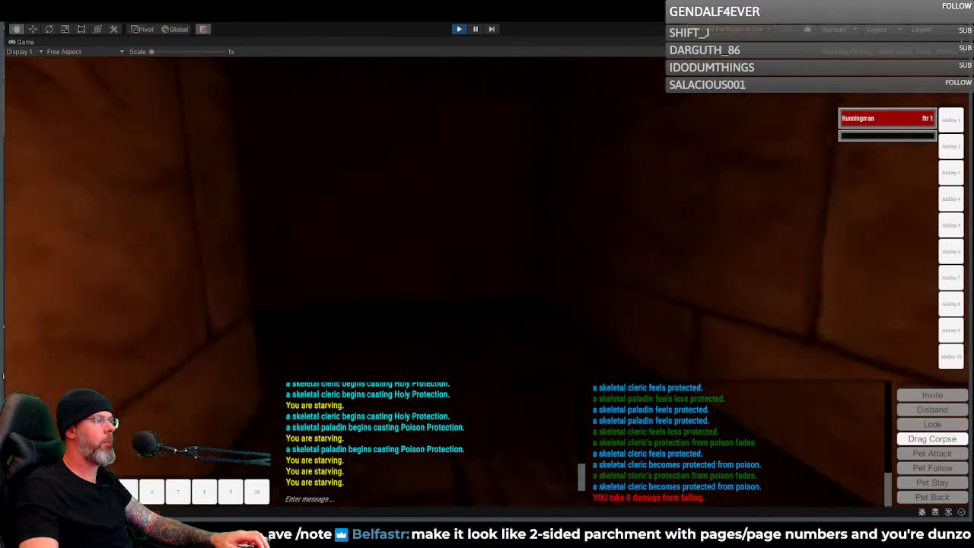
right_click_drag(570, 203, 487, 202)
key("w")
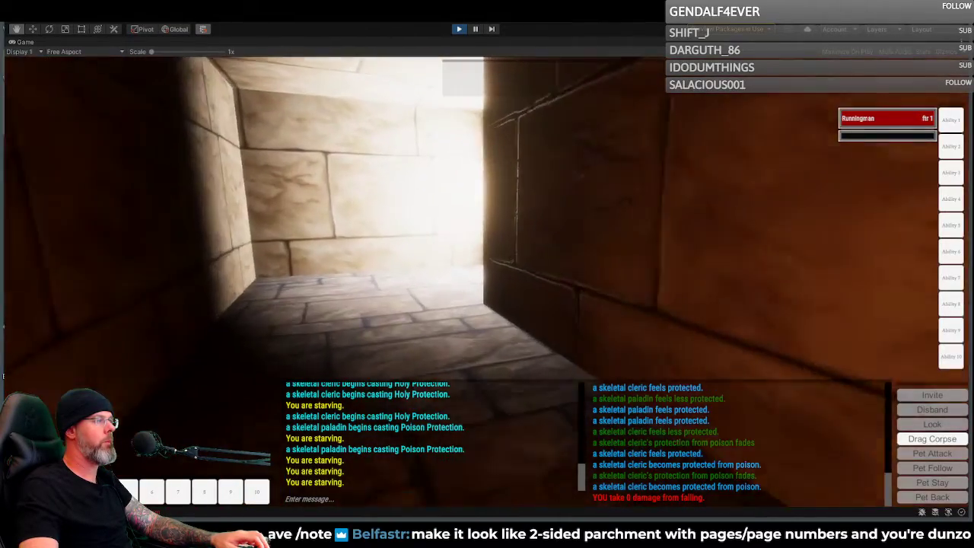
key("w")
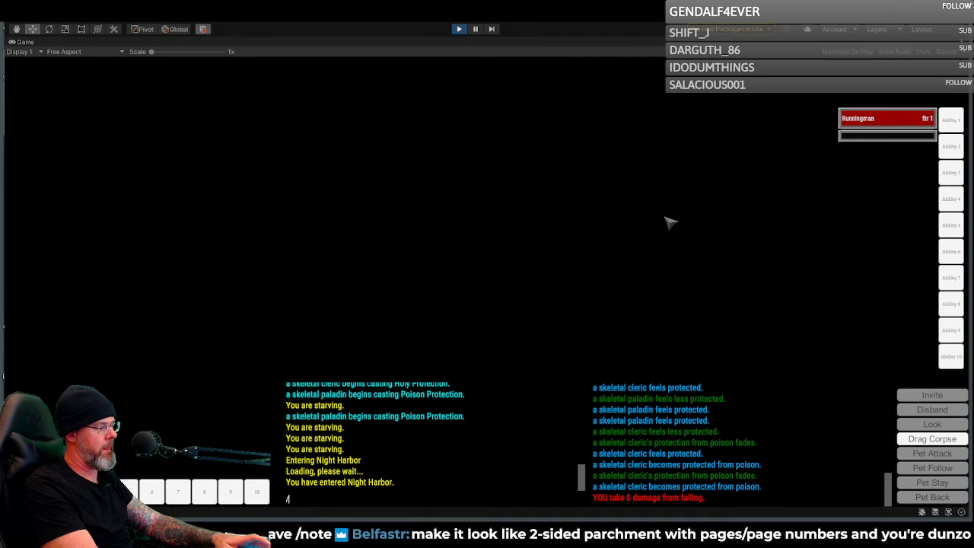
Step: Turn GM fly mode on and back off with the /fly chat command on arriving in Night Harbor
key("Return")
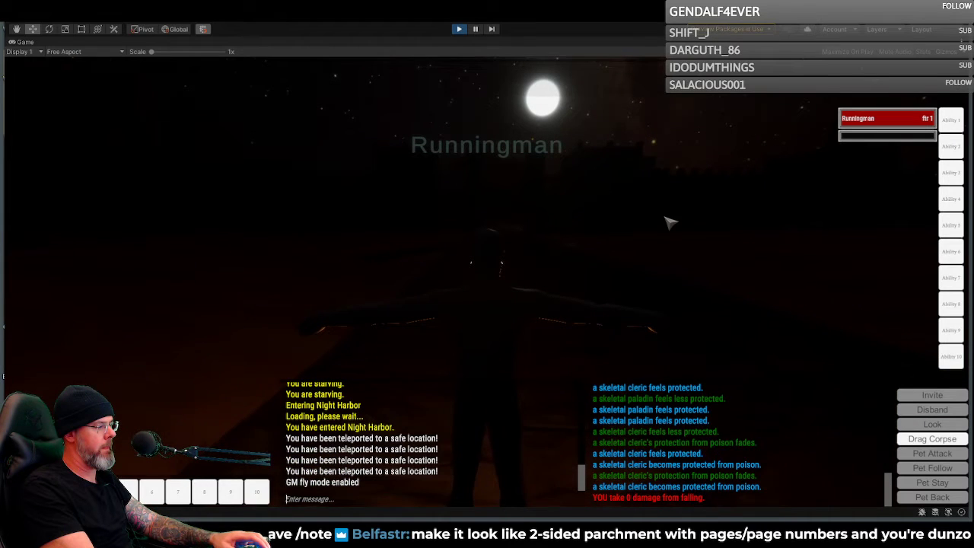
type("/fly")
key("Return")
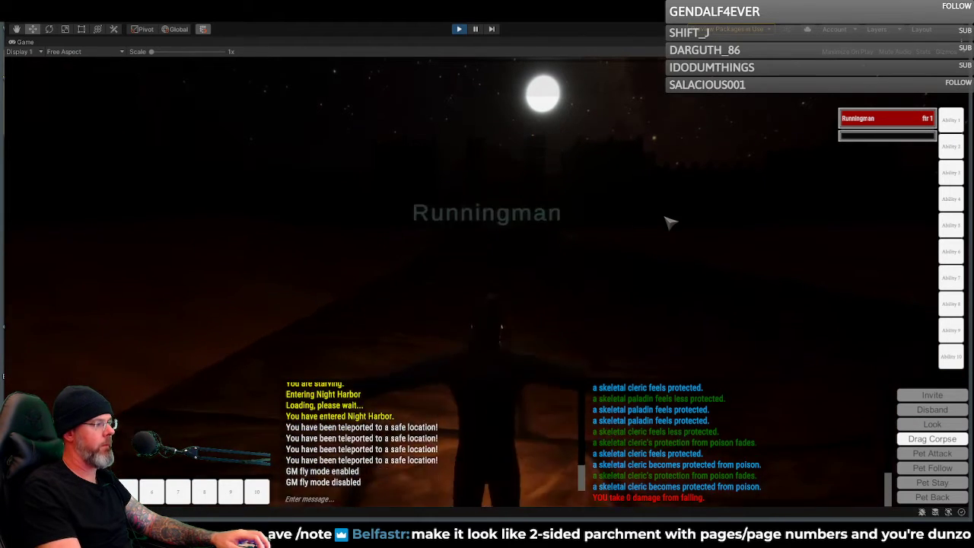
Step: Switch to a first-person view and walk through the dark covered gateway into Night Harbor's streets
key("w")
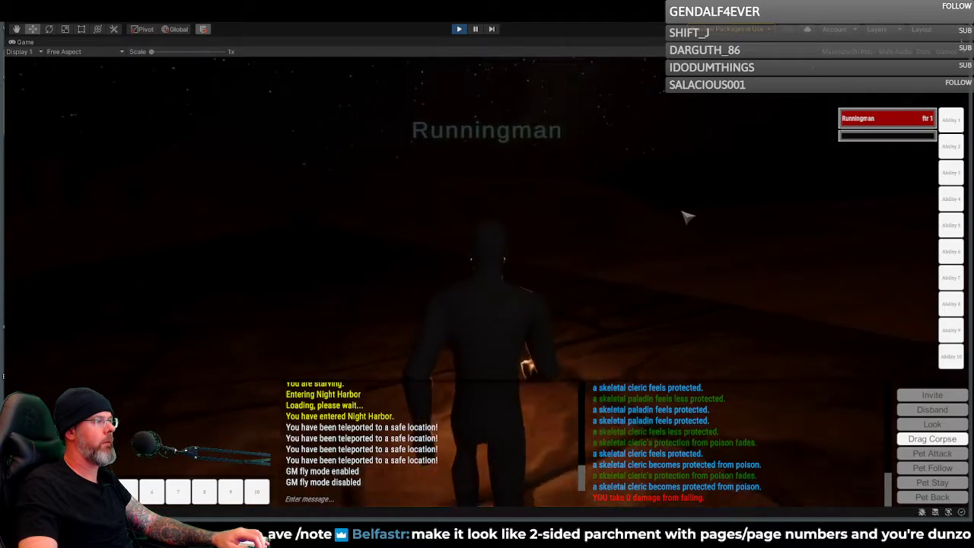
right_click_drag(677, 211, 653, 204)
scroll(487, 274, "up", 5)
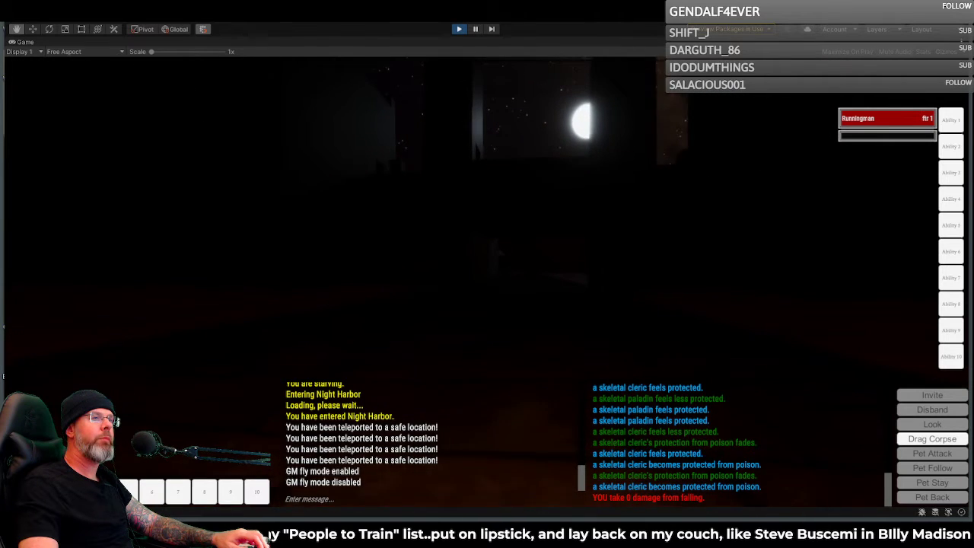
key("w")
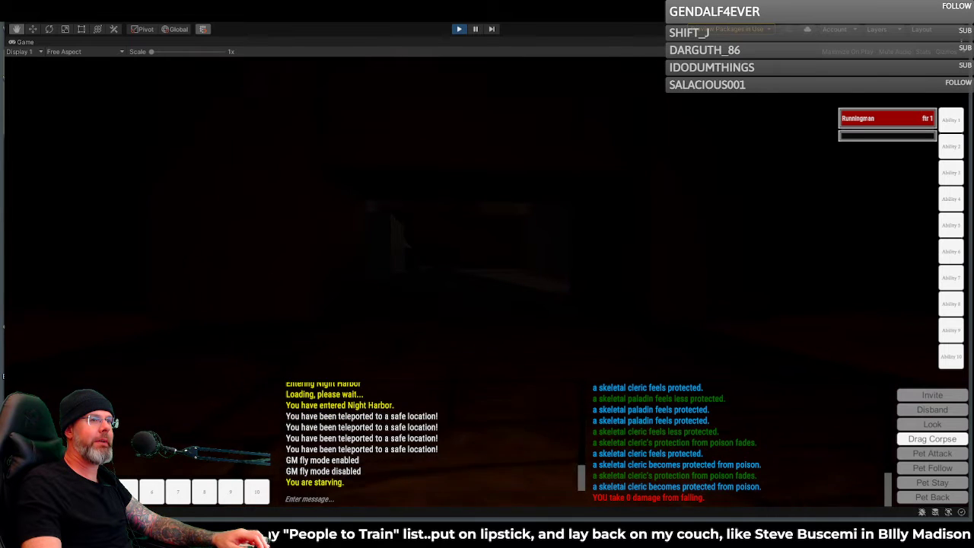
key("w")
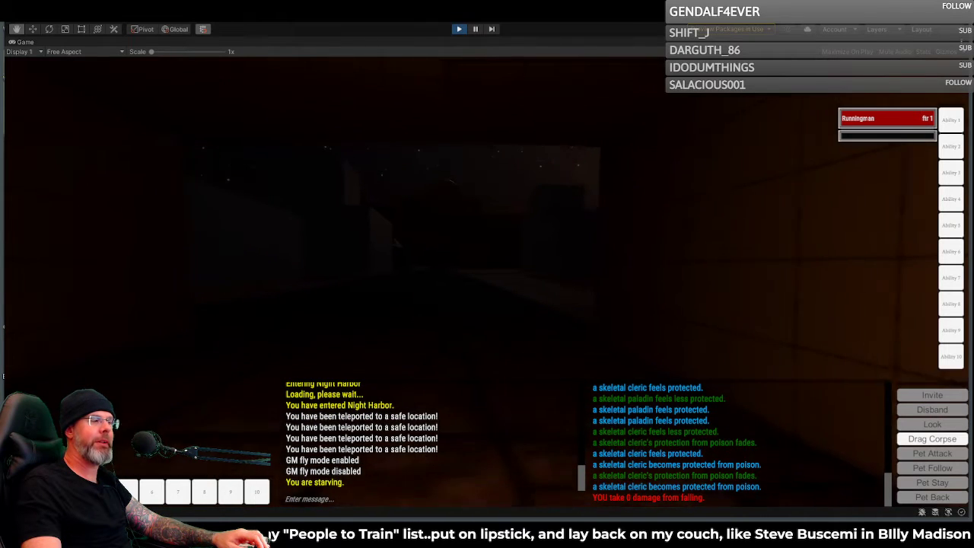
key("w")
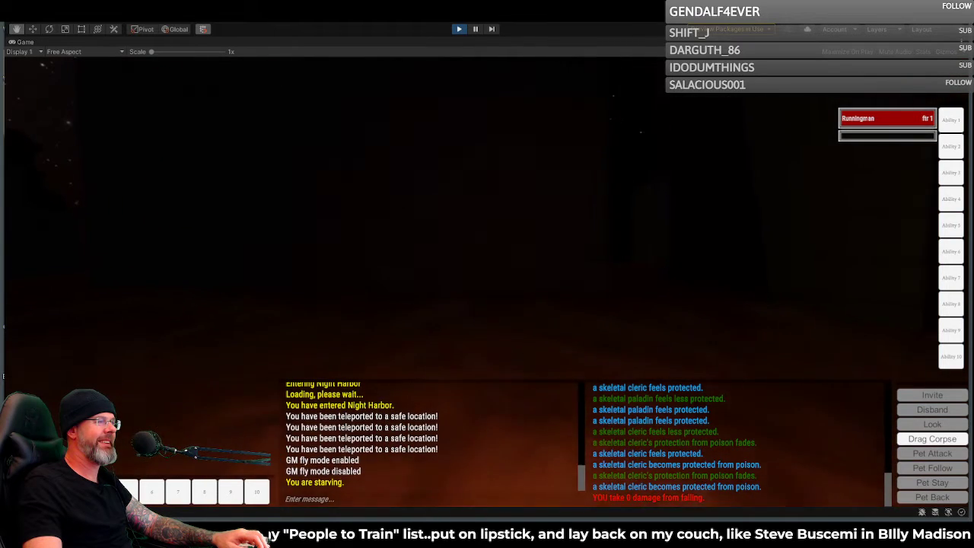
Step: Cross the dark open area and enter the narrow alley between the tiled walls
key("w")
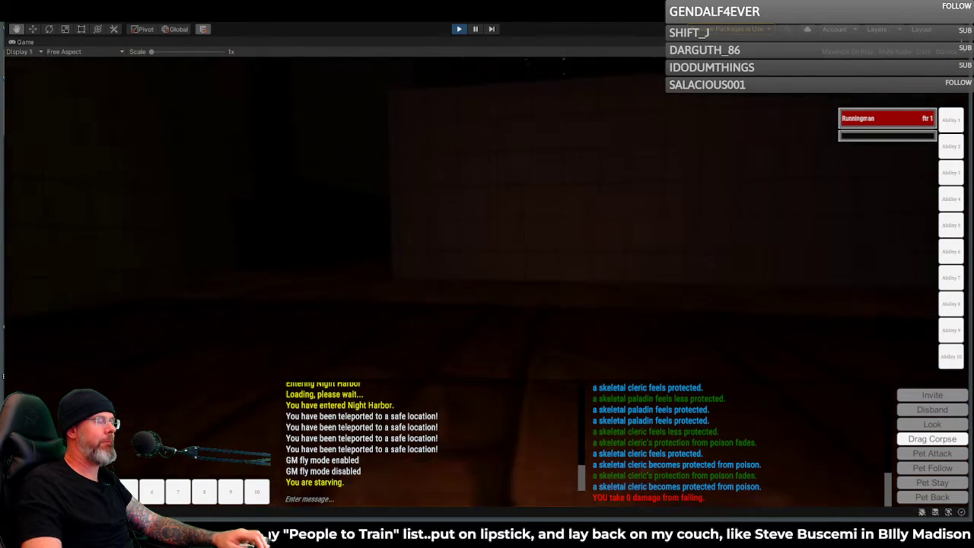
key("w")
key("w")
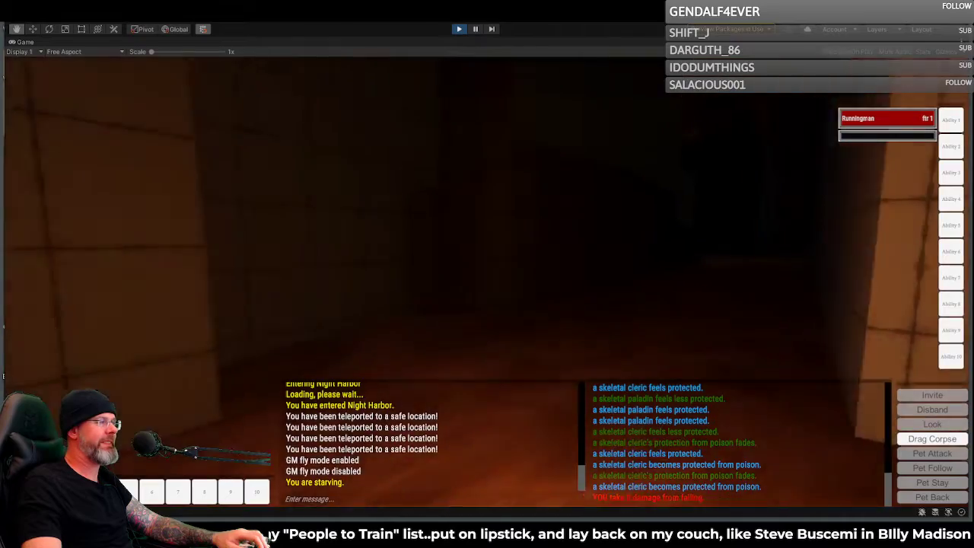
key("w")
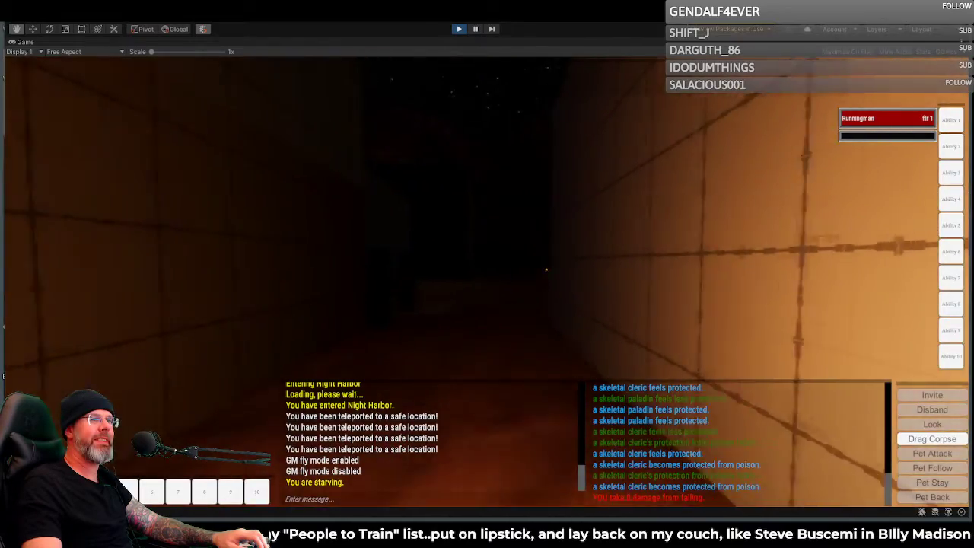
Step: Weave out of the alley and around the red wooden pillar with the pale stone band
key("a")
key("w")
key("d")
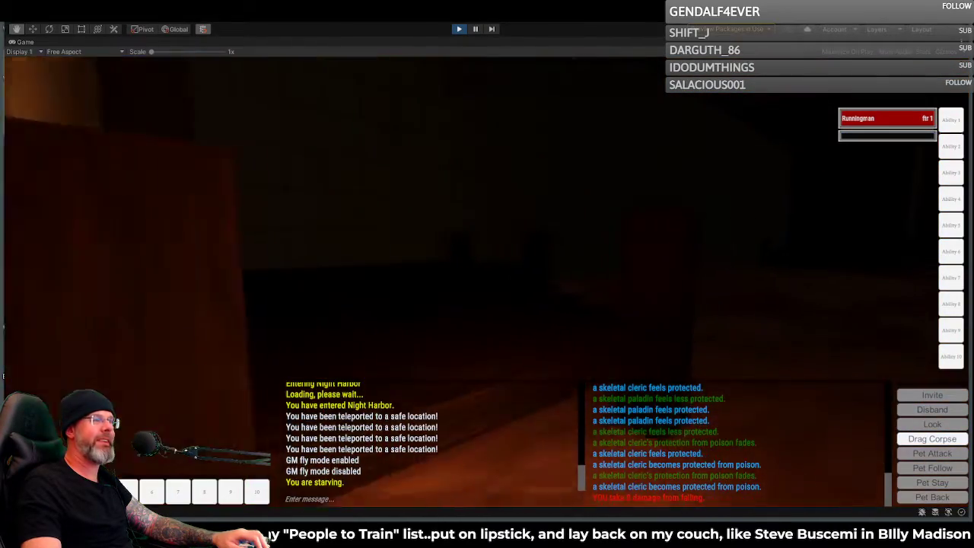
key("a")
key("w")
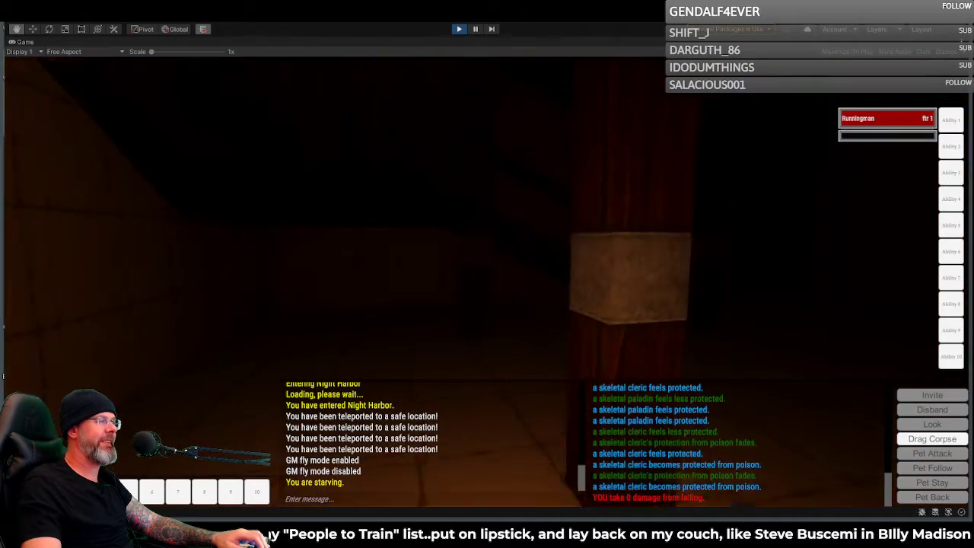
key("d")
key("w")
key("d")
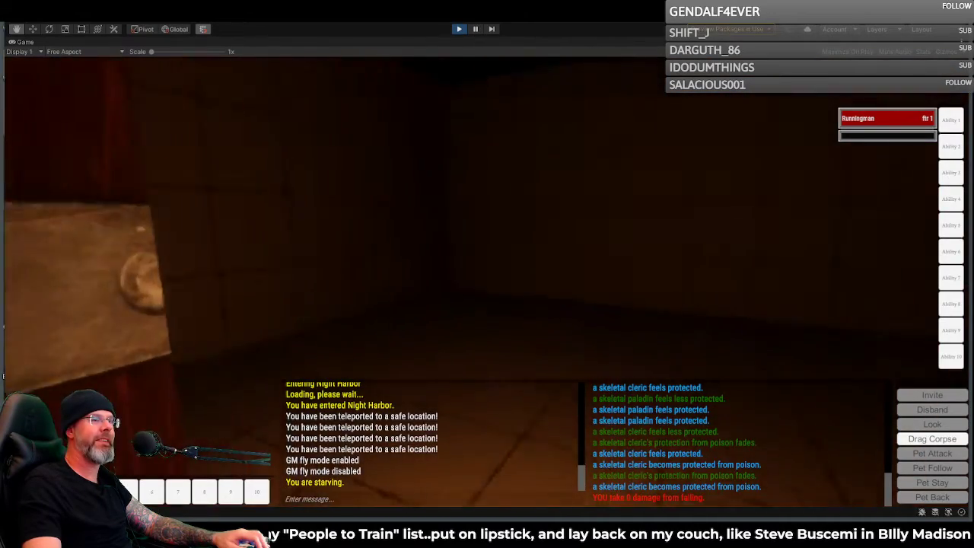
Step: Pass the red pillar and follow the tiled wall through the dark interior
key("a")
key("w")
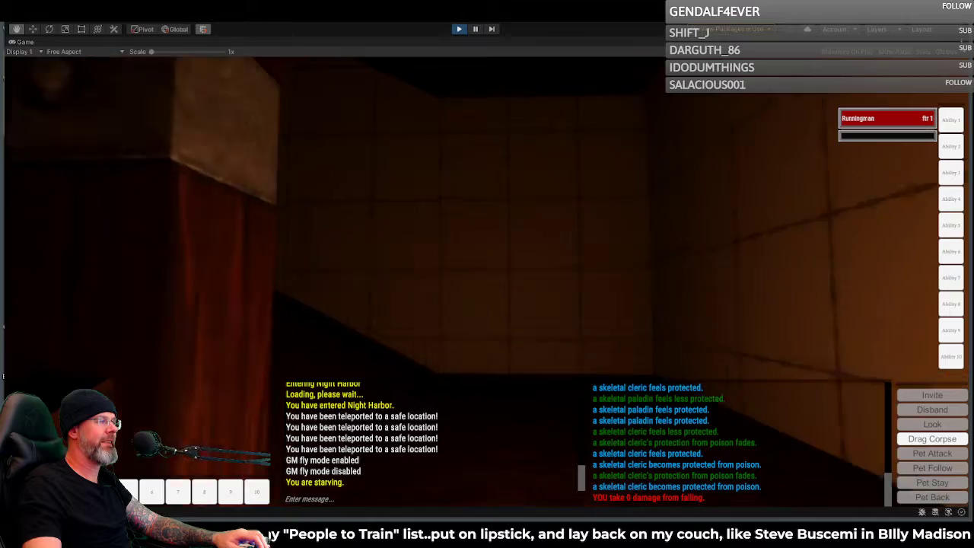
key("d")
key("a")
key("w")
key("d")
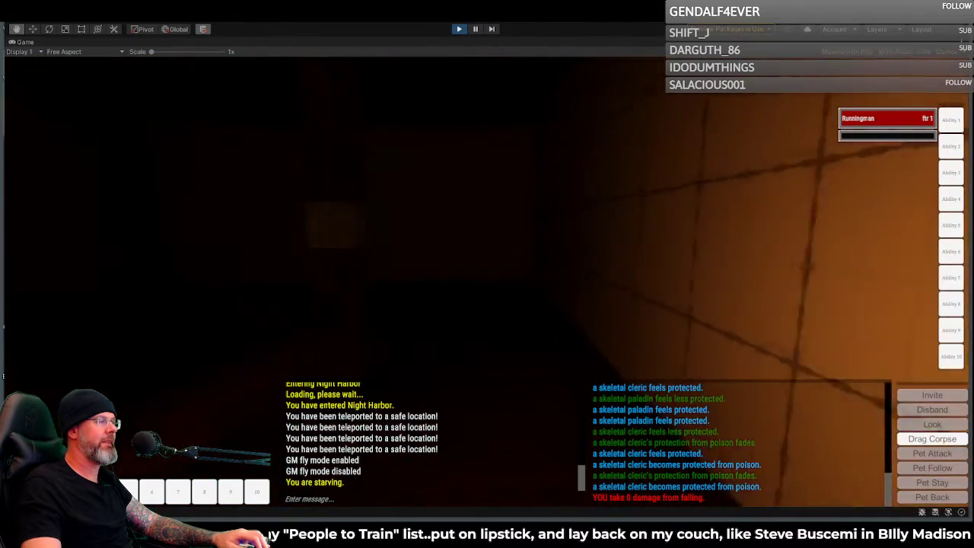
Step: Walk past the red pillar and through the opening between the lit tiled walls
key("w")
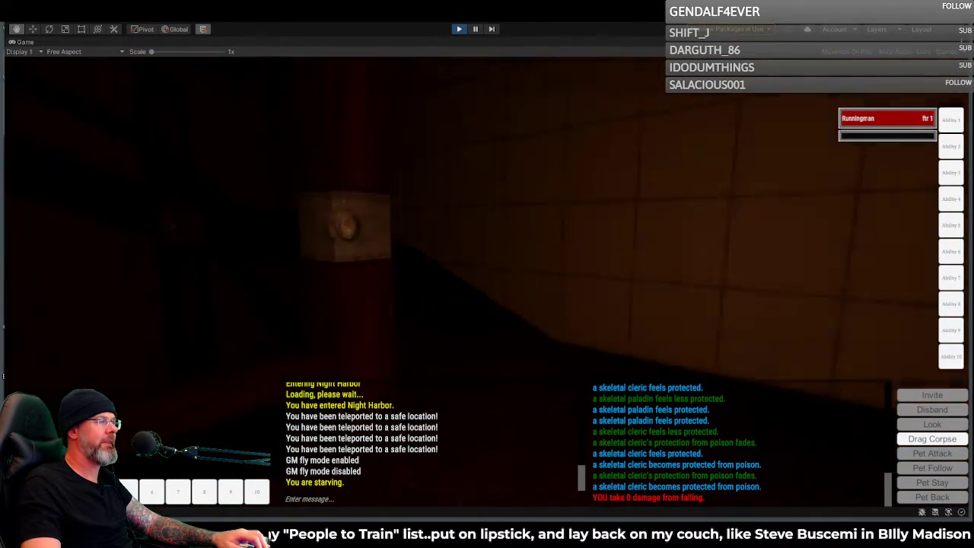
key("a")
key("w")
key("d")
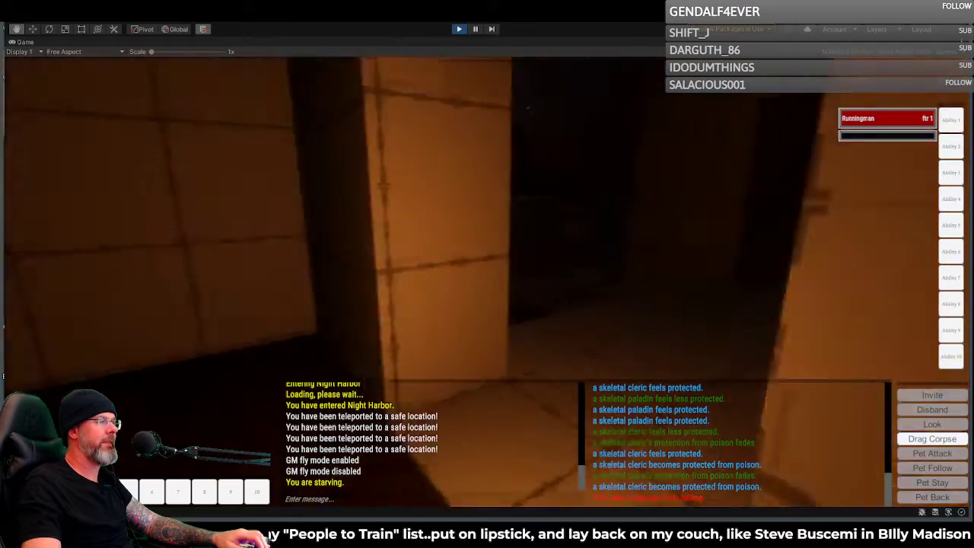
key("w")
key("a")
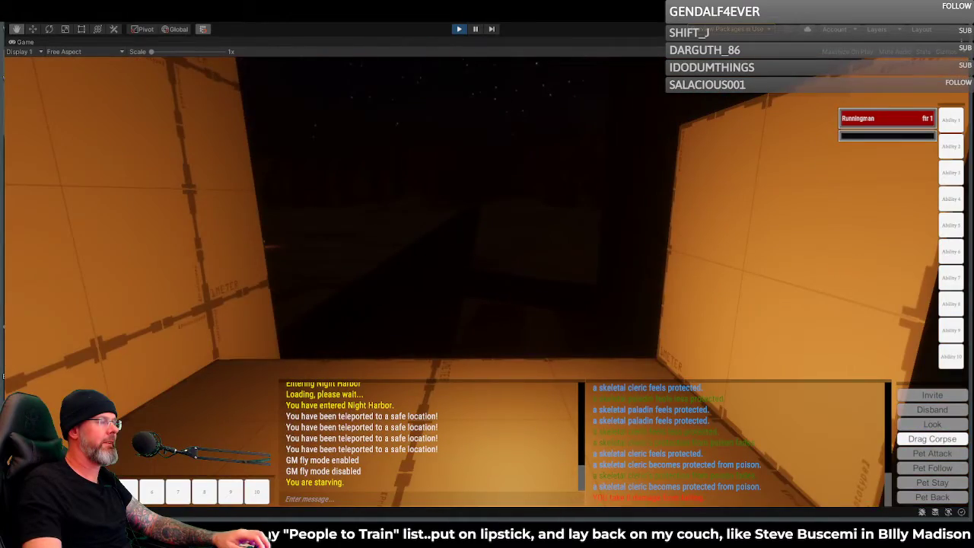
Step: Follow the tiled passage to the ledge overlooking the dark open ground
key("w")
key("a")
key("d")
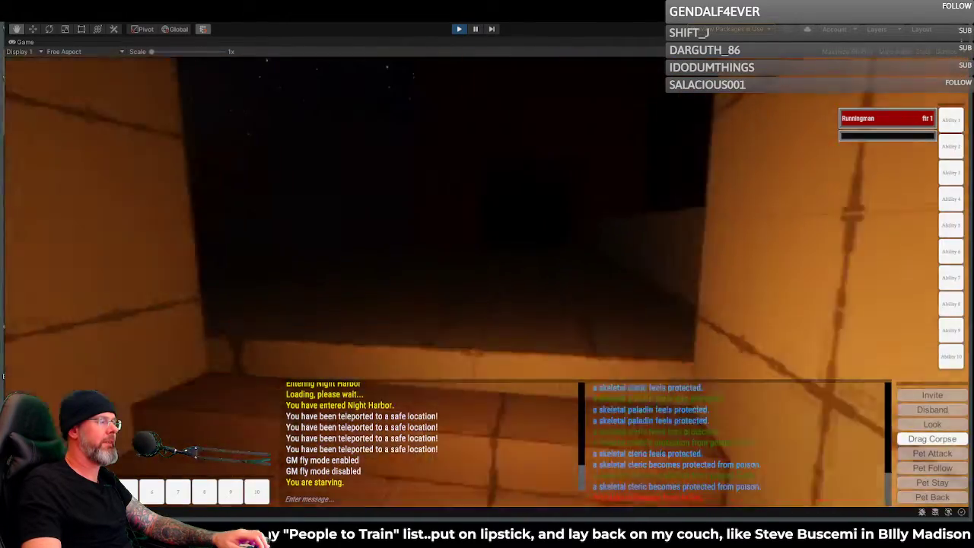
key("w")
key("d")
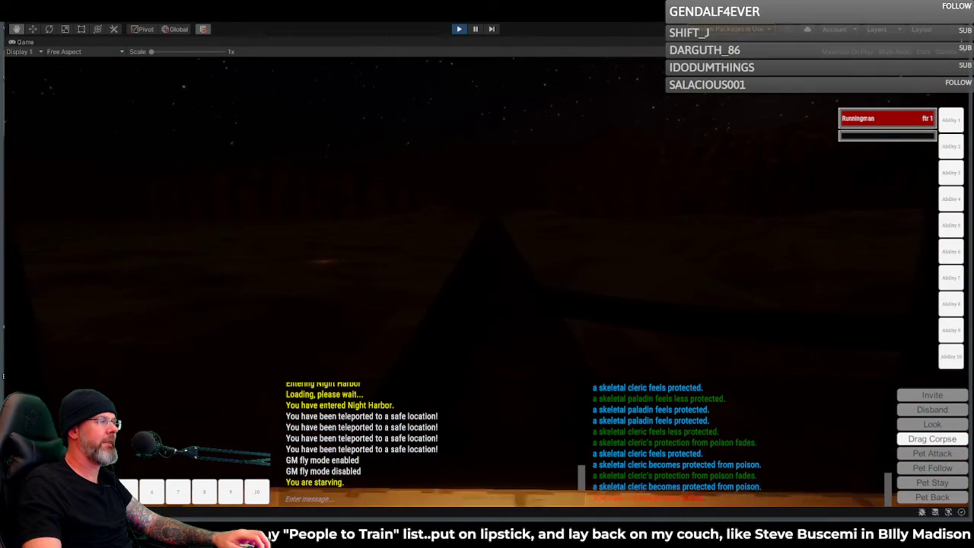
Step: Turn away from the ledge and walk past the dark tiled room into the street facing the distant light
key("a")
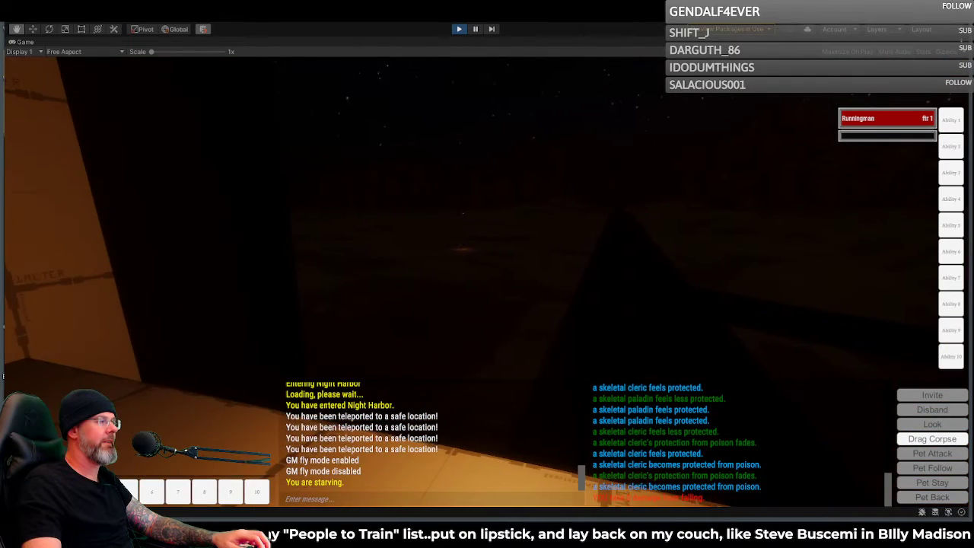
key("a")
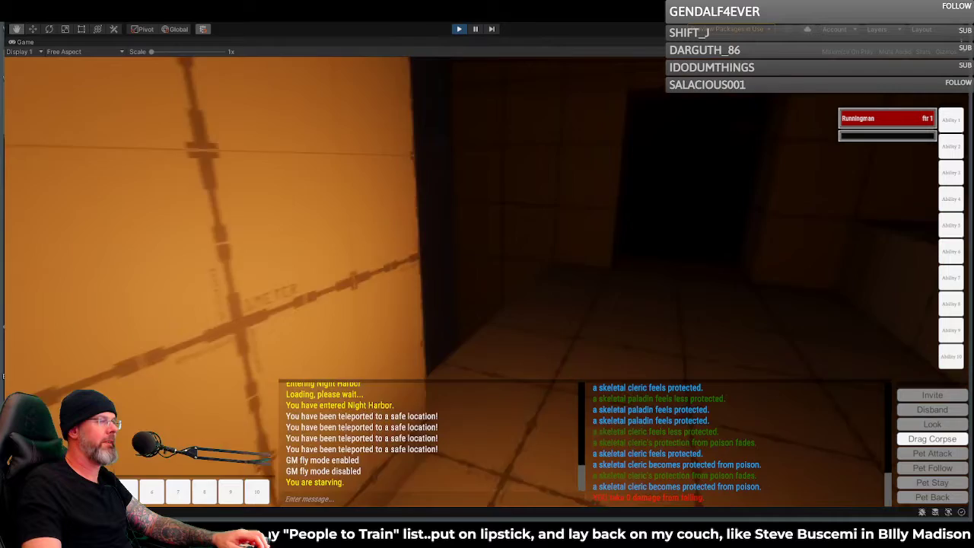
key("a")
key("w")
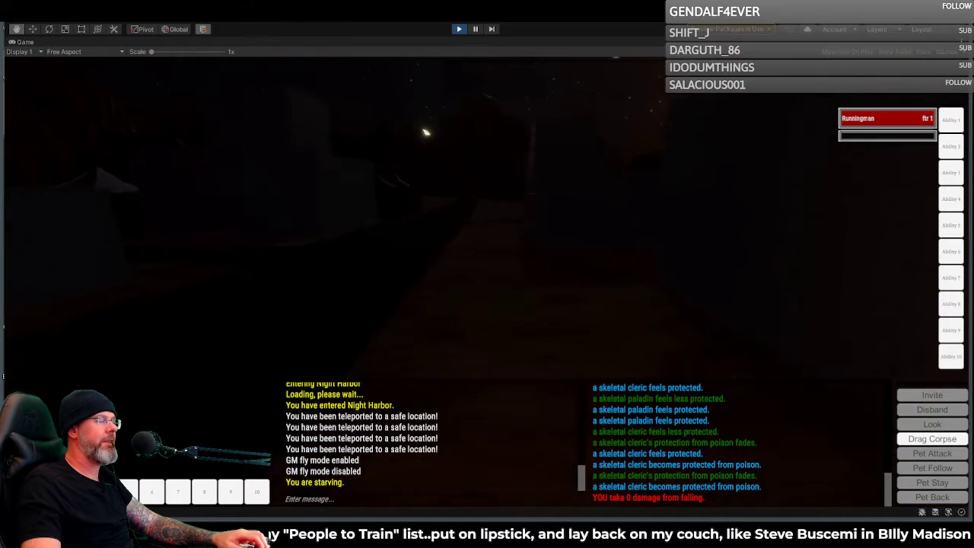
right_click_drag(487, 281, 466, 282)
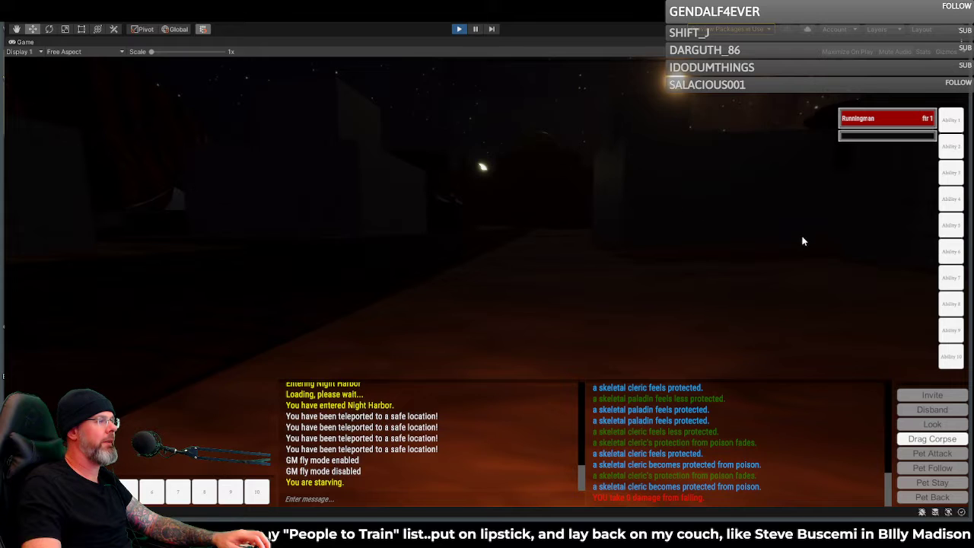
Step: Stop the play-test and open the GlassFlats scene
key("ctrl+p")
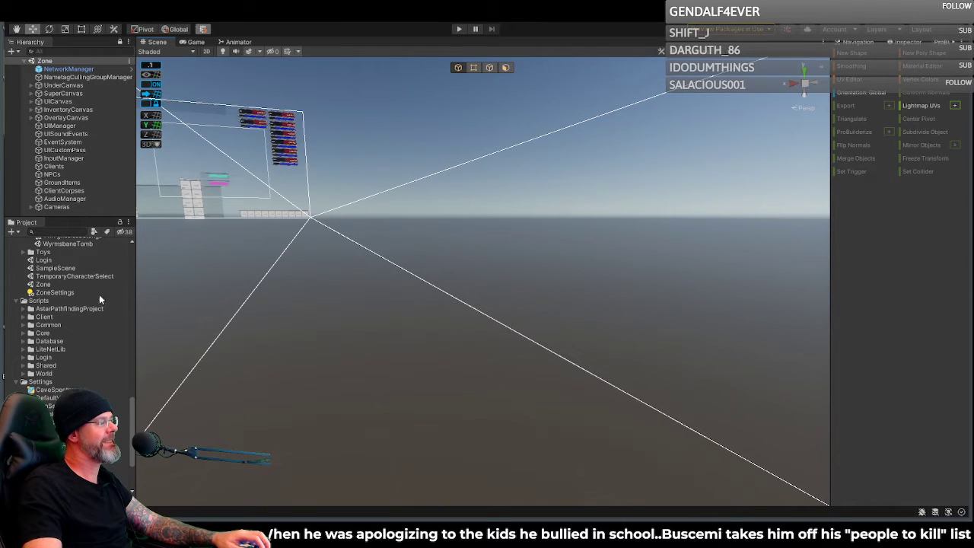
scroll(69, 331, "up", 3)
scroll(56, 312, "up", 3)
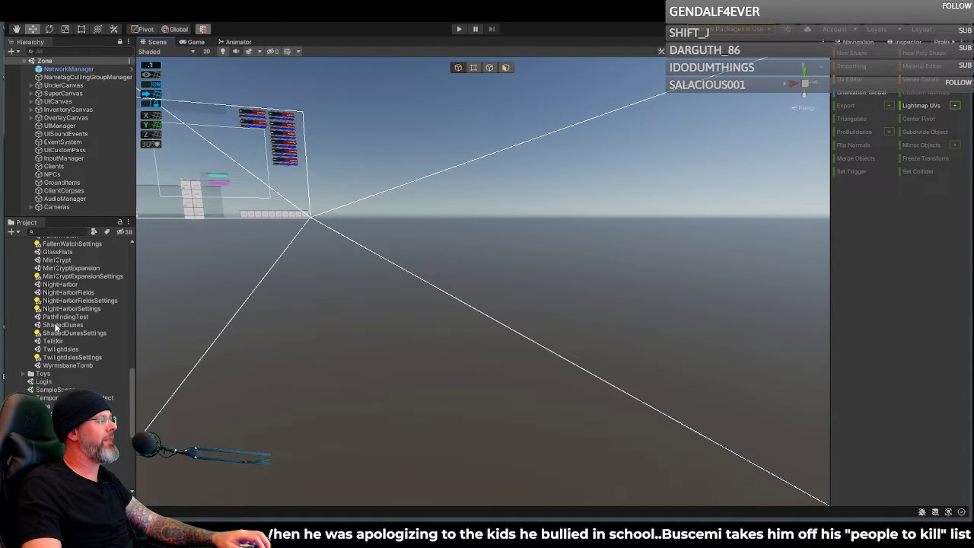
scroll(51, 293, "up", 2)
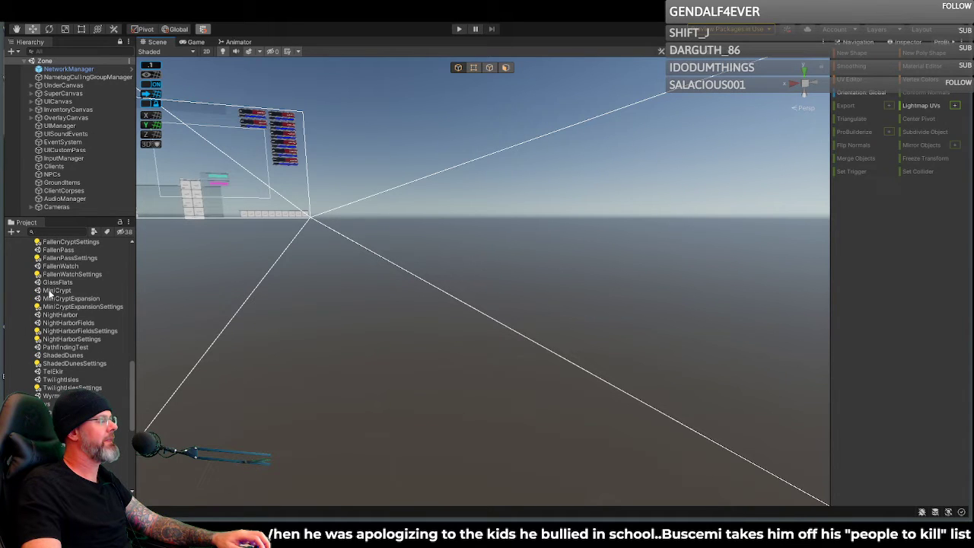
left_click(50, 283)
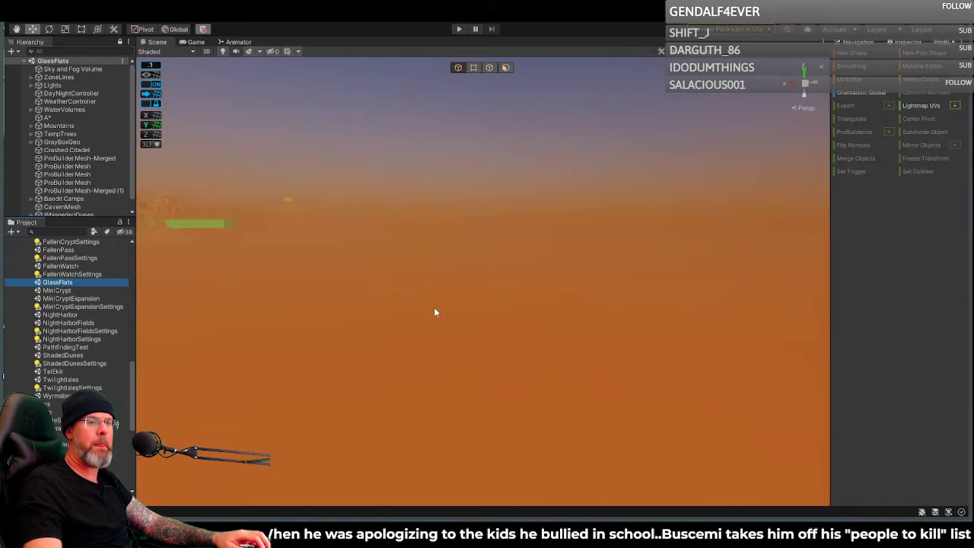
Step: Fly through the GlassFlats desert to examine its dunes, rock tower and surrounding cliffs
right_click_drag(474, 298, 917, 283)
scroll(383, 248, "up", 1)
key("w")
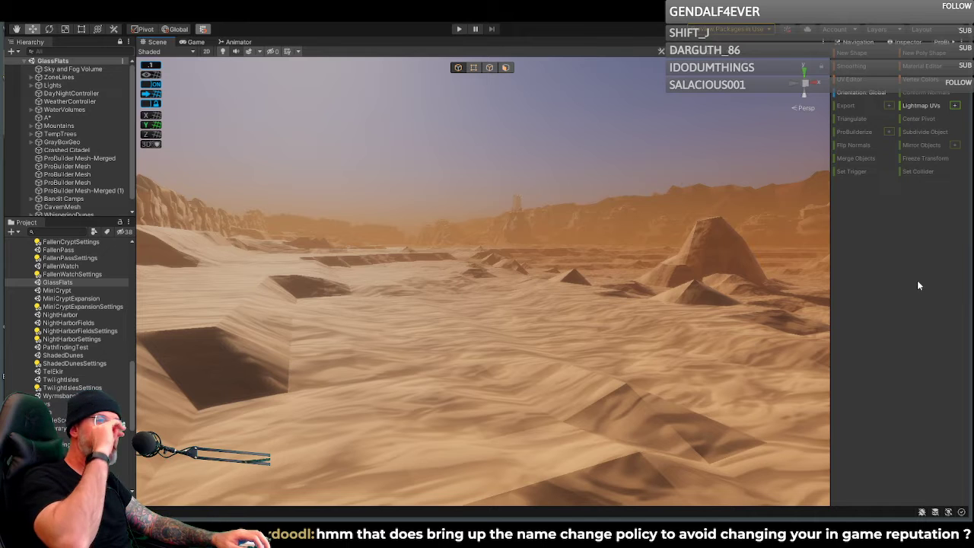
right_click_drag(693, 245, 639, 216)
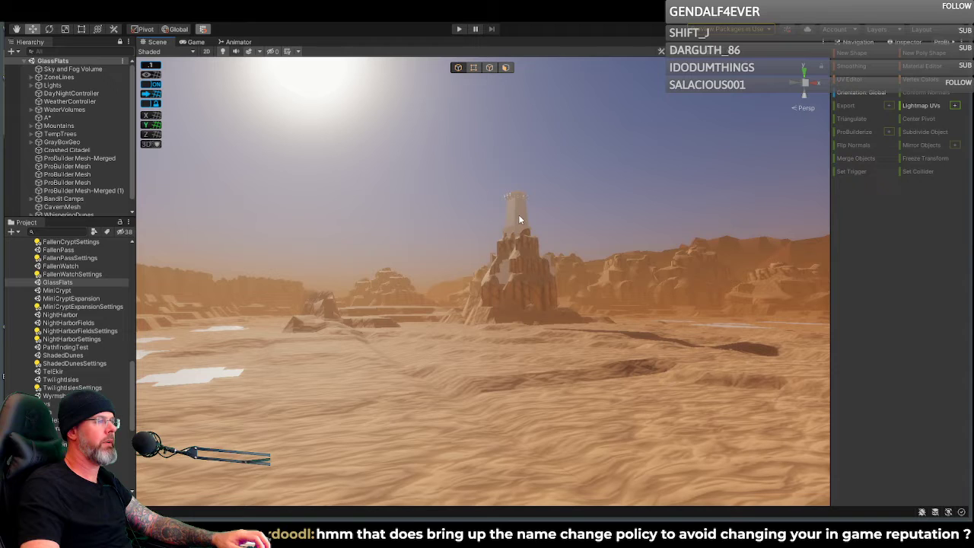
right_click_drag(523, 224, 491, 263)
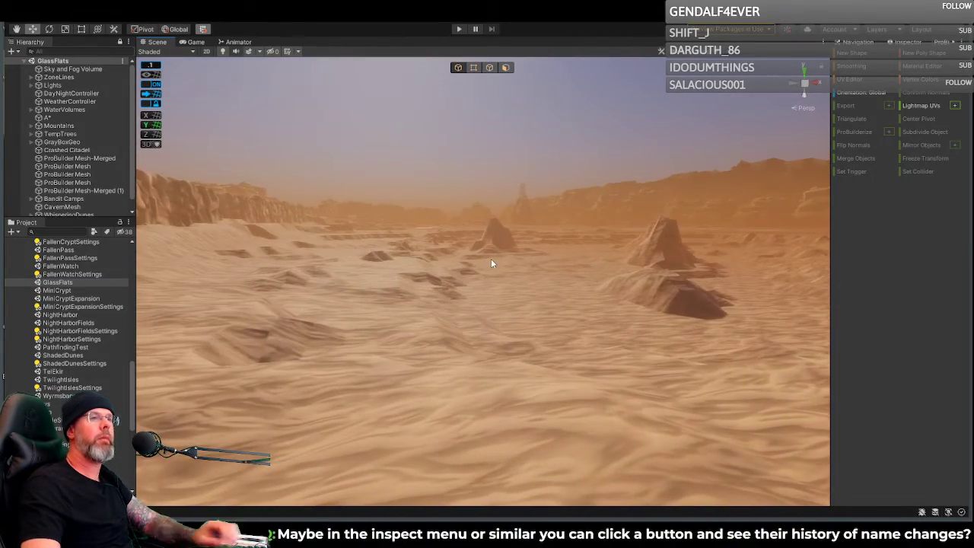
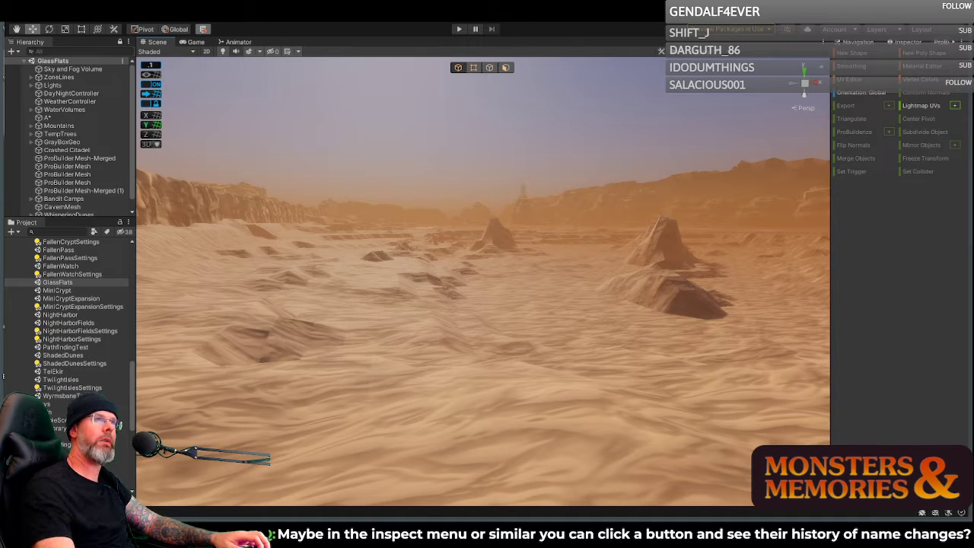
right_click_drag(478, 299, 511, 276)
key("w")
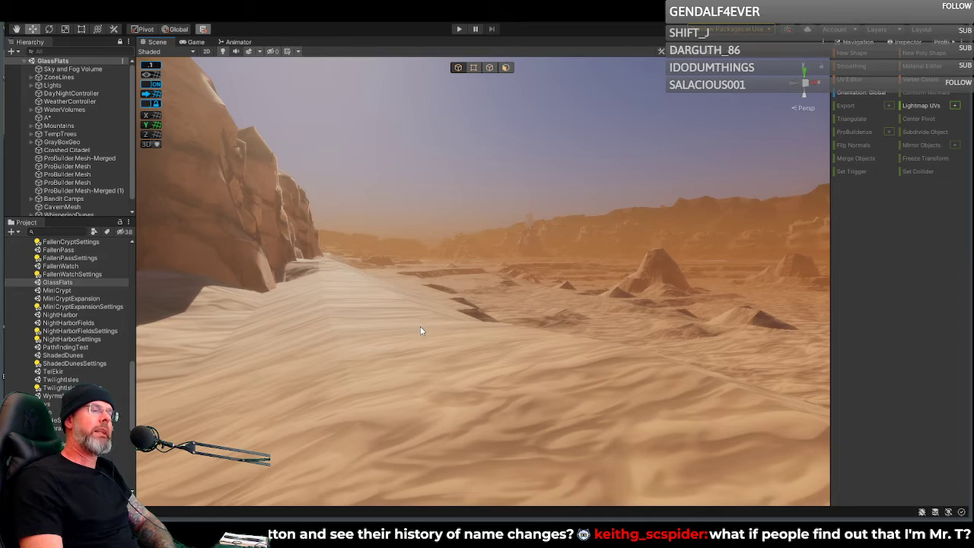
mouse_move(430, 323)
right_mouse_down()
mouse_move(788, 336)
mouse_move(619, 406)
mouse_move(505, 370)
mouse_move(474, 320)
mouse_move(619, 434)
mouse_move(456, 326)
mouse_move(471, 369)
mouse_move(428, 307)
right_mouse_up()
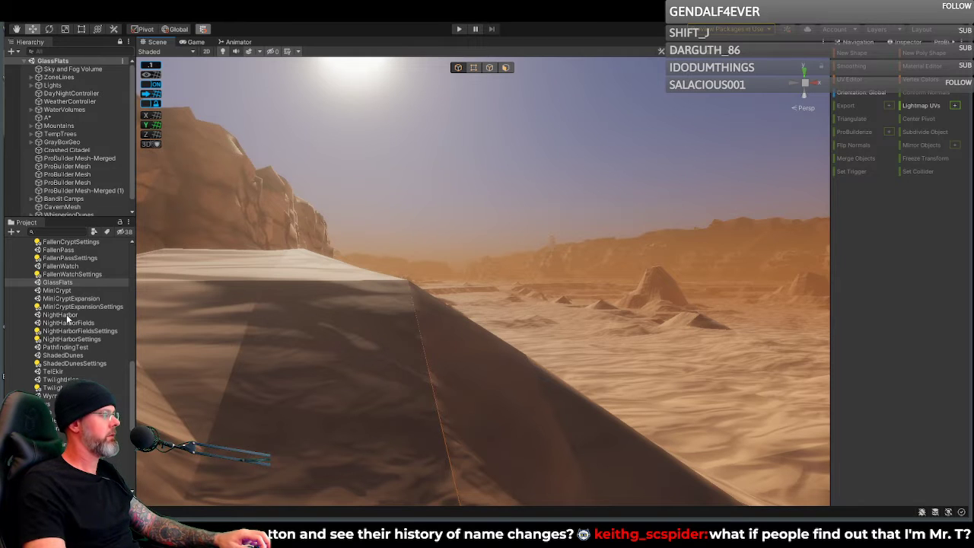
Step: Open the DragonsRun scene and fly over its sandy basin to inspect the surrounding rock formations
scroll(61, 295, "up", 2)
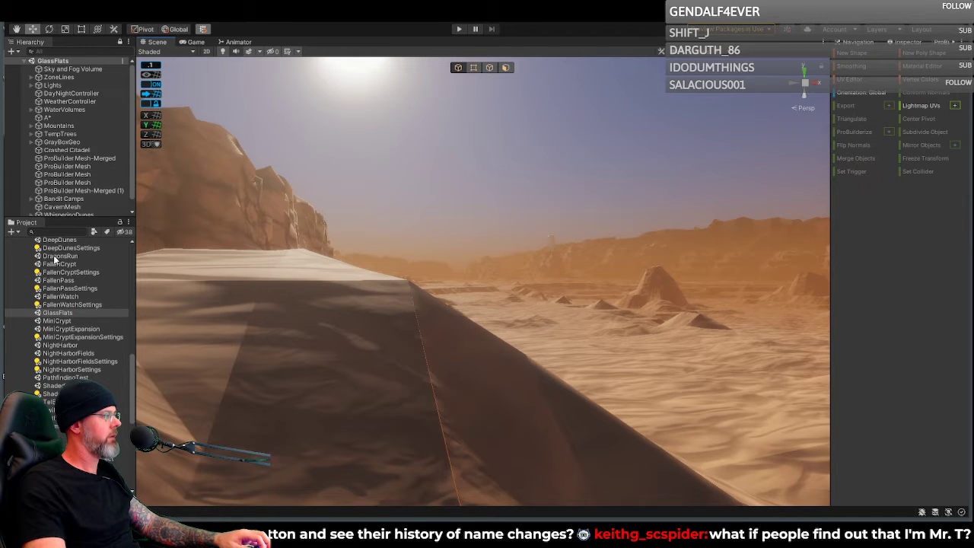
left_click(51, 256)
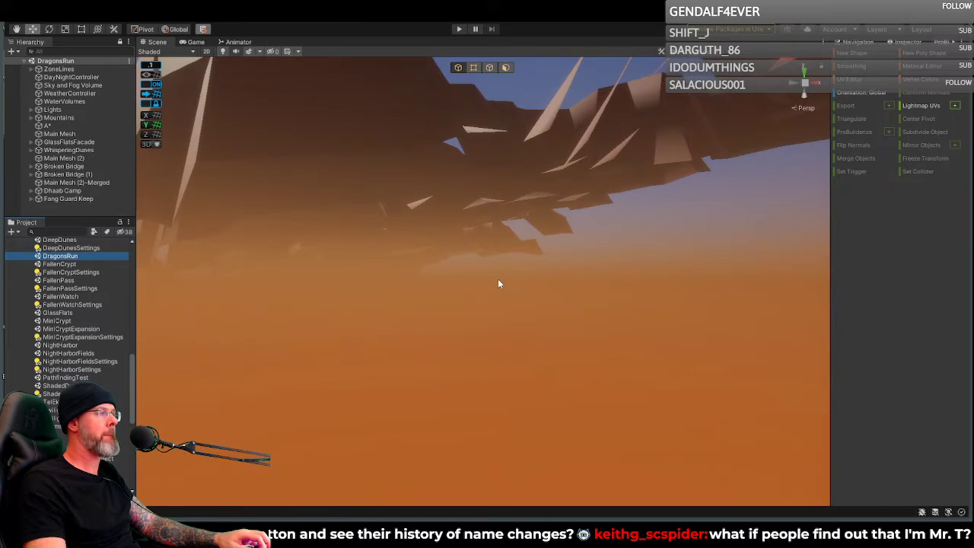
right_click_drag(498, 282, 174, 366)
key("w")
key("a")
key("s")
key("w")
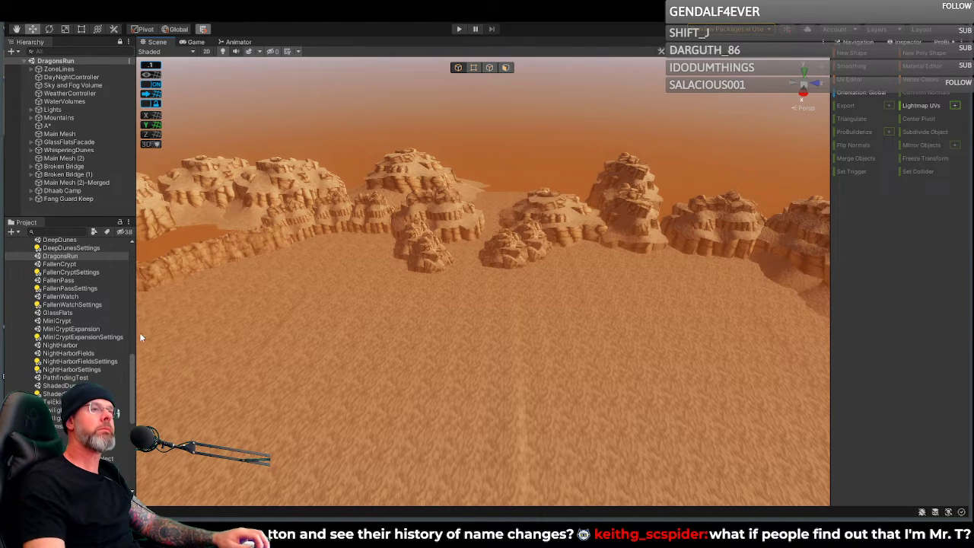
mouse_move(288, 331)
right_mouse_down()
mouse_move(245, 327)
mouse_move(276, 307)
mouse_move(289, 328)
right_mouse_up()
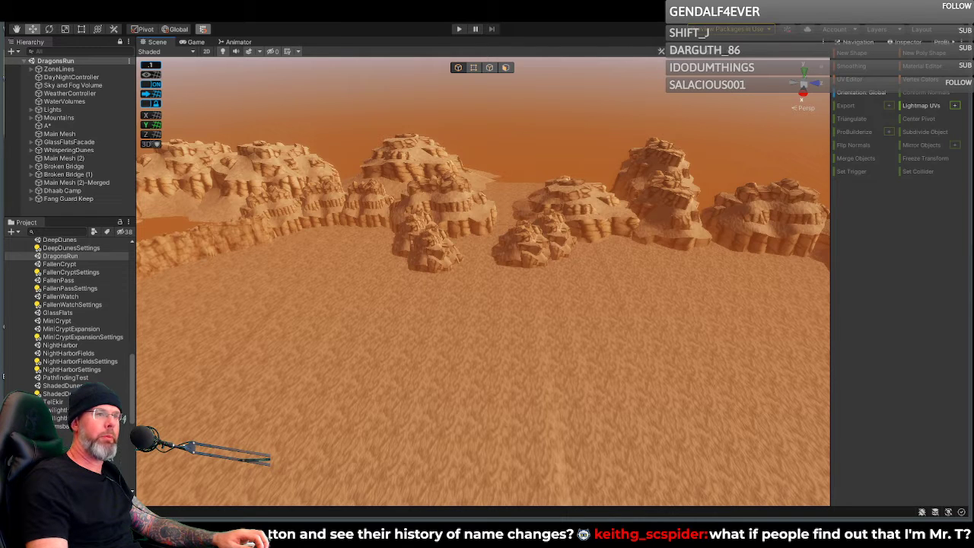
right_click_drag(586, 271, 546, 282)
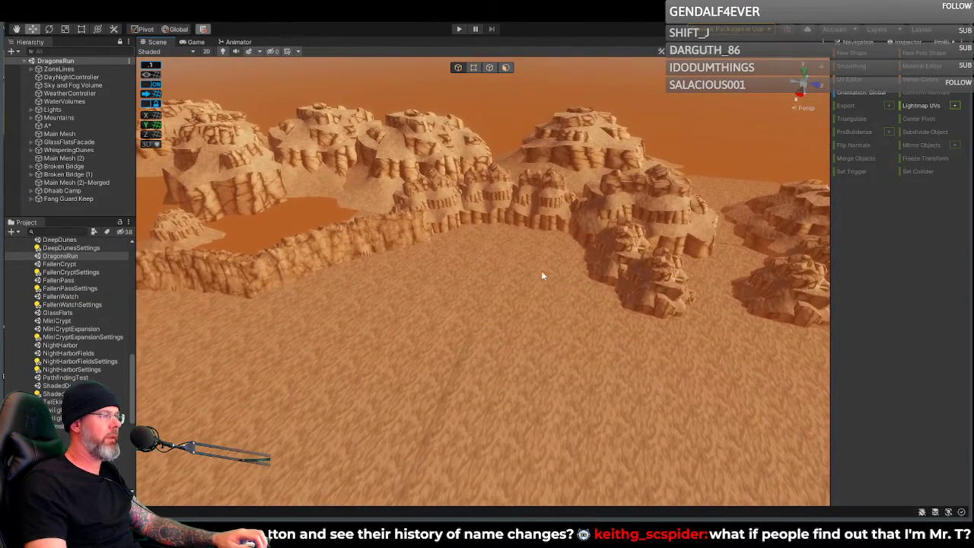
Step: Select the ground mesh Main Mesh (2)-Merged beside the rock wall and switch to vertex editing
left_click(468, 248)
right_click_drag(515, 253, 491, 316)
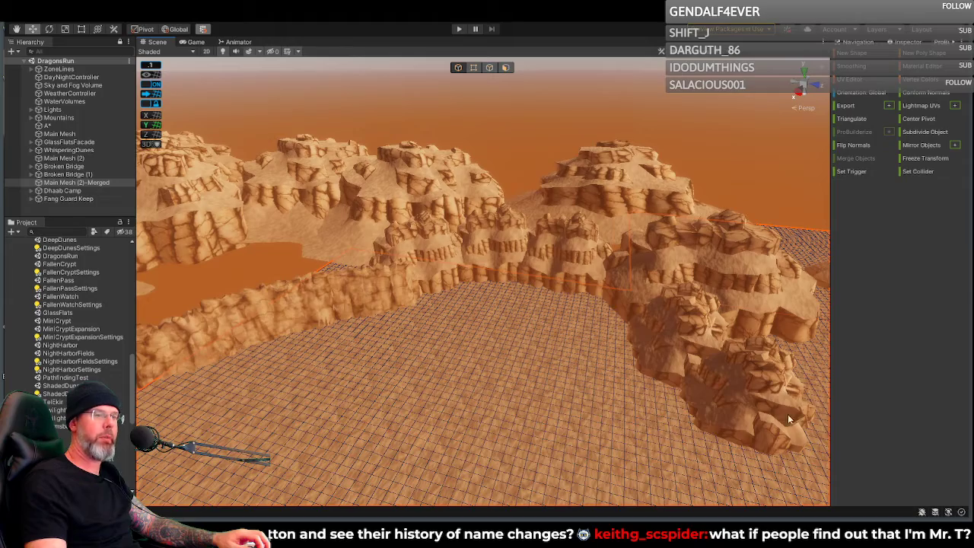
right_click_drag(550, 347, 569, 355)
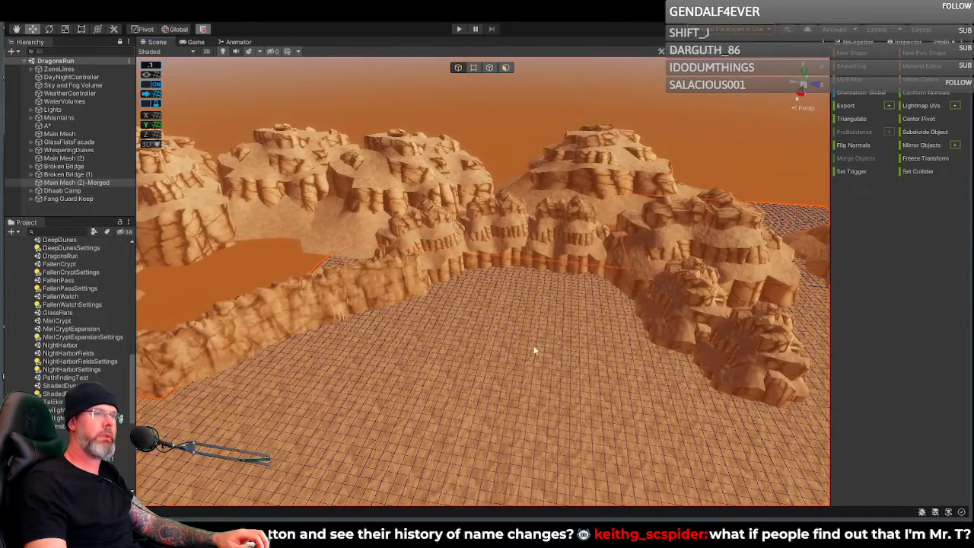
left_click_drag(451, 283, 490, 298)
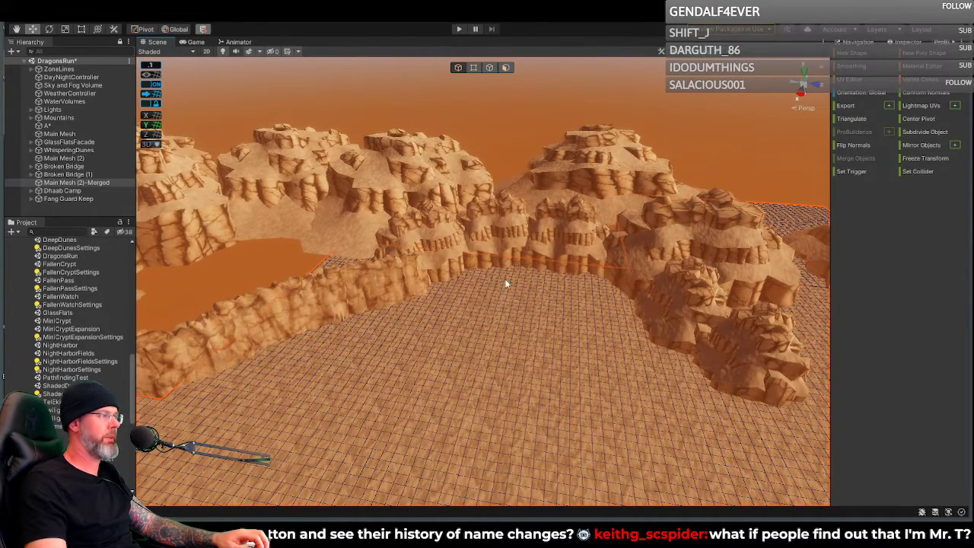
left_click(473, 67)
right_click_drag(518, 253, 524, 292)
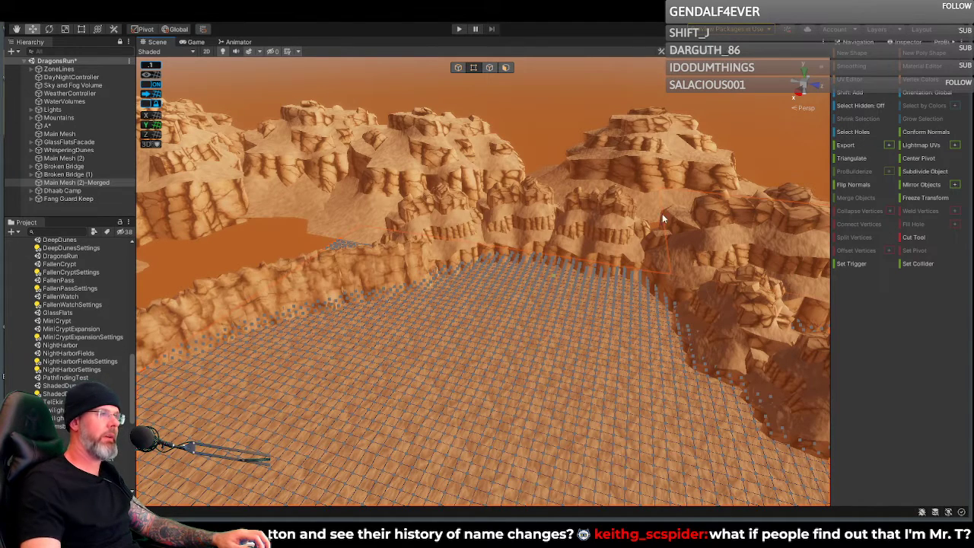
Step: View the basin from the top around the diagonal rock wall and return to whole-object selection
left_click(804, 73)
middle_click_drag(647, 225, 405, 289)
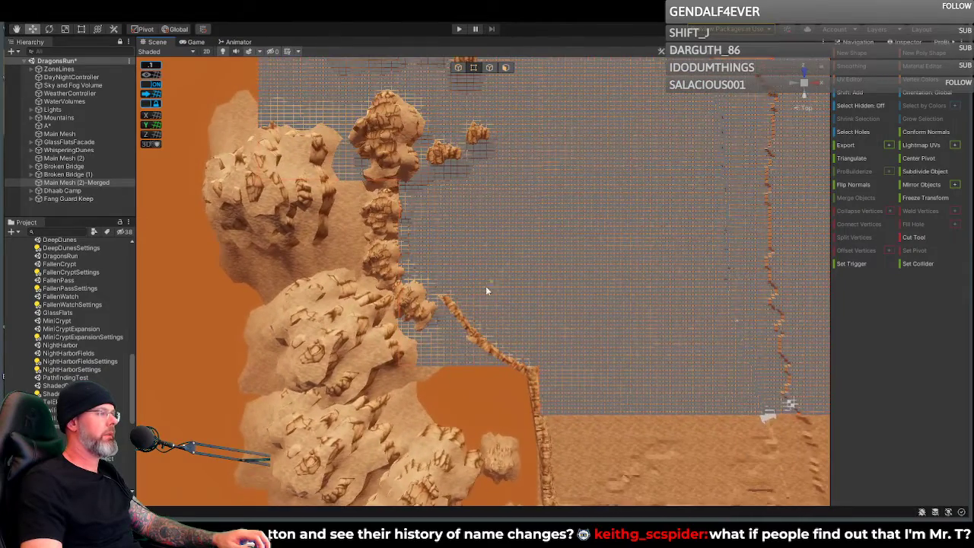
scroll(474, 300, "up", 8)
scroll(471, 303, "down", 6)
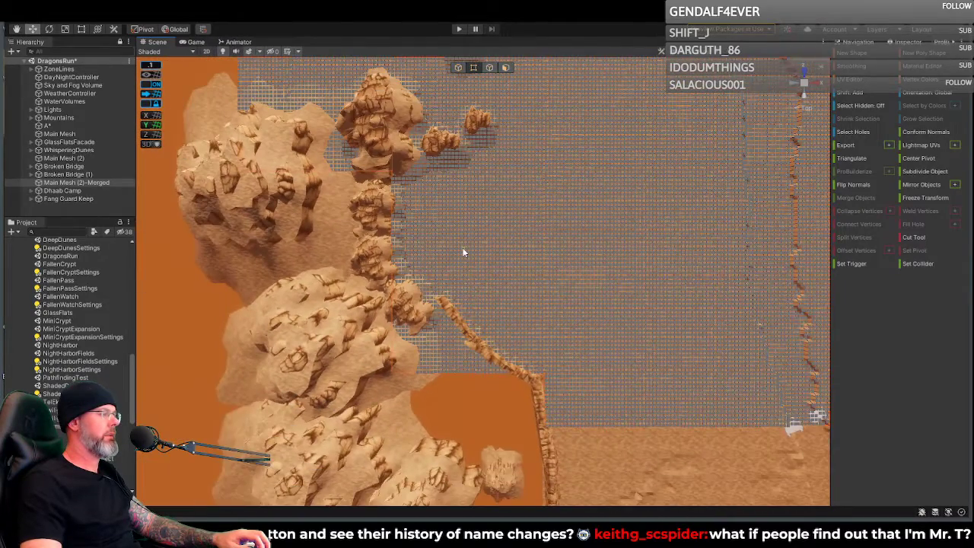
scroll(464, 253, "down", 4)
scroll(468, 246, "up", 5)
left_click(473, 312)
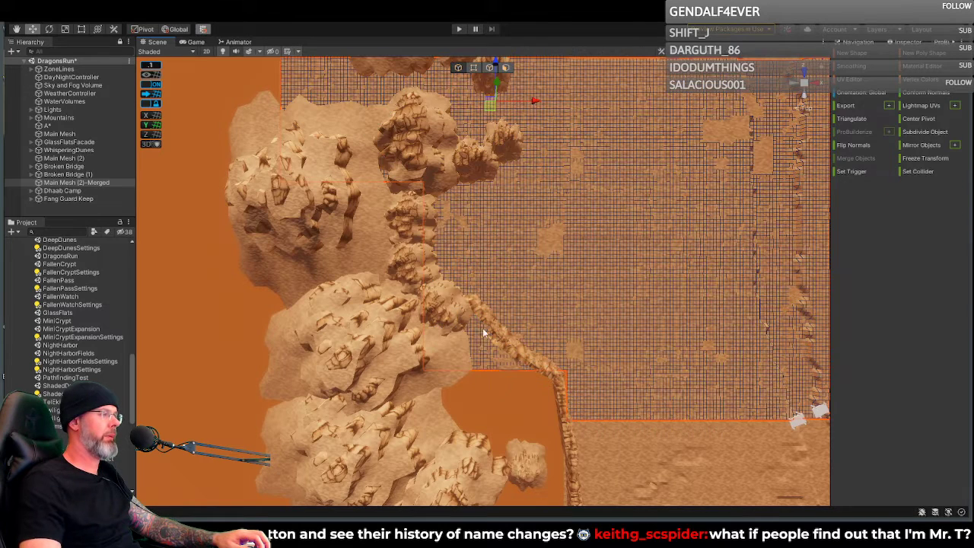
Step: Nudge the diagonal rock wall's segment nearest the mountains toward them, rotate it slightly, and deselect it in vertex editing mode
left_click(487, 322)
left_click_drag(538, 327, 527, 328)
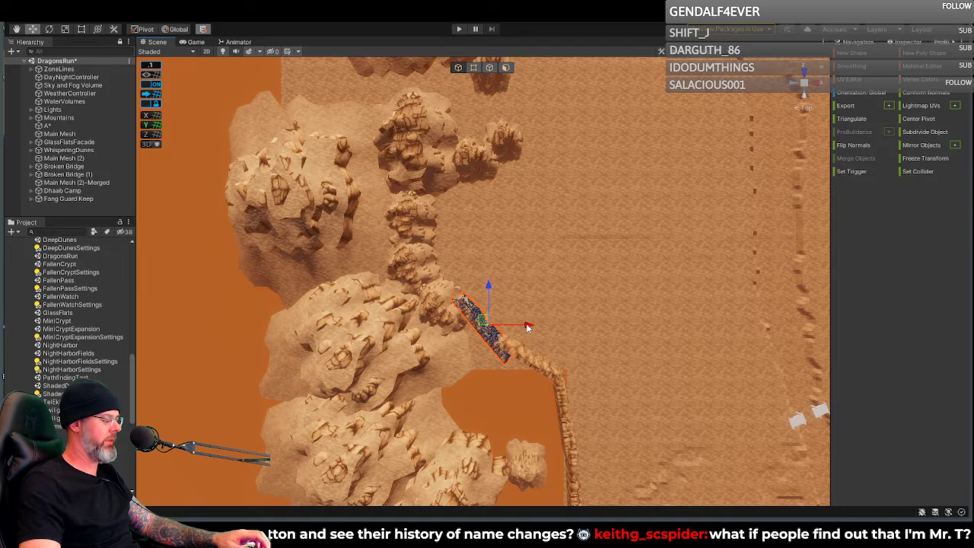
key("e")
left_click_drag(528, 322, 534, 310)
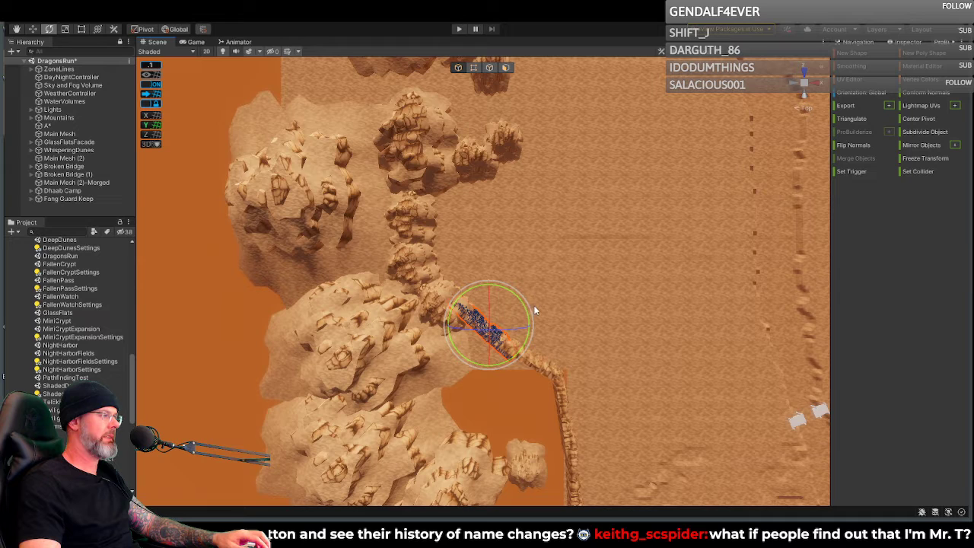
left_click(473, 69)
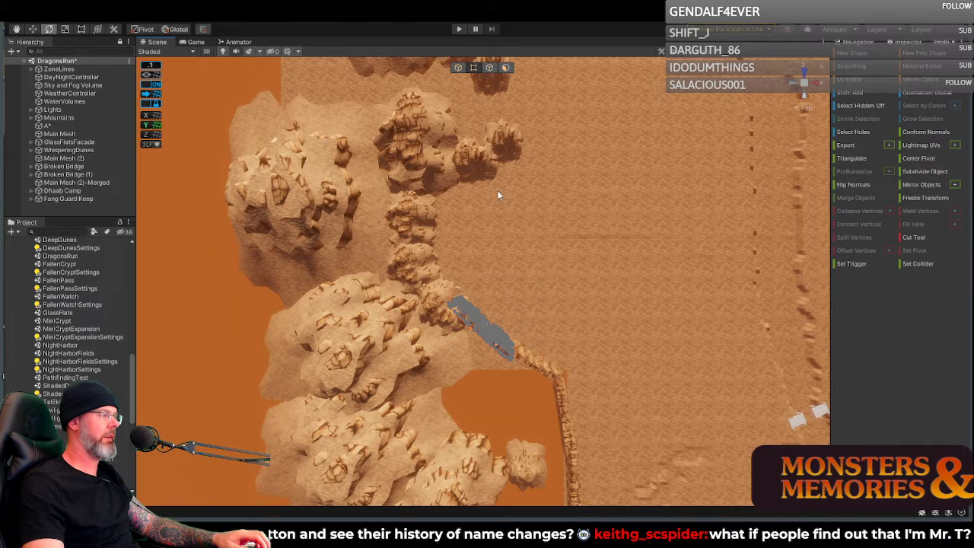
left_click(203, 300)
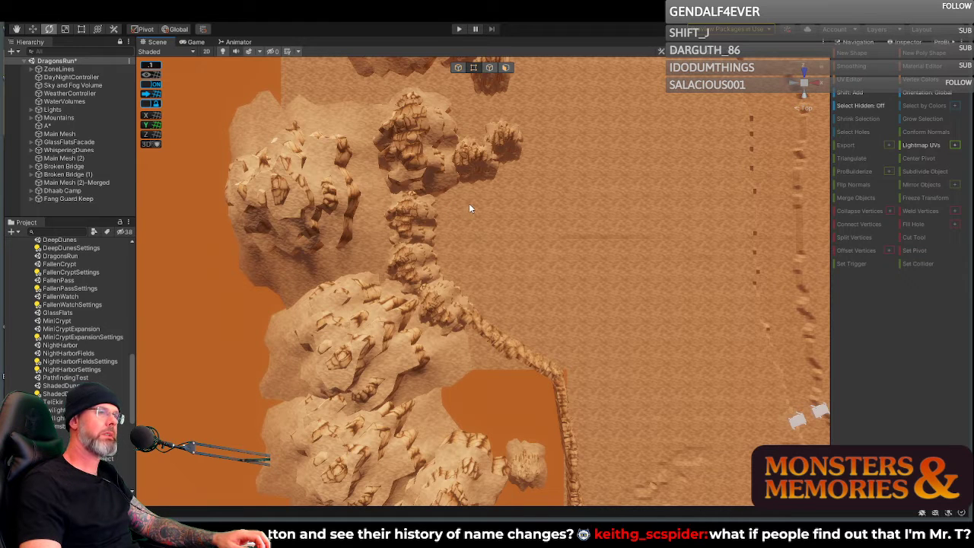
Step: Select rectangular patches of vertices on the ground mesh Main Mesh (2)-Merged, on the open sand beside the rock formations
left_click(464, 220)
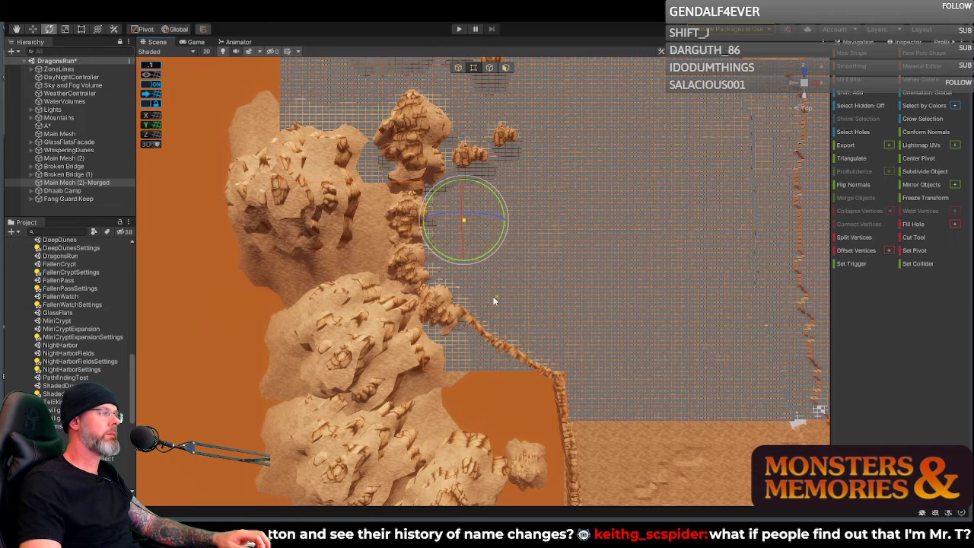
left_click(458, 271)
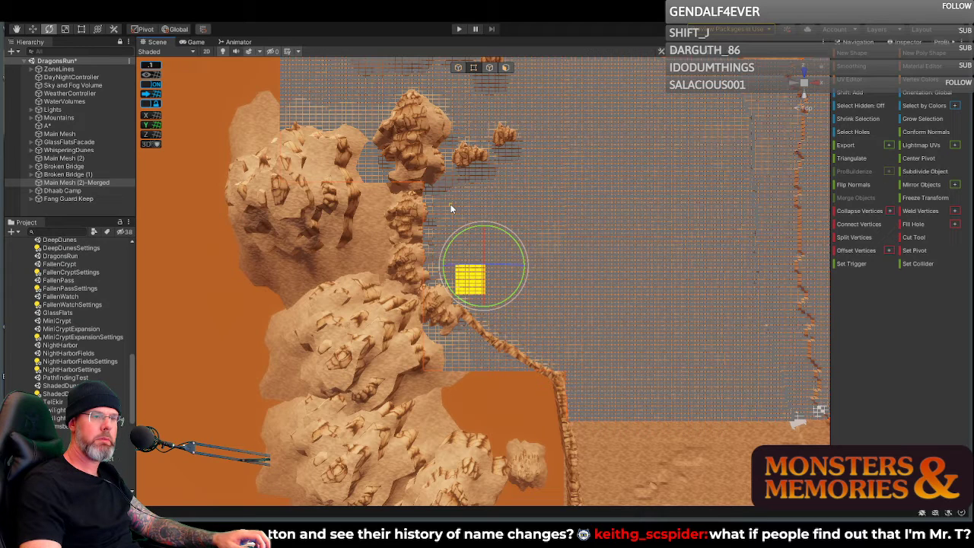
left_click_drag(440, 211, 469, 260)
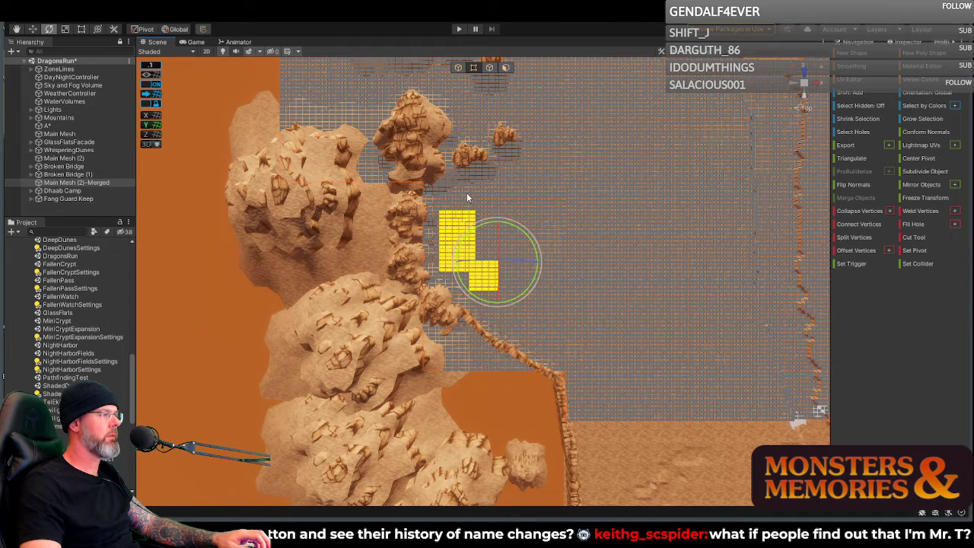
left_click_drag(471, 222, 575, 232, "shift")
Step: Dismiss the Sticky Keys prompt and try lowering the selected ground vertices to sink the sand in front of the cliffs
key("w")
key("d")
right_click_drag(574, 230, 281, 94)
key("w")
key("w")
key("shift")
key("shift")
key("shift")
key("shift")
key("shift")
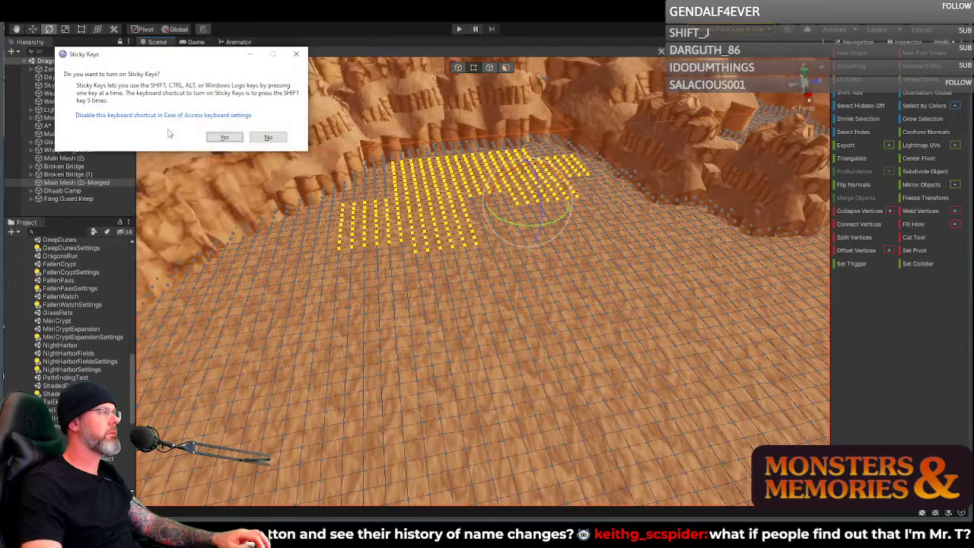
left_click(296, 54)
right_click_drag(371, 147, 400, 137)
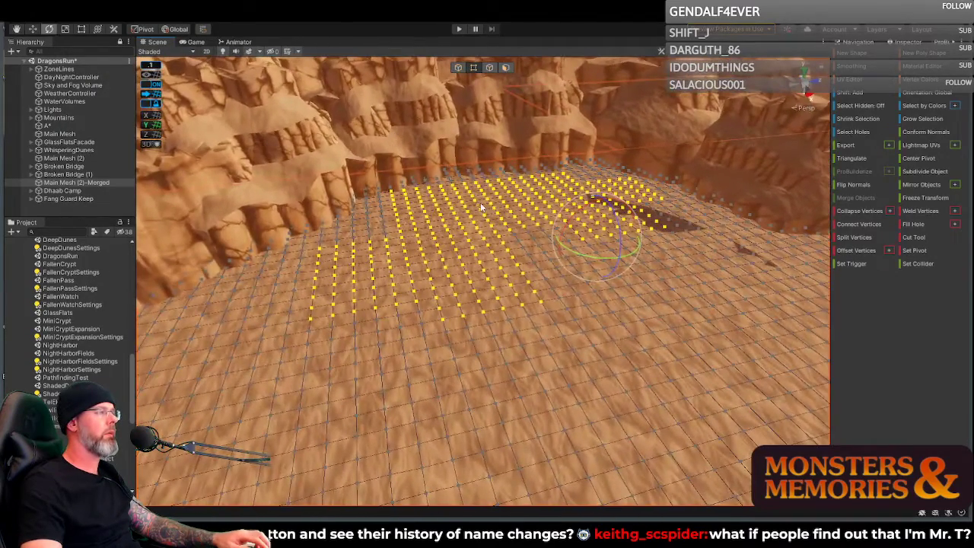
key("w")
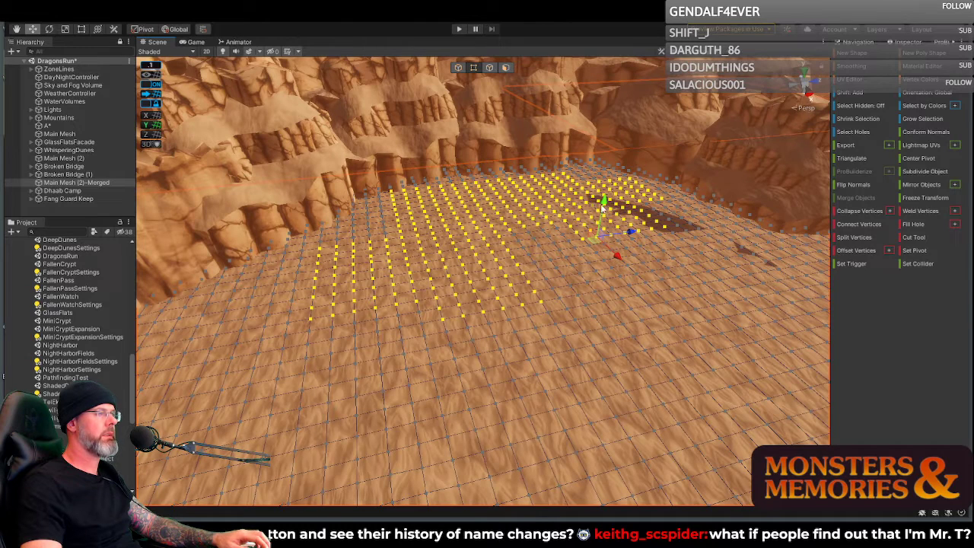
mouse_move(604, 202)
left_mouse_down()
mouse_move(604, 190)
mouse_move(601, 213)
left_mouse_up()
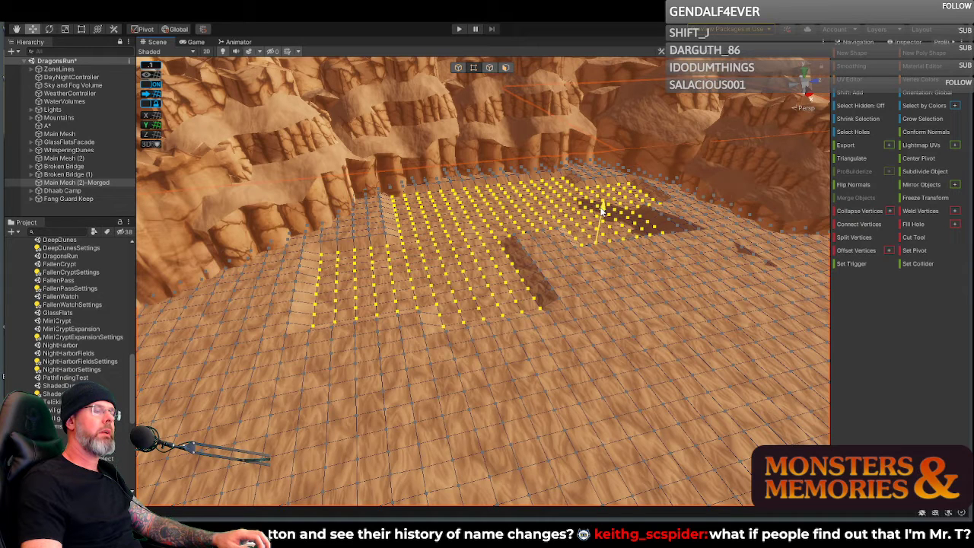
left_click_drag(601, 208, 495, 244)
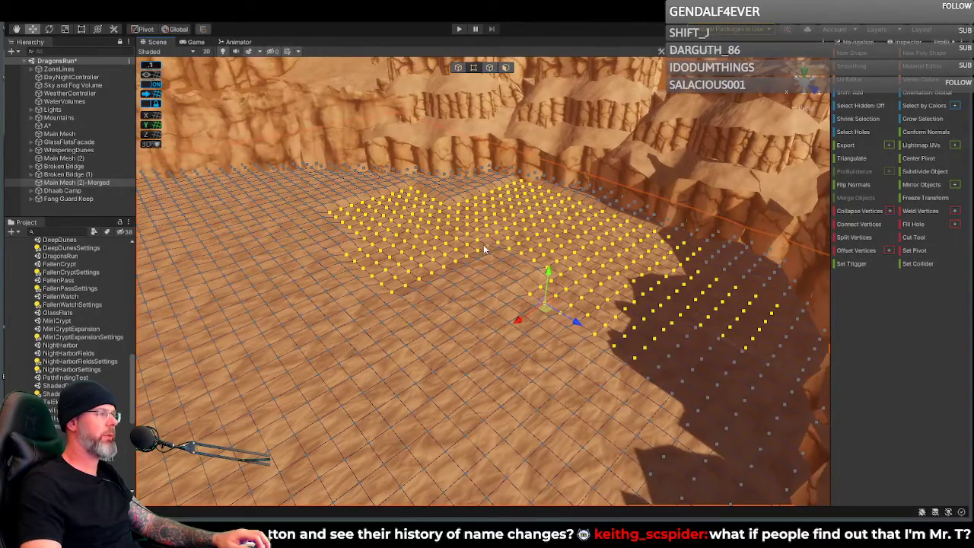
Step: Select an irregular patch of ground vertices spanning Main Mesh (2) and Main Mesh (2)-Merged in the cove between the cliffs
left_click_drag(525, 242, 565, 246, "alt")
right_click_drag(493, 260, 601, 283)
key("a")
left_click(601, 283)
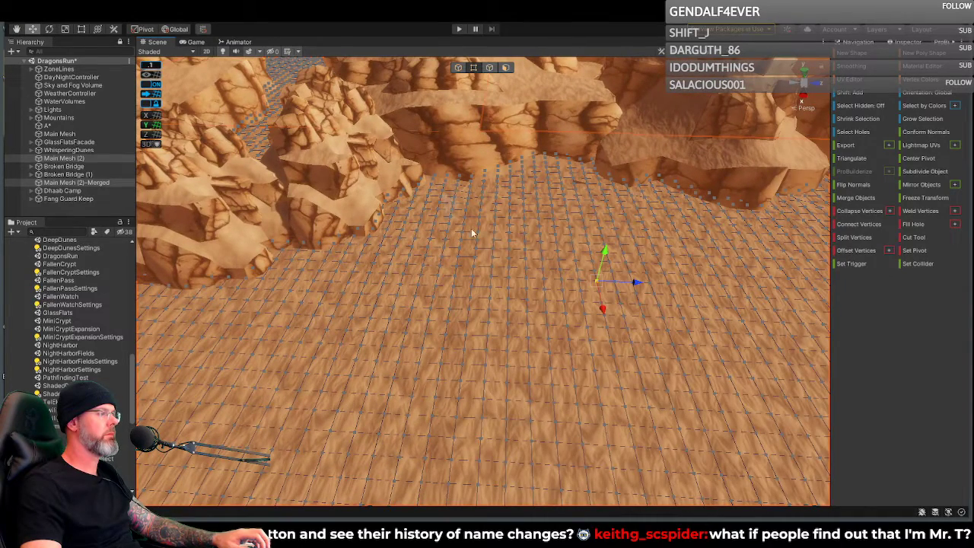
left_click_drag(608, 263, 610, 266, "shift")
left_click_drag(536, 190, 553, 198, "shift")
left_click_drag(658, 262, 610, 189, "shift")
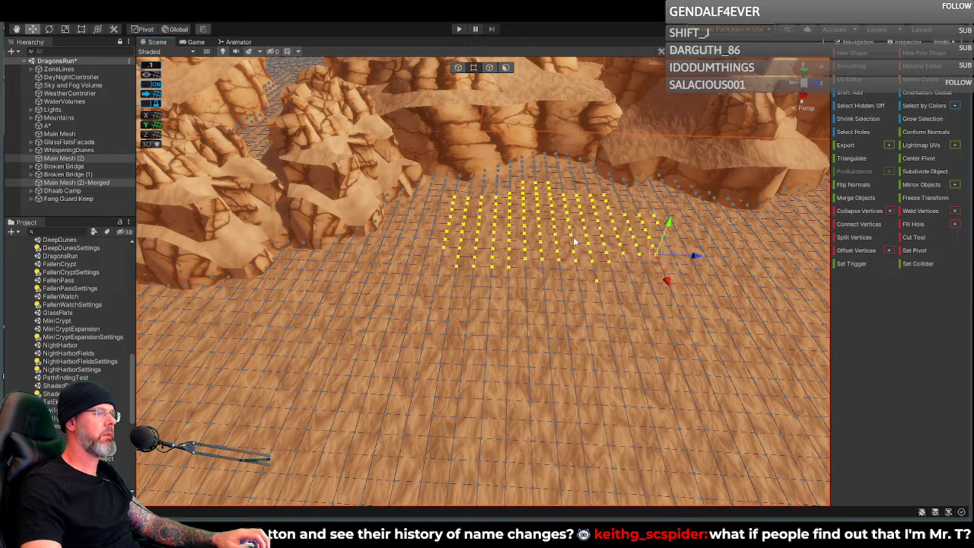
left_click_drag(631, 276, 638, 288, "shift")
left_click_drag(545, 245, 590, 290, "shift")
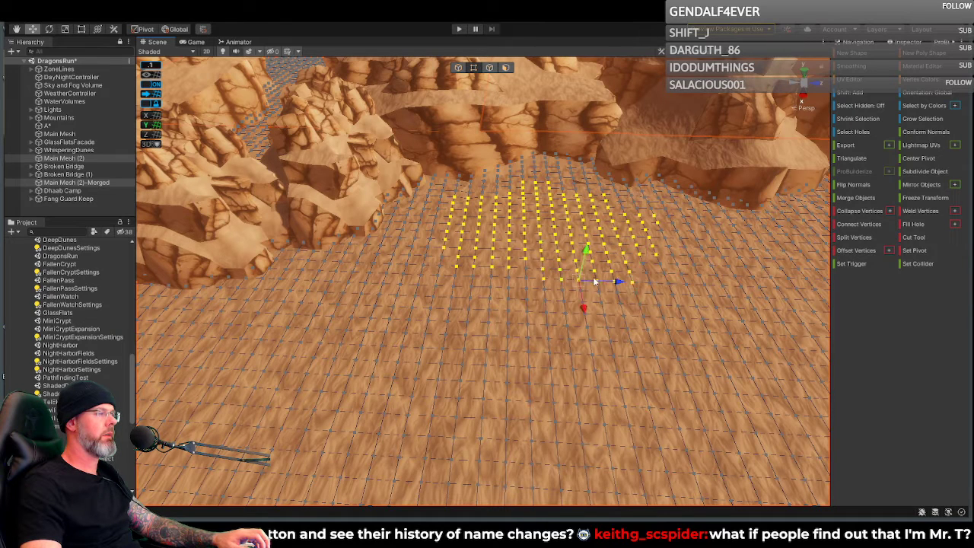
Step: Lower the selected vertices to form a sunken pit with sloped sides in the sand, and clear the selection
left_click_drag(586, 255, 586, 264)
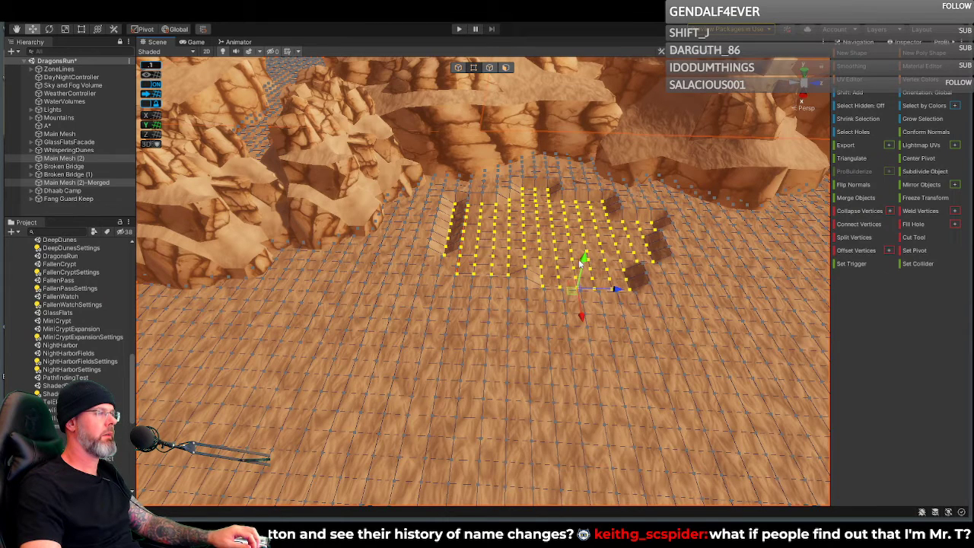
key("ctrl+z")
left_click_drag(511, 248, 613, 247, "alt")
key("w")
right_click_drag(614, 248, 366, 266)
key("s")
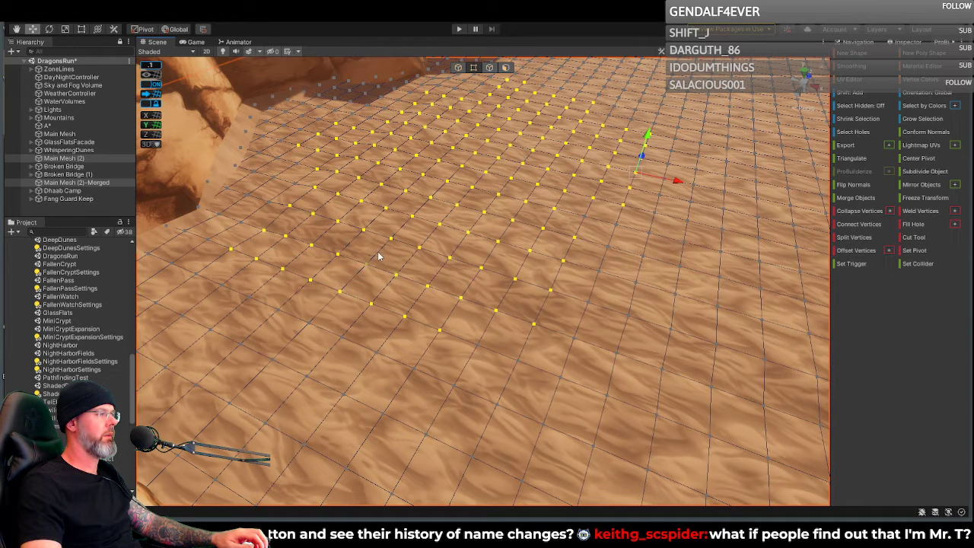
left_click_drag(542, 327, 542, 327)
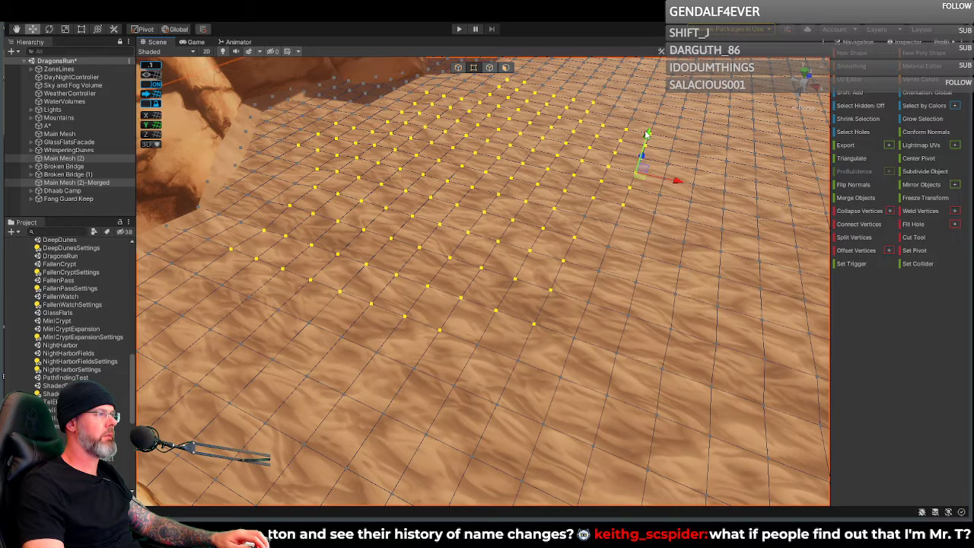
left_click_drag(647, 137, 643, 135)
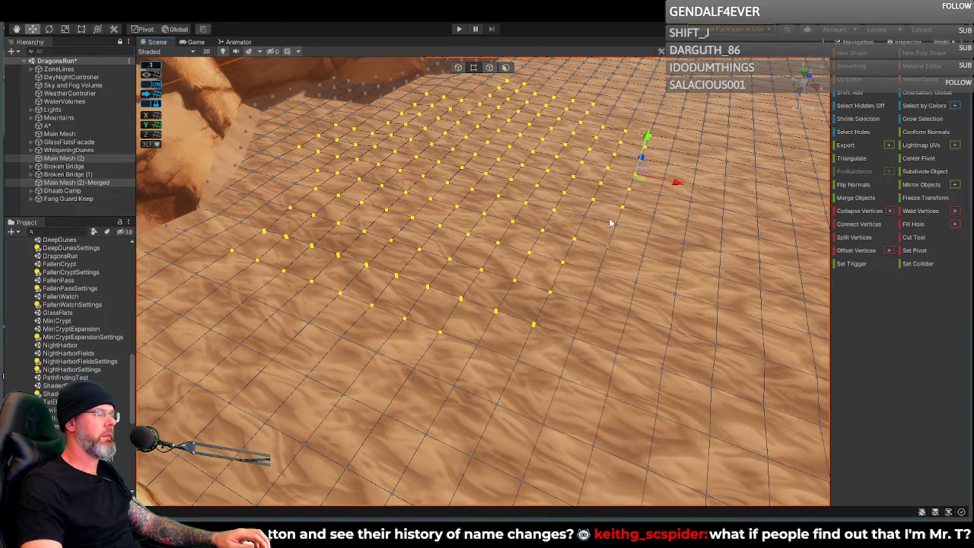
left_click_drag(647, 138, 640, 153)
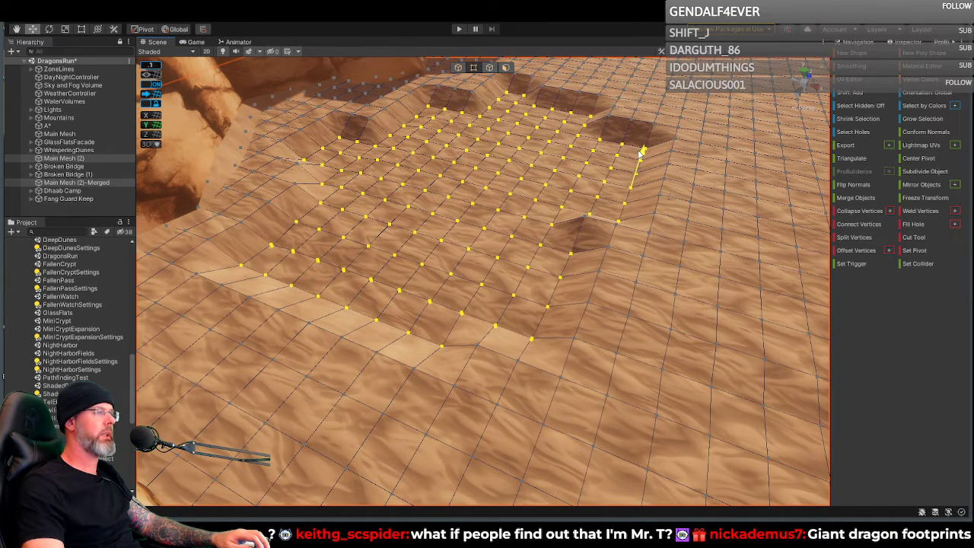
left_click(582, 217)
left_click_drag(590, 189, 588, 197)
right_click_drag(568, 198, 389, 183)
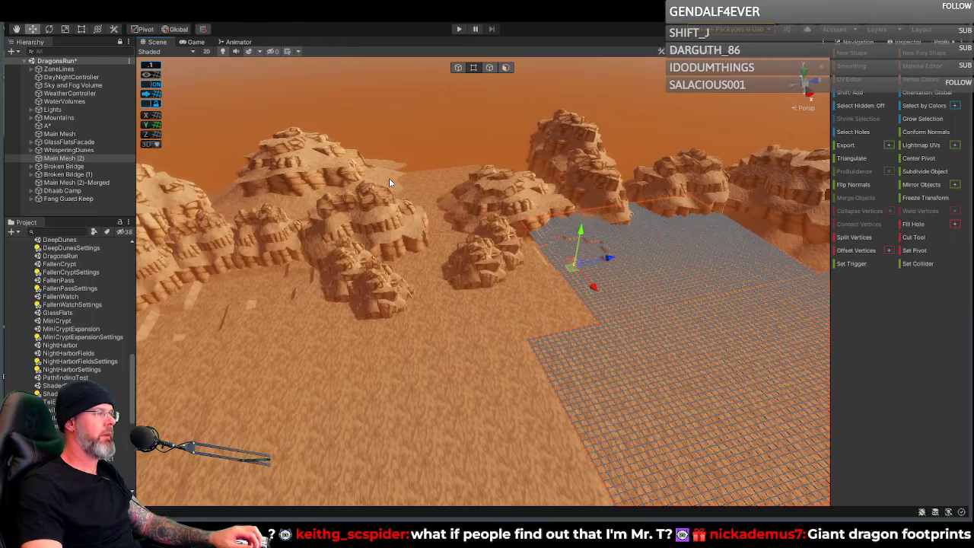
right_click_drag(421, 190, 365, 218)
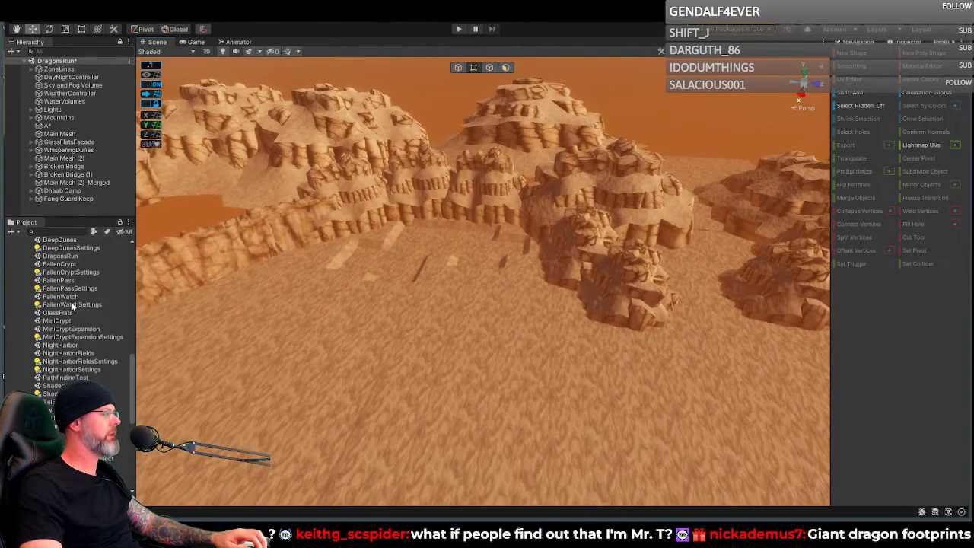
Step: Search the project assets for "tree" and place PH_Tree on the sand in front of the sunken pit
type("tree")
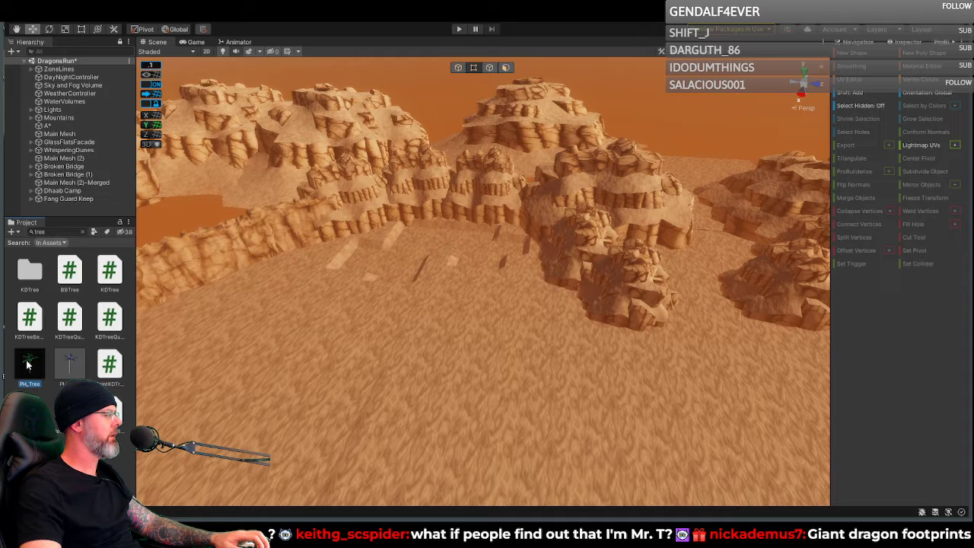
left_click_drag(32, 347, 43, 221)
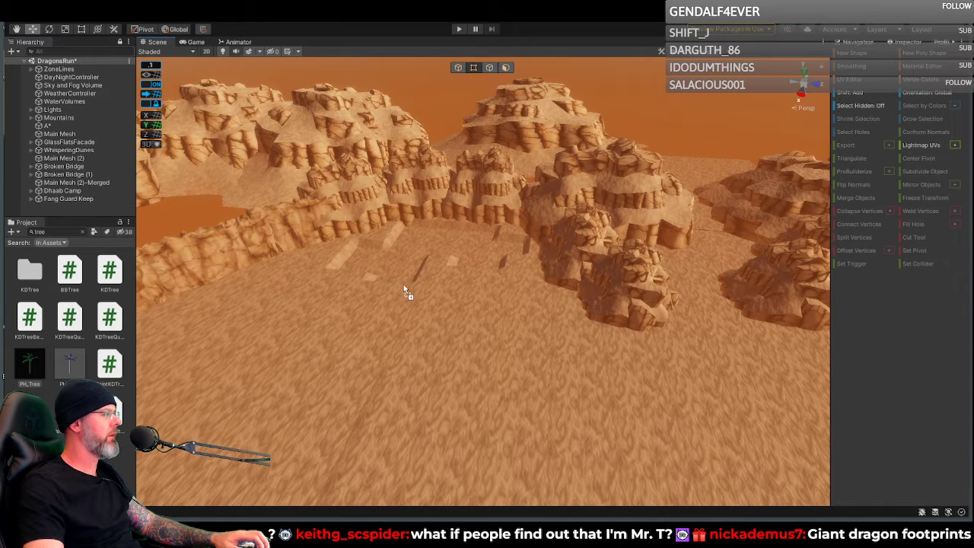
left_click_drag(382, 306, 382, 304)
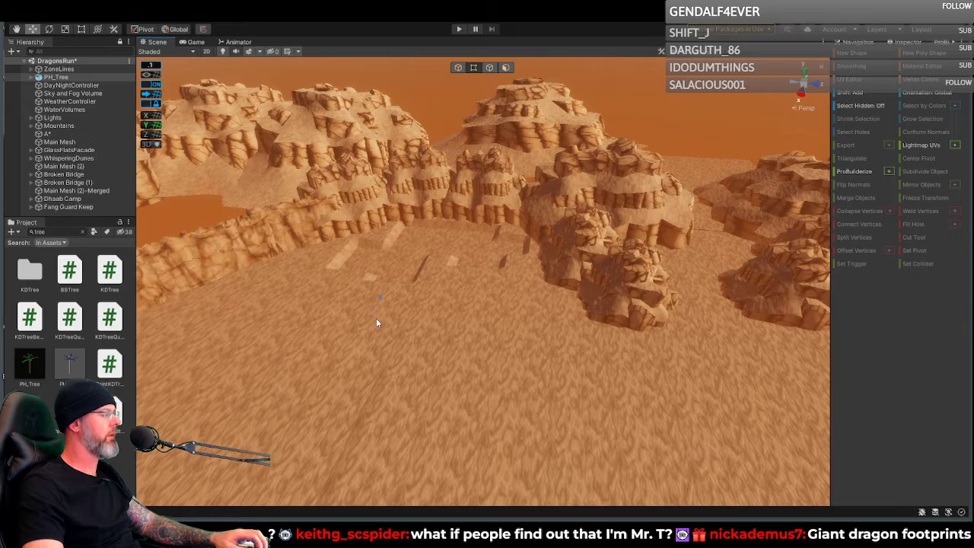
key("f")
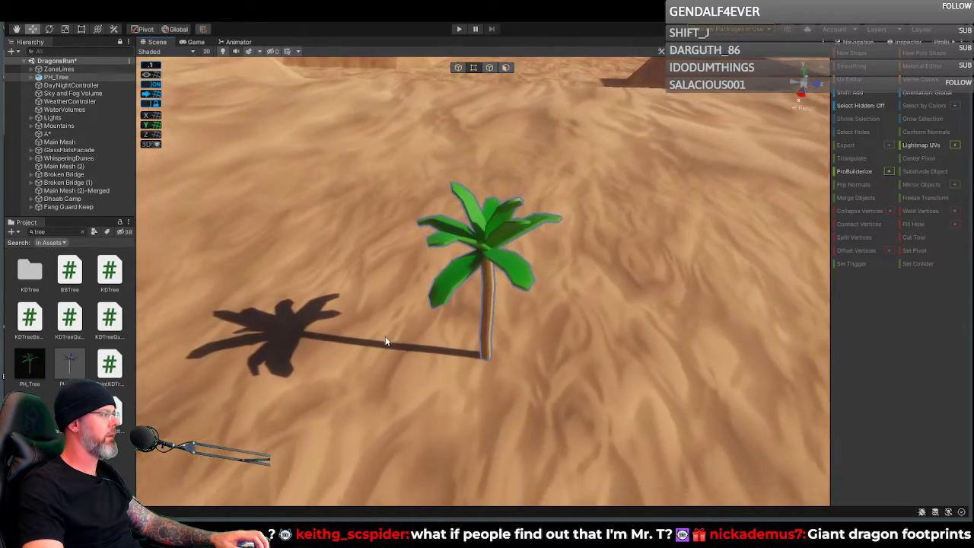
scroll(382, 331, "down", 8)
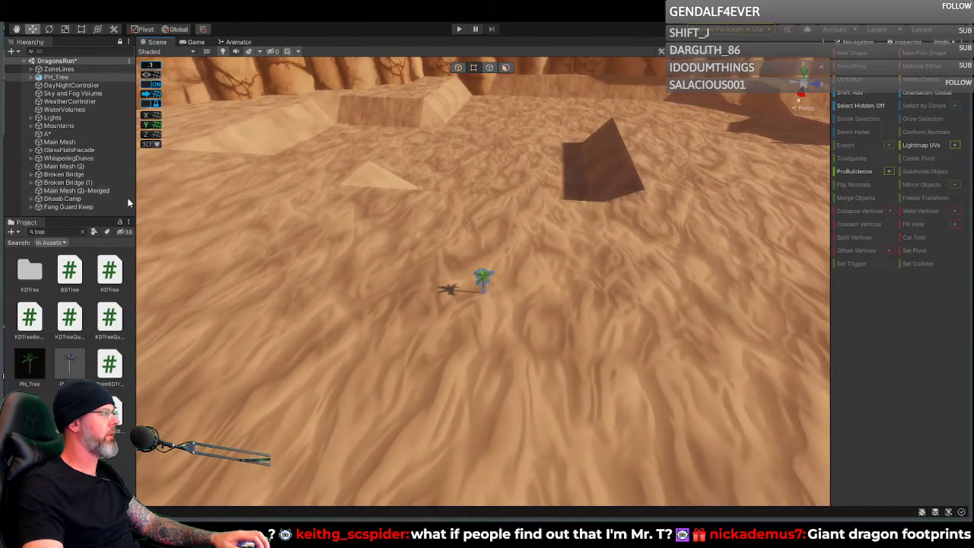
Step: Reorder PH_Tree to the end of the scene hierarchy, below Fang Guard Keep
left_click_drag(40, 78, 44, 218)
right_click_drag(267, 250, 235, 256)
left_click_drag(236, 257, 194, 254, "alt")
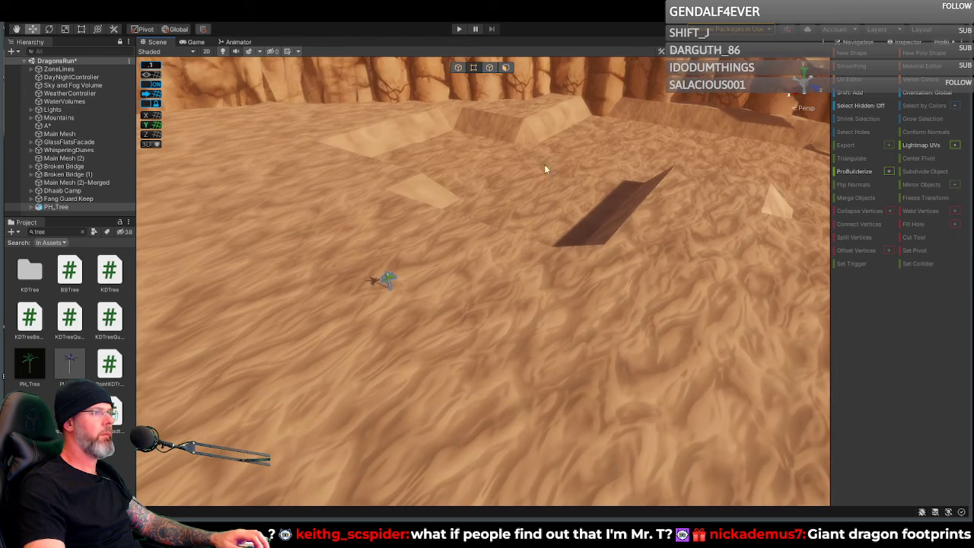
Step: Set PH_Tree's scale to 1.5 on the X, Y and Z axes
left_click(905, 42)
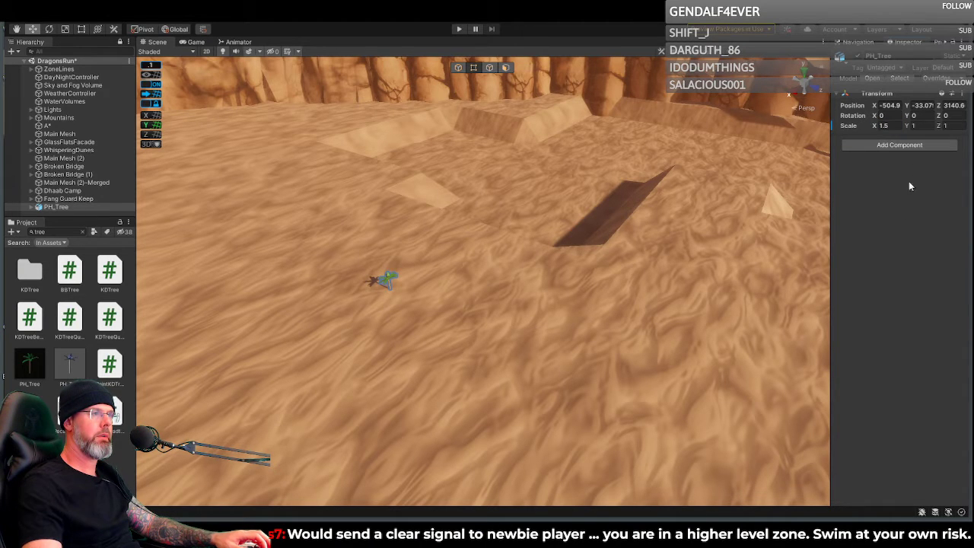
left_click(921, 126)
type("5")
key("BackSpace")
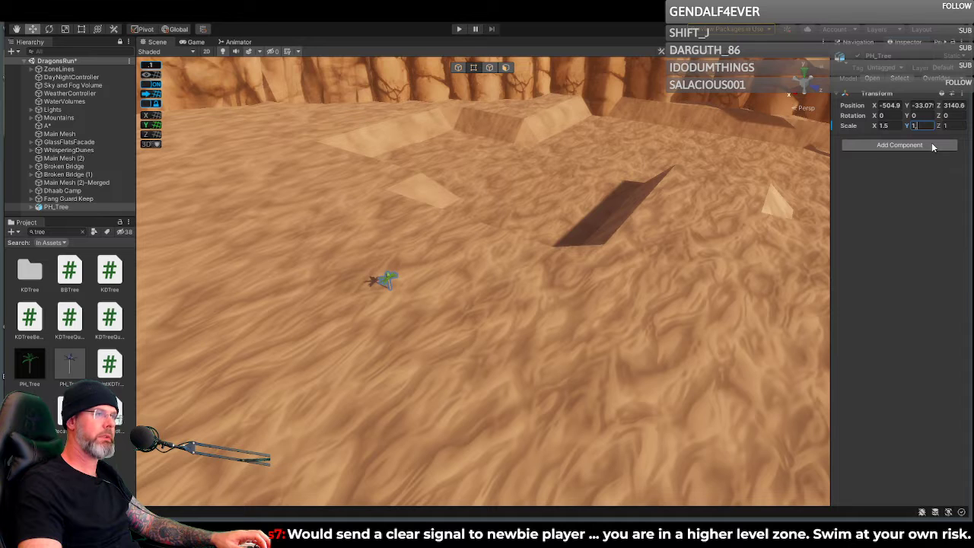
type(".5")
key("Tab")
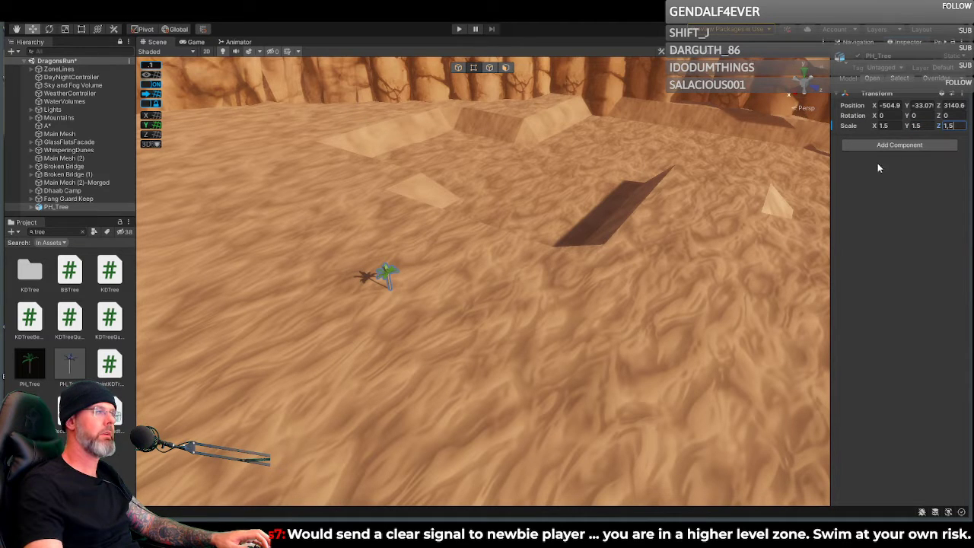
Step: Switch to whole-object editing and move the palm's tree mesh to the pit's edge, at about X -40 and Y -0.61
right_click_drag(459, 355, 400, 313)
left_click(385, 315)
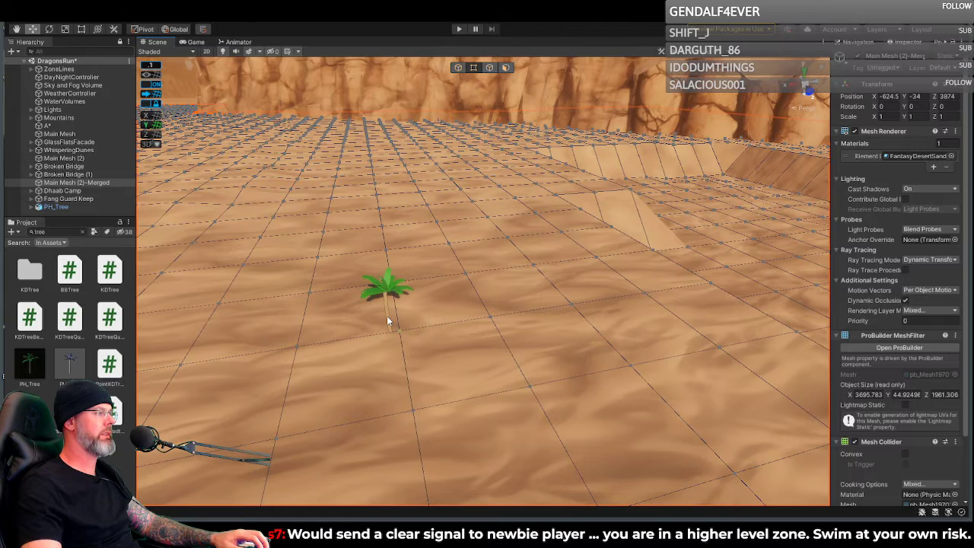
right_click_drag(394, 318, 480, 271)
key("w")
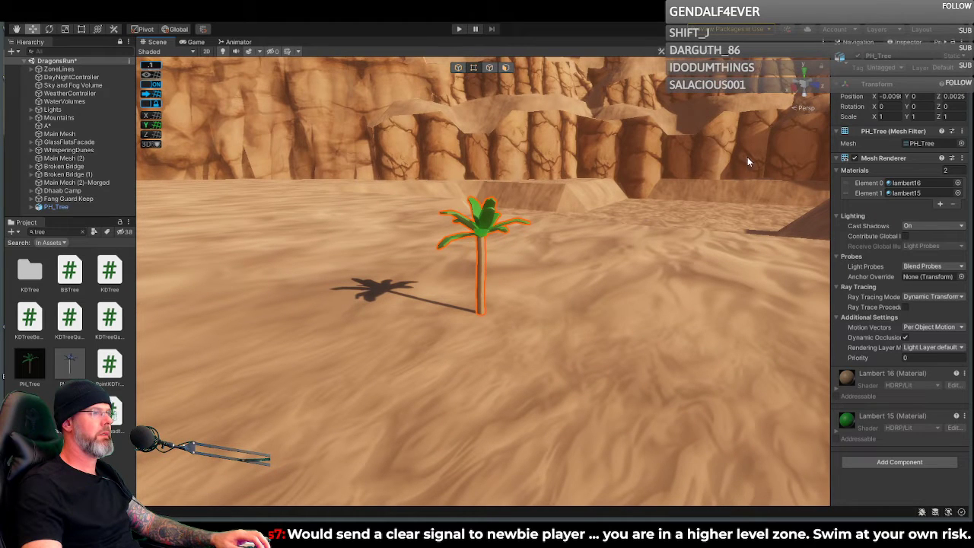
left_click(458, 69)
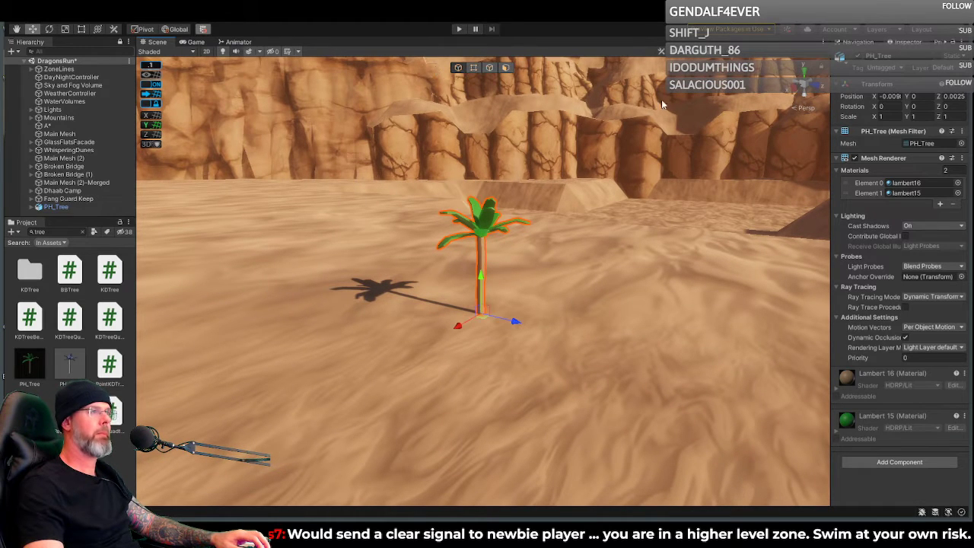
left_click_drag(459, 331, 623, 239)
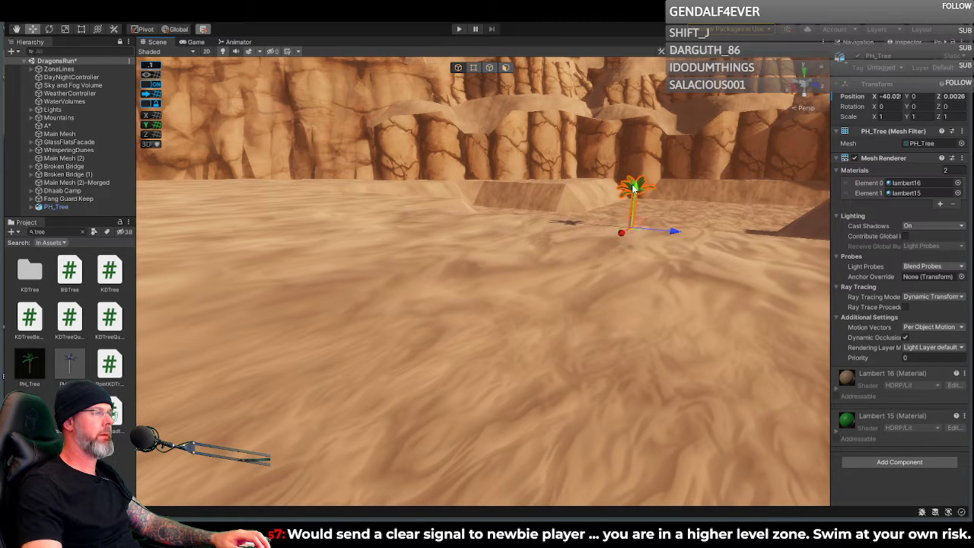
left_click_drag(636, 190, 636, 196)
Step: Duplicate the palm's tree mesh twice and spread the copies out beside it near the pit
right_click_drag(635, 196, 662, 291)
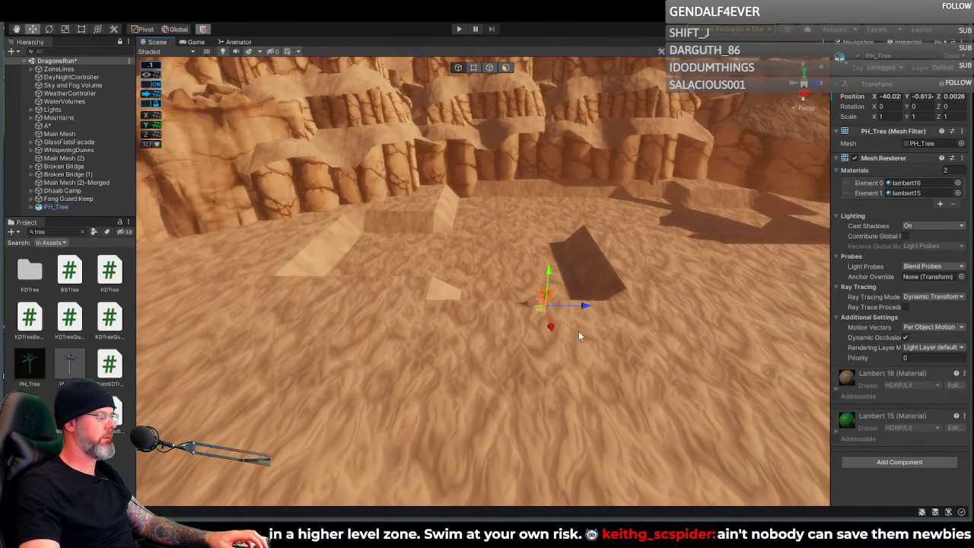
key("ctrl+d")
left_click_drag(585, 306, 567, 331)
key("ctrl+d")
left_click_drag(599, 314, 566, 322)
Step: View the palm cluster and inspect the child objects of PH_Tree in the hierarchy, leaving the group collapsed
right_click_drag(568, 323, 454, 299)
key("s")
key("d")
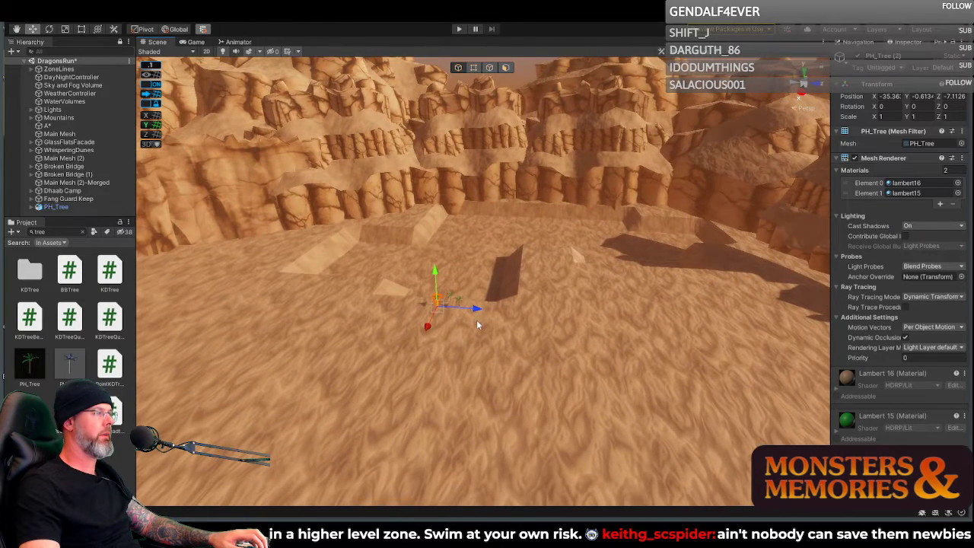
left_click(32, 208)
scroll(32, 211, "down", 5)
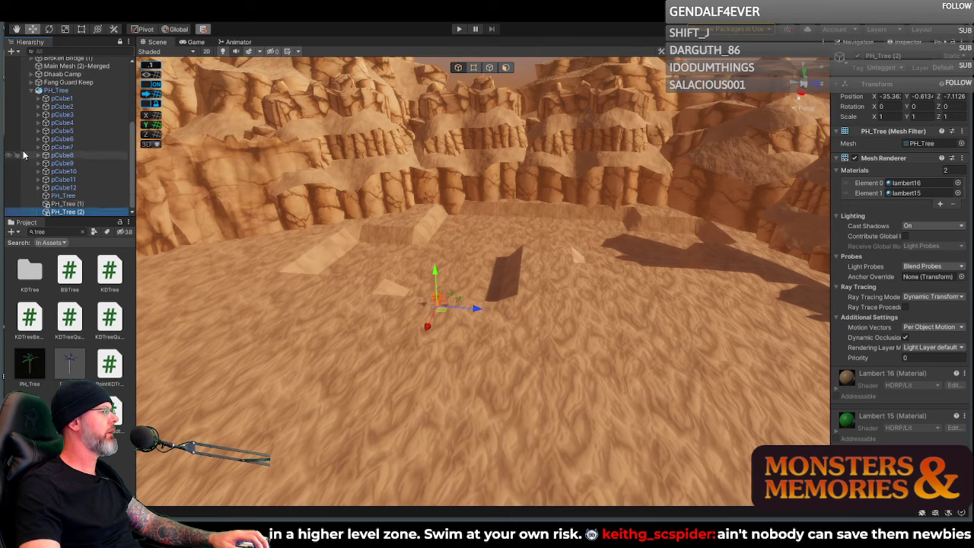
left_click(34, 91)
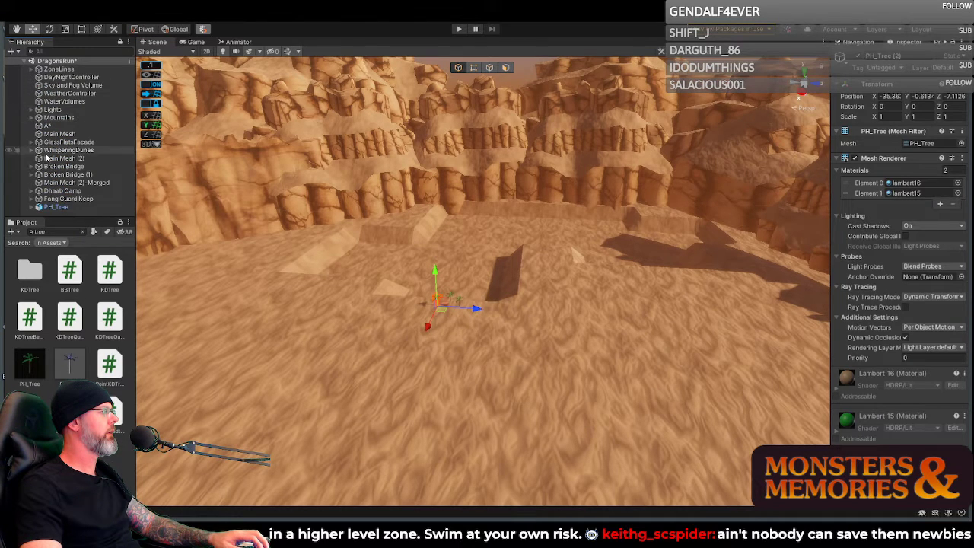
Step: Create an empty parent object for PH_Tree and name it "Oasis Trees"
right_click(49, 207)
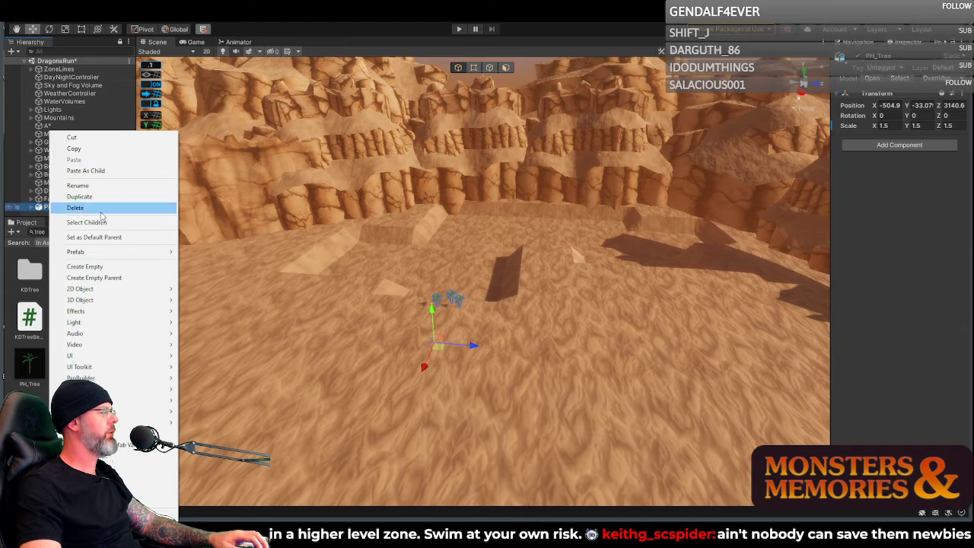
left_click(94, 278)
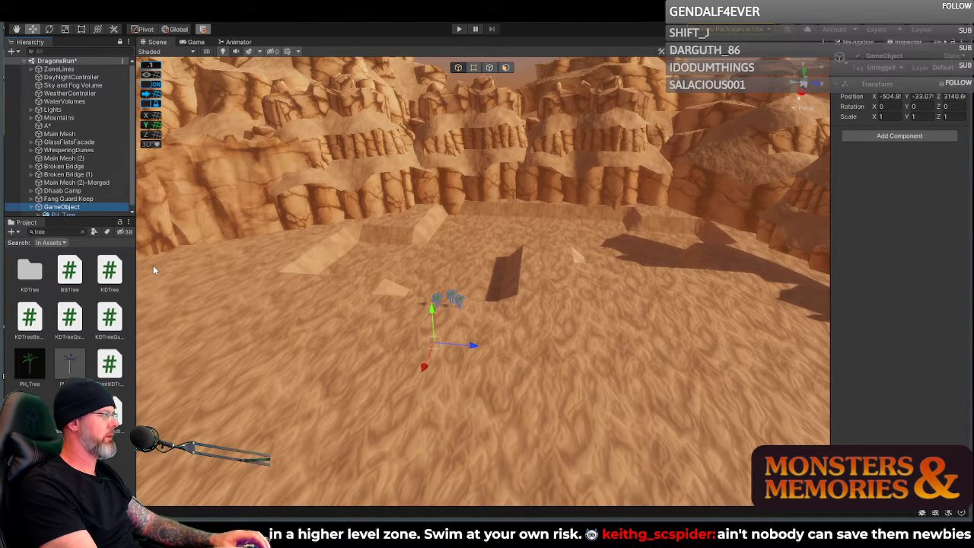
left_click(57, 208)
type("Oasis")
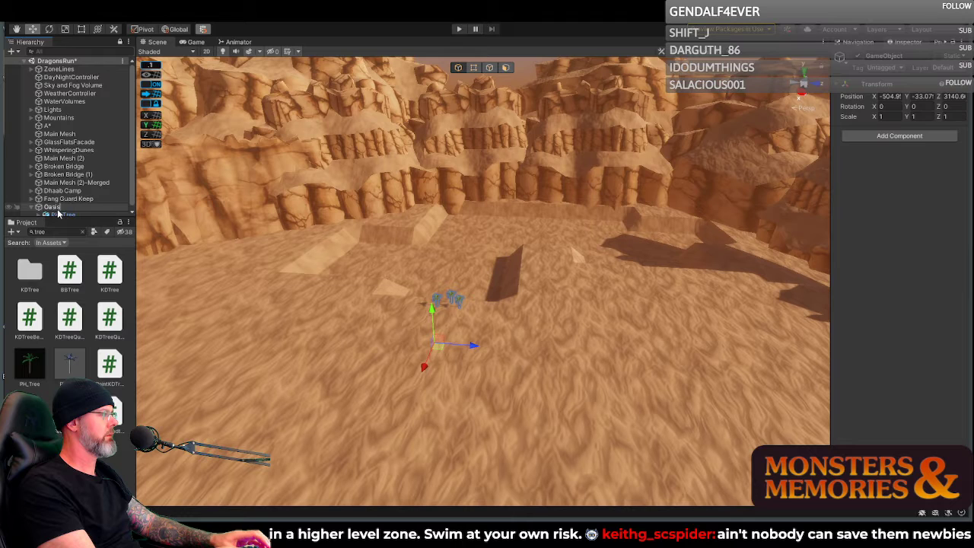
type(" Trees")
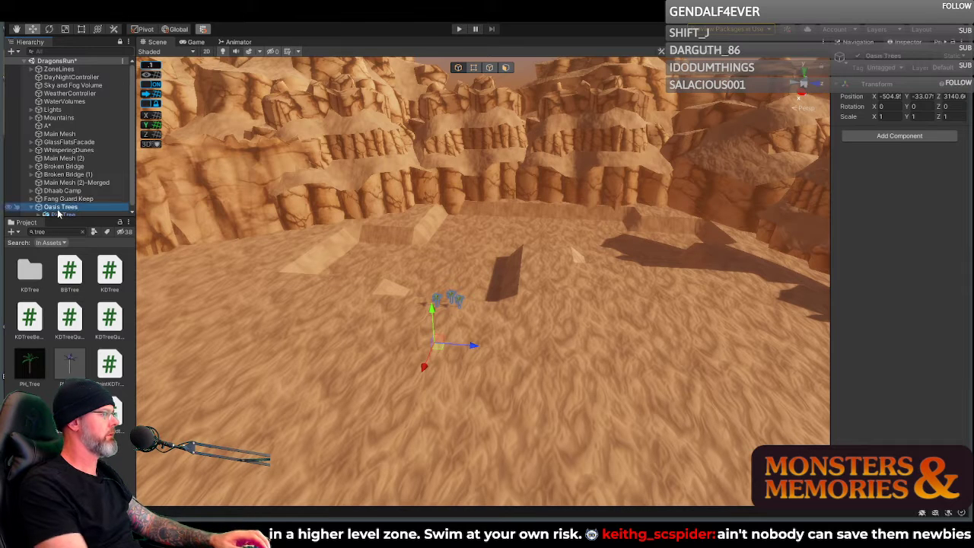
key("Return")
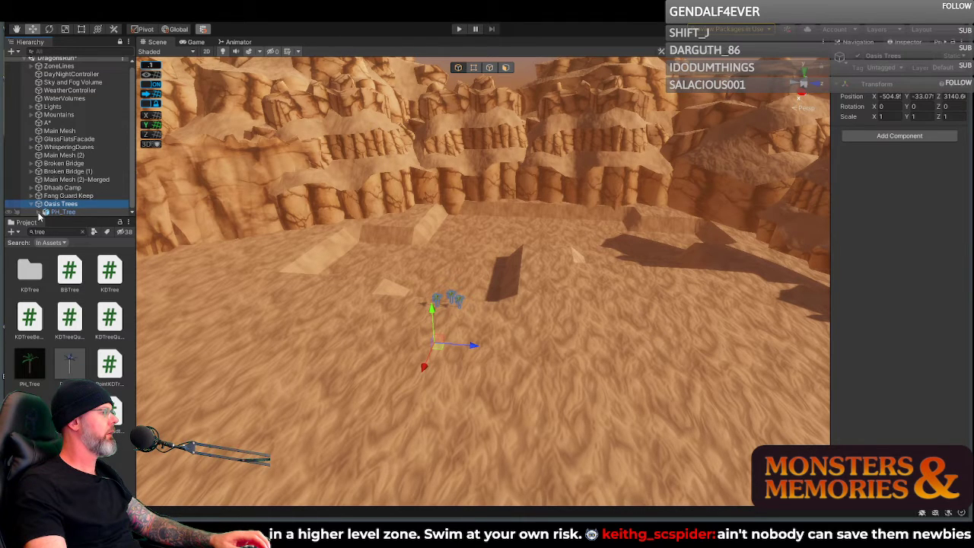
Step: Take PH_Tree (1) and PH_Tree (2) out of the PH_Tree object and place them directly under Oasis Trees
scroll(91, 177, "down", 4)
left_click_drag(65, 204, 62, 83)
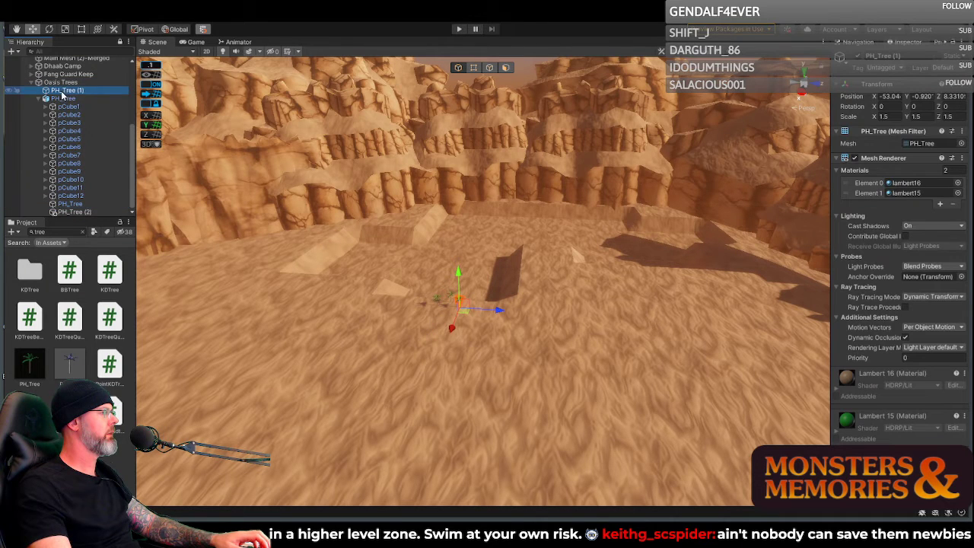
left_click_drag(74, 214, 64, 99)
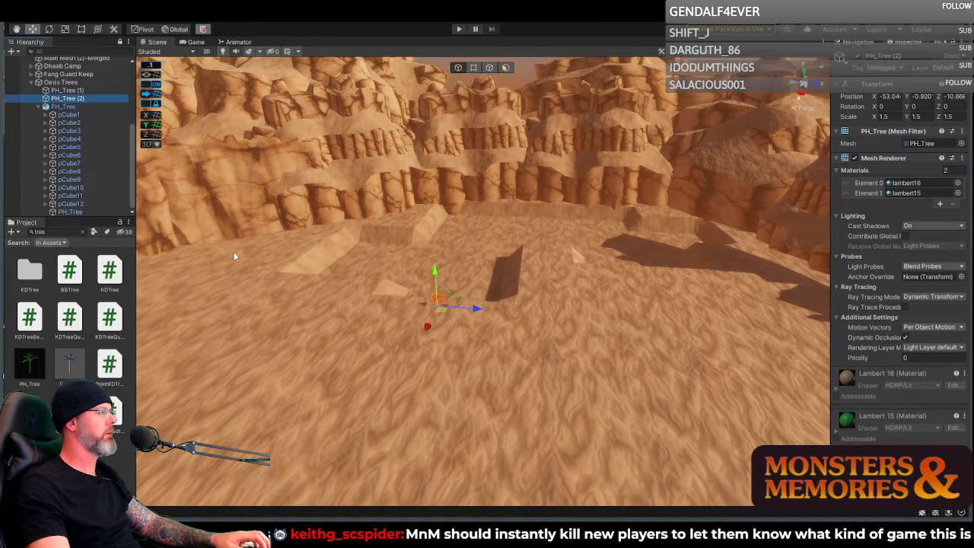
Step: Select the three palms in the scene, duplicate them and move the copies to the far side of the dark sand ridge
right_click_drag(234, 257, 411, 281)
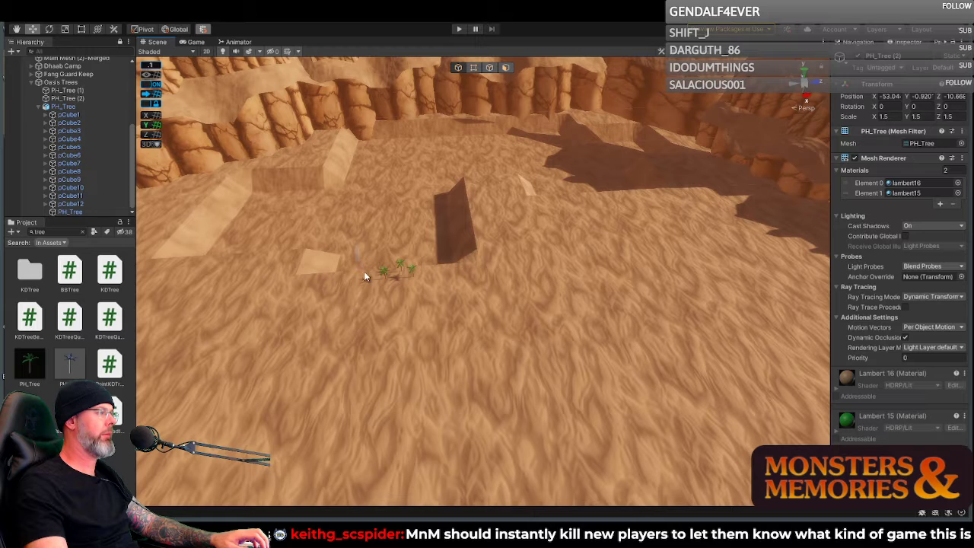
left_click(426, 287, "shift")
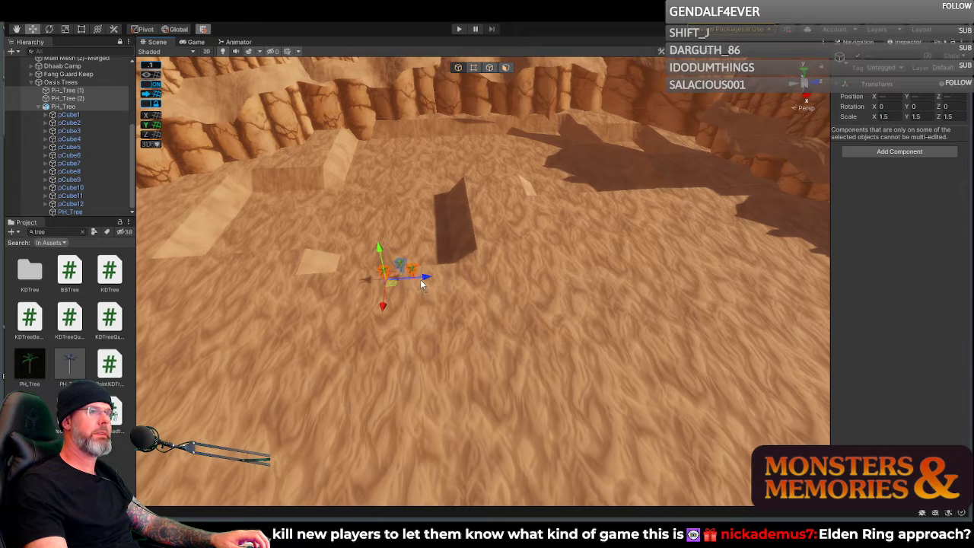
right_click_drag(461, 274, 445, 272)
left_click_drag(406, 272, 374, 272)
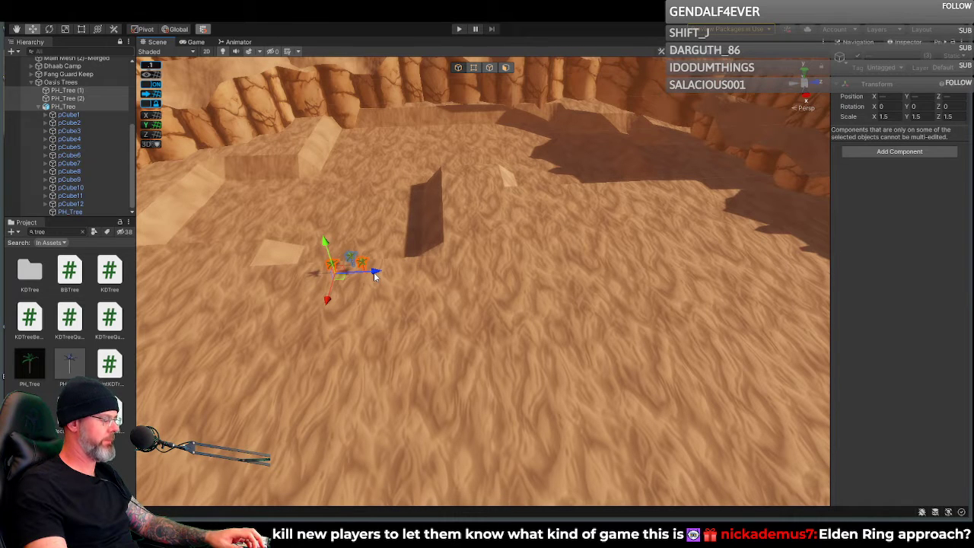
key("ctrl+d")
left_click_drag(374, 271, 482, 219)
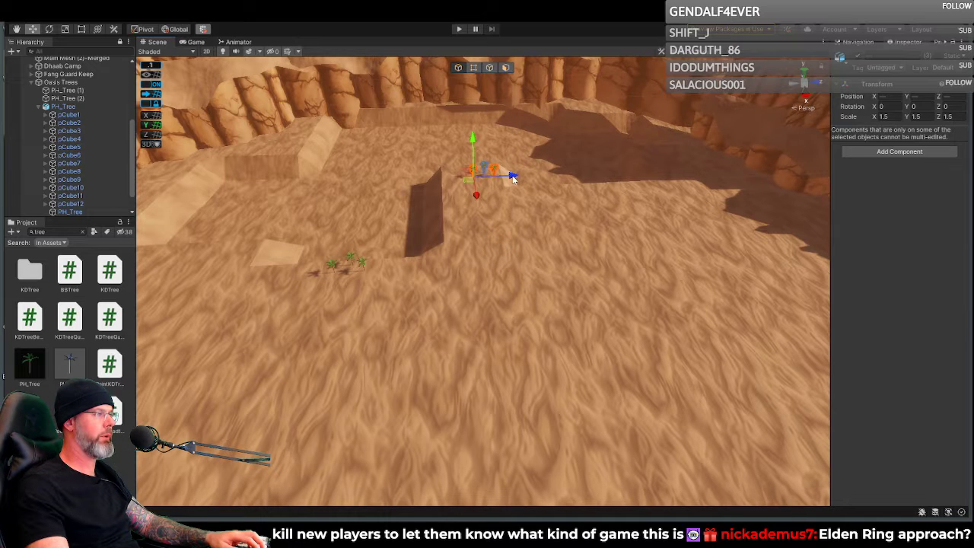
left_click_drag(512, 176, 466, 190)
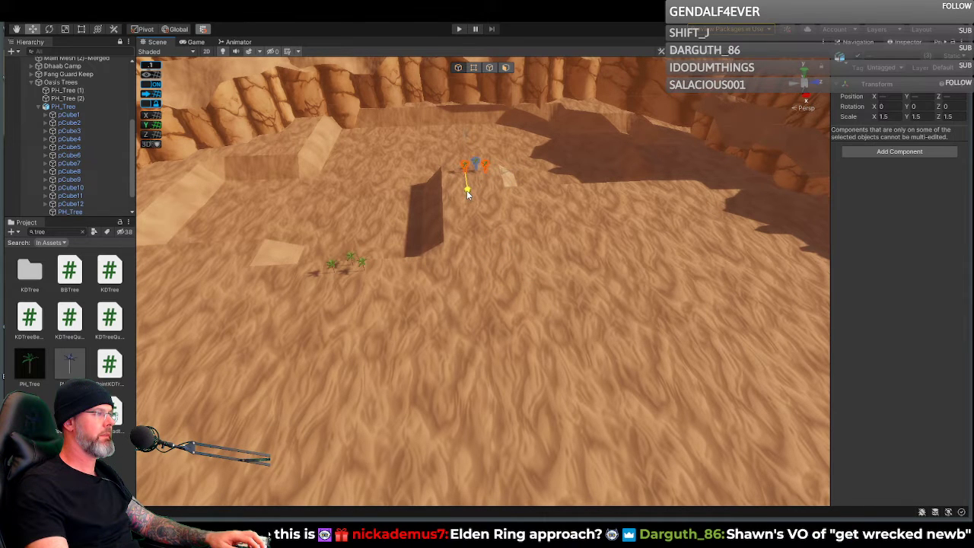
Step: Place another copy of the palm trio past the rock outcrops, on the sand near the distant cliff, and adjust its position there
right_click_drag(468, 222, 446, 254)
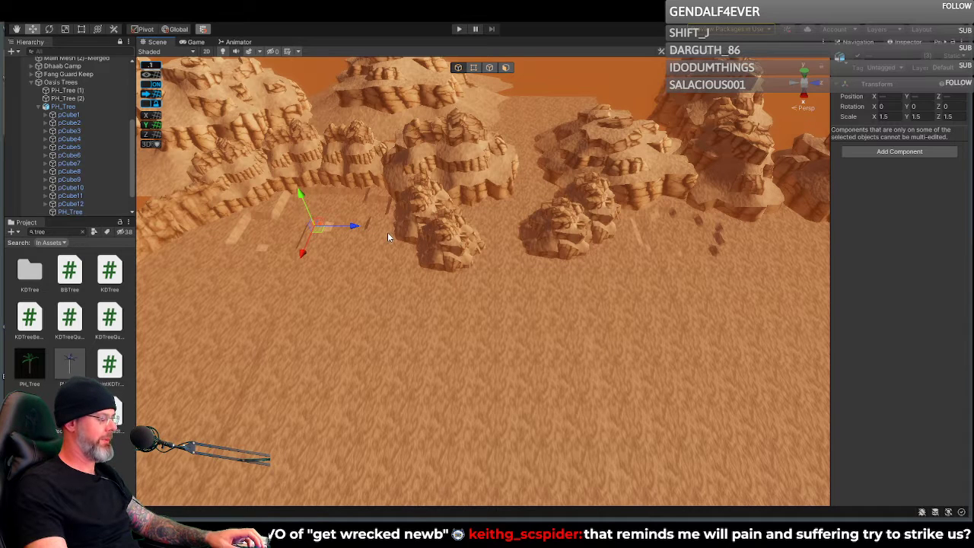
left_click_drag(362, 226, 364, 224)
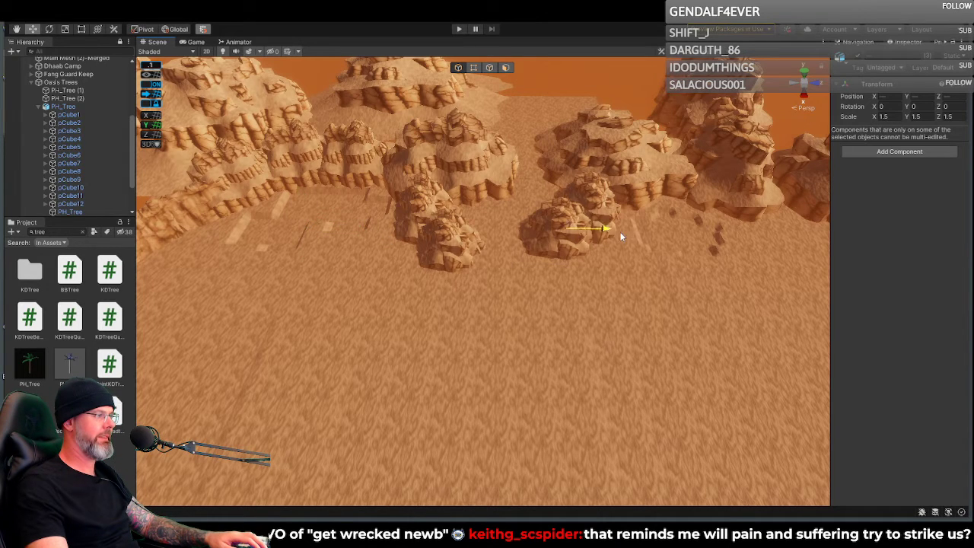
left_click_drag(765, 236, 765, 238)
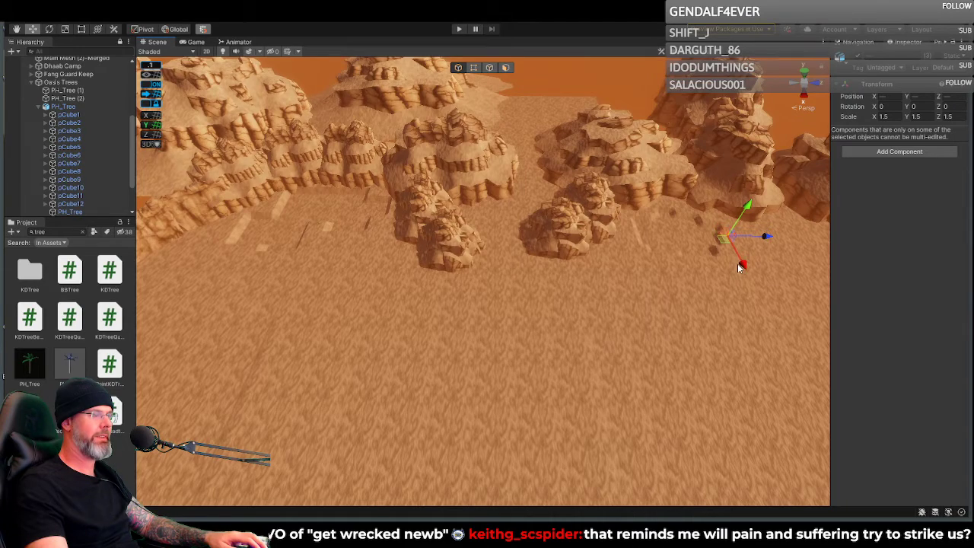
key("f")
scroll(723, 266, "down", 10)
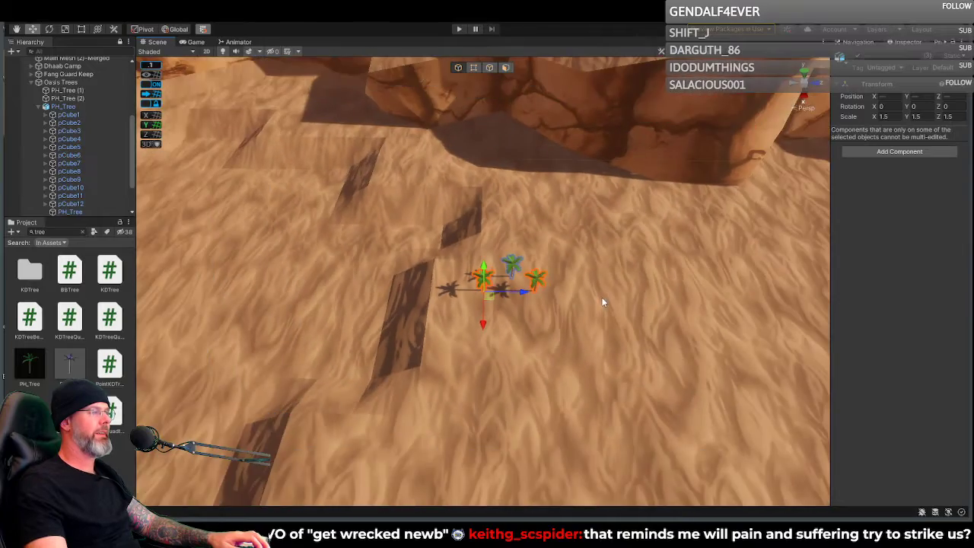
right_click_drag(602, 302, 477, 221)
left_click_drag(493, 190, 487, 194)
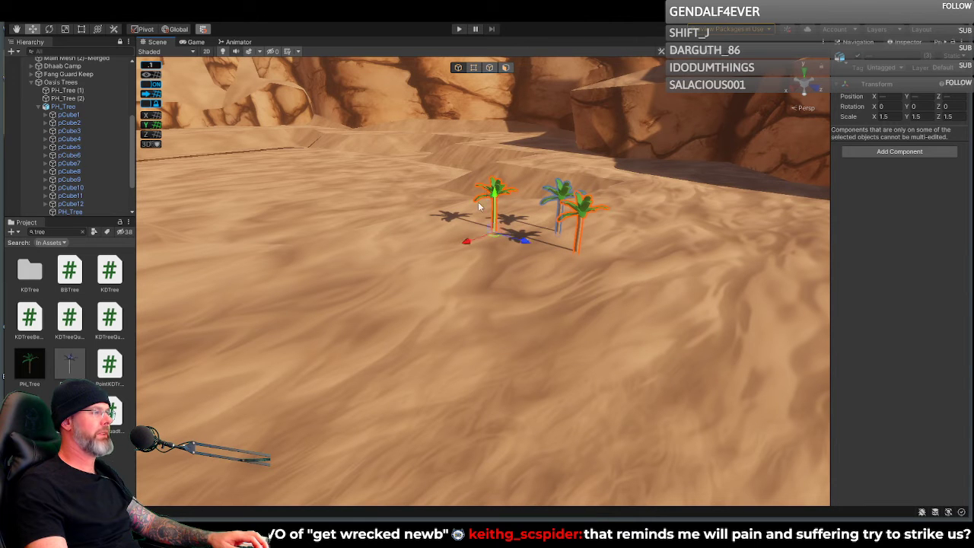
left_click_drag(522, 240, 482, 235)
Step: From the top view, place a further copy of the palm trio across the desert, in the gap between the opposite rock formations
right_click_drag(511, 266, 835, 150)
left_click(804, 73)
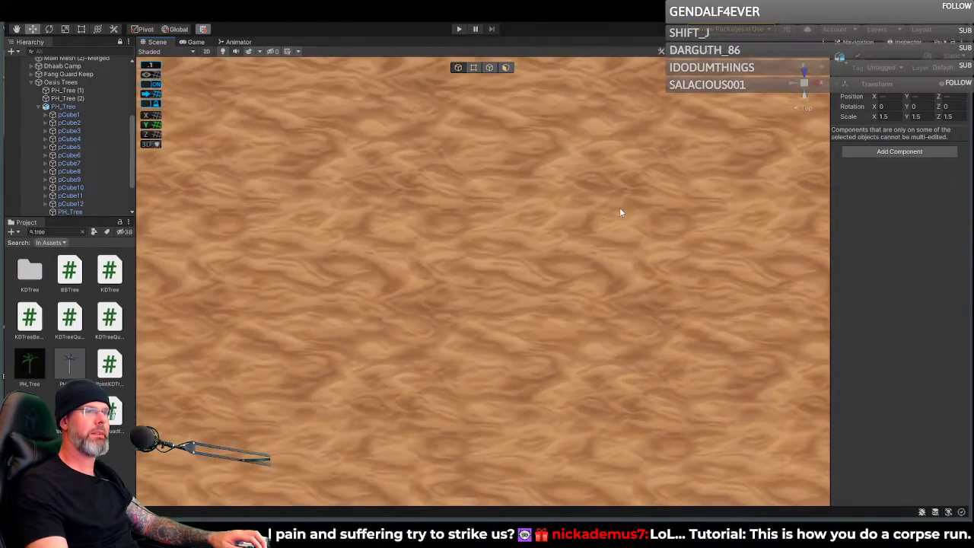
scroll(595, 236, "down", 6)
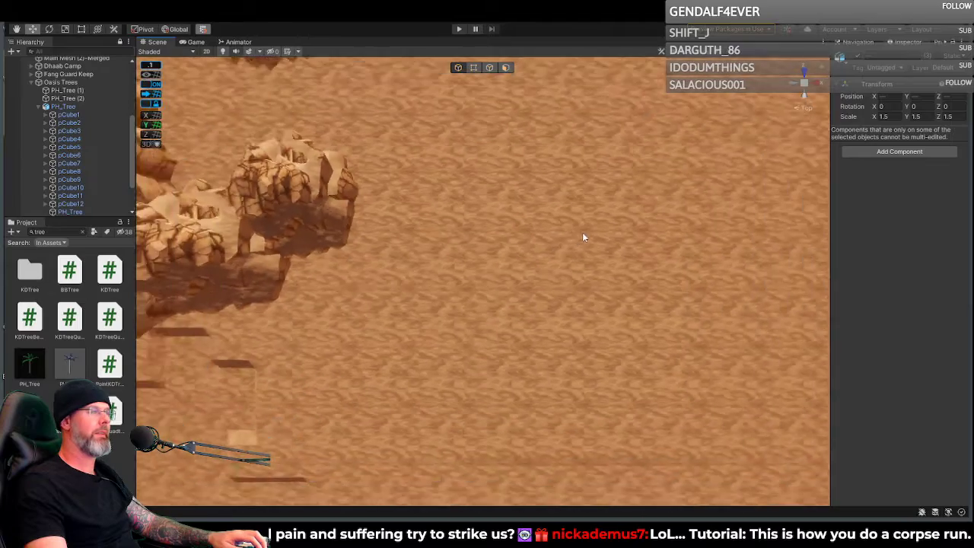
scroll(563, 238, "down", 2)
middle_click_drag(548, 196, 478, 292)
scroll(525, 271, "down", 8)
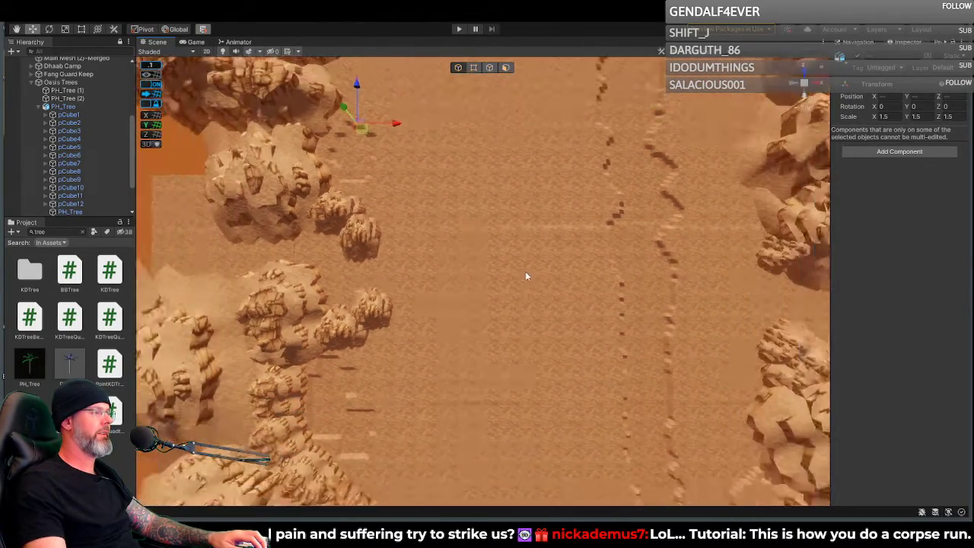
scroll(578, 268, "up", 3)
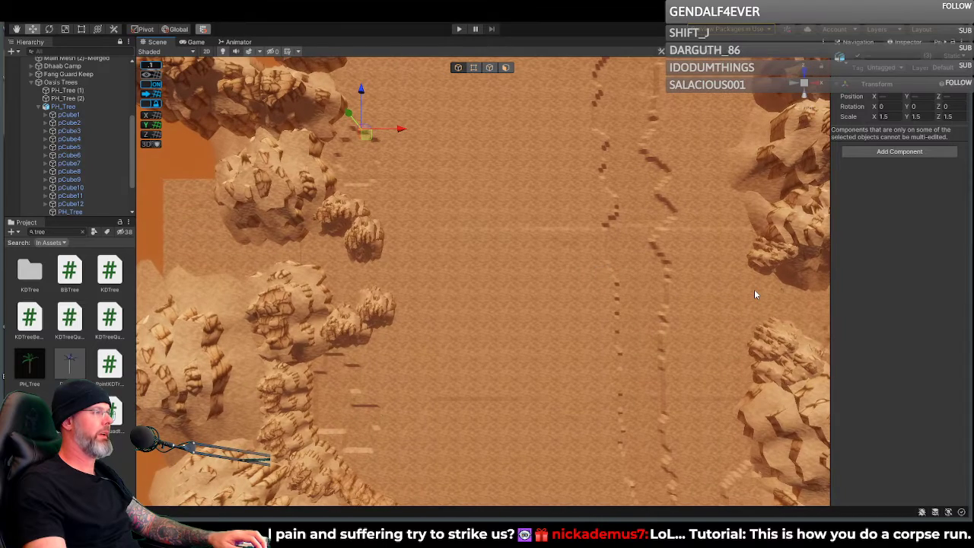
middle_click_drag(598, 268, 531, 264)
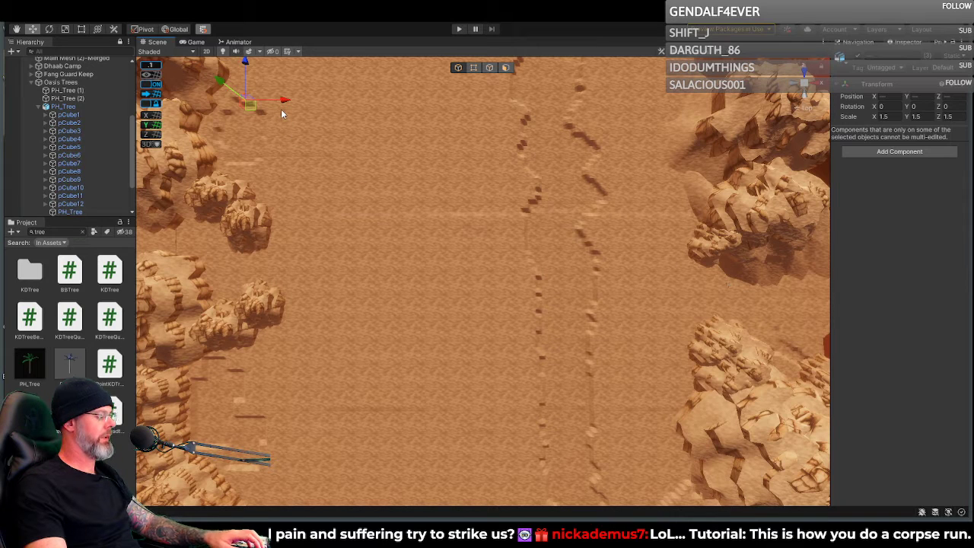
left_click_drag(283, 100, 600, 147)
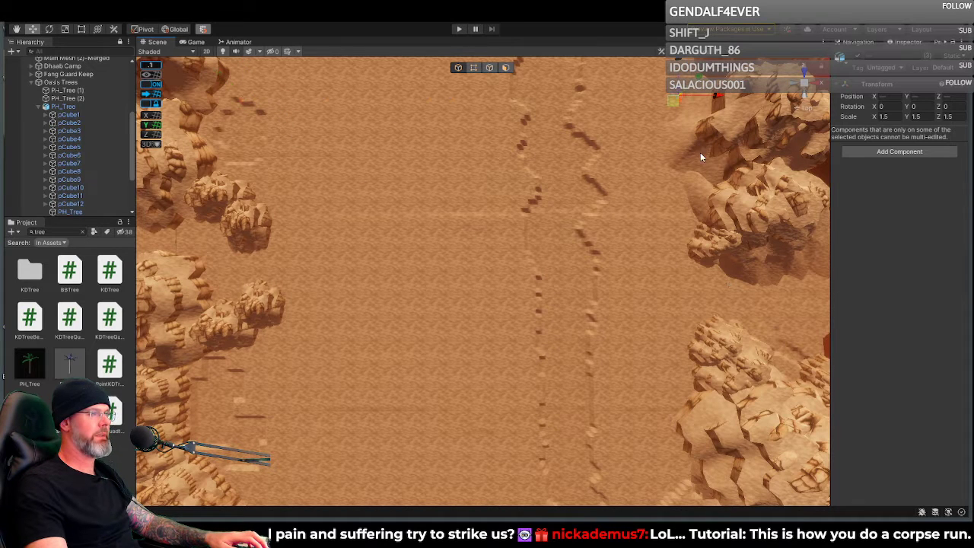
left_click_drag(688, 215, 692, 246)
left_click_drag(717, 283, 733, 284)
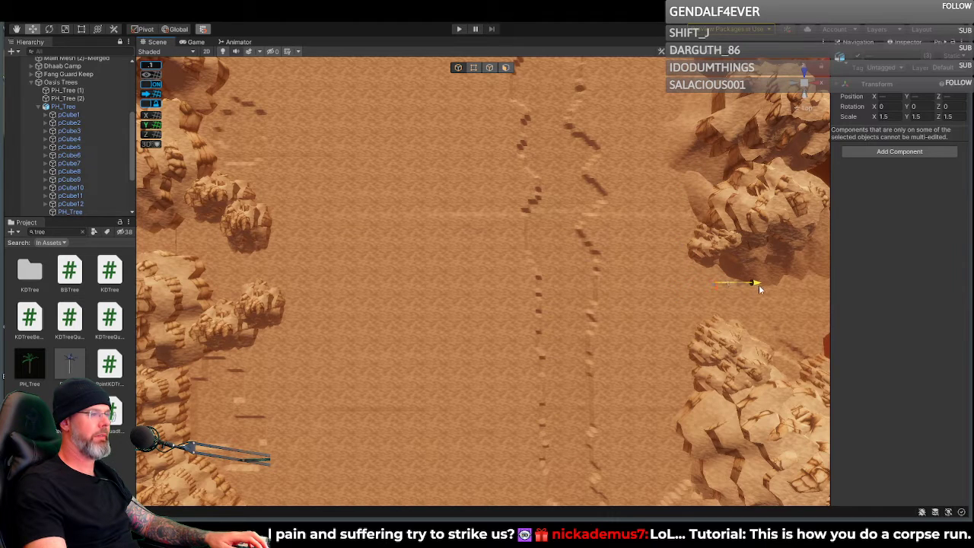
Step: Frame the relocated palm trio and shift it over to the flat-roofed buildings on the sand
key("f")
right_click_drag(738, 294, 749, 152)
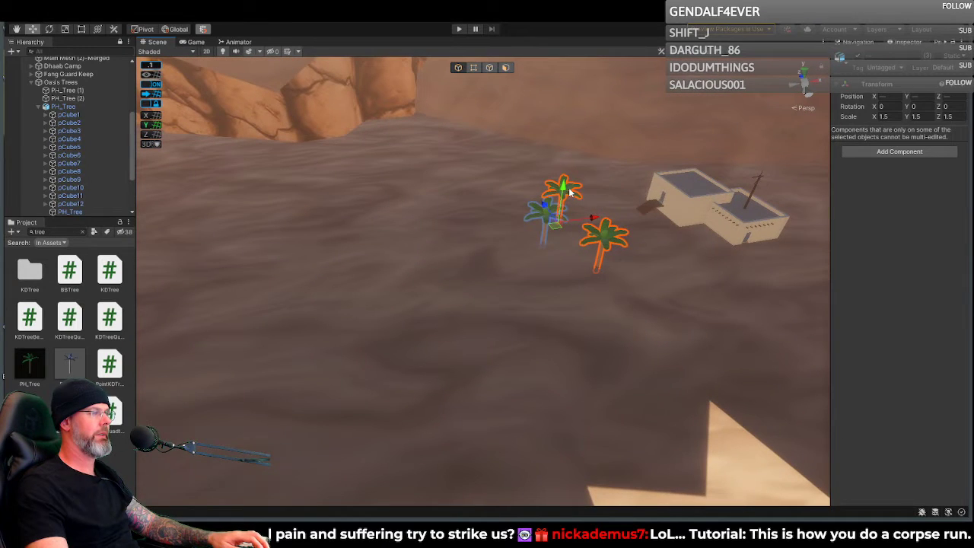
left_click_drag(565, 190, 701, 203)
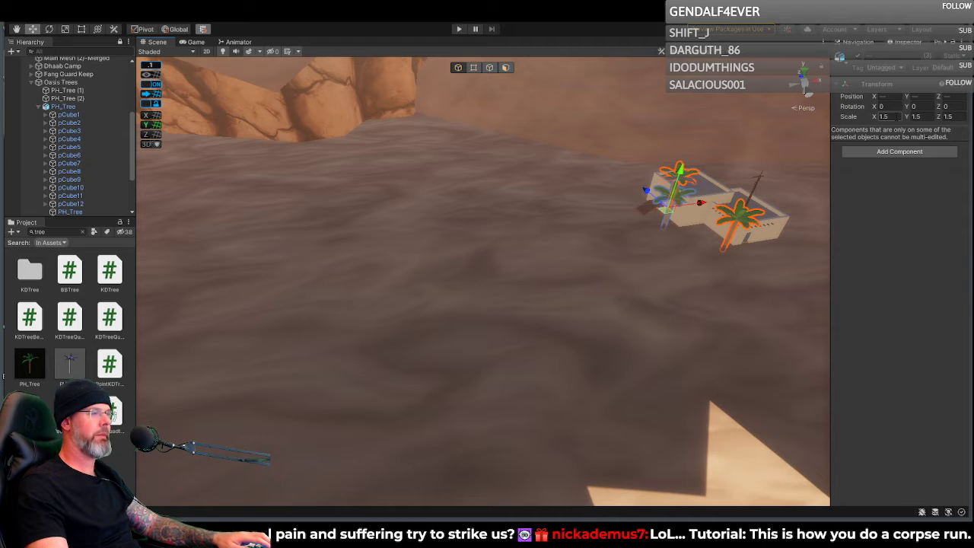
Step: Set the palm trio's scale to X 2, Y 2.5, Z 2, then spread it around the flat-roofed buildings and raise it slightly
type("2")
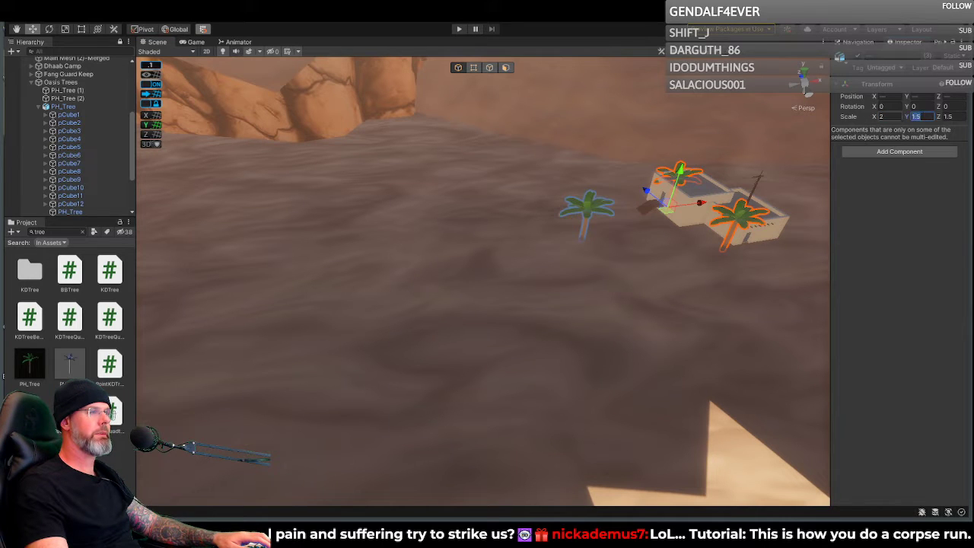
type("22")
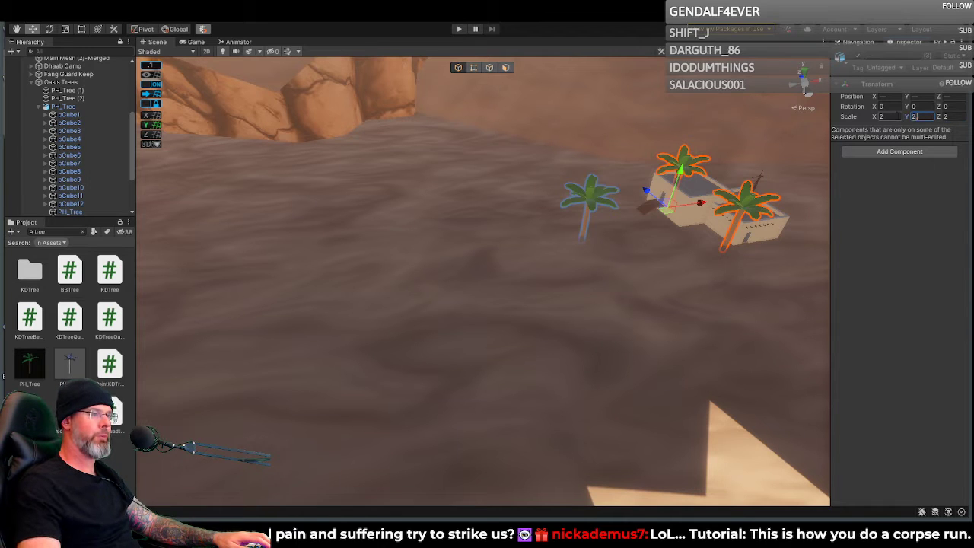
type(",5")
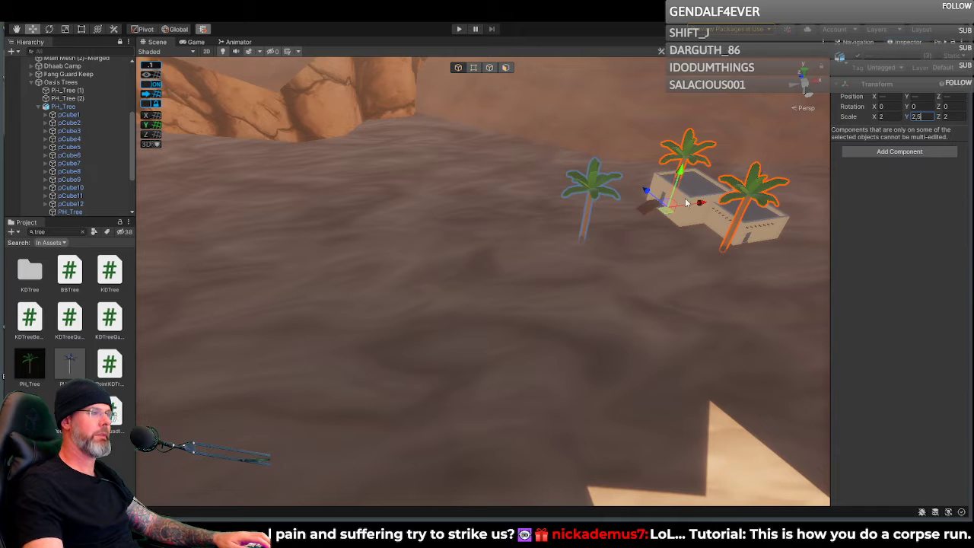
left_click_drag(701, 204, 761, 200)
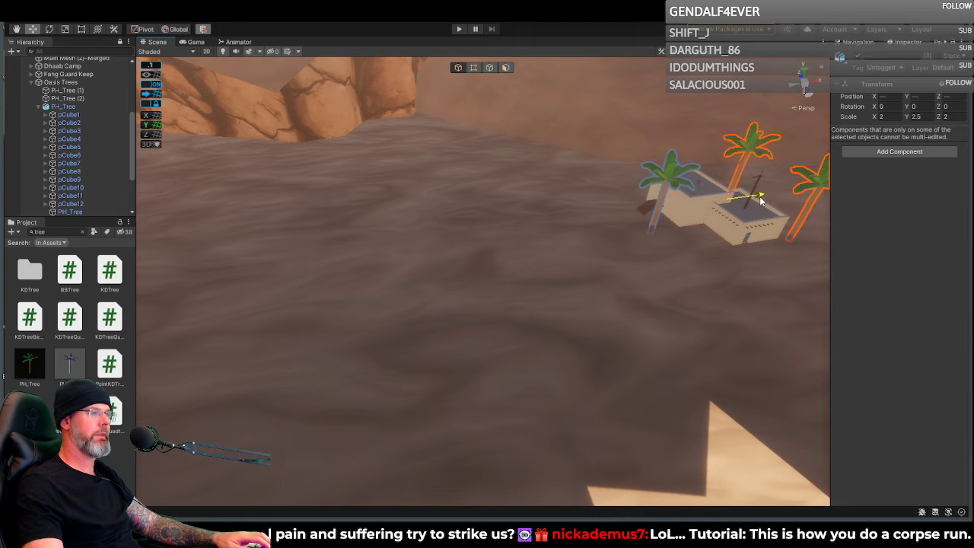
left_click_drag(741, 166, 741, 162)
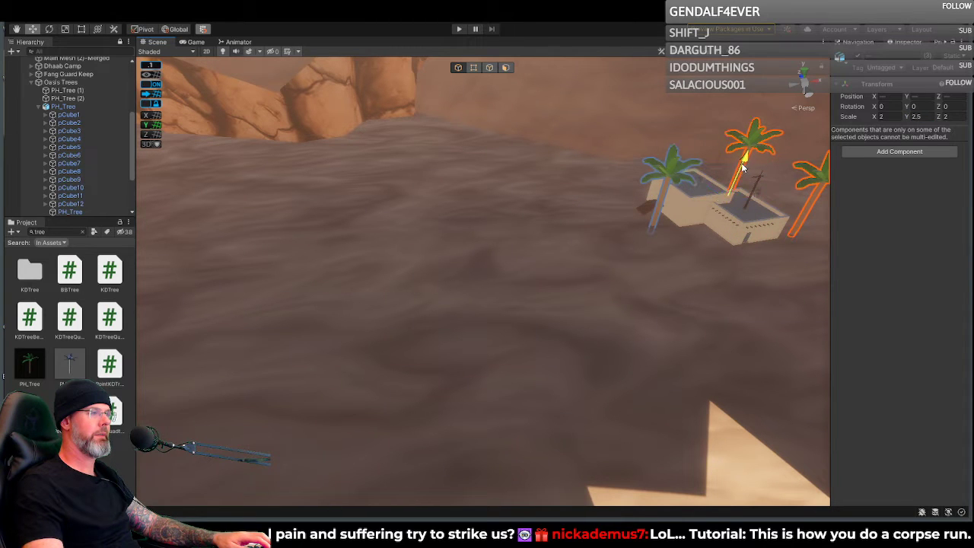
right_click_drag(742, 169, 465, 65)
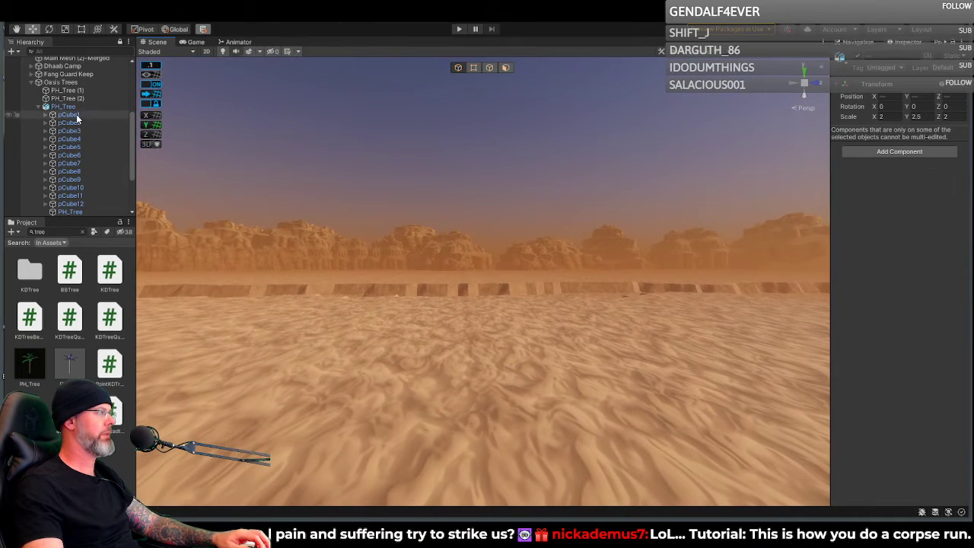
scroll(74, 117, "down", 3)
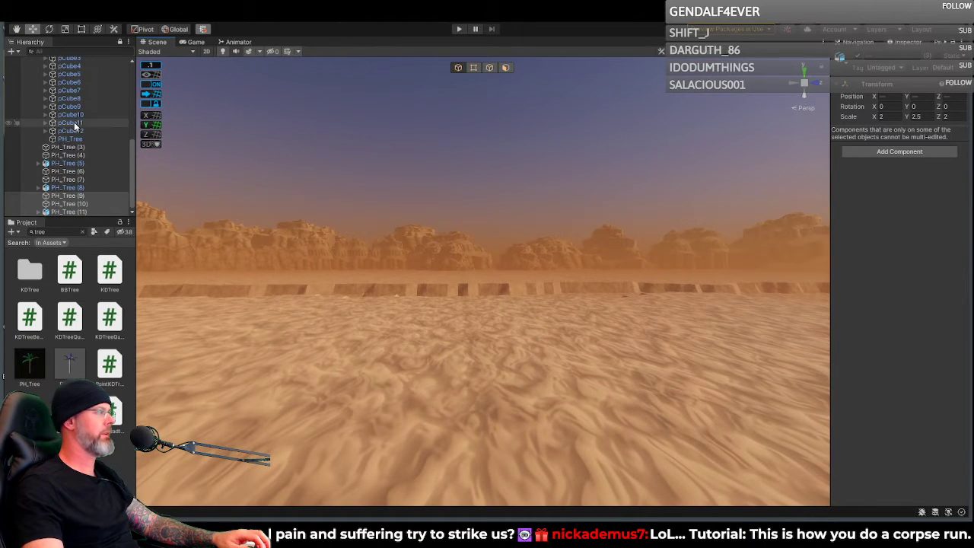
left_click(72, 188)
scroll(78, 166, "up", 1)
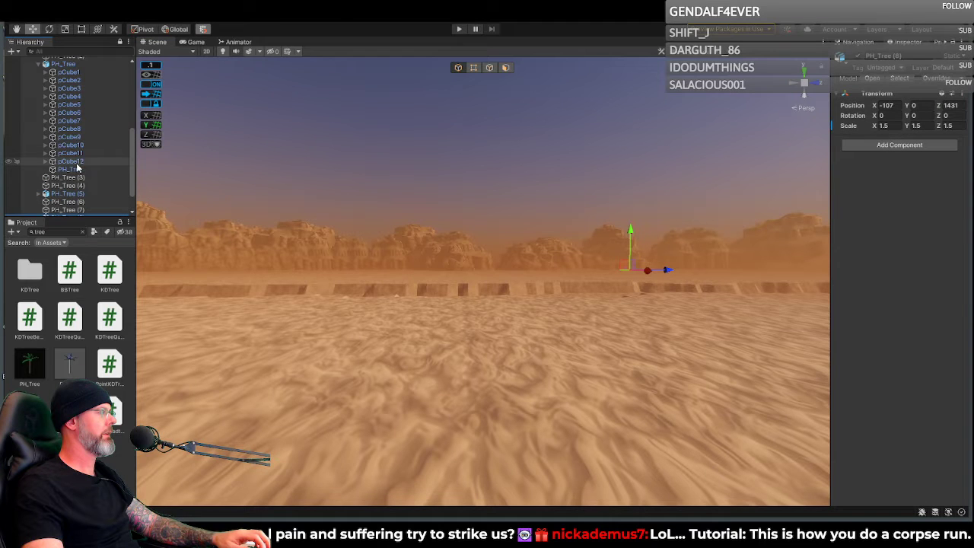
scroll(78, 168, "up", 1)
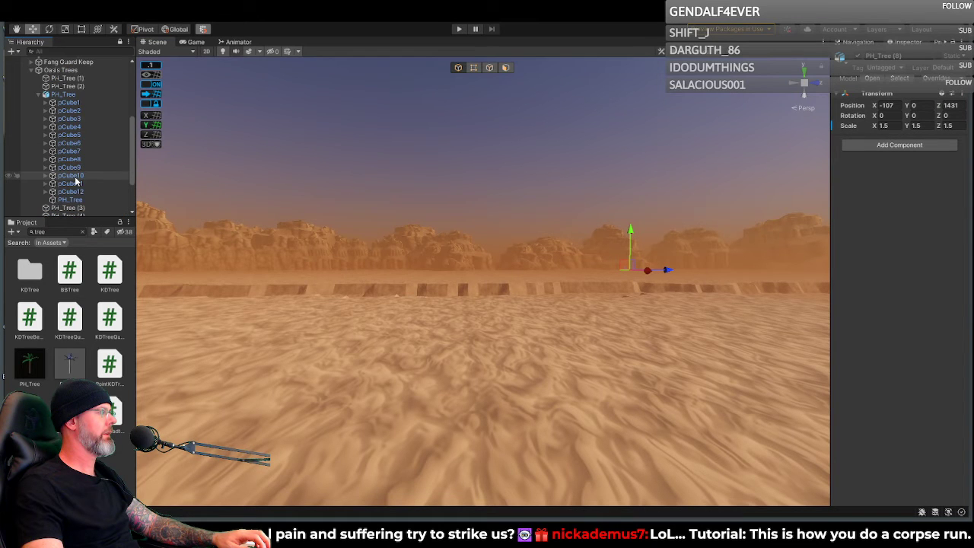
left_click(71, 79, "shift")
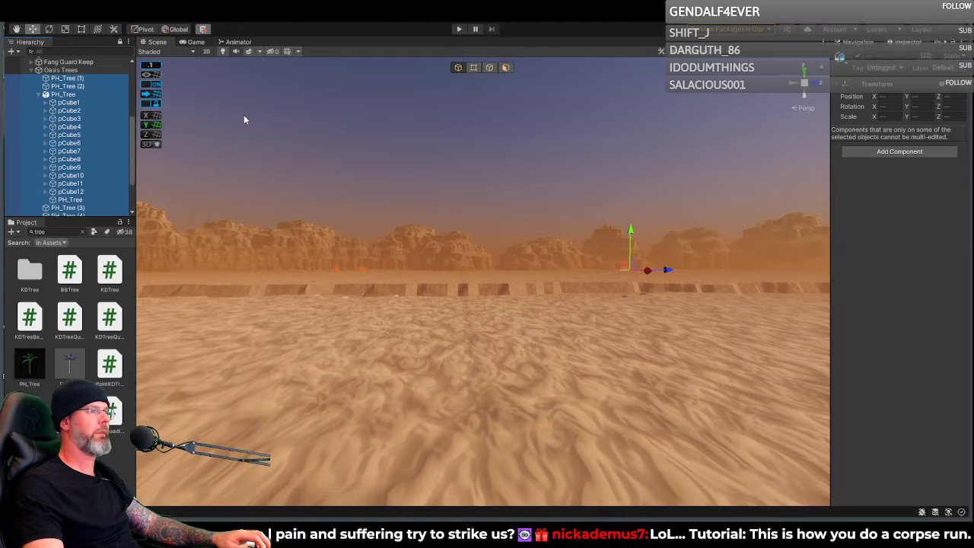
Step: Select PH_Tree (1) and PH_Tree (2) under Oasis Trees and set their scale to X 2, Y 2.5, Z 2
left_click(72, 79)
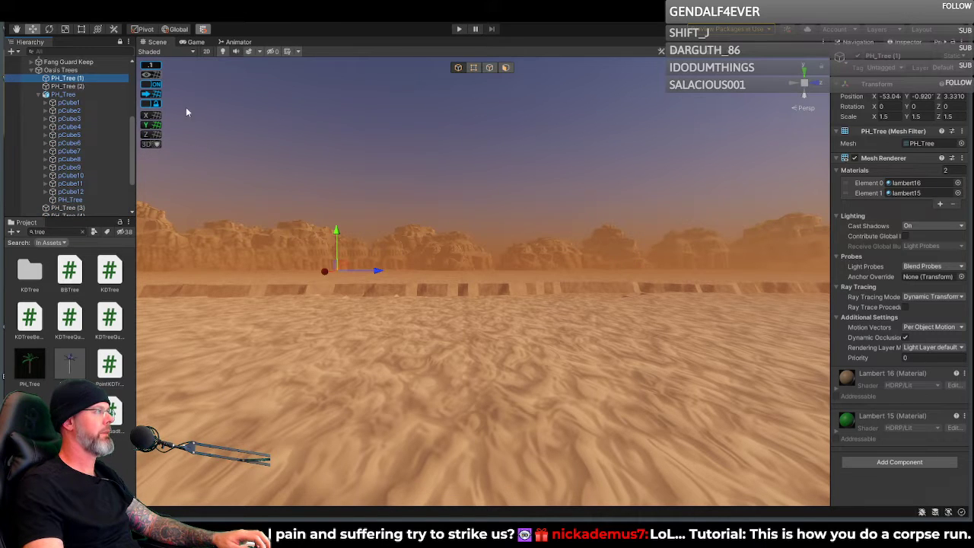
left_click(68, 85, "ctrl")
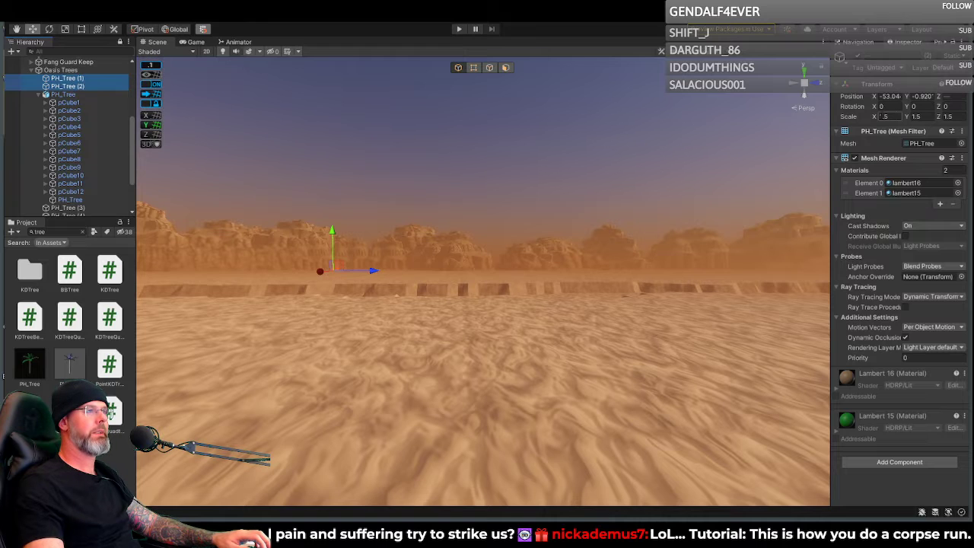
left_click(889, 116)
type("2")
key("Tab")
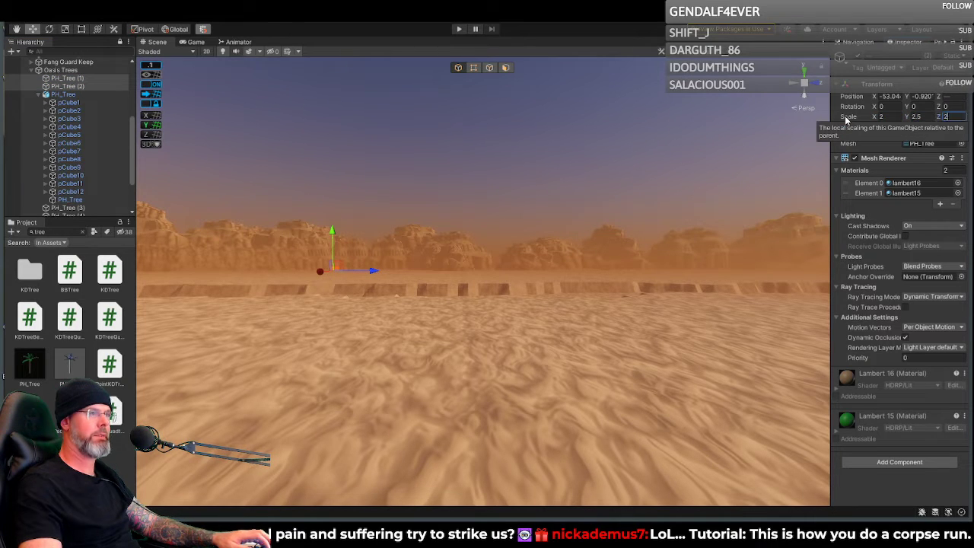
left_click(915, 106)
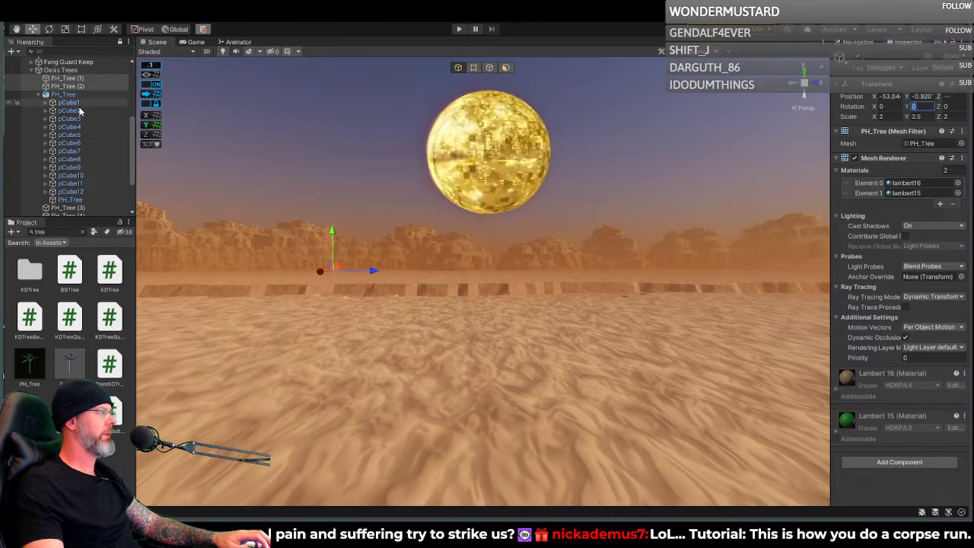
Step: Set the short PH_Tree palm in the first trio to scale X 2, Y 2.5, Z 2 and move it back beside the two taller palms
right_click_drag(379, 170, 351, 134)
key("w")
right_click_drag(502, 190, 293, 242)
left_click(445, 256)
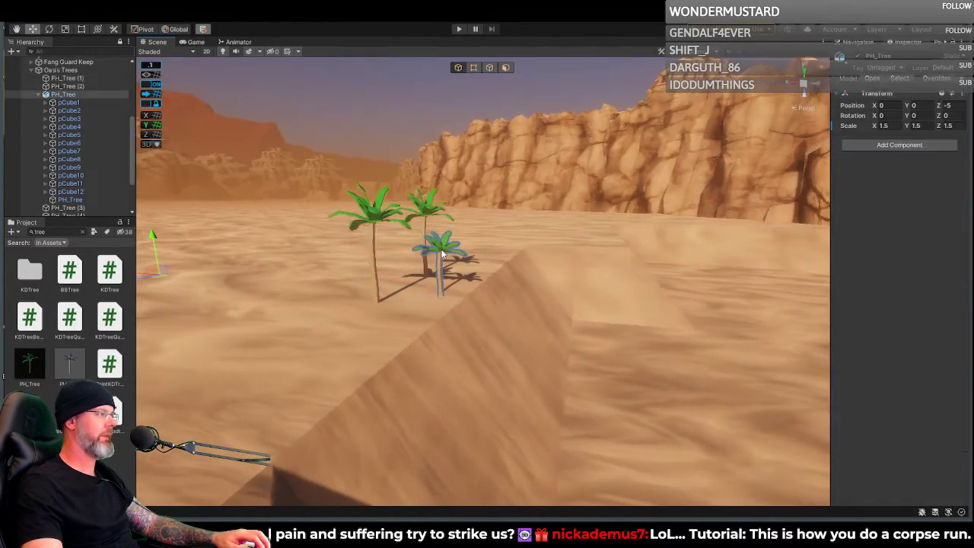
left_click(886, 126)
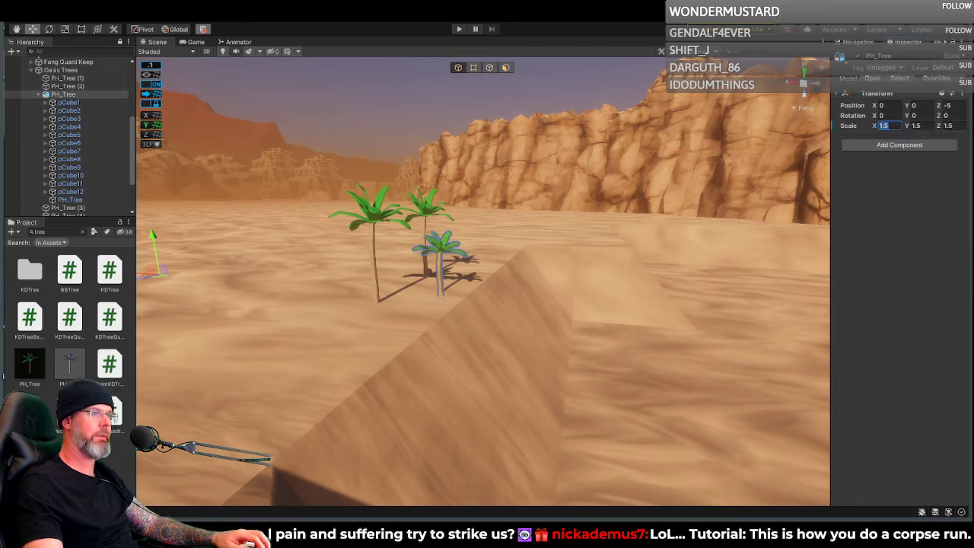
type("0")
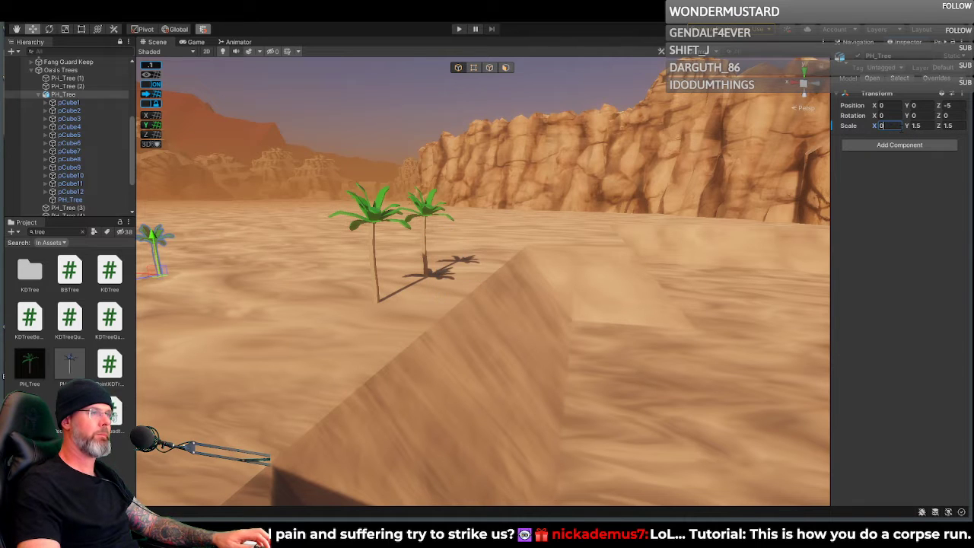
key("BackSpace")
type("2")
key("Tab")
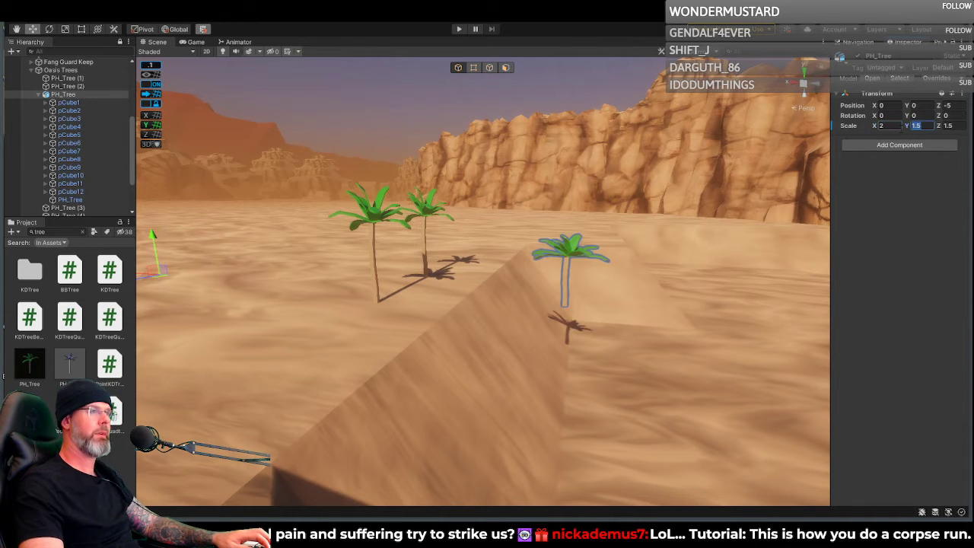
type("2")
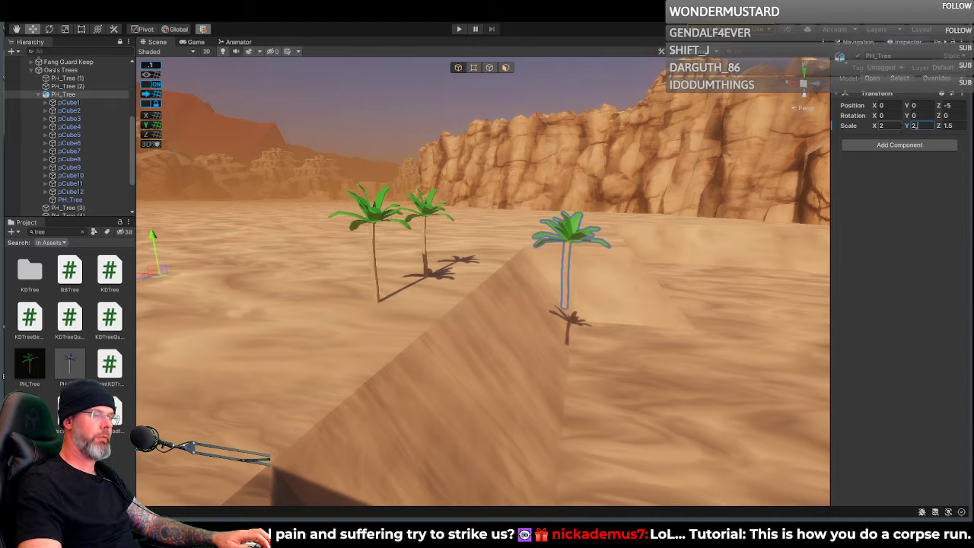
type(".5")
key("Tab")
type("2")
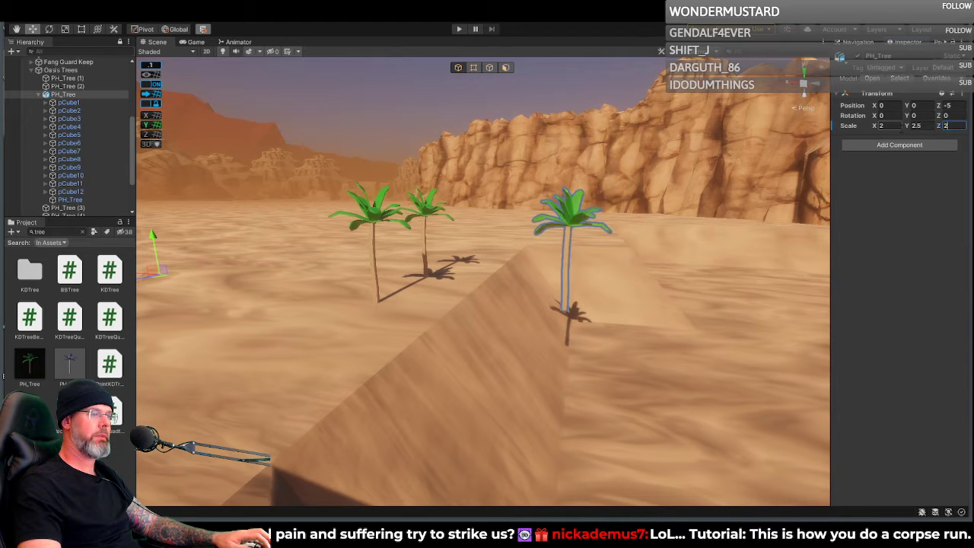
left_click(564, 246)
left_click_drag(531, 310, 417, 296)
Step: Set the palm trio on the sand by the nearer pit edge to scale X 2, Y 2.5, Z 2 and shift it away from the edge
right_click_drag(416, 295, 400, 316)
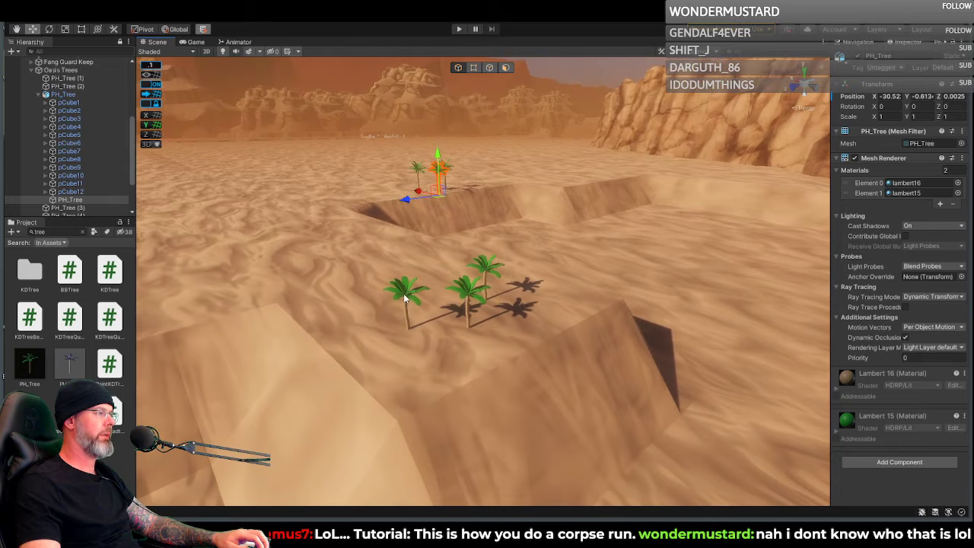
left_click(404, 299)
left_click(467, 294, "shift")
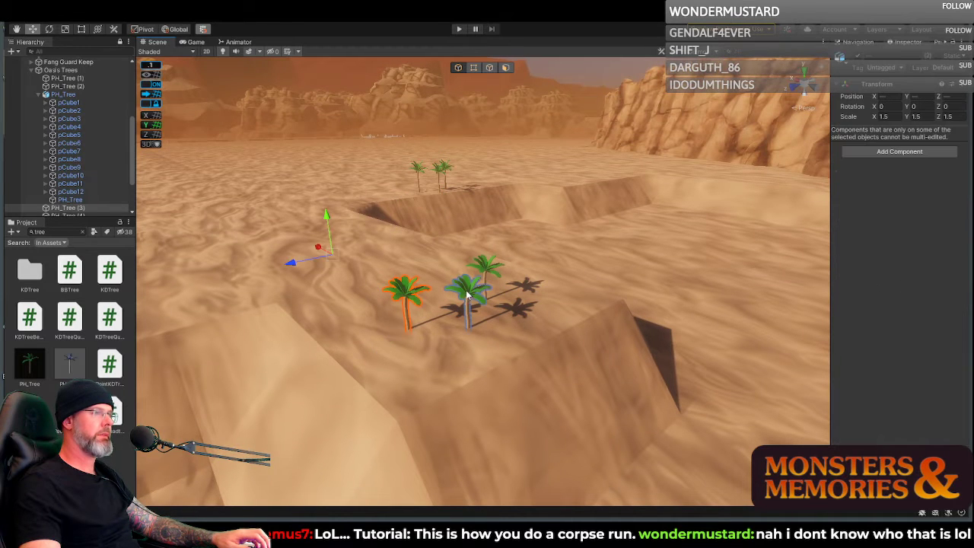
left_click(487, 264, "shift")
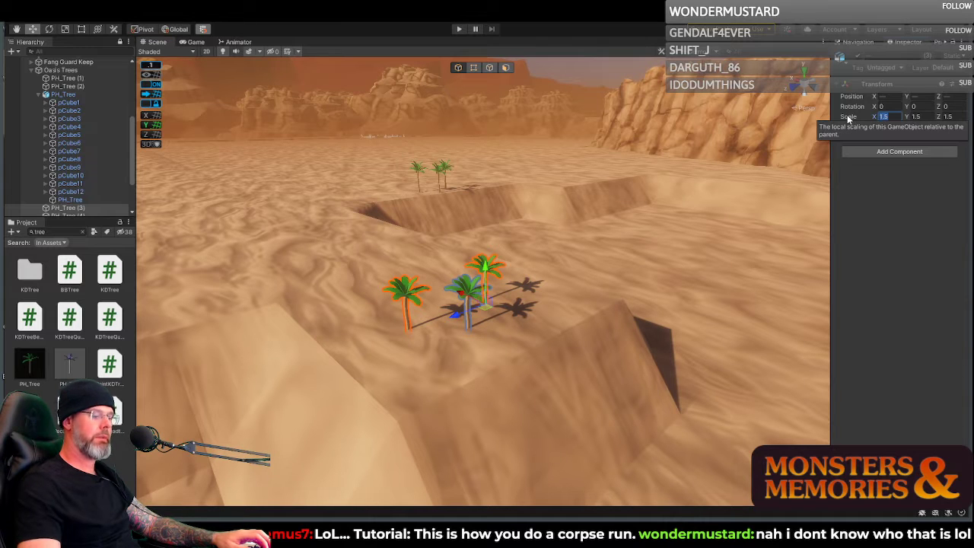
type("2")
key("Tab")
key("Tab")
type("2")
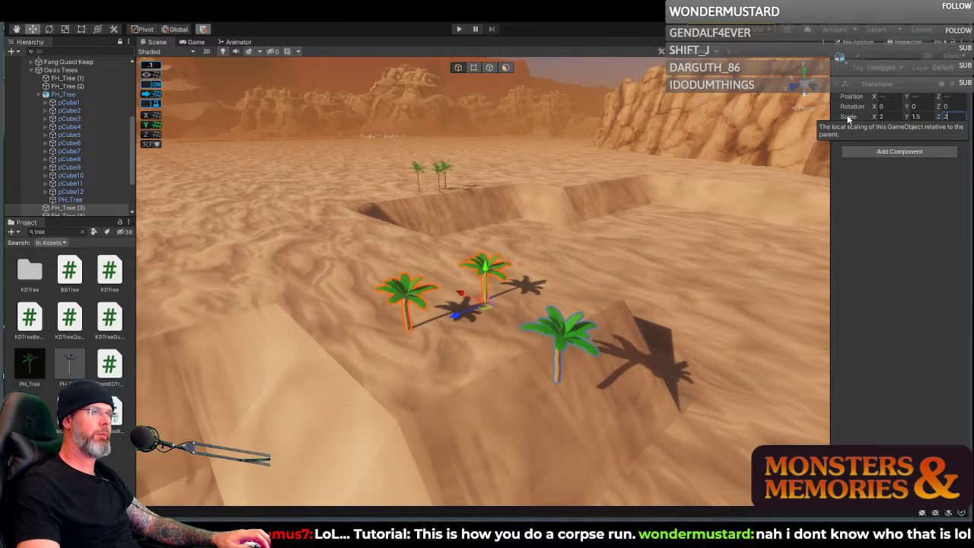
key("shift+Tab")
type("2")
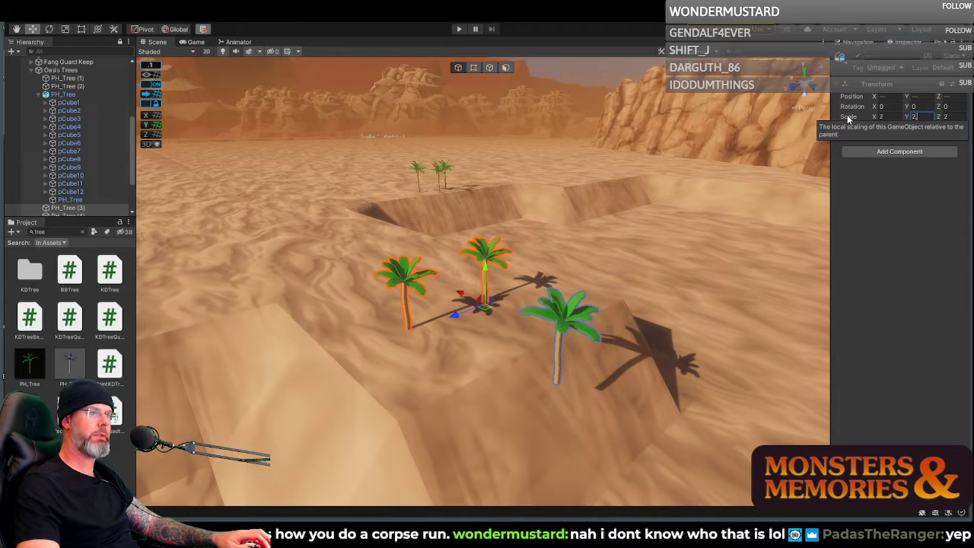
type(".5")
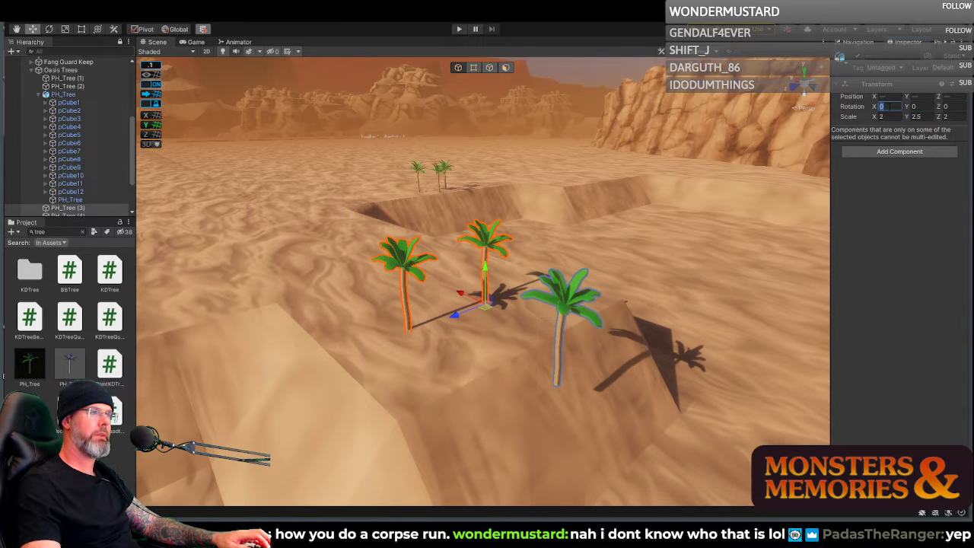
scroll(426, 283, "down", 3)
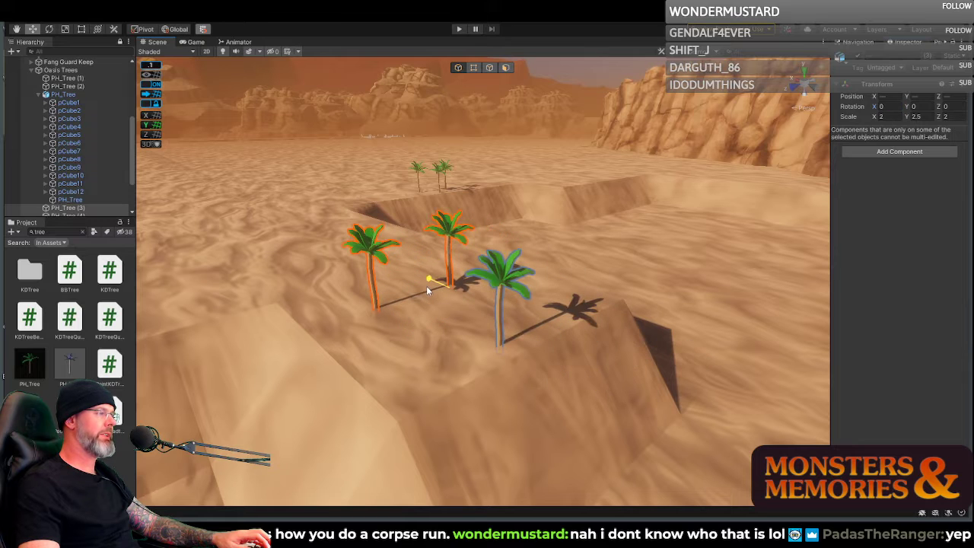
left_click_drag(440, 265, 442, 251)
Step: Select all three palms of the trio near the shadowed cliffs and set their scale to X 2, Y 2.5, Z 2
right_click_drag(508, 269, 595, 249)
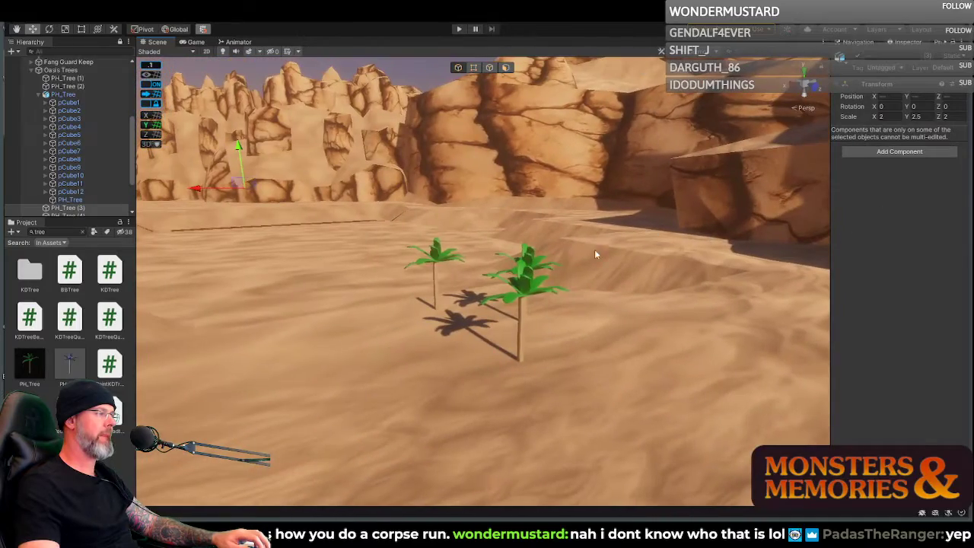
left_click(520, 294)
right_click_drag(528, 289, 491, 272)
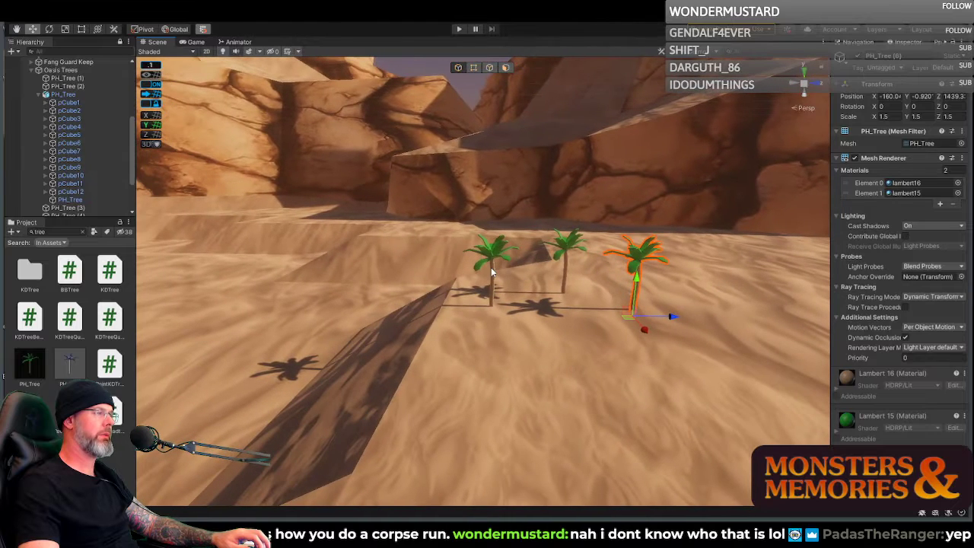
left_click(491, 271, "shift")
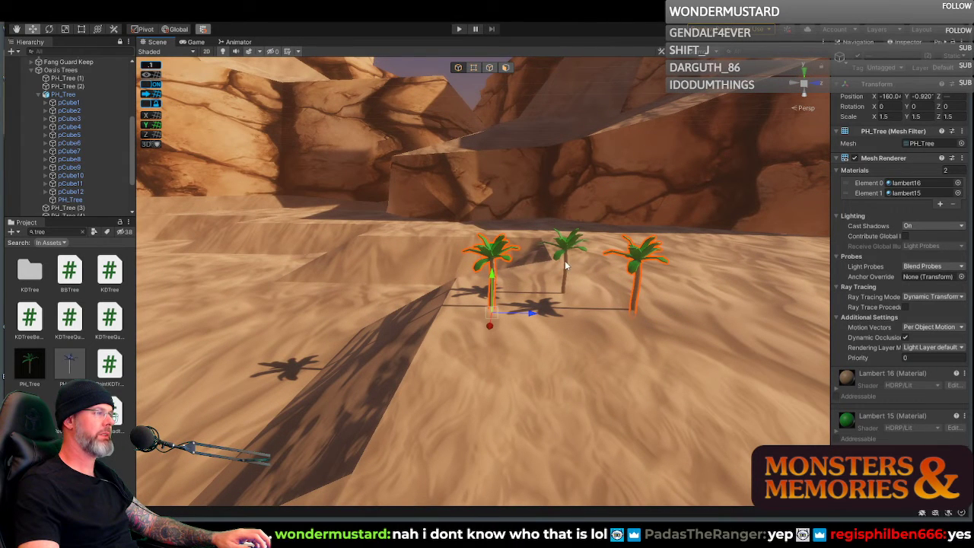
left_click(564, 264, "shift")
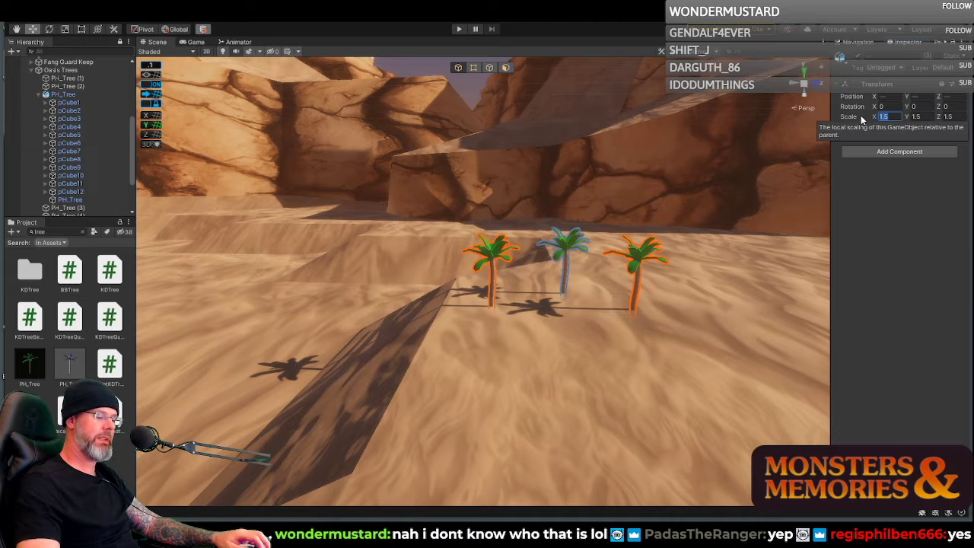
type("2")
key("Tab")
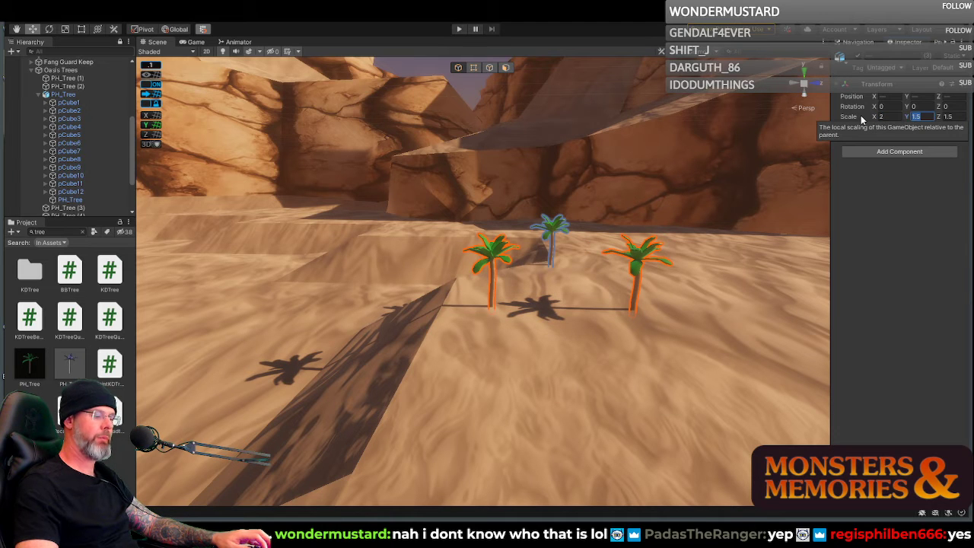
type("2.5")
key("Tab")
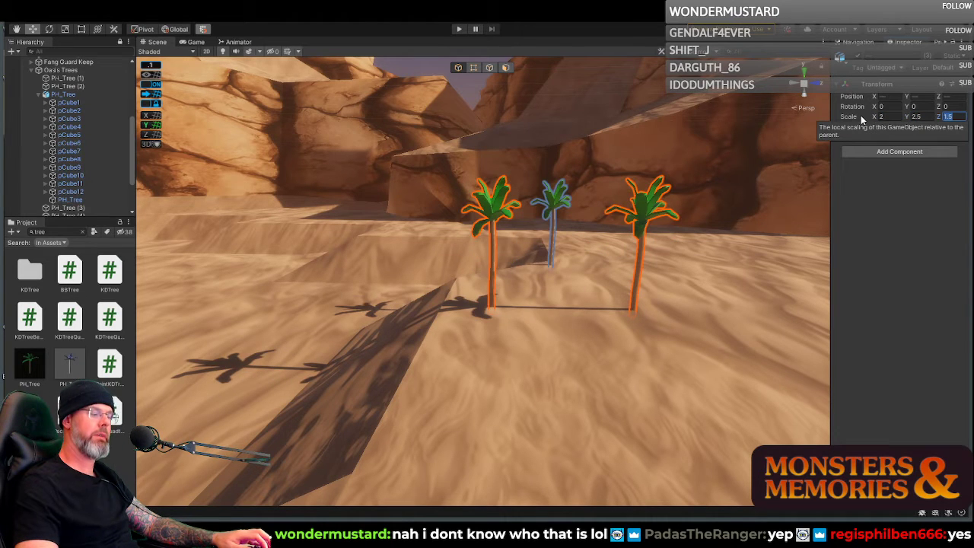
type("2")
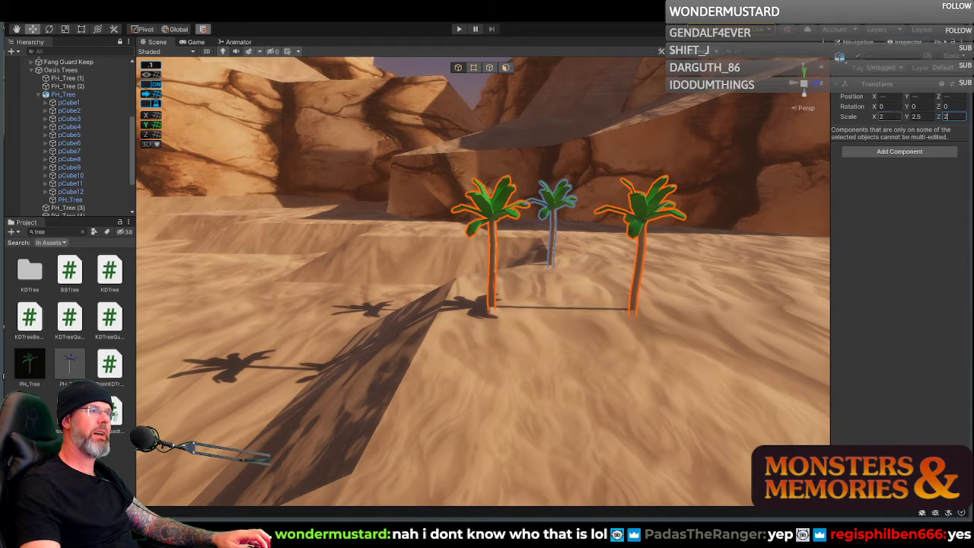
right_click_drag(619, 185, 590, 201)
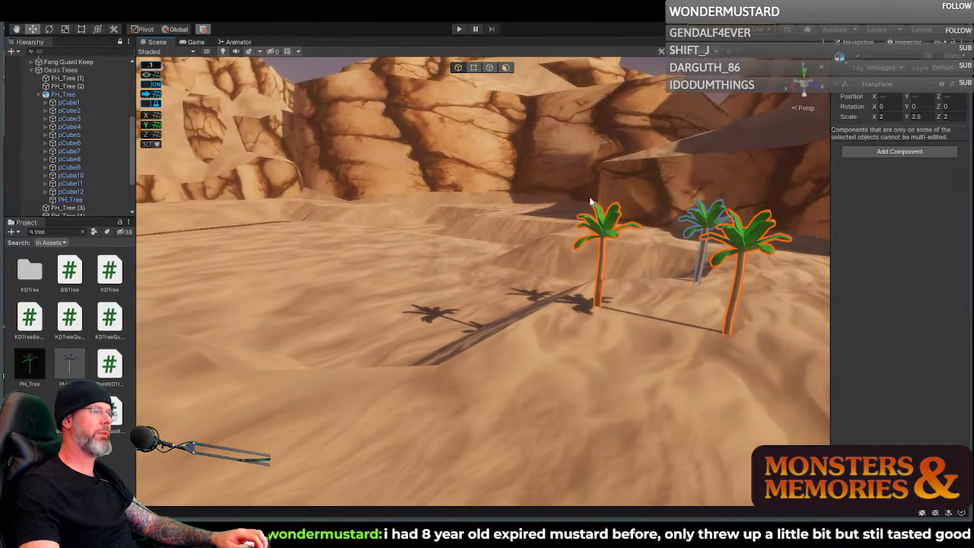
left_click(602, 237)
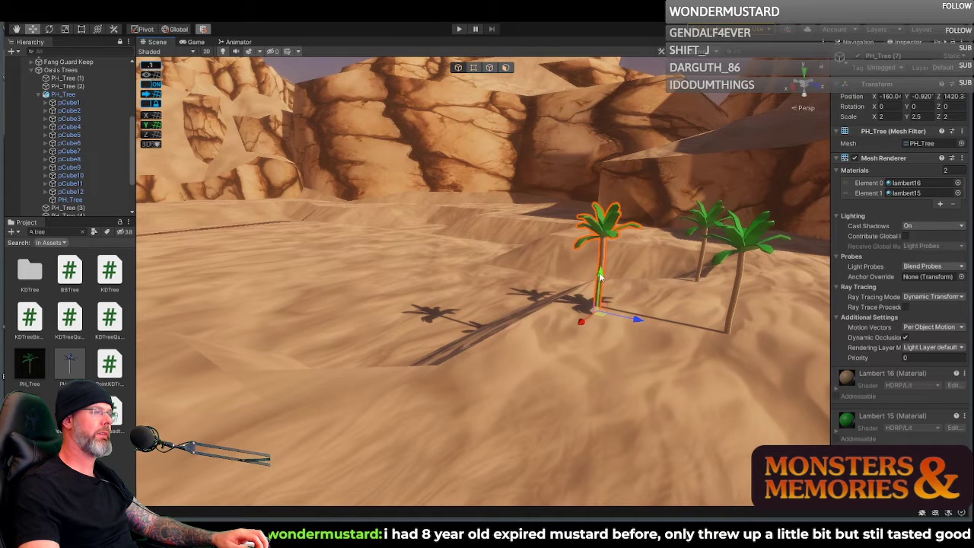
right_click_drag(682, 225, 650, 120)
key("w")
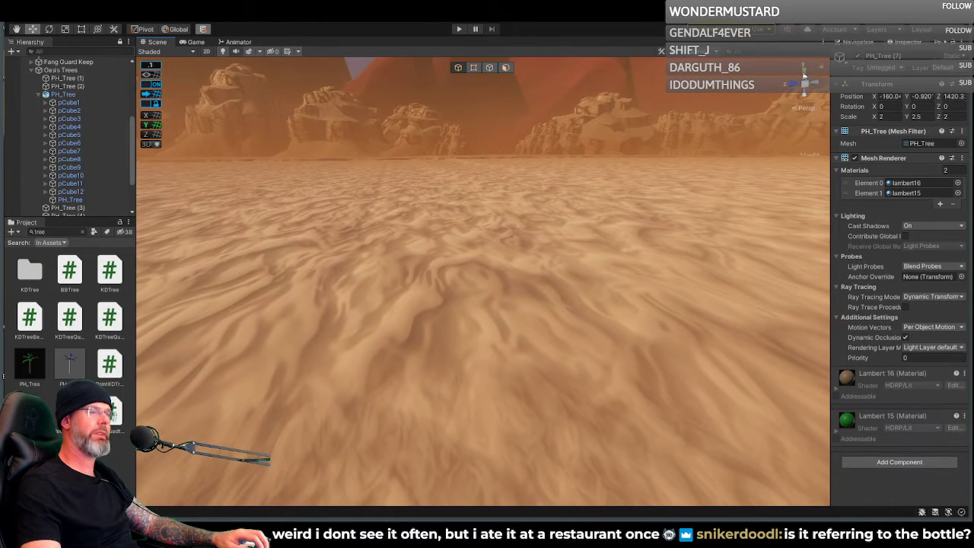
Step: From a top-down view, move the two northernmost rock formations on the canyon's east side outward, away from the sand terrain
left_click(804, 72)
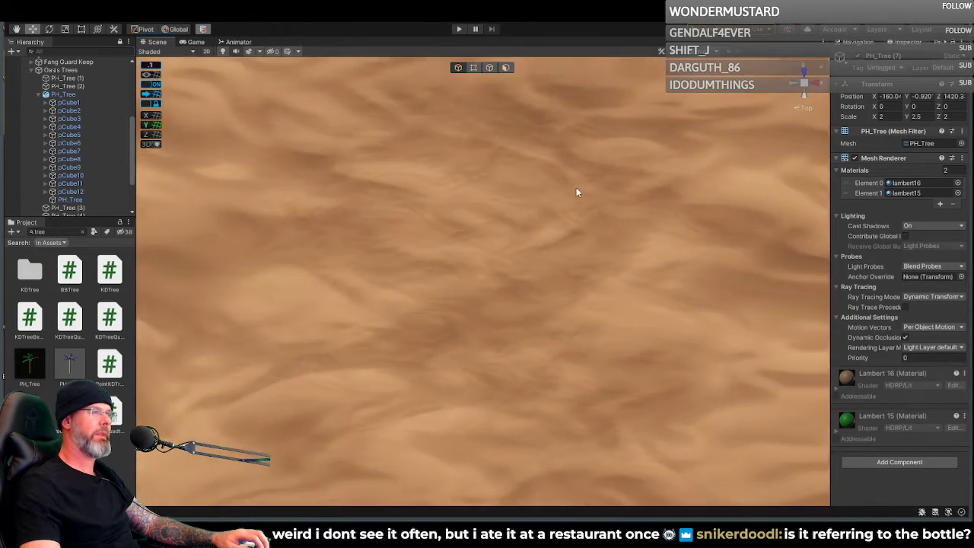
scroll(563, 177, "down", 10)
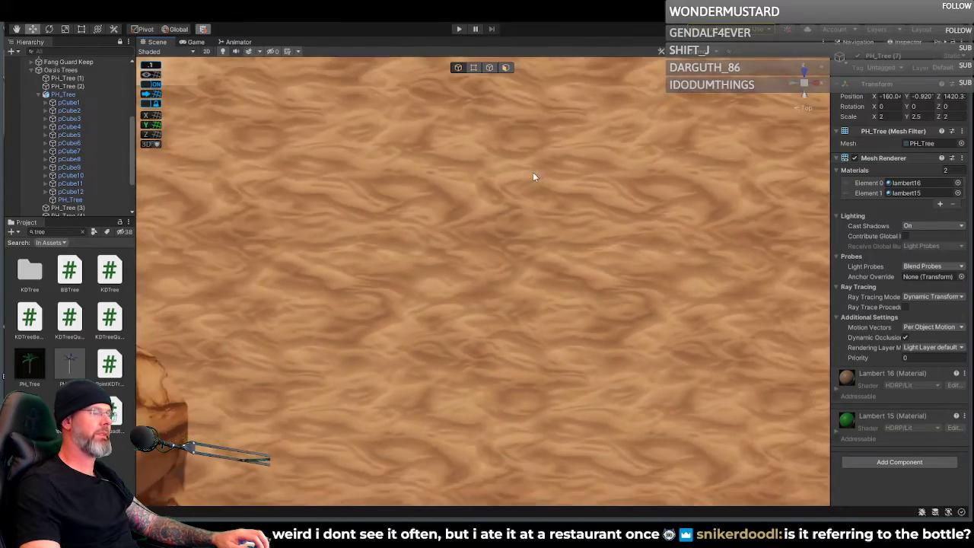
scroll(500, 176, "down", 10)
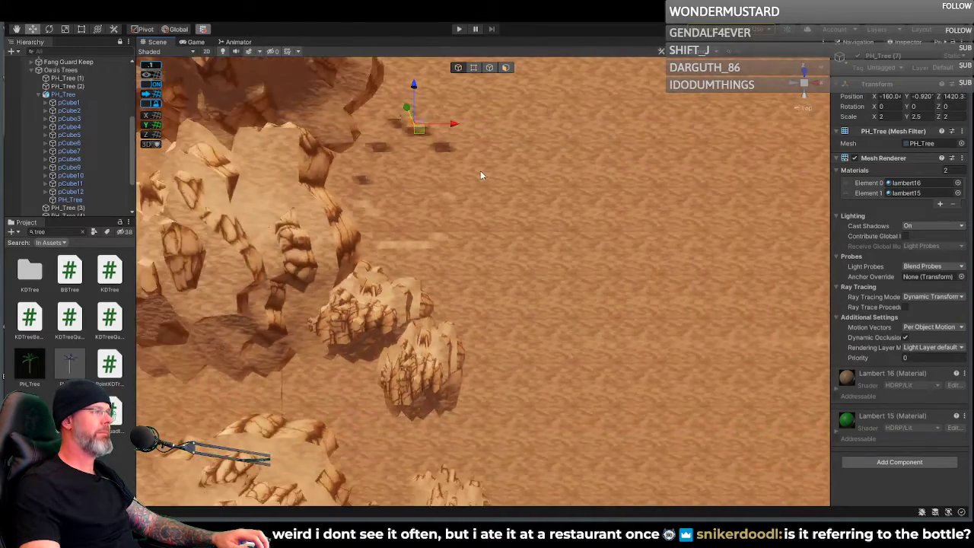
scroll(473, 171, "down", 5)
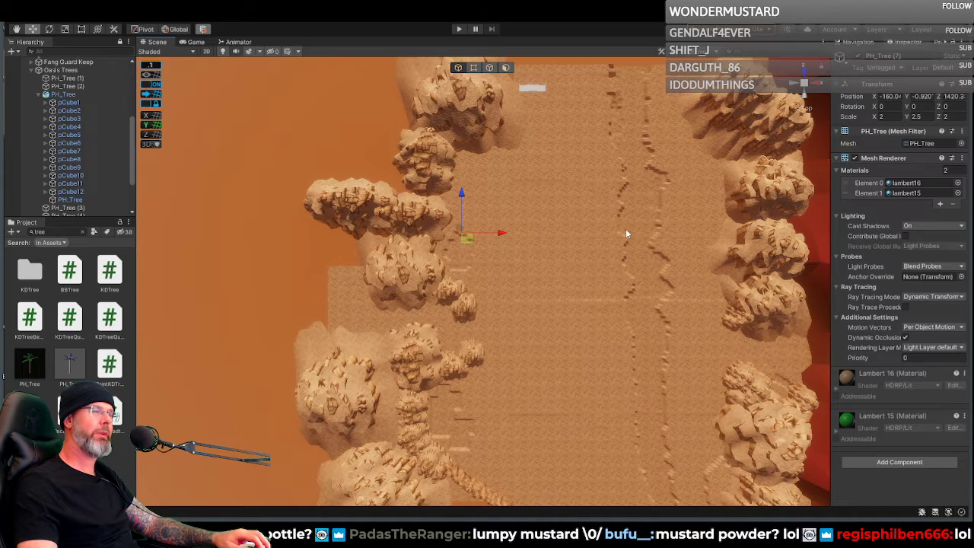
middle_click_drag(626, 233, 596, 238)
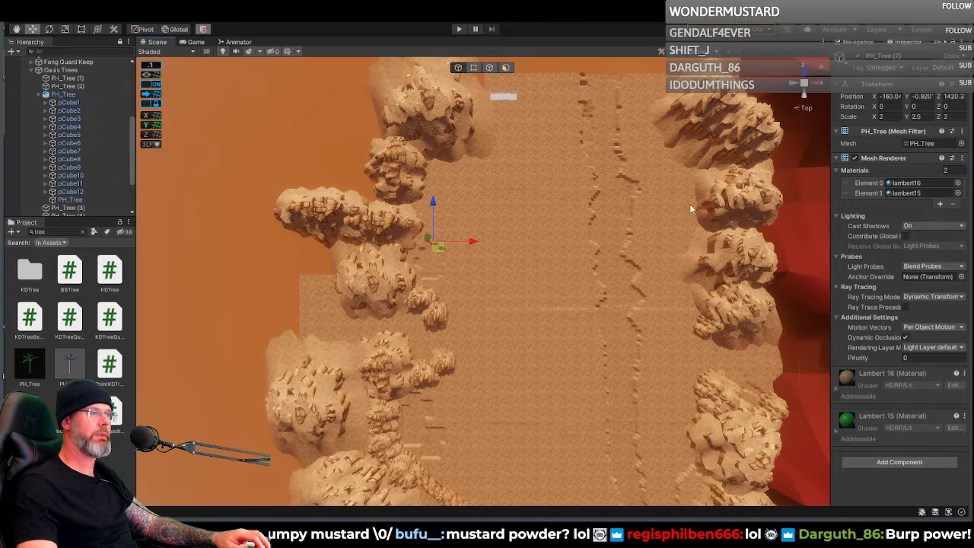
left_click(714, 185)
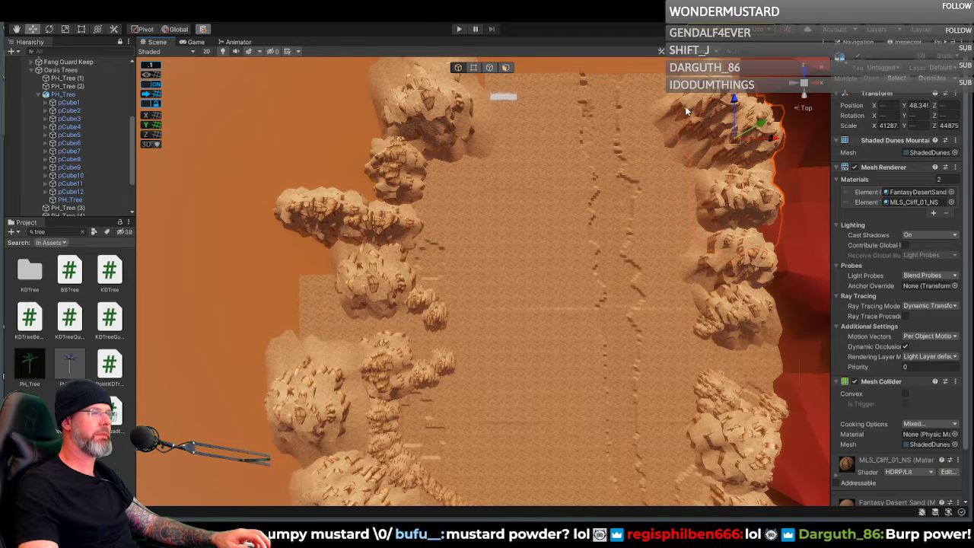
left_click_drag(741, 113, 759, 135)
left_click(759, 199)
left_click_drag(791, 203, 766, 171)
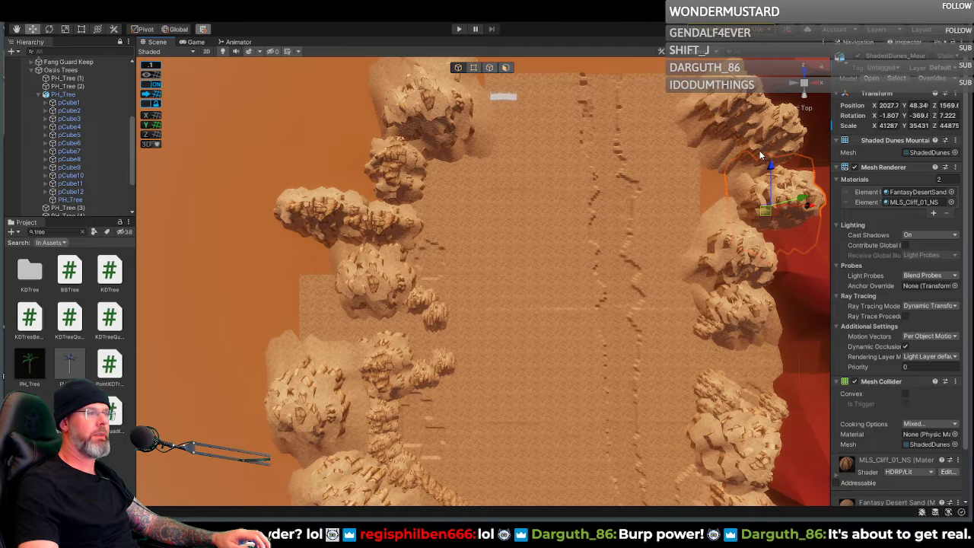
Step: Nudge the second east-side rock formation slightly back west and move the third one outward to about X 1959
left_click(718, 237)
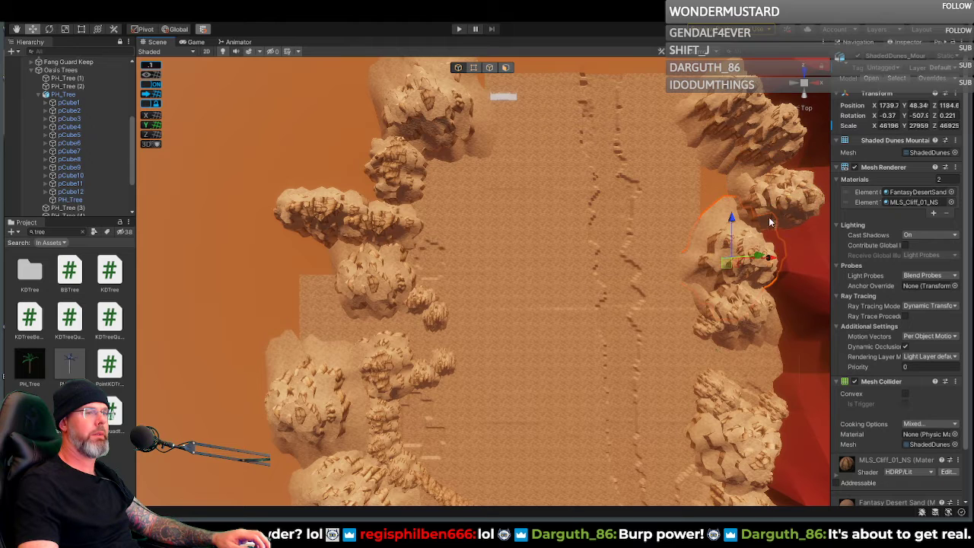
left_click(791, 205)
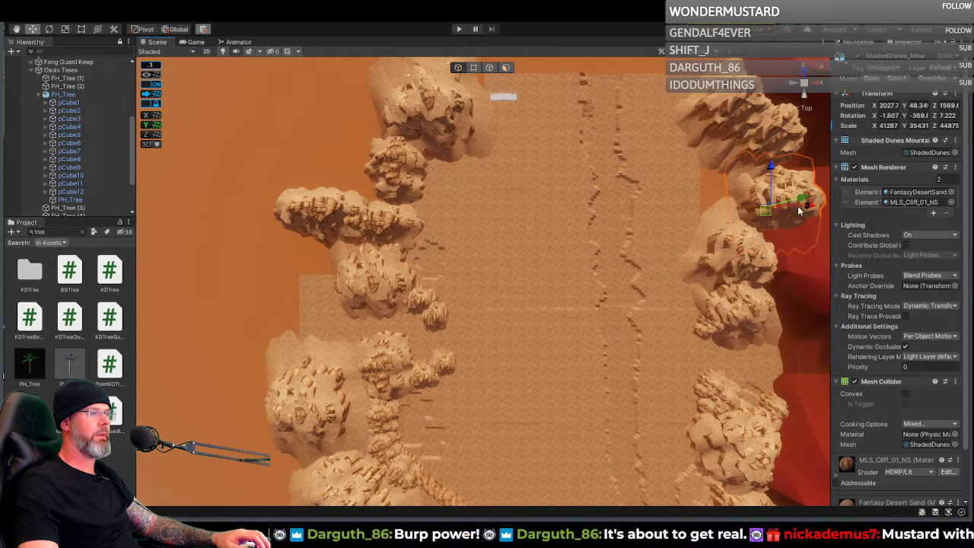
left_click_drag(799, 211, 784, 206)
left_click(742, 252)
mouse_move(770, 259)
left_mouse_down()
mouse_move(804, 257)
mouse_move(784, 253)
left_mouse_up()
Step: Scale the third east-side rock formation to about 47143 in X and 58568 in Z
key("e")
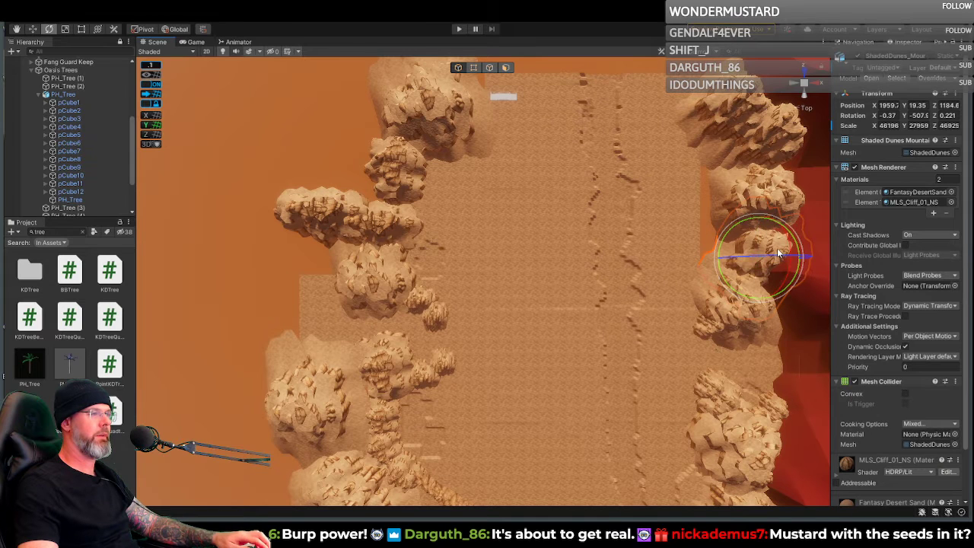
key("r")
left_click_drag(725, 236, 718, 238)
mouse_move(738, 294)
left_mouse_down()
mouse_move(727, 314)
mouse_move(731, 303)
left_mouse_up()
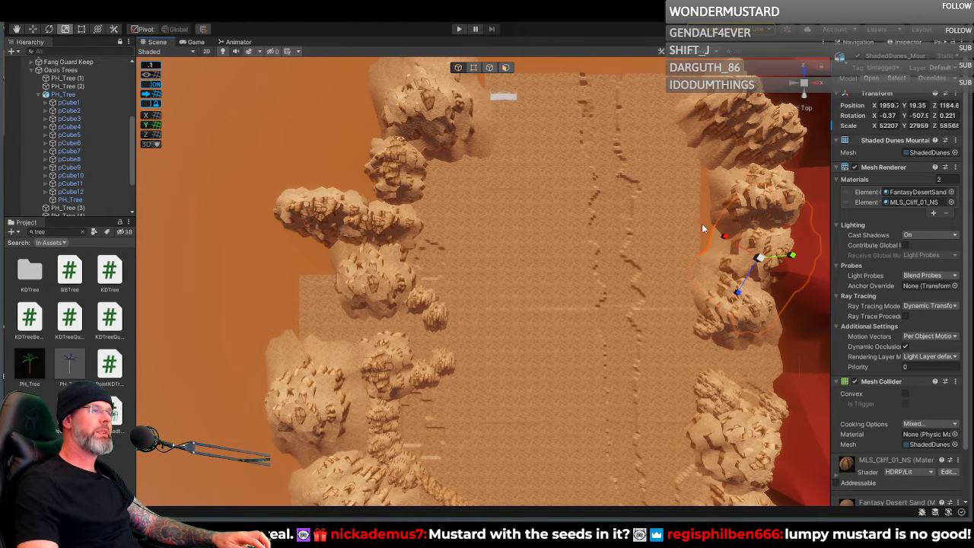
left_click_drag(725, 241, 731, 243)
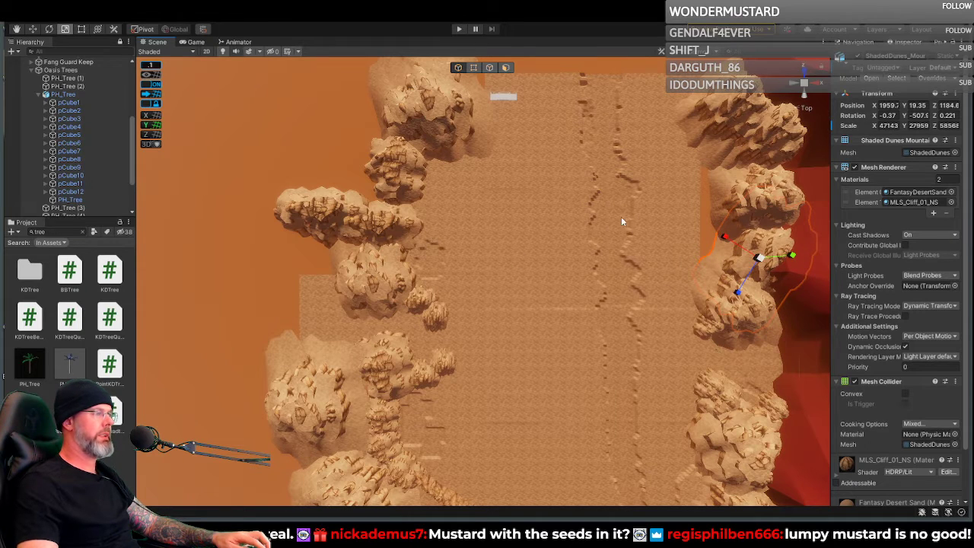
Step: Select the rectangular block of faces along the east edge of Main Mesh (2) and activate the Move tool
left_click(658, 159)
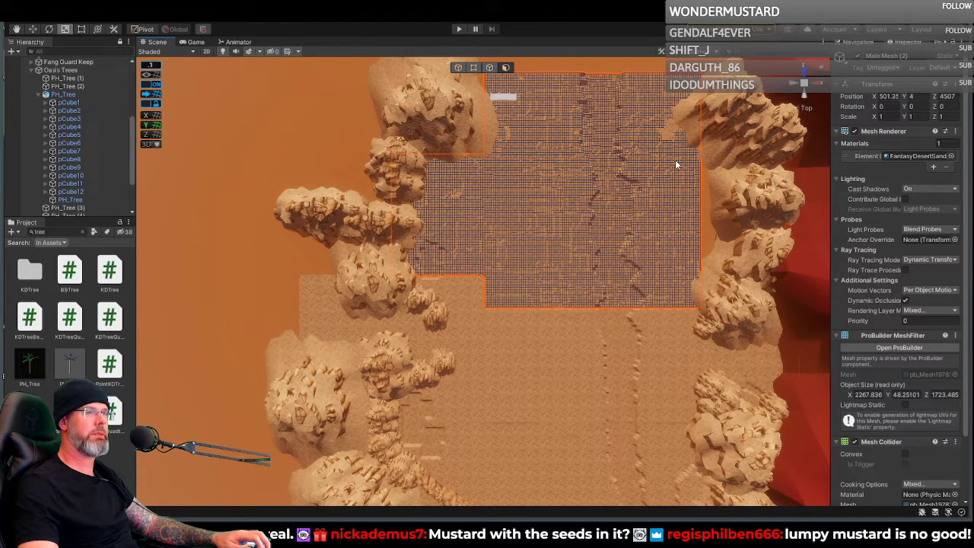
scroll(675, 164, "down", 1)
middle_click_drag(675, 164, 637, 171)
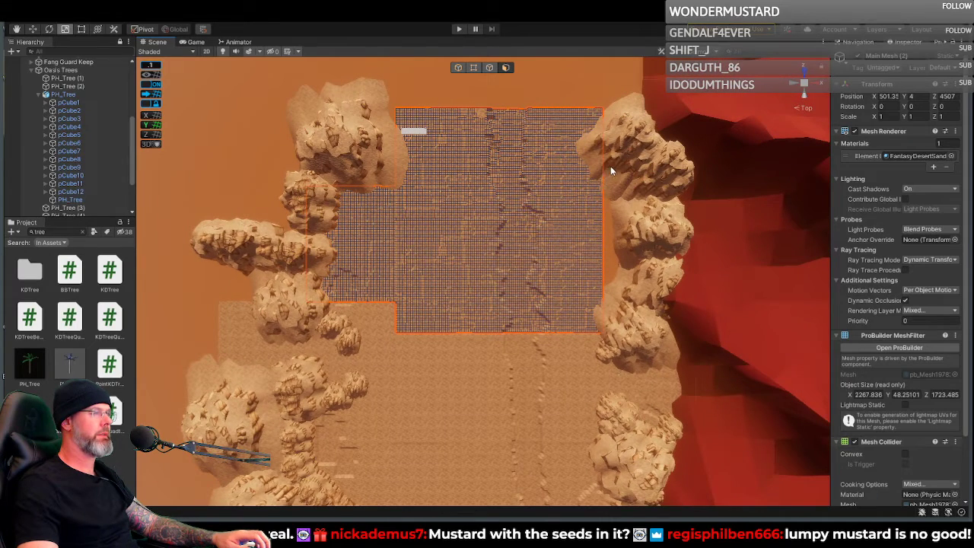
left_click_drag(565, 164, 609, 256)
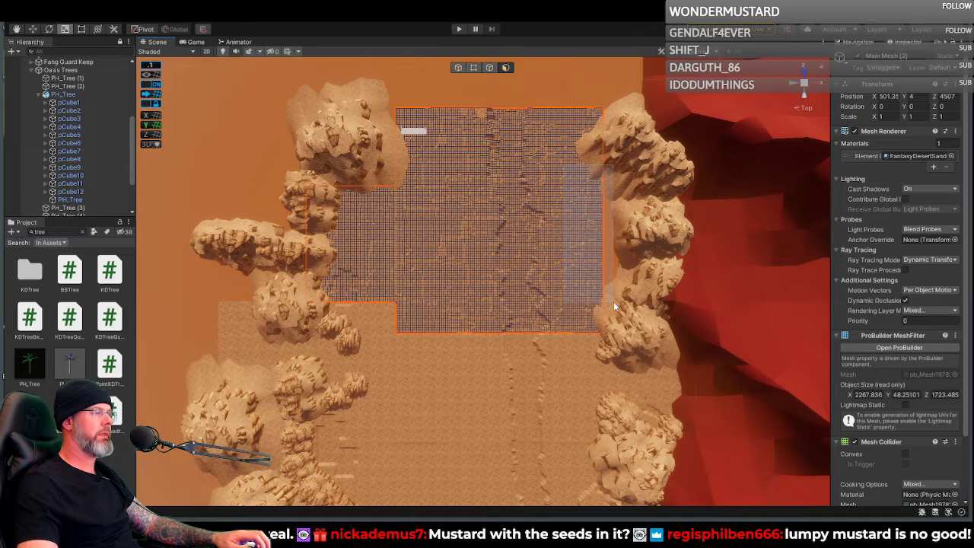
left_click_drag(613, 303, 614, 304)
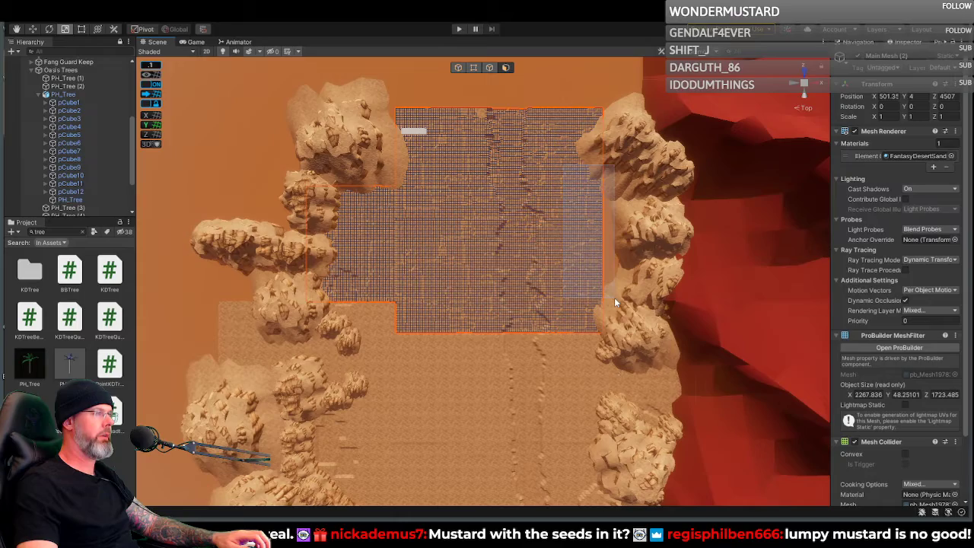
left_click_drag(615, 299, 614, 299)
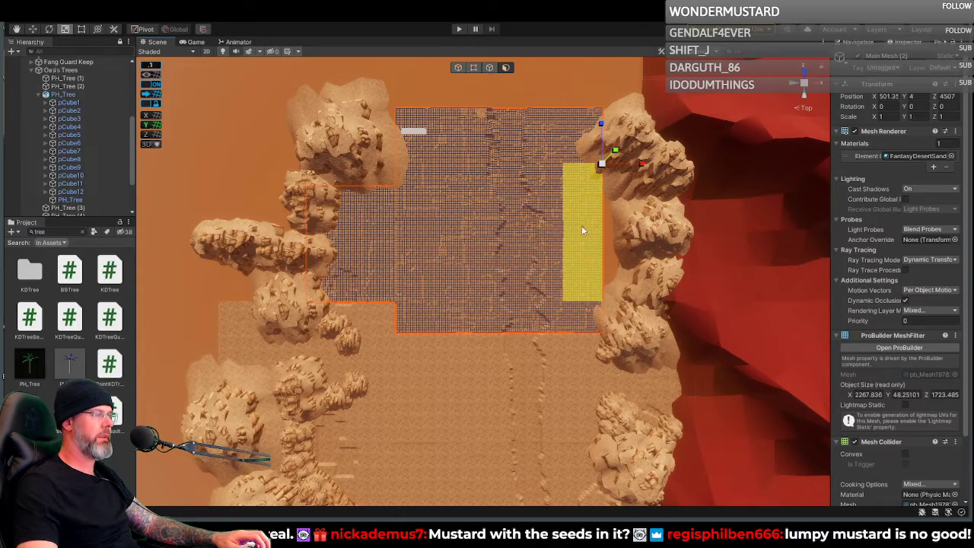
scroll(595, 233, "up", 4)
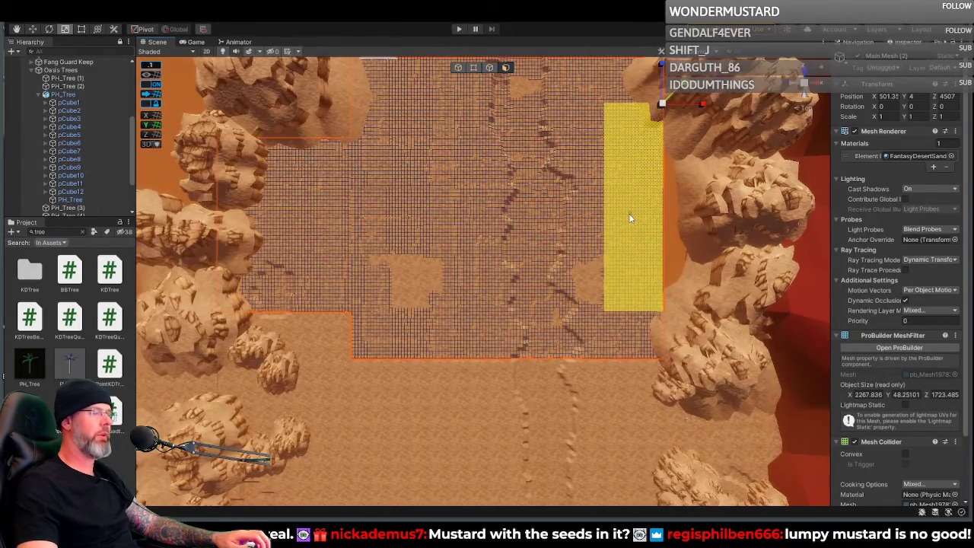
scroll(628, 213, "up", 2)
middle_click_drag(623, 214, 591, 234, "shift")
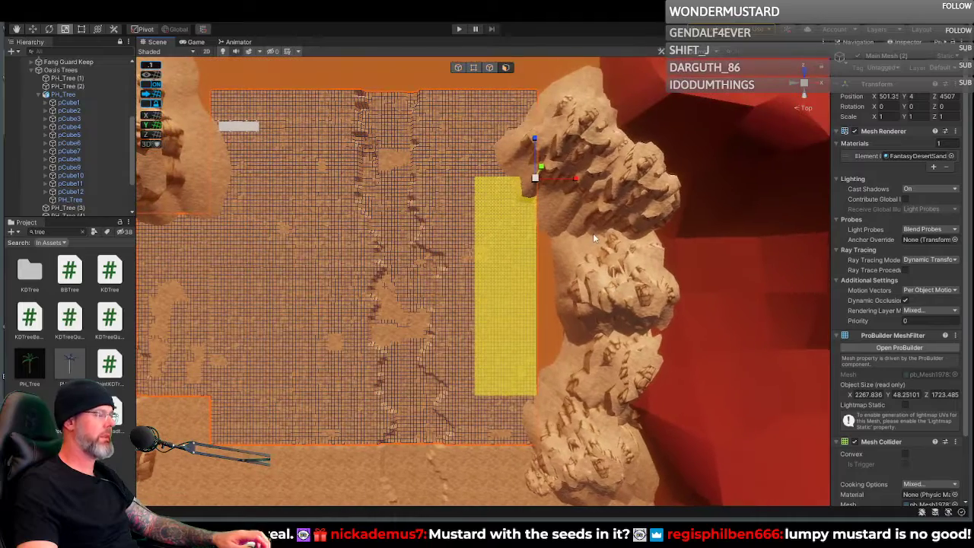
key("w")
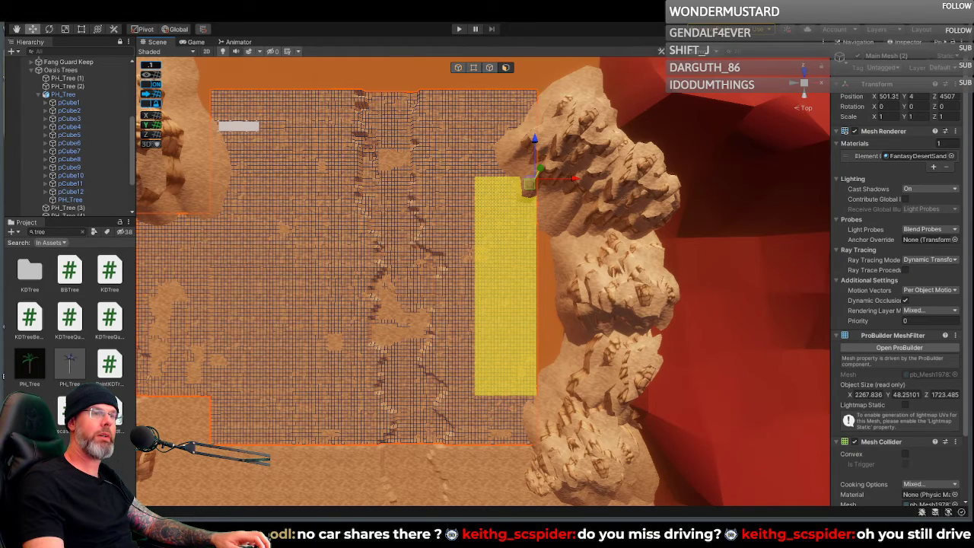
Step: Switch to the browser with the bullitt bike image results, enlarge its window and preview the olive-green Larry vs Harry cargo bike
left_click_drag(973, 68, 554, 34)
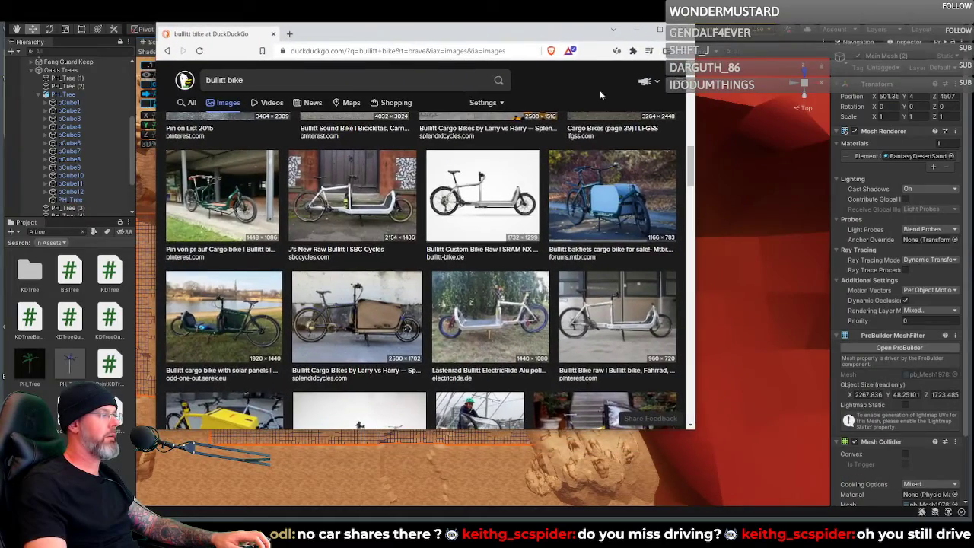
left_click_drag(694, 432, 780, 492)
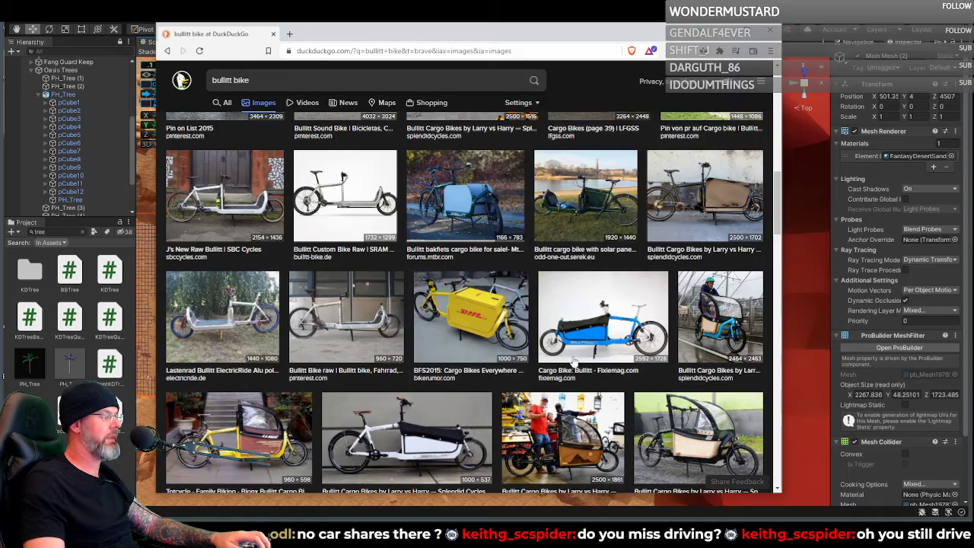
scroll(724, 444, "down", 3)
scroll(502, 354, "down", 2)
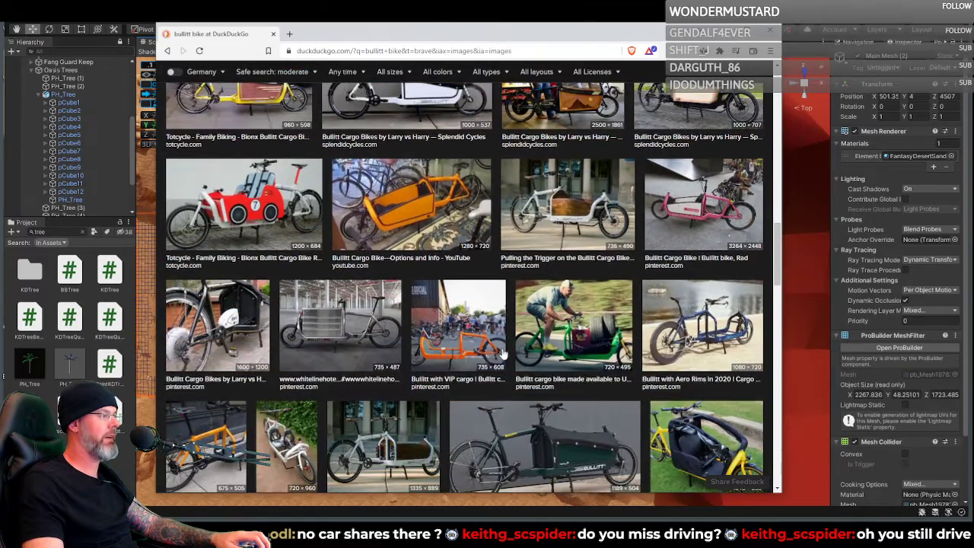
scroll(502, 353, "down", 2)
scroll(502, 354, "down", 2)
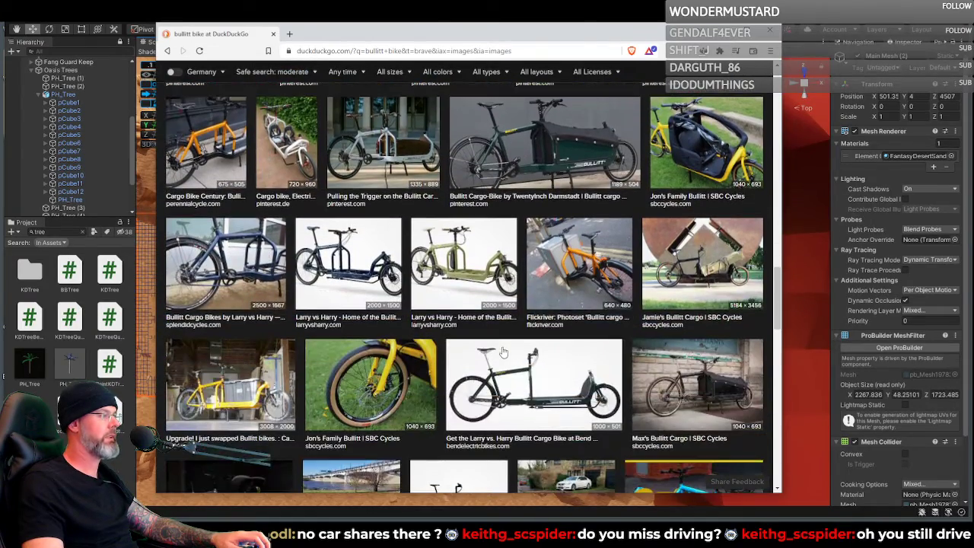
left_click(459, 286)
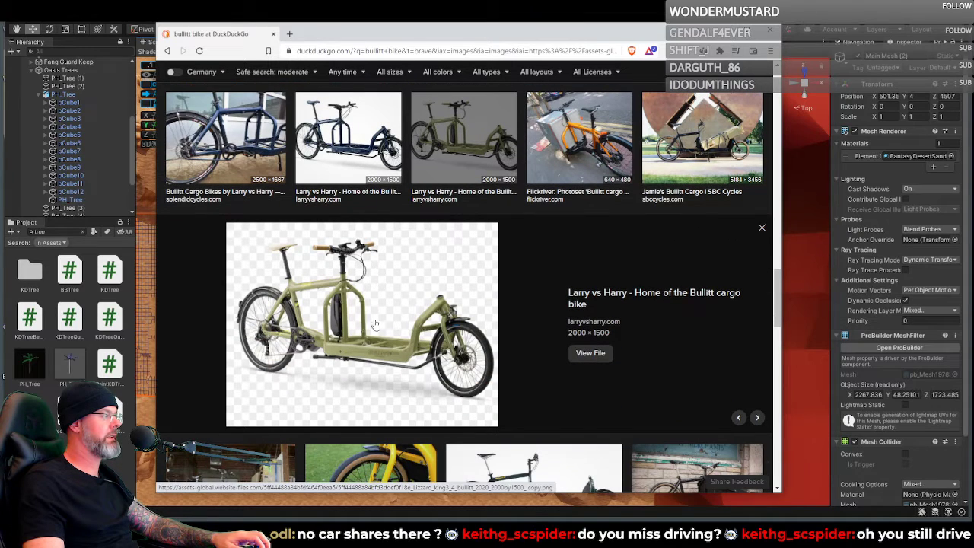
left_click_drag(583, 35, 657, 22)
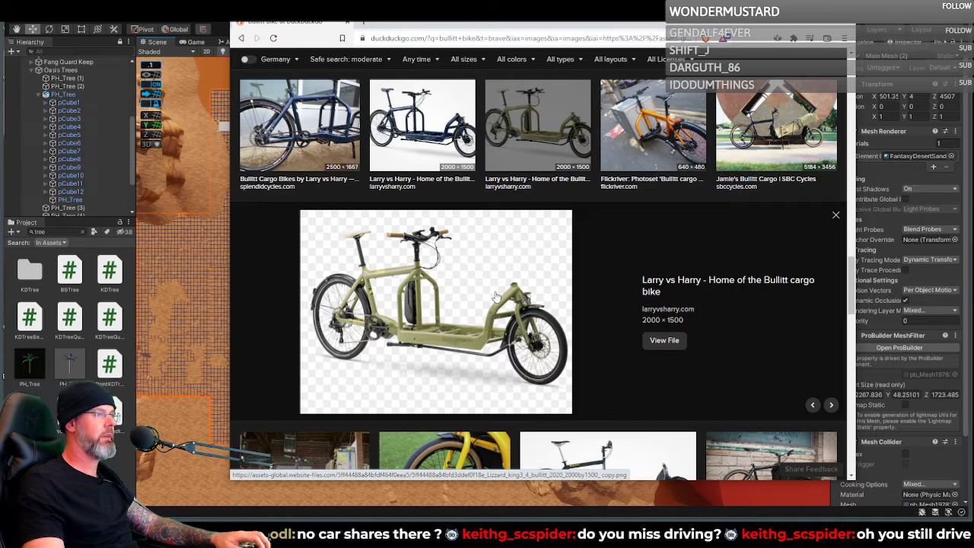
Step: Preview the SBC Cycles photo of the Bullitt cargo bike and browse further through the image results
left_click(768, 147)
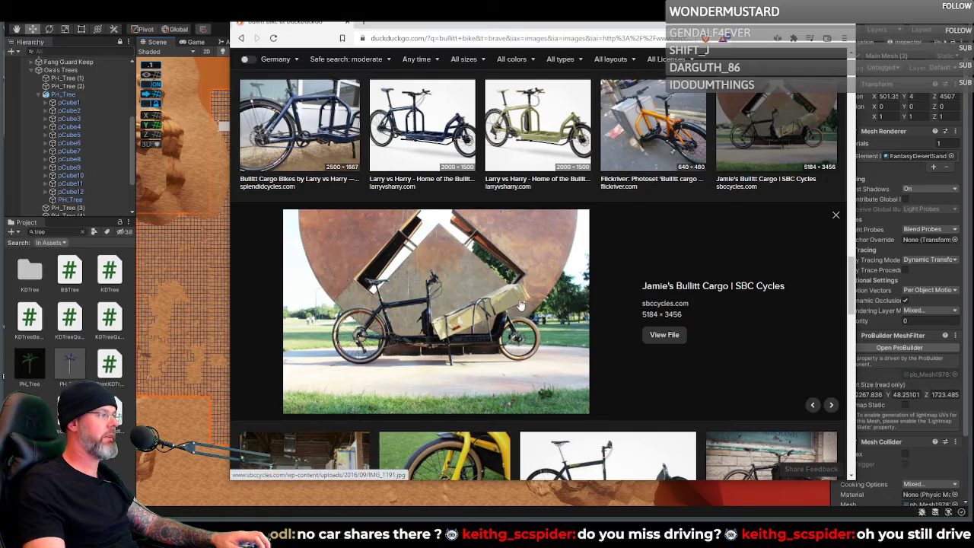
scroll(522, 304, "down", 3)
scroll(521, 305, "down", 4)
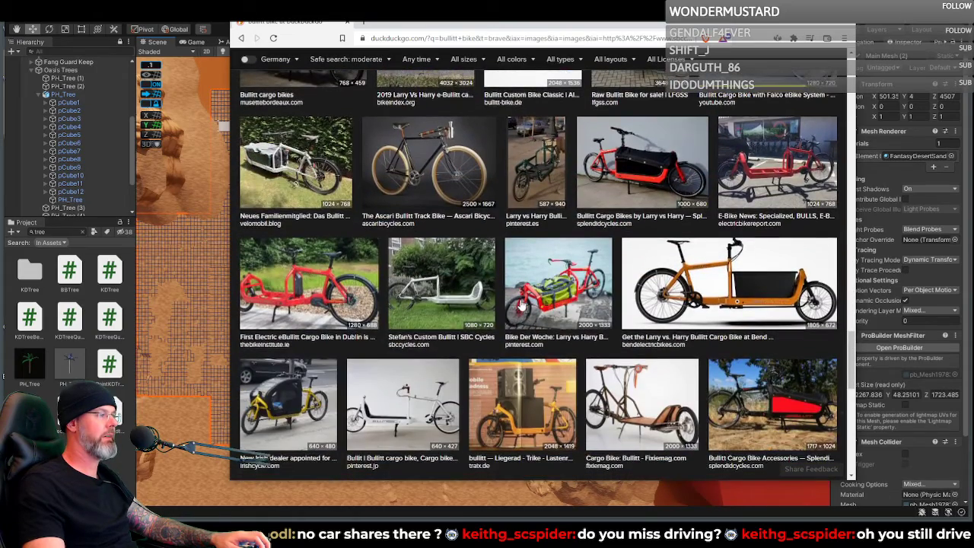
scroll(521, 305, "down", 5)
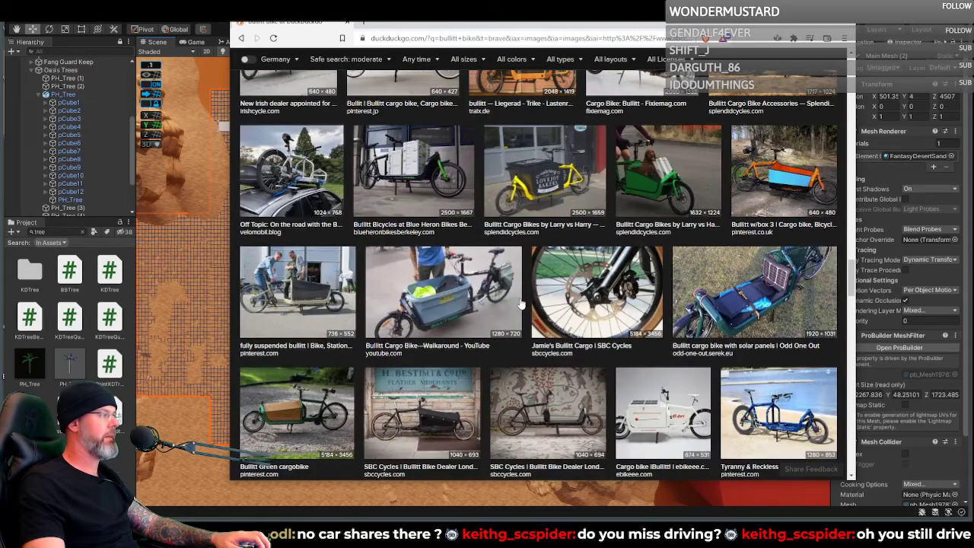
scroll(521, 304, "down", 3)
scroll(522, 304, "down", 2)
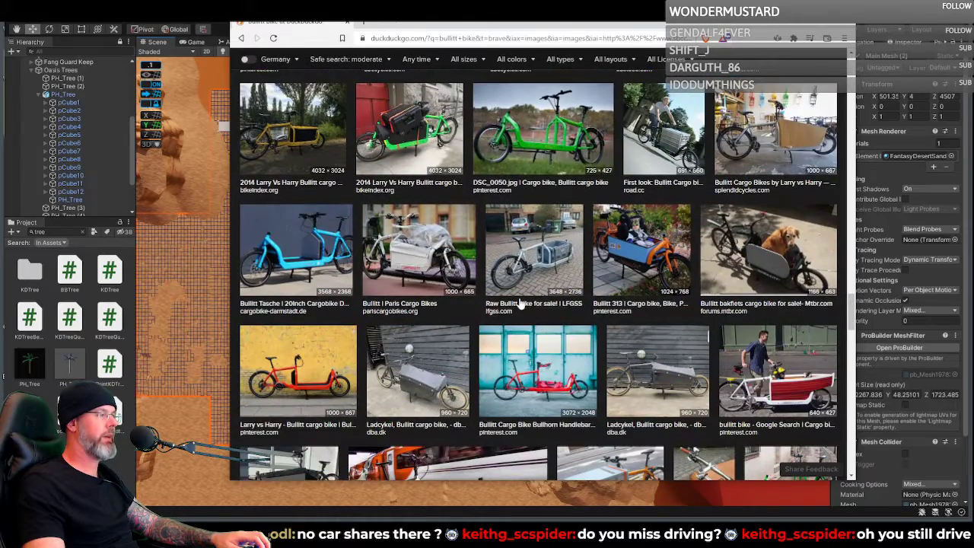
scroll(521, 304, "down", 1)
scroll(521, 305, "down", 1)
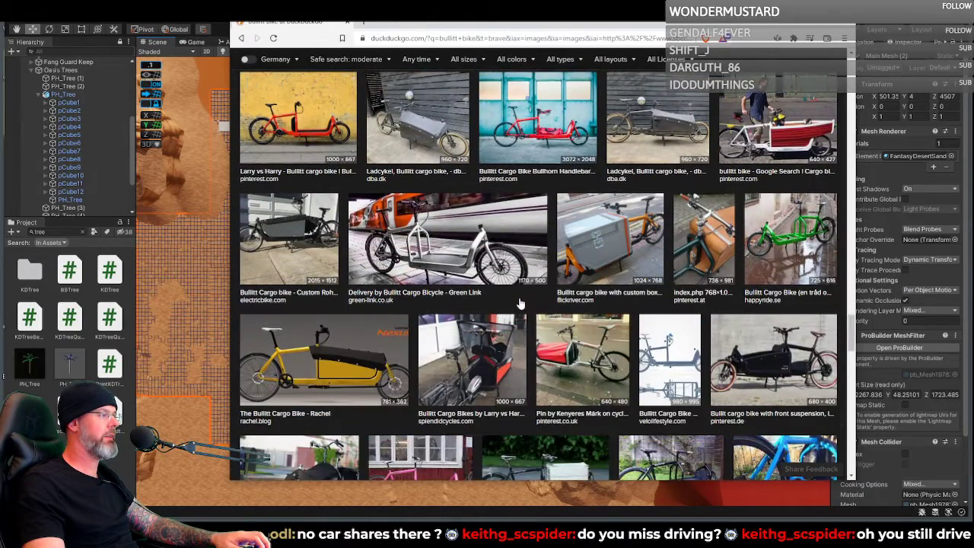
scroll(521, 305, "down", 2)
scroll(521, 304, "down", 5)
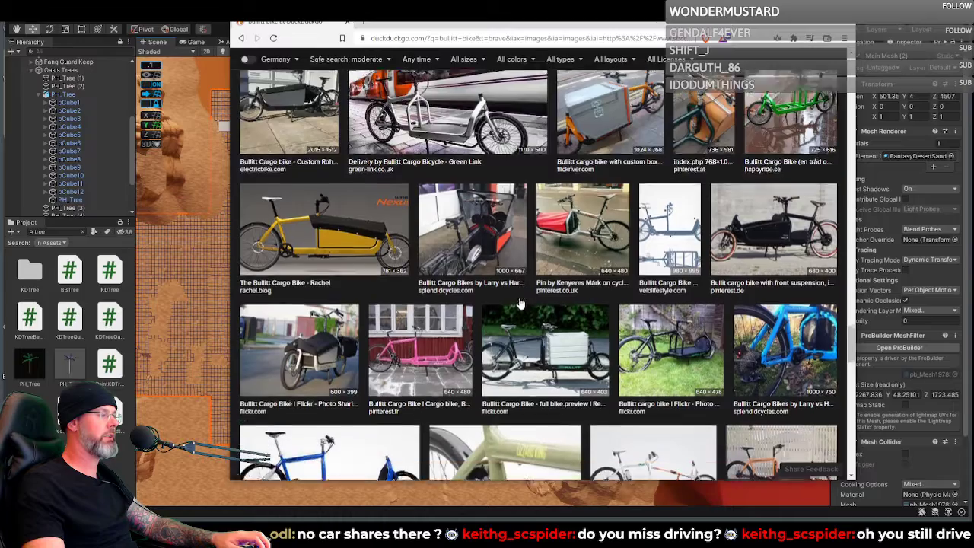
scroll(521, 302, "down", 1)
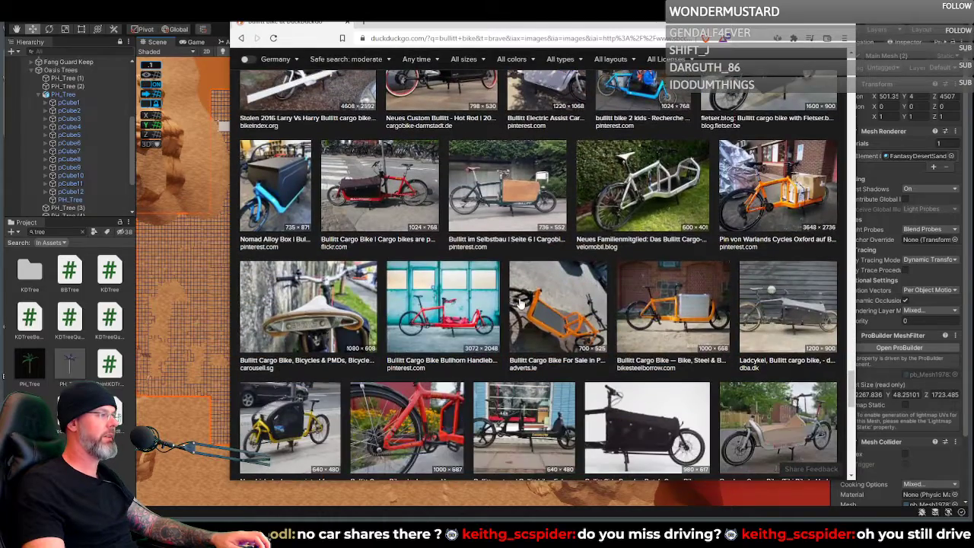
scroll(521, 302, "down", 7)
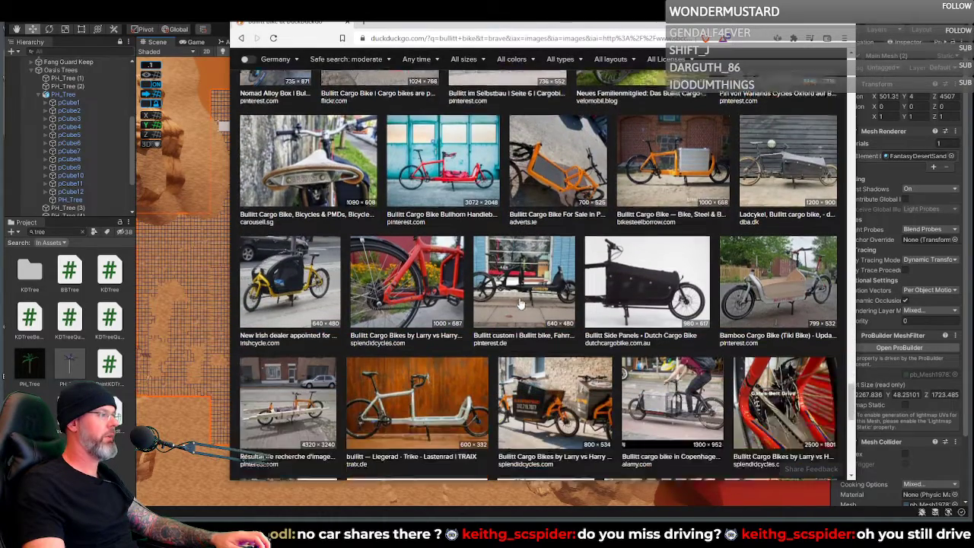
scroll(520, 302, "down", 3)
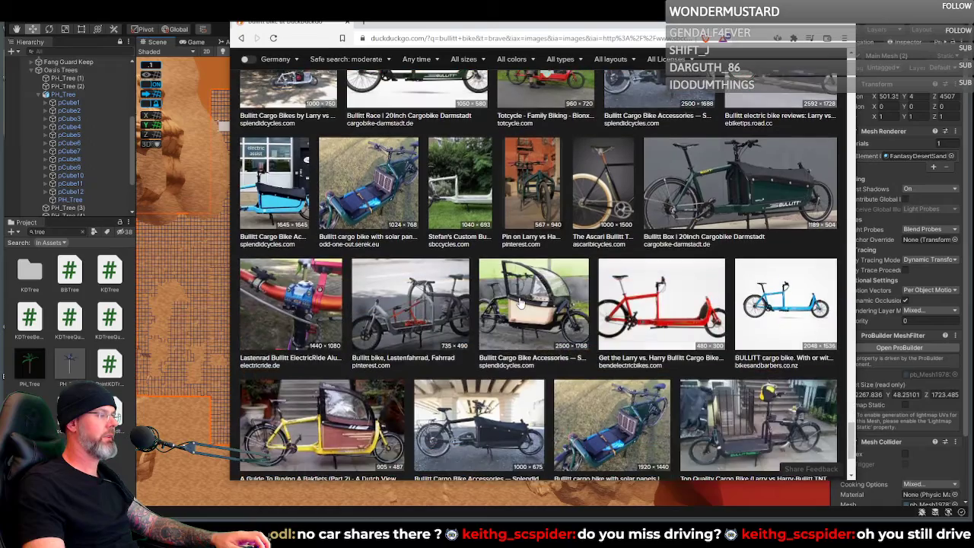
Step: Browse the bullitt bike image results and preview the road.cc photo of the world's lightest cargo bike
scroll(520, 303, "down", 3)
scroll(521, 302, "down", 3)
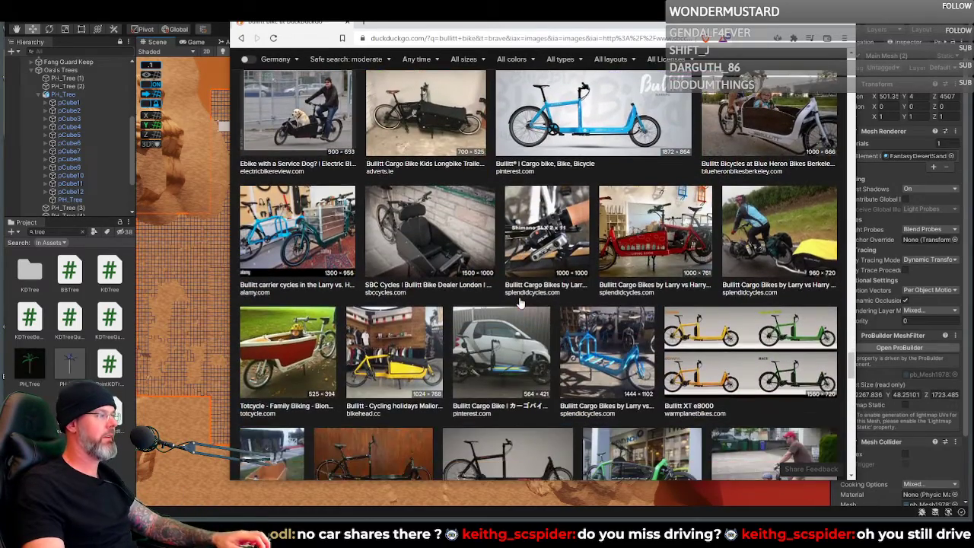
scroll(521, 302, "down", 3)
scroll(521, 302, "down", 2)
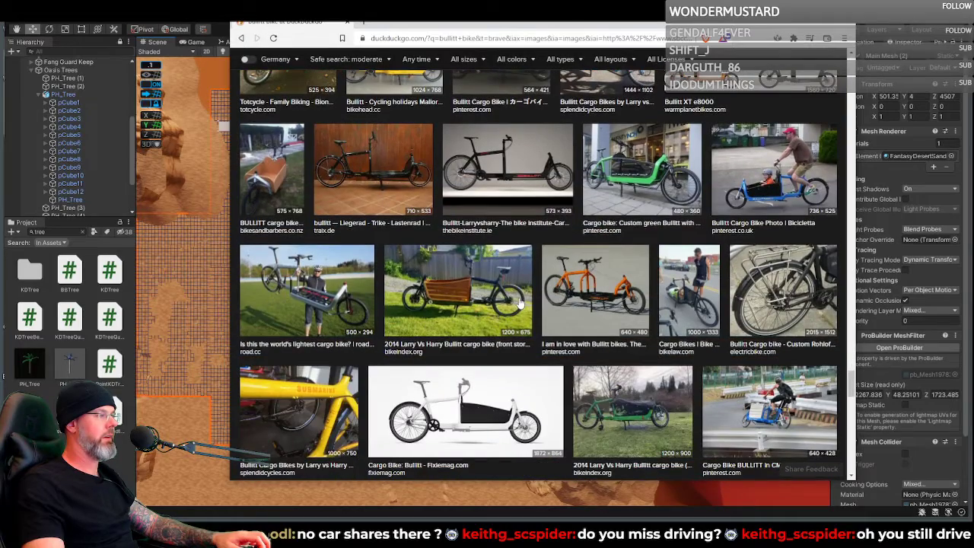
scroll(520, 302, "down", 2)
scroll(520, 302, "up", 1)
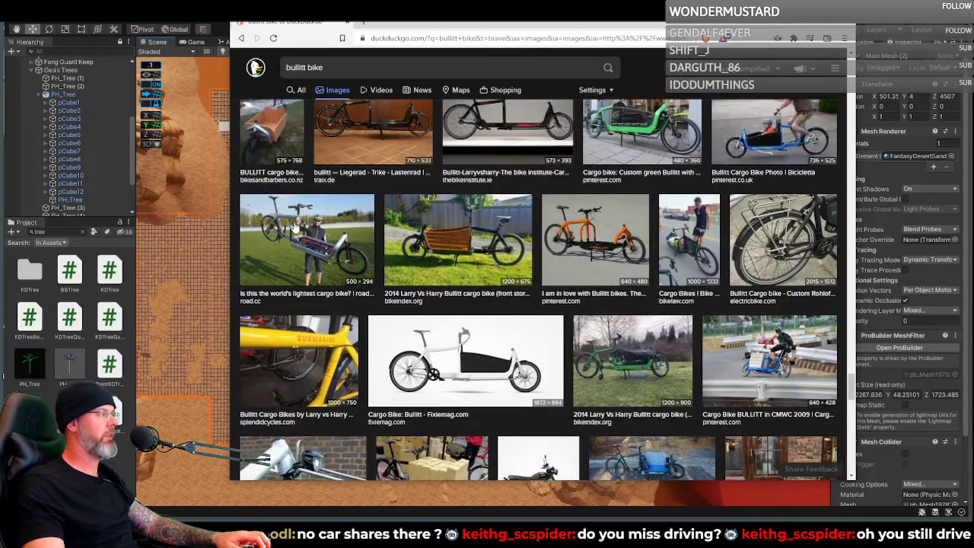
left_click(317, 240)
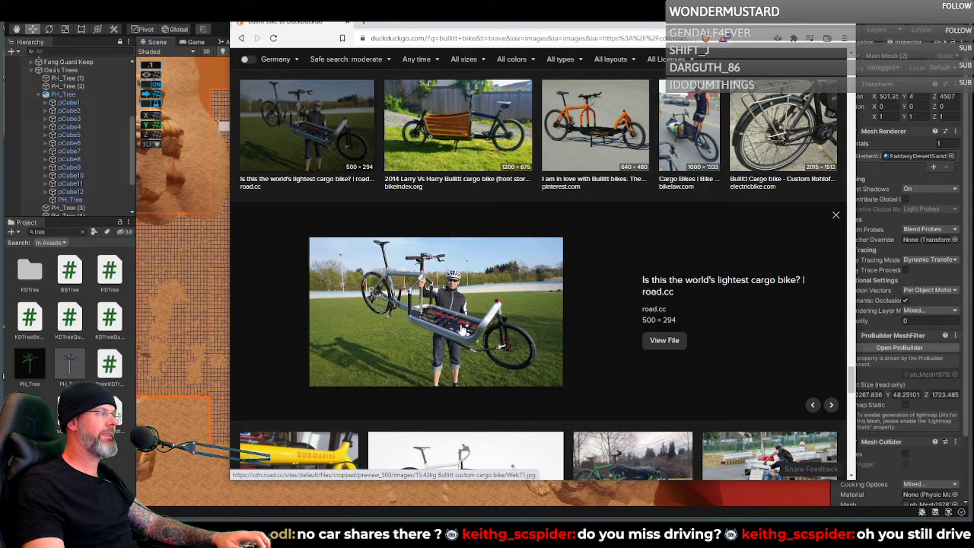
scroll(461, 329, "down", 2)
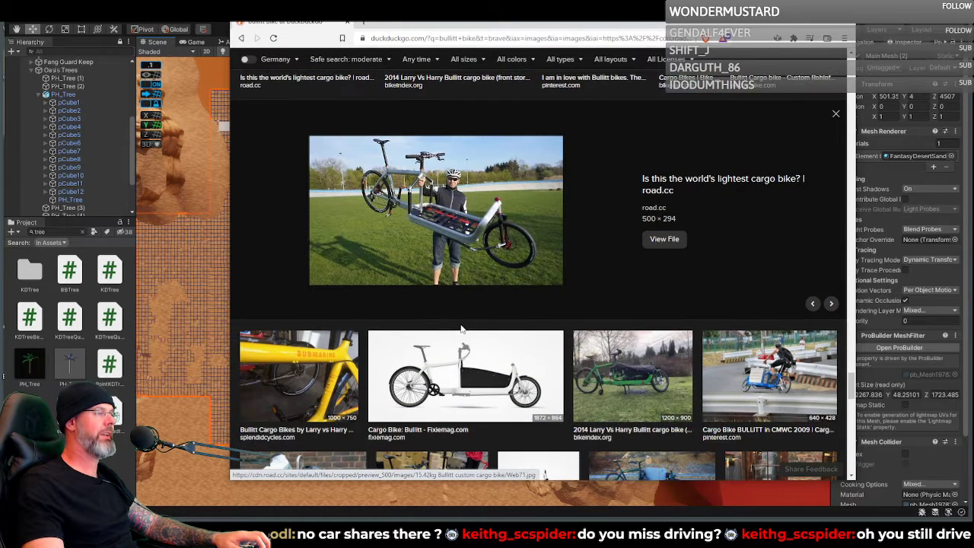
scroll(461, 328, "down", 2)
scroll(461, 329, "up", 3)
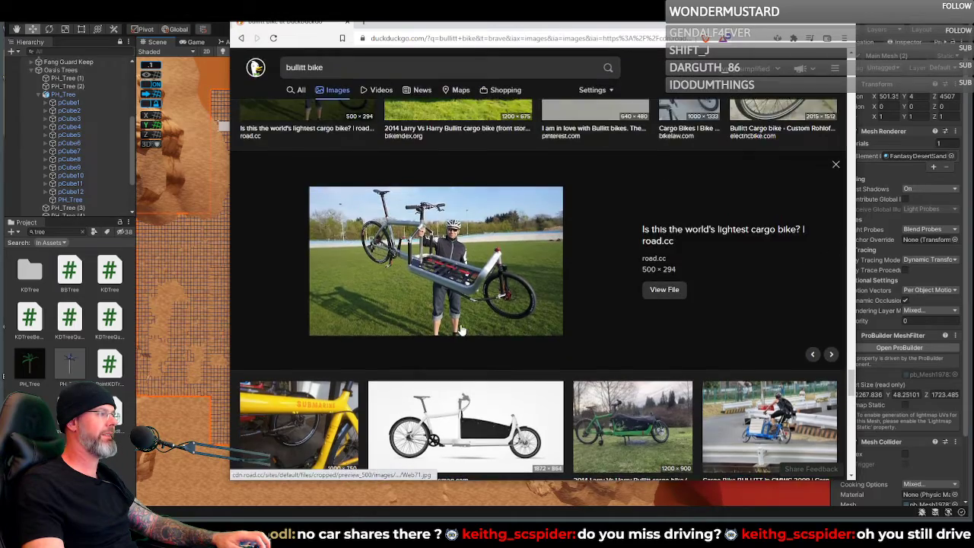
Step: Browse further through the bullitt bike images and preview the flickr photo of the blue and white sperm bike
scroll(461, 329, "down", 6)
scroll(461, 329, "down", 2)
scroll(461, 329, "down", 2)
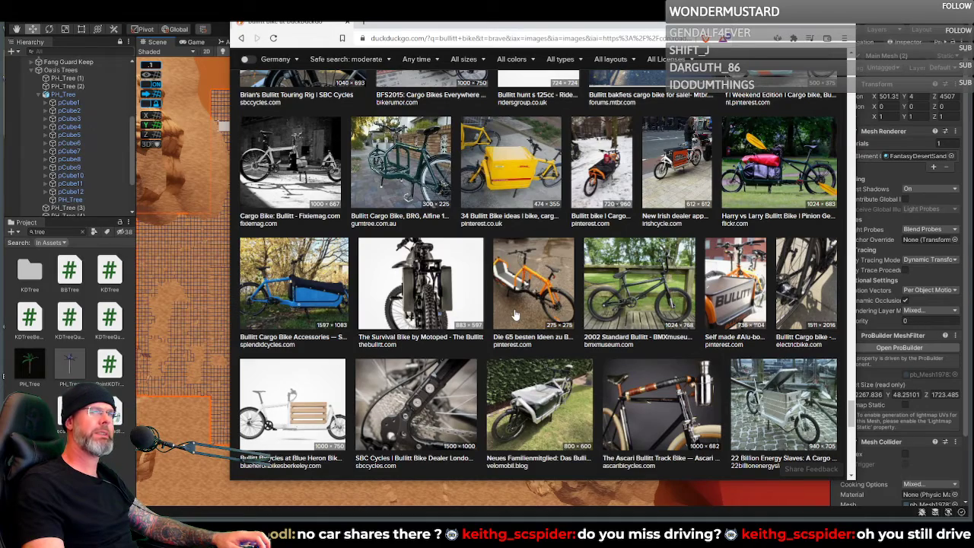
scroll(515, 314, "down", 9)
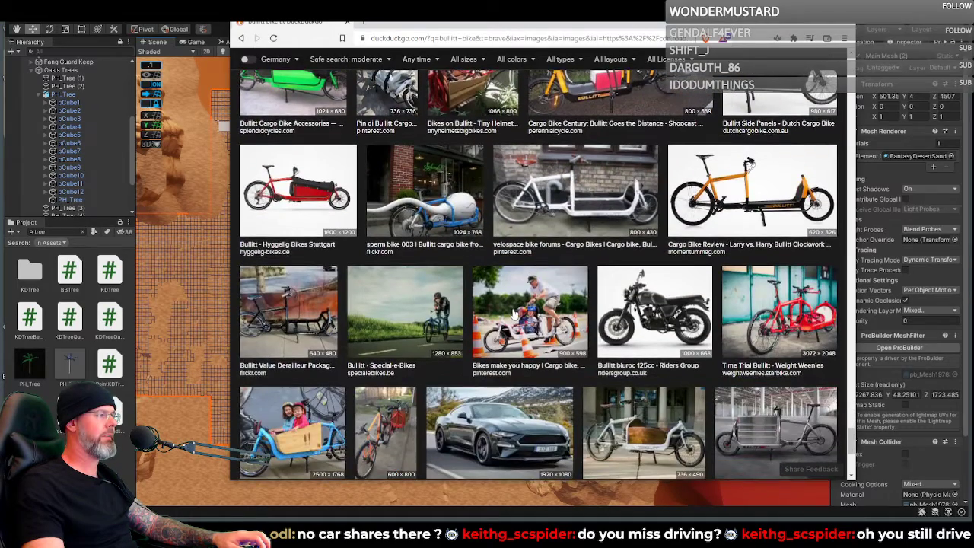
scroll(517, 289, "up", 1)
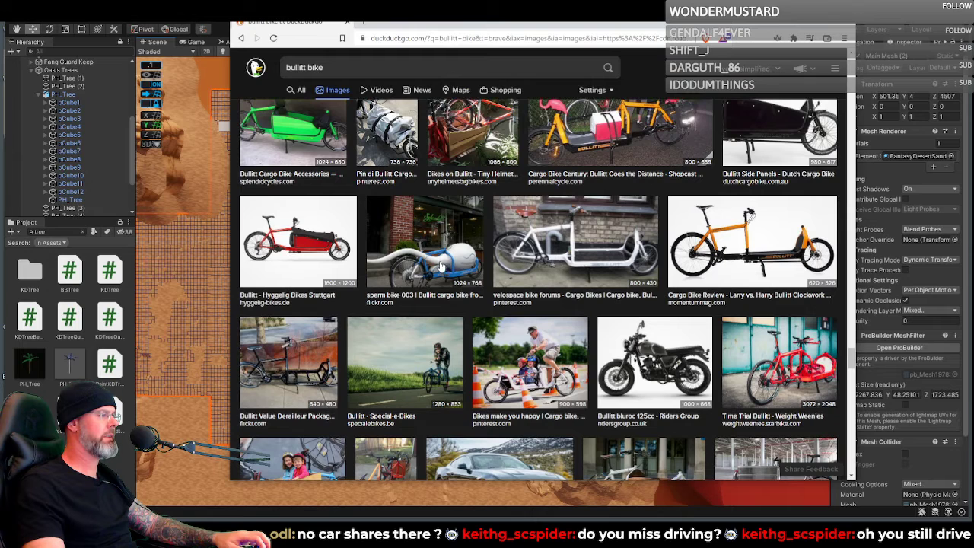
left_click(441, 265)
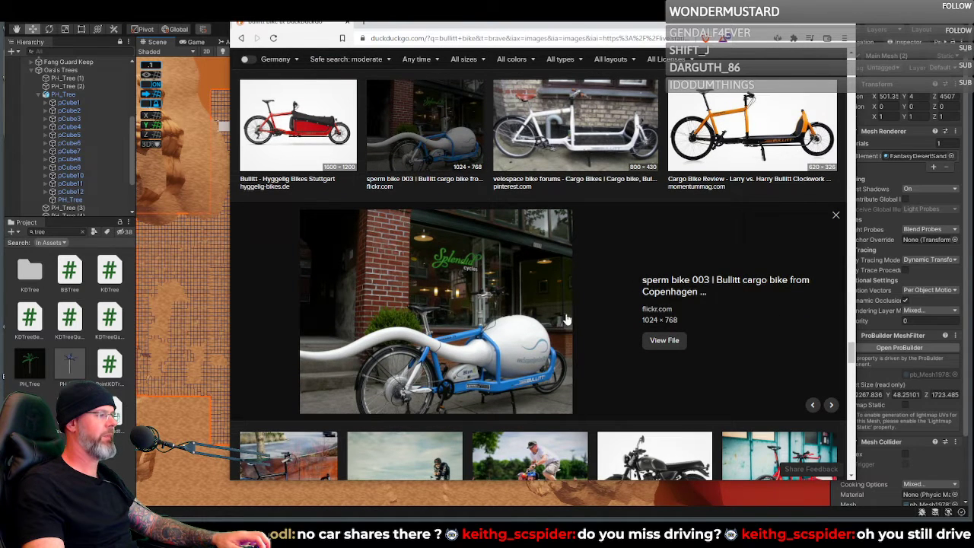
Step: Preview the Bikerumor photo of the cargo bike loaded with boxes and switch back to the Unity editor
scroll(525, 308, "up", 4)
scroll(520, 306, "down", 8)
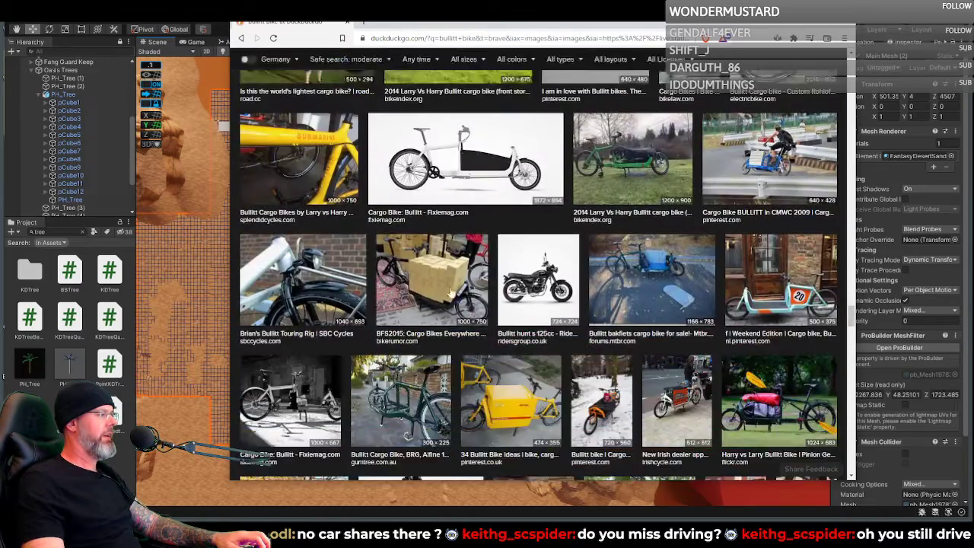
left_click(428, 284)
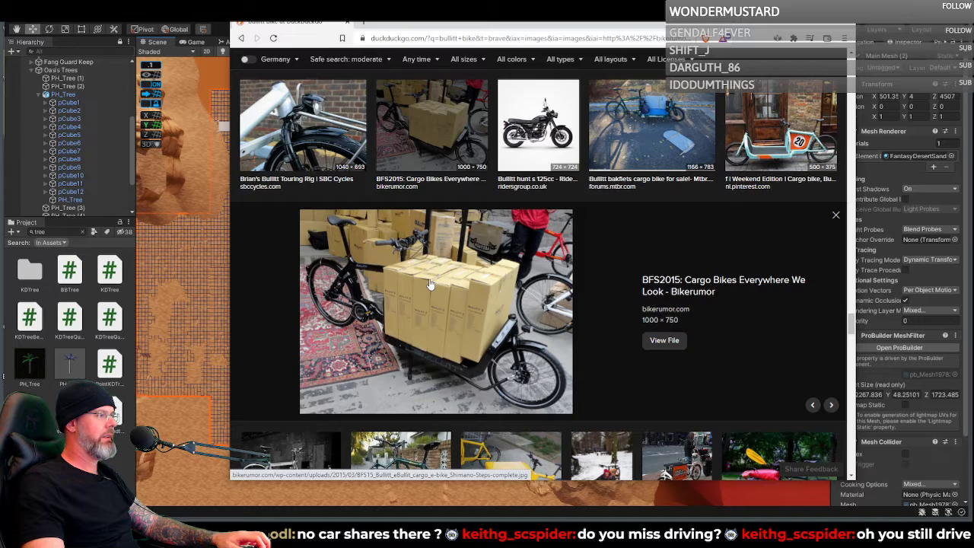
left_click_drag(344, 25, 348, 25)
left_click(349, 22)
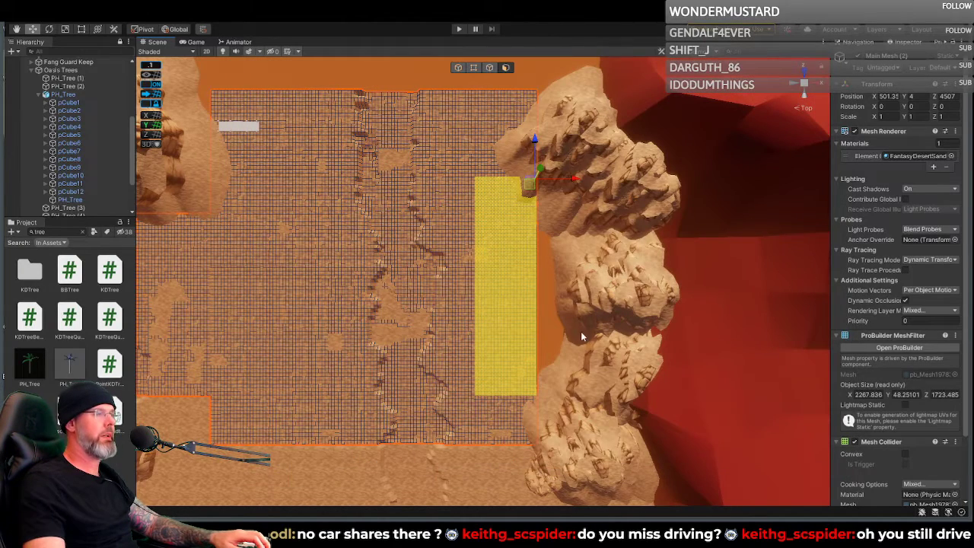
Step: Duplicate the selected faces of Main Mesh (2) as a submesh and move the copy east beyond the mesh's edge
left_click(936, 44)
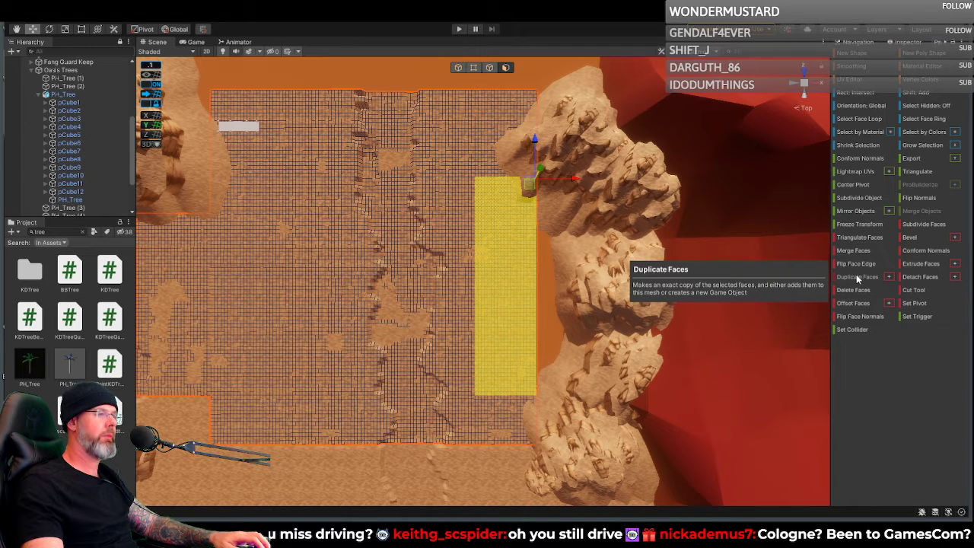
left_click(891, 276)
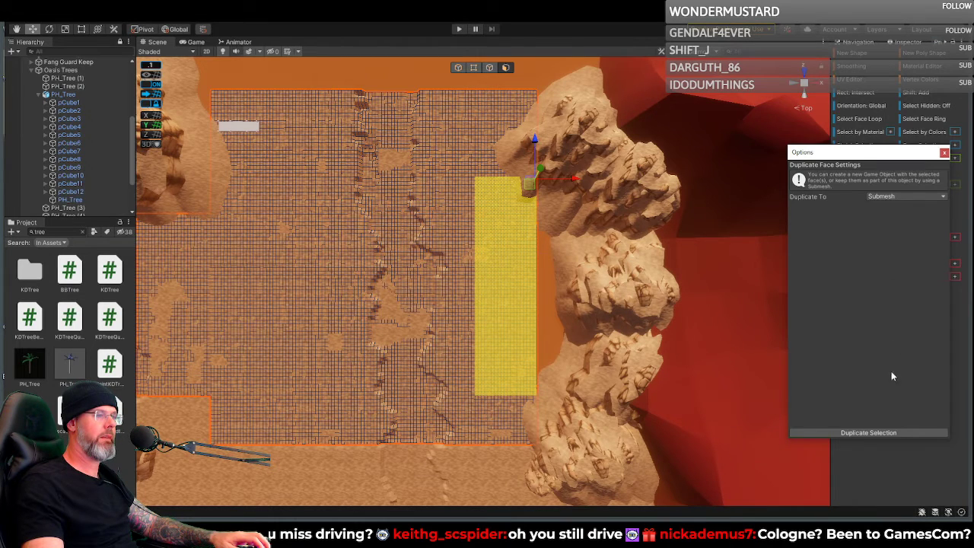
left_click(851, 433)
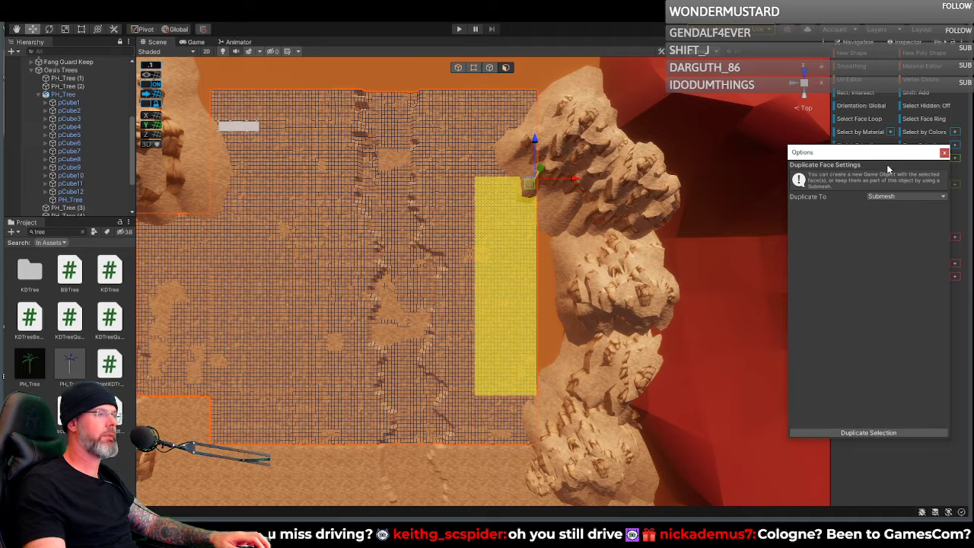
left_click(945, 153)
left_click_drag(575, 181, 637, 186)
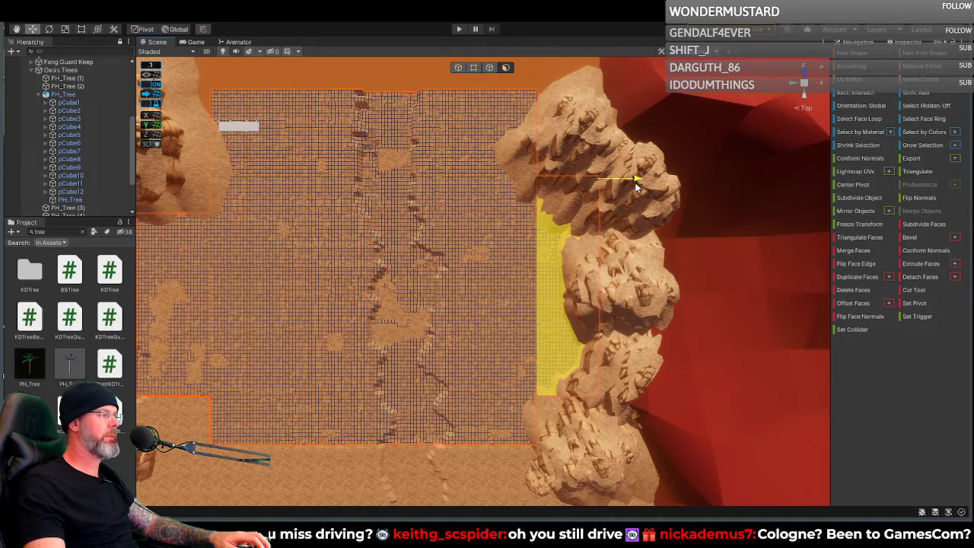
Step: Nudge the duplicated faces slightly west along X to line up with the east edge of the sand mesh
scroll(601, 293, "up", 6)
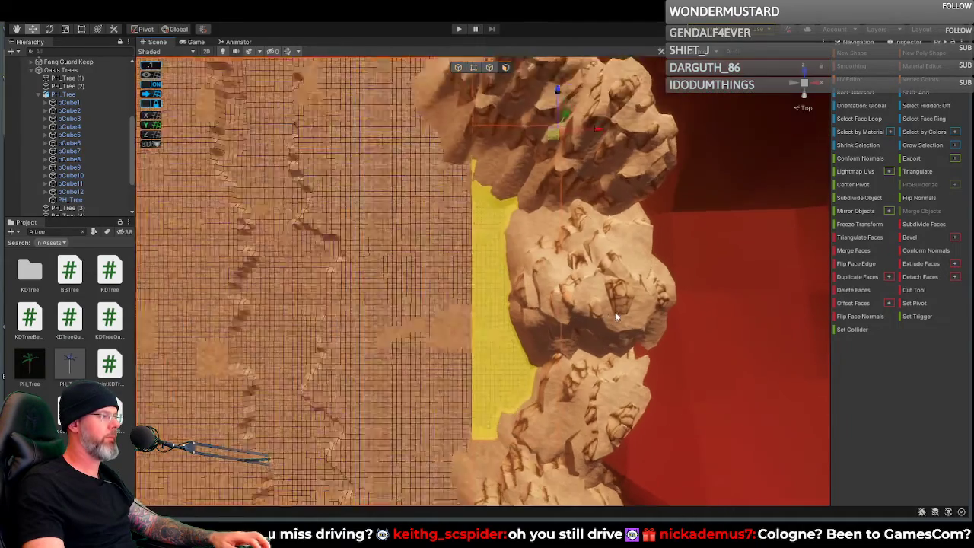
scroll(487, 311, "up", 6)
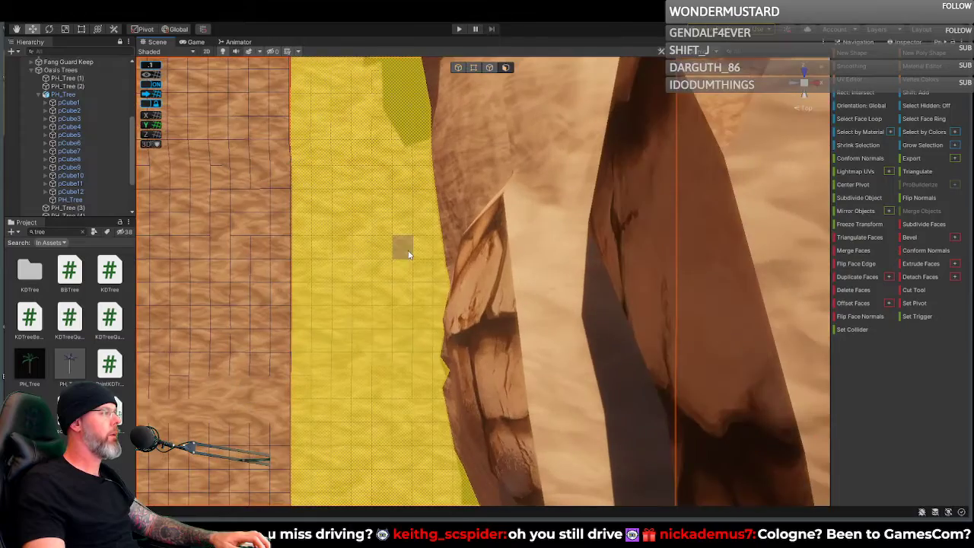
middle_click_drag(408, 251, 442, 398)
scroll(445, 381, "down", 4)
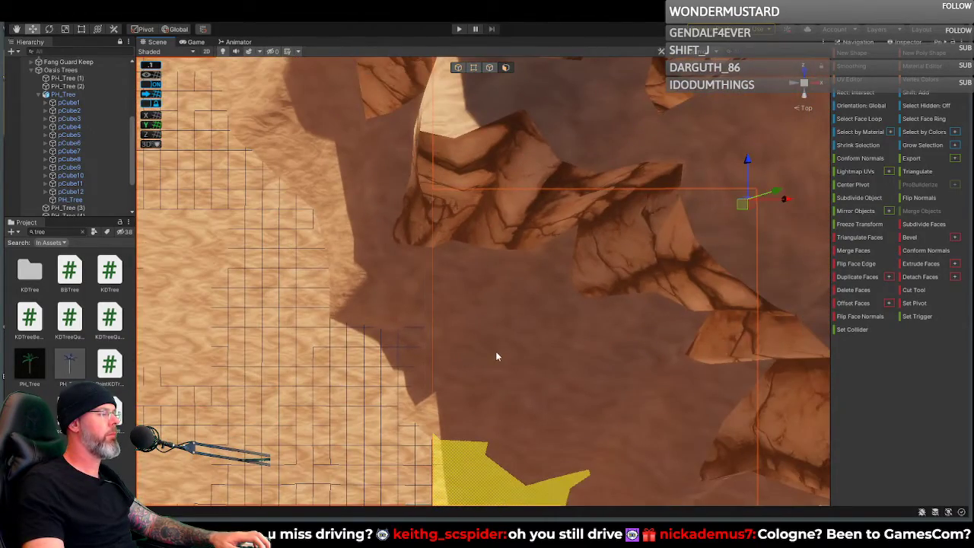
scroll(496, 327, "up", 4)
scroll(489, 312, "down", 3)
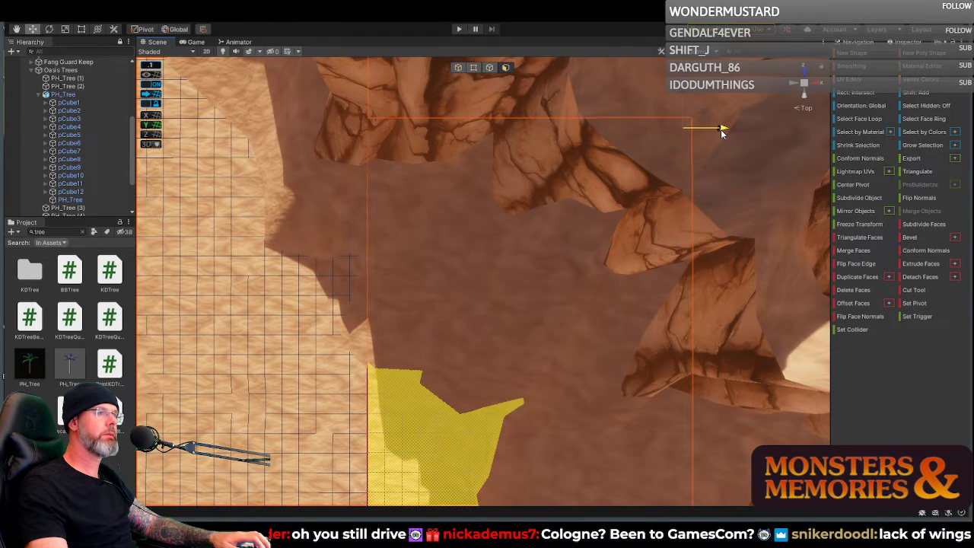
left_click_drag(722, 130, 720, 130)
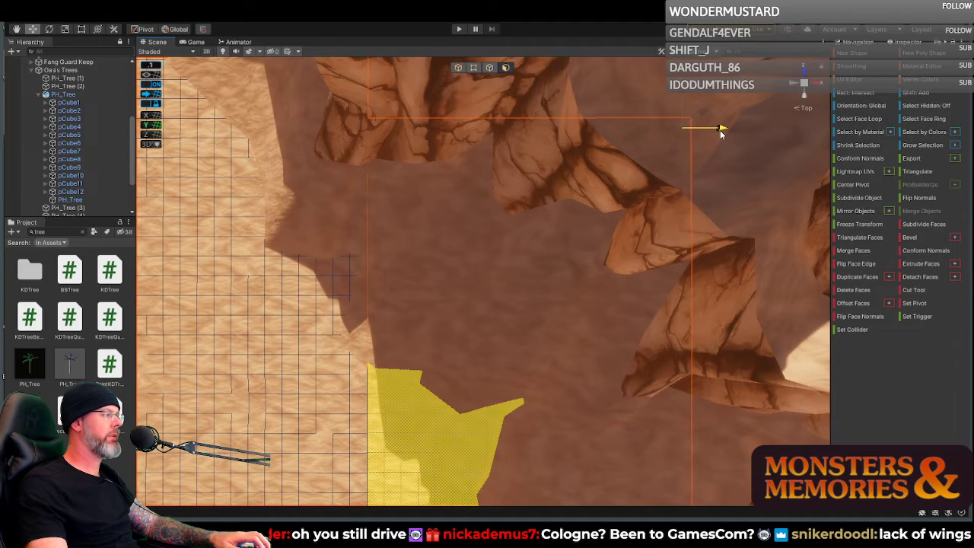
Step: Fine-tune the duplicated strip's X position against the sand mesh's edge in a close-up perspective view
scroll(404, 351, "up", 8)
middle_click_drag(412, 315, 473, 304, "shift")
scroll(476, 293, "down", 6)
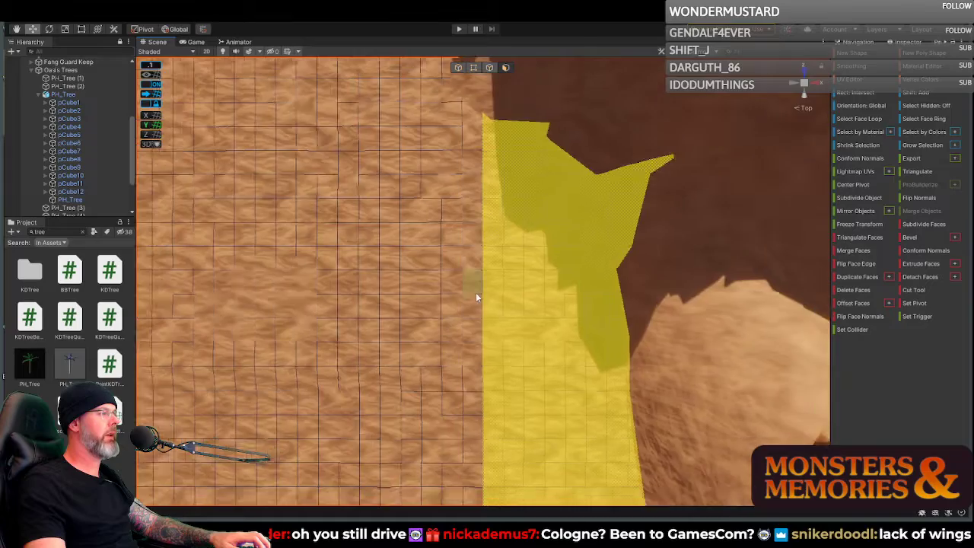
right_click_drag(486, 284, 530, 223)
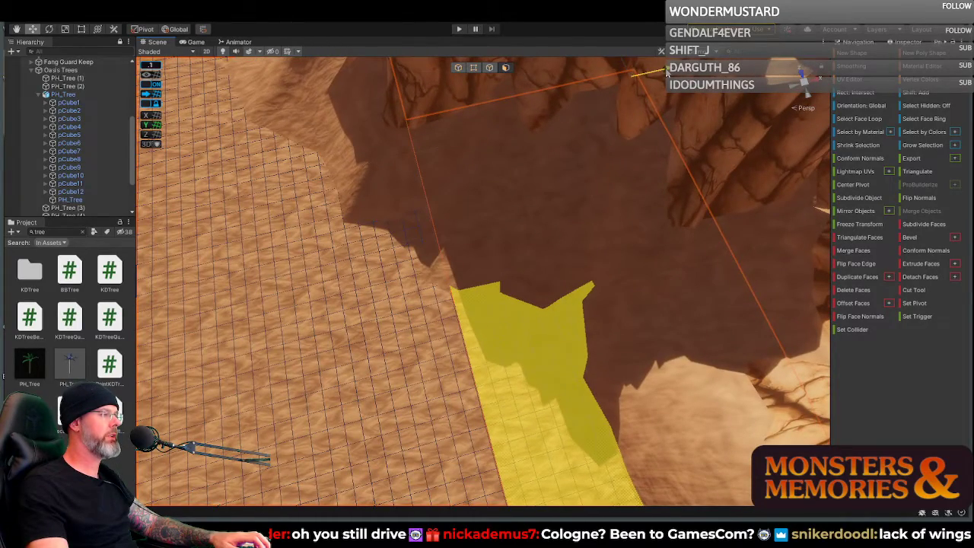
right_click_drag(560, 224, 554, 104)
key("w")
left_click_drag(706, 63, 706, 58)
left_click_drag(729, 96, 729, 99)
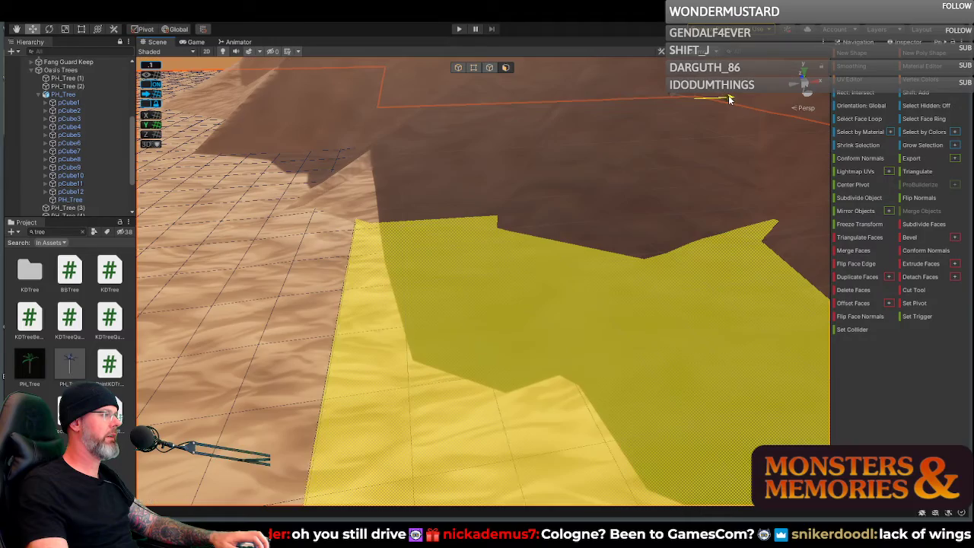
right_click_drag(605, 159, 621, 140)
mouse_move(480, 154)
left_mouse_down()
mouse_move(415, 155)
mouse_move(507, 149)
mouse_move(488, 155)
left_mouse_up()
Step: Try raising the duplicated faces above the sand floor, and undo the raise and the preceding nudges
scroll(515, 185, "down", 5)
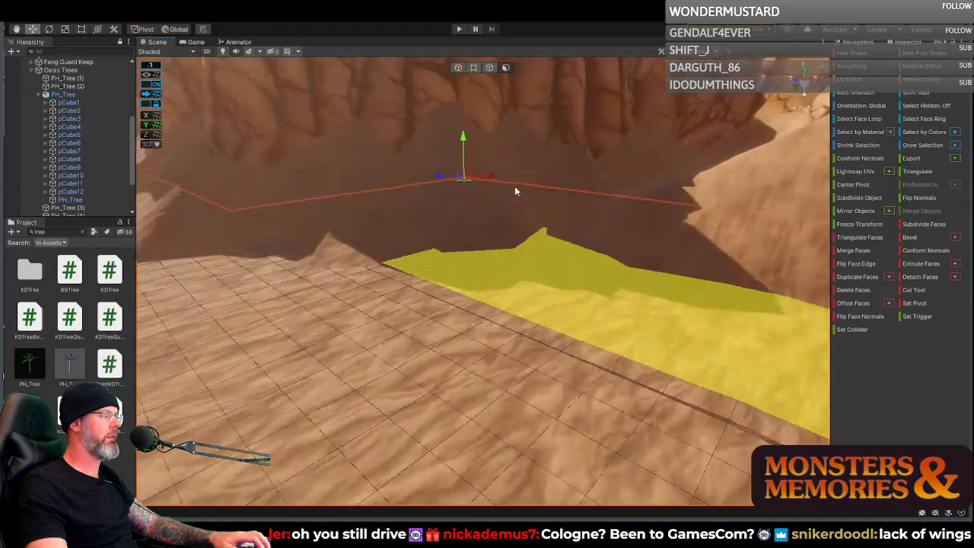
scroll(550, 204, "down", 3)
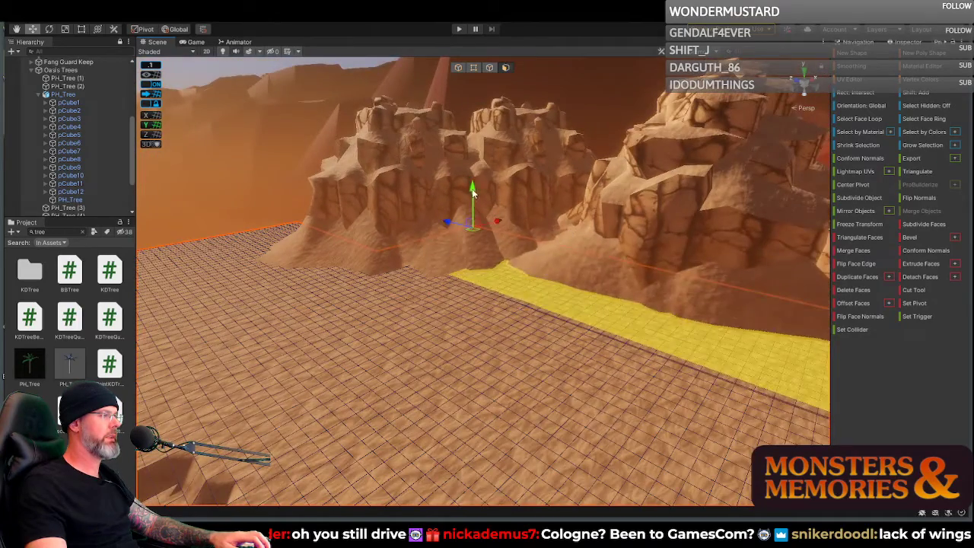
left_click_drag(472, 186, 472, 162)
key("z")
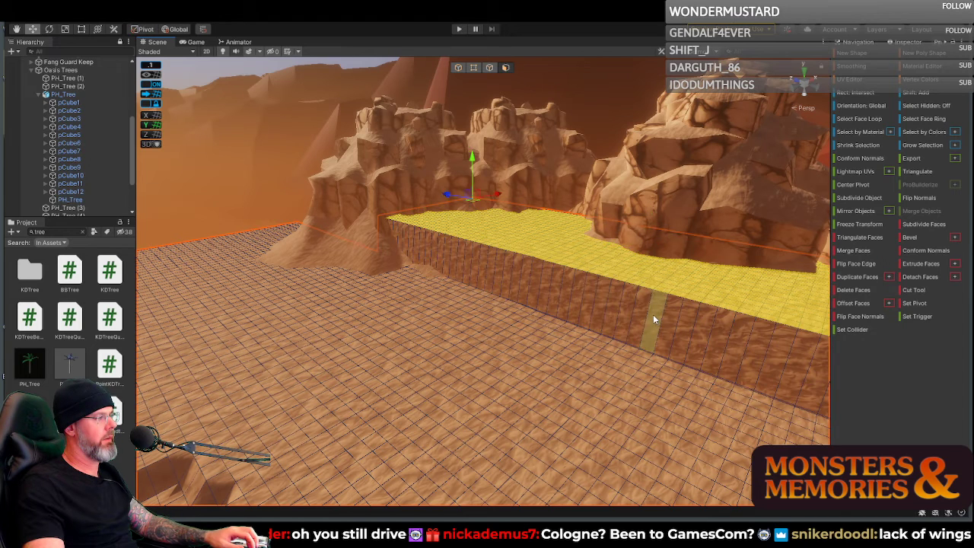
key("ctrl+z")
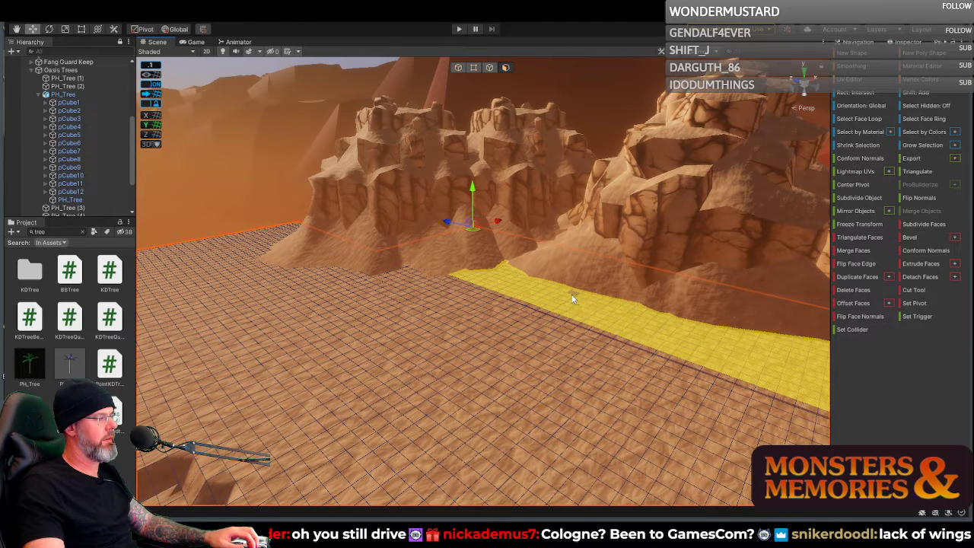
key("ctrl+z")
key("ctrl+z")
Step: Realign the duplicated faces along X so their west edge meets the east edge of the sand mesh
mouse_move(495, 223)
left_mouse_down()
mouse_move(513, 219)
mouse_move(497, 224)
left_mouse_up()
key("f")
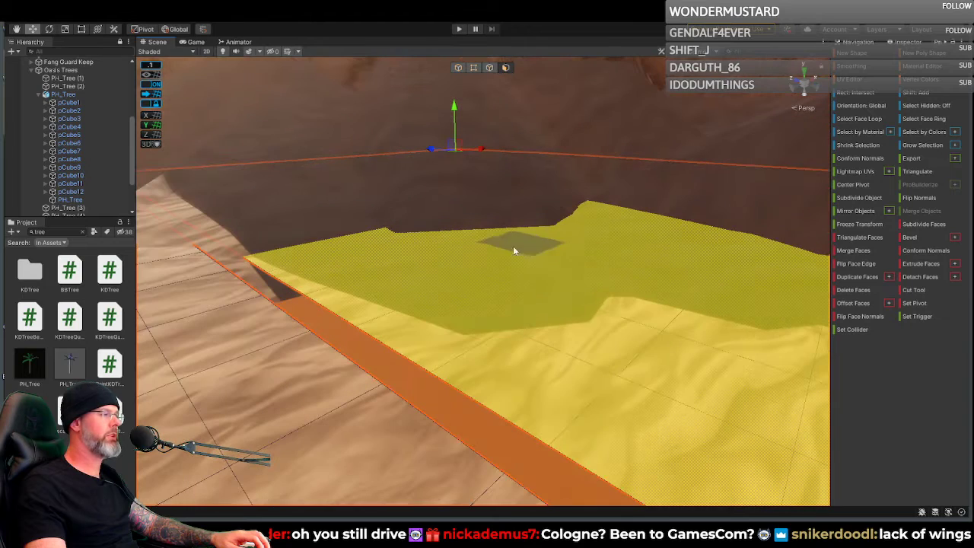
left_click_drag(480, 150, 478, 152)
right_click_drag(471, 209, 370, 186)
left_click_drag(718, 101, 719, 95)
right_click_drag(578, 183, 593, 112)
key("a")
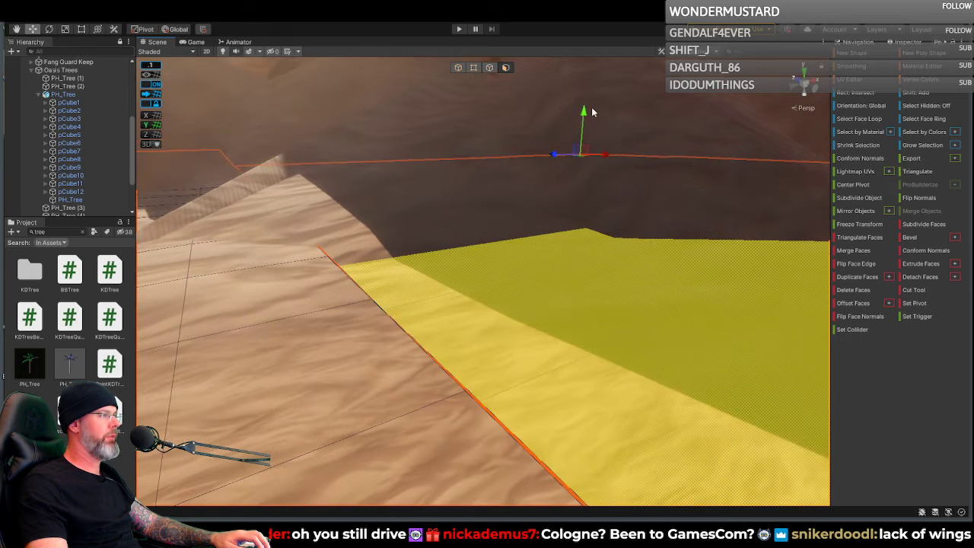
left_click_drag(583, 113, 583, 111)
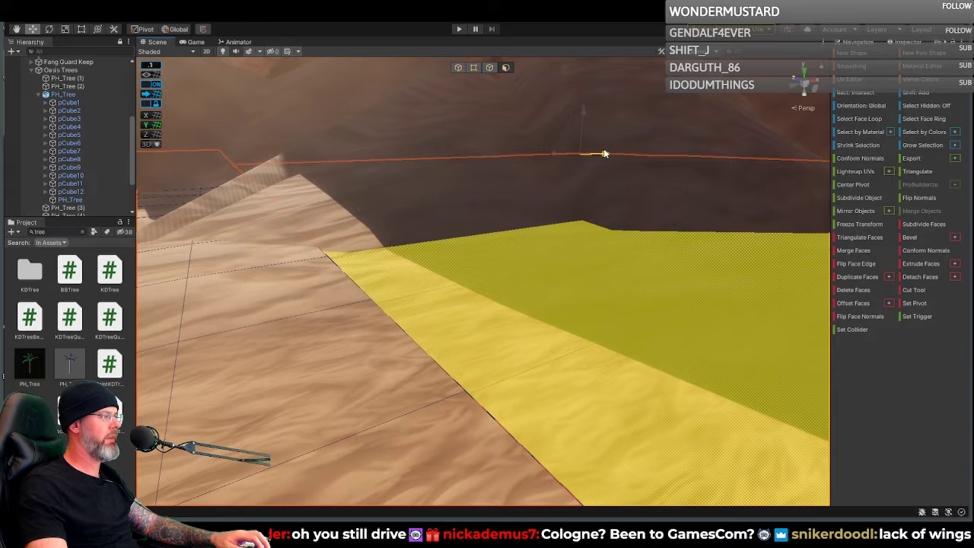
Step: Inspect the seam from near ground level and nudge the duplicated faces slightly further east
mouse_move(603, 155)
right_mouse_down()
mouse_move(555, 182)
mouse_move(610, 168)
right_mouse_up()
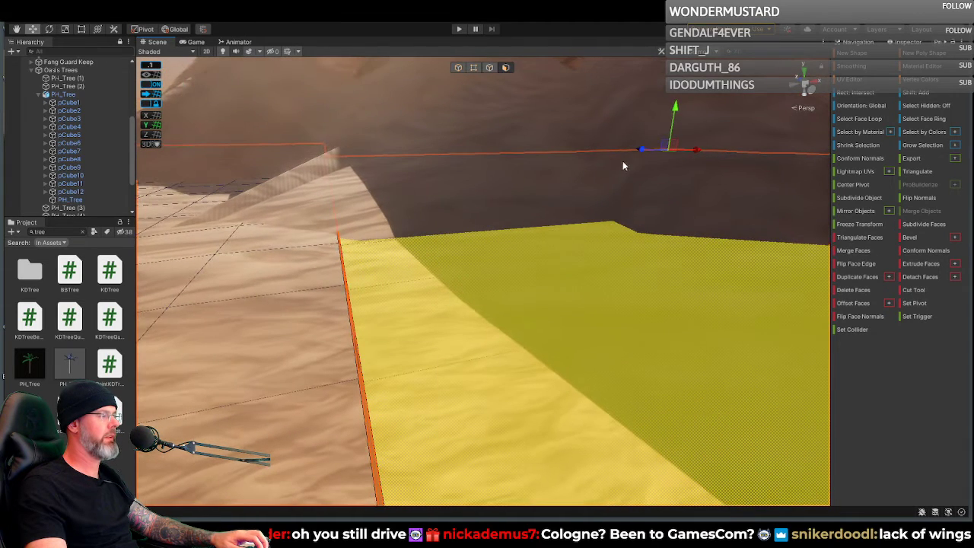
right_click_drag(674, 114, 539, 168)
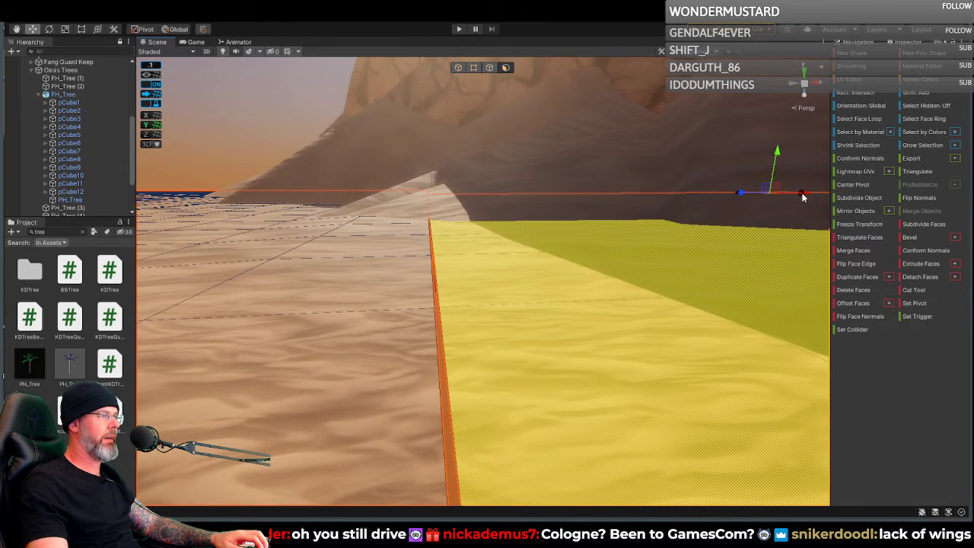
left_click_drag(803, 194, 804, 196)
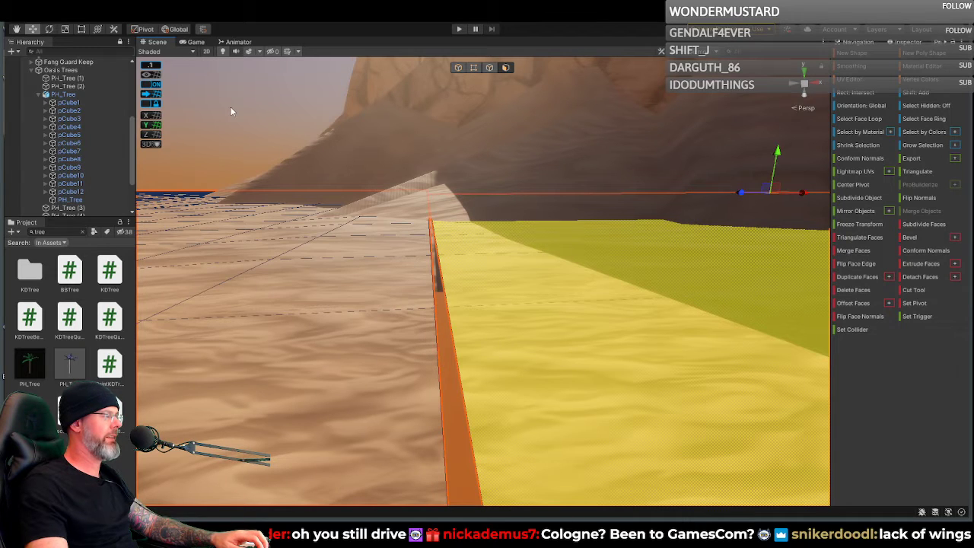
Step: Set the grid snap value to 1 and nudge the duplicated faces in X and height to close the seam with the sand mesh
left_click(149, 67)
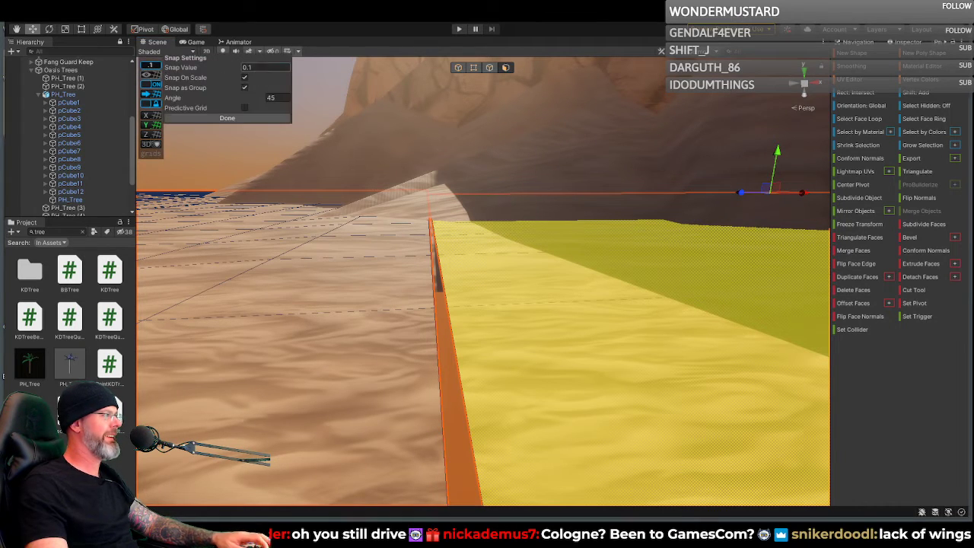
right_click_drag(353, 157, 337, 135)
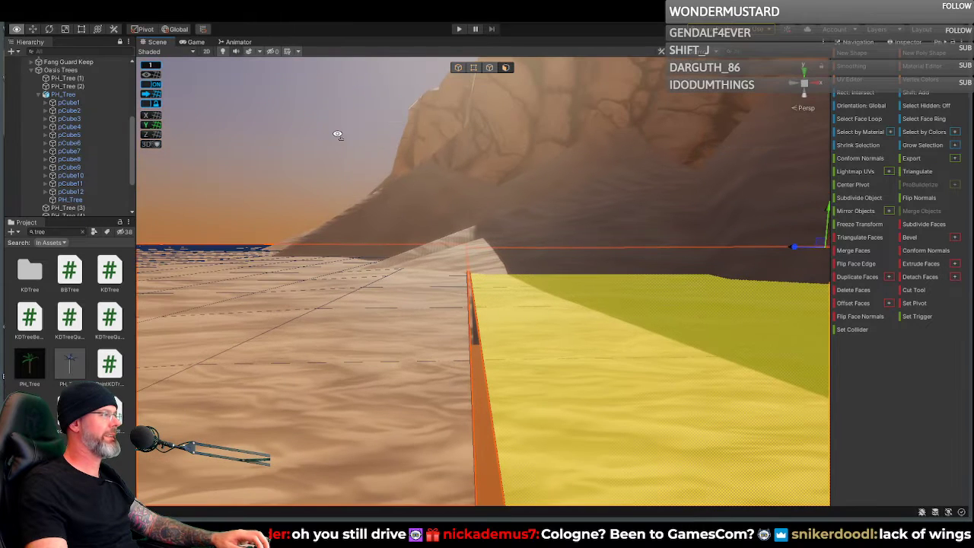
right_click_drag(640, 208, 646, 237)
mouse_move(721, 175)
left_mouse_down()
mouse_move(730, 174)
mouse_move(715, 177)
left_mouse_up()
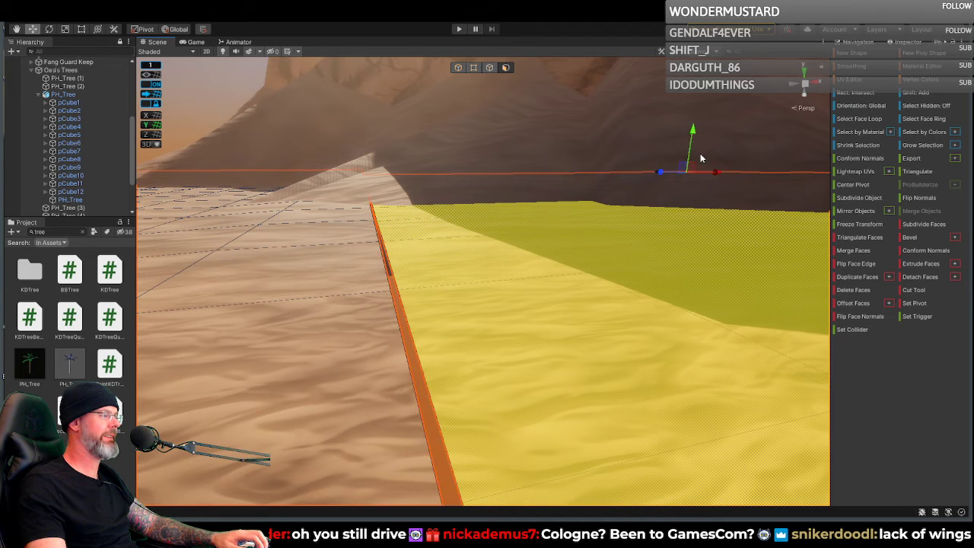
left_click_drag(694, 135, 693, 138)
right_click_drag(693, 137, 722, 165)
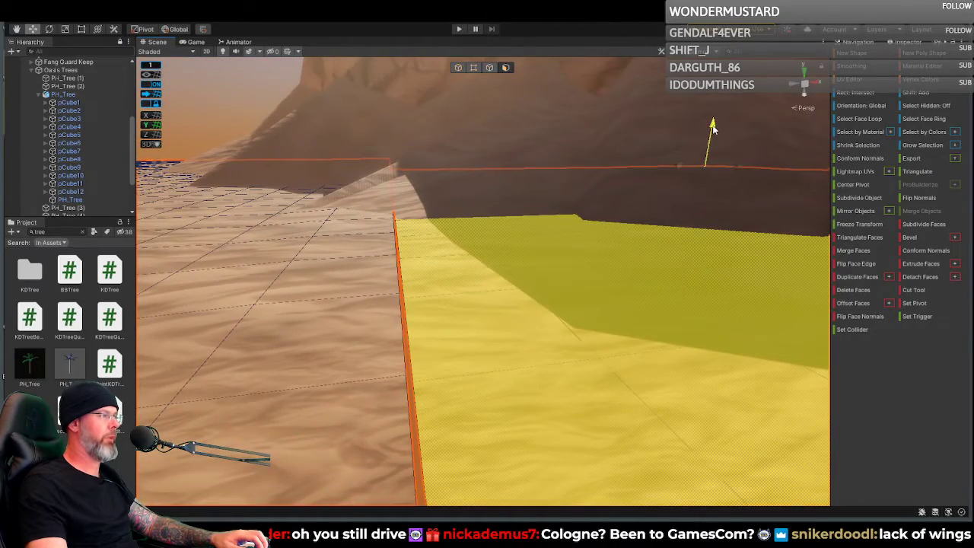
Step: Switch to object selection, select the middle eastern rock formation, and move it outward from the widened sand floor
right_click_drag(705, 127, 632, 273)
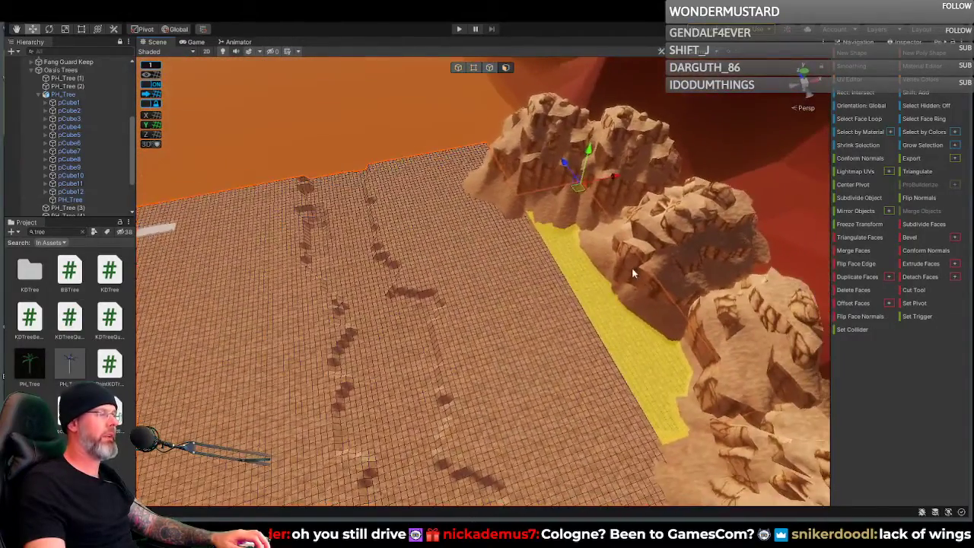
left_click(632, 267)
left_click(715, 247)
left_click(646, 285)
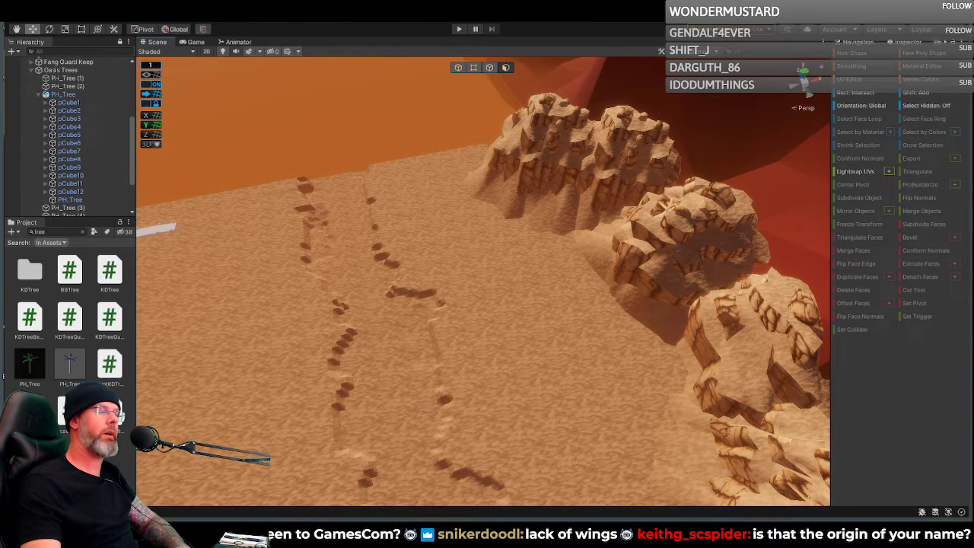
left_click(671, 228)
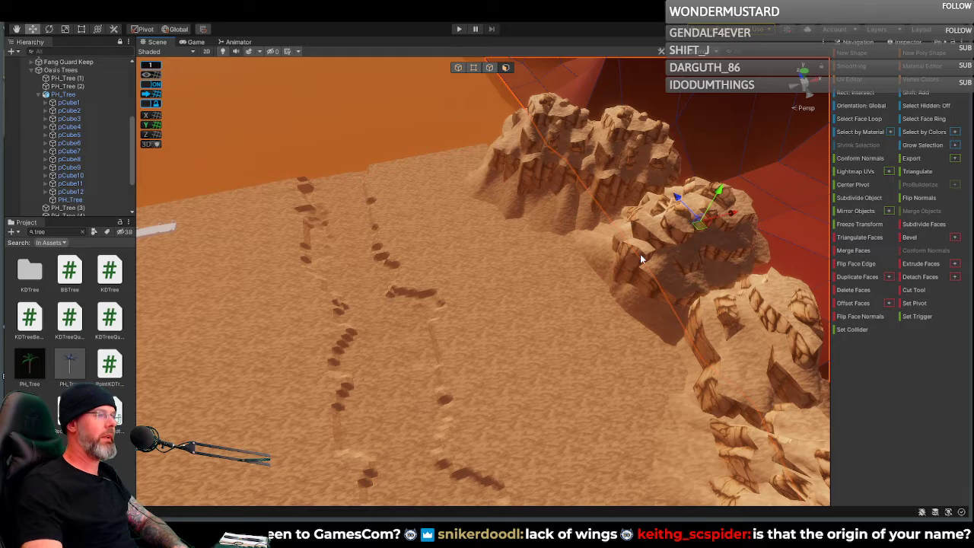
left_click(633, 277)
left_click(701, 228)
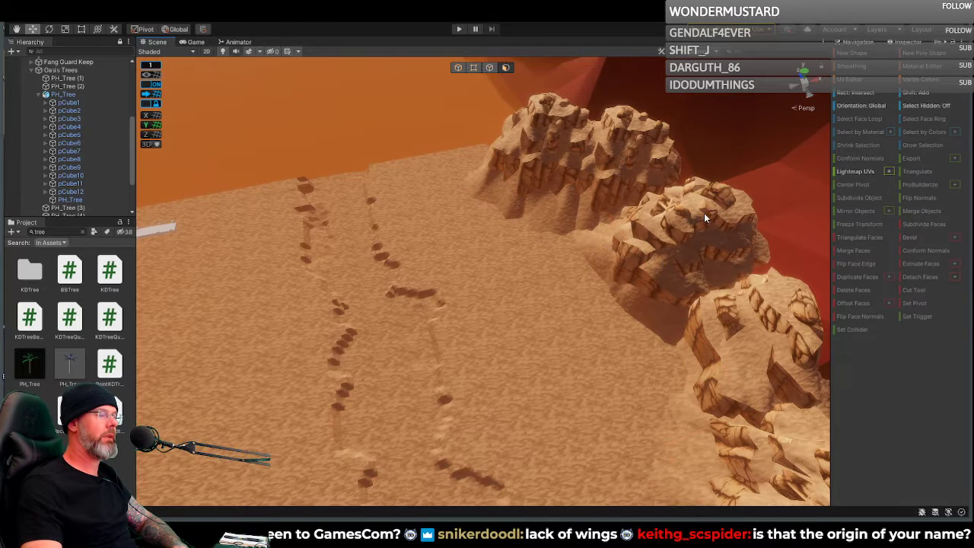
left_click(721, 194)
left_click(626, 149)
left_click(655, 249)
left_click(456, 68)
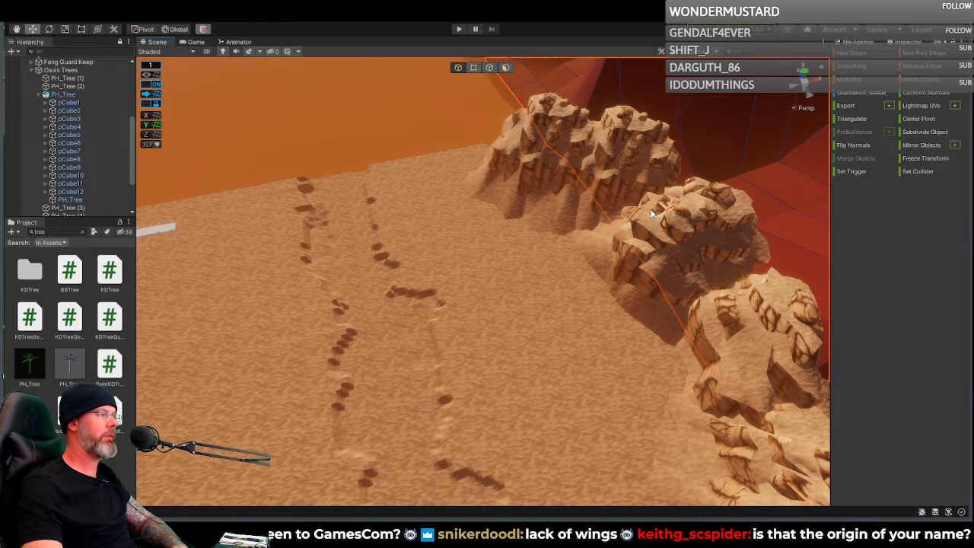
left_click_drag(704, 257, 721, 244)
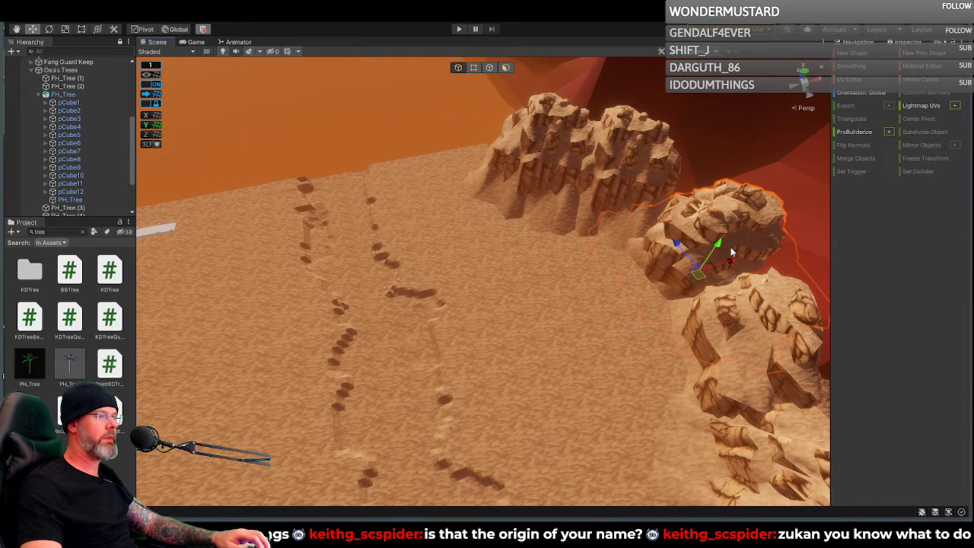
Step: Try a slight turn of the middle eastern rock and adjust its height against the sand floor
key("e")
left_click_drag(682, 298, 727, 297)
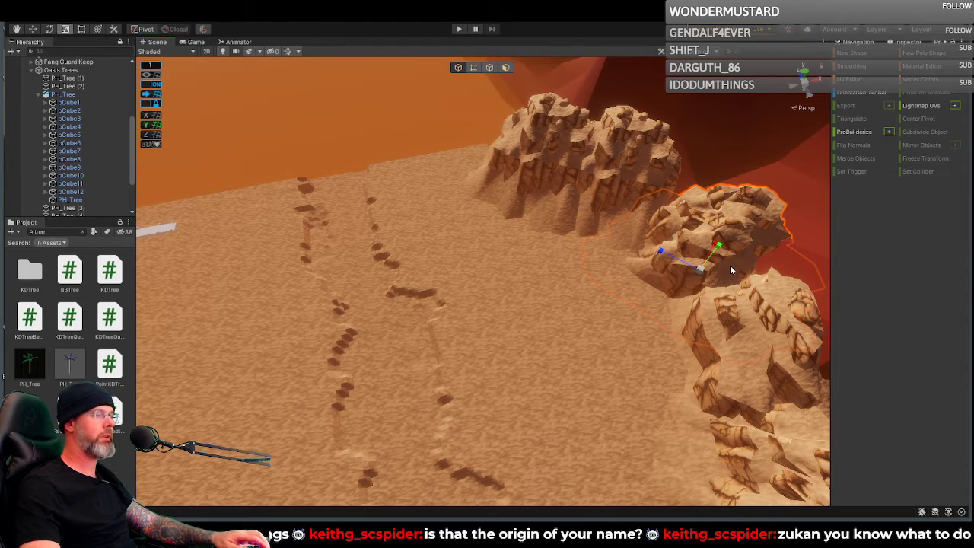
key("w")
mouse_move(718, 245)
left_mouse_down()
mouse_move(712, 251)
mouse_move(709, 232)
mouse_move(710, 240)
left_mouse_up()
right_click_drag(714, 248, 750, 238)
key("w")
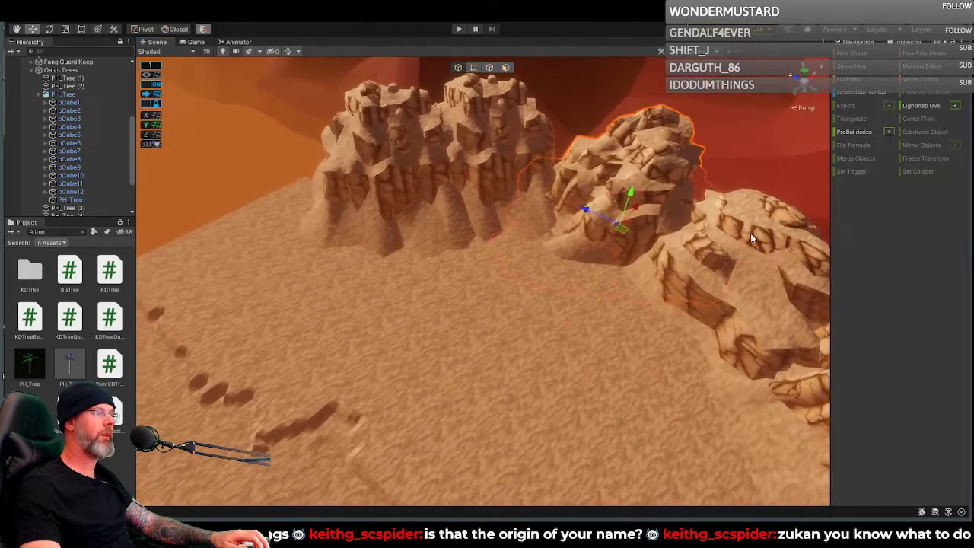
Step: Rotate the middle rock to show a different face to the canyon and shift it slightly along Z
key("e")
left_click_drag(617, 251, 691, 247)
key("w")
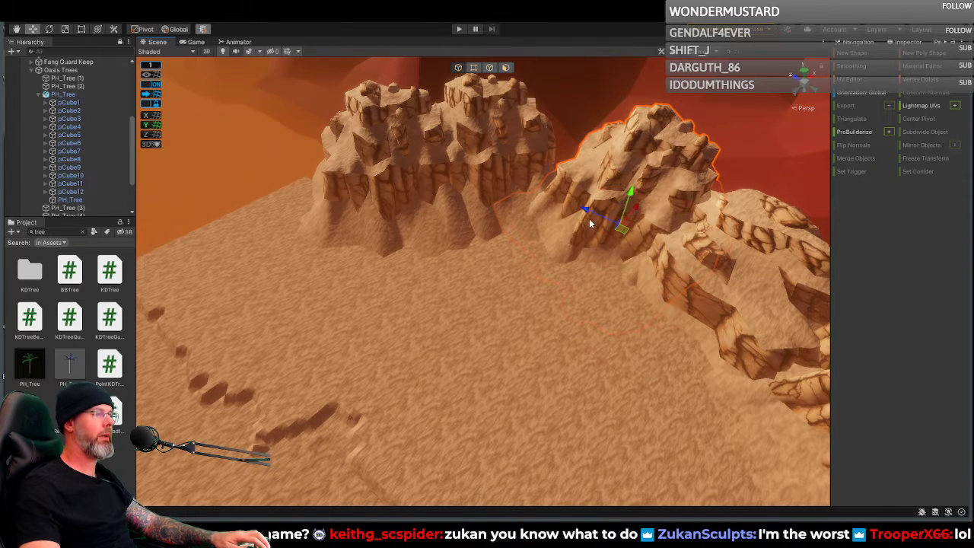
left_click_drag(584, 208, 577, 209)
right_click_drag(655, 228, 743, 159)
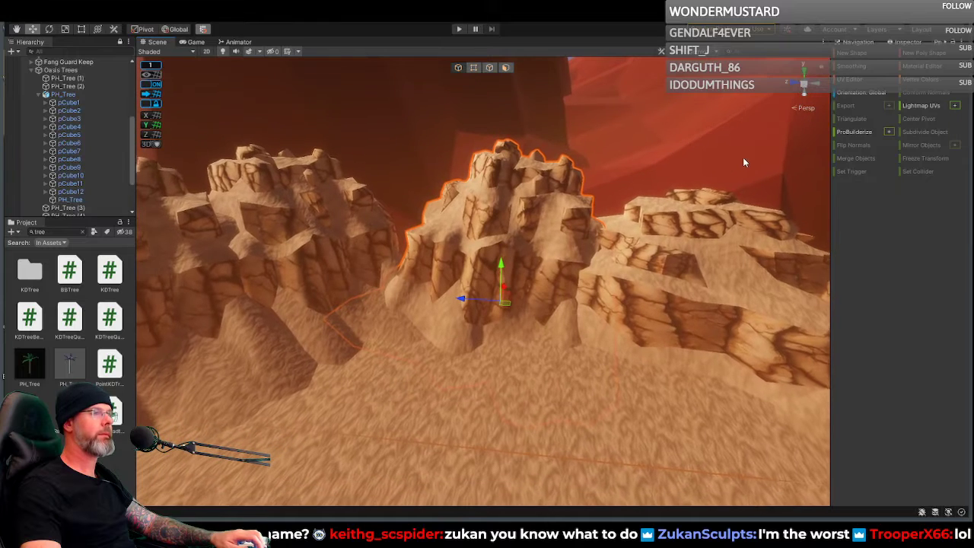
Step: Try trimming the rock's Position Y and X values, and undo the resulting X position change
left_click(907, 44)
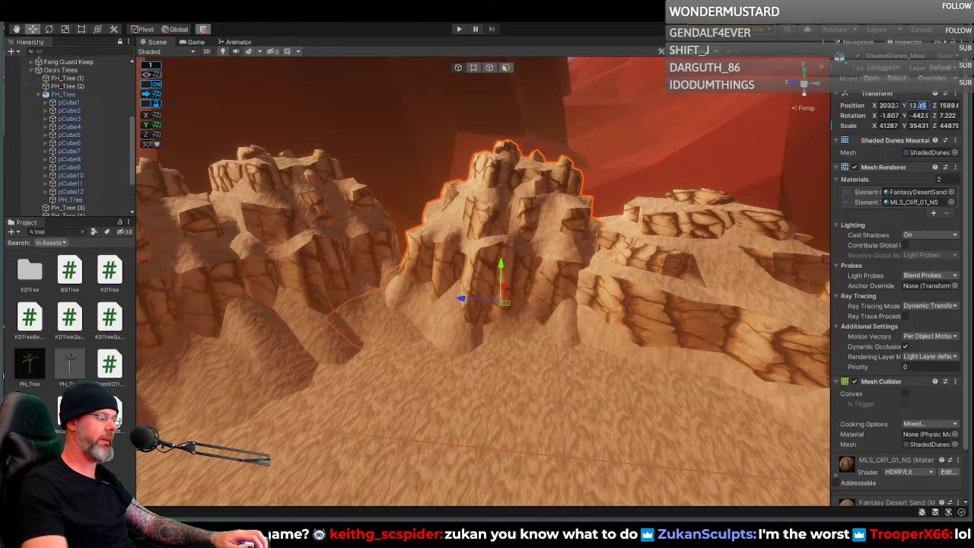
key("BackSpace")
key("BackSpace")
type("13.35")
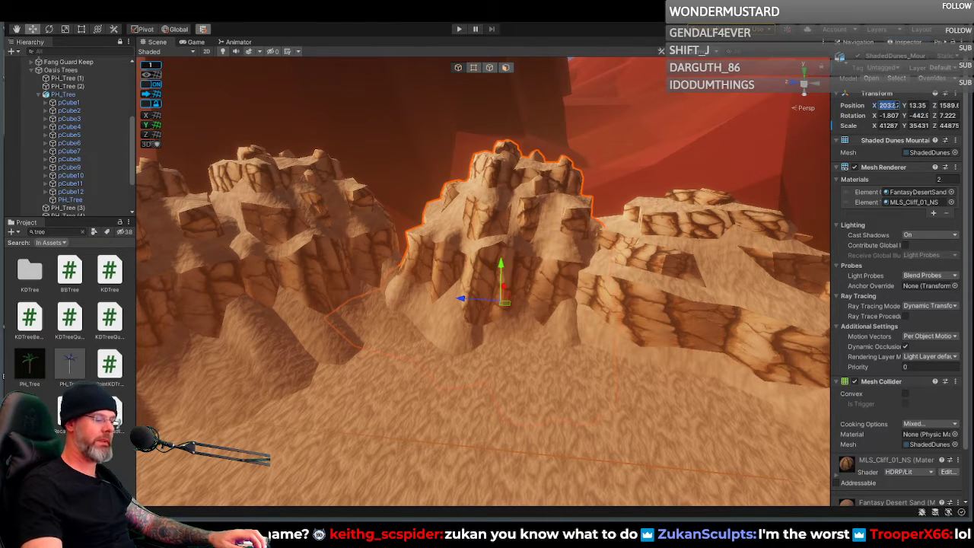
type("787")
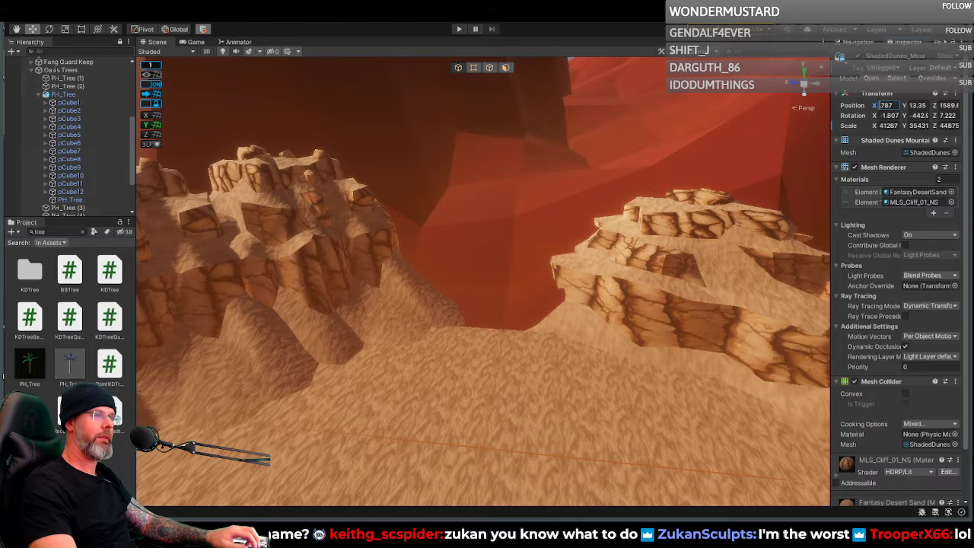
key("ctrl+z")
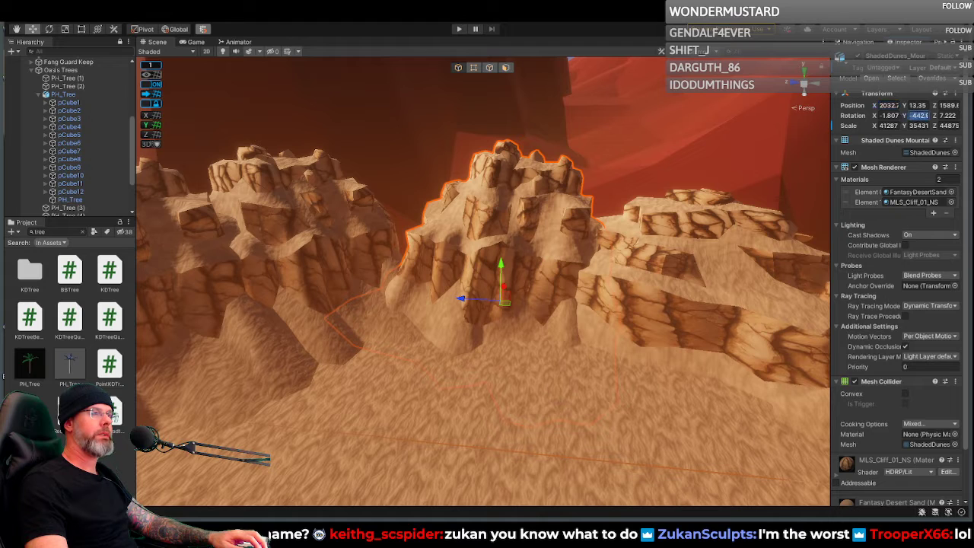
Step: Reset the middle rock's X, Y and Z rotation to 0
type("911")
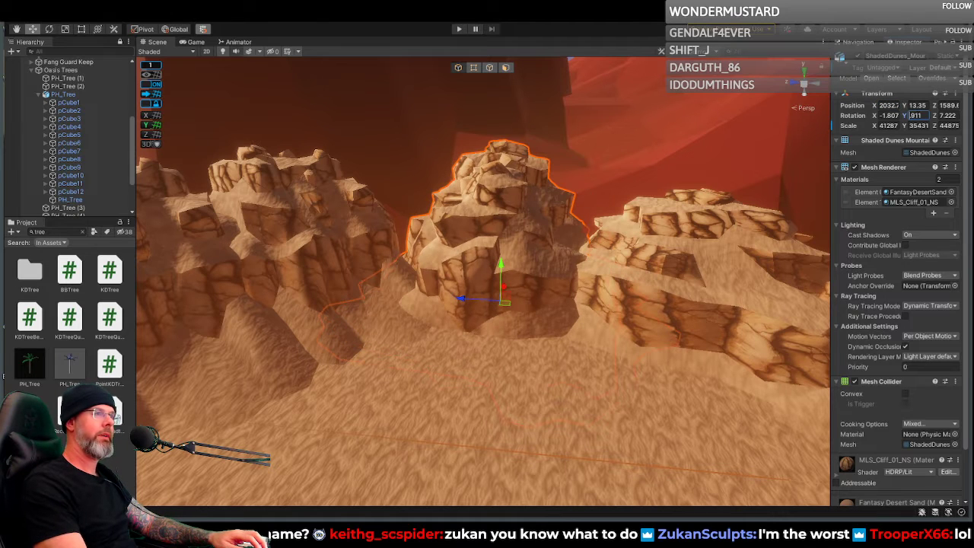
key("Delete")
key("Delete")
key("Delete")
key("Delete")
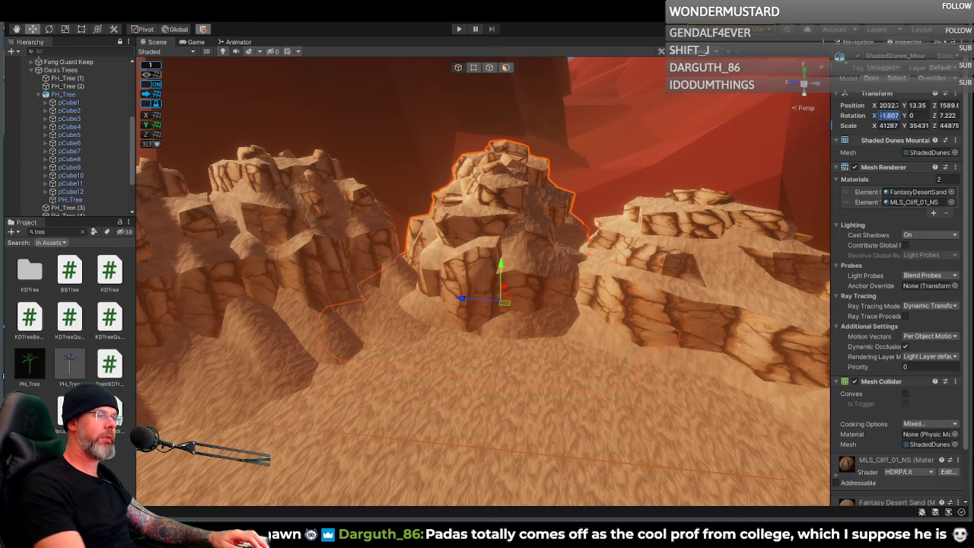
key("Delete")
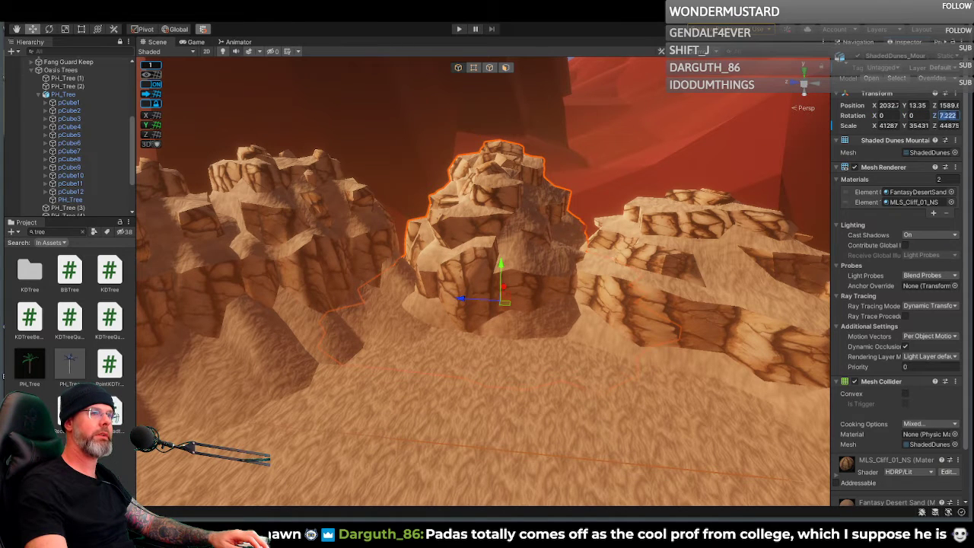
key("Delete")
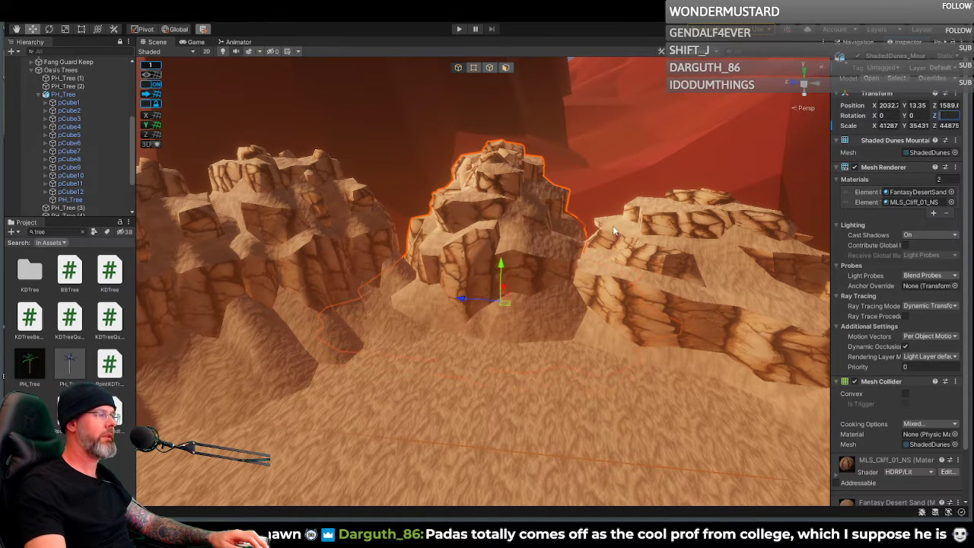
Step: Stretch the middle rock along Z to a scale of about 58118 to fill the space between its neighbours
right_click_drag(526, 285, 483, 288)
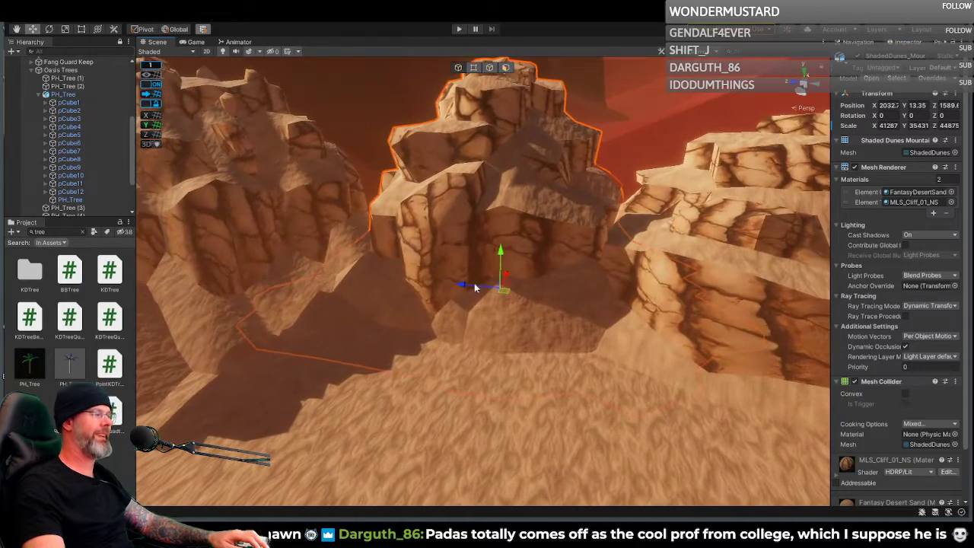
key("e")
key("w")
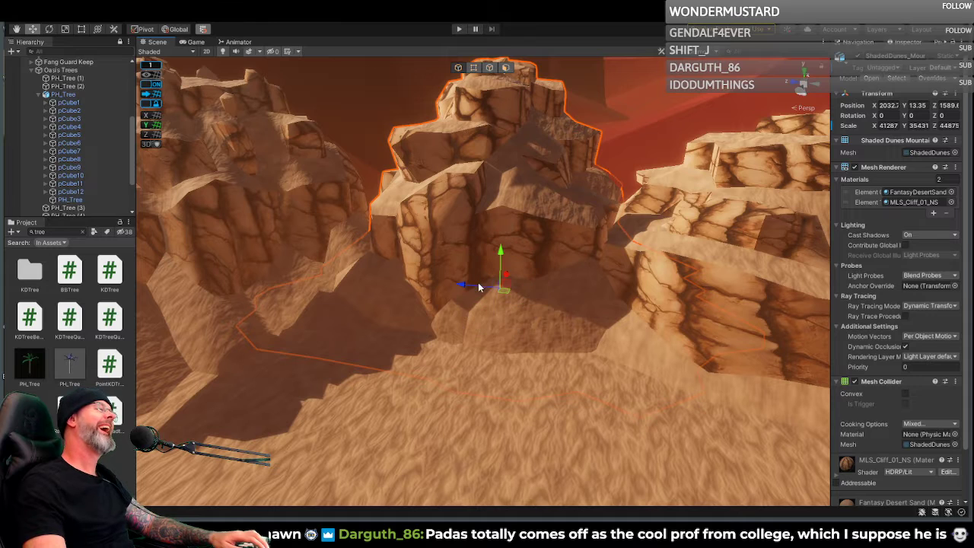
key("e")
key("q")
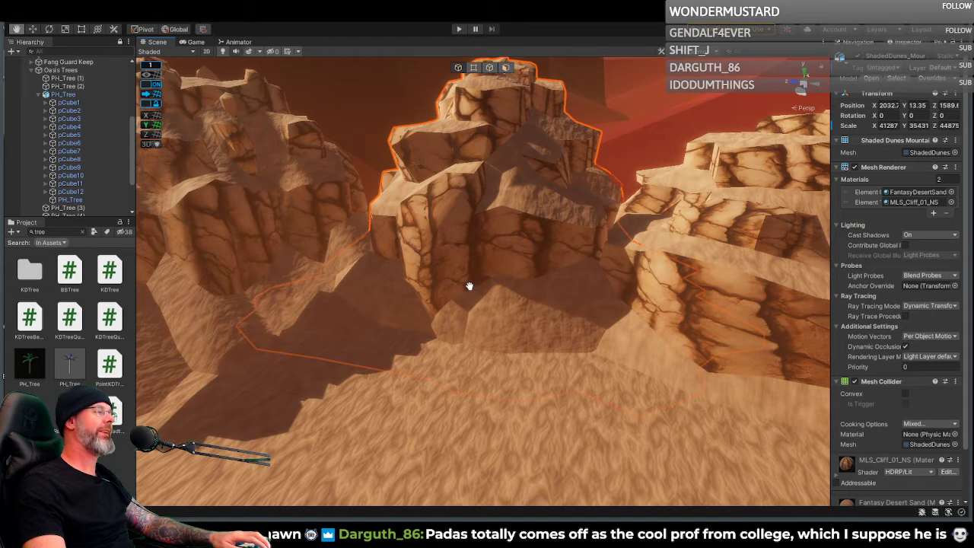
key("r")
left_click_drag(461, 280, 455, 285)
right_click_drag(491, 286, 499, 280)
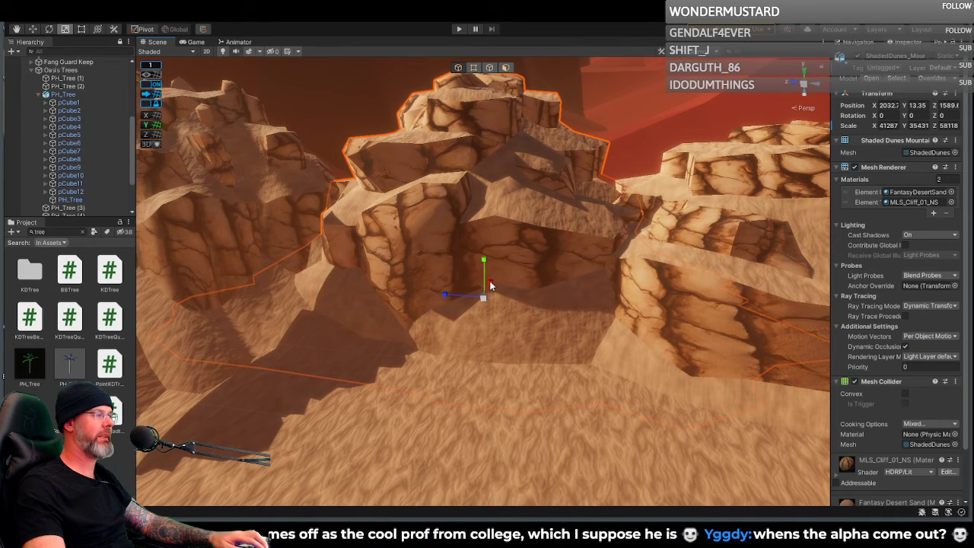
Step: Move the stretched rock along X to about 2000, toward the canyon floor
key("w")
key("e")
key("w")
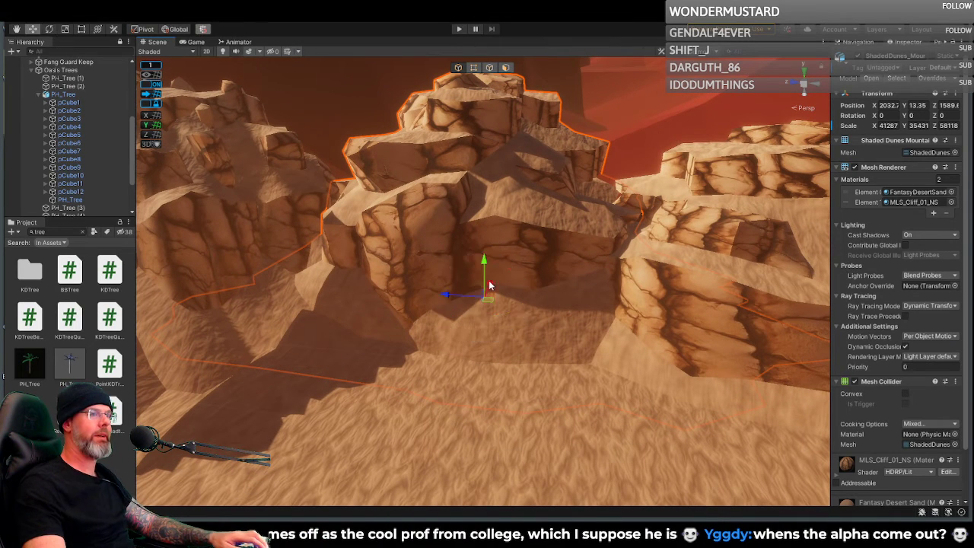
left_click_drag(489, 282, 485, 292)
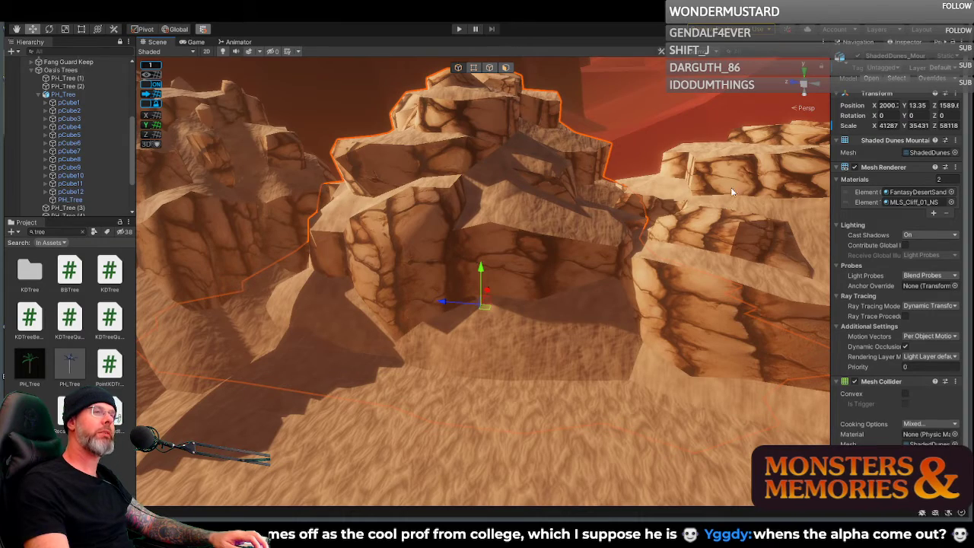
Step: Select the next rock formation along the eastern edge, nudge its position slightly, and check it from across the canyon floor
right_click_drag(589, 202, 618, 196)
left_click(510, 276)
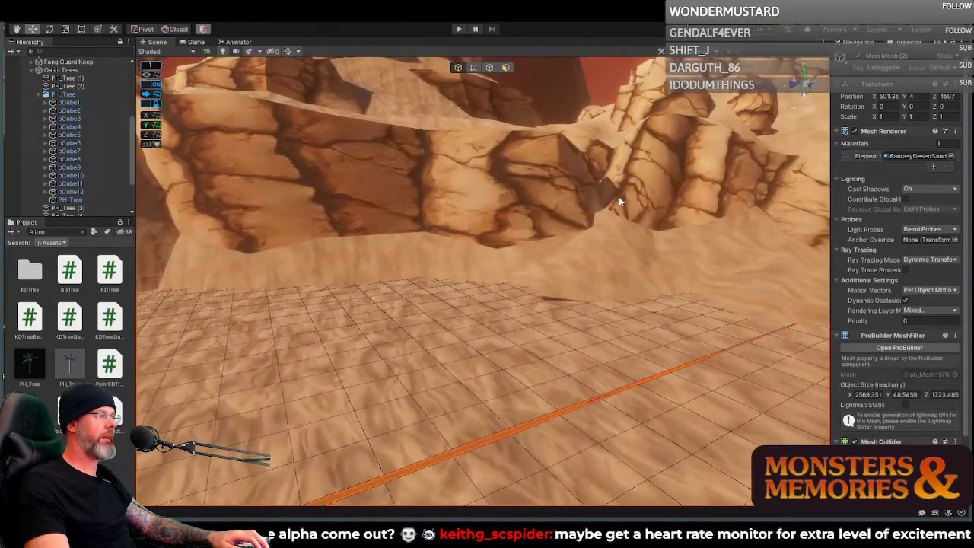
left_click(619, 198)
left_click_drag(682, 209, 677, 210)
right_click_drag(606, 226, 463, 224)
key("d")
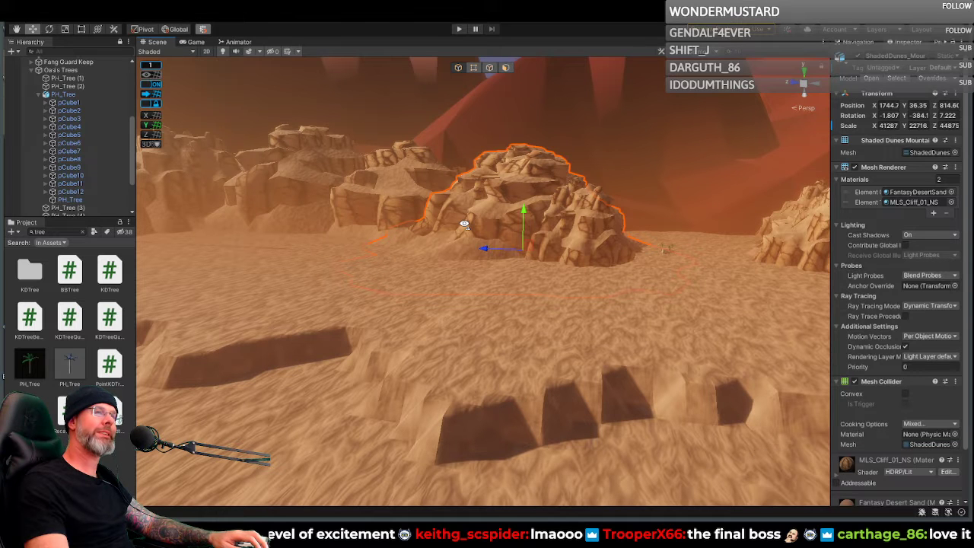
Step: Reselect the eastern rock formation beside the sand mesh's exposed corner and reset its Z rotation to 0
right_click_drag(622, 265, 551, 330)
left_click(556, 326)
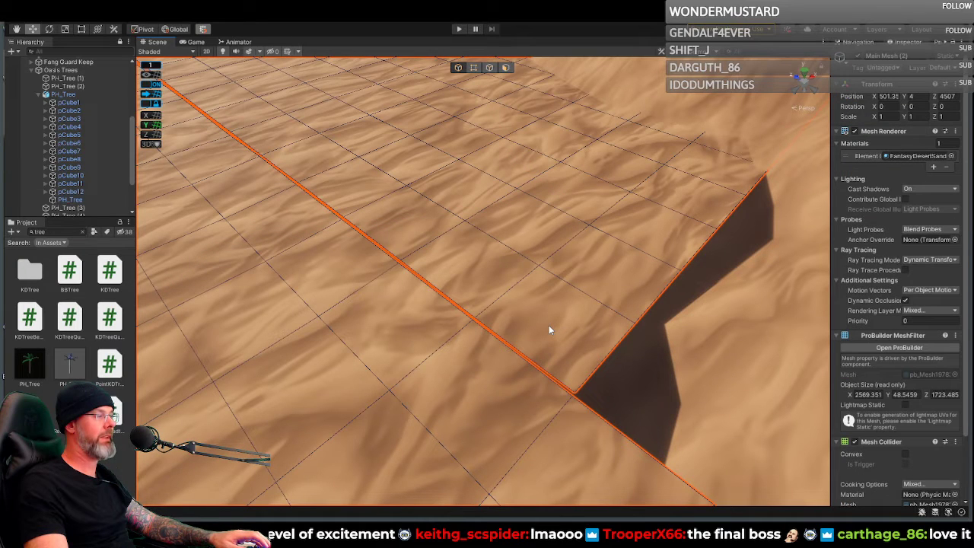
right_click_drag(538, 320, 647, 269)
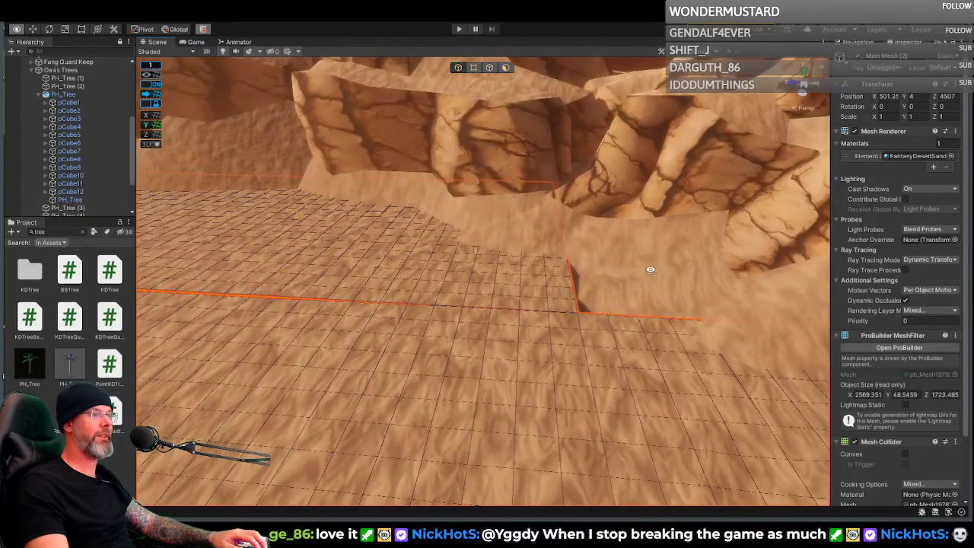
left_click(605, 293)
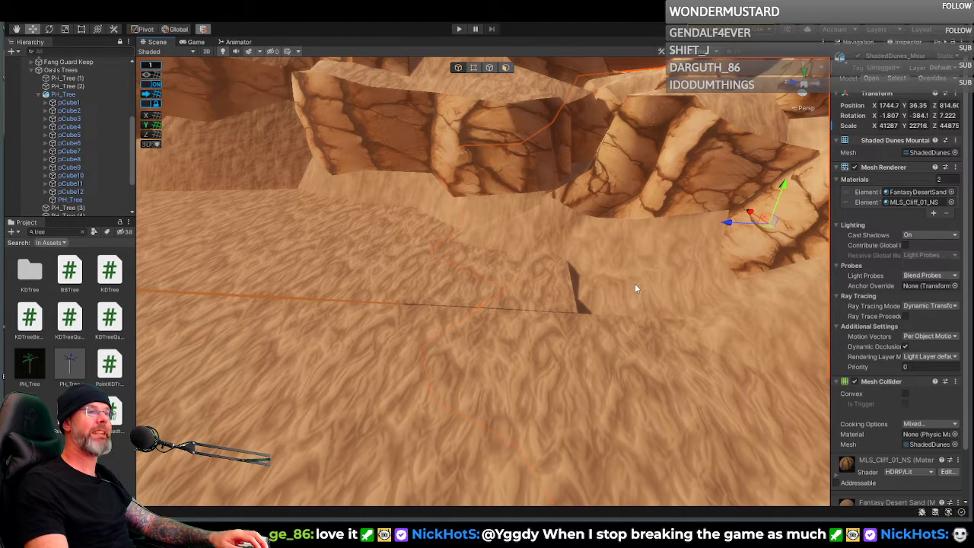
mouse_move(669, 256)
right_mouse_down()
mouse_move(654, 252)
mouse_move(659, 238)
mouse_move(677, 247)
right_mouse_up()
key("e")
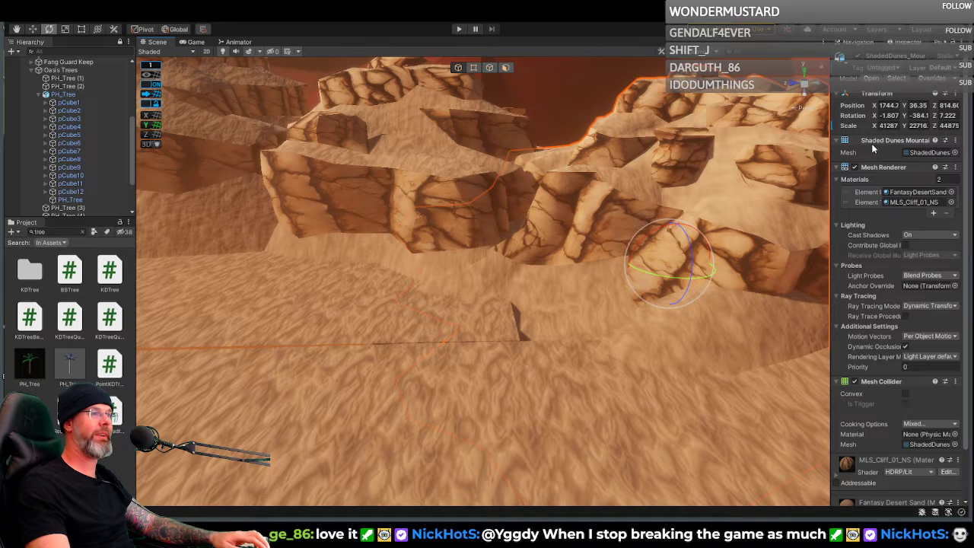
left_click(918, 115)
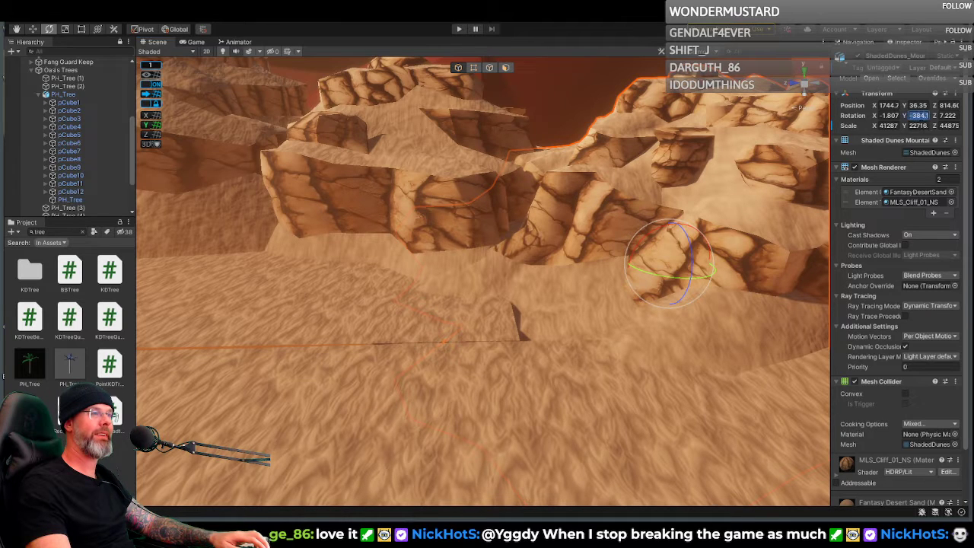
left_click(948, 115)
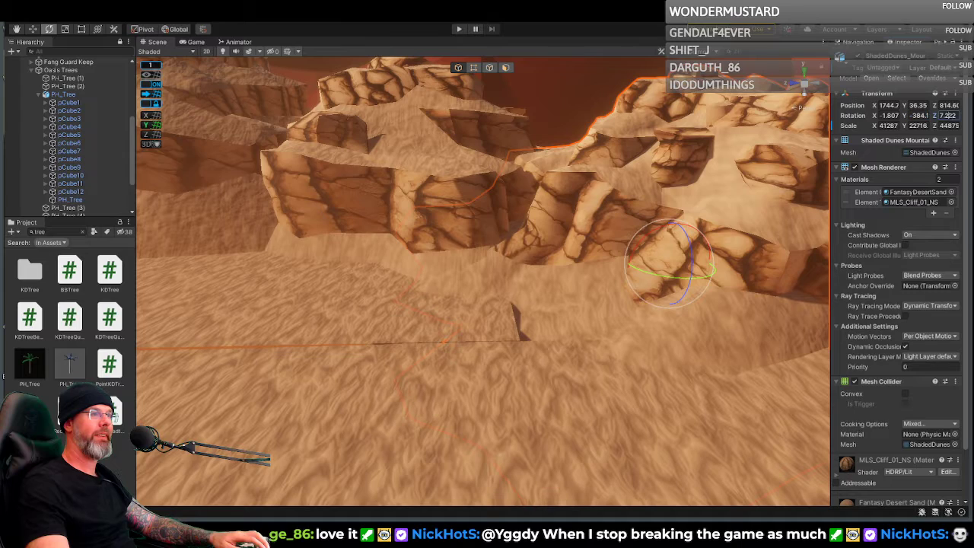
key("BackSpace")
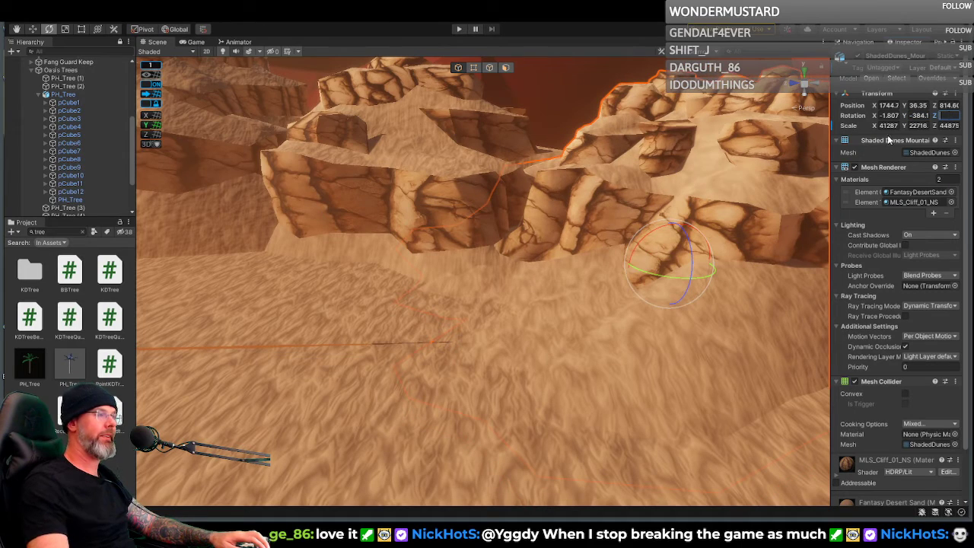
Step: Adjust the height of the selected rock formation to a Y position of about 37.35
right_click_drag(682, 175, 725, 176)
key("w")
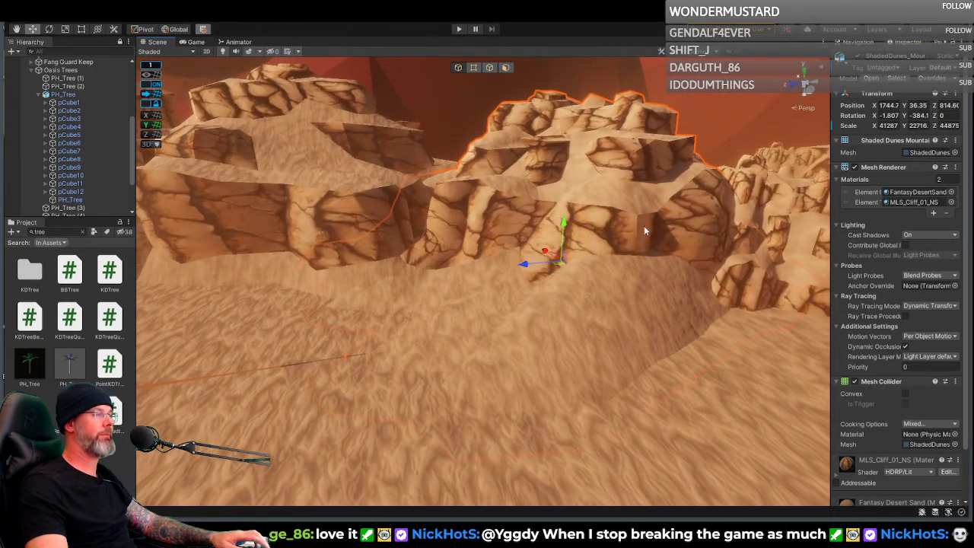
mouse_move(563, 222)
left_mouse_down()
mouse_move(559, 236)
mouse_move(560, 222)
left_mouse_up()
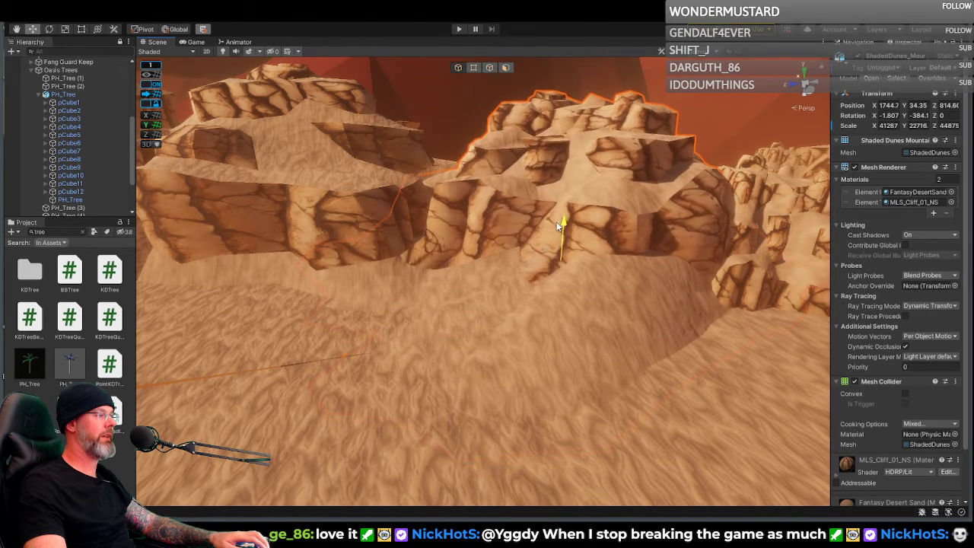
right_click_drag(560, 223, 486, 247)
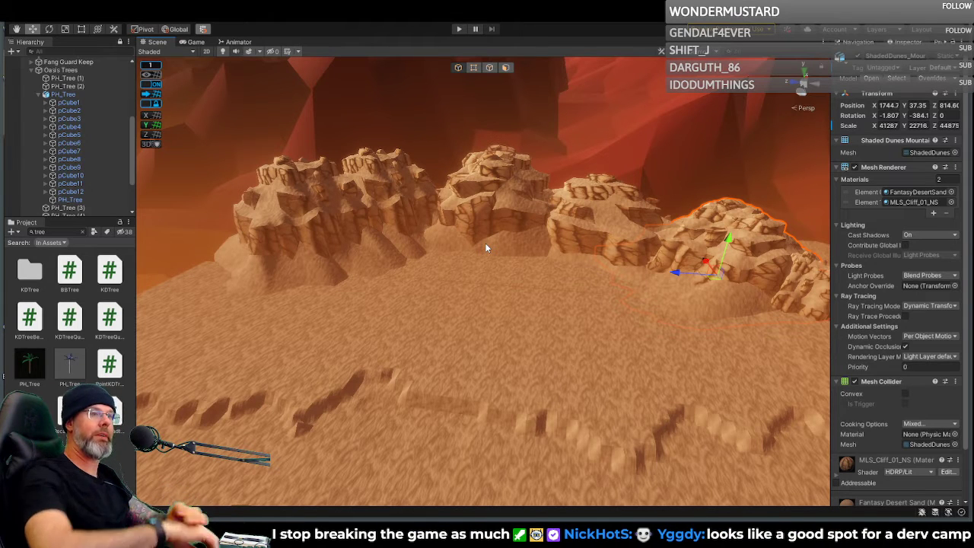
Step: Examine the canyon's eastern rock wall and open floor from ground level, from directly above and along its full length
right_click_drag(460, 281, 605, 236)
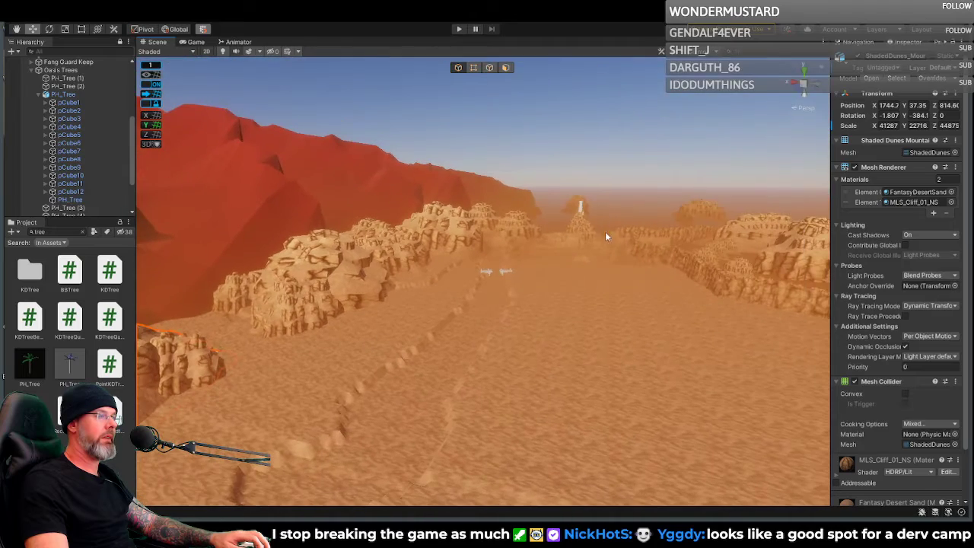
right_click_drag(569, 271, 365, 285)
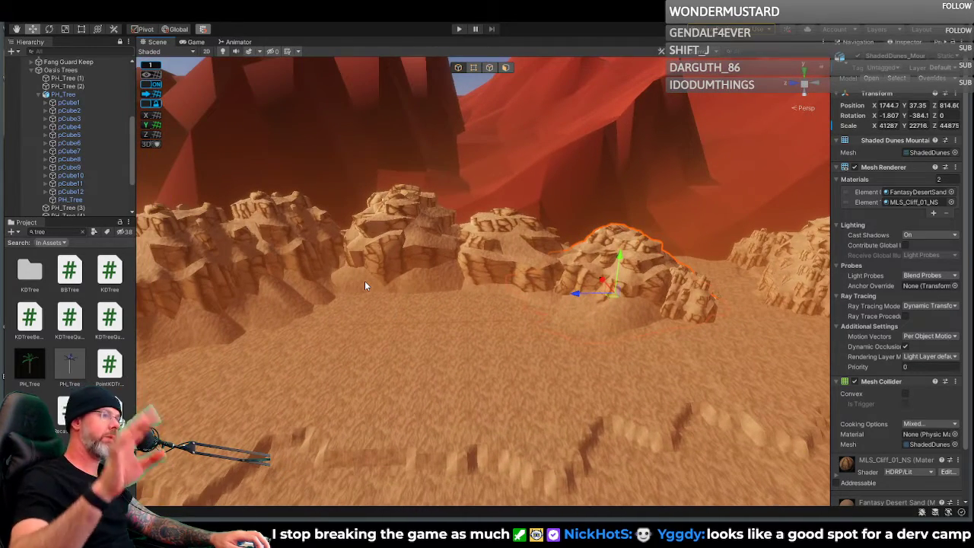
right_click_drag(417, 257, 444, 239)
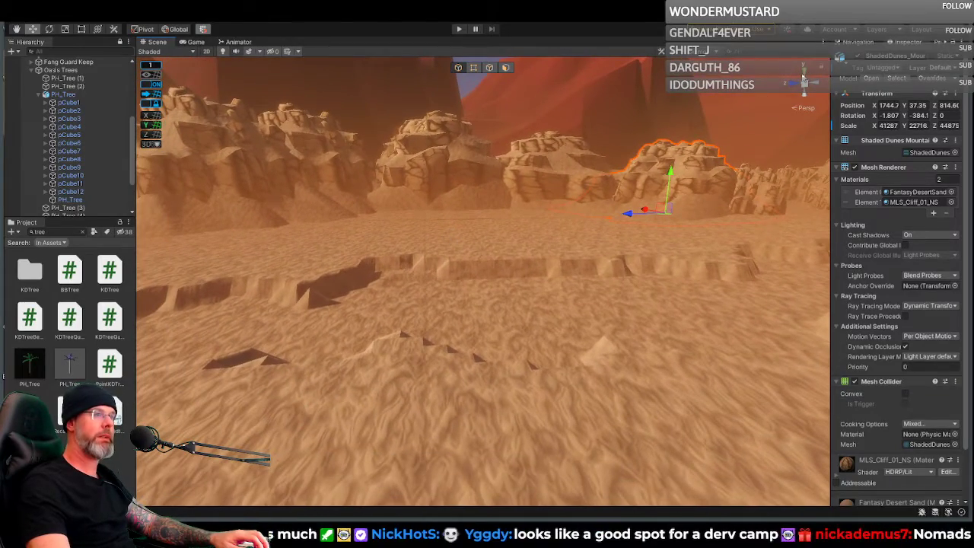
left_click(802, 73)
scroll(570, 268, "down", 8)
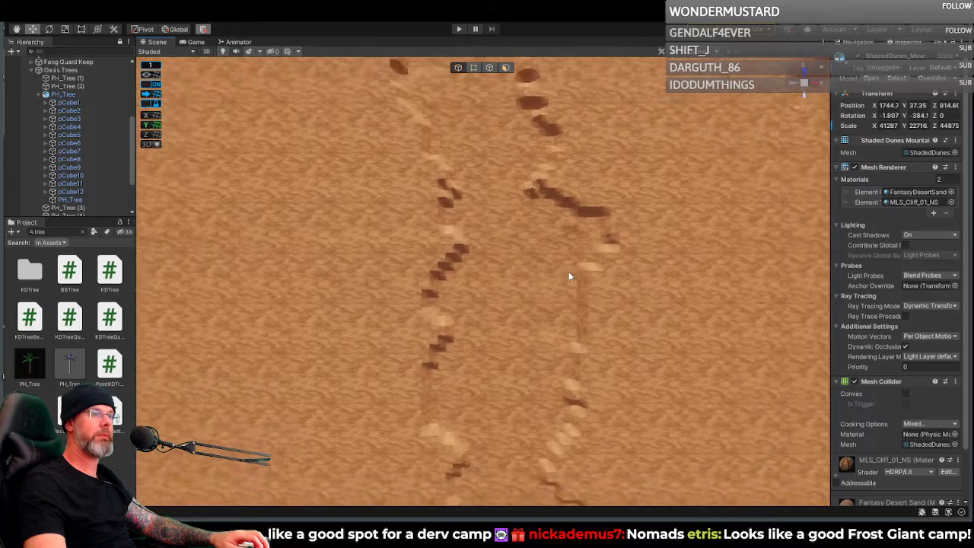
scroll(568, 271, "down", 2)
scroll(528, 273, "down", 4)
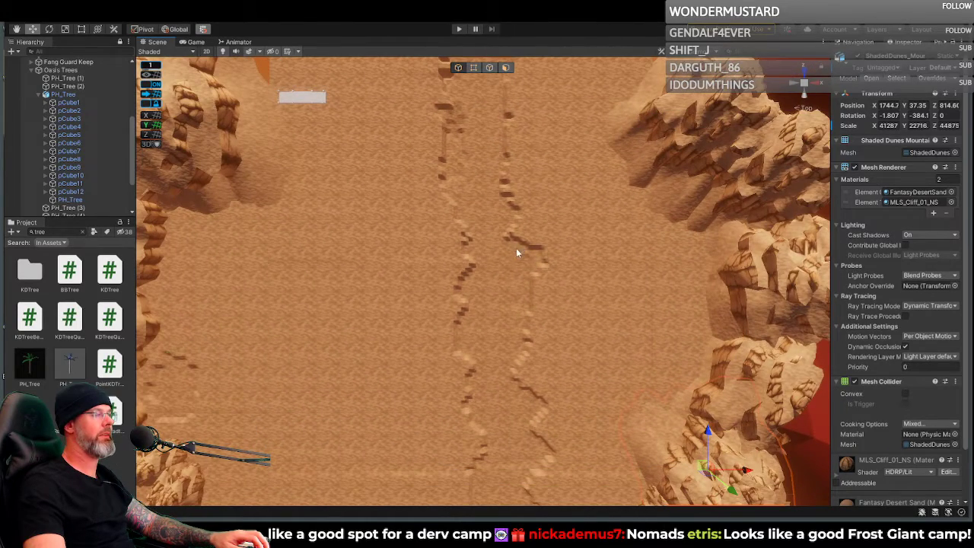
right_click_drag(499, 251, 498, 248)
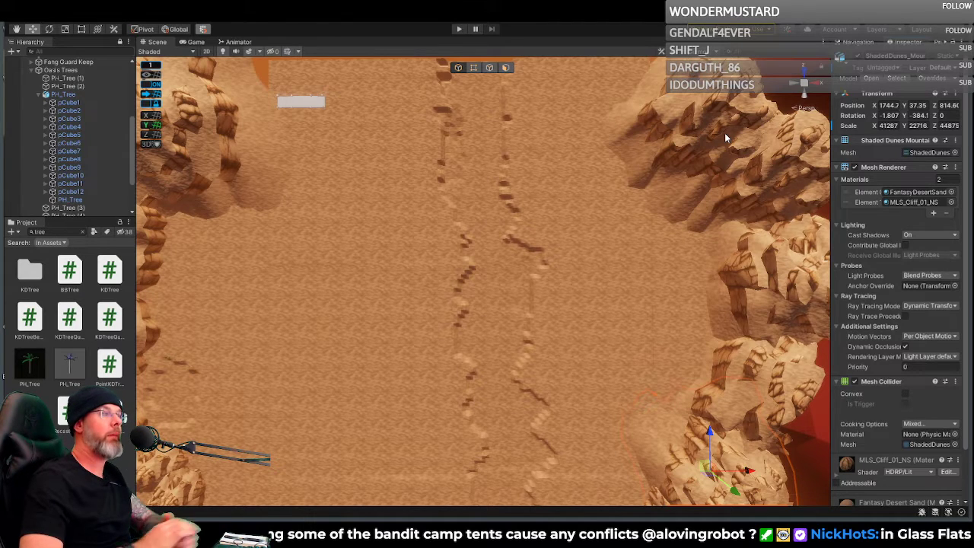
right_click_drag(539, 246, 92, 105)
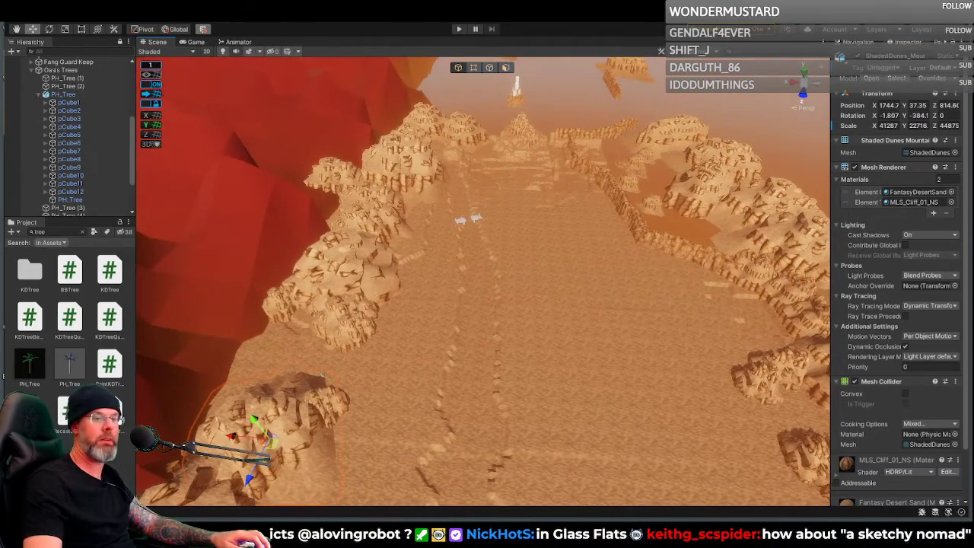
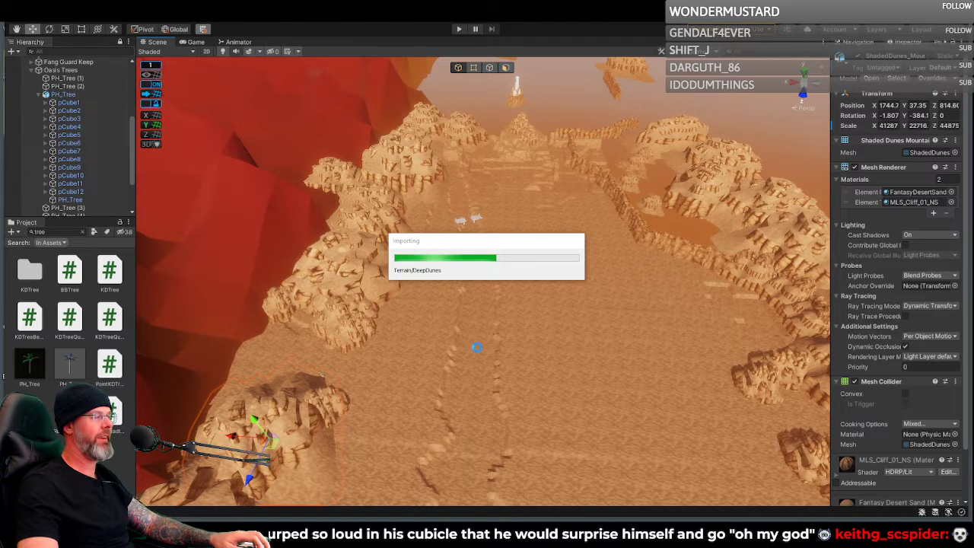
Step: Select three vertices along the top edge of the raised sand ridge on the main mesh and nudge them slightly
right_click_drag(480, 347, 473, 302)
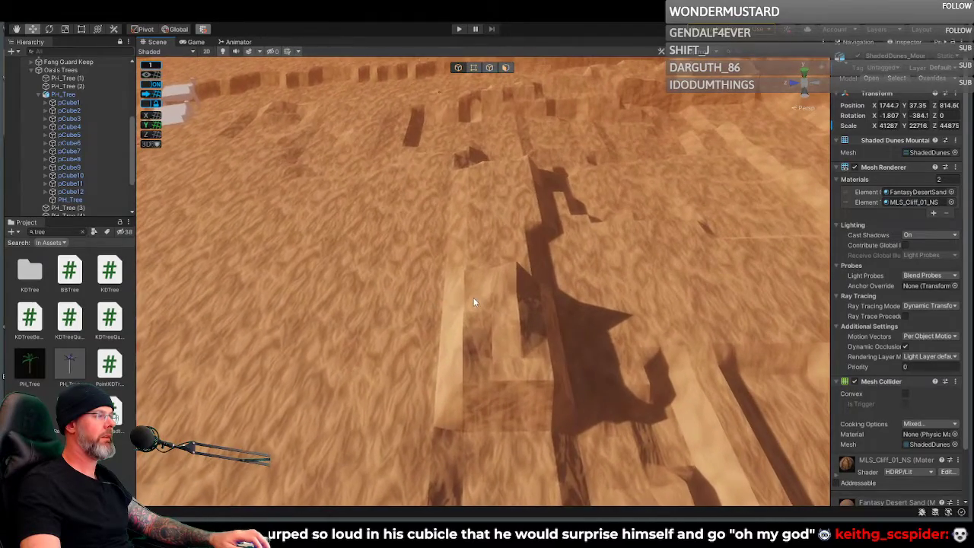
left_click(474, 300)
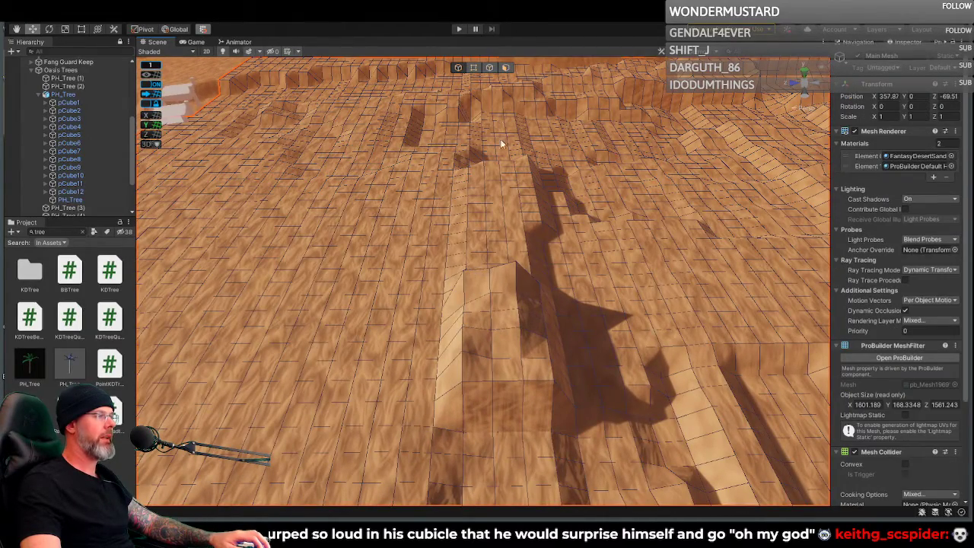
left_click(473, 67)
left_click(464, 271)
left_click(490, 270, "shift")
left_click(516, 263, "shift")
mouse_move(515, 248)
left_mouse_down()
mouse_move(516, 261)
mouse_move(517, 246)
left_mouse_up()
right_click_drag(518, 250, 573, 184)
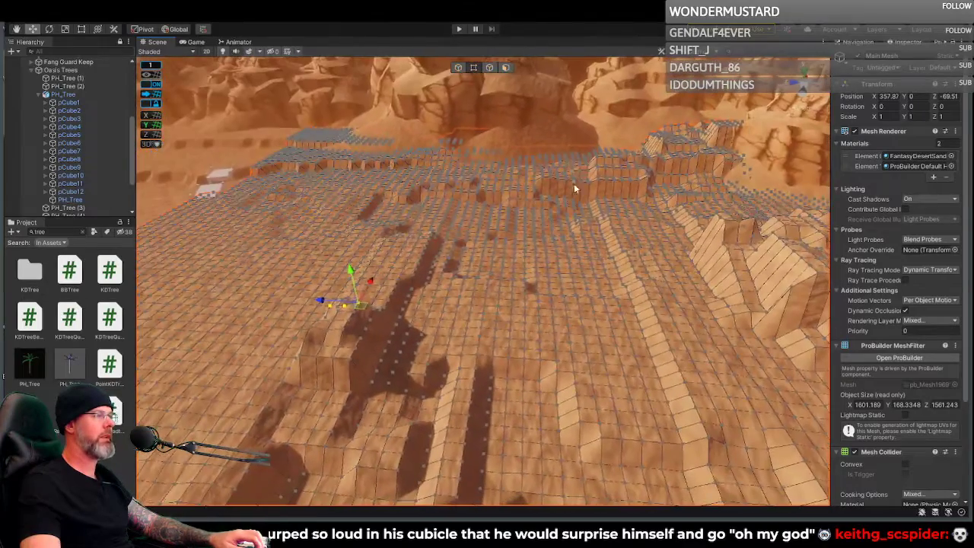
right_click_drag(566, 108, 371, 253)
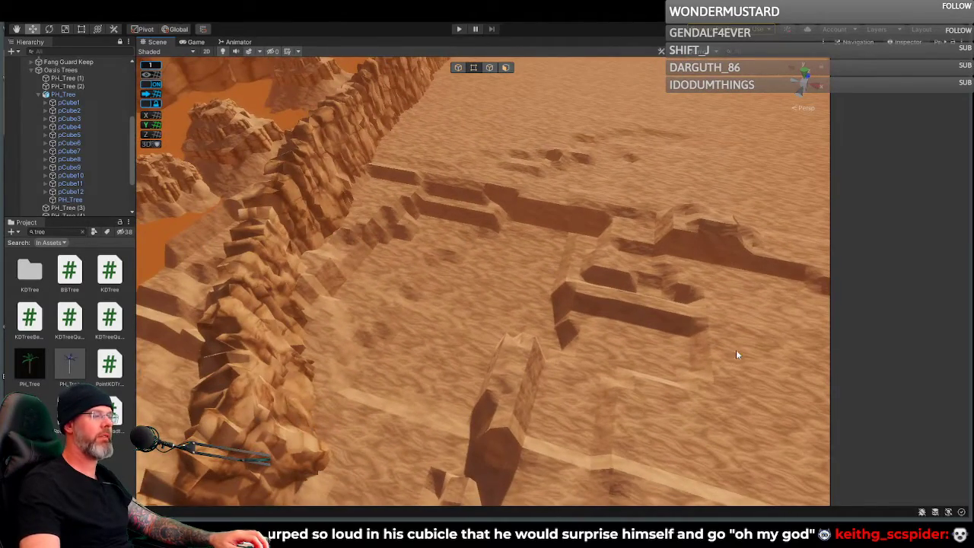
Step: Switch to the browser's "badlands overhead" image results and widen the window to show more of them
mouse_move(213, 533)
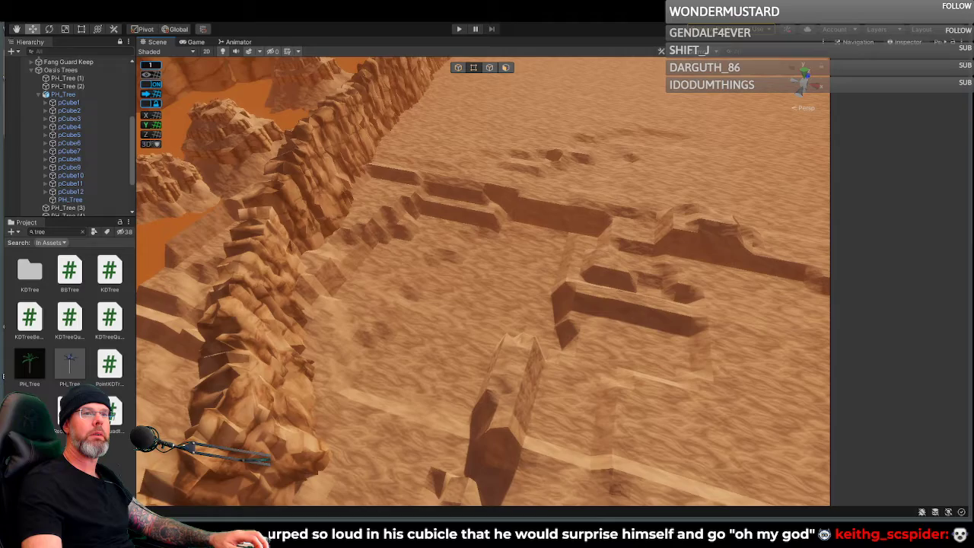
left_click_drag(973, 167, 836, 35)
left_click_drag(597, 37, 607, 17)
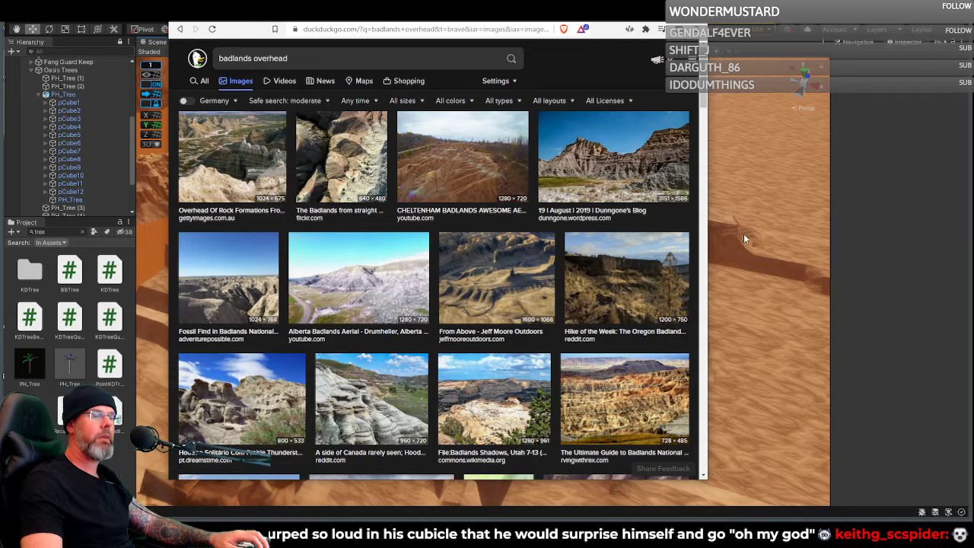
left_click_drag(708, 233, 845, 228)
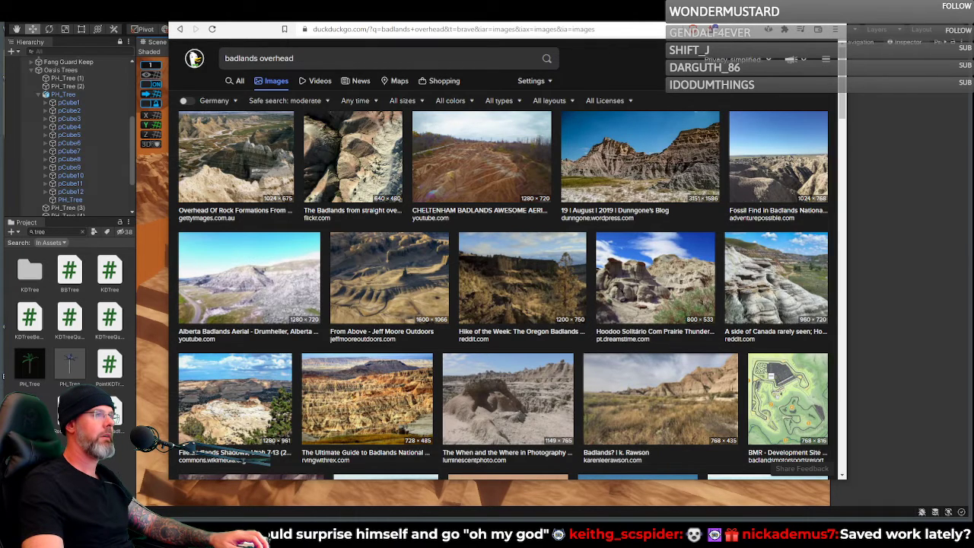
key("alt+Tab")
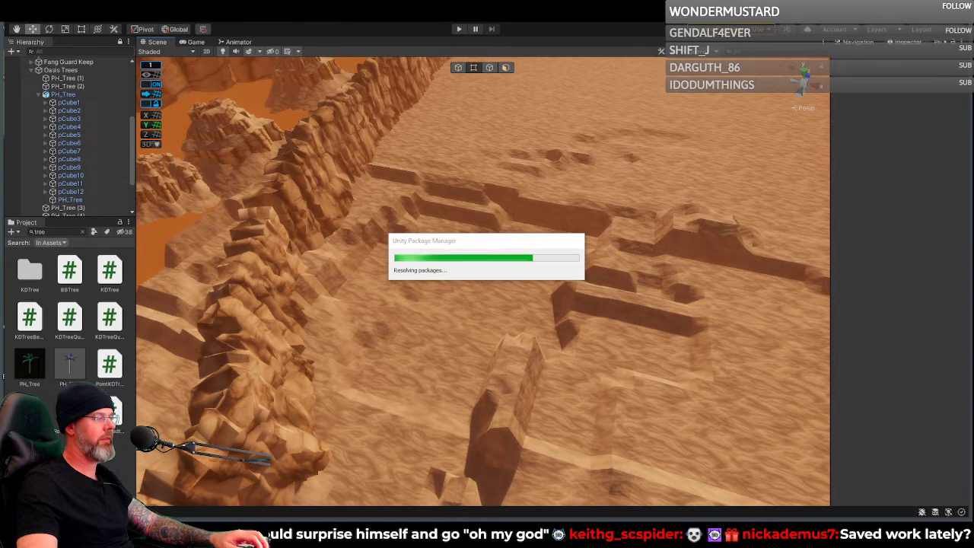
Step: Browse the overhead badlands photos for terrain reference, then return to the Unity scene
mouse_move(509, 532)
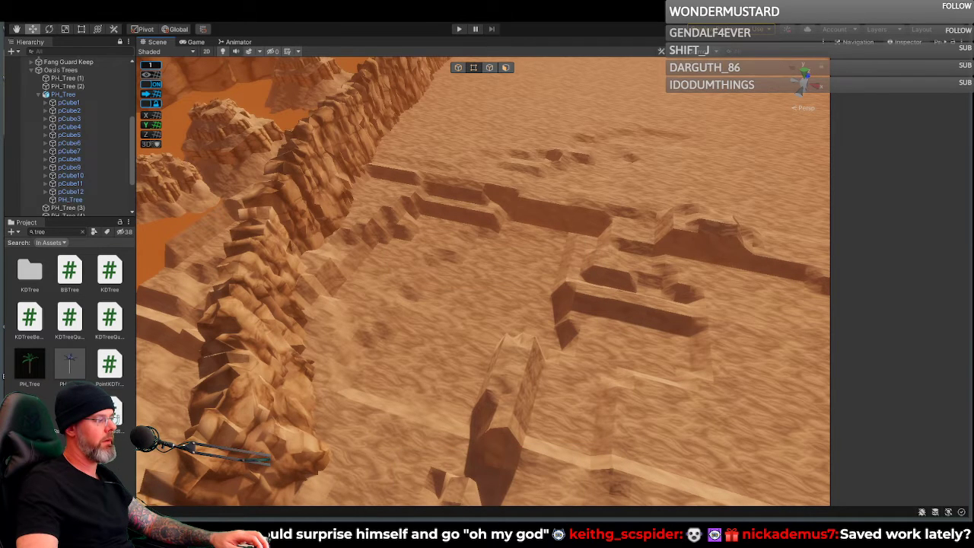
mouse_move(229, 532)
left_click(260, 487)
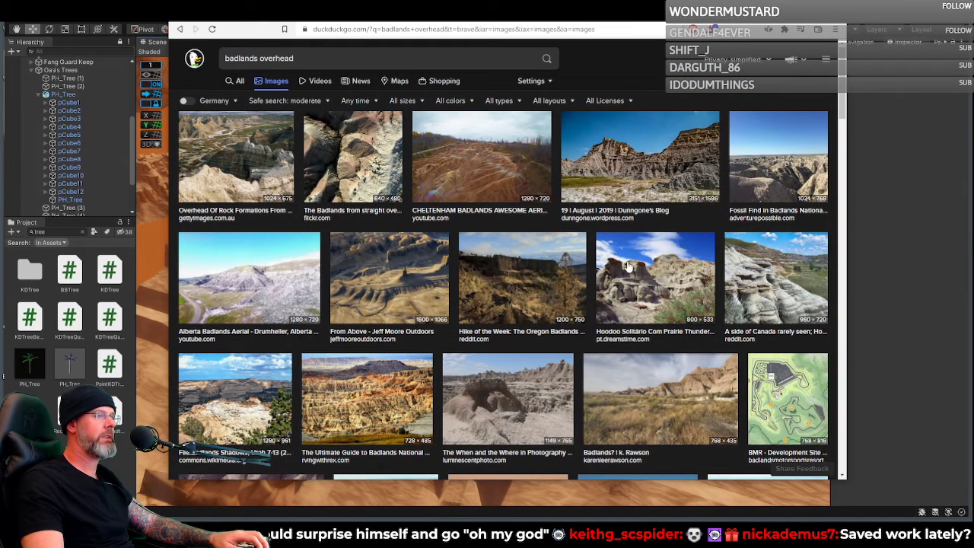
right_click(480, 238)
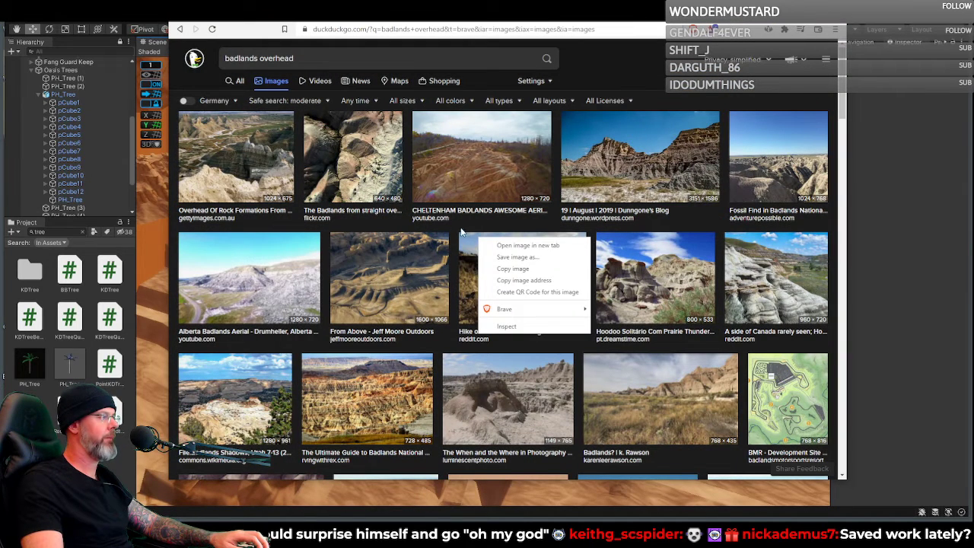
left_click(522, 162)
scroll(503, 213, "down", 8)
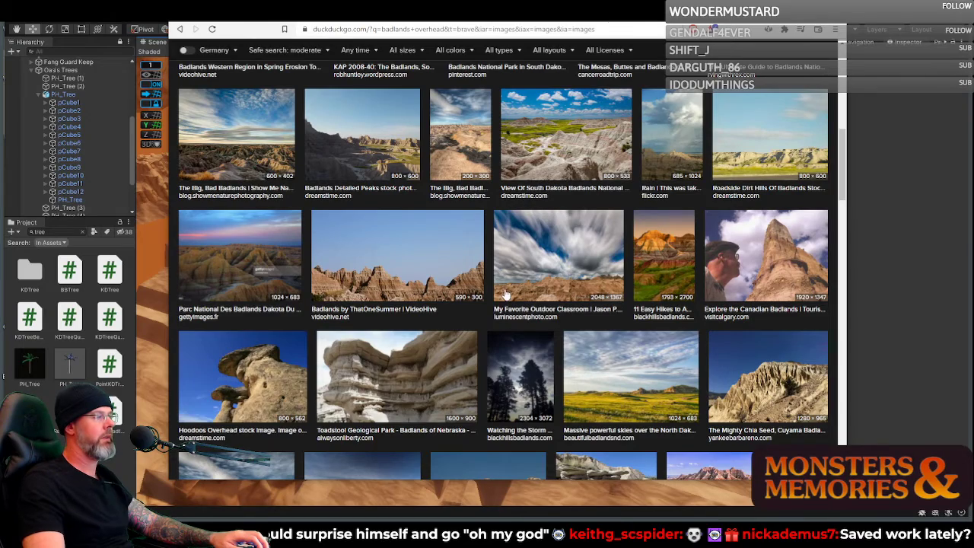
scroll(506, 293, "up", 10)
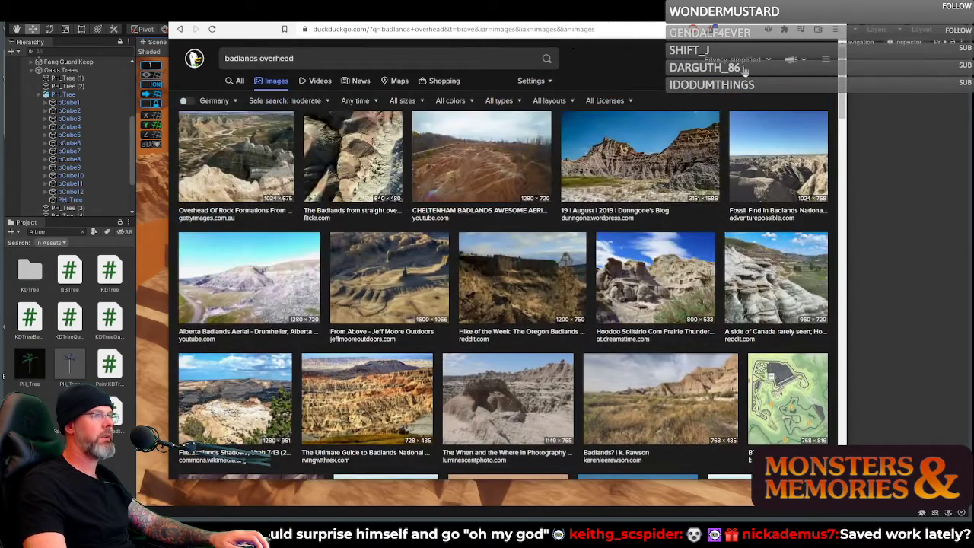
key("alt+Tab")
right_click_drag(496, 213, 679, 144)
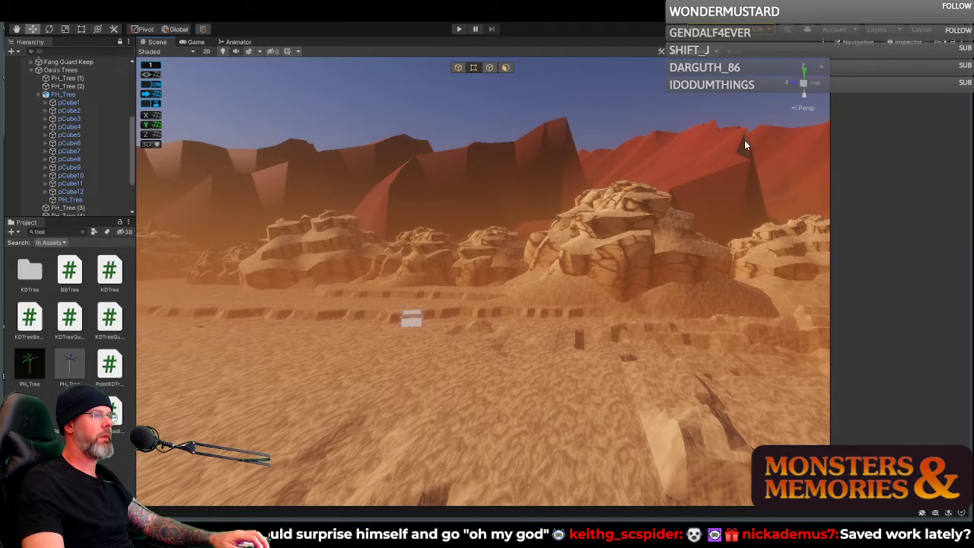
right_click_drag(474, 169, 502, 217)
right_click_drag(663, 268, 885, 296)
right_click_drag(791, 301, 834, 284)
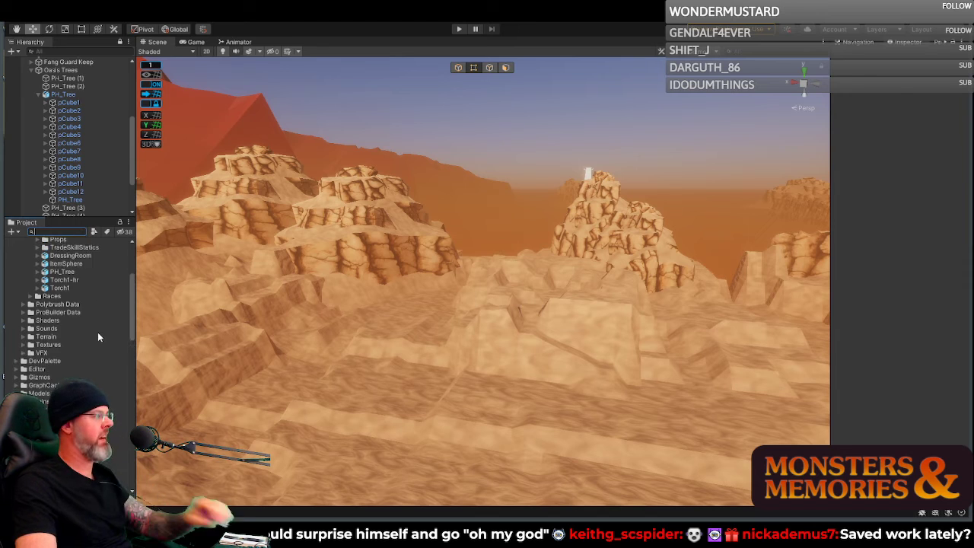
Step: Collapse the Oasis Trees group and the Models folder, and open the GlassFlats scene from the project's map scenes
scroll(98, 312, "up", 5)
scroll(69, 151, "up", 6)
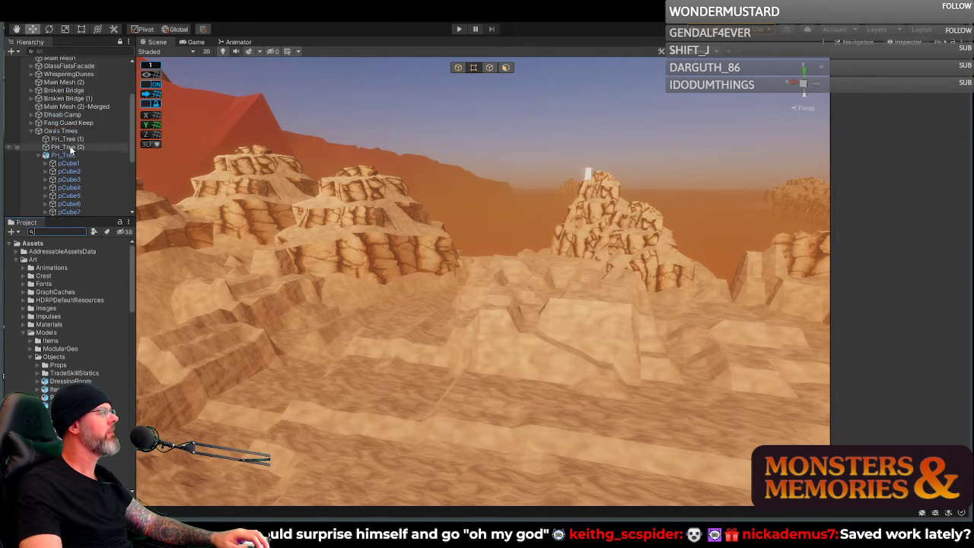
scroll(76, 152, "down", 4)
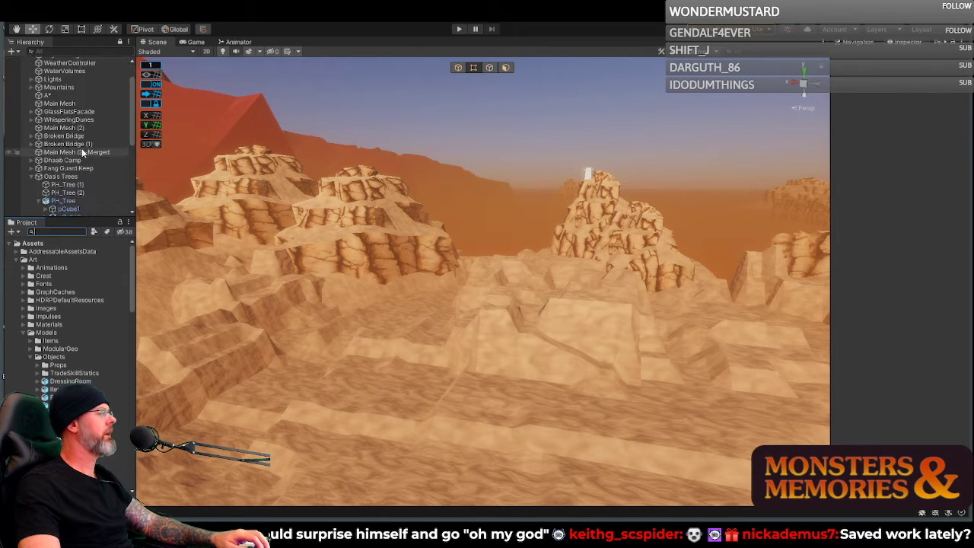
left_click(31, 147)
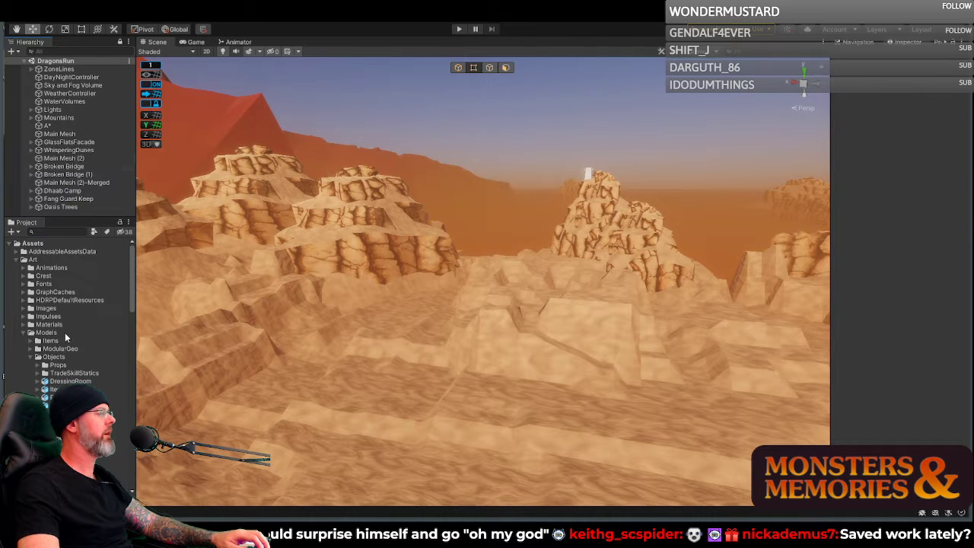
left_click(23, 333)
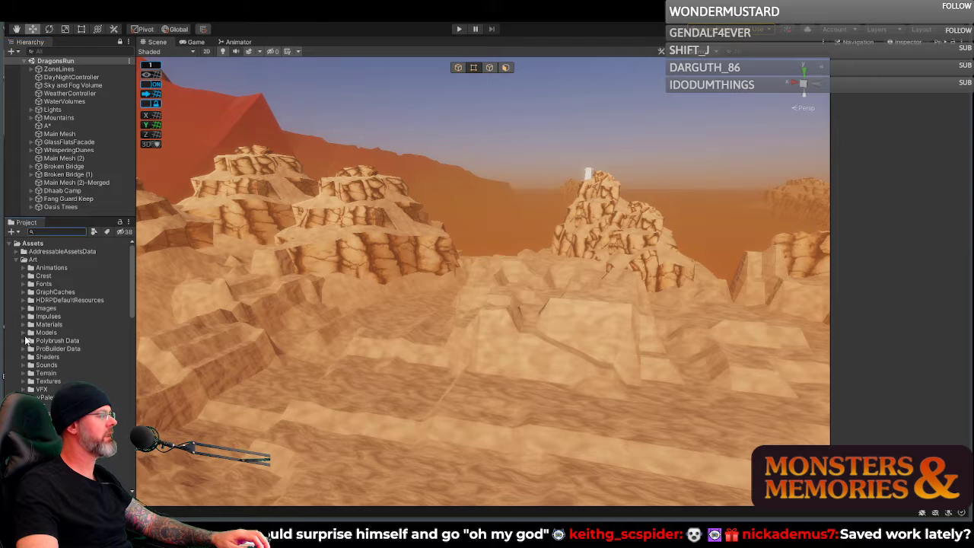
scroll(44, 370, "down", 10)
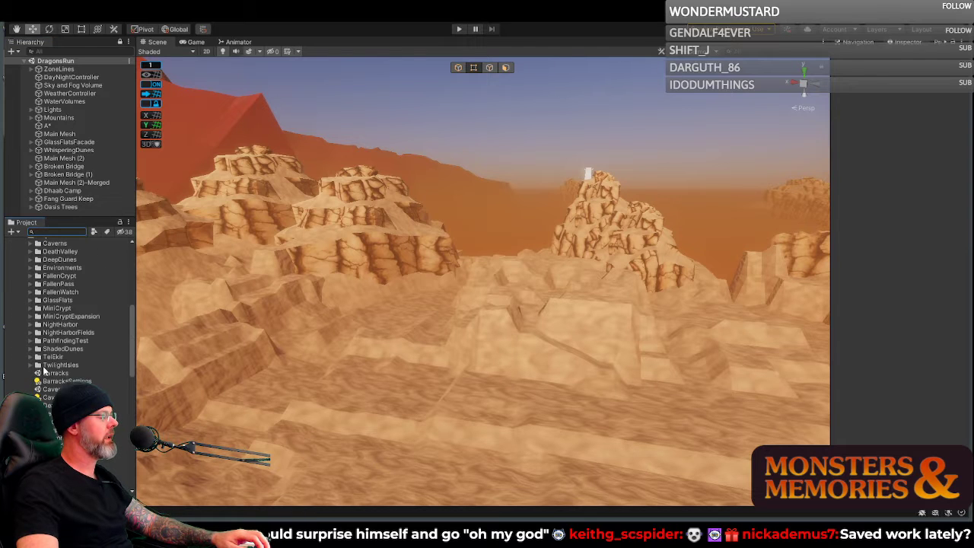
scroll(44, 371, "down", 3)
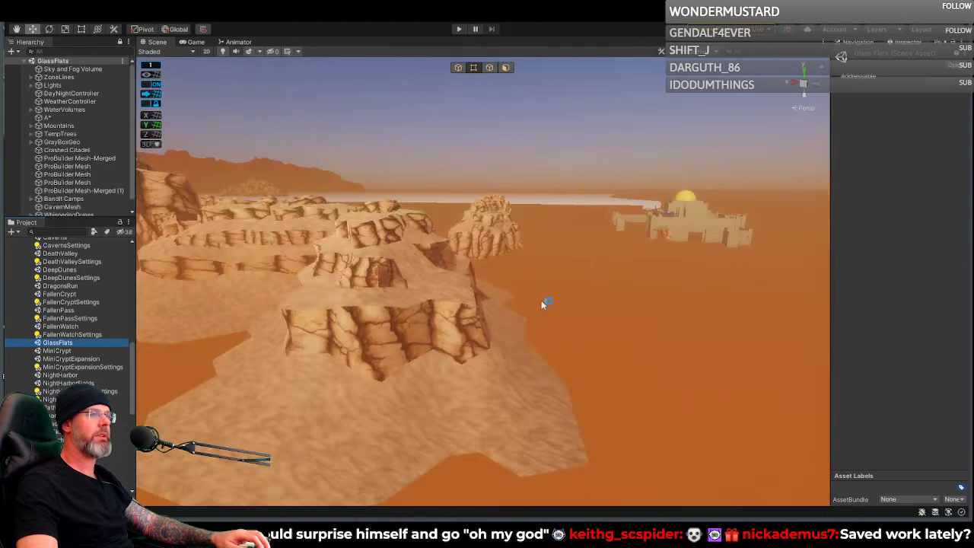
Step: Locate CavernMesh in the GlassFlats scene, switch from vertex editing to object selection and copy the mesh
right_click_drag(552, 285, 448, 312)
scroll(345, 270, "up", 1)
key("w")
left_click(471, 259)
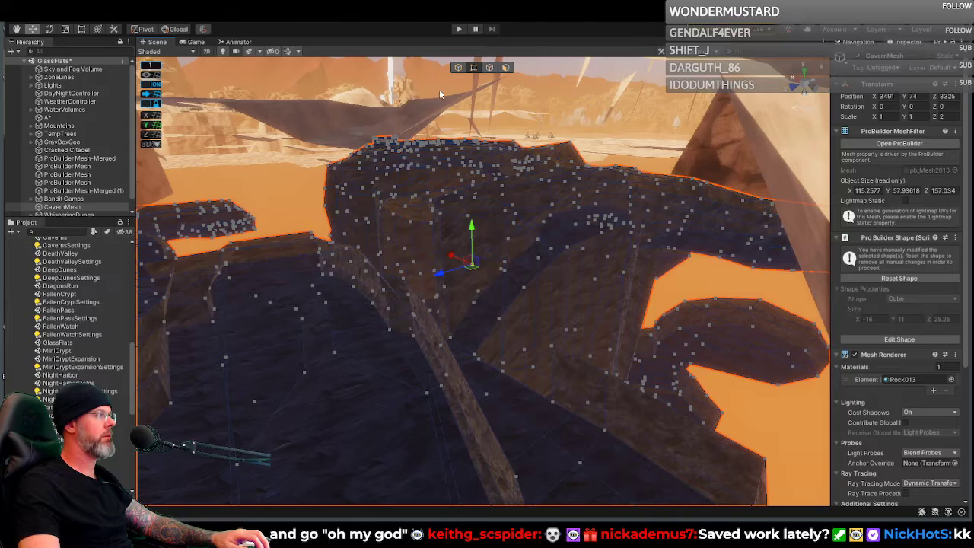
left_click(459, 68)
right_click_drag(519, 272, 56, 366)
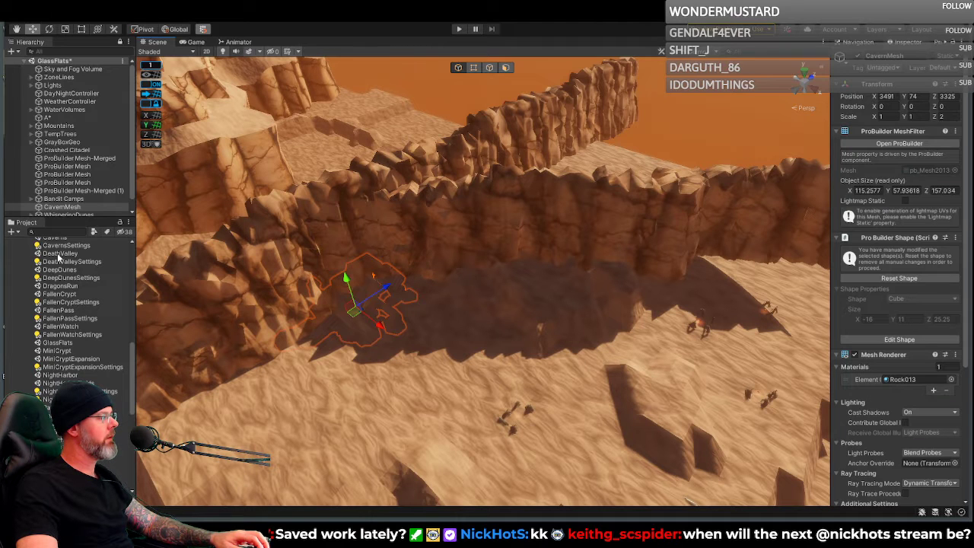
Step: Reopen the DragonsRun scene without saving GlassFlats, and paste CavernMesh into it
double_click(62, 287)
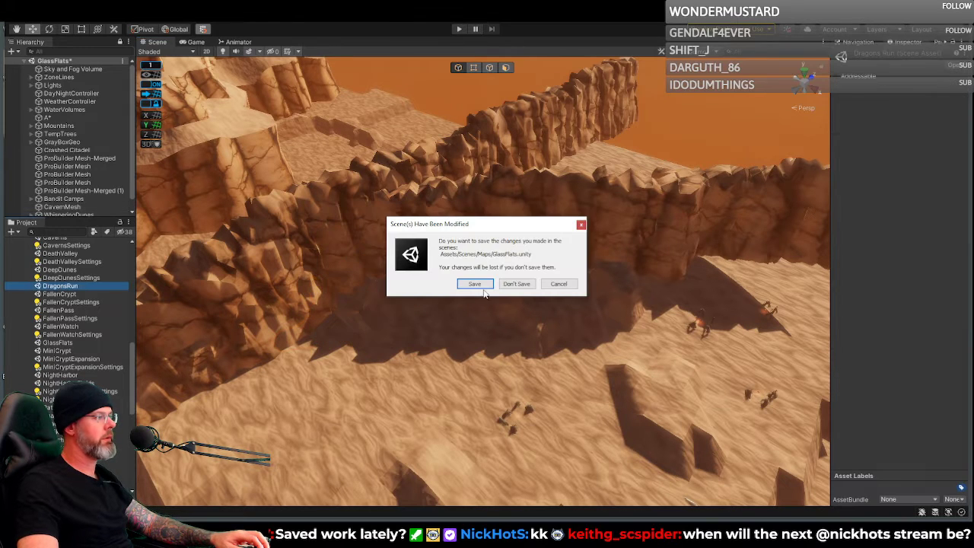
left_click(516, 285)
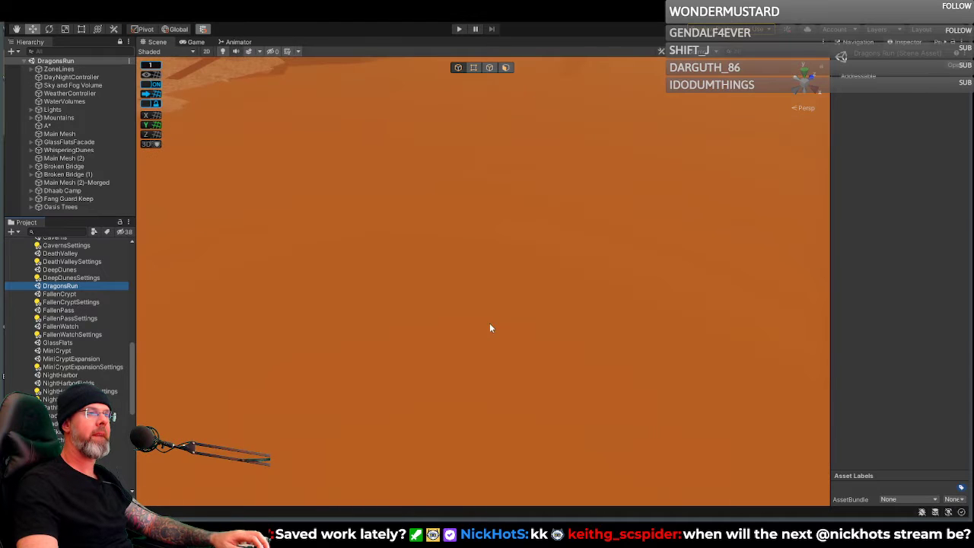
right_click_drag(574, 305, 197, 204)
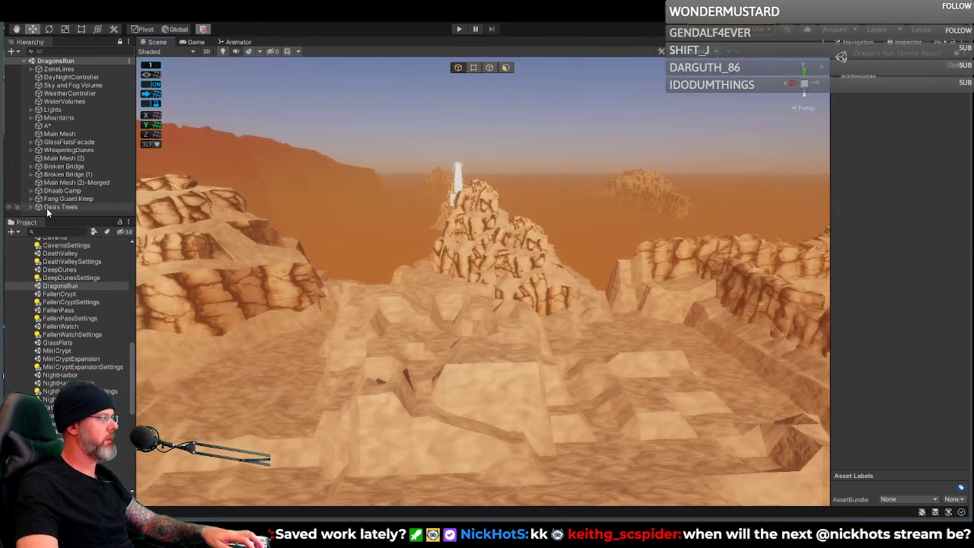
left_click(89, 212)
key("ctrl+v")
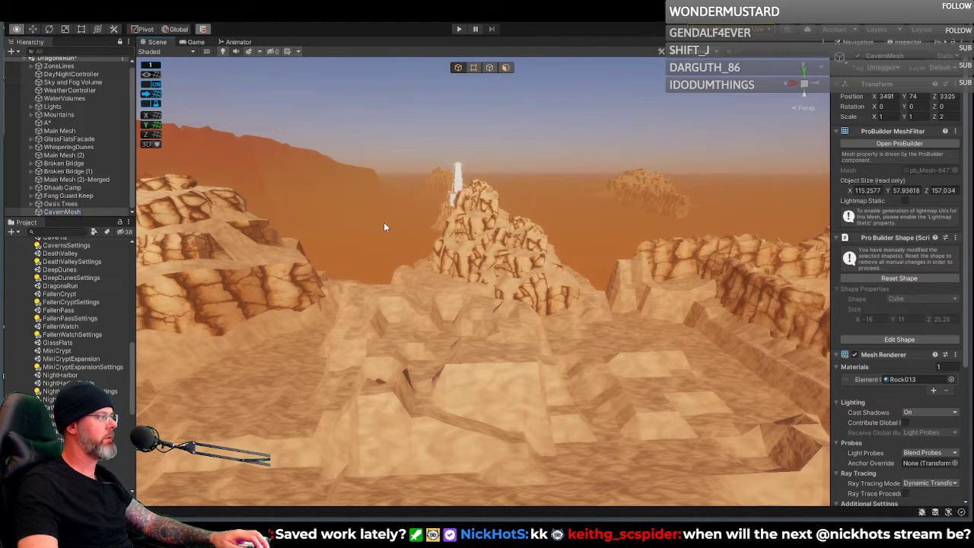
Step: Move CavernMesh across the level to the uneven sand terrain near the rock formations, at about X 601, Y 25, Z 1236
right_click_drag(194, 226, 819, 245)
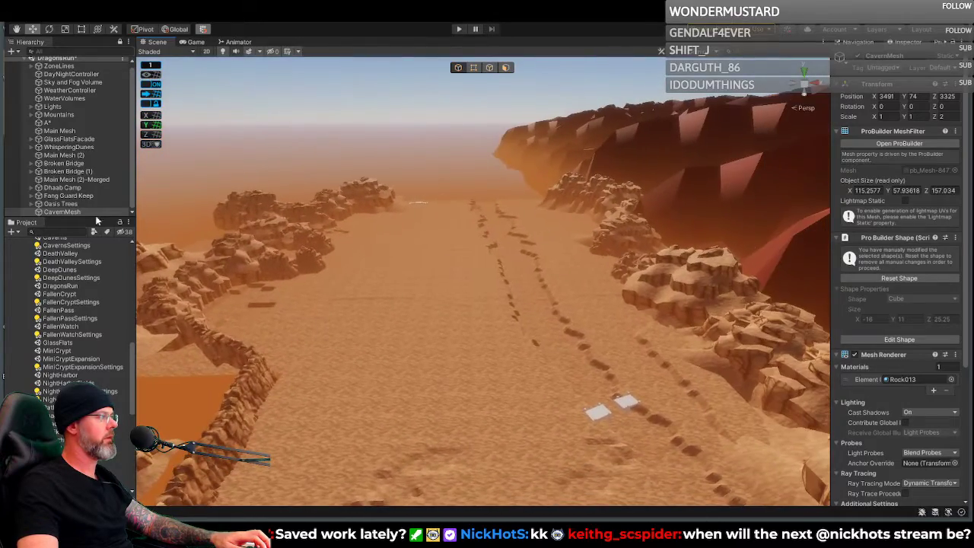
key("f")
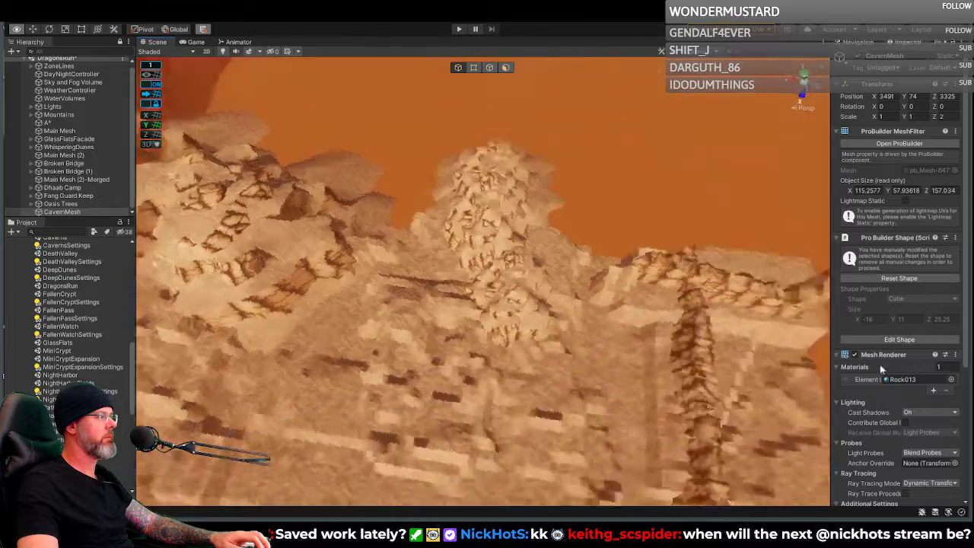
right_click_drag(880, 365, 589, 228)
left_click_drag(546, 215, 257, 345)
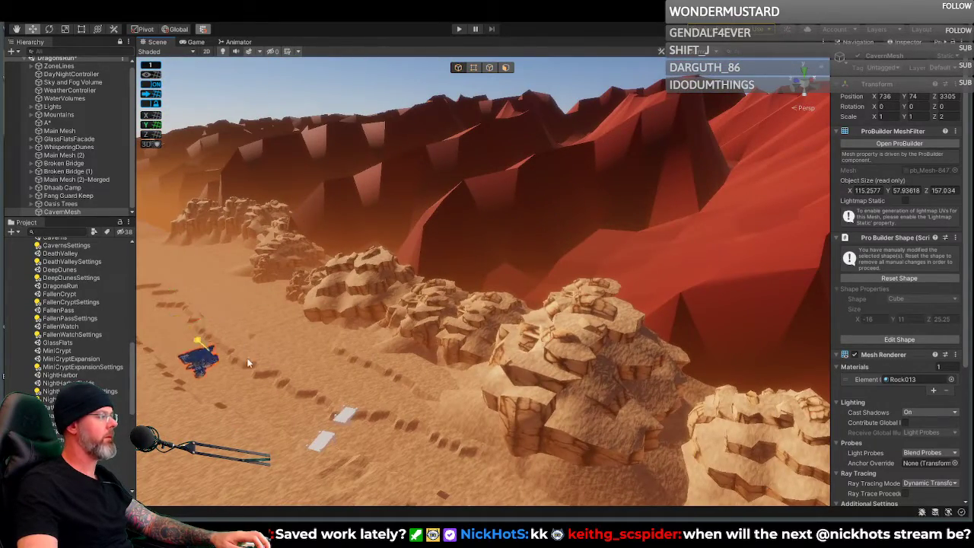
right_click_drag(467, 387, 708, 432)
left_click_drag(333, 405, 696, 304)
left_click_drag(633, 235, 715, 295)
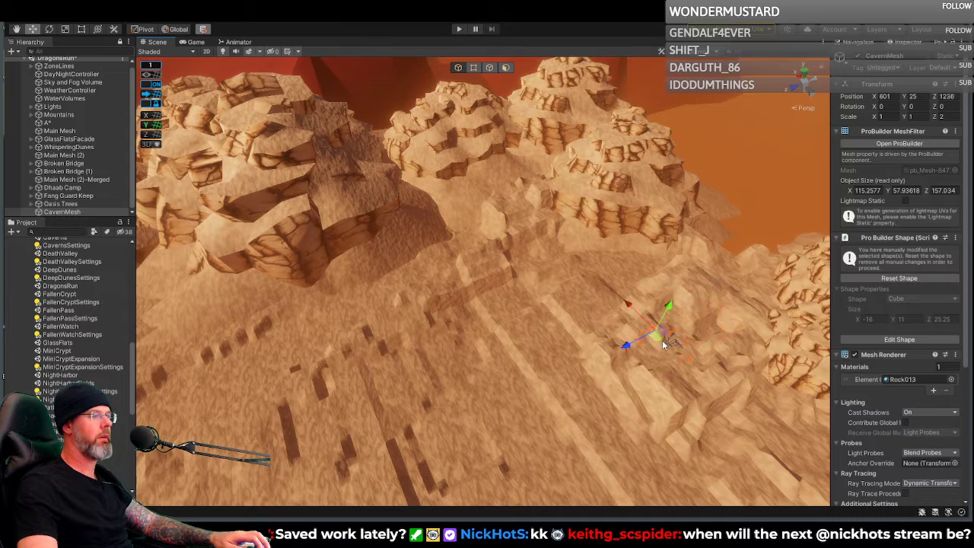
Step: Shift CavernMesh to about X 563 and raise it to about Y 40 within the sand mounds
left_click_drag(629, 308, 641, 322)
right_click_drag(641, 322, 809, 385)
key("w")
scroll(728, 369, "up", 1)
left_click_drag(537, 302, 538, 276)
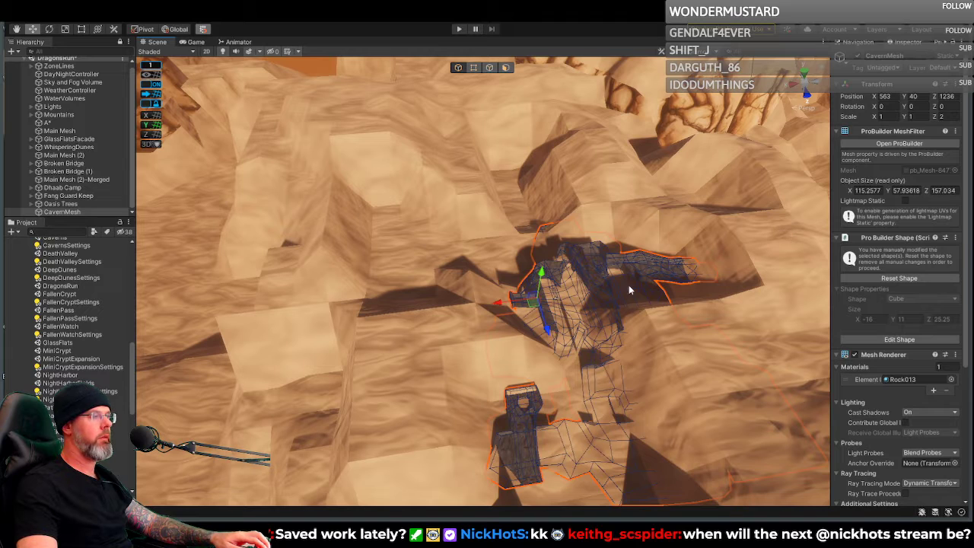
Step: Rotate CavernMesh to -90 degrees around the Y axis
key("e")
left_click_drag(522, 330, 582, 339)
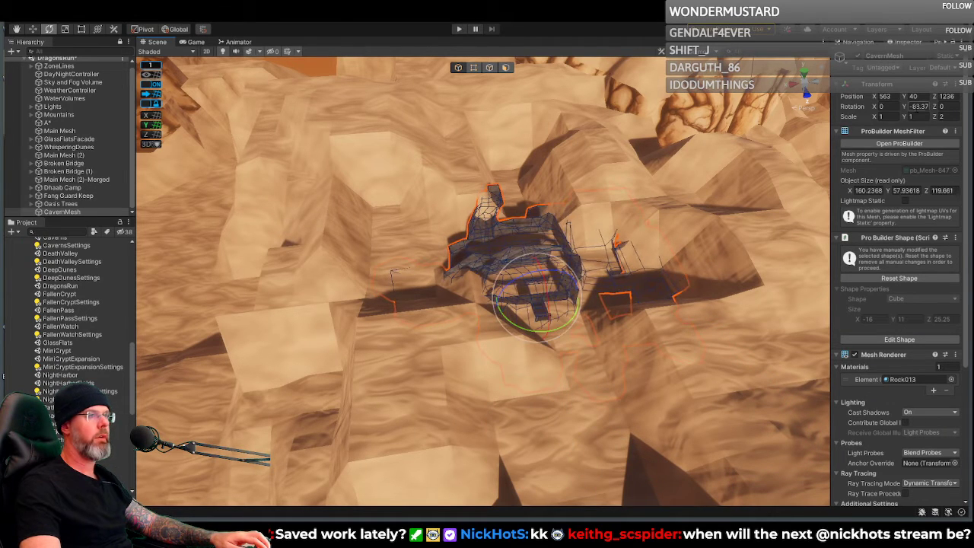
type("-")
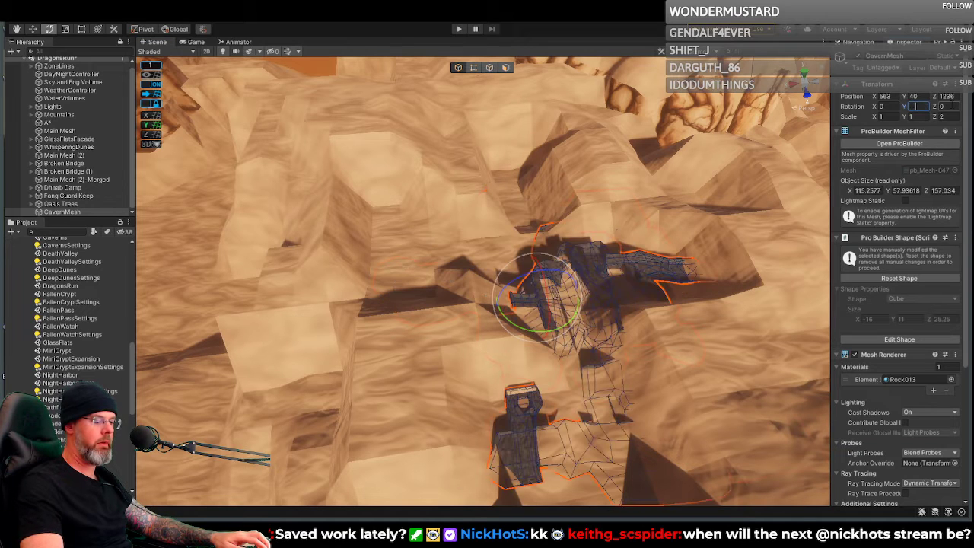
type("90")
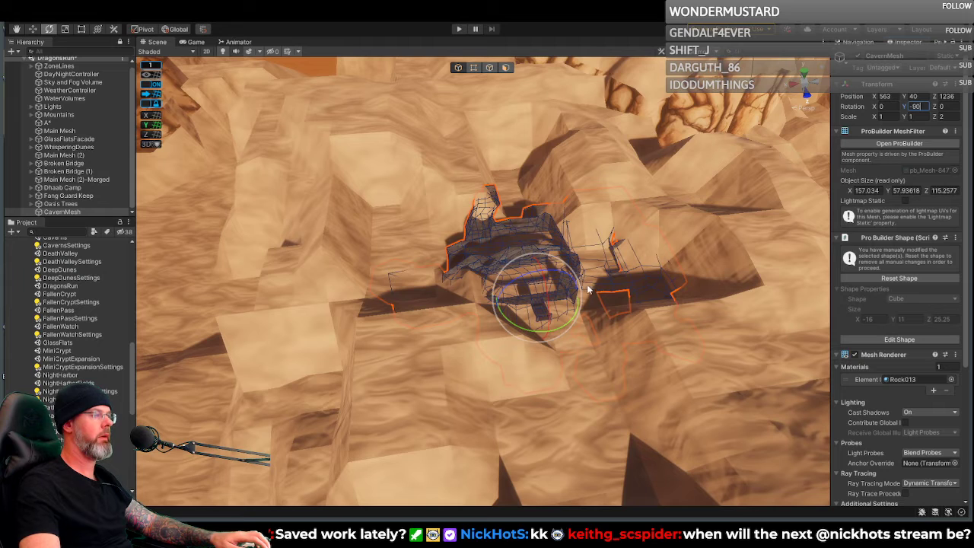
type("0")
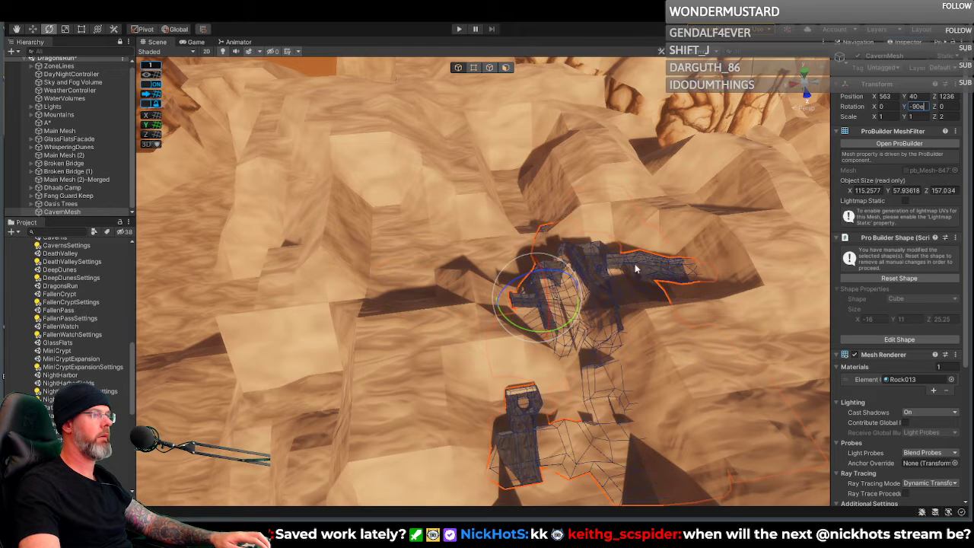
key("BackSpace")
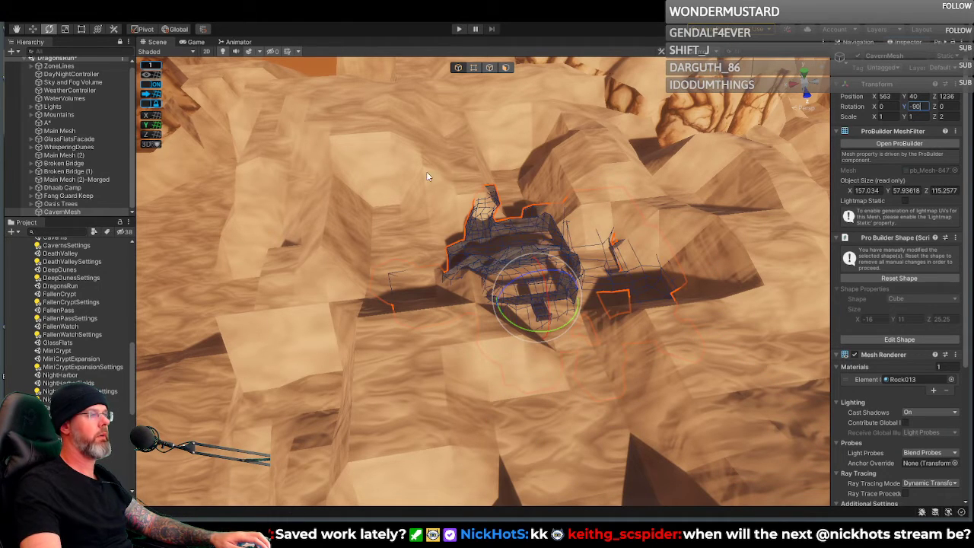
Step: Move the rotated CavernMesh a short distance to adjust its fit with the surrounding sand terrain
key("w")
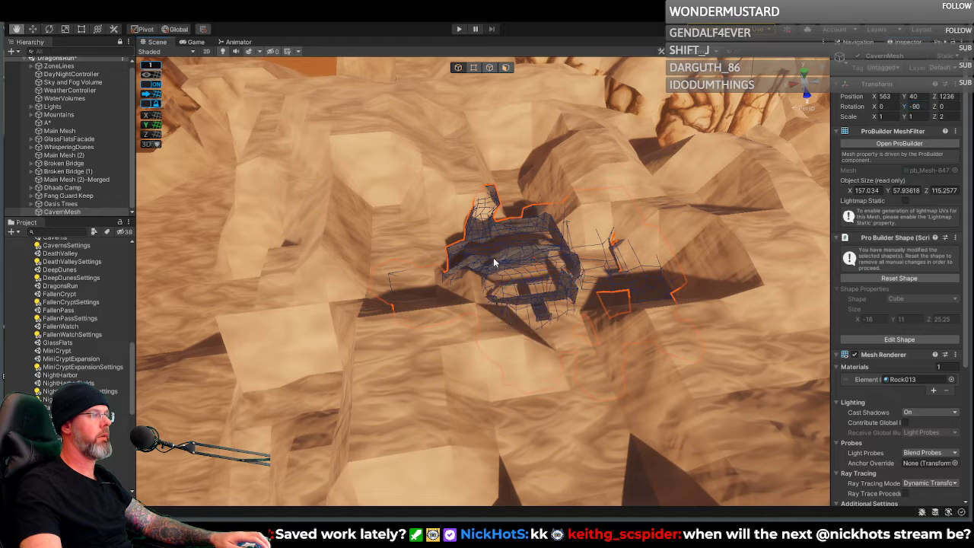
left_click_drag(539, 305, 547, 379)
right_click_drag(547, 379, 510, 245)
Step: Select a strip of adjacent sand faces on Main Mesh near CavernMesh and shift them
left_click(504, 272)
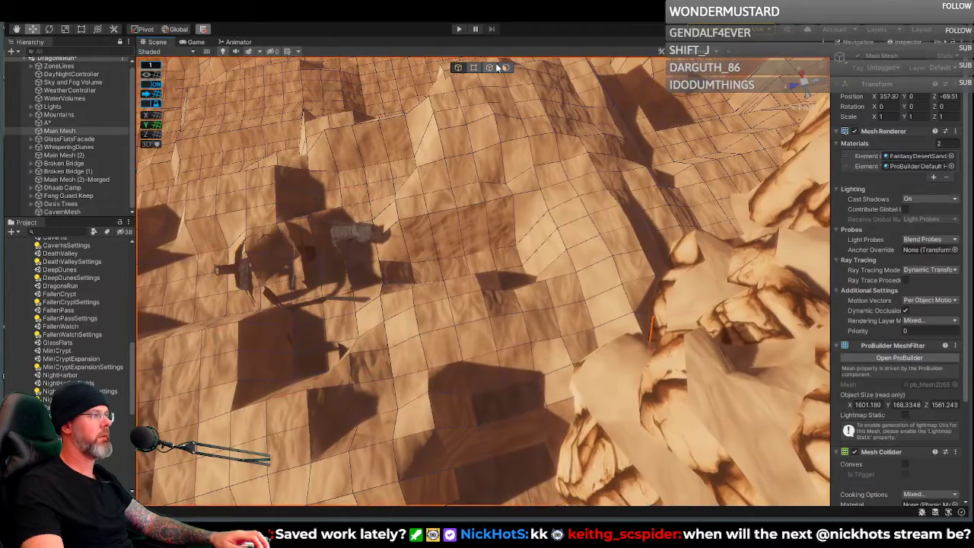
left_click(509, 278, "shift")
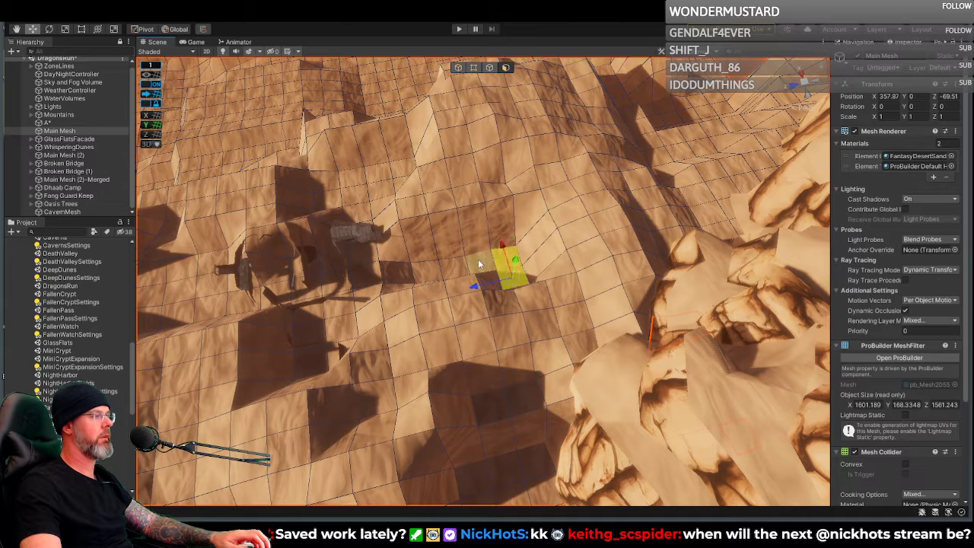
left_click(477, 260, "shift")
left_click(454, 265, "shift")
left_click_drag(451, 245, 442, 215)
right_click_drag(440, 216, 487, 202)
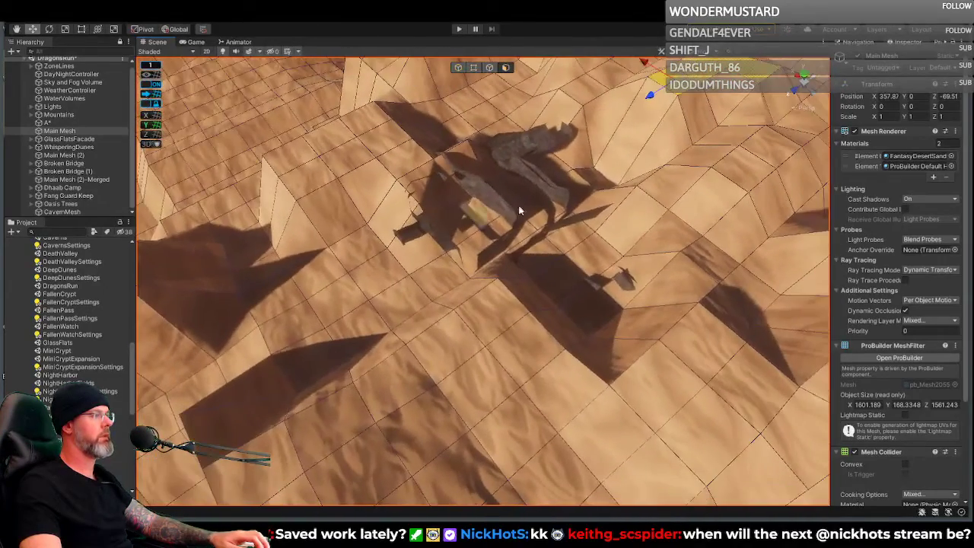
Step: Switch to vertex editing, select vertices of Main Mesh at the edge of the exposed cavern and raise them slightly
left_click(474, 67)
left_click(601, 177)
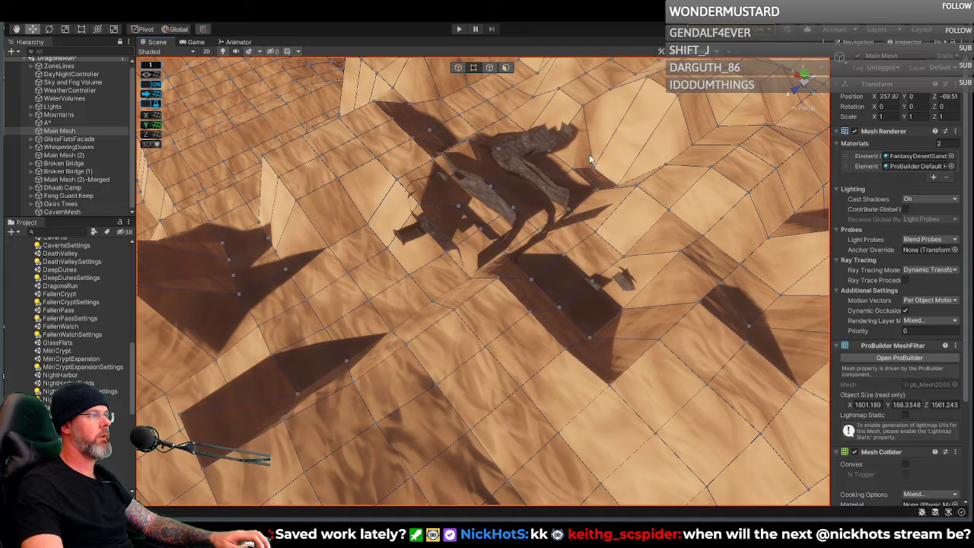
left_click(599, 176)
left_click(619, 191)
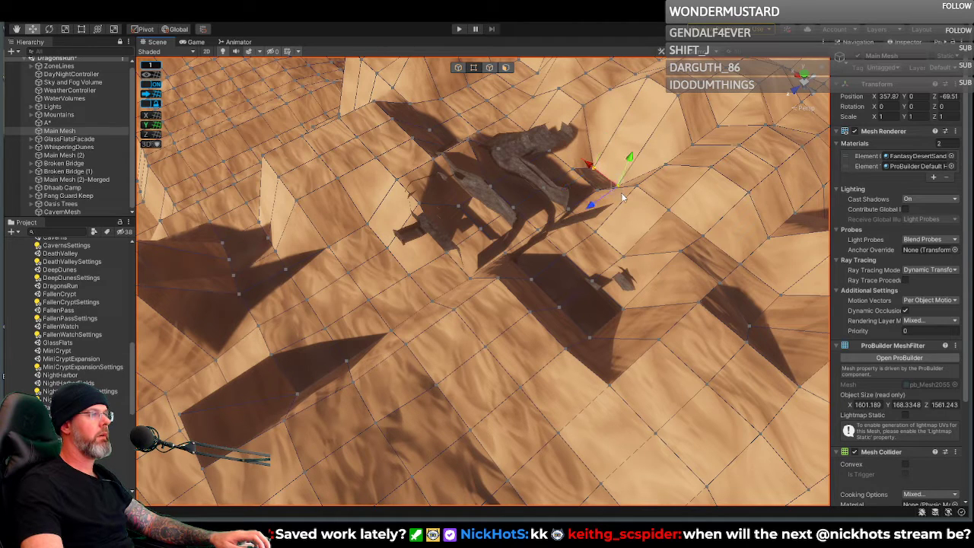
left_click_drag(630, 157, 633, 147)
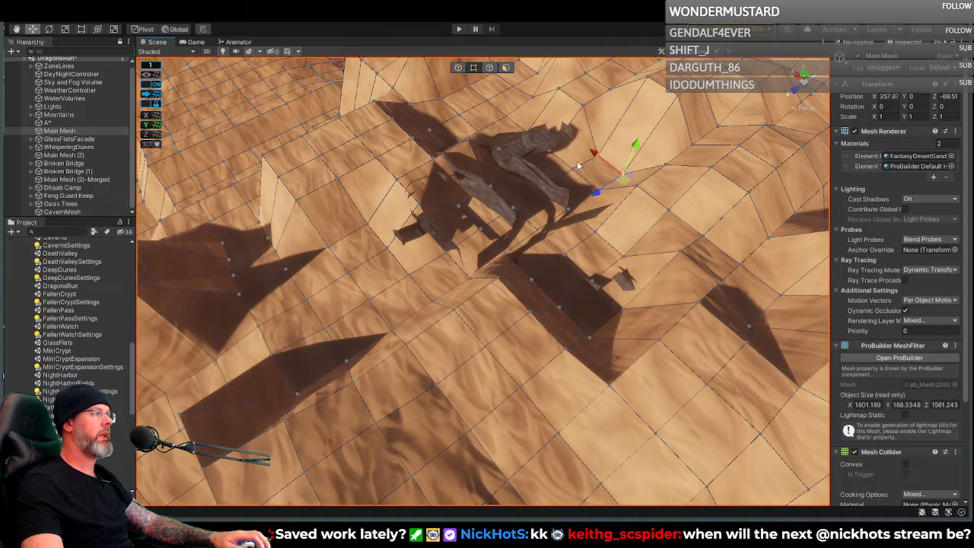
Step: Extend the selection to four Main Mesh vertices beside the cavern and fine-tune their height
left_click(579, 172)
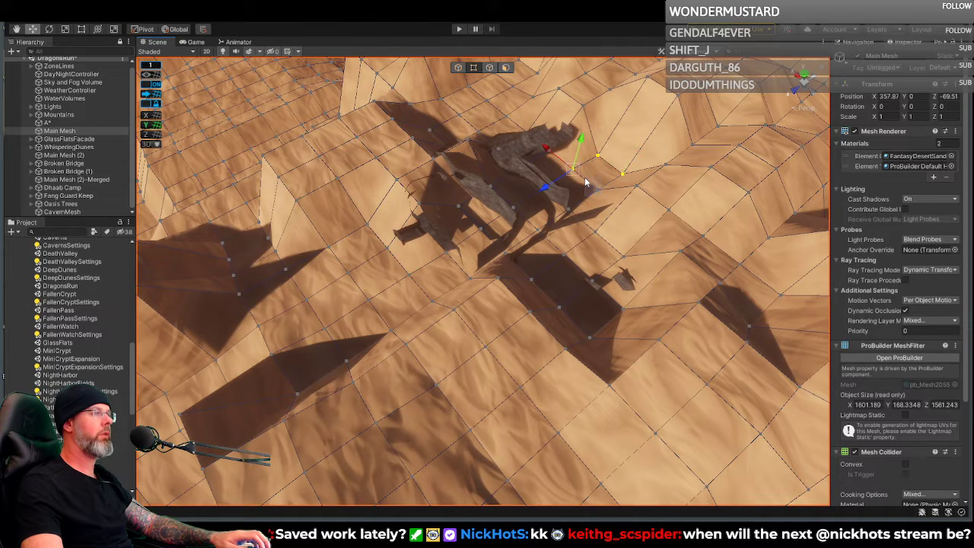
mouse_move(587, 185)
left_mouse_down("alt")
mouse_move(657, 170)
mouse_move(573, 176)
left_mouse_up("alt")
left_click_drag(493, 143, 487, 152)
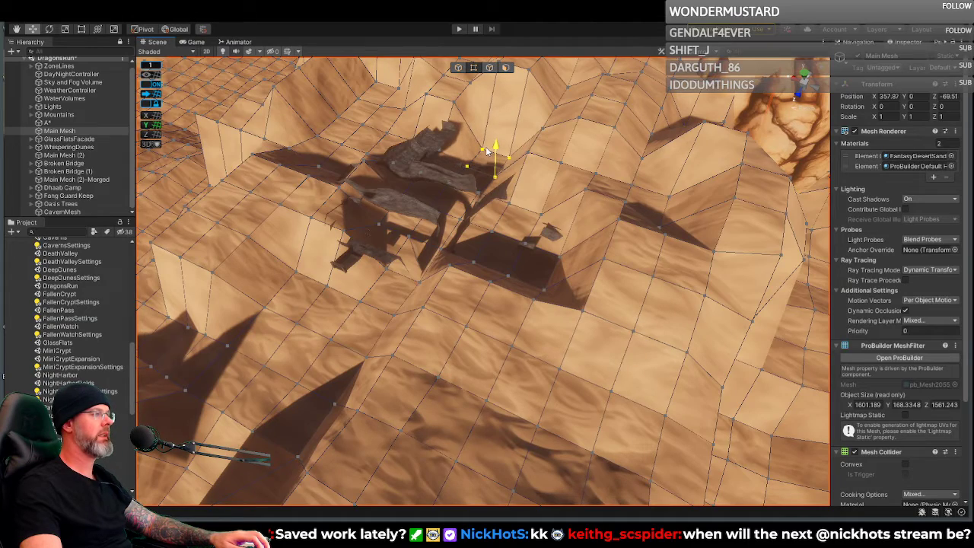
right_click_drag(519, 197, 530, 320)
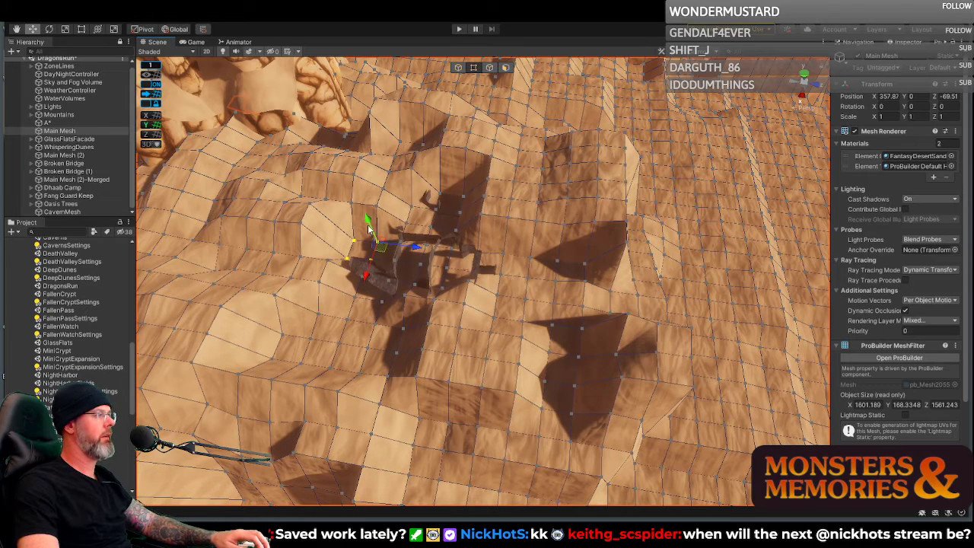
left_click_drag(367, 222, 363, 222)
key("w")
right_click_drag(461, 253, 392, 241)
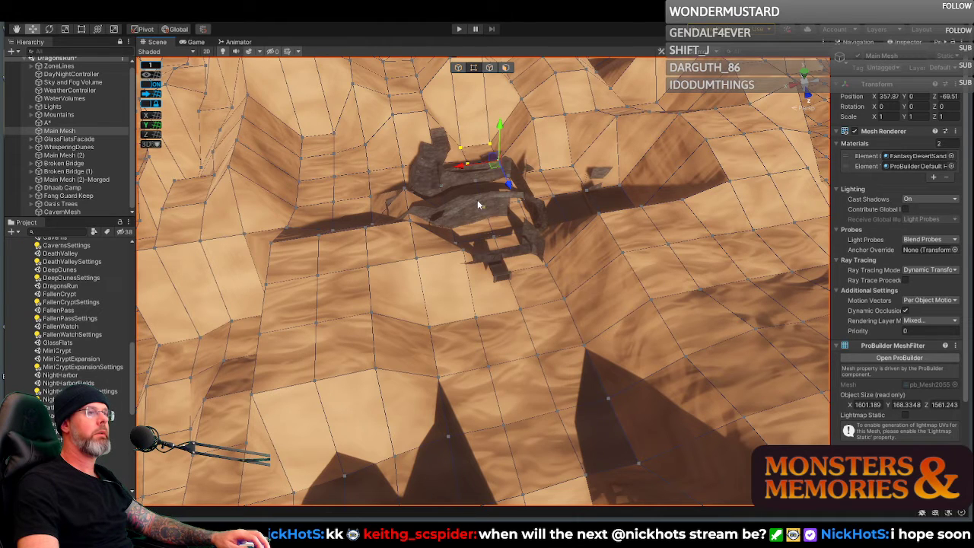
Step: Switch to object selection, select CavernMesh and move it along the sand valley to about X 553, Y 23, Z 1174
left_click(458, 68)
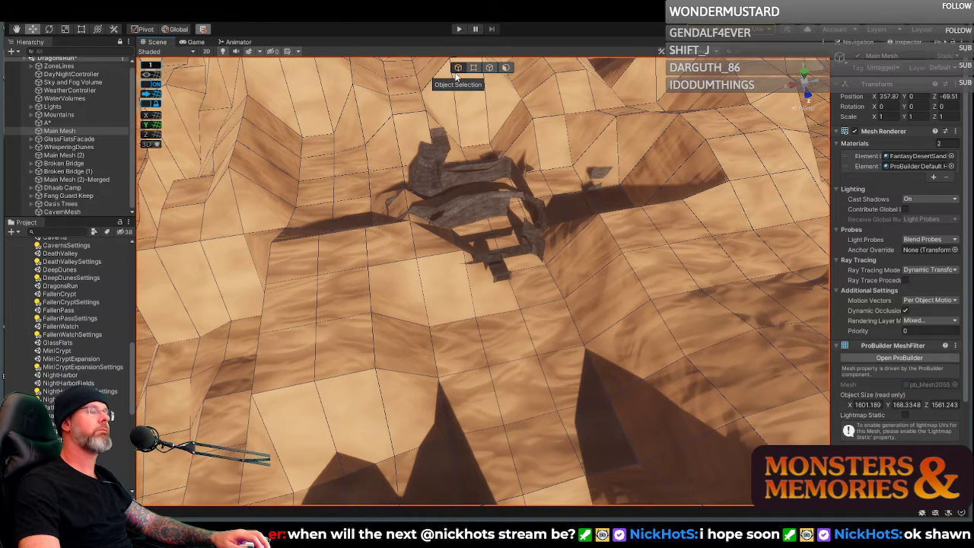
left_click(501, 278)
left_click_drag(505, 283, 430, 130)
right_click_drag(525, 176, 490, 171)
key("w")
key("s")
left_click_drag(513, 140, 523, 138)
left_click_drag(571, 98, 553, 165)
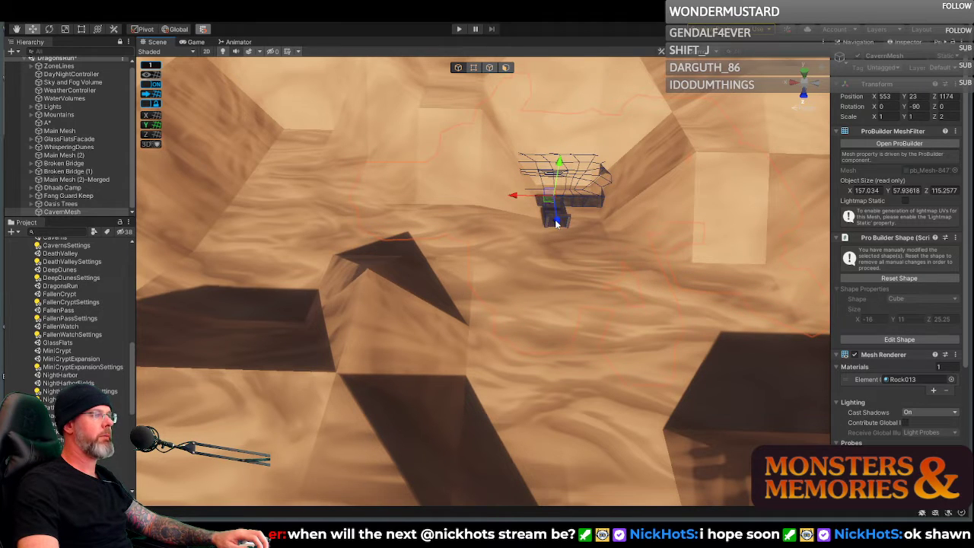
Step: Move CavernMesh to X 549, Y 19, Z 1151 so its stone doorway protrudes from the sand wall at the end of the passage
left_click_drag(555, 223, 543, 188)
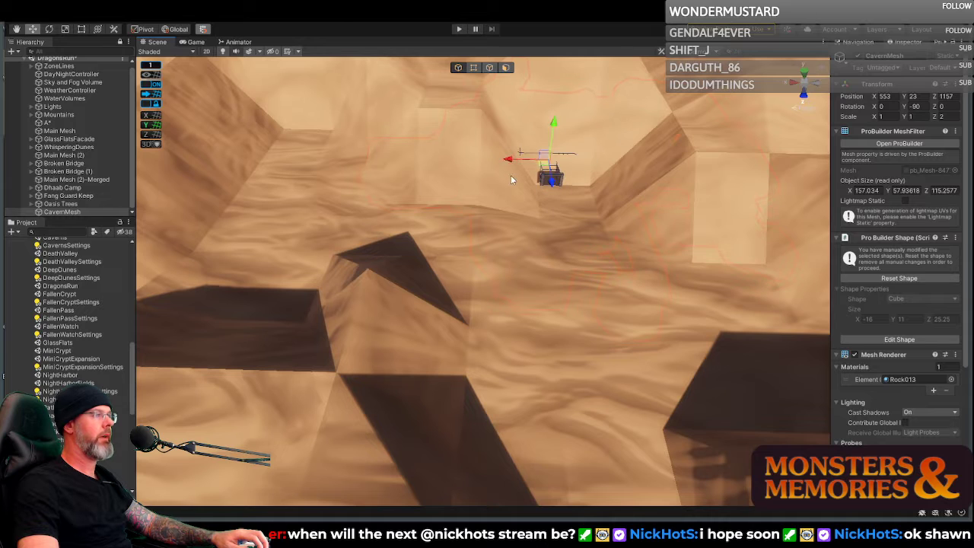
left_click_drag(508, 159, 518, 159)
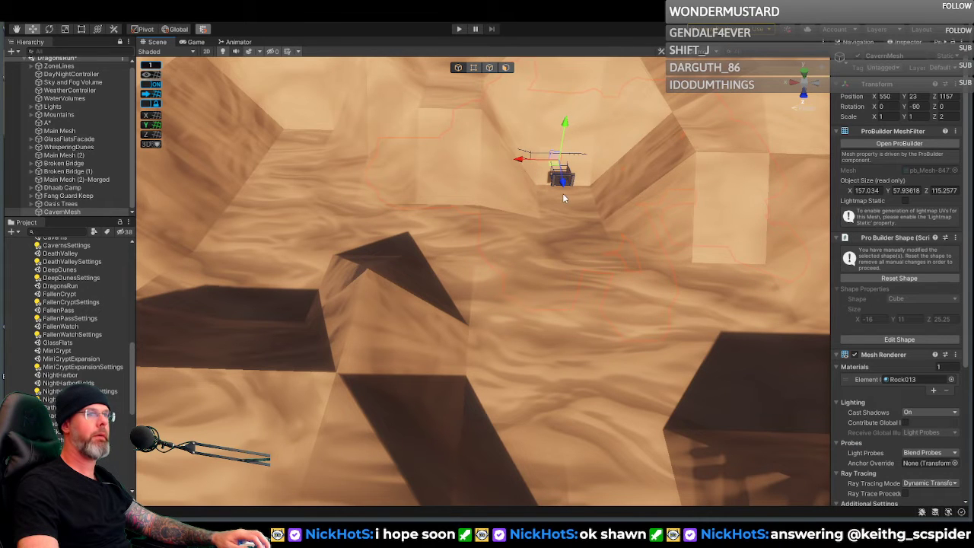
right_click_drag(560, 186, 624, 188)
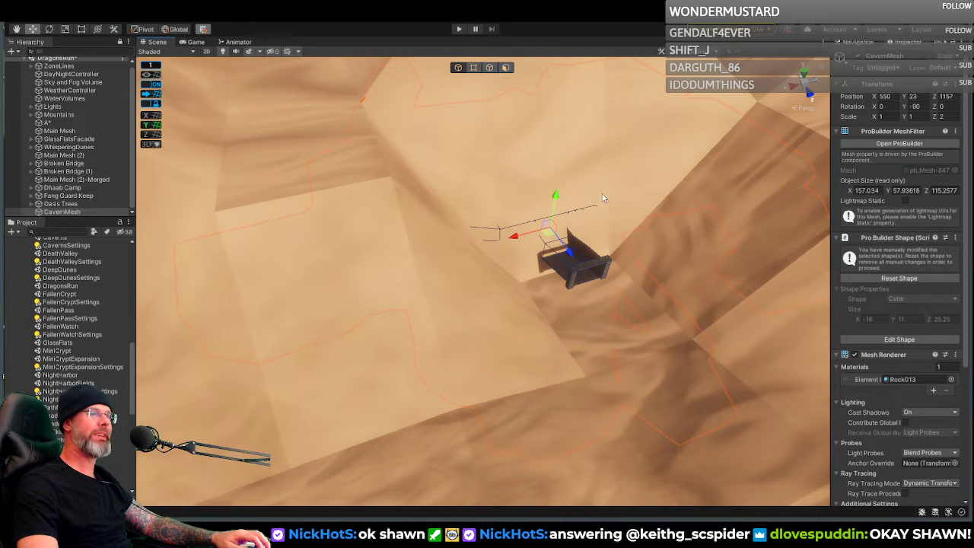
left_click_drag(572, 246, 554, 228)
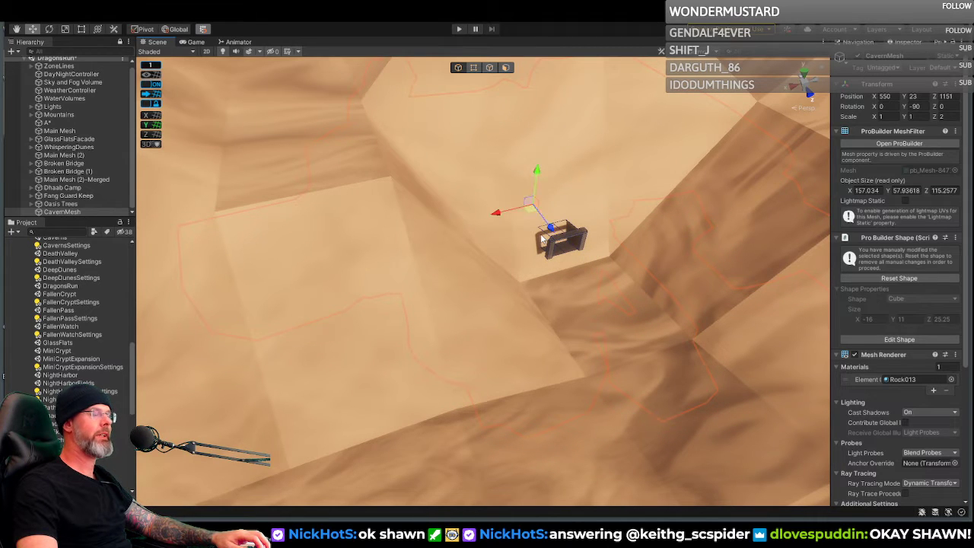
left_click_drag(535, 174, 524, 196)
right_click_drag(582, 238, 458, 184)
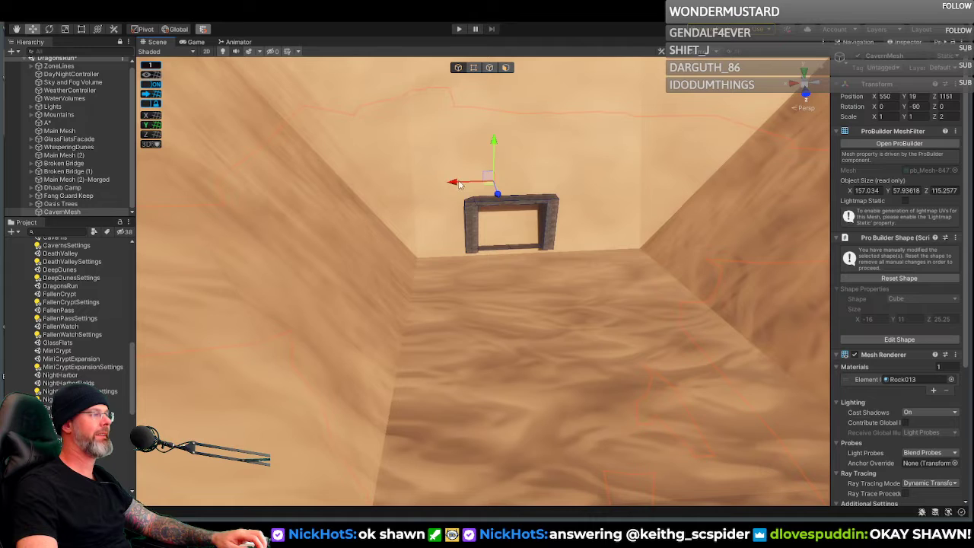
left_click_drag(453, 184, 461, 185)
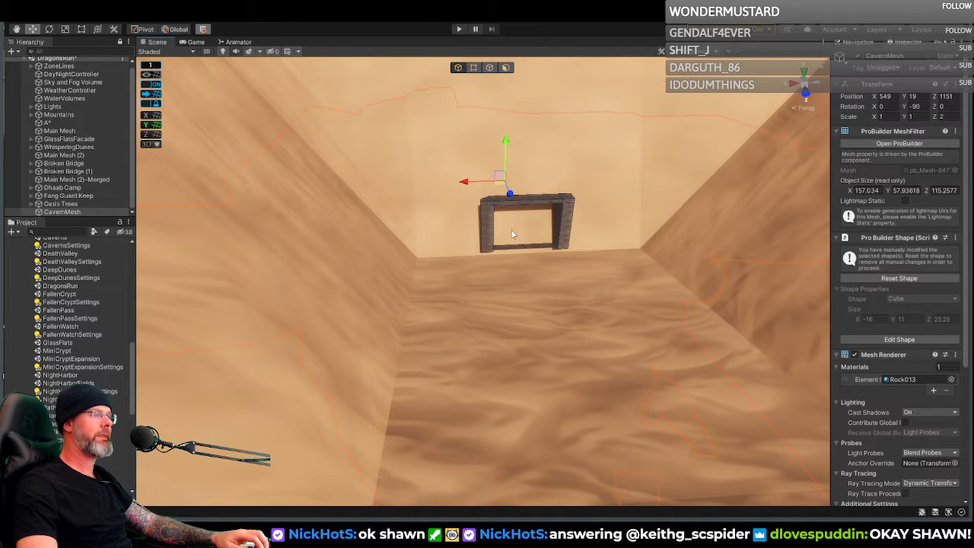
Step: Select the Main Mesh edge at the foot of the end wall and raise it slightly against the stone doorway's base
left_click(490, 68)
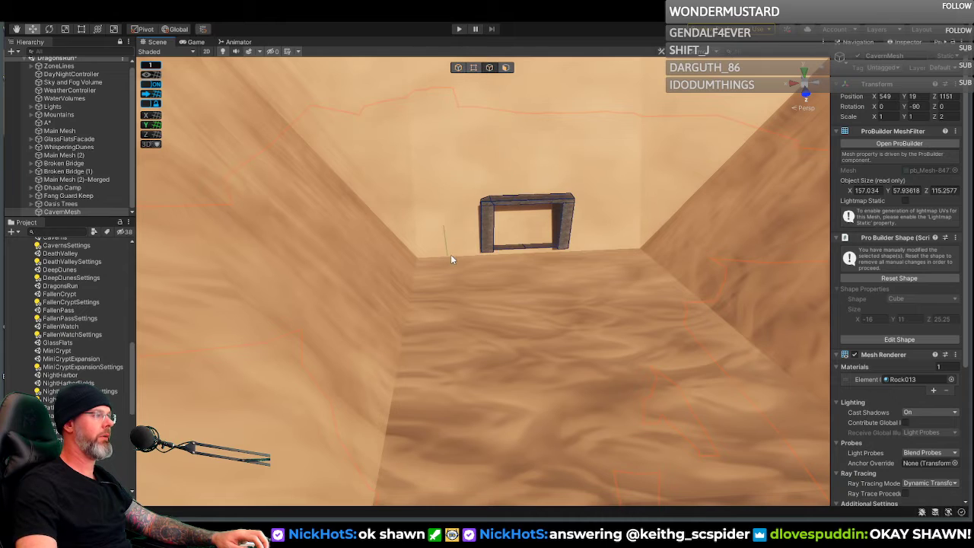
left_click(602, 251)
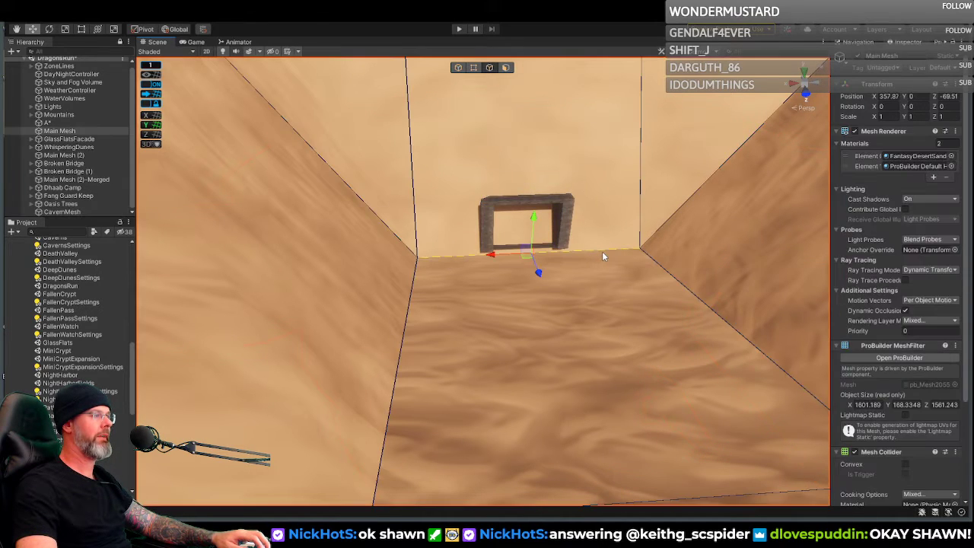
left_click_drag(534, 223, 535, 218)
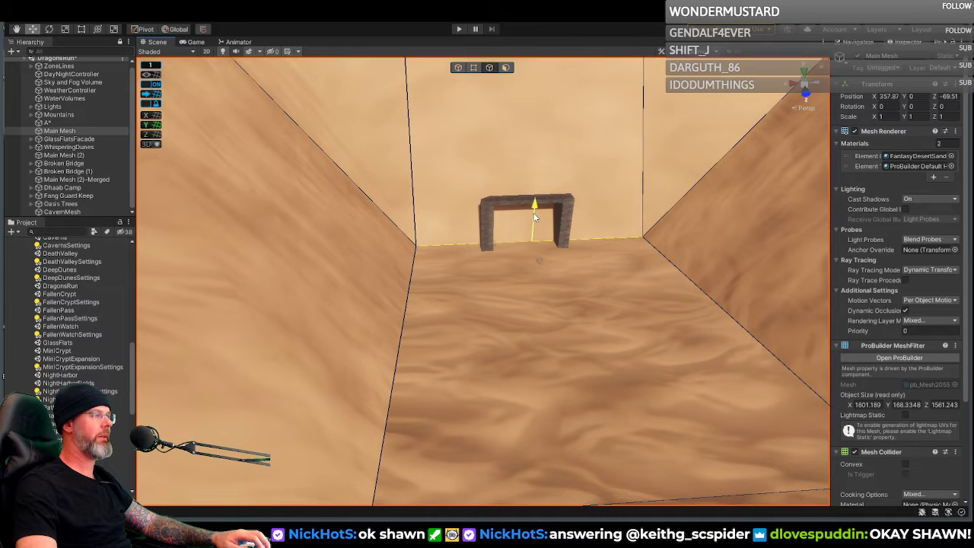
key("w")
right_click_drag(561, 246, 503, 151)
key("s")
key("w")
key("s")
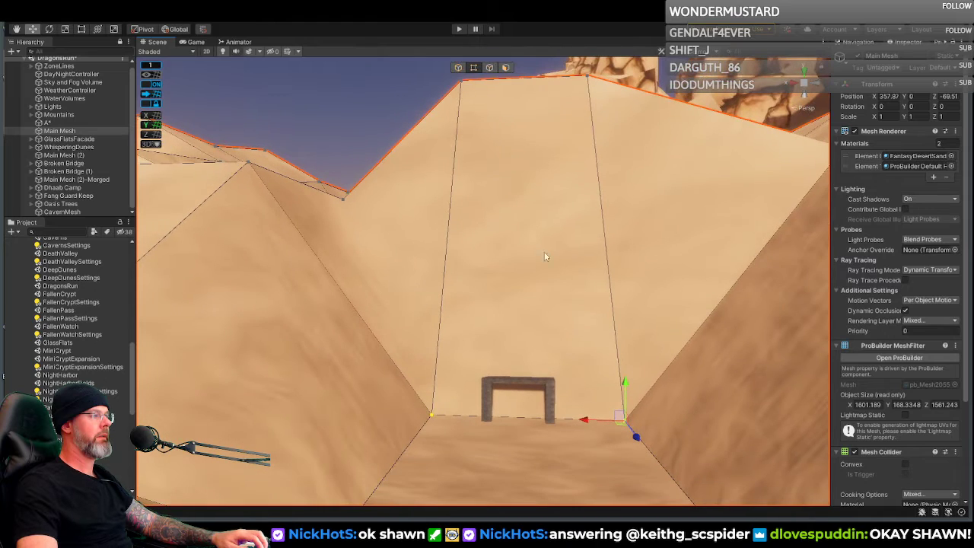
right_click_drag(561, 356, 585, 393)
key("w")
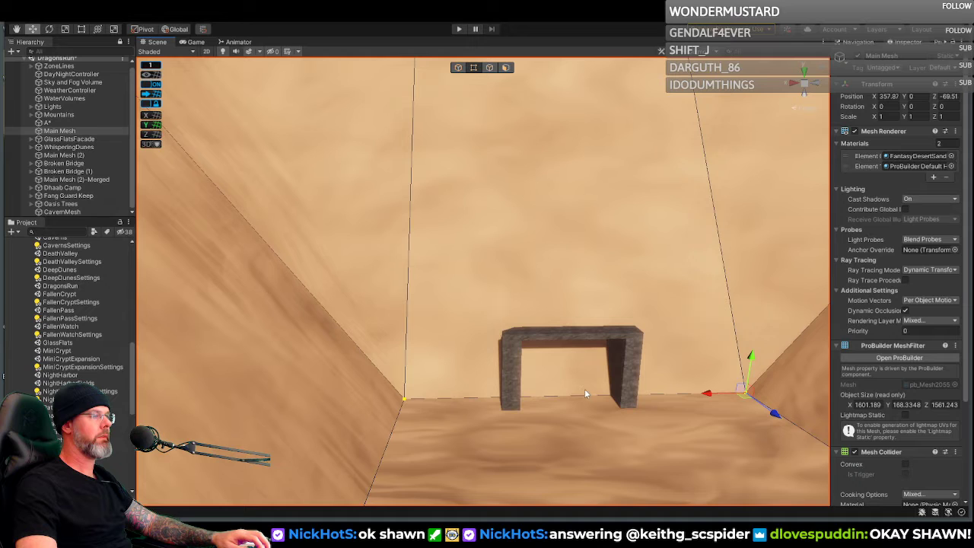
Step: Try nudging CavernMesh sideways along X, undo the move, and view the doorway up close
left_click(458, 67)
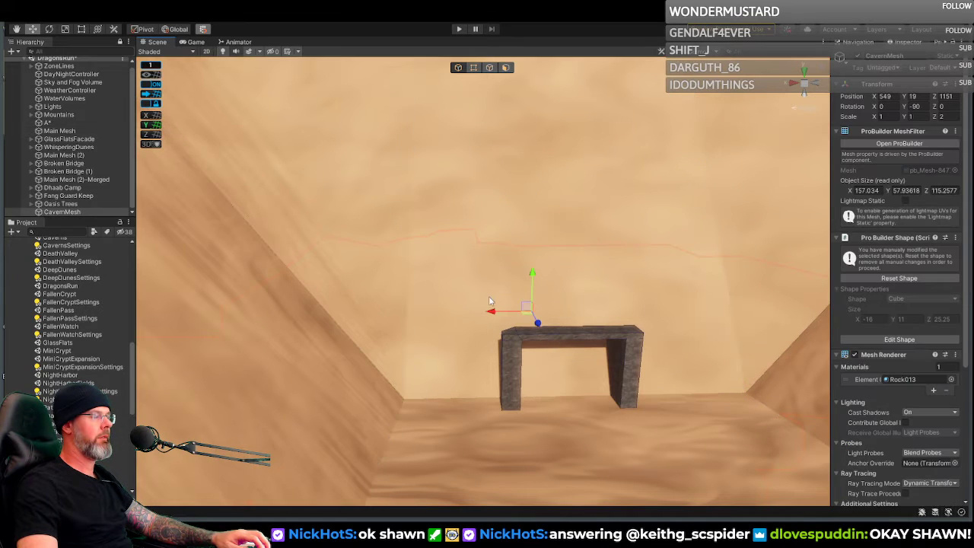
left_click_drag(493, 313, 502, 312)
key("ctrl+z")
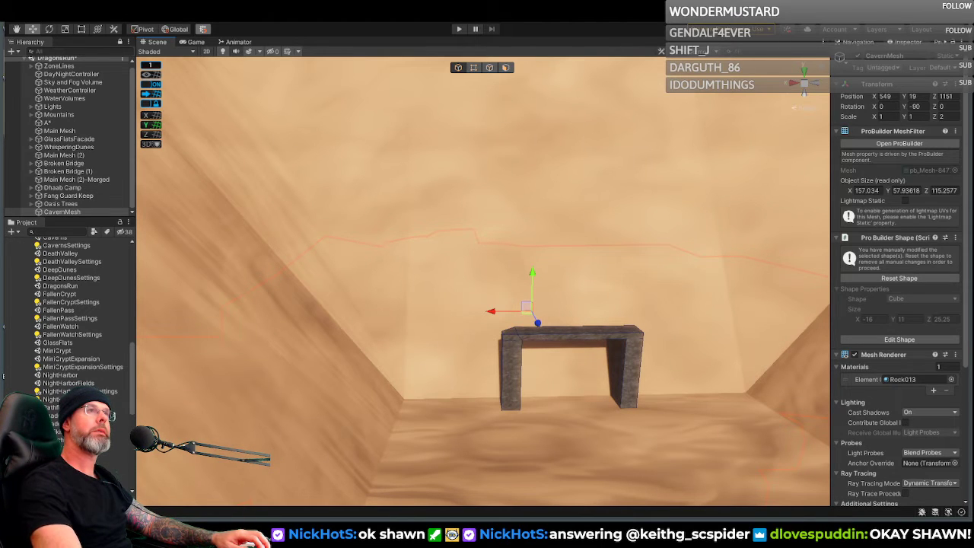
right_click_drag(568, 383, 535, 347)
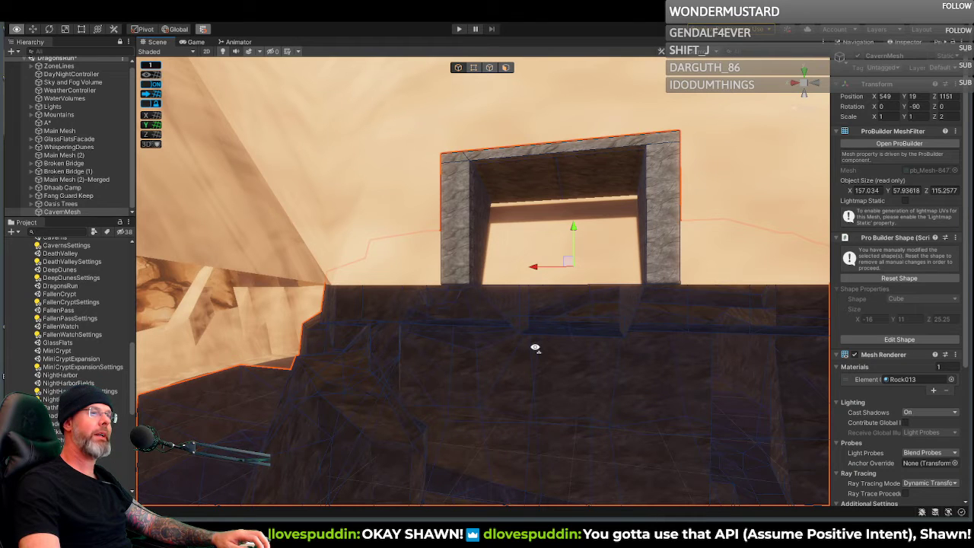
right_click_drag(535, 348, 626, 393)
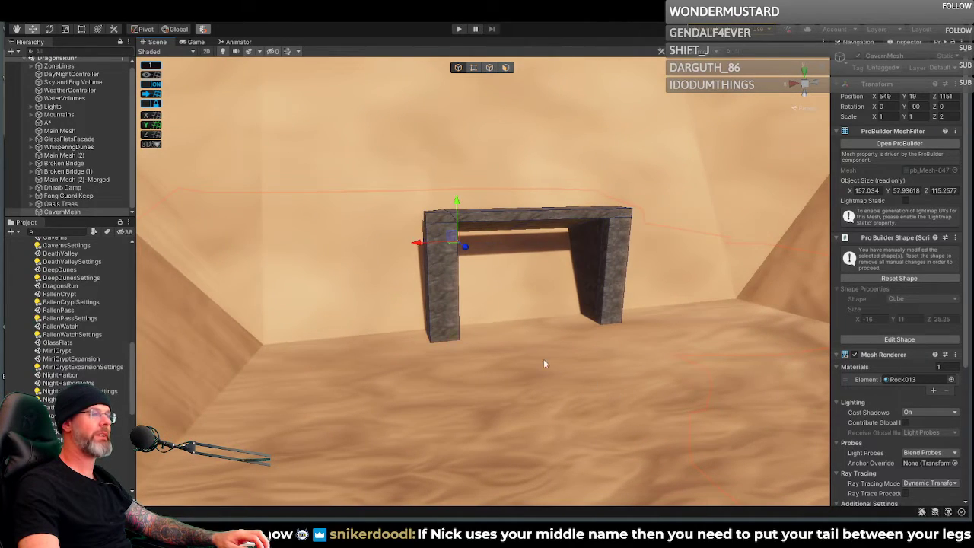
Step: Select the Main Mesh edge at the foot of the end wall and shift it to line up with the doorway's feet
left_click(368, 336)
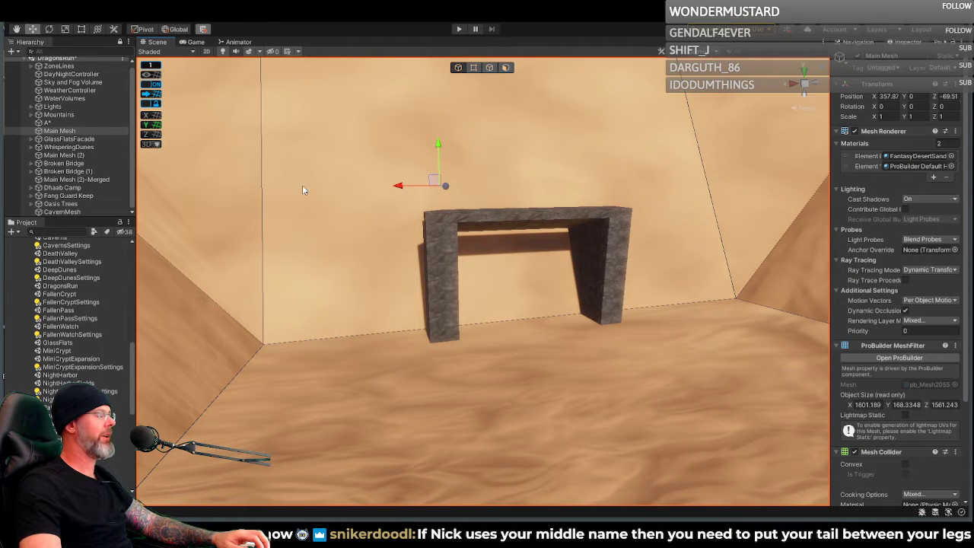
left_click(489, 68)
left_click(378, 331)
left_click_drag(553, 332, 560, 347)
right_click_drag(466, 299, 418, 290)
key("d")
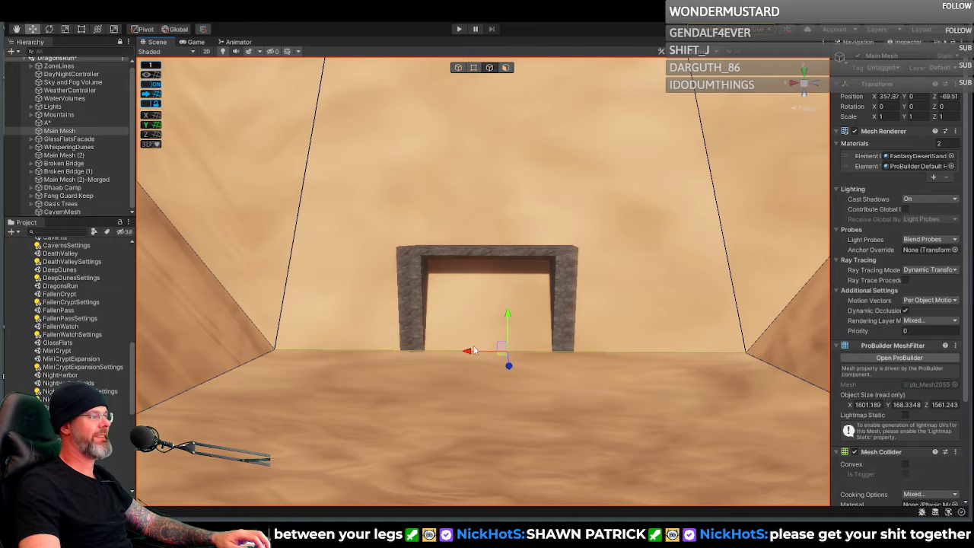
Step: Return to object selection, select CavernMesh and shift it sideways to X 548 to centre the doorway in the end wall
left_click(414, 322)
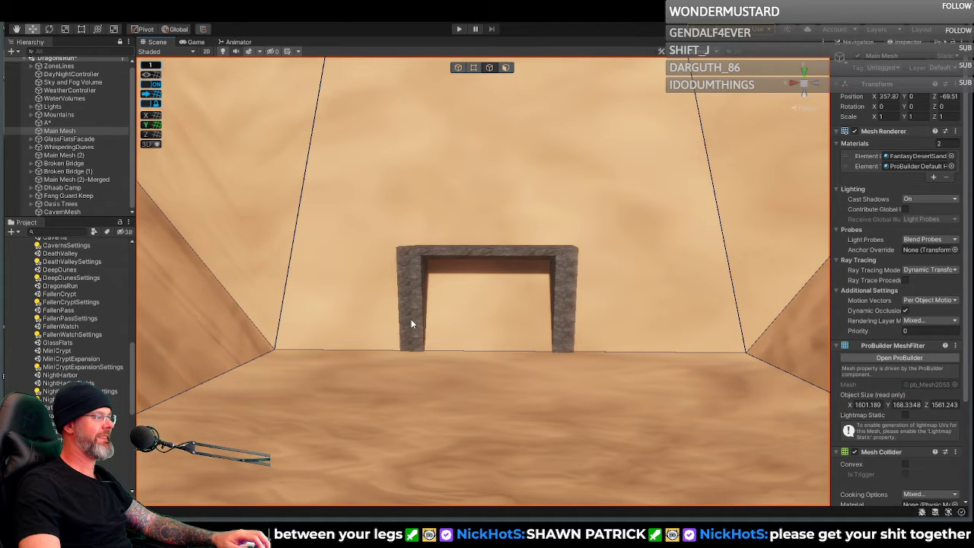
left_click(457, 68)
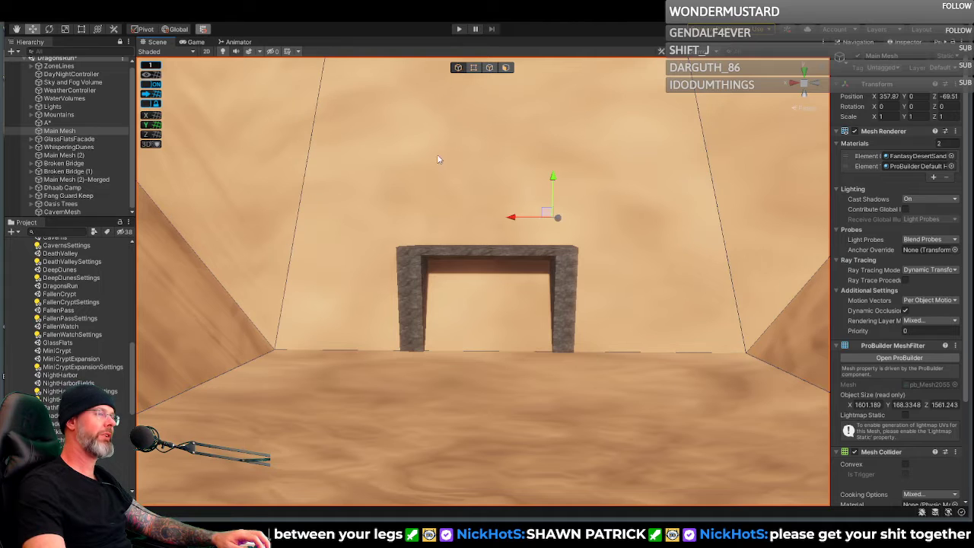
left_click(447, 248)
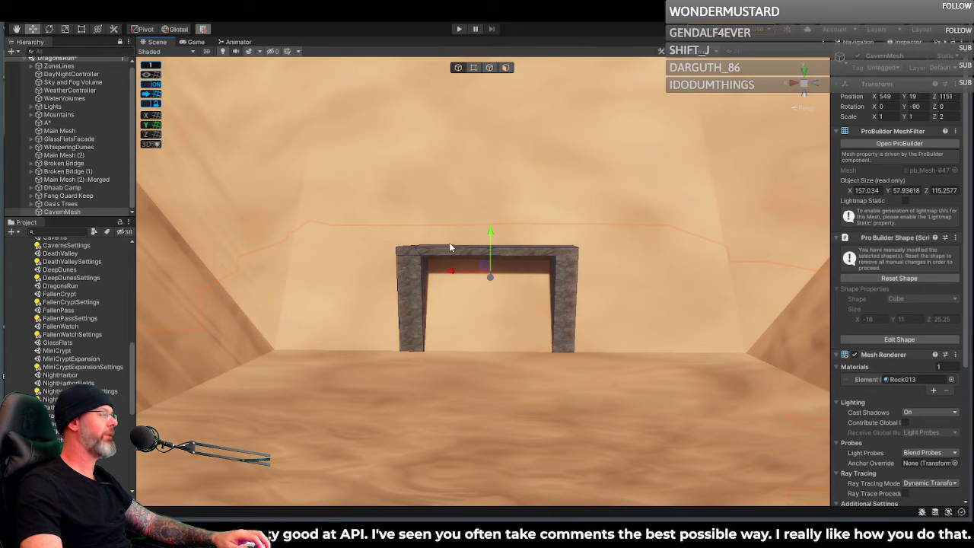
left_click_drag(449, 276, 462, 274)
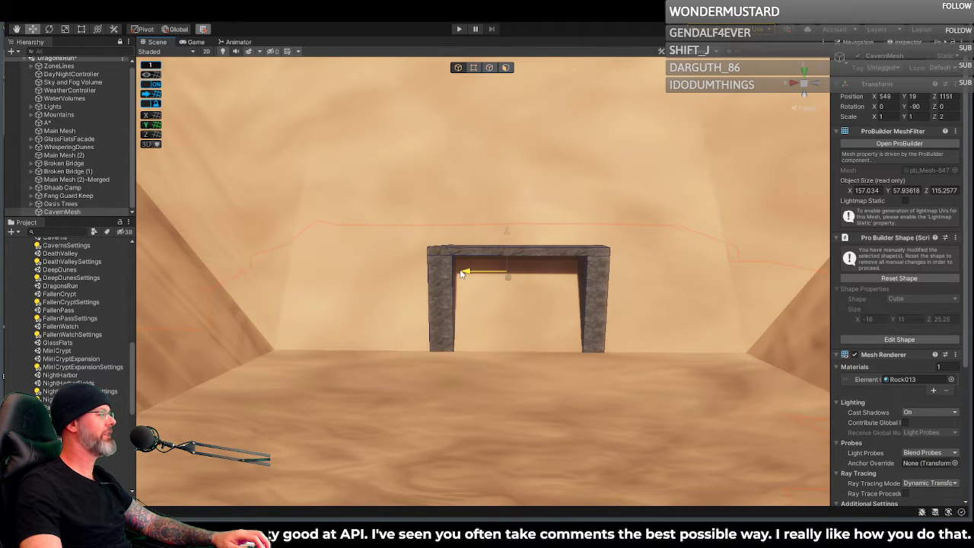
key("s")
mouse_move(512, 317)
right_mouse_down()
mouse_move(513, 331)
mouse_move(502, 300)
mouse_move(511, 327)
right_mouse_up()
key("w")
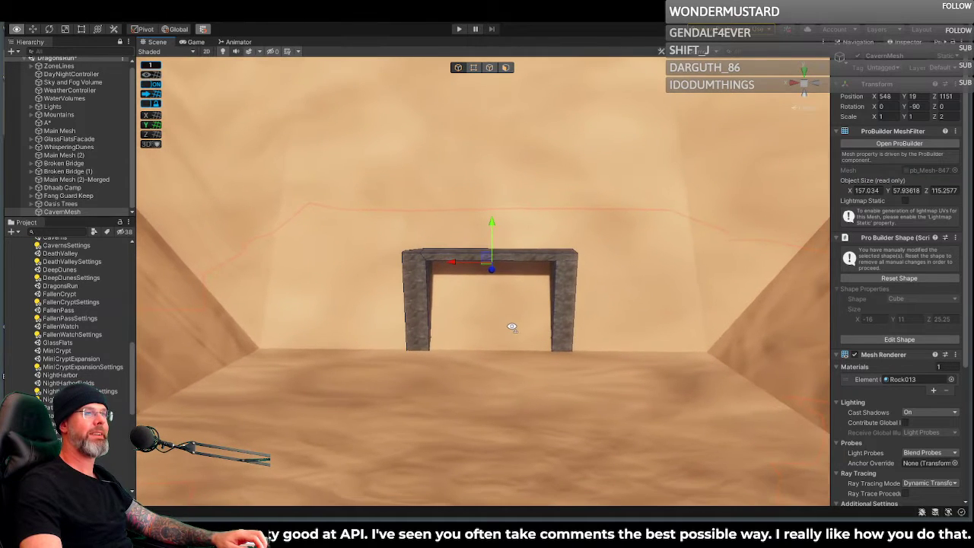
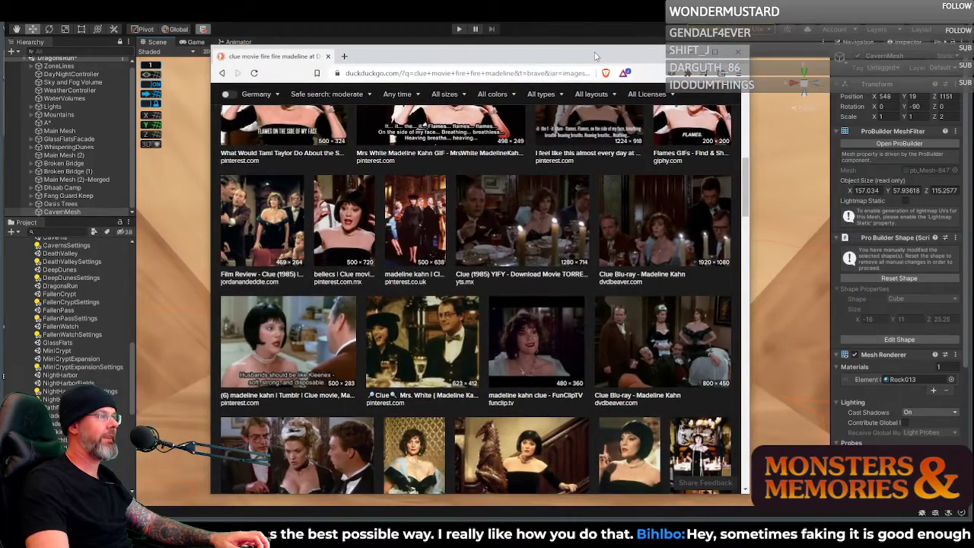
Step: Switch to the web browser, enlarge its window and preview two captioned "flames" stills in the Clue movie image results
double_click(596, 55)
scroll(533, 228, "up", 3)
scroll(522, 253, "up", 3)
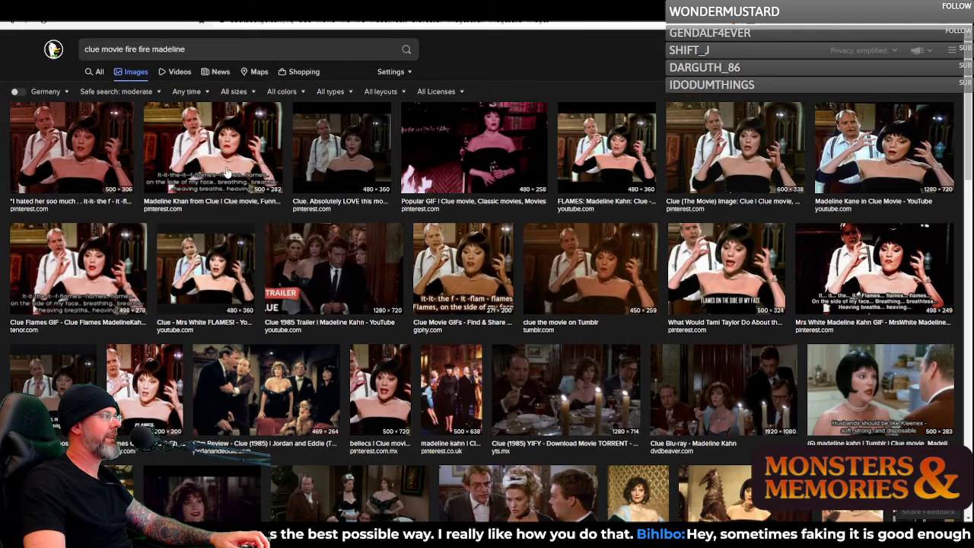
left_click(230, 171)
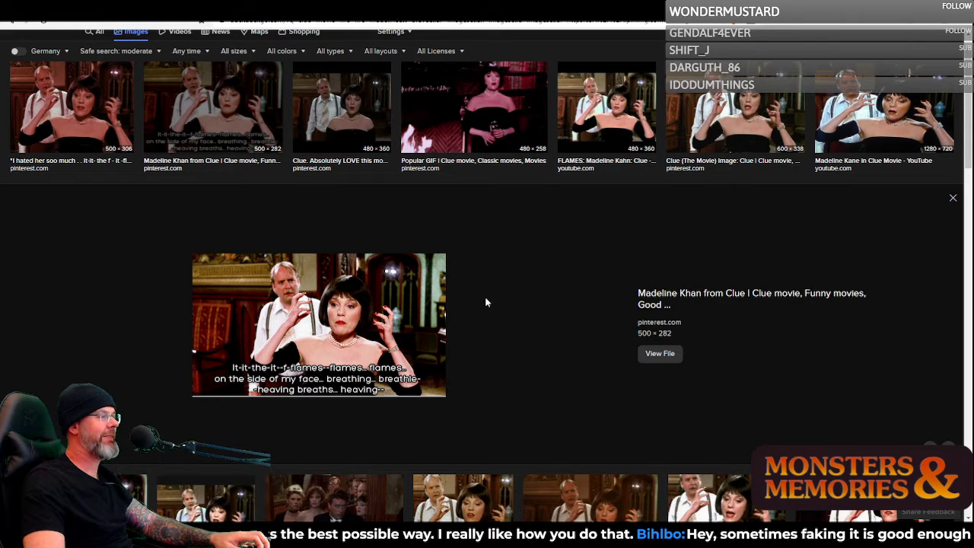
scroll(485, 302, "down", 1)
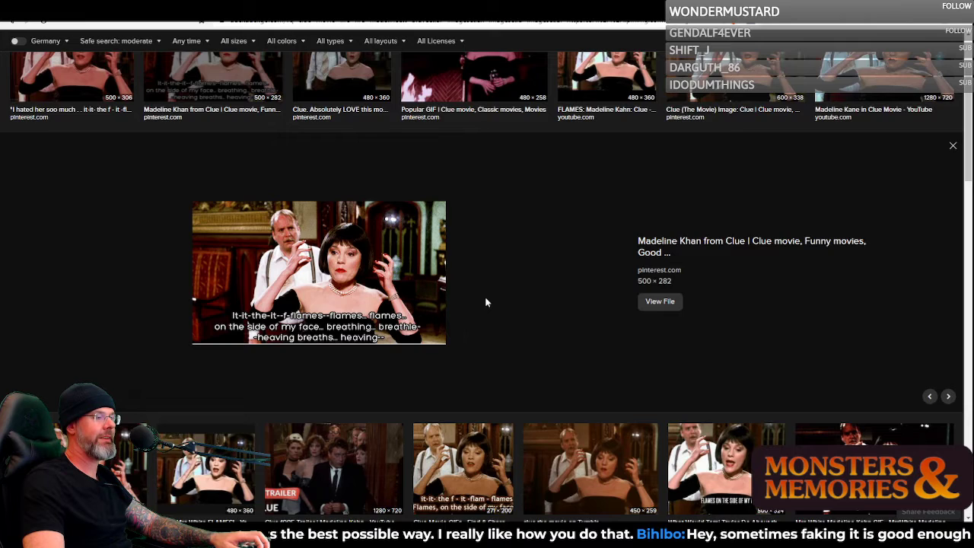
scroll(486, 302, "down", 1)
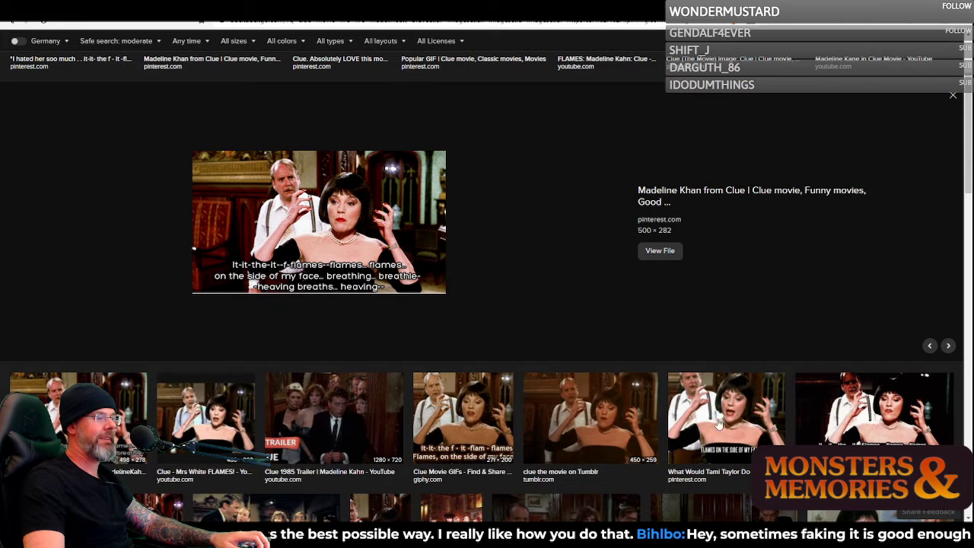
left_click(718, 423)
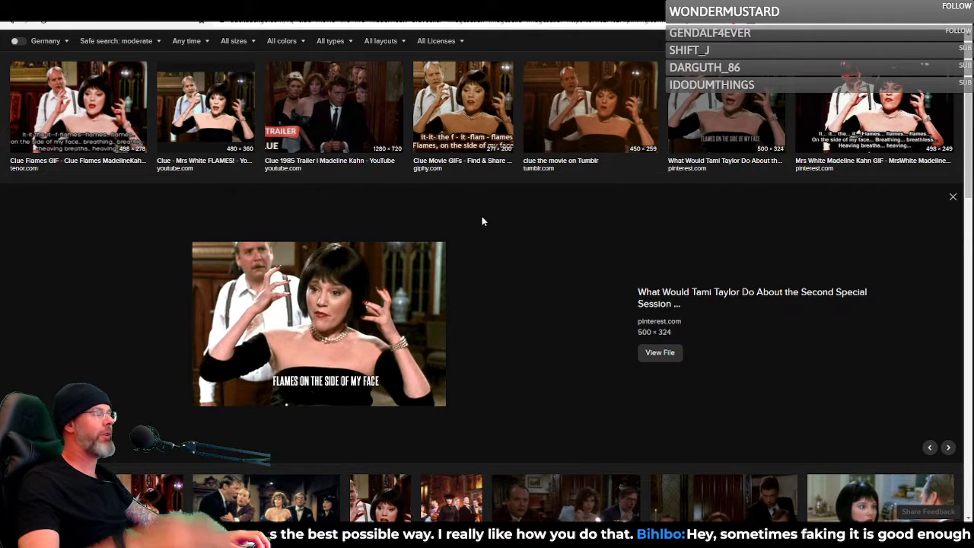
Step: Browse further through the Clue movie image results and preview the black haunted-mansion videocassette cover
scroll(560, 267, "down", 1)
scroll(560, 267, "down", 3)
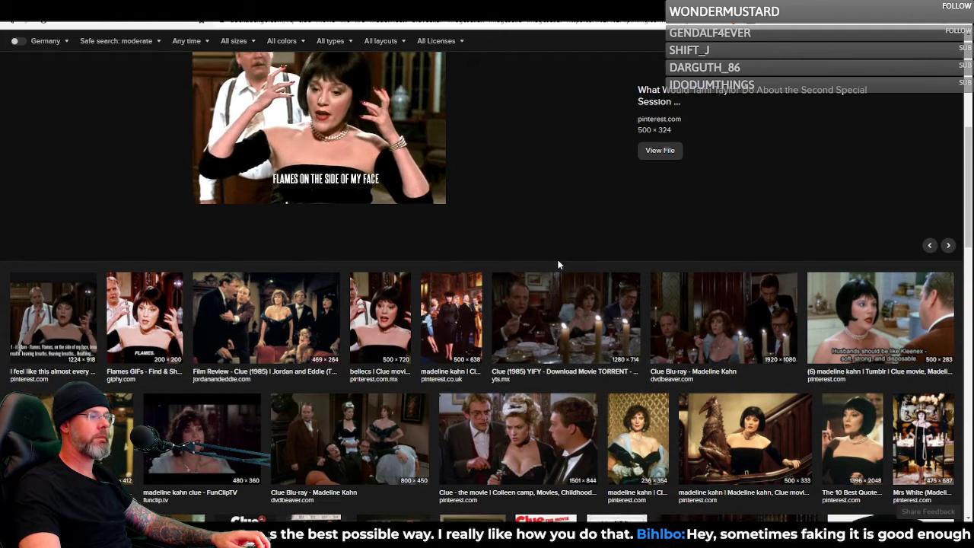
scroll(557, 264, "down", 2)
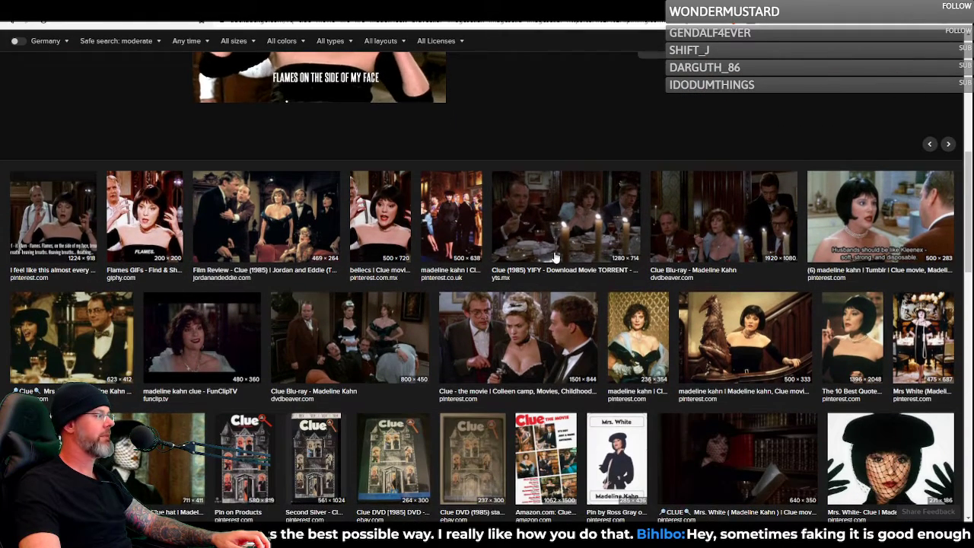
scroll(557, 259, "up", 1)
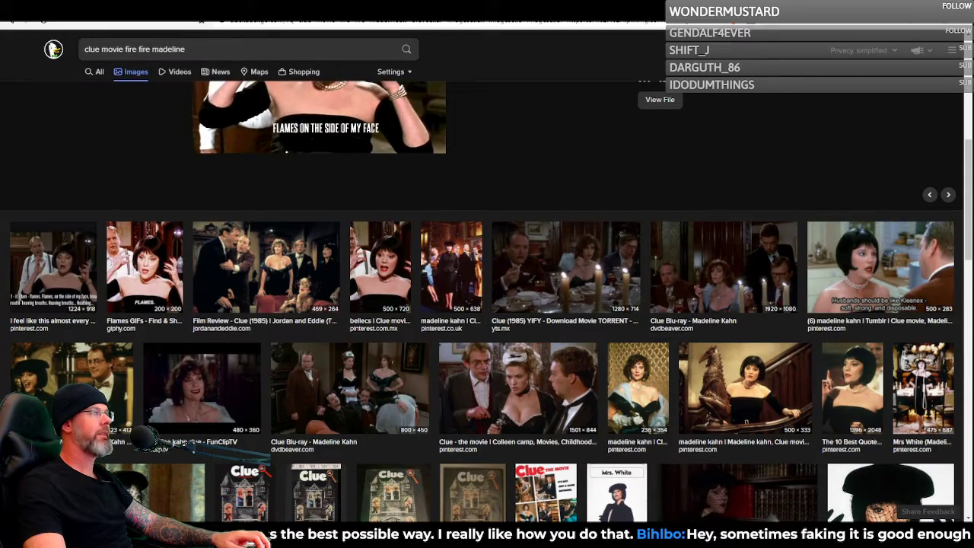
scroll(639, 255, "up", 5)
scroll(575, 255, "down", 4)
scroll(575, 255, "down", 5)
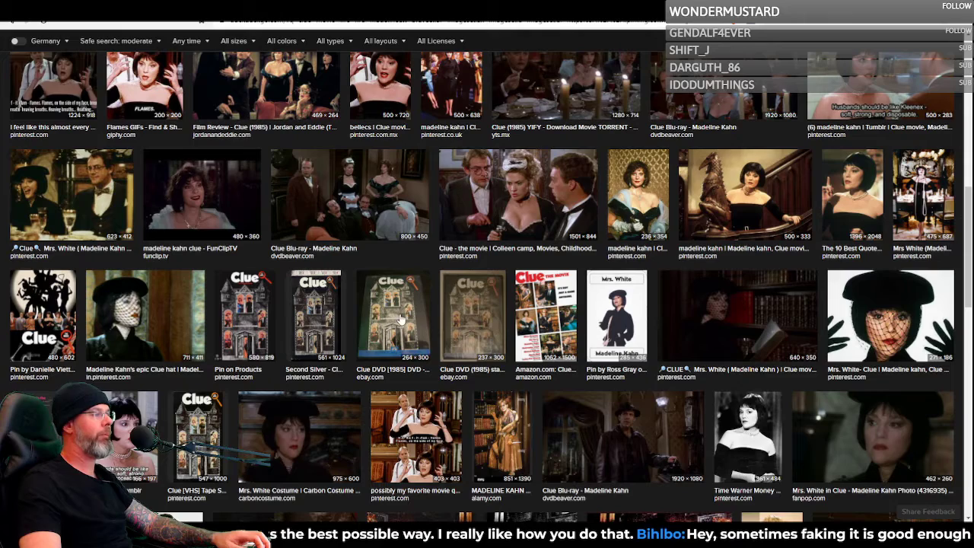
left_click(249, 312)
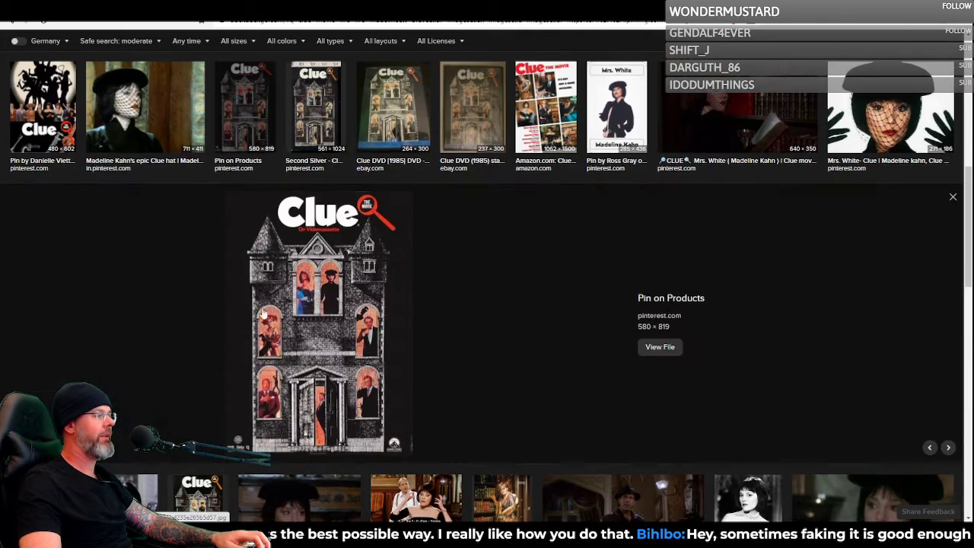
Step: Preview the "Clue The Movie" poster from Amazon in the image results
scroll(421, 288, "up", 3)
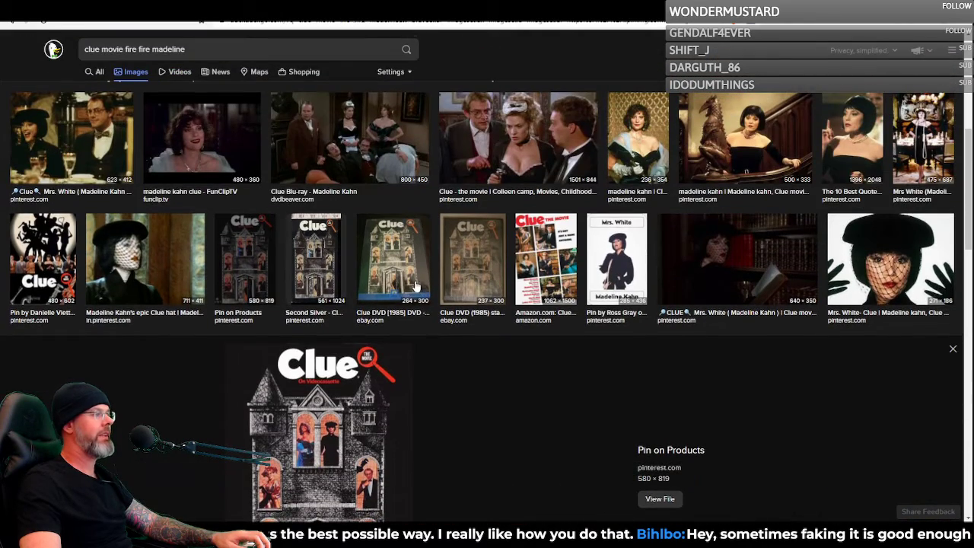
left_click(542, 261)
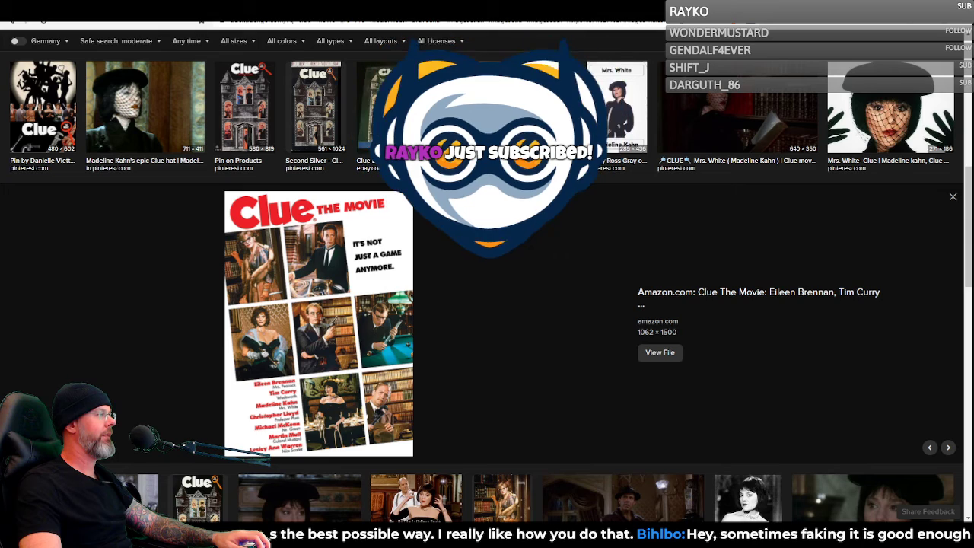
key("ctrl+t")
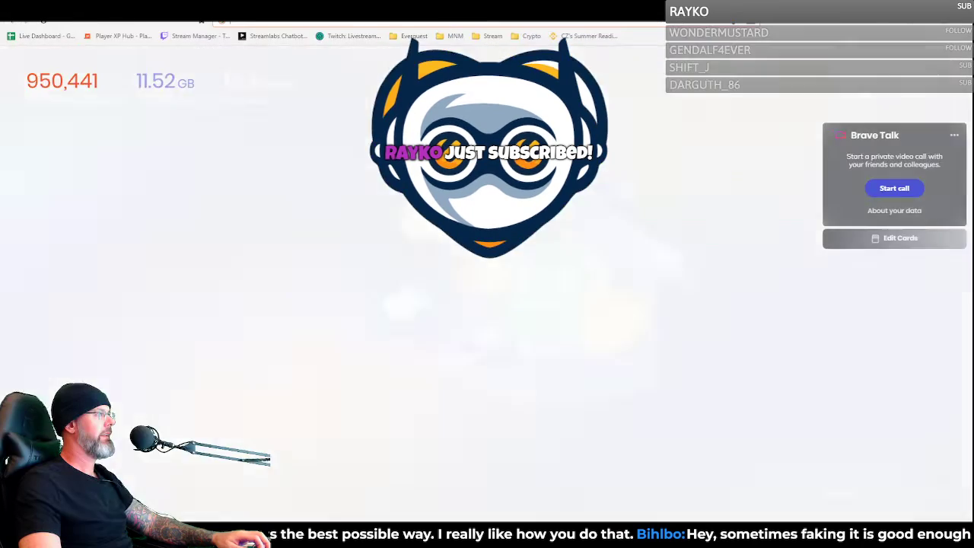
key("ctrl+w")
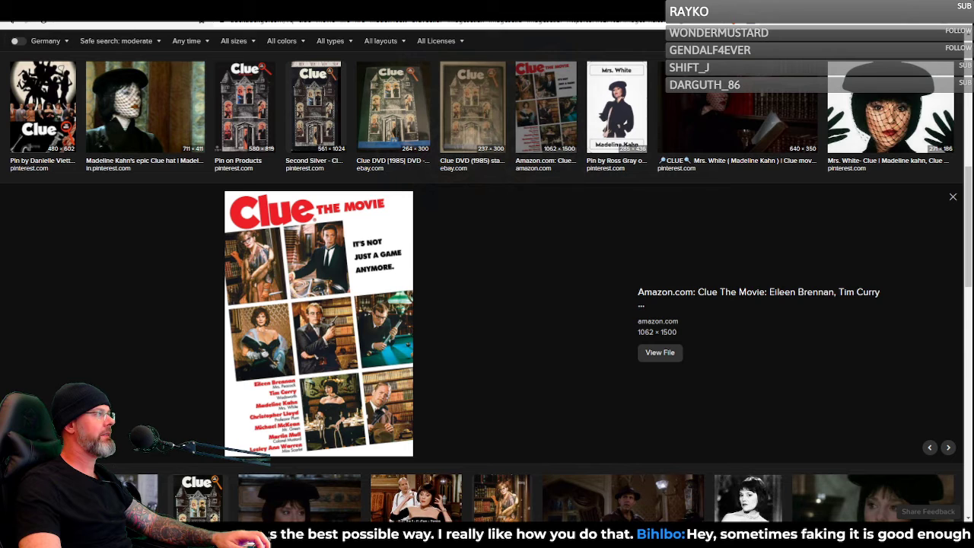
Step: Switch back to the Unity editor and examine how the CavernMesh doorway sits against the canyon's end wall
key("alt+Tab")
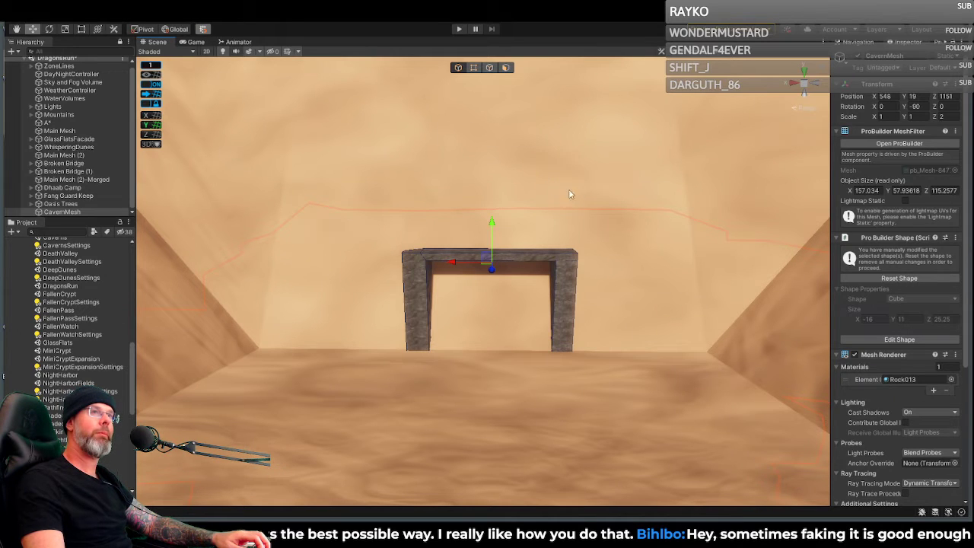
mouse_move(687, 210)
right_mouse_down()
mouse_move(689, 182)
mouse_move(688, 193)
right_mouse_up()
key("w")
key("s")
key("a")
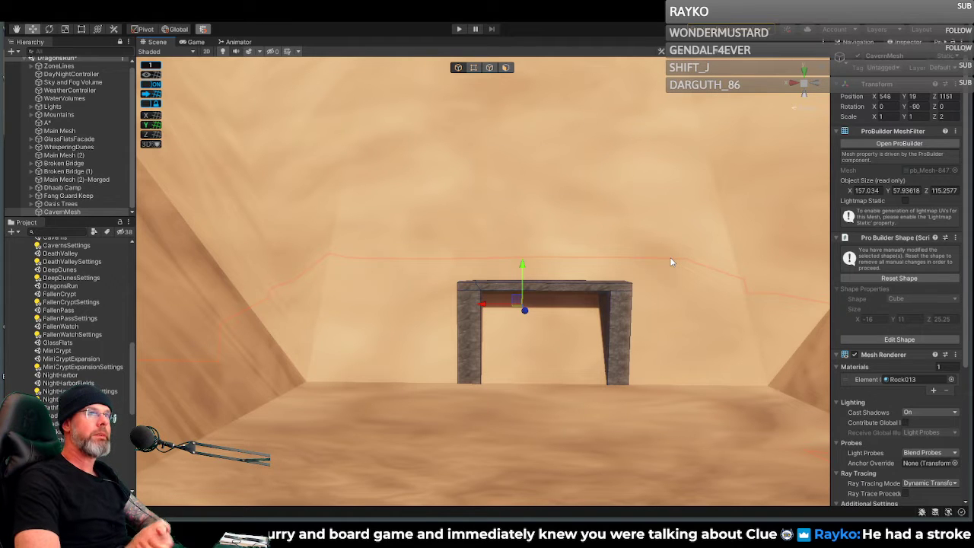
right_click_drag(607, 272, 621, 306)
key("a")
key("s")
key("w")
key("a")
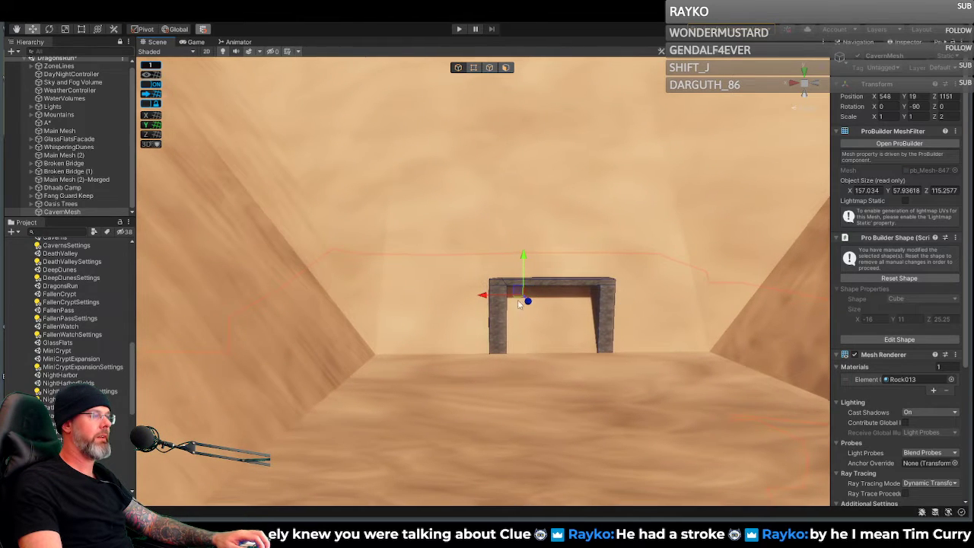
Step: Select Main Mesh, change to face selection and pick the end-wall face around the doorway
left_click(437, 302)
right_click_drag(521, 285, 551, 317)
key("s")
key("w")
key("s")
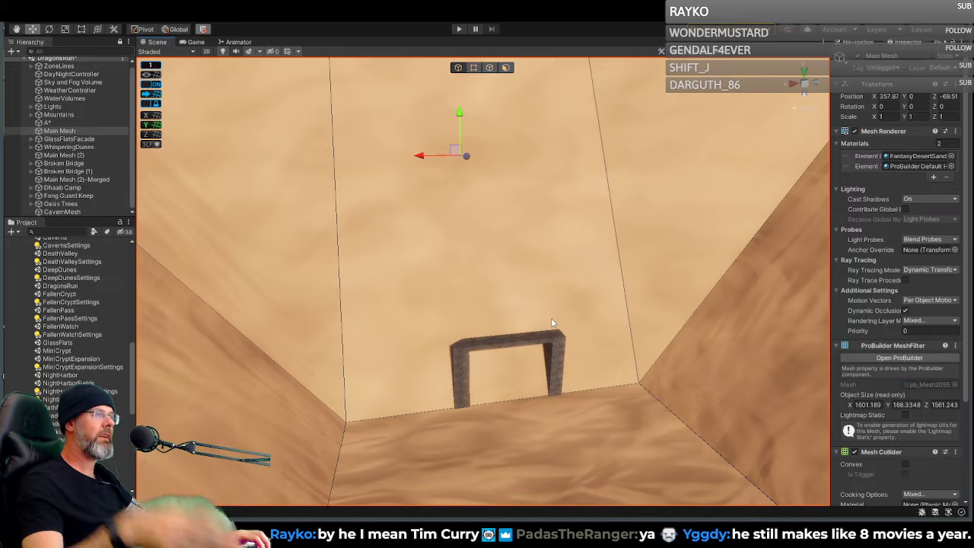
left_click(506, 67)
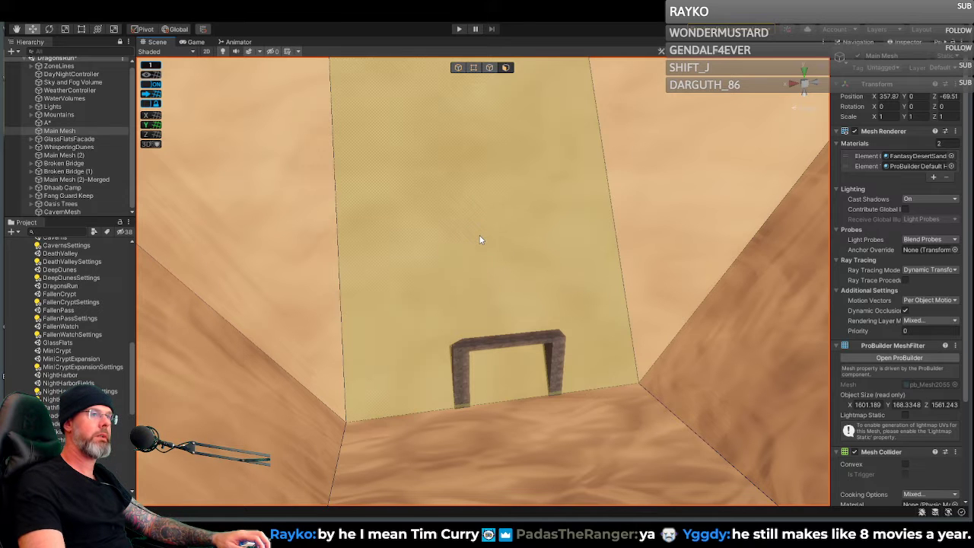
right_click_drag(467, 233, 487, 213)
left_click(488, 213)
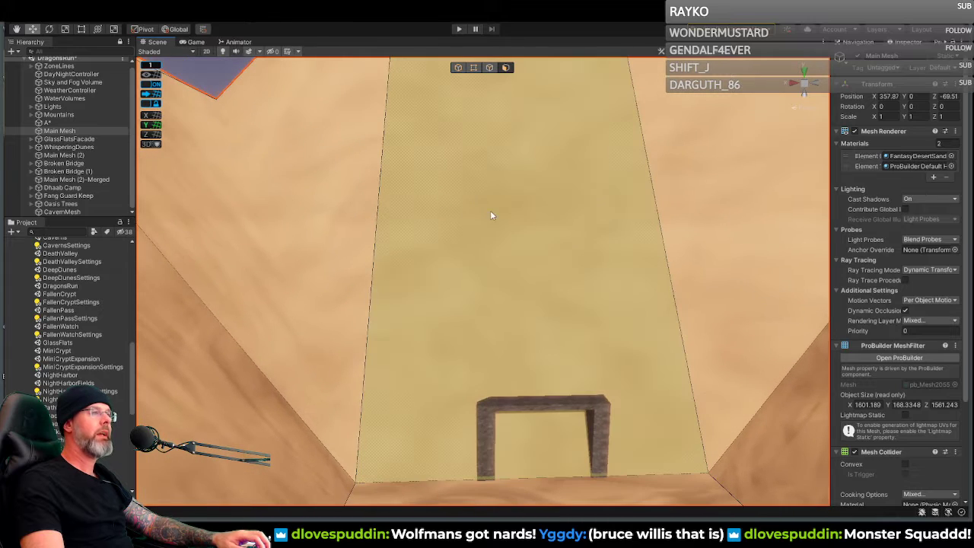
left_click(516, 224)
mouse_move(517, 209)
right_mouse_down()
mouse_move(515, 266)
mouse_move(513, 199)
right_mouse_up()
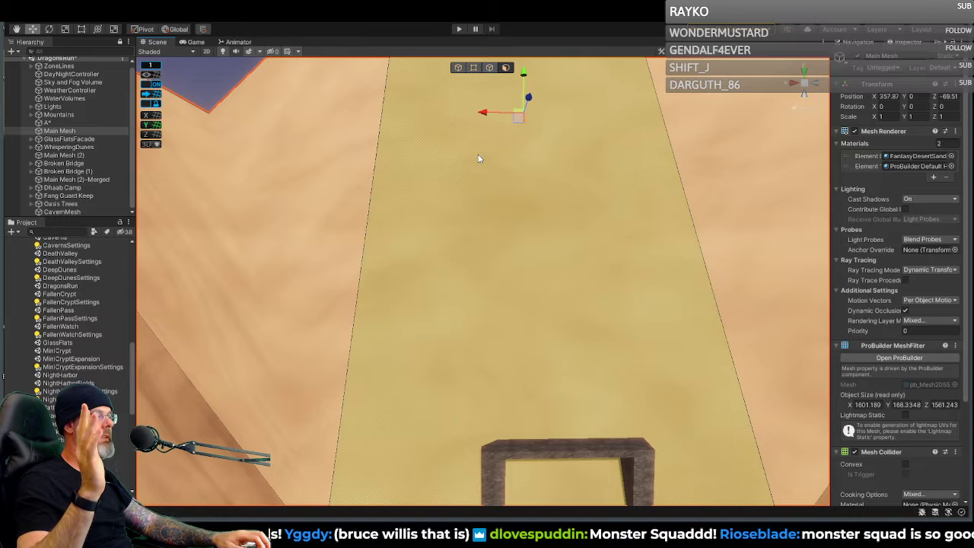
right_click_drag(523, 187, 524, 226)
key("w")
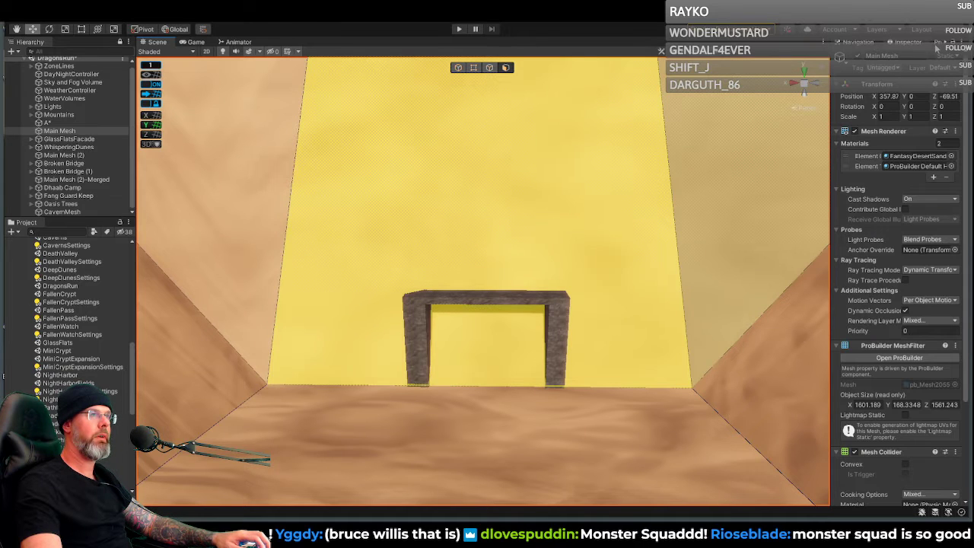
Step: Use ProBuilder's Cut Tool to cut a rectangular outline around the doorway into the end-wall face, running up from the floor edge
left_click(937, 42)
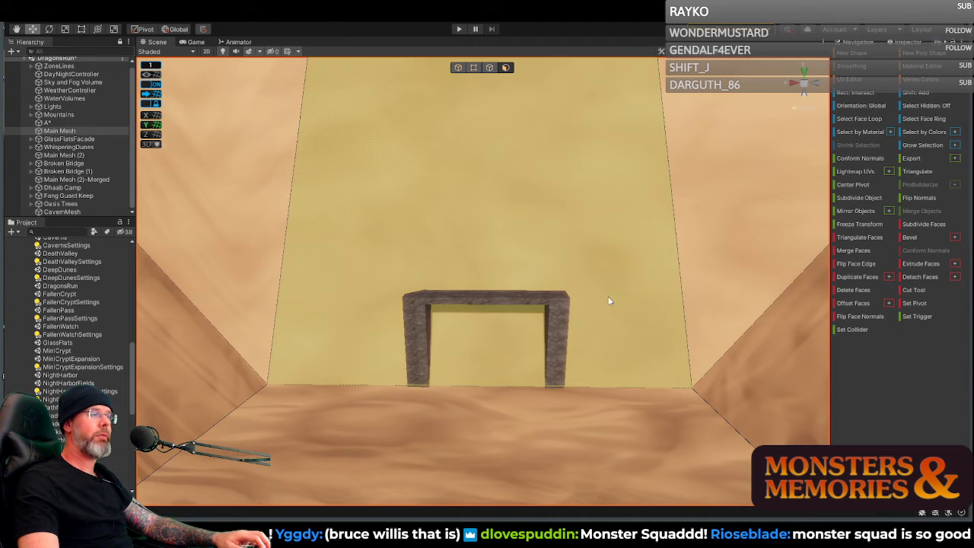
right_click_drag(622, 300, 570, 301)
key("d")
key("w")
key("s")
key("s")
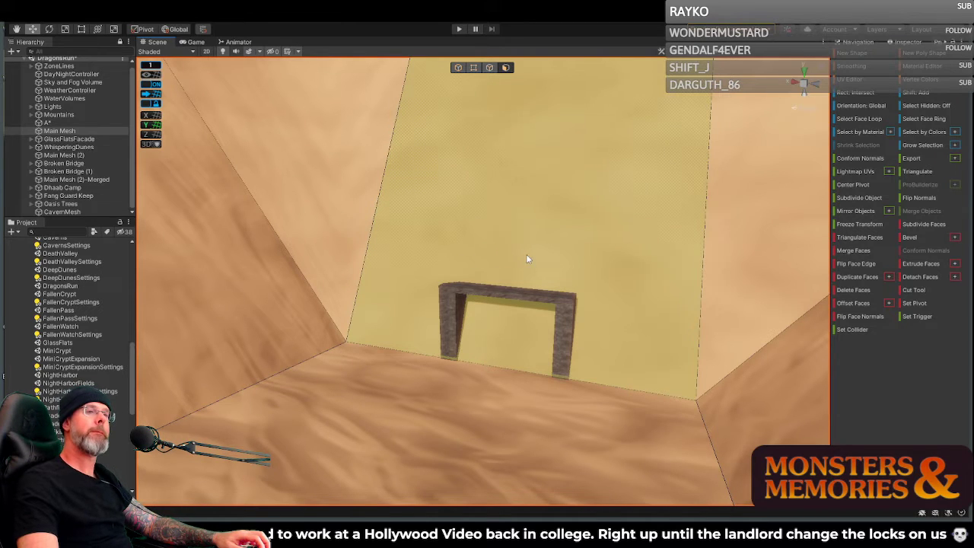
right_click_drag(528, 258, 526, 260)
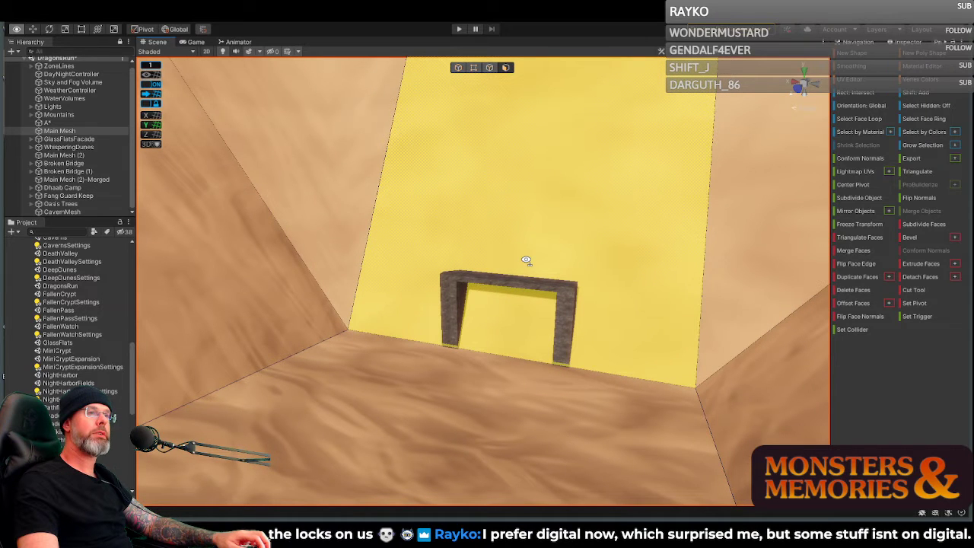
right_click_drag(526, 259, 540, 264)
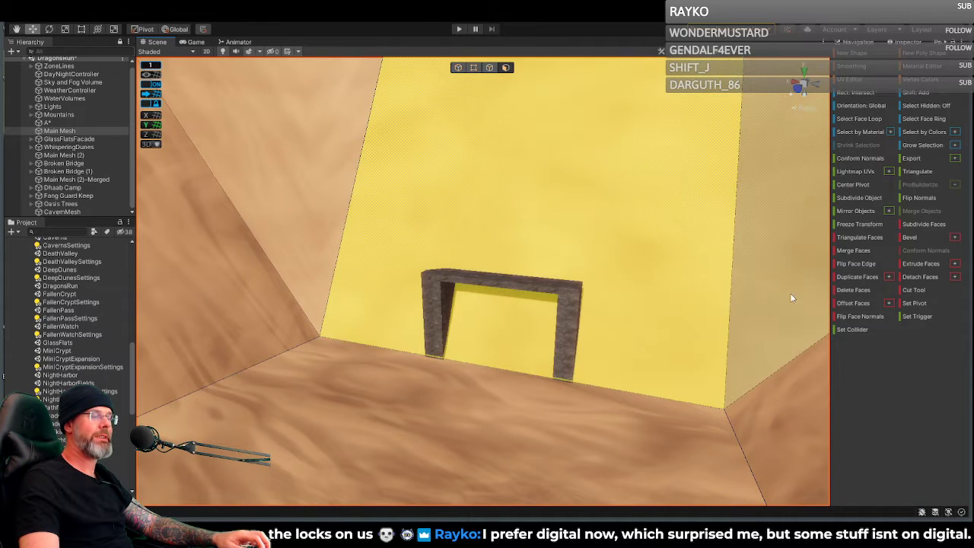
right_click_drag(780, 286, 662, 279)
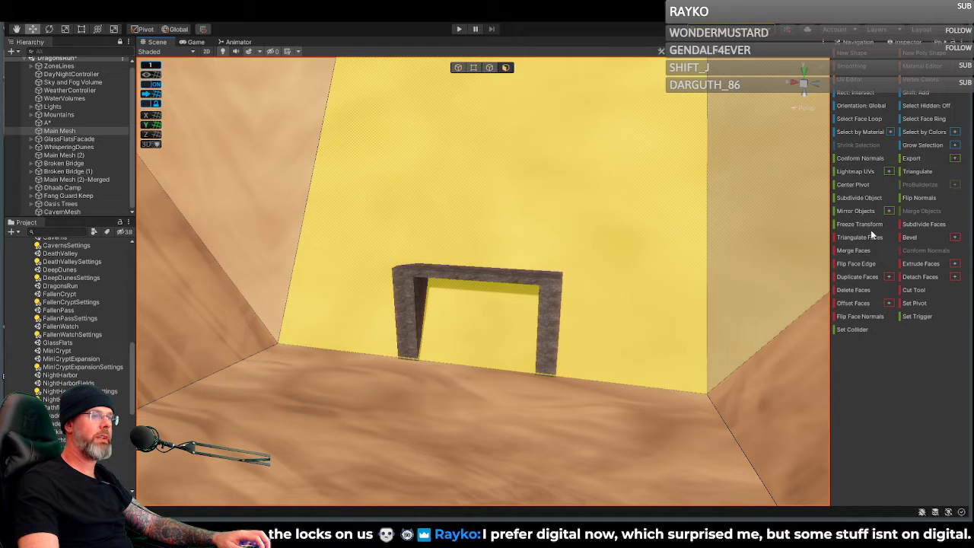
left_click(914, 289)
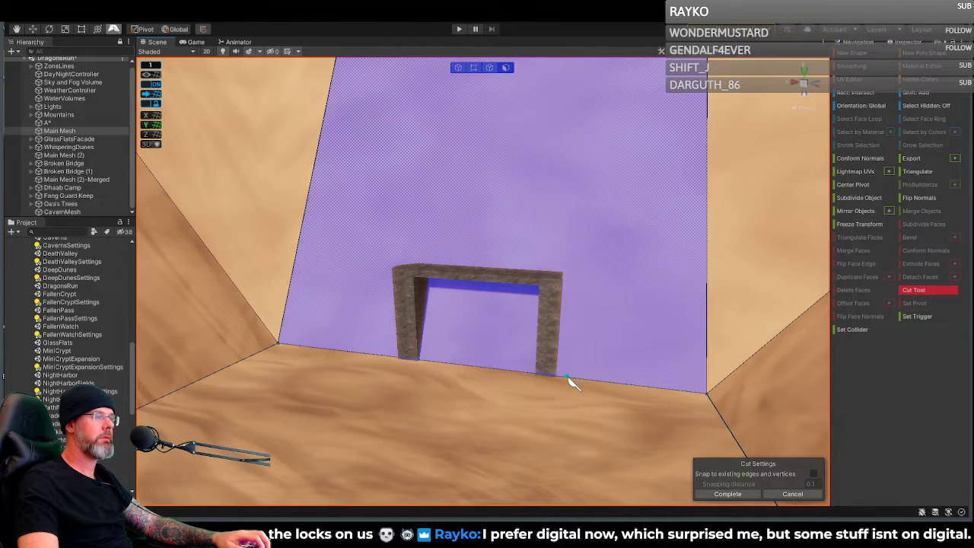
left_click(568, 376)
left_click(574, 265)
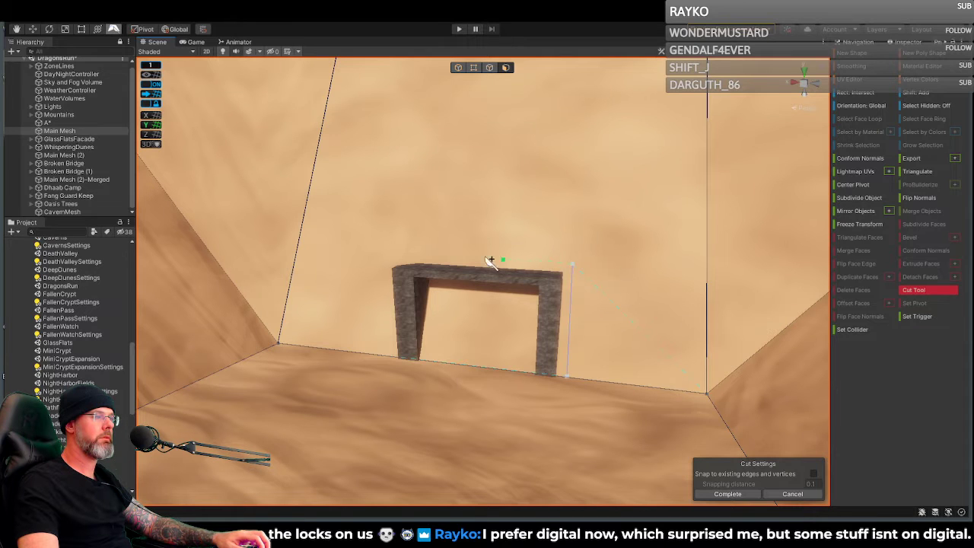
left_click(386, 258)
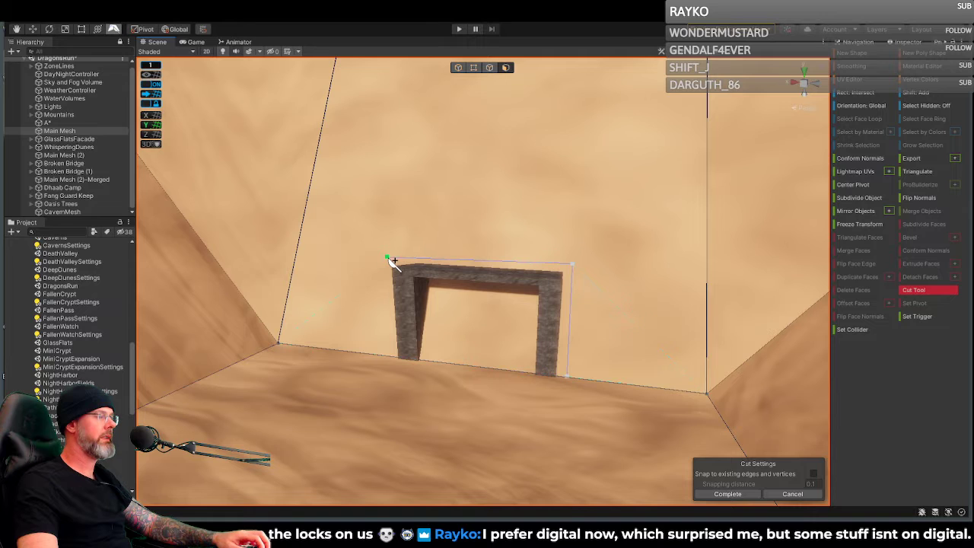
left_click(381, 356)
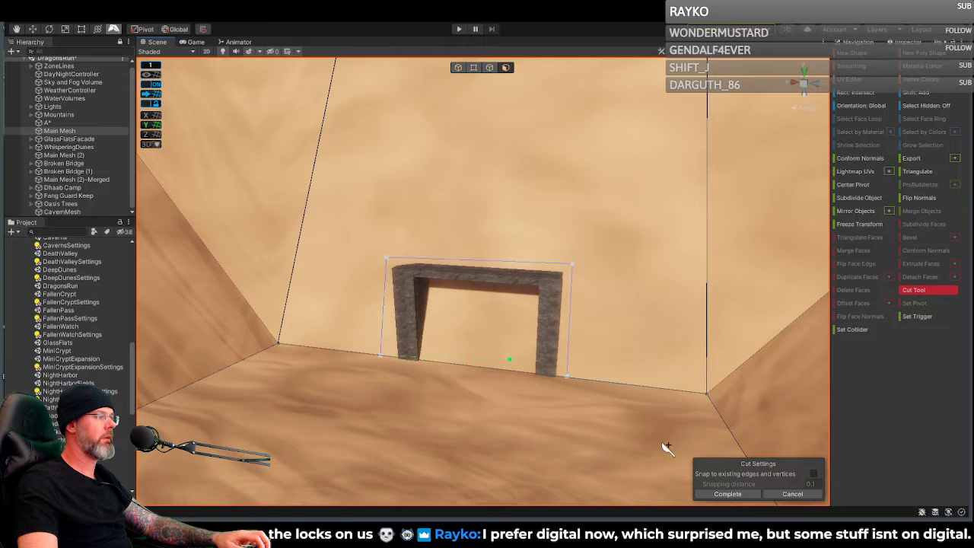
left_click(722, 492)
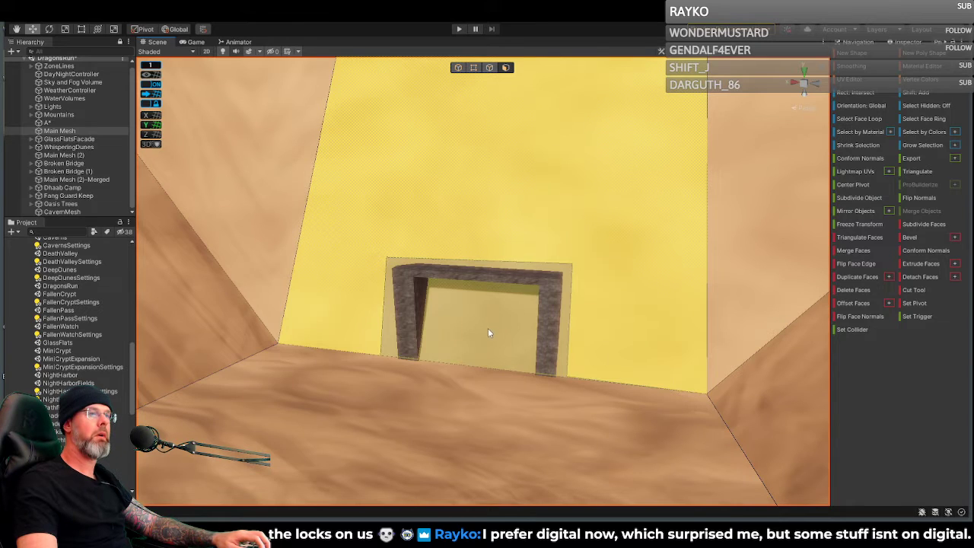
Step: Select the newly cut face behind the doorway and delete only that face, opening the end wall into the cavern
right_click_drag(496, 327, 533, 315)
key("a")
key("w")
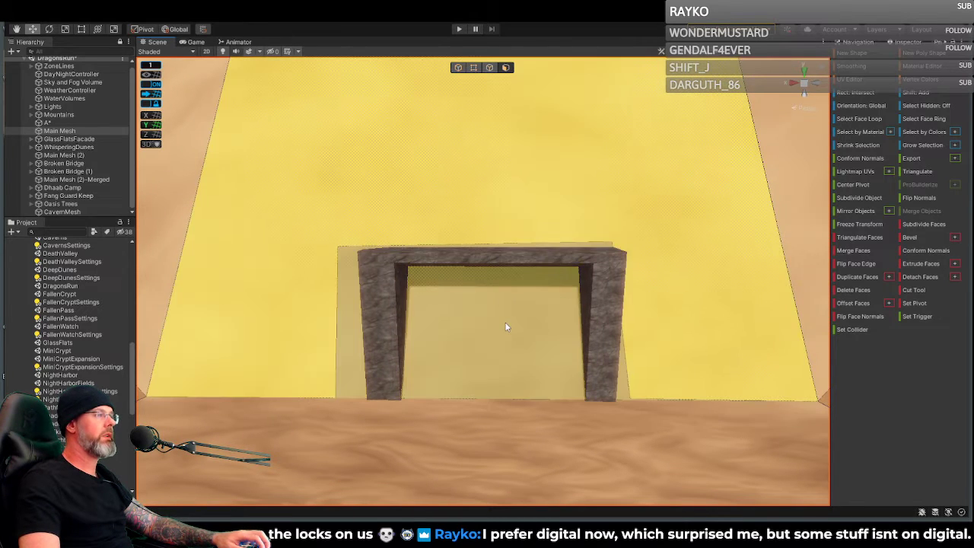
left_click(506, 324)
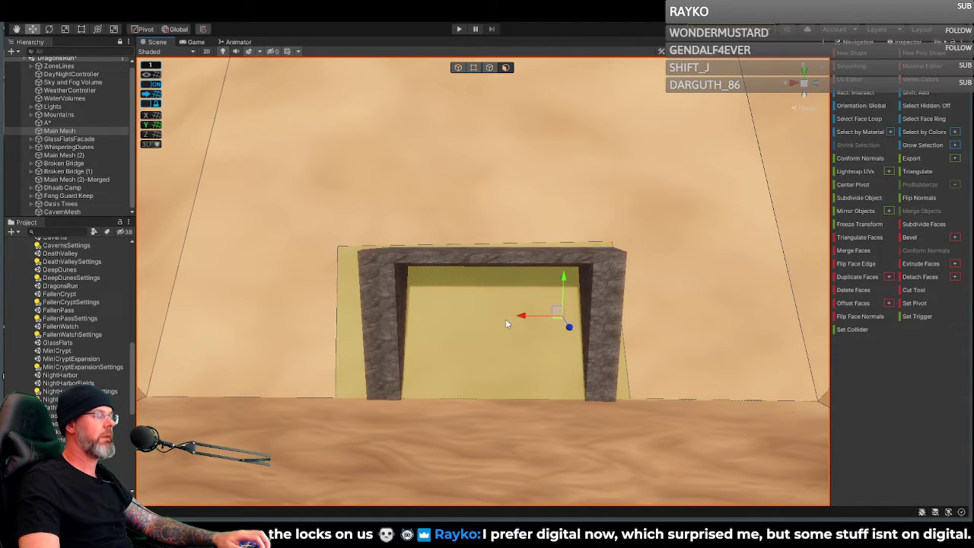
key("Delete")
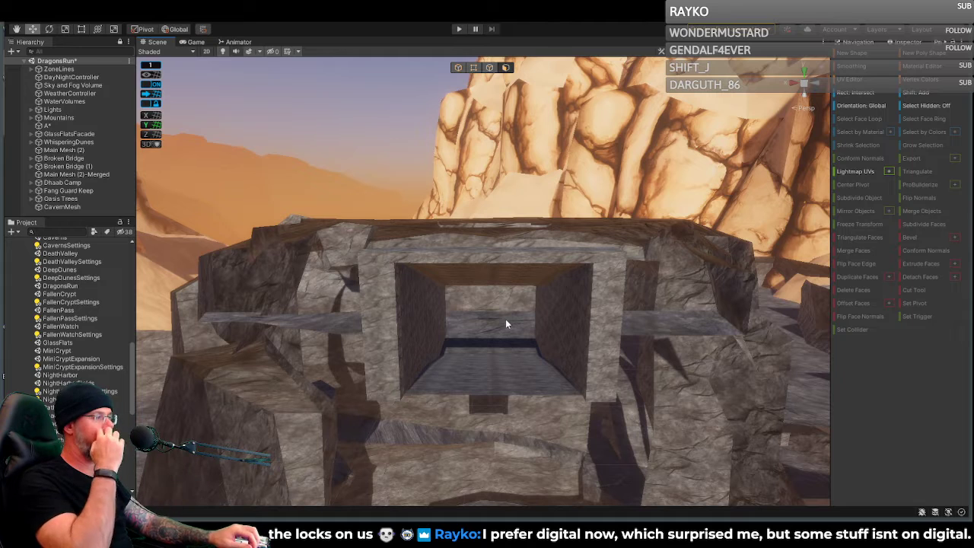
key("ctrl+z")
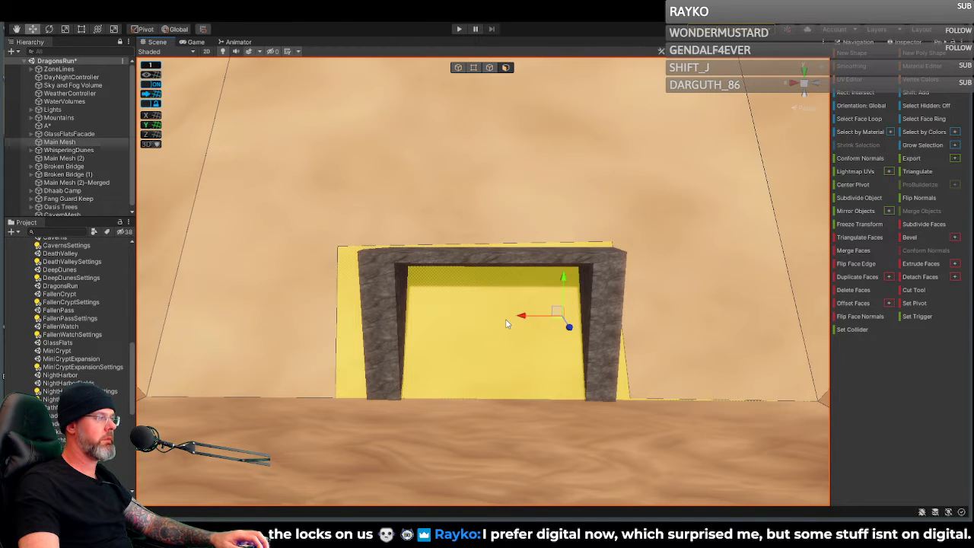
key("BackSpace")
Step: In vertex selection, shift the opening's upper-left and lower-left vertices inward to the outer edge of the left door pillar
right_click_drag(502, 281, 470, 264)
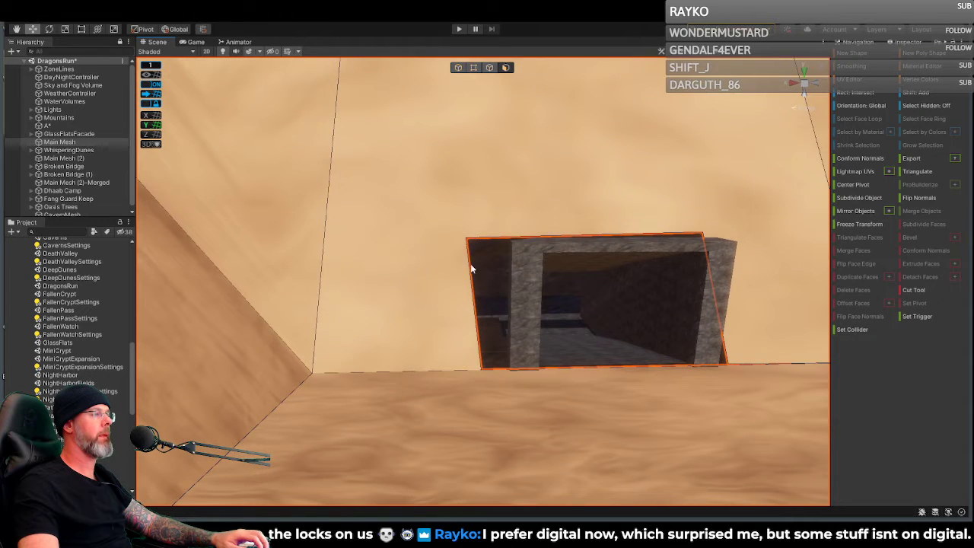
left_click(473, 69)
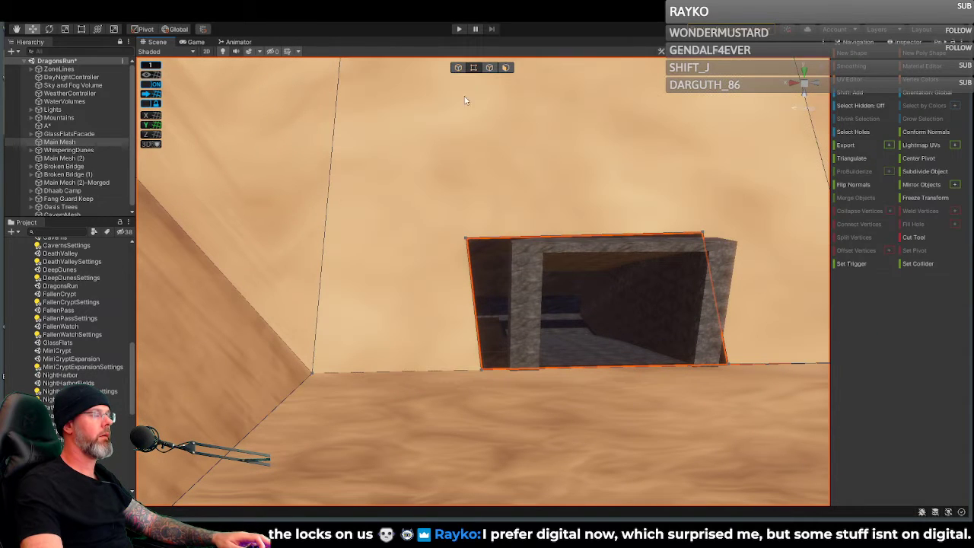
left_click(465, 239)
left_click_drag(427, 241, 478, 242)
left_click(484, 373)
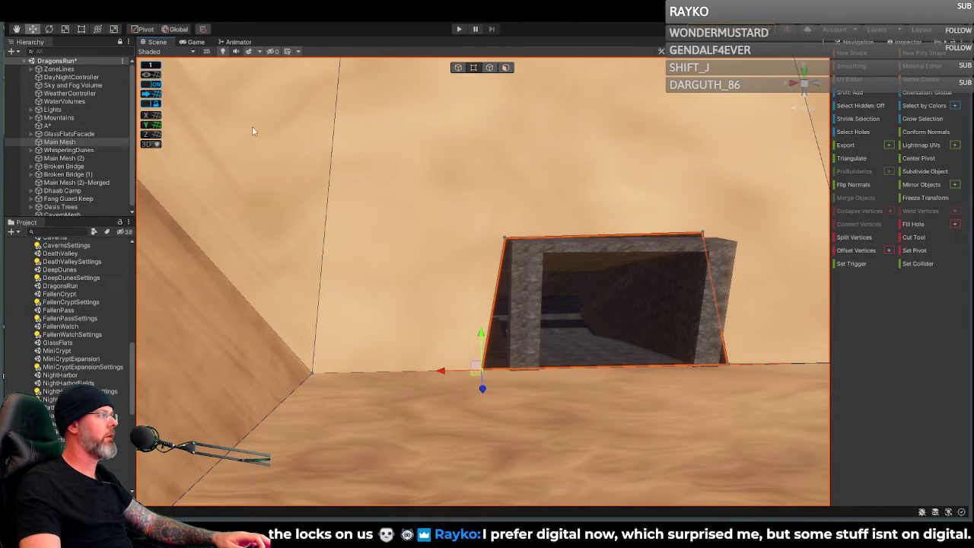
left_click_drag(443, 373, 457, 375)
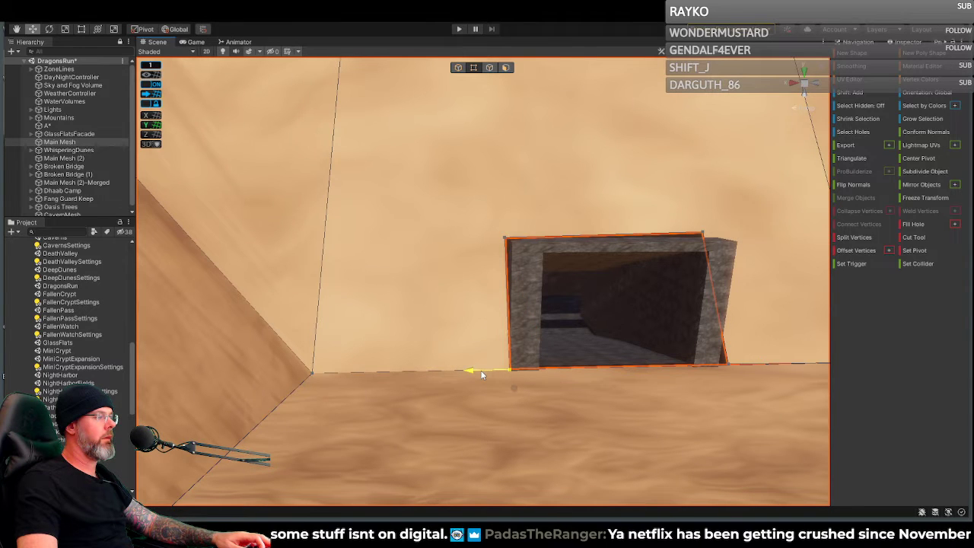
Step: Set the snap value to 0.5 and shift the opening's upper-left vertex further inward over the door pillar
left_click(151, 65)
left_click(242, 67)
type(".5")
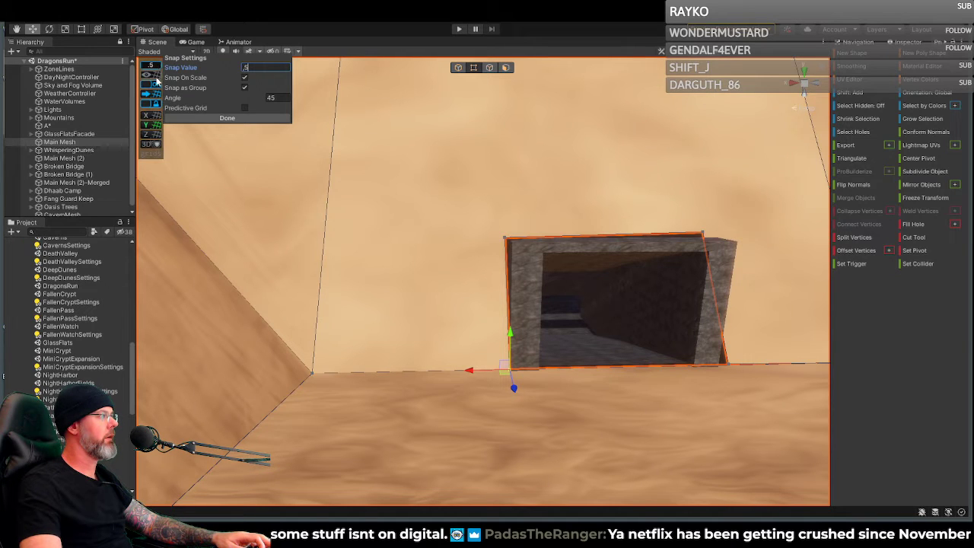
left_click(243, 108)
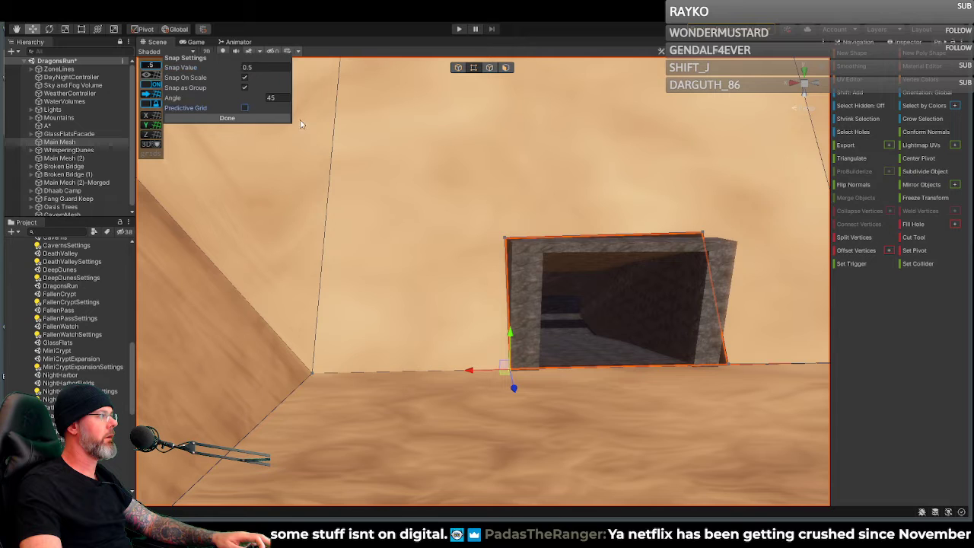
left_click(469, 373)
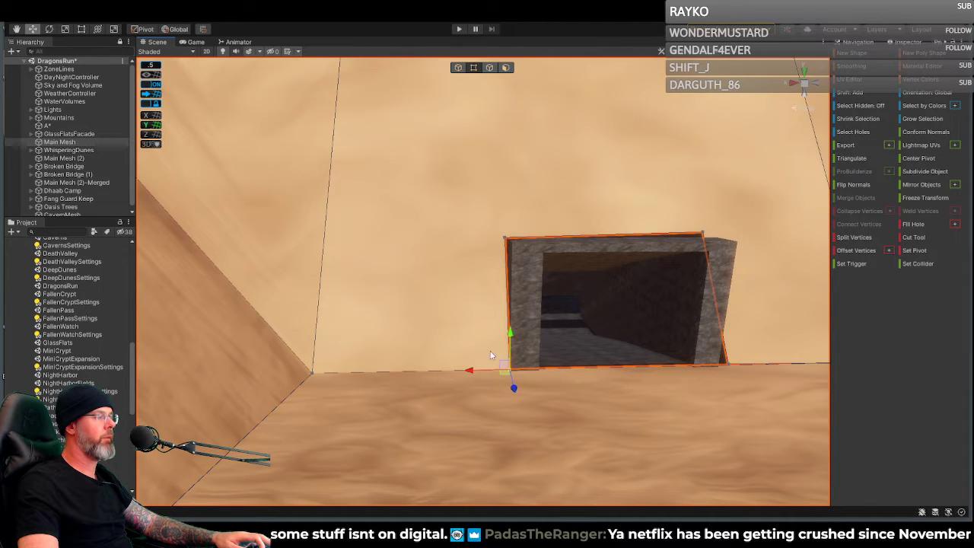
left_click(505, 238)
left_click_drag(471, 241, 486, 239)
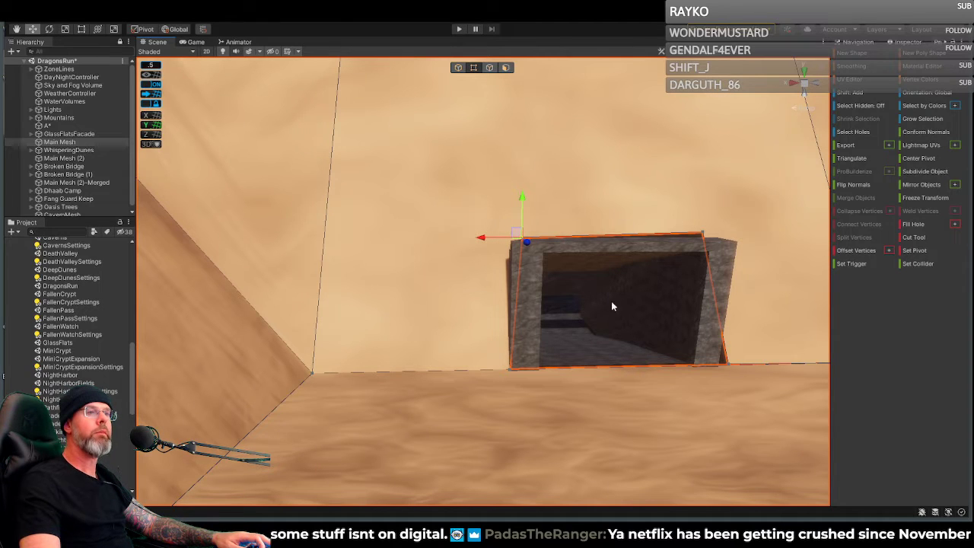
Step: Select the wall opening's upper-right vertex and shift it inward over the right door pillar
left_click(702, 232)
left_click_drag(709, 195, 704, 204)
key("d")
right_click_drag(763, 279, 734, 274)
key("w")
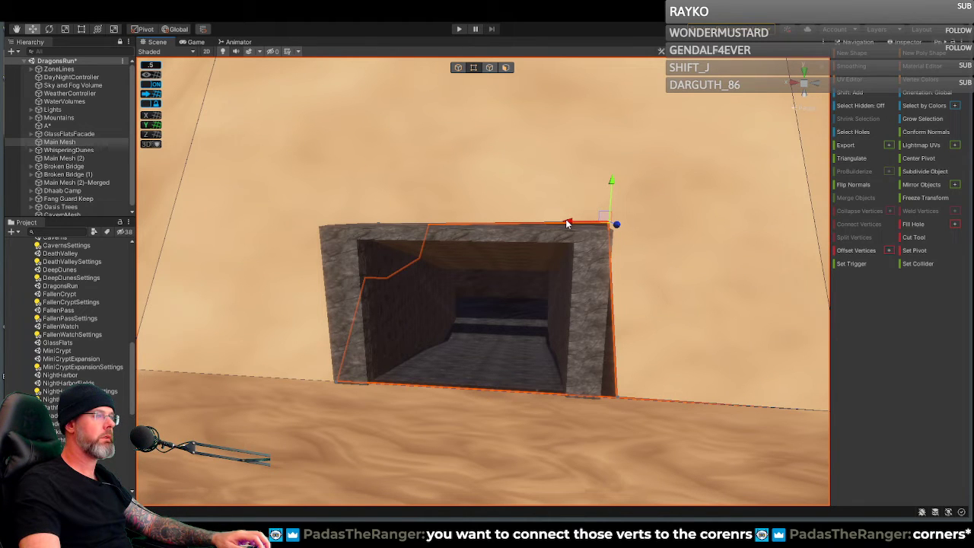
right_click_drag(600, 248, 555, 243)
key("d")
left_click_drag(541, 245, 481, 244)
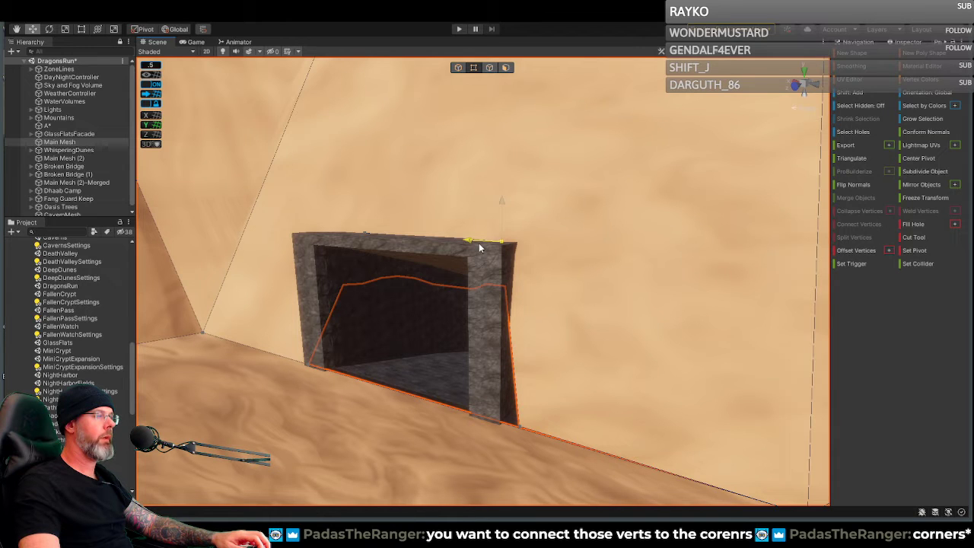
Step: Shift the opening's lower-right and lower-left vertices inward so they sit within the bases of the door pillars
left_click(522, 425)
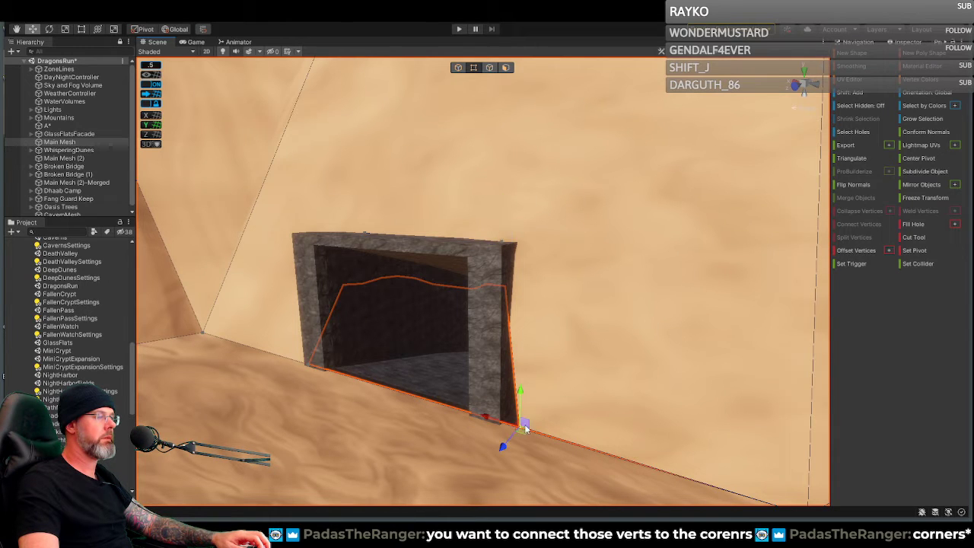
left_click_drag(486, 419, 457, 408)
right_click_drag(451, 381, 500, 372)
key("a")
left_click(519, 389)
left_click_drag(476, 383, 494, 382)
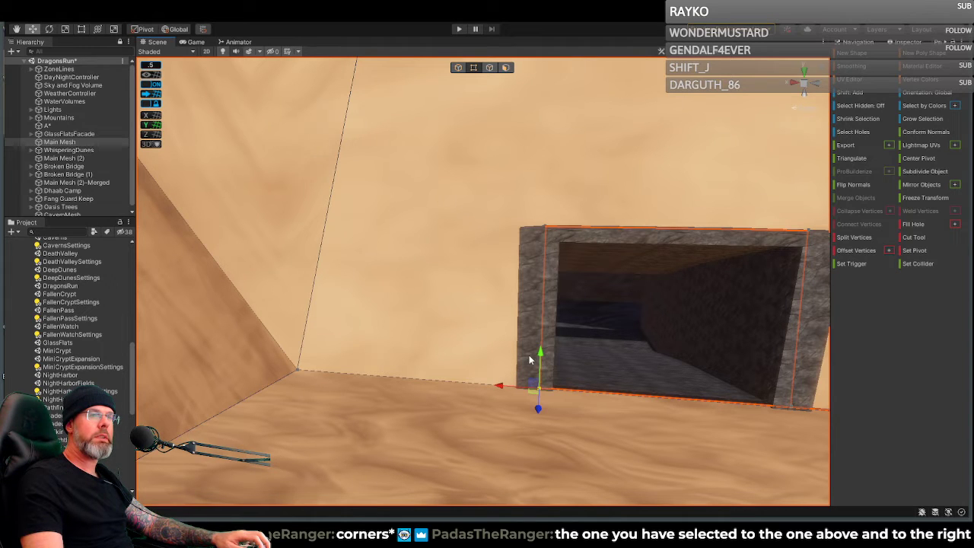
Step: Pull the opening's upper vertices forward along the Z axis to meet the doorway frame
right_click_drag(719, 301, 748, 248)
left_click(712, 352)
right_click_drag(749, 338, 648, 337)
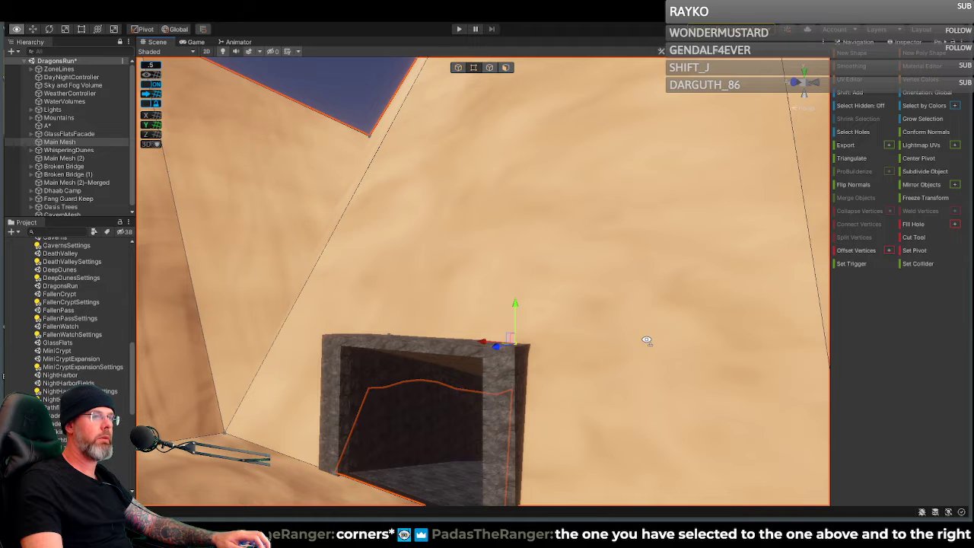
right_click_drag(646, 339, 874, 365)
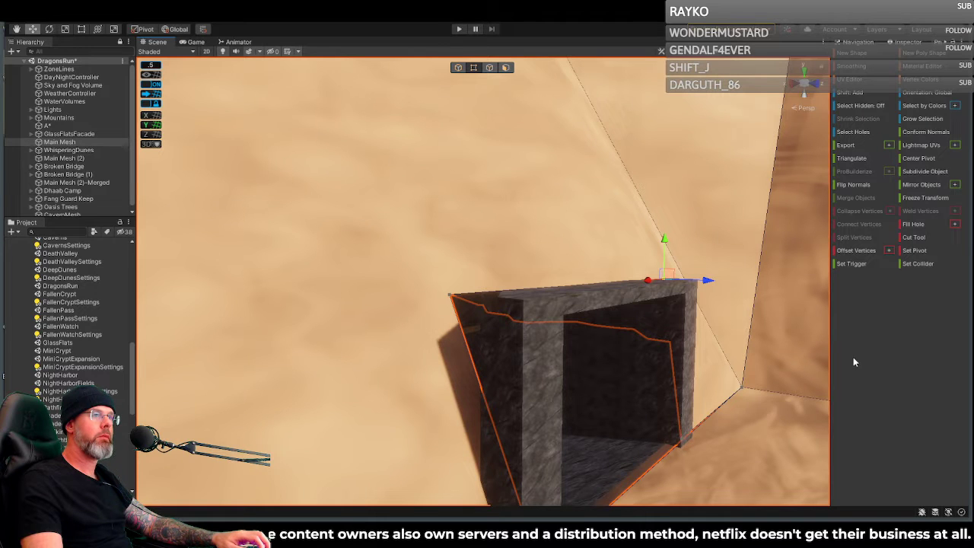
left_click_drag(475, 299, 533, 313)
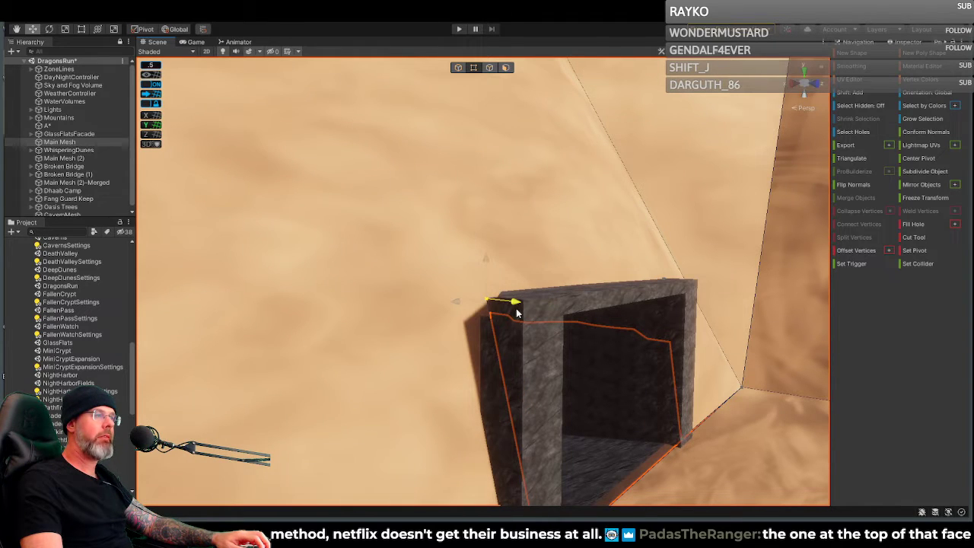
Step: Connect the opening's upper-right vertex to the end wall's top-edge vertex above it
right_click_drag(536, 314, 518, 356)
left_click(467, 277)
mouse_move(516, 286)
right_mouse_down()
mouse_move(515, 185)
mouse_move(509, 295)
mouse_move(496, 270)
mouse_move(504, 258)
mouse_move(511, 292)
right_mouse_up()
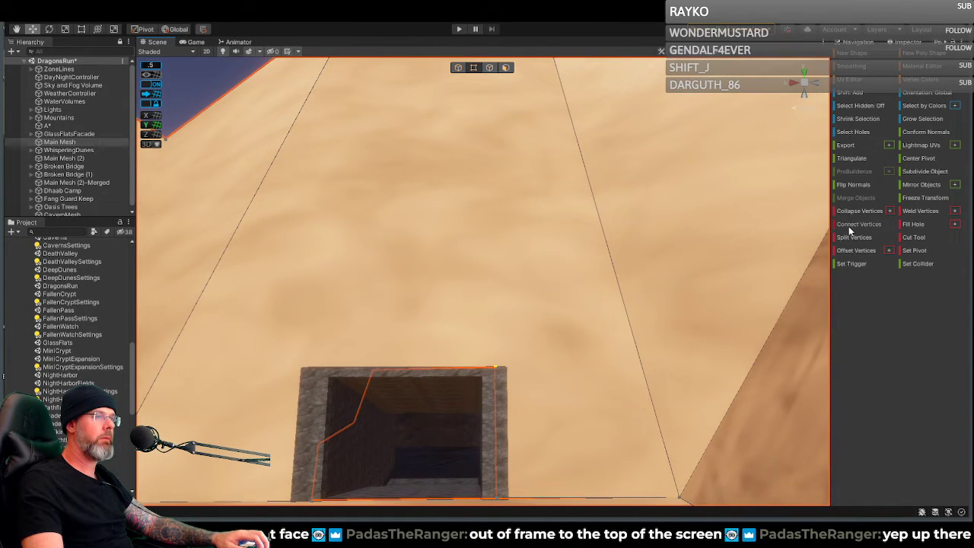
right_click_drag(511, 289, 473, 294)
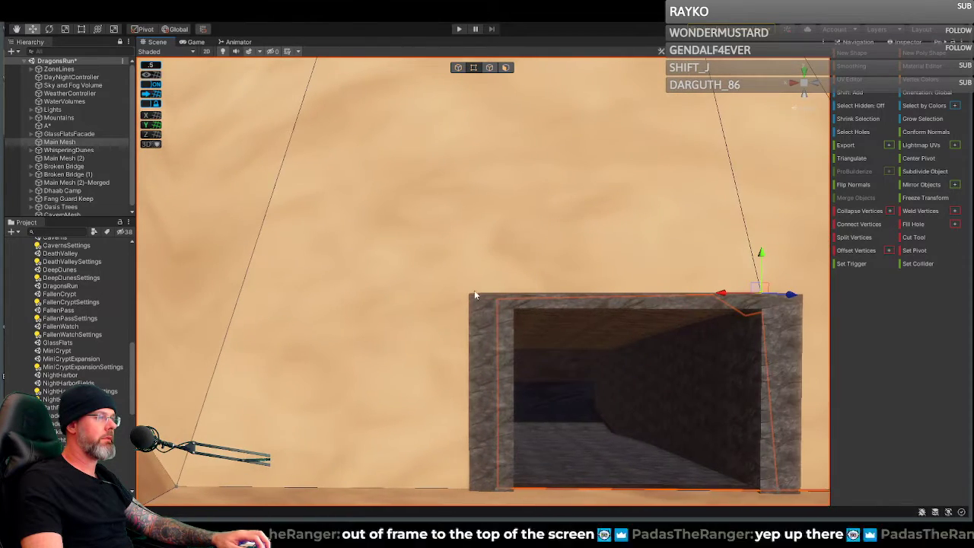
Step: Connect the opening's upper-left vertex to the end wall's upper-left top-edge vertex
left_click(497, 299)
right_click_drag(548, 315, 493, 191)
left_click(504, 210)
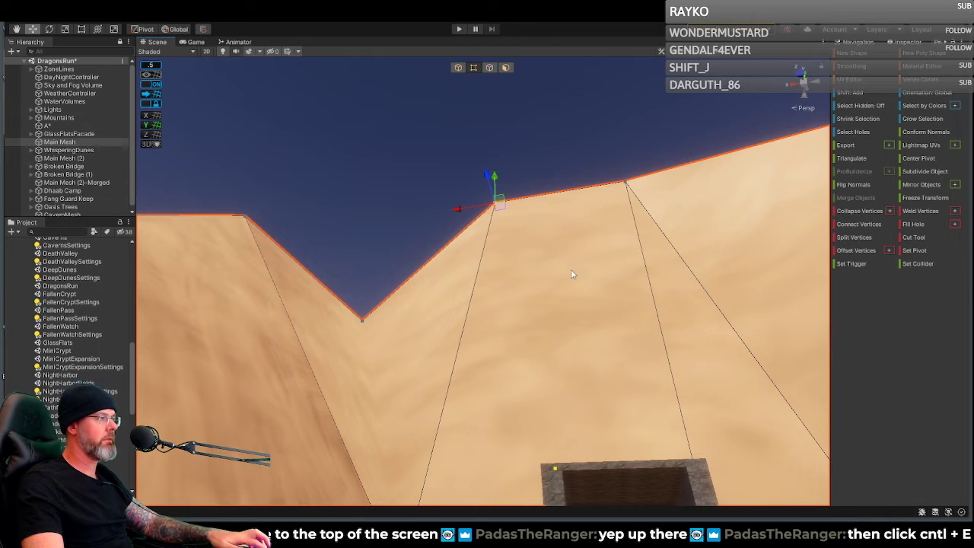
right_click_drag(566, 270, 574, 367)
scroll(574, 368, "up", 3)
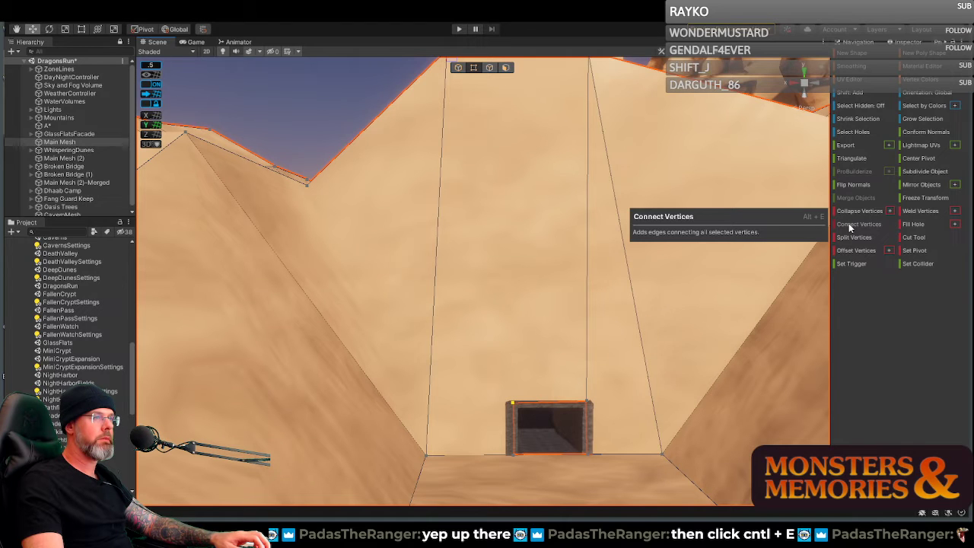
right_click_drag(479, 261, 587, 327)
key("alt+e")
Step: Select the opening's two bottom vertices and nudge them along the Z axis
key("w")
left_click(504, 359)
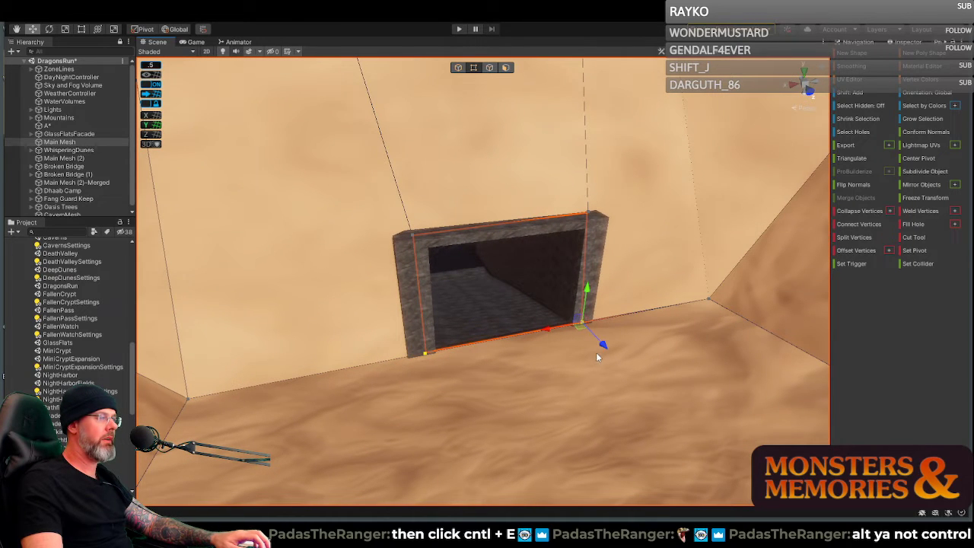
left_click_drag(605, 344, 604, 342)
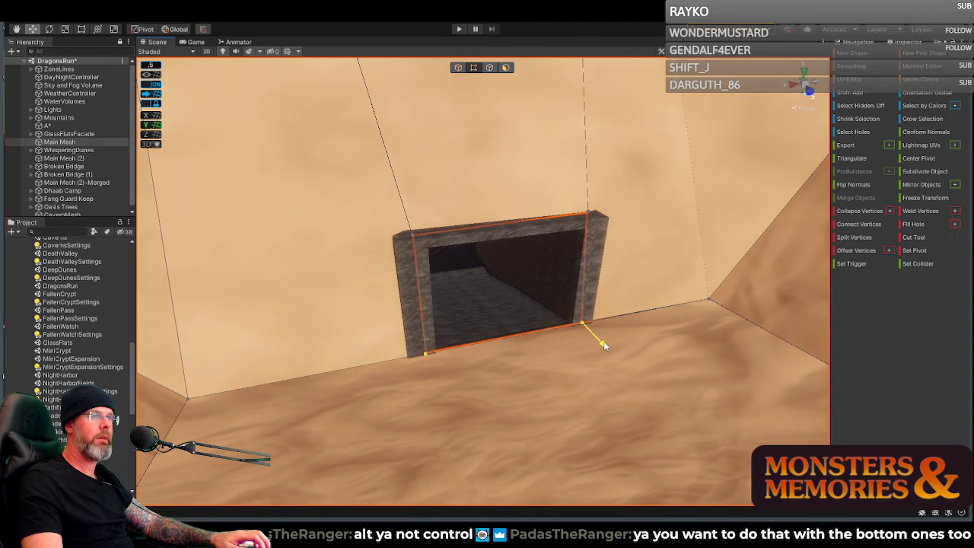
left_click_drag(604, 342, 607, 340)
right_click_drag(631, 337, 556, 338)
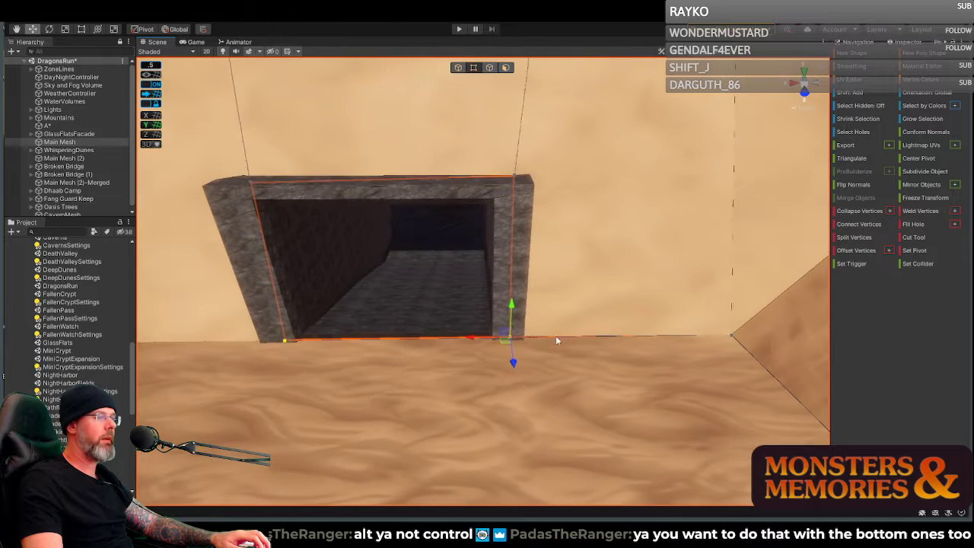
Step: Reselect Main Mesh by picking its end-wall face beside the doorway, and return to vertex selection
left_click(494, 331)
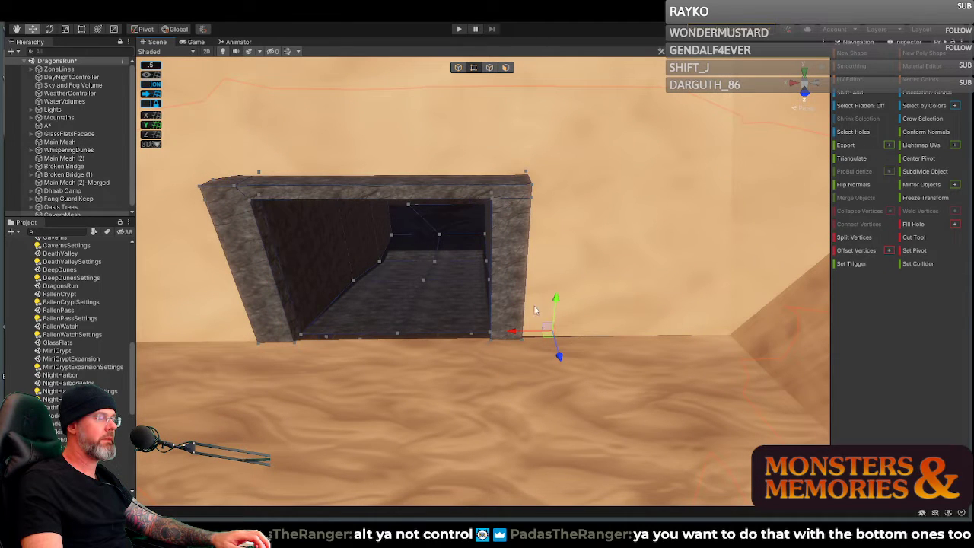
right_click_drag(549, 242, 539, 198)
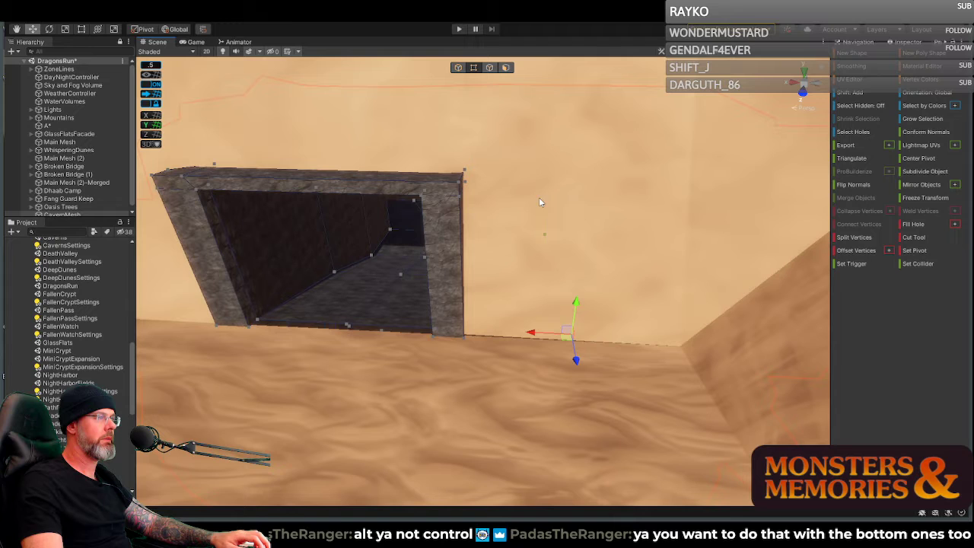
left_click(506, 68)
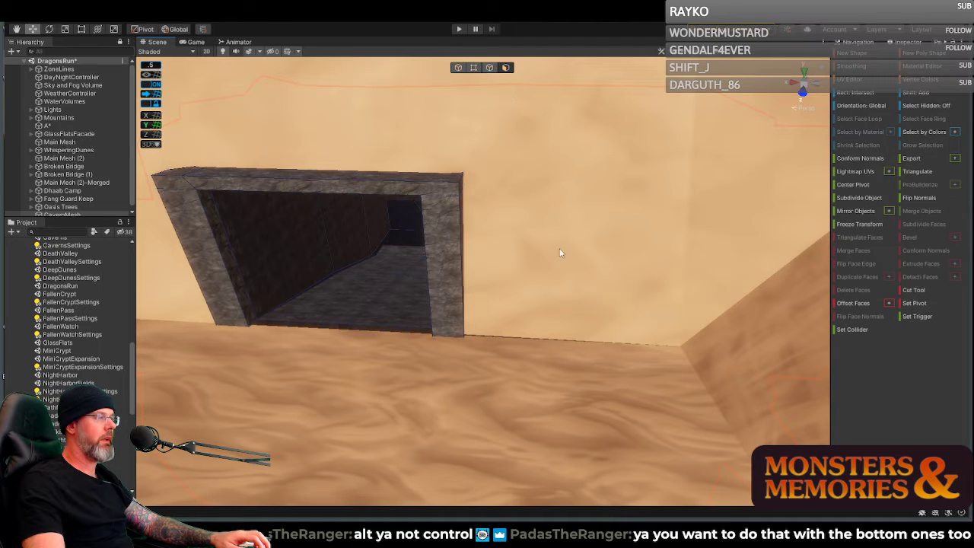
right_click_drag(481, 296, 493, 259)
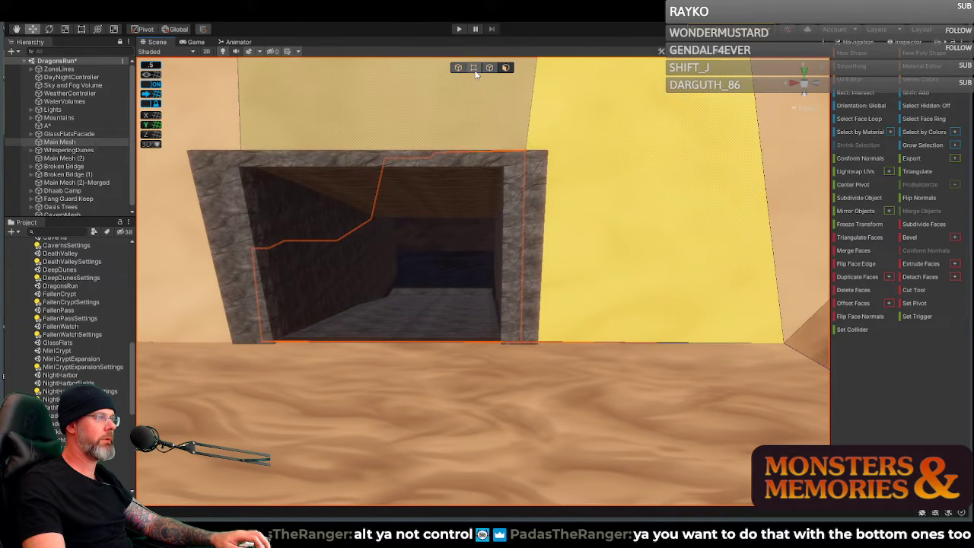
left_click(473, 68)
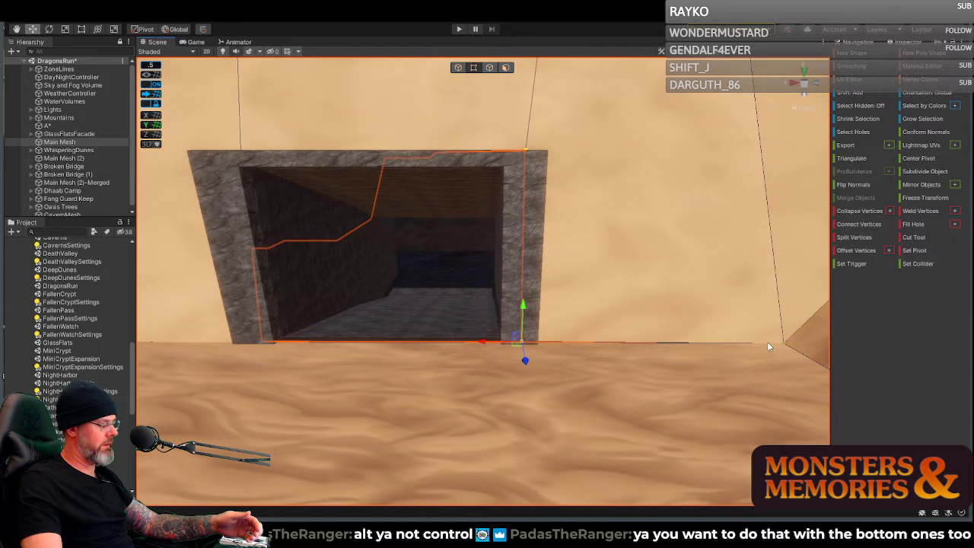
Step: Try to connect the opening's two right-side vertices and reposition the lower one along with the wall's lower-right base corner
key("alt+e")
right_click_drag(741, 338, 720, 337)
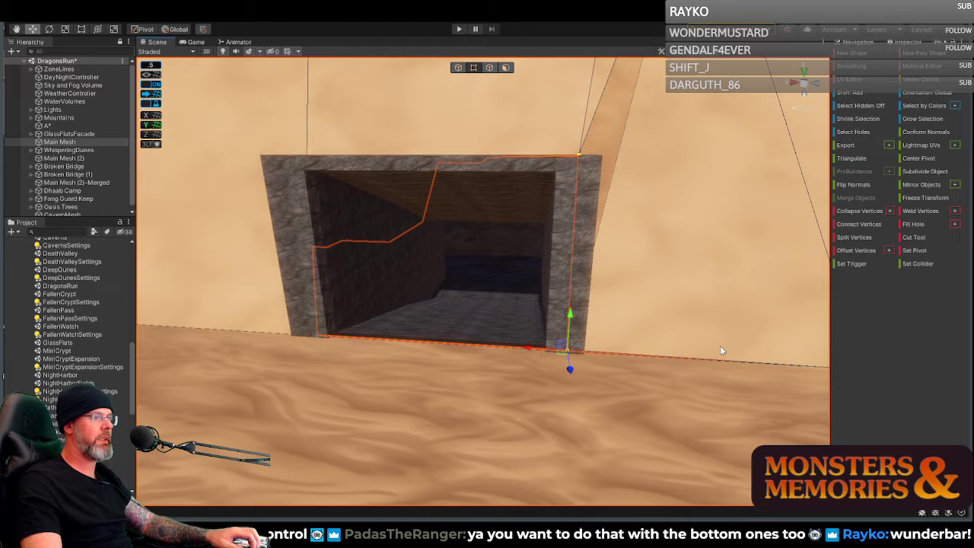
right_click_drag(693, 344, 662, 307)
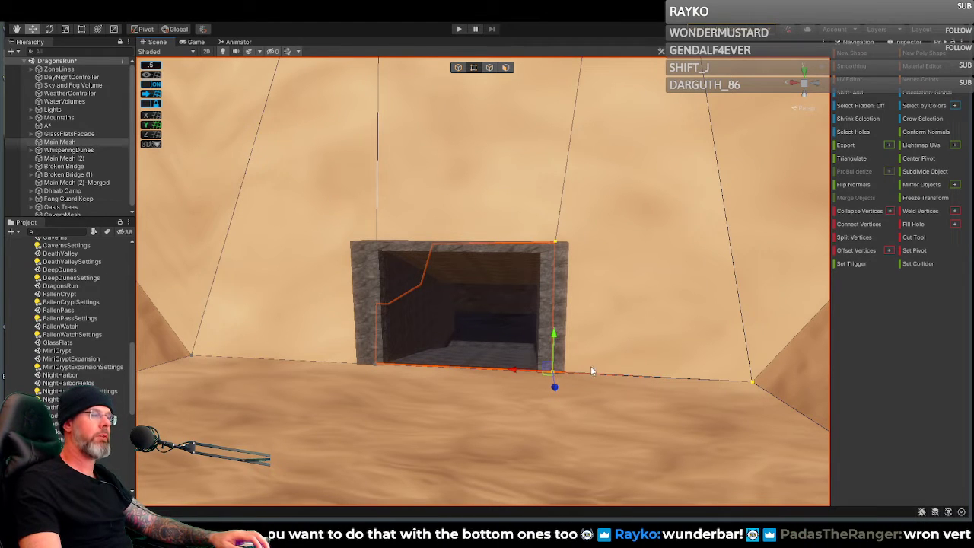
left_click_drag(544, 363, 545, 366)
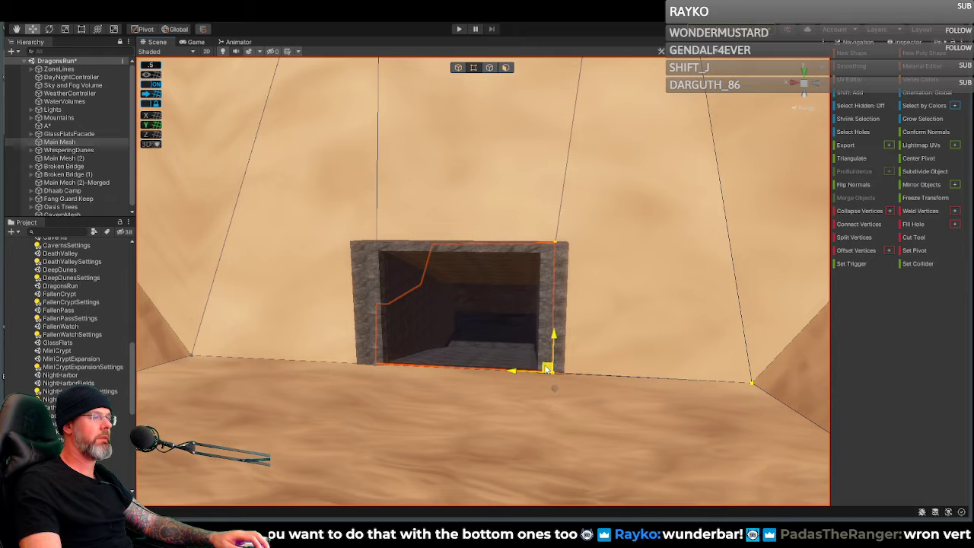
right_click_drag(584, 380, 539, 429)
key("w")
key("d")
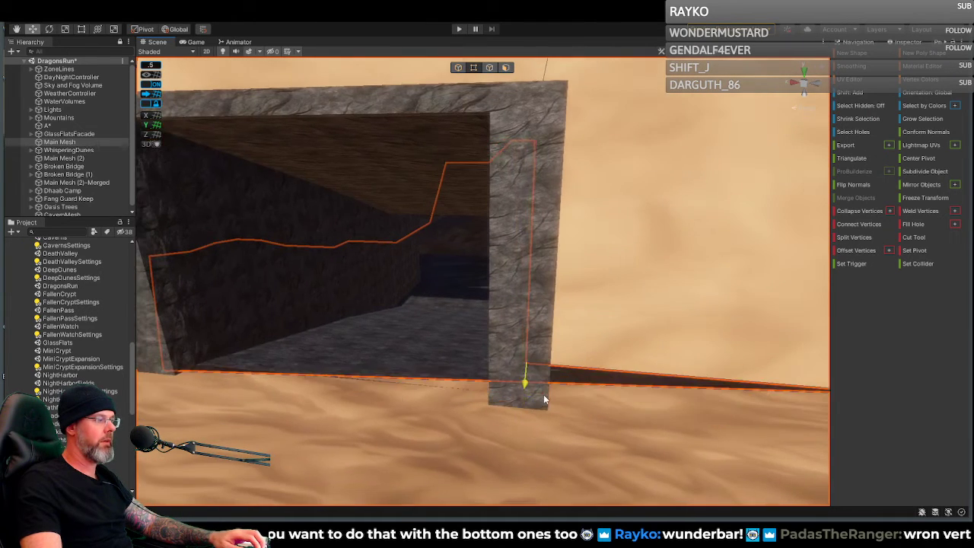
right_click_drag(523, 426, 544, 389)
key("a")
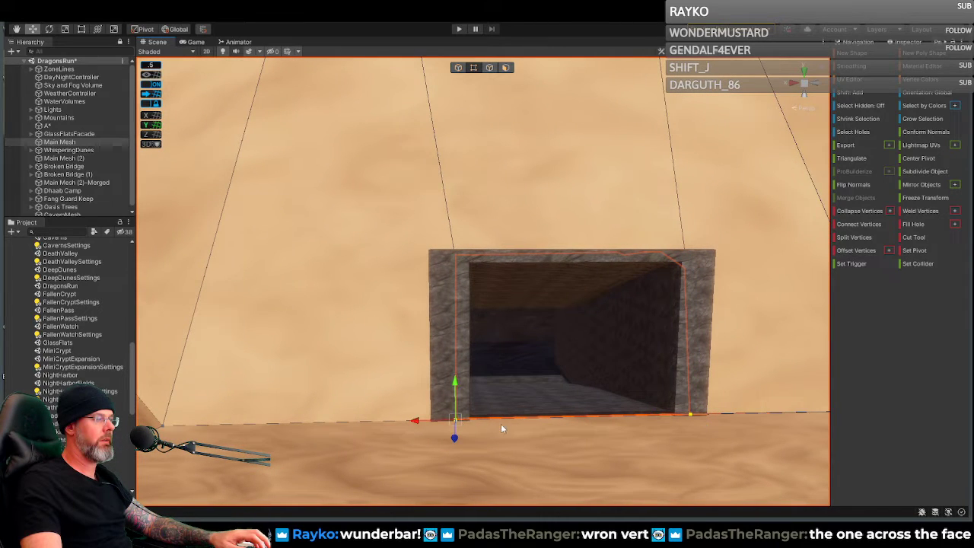
Step: Try to connect the opening's two bottom vertices with its upper-right vertex and the wall's base corner, and undo the connection
left_click(510, 415)
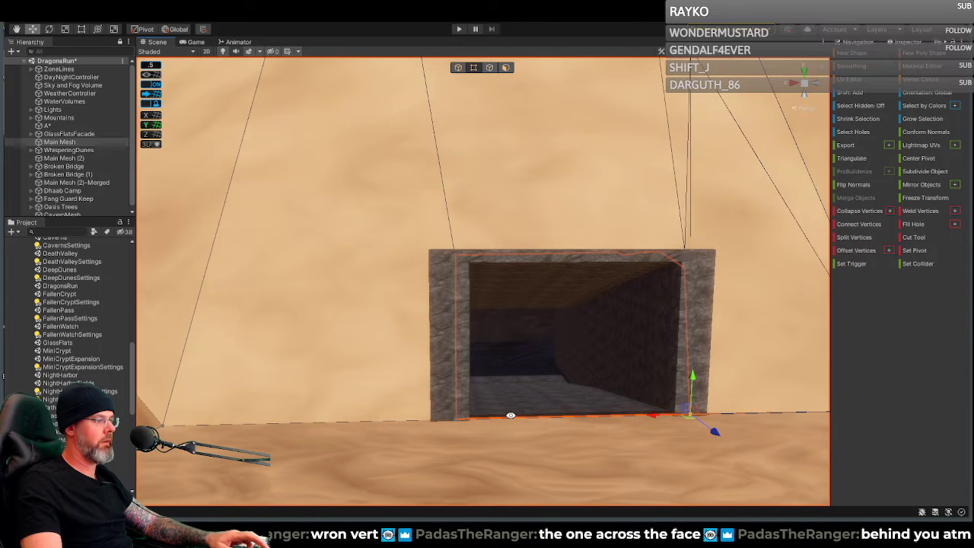
left_click(729, 446)
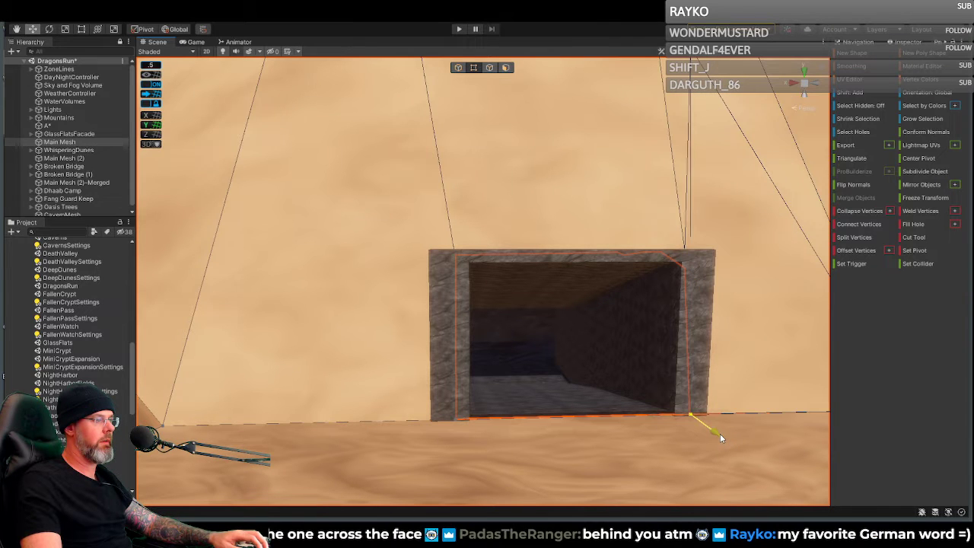
left_click(719, 432)
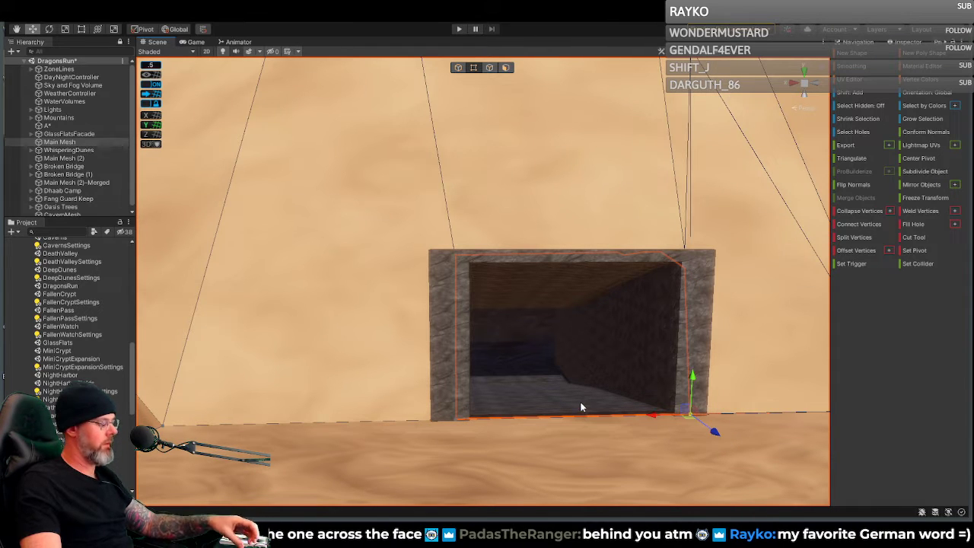
mouse_move(579, 407)
right_mouse_down()
mouse_move(528, 403)
mouse_move(583, 408)
mouse_move(569, 381)
mouse_move(588, 406)
right_mouse_up()
key("s")
key("w")
key("s")
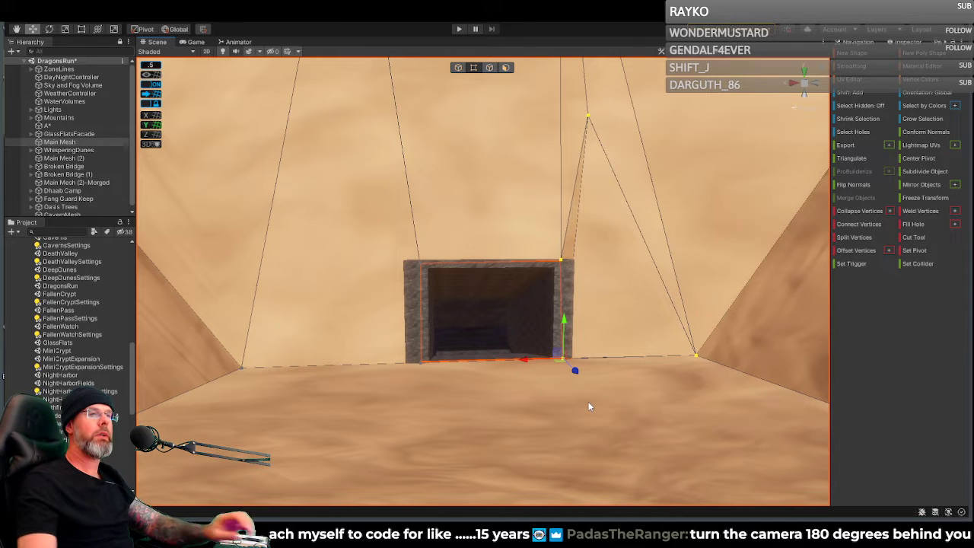
right_click_drag(535, 355, 514, 318)
key("a")
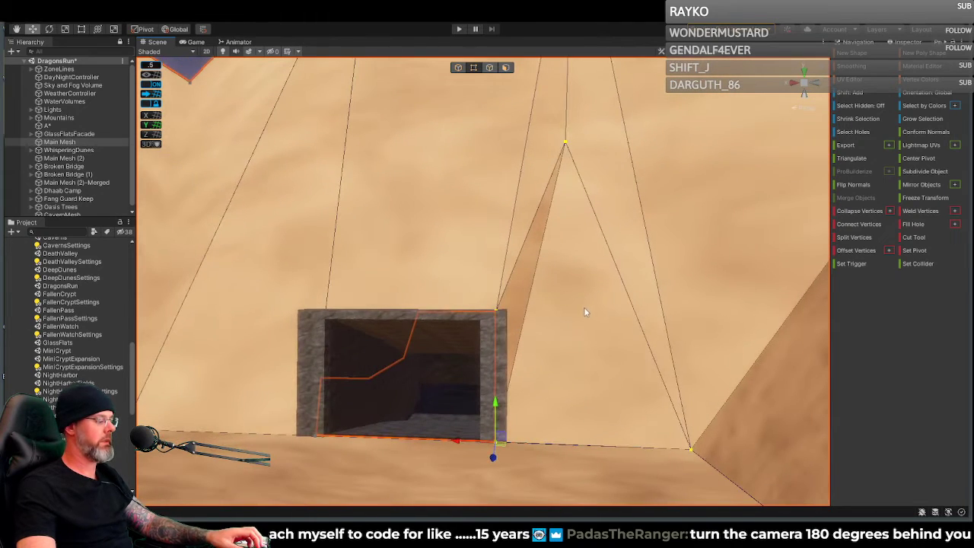
key("ctrl+z")
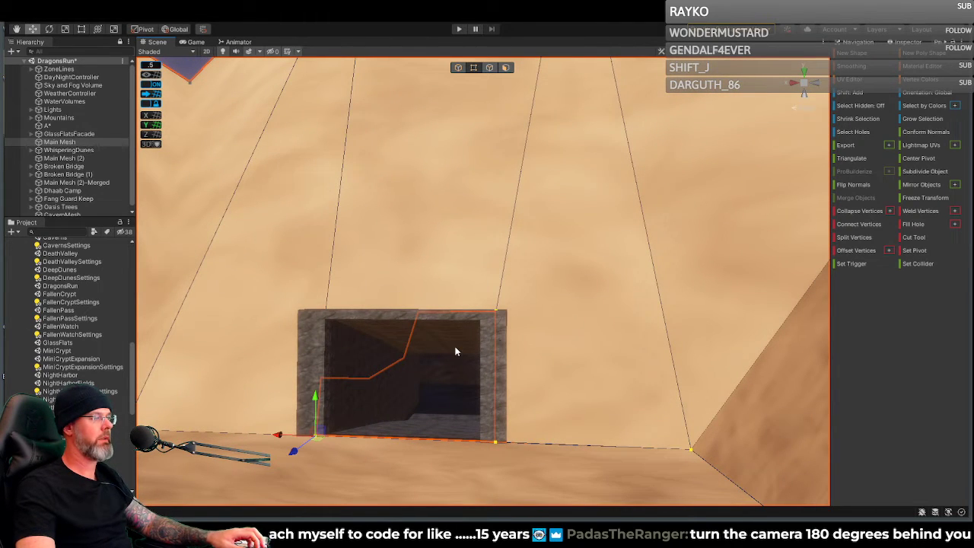
Step: Check the opening's lower-right vertex and the neighbouring wall base corner from behind the end wall, selecting both
right_click_drag(442, 344, 3, 385)
key("w")
key("s")
key("a")
key("w")
key("d")
key("a")
key("a")
key("a")
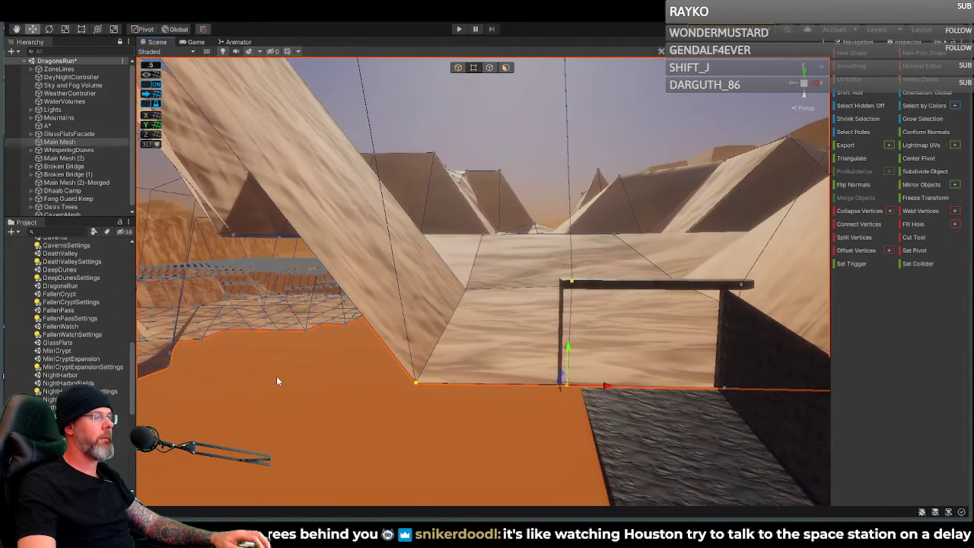
left_click(565, 386)
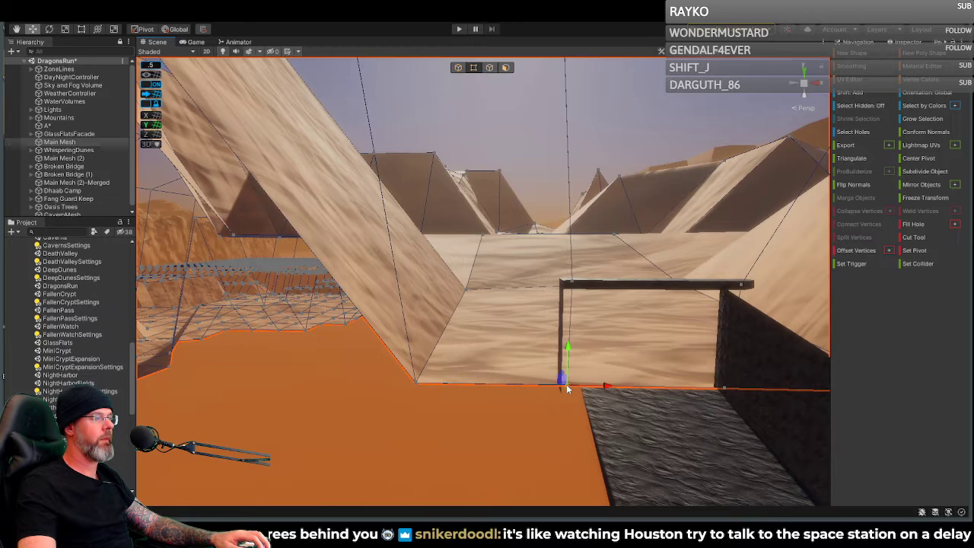
right_click_drag(451, 407, 416, 419)
key("d")
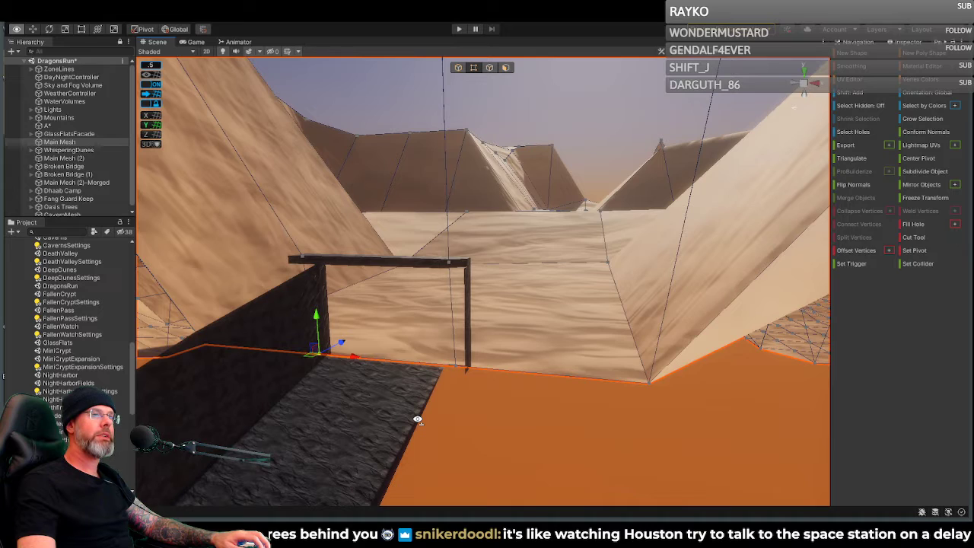
right_click_drag(417, 419, 489, 405)
right_click_drag(490, 404, 354, 418)
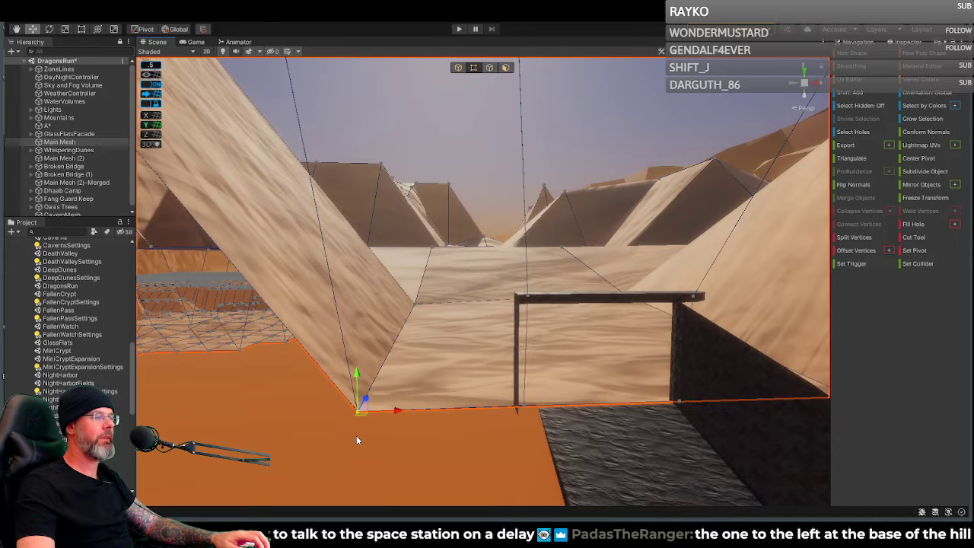
left_click(523, 404, "shift")
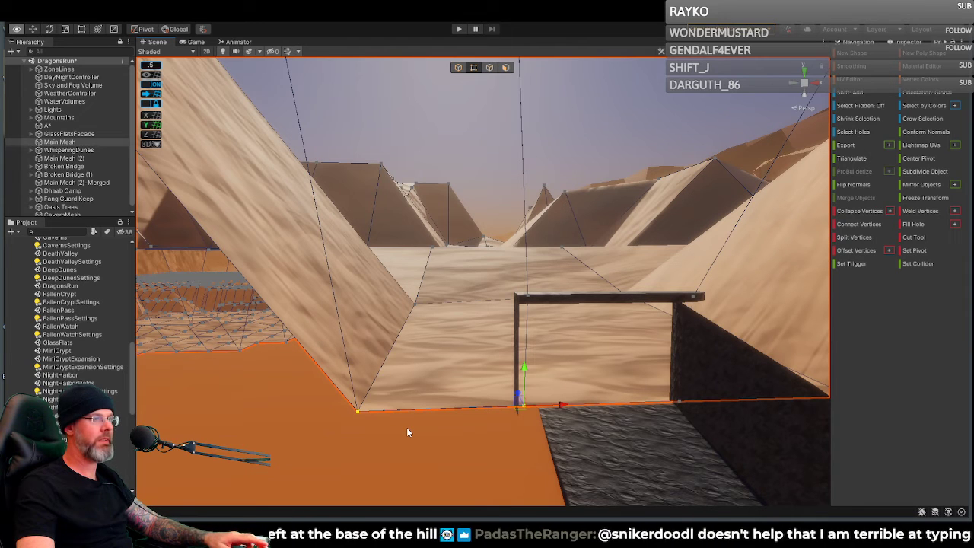
Step: Nudge the doorway opening's lower-right vertex along the Z axis and check its alignment from behind the wall
left_click(406, 432)
right_click_drag(406, 432, 879, 434)
key("s")
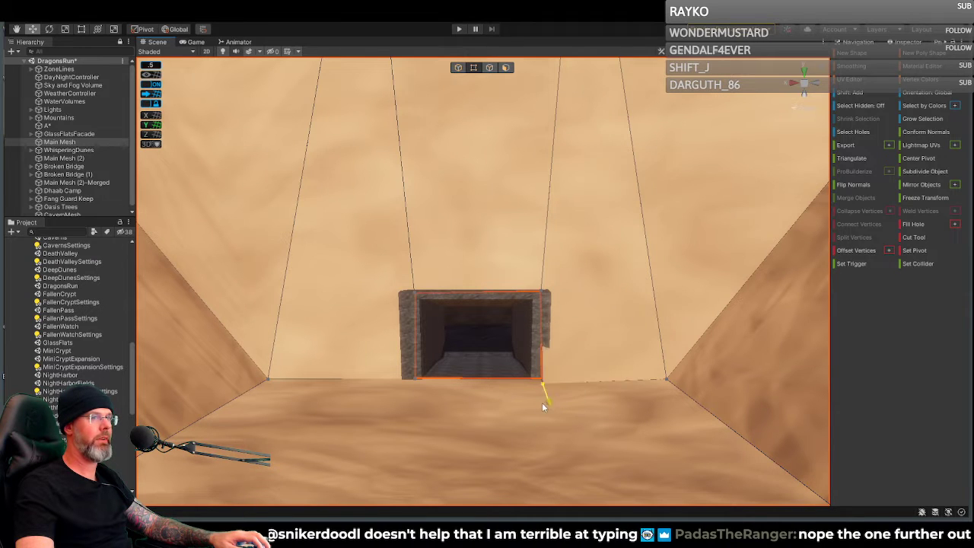
left_click(530, 395)
right_click_drag(504, 393, 43, 380)
key("w")
key("w")
key("w")
key("d")
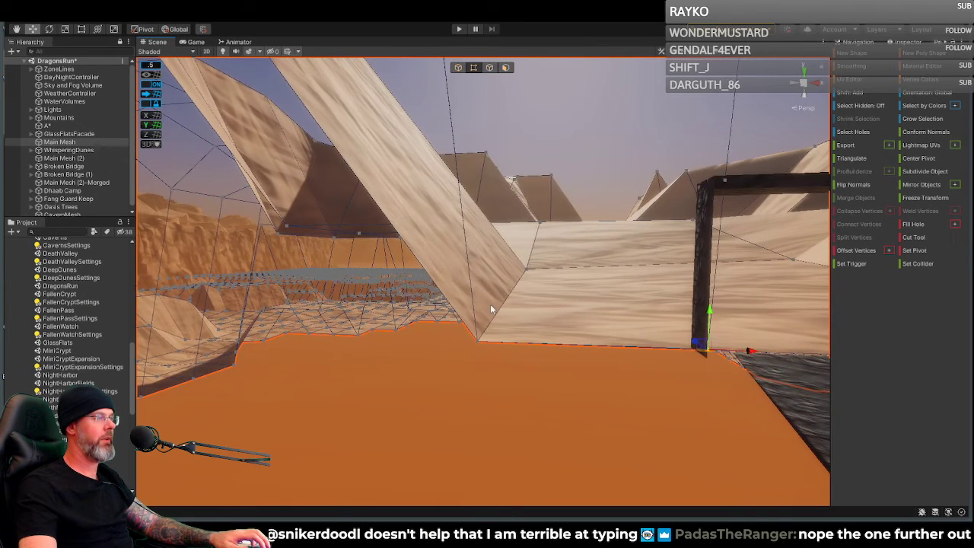
right_click_drag(528, 290, 529, 290)
left_click(543, 296)
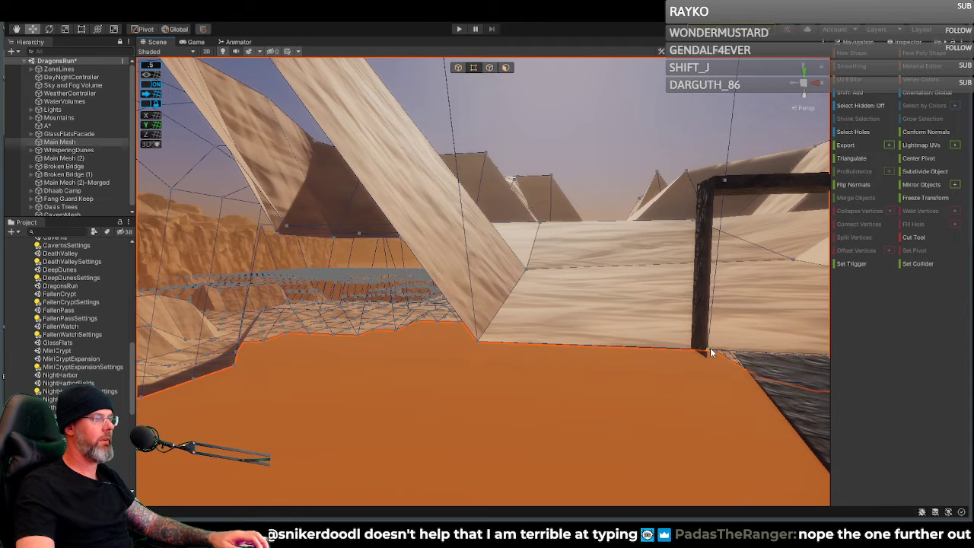
Step: Reselect the opening's lower-right vertex and fine-tune its position along the Z axis at the doorway's foot
left_click_drag(696, 342, 678, 330)
right_click_drag(678, 330, 173, 357)
key("s")
key("w")
right_click_drag(334, 341, 499, 355)
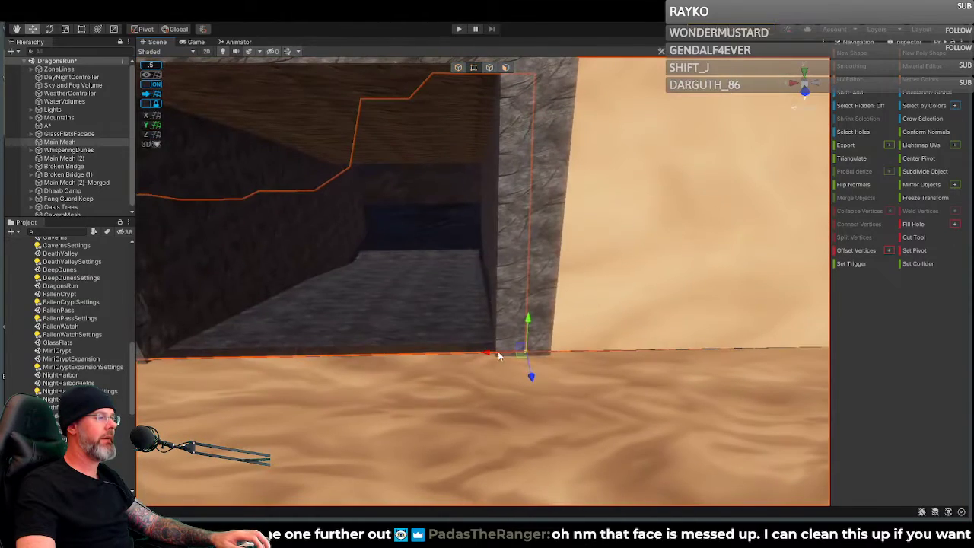
mouse_move(532, 388)
left_mouse_down()
mouse_move(537, 407)
mouse_move(533, 381)
left_mouse_up()
Step: Select the end wall's lower-right base corner vertex and nudge it along the Z axis
key("d")
right_click_drag(533, 381, 561, 308)
left_click(562, 309)
left_click_drag(580, 332, 573, 328)
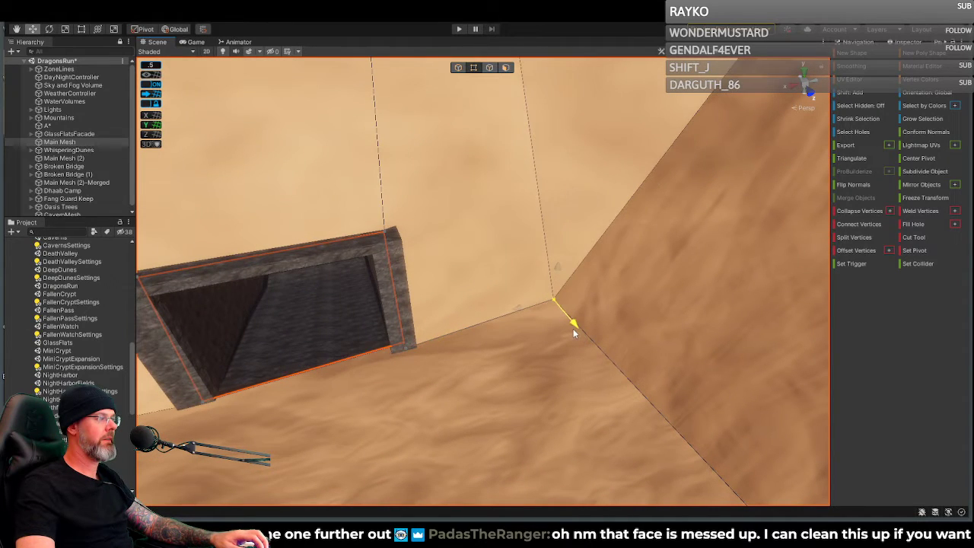
Step: Nudge the end wall's lower-left base corner vertex along the Z axis and clear the vertex selection
right_click_drag(573, 329, 365, 274)
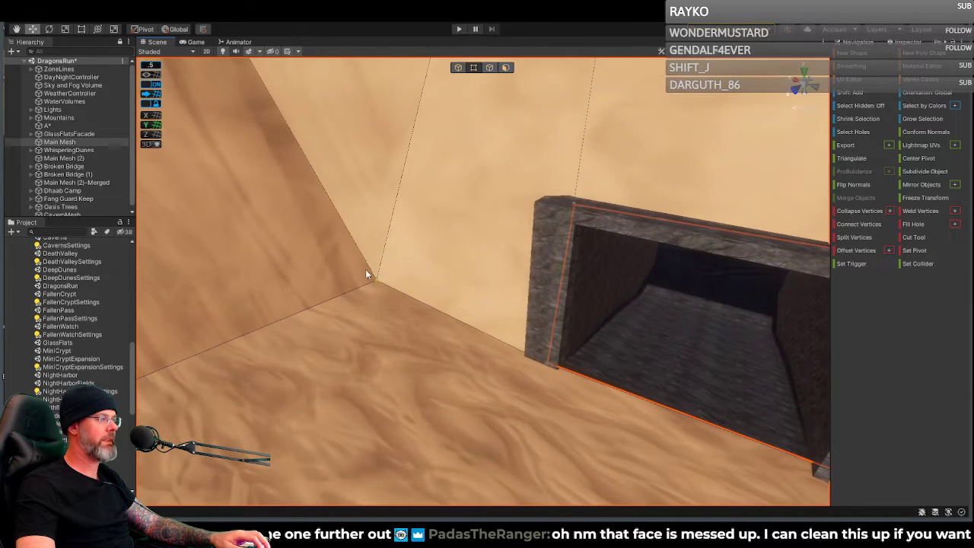
left_click(384, 288)
left_click_drag(351, 294, 354, 292)
right_click_drag(354, 293, 479, 179)
key("s")
key("w")
left_click(663, 430)
key("s")
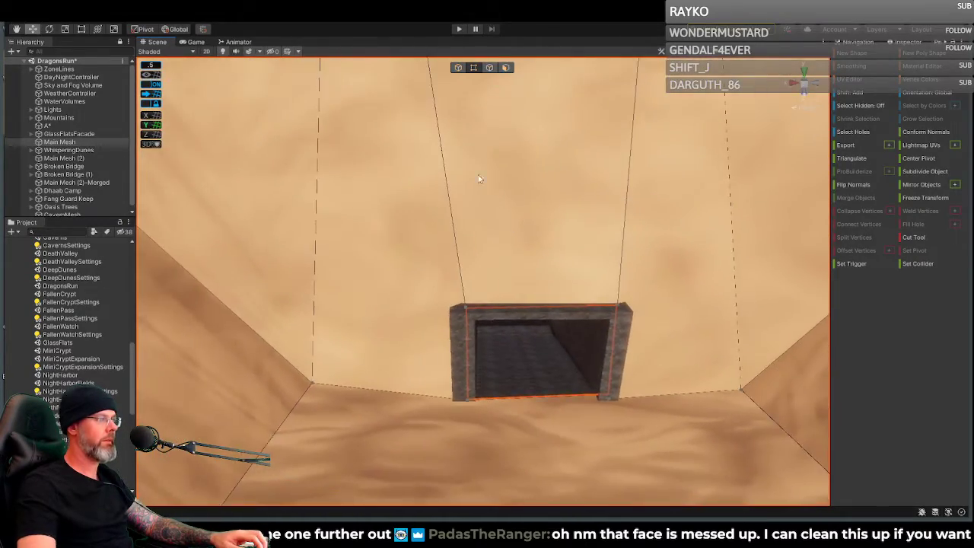
Step: In edge selection, shift the opening's bottom edge and the adjoining wall base along Z, adjust their height, and deselect them
left_click(490, 70)
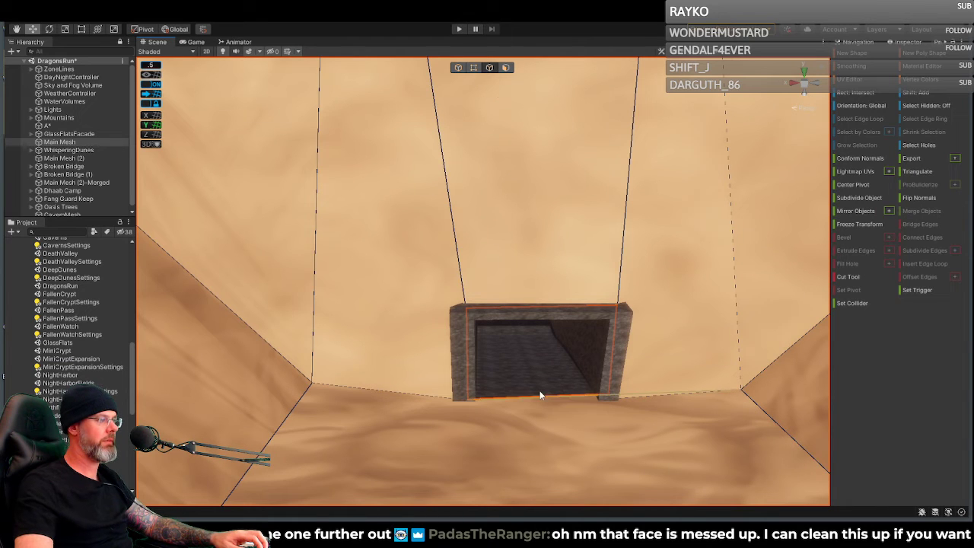
left_click(529, 406)
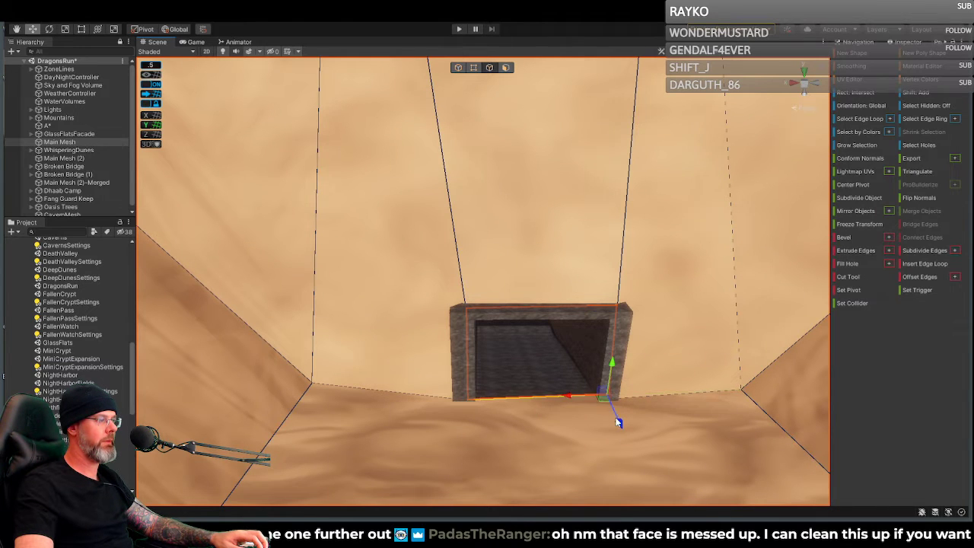
left_click_drag(617, 415, 615, 407)
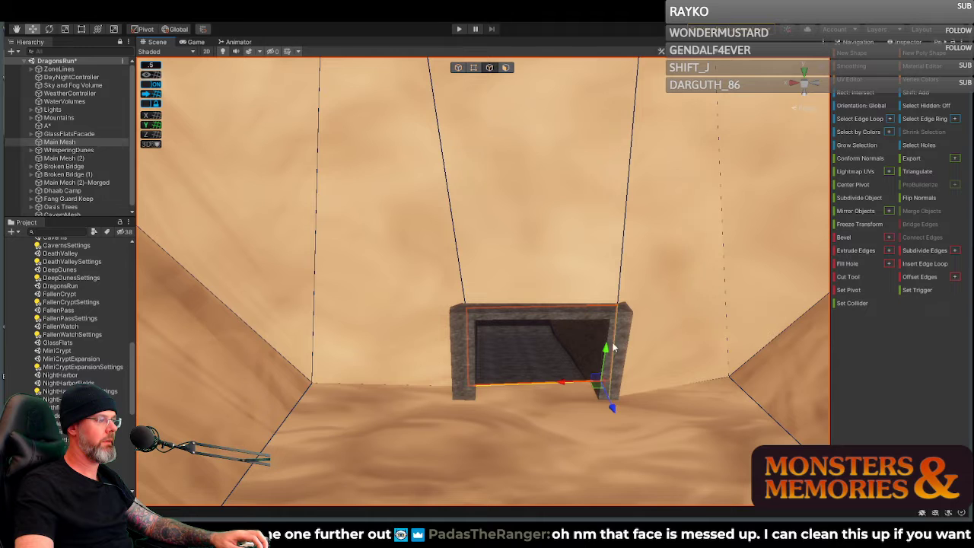
mouse_move(605, 355)
left_mouse_down()
mouse_move(601, 366)
mouse_move(600, 353)
left_mouse_up()
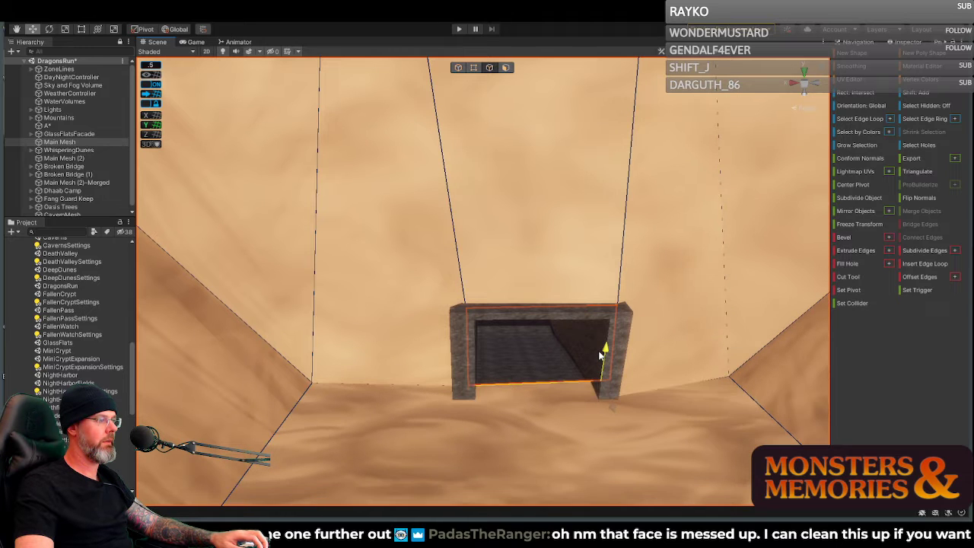
right_click_drag(632, 390, 694, 369)
left_click(694, 366)
Step: Deselect Main Mesh and save the DragonsRun scene
right_click_drag(619, 361, 274, 319)
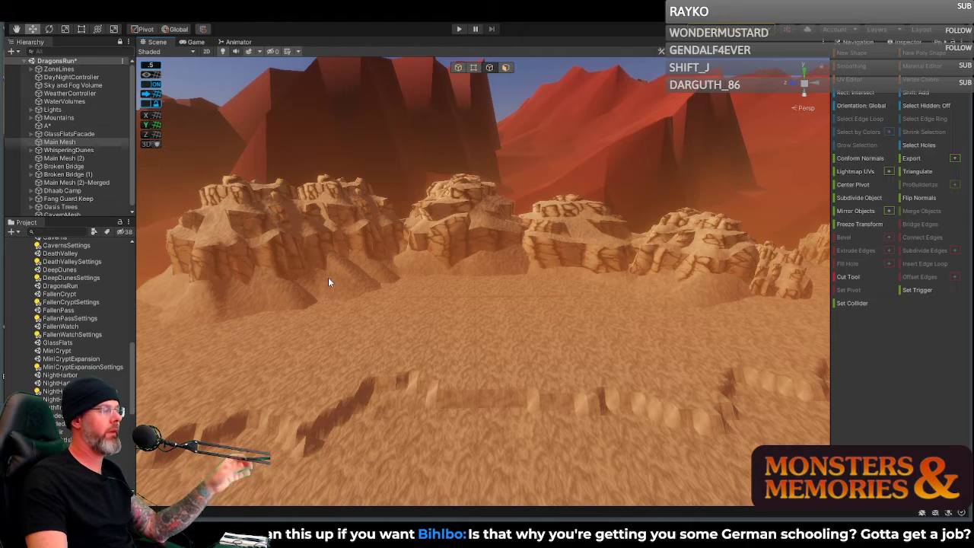
right_click_drag(453, 296, 636, 214)
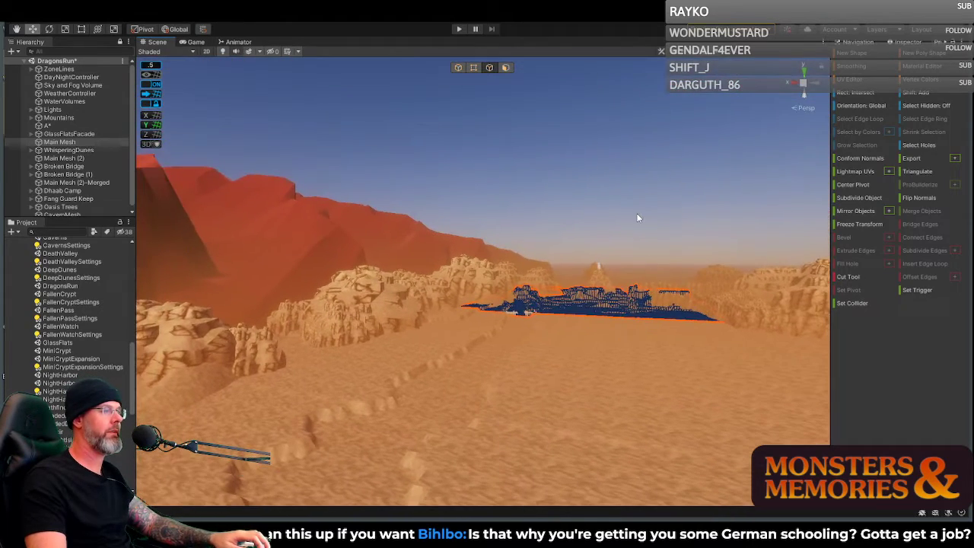
left_click(636, 213)
right_click_drag(606, 254, 608, 291)
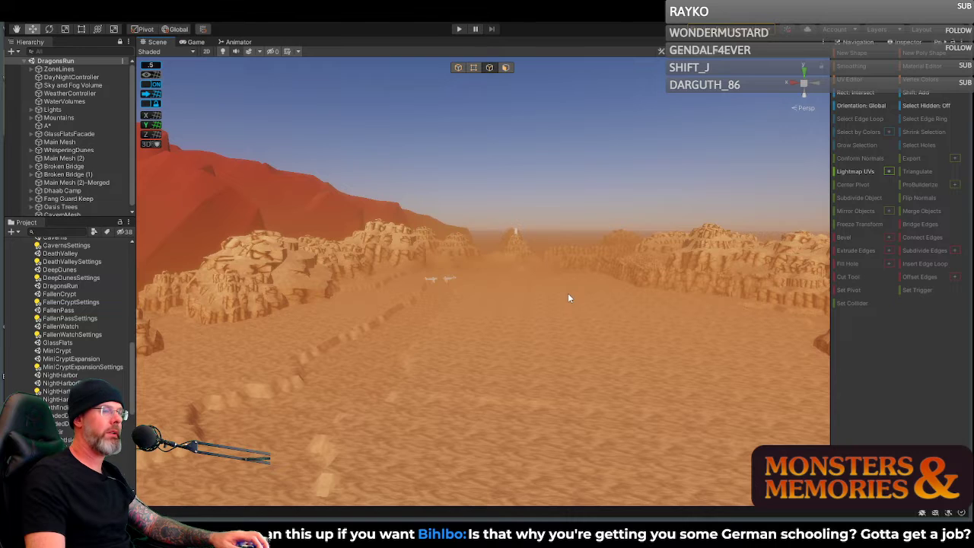
Step: Look over the desert floor, rock formations and surrounding red mountains of the DragonsRun level from several directions
right_click_drag(567, 298, 562, 296)
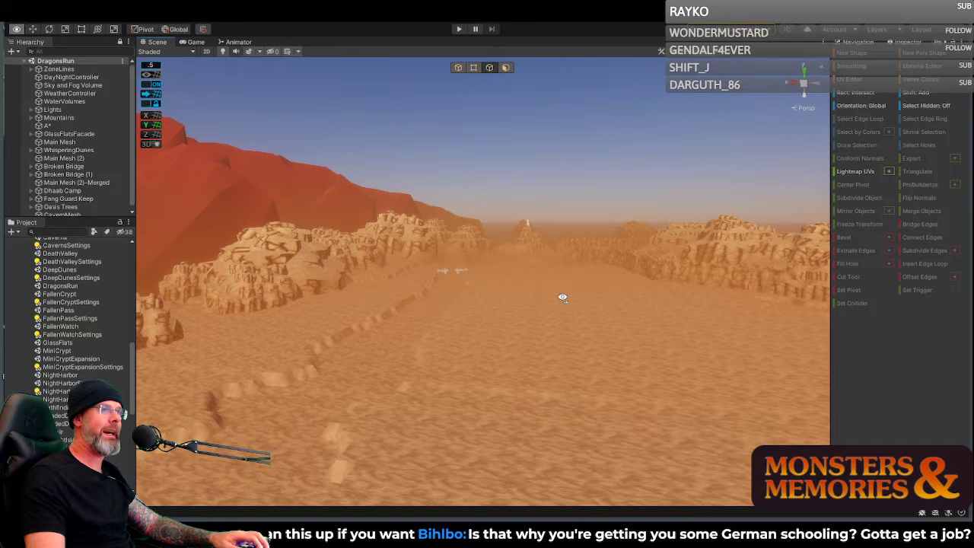
right_click_drag(563, 297, 385, 291)
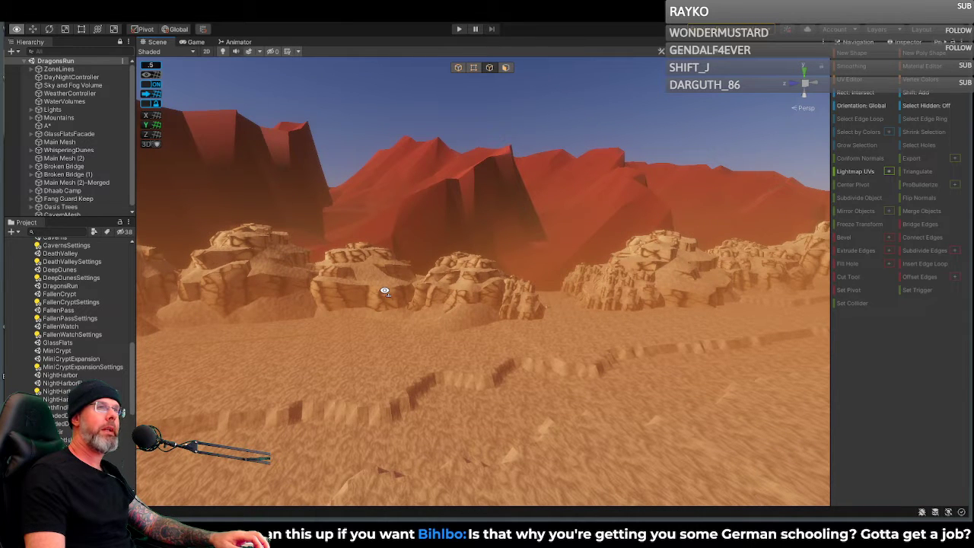
right_click_drag(385, 291, 569, 314)
key("d")
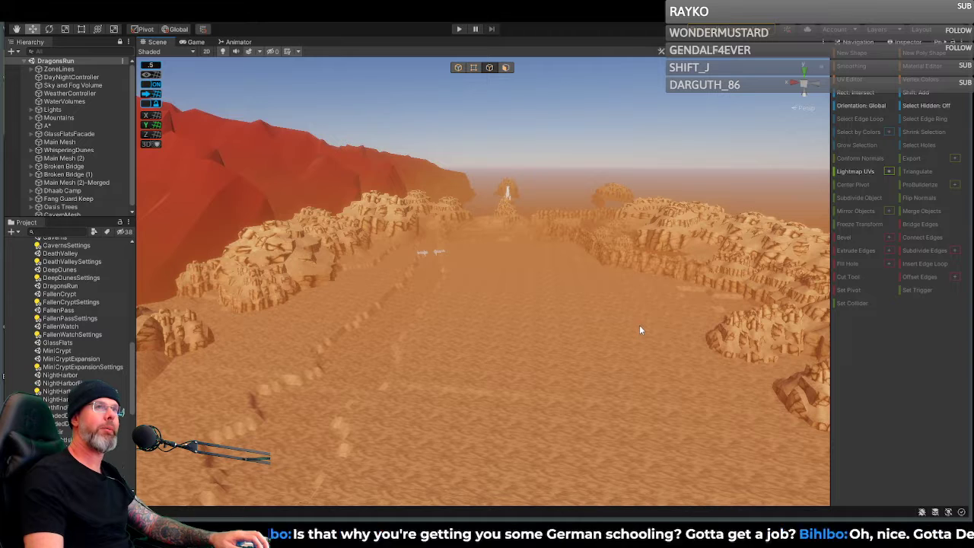
right_click_drag(639, 324, 521, 317)
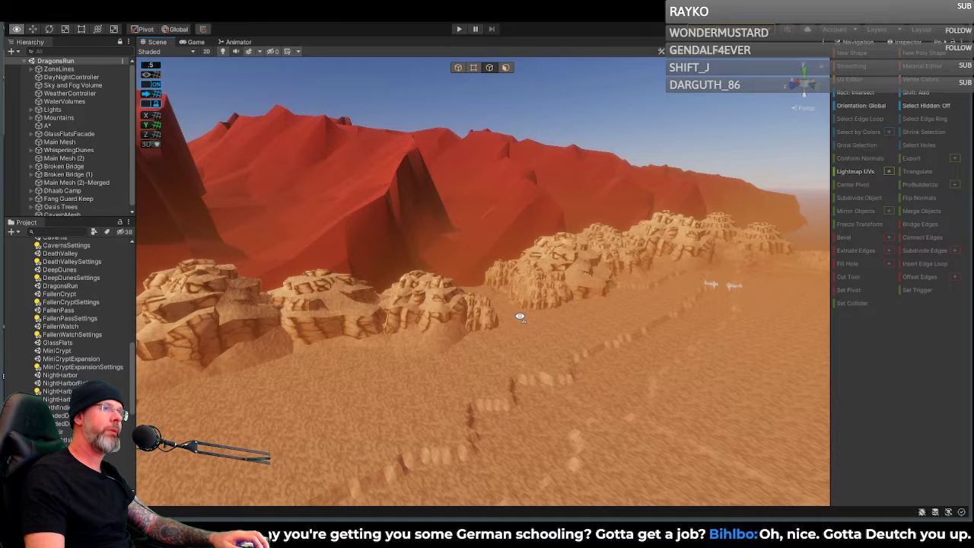
right_click_drag(520, 317, 543, 348)
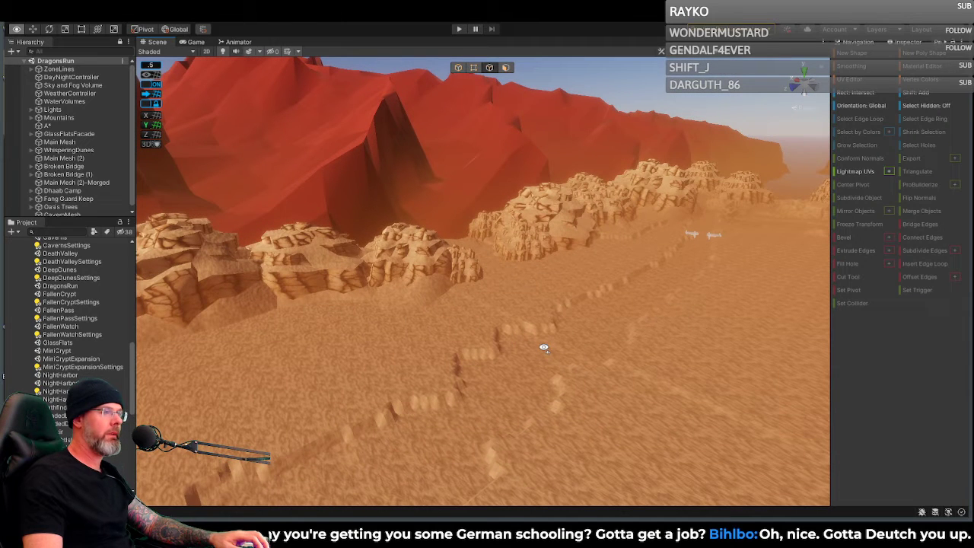
right_click_drag(543, 347, 545, 345)
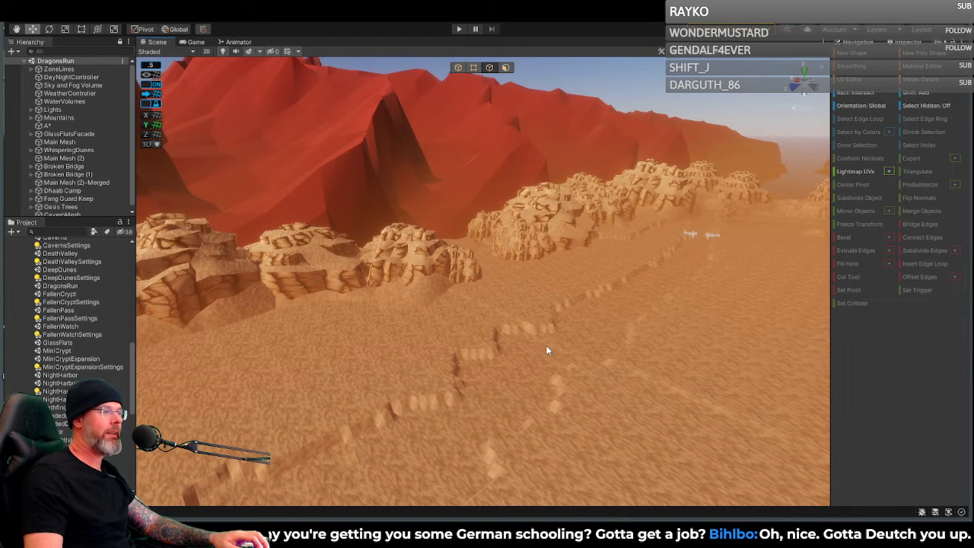
mouse_move(509, 349)
right_mouse_down()
mouse_move(513, 360)
mouse_move(522, 357)
right_mouse_up()
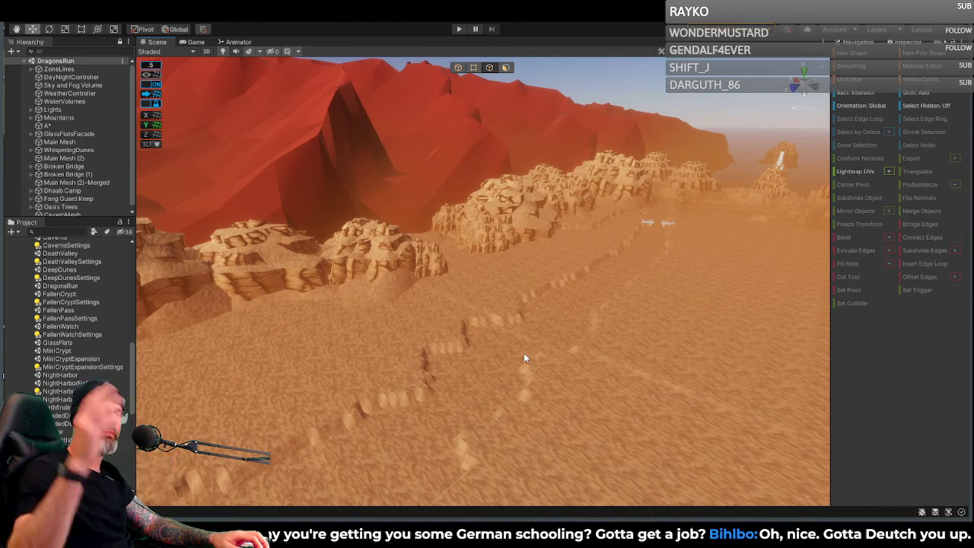
right_click_drag(565, 367, 650, 364)
key("w")
right_click_drag(651, 362, 542, 354)
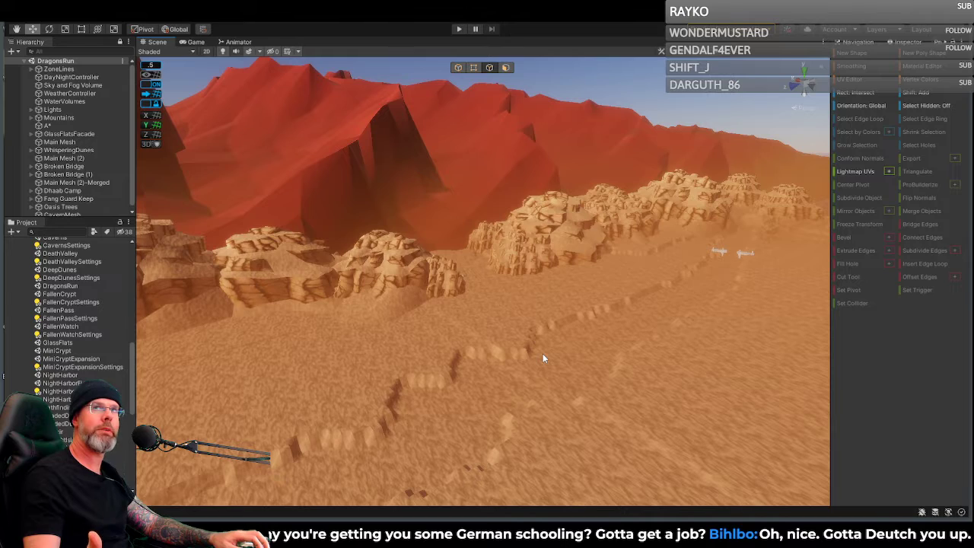
right_click_drag(540, 356, 739, 303)
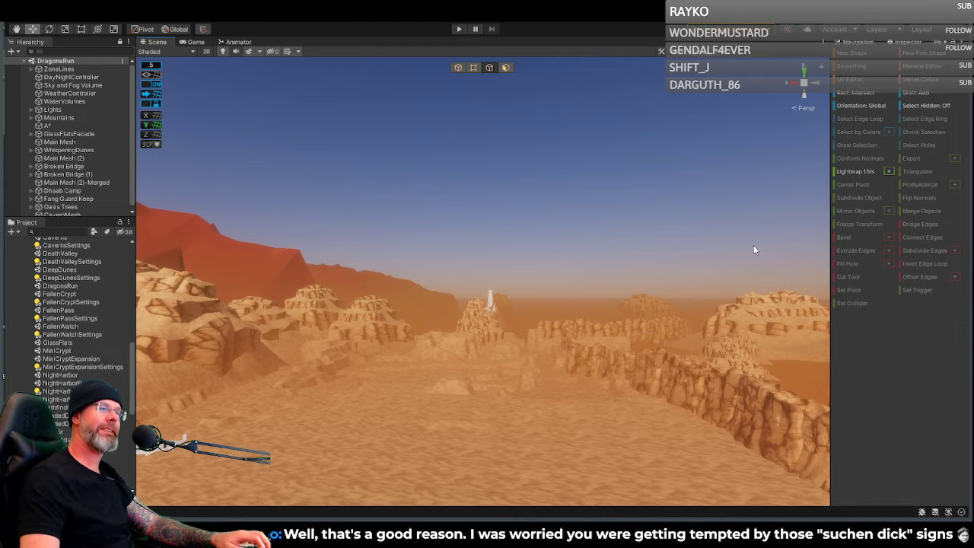
right_click_drag(706, 252, 222, 288)
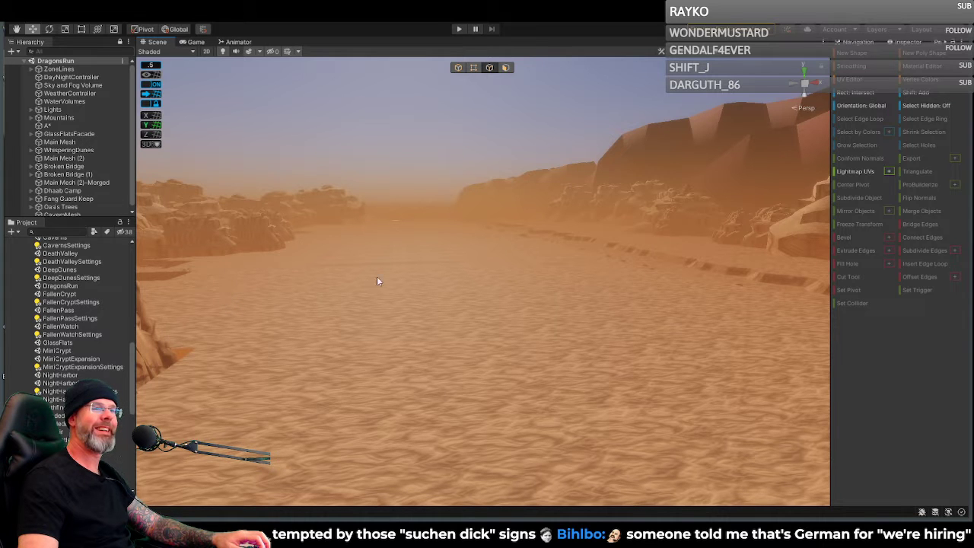
right_click_drag(487, 276, 451, 278)
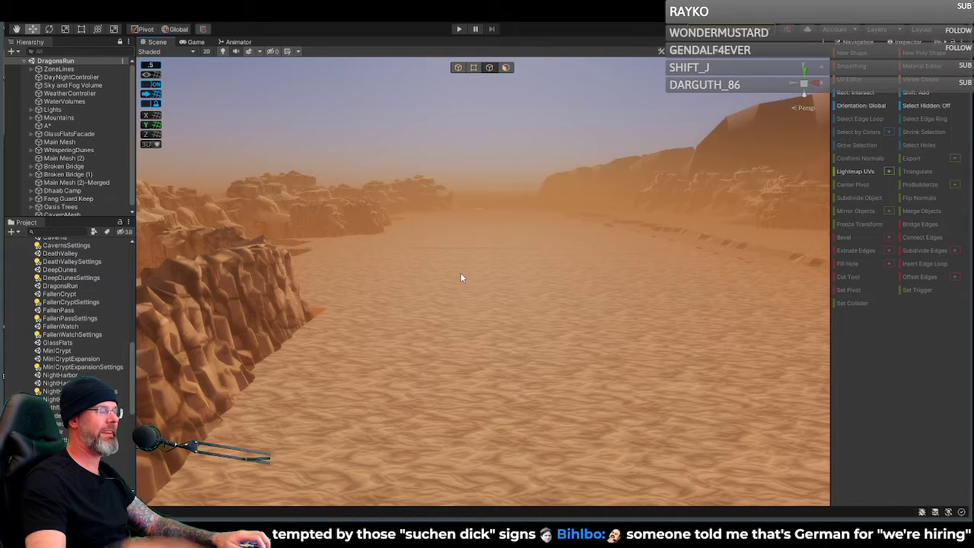
right_click_drag(428, 287, 855, 275)
key("w")
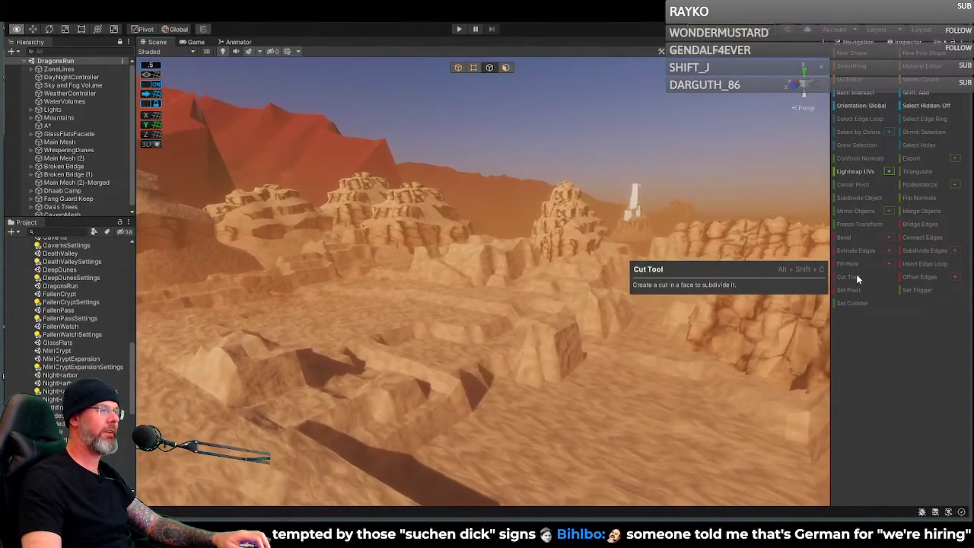
right_click_drag(763, 267, 537, 261)
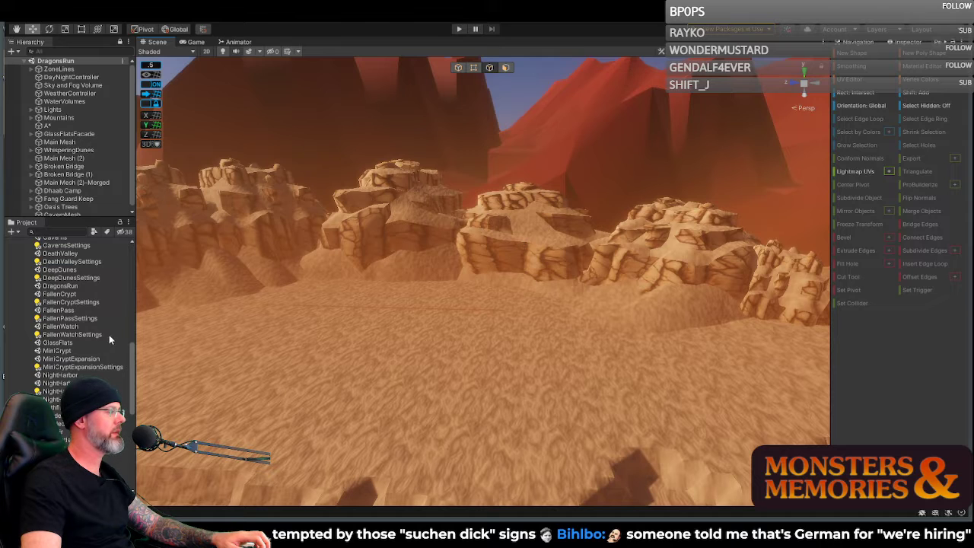
scroll(106, 334, "up", 5)
scroll(103, 329, "down", 2)
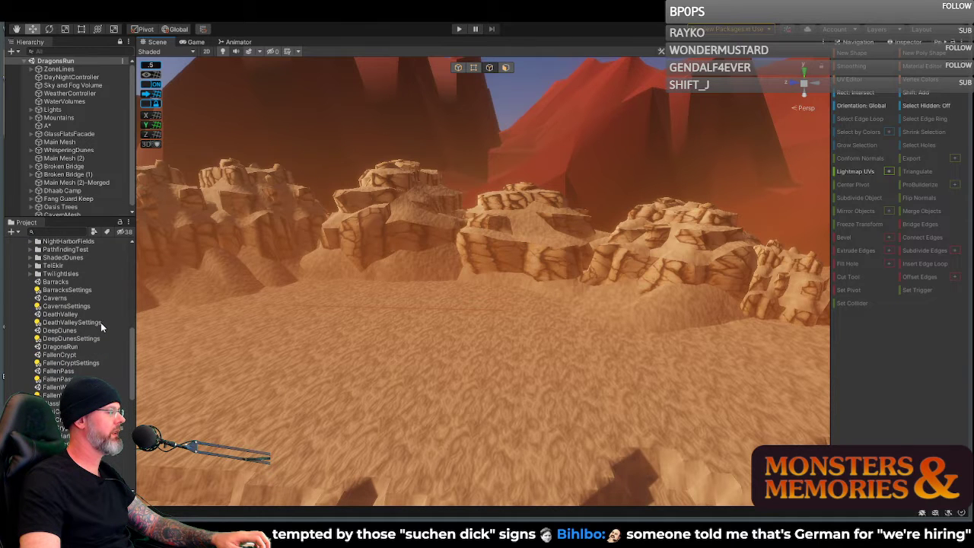
right_click_drag(266, 300, 488, 240)
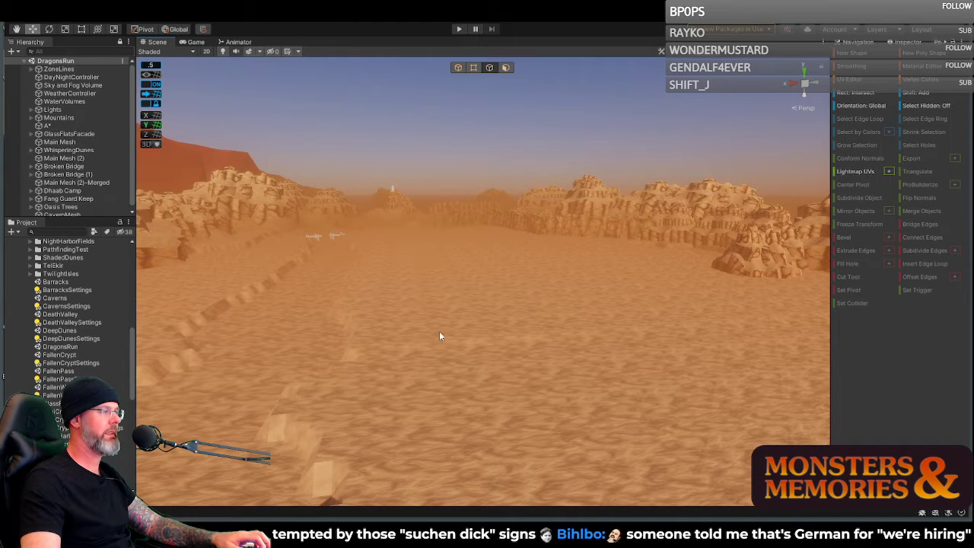
right_click_drag(560, 312, 589, 241)
mouse_move(626, 270)
right_mouse_down()
mouse_move(611, 276)
mouse_move(629, 255)
right_mouse_up()
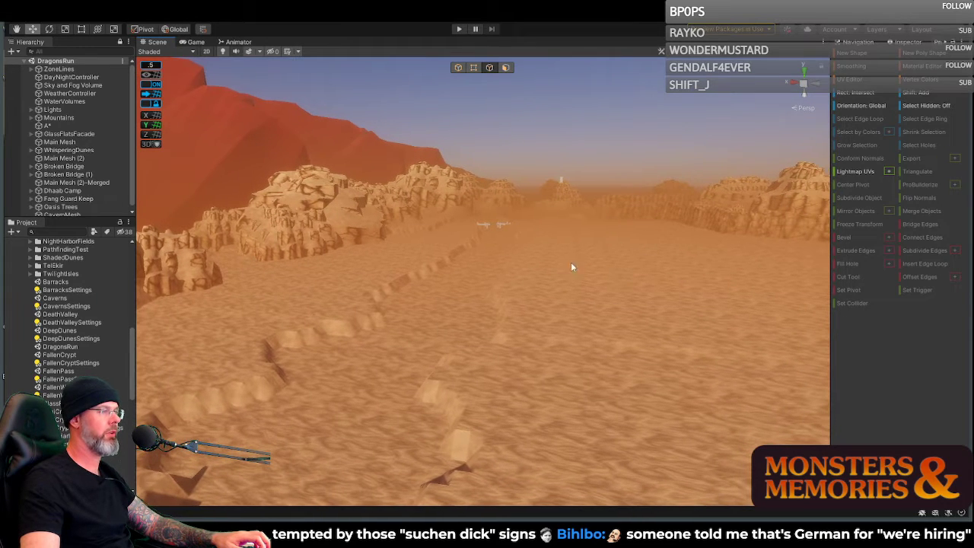
Step: Finish viewing the DragonsRun rock formations and open the NightHarbor scene
right_click_drag(632, 293, 421, 273)
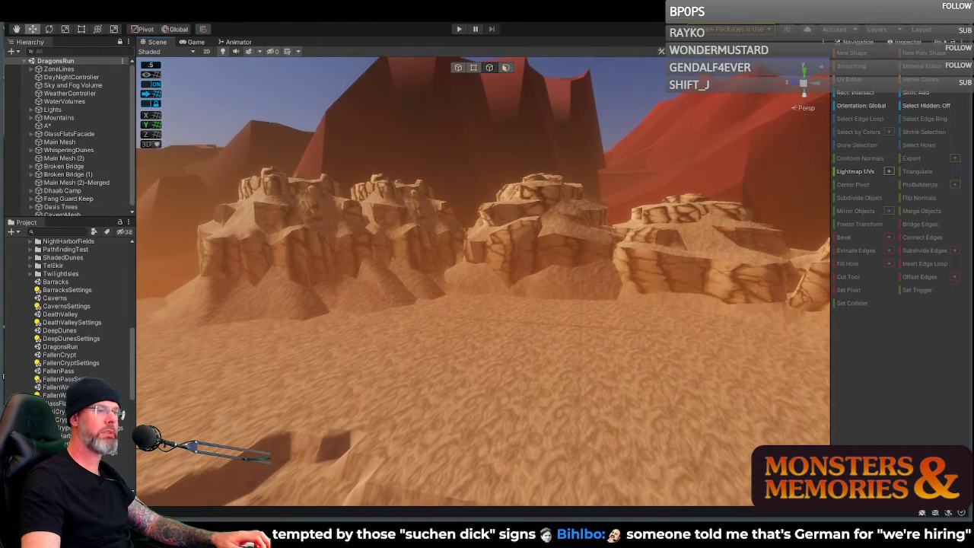
right_click_drag(703, 356, 645, 325)
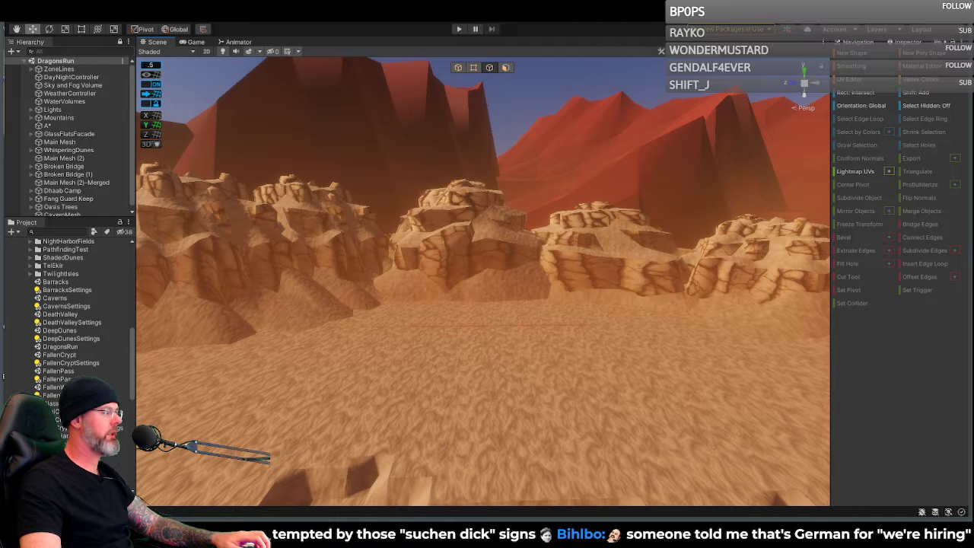
scroll(76, 319, "down", 2)
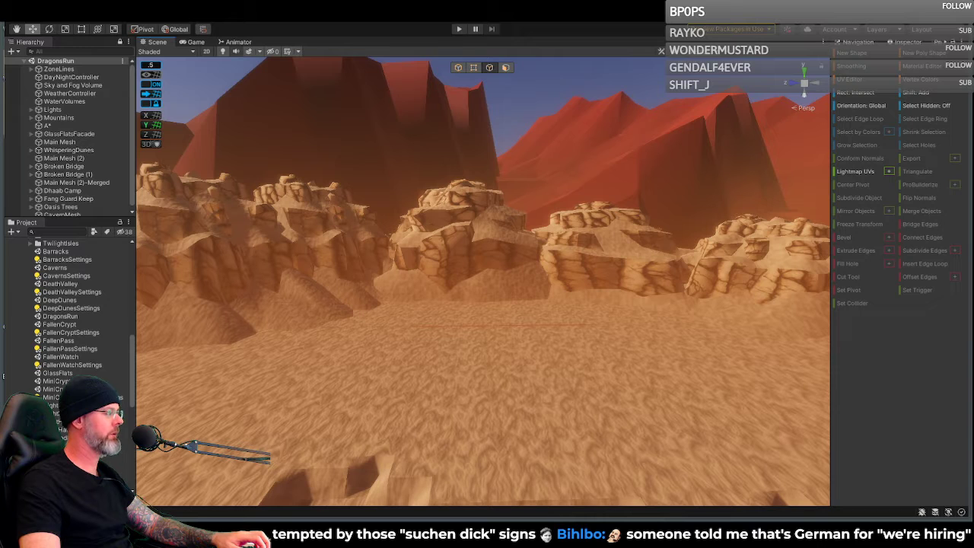
scroll(76, 320, "up", 2)
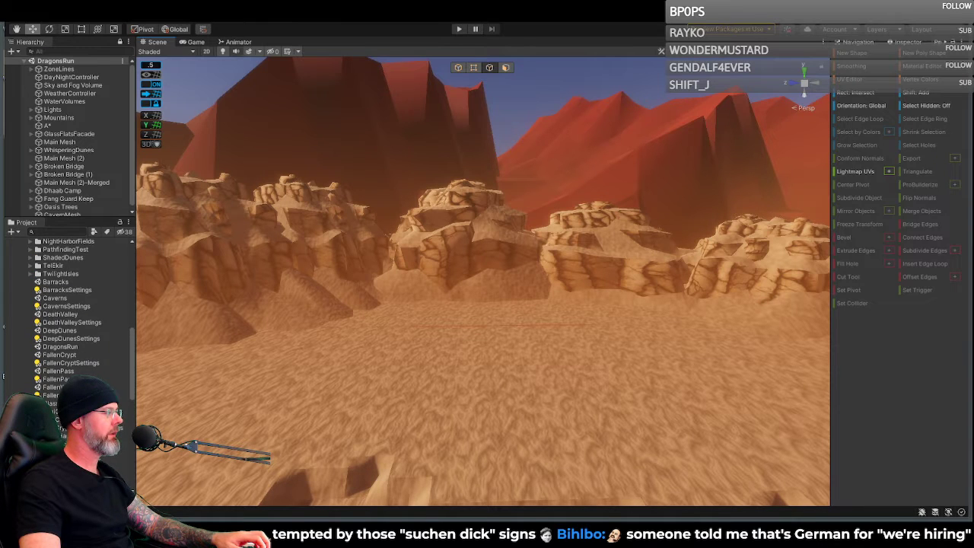
scroll(76, 320, "up", 2)
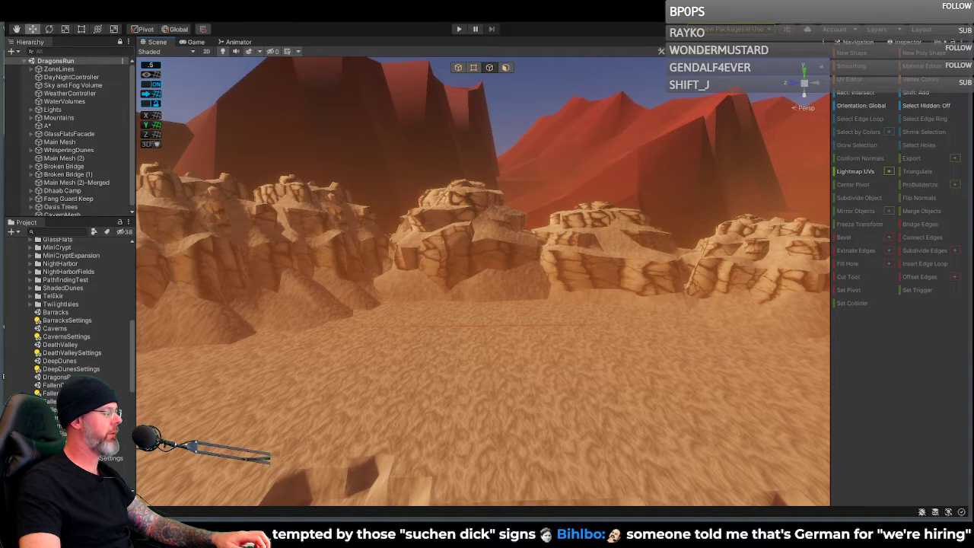
scroll(76, 320, "down", 2)
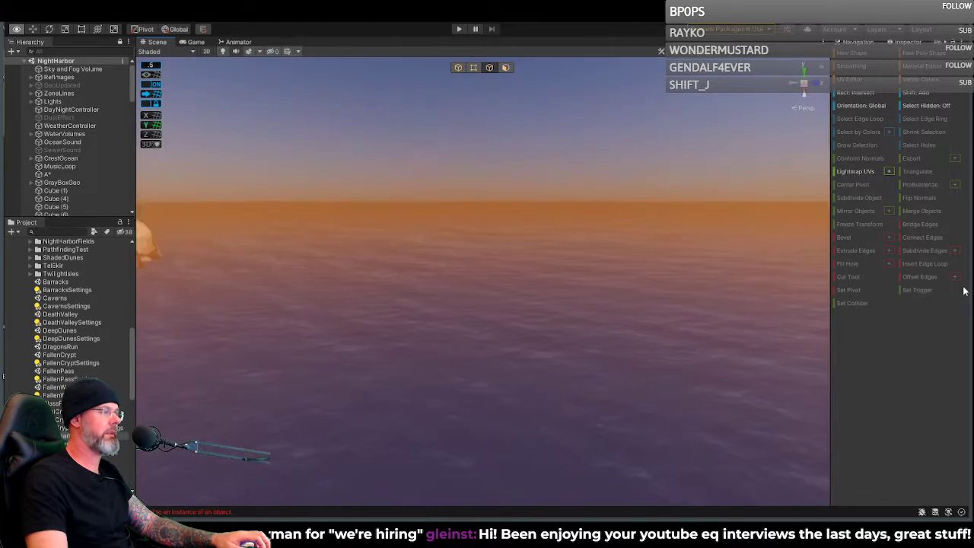
Step: Look over NightHarbor from the rocky coast across the bay to the walled city, campfire corner and tent camp
right_click_drag(963, 291, 549, 260)
key("w")
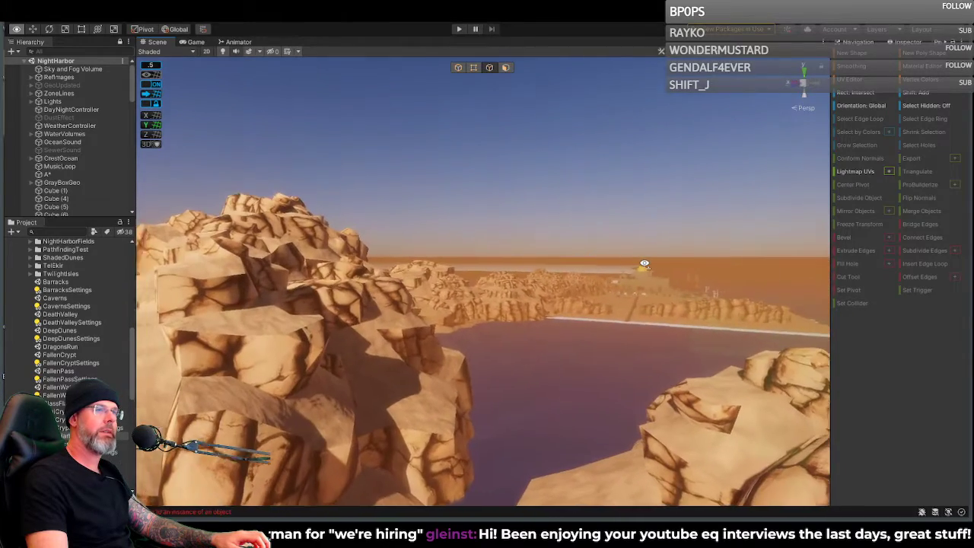
right_click_drag(645, 264, 649, 272)
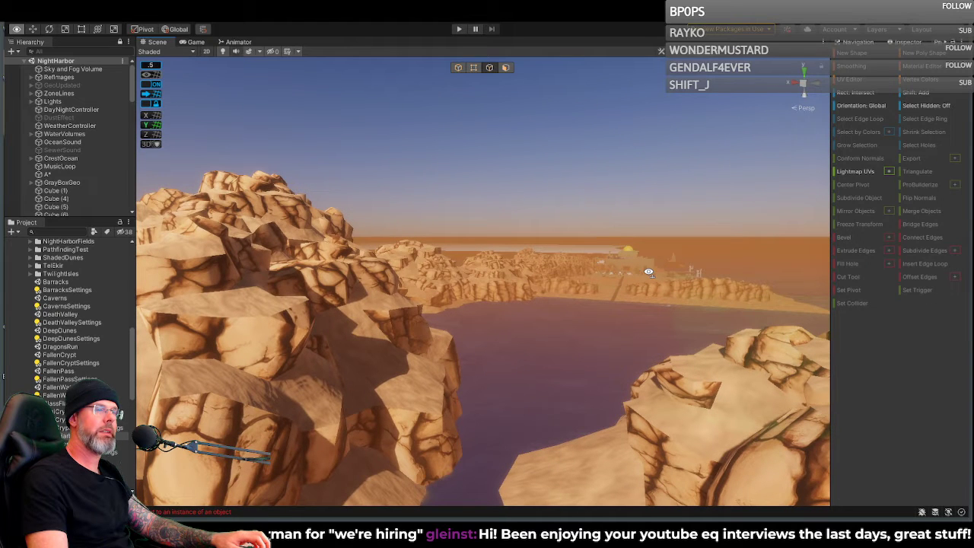
right_click_drag(648, 272, 675, 261)
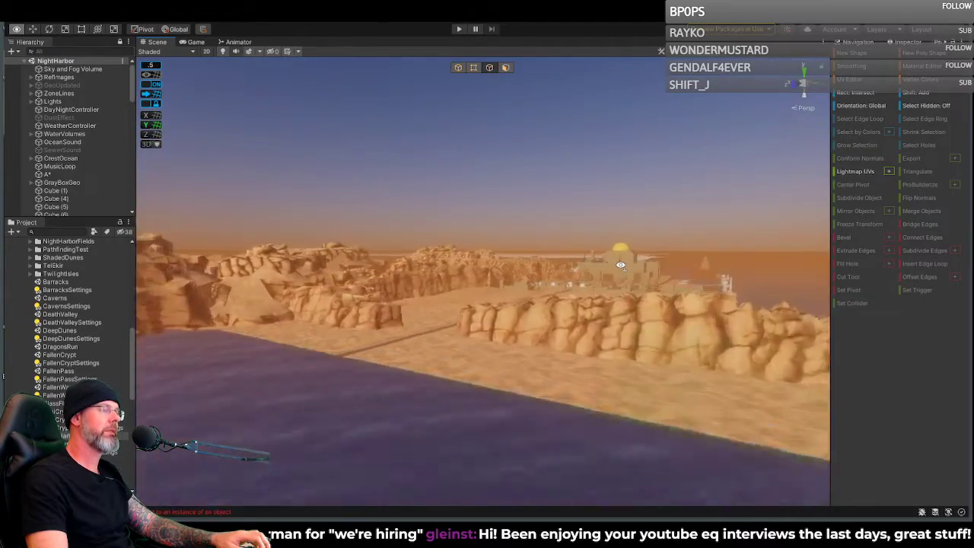
scroll(609, 266, "down", 1)
right_click_drag(607, 268, 610, 263)
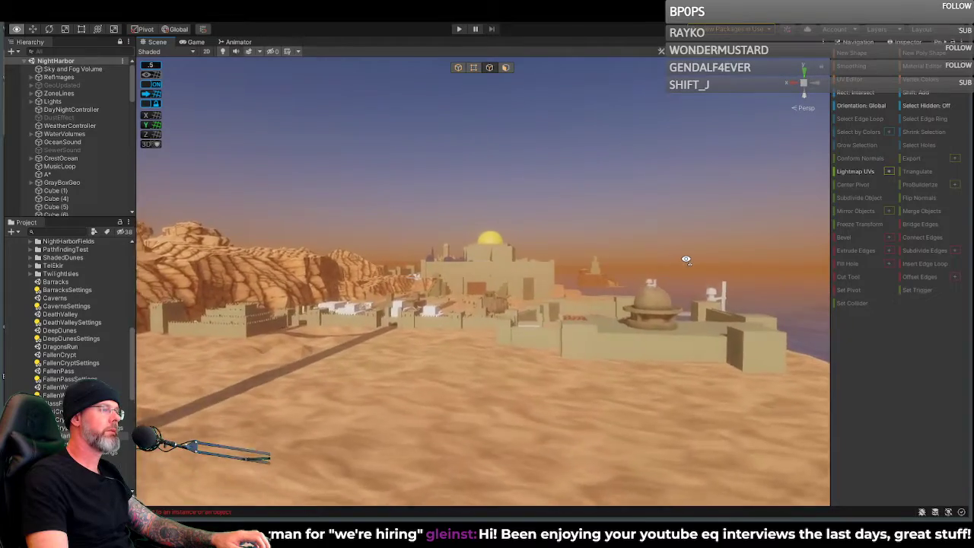
right_click_drag(686, 259, 685, 259)
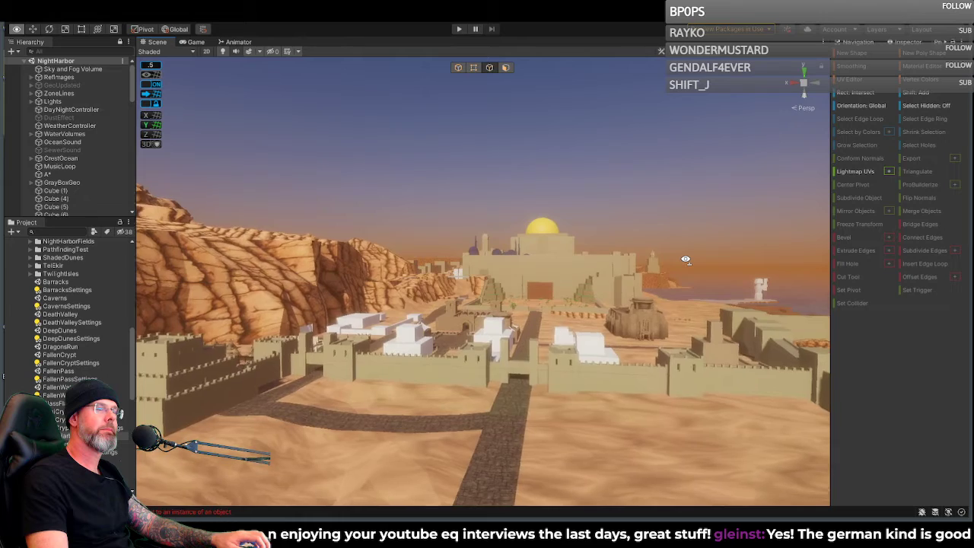
right_click_drag(678, 265, 652, 278)
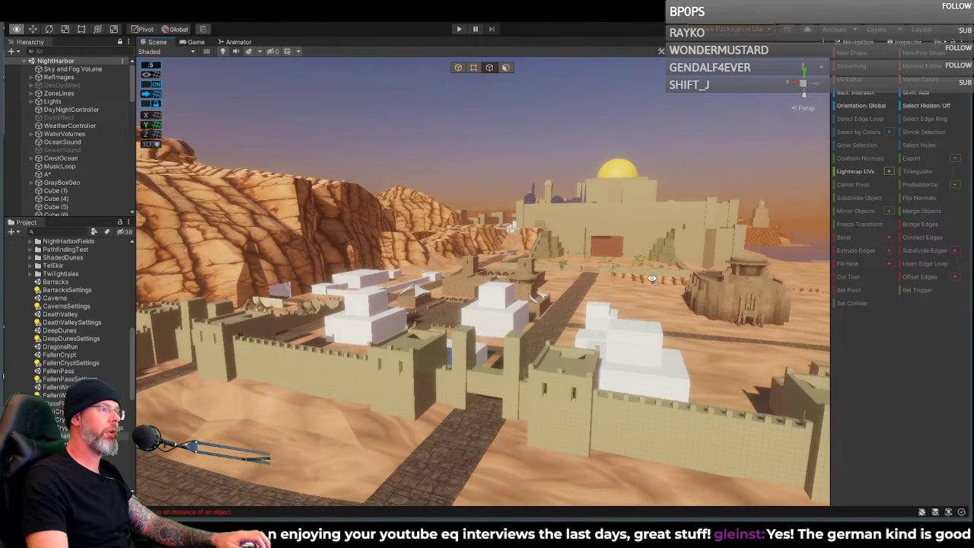
right_click_drag(651, 280, 64, 269)
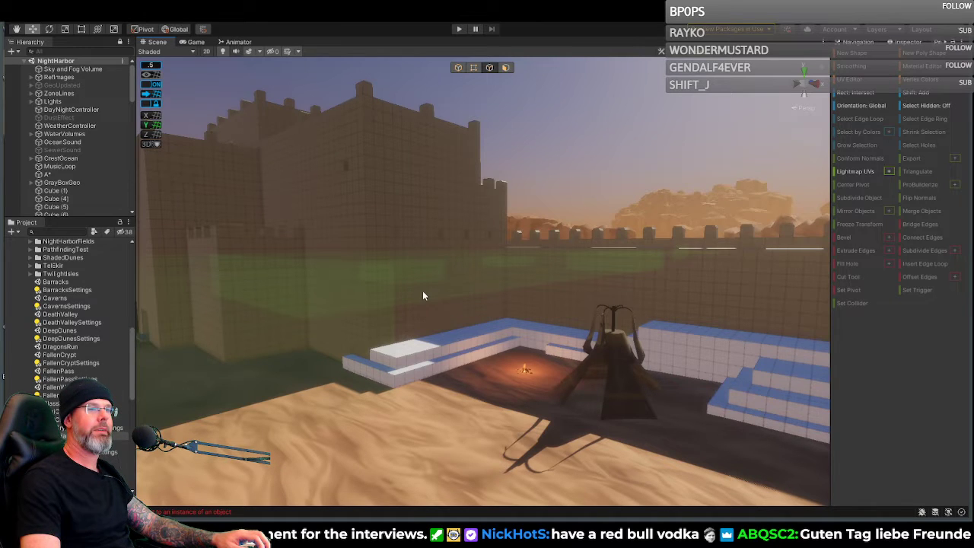
right_click_drag(482, 292, 176, 360)
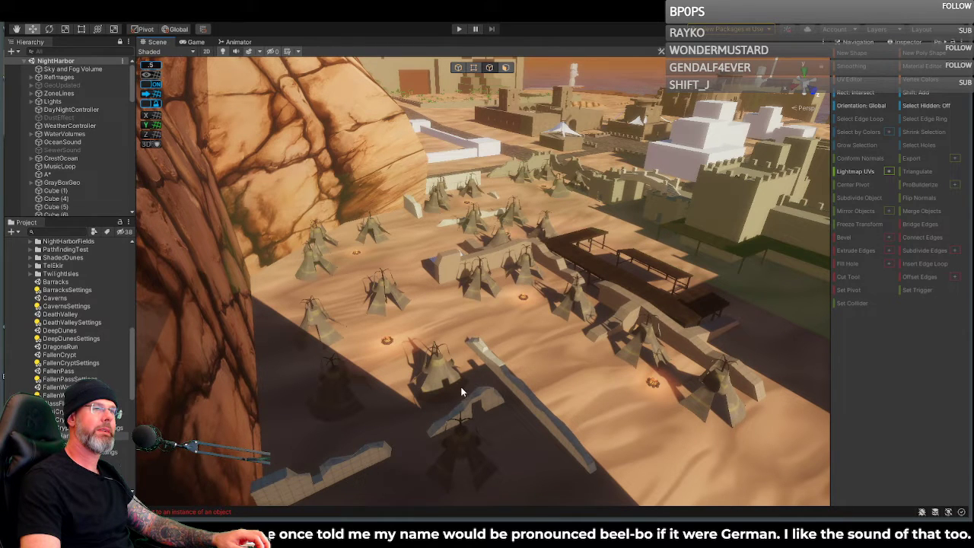
Step: Select the ruined wall pieces among the tents together, including the jagged corner wall beside the paved road
left_click(506, 383)
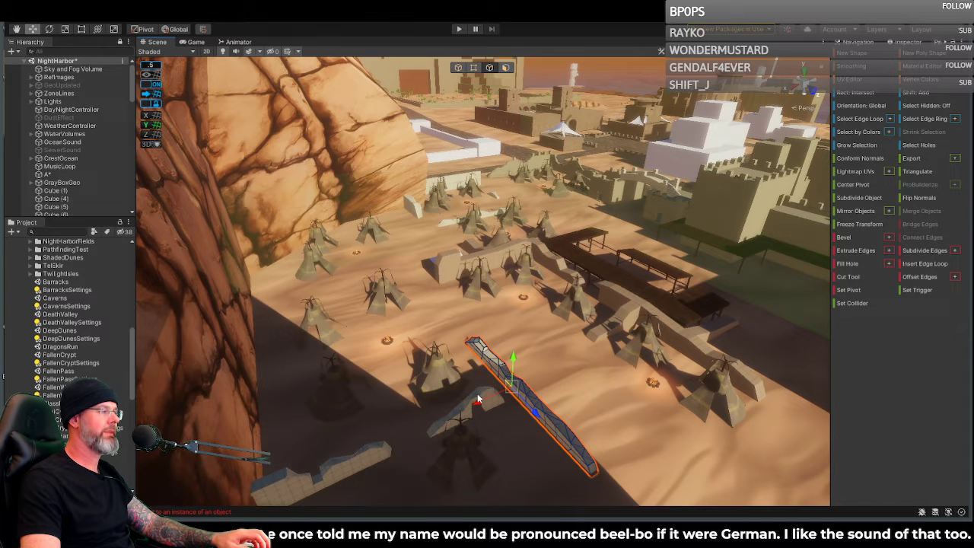
left_click(478, 399, "shift")
left_click(367, 455, "shift")
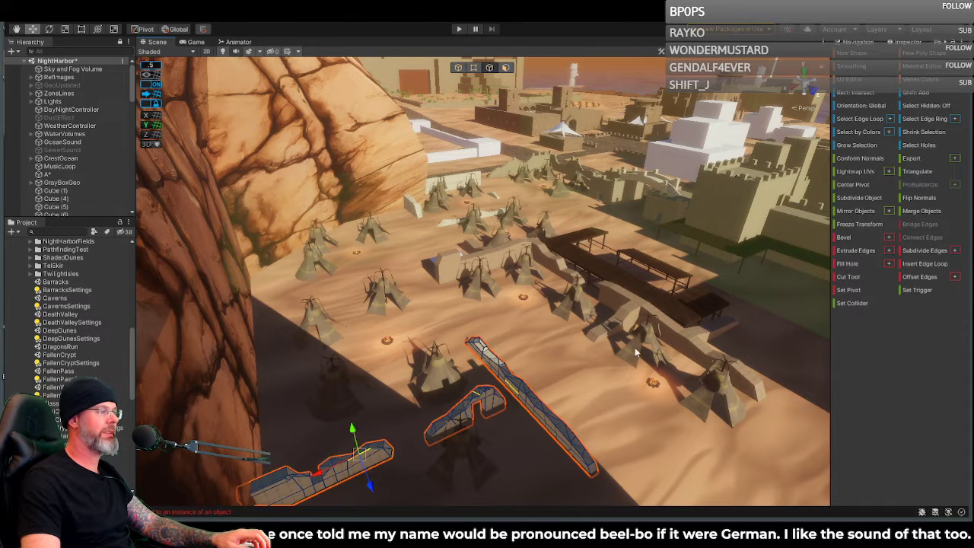
left_click(646, 309, "shift")
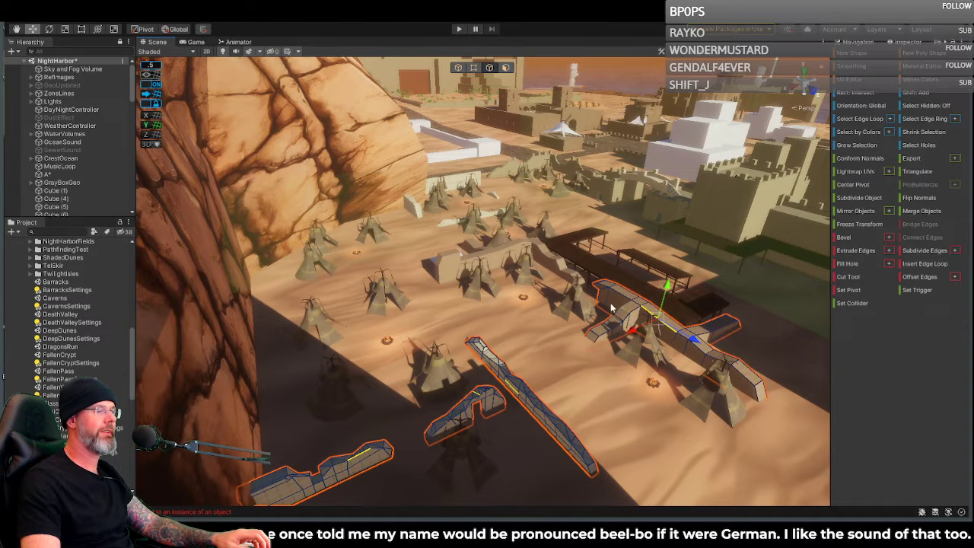
left_click(486, 256, "shift")
right_click_drag(474, 256, 219, 321)
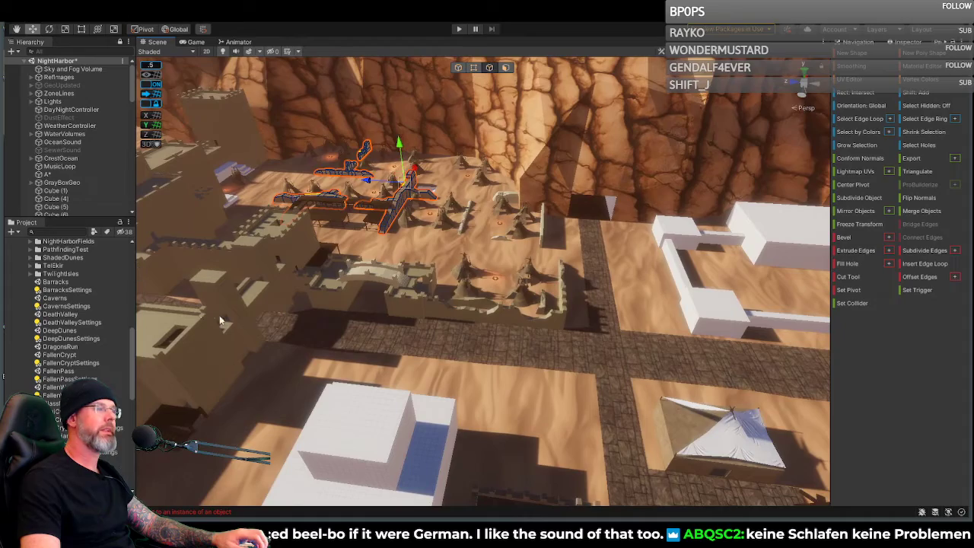
left_click(445, 309)
right_click_drag(442, 228, 555, 250)
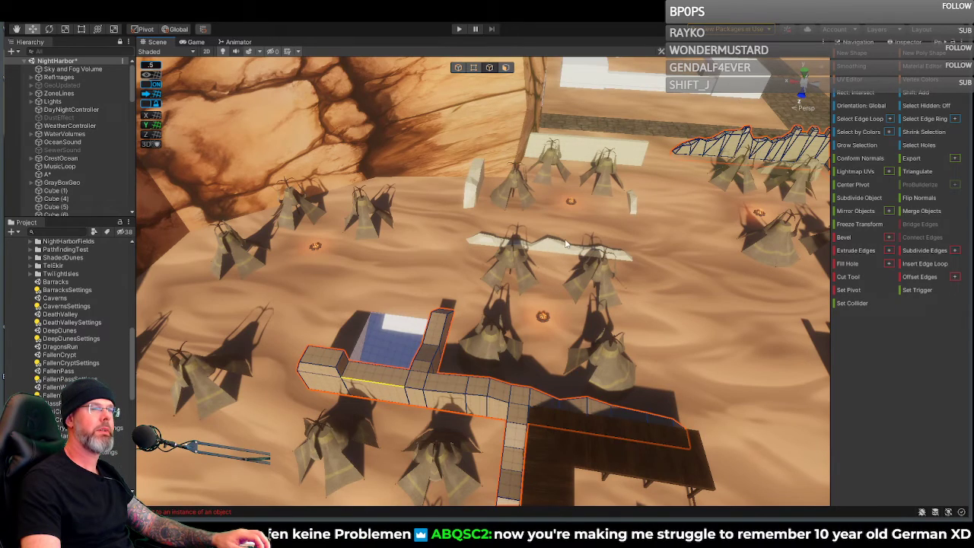
right_click_drag(562, 239, 762, 231)
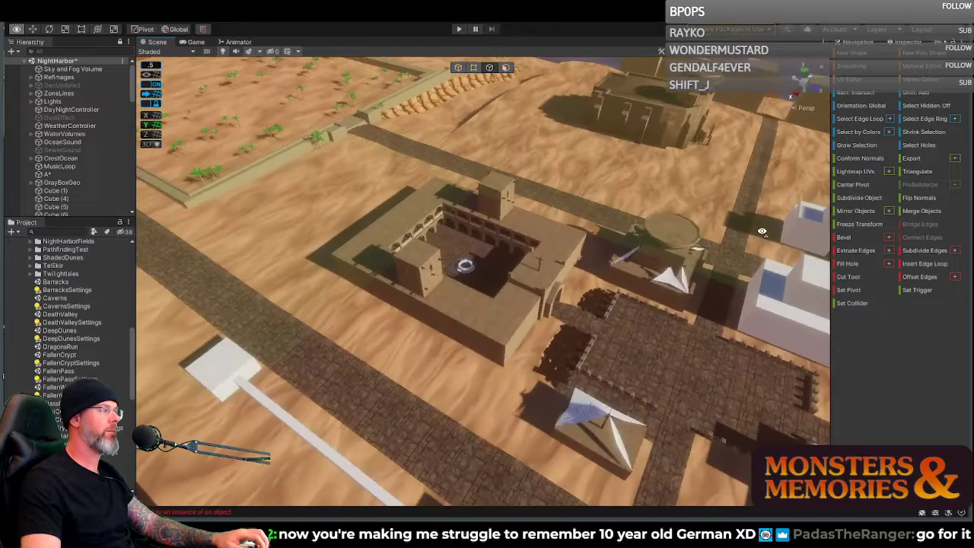
Step: Inspect the arcaded courtyard building beside the paved square by selecting its mesh, and take it back out of the selection
left_click(487, 316)
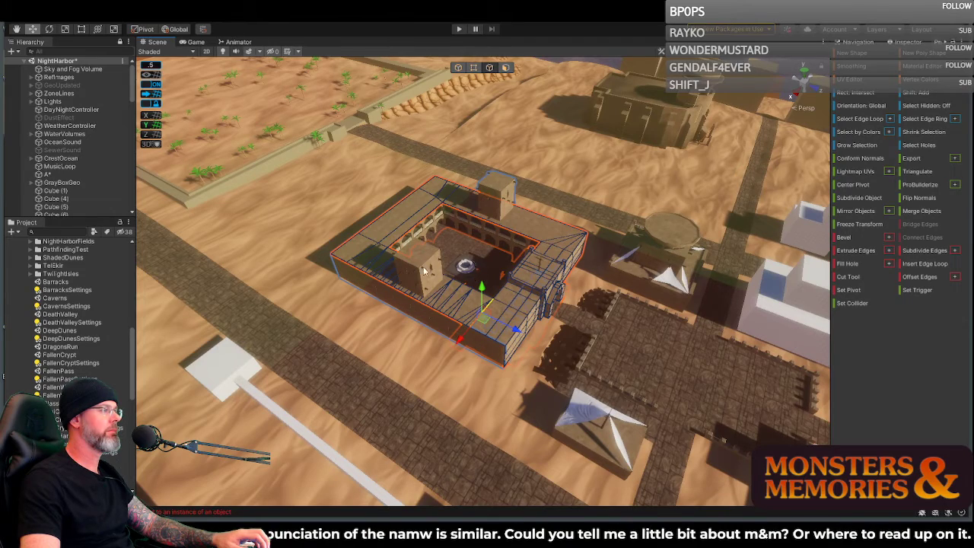
right_click_drag(455, 269, 753, 230)
left_click(510, 254)
key("a")
right_click_drag(728, 233, 921, 241)
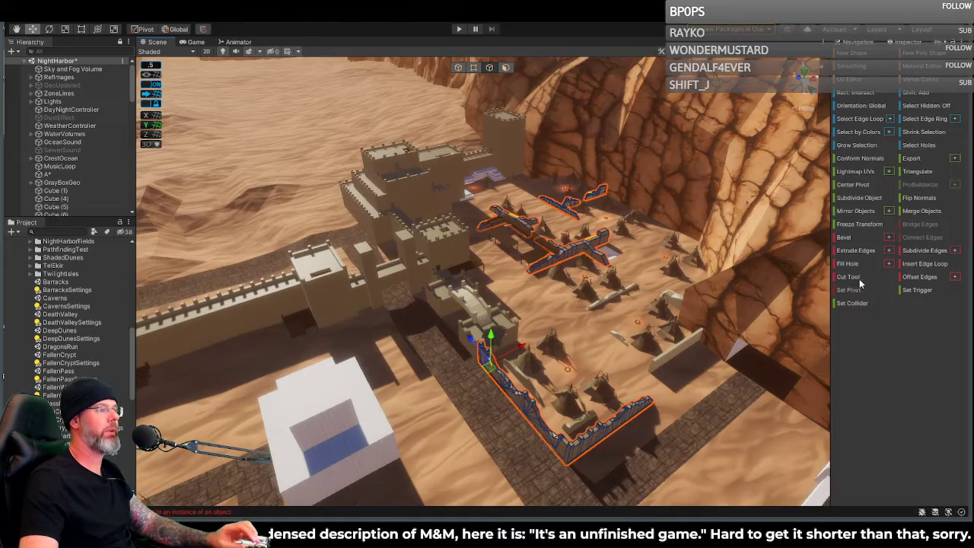
Step: Add the wall stub against the cliff, the long low wall and the small wall fragment to the selection
right_click_drag(624, 304, 673, 295)
key("w")
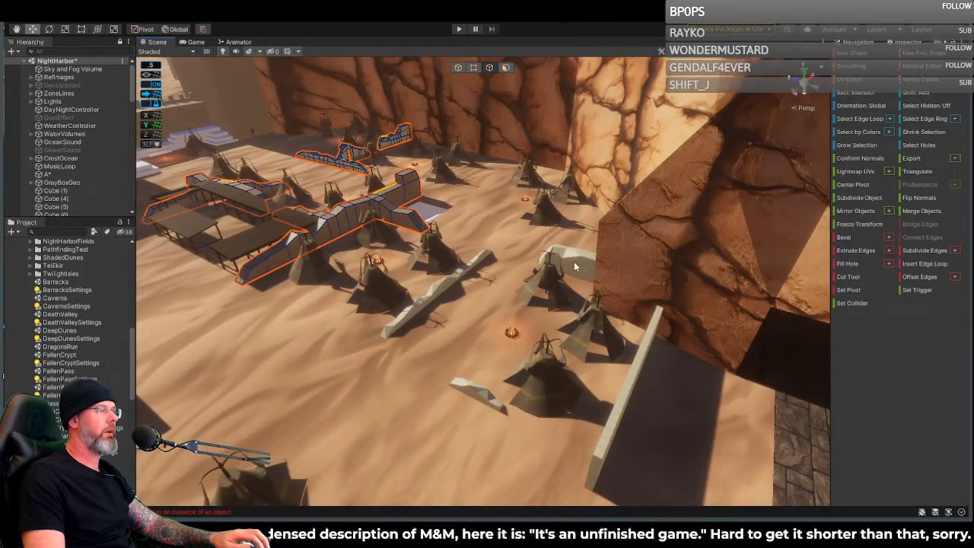
left_click(573, 261)
left_click(438, 289, "shift")
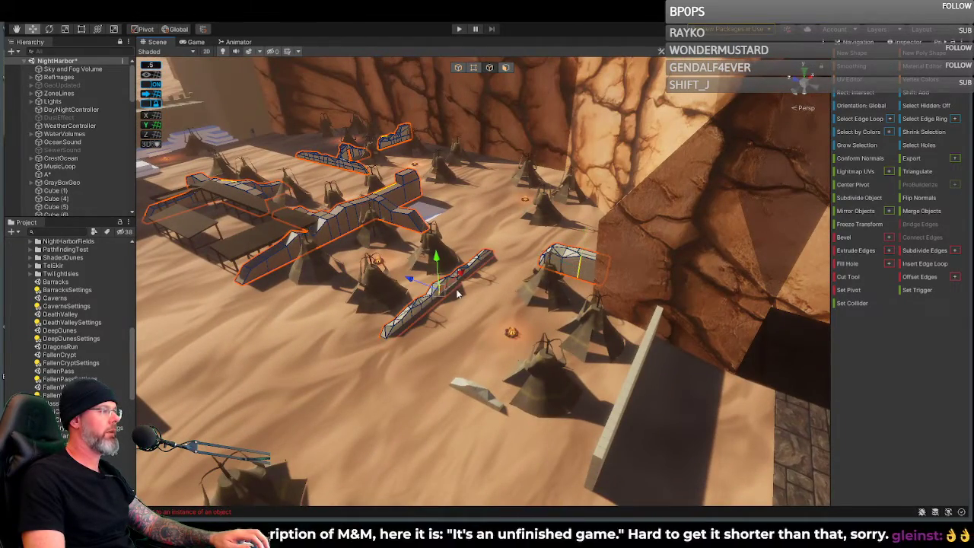
left_click(479, 384, "shift")
Step: Examine the selected ruined walls in the tent camp from several angles, along with the surrounding city and the desert outside its walls
right_click_drag(469, 394, 731, 282)
key("s")
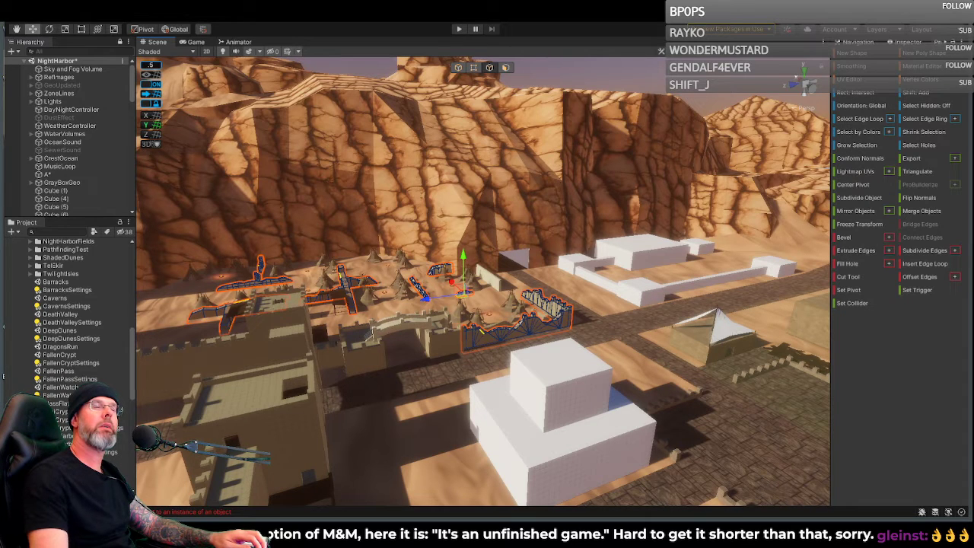
right_click_drag(576, 213, 350, 230)
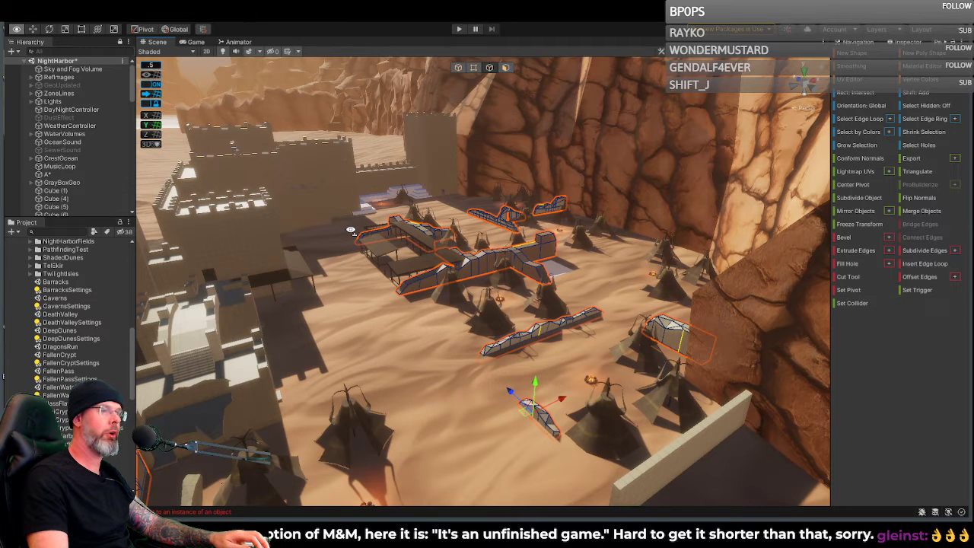
right_click_drag(349, 230, 350, 227)
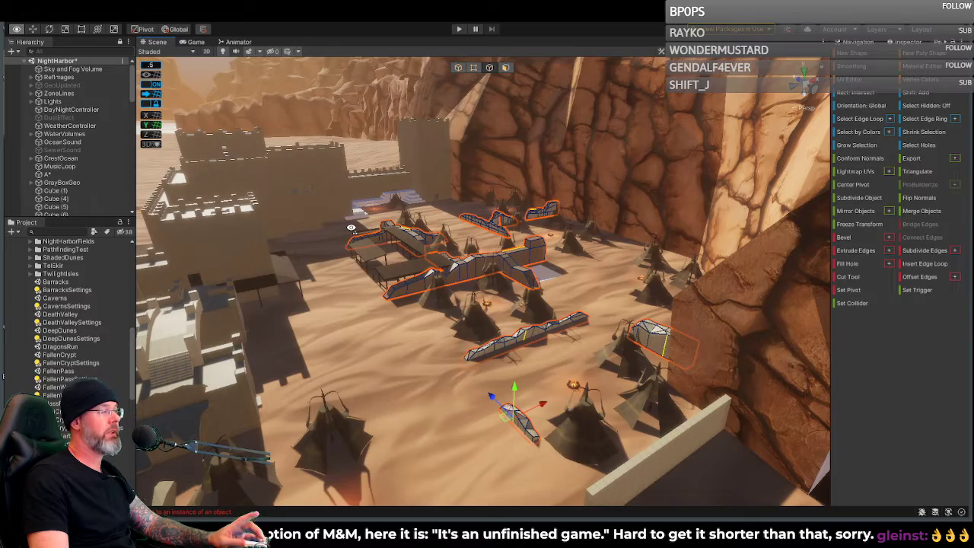
key("s")
right_click_drag(348, 229, 286, 249)
key("w")
key("s")
key("d")
key("w")
scroll(183, 285, "down", 2)
key("w")
key("s")
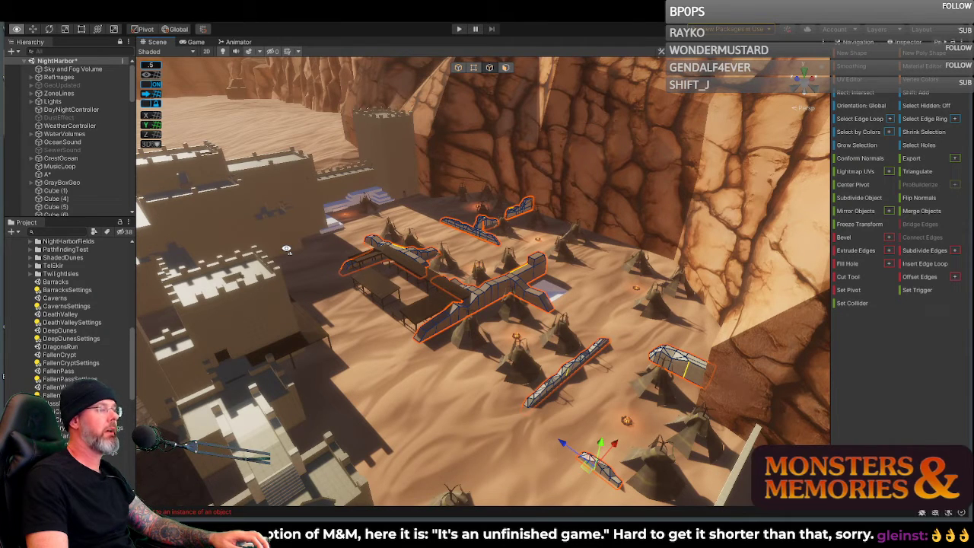
right_click_drag(286, 248, 286, 254)
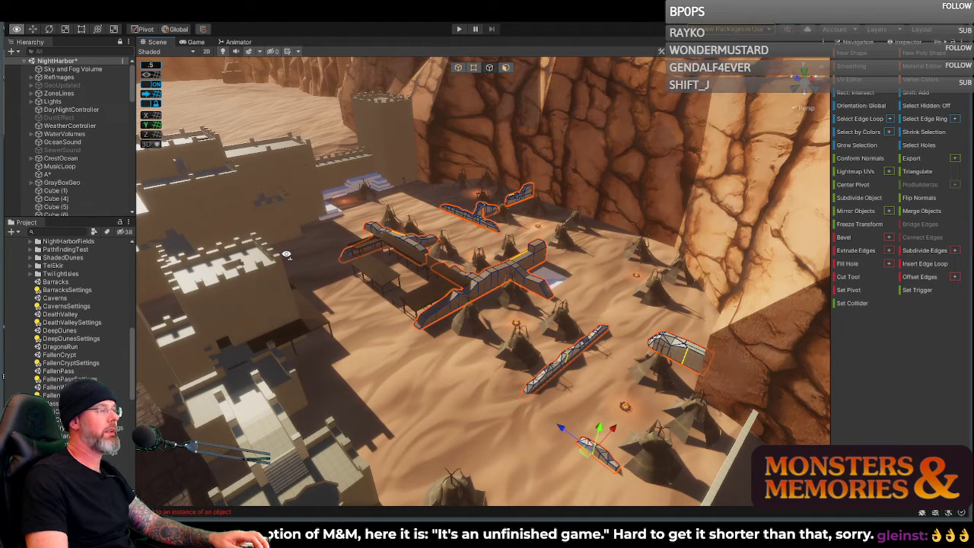
right_click_drag(286, 254, 272, 261)
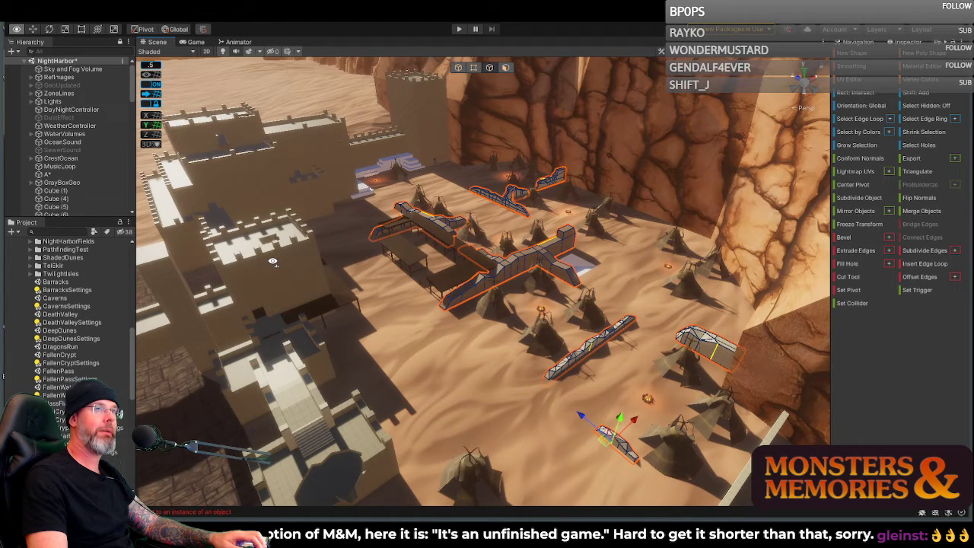
right_click_drag(272, 261, 765, 221)
right_click_drag(459, 317, 569, 245)
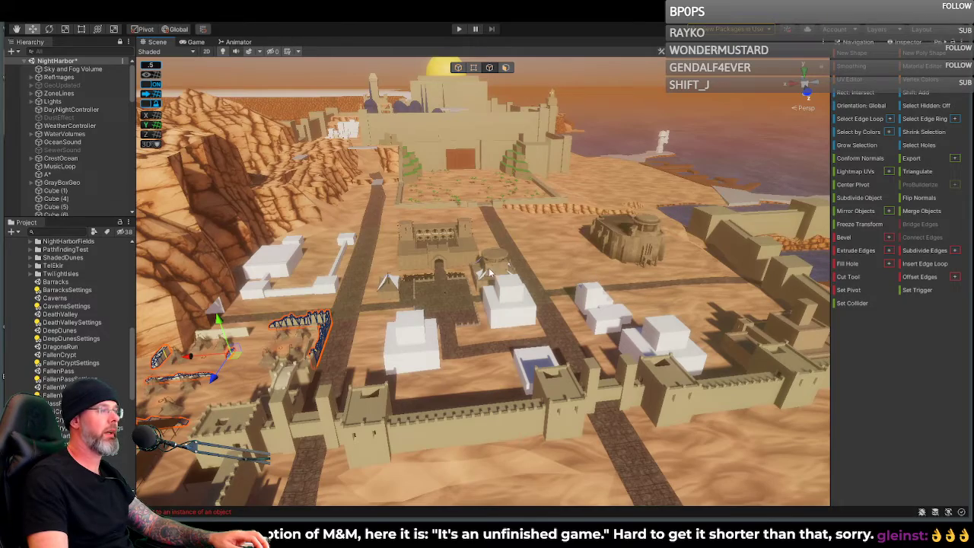
right_click_drag(472, 265, 914, 216)
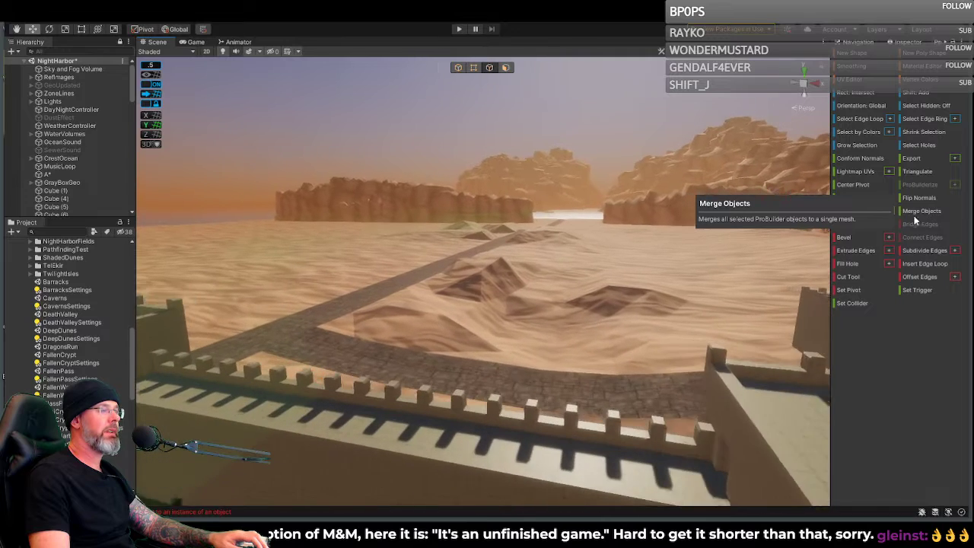
right_click_drag(661, 215, 26, 261)
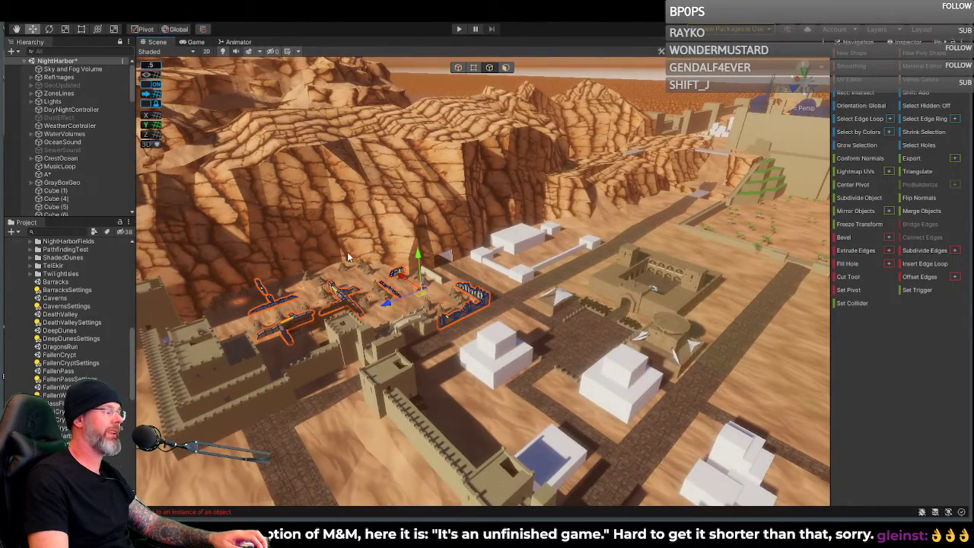
mouse_move(373, 245)
right_mouse_down()
mouse_move(337, 247)
mouse_move(361, 248)
right_mouse_up()
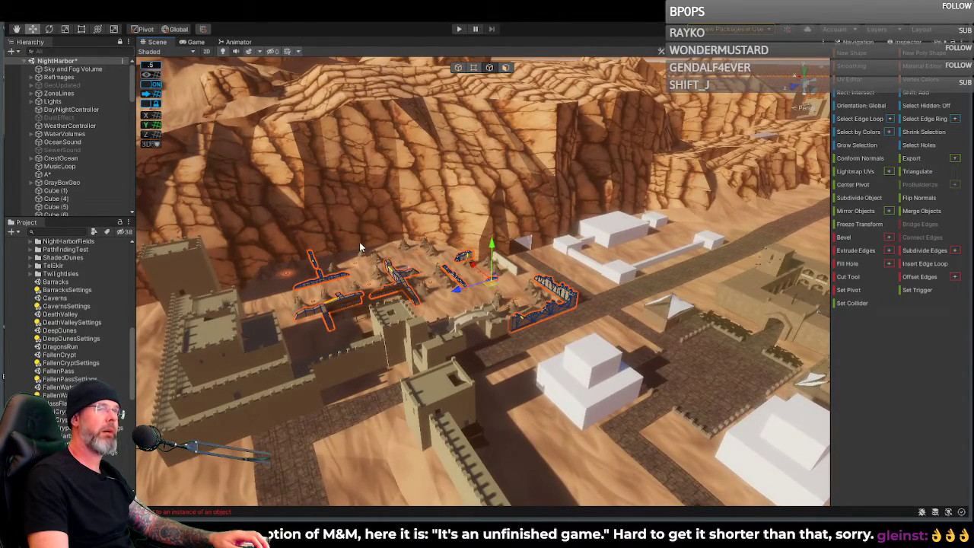
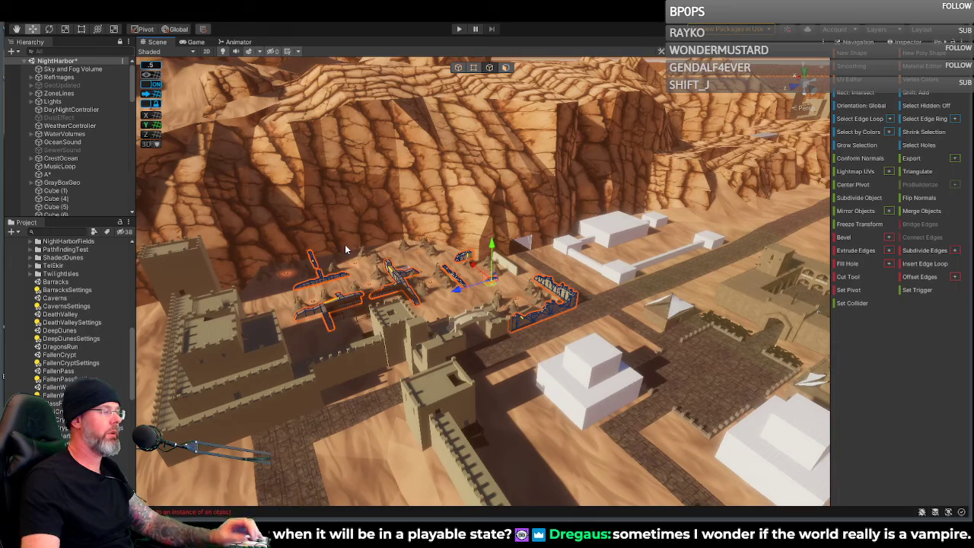
Step: Examine the fortress walls, gatehouse and paved city streets around the selected tent-camp ruins from above
right_click_drag(378, 262, 498, 259)
key("s")
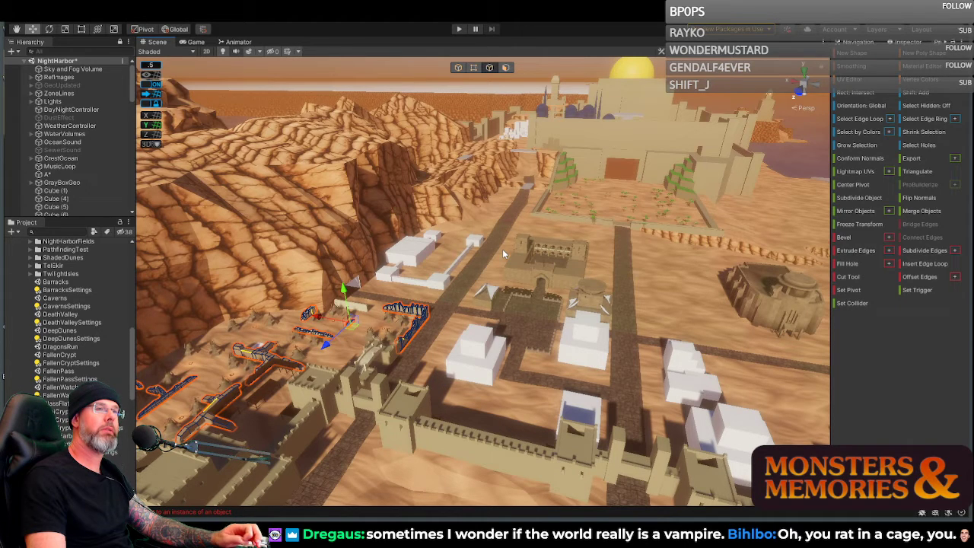
right_click_drag(543, 251, 294, 261)
right_click_drag(398, 261, 544, 270)
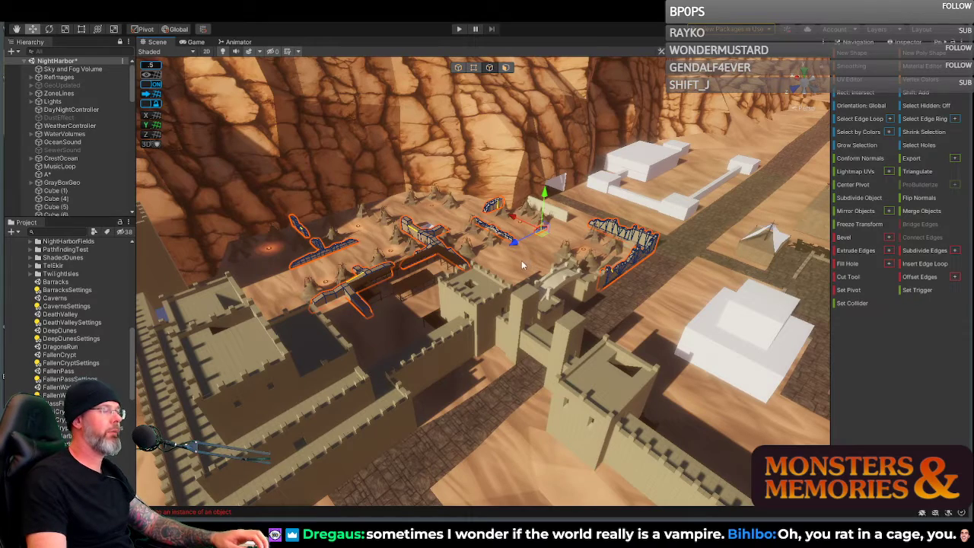
right_click_drag(225, 285, 502, 219)
key("w")
key("d")
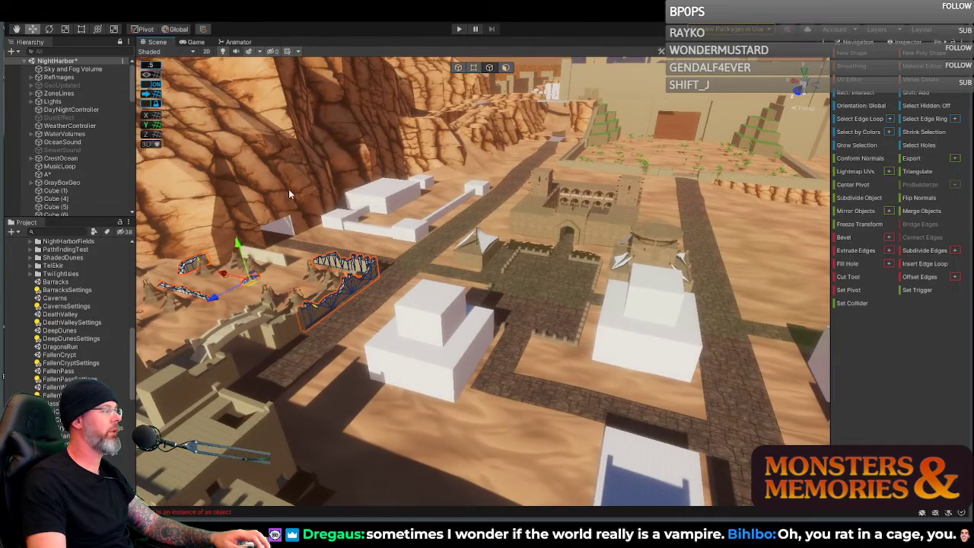
right_click_drag(360, 182, 383, 163)
key("w")
key("d")
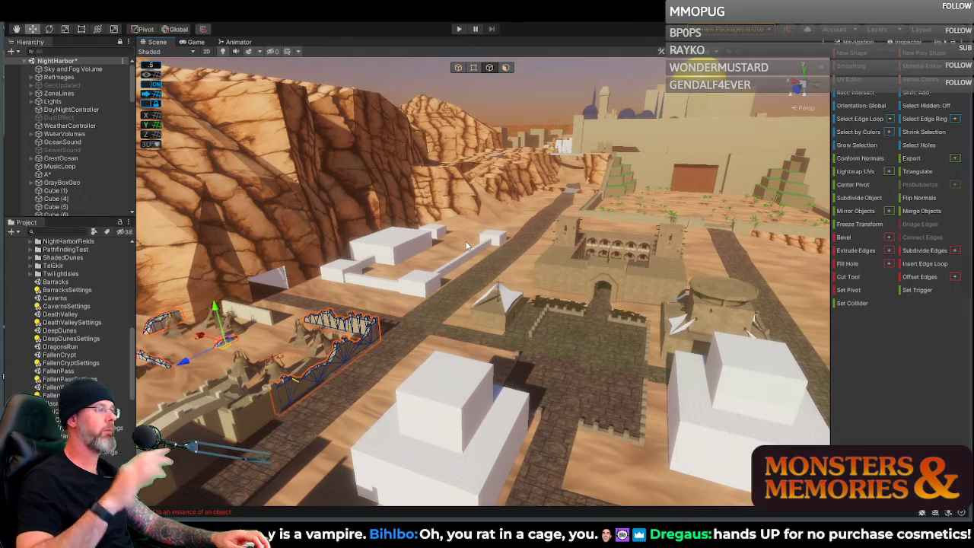
right_click_drag(465, 279, 421, 290)
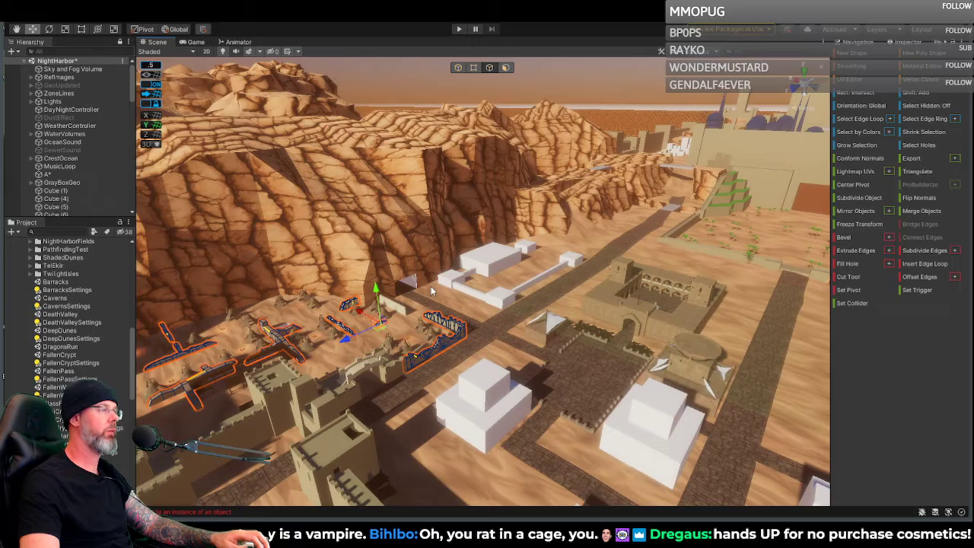
right_click_drag(538, 267, 646, 296)
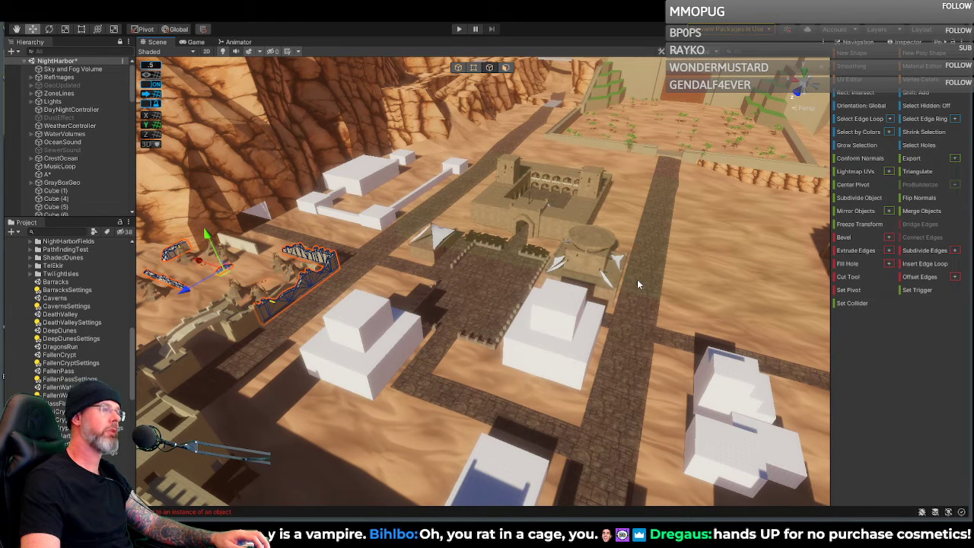
right_click_drag(584, 271, 496, 265)
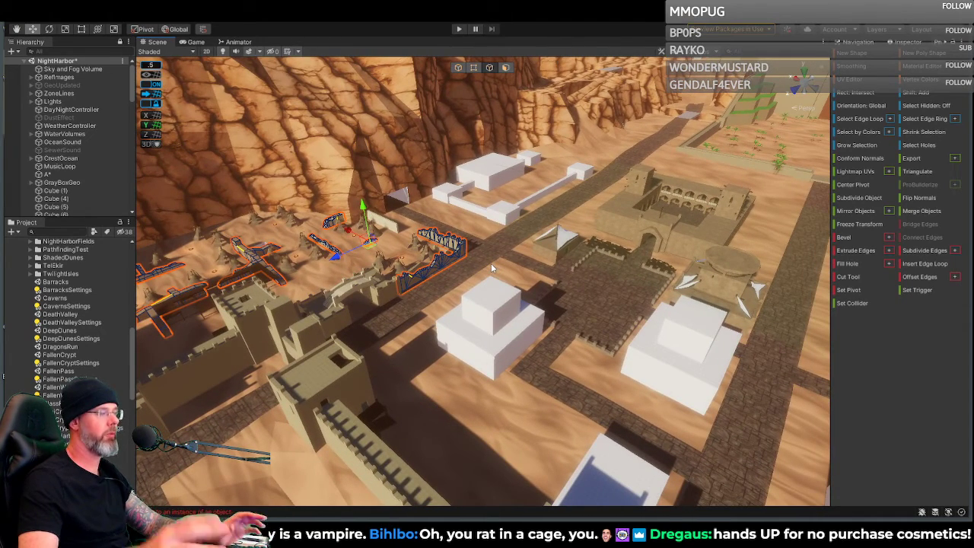
mouse_move(455, 275)
right_mouse_down()
mouse_move(355, 278)
mouse_move(461, 293)
right_mouse_up()
Step: Add the large corner tower, the crenellated outer walls and the stepped keep's lower tiers to the selected ruins
left_click(237, 271)
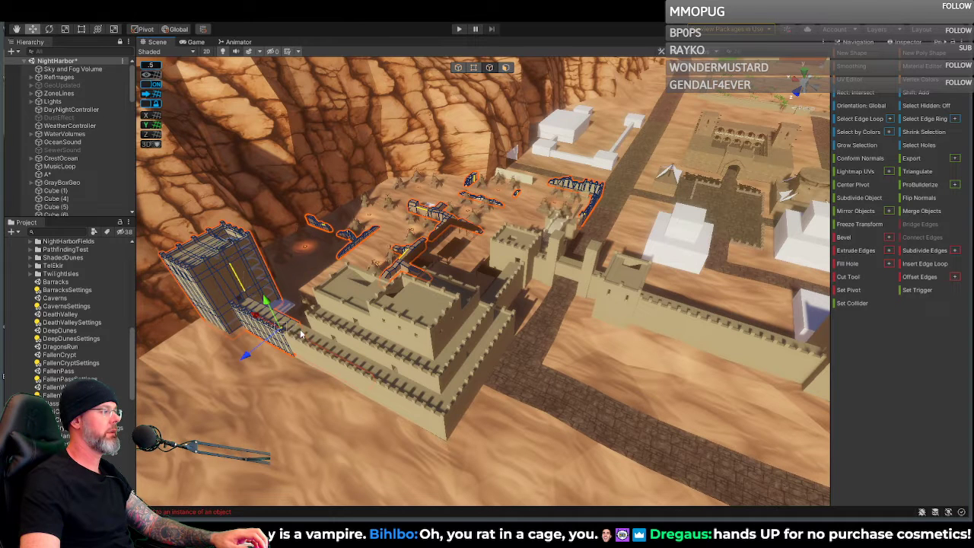
left_click(306, 348, "shift")
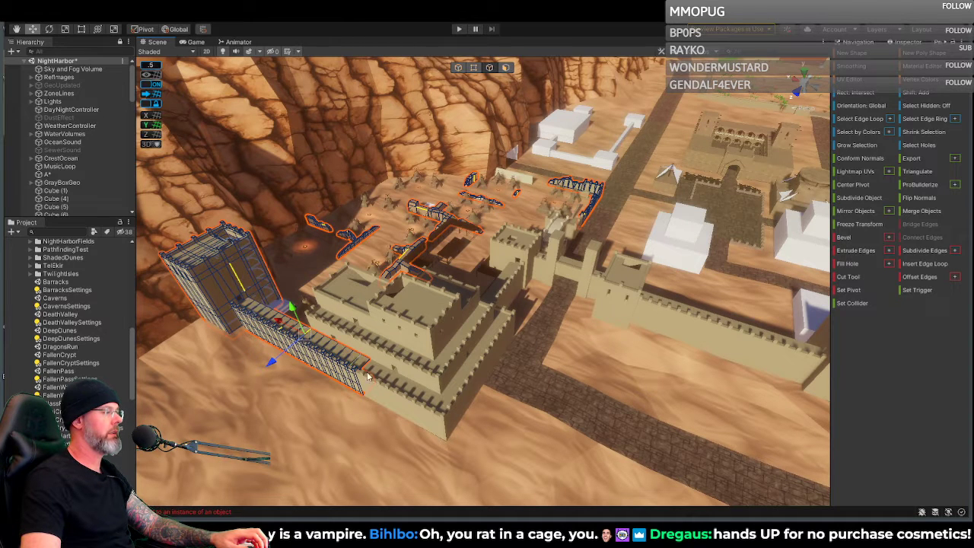
left_click(426, 393, "shift")
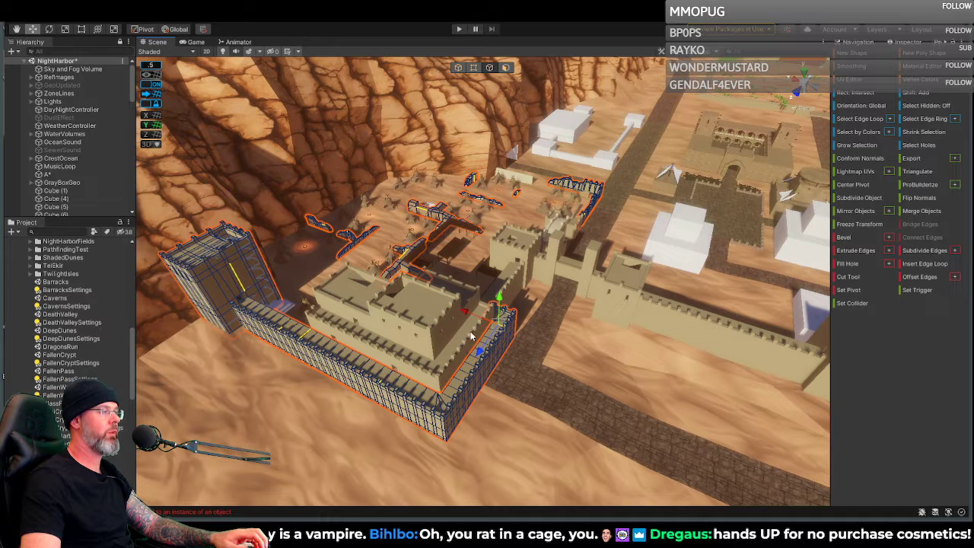
left_click(445, 346, "shift")
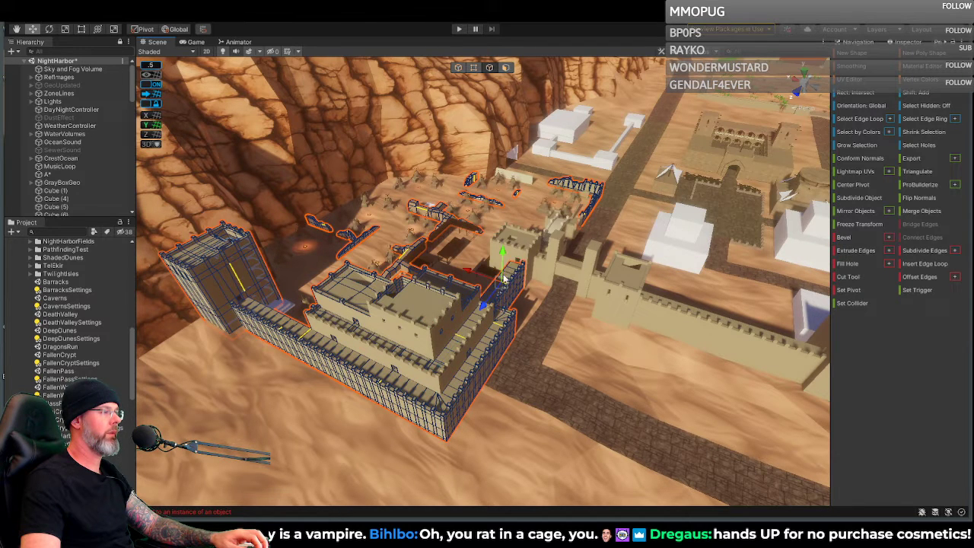
Step: Extend the selection with the gate-side tower, its connecting walls and the keep's remaining blocks facing the tent camp
left_click(522, 270, "shift")
left_click_drag(522, 270, 458, 289, "alt")
left_click(478, 284)
left_click(510, 275)
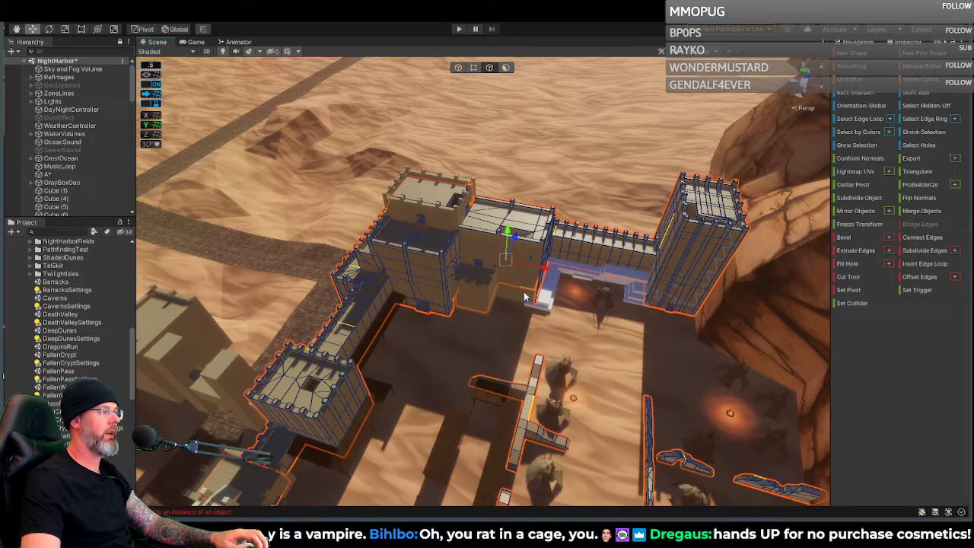
left_click_drag(484, 297, 446, 303, "alt")
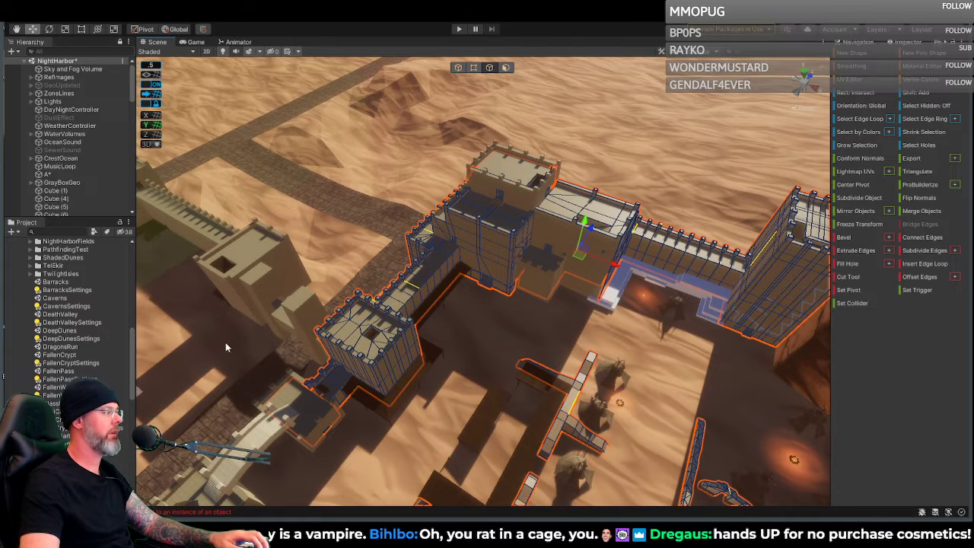
Step: Open the DragonsRun scene without saving the changes made to NightHarbor
scroll(76, 319, "down", 3)
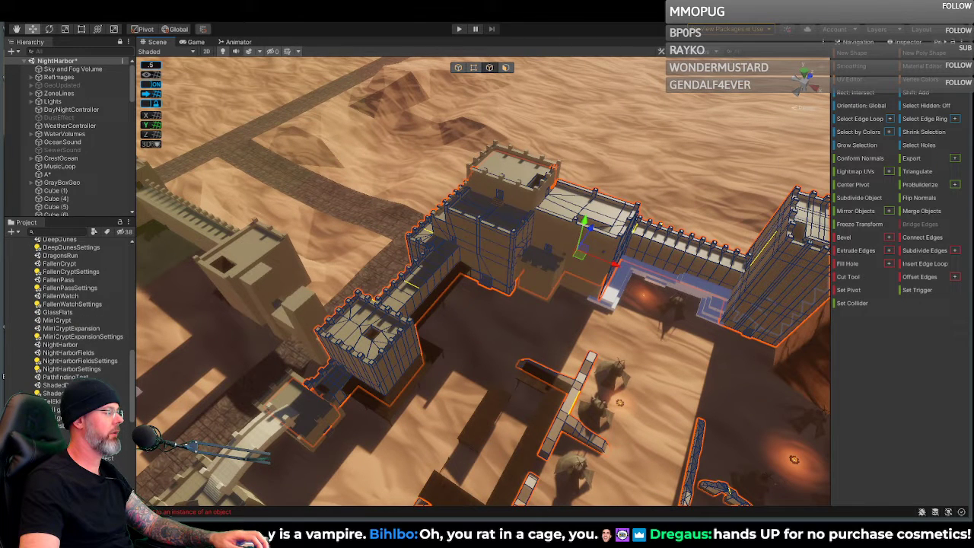
scroll(84, 371, "up", 2)
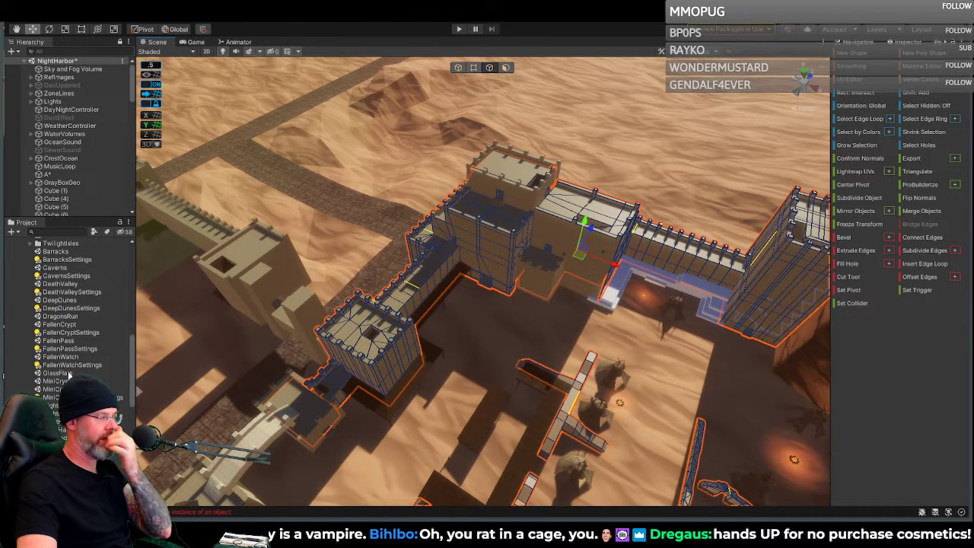
left_click(55, 318)
double_click(56, 318)
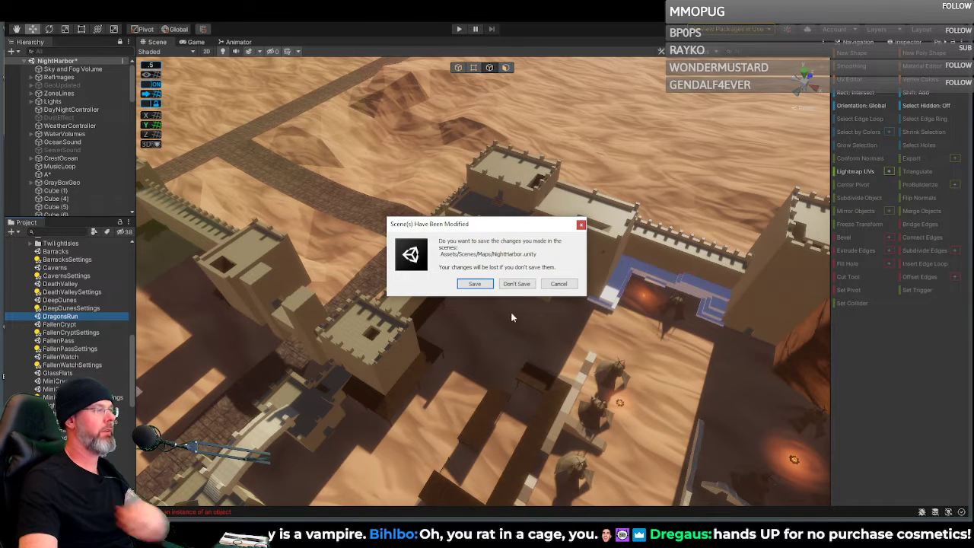
left_click(517, 283)
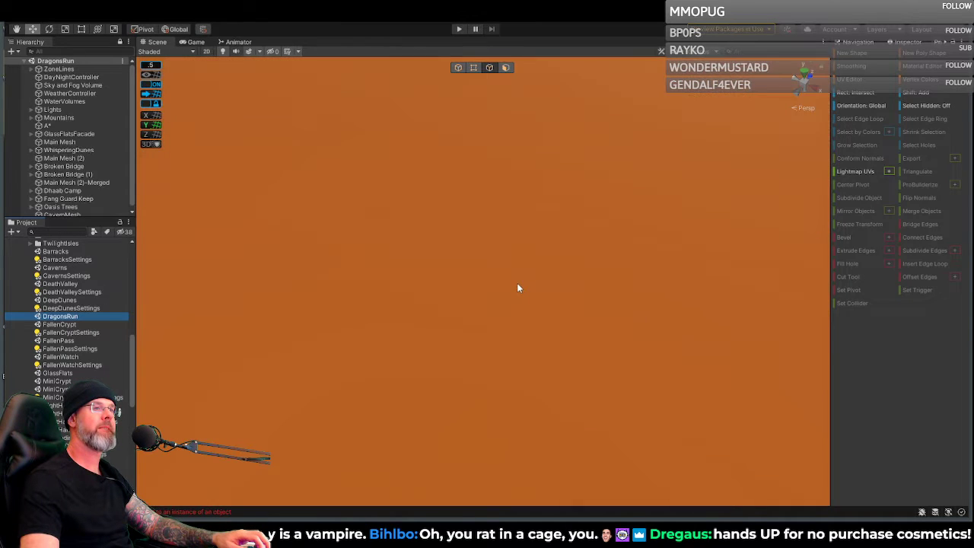
Step: Paste the copied NightHarbor fortress and ruin pieces into DragonsRun below CavernMesh in the object hierarchy
right_click_drag(515, 269, 866, 232)
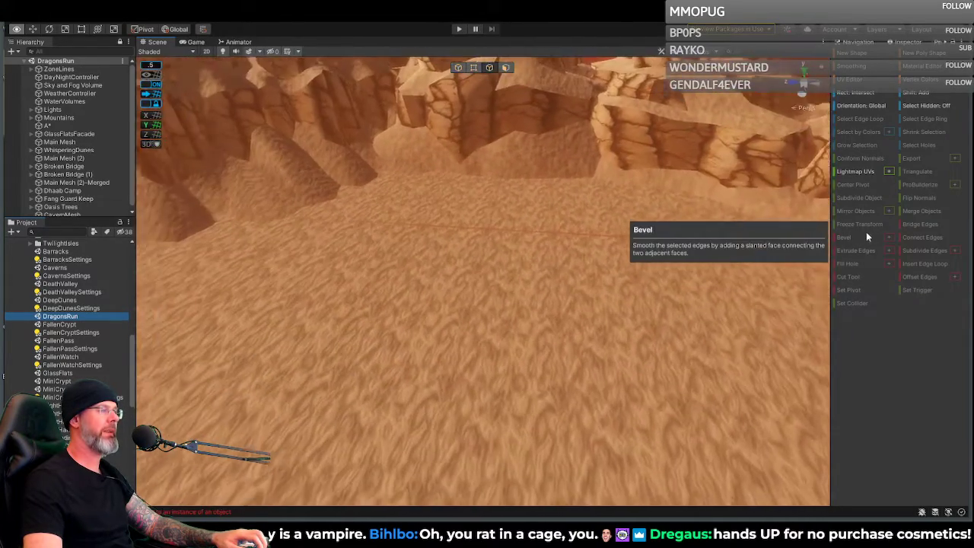
right_click_drag(807, 231, 620, 267)
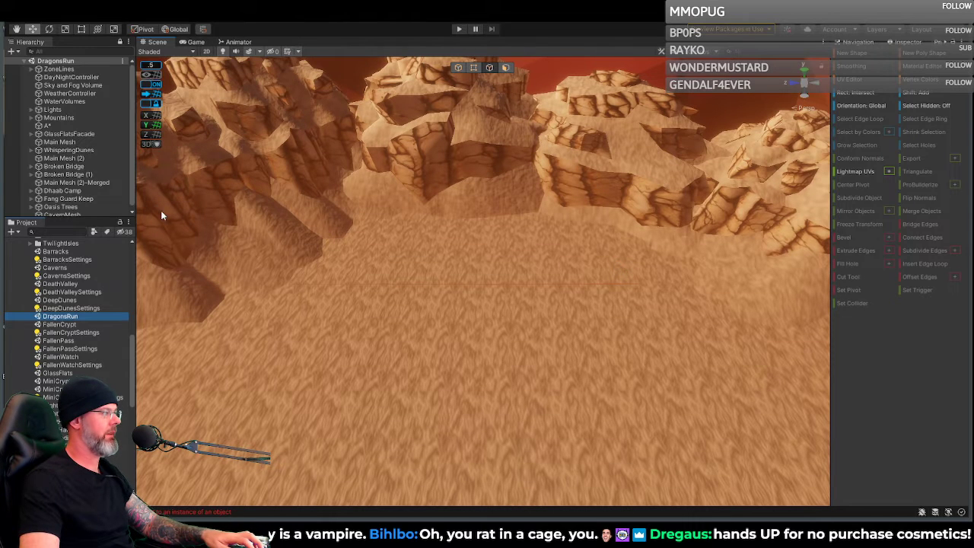
scroll(59, 211, "down", 1)
left_click(92, 212)
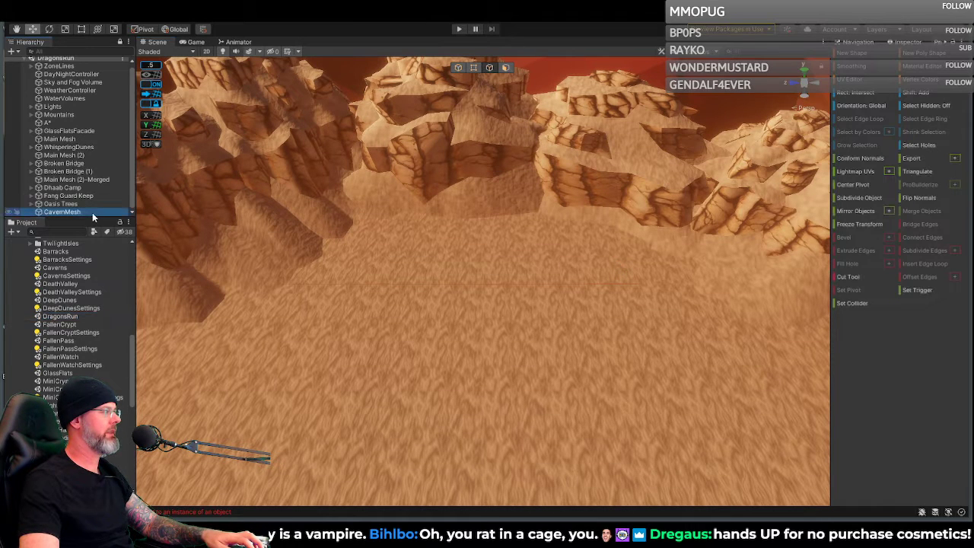
scroll(103, 200, "down", 5)
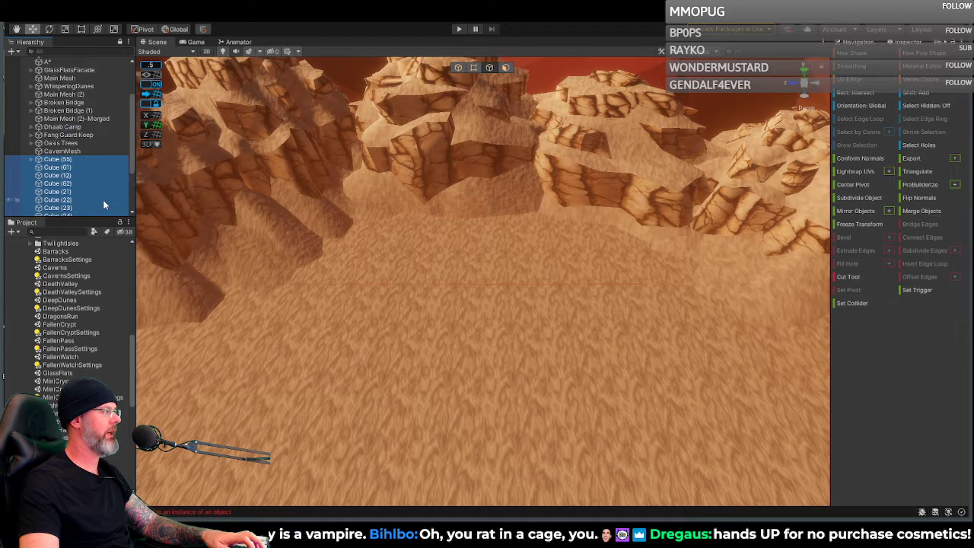
scroll(68, 116, "up", 1)
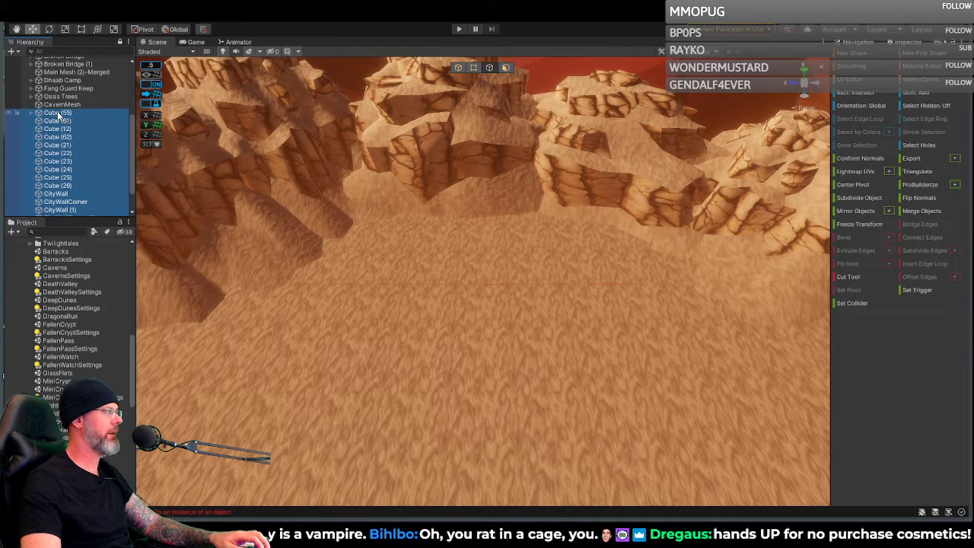
Step: Group the pasted cubes and city walls under a new empty parent named Wyrmsbane Keep
right_click(58, 114)
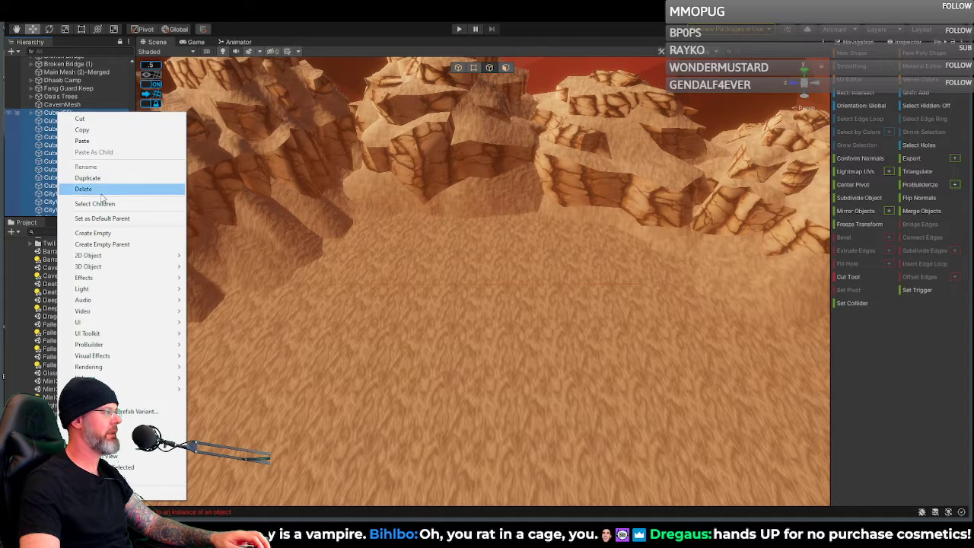
left_click(113, 244)
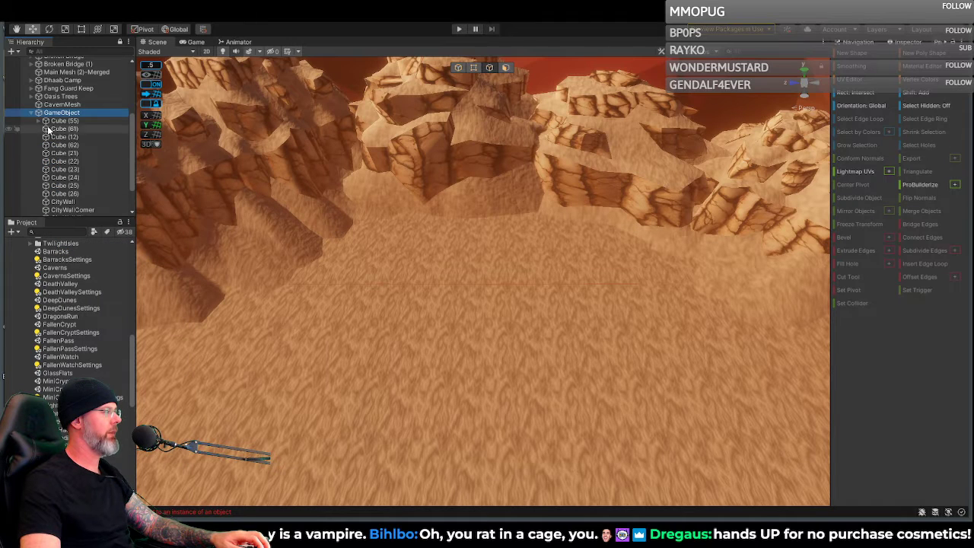
key("F2")
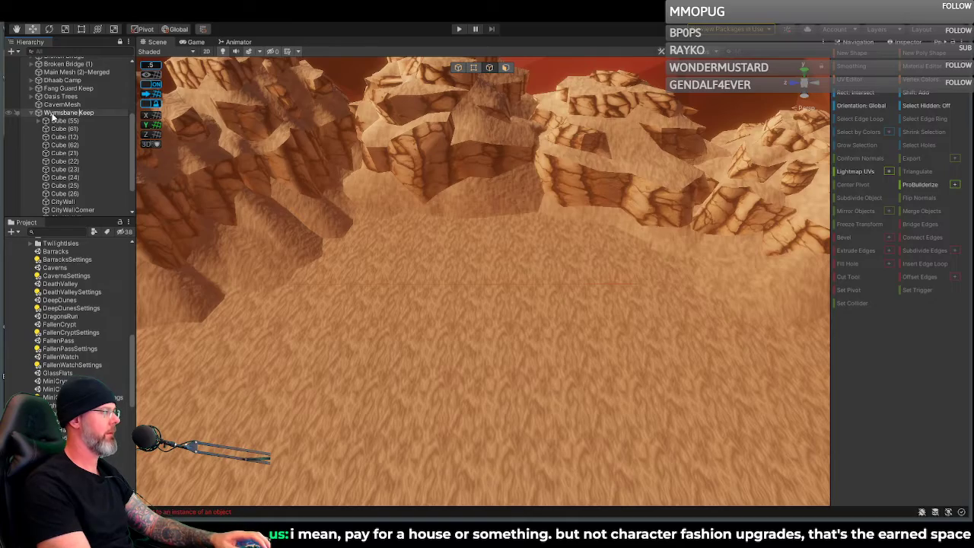
Step: Switch ProBuilder to object selection and move Wyrmsbane Keep across the desert to the open sand beside the cliffs
right_click_drag(487, 152, 468, 137)
right_click_drag(333, 152, 630, 166)
key("w")
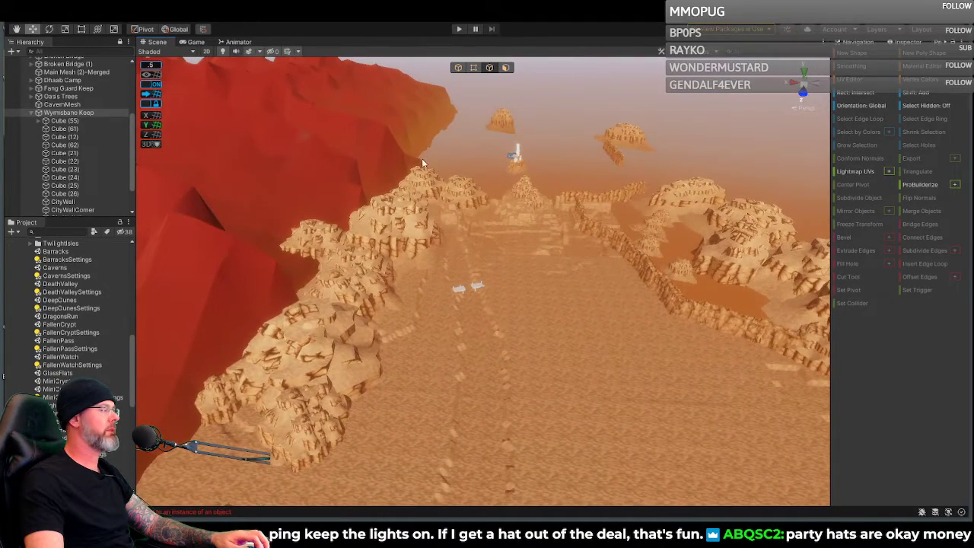
right_click_drag(520, 164, 388, 164)
scroll(612, 163, "up", 3)
scroll(632, 163, "up", 2)
scroll(637, 161, "up", 2)
key("d")
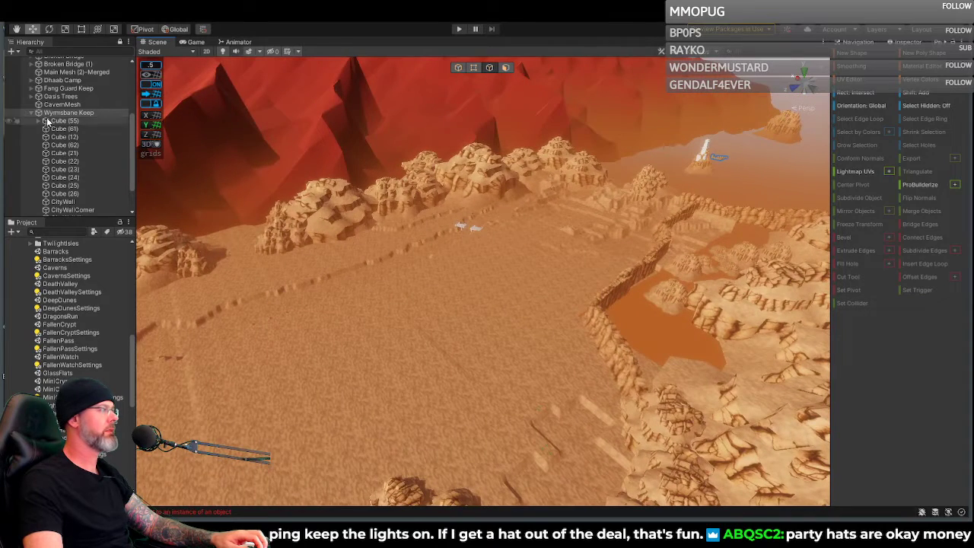
left_click(458, 67)
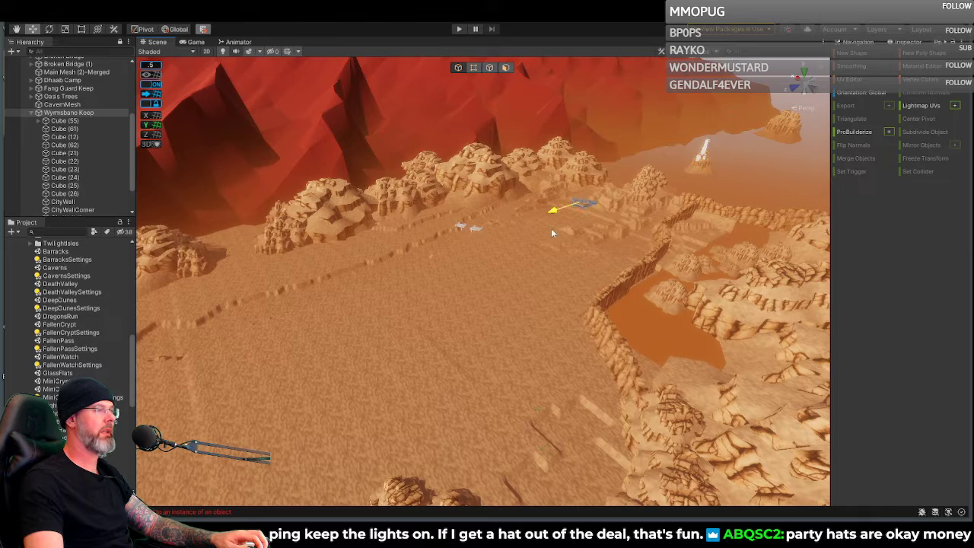
right_click_drag(291, 300, 365, 320)
key("a")
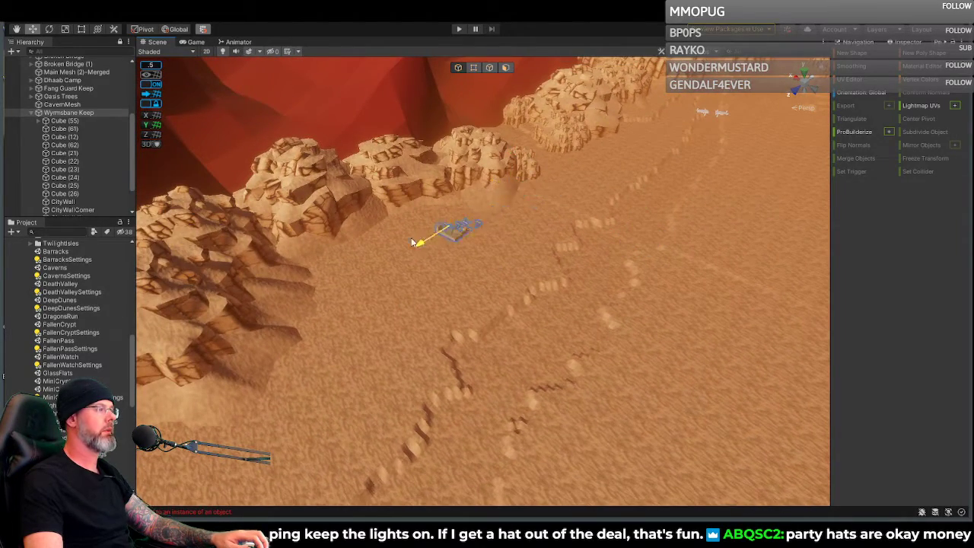
Step: Lower Wyrmsbane Keep onto the sand, shift it closer to the cliff base and adjust its height against the ground
right_click_drag(470, 226, 269, 182)
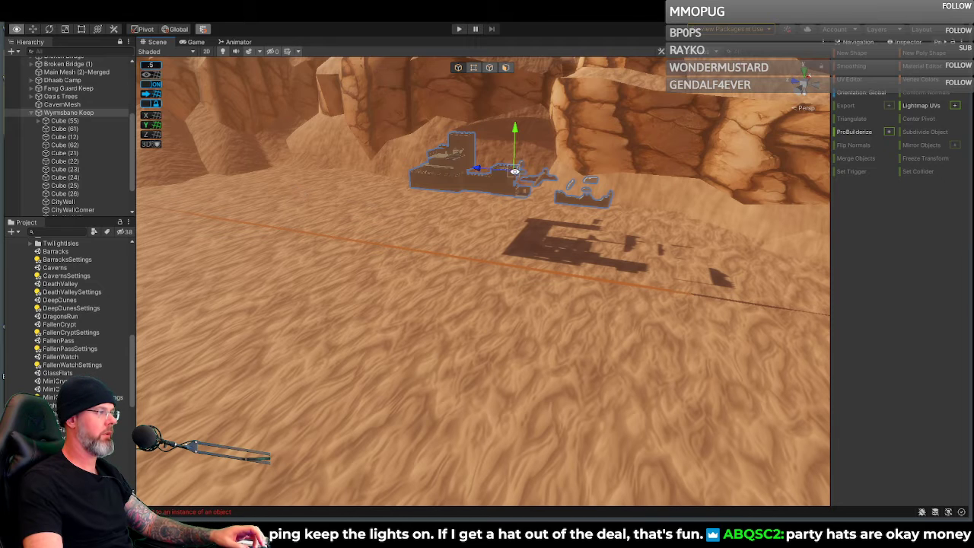
left_click_drag(514, 178, 473, 234)
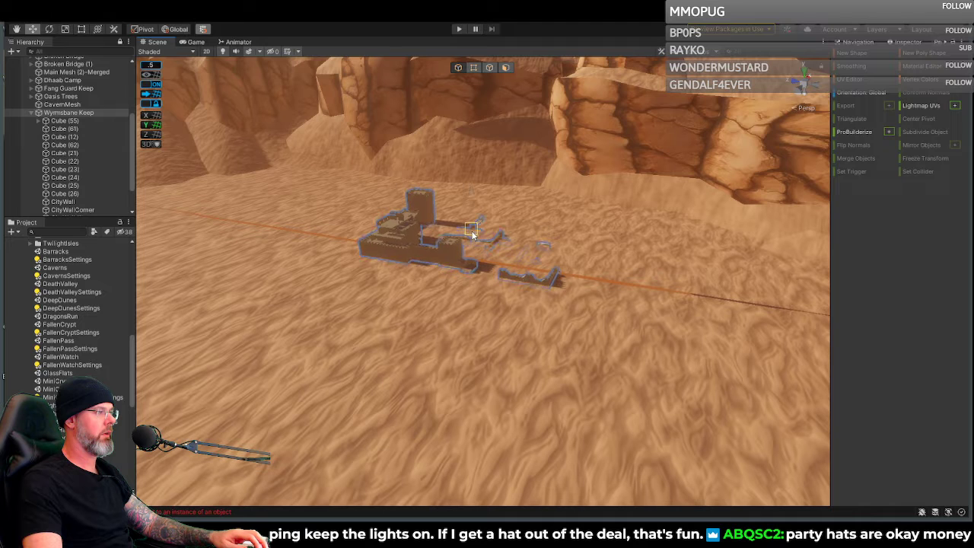
left_click_drag(483, 223, 432, 174)
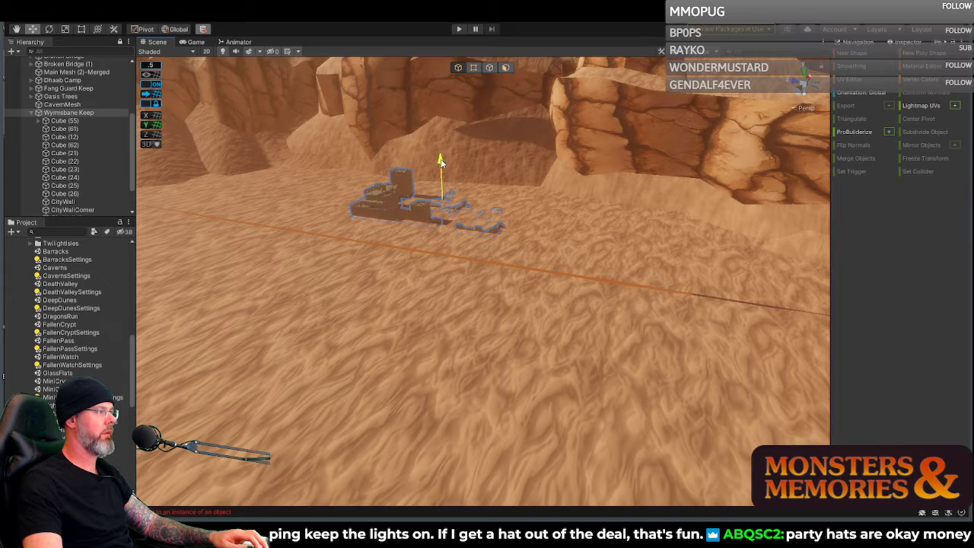
right_click_drag(440, 158, 601, 279)
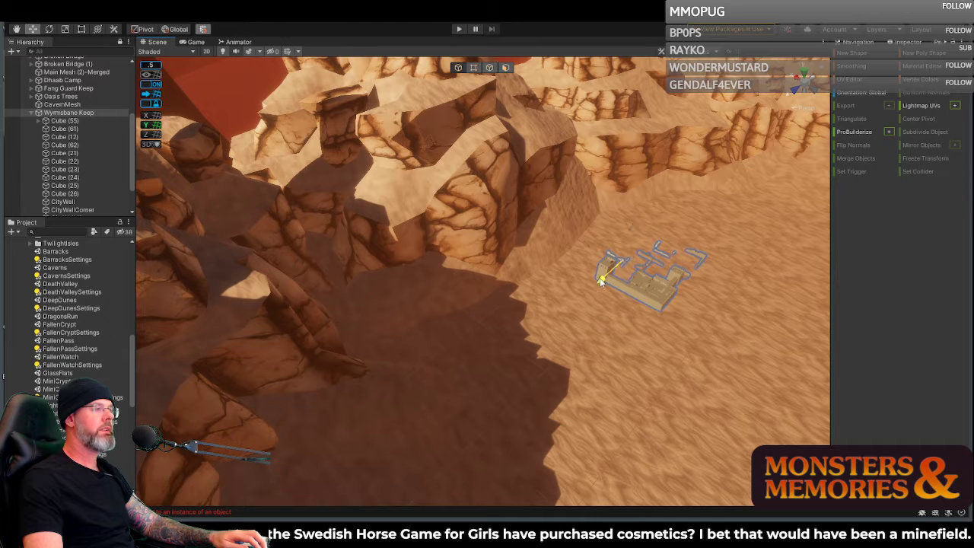
left_click_drag(601, 279, 596, 285)
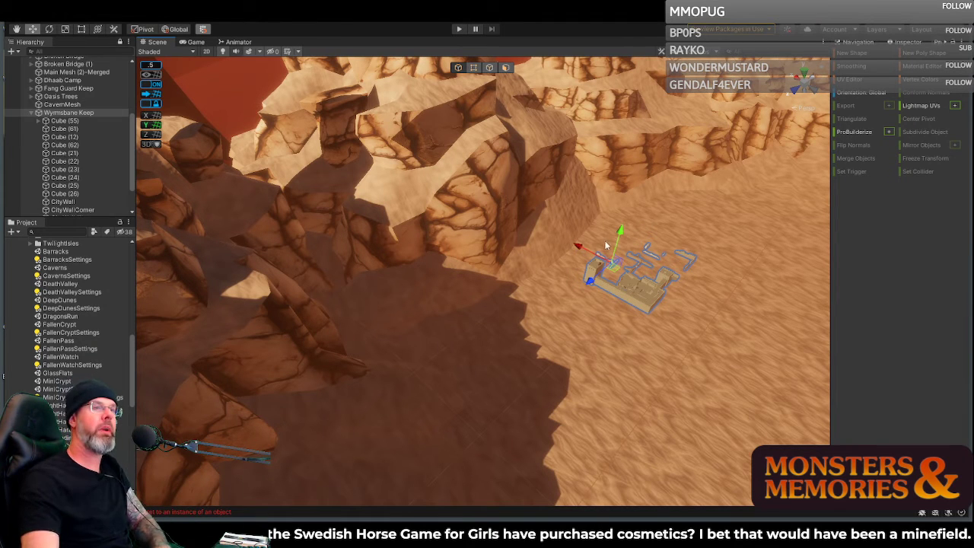
right_click_drag(699, 290, 449, 231)
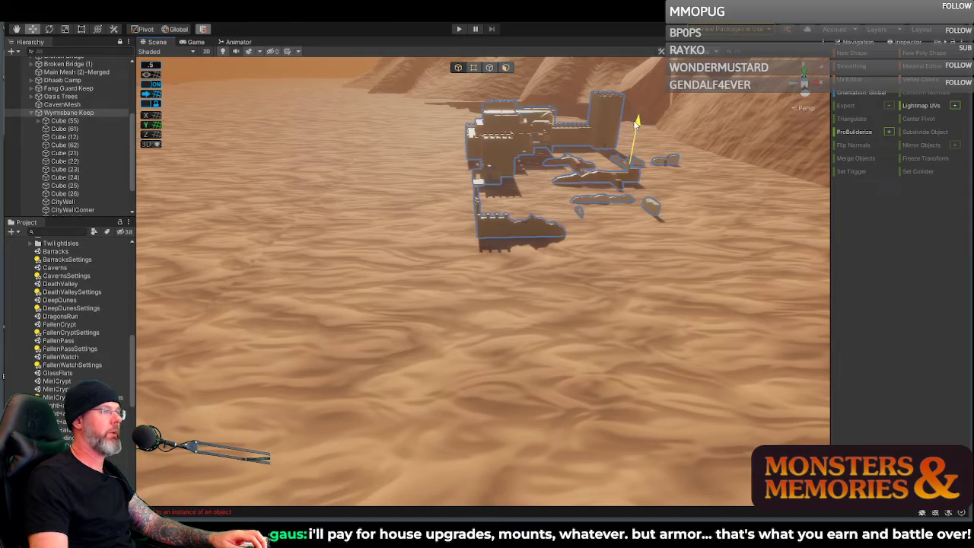
Step: Survey the DragonsRun desert around the placed keep, including the cliffs, the long trench and the distant tower
right_click_drag(586, 171, 176, 177)
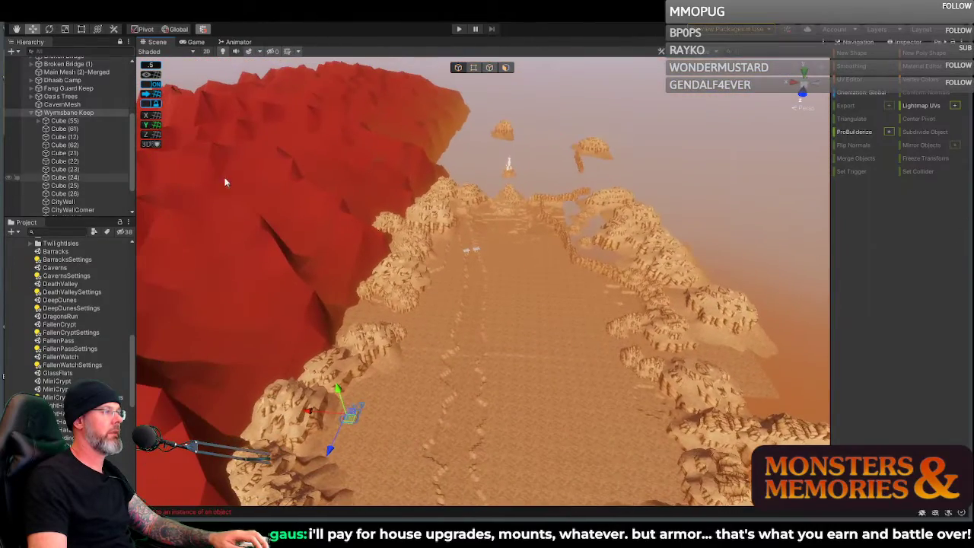
right_click_drag(679, 133, 232, 209)
scroll(489, 250, "up", 2)
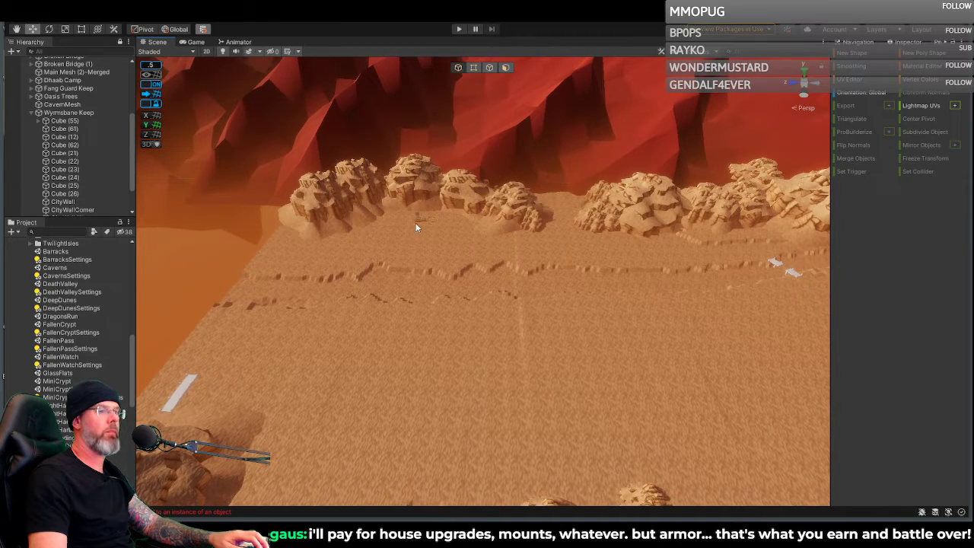
right_click_drag(437, 217, 194, 224)
scroll(453, 225, "up", 2)
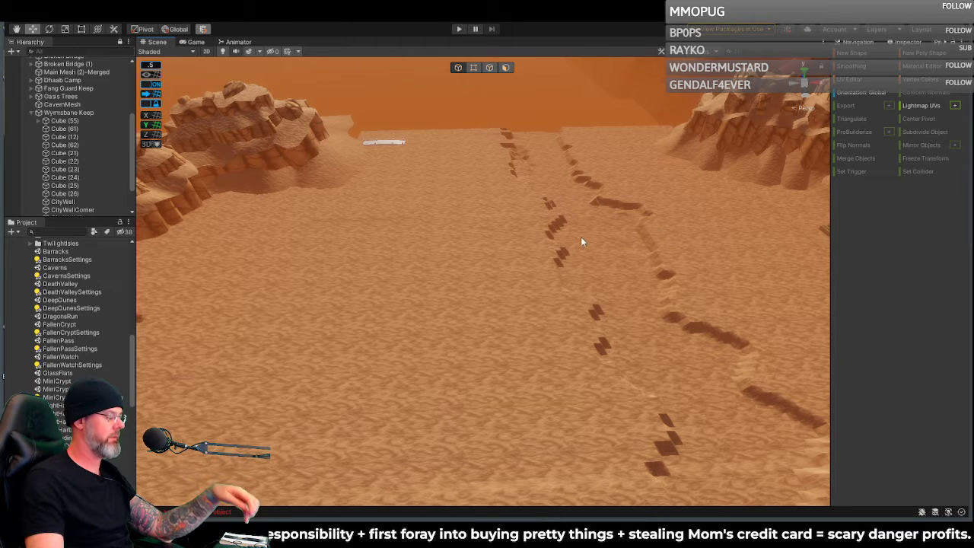
right_click_drag(459, 233, 477, 236)
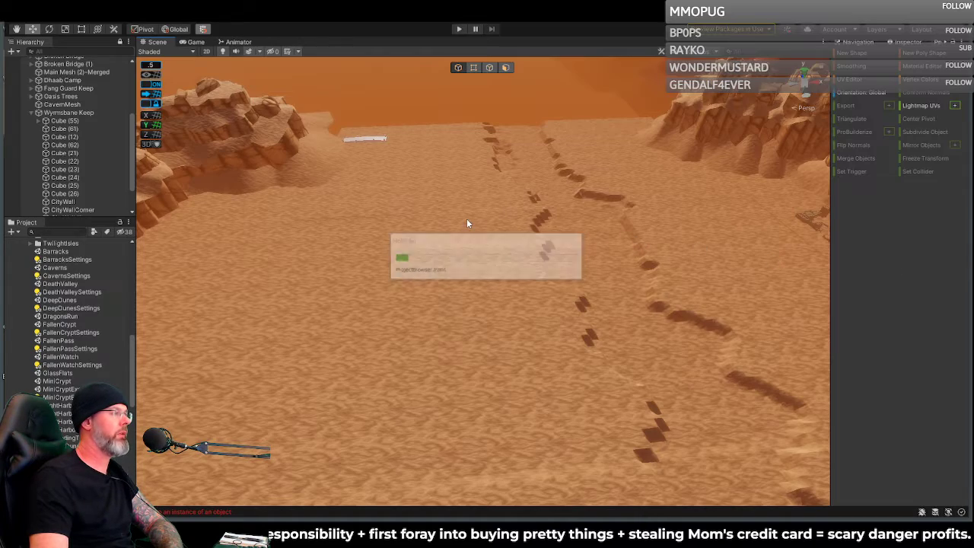
right_click_drag(464, 219, 907, 141)
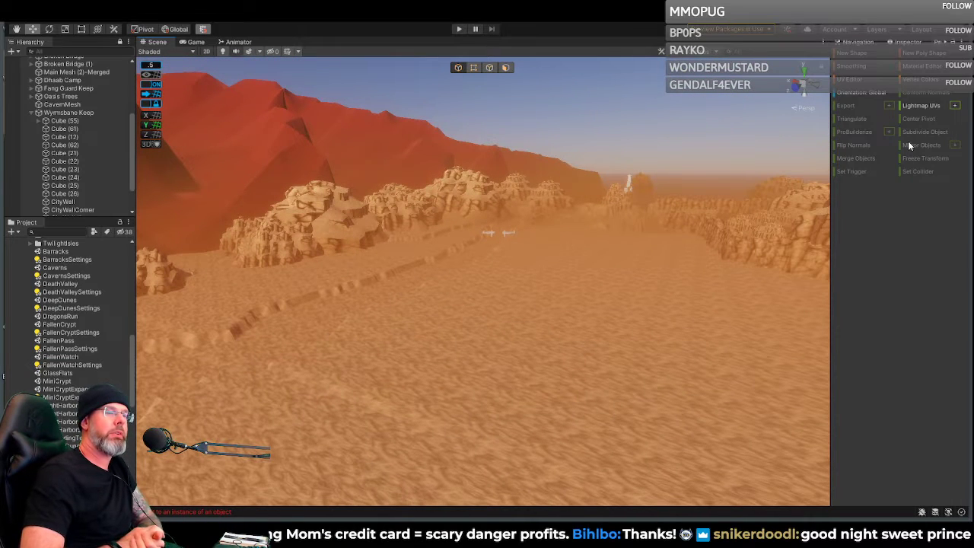